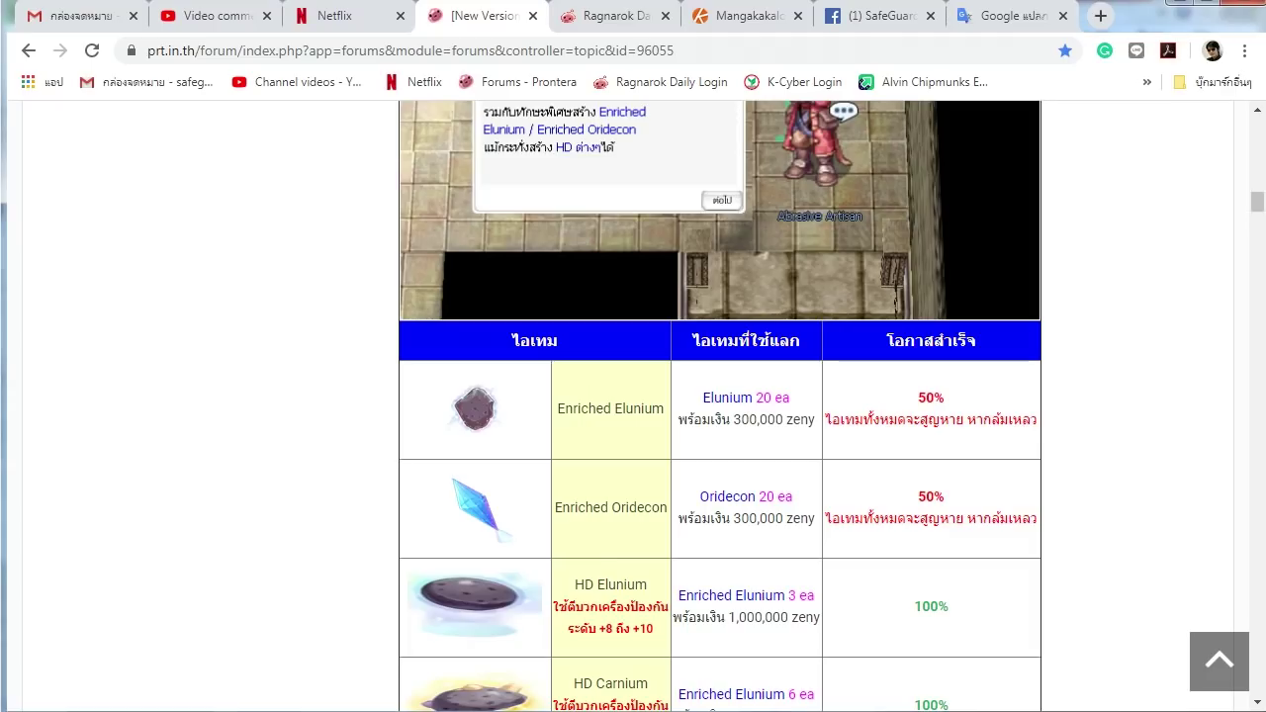
# Check the Enriched Elunium and Enriched Oridecon exchange requirements on the forum page and switch to the Excel workbook.
pyautogui.scroll(-1, 721, 406)
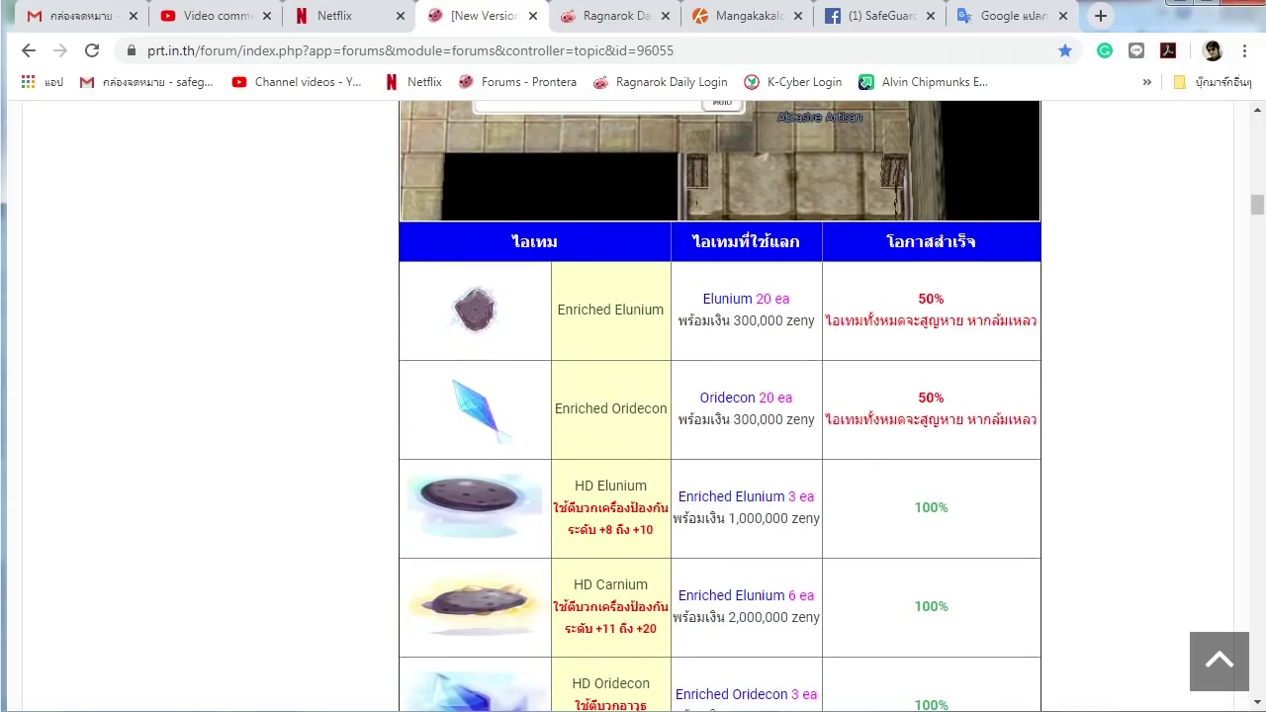
pyautogui.scroll(-1, 720, 405)
pyautogui.scroll(3, 720, 406)
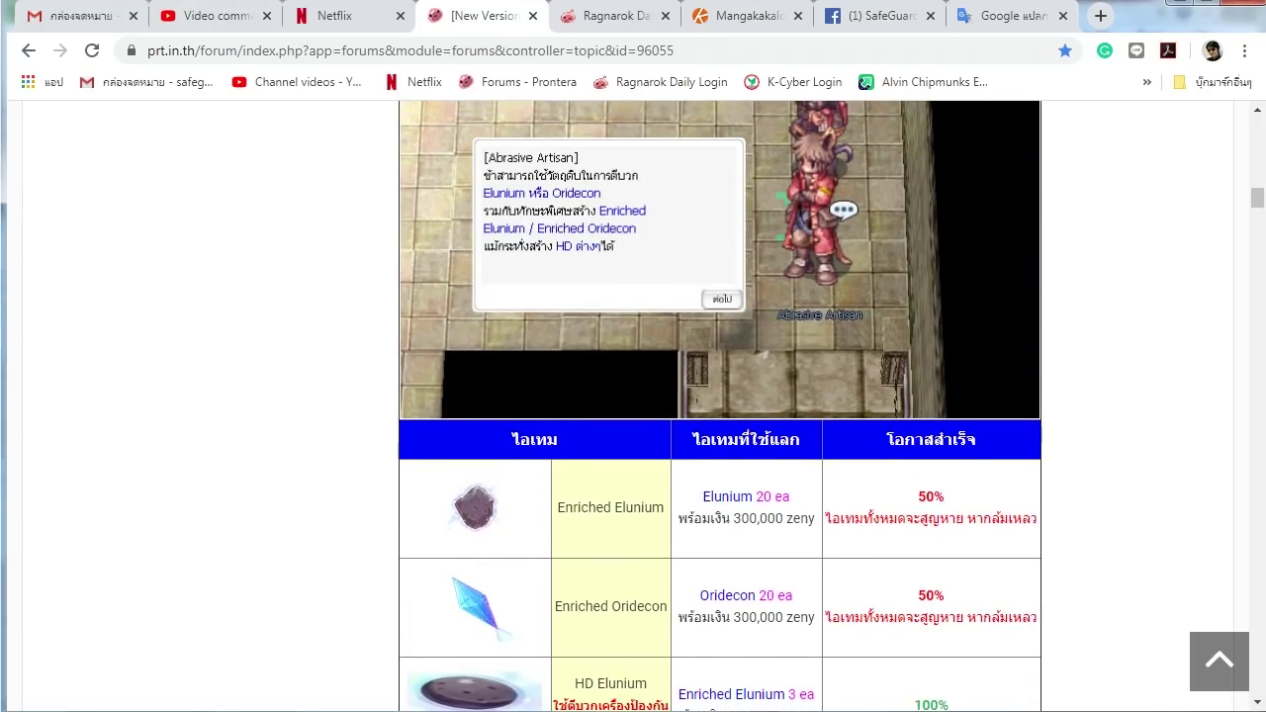
pyautogui.hotkey('alt', 'Tab')
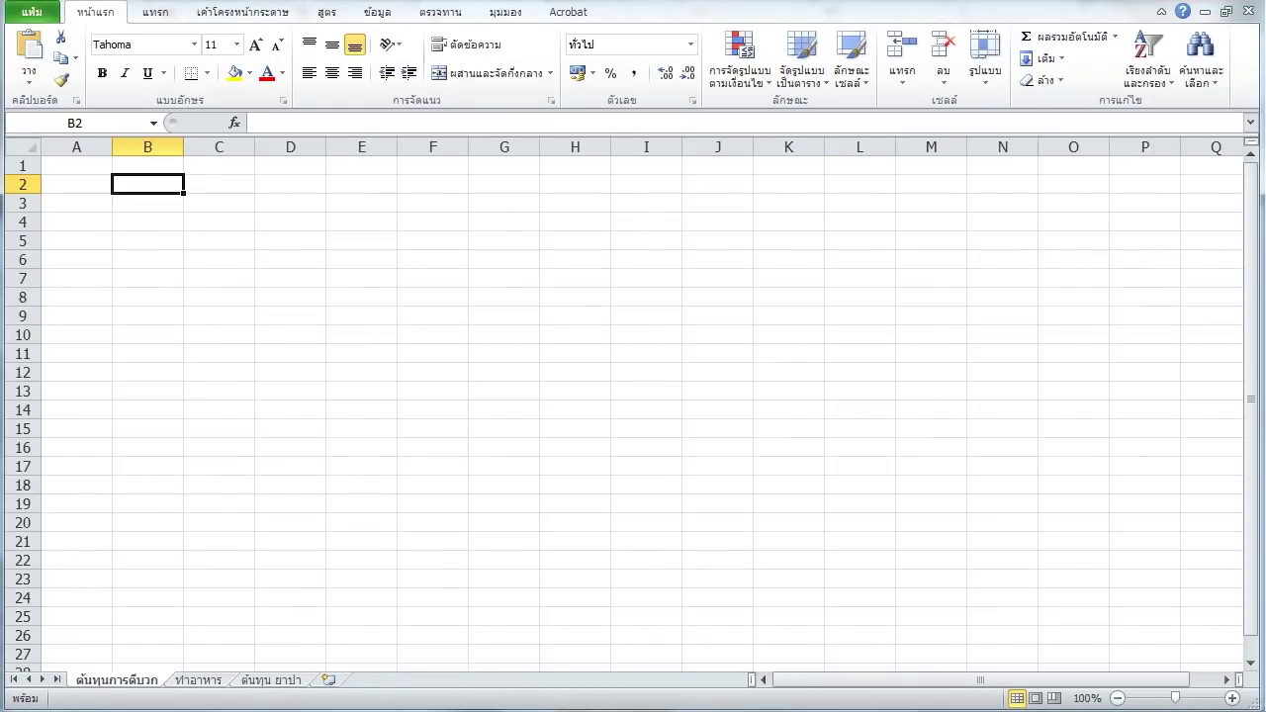
pyautogui.press('Up')
pyautogui.press('Right')
pyautogui.press('Down')
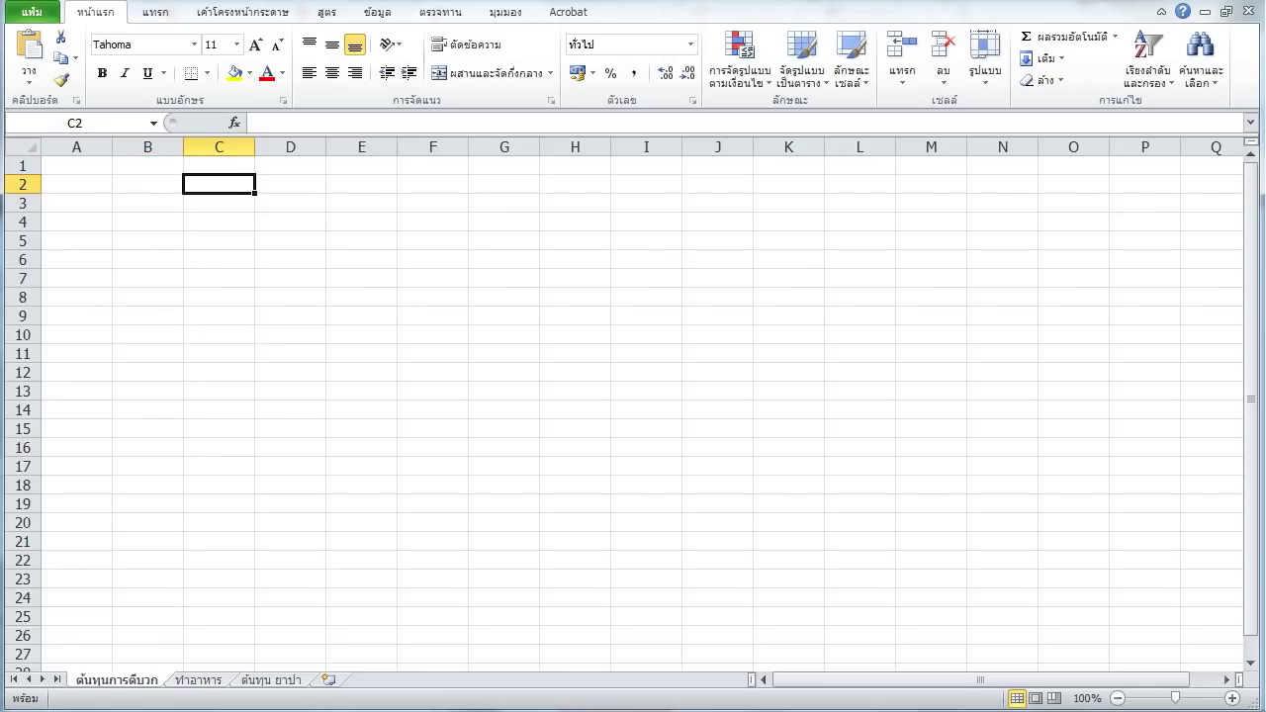
pyautogui.write('+')
pyautogui.press('BackSpace')
pyautogui.write('ช')
pyautogui.press('BackSpace')
pyautogui.write('=')
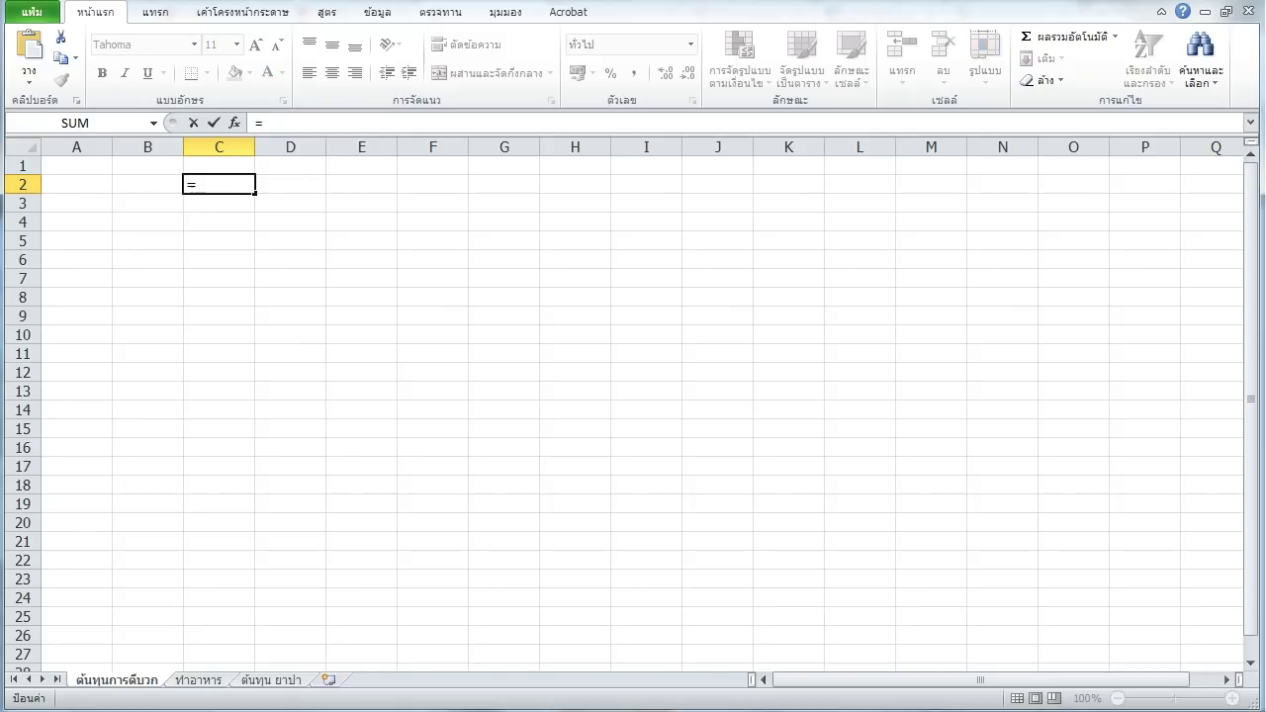
pyautogui.press('Escape')
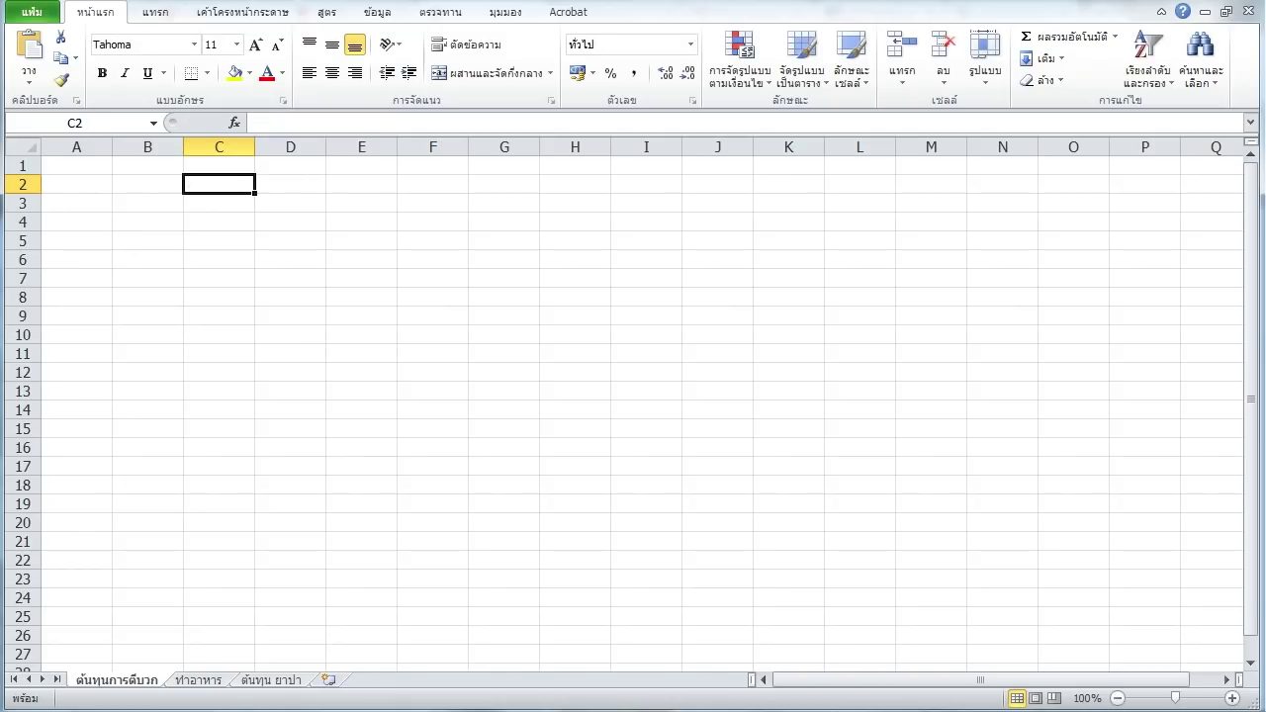
# Enter the header ราคาแร่ in C1 and the ore price 40,000 in C2.
pyautogui.click(219, 166)
pyautogui.write('ราค')
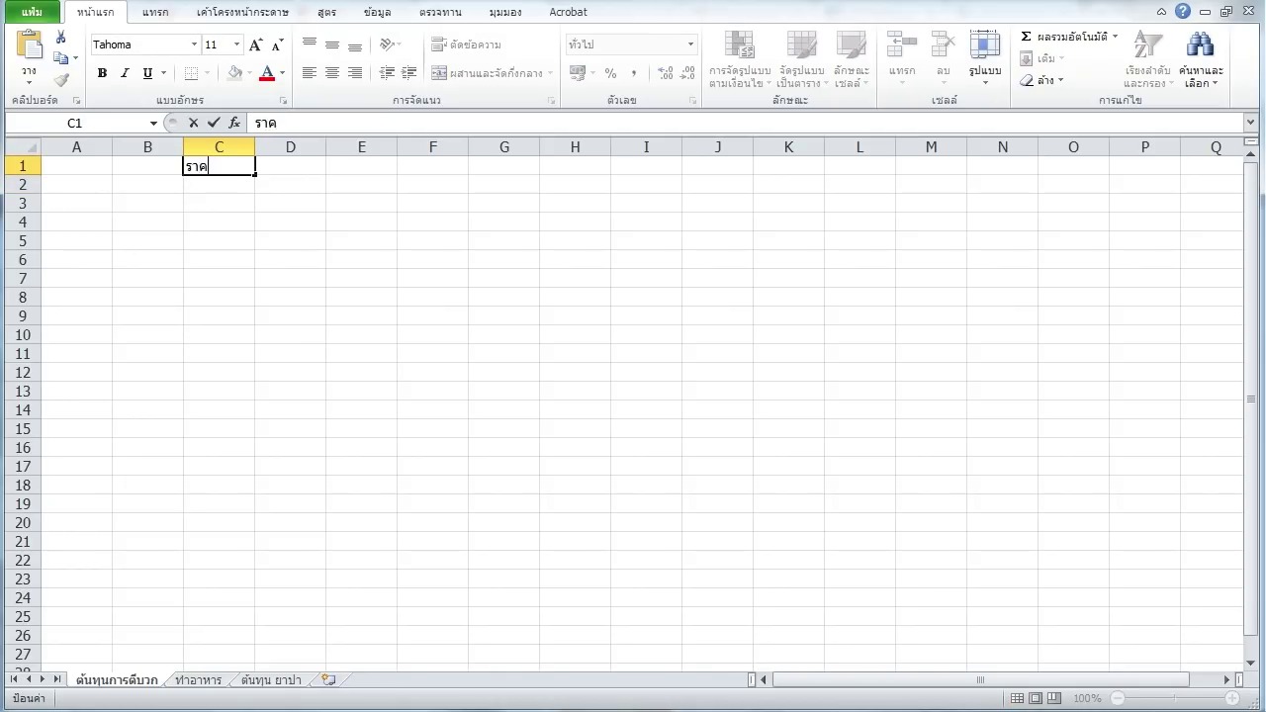
pyautogui.write('าแร่')
pyautogui.press('Return')
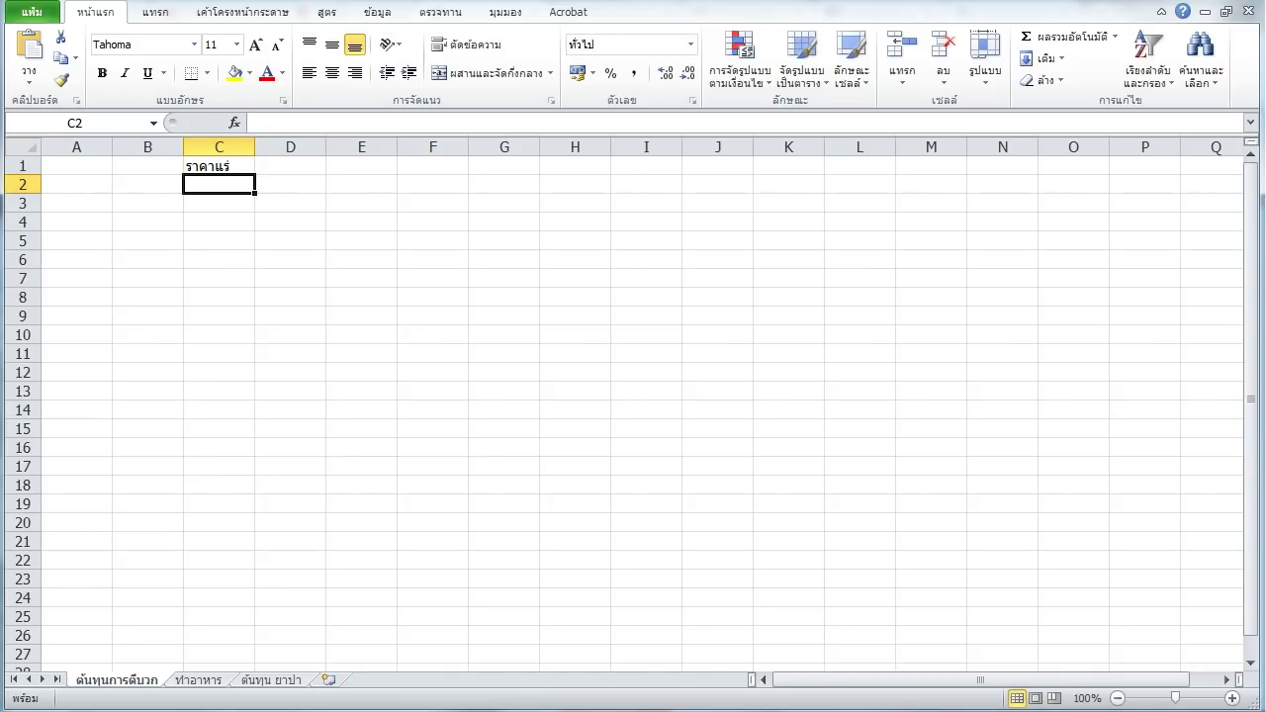
pyautogui.write('40,000')
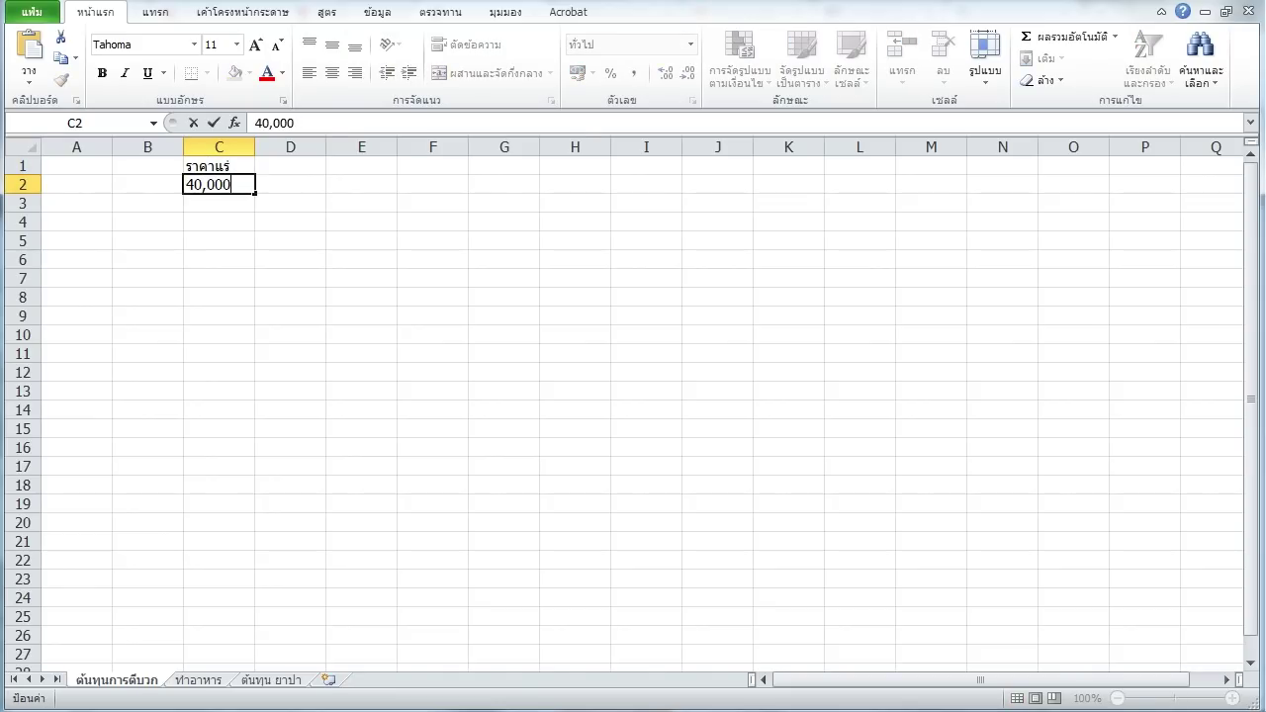
pyautogui.press('Right')
# Enter the quantity 20 in D2 with the header จำนวนที่ใช้ above it in D1.
pyautogui.press('Up')
pyautogui.press('Down')
pyautogui.write('20')
pyautogui.press('Right')
pyautogui.press('Up')
pyautogui.press('Left')
pyautogui.write('จำนวนที่ใชข')
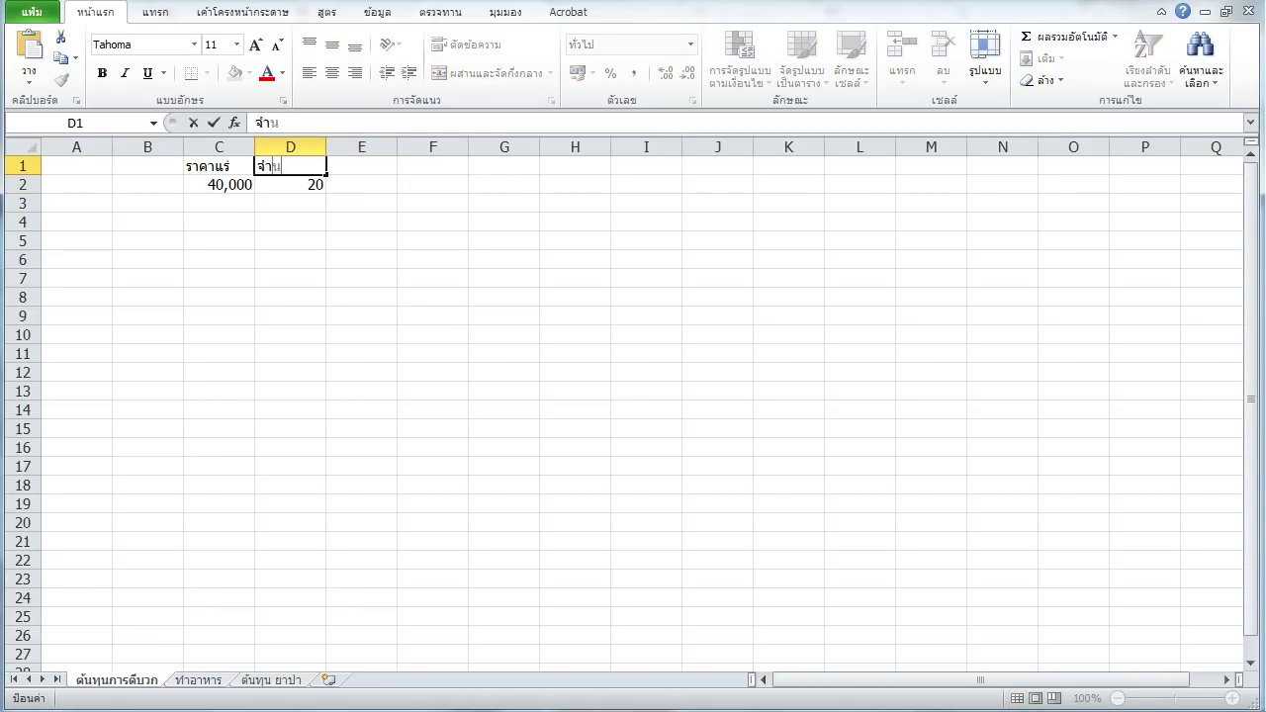
pyautogui.press('BackSpace')
pyautogui.write('้')
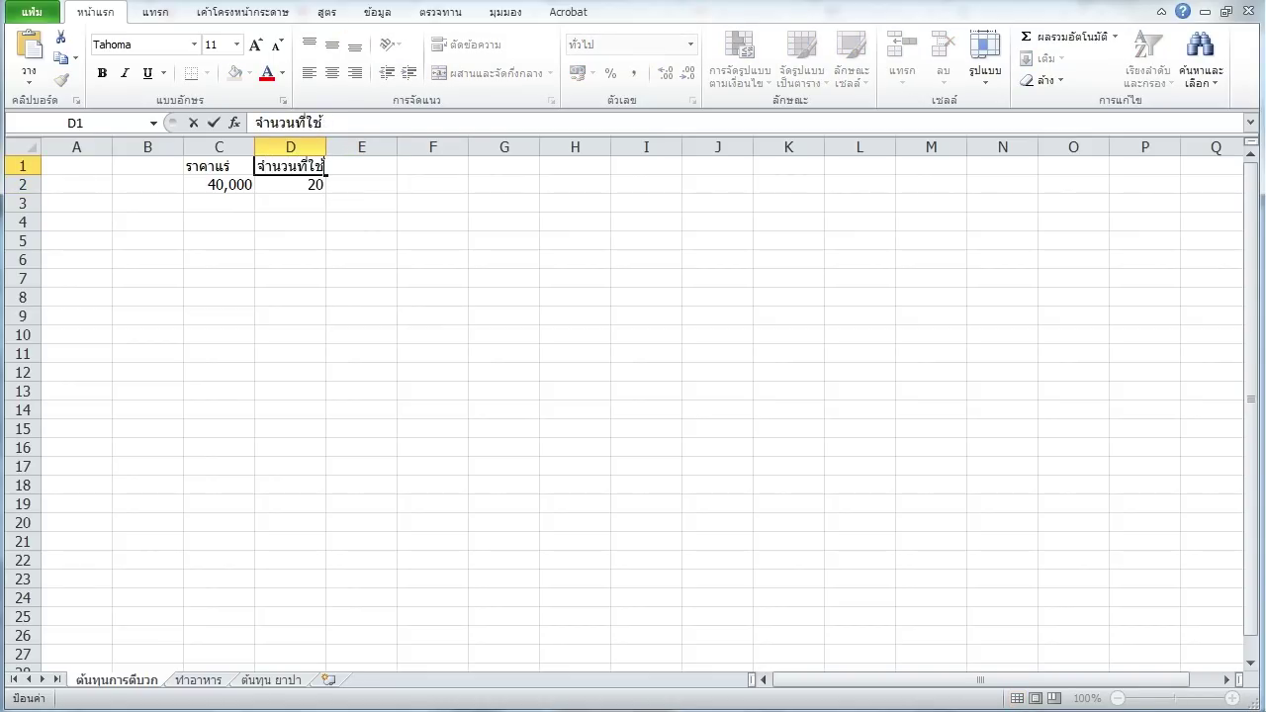
pyautogui.press('Tab')
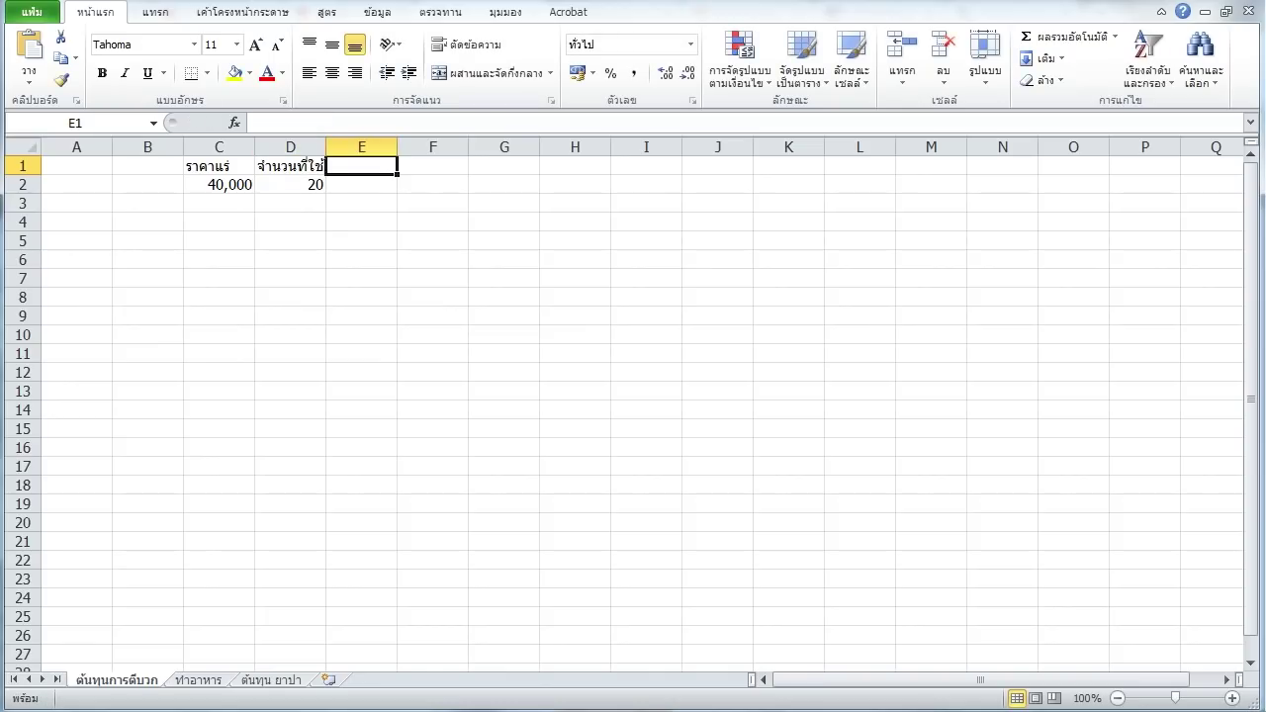
# Enter the header ค่าหลอม in E1 and the smelting fee 300000 in E2.
pyautogui.write('ค่าหลอม')
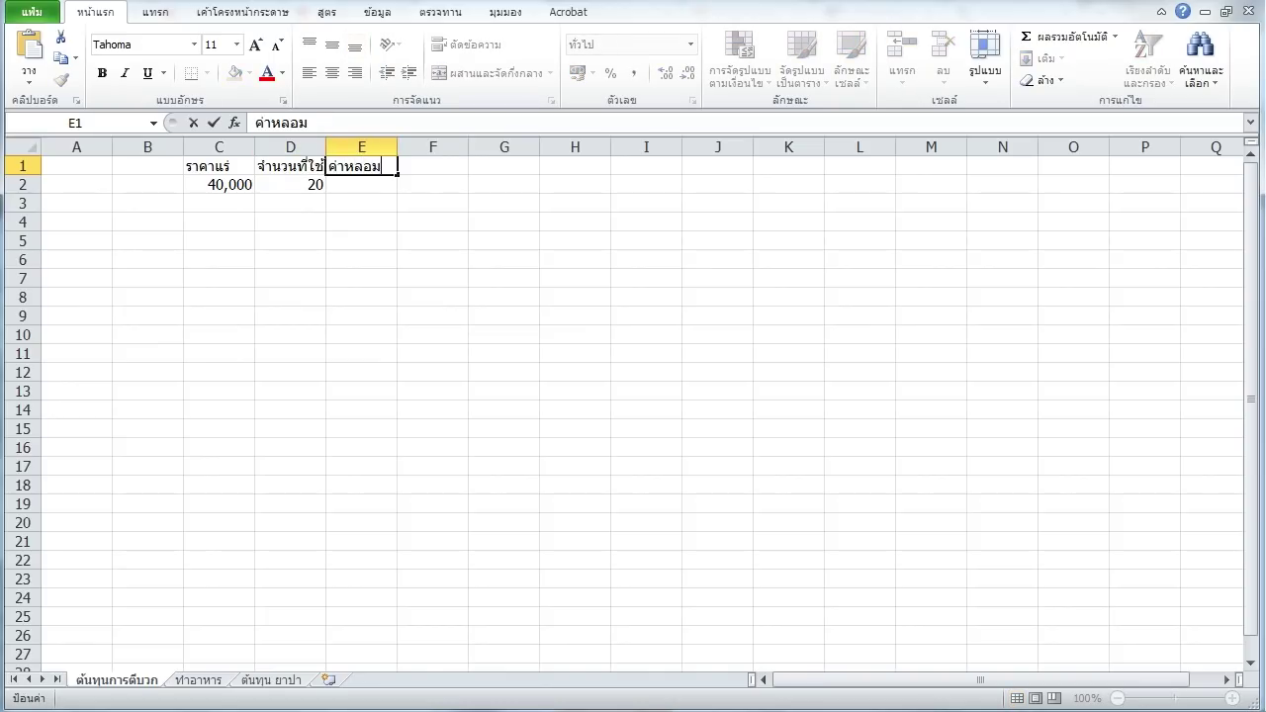
pyautogui.press('Return')
pyautogui.write('300')
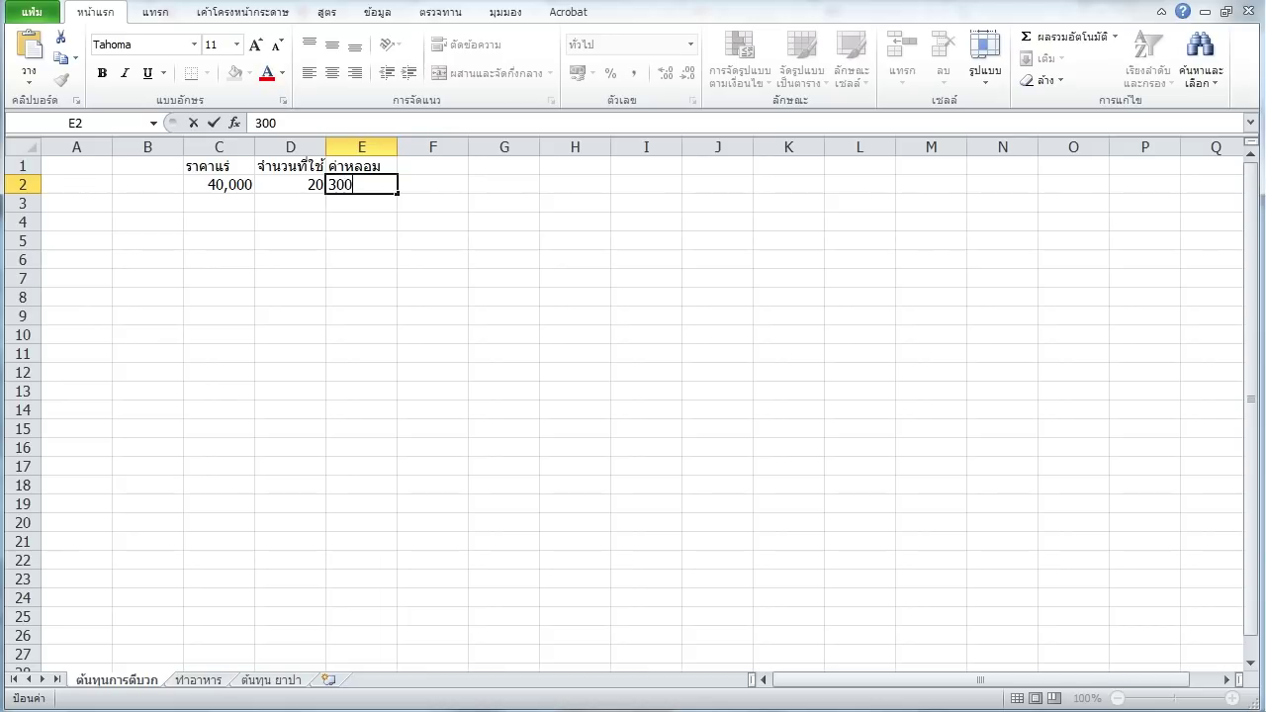
pyautogui.write('0000')
pyautogui.press('Return')
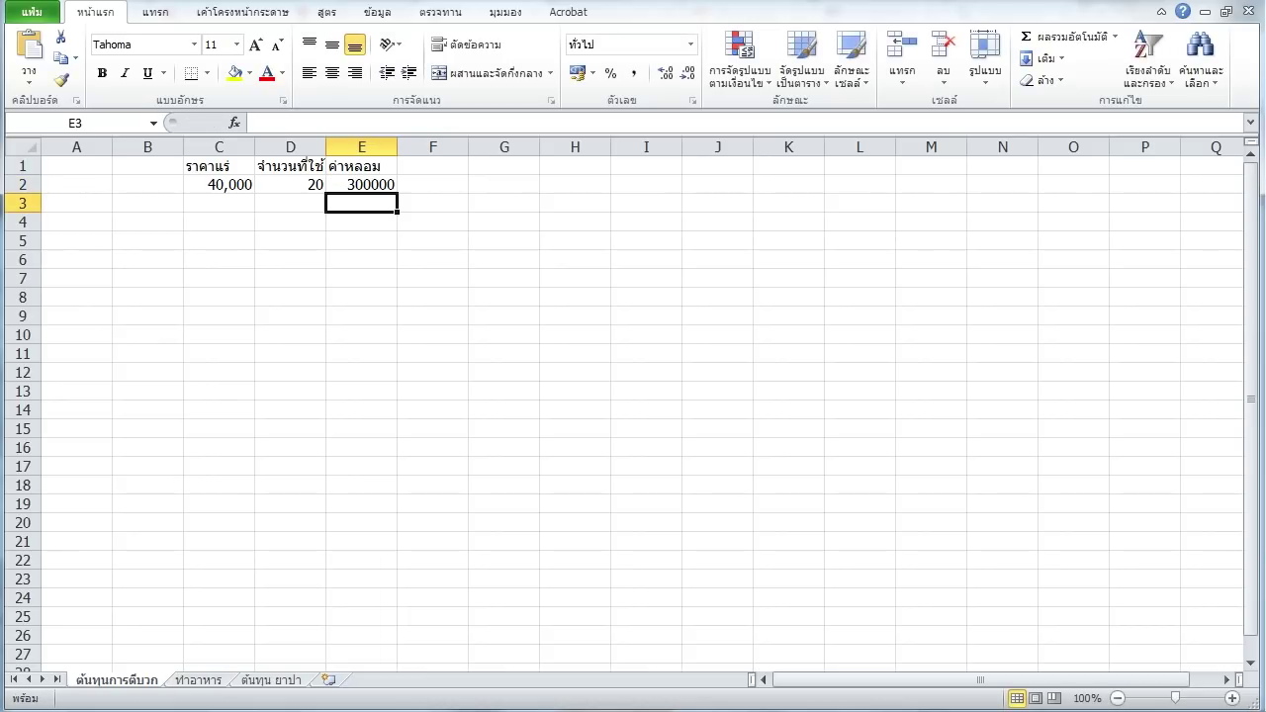
# Apply comma number formatting without decimals to the whole sheet and widen column D to fit its header.
pyautogui.click(22, 147)
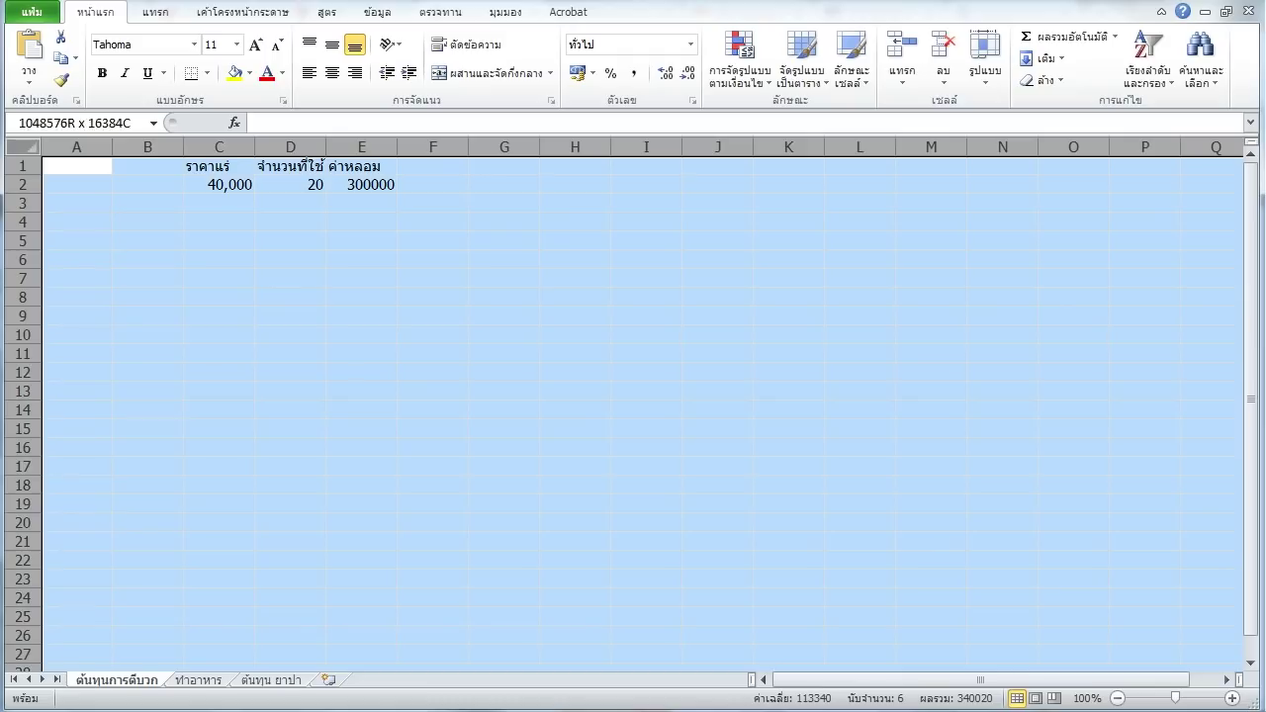
pyautogui.click(634, 72)
pyautogui.click(688, 72)
pyautogui.click(688, 72)
pyautogui.click(382, 222)
pyautogui.click(382, 184)
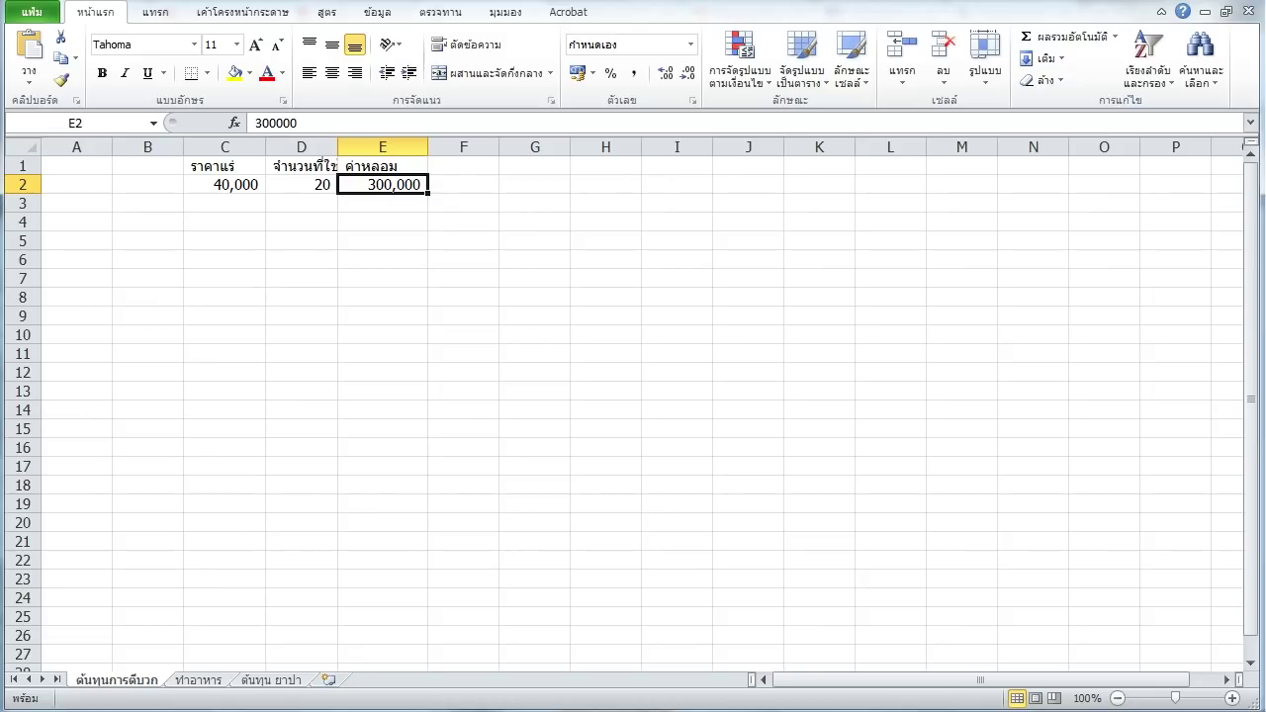
pyautogui.moveTo(337, 146); pyautogui.dragTo(348, 146)
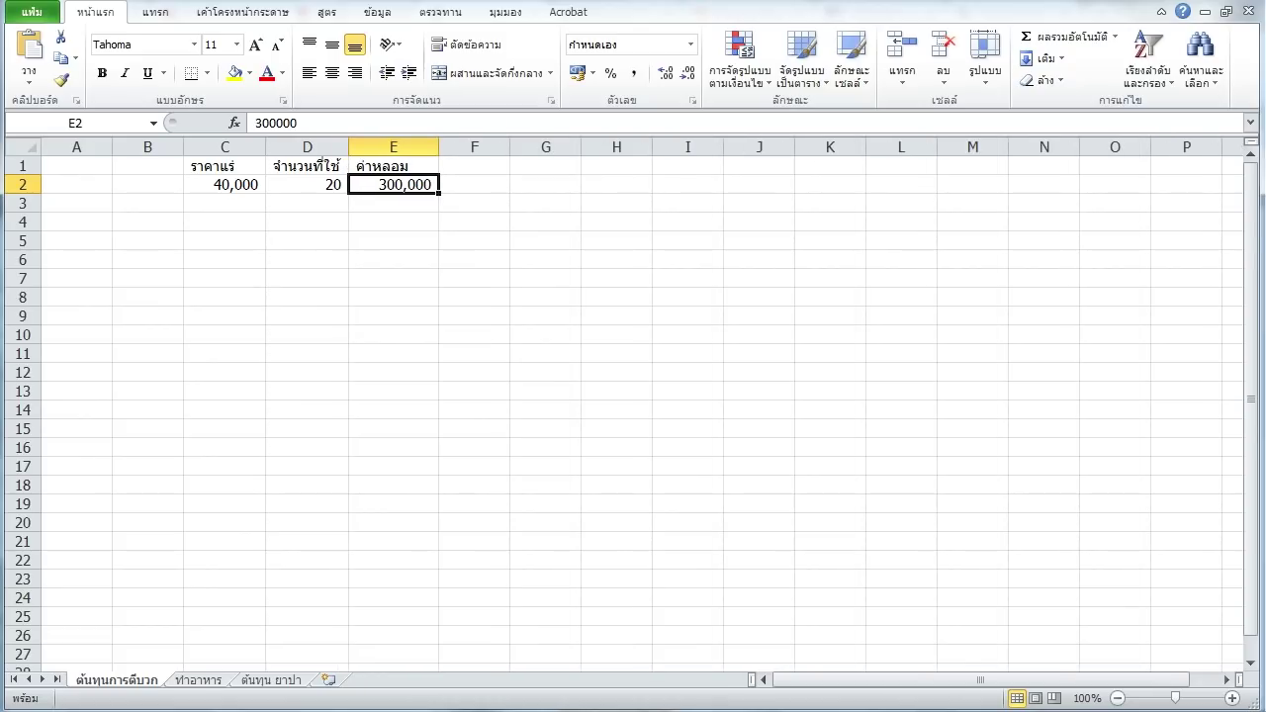
# Enter the header โอกาสติด in F1 and the success chance 50% in F2.
pyautogui.click(474, 184)
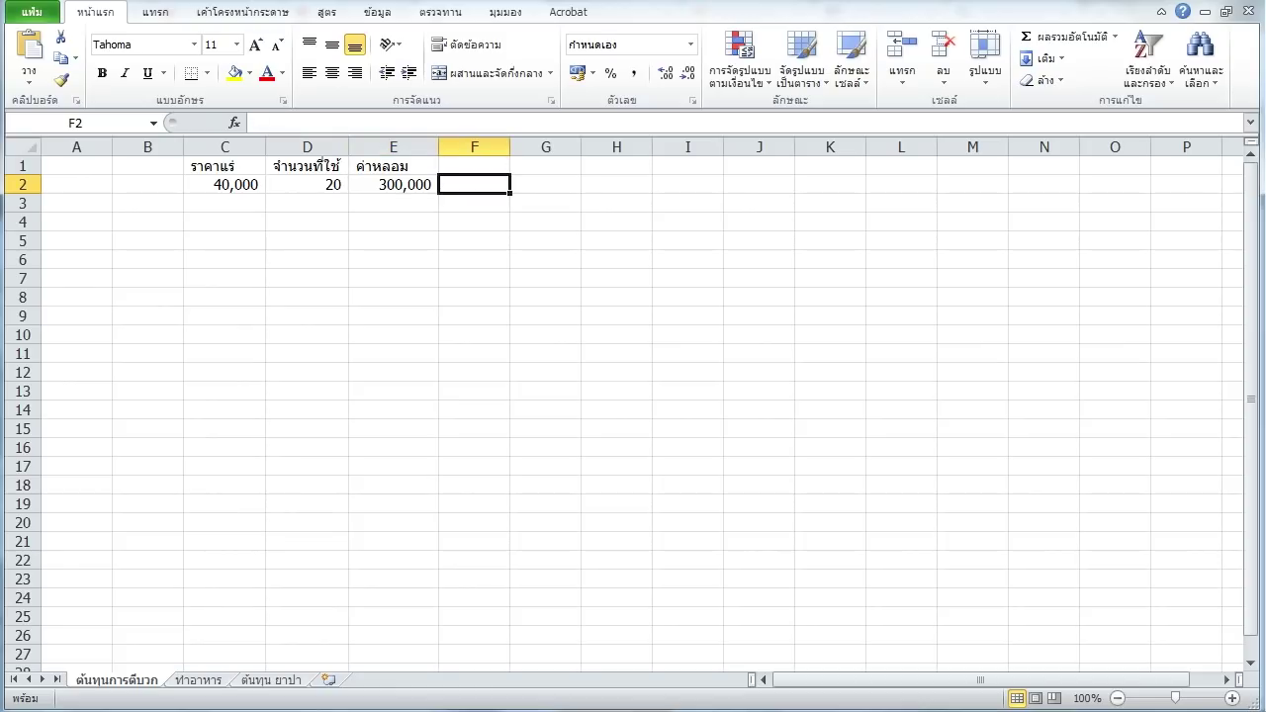
pyautogui.click(473, 165)
pyautogui.write('โอกาสติด')
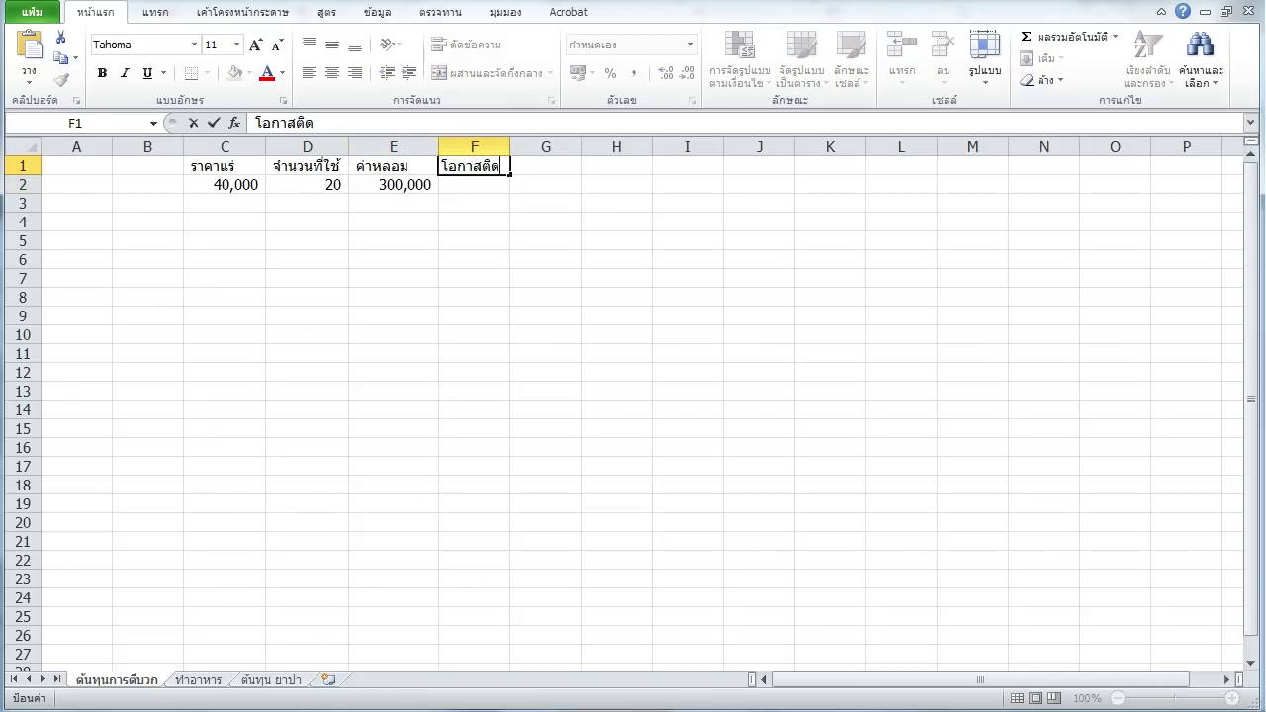
pyautogui.press('Return')
pyautogui.write('50%')
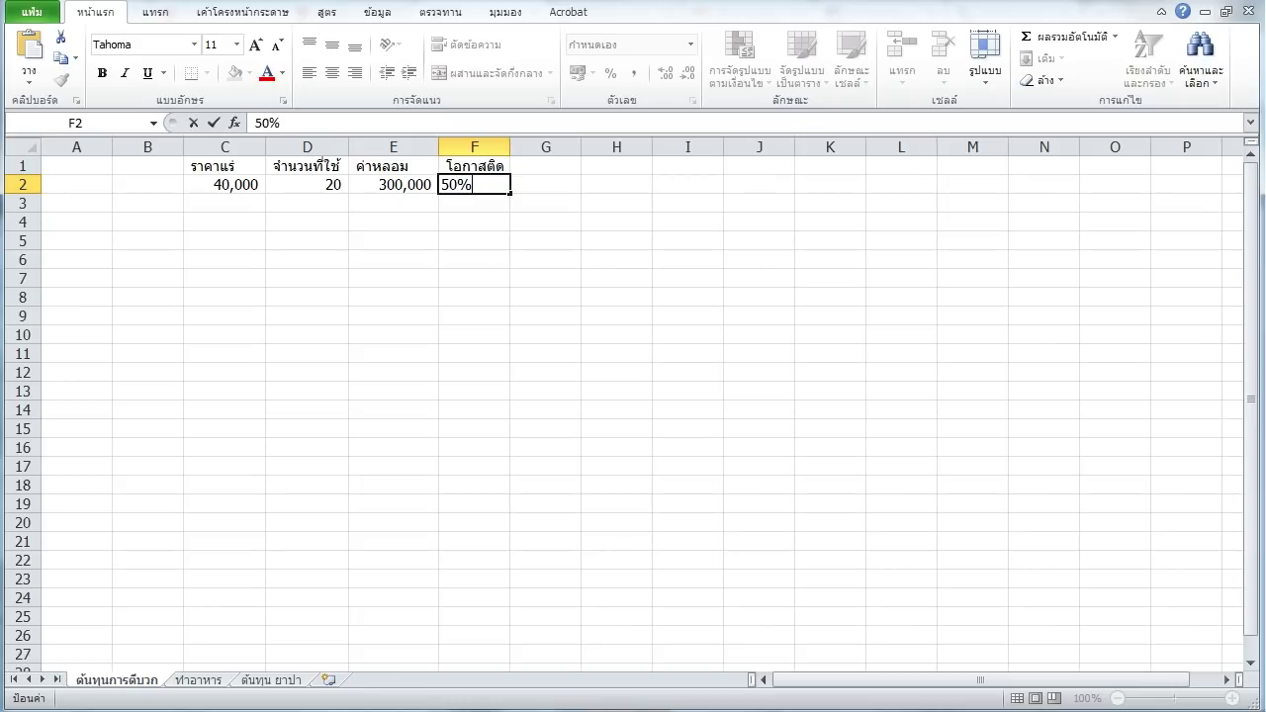
pyautogui.press('Return')
# Format the success chance in F2 as a percentage.
pyautogui.click(474, 184)
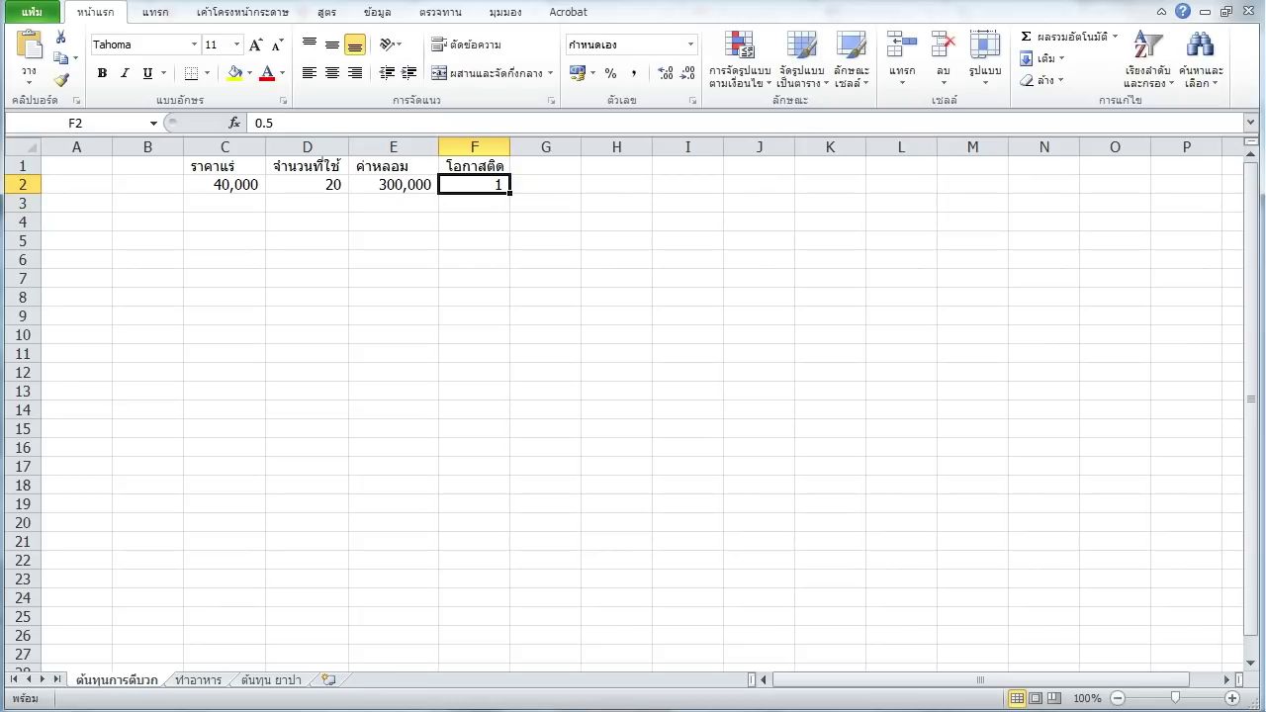
pyautogui.click(665, 74)
pyautogui.click(665, 74)
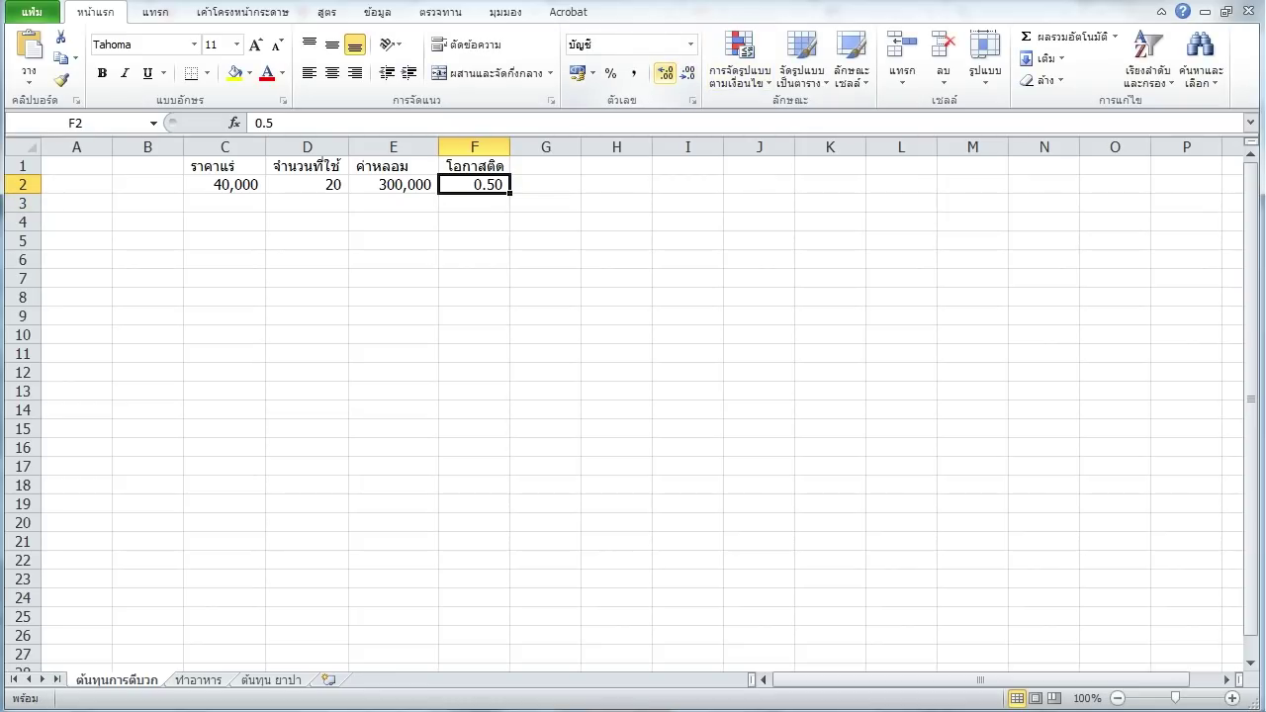
pyautogui.click(611, 73)
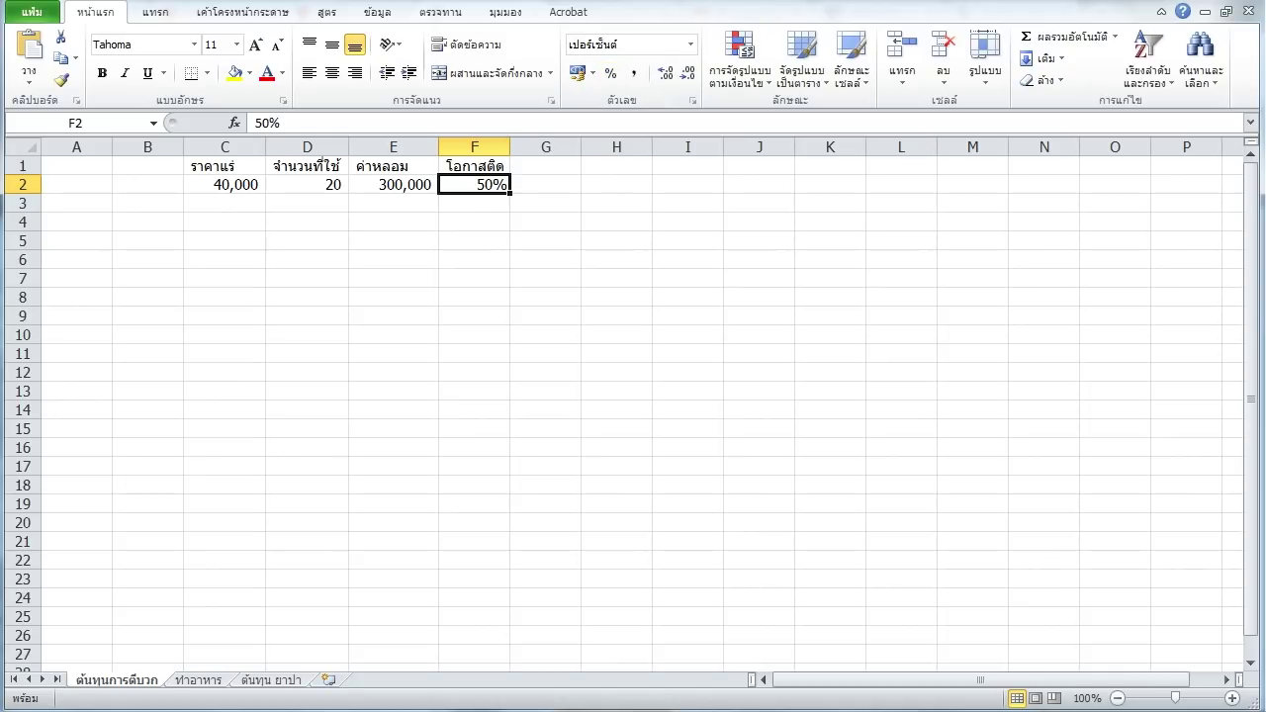
# Enter the header ต้นทุนแร่เทพ in G1 and fit column G's width to it.
pyautogui.click(546, 184)
pyautogui.click(545, 165)
pyautogui.write('ต้นทุนแร่เทพ')
pyautogui.press('Return')
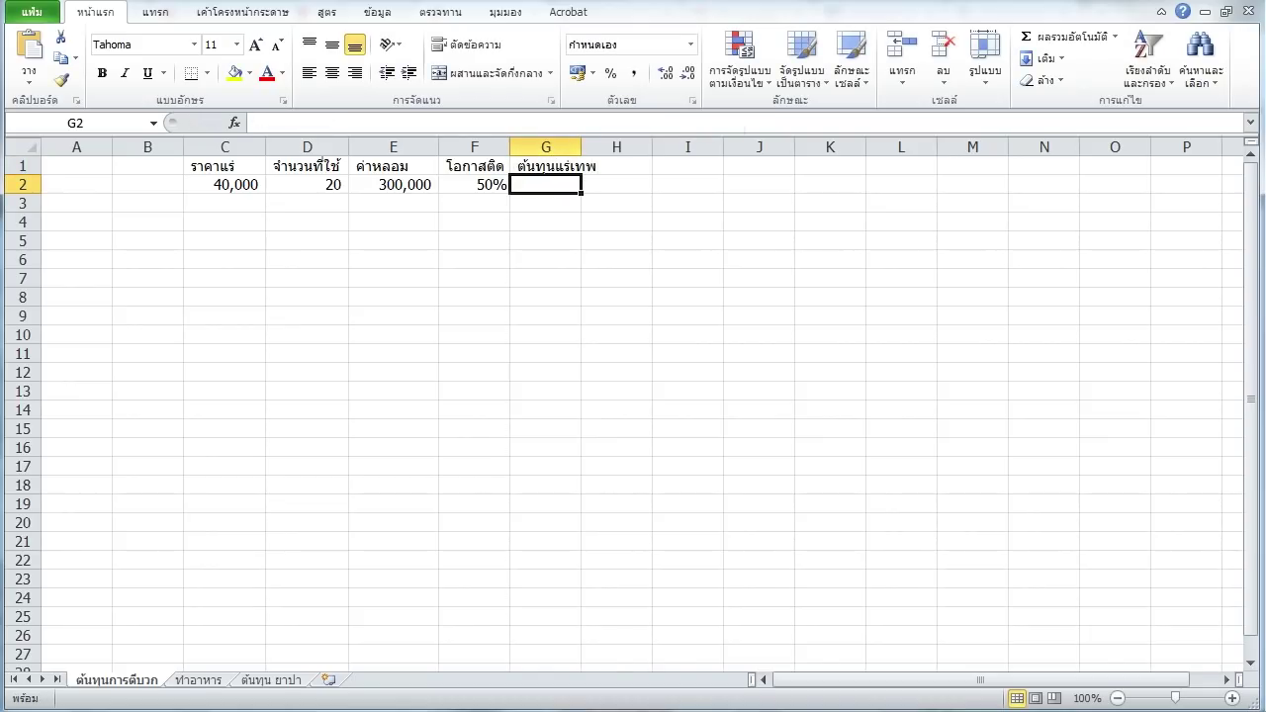
pyautogui.doubleClick(581, 147)
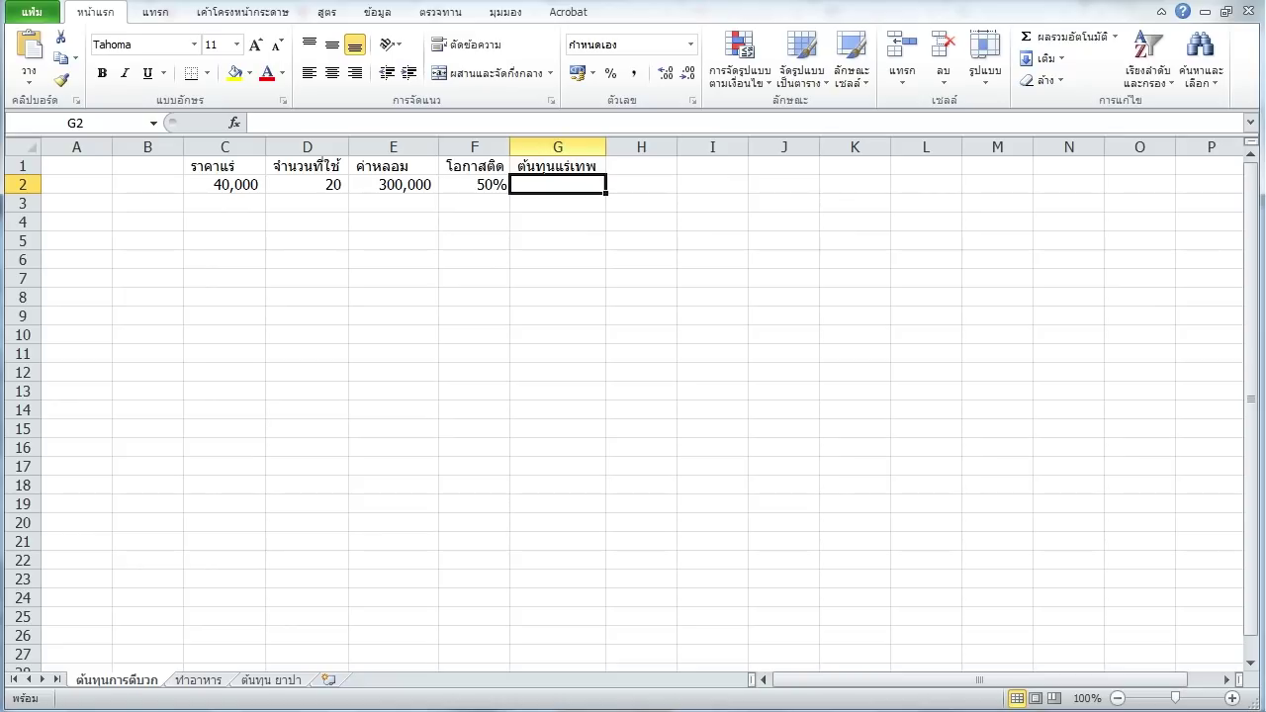
# Try to enter the formula +C2*D2) in G2, declining the suggested correction.
pyautogui.write('+')
pyautogui.press('Left')
pyautogui.press('Left')
pyautogui.press('Left')
pyautogui.press('Left')
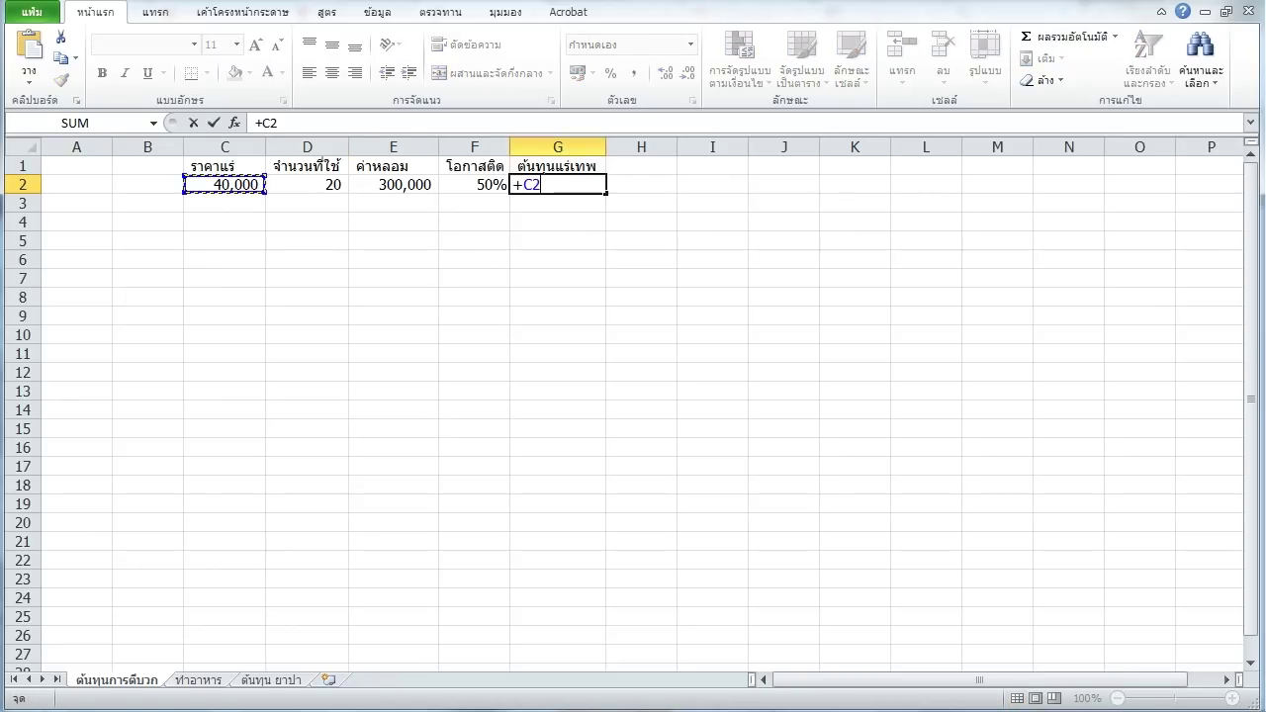
pyautogui.write('*')
pyautogui.press('Left')
pyautogui.press('Left')
pyautogui.press('Left')
pyautogui.write('ฅ')
pyautogui.press('BackSpace')
pyautogui.write(')')
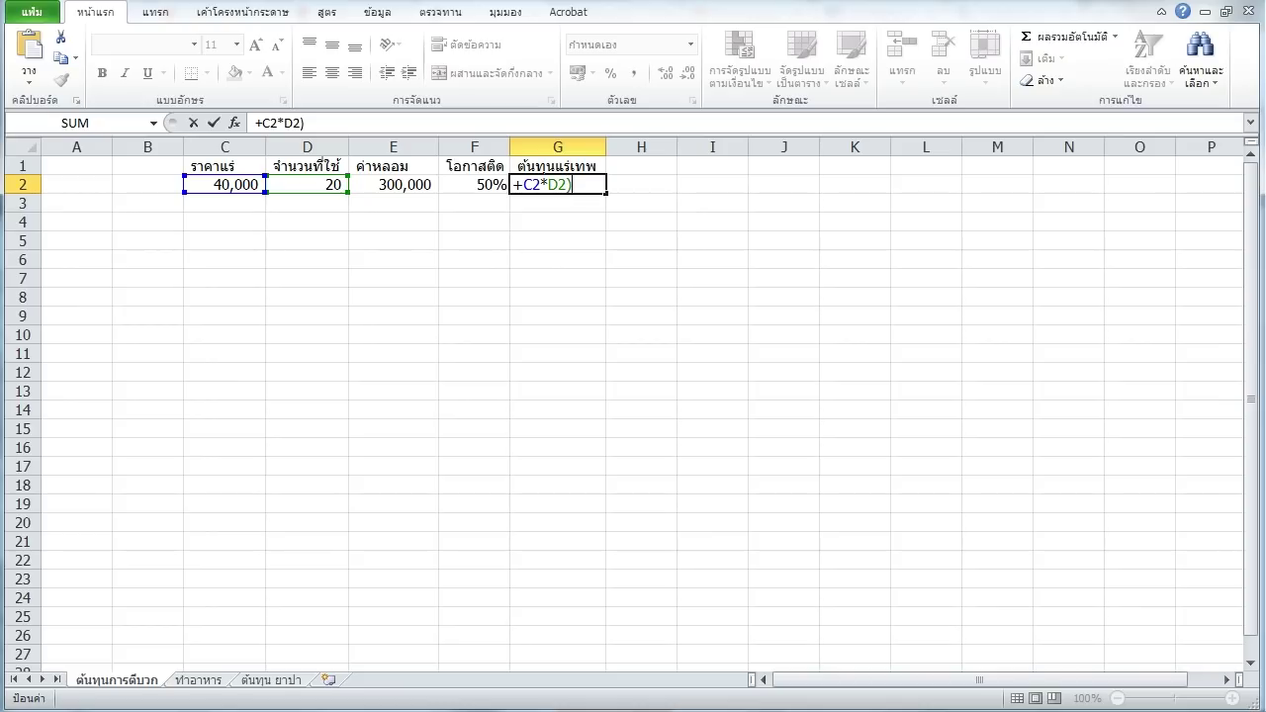
pyautogui.press('Return')
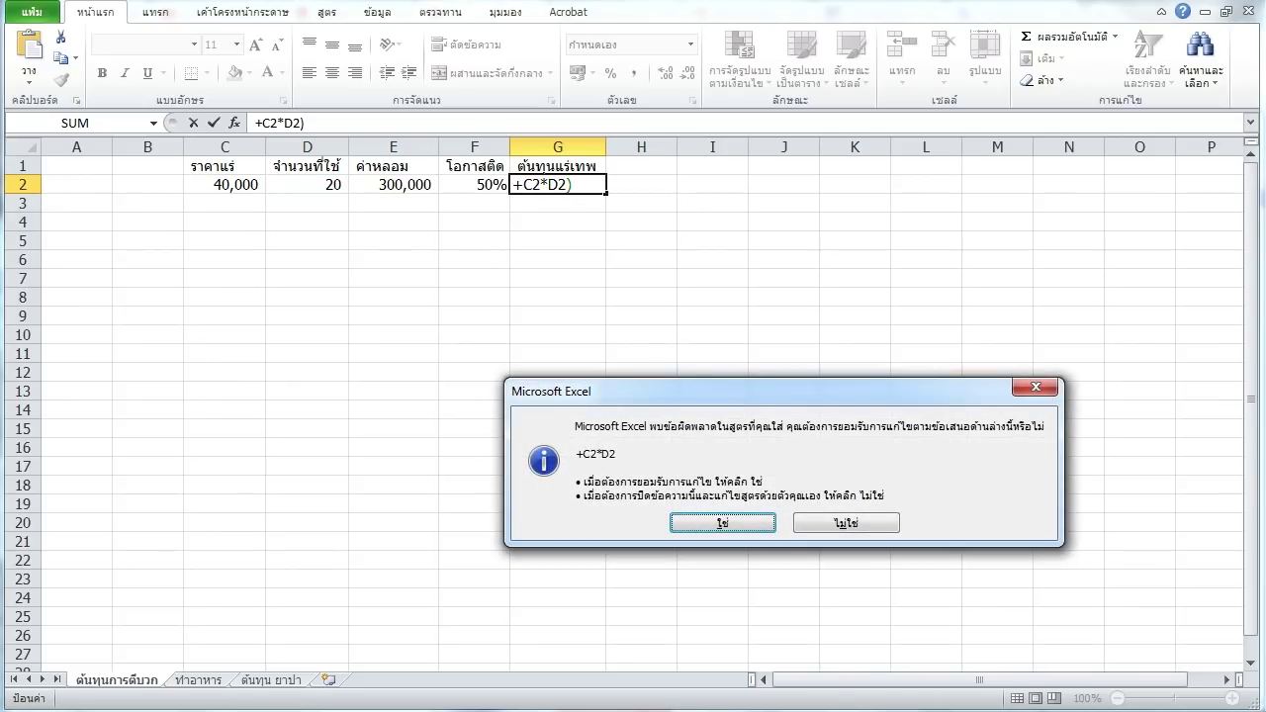
pyautogui.press('Right')
pyautogui.press('Return')
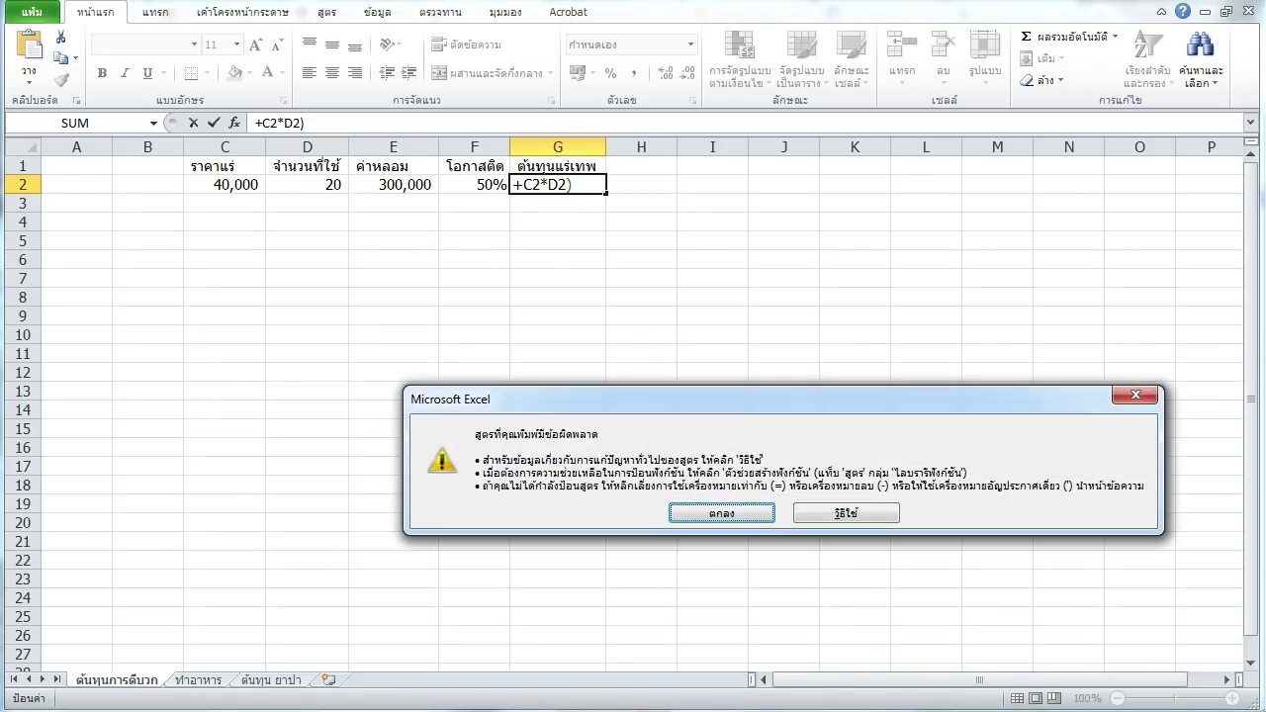
pyautogui.press('Return')
# Correct the G2 formula to =(C2*D2)+E2 so it adds the smelting fee to the ore cost.
pyautogui.click(259, 123)
pyautogui.press('BackSpace')
pyautogui.write('ซ(')
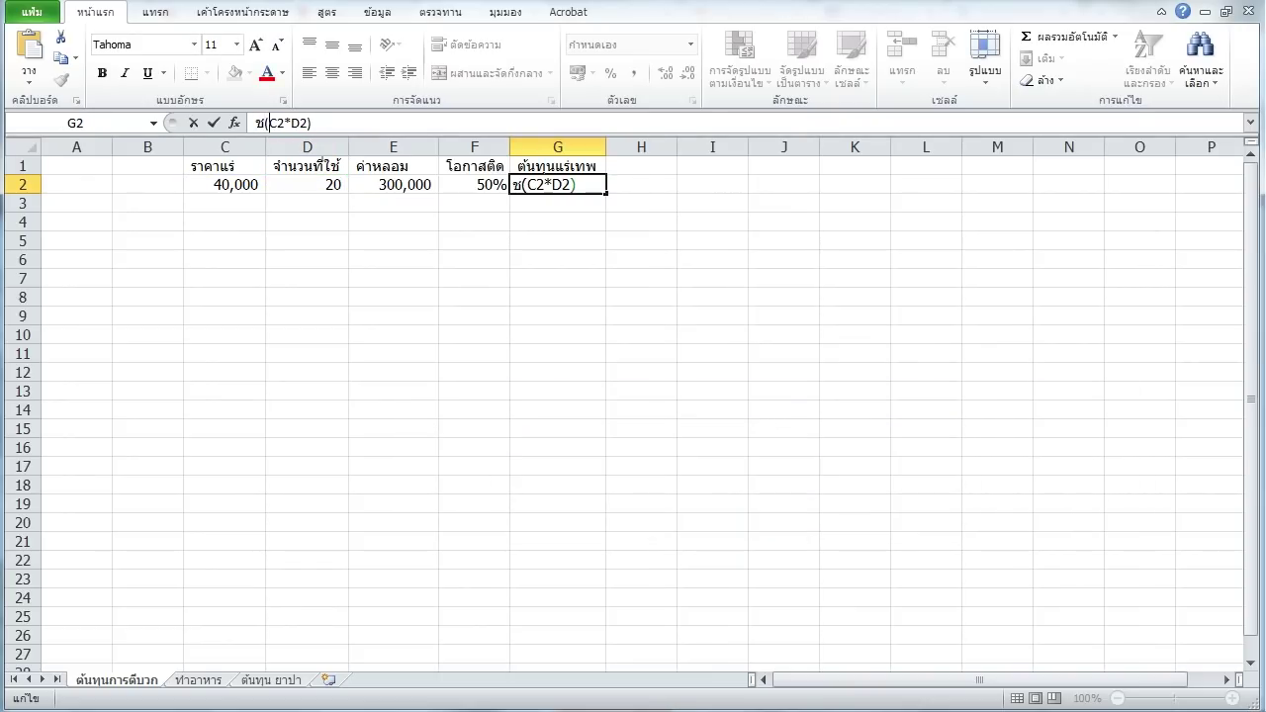
pyautogui.press('BackSpace')
pyautogui.write('=')
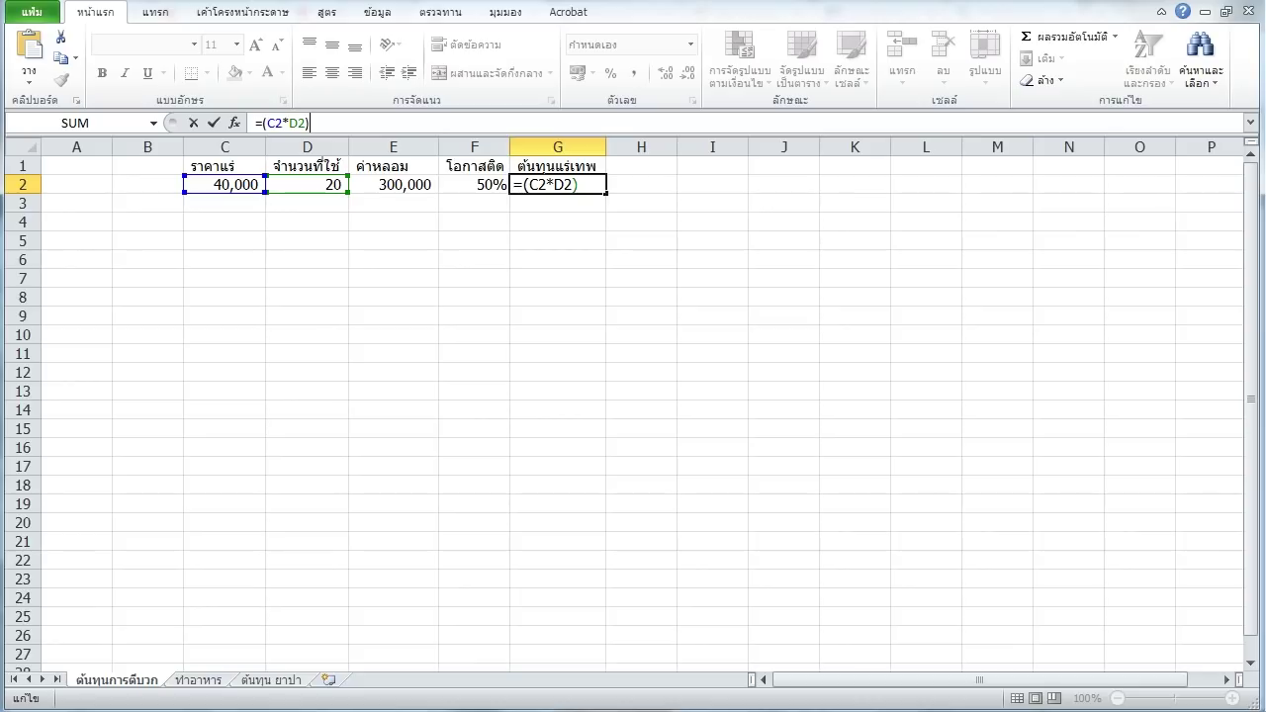
pyautogui.write('+')
pyautogui.click(393, 184)
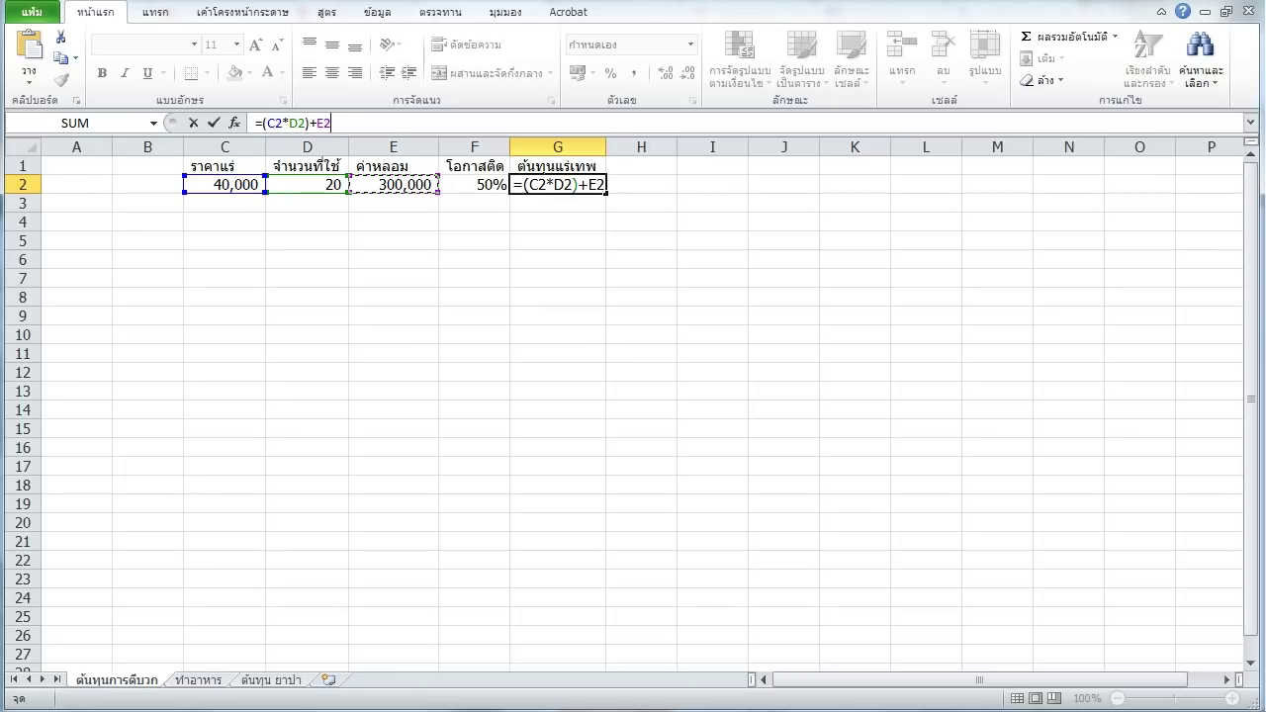
# Make all references in the G2 formula absolute, giving =($C$2*$D$2)+$E$2, and commit it.
pyautogui.press('F4')
pyautogui.press('Left')
pyautogui.press('Left')
pyautogui.press('Left')
pyautogui.press('Left')
pyautogui.click(393, 184)
pyautogui.press('F4')
pyautogui.click(297, 122)
pyautogui.press('F4')
pyautogui.click(275, 122)
pyautogui.press('F4')
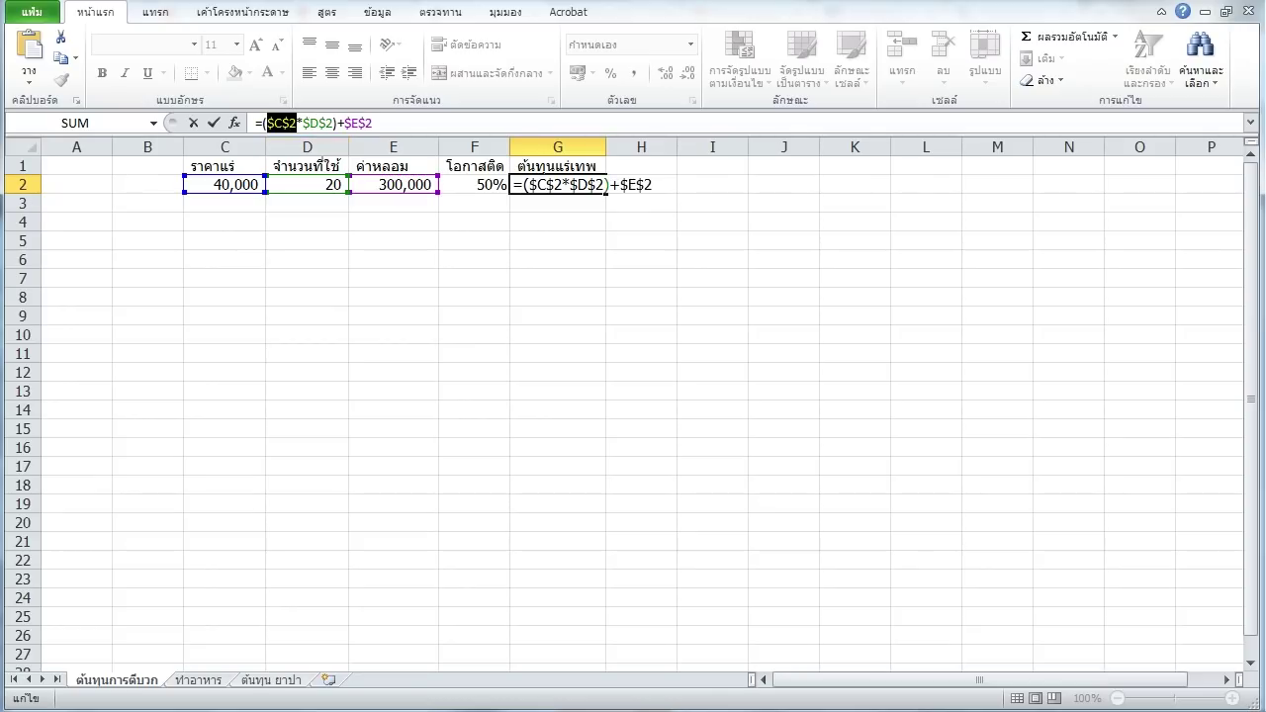
pyautogui.press('Return')
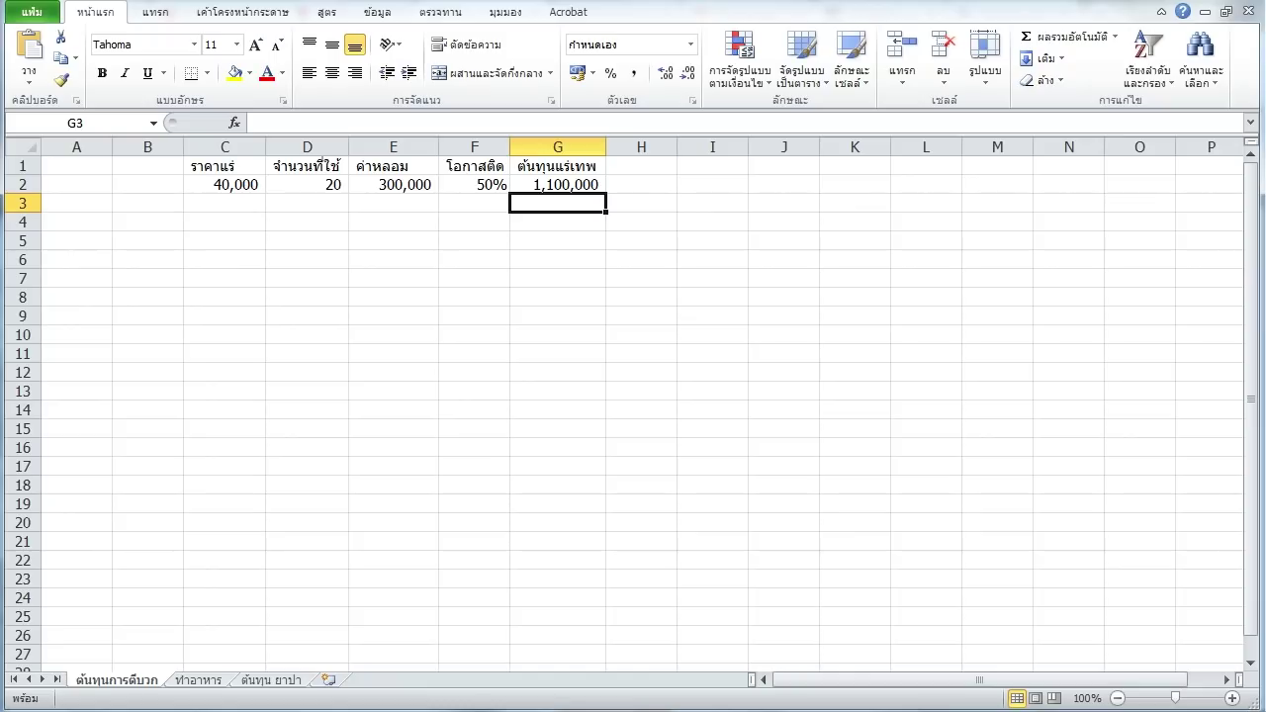
# Extend the G2 formula to divide the total by the success chance, giving =(($C$2*$D$2)+$E$2)*100%/F2.
pyautogui.click(557, 184)
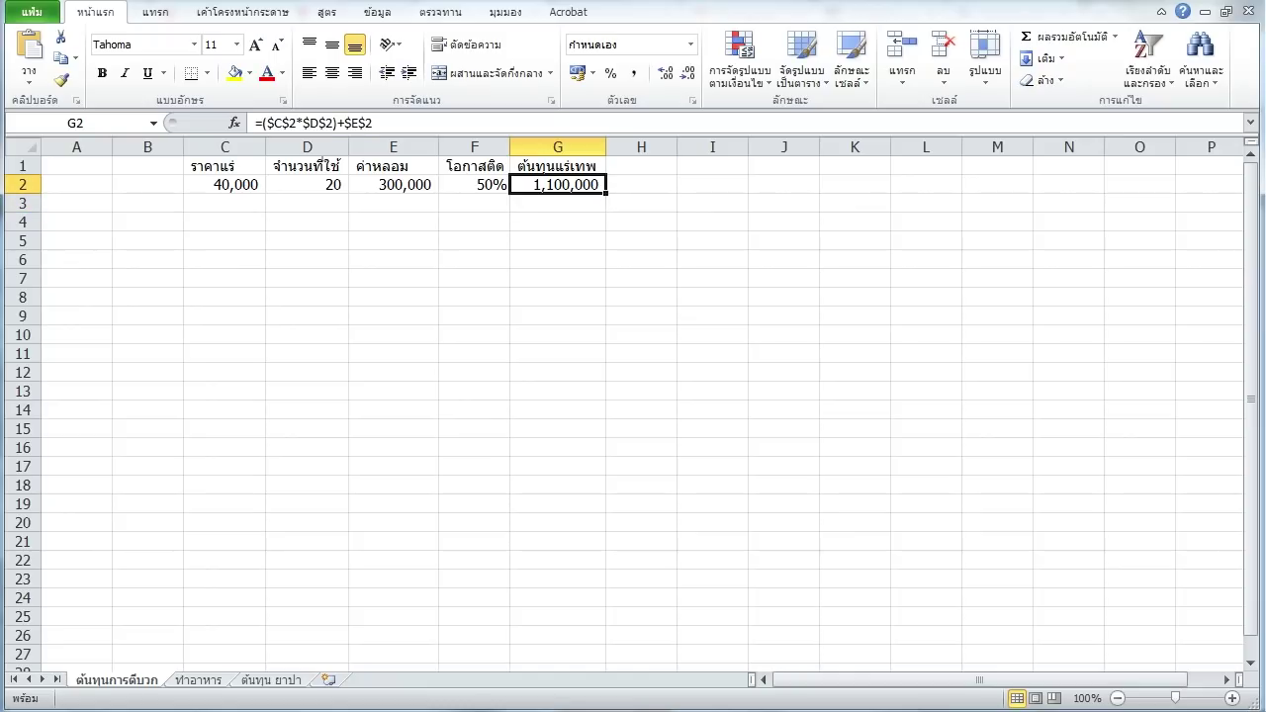
pyautogui.click(474, 184)
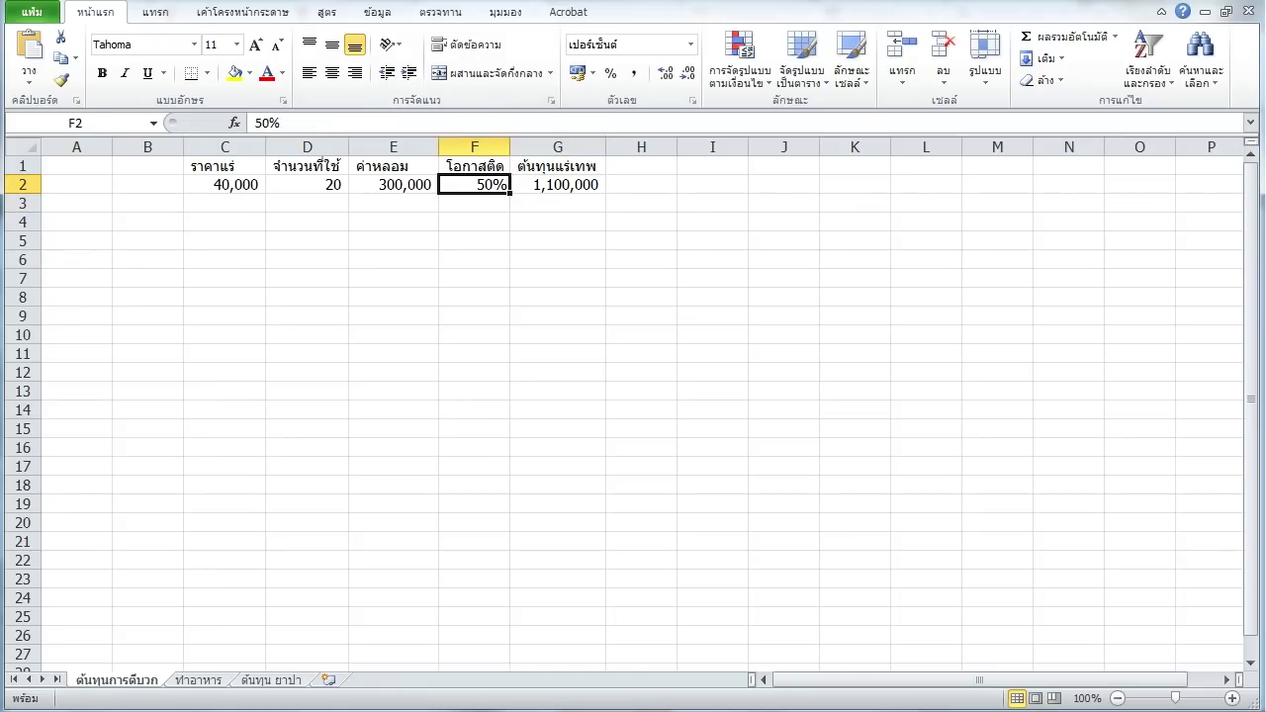
pyautogui.click(557, 202)
pyautogui.click(557, 184)
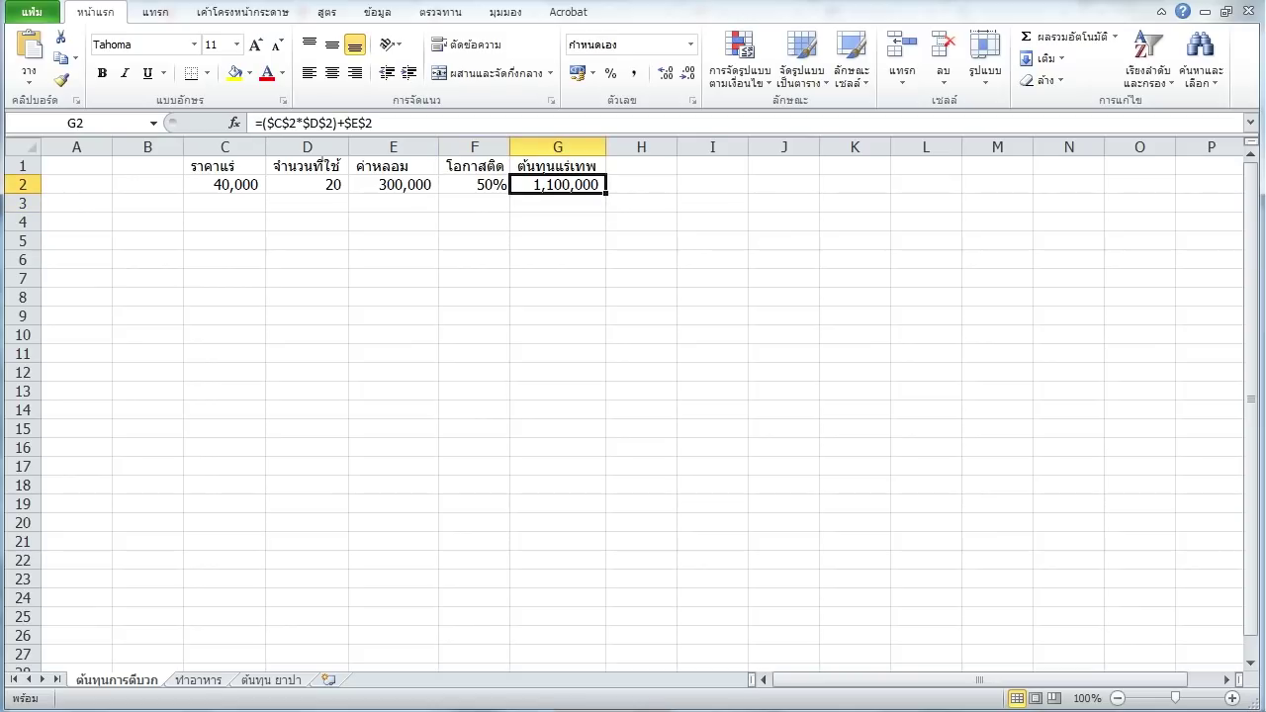
pyautogui.press('F2')
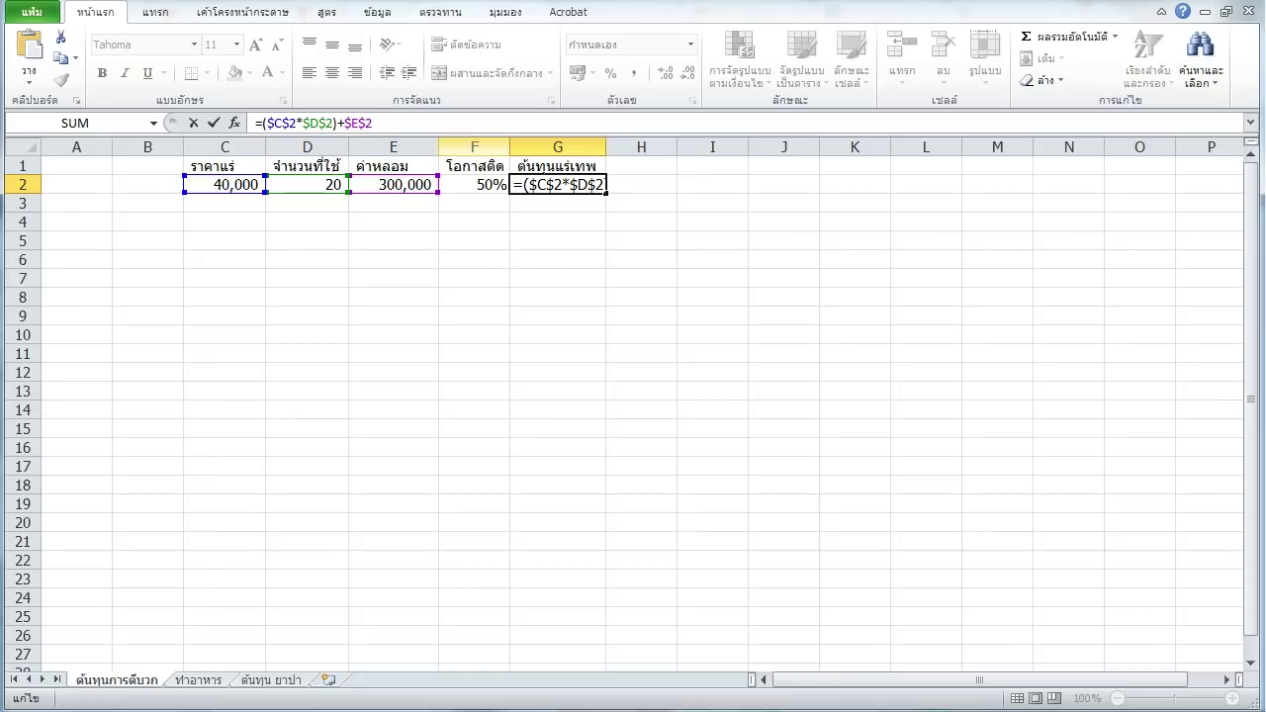
pyautogui.click(373, 123)
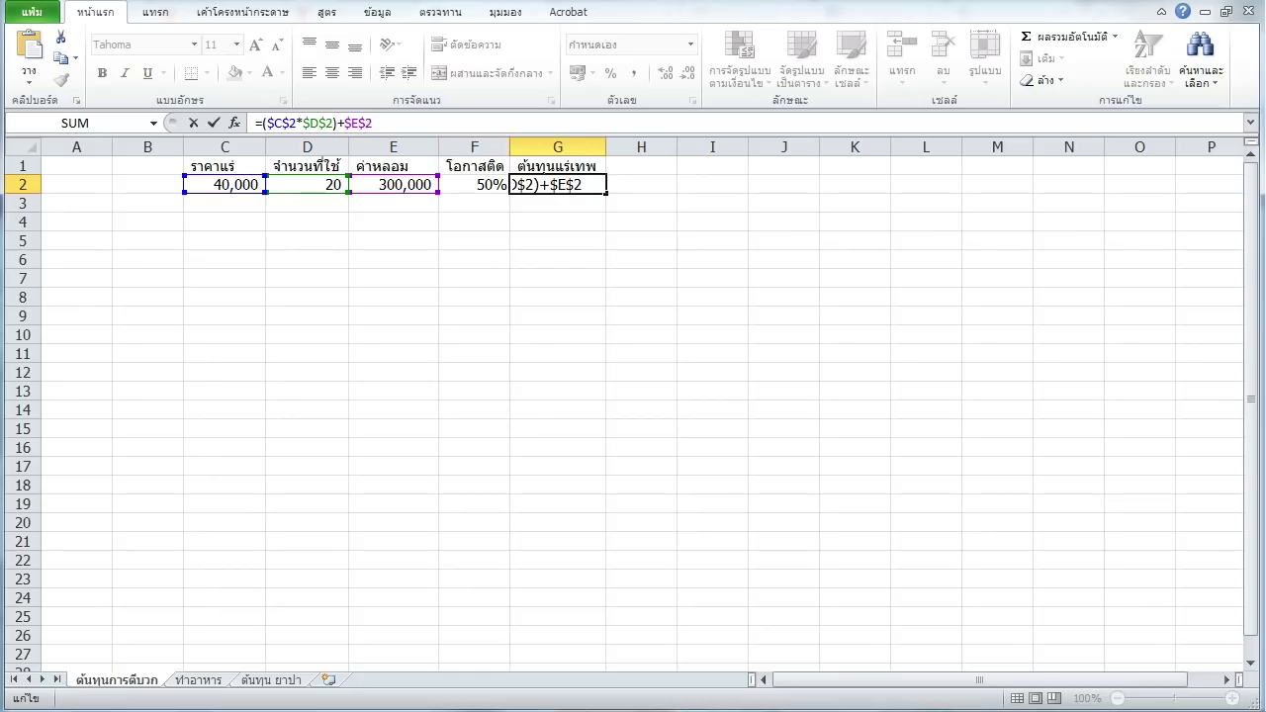
pyautogui.write(')')
pyautogui.click(264, 123)
pyautogui.write('(')
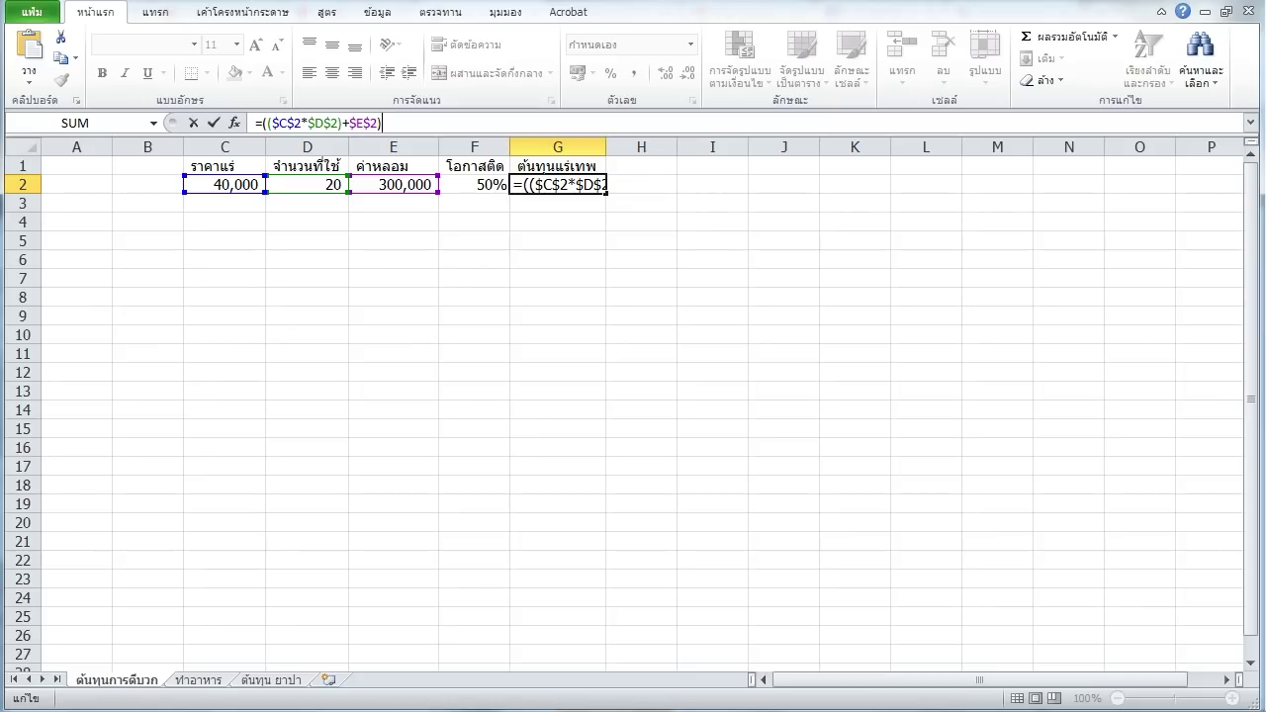
pyautogui.write('*100%/')
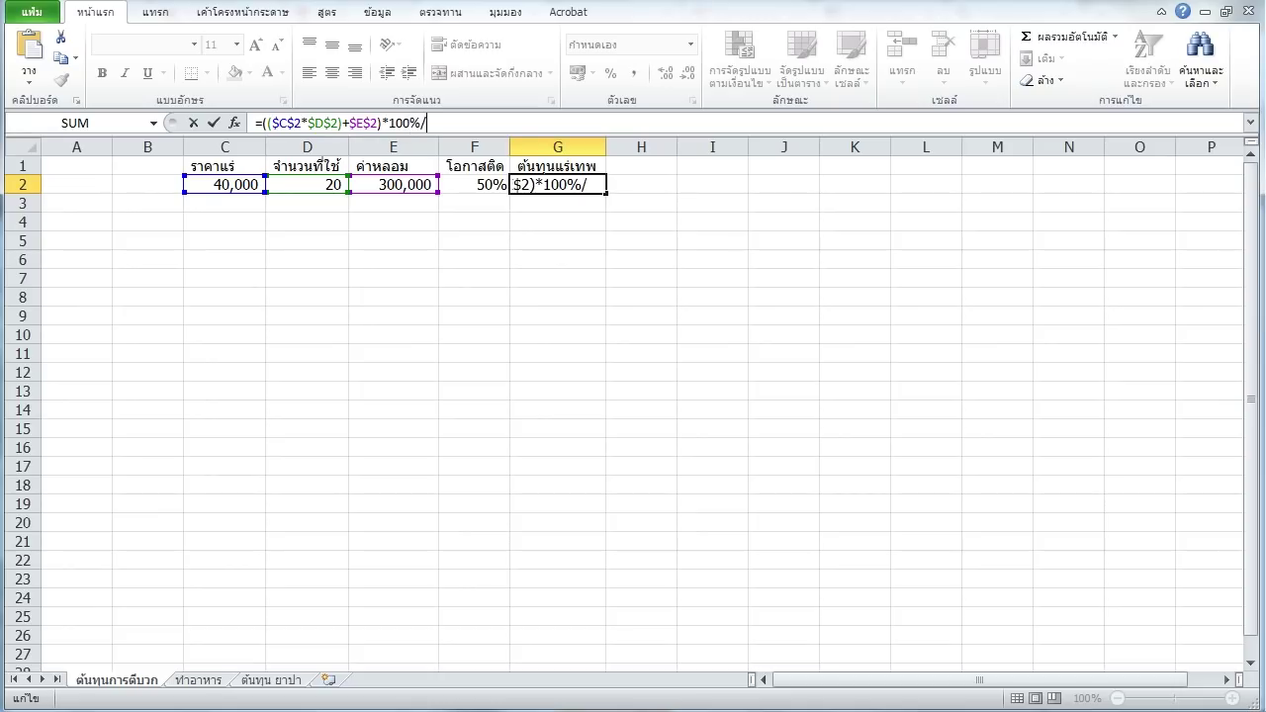
pyautogui.click(475, 184)
pyautogui.press('Return')
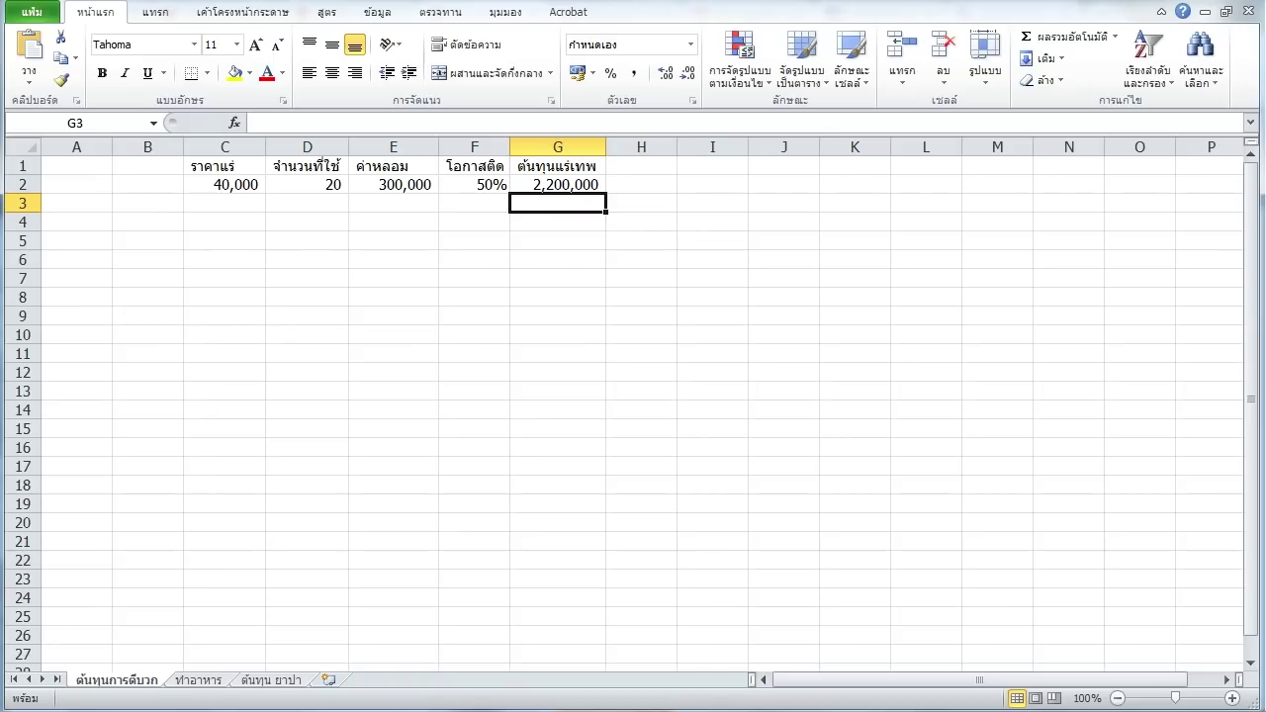
pyautogui.click(557, 184)
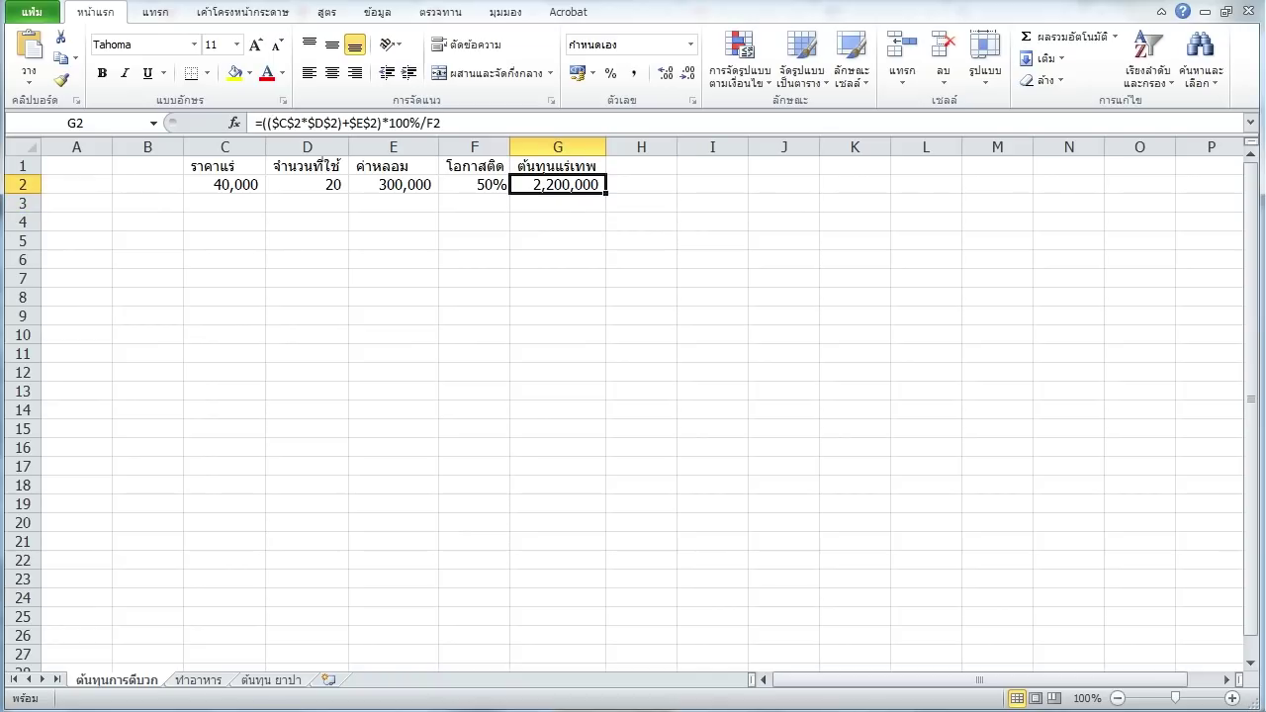
pyautogui.click(475, 184)
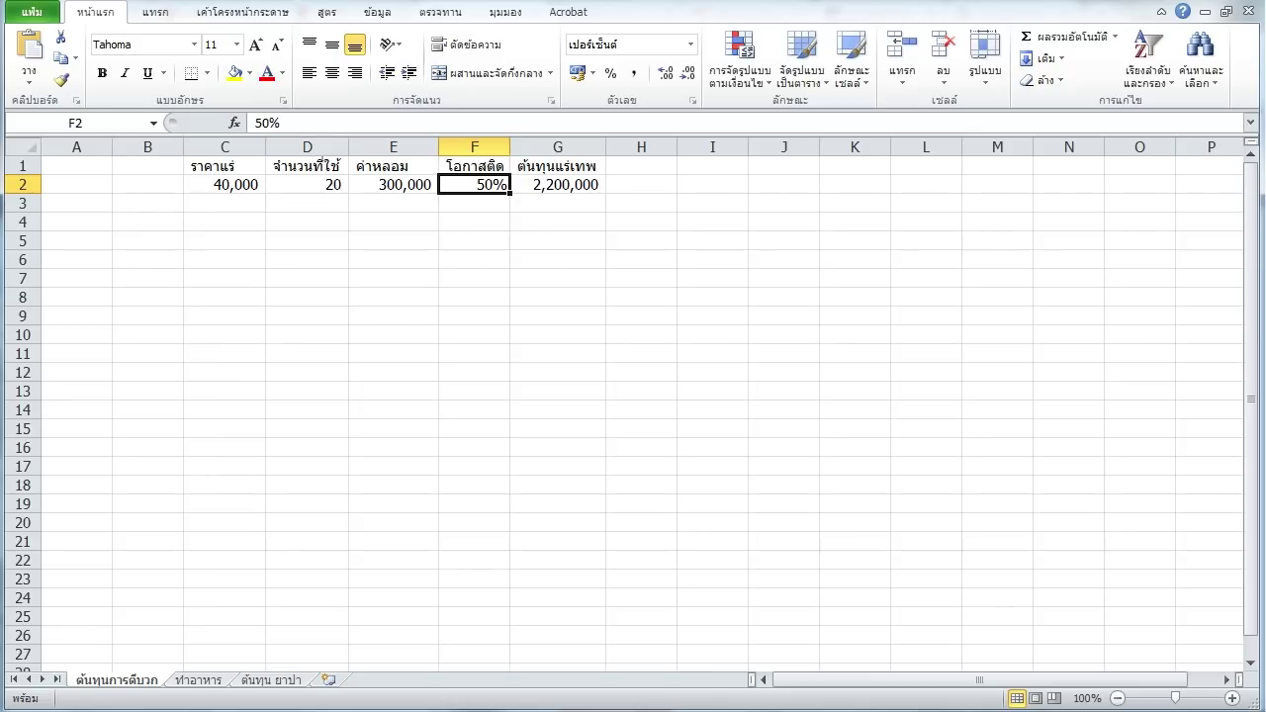
pyautogui.click(557, 184)
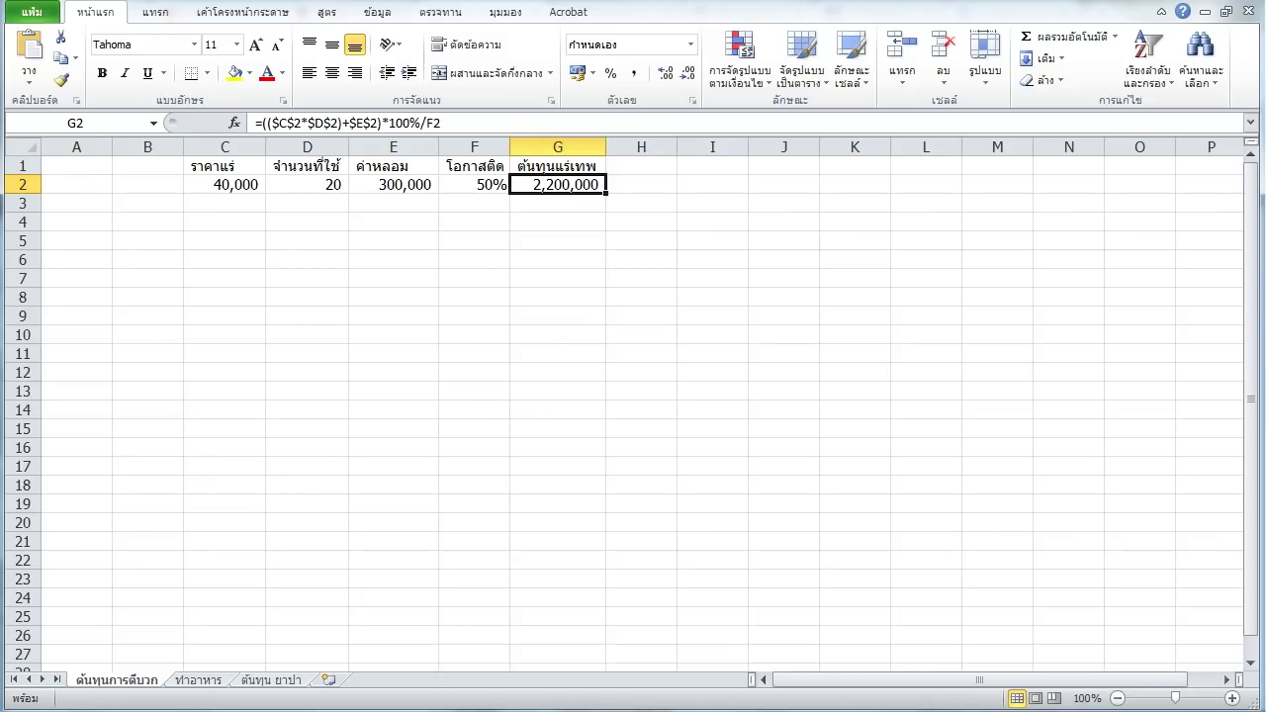
pyautogui.click(474, 278)
pyautogui.click(393, 221)
pyautogui.press('Left')
pyautogui.press('Left')
pyautogui.press('Up')
pyautogui.press('Left')
pyautogui.press('Up')
pyautogui.press('Up')
pyautogui.press('Down')
pyautogui.press('Down')
pyautogui.press('Right')
pyautogui.press('Right')
pyautogui.press('Right')
pyautogui.press('Right')
pyautogui.press('Right')
pyautogui.press('Right')
pyautogui.press('Right')
pyautogui.press('Right')
pyautogui.press('Left')
pyautogui.press('Left')
pyautogui.press('Up')
pyautogui.press('Up')
pyautogui.press('Down')
pyautogui.press('Down')
pyautogui.press('Down')
pyautogui.press('Left')
pyautogui.press('Left')
pyautogui.press('Left')
pyautogui.press('Left')
pyautogui.press('Left')
pyautogui.press('Left')
pyautogui.press('Left')
pyautogui.press('Right')
pyautogui.press('Up')
pyautogui.press('Up')
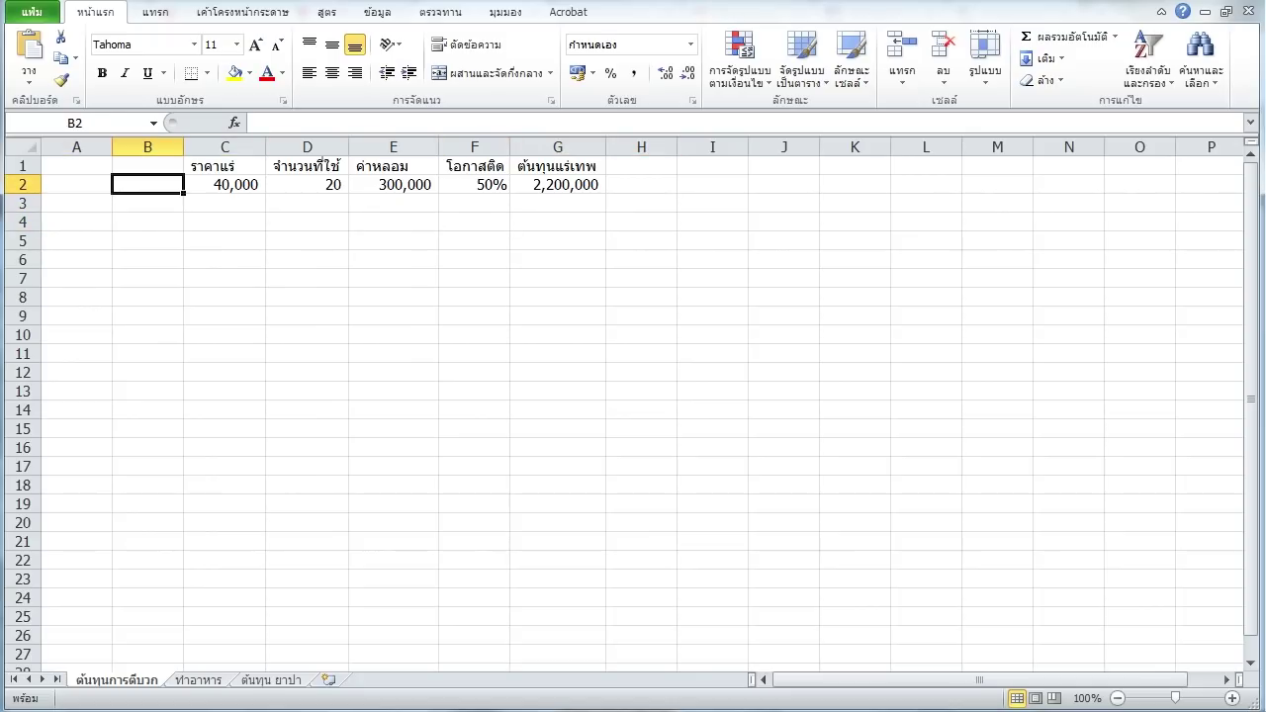
pyautogui.click(557, 185)
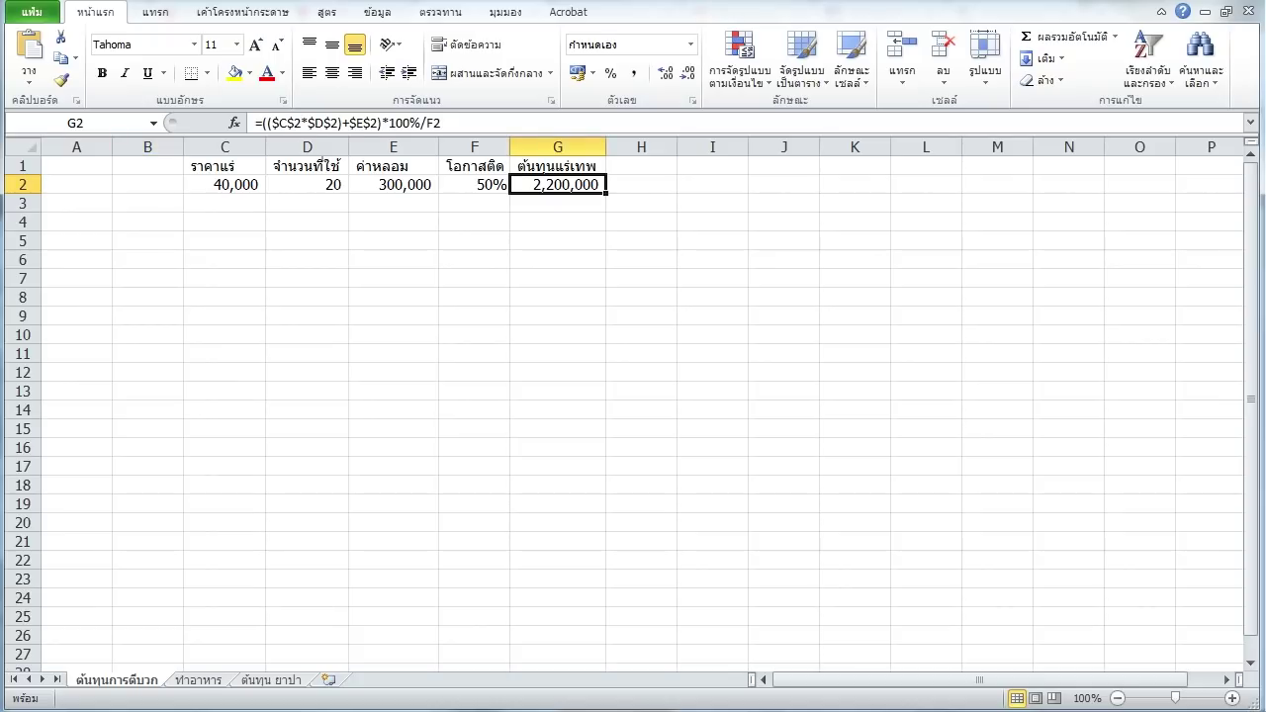
pyautogui.click(393, 241)
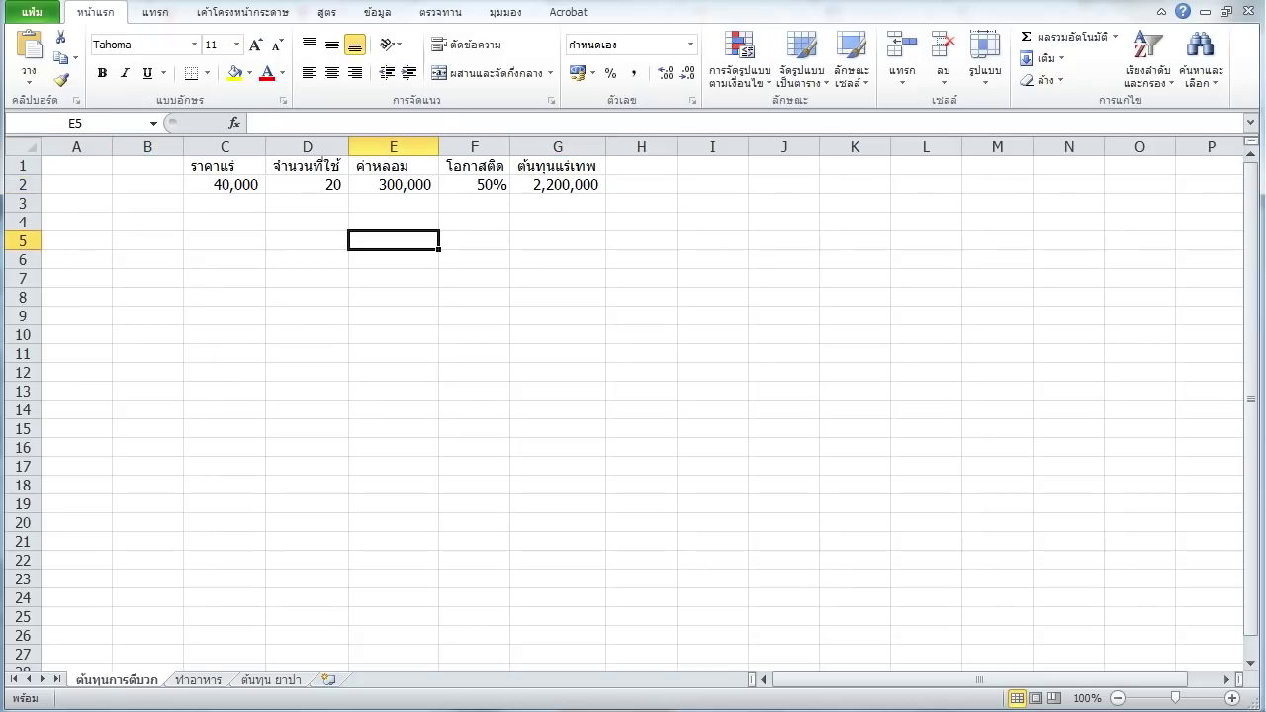
pyautogui.moveTo(147, 222); pyautogui.dragTo(998, 617)
pyautogui.click(855, 485)
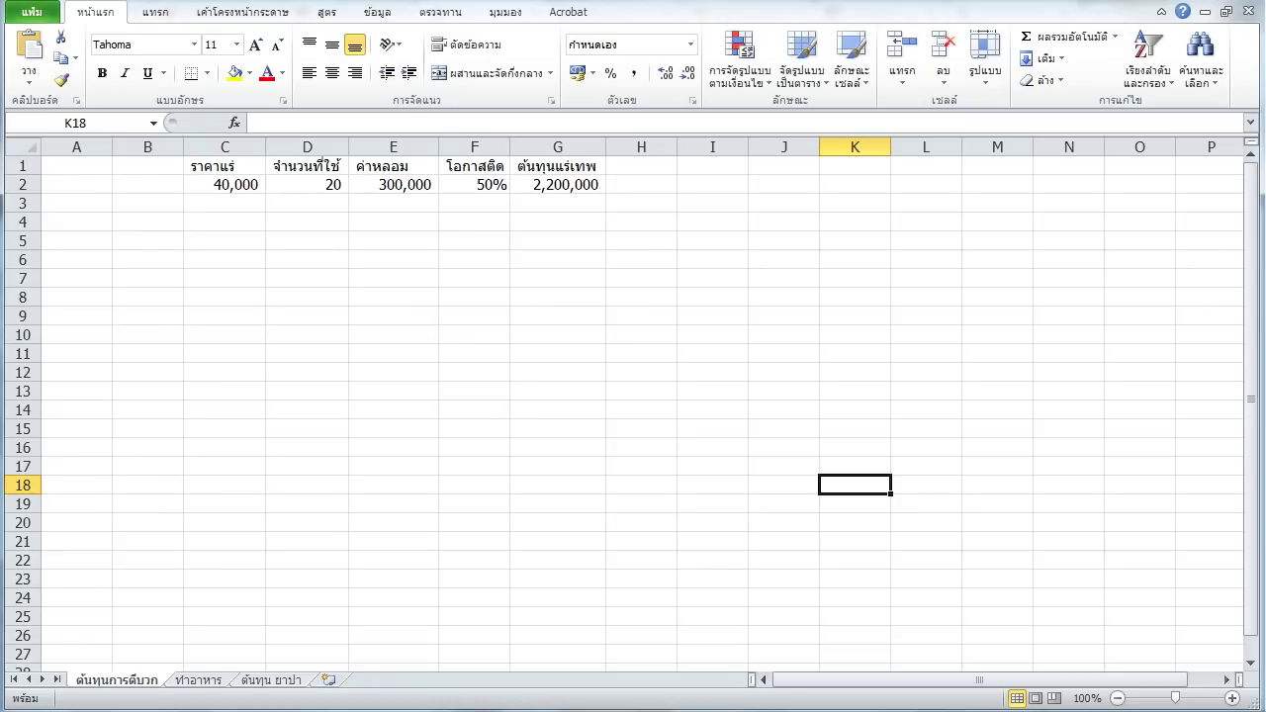
pyautogui.click(641, 240)
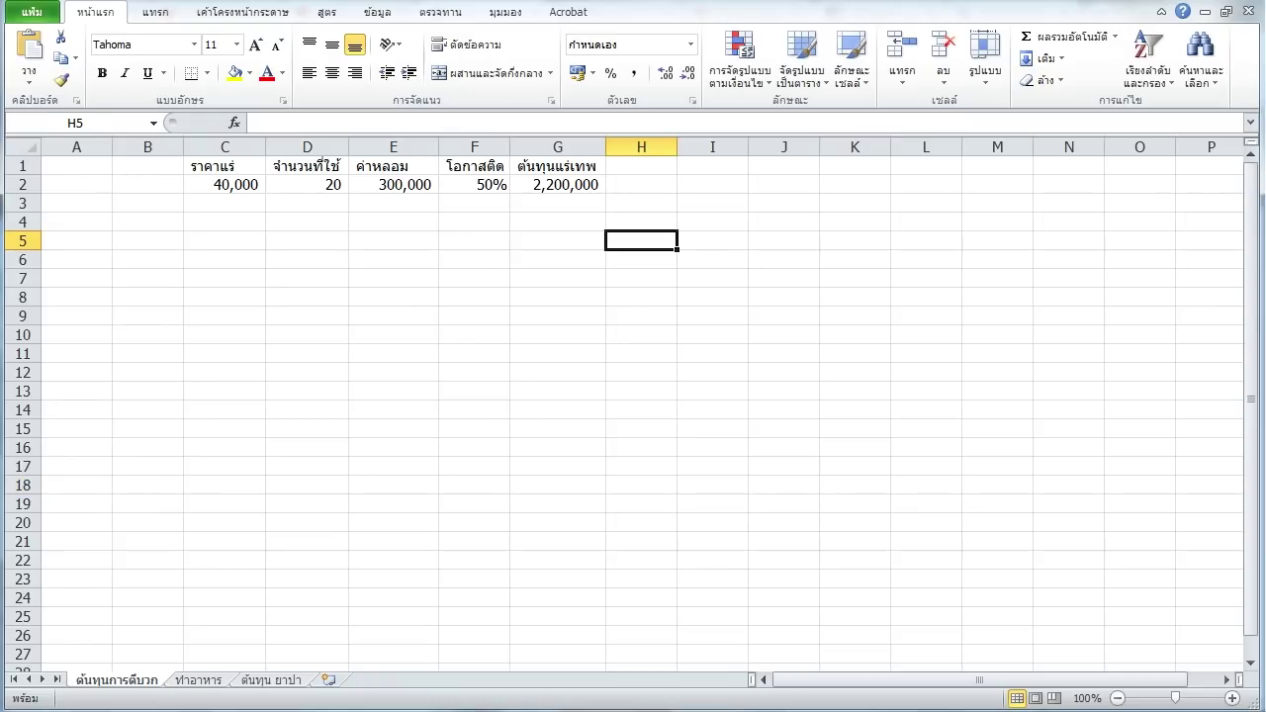
pyautogui.click(641, 184)
pyautogui.click(713, 221)
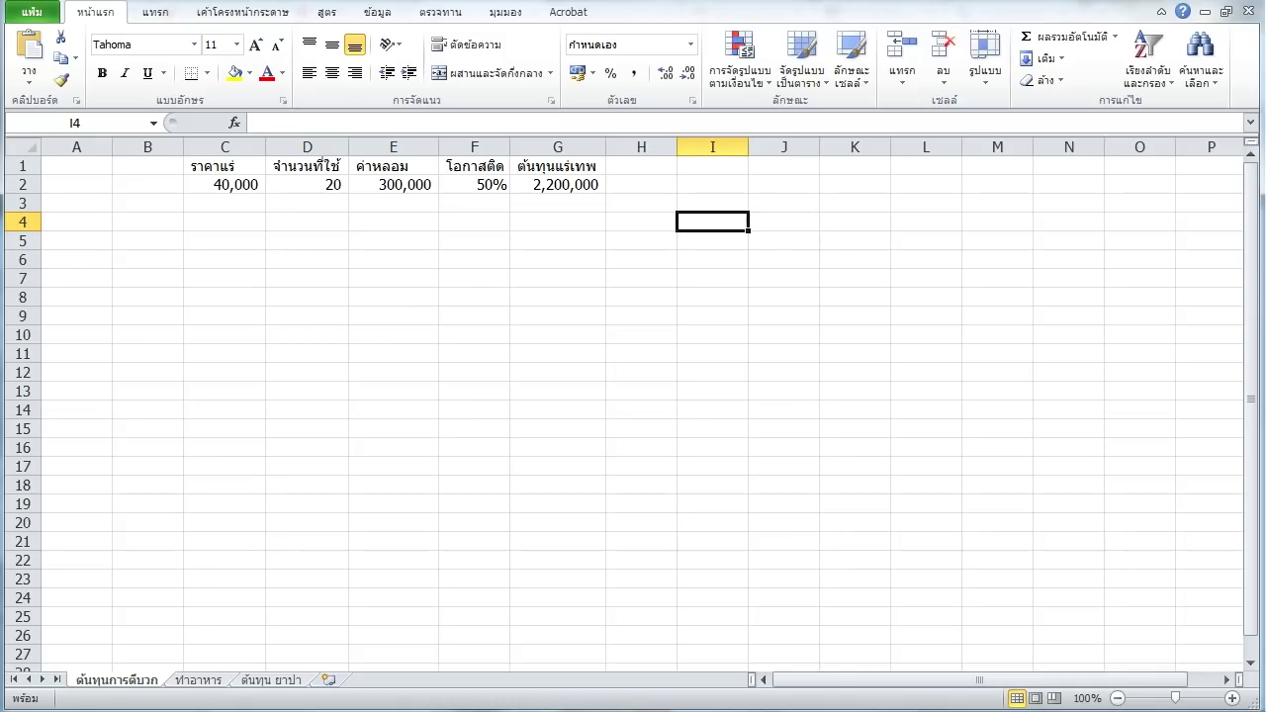
# Test the cost formula by entering ore prices 5000, 45000 and 50000 in C2.
pyautogui.click(557, 184)
pyautogui.click(225, 185)
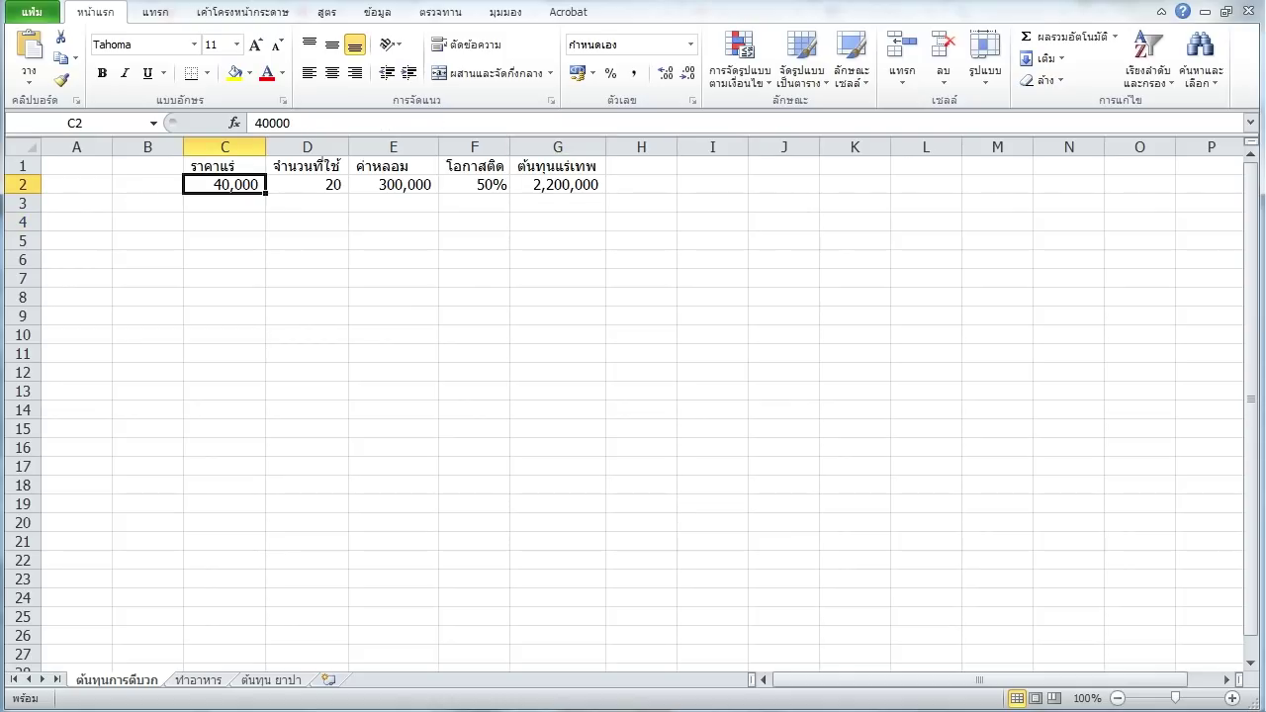
pyautogui.write('5000')
pyautogui.press('Return')
pyautogui.click(224, 184)
pyautogui.write('45000')
pyautogui.press('Return')
pyautogui.click(225, 184)
pyautogui.write('50000')
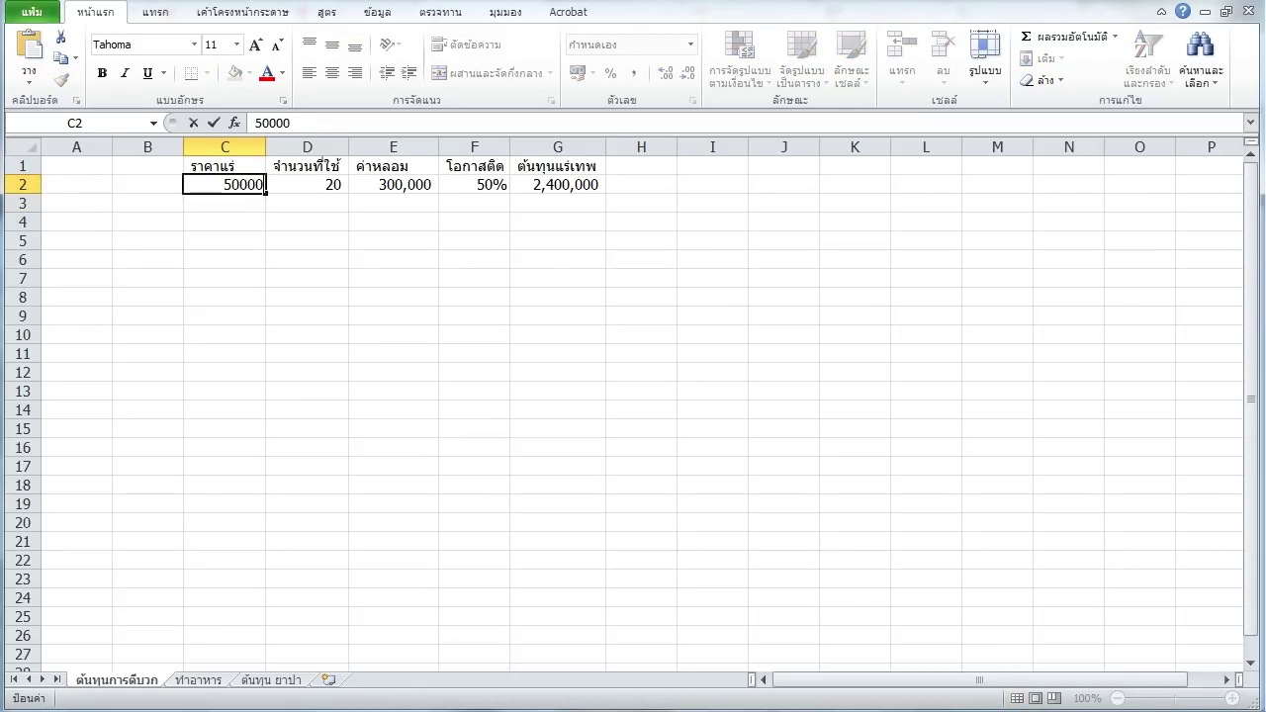
pyautogui.press('Return')
# Set the ore price in C2 back to 40000.
pyautogui.moveTo(148, 240); pyautogui.dragTo(1069, 616)
pyautogui.click(927, 485)
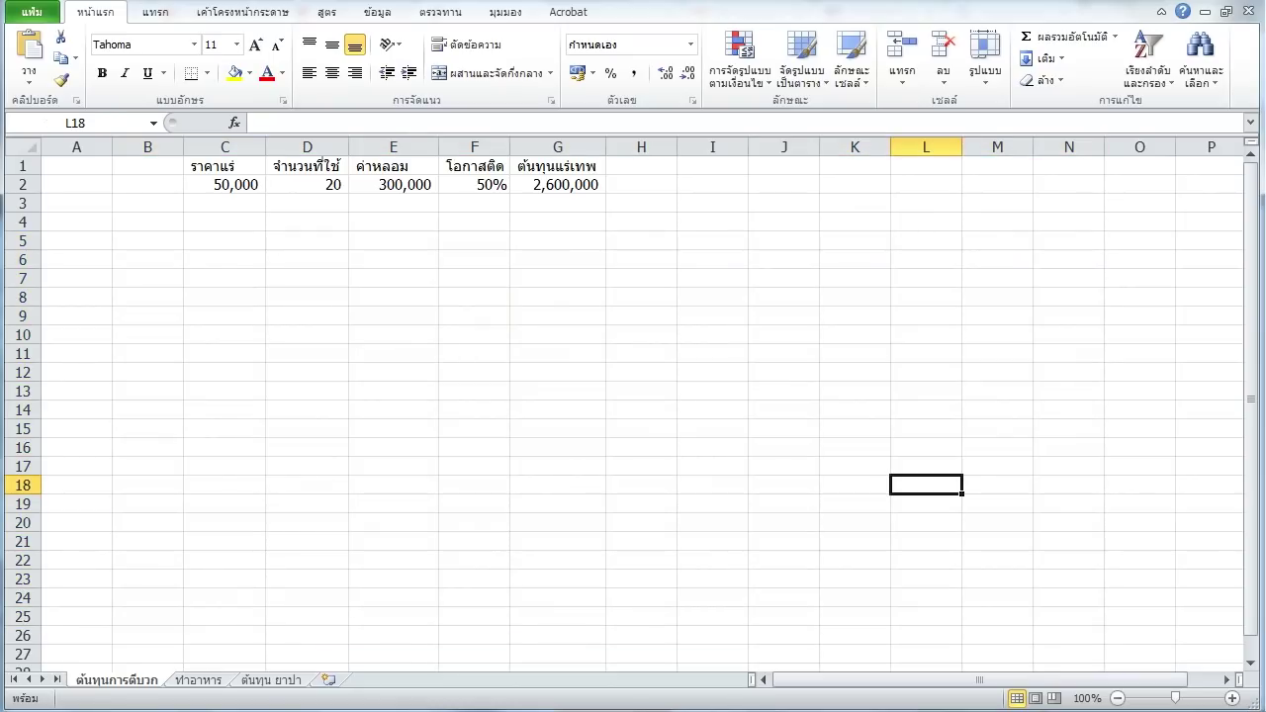
pyautogui.click(224, 184)
pyautogui.write('40000')
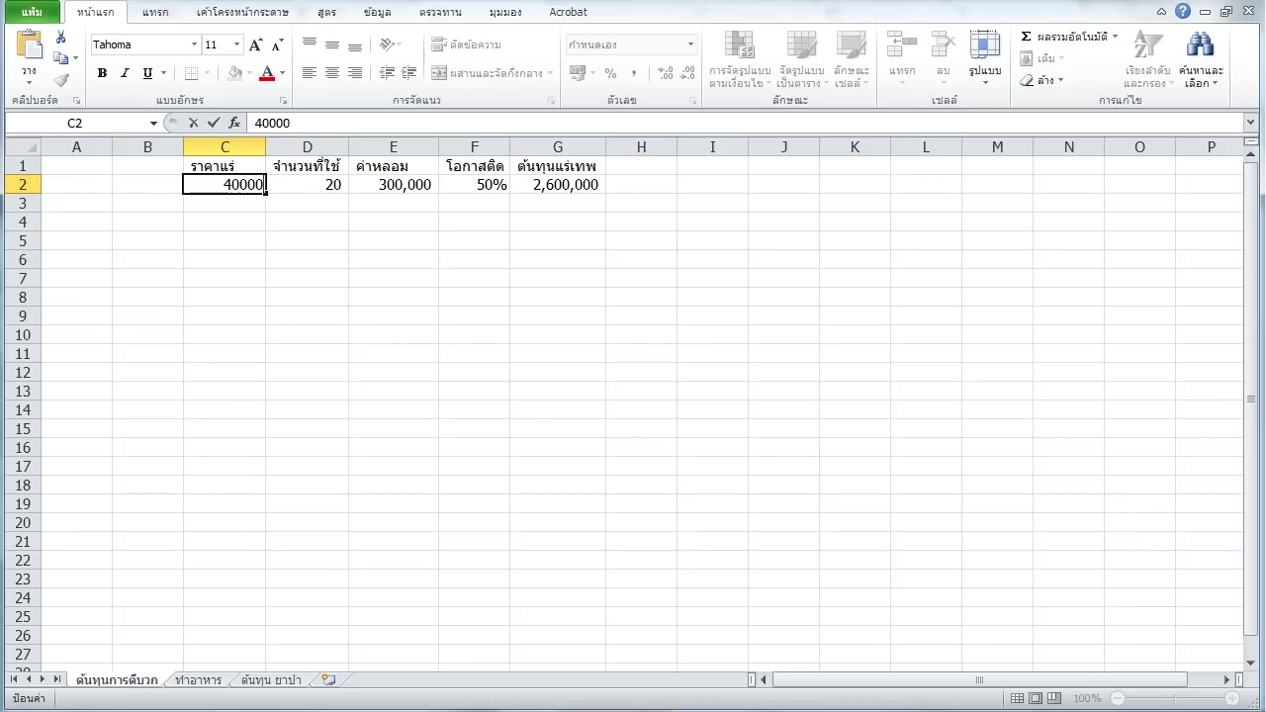
pyautogui.press('Return')
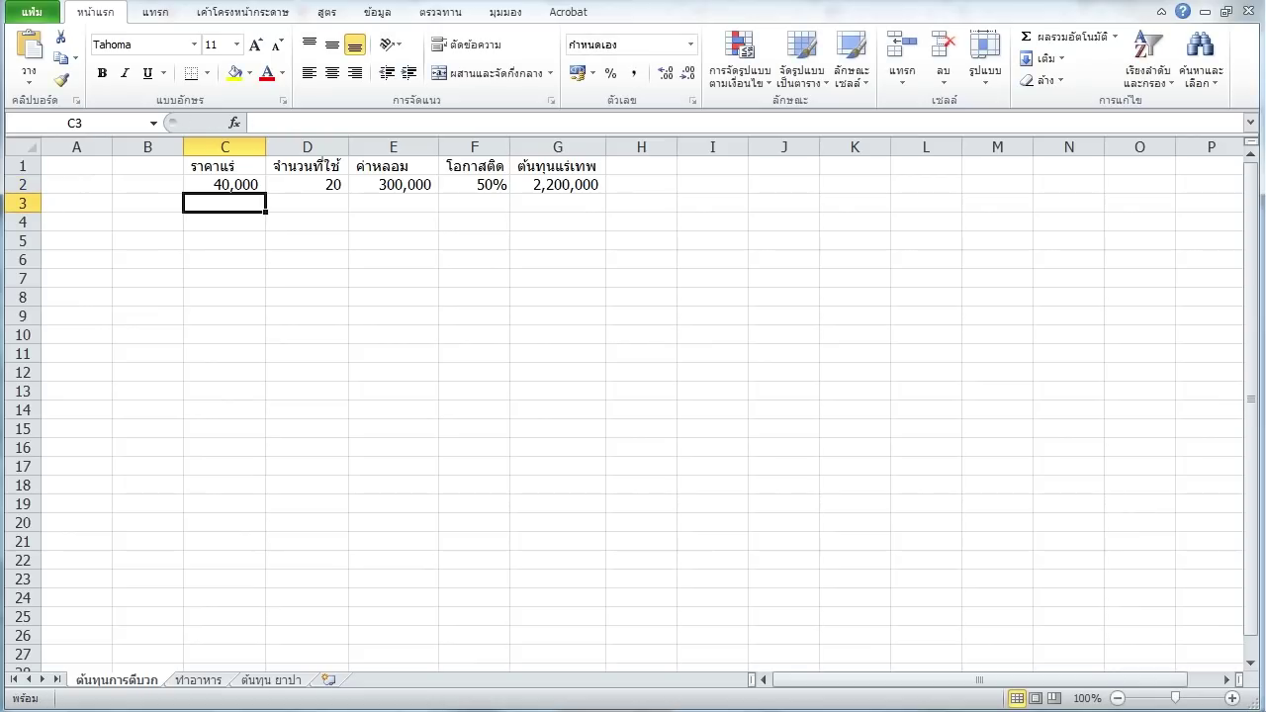
# Replace the 100%/F2 factor in the G2 formula with 2, giving =(($C$2*$D$2)+$E$2)*2.
pyautogui.click(558, 184)
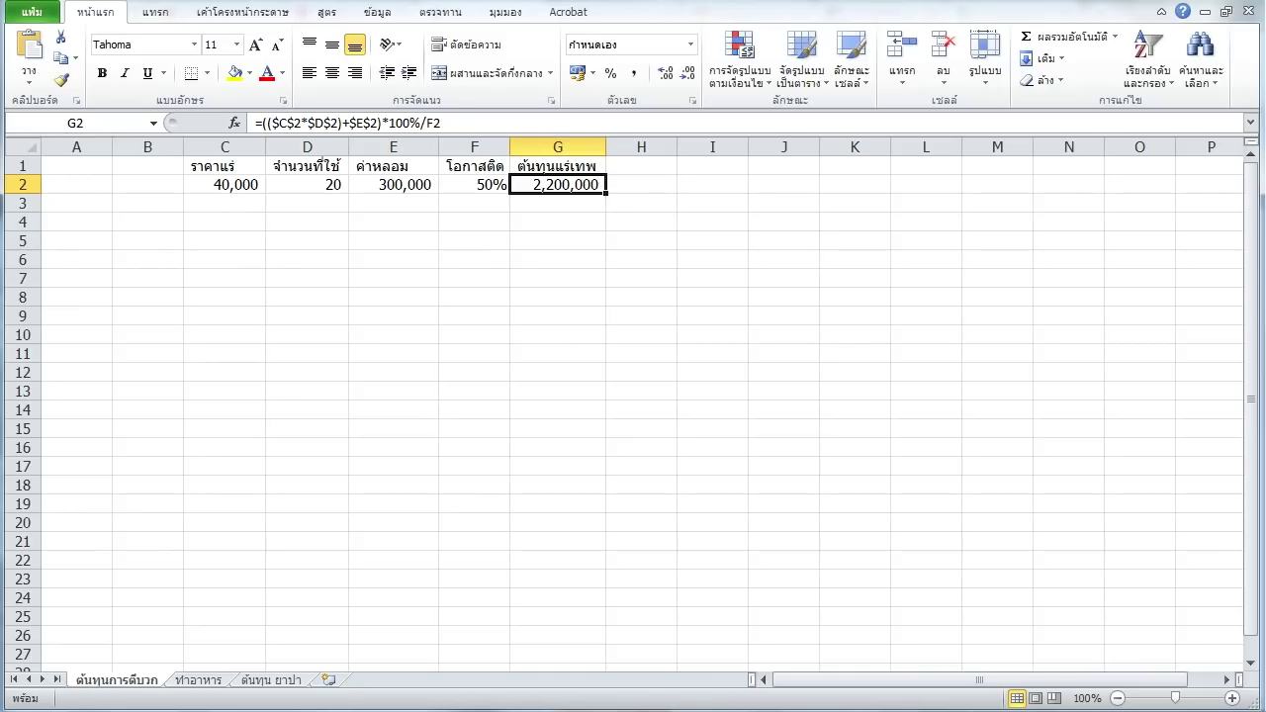
pyautogui.click(474, 184)
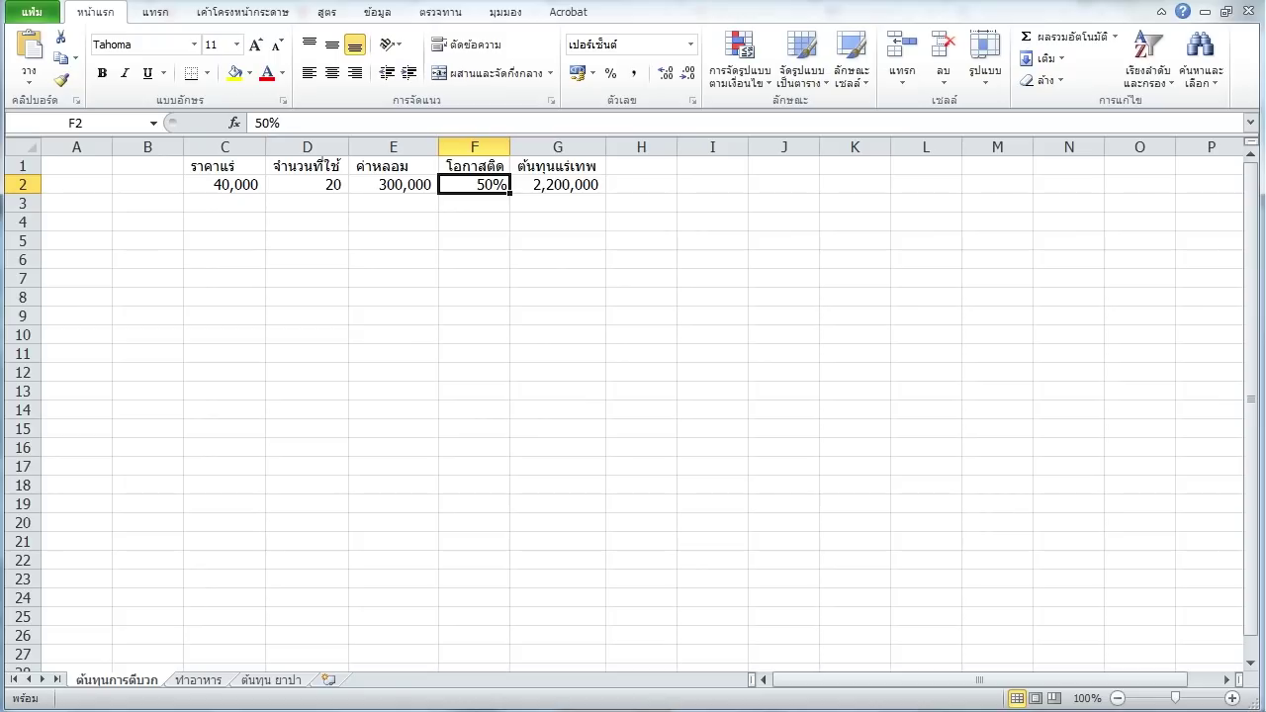
pyautogui.click(557, 184)
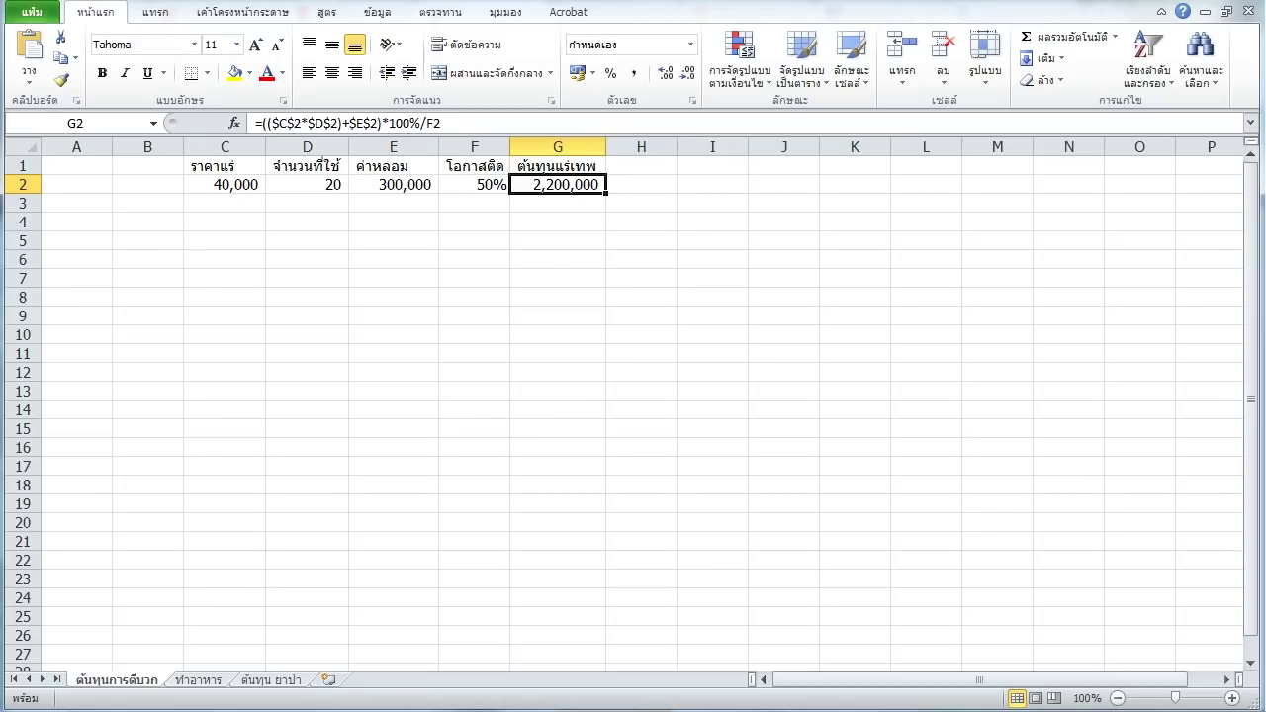
pyautogui.click(474, 184)
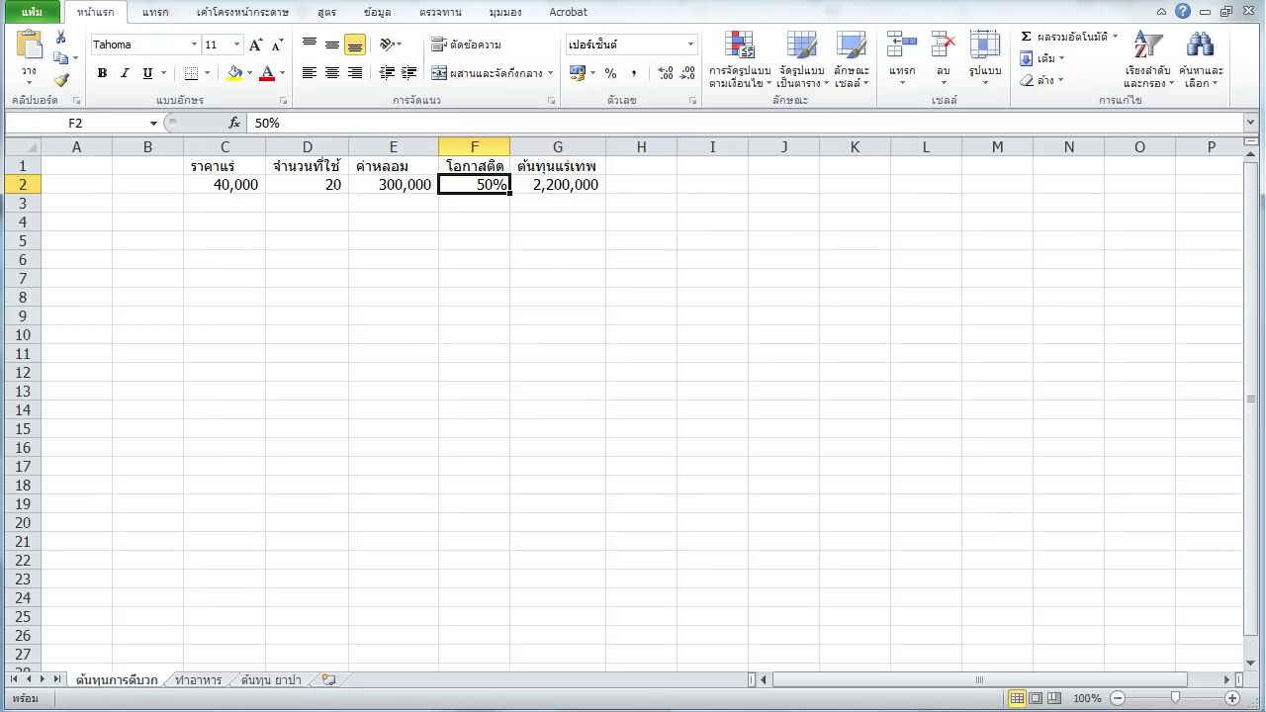
pyautogui.click(557, 184)
pyautogui.moveTo(441, 123); pyautogui.dragTo(389, 123)
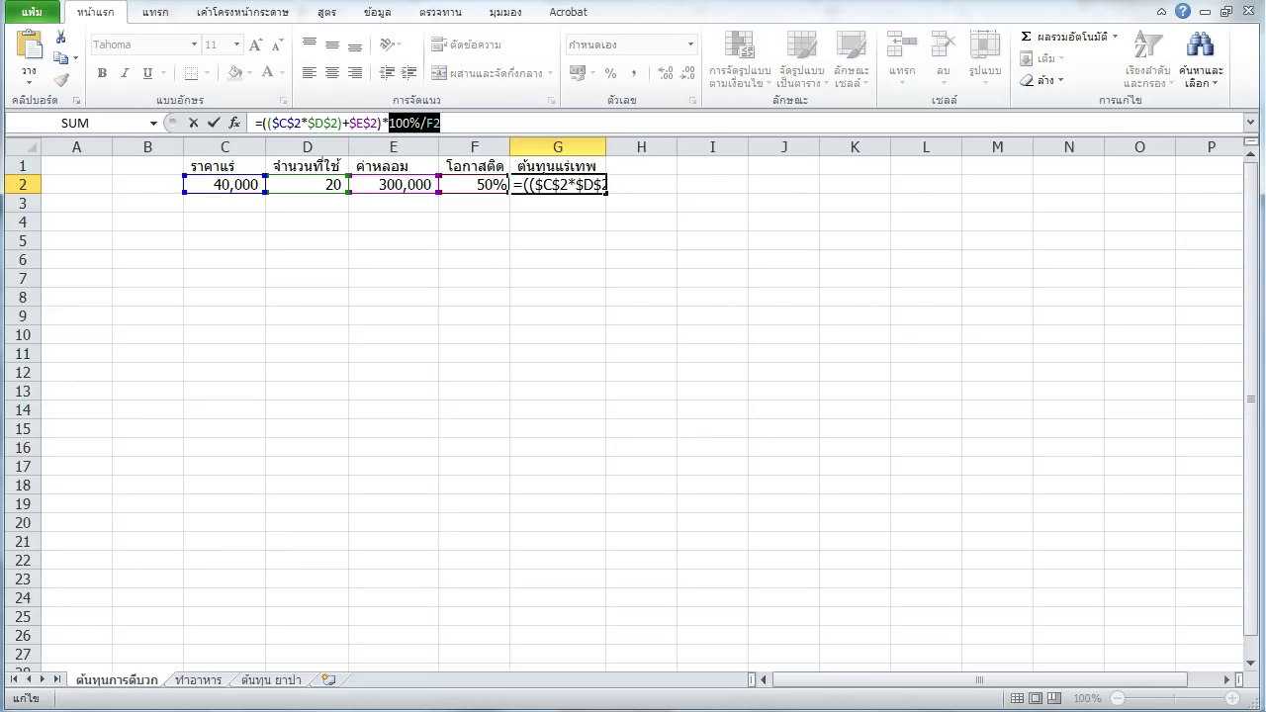
pyautogui.write('2')
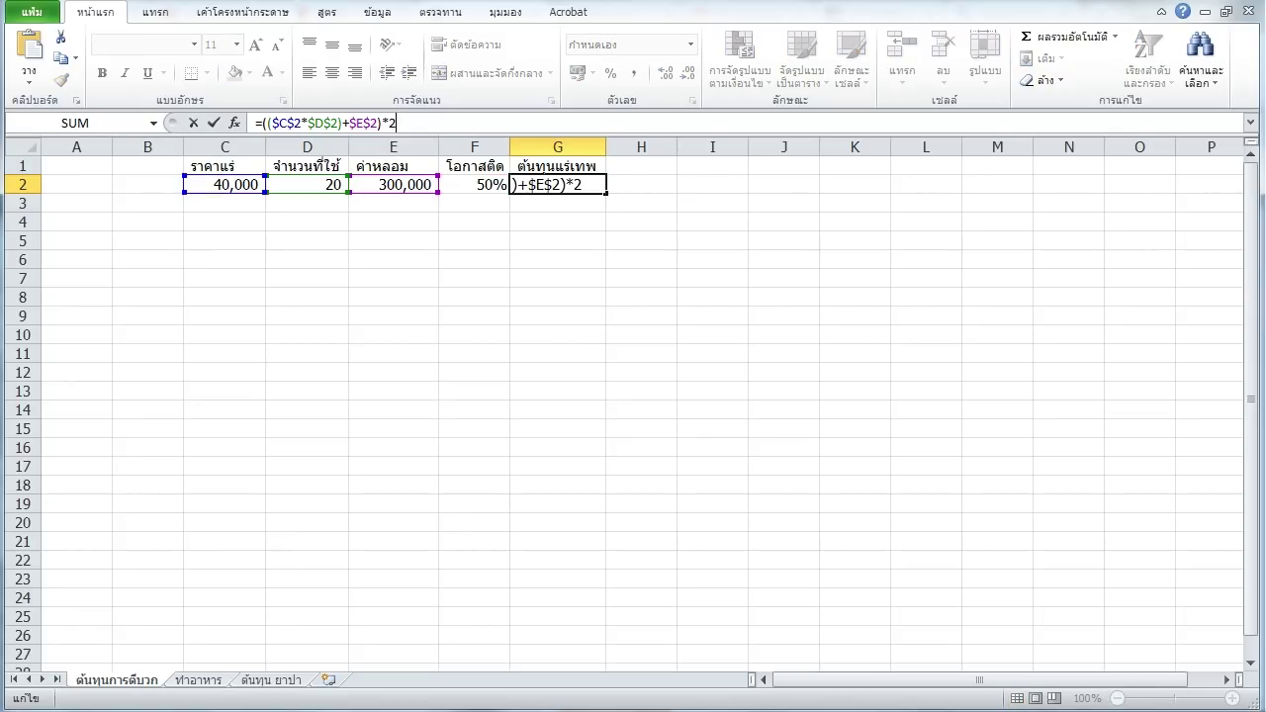
pyautogui.press('Return')
# Test the G2 cost formula with the multiplier set to 3 and to 2.5.
pyautogui.press('Up')
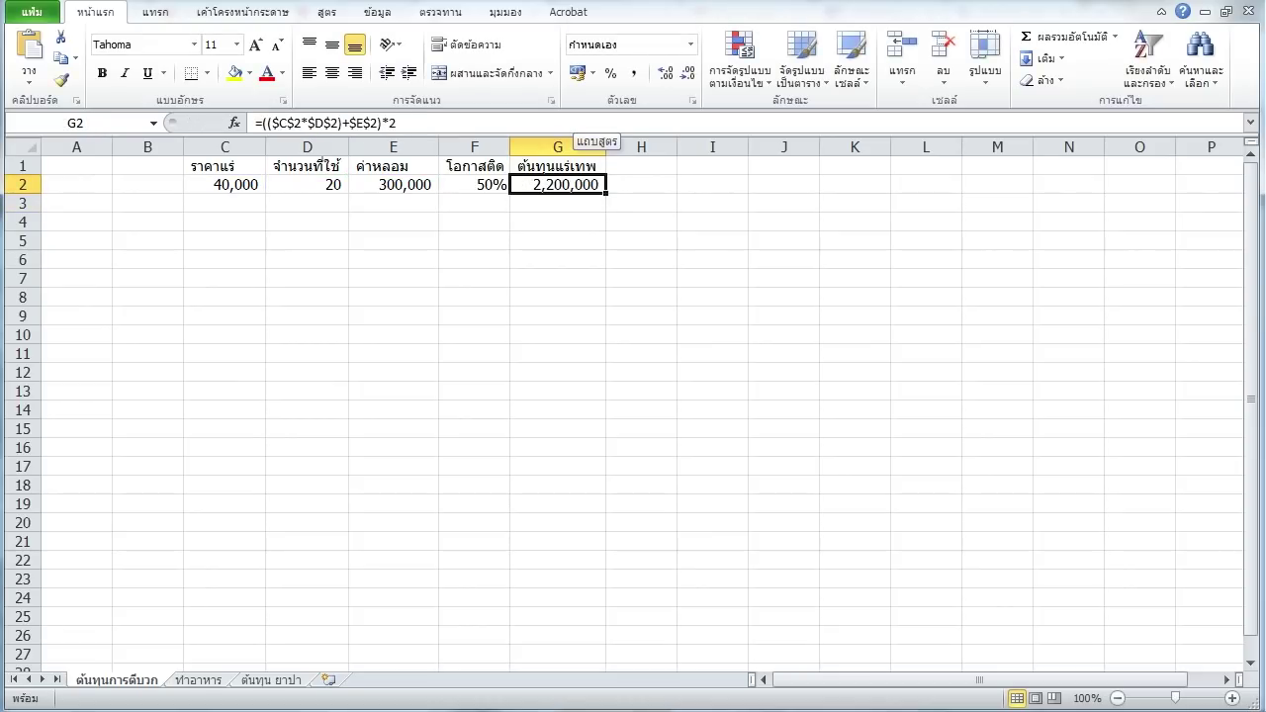
pyautogui.click(584, 123)
pyautogui.press('BackSpace')
pyautogui.write('3')
pyautogui.press('Return')
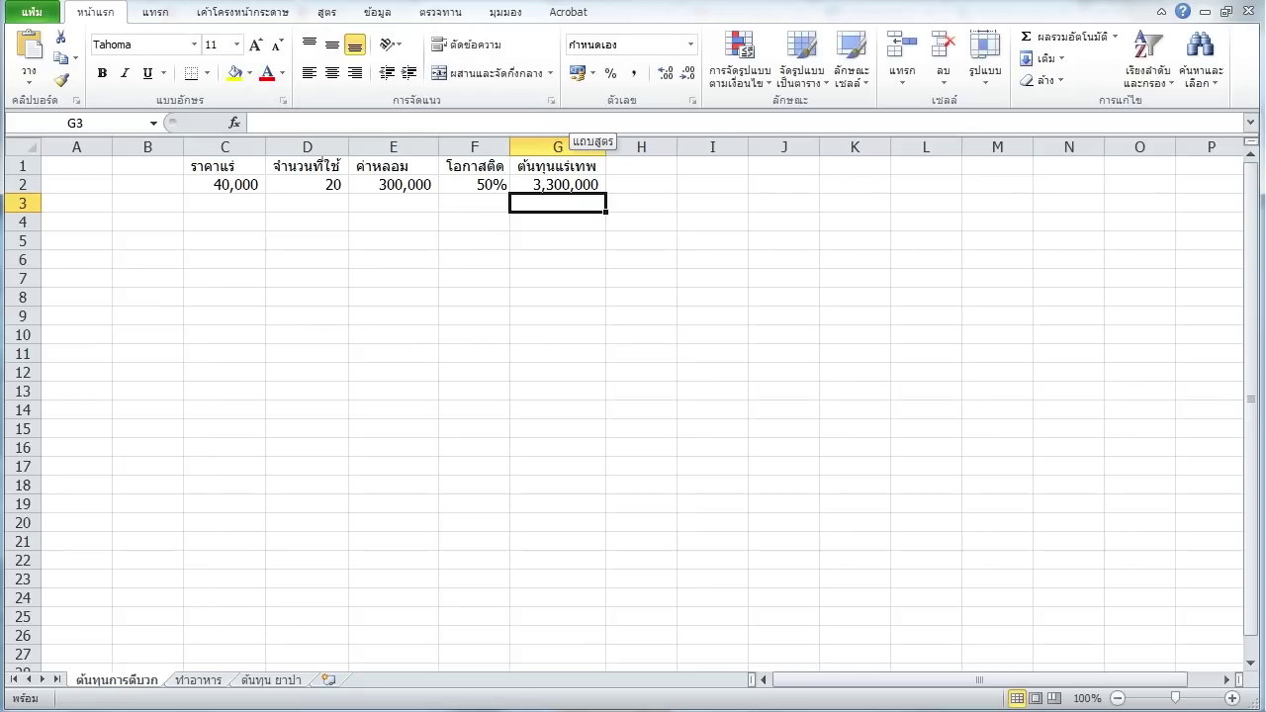
pyautogui.press('Up')
pyautogui.click(584, 123)
pyautogui.press('BackSpace')
pyautogui.write('2.5')
pyautogui.press('Return')
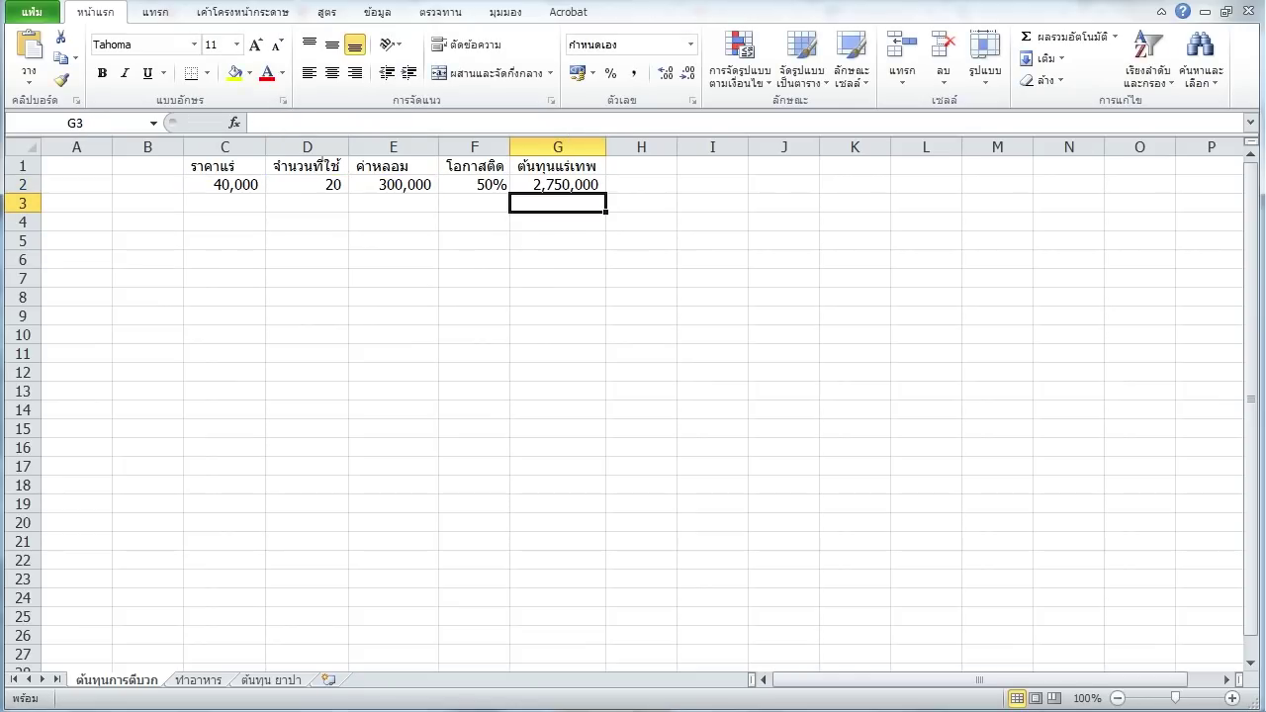
# Set the multiplier in the G2 cost formula back to 2.
pyautogui.press('Up')
pyautogui.click(583, 123)
pyautogui.press('BackSpace')
pyautogui.press('BackSpace')
pyautogui.press('Return')
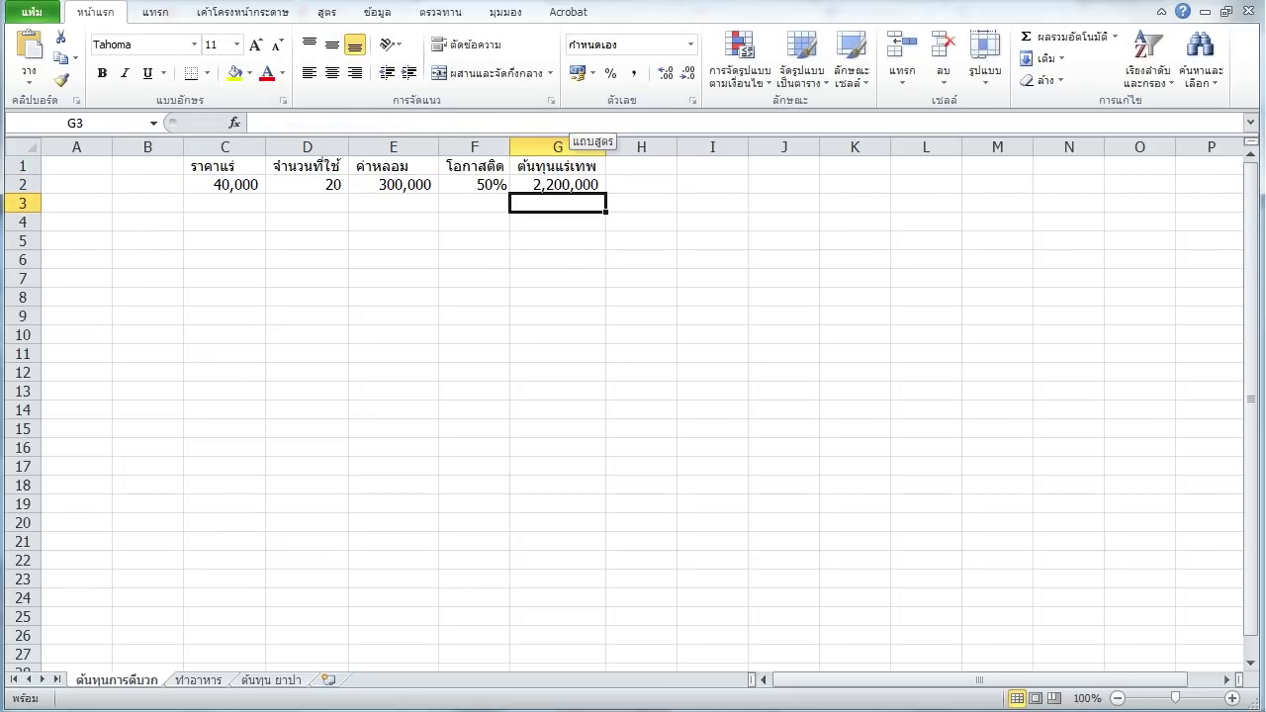
pyautogui.click(147, 222)
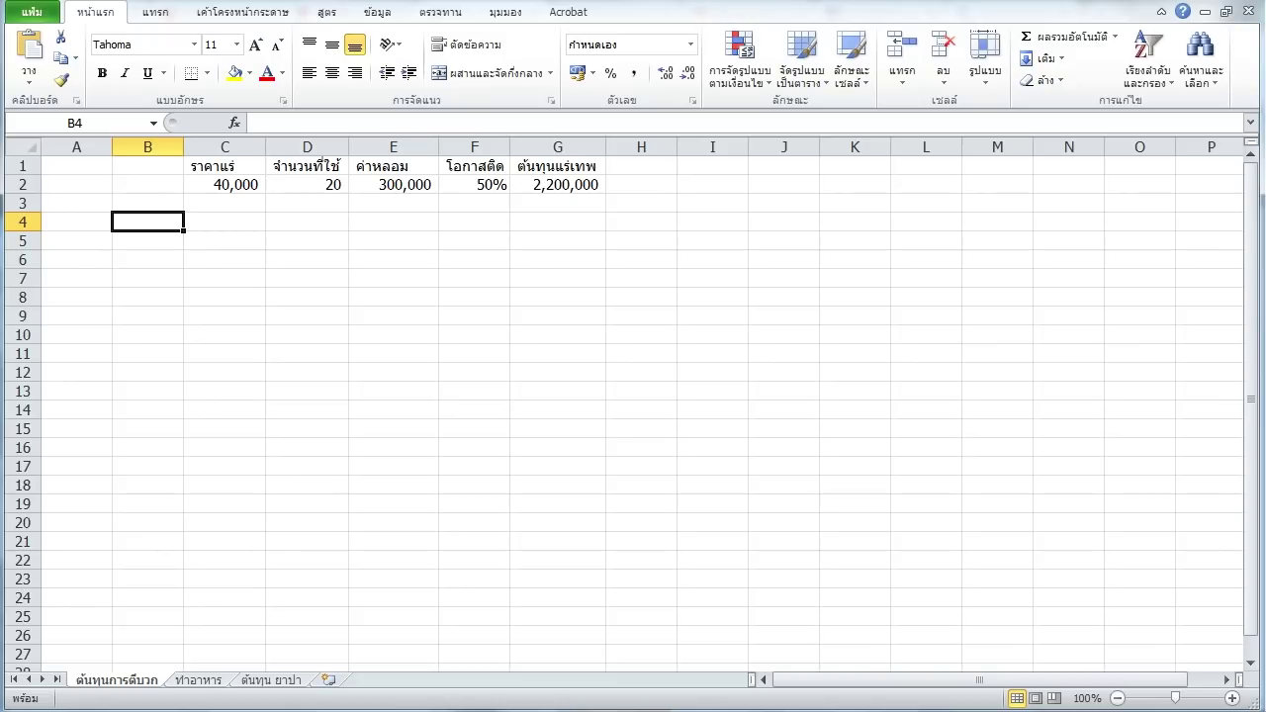
pyautogui.moveTo(148, 222); pyautogui.dragTo(147, 240)
pyautogui.click(147, 203)
pyautogui.click(147, 222)
pyautogui.write('vy9ik[;d')
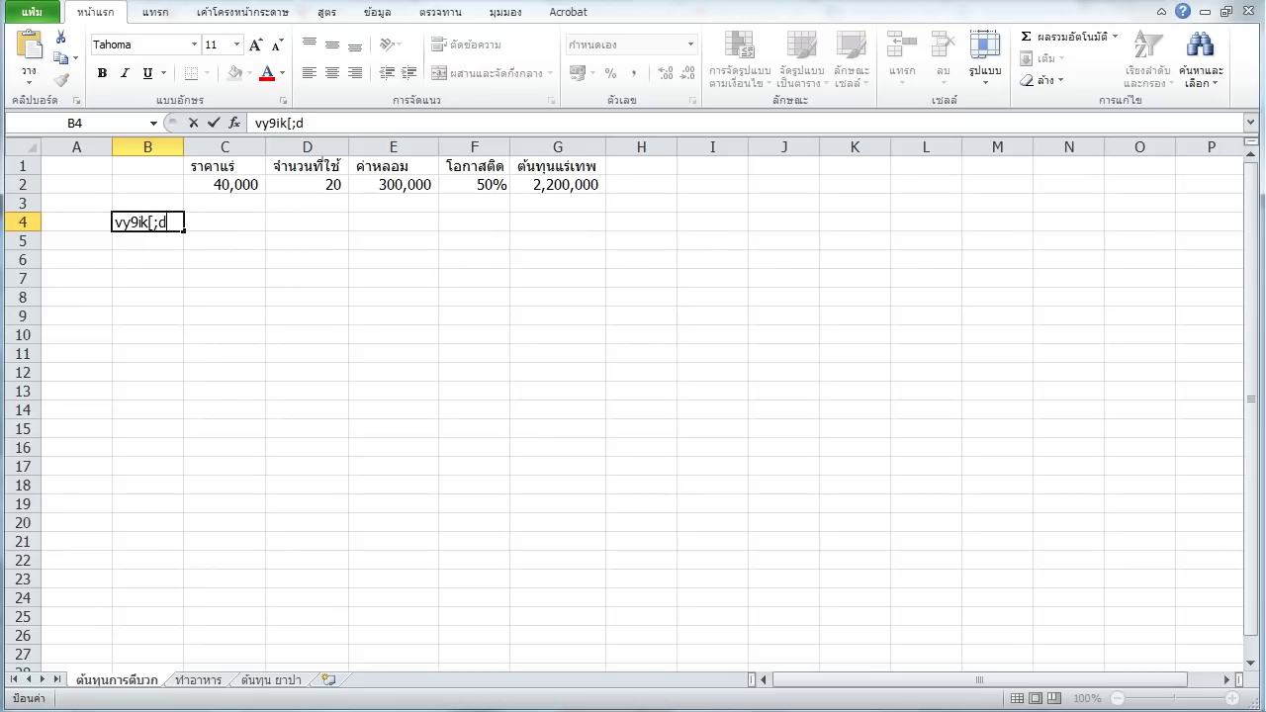
pyautogui.press('Escape')
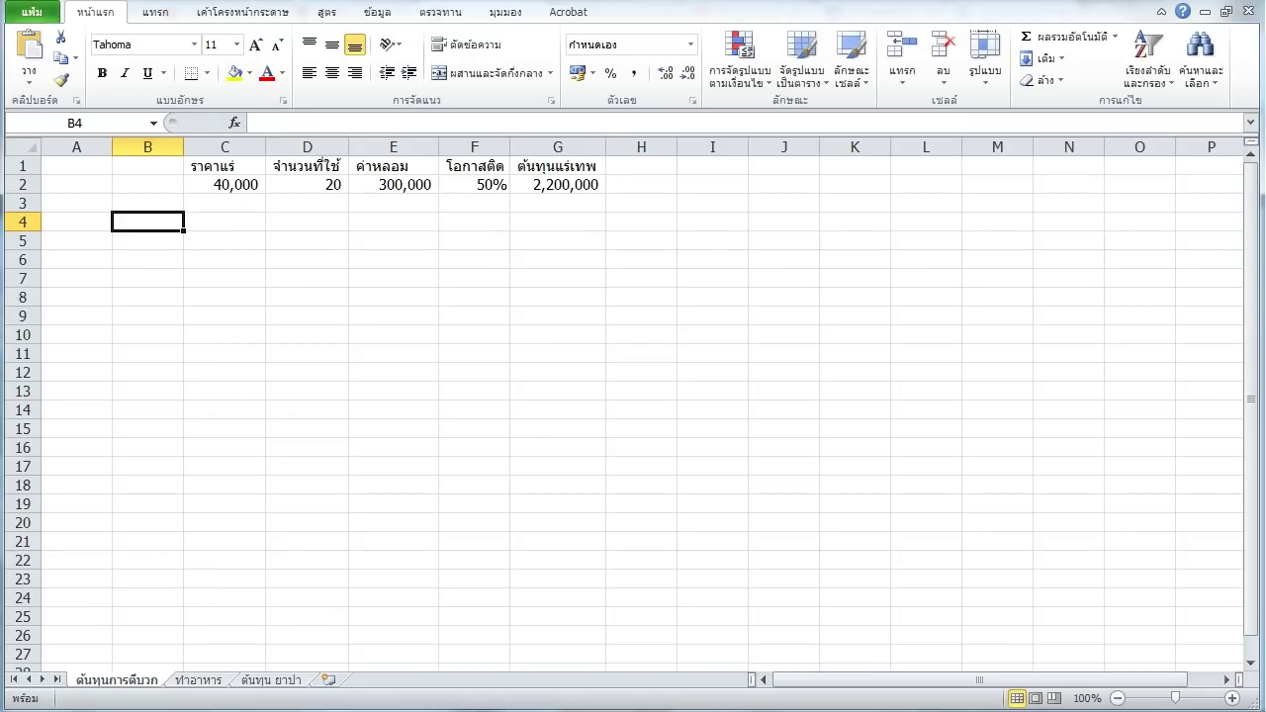
# Add the heading "อัตราบวก" in B4 and format the cell below it, B5, as Text.
pyautogui.write('อัตราบวก')
pyautogui.press('Return')
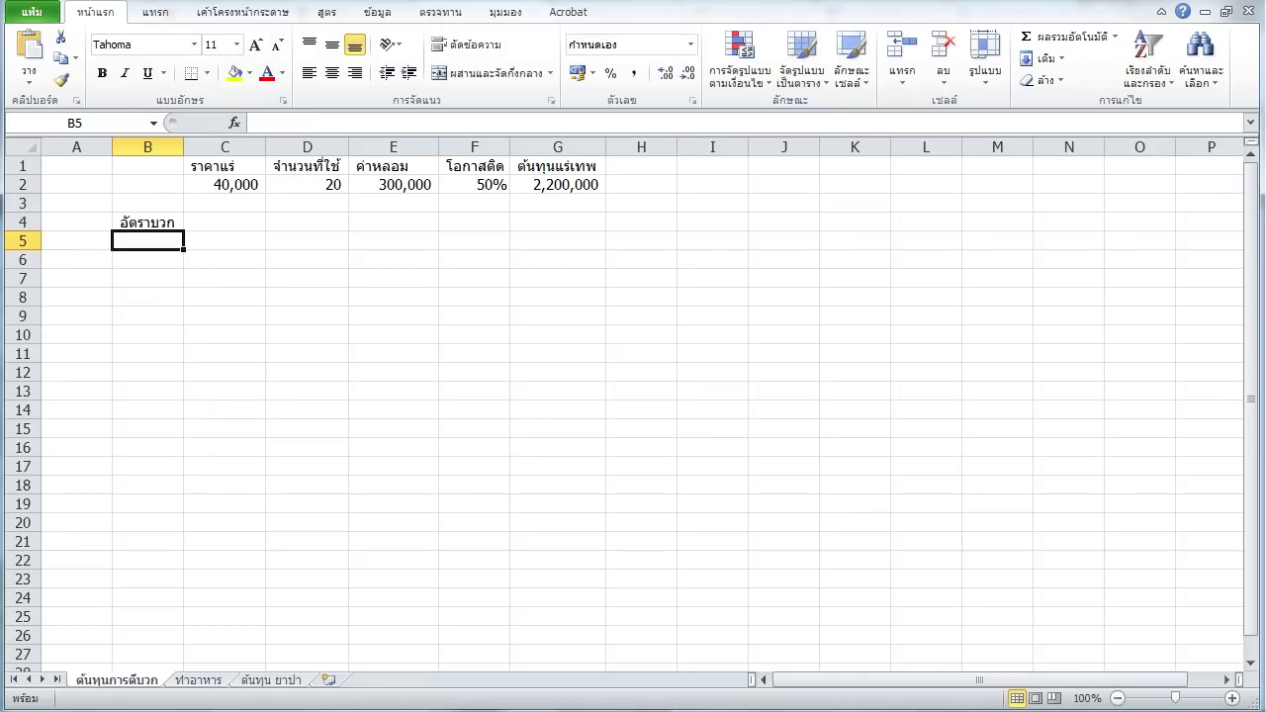
pyautogui.rightClick(160, 238)
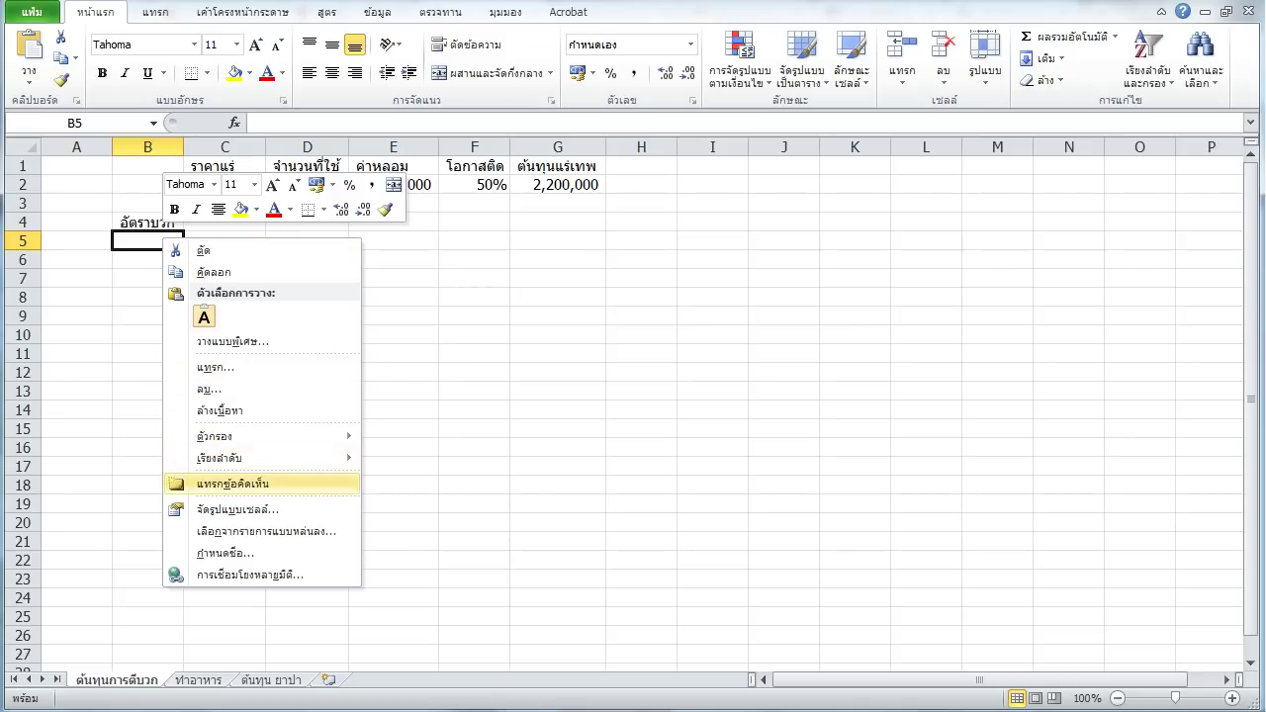
pyautogui.click(228, 509)
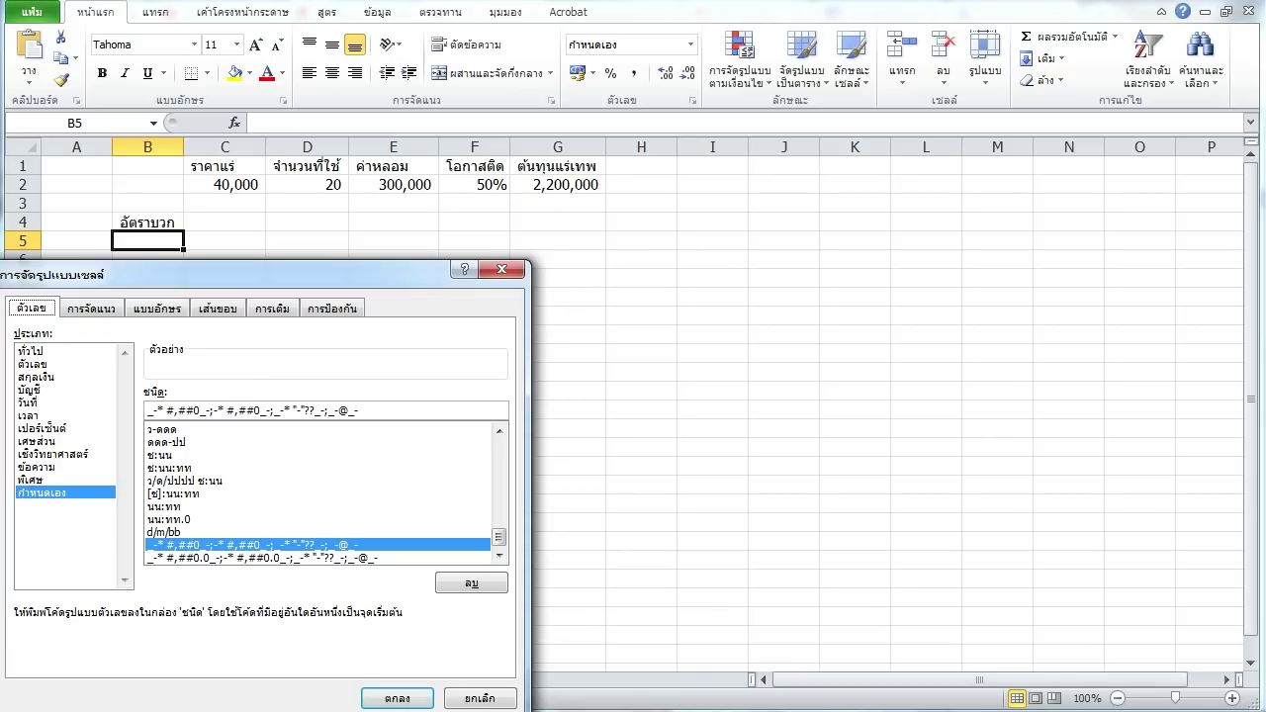
pyautogui.click(40, 350)
pyautogui.click(39, 364)
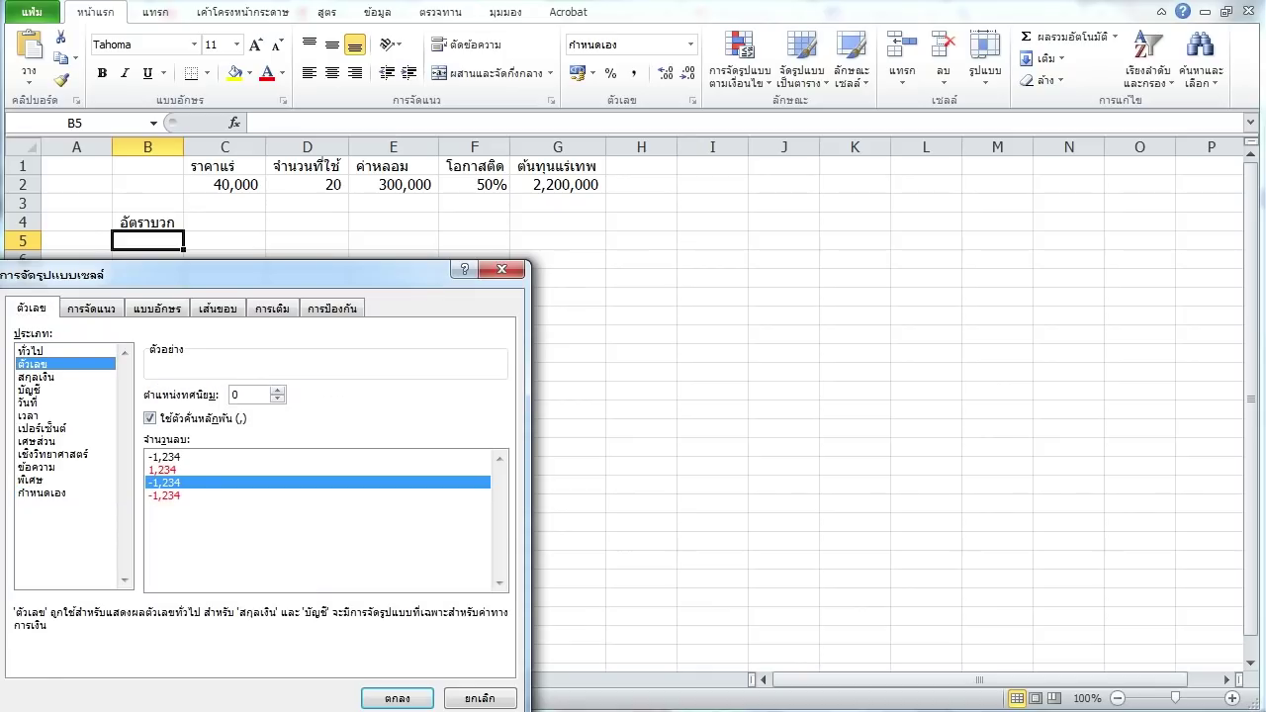
pyautogui.click(37, 466)
pyautogui.click(396, 698)
# Enter +1 in B5 and +2 in B6, carrying B5's Text format over to B6.
pyautogui.write('+1')
pyautogui.press('Return')
pyautogui.write('+2')
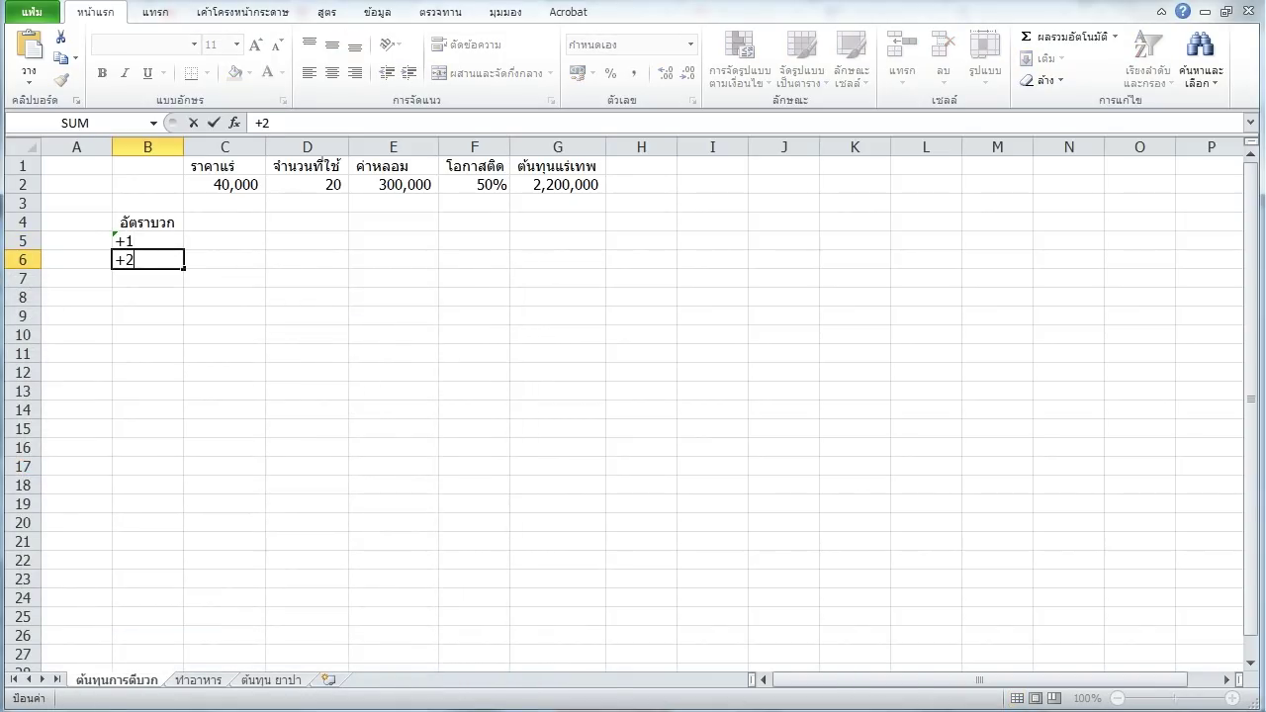
pyautogui.press('Return')
pyautogui.press('Up')
pyautogui.press('Up')
pyautogui.hotkey('ctrl', 'c')
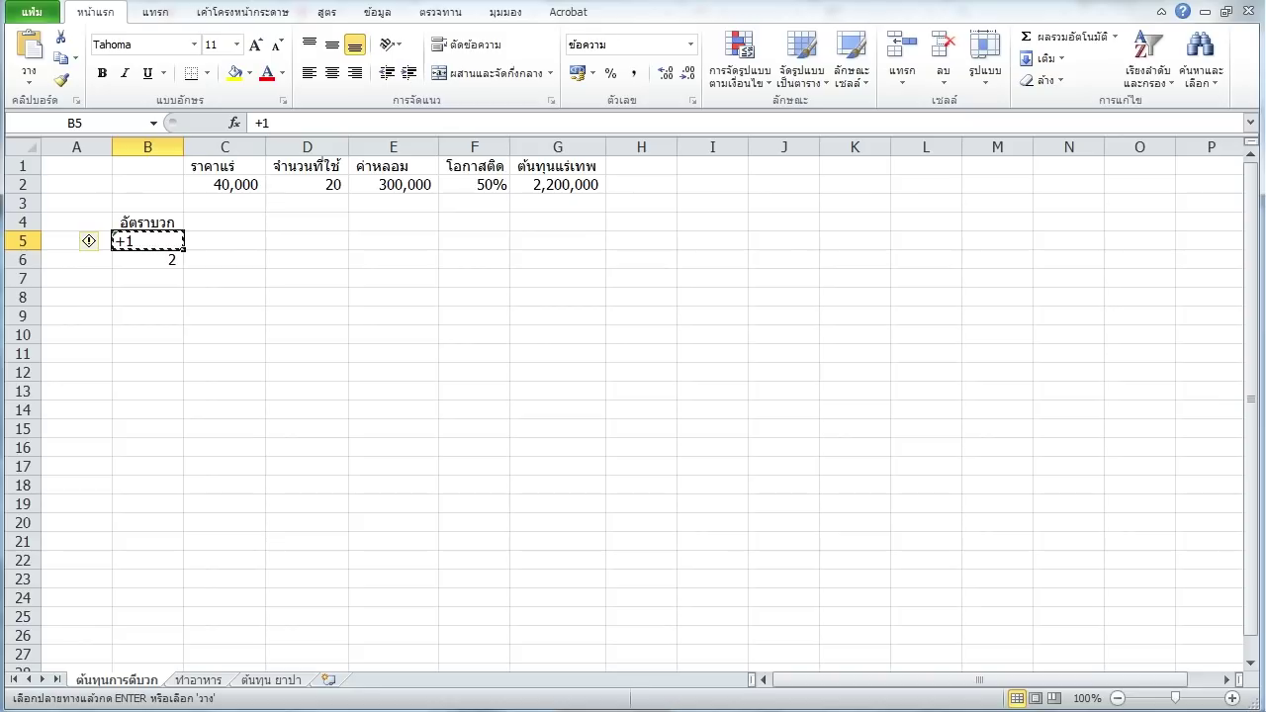
pyautogui.press('Down')
pyautogui.hotkey('ctrl', 'v')
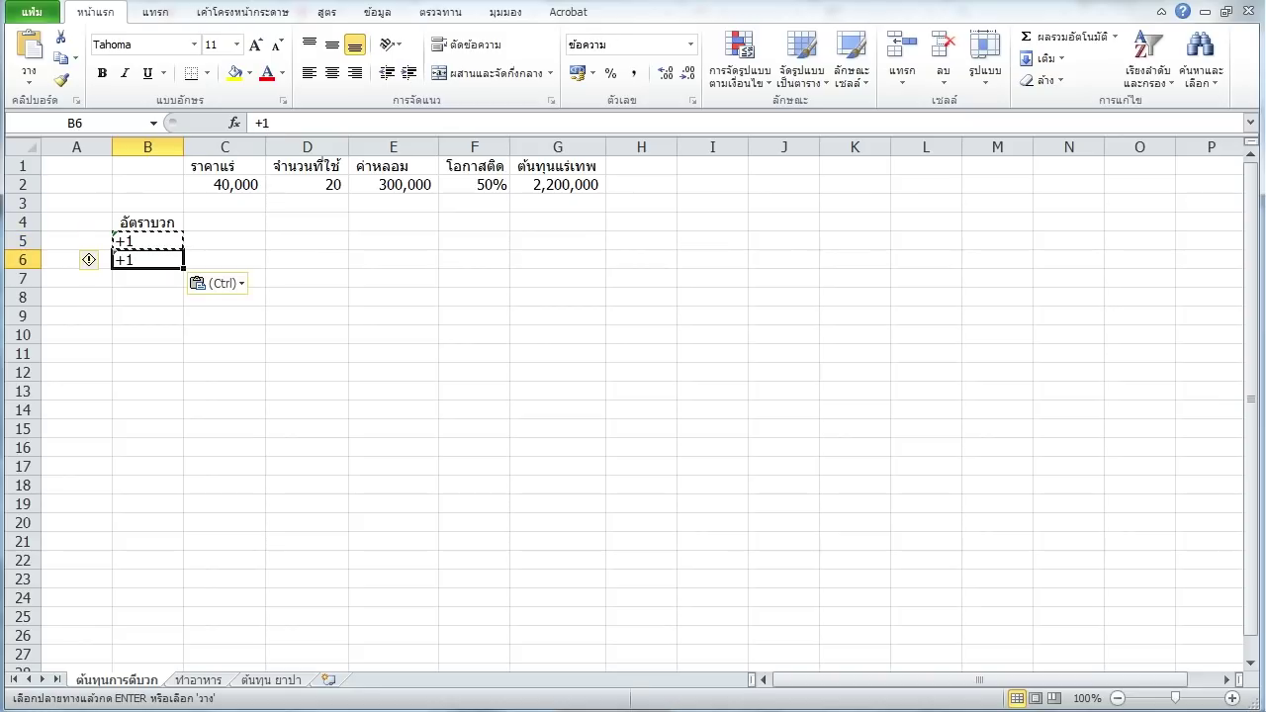
pyautogui.write('+2')
pyautogui.press('Return')
# Fill the refine levels down to +20 in B24 and centre B5:B24 horizontally and vertically.
pyautogui.moveTo(148, 240); pyautogui.dragTo(185, 607)
pyautogui.click(307, 541)
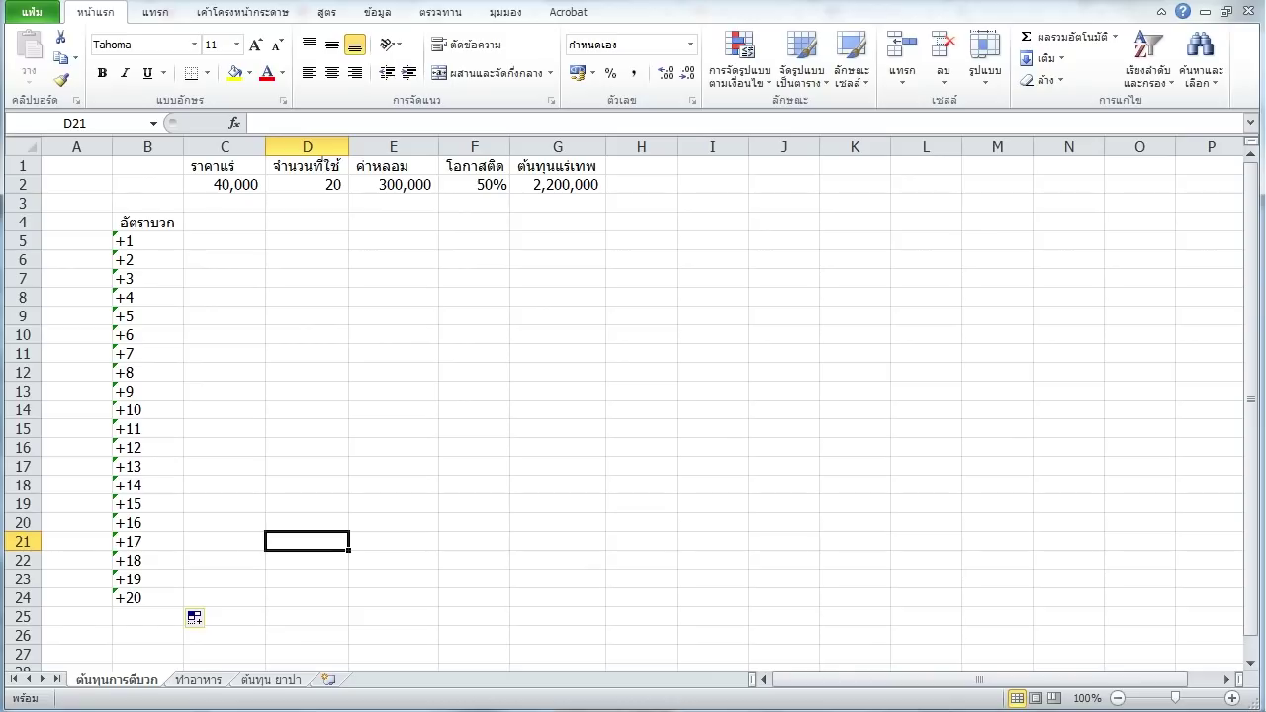
pyautogui.moveTo(148, 241); pyautogui.dragTo(148, 597)
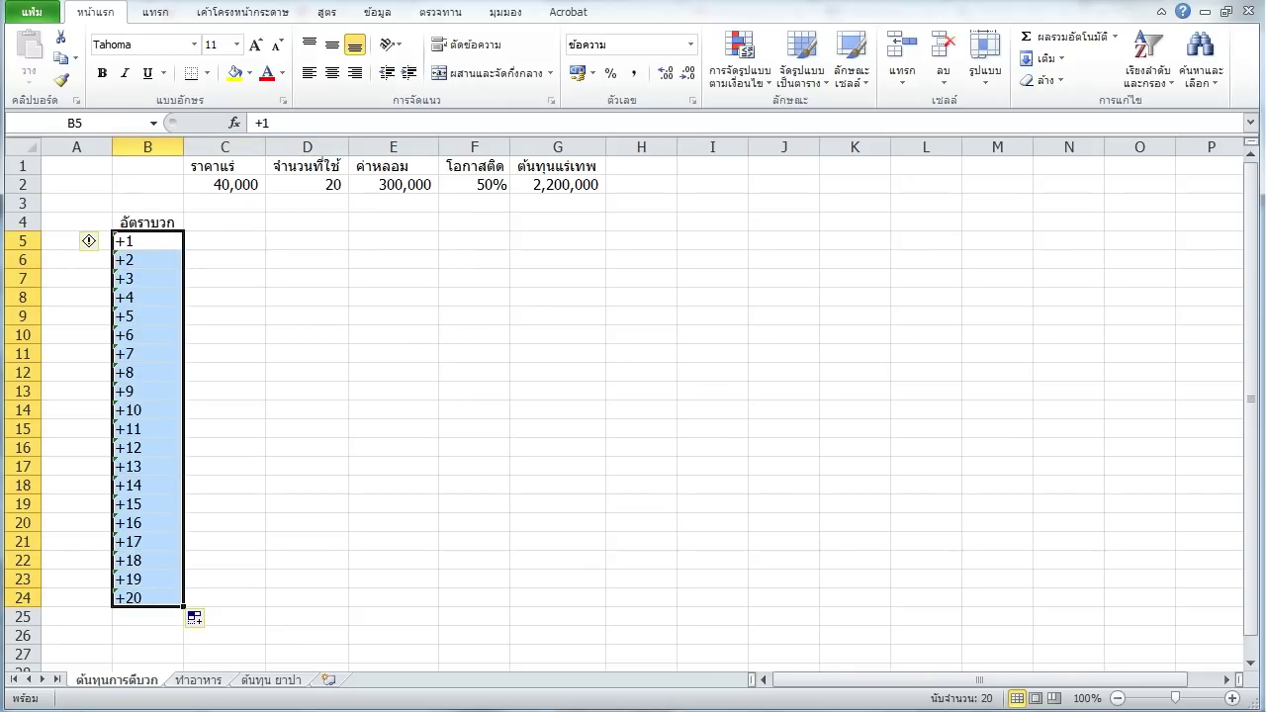
pyautogui.click(331, 44)
pyautogui.click(331, 72)
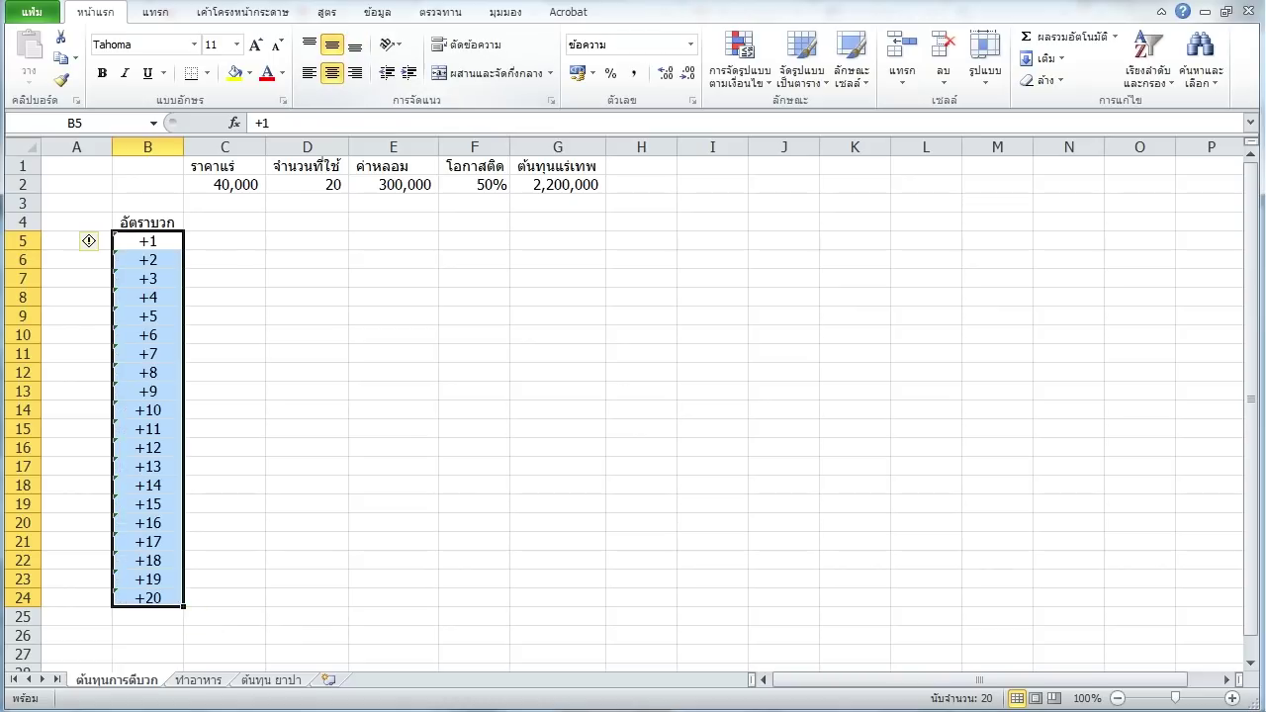
pyautogui.click(393, 316)
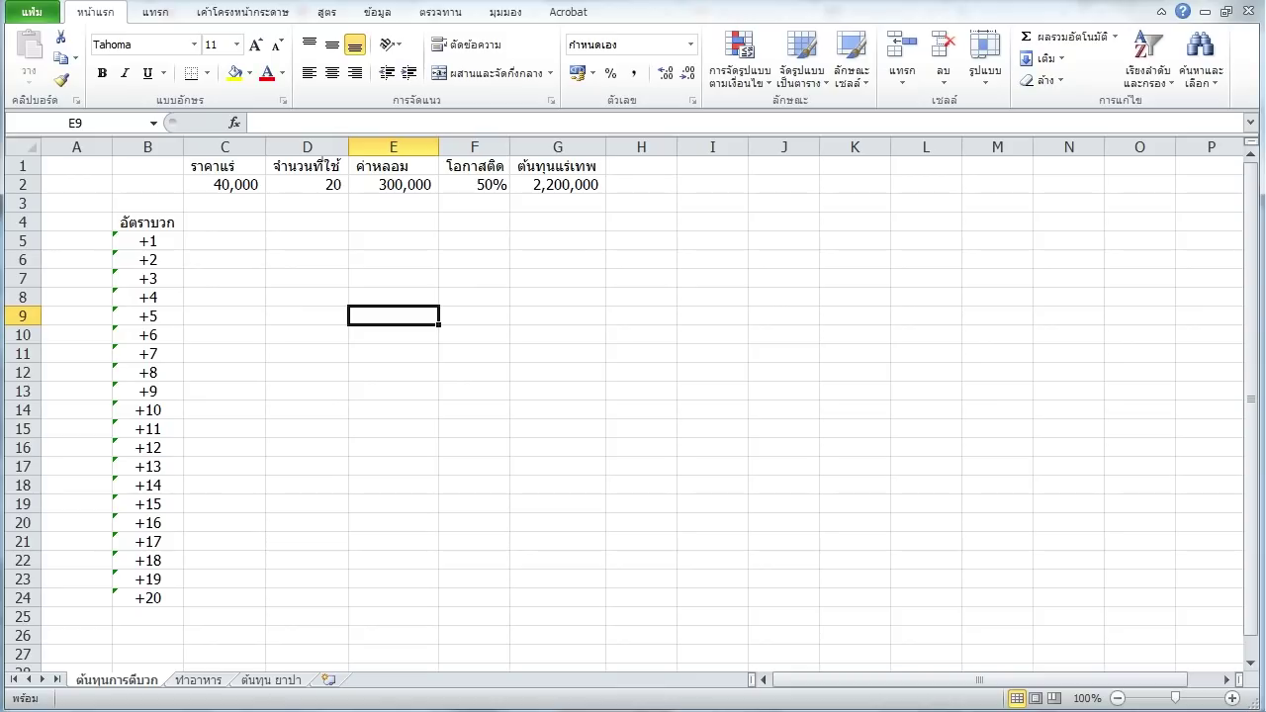
# Switch to the browser and examine the forum's armor refine table for materials, fees and success chances, returning to Excel.
pyautogui.click(224, 221)
pyautogui.click(225, 241)
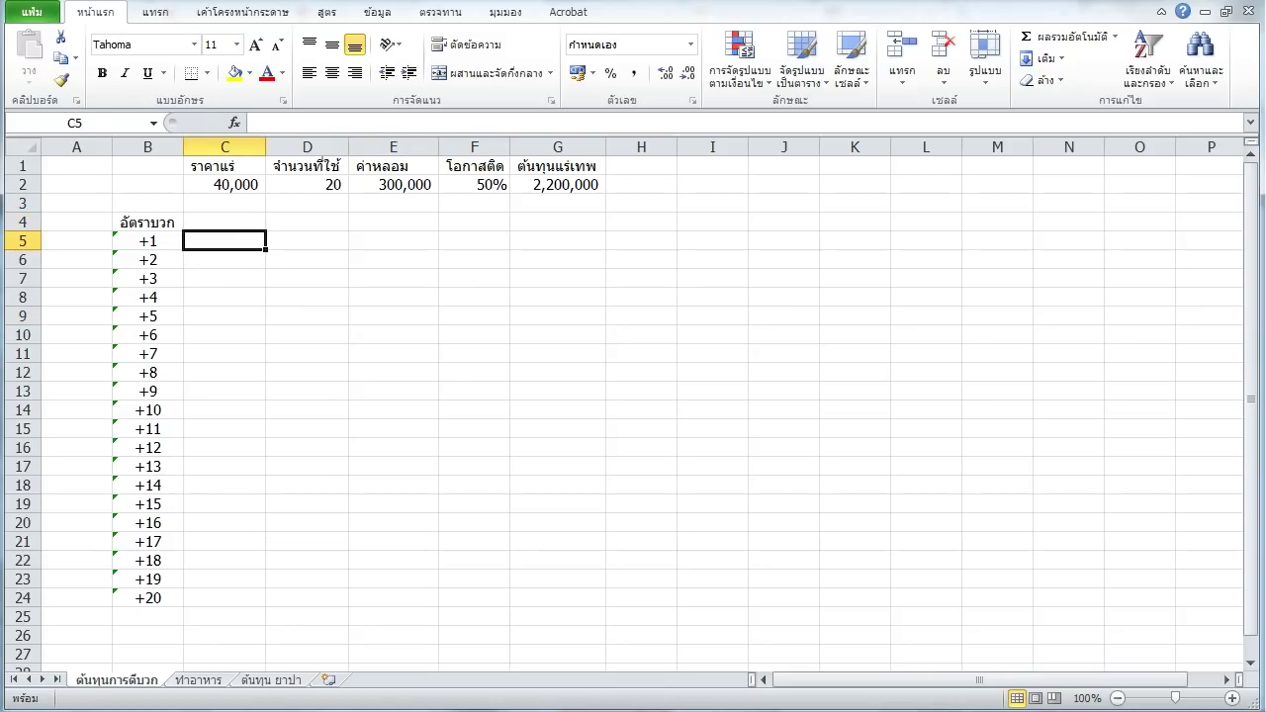
pyautogui.click(224, 221)
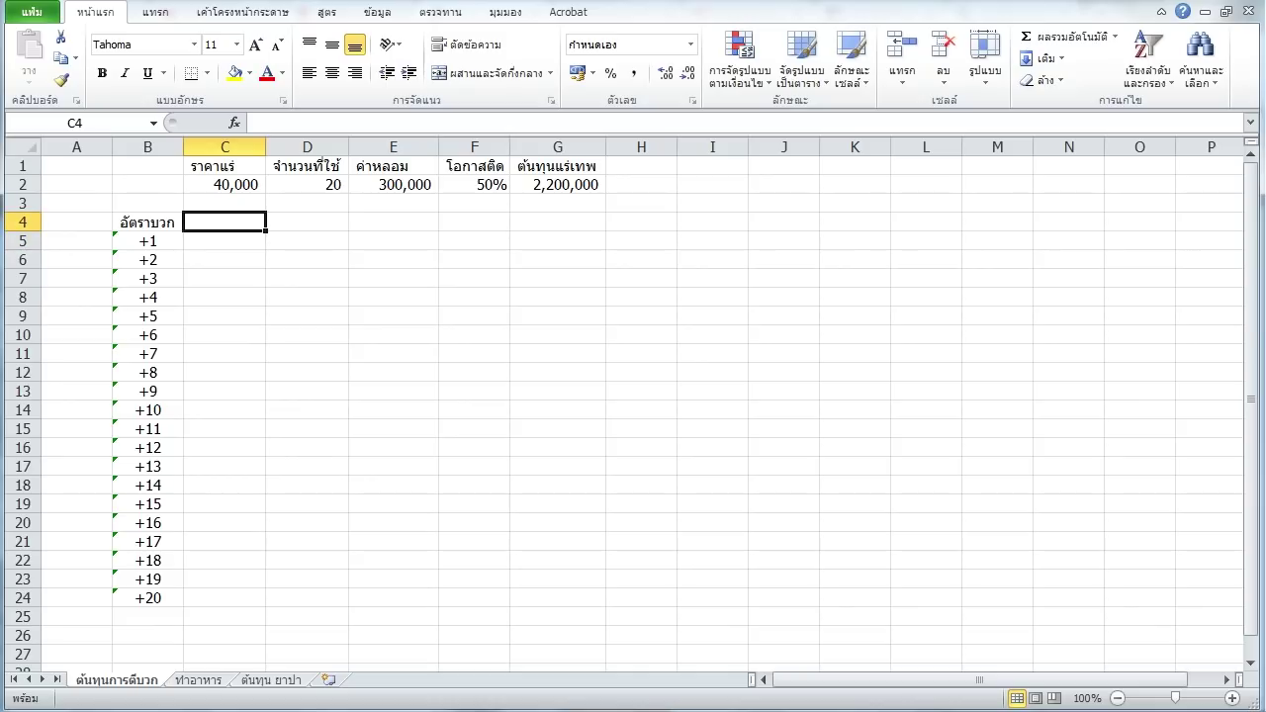
pyautogui.hotkey('alt', 'Tab')
pyautogui.scroll(-3, 720, 396)
pyautogui.scroll(-20, 720, 395)
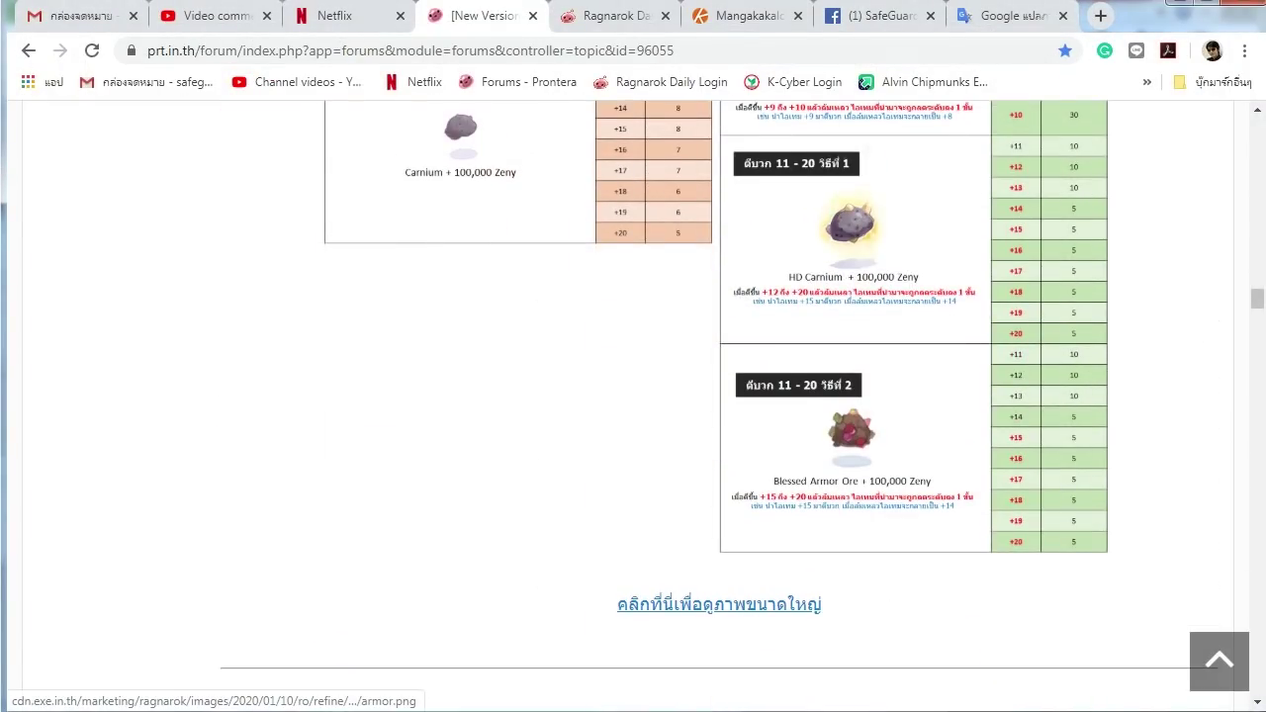
pyautogui.scroll(2, 721, 395)
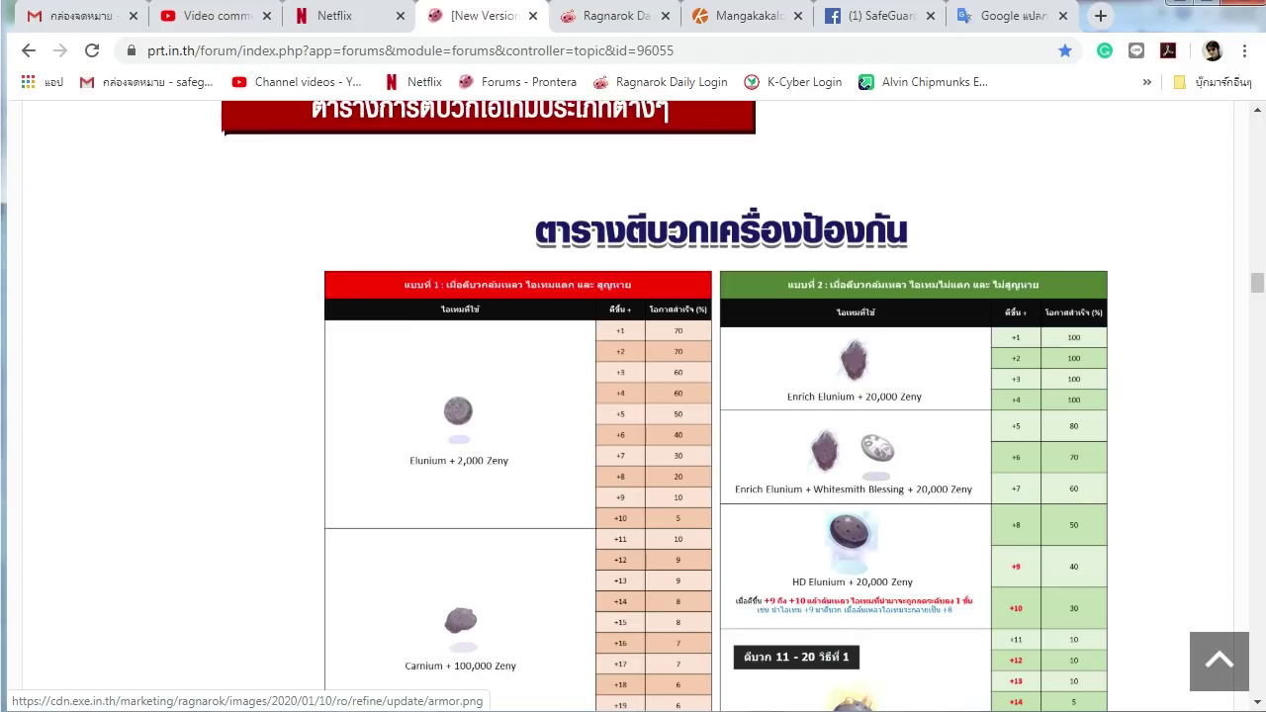
pyautogui.hotkey('alt', 'Tab')
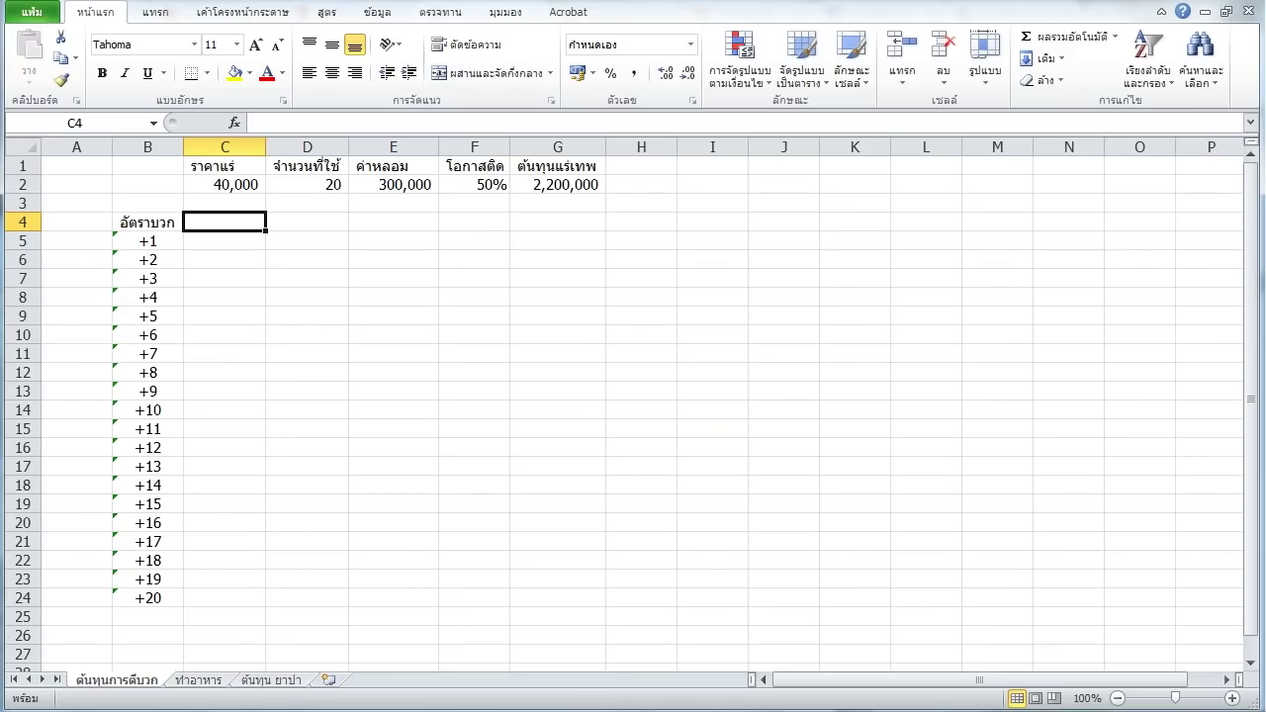
# Add the heading "จำนวนแร่เทพ" in C4 and enter 1 in C5.
pyautogui.write('ค่าแร่เทพ')
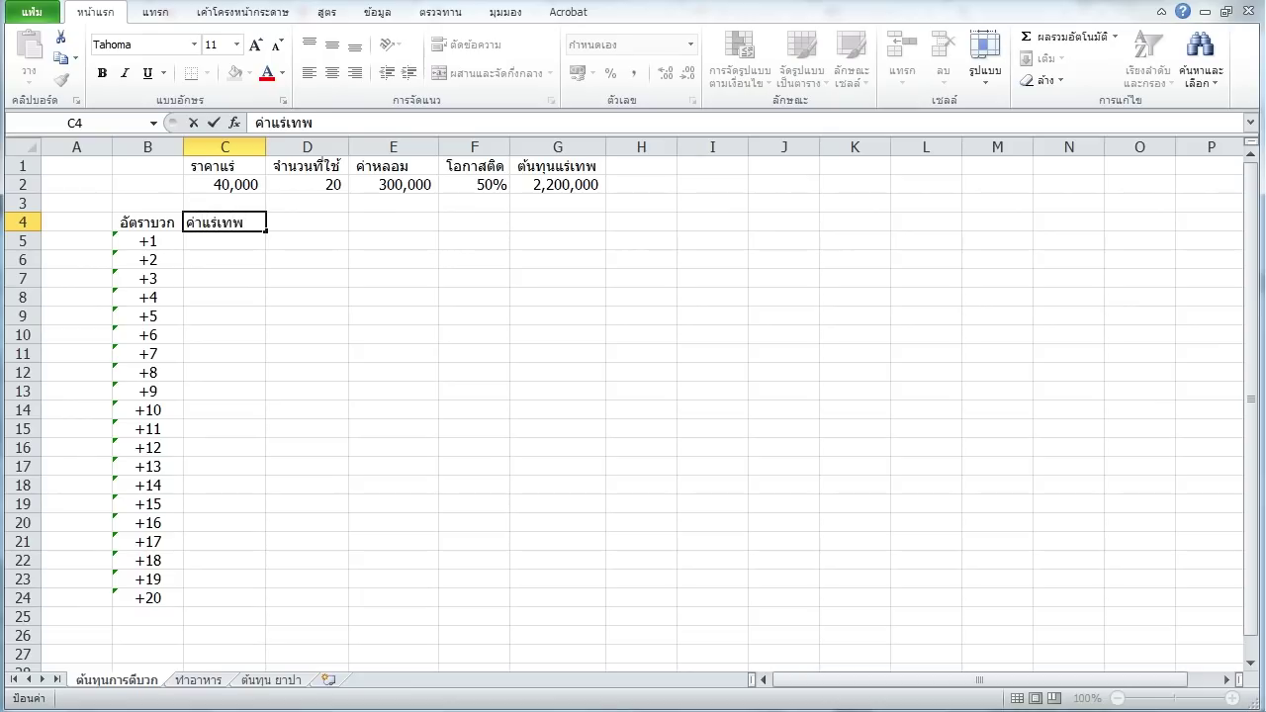
pyautogui.press('Escape')
pyautogui.write('จำนวนแร่เทพ')
pyautogui.press('Return')
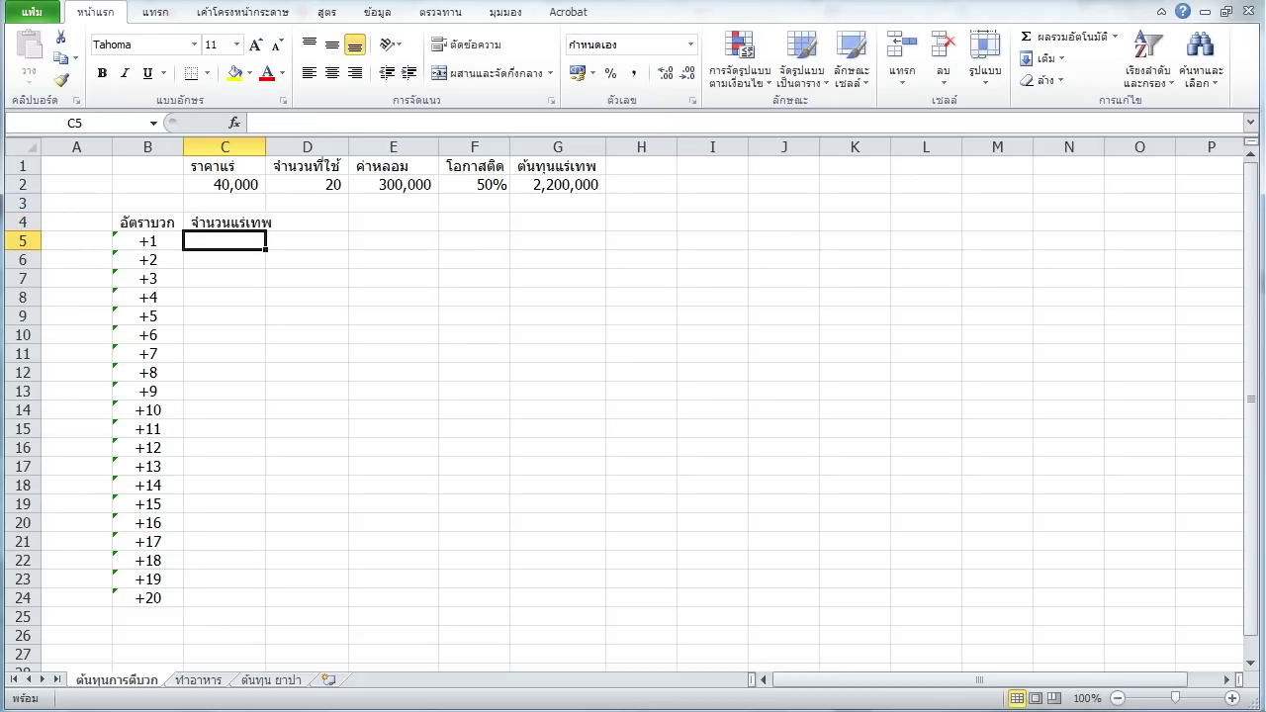
pyautogui.write('1')
pyautogui.press('Return')
# Add the heading "ค่ากันแตก" in D4.
pyautogui.press('Right')
pyautogui.press('Up')
pyautogui.press('Up')
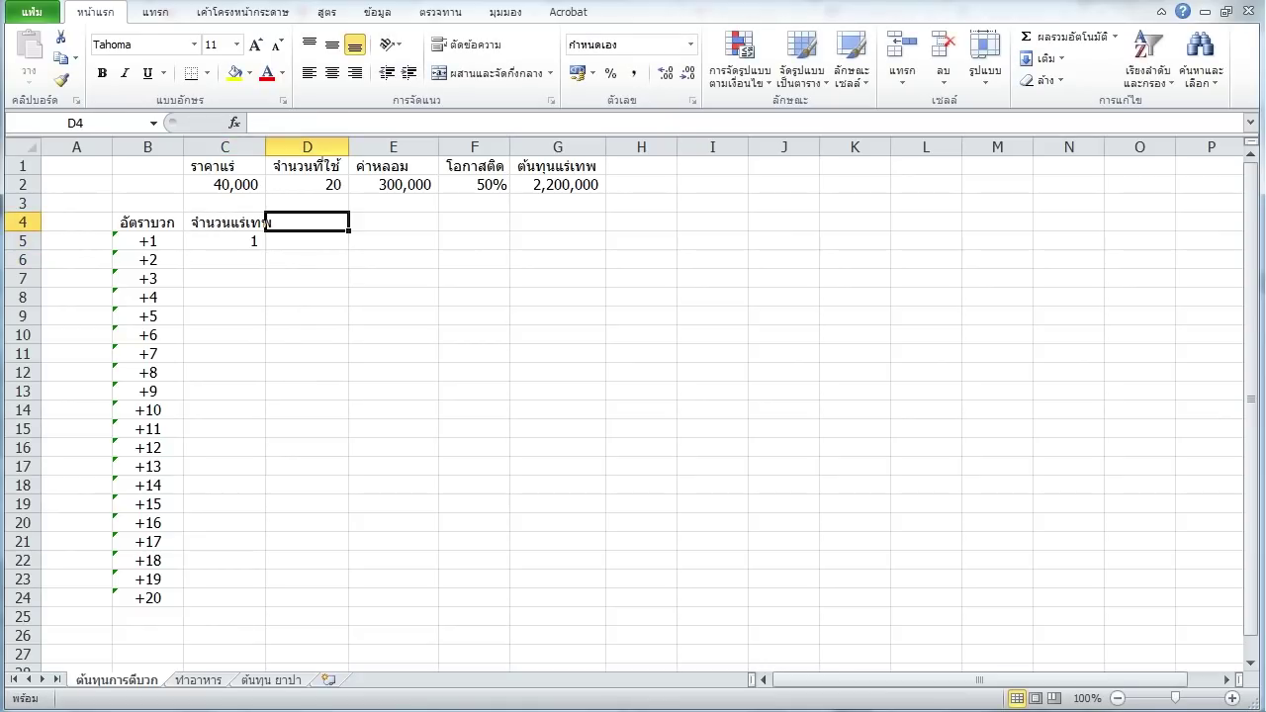
pyautogui.write('ค')
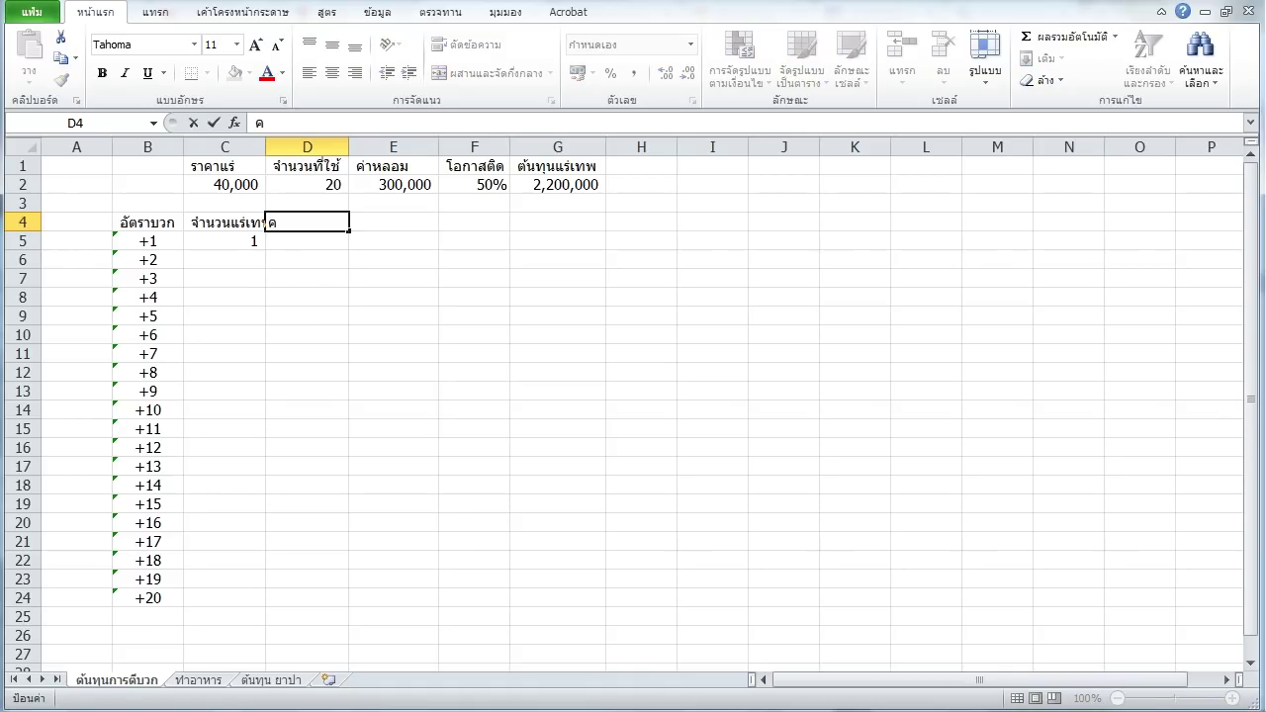
pyautogui.write('่าเหรียญ')
pyautogui.press('Return')
pyautogui.click(306, 222)
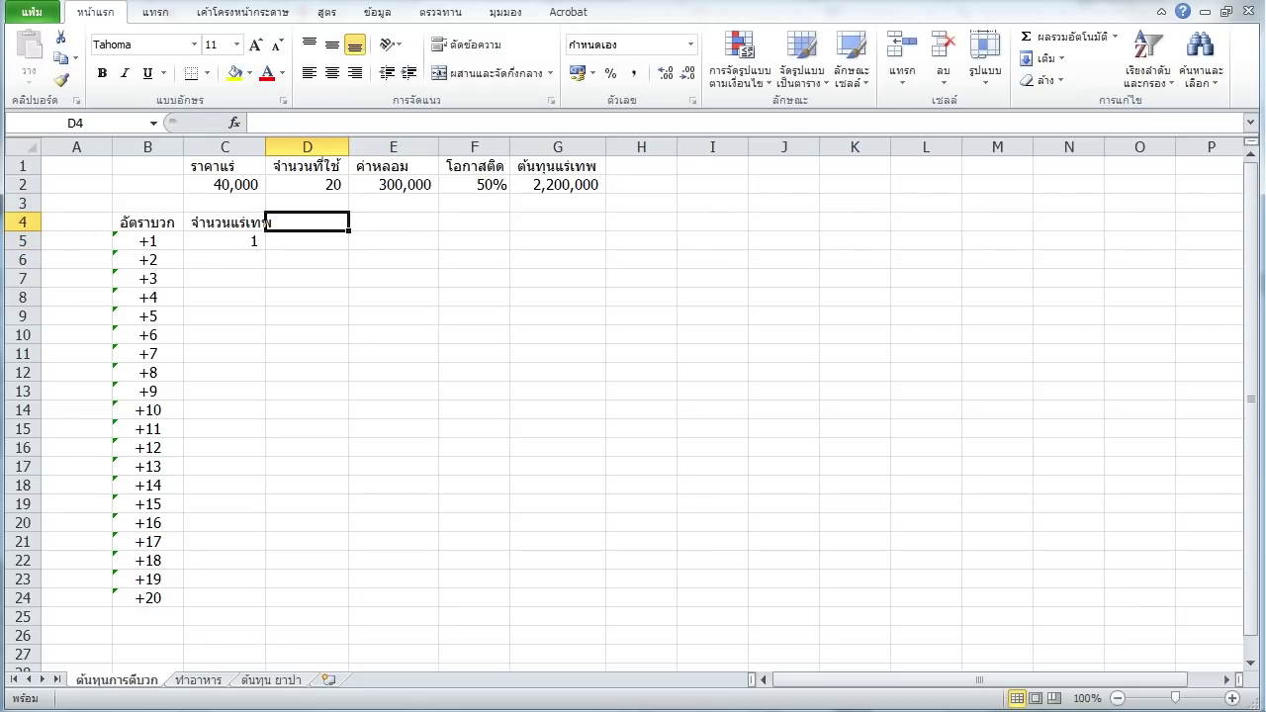
pyautogui.write('ค่ากันแตก')
pyautogui.press('Tab')
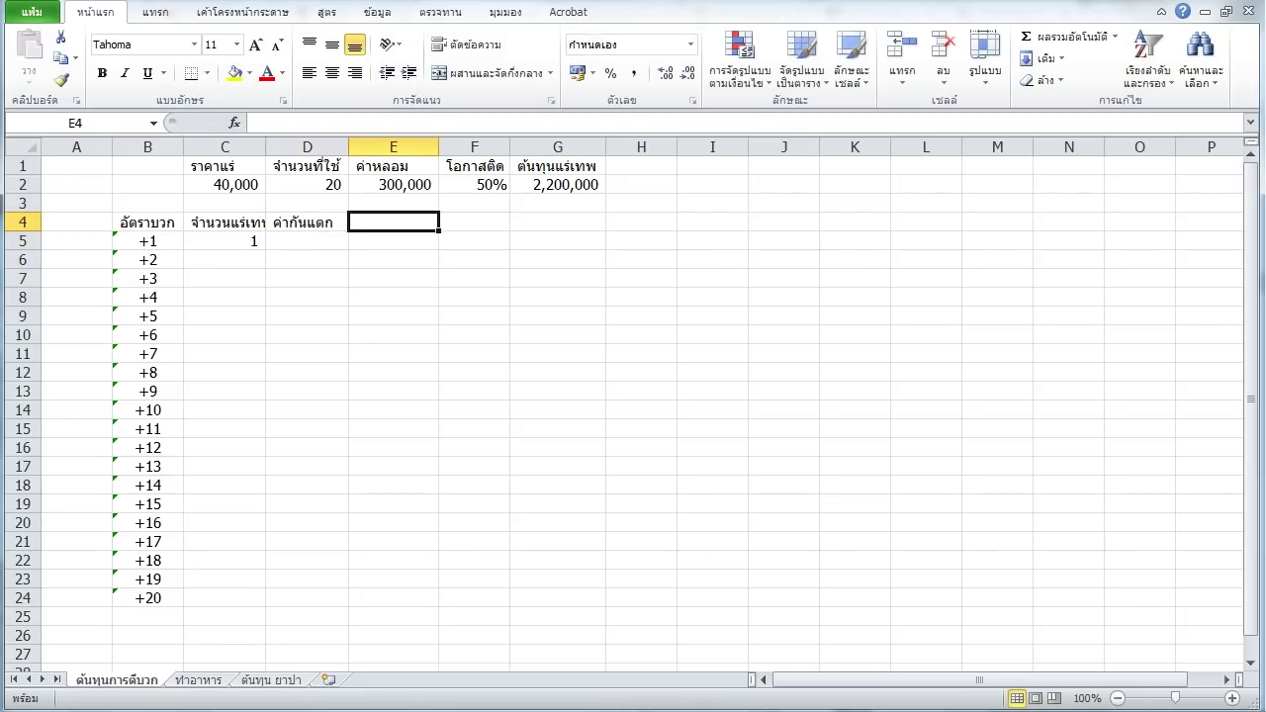
# Add the heading "ค่าตีบวก" in E4, enter 20000 in E5, and check the refine table in the browser.
pyautogui.write('ค่าตีบวก')
pyautogui.press('Return')
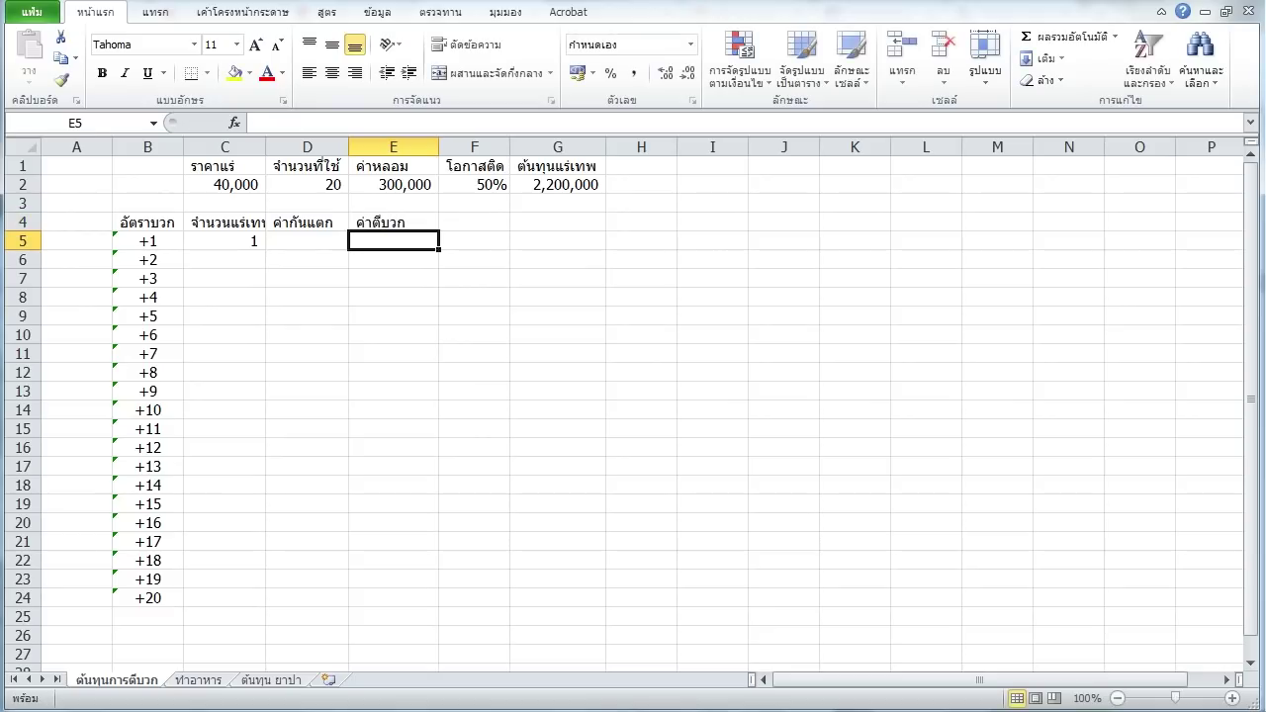
pyautogui.write('20000')
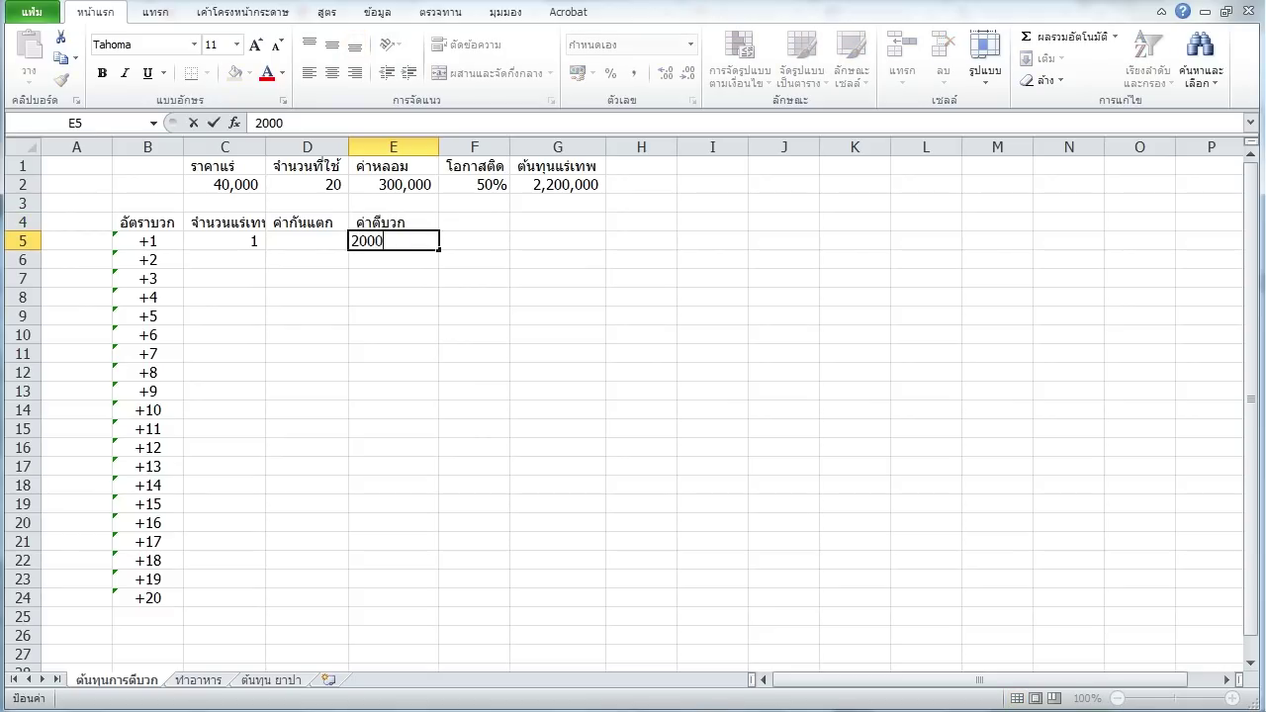
pyautogui.press('Return')
pyautogui.hotkey('alt', 'Tab')
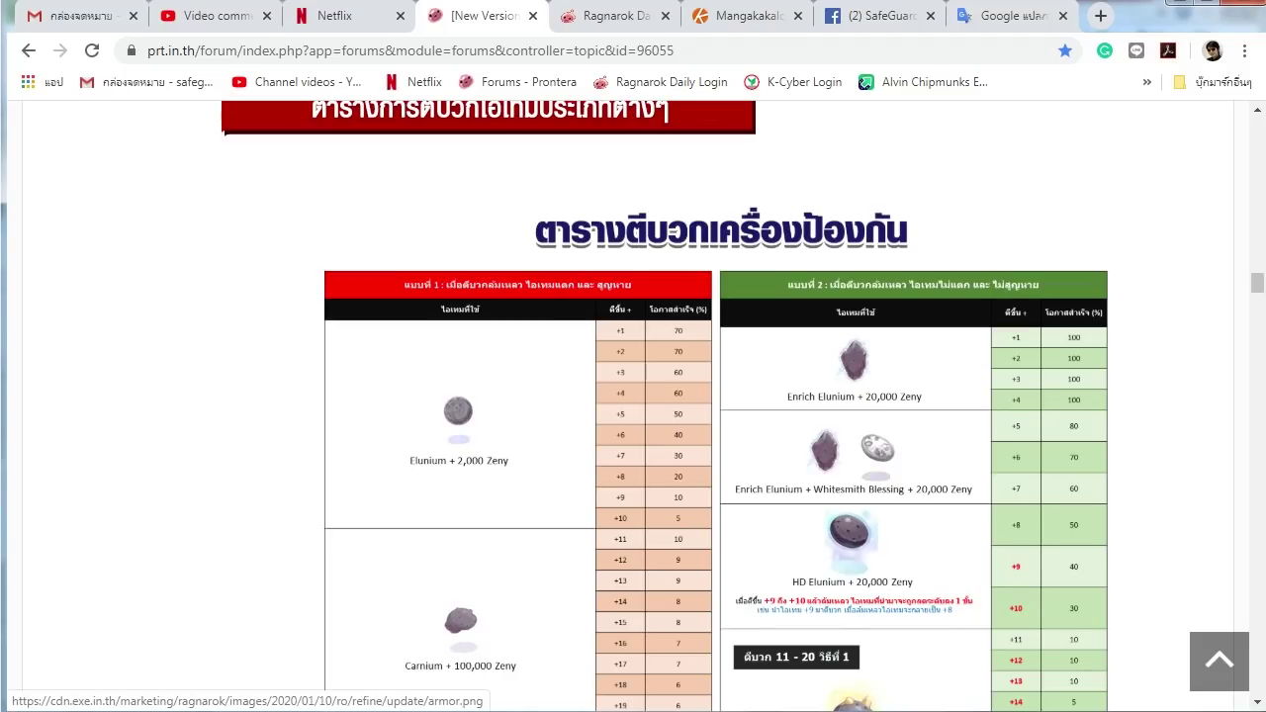
pyautogui.hotkey('alt', 'Tab')
# Add the heading "โอกาสติด" in F4 and enter 100% in F5 with percent formatting.
pyautogui.press('Right')
pyautogui.press('Up')
pyautogui.press('Up')
pyautogui.write('โ')
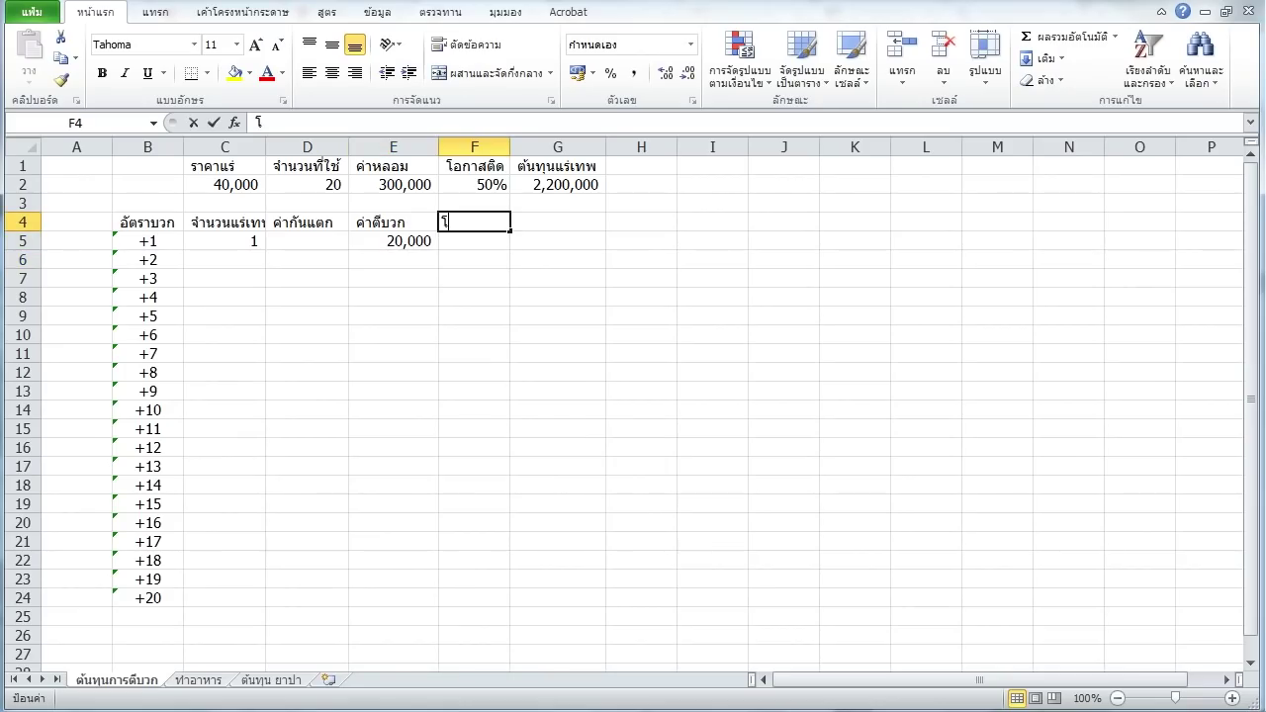
pyautogui.write('อกาสติด')
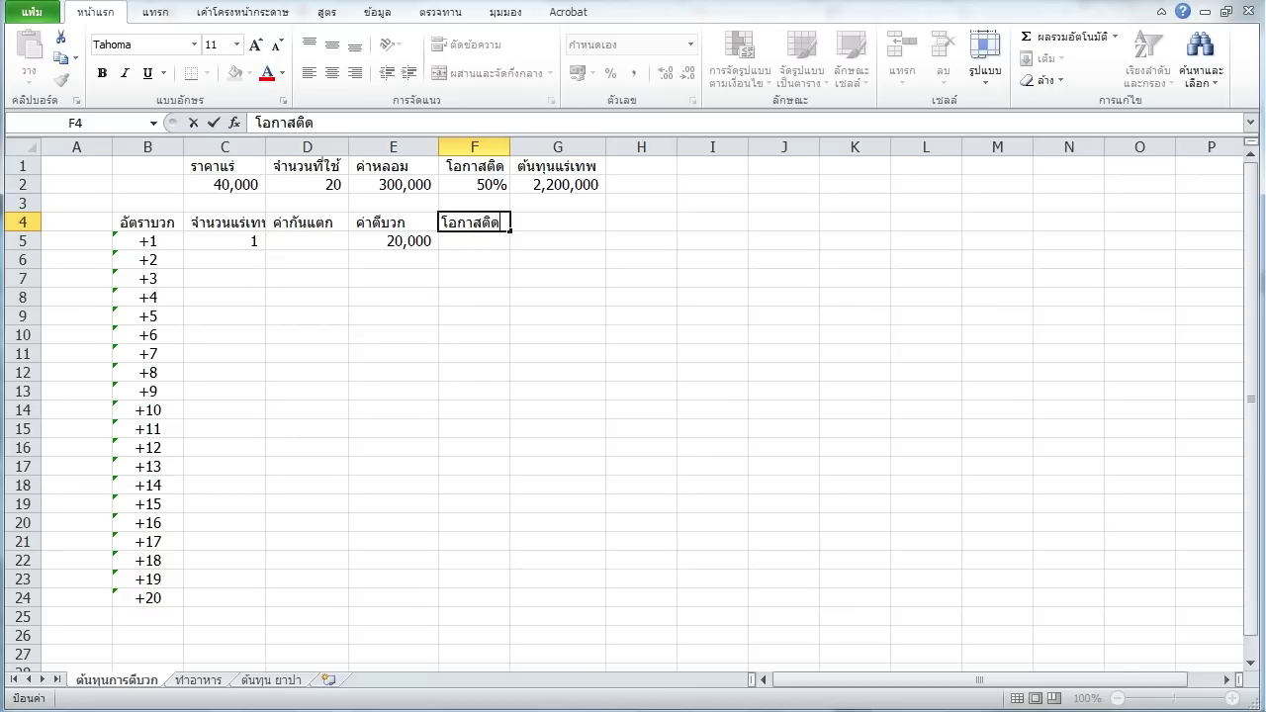
pyautogui.press('Return')
pyautogui.write('100')
pyautogui.write('ถ')
pyautogui.press('BackSpace')
pyautogui.write('%')
pyautogui.click(474, 240)
pyautogui.click(611, 72)
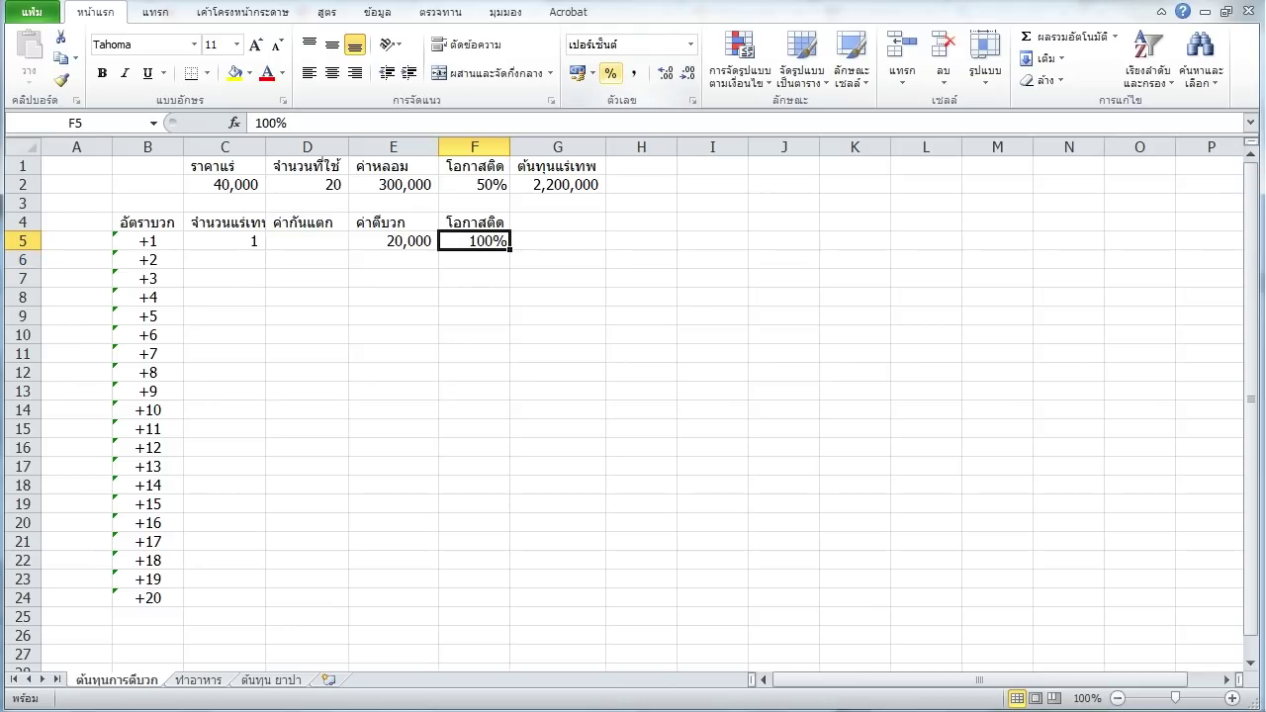
# Copy the +1 row values in C5:F5 down to the +2 to +4 rows.
pyautogui.click(557, 240)
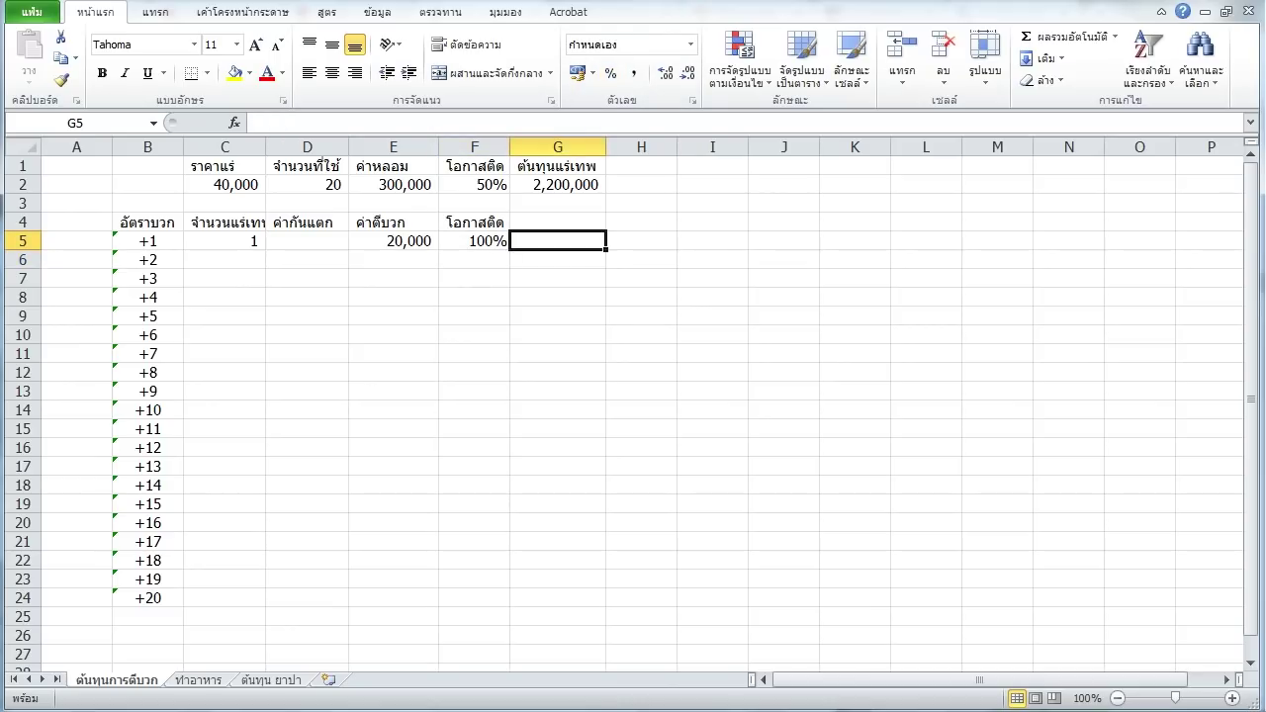
pyautogui.moveTo(474, 241); pyautogui.dragTo(474, 297)
pyautogui.hotkey('ctrl', 'c')
pyautogui.hotkey('ctrl', 'v')
# Start a cost formula in G5 that adds C5 and E5, giving +C5+E5.
pyautogui.press('Right')
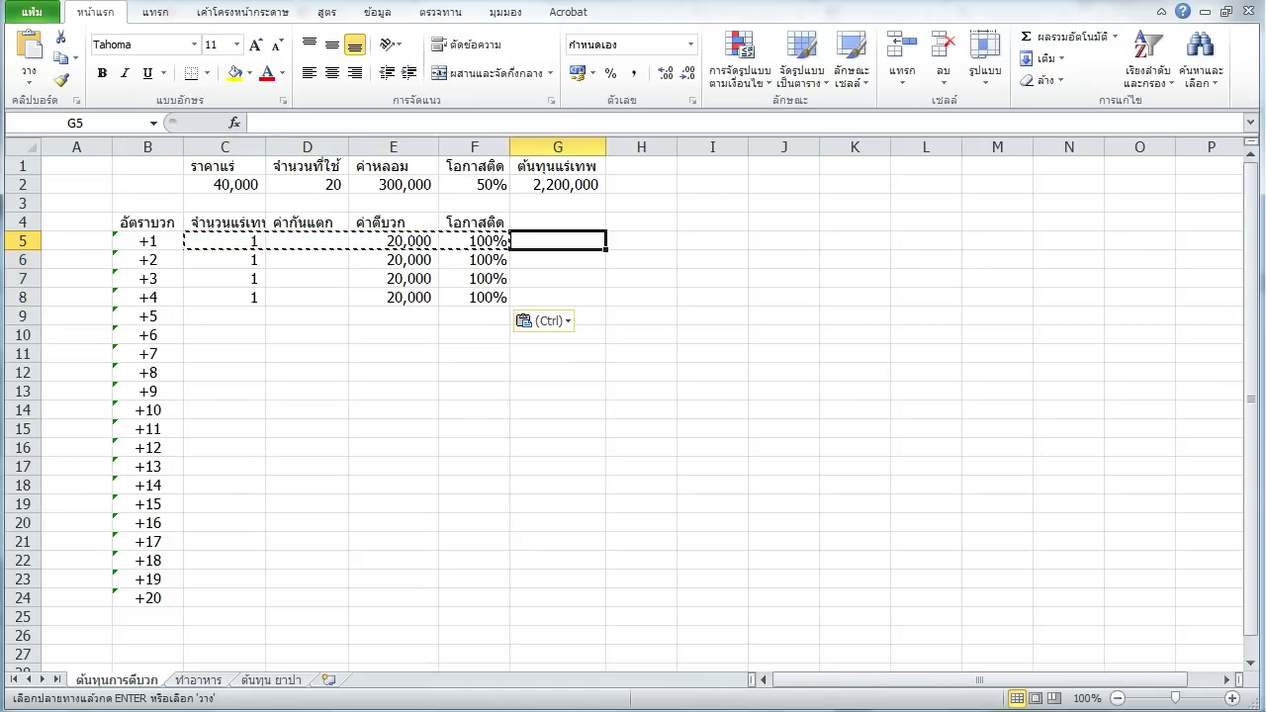
pyautogui.write('+')
pyautogui.press('Left')
pyautogui.press('Left')
pyautogui.press('Left')
pyautogui.press('Left')
pyautogui.write('+')
pyautogui.press('Left')
pyautogui.press('Left')
pyautogui.press('Left')
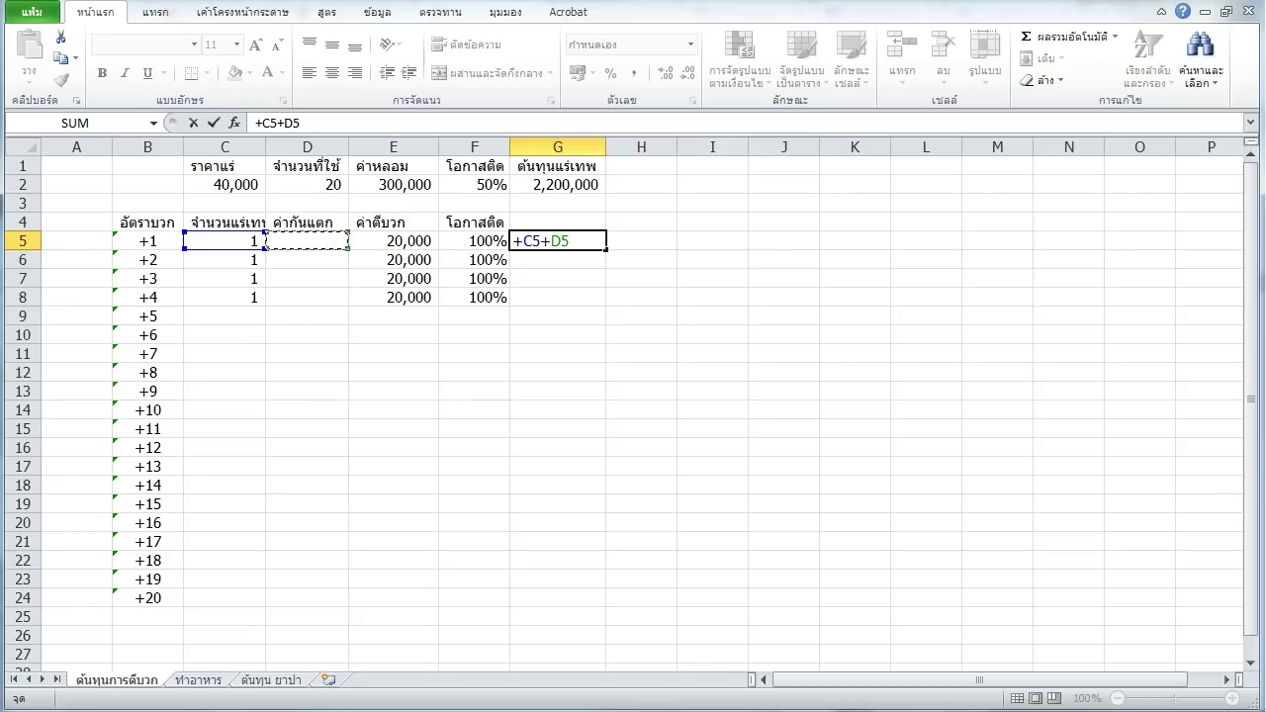
pyautogui.press('Right')
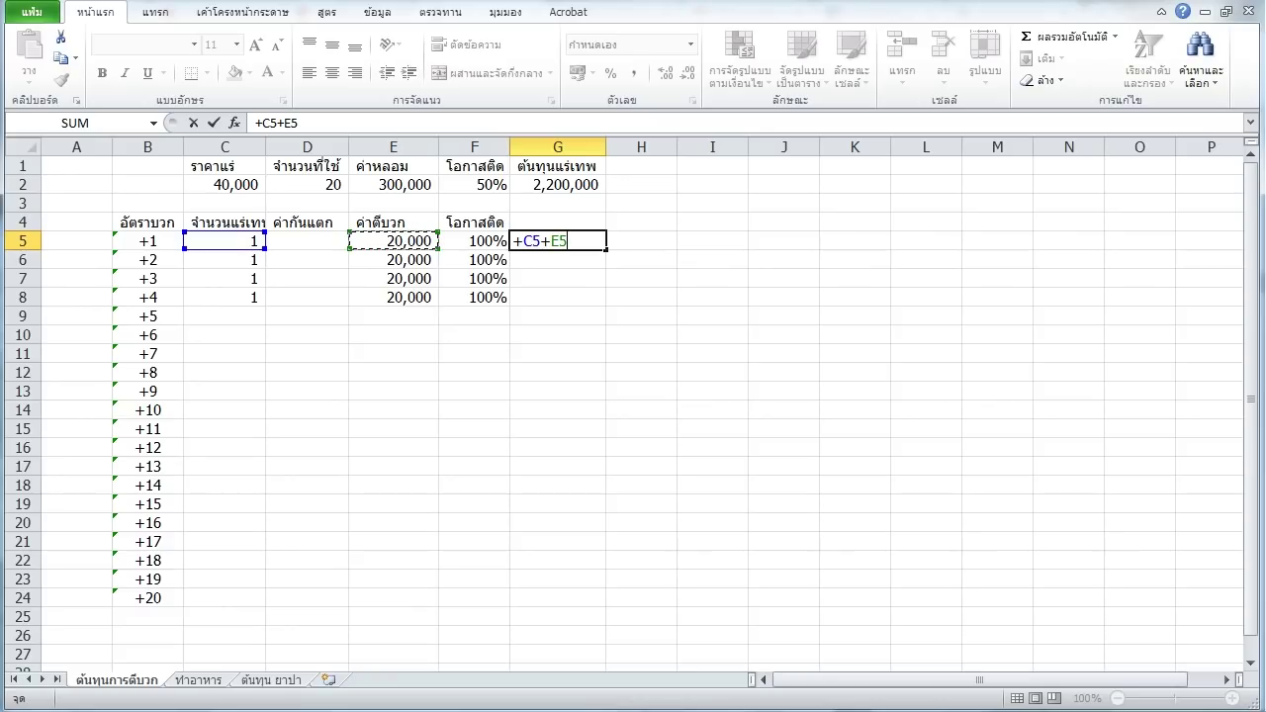
pyautogui.press('F2')
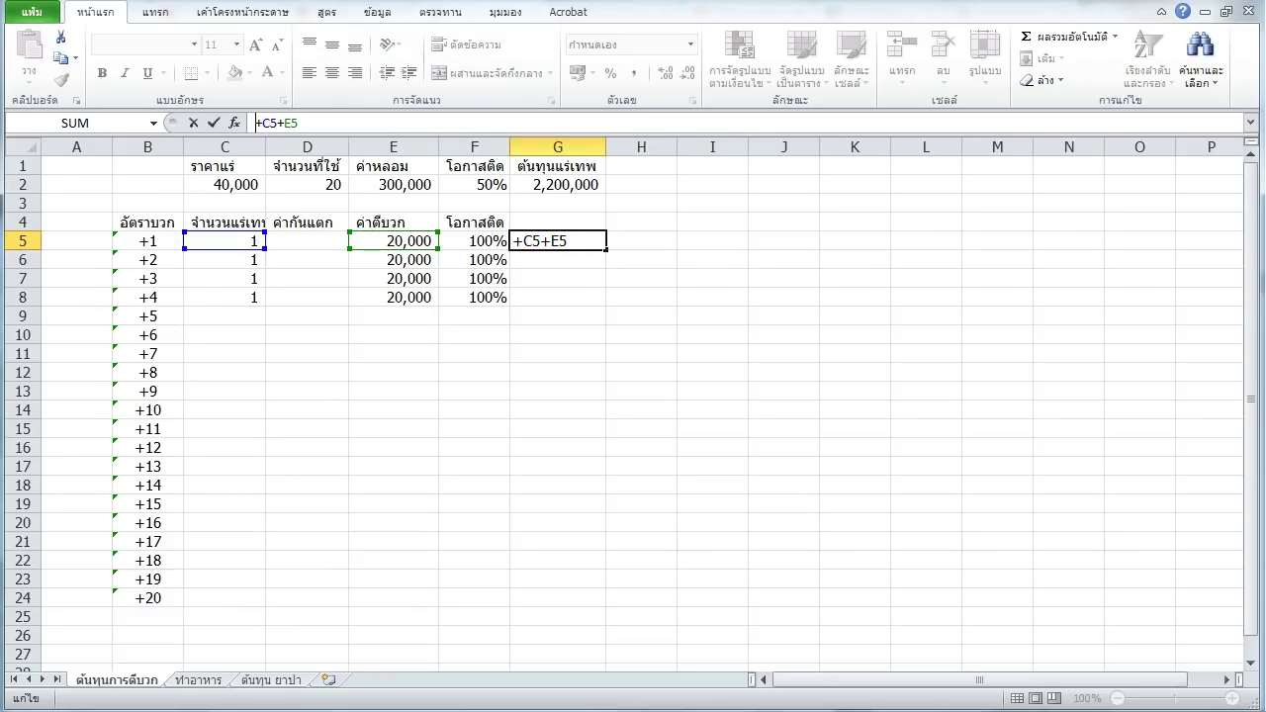
pyautogui.press('Delete')
pyautogui.write('(')
pyautogui.press('BackSpace')
pyautogui.write('(')
pyautogui.press('End')
pyautogui.write(')')
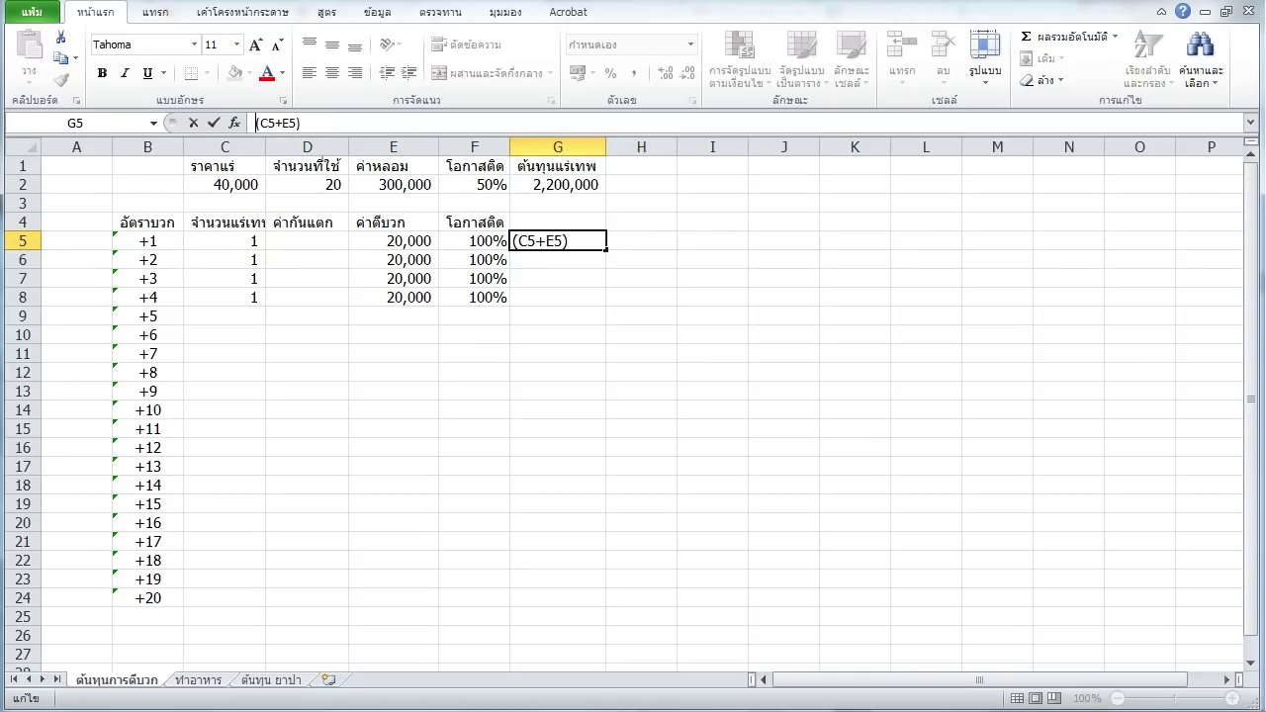
pyautogui.write('+')
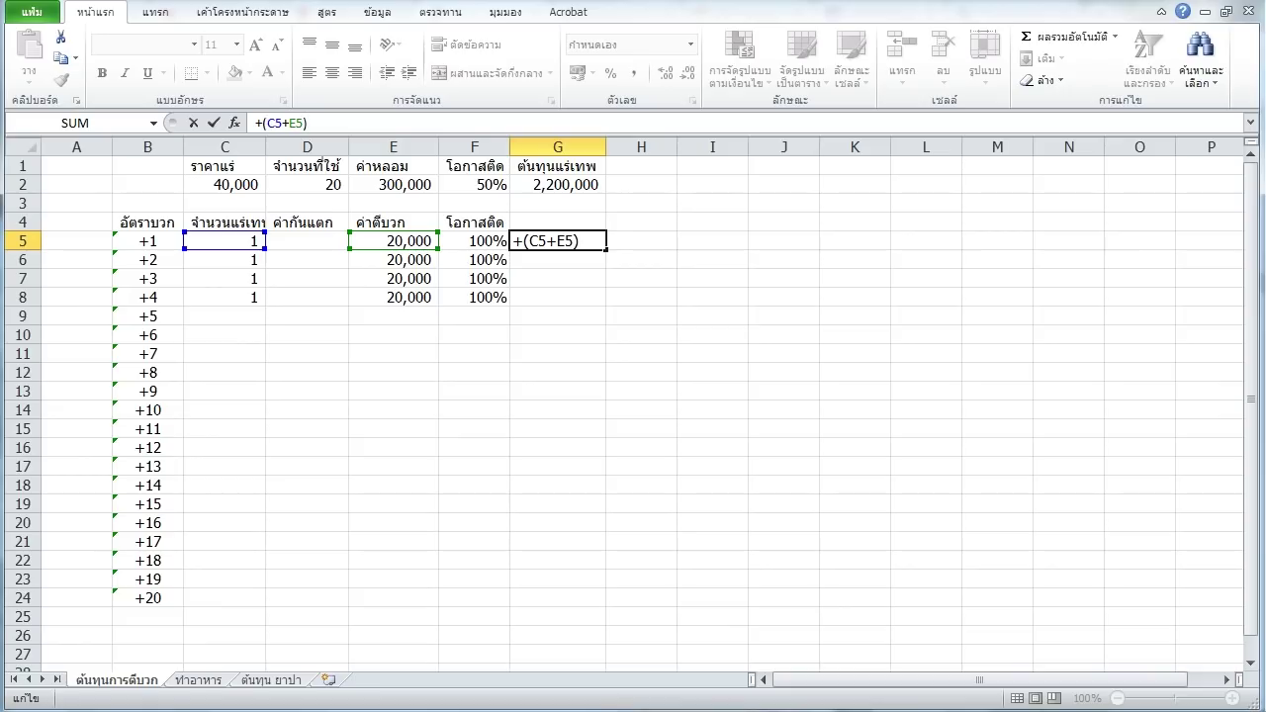
pyautogui.press('Escape')
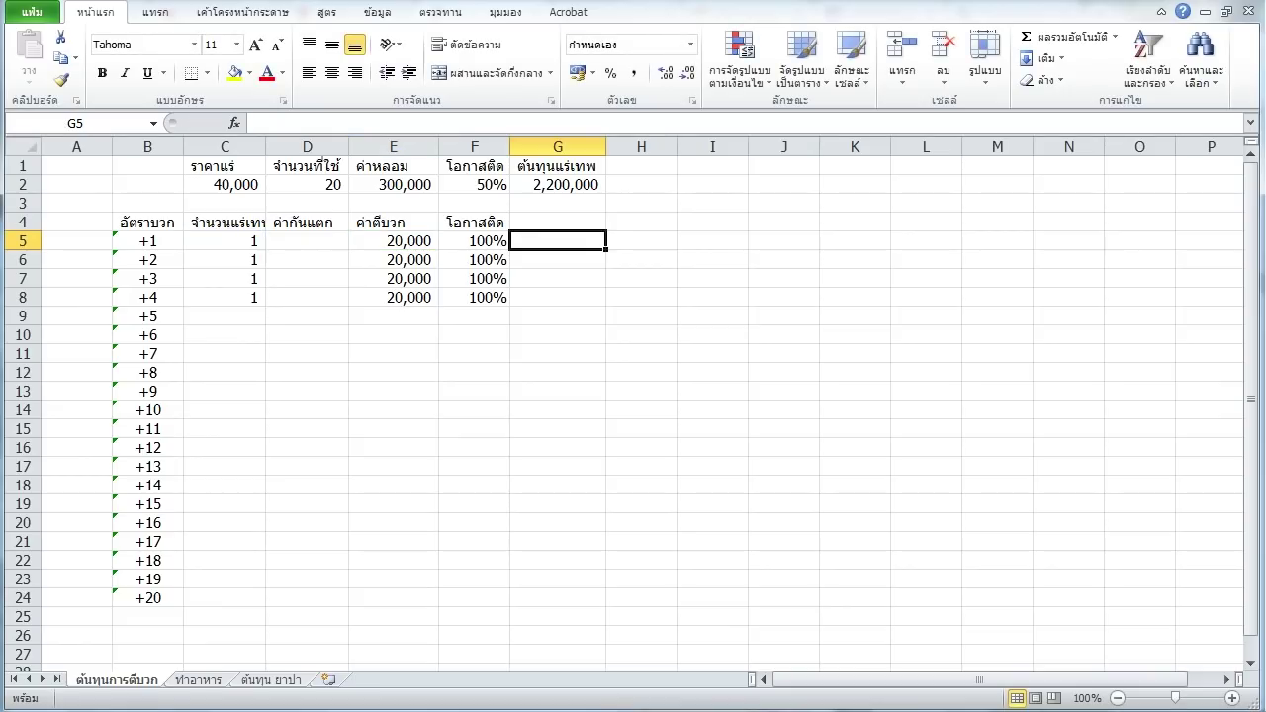
# Start the cost formula in G5 by multiplying C5 by the absolute reference $G$2 in parentheses, giving +(C5*$G$2).
pyautogui.write('+')
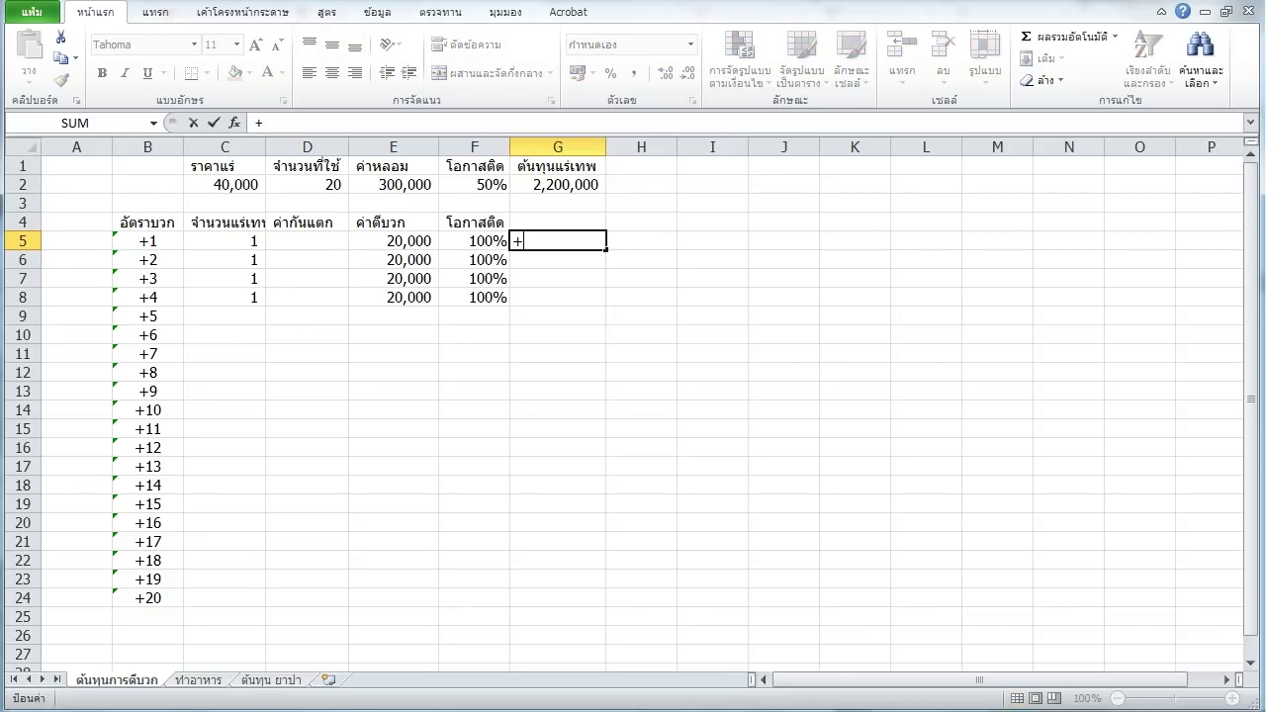
pyautogui.write('๖')
pyautogui.press('BackSpace')
pyautogui.write('(')
pyautogui.click(224, 240)
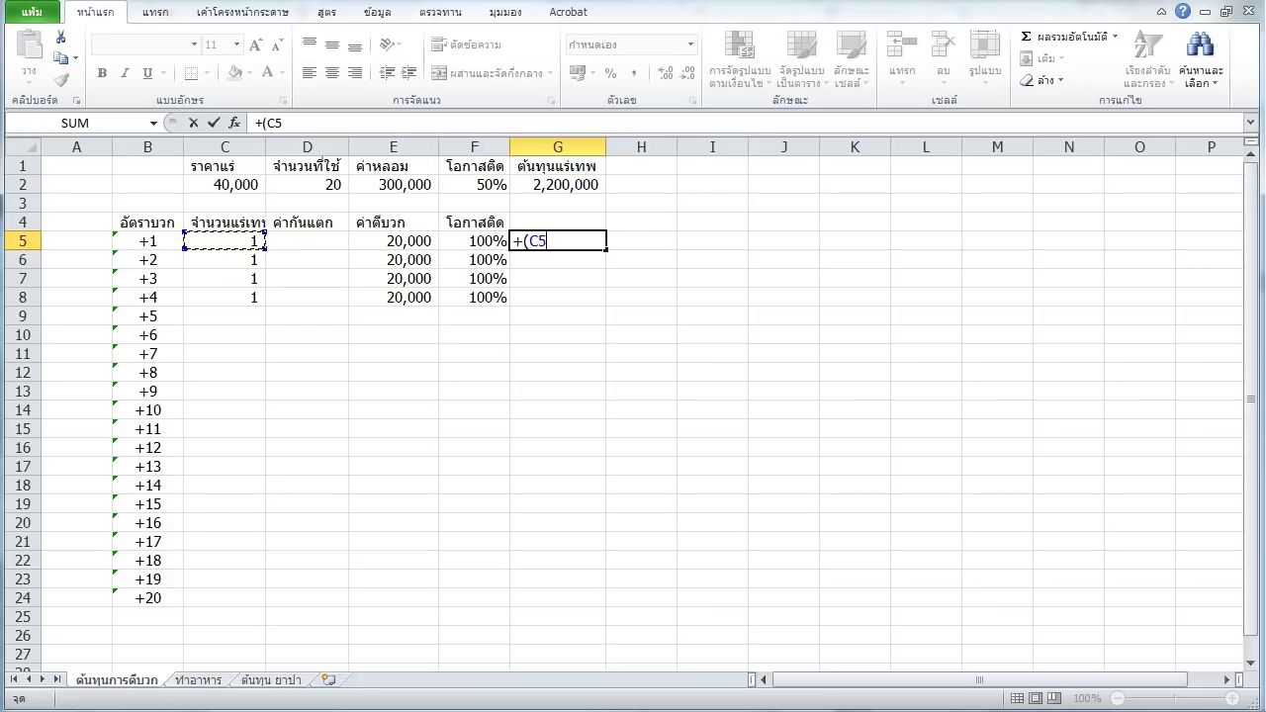
pyautogui.write('*')
pyautogui.click(558, 184)
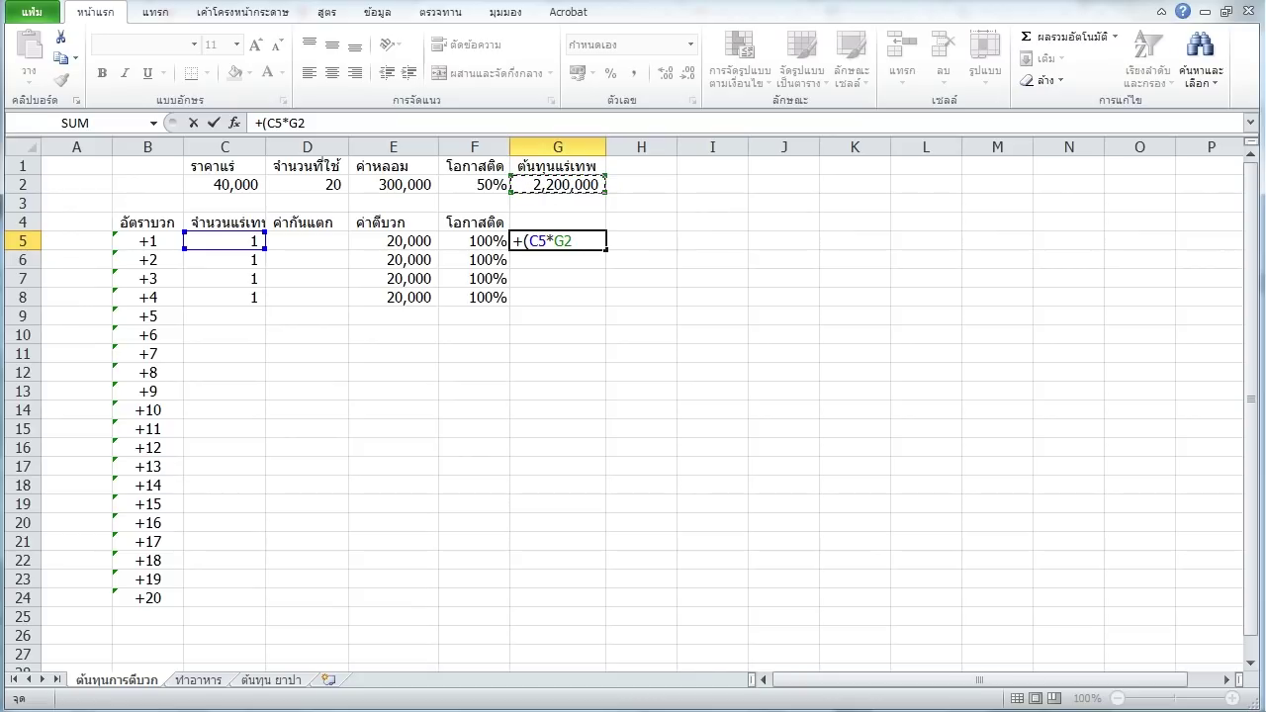
pyautogui.press('F4')
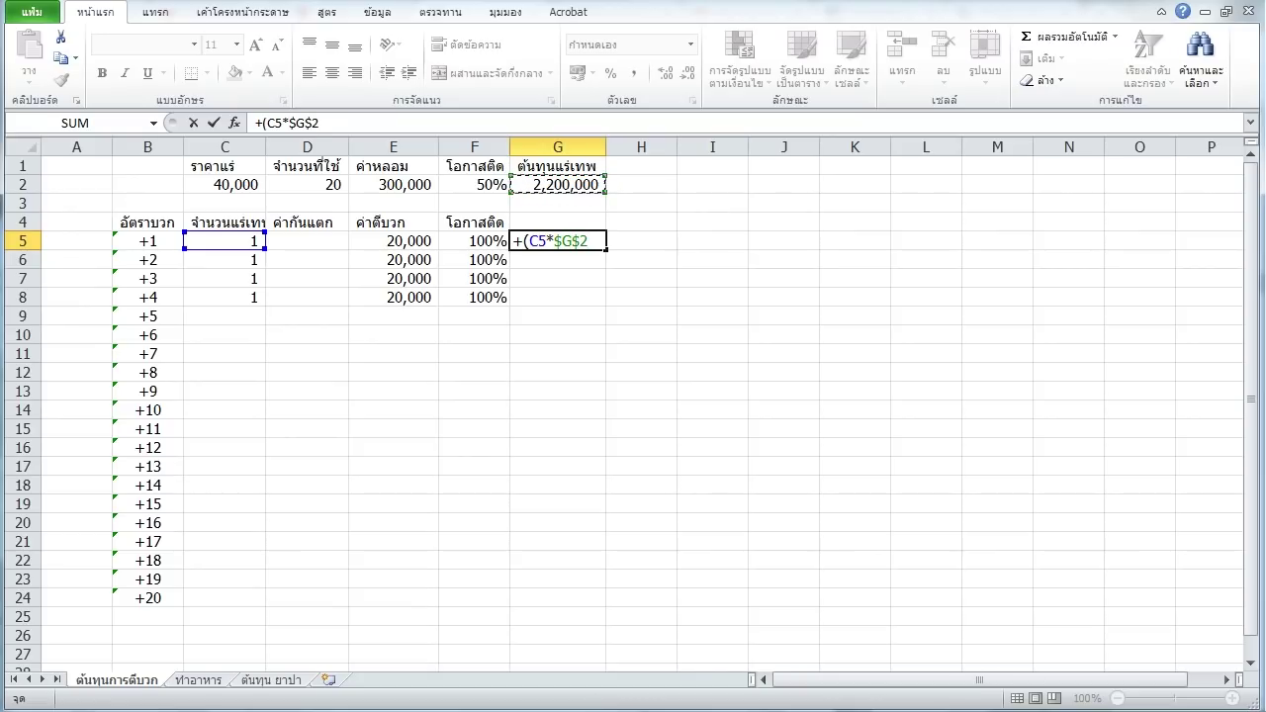
pyautogui.write('ๆ')
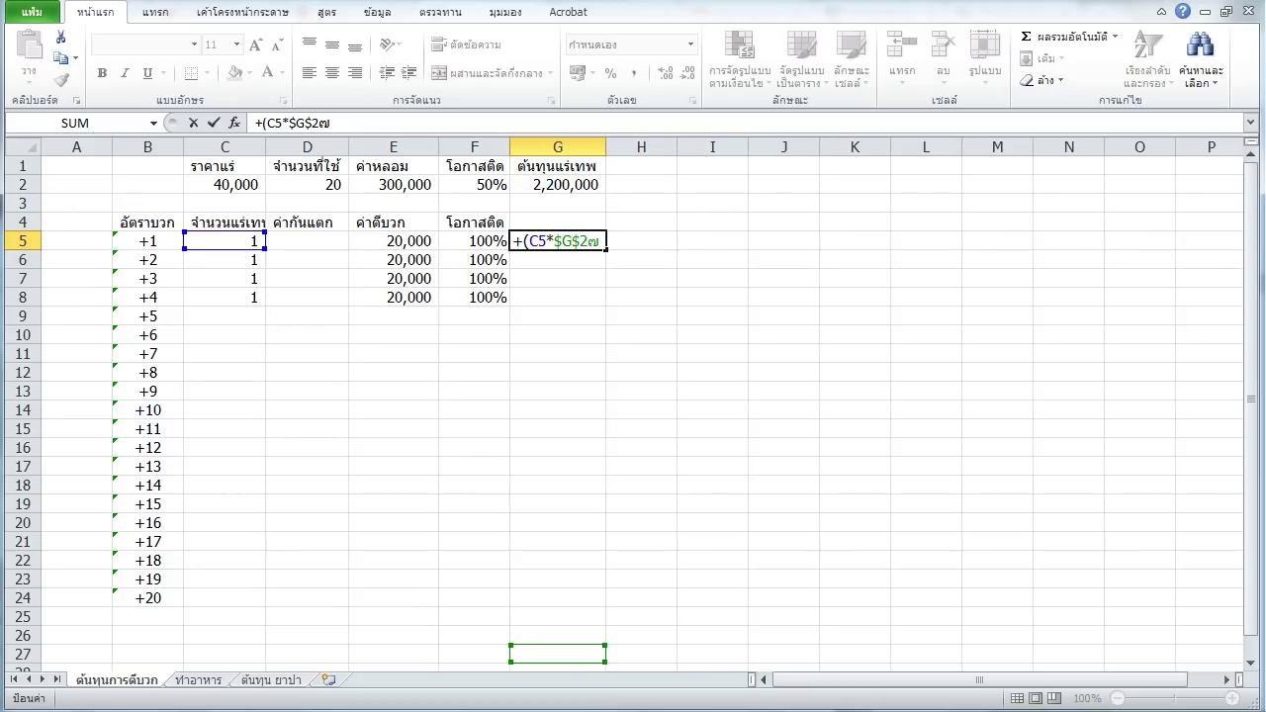
pyautogui.press('BackSpace')
pyautogui.write(')')
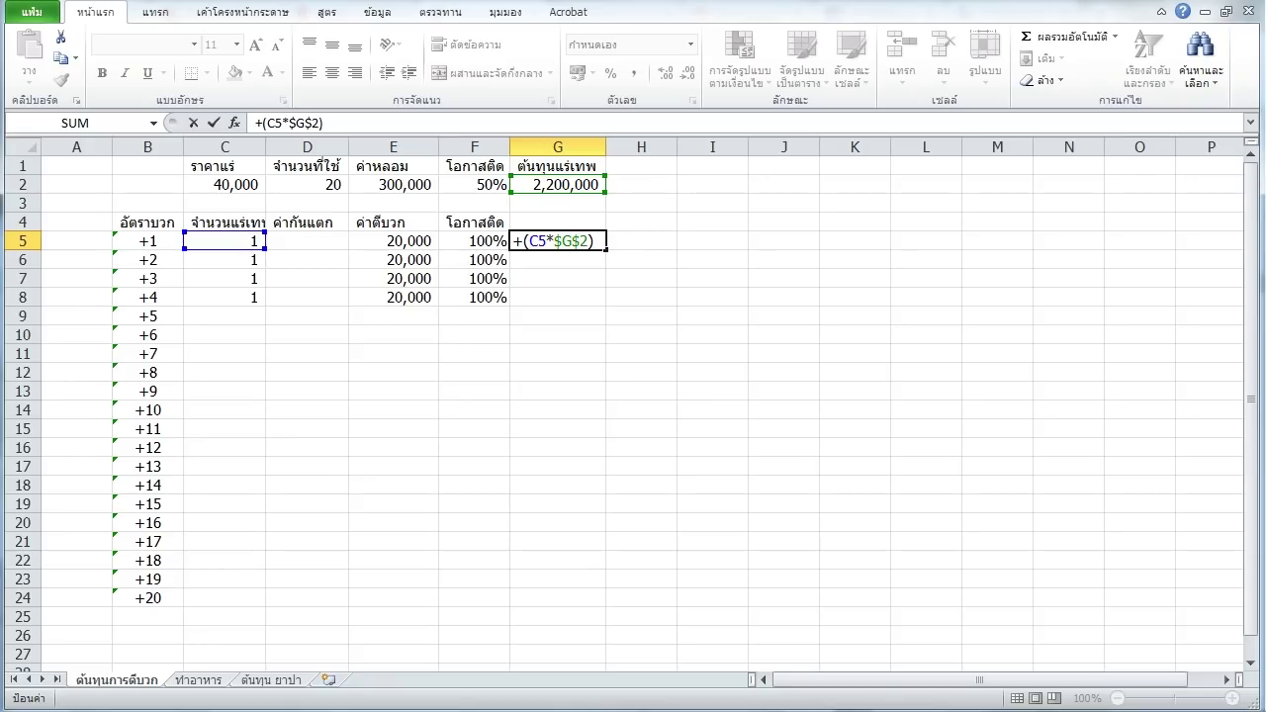
# Add the refining fee in E5 to the G5 formula, giving +(C5*$G$2)+E5.
pyautogui.click(325, 122)
pyautogui.moveTo(268, 123); pyautogui.dragTo(319, 122)
pyautogui.click(319, 123)
pyautogui.write('+')
pyautogui.click(392, 240)
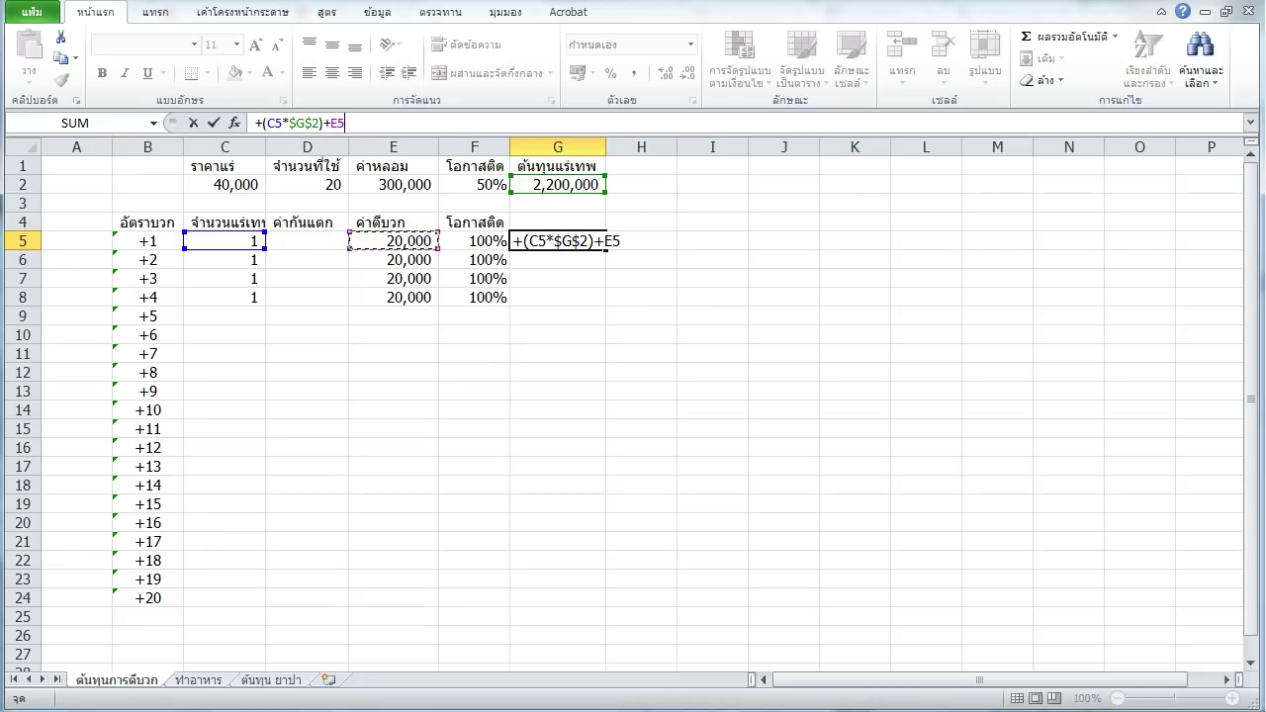
# Enclose the G5 sum in outer parentheses and multiply it by F5, giving +((C5*$G$2)+E5)*F5.
pyautogui.write('๗')
pyautogui.press('BackSpace')
pyautogui.write(')')
pyautogui.press('Return')
pyautogui.press('Right')
pyautogui.press('Return')
pyautogui.press('Return')
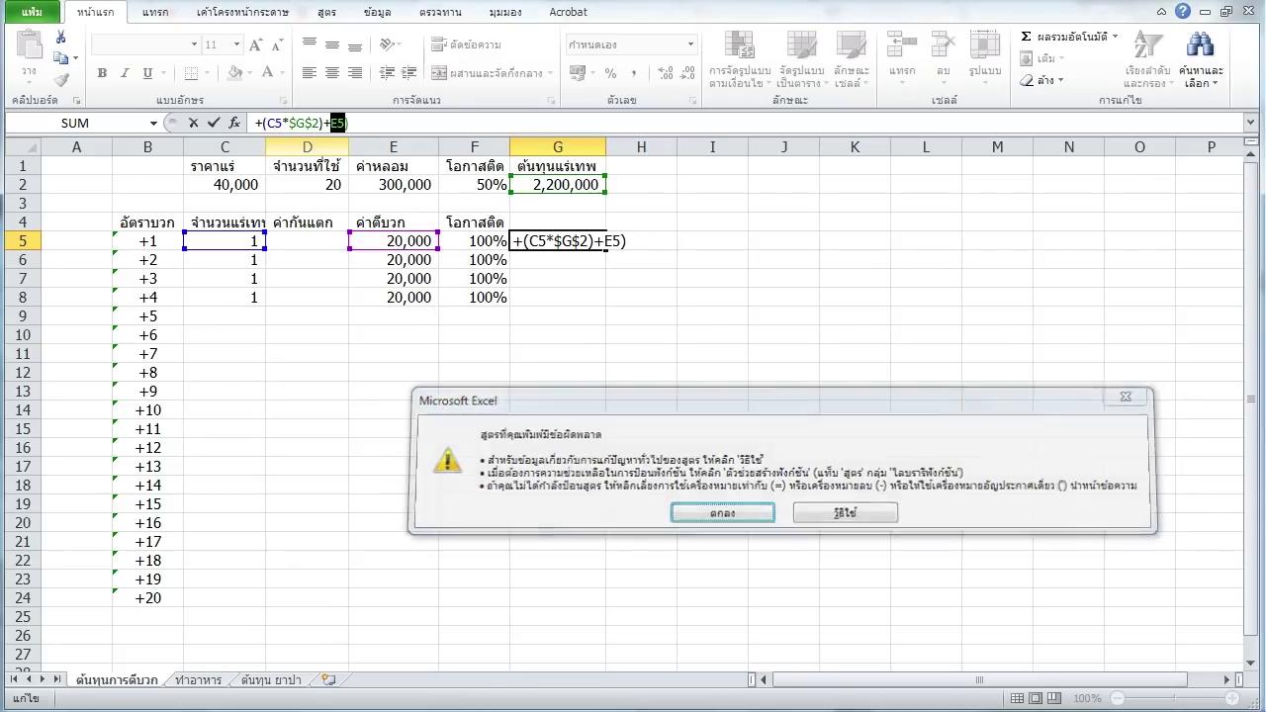
pyautogui.press('Return')
pyautogui.click(259, 123)
pyautogui.write('(')
pyautogui.click(355, 123)
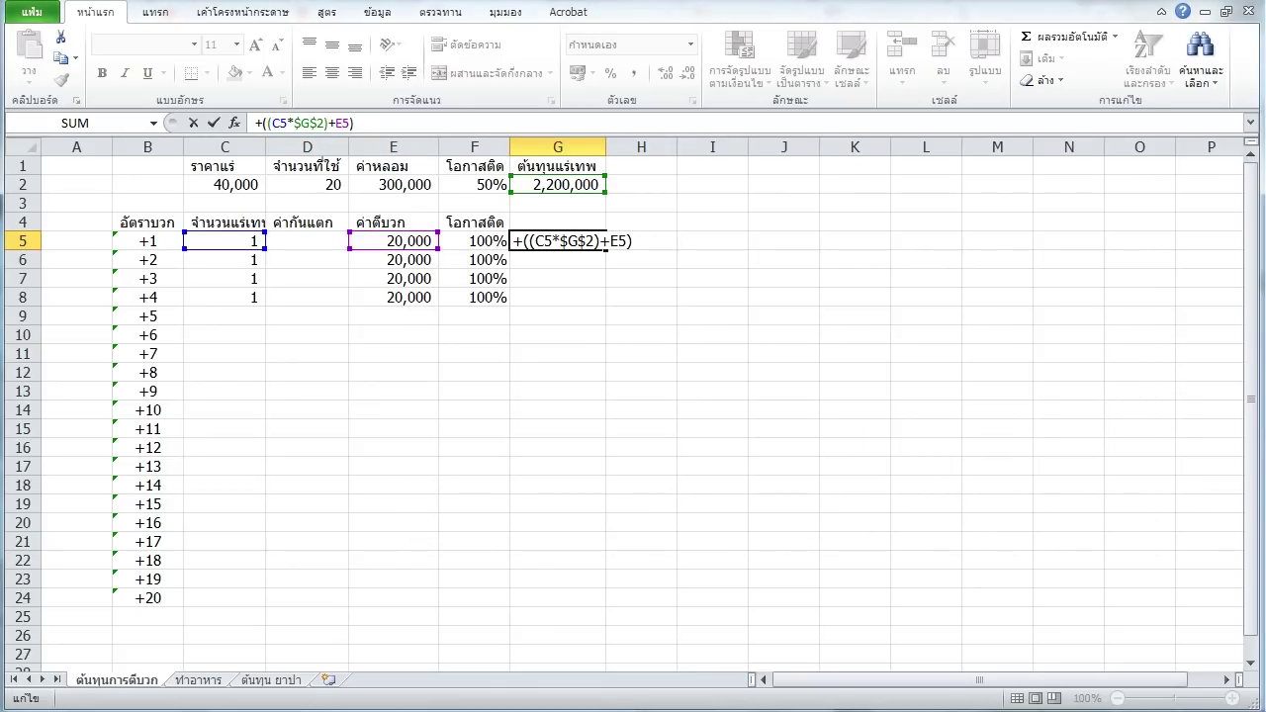
pyautogui.write('*')
pyautogui.click(475, 241)
pyautogui.press('Return')
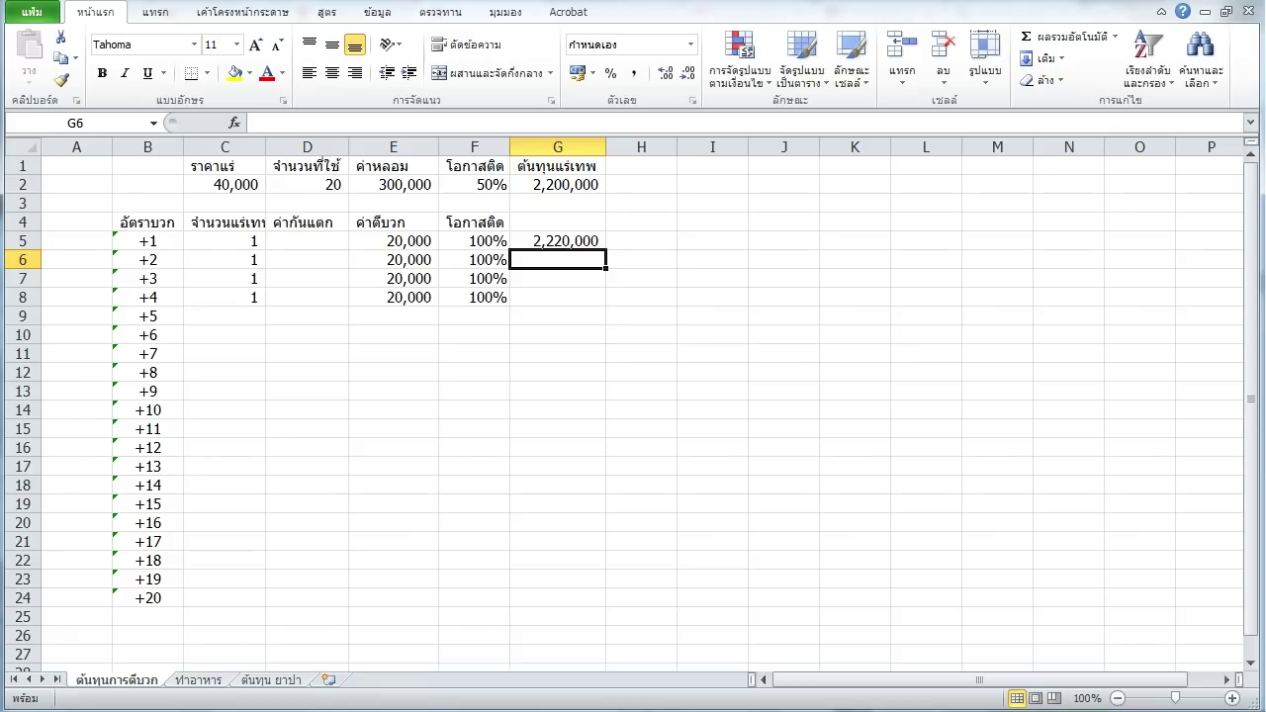
# Copy the cost formula in G5 to the +2 to +4 rows in G6:G8.
pyautogui.press('Up')
pyautogui.press('Up')
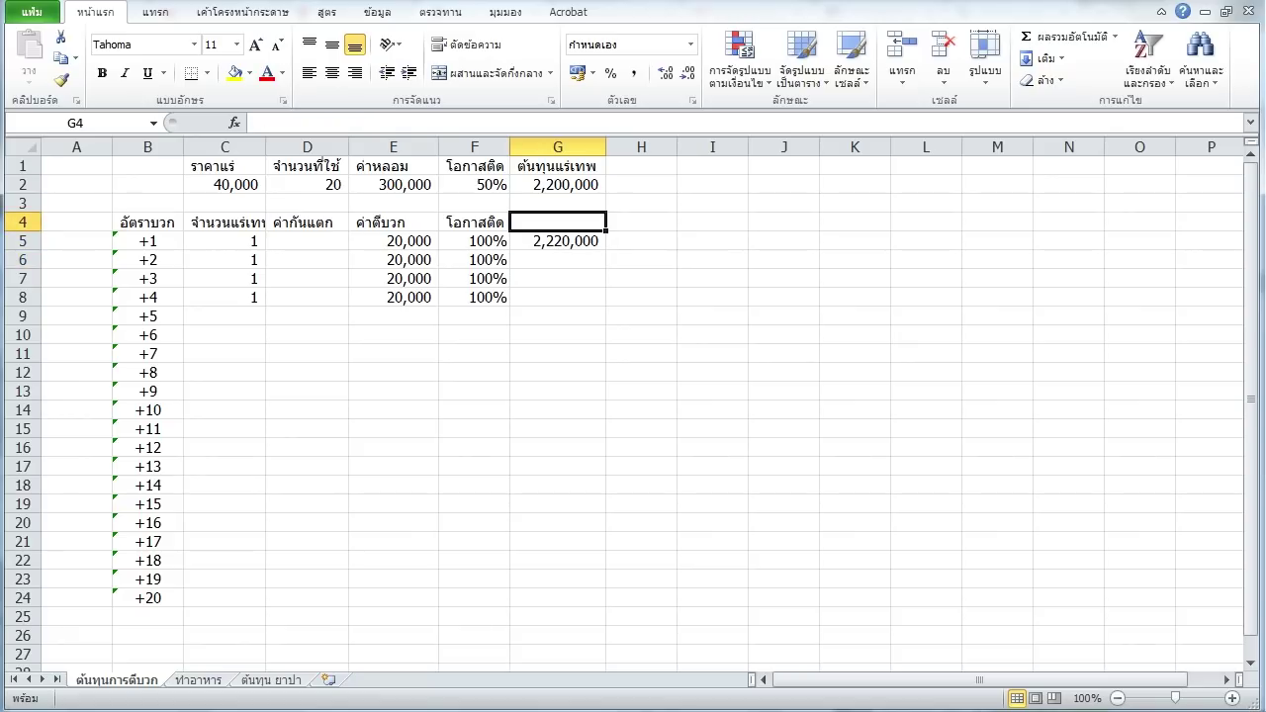
pyautogui.press('Down')
pyautogui.hotkey('ctrl', 'c')
pyautogui.press('Down')
pyautogui.hotkey('ctrl', 'v')
pyautogui.press('Down')
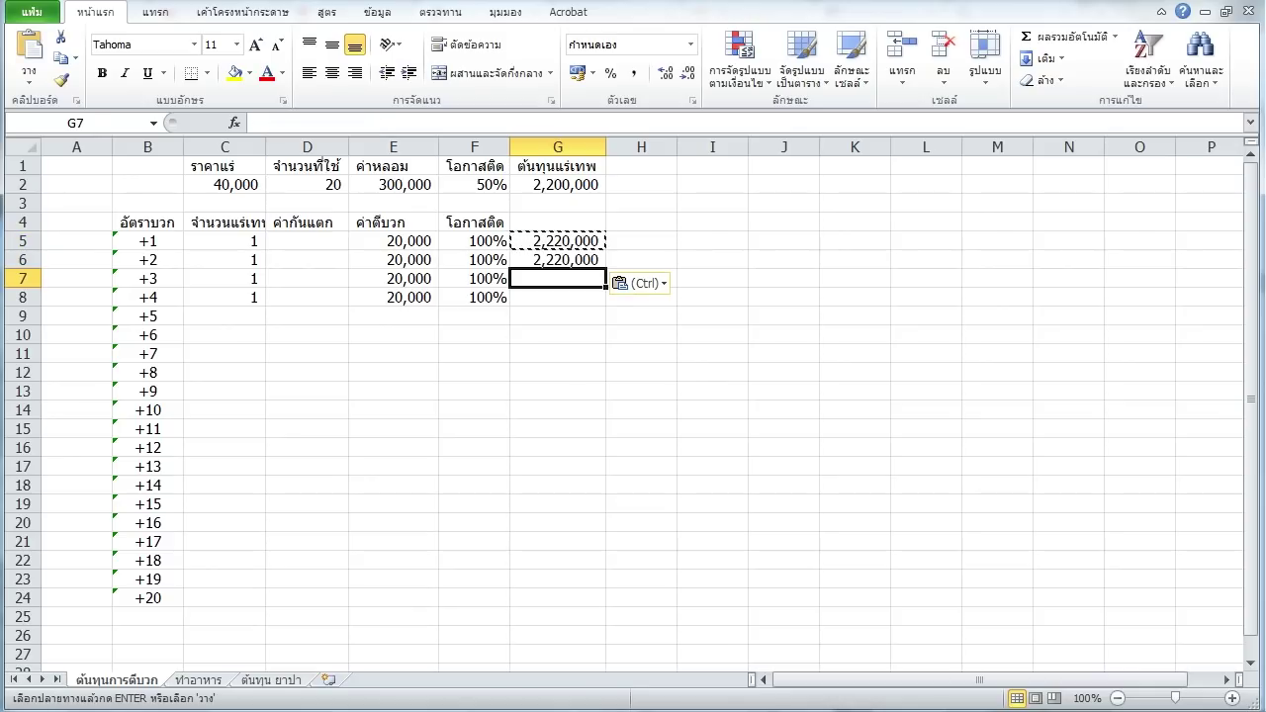
pyautogui.hotkey('ctrl', 'v')
pyautogui.press('Down')
pyautogui.hotkey('ctrl', 'v')
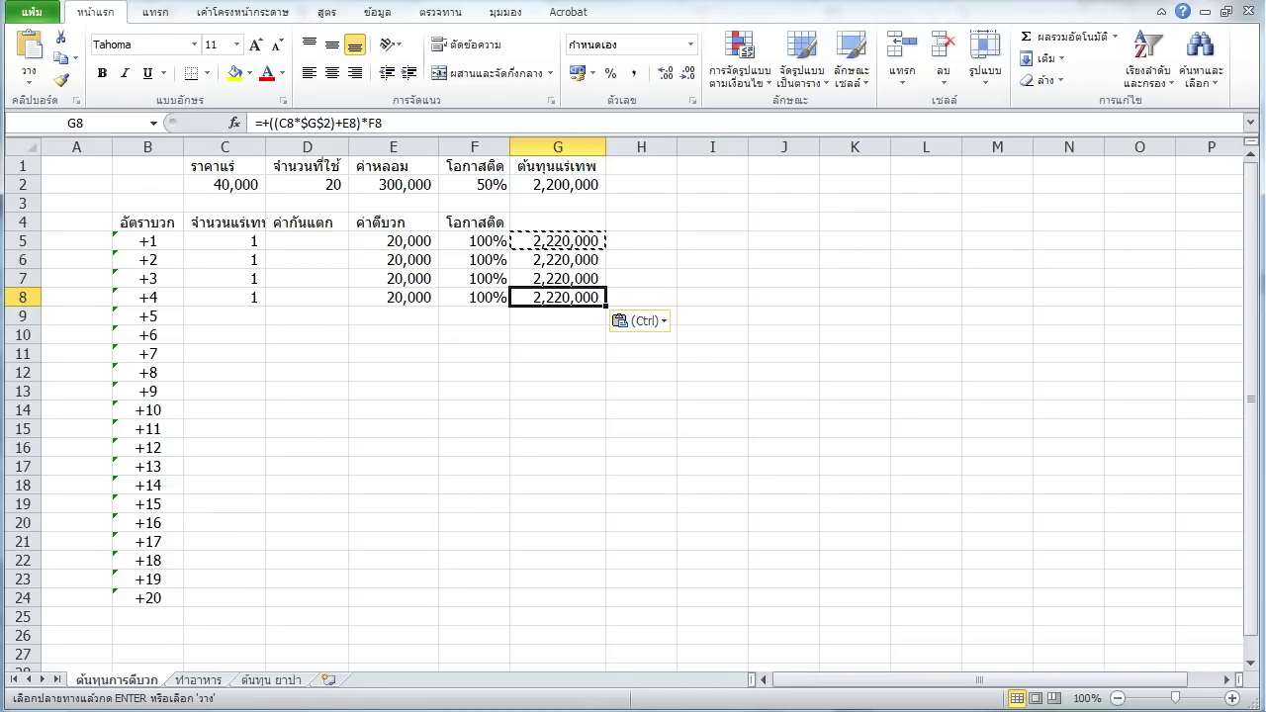
# Enter the heading "ตีจนกว่าจะติด(แต่ละขั้น)" in G4 and fit the width of column G to its contents.
pyautogui.click(557, 221)
pyautogui.write('ค')
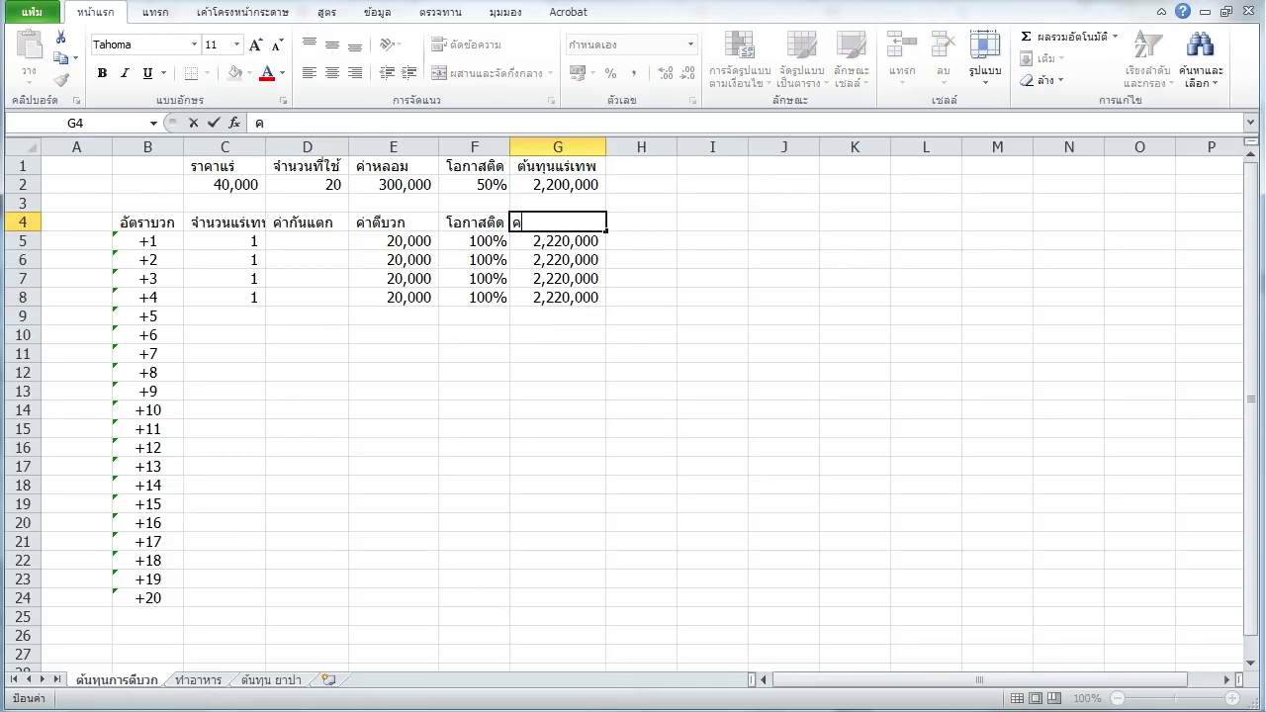
pyautogui.press('BackSpace')
pyautogui.write('ตีติด 100%')
pyautogui.press('BackSpace')
pyautogui.press('BackSpace')
pyautogui.press('BackSpace')
pyautogui.press('BackSpace')
pyautogui.press('BackSpace')
pyautogui.press('BackSpace')
pyautogui.press('BackSpace')
pyautogui.press('BackSpace')
pyautogui.write('จนกว่าจะติด')
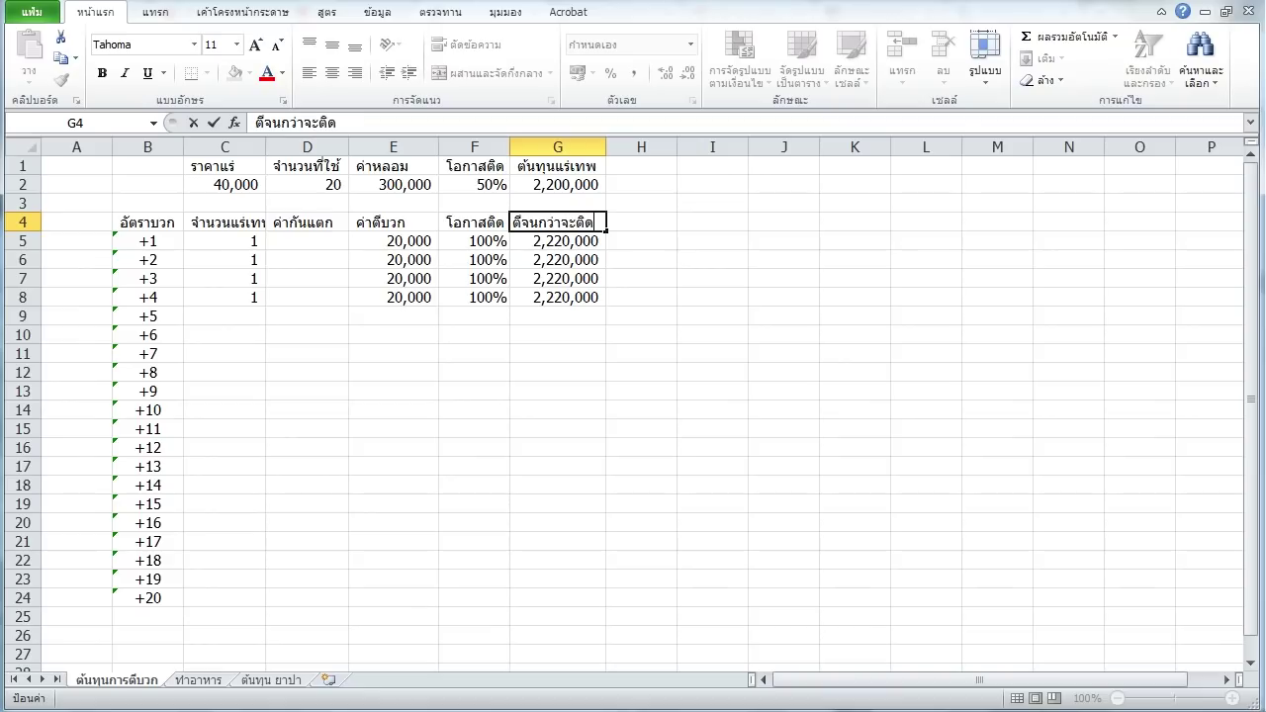
pyautogui.press('BackSpace')
pyautogui.write('ด(แต่ละขั้น')
pyautogui.press('Return')
pyautogui.press('Up')
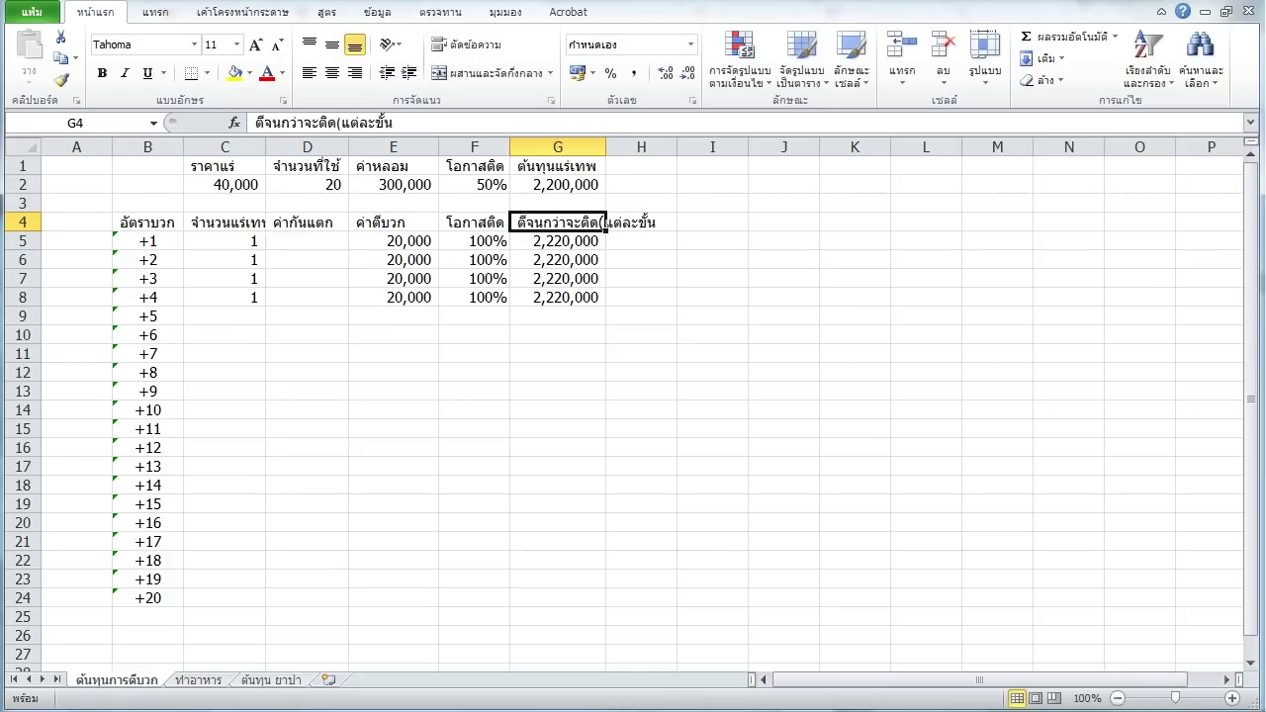
pyautogui.press('F2')
pyautogui.write(')')
pyautogui.press('Return')
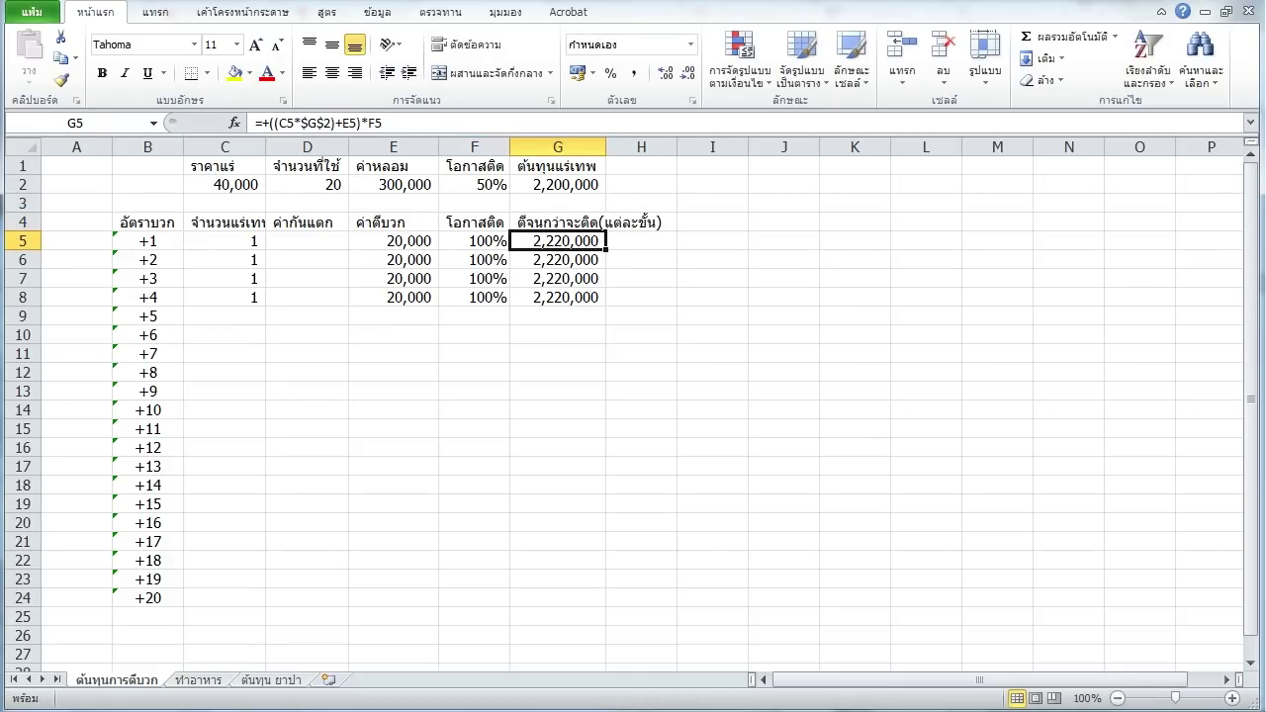
pyautogui.doubleClick(605, 146)
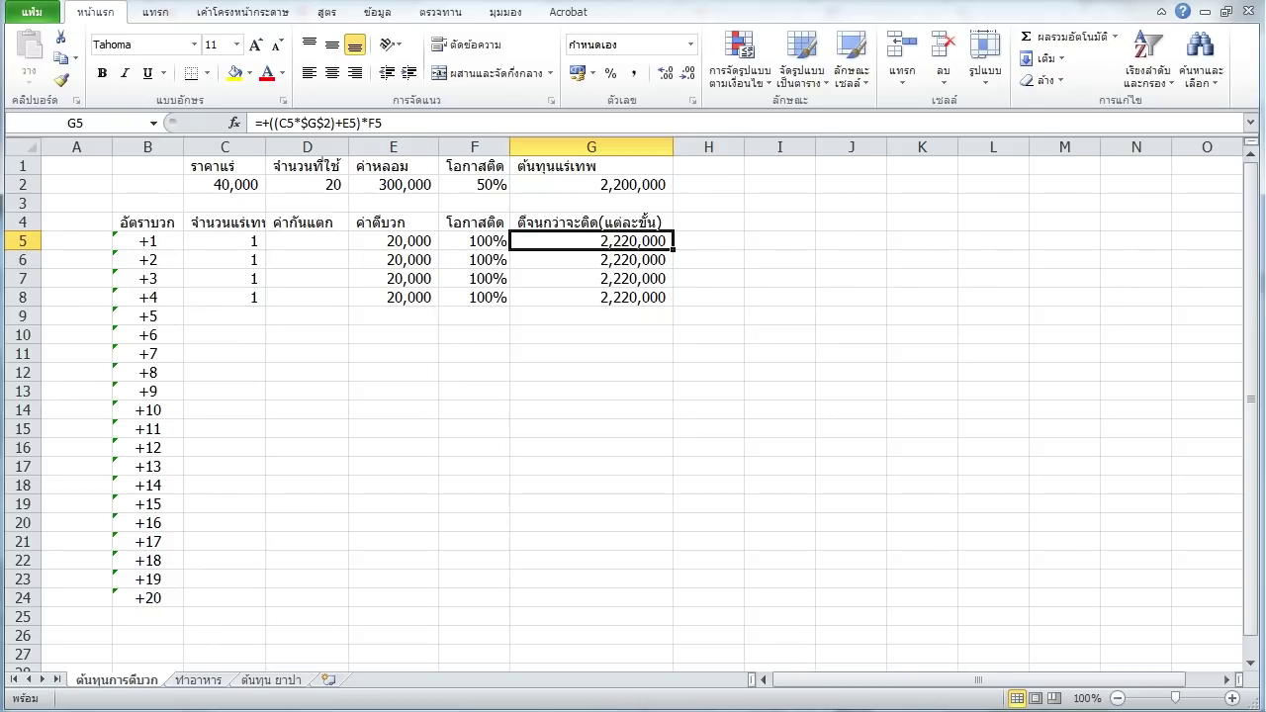
# Review the formulas in G2 and G5, and add the heading "ต้นทุนสะสม" in H4.
pyautogui.click(590, 184)
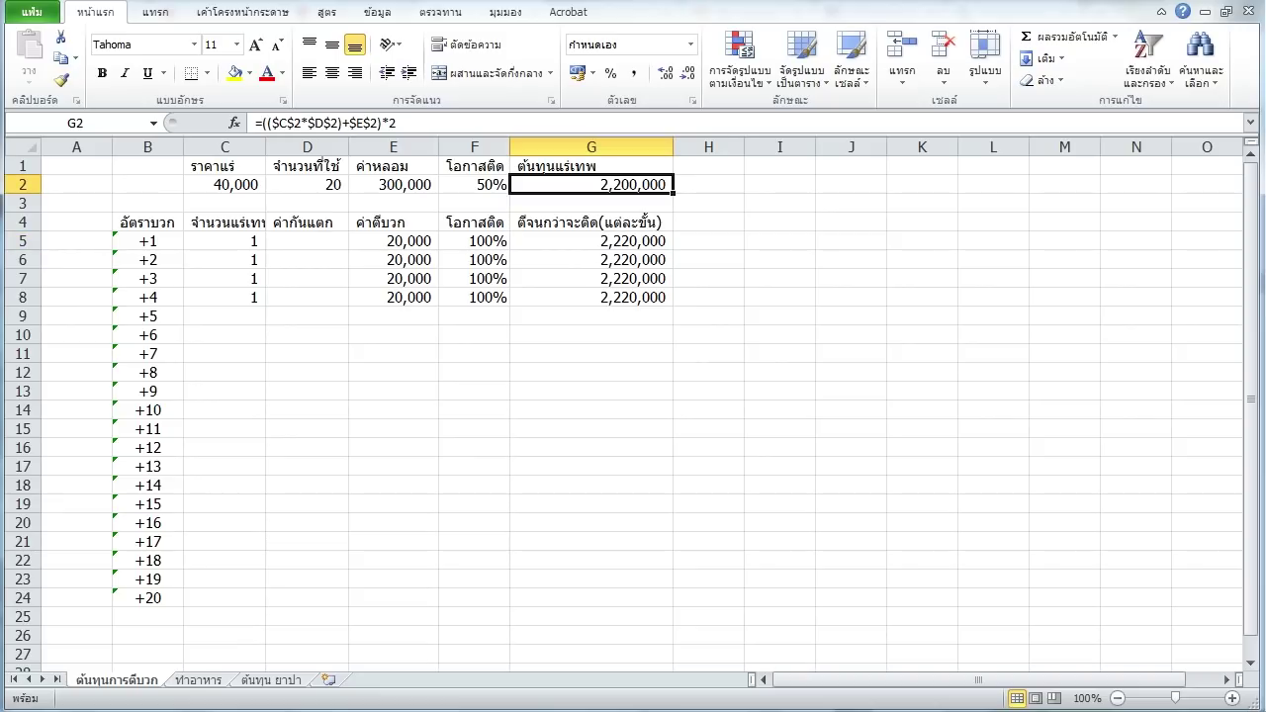
pyautogui.click(590, 240)
pyautogui.click(392, 240)
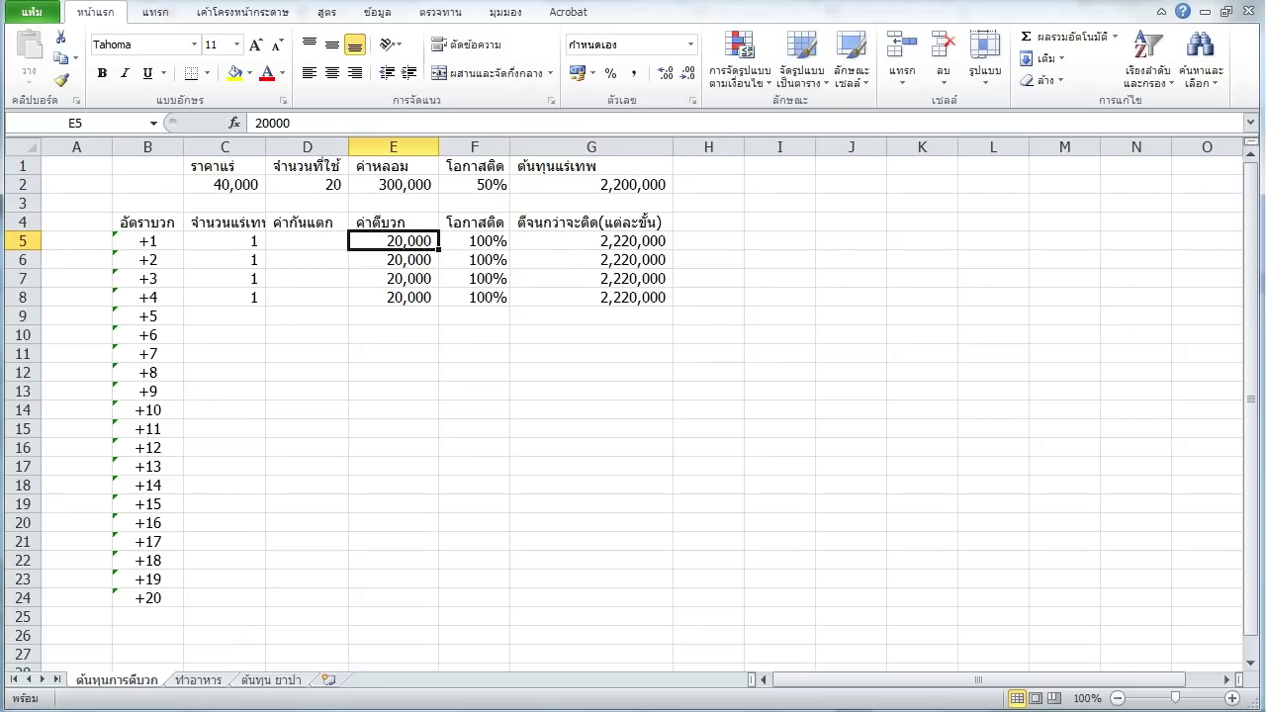
pyautogui.click(590, 240)
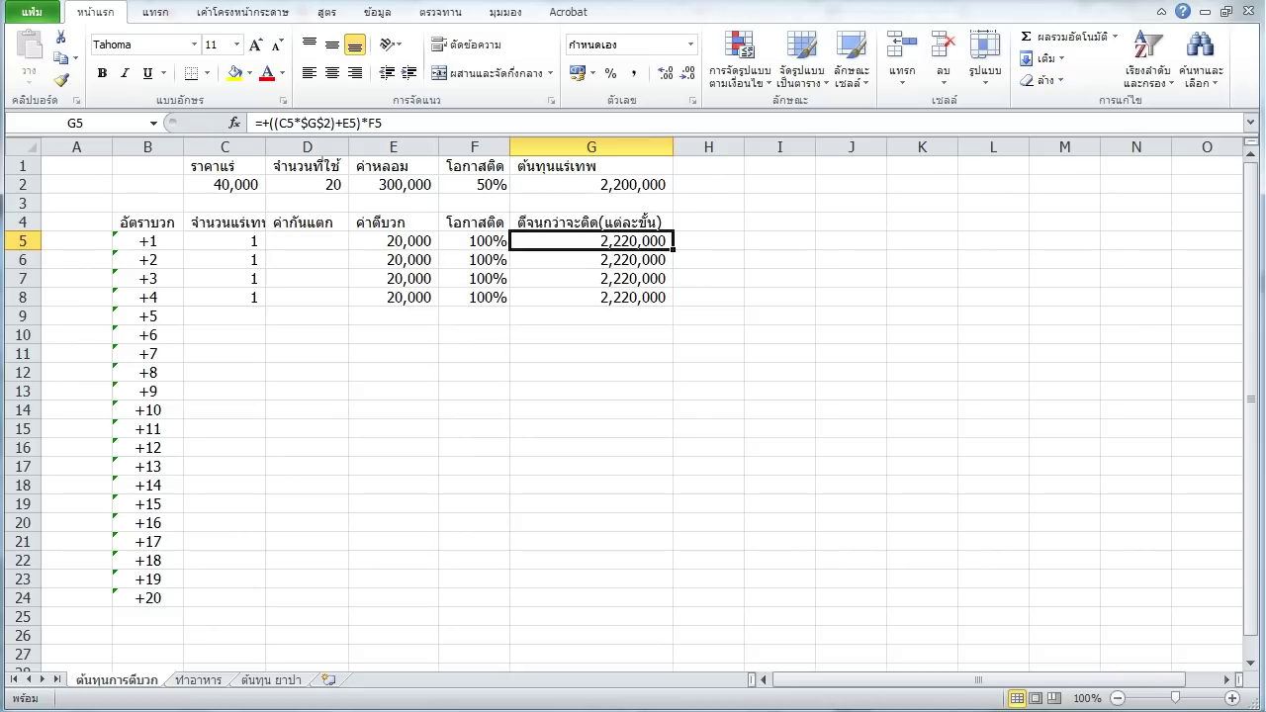
pyautogui.click(709, 222)
pyautogui.write('ส')
pyautogui.press('BackSpace')
pyautogui.write('ต้นทุนสะสม')
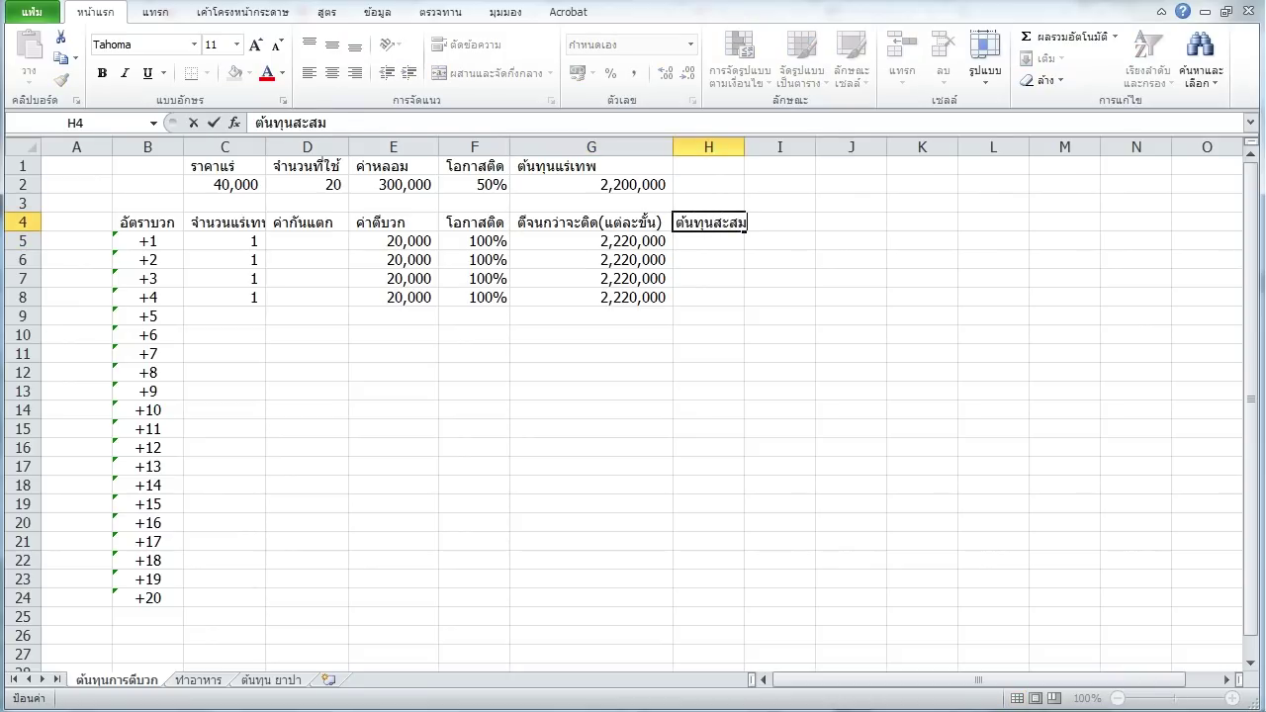
pyautogui.press('Return')
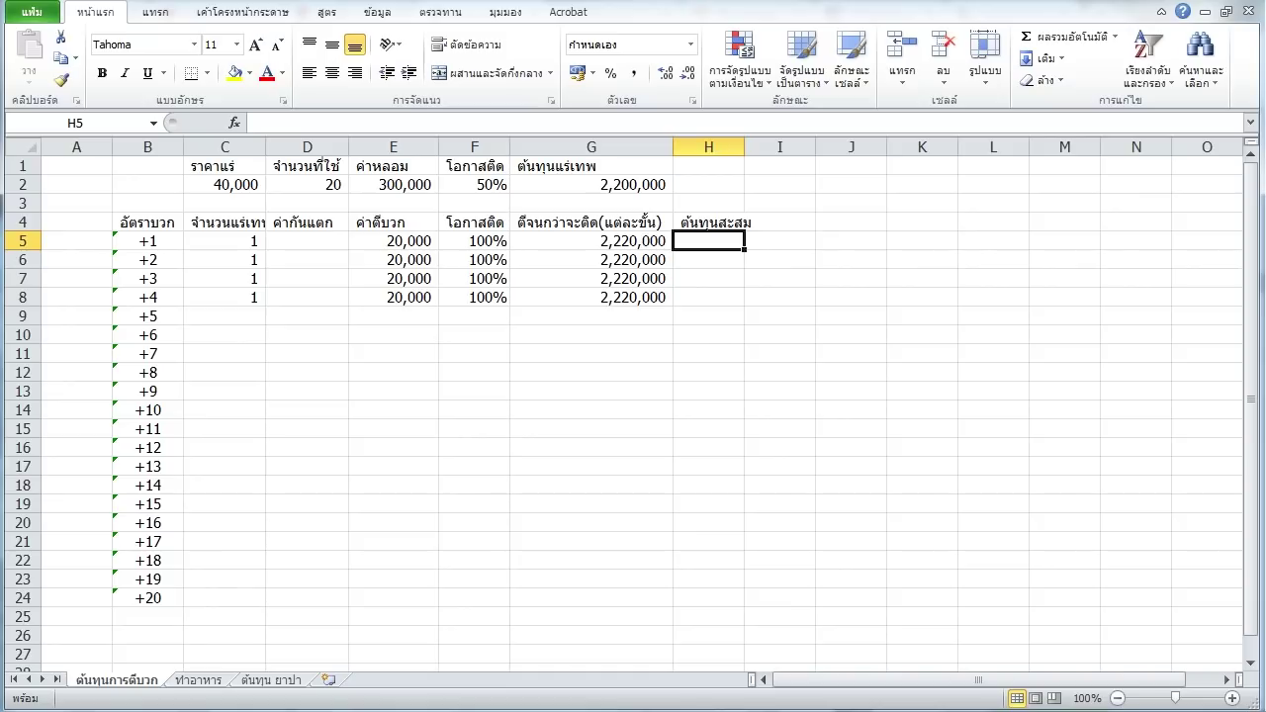
# Enter the cumulative cost formulas +G5 in H5 and +H5+G6 in H6.
pyautogui.write('+')
pyautogui.press('Left')
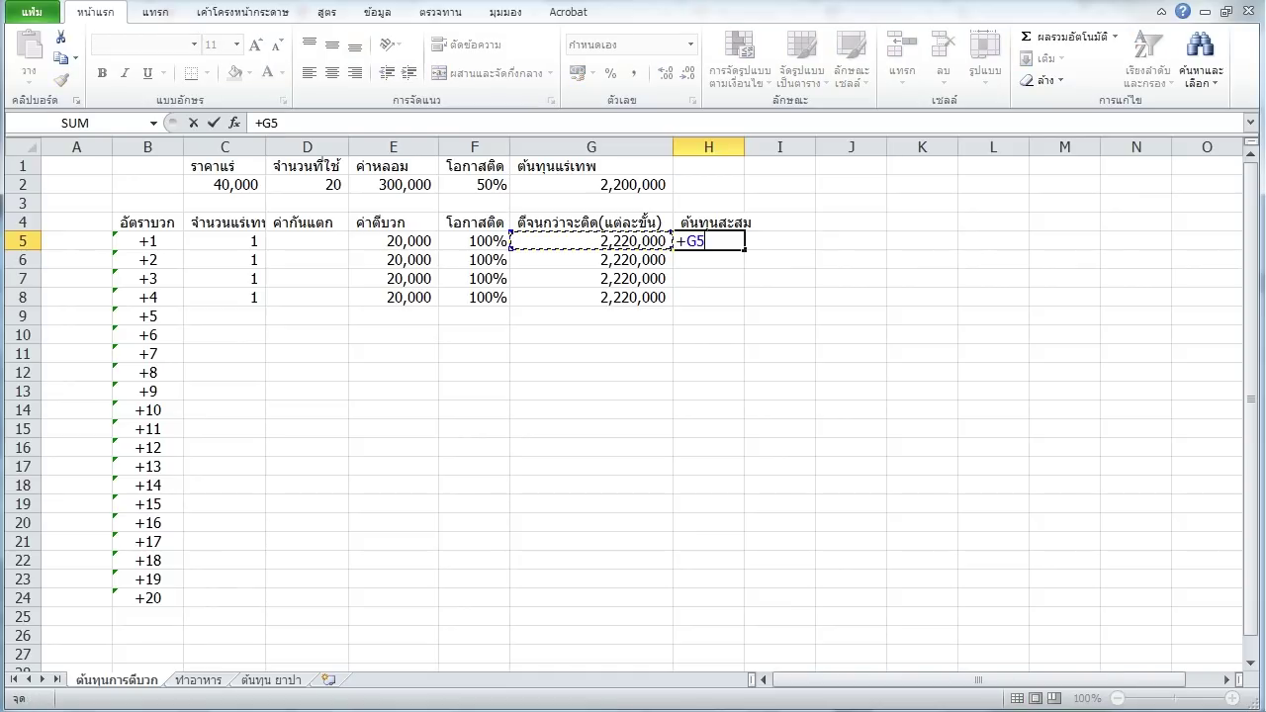
pyautogui.press('Return')
pyautogui.write('+')
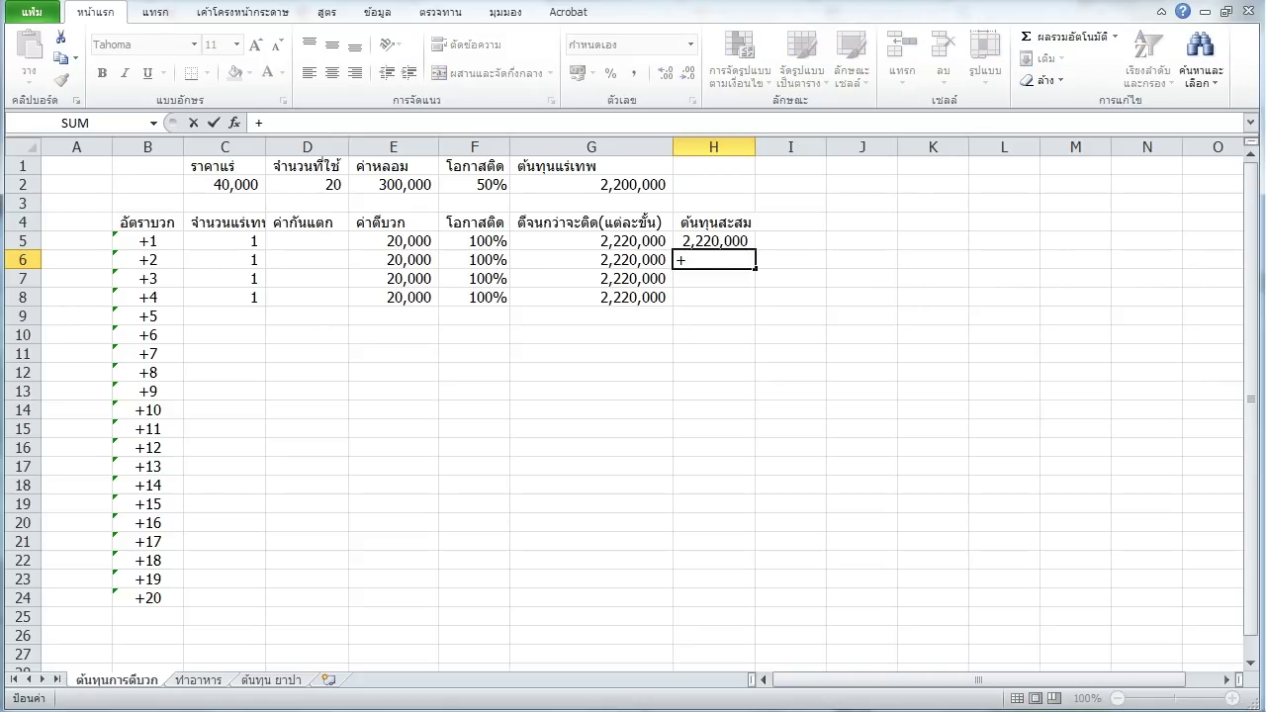
pyautogui.press('Up')
pyautogui.write('+')
pyautogui.press('Left')
pyautogui.press('Return')
# Copy the cumulative cost formula in H6 to H7 and H8.
pyautogui.press('Up')
pyautogui.hotkey('ctrl', 'c')
pyautogui.press('Down')
pyautogui.hotkey('ctrl', 'v')
pyautogui.press('Down')
pyautogui.hotkey('ctrl', 'v')
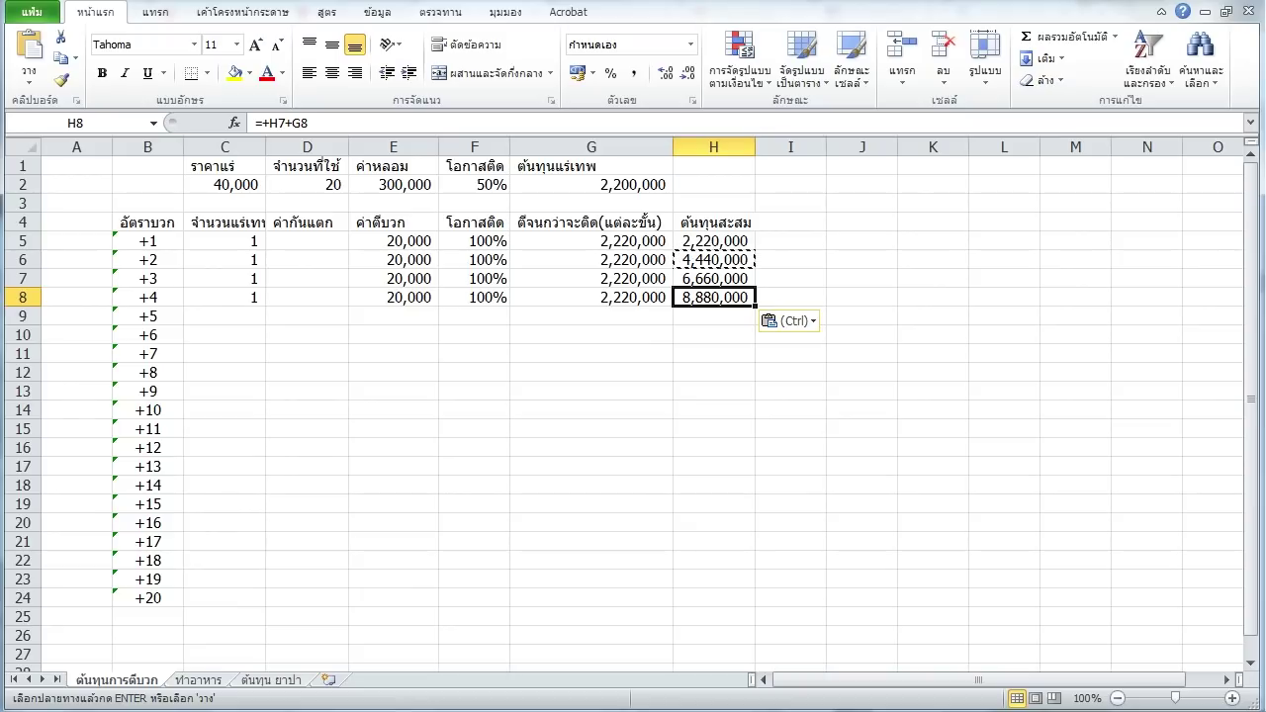
# Switch to Chrome and examine the Whitesmith Blessing price and required quantities for refining in the forum guide.
pyautogui.hotkey('alt', 'Tab')
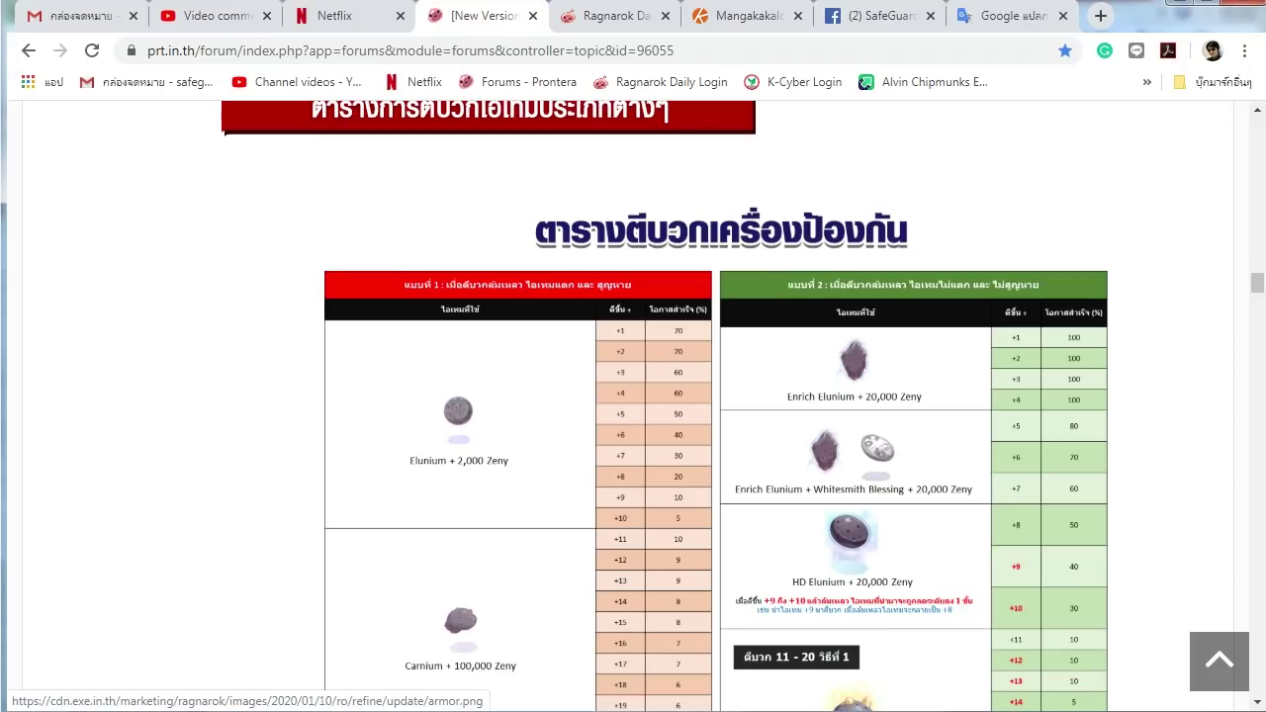
pyautogui.scroll(15, 633, 406)
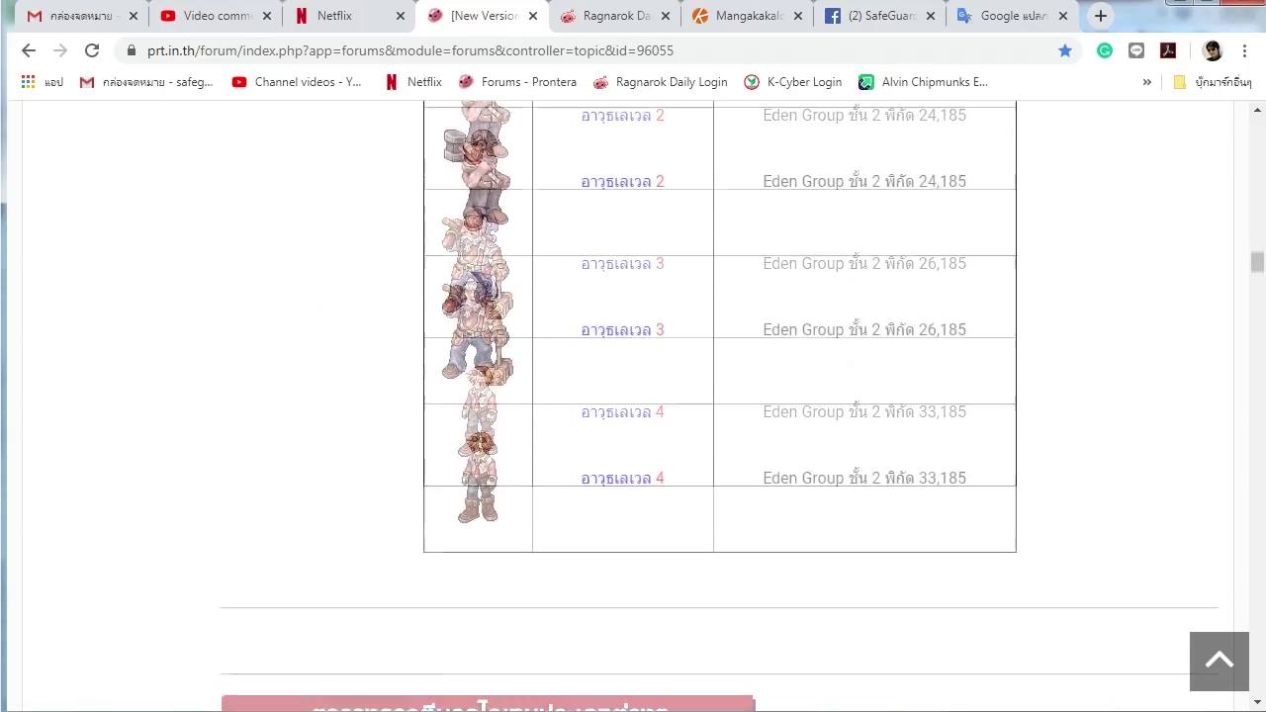
pyautogui.scroll(10, 633, 406)
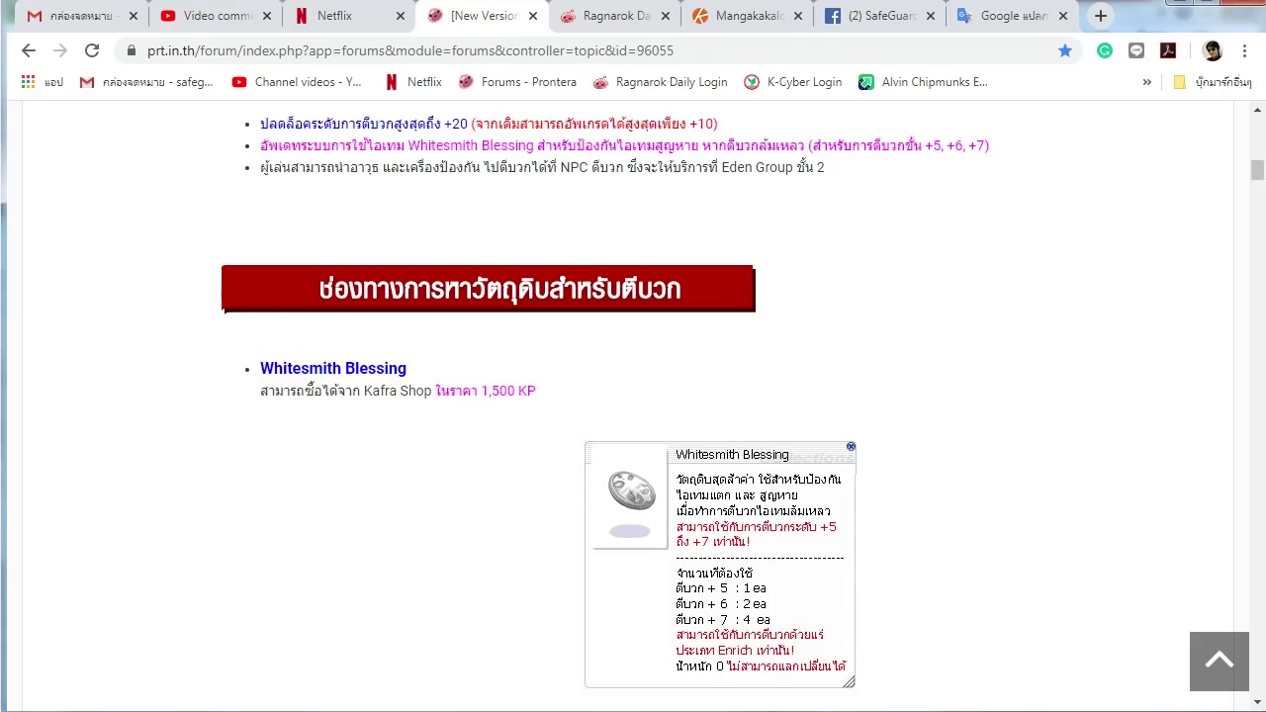
pyautogui.scroll(-3, 633, 396)
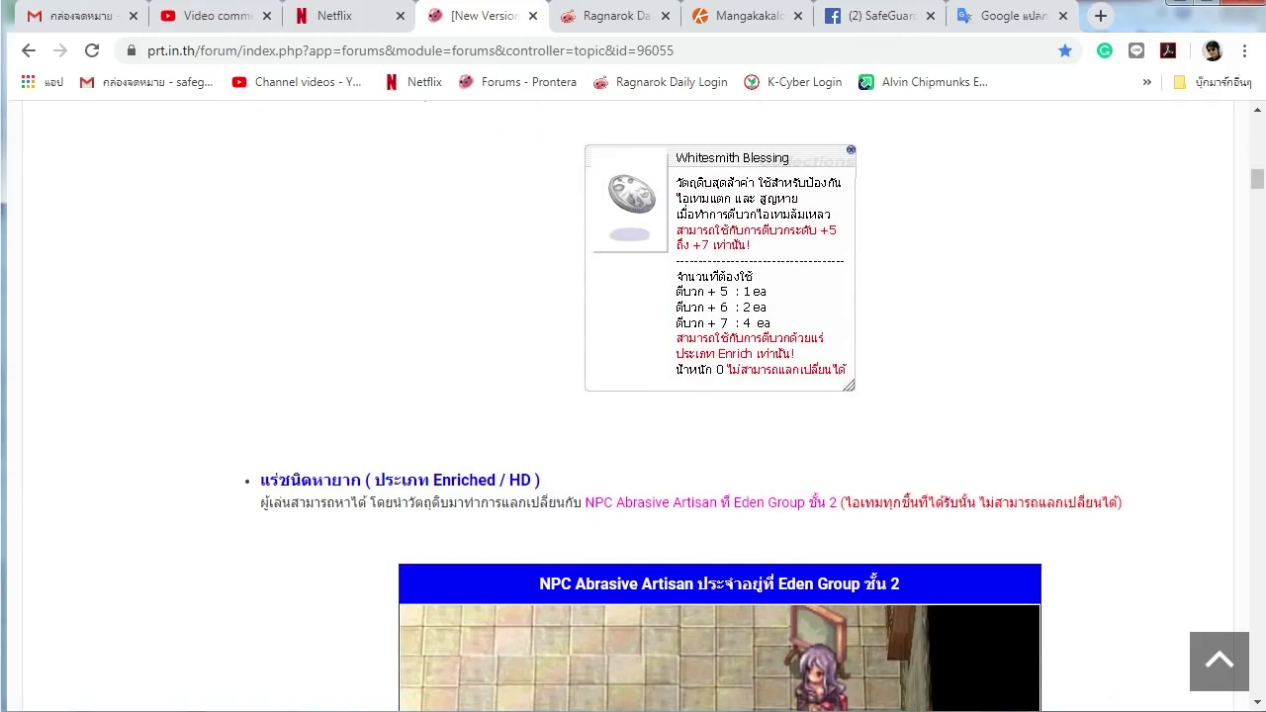
pyautogui.scroll(-15, 890, 633)
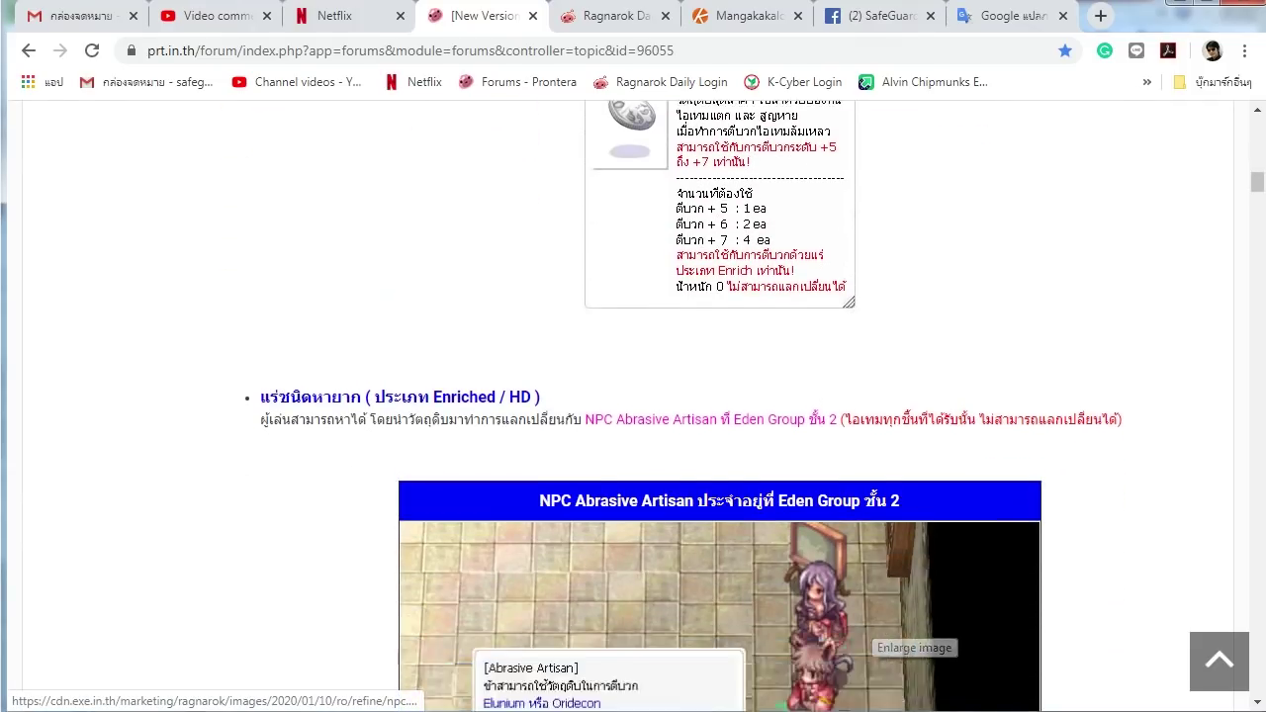
pyautogui.scroll(-6, 719, 396)
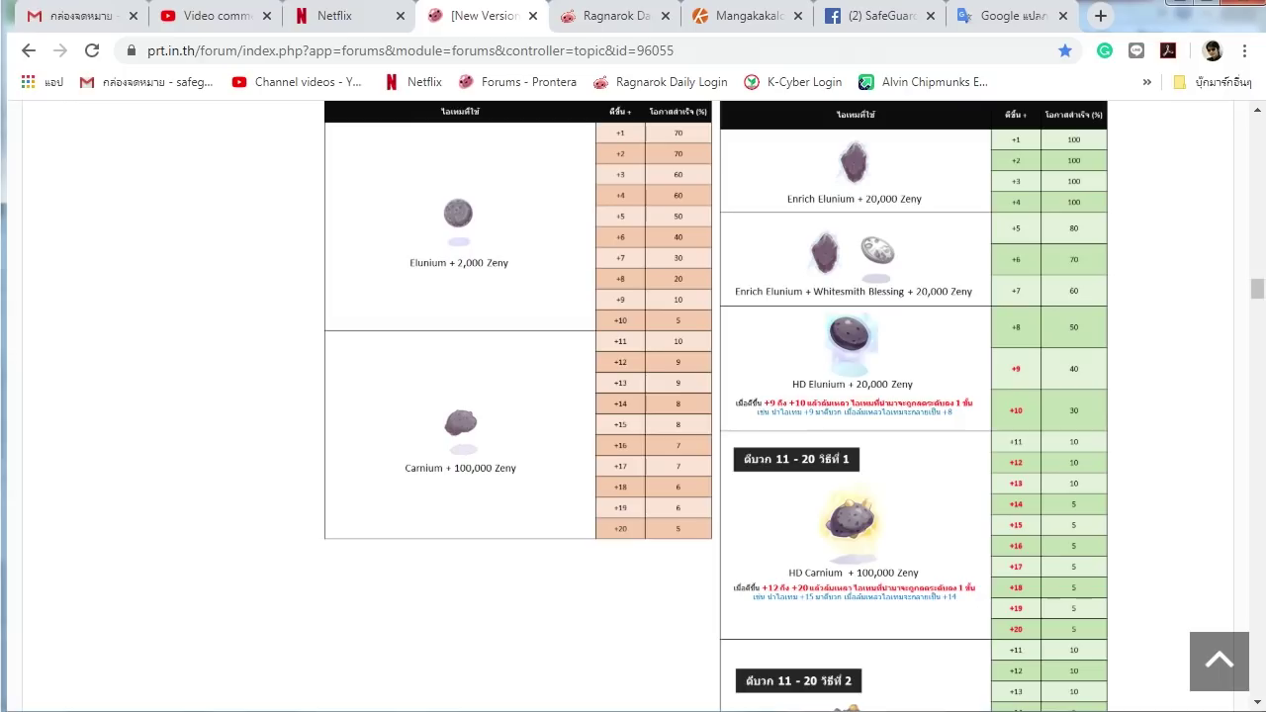
pyautogui.scroll(10, 720, 396)
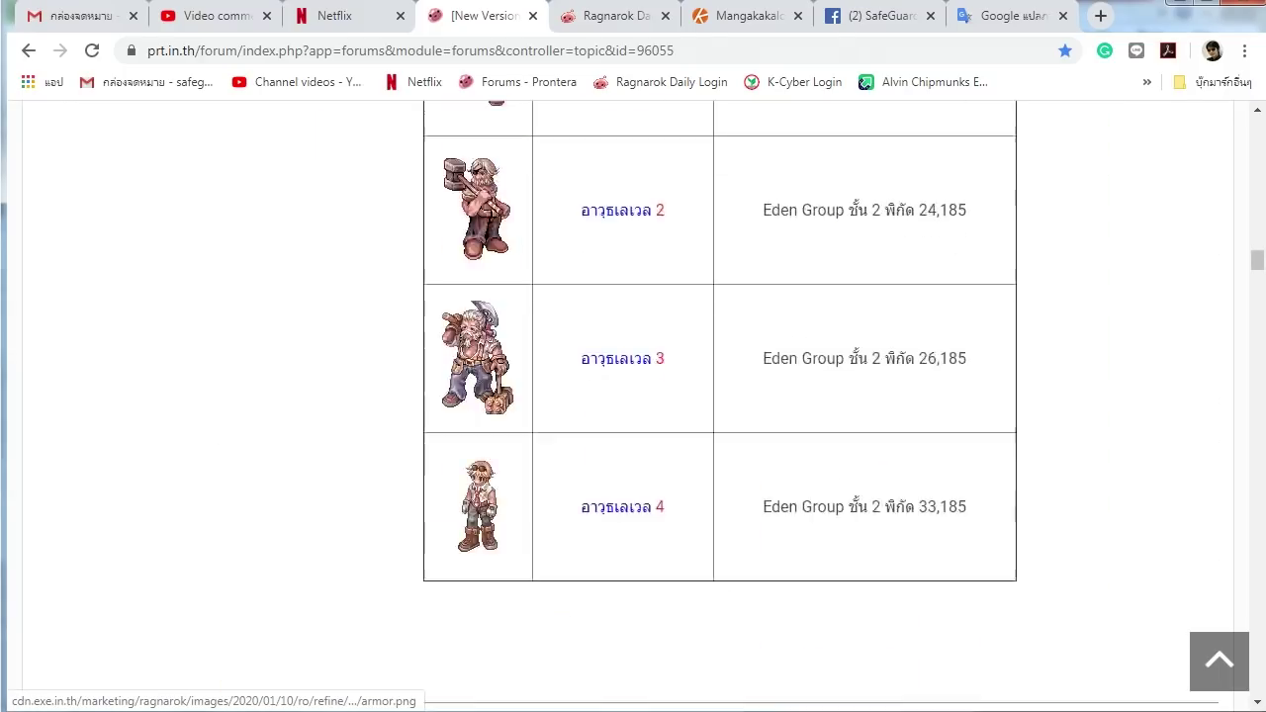
pyautogui.scroll(6, 719, 395)
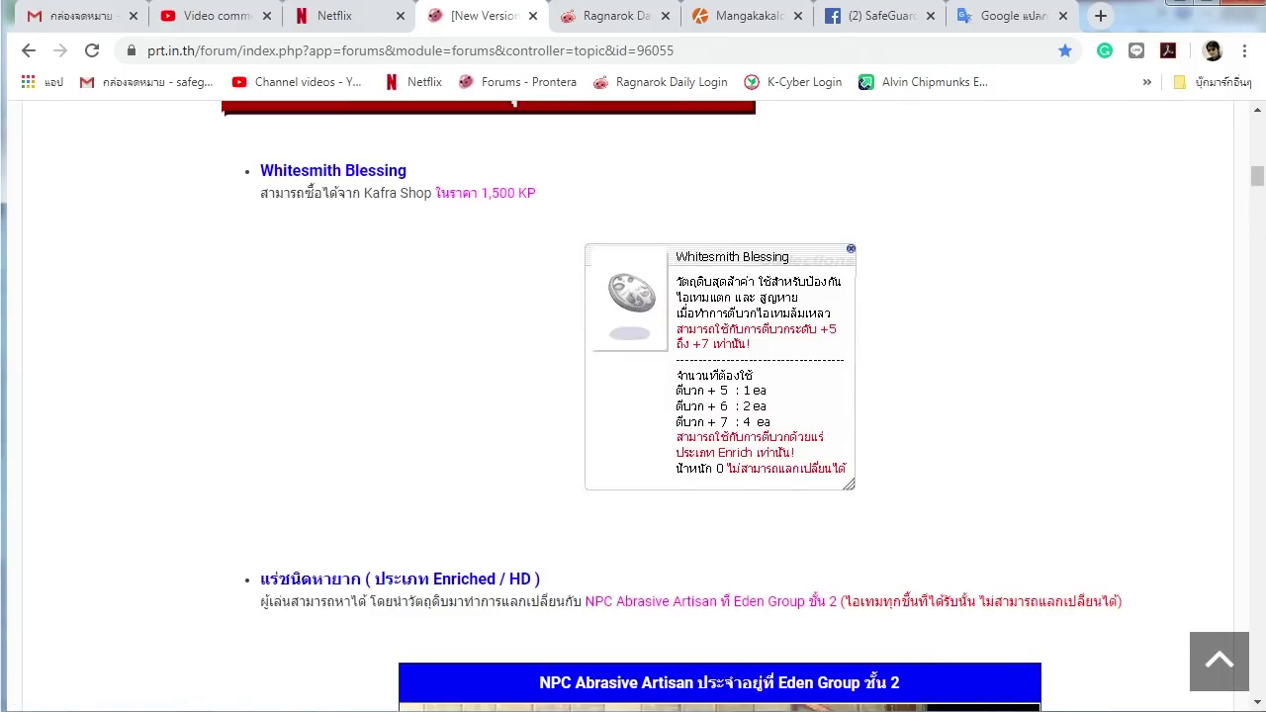
pyautogui.moveTo(536, 193); pyautogui.dragTo(481, 192)
pyautogui.click(481, 193)
pyautogui.hotkey('alt', 'Tab')
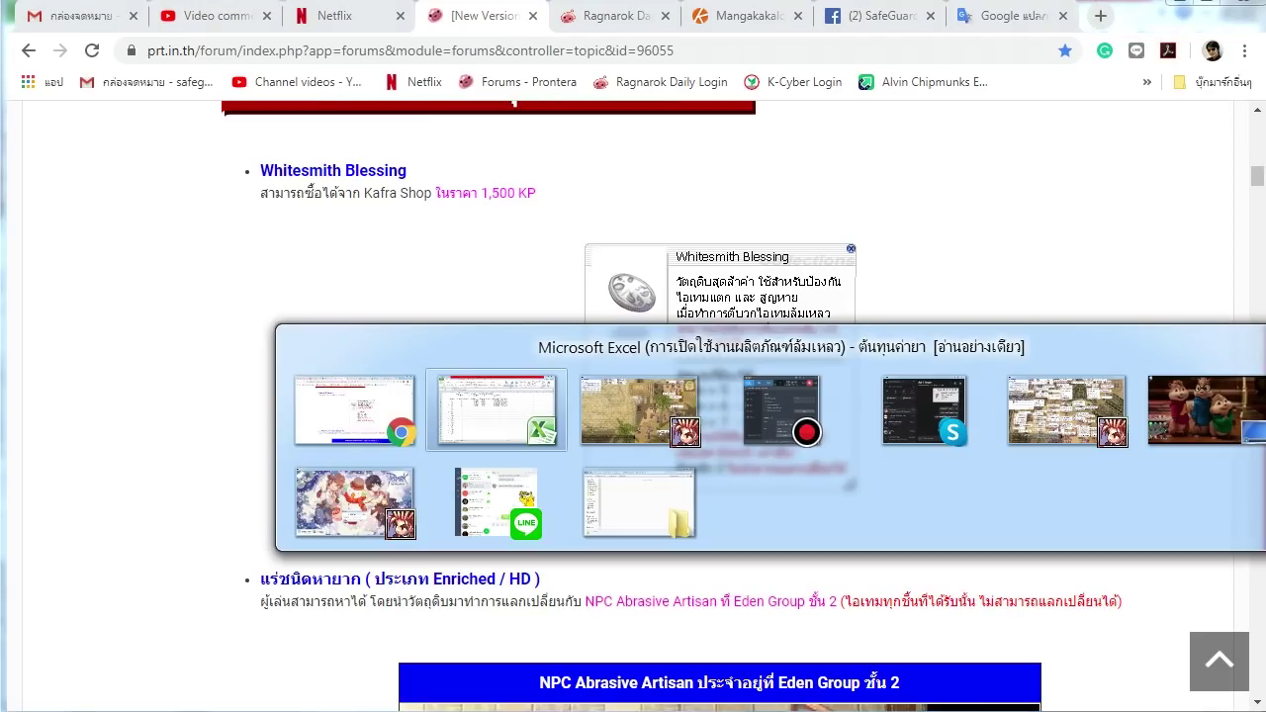
pyautogui.hotkey('alt', 'Tab')
pyautogui.hotkey('alt', 'Tab')
pyautogui.hotkey('alt', 'Tab')
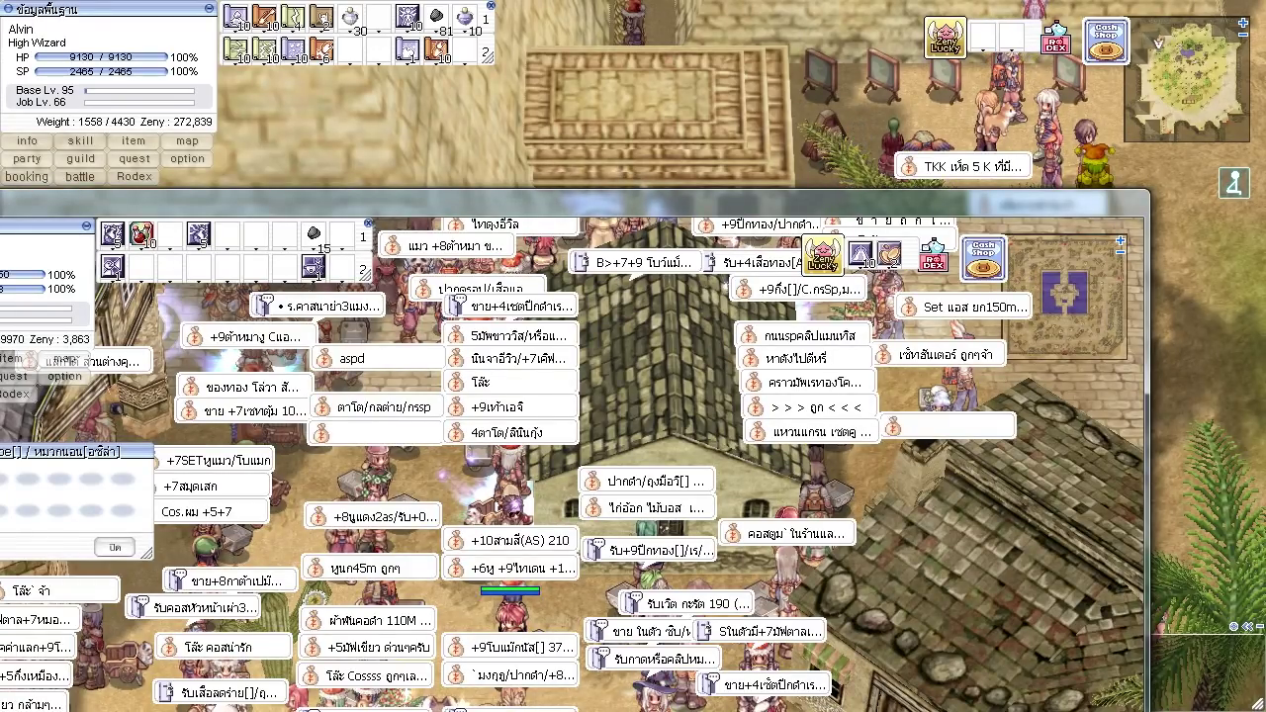
pyautogui.hotkey('alt', 'Tab')
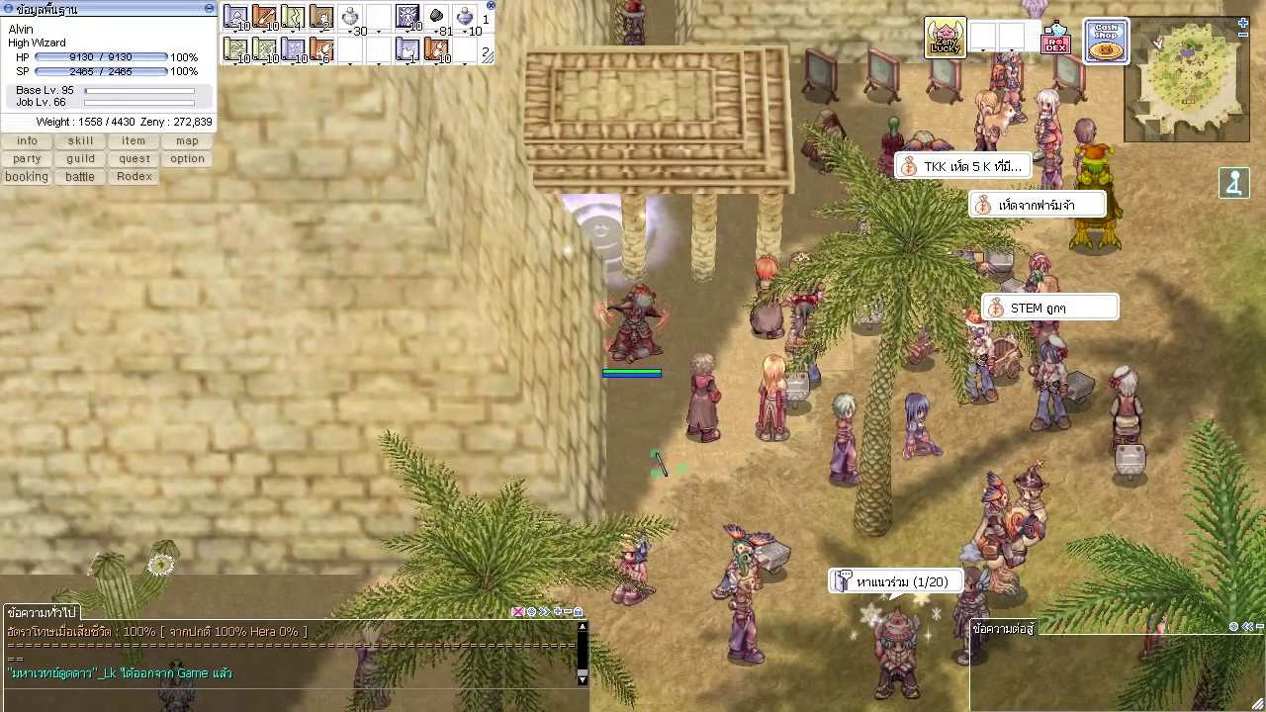
pyautogui.hotkey('alt', 'Tab')
pyautogui.hotkey('alt', 'Tab')
pyautogui.hotkey('alt', 'Tab')
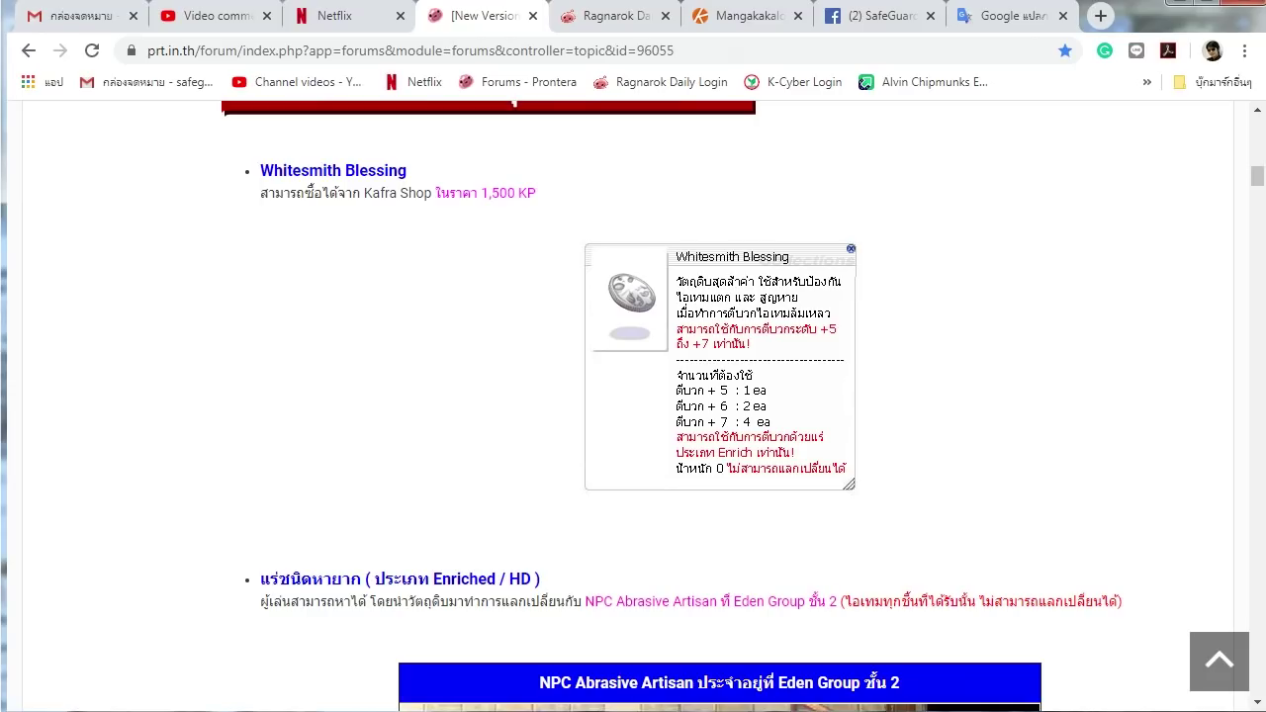
# Switch back to the Excel sheet and enter the heading "ค่าเหรียญกันแตก" in I1.
pyautogui.hotkey('alt', 'Tab')
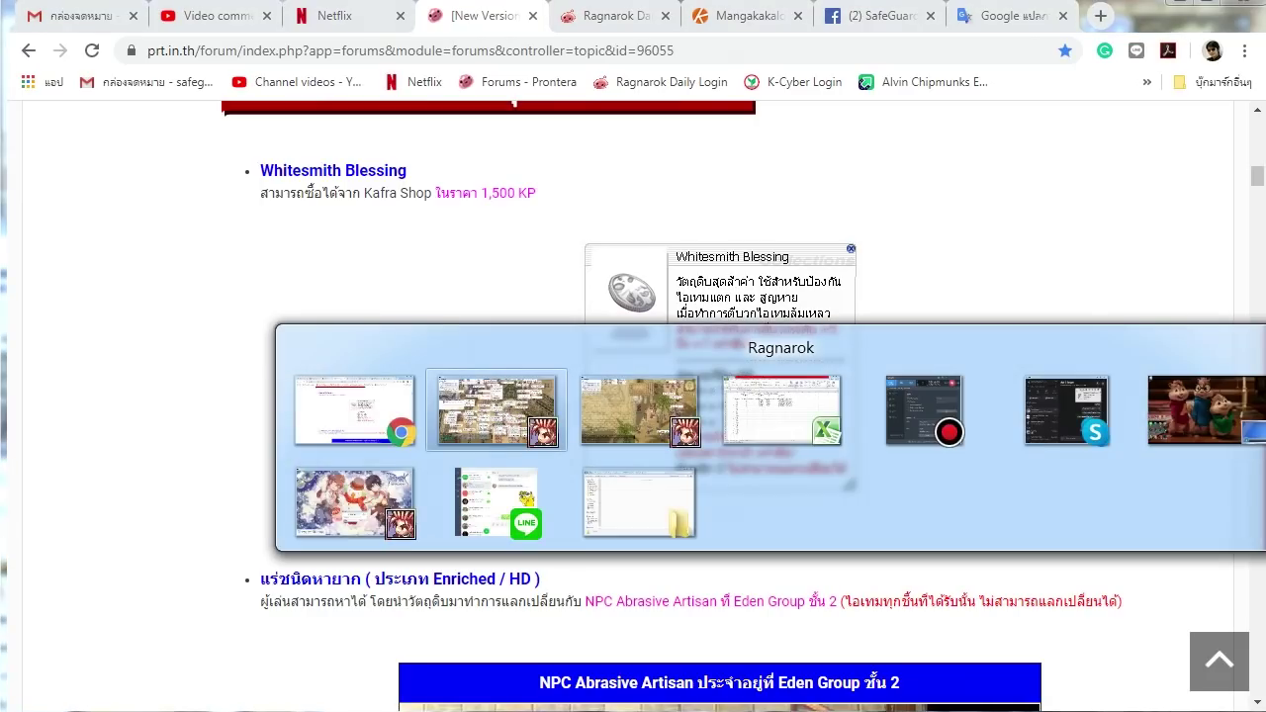
pyautogui.hotkey('alt', 'Tab')
pyautogui.hotkey('alt', 'Tab')
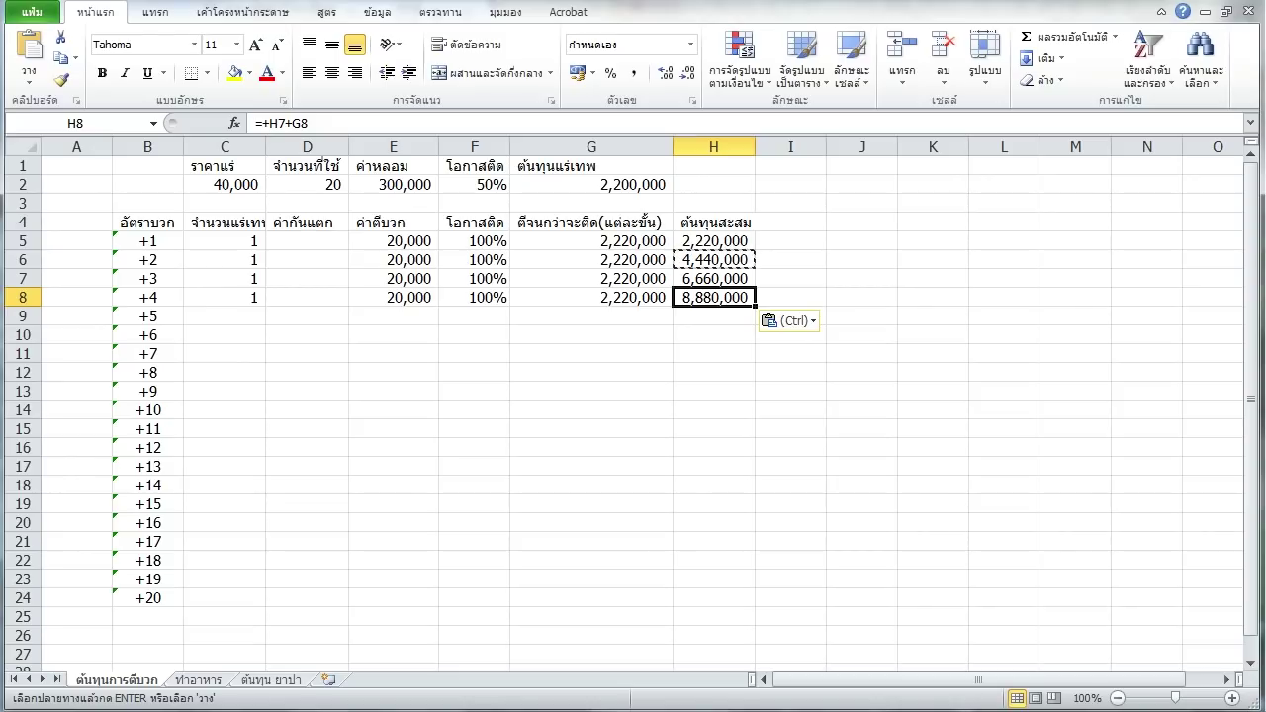
pyautogui.click(790, 165)
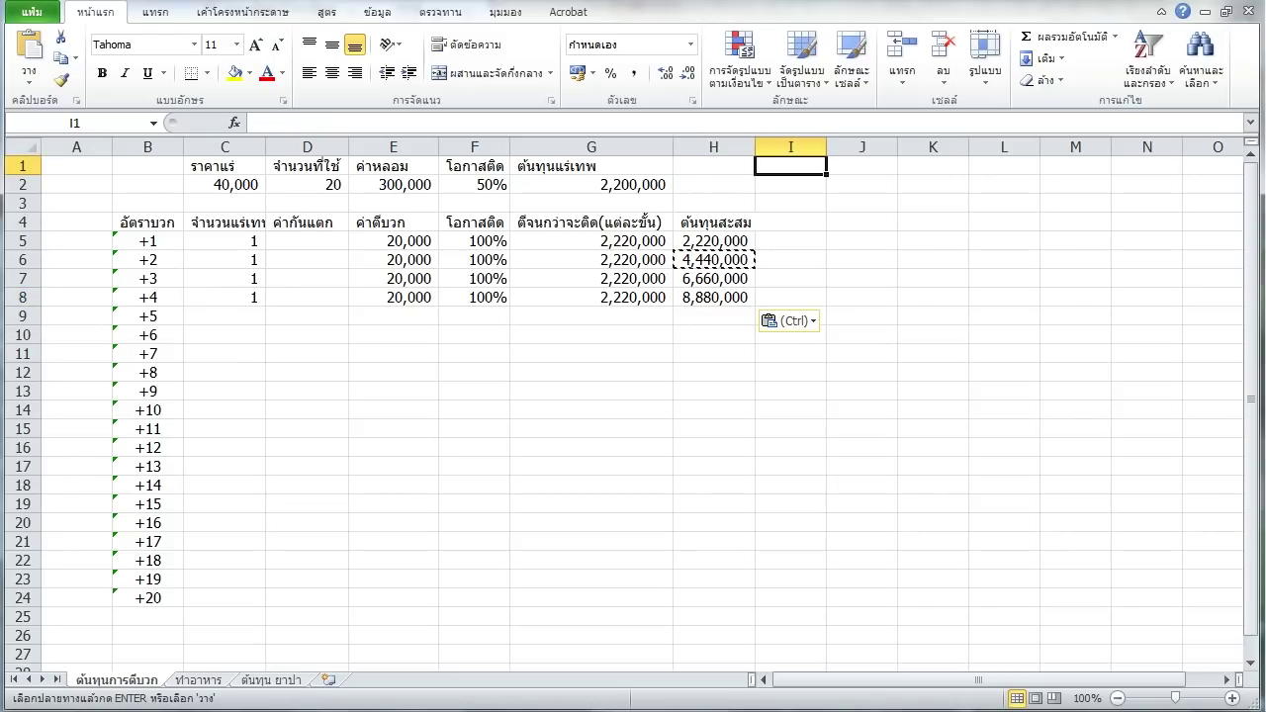
pyautogui.write('ค่าเหรียญกันแตก')
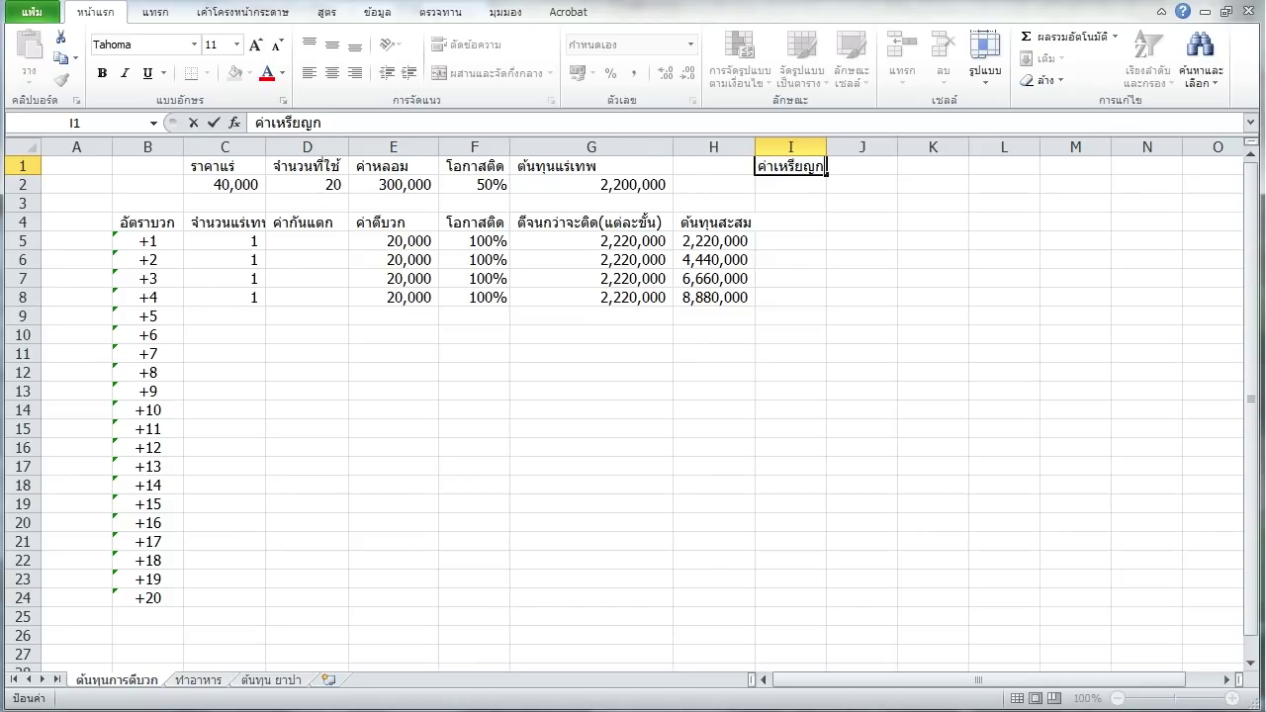
pyautogui.press('Return')
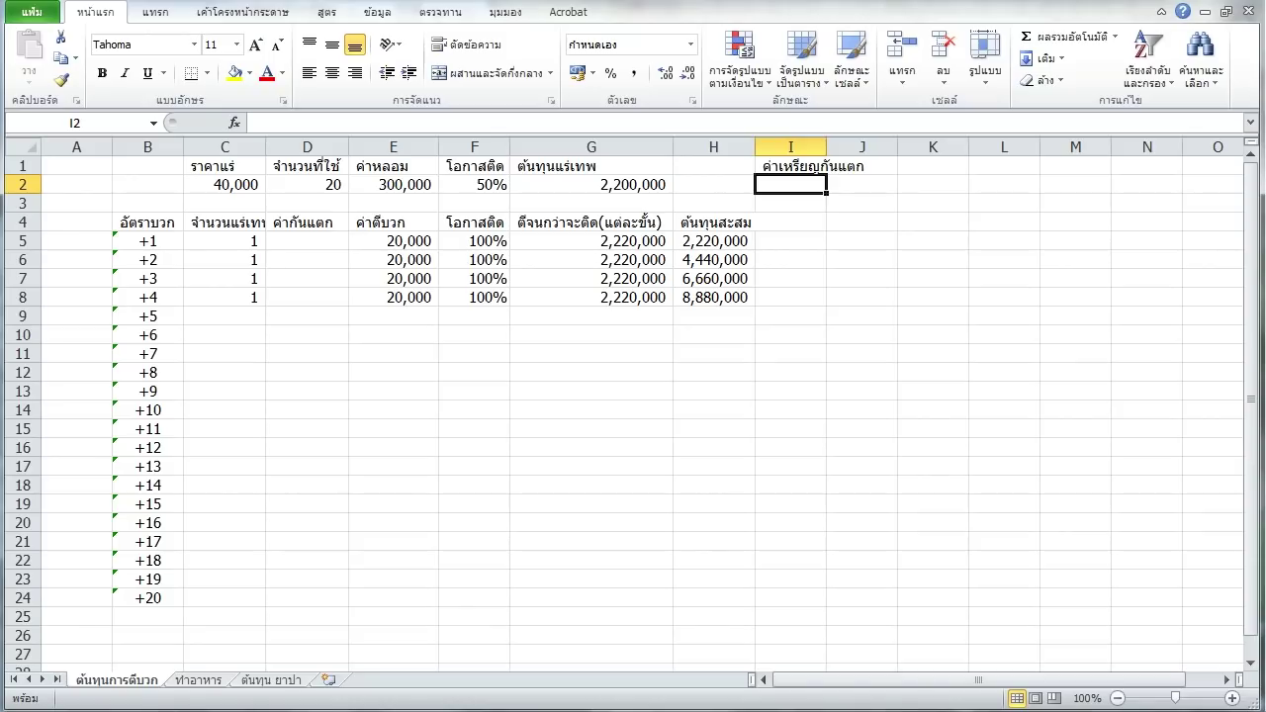
# Enter the protection coin cost formula +2700000*3 in I2.
pyautogui.write('+')
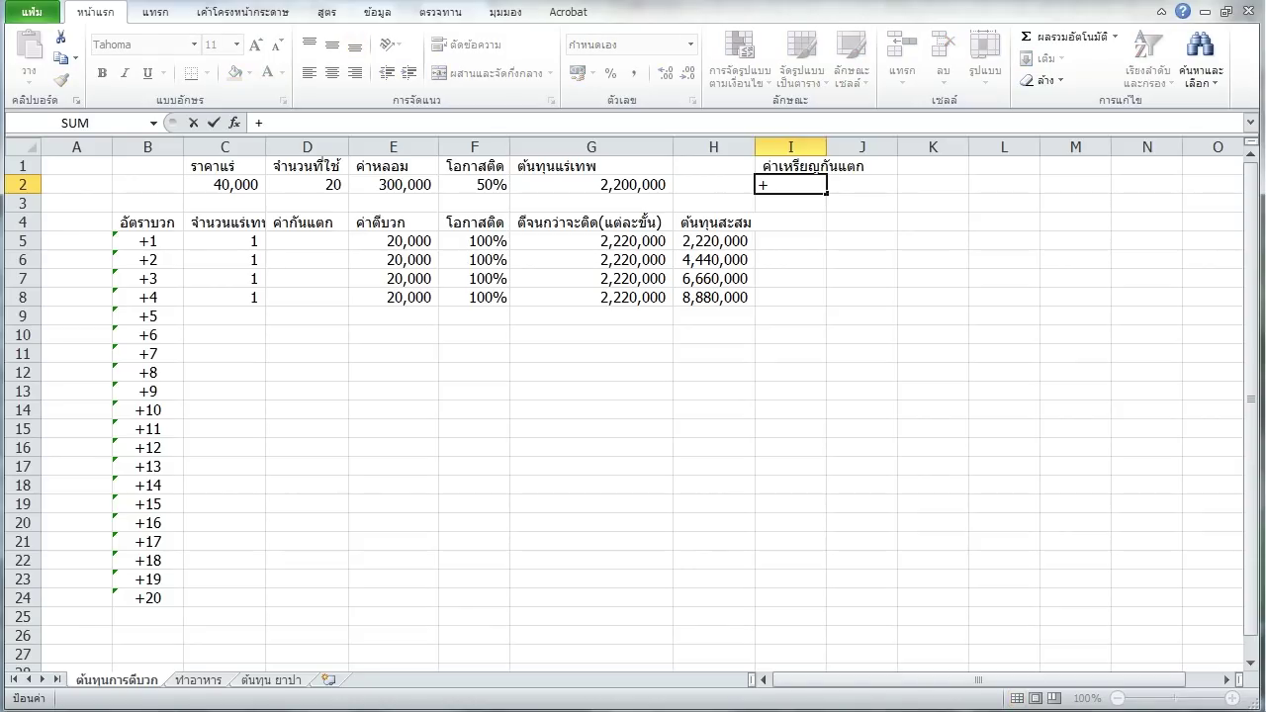
pyautogui.write('2700000')
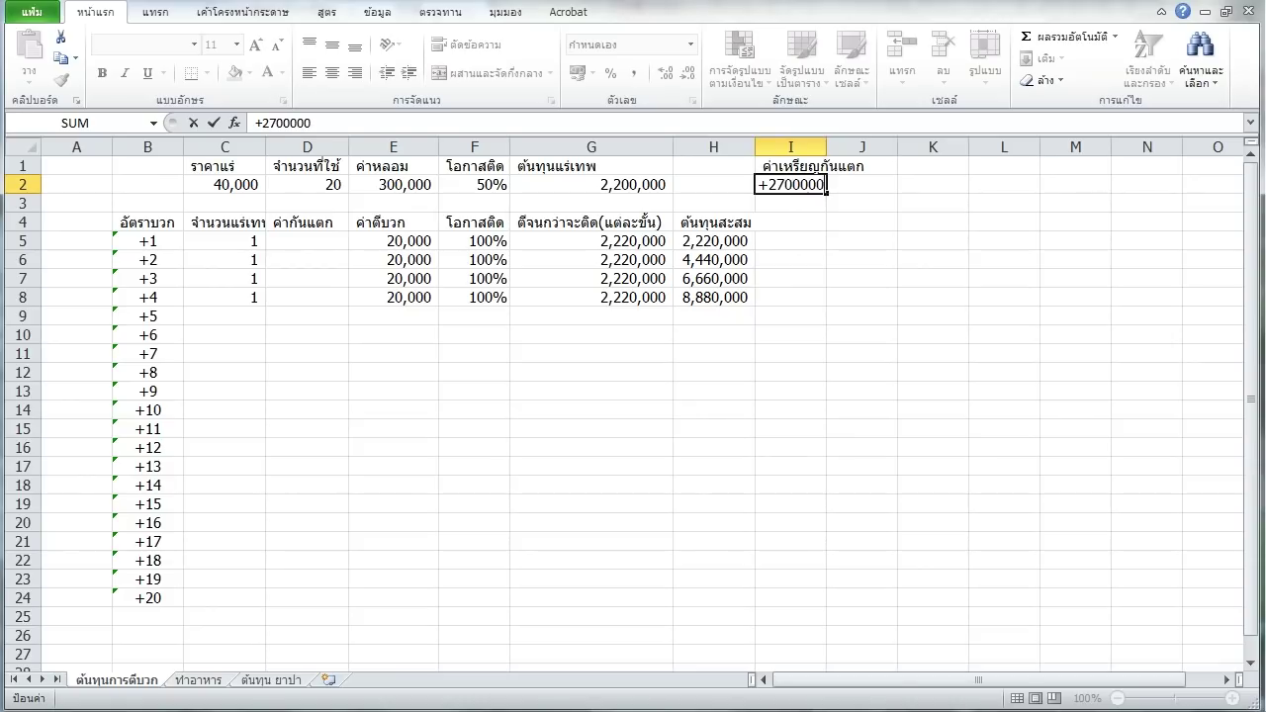
pyautogui.write('*3')
pyautogui.press('Return')
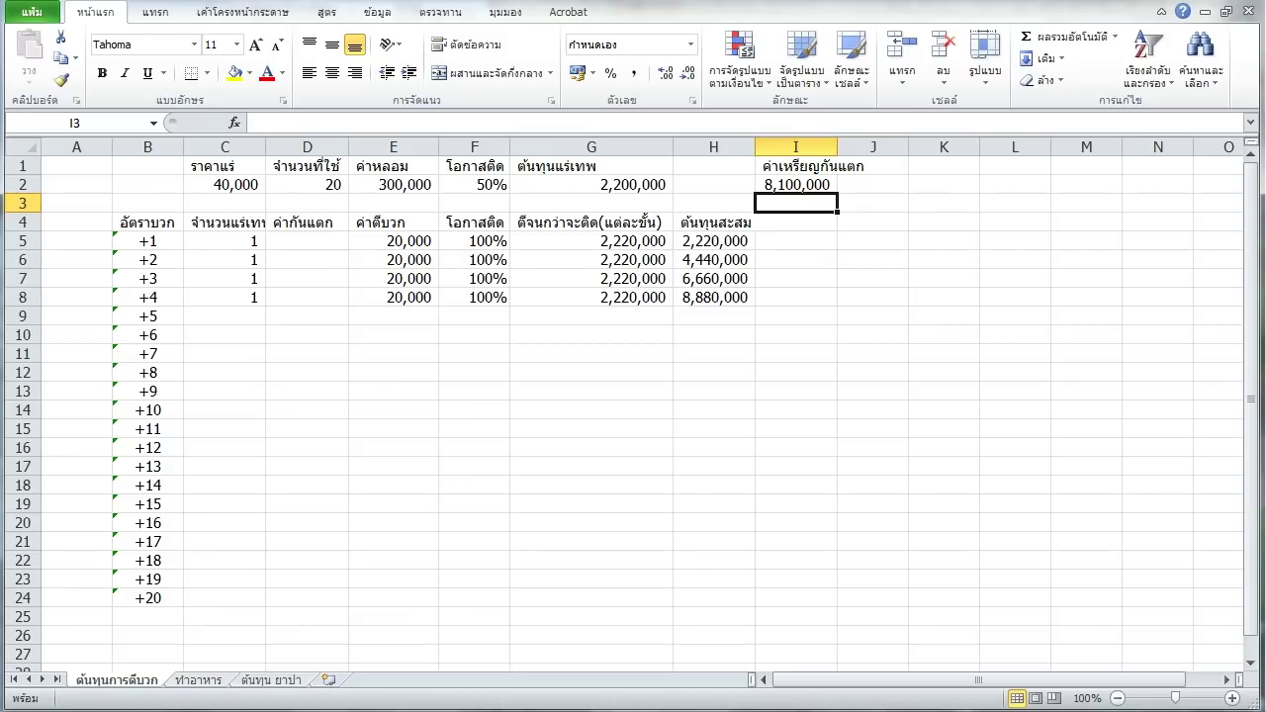
# Change the protection coin cost formula in I2 to =2800000*3.
pyautogui.click(796, 184)
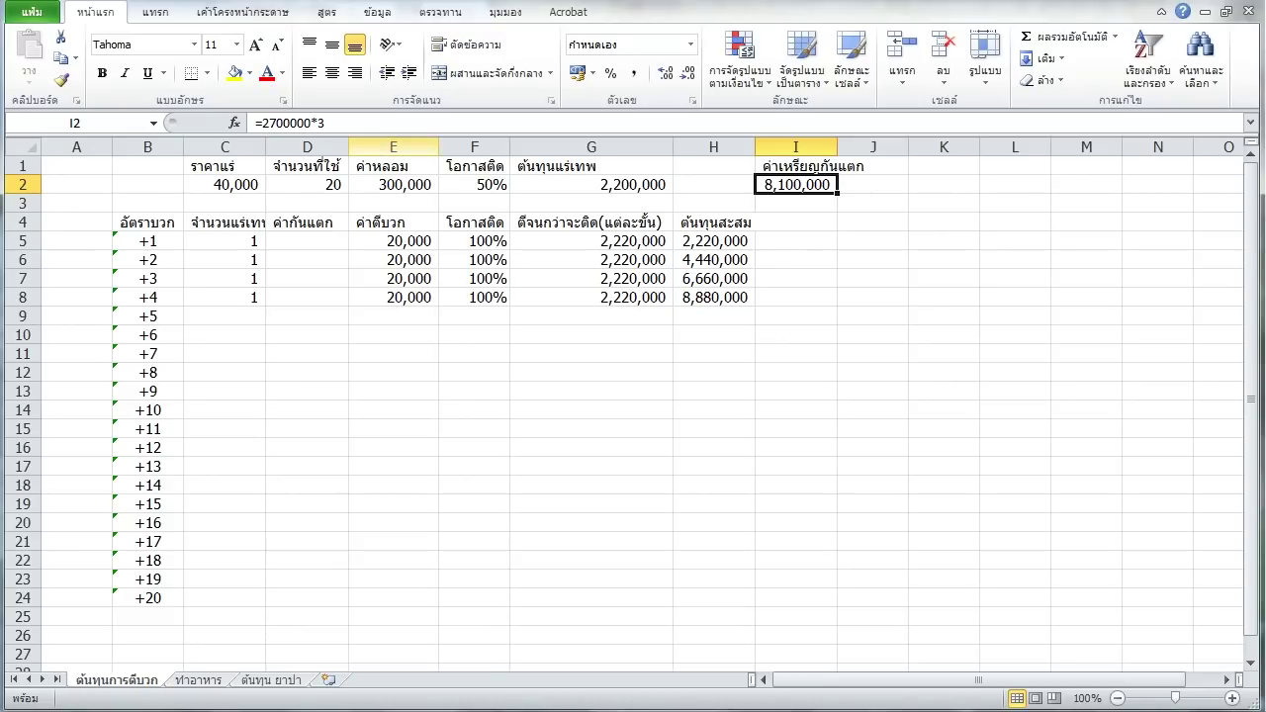
pyautogui.press('F2')
pyautogui.click(270, 123)
pyautogui.press('BackSpace')
pyautogui.write('8')
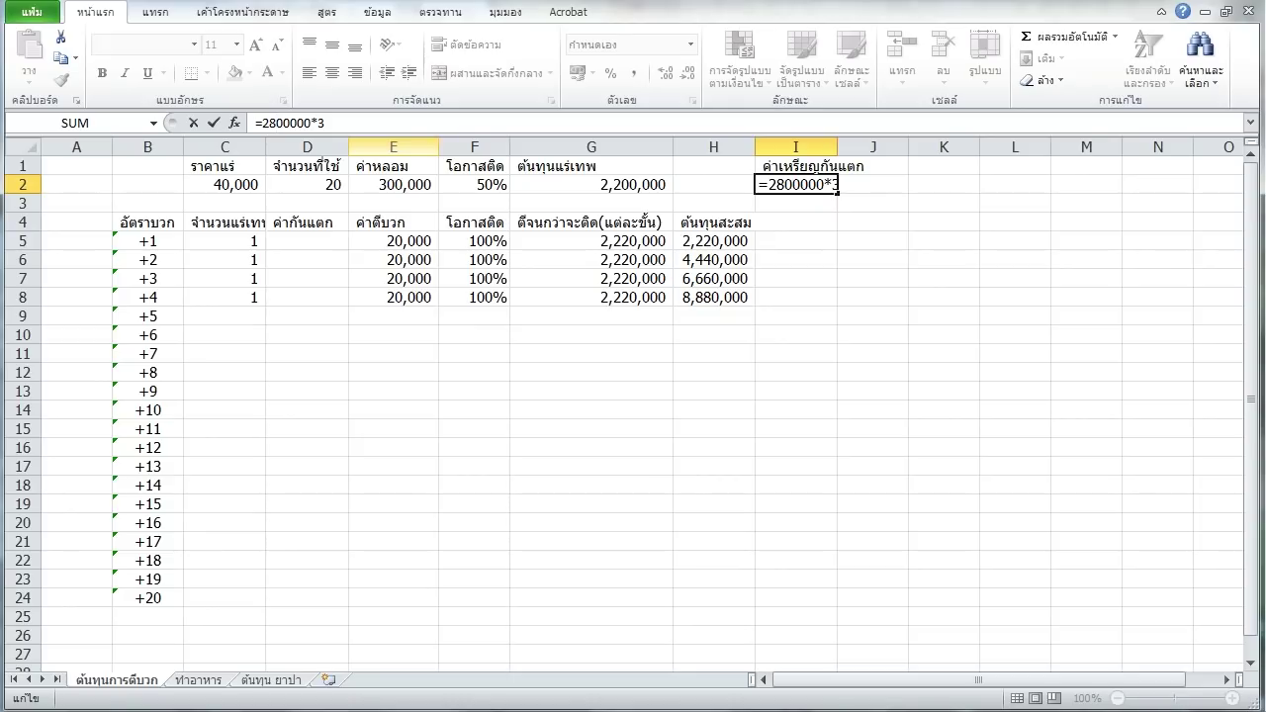
pyautogui.press('Return')
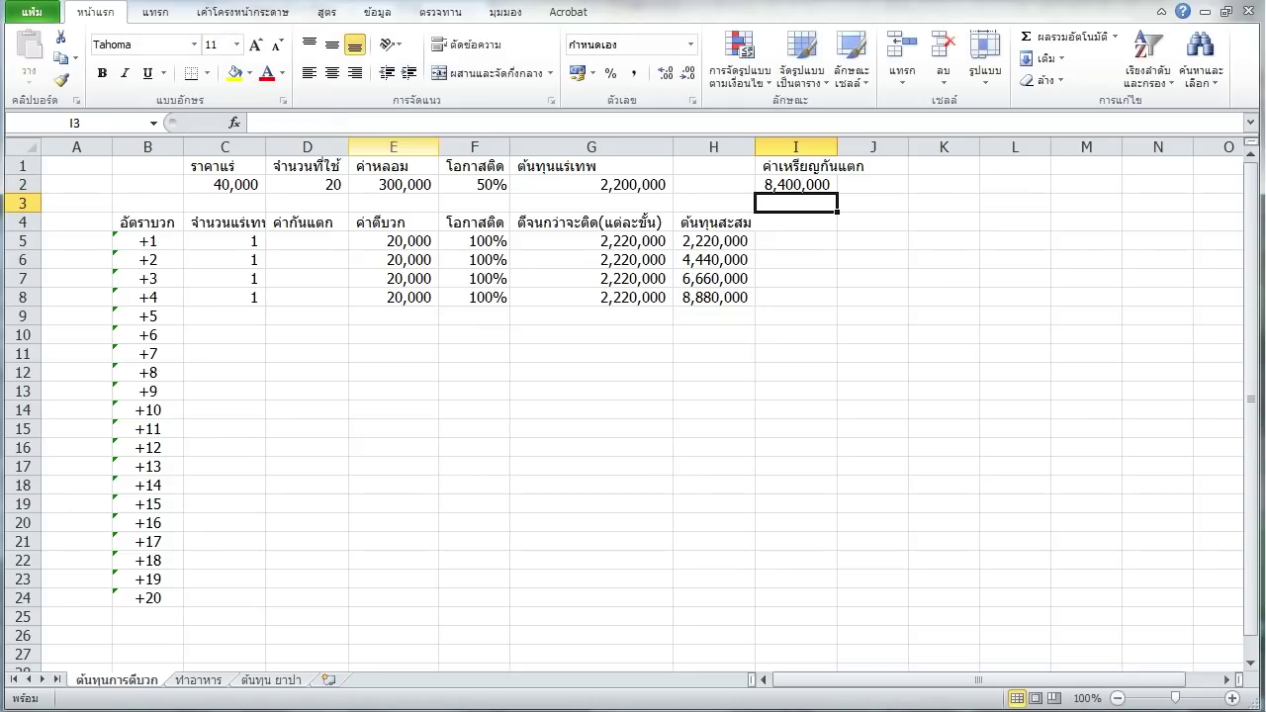
# Set the coin cost formula in I2 back to =2700000*3.
pyautogui.press('Up')
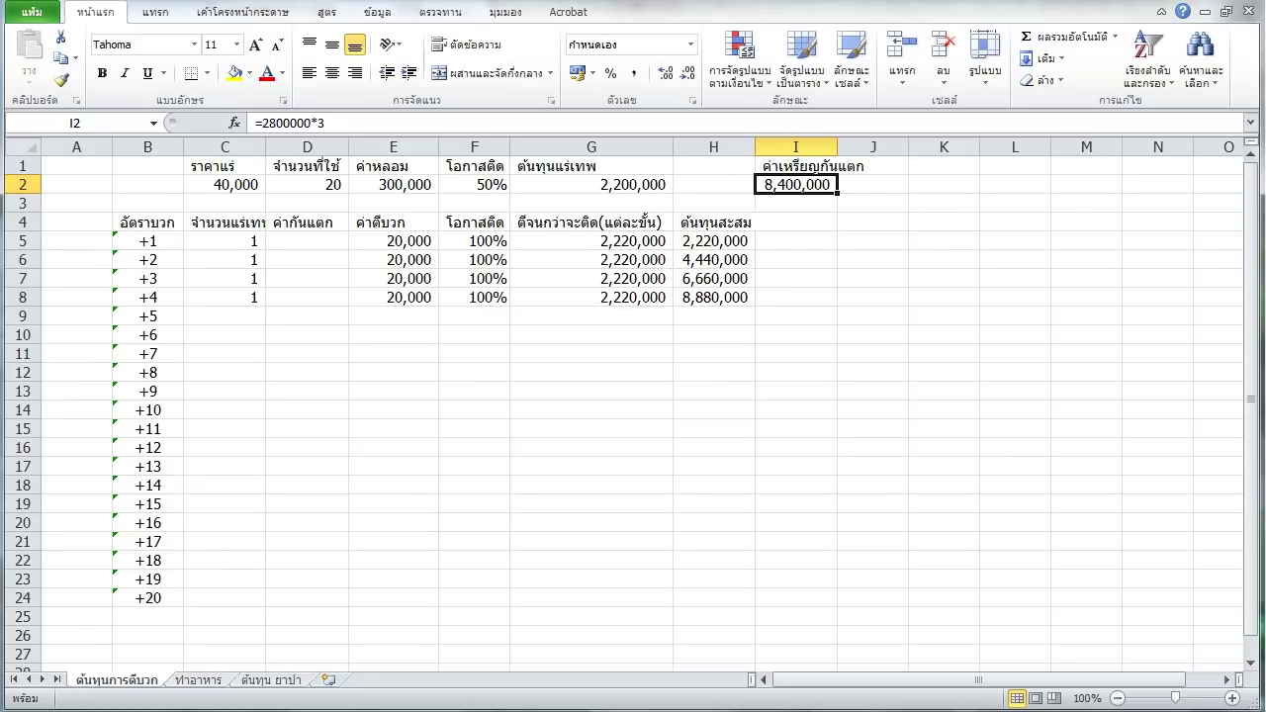
pyautogui.click(264, 122)
pyautogui.press('BackSpace')
pyautogui.write('7')
pyautogui.press('Return')
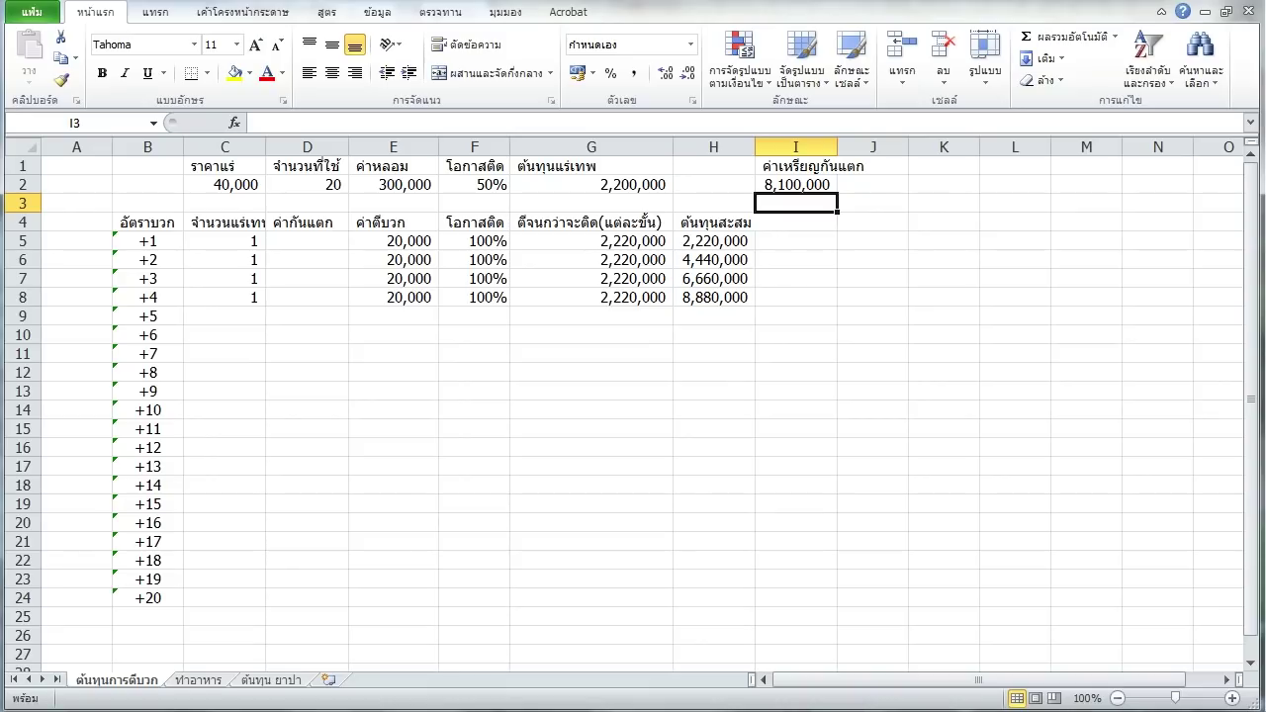
# Copy the ore quantity from C8 to C9 for +5 and fit the width of column C to its contents.
pyautogui.click(306, 315)
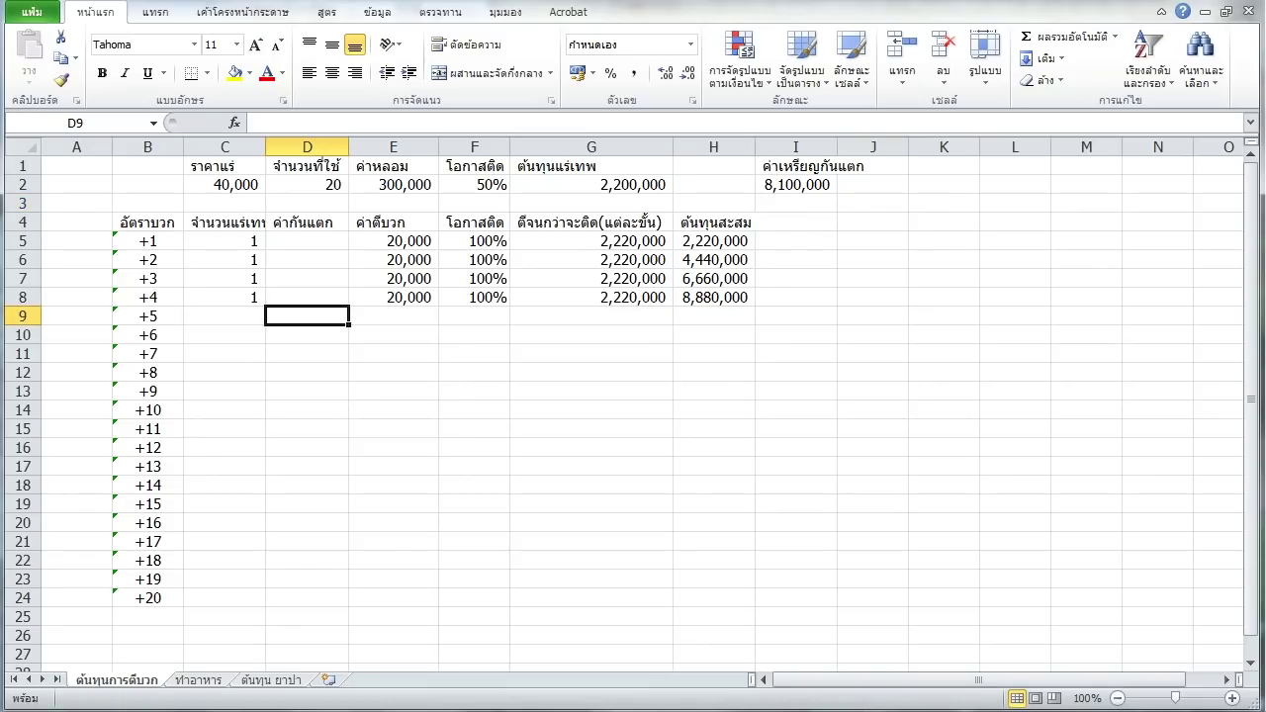
pyautogui.click(225, 316)
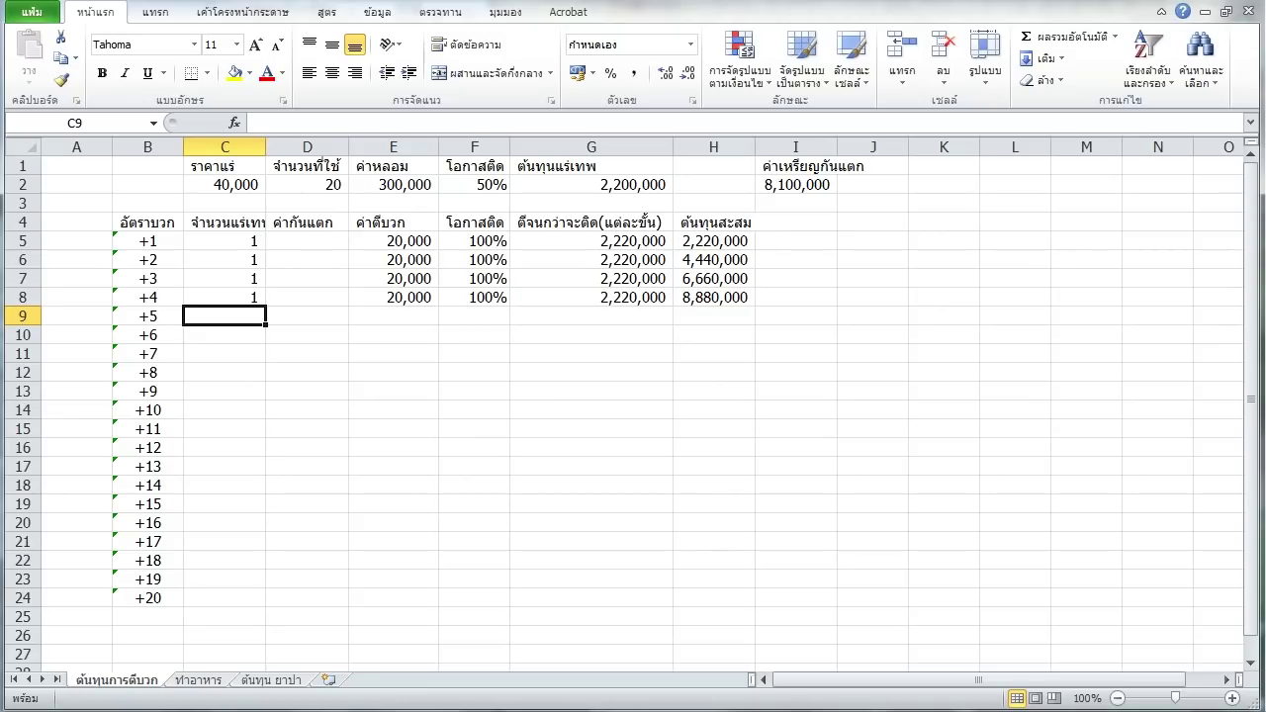
pyautogui.press('Up')
pyautogui.hotkey('ctrl', 'c')
pyautogui.press('Down')
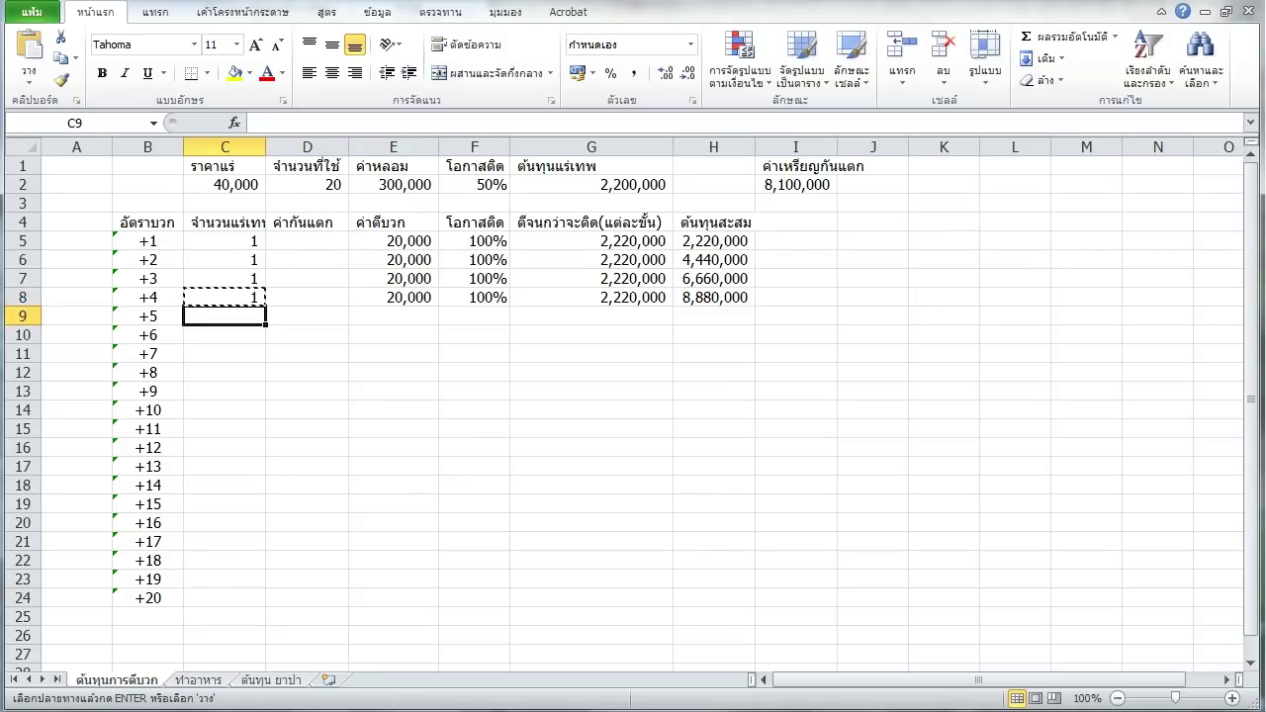
pyautogui.doubleClick(265, 146)
pyautogui.hotkey('ctrl', 'v')
pyautogui.click(355, 334)
# Enter the +5 protection cost formula +1*I2 in D9 and select E9.
pyautogui.click(323, 316)
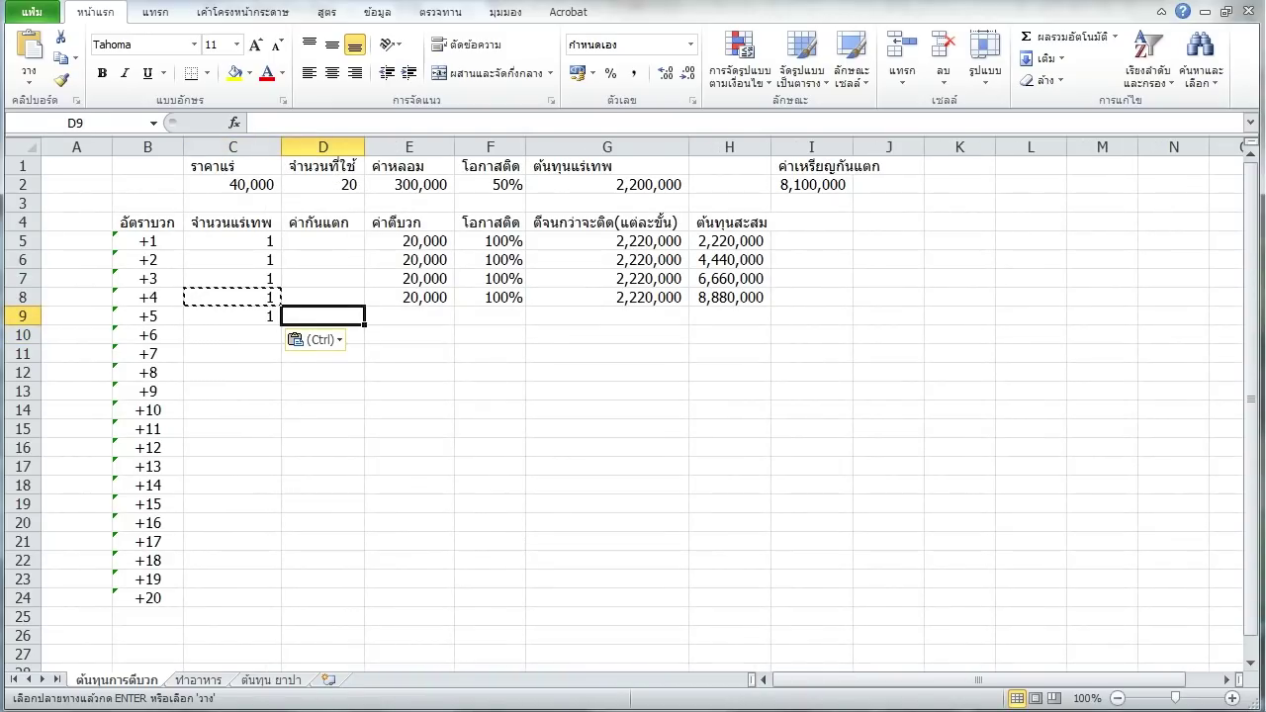
pyautogui.write('+1')
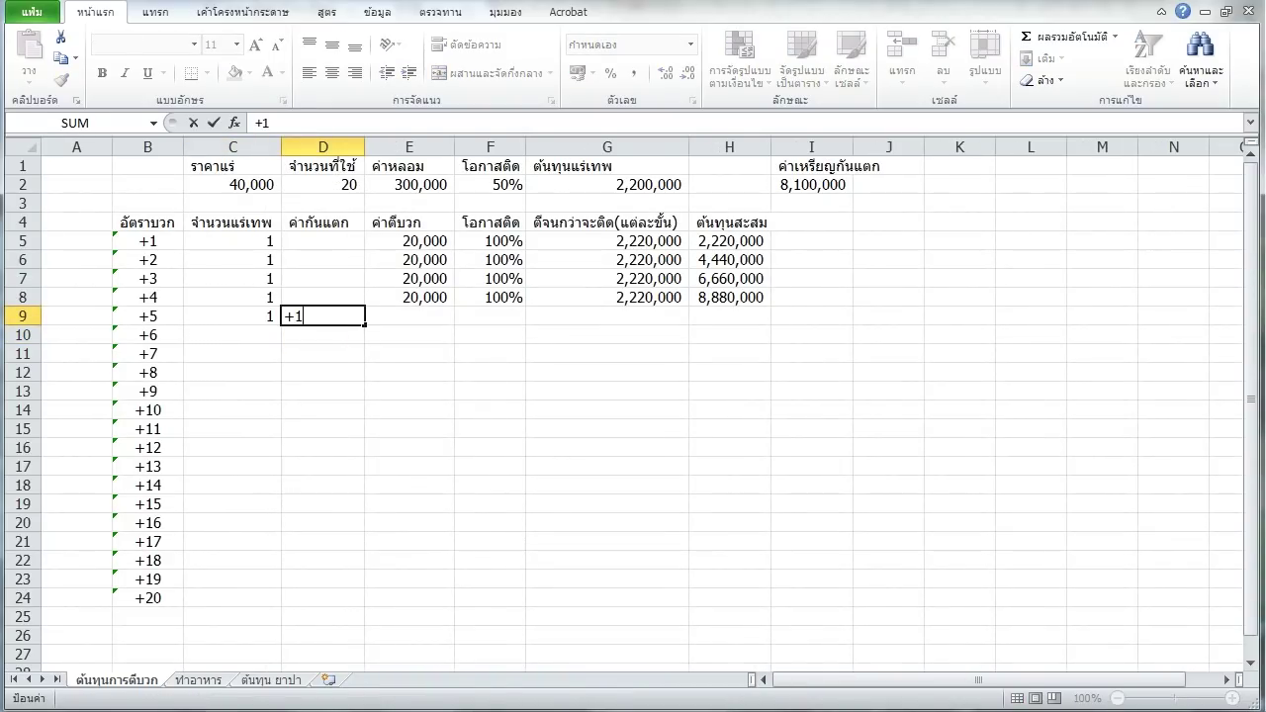
pyautogui.write('*')
pyautogui.click(811, 184)
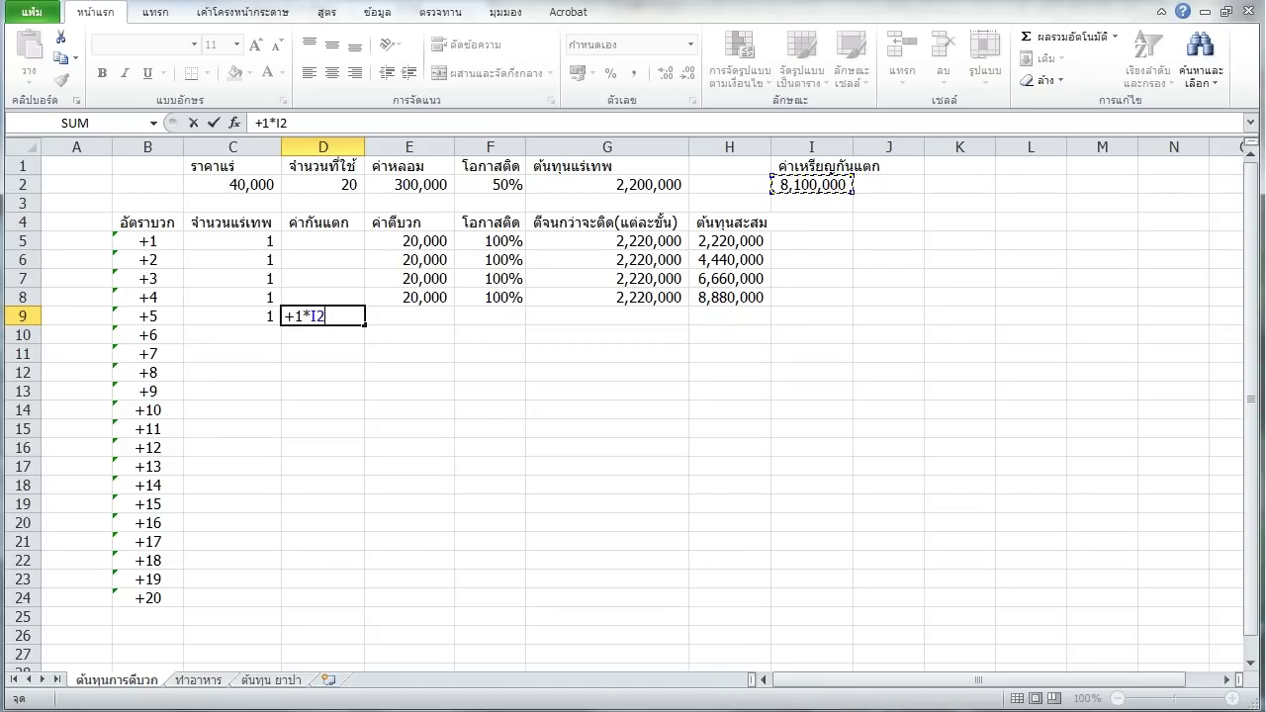
pyautogui.press('Return')
pyautogui.press('Up')
pyautogui.press('Right')
# Check the +5 refining fee and success rate in the forum's armor refining table in Chrome, and return to Excel.
pyautogui.hotkey('alt', 'Tab')
pyautogui.hotkey('alt', 'Tab')
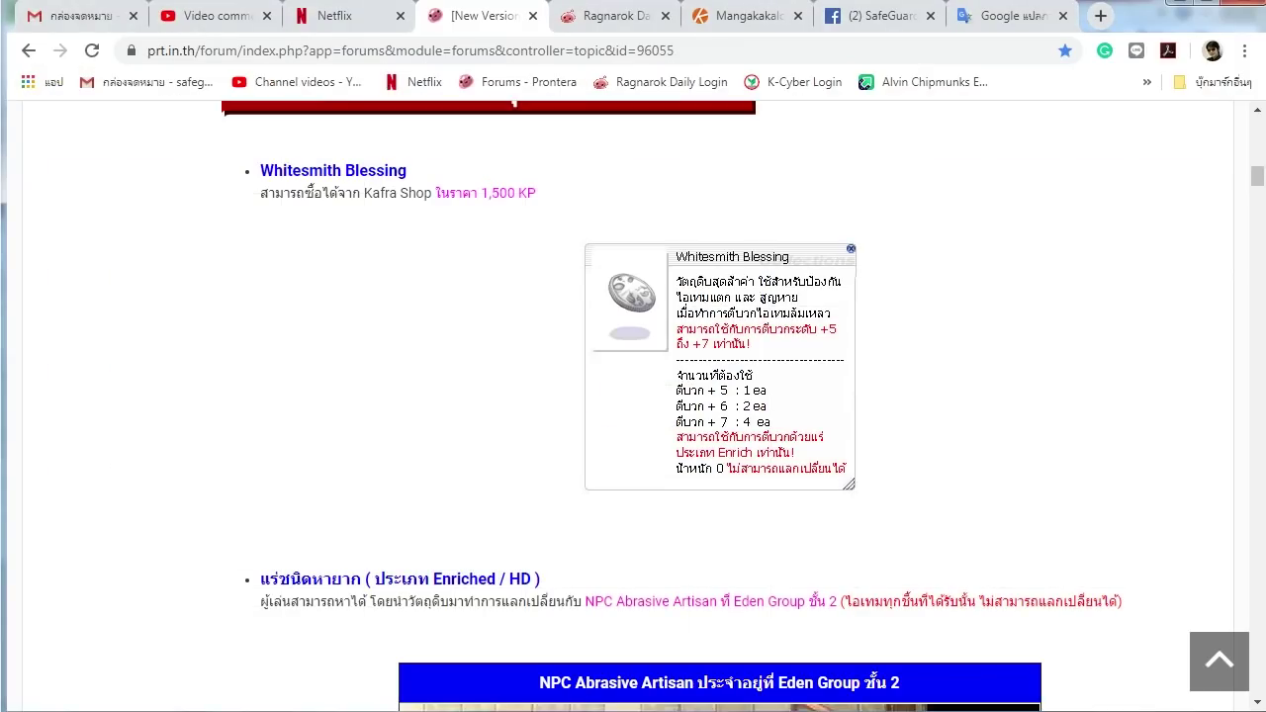
pyautogui.scroll(-20, 633, 406)
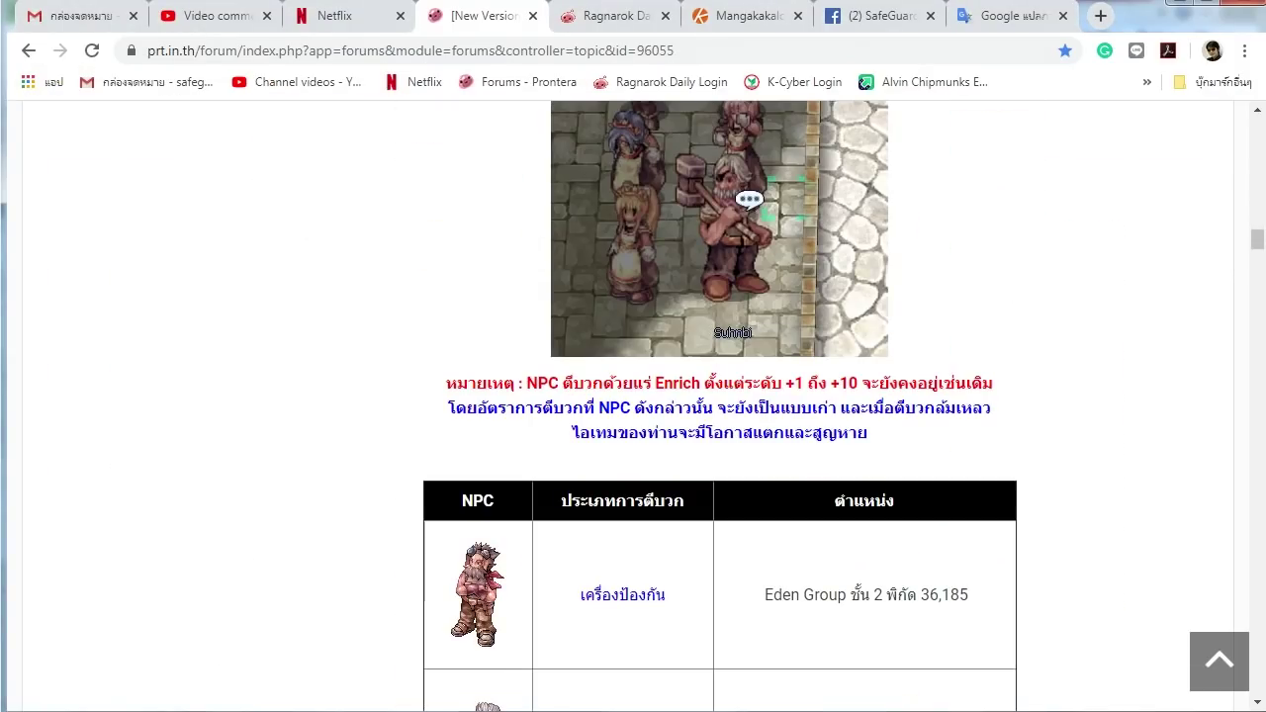
pyautogui.scroll(-5, 633, 405)
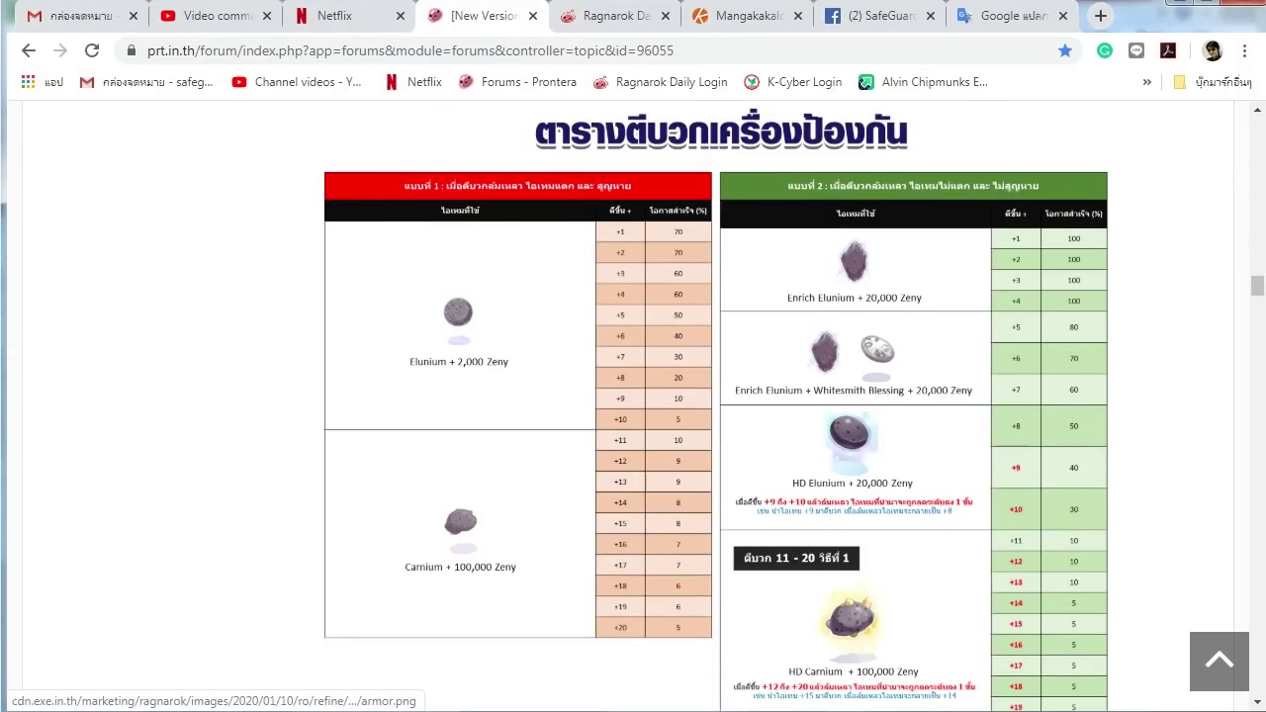
pyautogui.hotkey('alt', 'Tab')
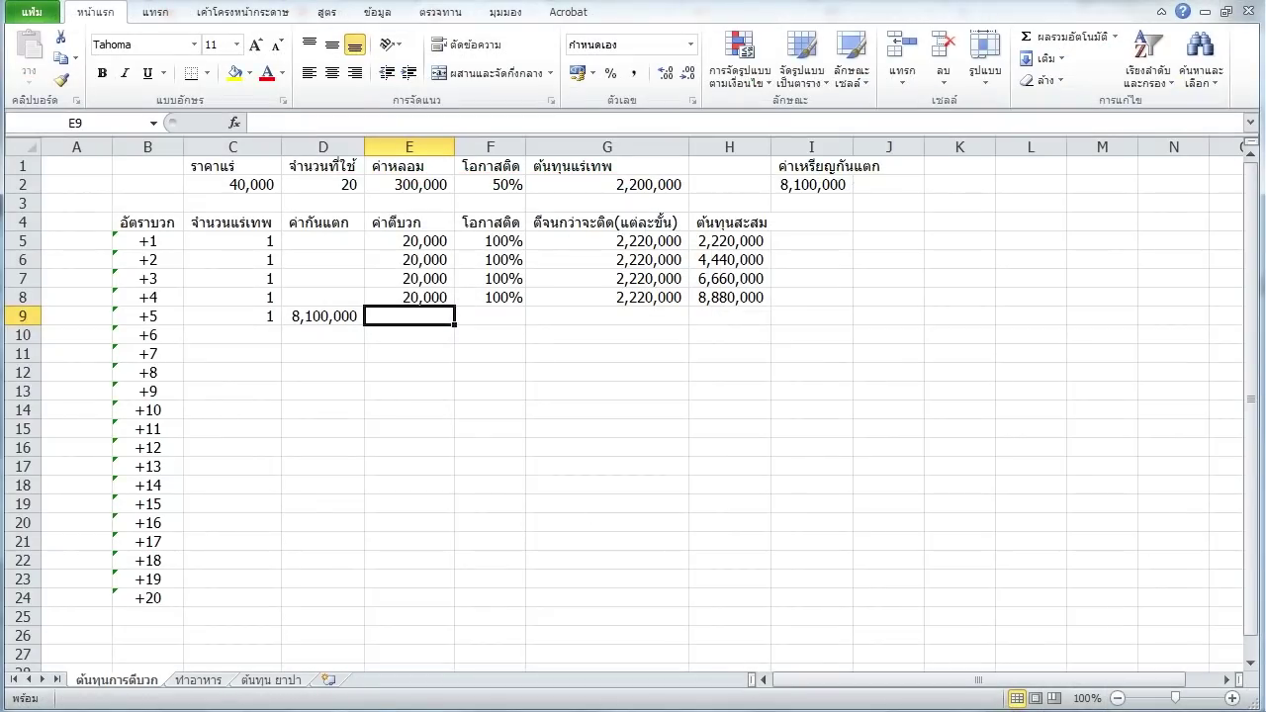
# Copy the 20,000 refining fee from E8 down to the +5 to +7 rows in E9:E11.
pyautogui.press('Up')
pyautogui.hotkey('ctrl', 'c')
pyautogui.hotkey('shift', 'Down')
pyautogui.hotkey('shift', 'Down')
pyautogui.hotkey('shift', 'Down')
pyautogui.hotkey('ctrl', 'v')
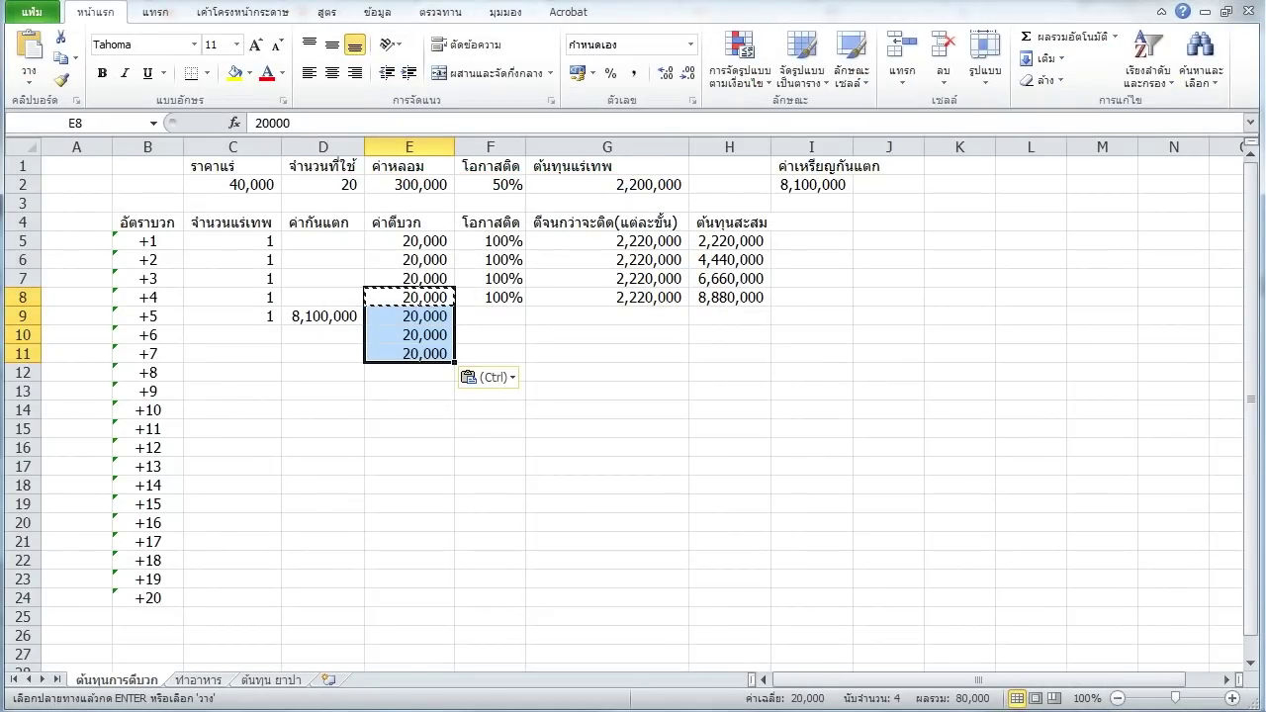
# Check the +5 success rate in the forum's armor refining table in Chrome, and enter 80 in F9 of the Excel sheet.
pyautogui.press('Right')
pyautogui.hotkey('alt', 'Tab')
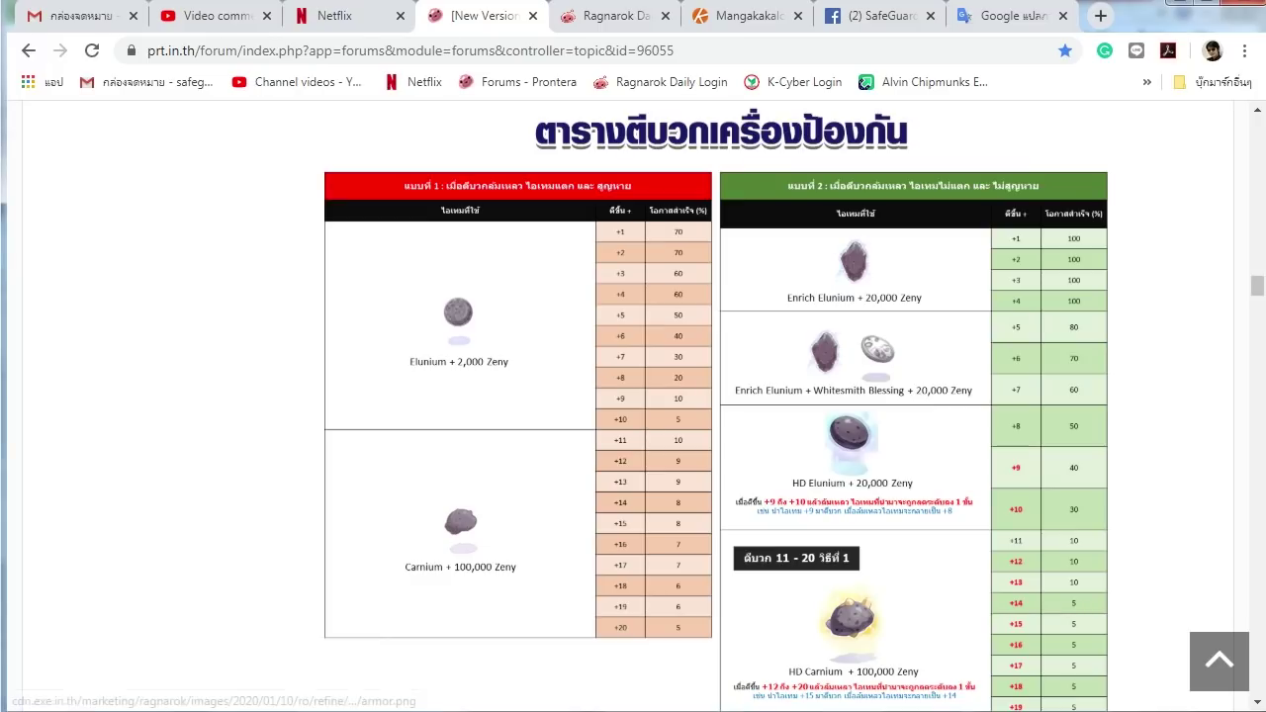
pyautogui.hotkey('alt', 'Tab')
pyautogui.hotkey('alt', 'Tab')
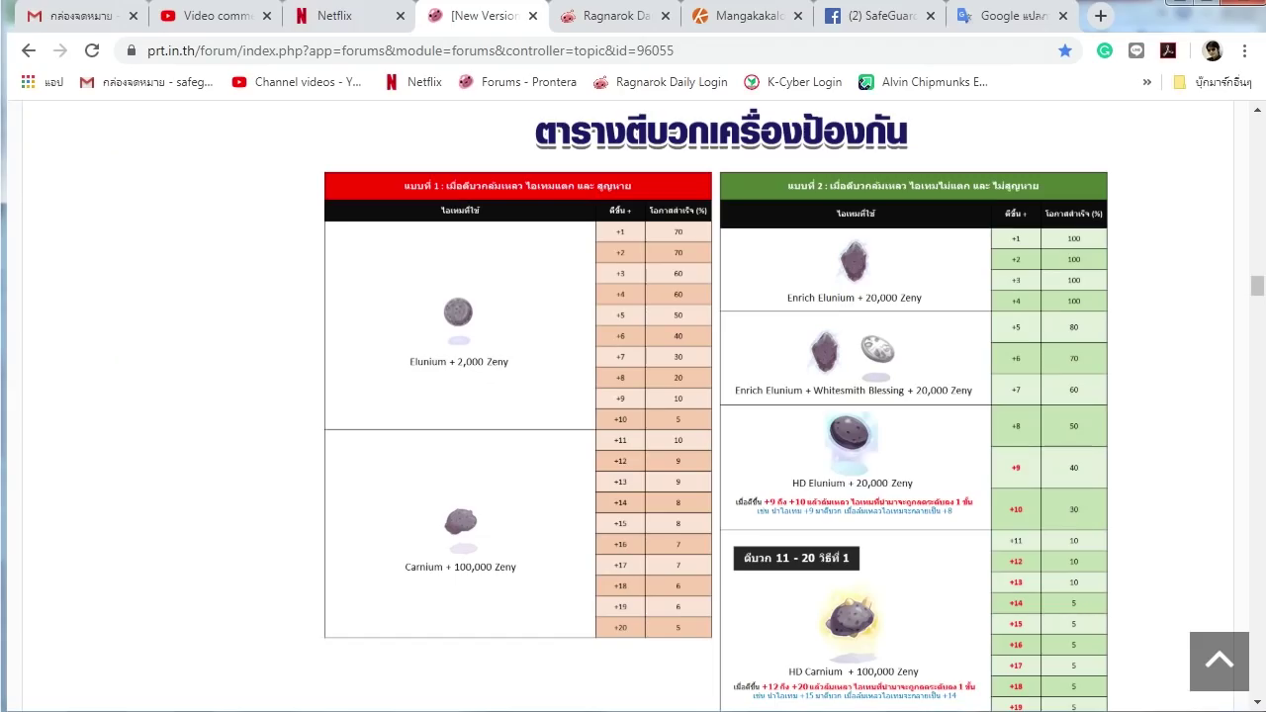
pyautogui.hotkey('alt', 'Tab')
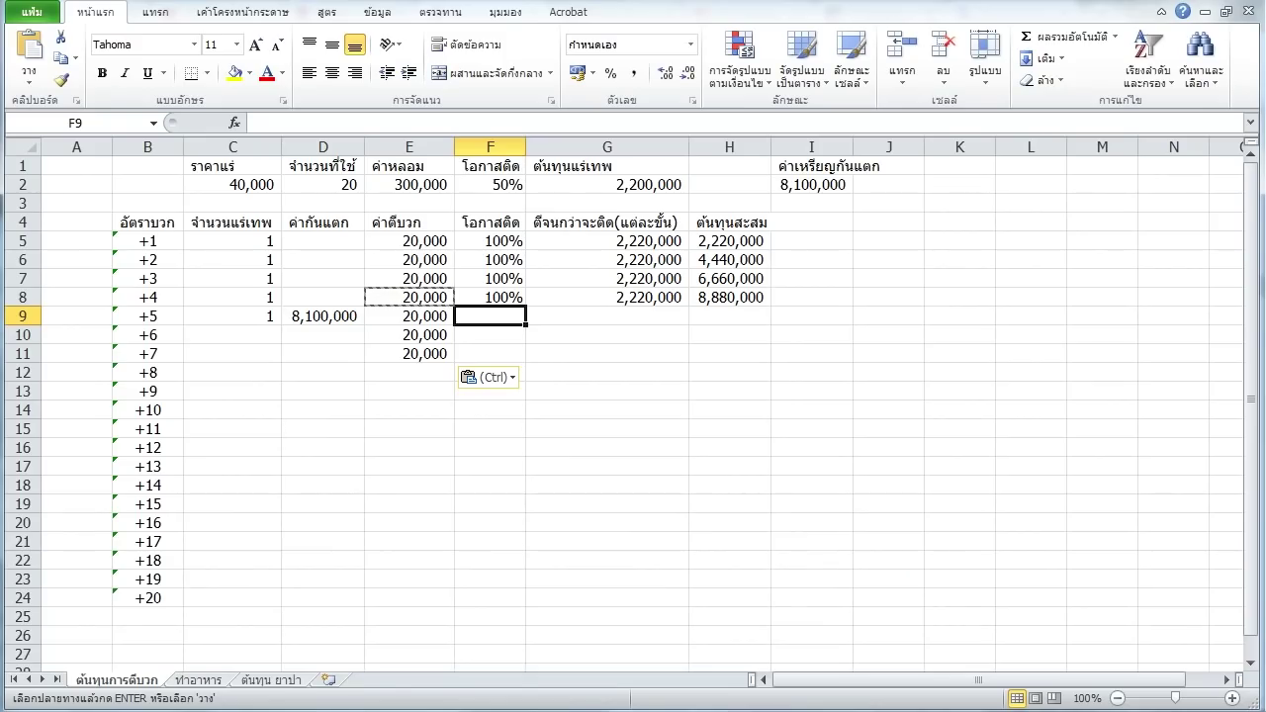
pyautogui.write('80')
pyautogui.press('Return')
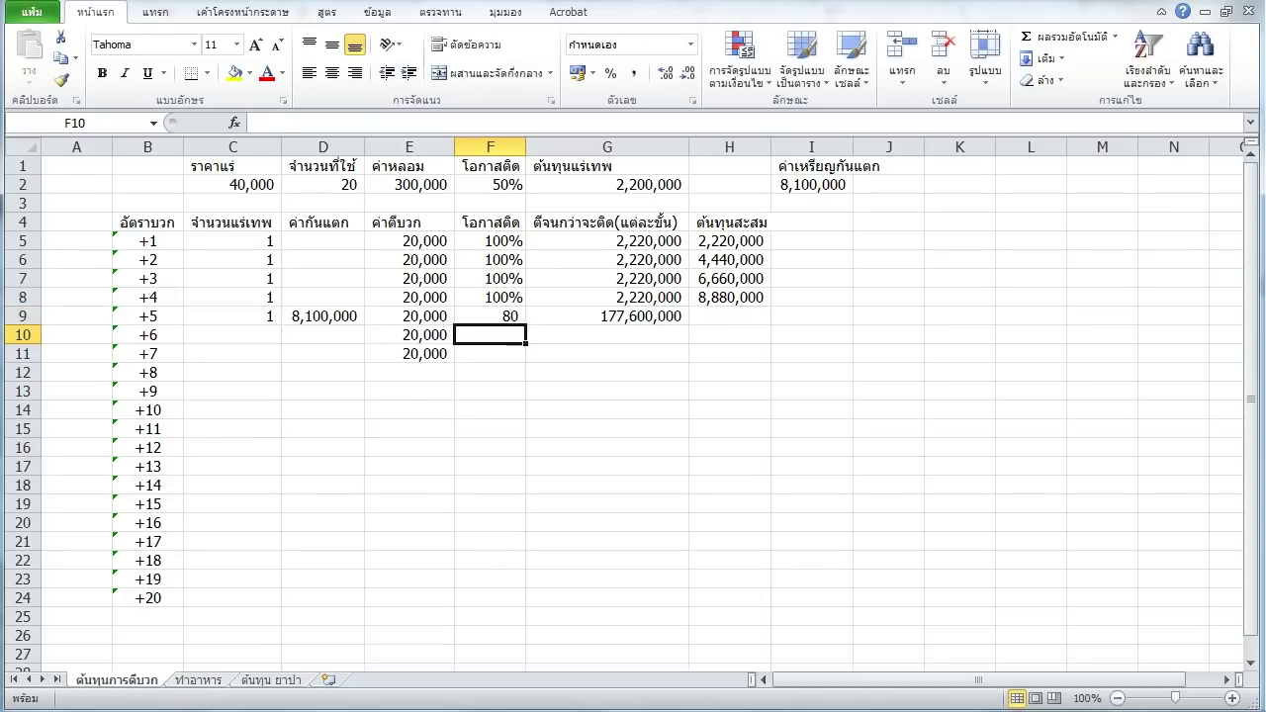
# Copy the success rate cell F8 to the cells below it and clear the pasted values, leaving only the percentage format.
pyautogui.click(489, 296)
pyautogui.hotkey('ctrl', 'c')
pyautogui.moveTo(490, 334); pyautogui.dragTo(489, 390)
pyautogui.click(490, 297)
pyautogui.moveTo(489, 542); pyautogui.dragTo(489, 598)
pyautogui.hotkey('ctrl', 'v')
pyautogui.press('Delete')
pyautogui.click(489, 297)
pyautogui.click(489, 315)
# Enter the +5 to +7 success rates 80%, 70% and 60% in F9:F11.
pyautogui.write('80')
pyautogui.press('Return')
pyautogui.write('70')
pyautogui.press('Return')
pyautogui.write('60')
pyautogui.press('Return')
# Check the +8 to +10 success rates in Chrome's forum table, and enter 50%, 40% and 30% in F12:F14 in Excel.
pyautogui.hotkey('alt', 'Tab')
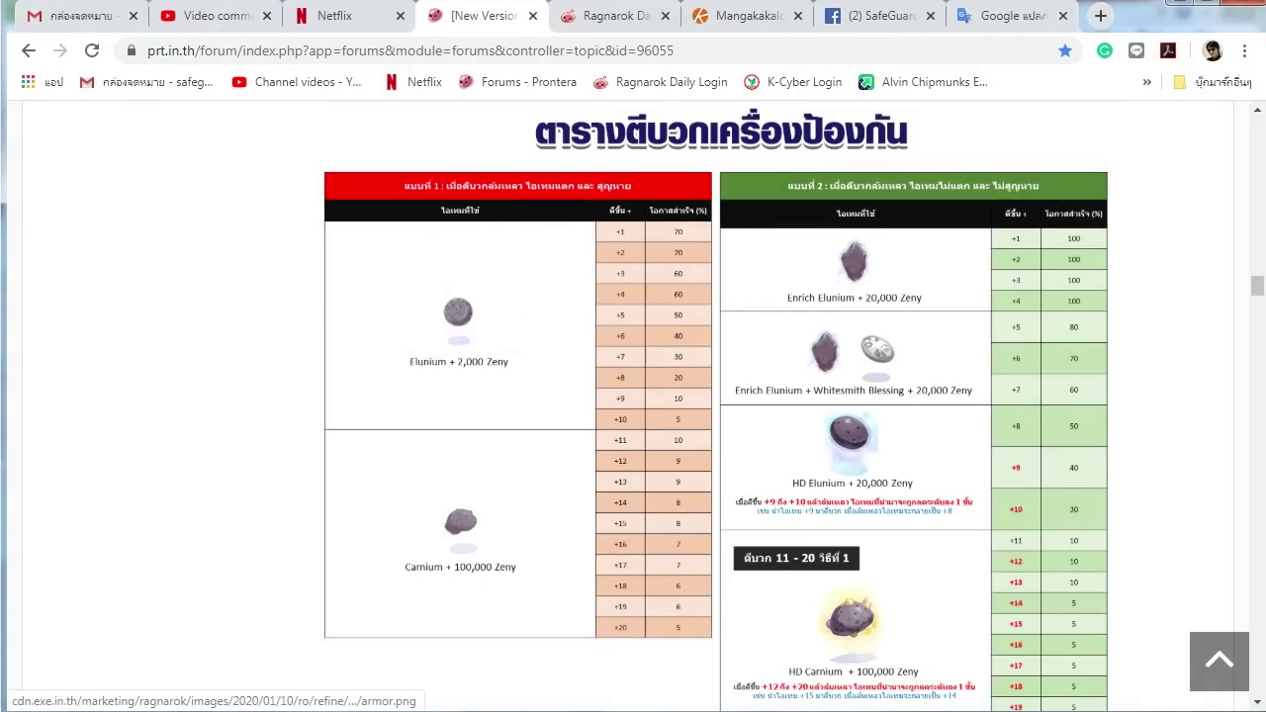
pyautogui.hotkey('alt', 'Tab')
pyautogui.write('50')
pyautogui.press('Return')
pyautogui.write('40')
pyautogui.press('Return')
pyautogui.write('30')
pyautogui.press('Return')
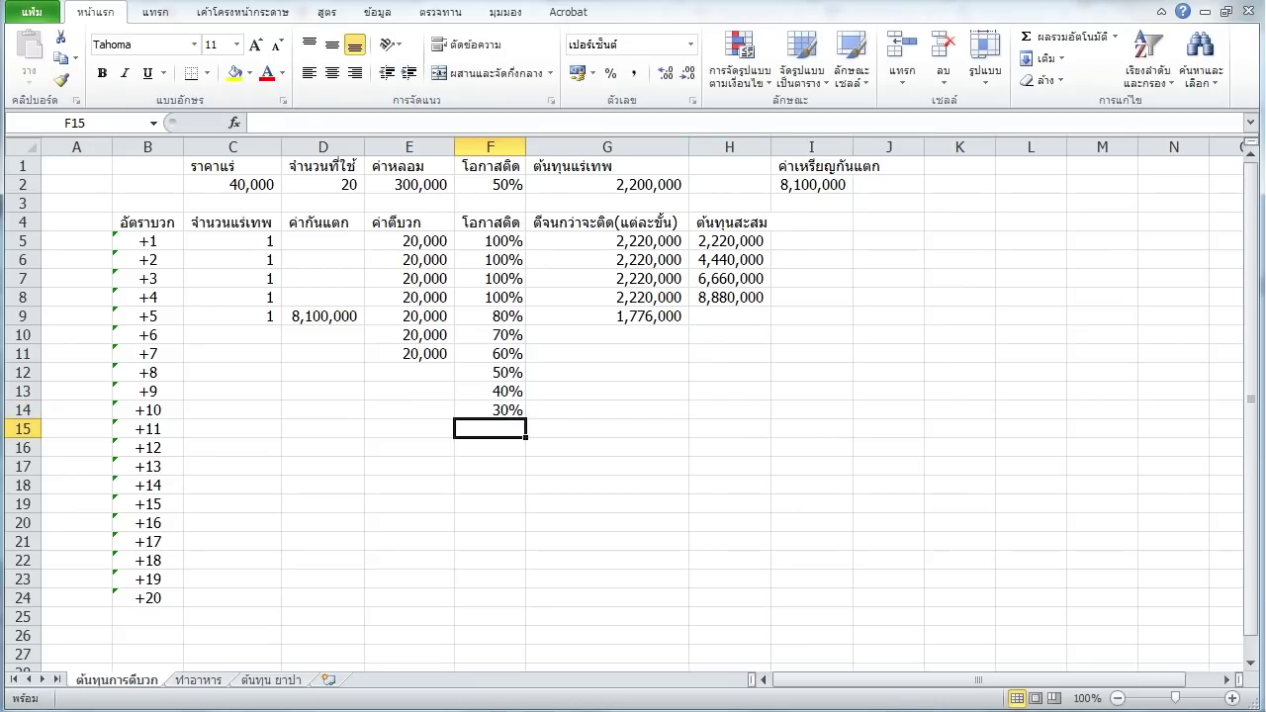
# Clear the automatically filled per-level cost formula from G9.
pyautogui.click(606, 335)
pyautogui.click(606, 316)
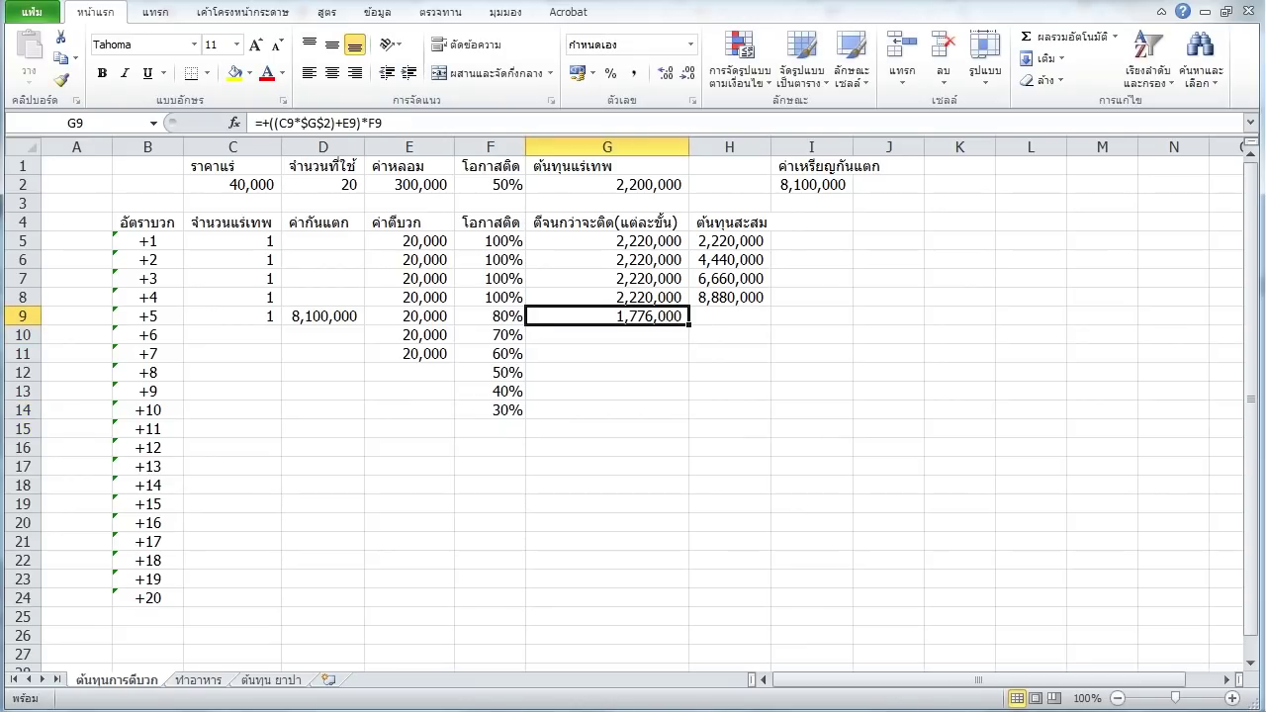
pyautogui.press('Delete')
# Fill the +1 to +4 rows in B5:G8 with the standard light green color.
pyautogui.moveTo(606, 240); pyautogui.dragTo(147, 297)
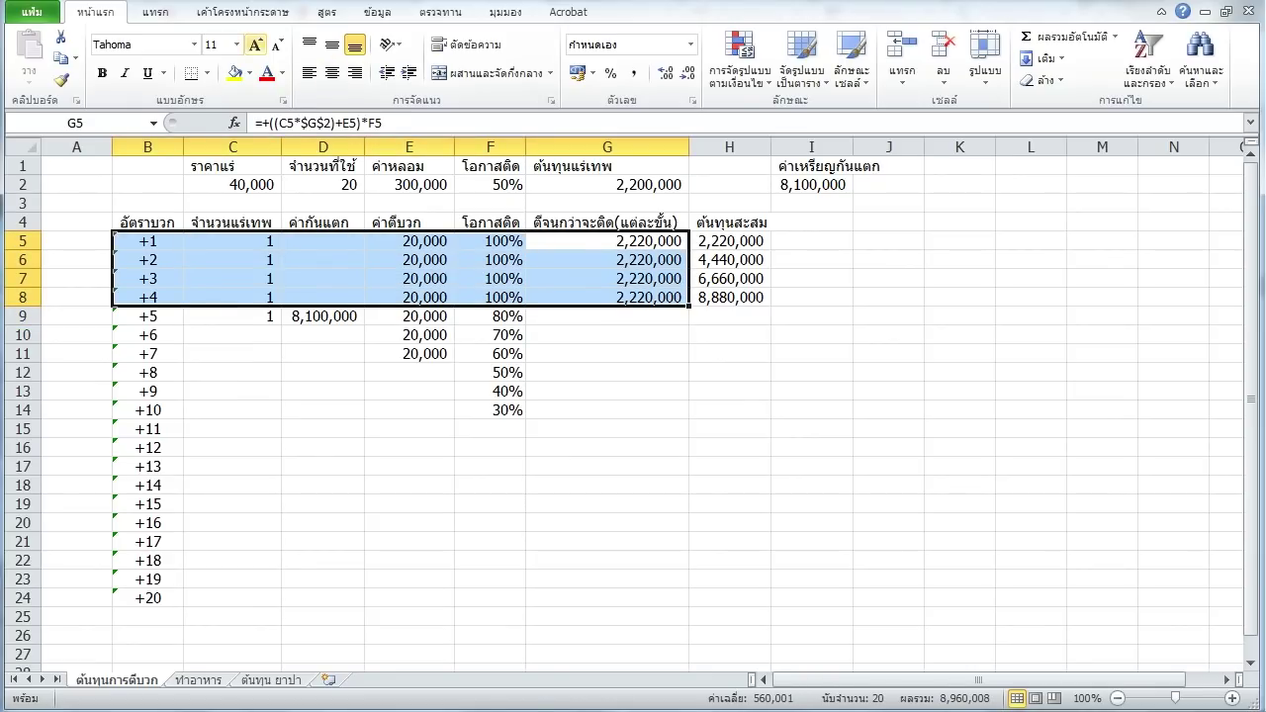
pyautogui.click(249, 73)
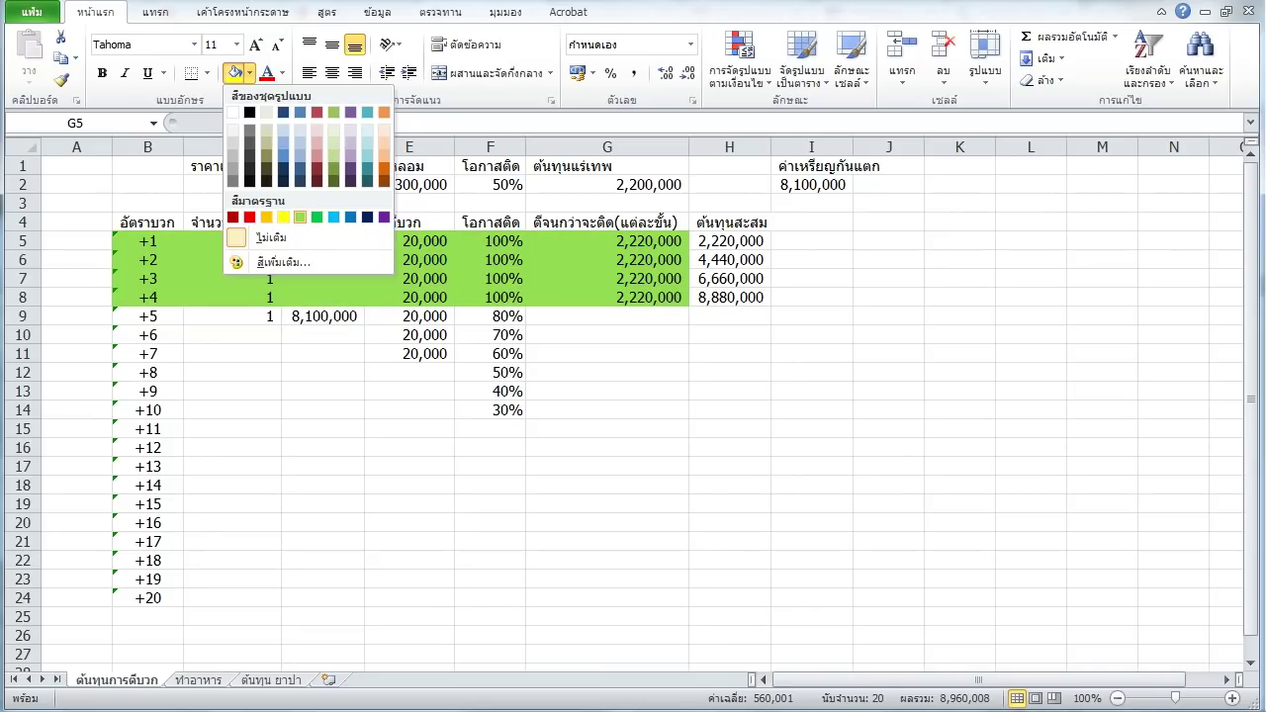
pyautogui.click(300, 217)
# Apply all borders to the refining table B4:H24.
pyautogui.moveTo(148, 222); pyautogui.dragTo(730, 597)
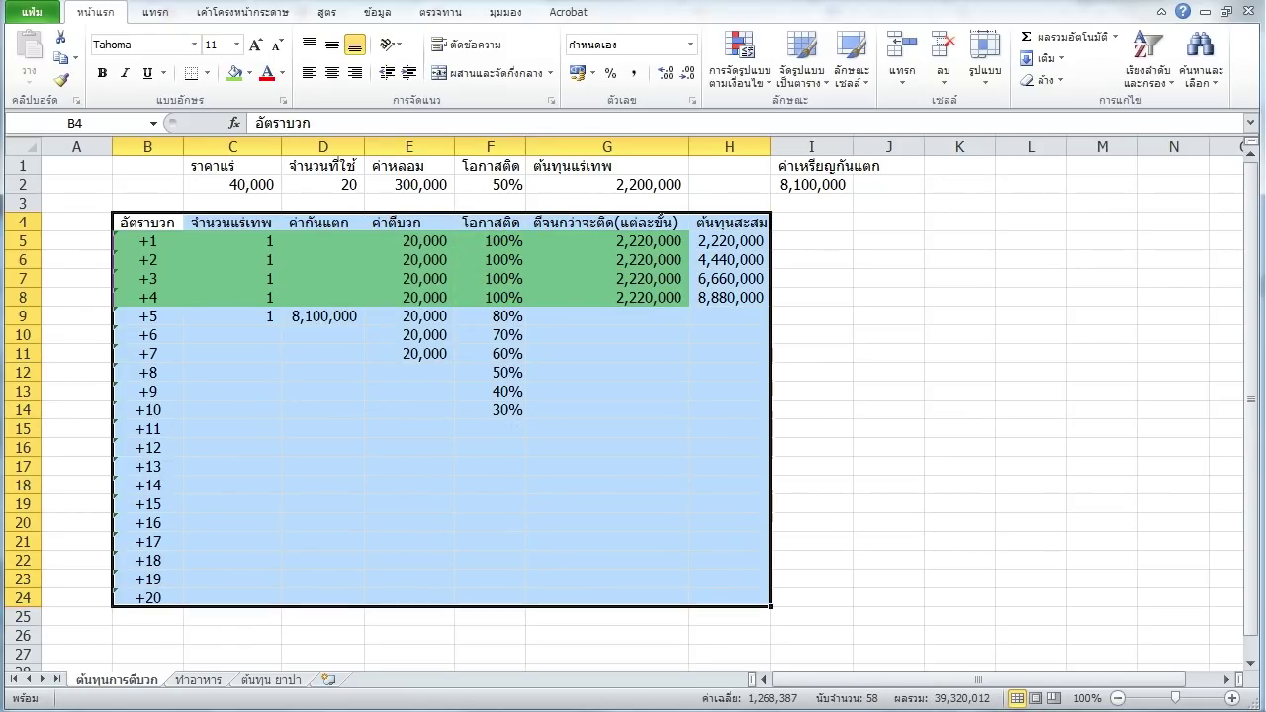
pyautogui.click(206, 73)
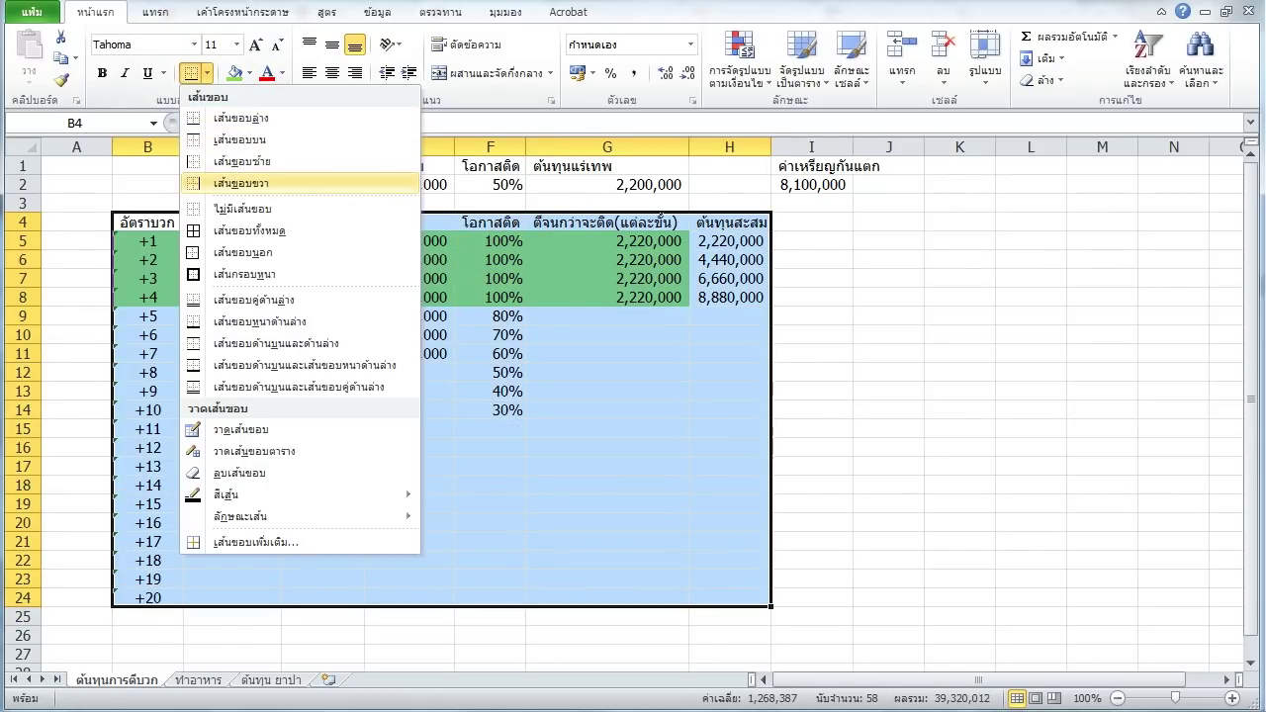
pyautogui.click(254, 226)
pyautogui.click(683, 394)
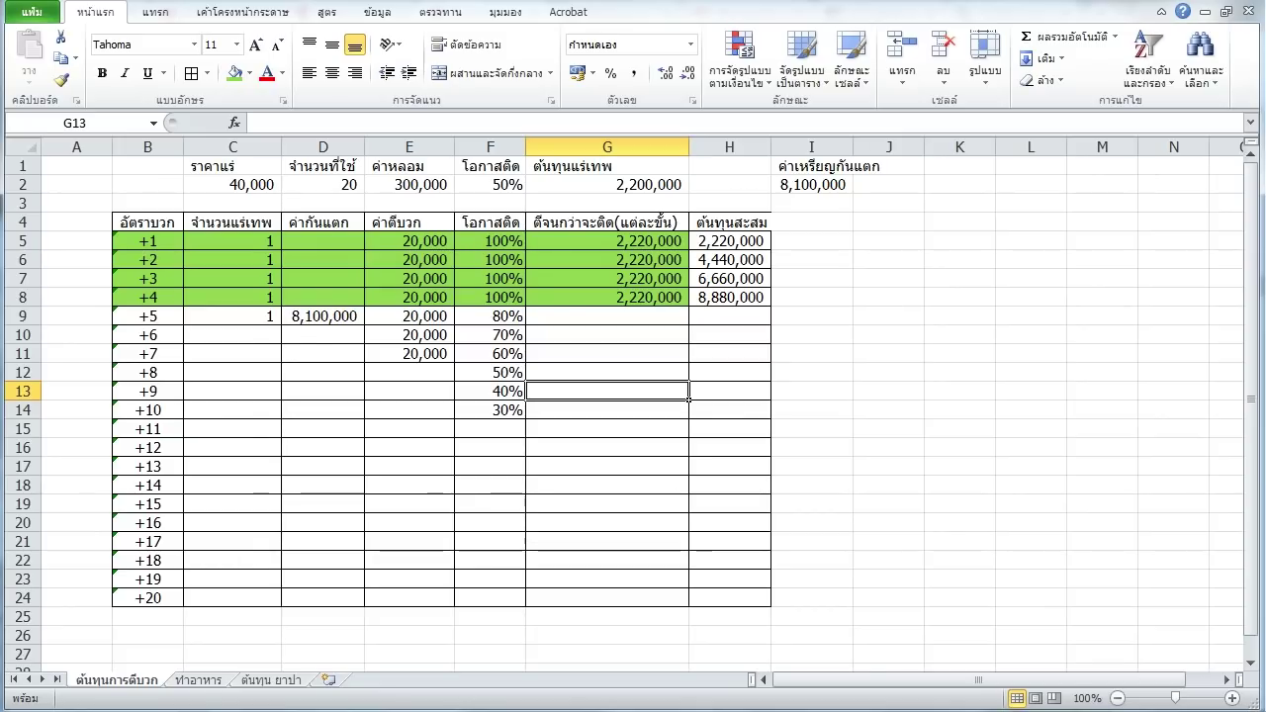
# Fit the width of the cumulative cost column H to its contents.
pyautogui.moveTo(148, 297); pyautogui.dragTo(729, 240)
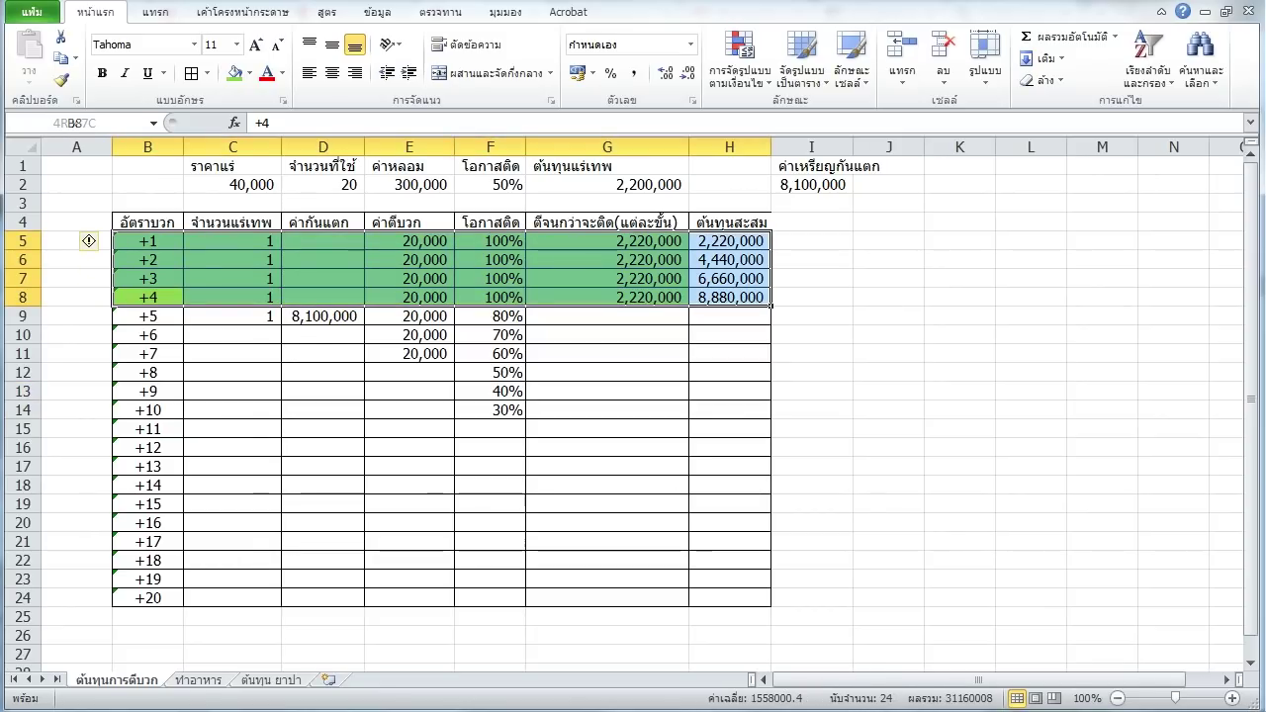
pyautogui.click(729, 223)
pyautogui.click(729, 146)
pyautogui.doubleClick(770, 147)
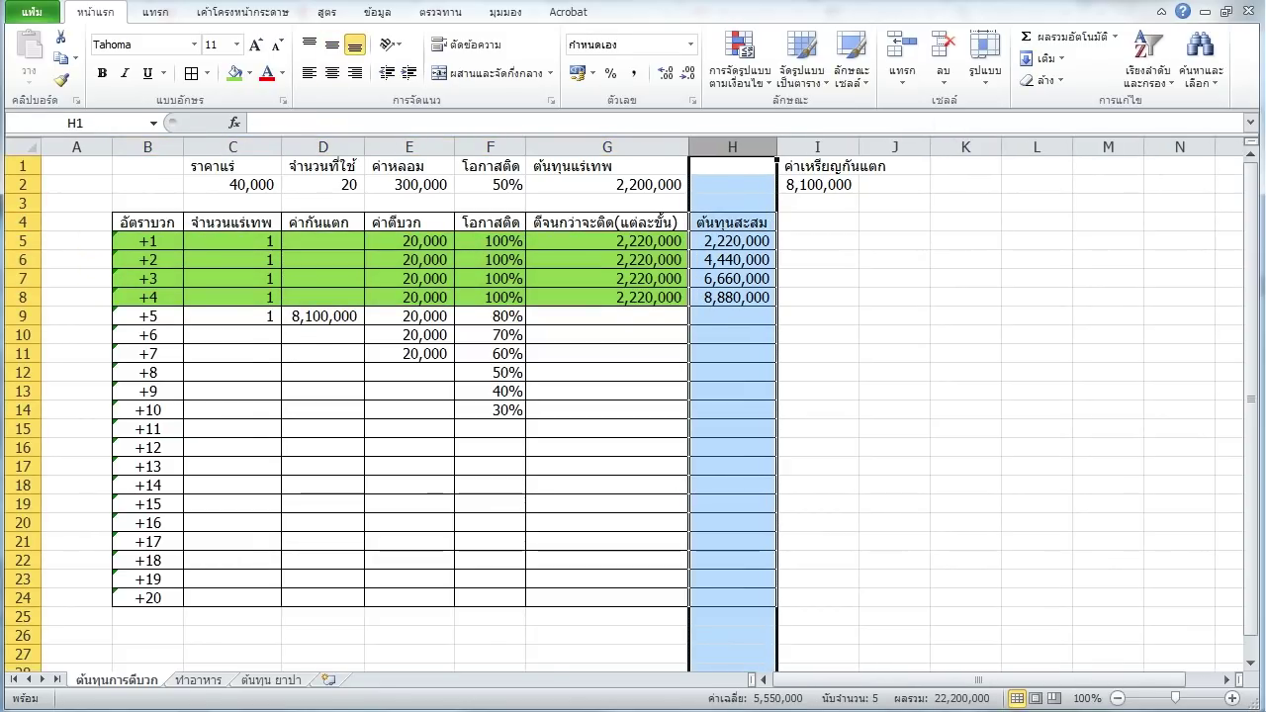
pyautogui.click(732, 223)
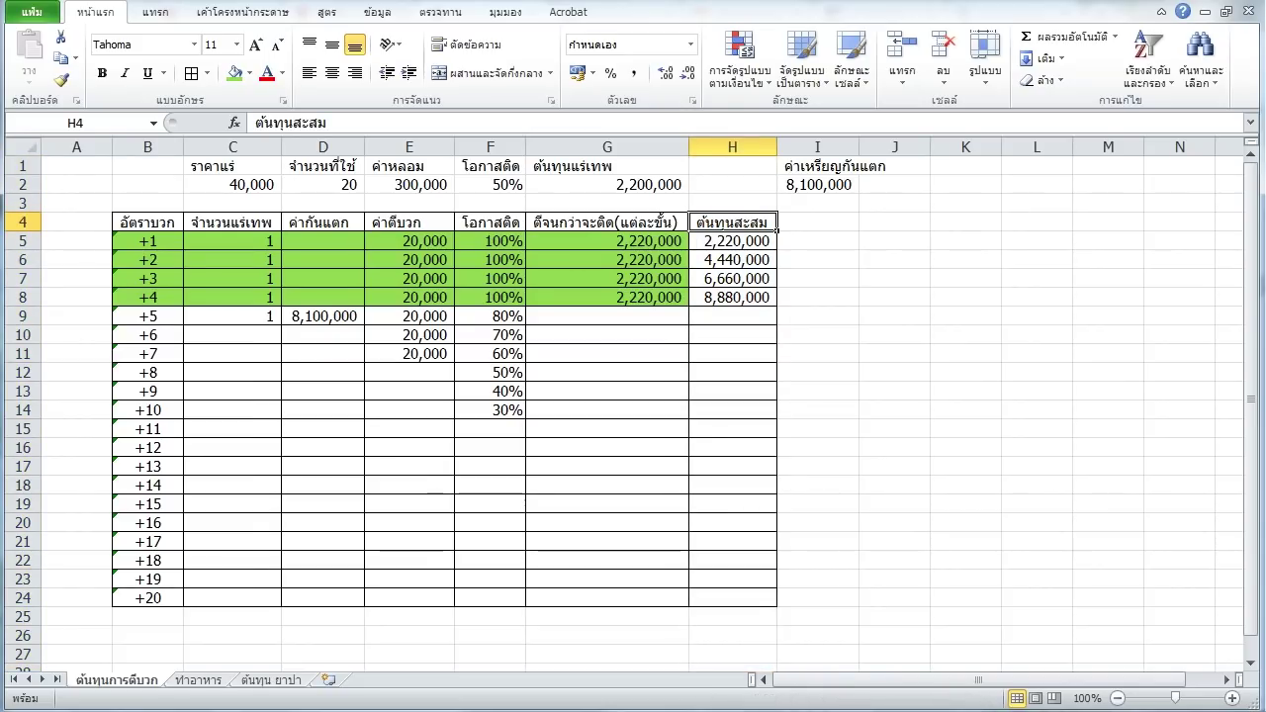
# Extend the light green fill of the +1 to +4 rows across B5:H8, including the cumulative costs.
pyautogui.click(490, 391)
pyautogui.click(686, 305)
pyautogui.moveTo(732, 297); pyautogui.dragTo(148, 243)
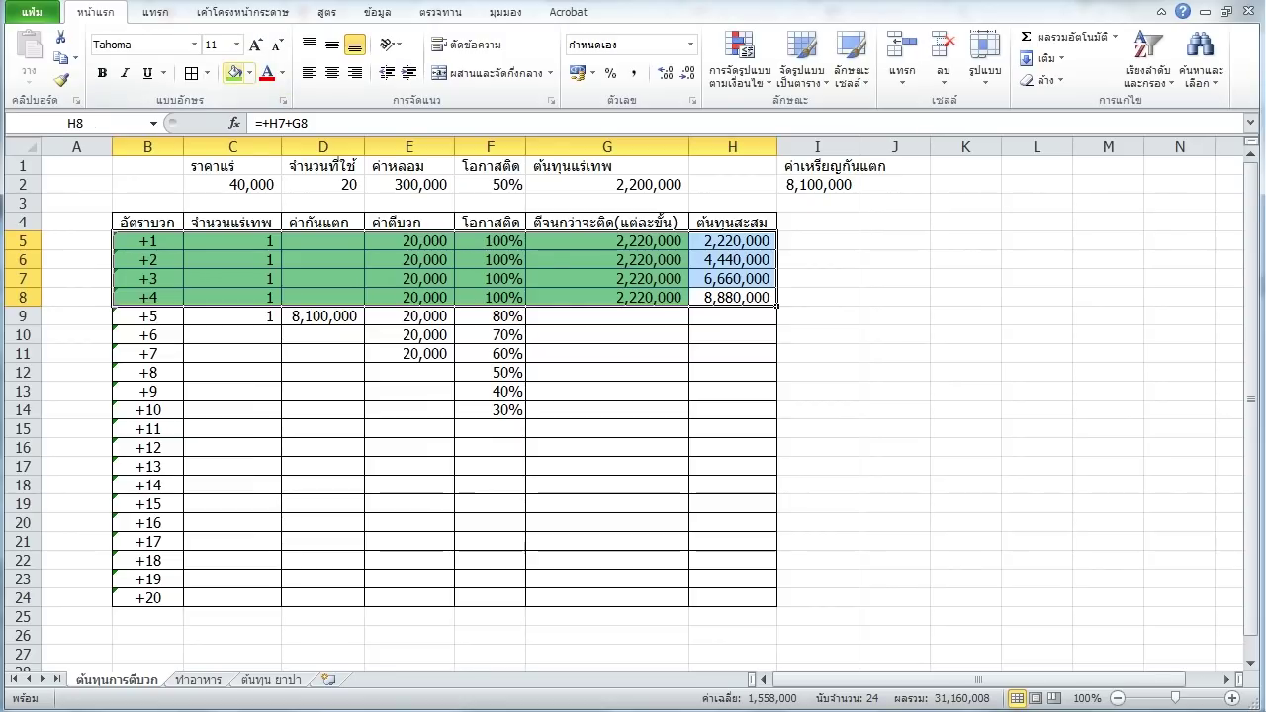
pyautogui.click(235, 73)
pyautogui.click(490, 353)
# Fill the +5 to +7 rows in B9:H11 with the standard light blue color and select G9.
pyautogui.moveTo(148, 315); pyautogui.dragTo(752, 358)
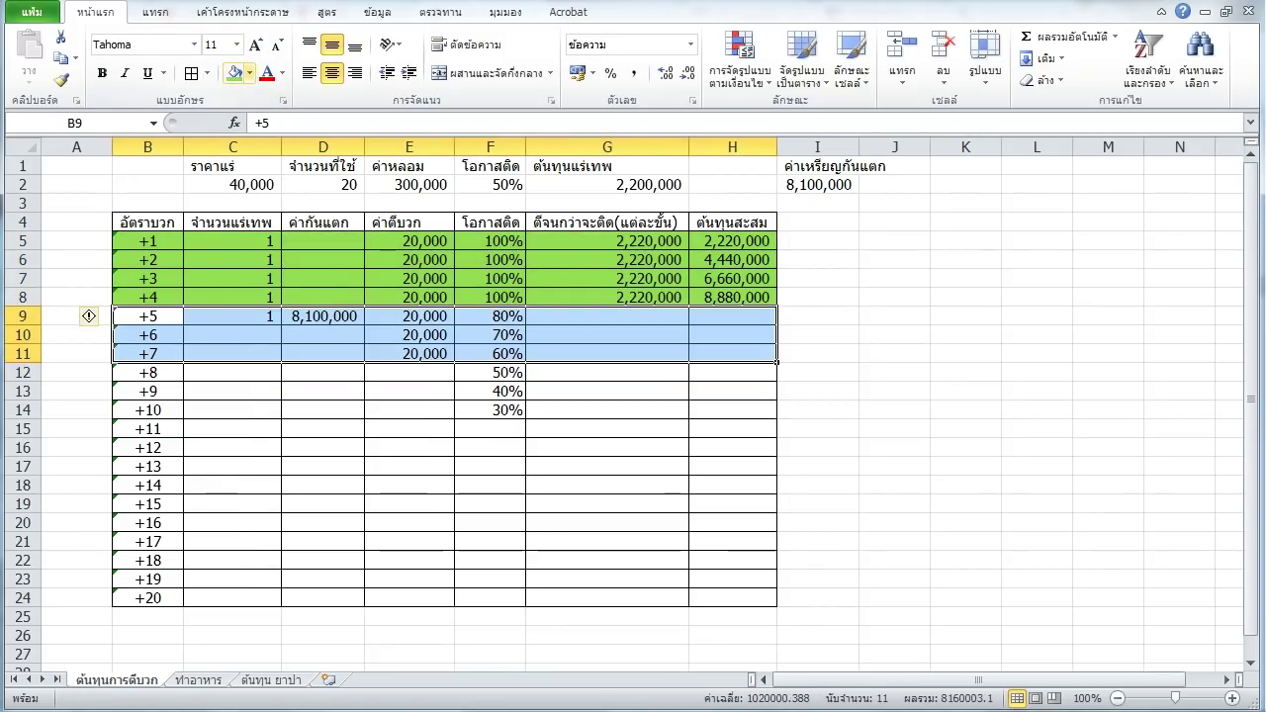
pyautogui.click(251, 73)
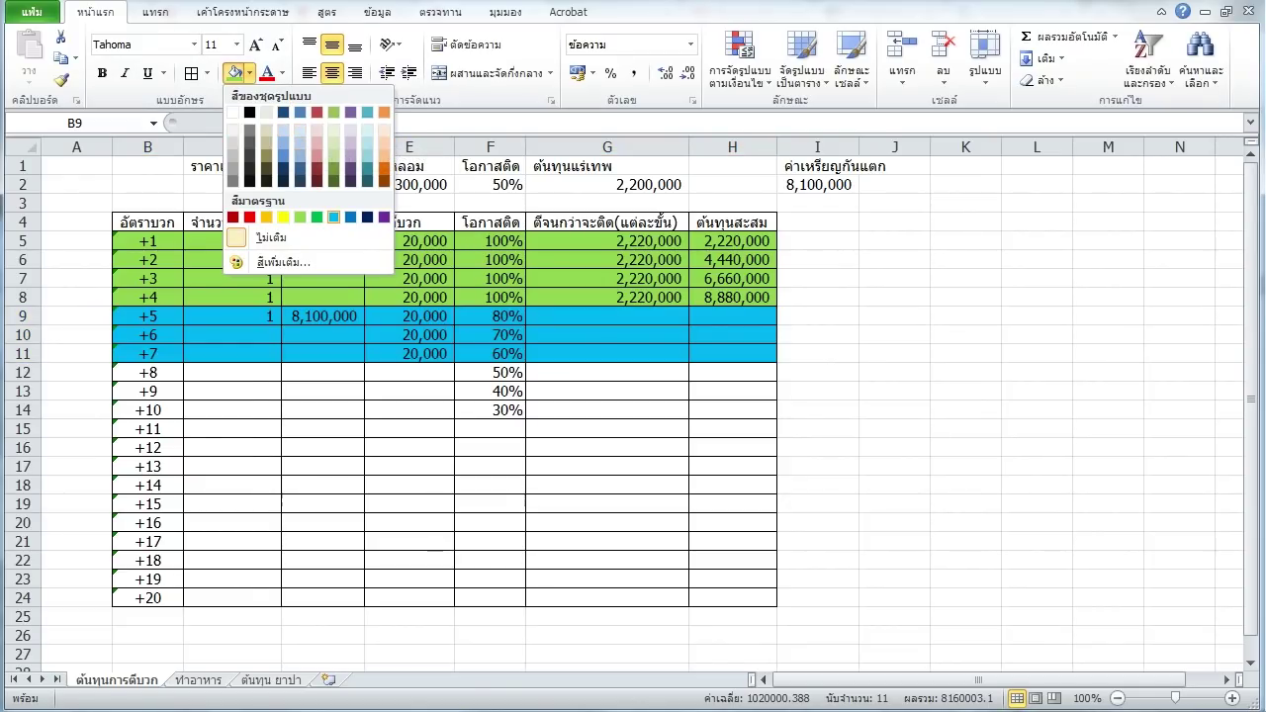
pyautogui.click(333, 216)
pyautogui.click(608, 317)
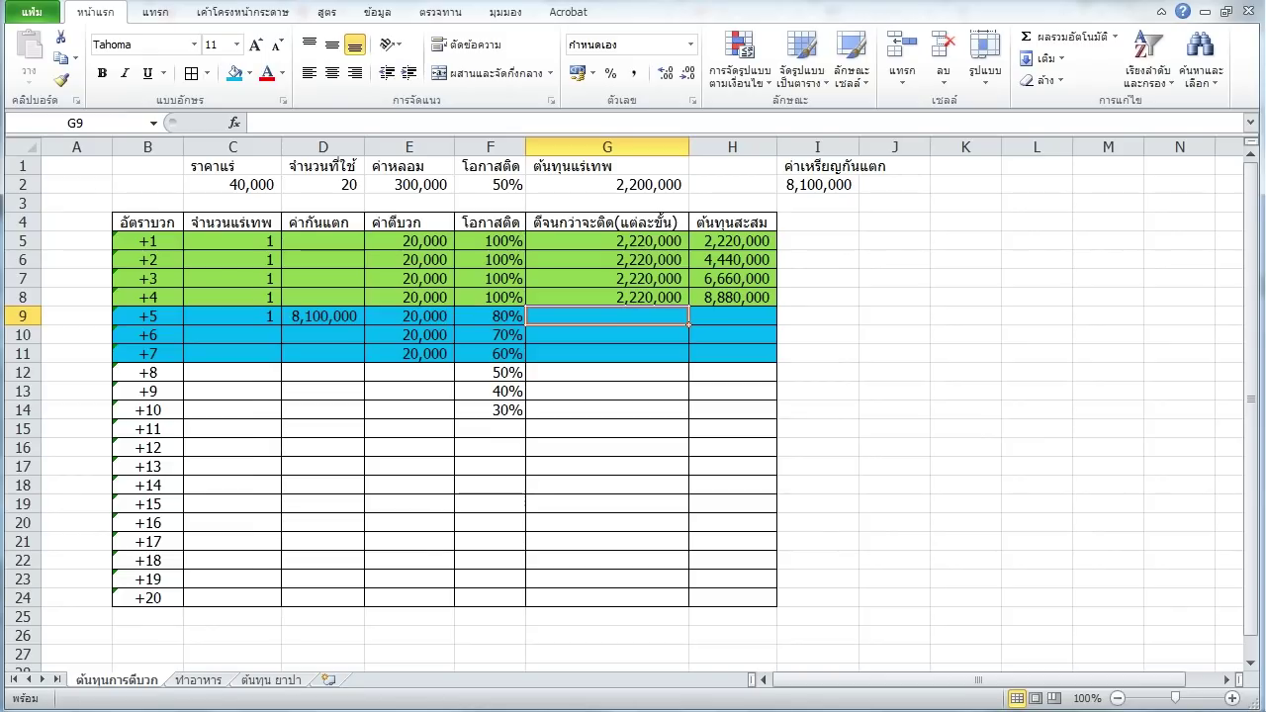
pyautogui.click(323, 316)
pyautogui.click(607, 316)
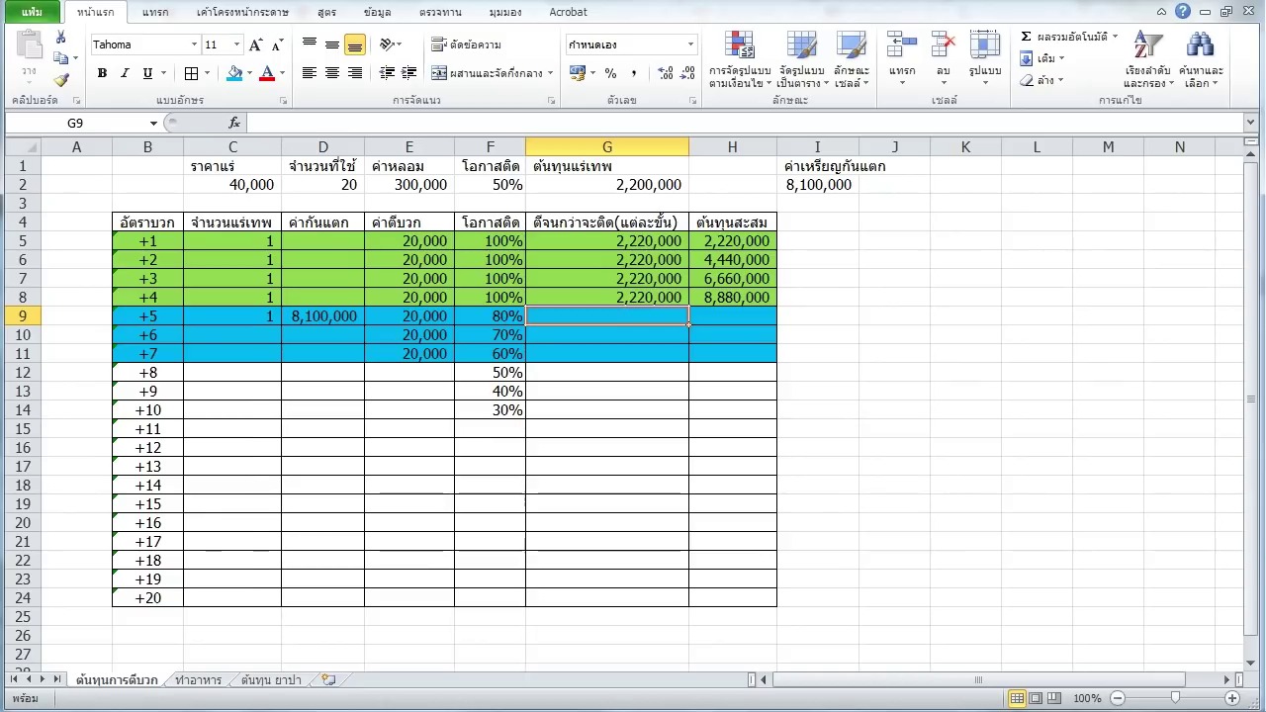
pyautogui.click(233, 316)
pyautogui.click(607, 316)
pyautogui.click(607, 297)
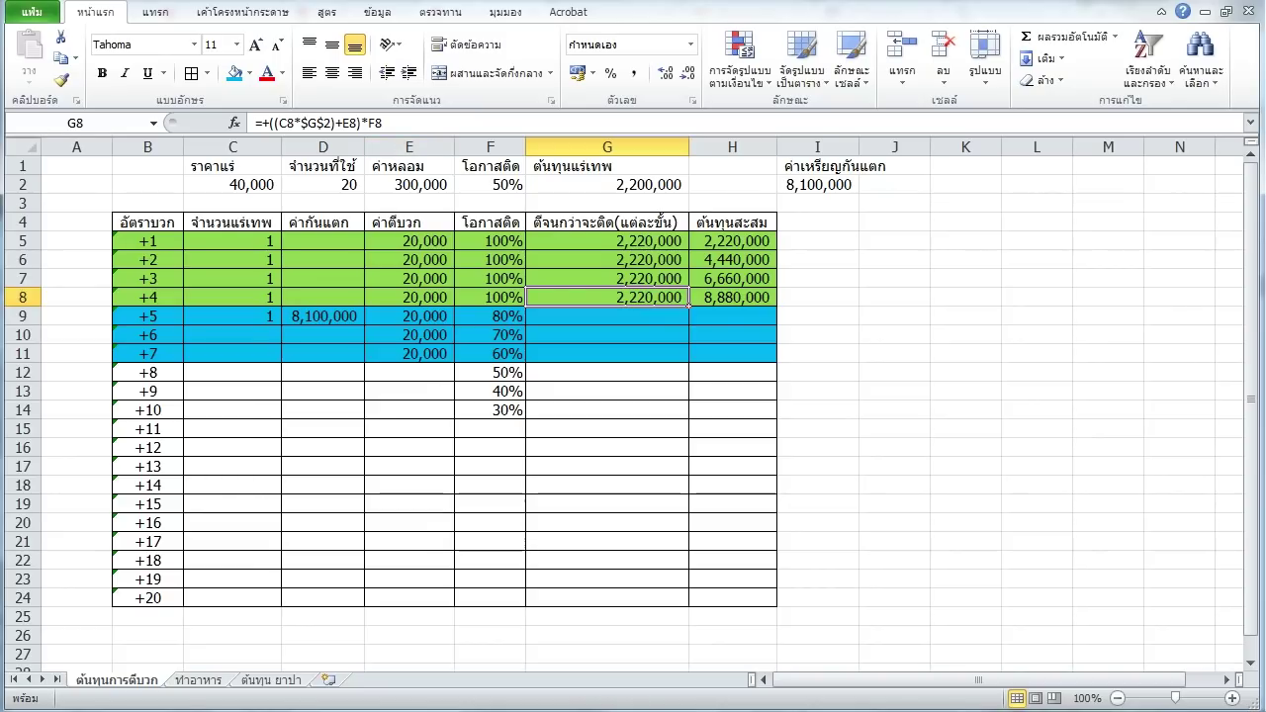
pyautogui.hotkey('ctrl', 'c')
pyautogui.click(608, 315)
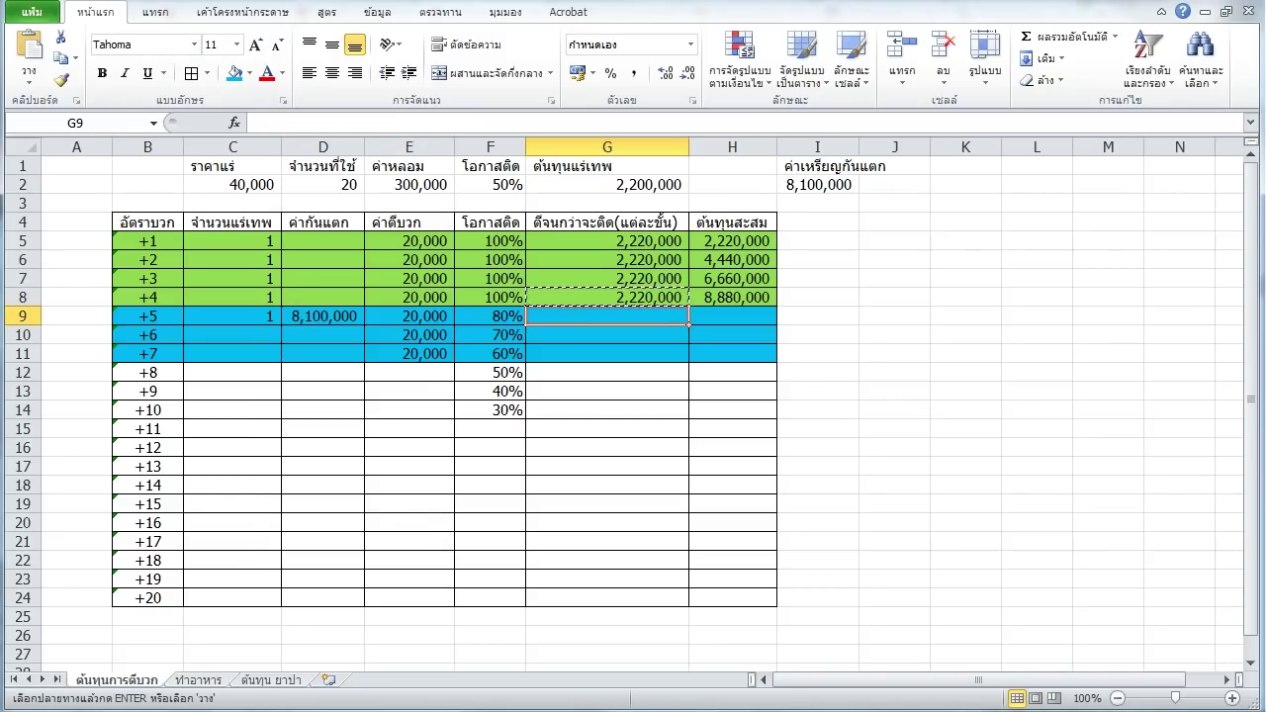
pyautogui.press('Escape')
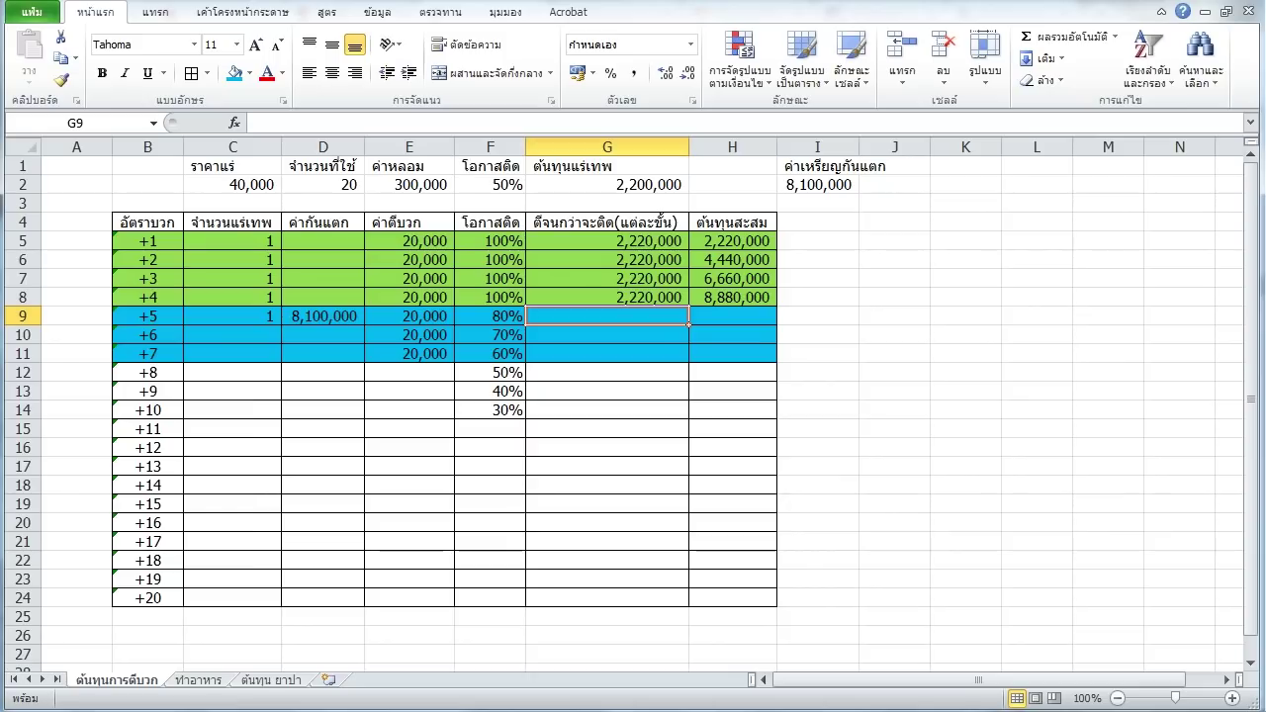
pyautogui.click(608, 297)
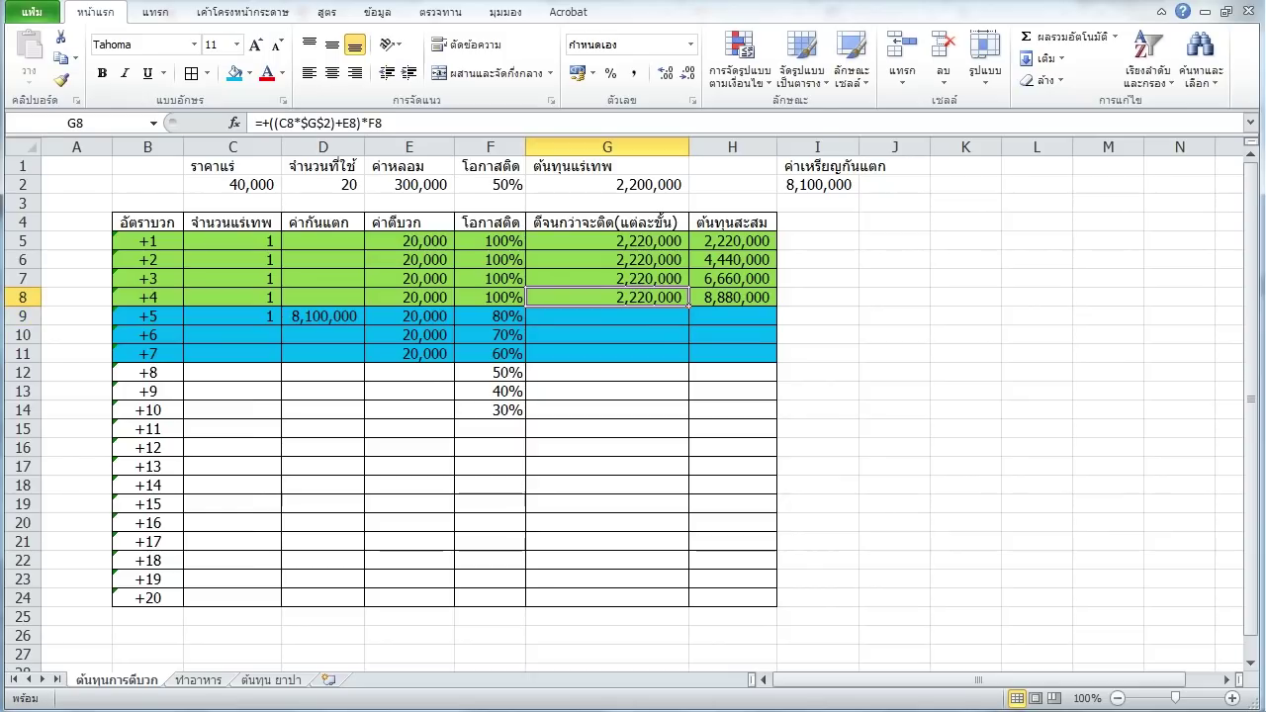
pyautogui.moveTo(386, 123); pyautogui.dragTo(238, 129)
pyautogui.hotkey('ctrl', 'c')
pyautogui.press('Escape')
pyautogui.click(608, 316)
pyautogui.click(28, 77)
pyautogui.press('Down')
pyautogui.press('Down')
pyautogui.press('Return')
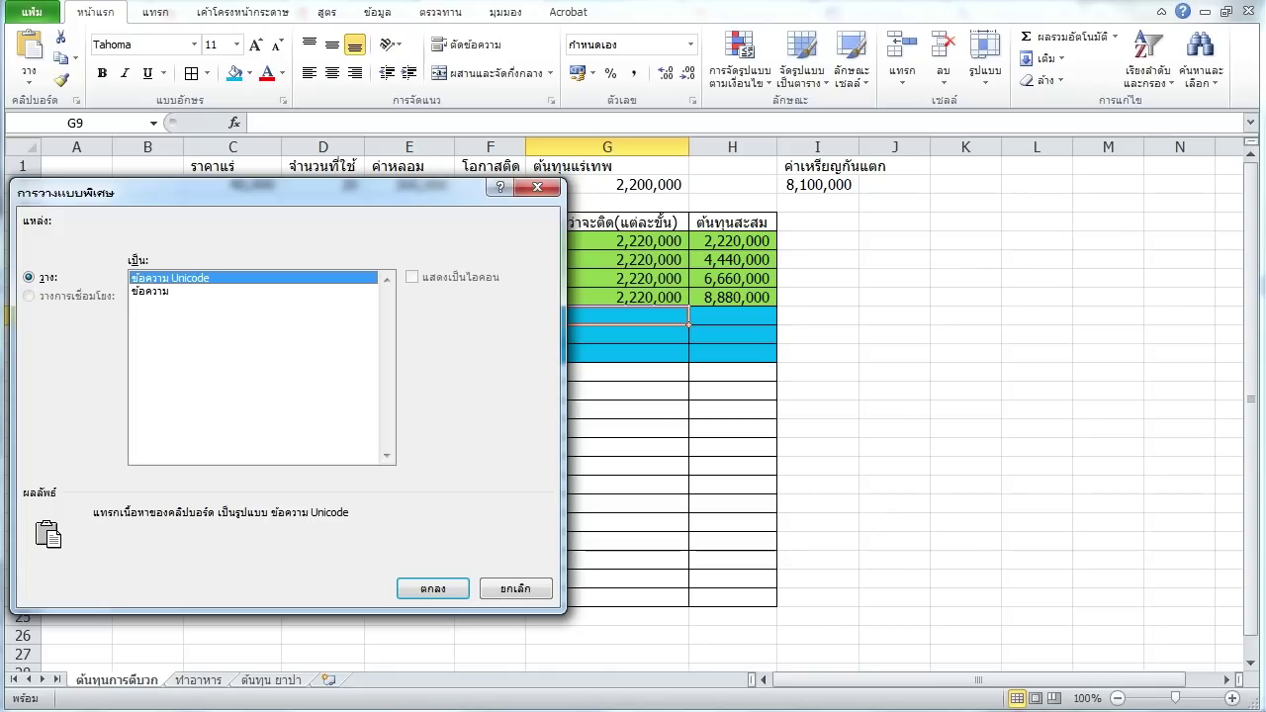
pyautogui.press('Escape')
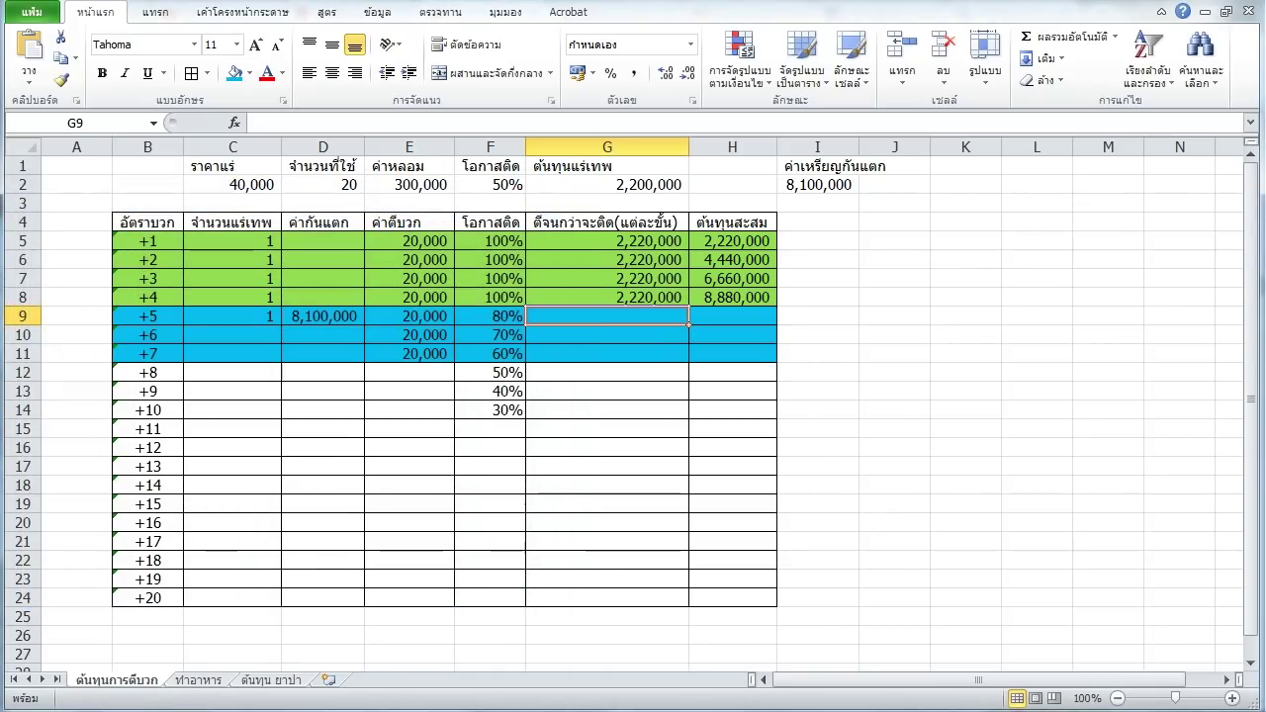
# Copy the per-level cost cell G8 and paste only its formula into G9.
pyautogui.press('Up')
pyautogui.hotkey('ctrl', 'c')
pyautogui.press('Down')
pyautogui.hotkey('alt', 'h')
pyautogui.press('v')
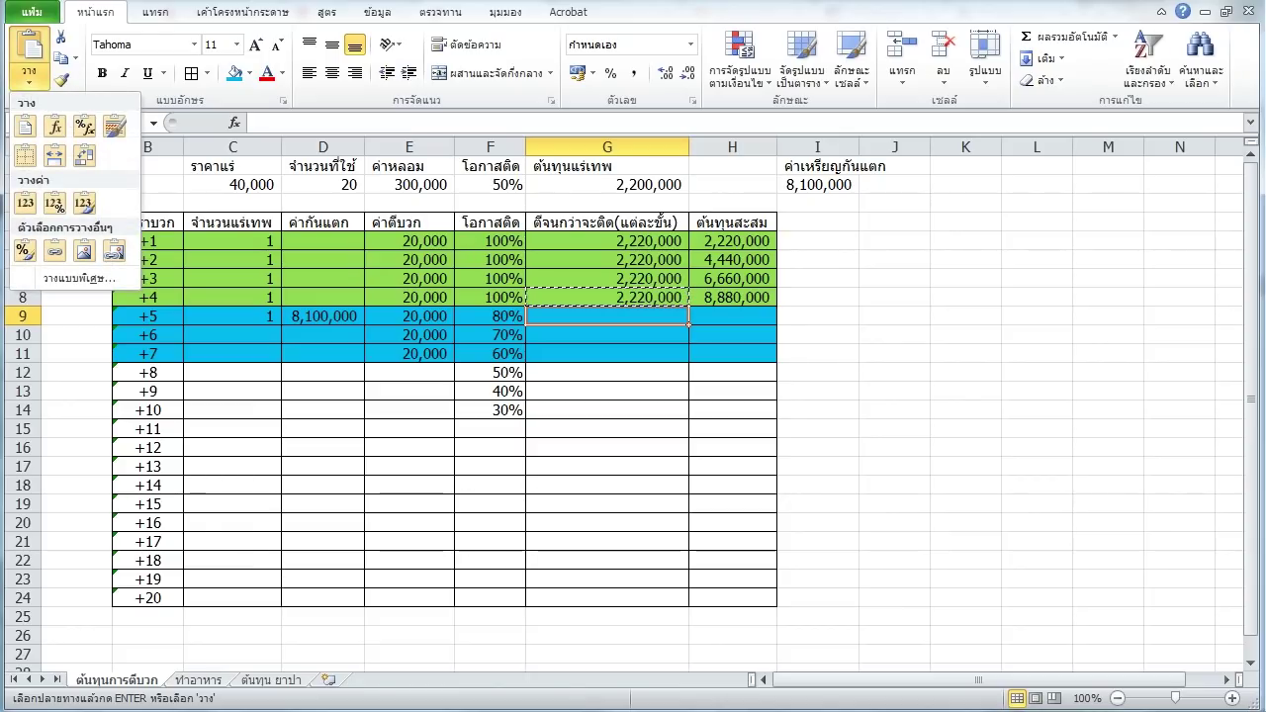
pyautogui.click(55, 126)
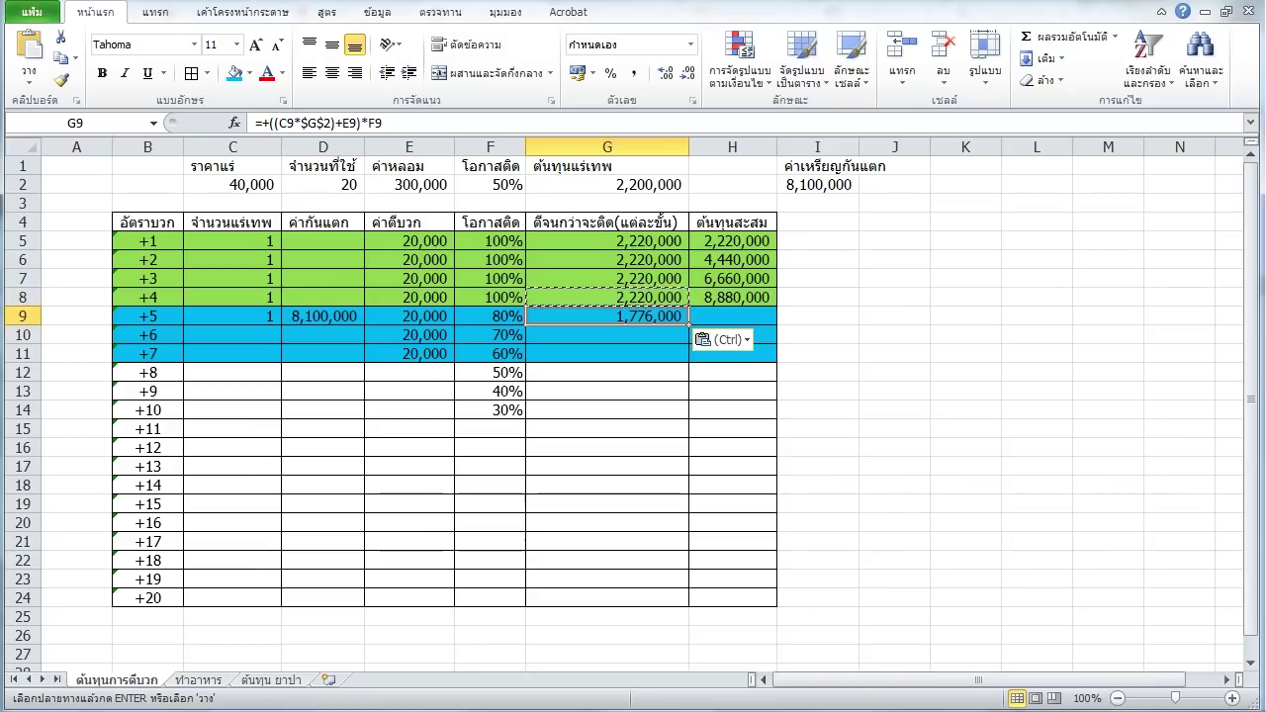
# Try removing the success rate multiplier *F9 from the formula in G9, and cancel the edit.
pyautogui.press('F2')
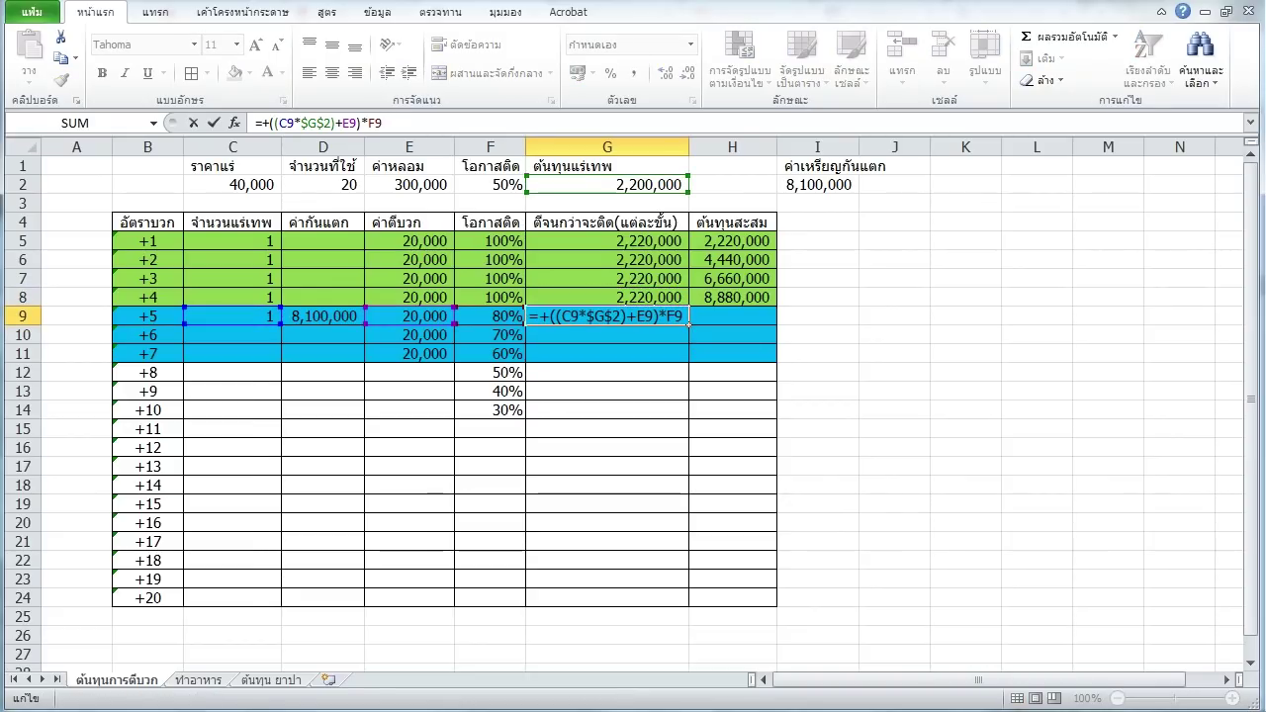
pyautogui.click(295, 123)
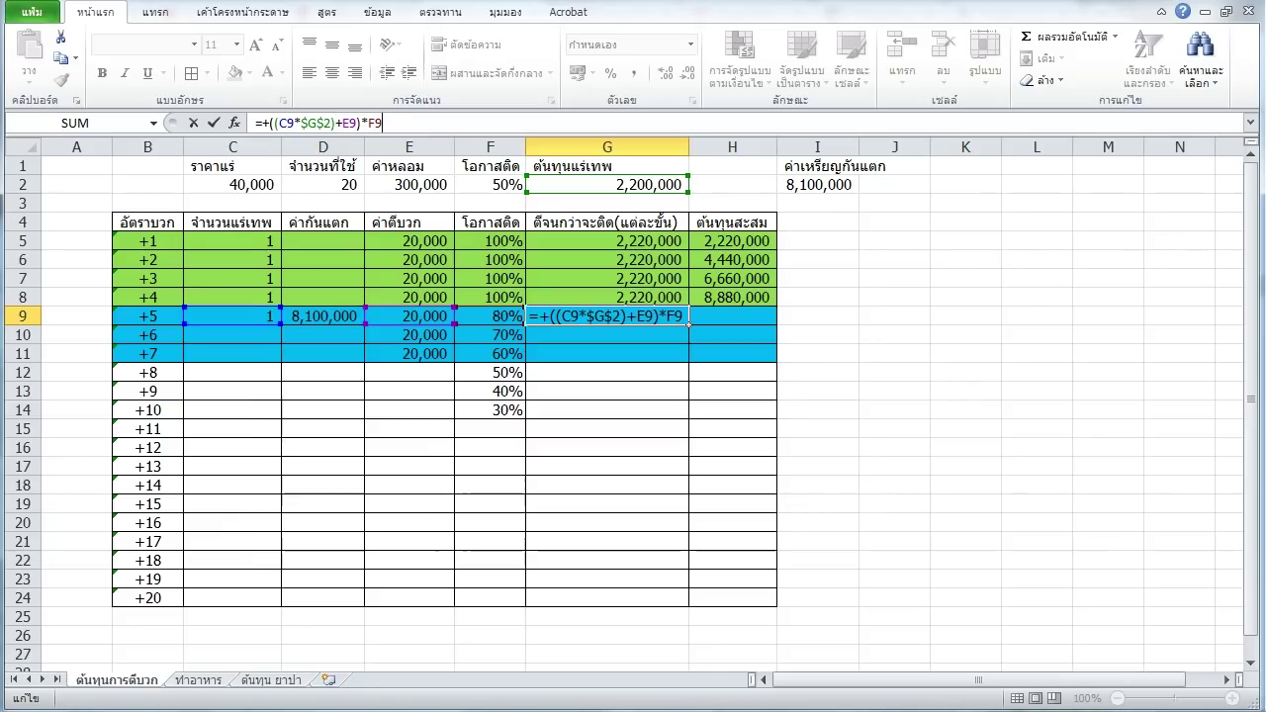
pyautogui.moveTo(360, 123); pyautogui.dragTo(383, 122)
pyautogui.press('BackSpace')
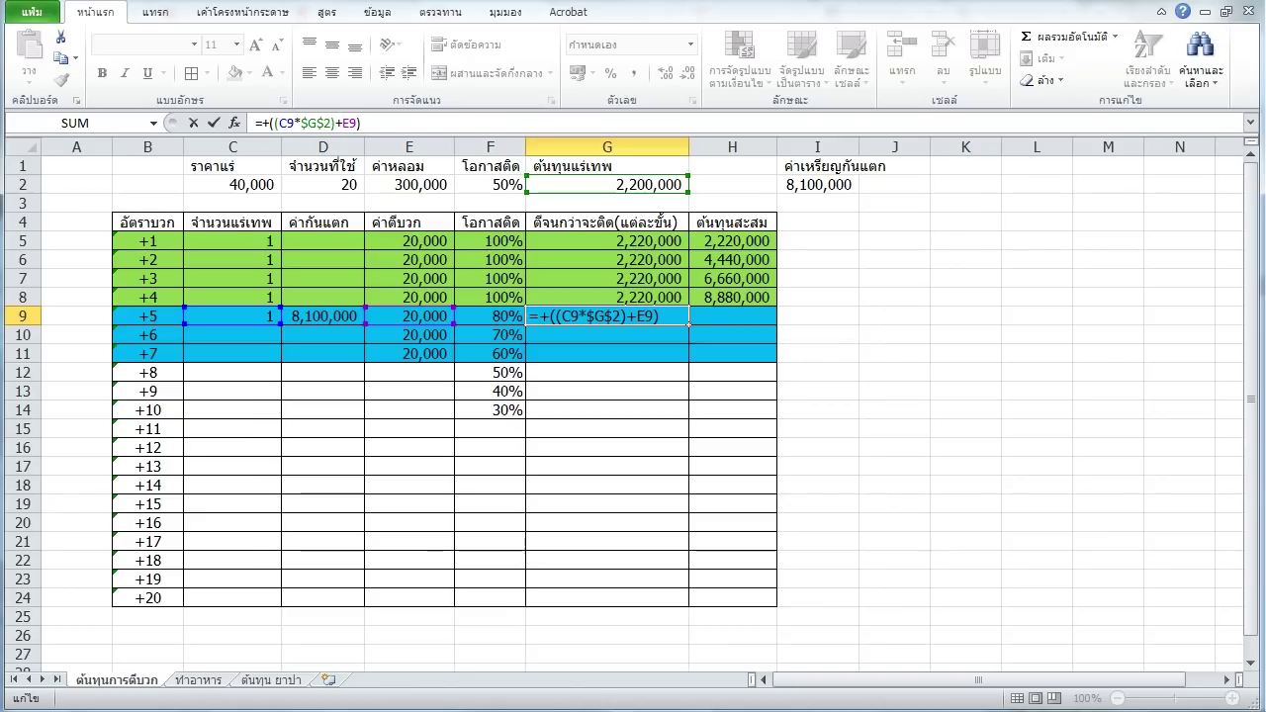
pyautogui.press('Escape')
# Enter the +5 per-level cost in G9 as =(C9*$G$2)+D9+E9, keeping the G2 reference absolute.
pyautogui.write('ช')
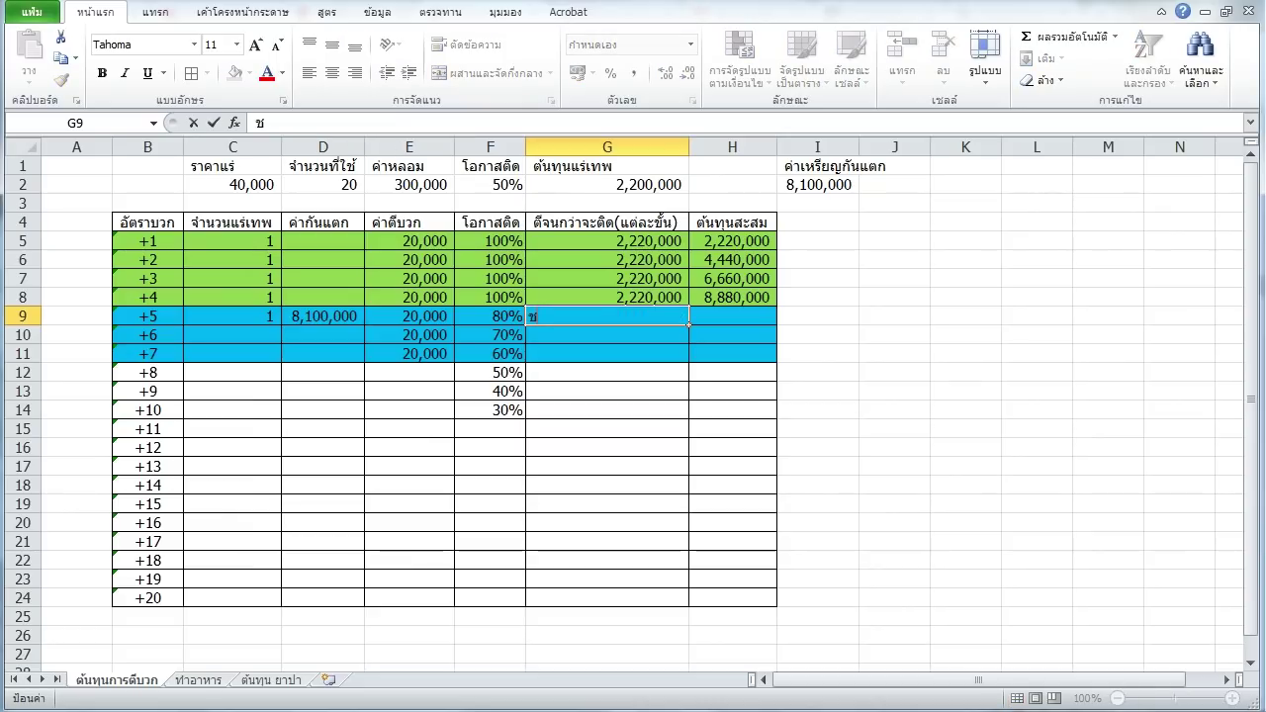
pyautogui.press('BackSpace')
pyautogui.write('=')
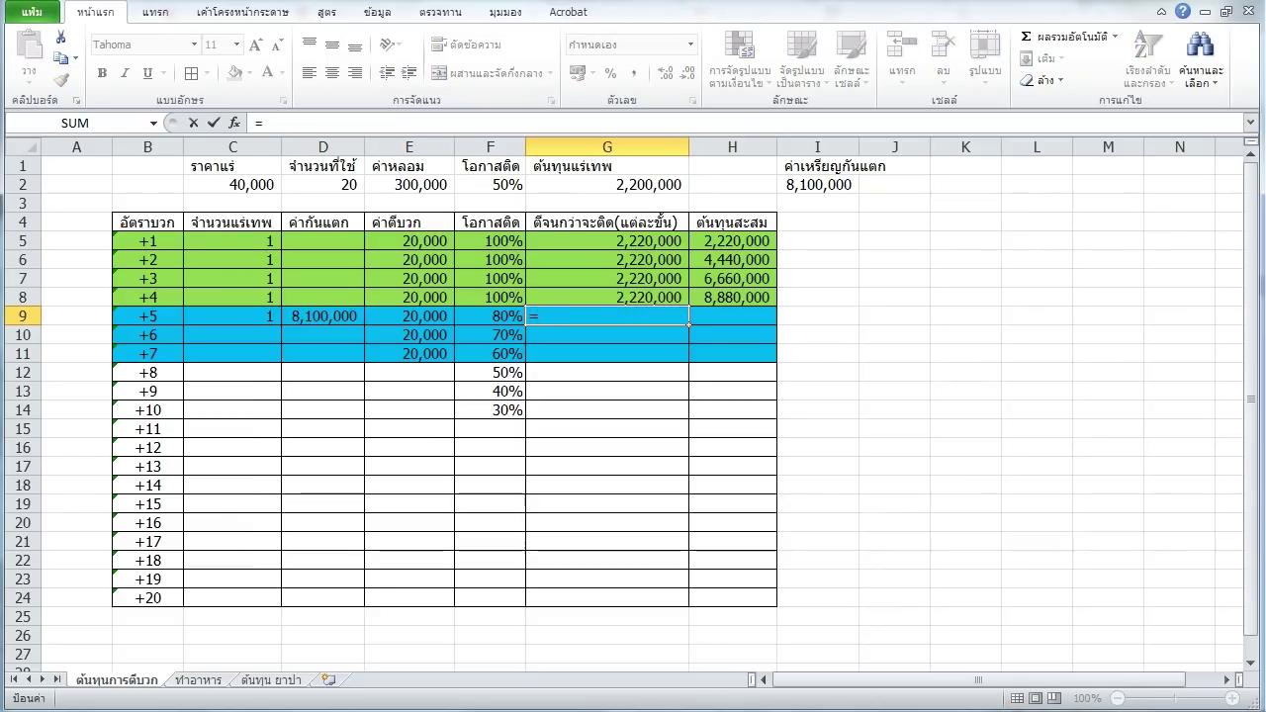
pyautogui.write('(')
pyautogui.click(232, 316)
pyautogui.write('*')
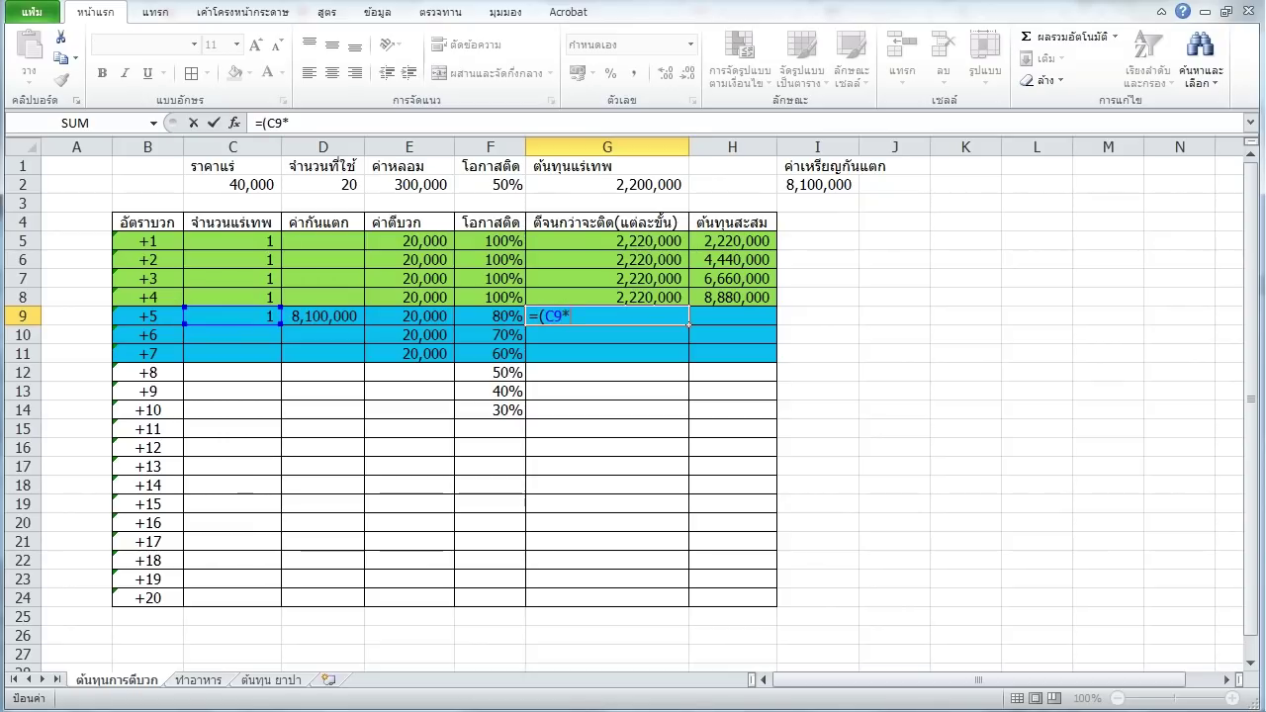
pyautogui.click(607, 184)
pyautogui.press('F4')
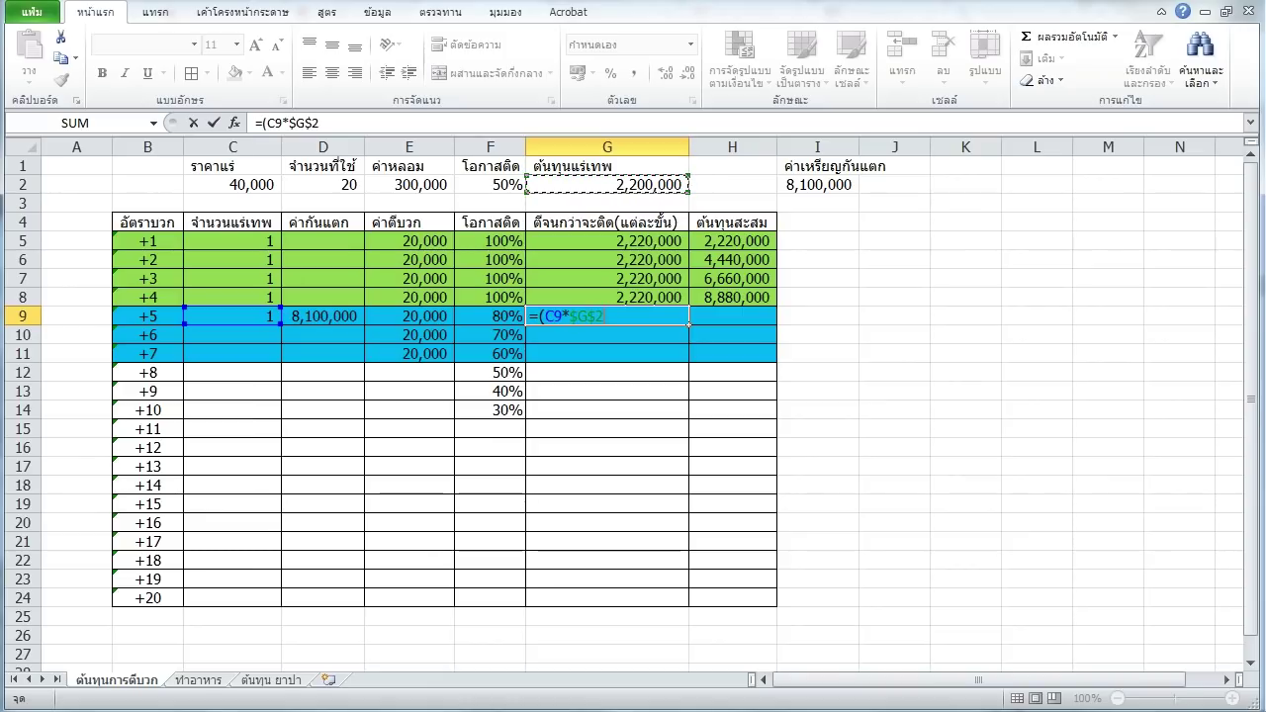
pyautogui.write(')+')
pyautogui.click(323, 316)
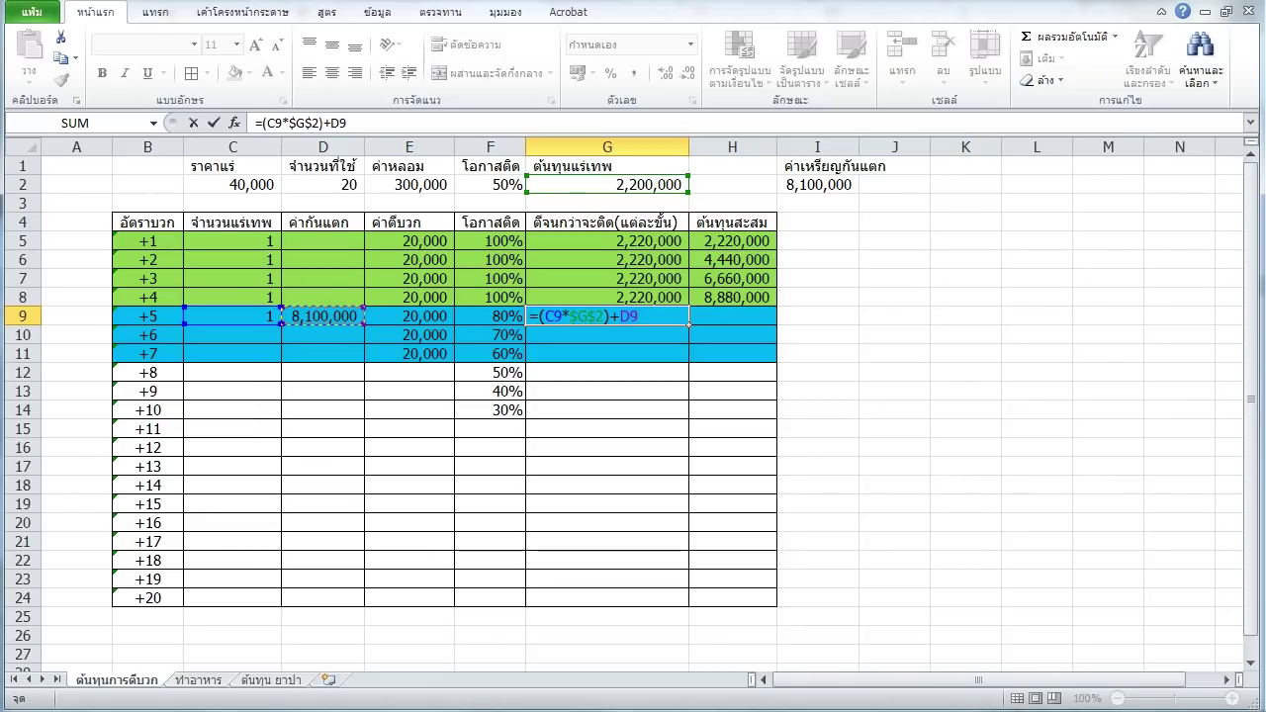
pyautogui.write('+')
pyautogui.click(408, 316)
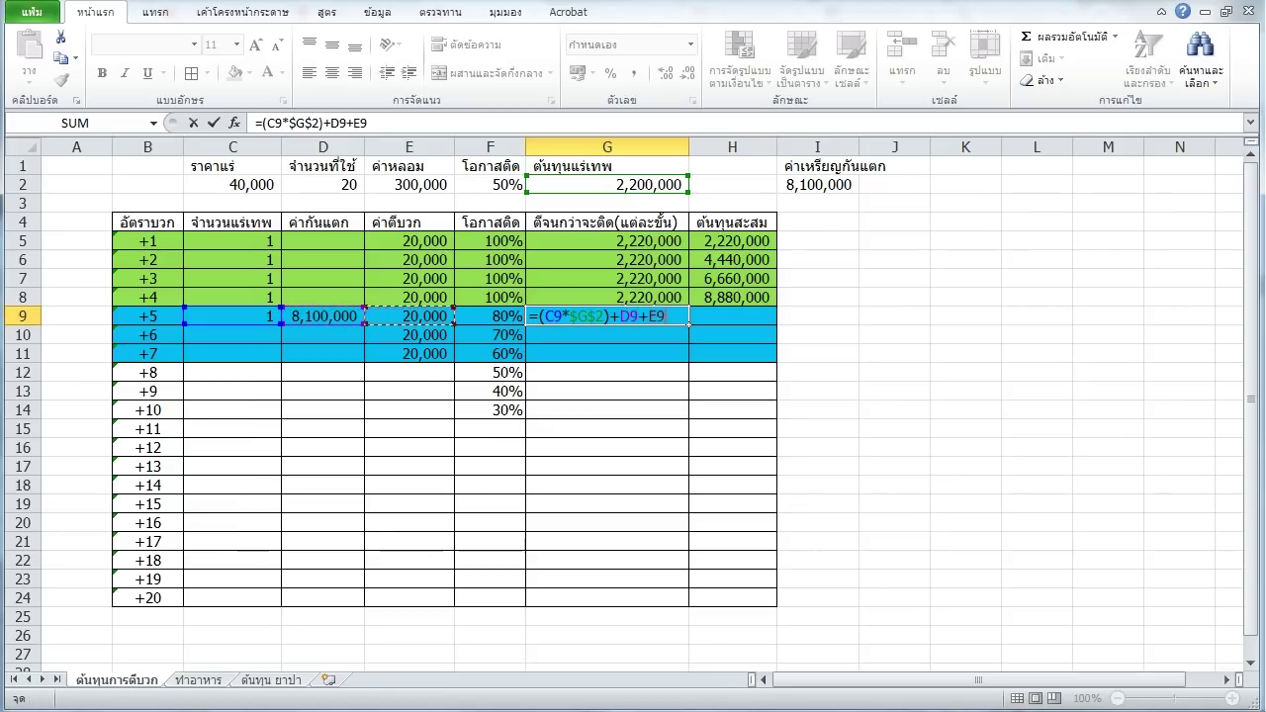
# Wrap the whole sum in an outer pair of parentheses so G9 holds =((C9*$G$2)+D9+E9).
pyautogui.write(')')
pyautogui.click(261, 123)
pyautogui.write('(')
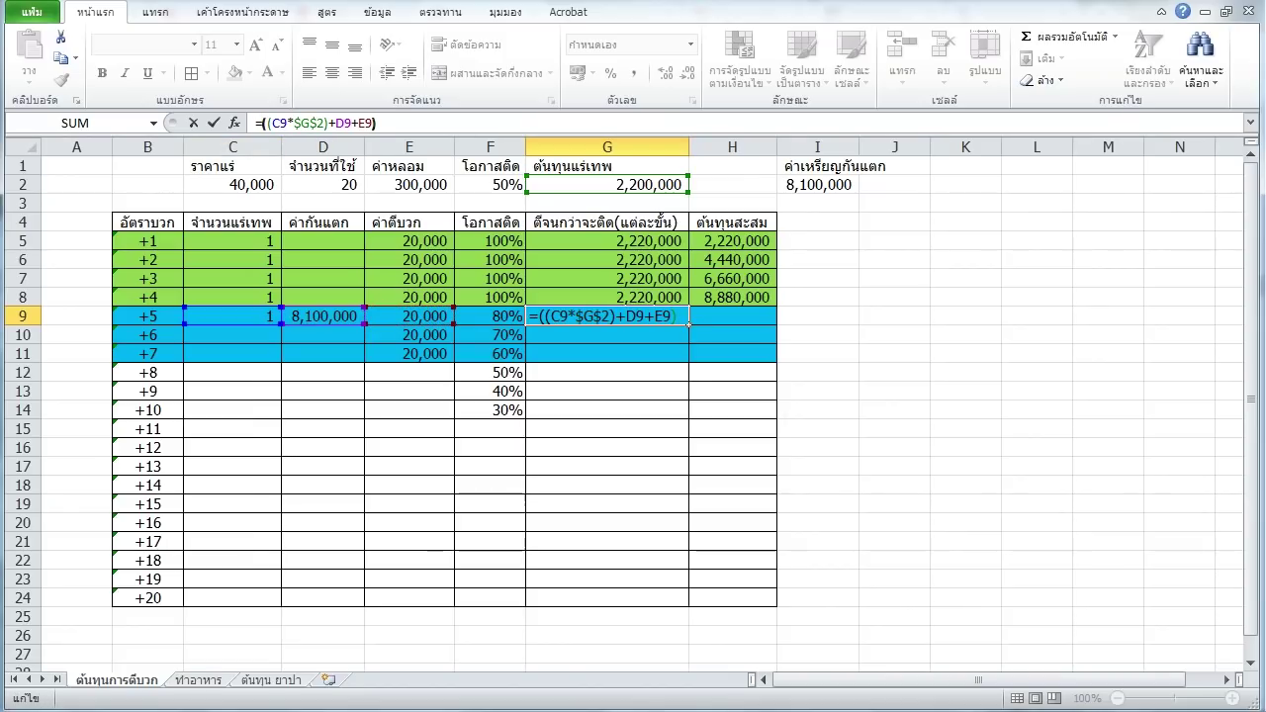
pyautogui.press('Return')
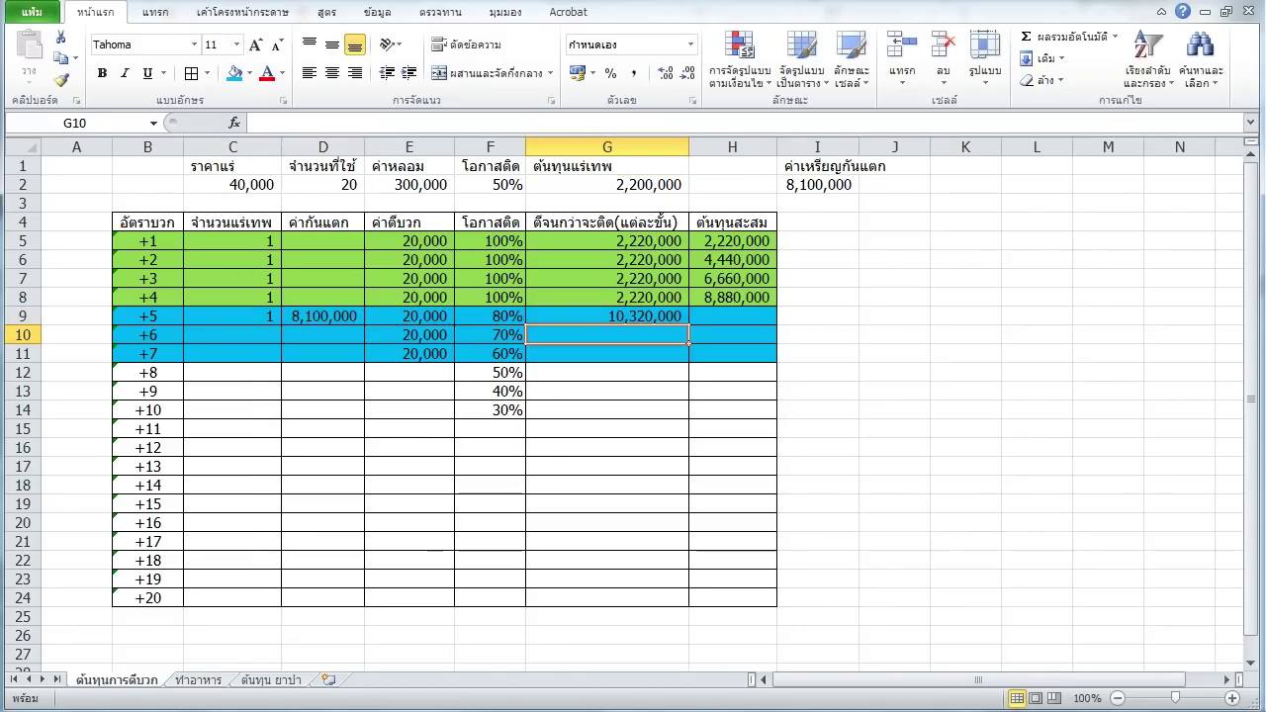
# Multiply the cost formula in G9 by 10/8 to account for the success rate.
pyautogui.click(606, 315)
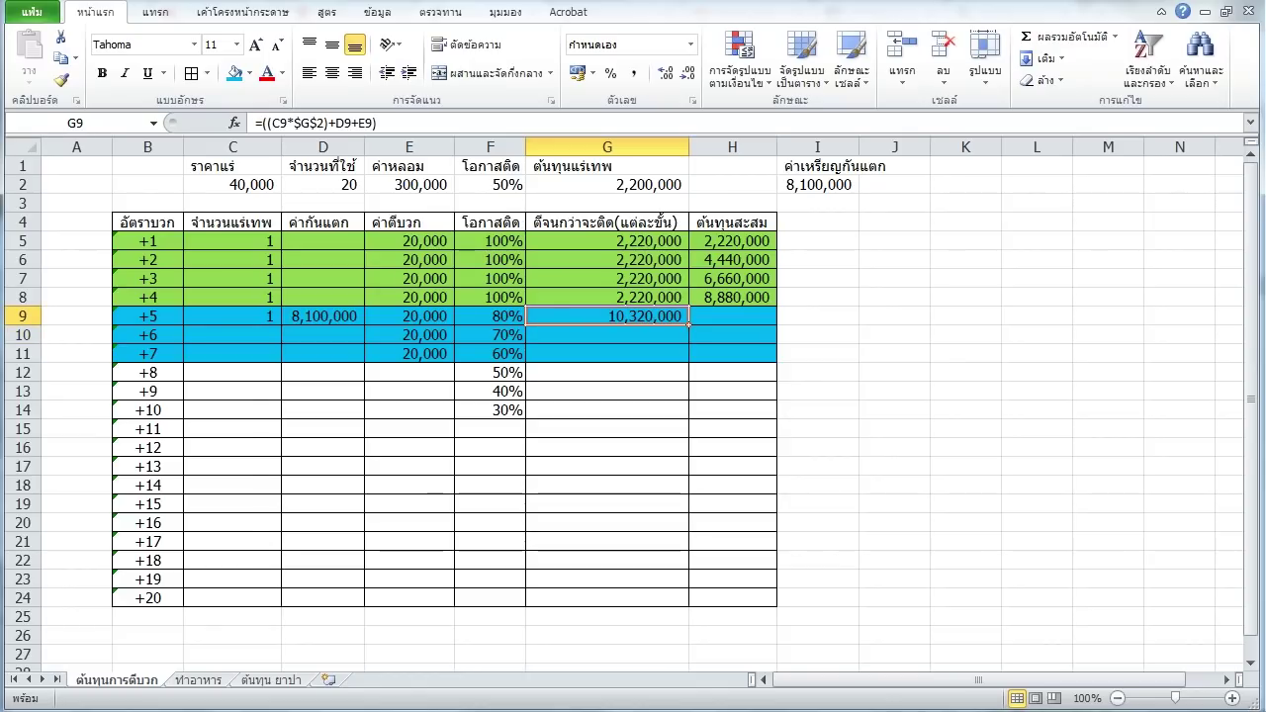
pyautogui.click(489, 315)
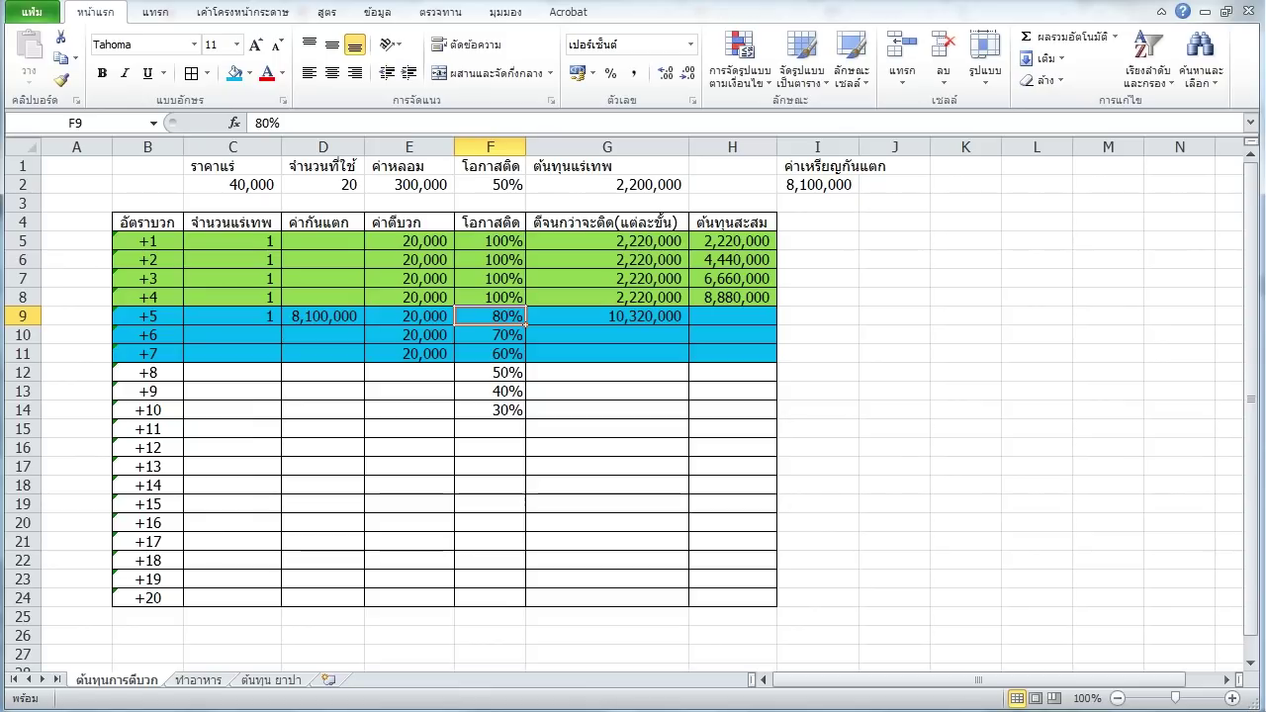
pyautogui.click(607, 316)
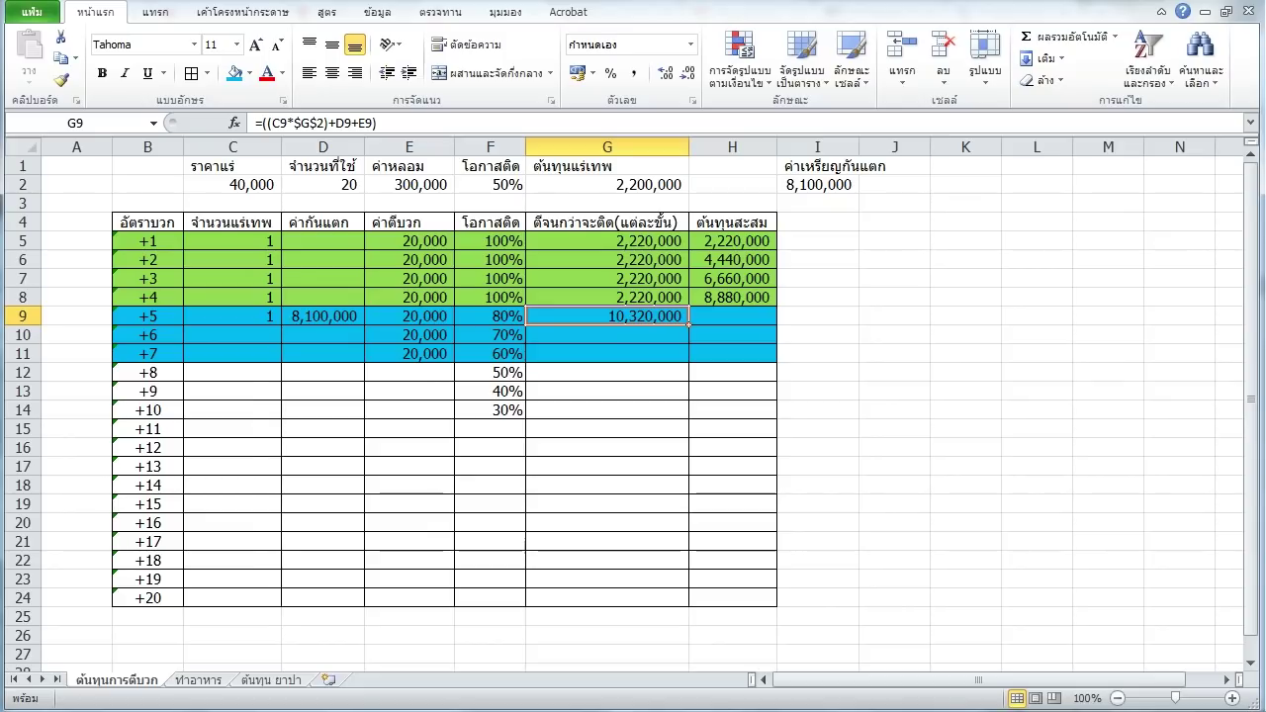
pyautogui.click(490, 316)
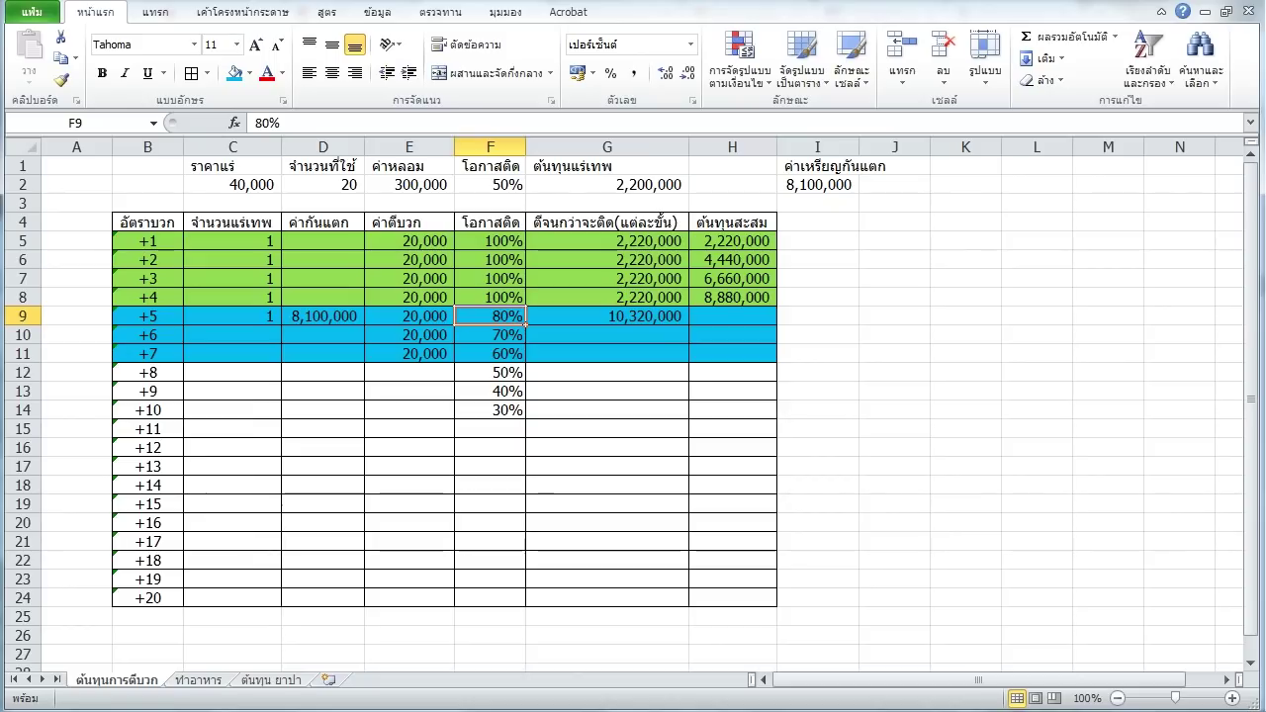
pyautogui.click(606, 316)
pyautogui.press('F2')
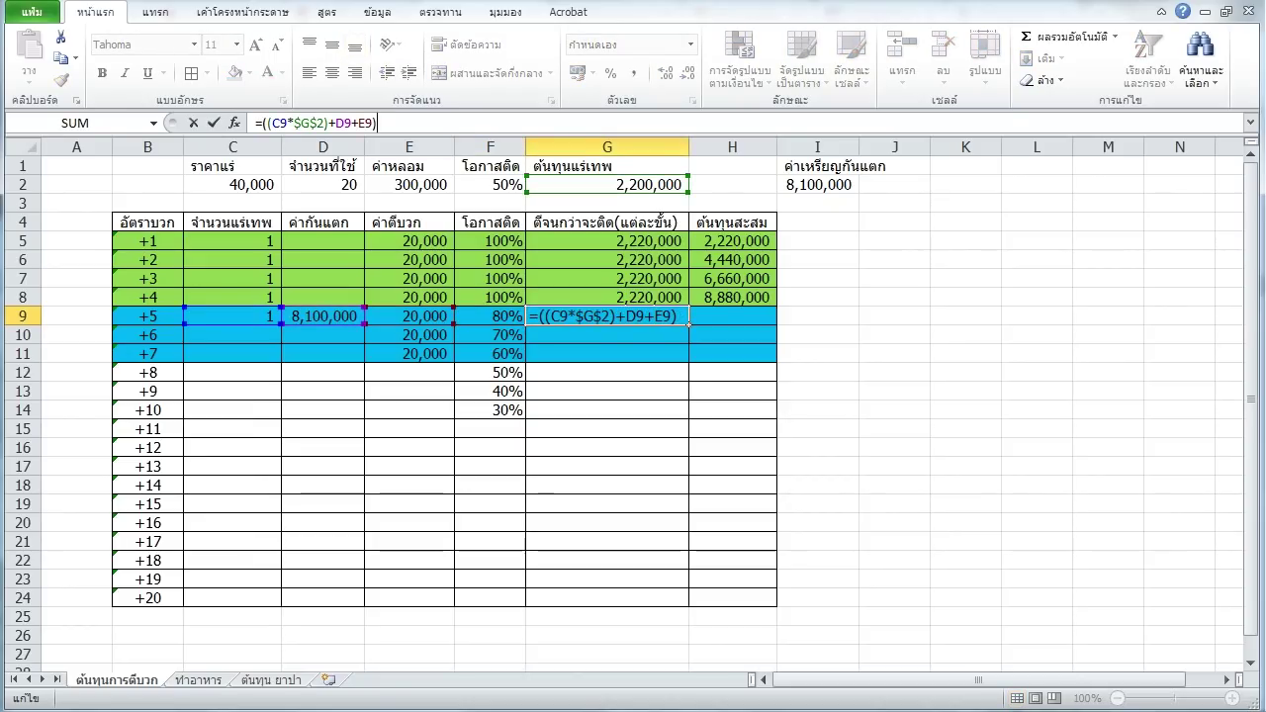
pyautogui.write('*10/8')
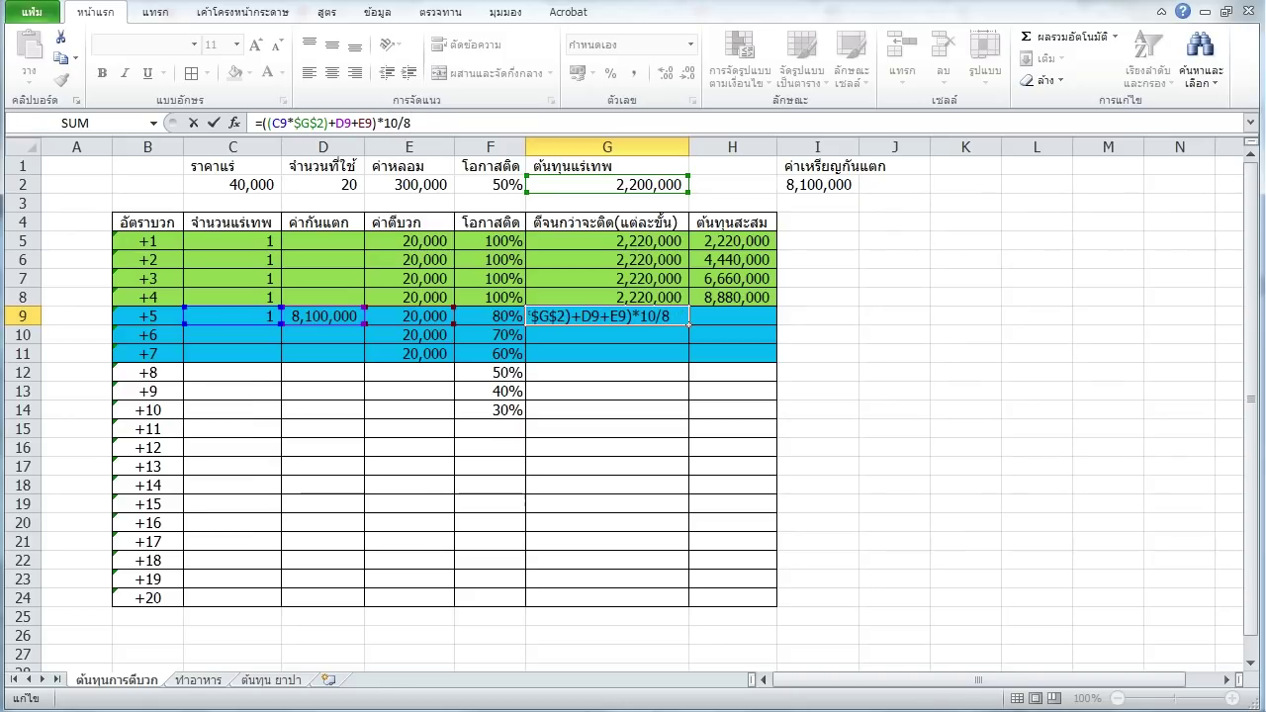
pyautogui.press('Return')
pyautogui.press('Up')
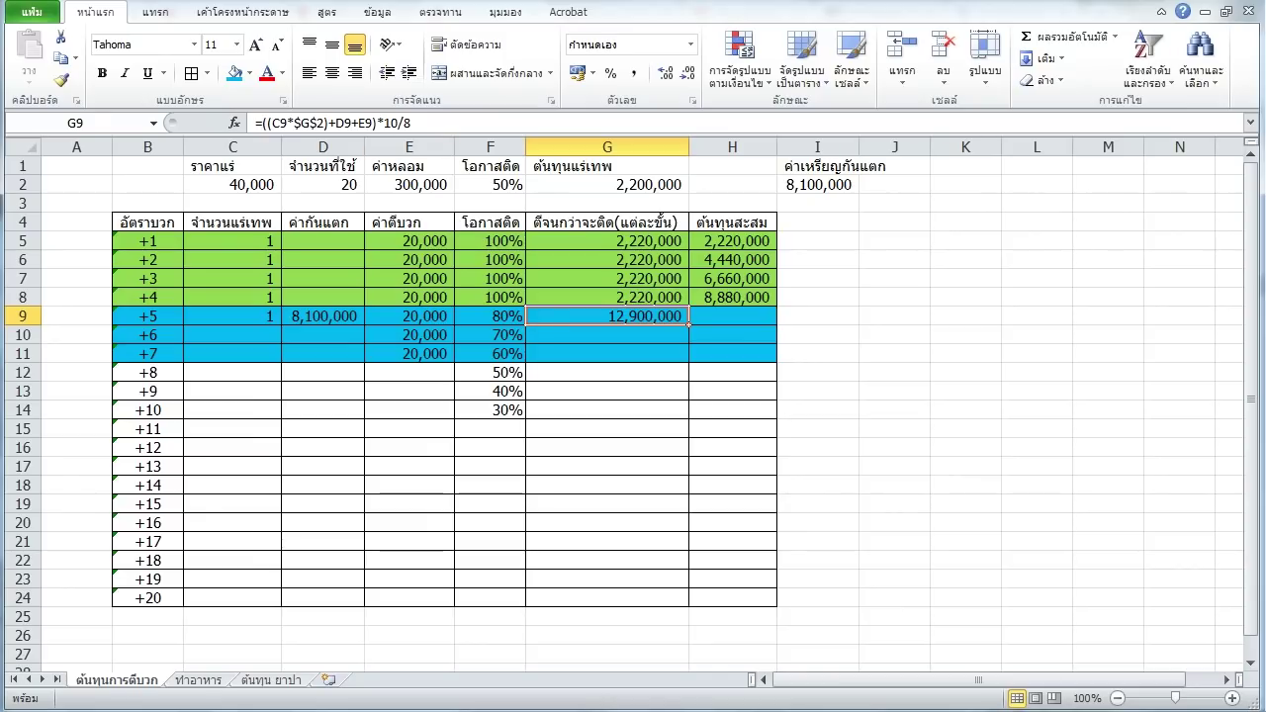
# Replace the 10/8 factor so the G9 formula becomes =((C9*$G$2)+D9+E9)*100%/F9.
pyautogui.moveTo(411, 123); pyautogui.dragTo(384, 123)
pyautogui.press('BackSpace')
pyautogui.click(490, 316)
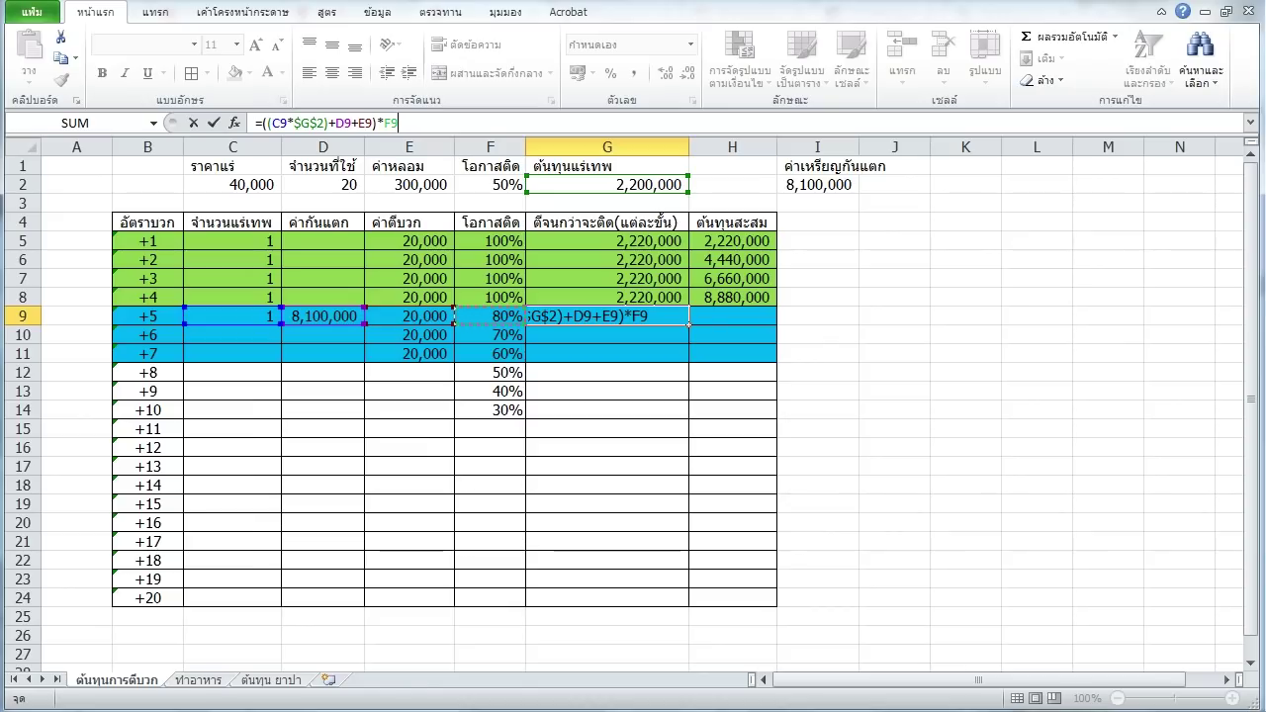
pyautogui.press('BackSpace')
pyautogui.press('BackSpace')
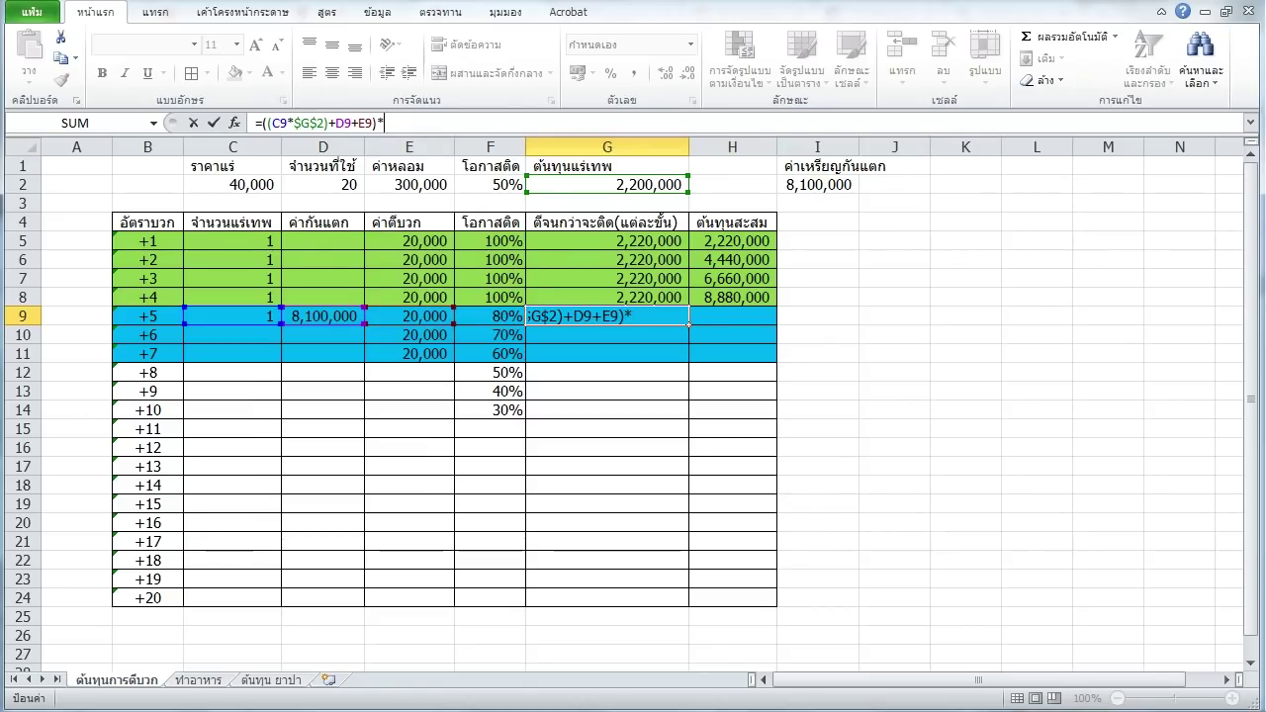
pyautogui.write('100%')
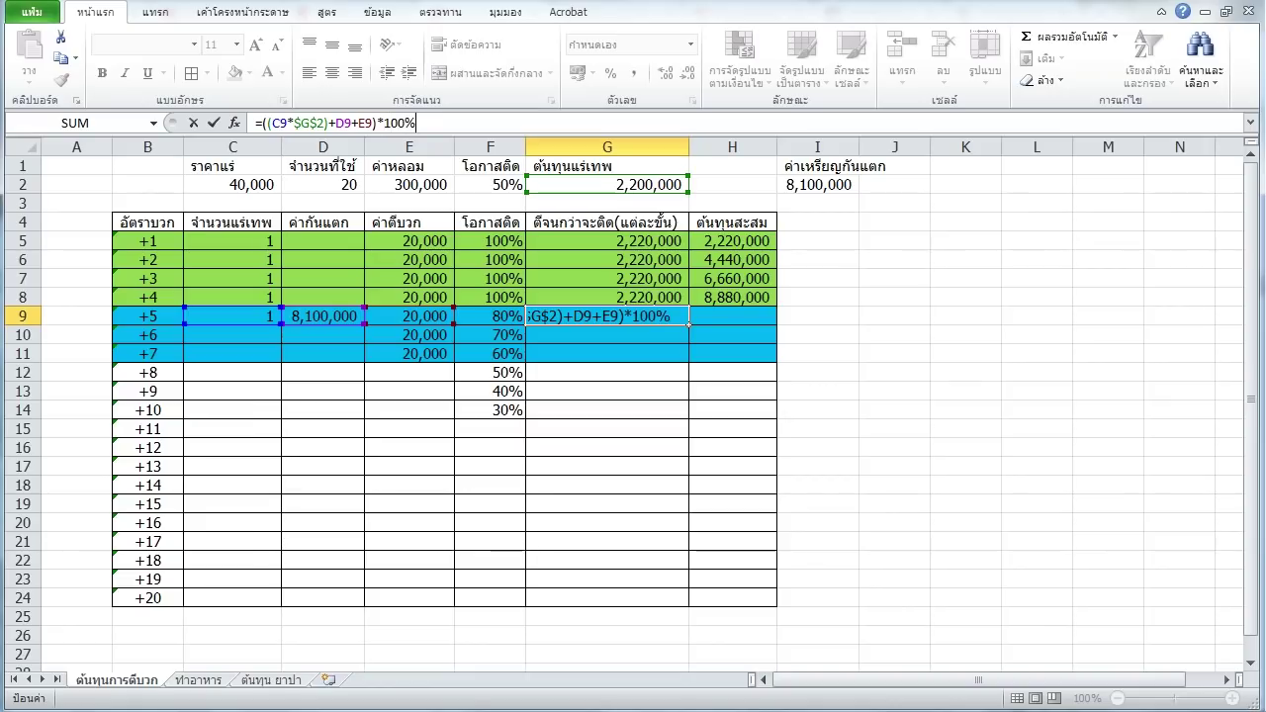
pyautogui.write('/')
pyautogui.press('Left')
pyautogui.press('Return')
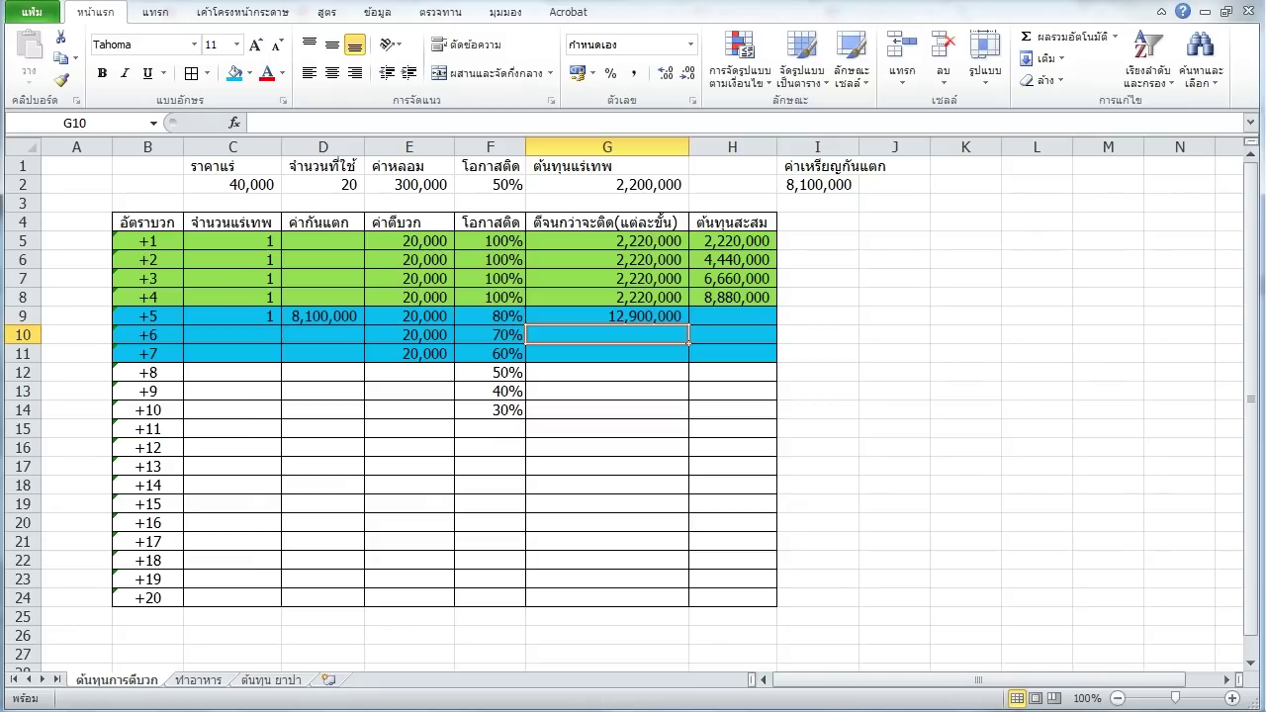
# Try to replace the 100%/F9 factor at the end of the G9 formula with a fixed number.
pyautogui.click(606, 315)
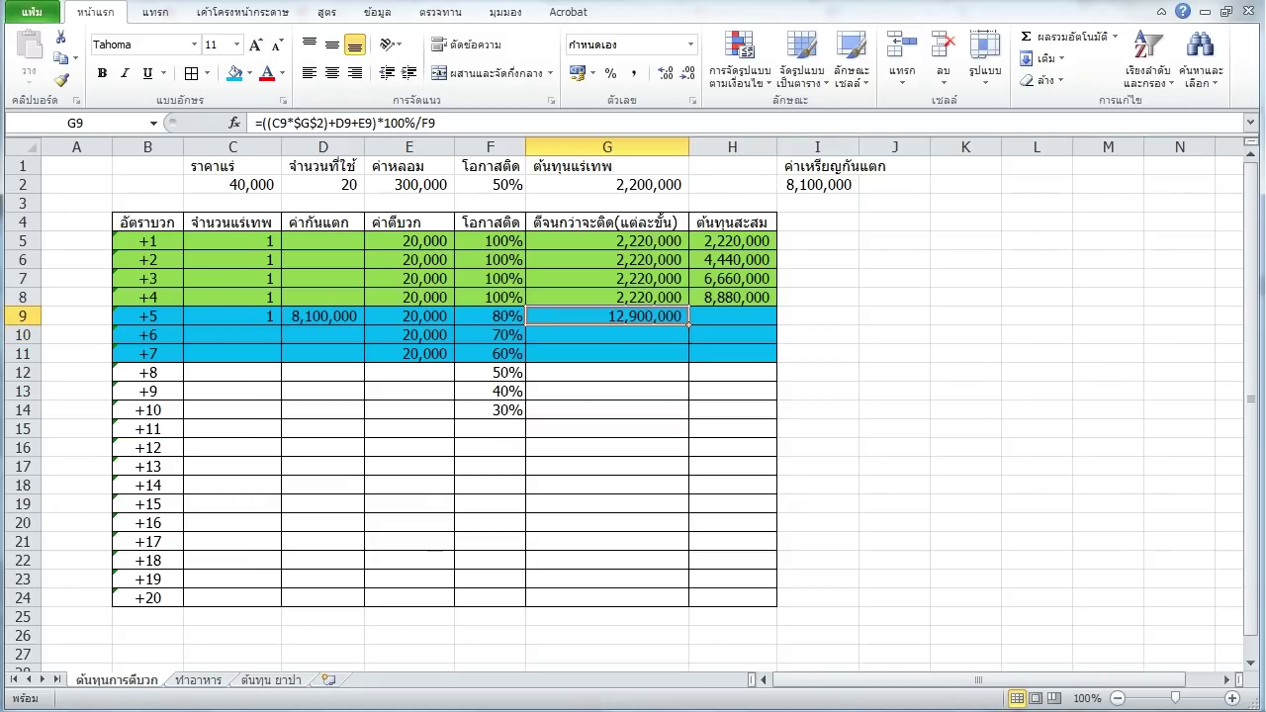
pyautogui.press('F2')
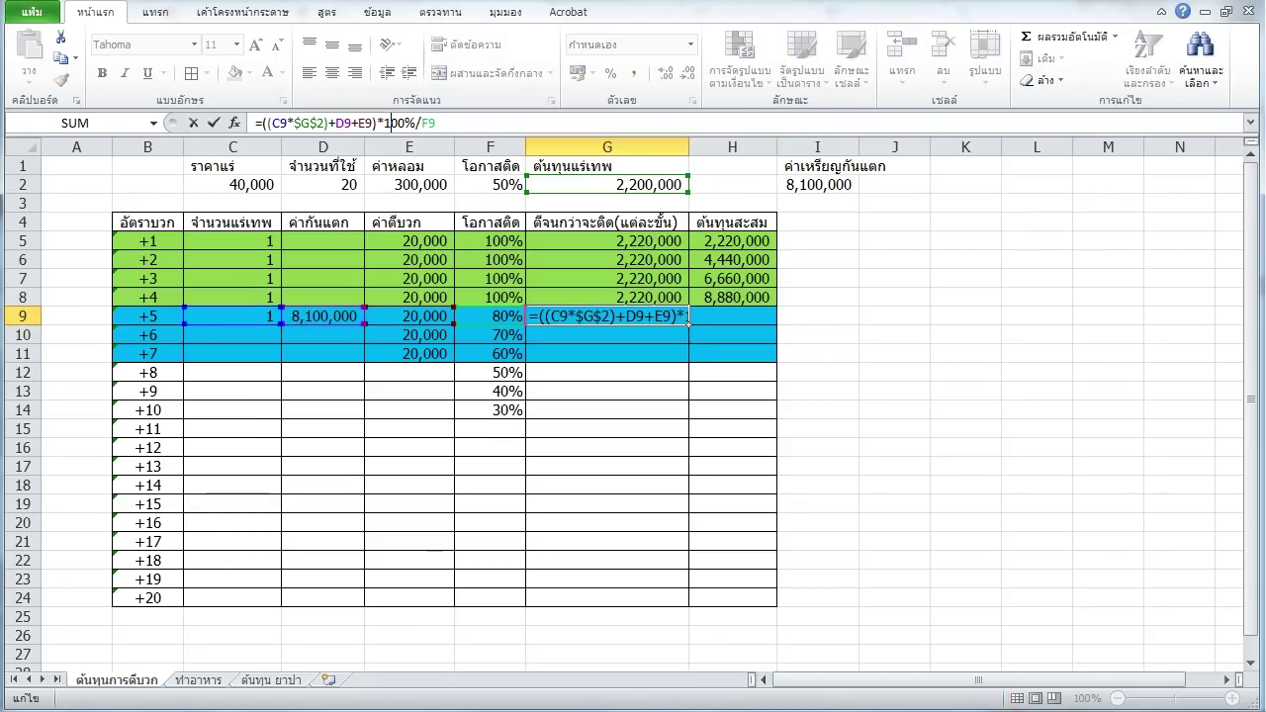
pyautogui.moveTo(385, 123); pyautogui.dragTo(437, 122)
pyautogui.write('25%')
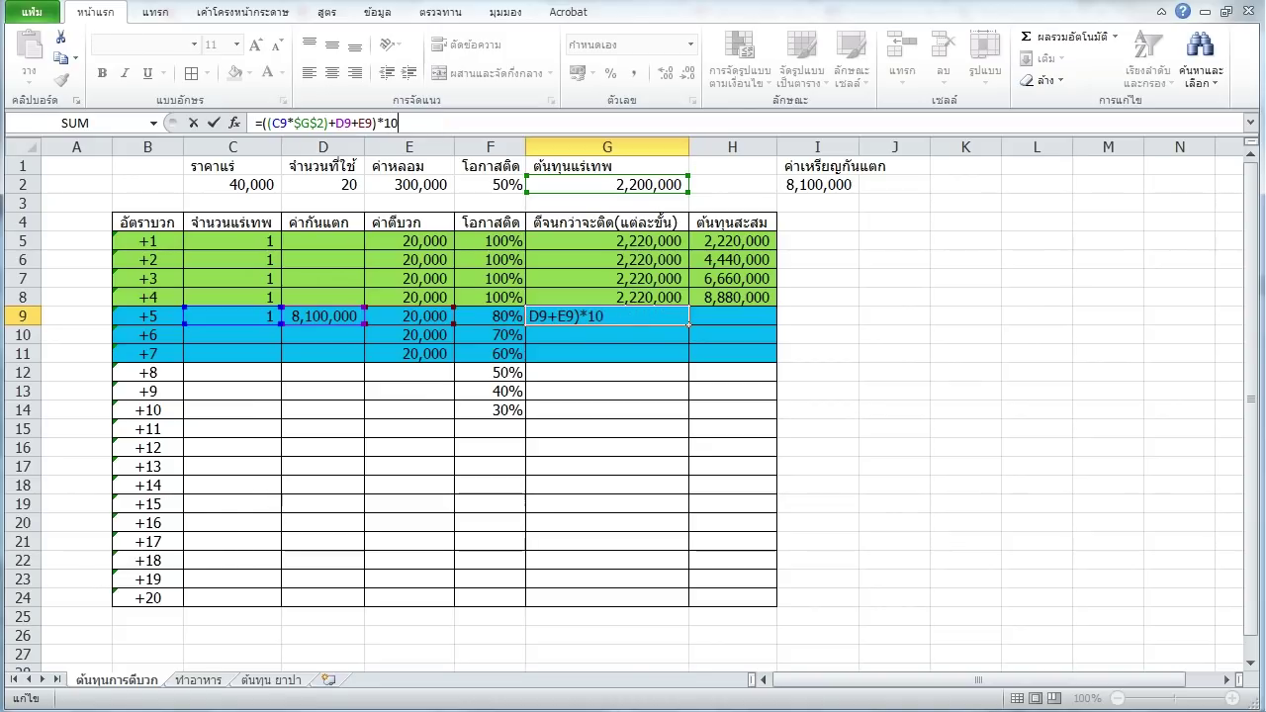
pyautogui.press('Return')
pyautogui.click(606, 315)
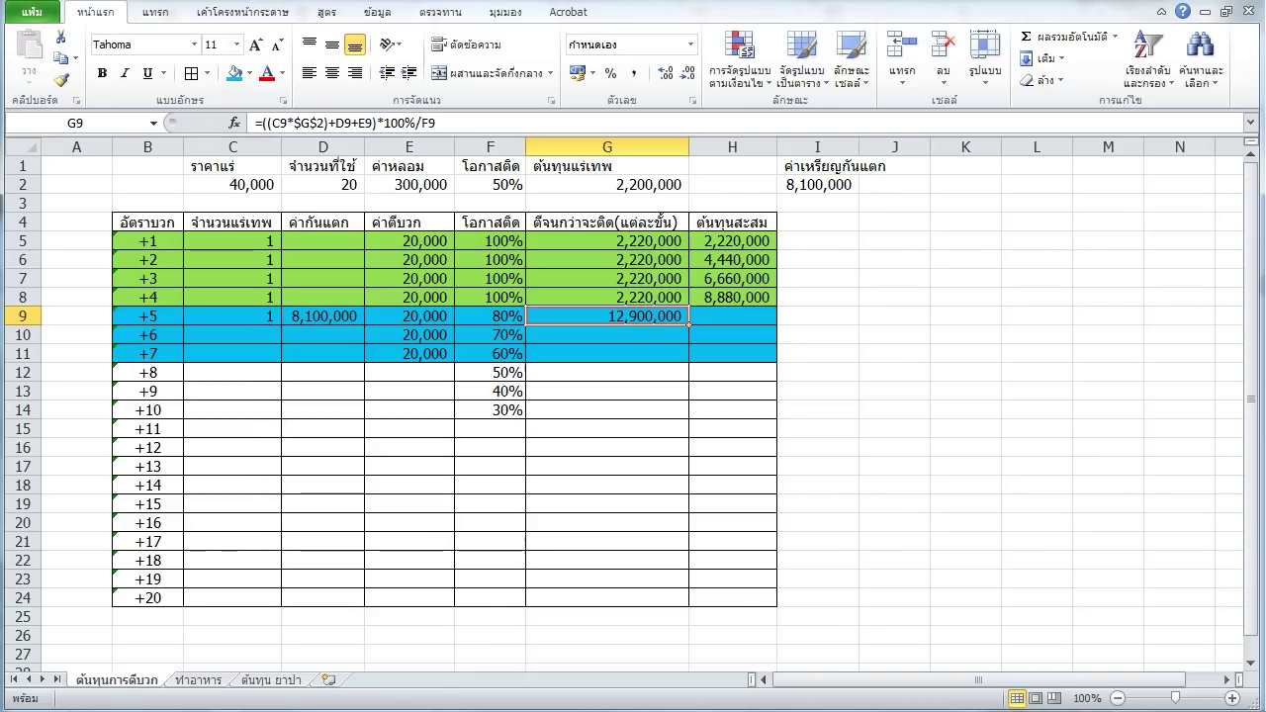
pyautogui.hotkey('ctrl', 't')
pyautogui.press('Escape')
pyautogui.click(490, 316)
# Replace the *100%/F9 factor in the G9 formula with *1.25.
pyautogui.click(607, 315)
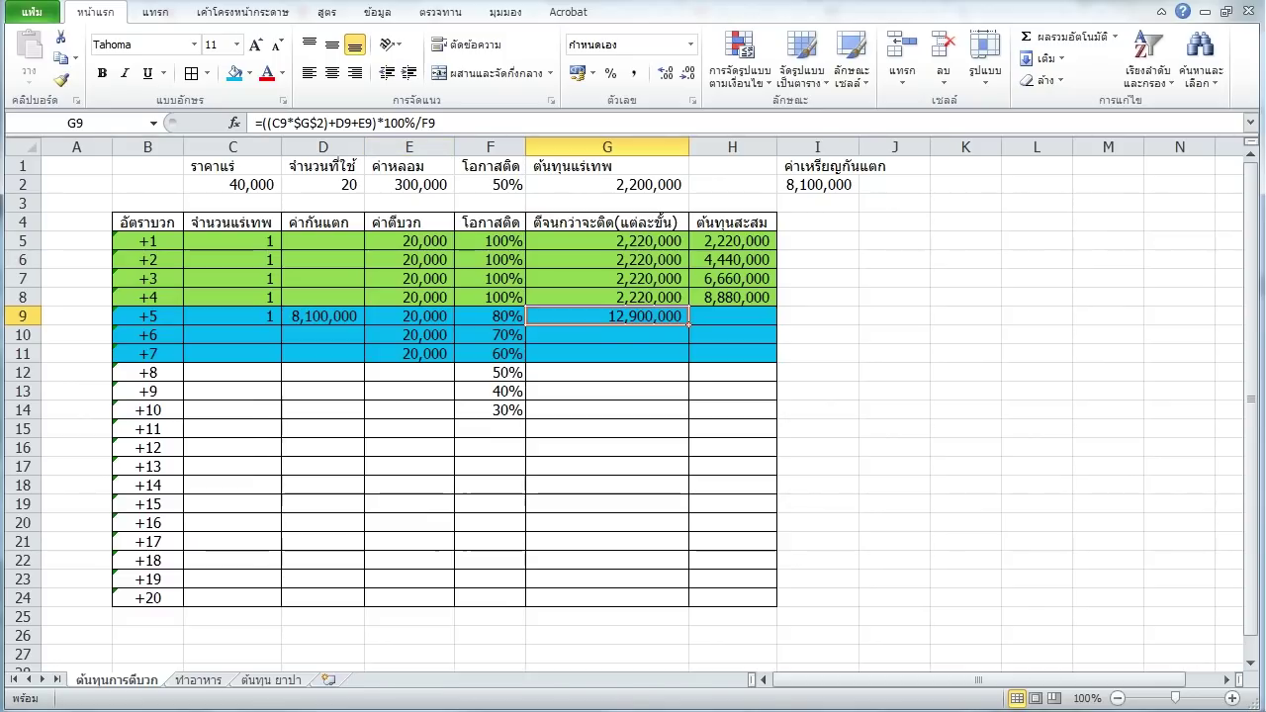
pyautogui.moveTo(377, 123); pyautogui.dragTo(437, 123)
pyautogui.press('BackSpace')
pyautogui.press('Return')
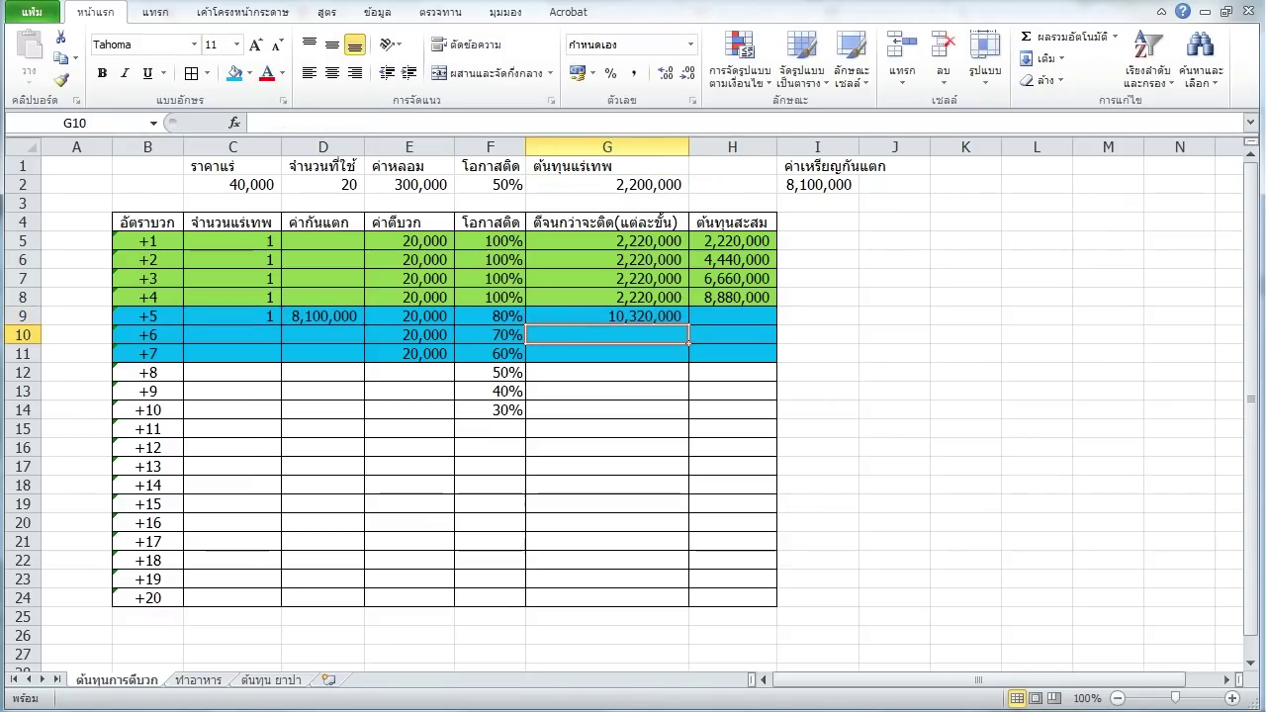
pyautogui.press('Up')
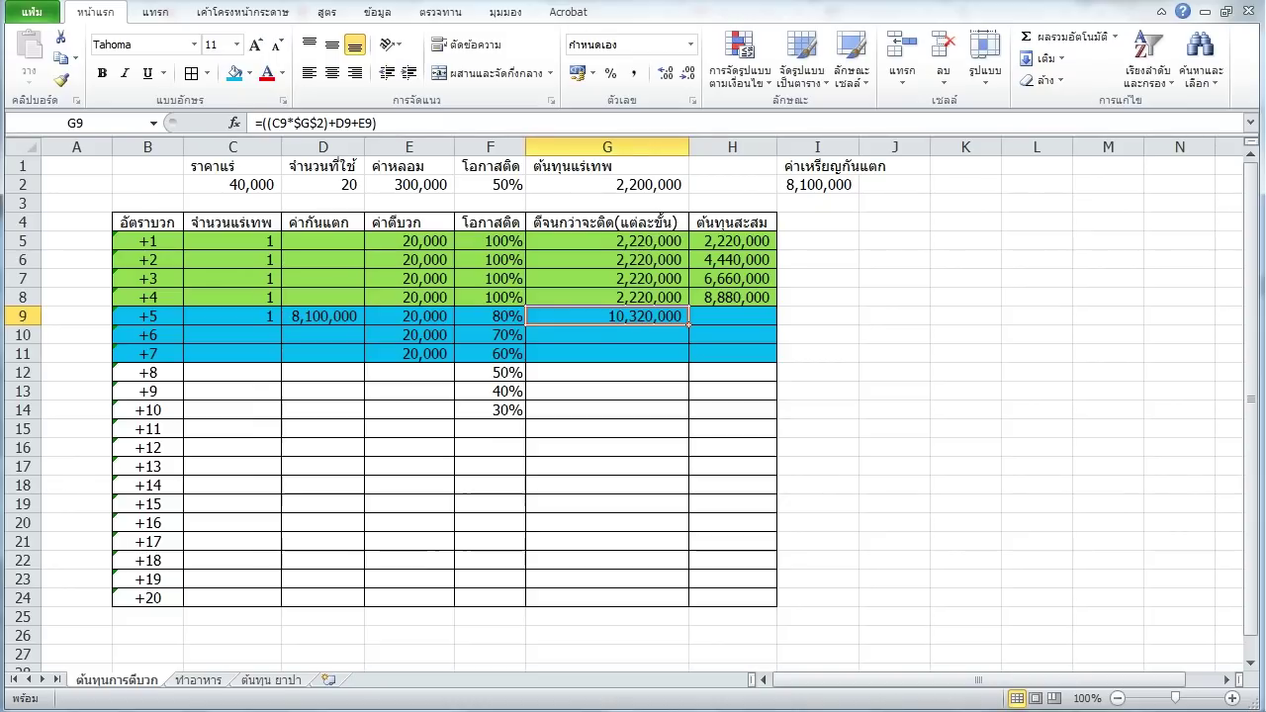
pyautogui.press('F2')
pyautogui.write('*1.25')
pyautogui.press('Return')
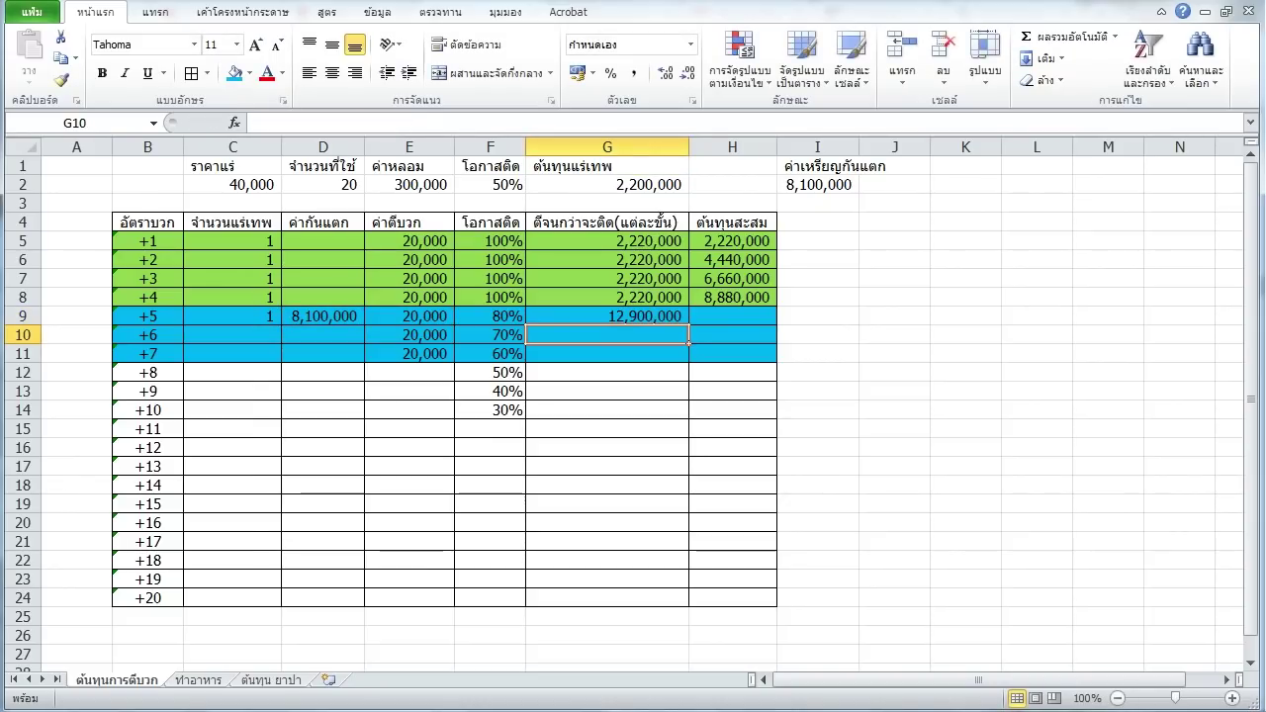
pyautogui.press('Up')
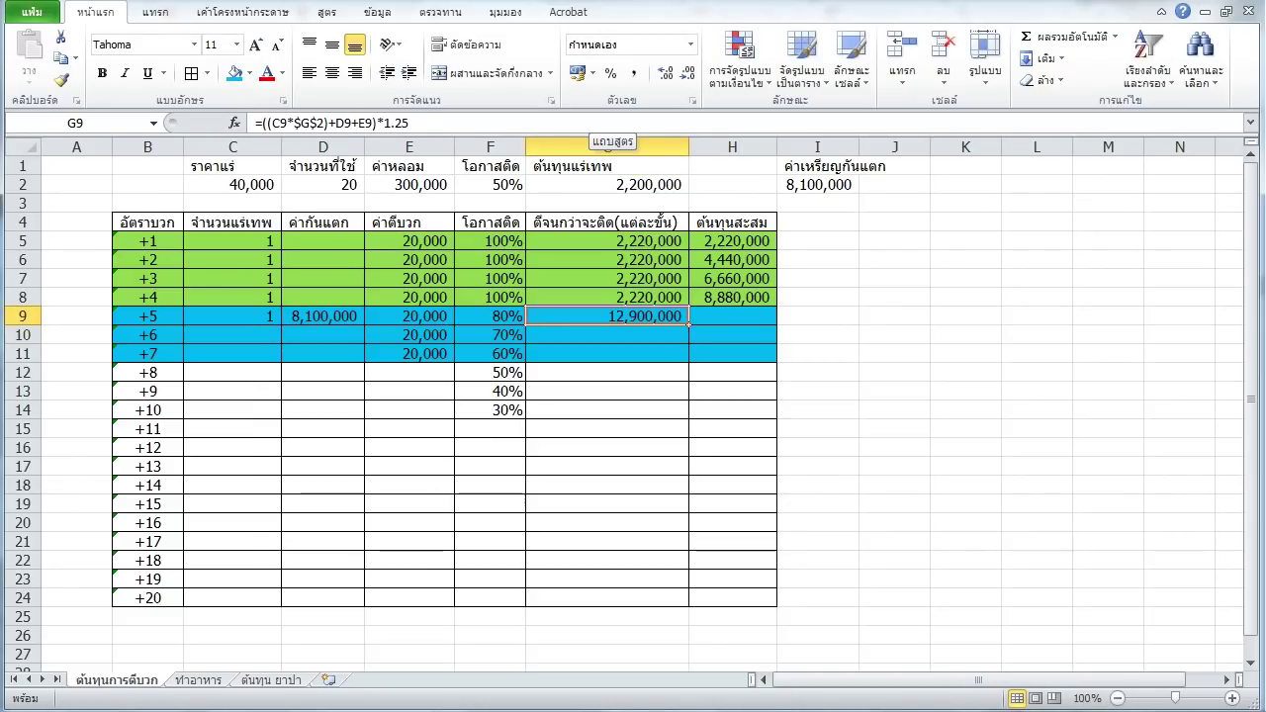
# Change the multiplier in the G9 formula from a decimal to the fraction 10/8.
pyautogui.moveTo(408, 122); pyautogui.dragTo(384, 123)
pyautogui.write('1')
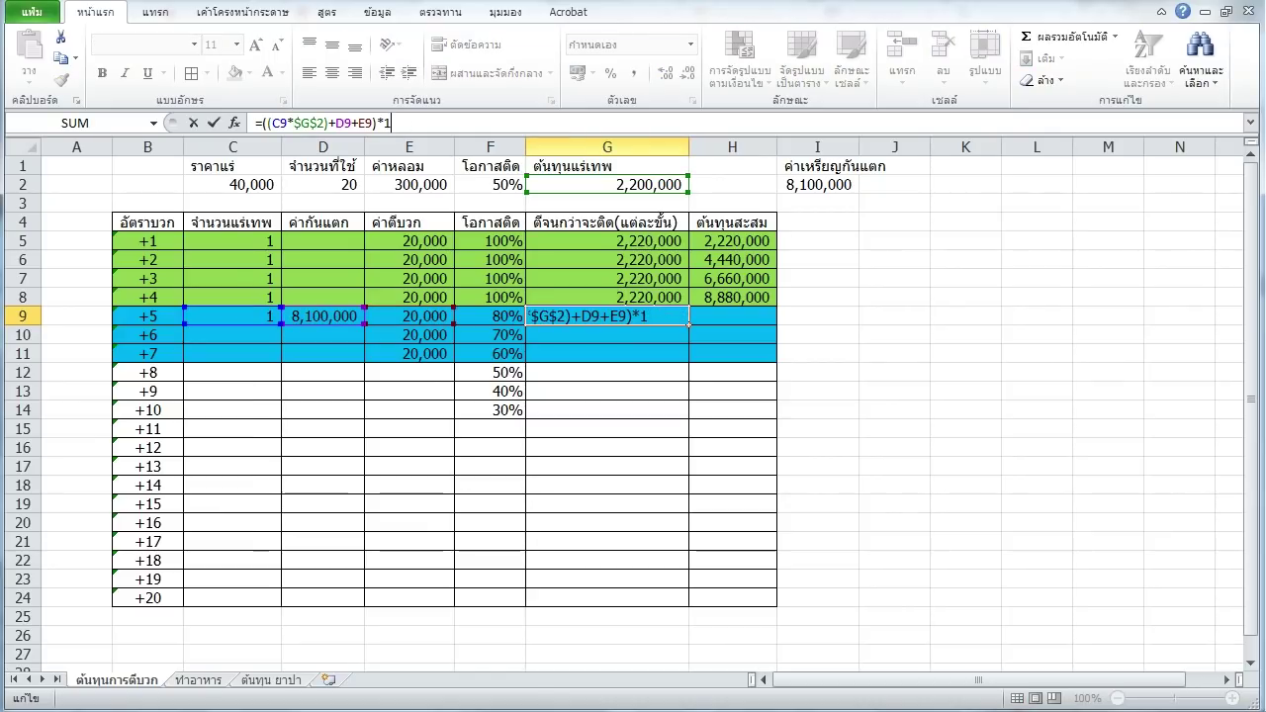
pyautogui.write('0/8')
pyautogui.press('Return')
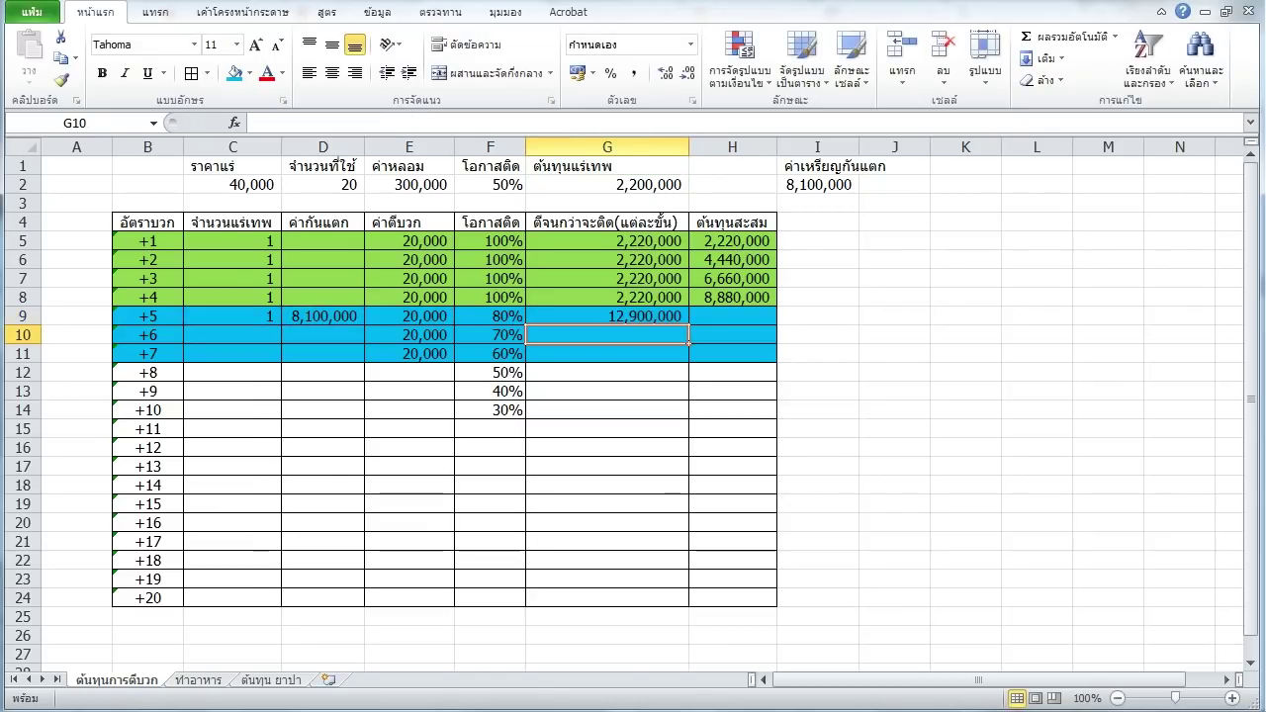
# Change the multiplier in G9 to 100%/F9 so it depends on the success rate cell.
pyautogui.press('Up')
pyautogui.press('F2')
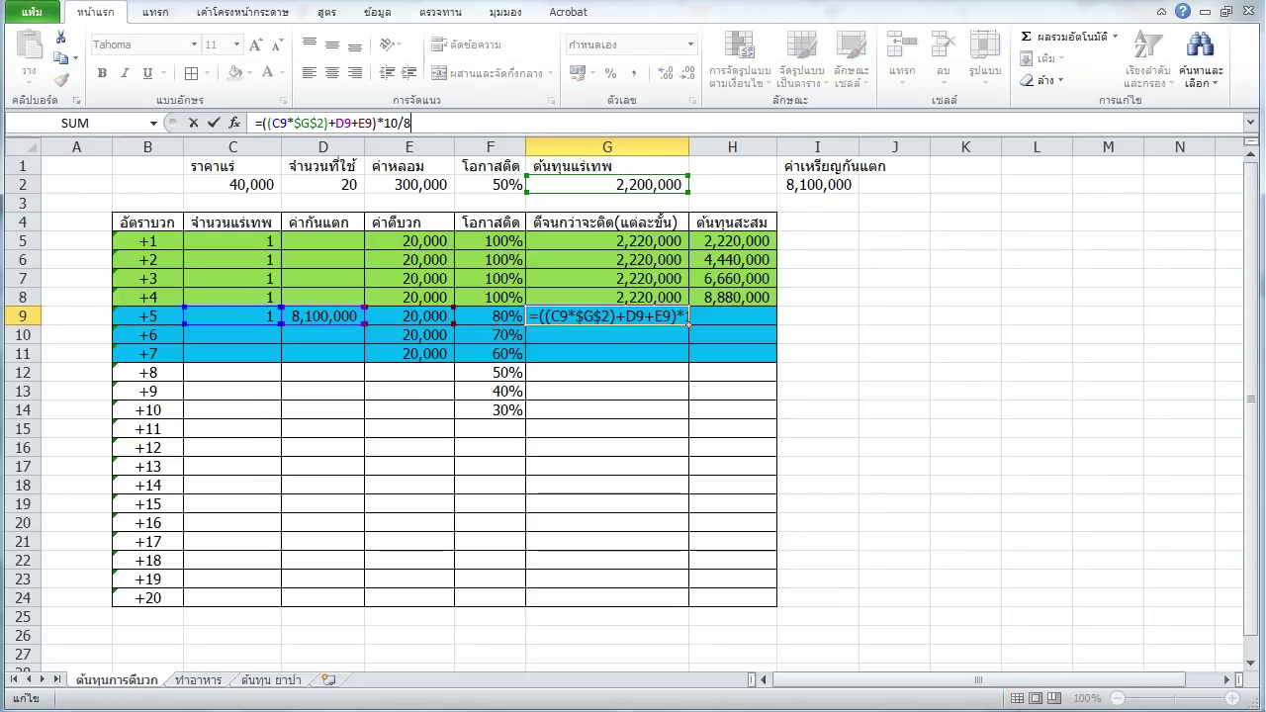
pyautogui.press('BackSpace')
pyautogui.press('BackSpace')
pyautogui.write('0%')
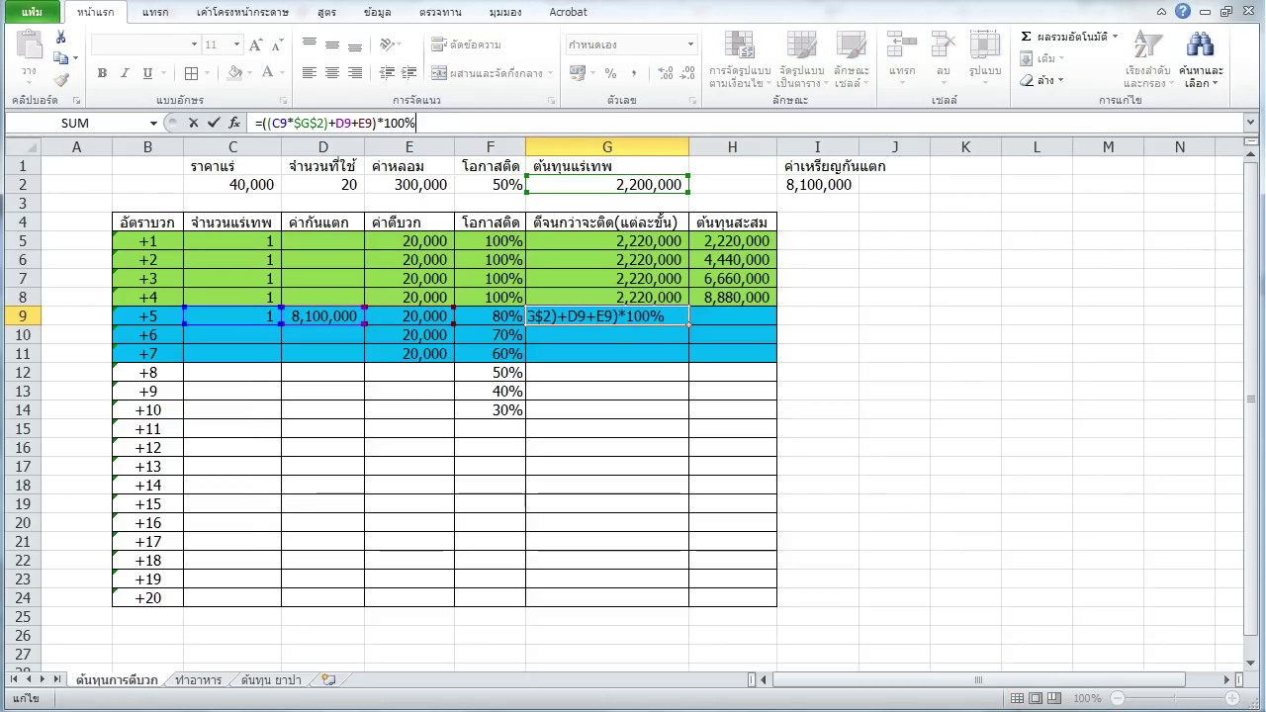
pyautogui.write('/F9')
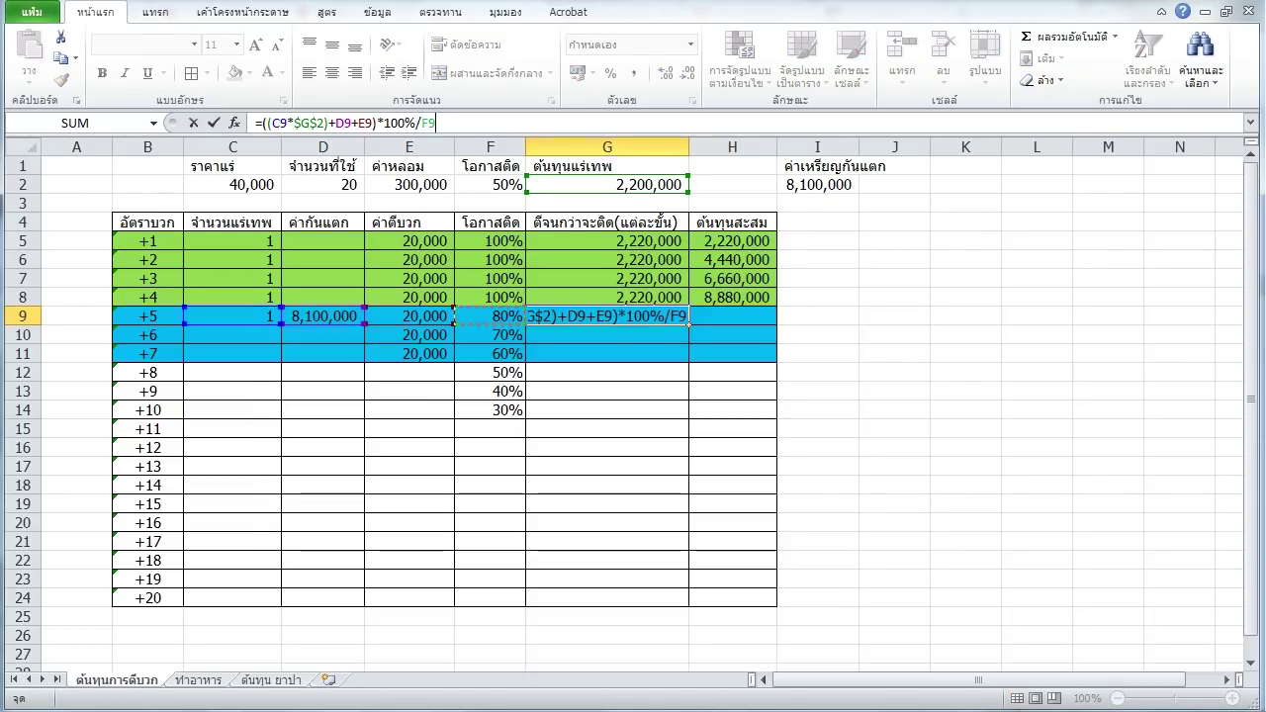
pyautogui.press('Return')
pyautogui.click(607, 316)
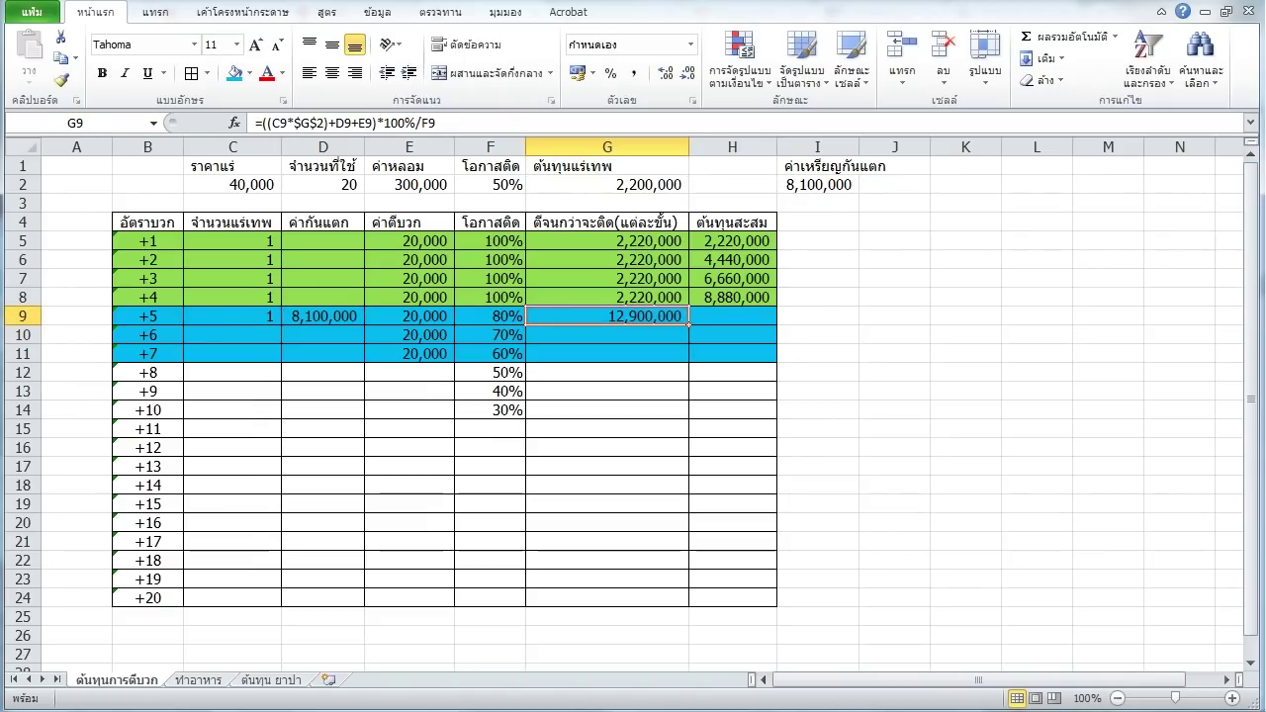
# Undo the last four changes to the G9 formula.
pyautogui.hotkey('ctrl', 'z')
pyautogui.hotkey('ctrl', 'z')
pyautogui.hotkey('ctrl', 'z')
pyautogui.hotkey('ctrl', 'z')
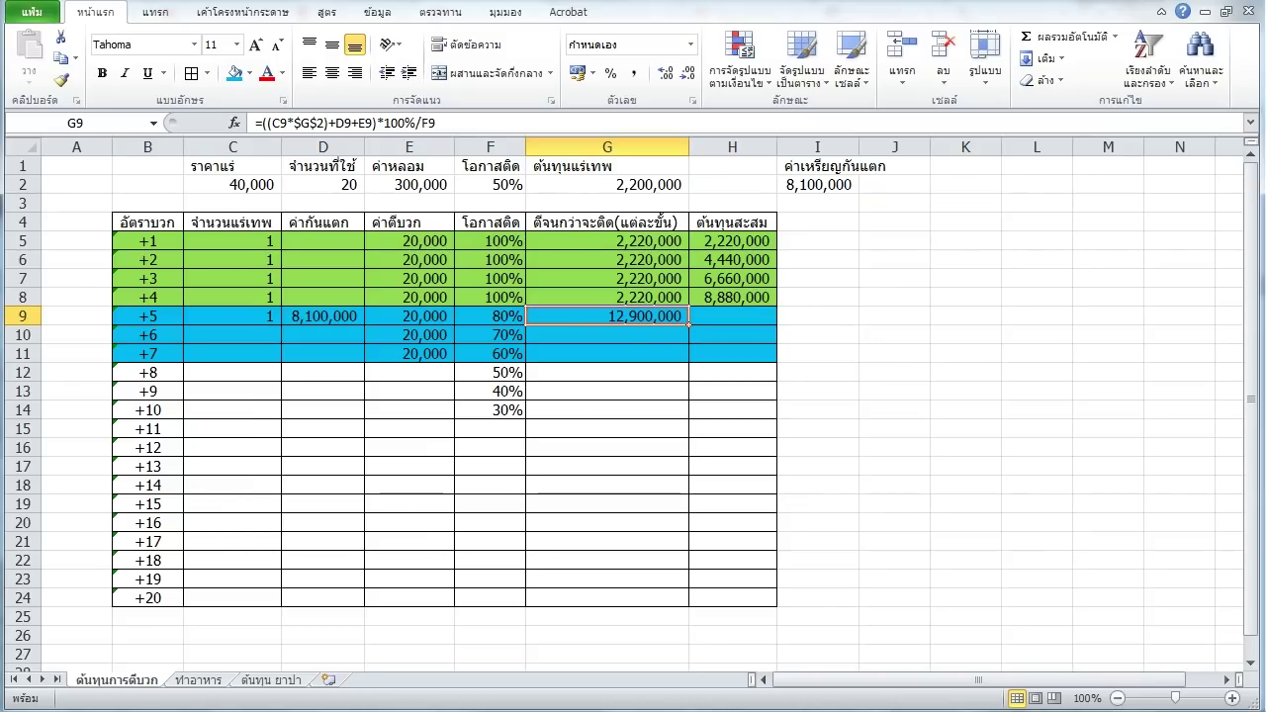
# Examine the success rate in F9 alongside the G9 formula that divides 100% by it.
pyautogui.click(490, 316)
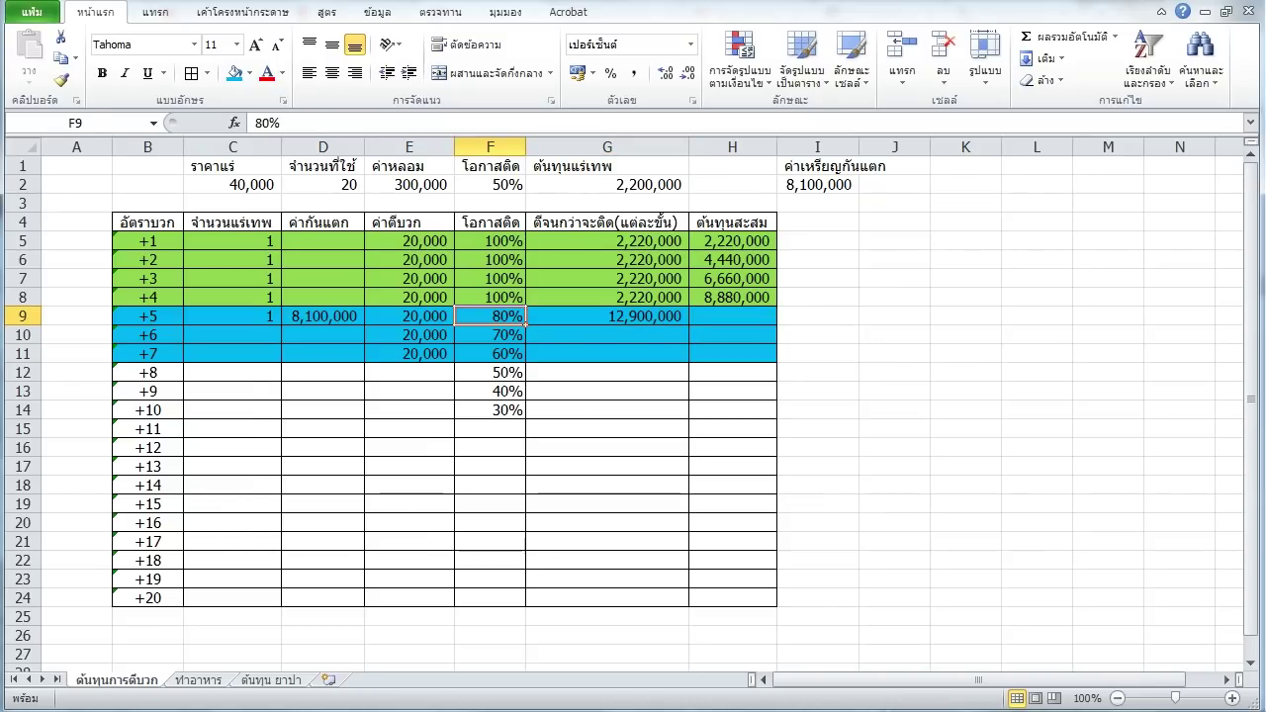
pyautogui.click(608, 353)
pyautogui.click(490, 316)
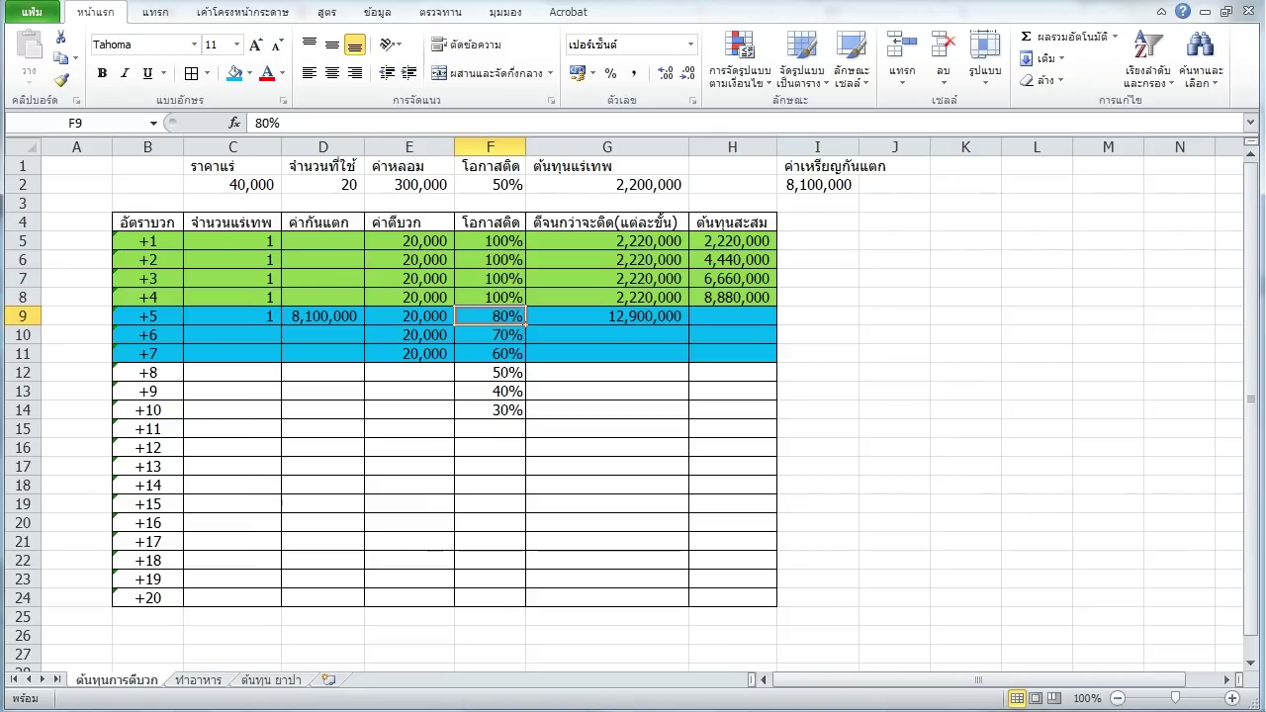
pyautogui.click(606, 316)
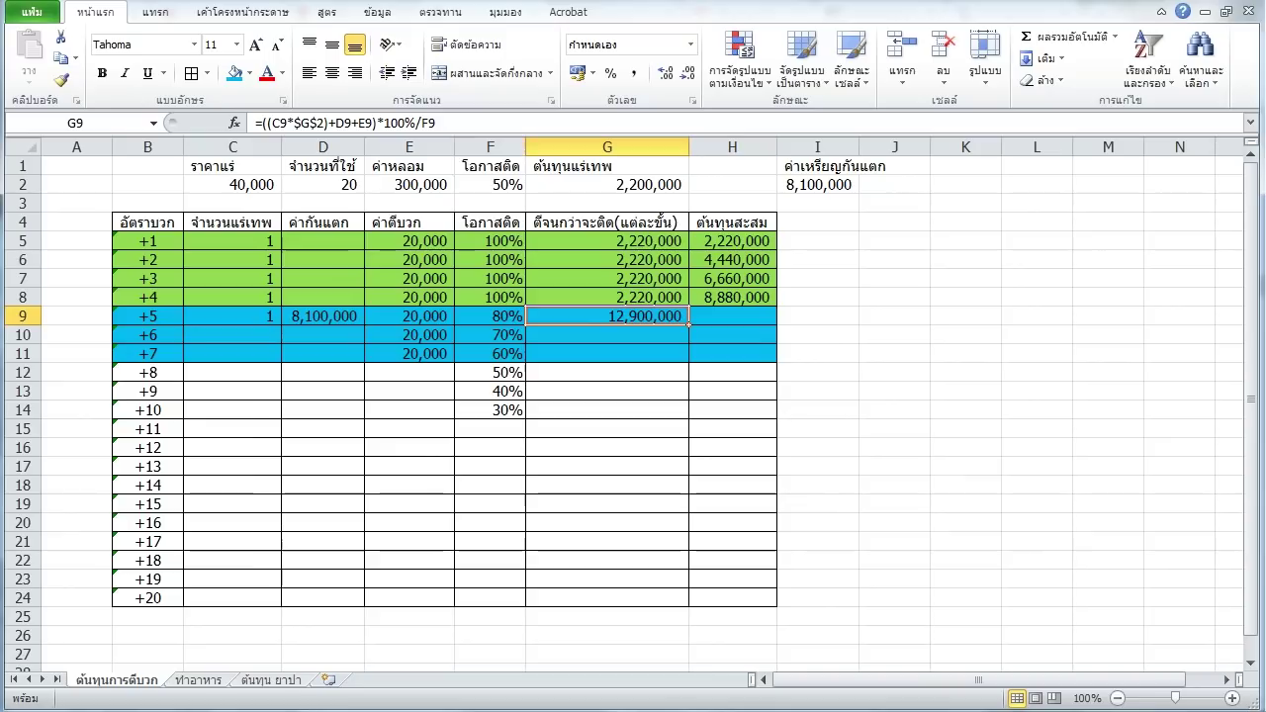
pyautogui.click(490, 316)
pyautogui.click(607, 316)
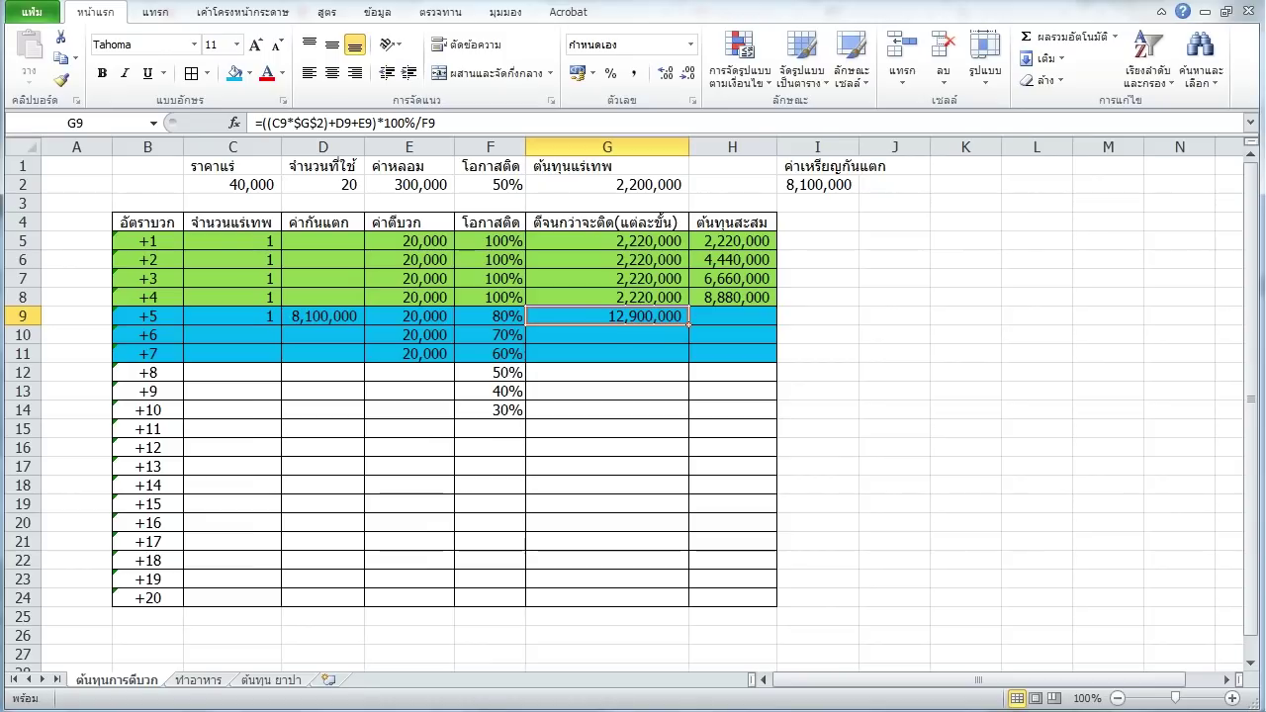
pyautogui.click(489, 316)
pyautogui.click(606, 315)
# Copy the cumulative cost formula from H8 into H9:H11, pasting formulas only to keep the blue fill.
pyautogui.click(732, 316)
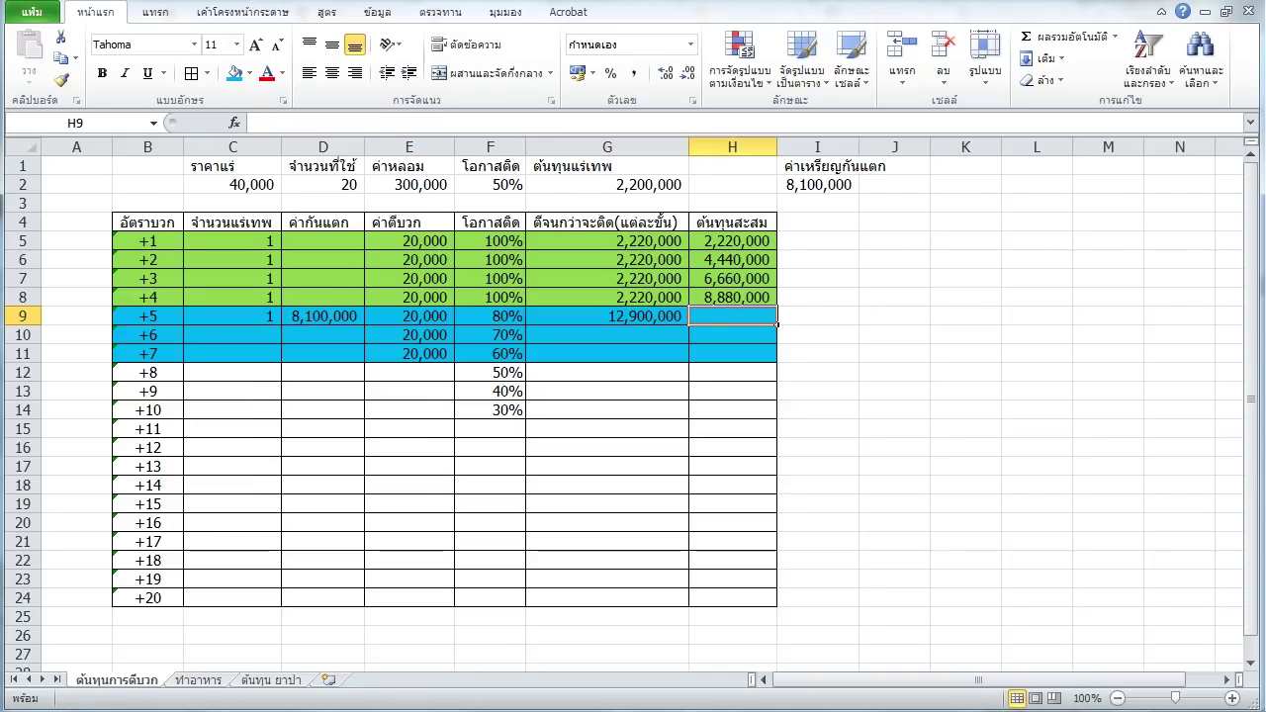
pyautogui.click(732, 296)
pyautogui.hotkey('ctrl', 'c')
pyautogui.moveTo(732, 315); pyautogui.dragTo(732, 353)
pyautogui.click(29, 77)
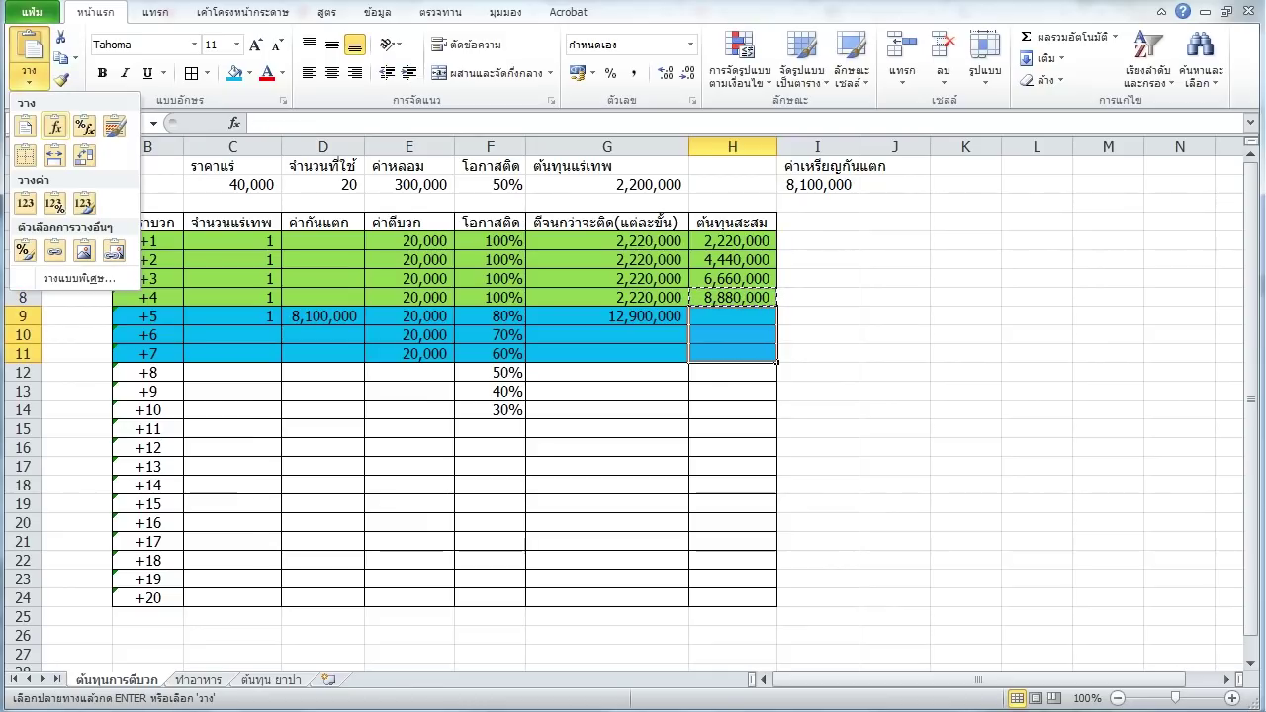
pyautogui.click(56, 126)
pyautogui.click(608, 428)
# Fill in the +6 row with an ore quantity of 1 in C10 and the protection cost formula 2*I2 in D10.
pyautogui.click(607, 334)
pyautogui.click(232, 335)
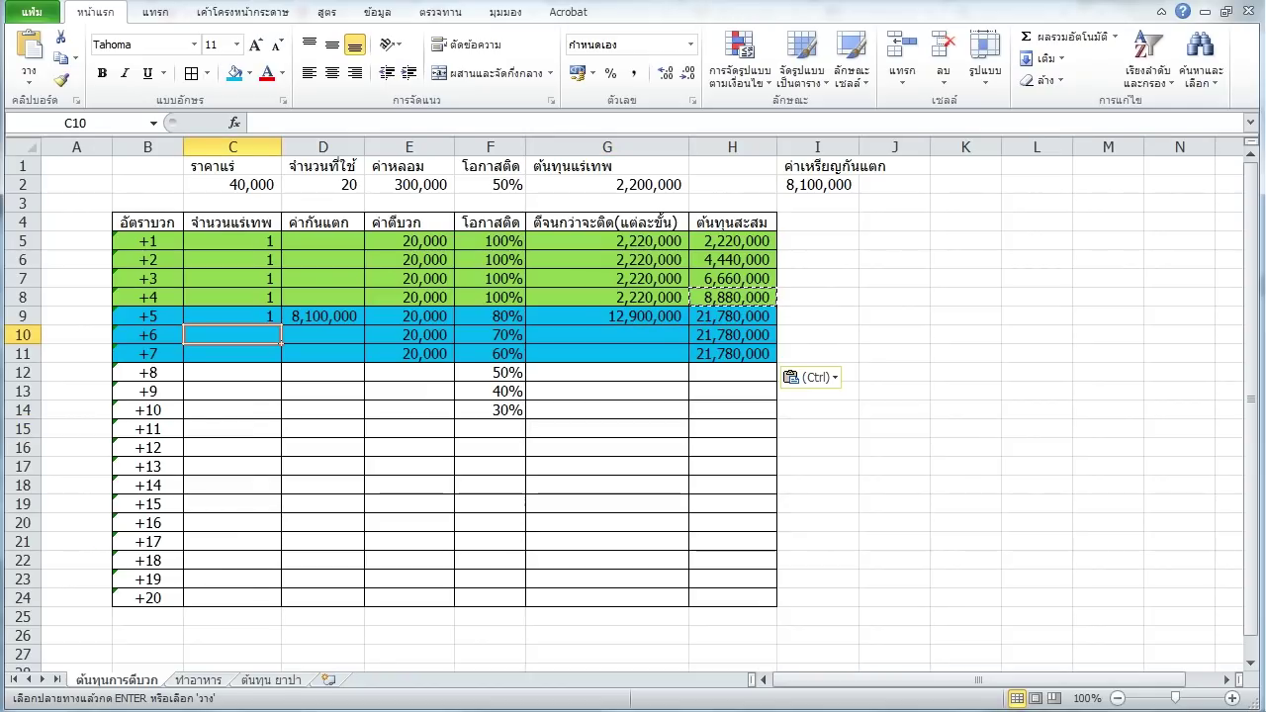
pyautogui.write('1')
pyautogui.press('Tab')
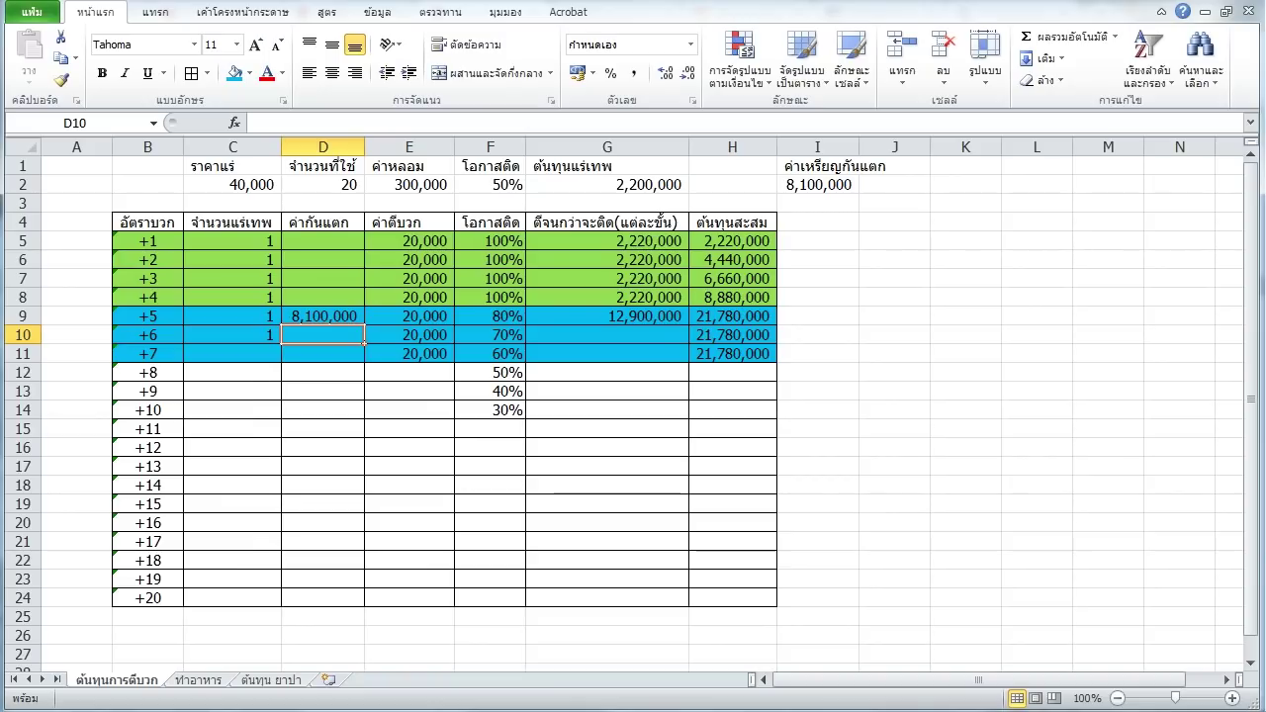
pyautogui.write('+')
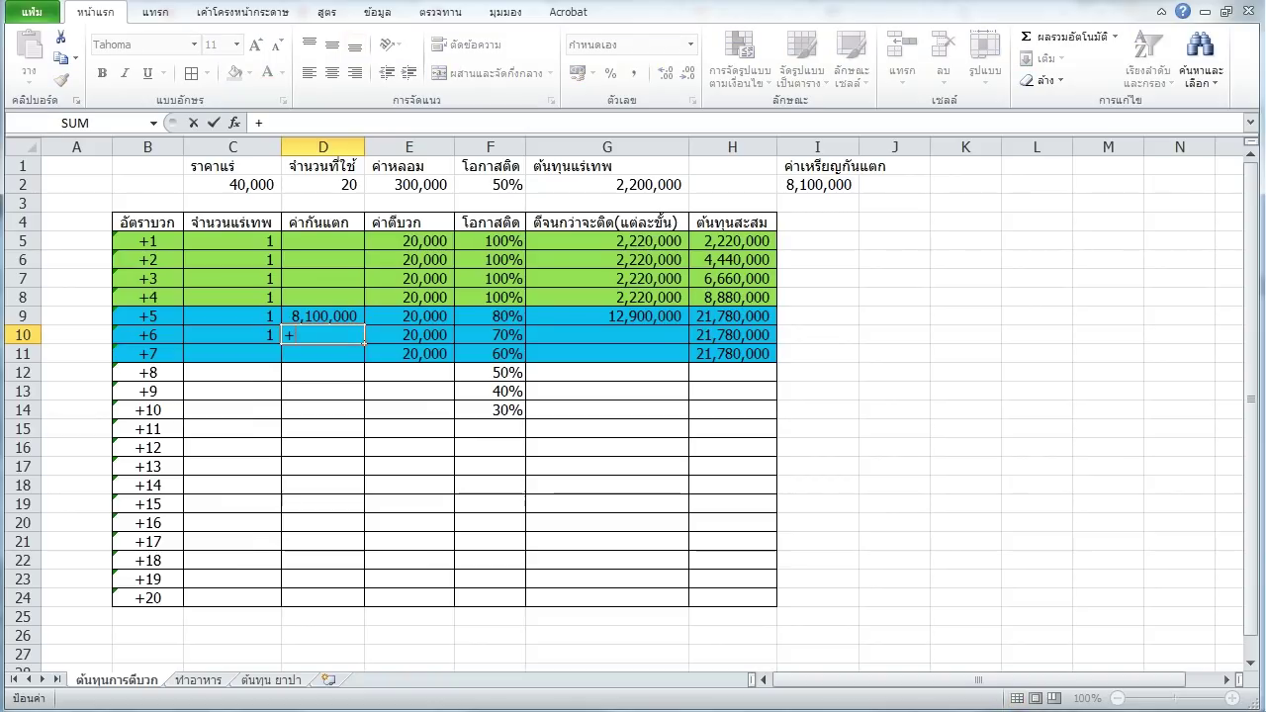
pyautogui.write('2*I2')
pyautogui.press('Return')
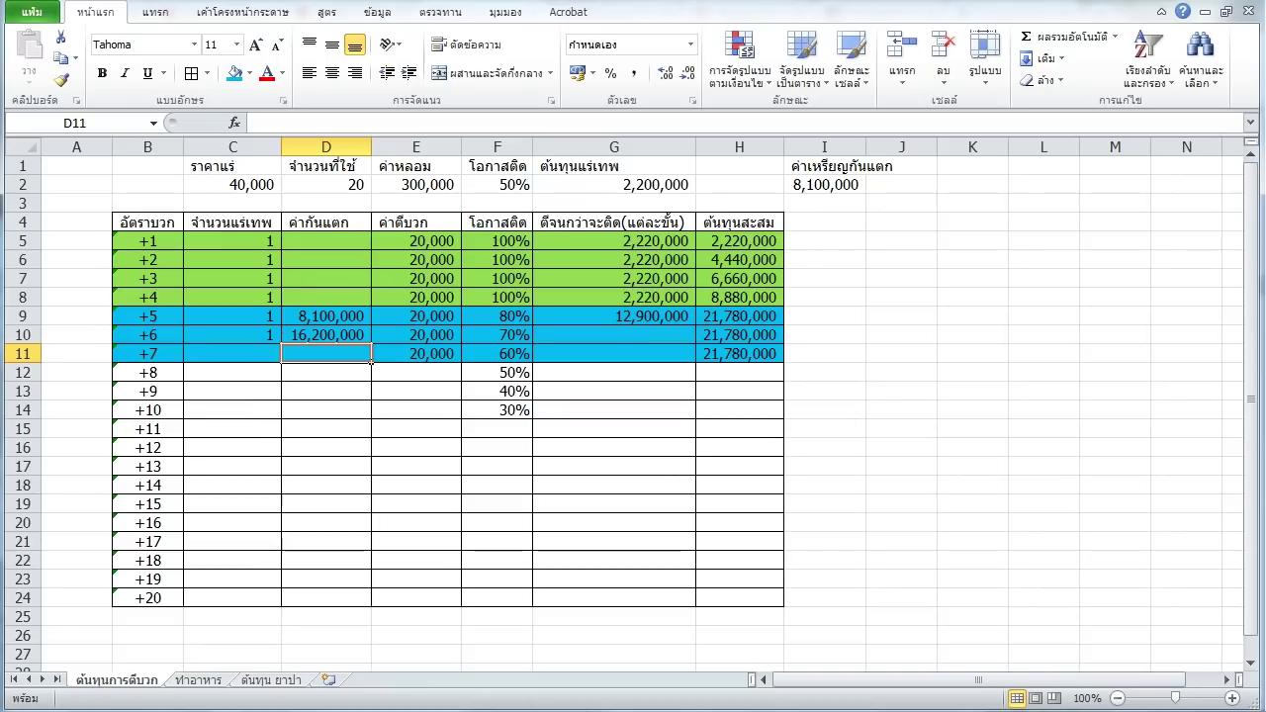
# Copy the per-level cost formula from G9 into G10 for the +6 row.
pyautogui.click(613, 316)
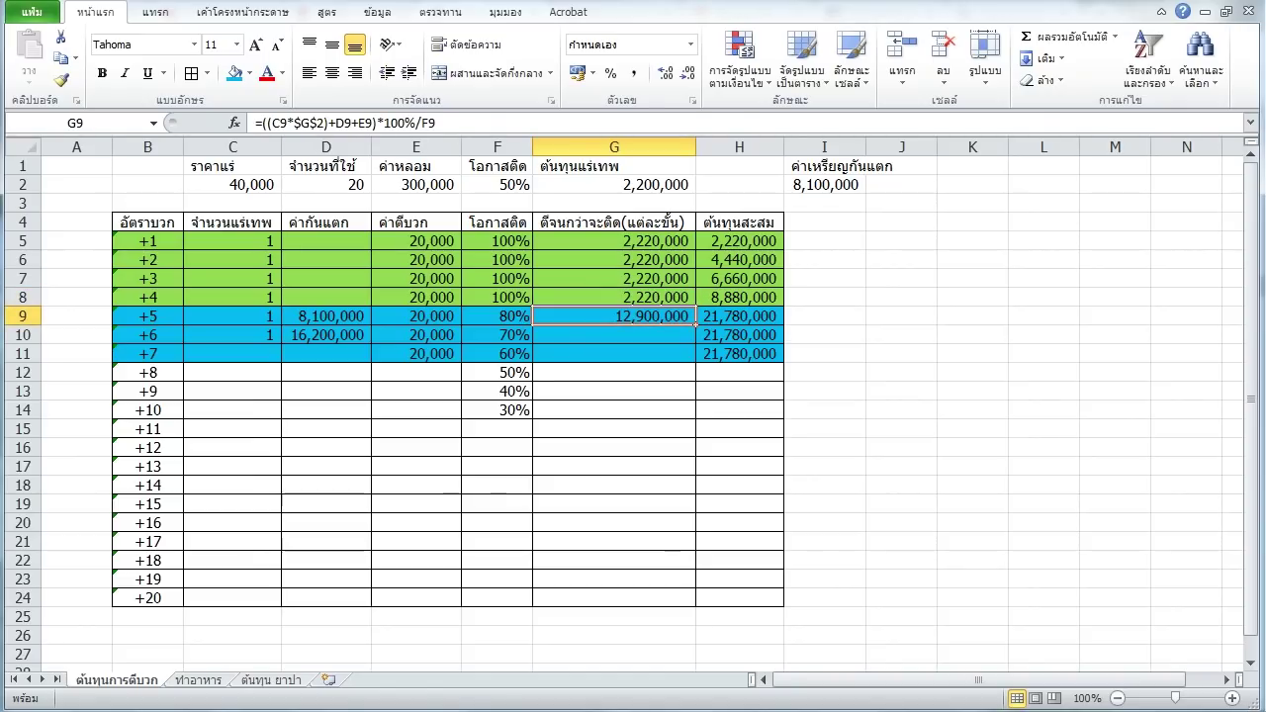
pyautogui.hotkey('ctrl', 'c')
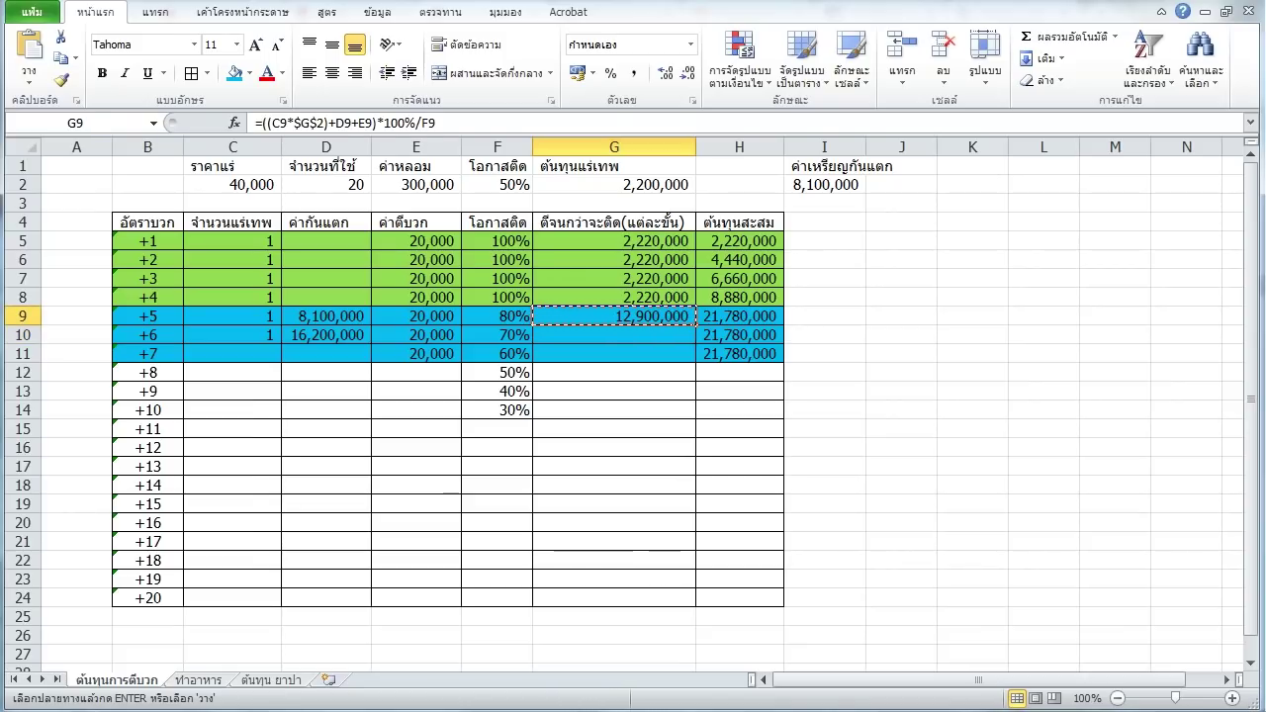
pyautogui.click(497, 334)
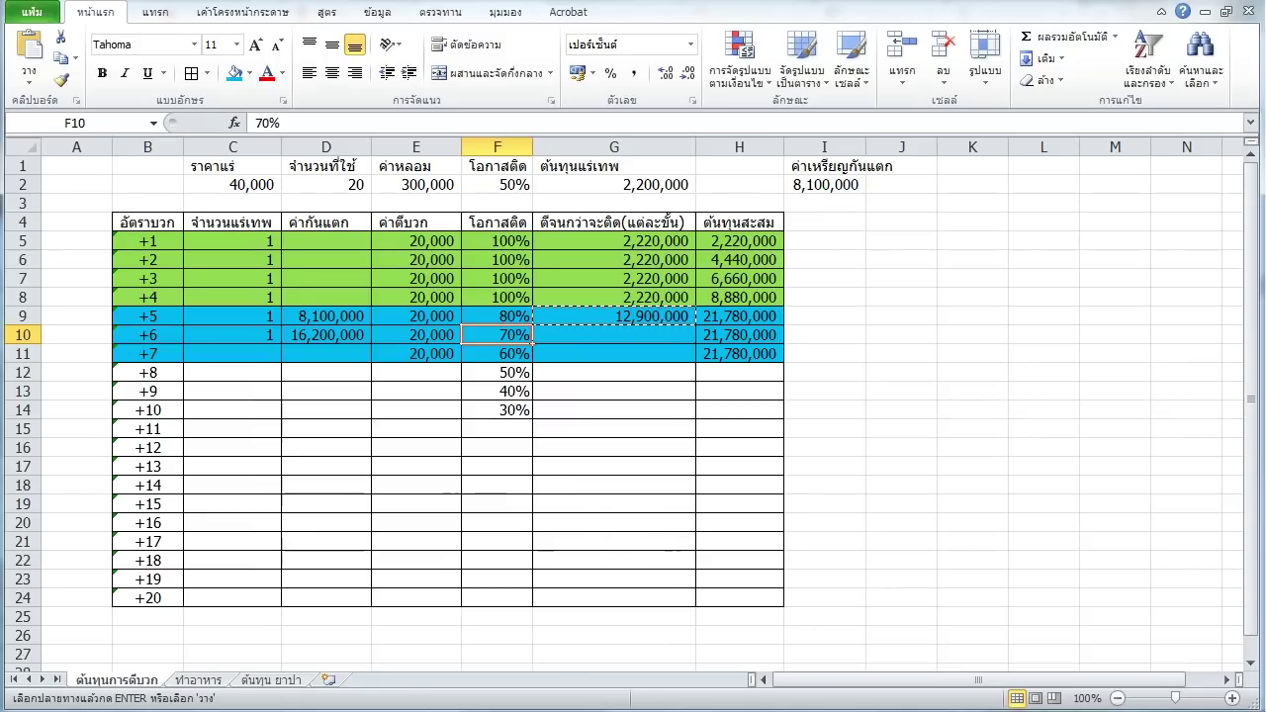
pyautogui.click(613, 335)
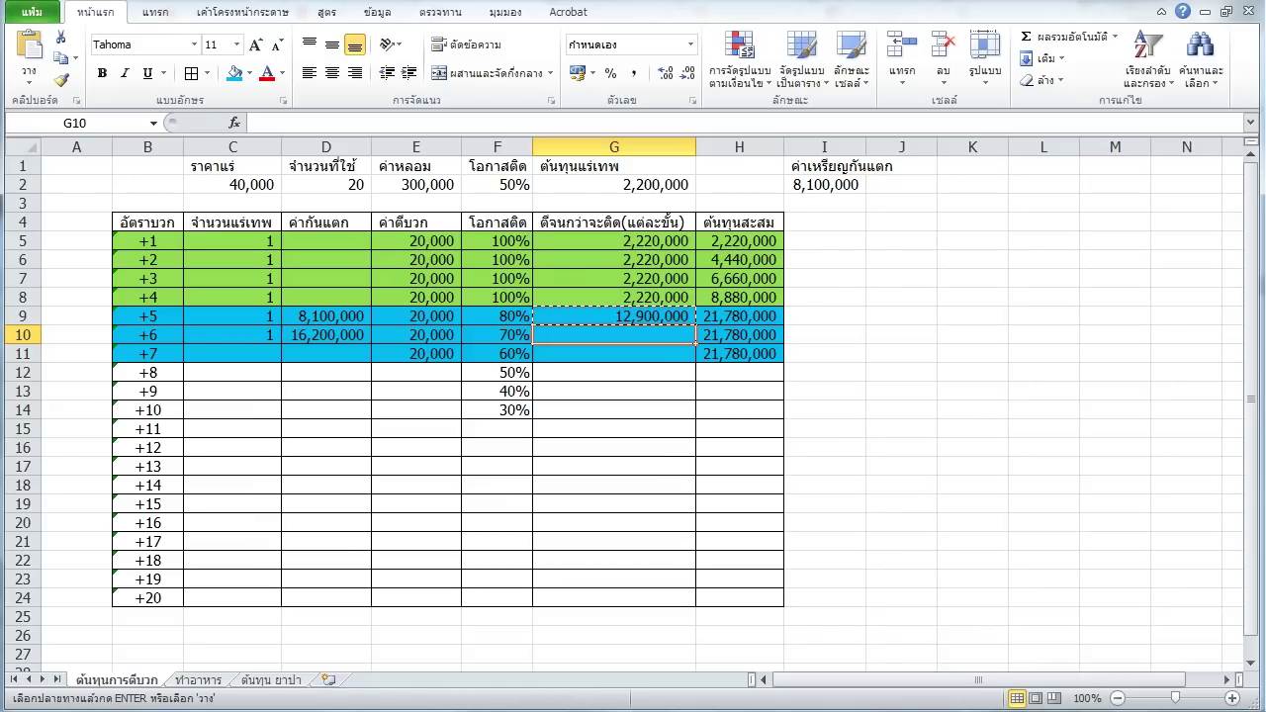
pyautogui.hotkey('ctrl', 'v')
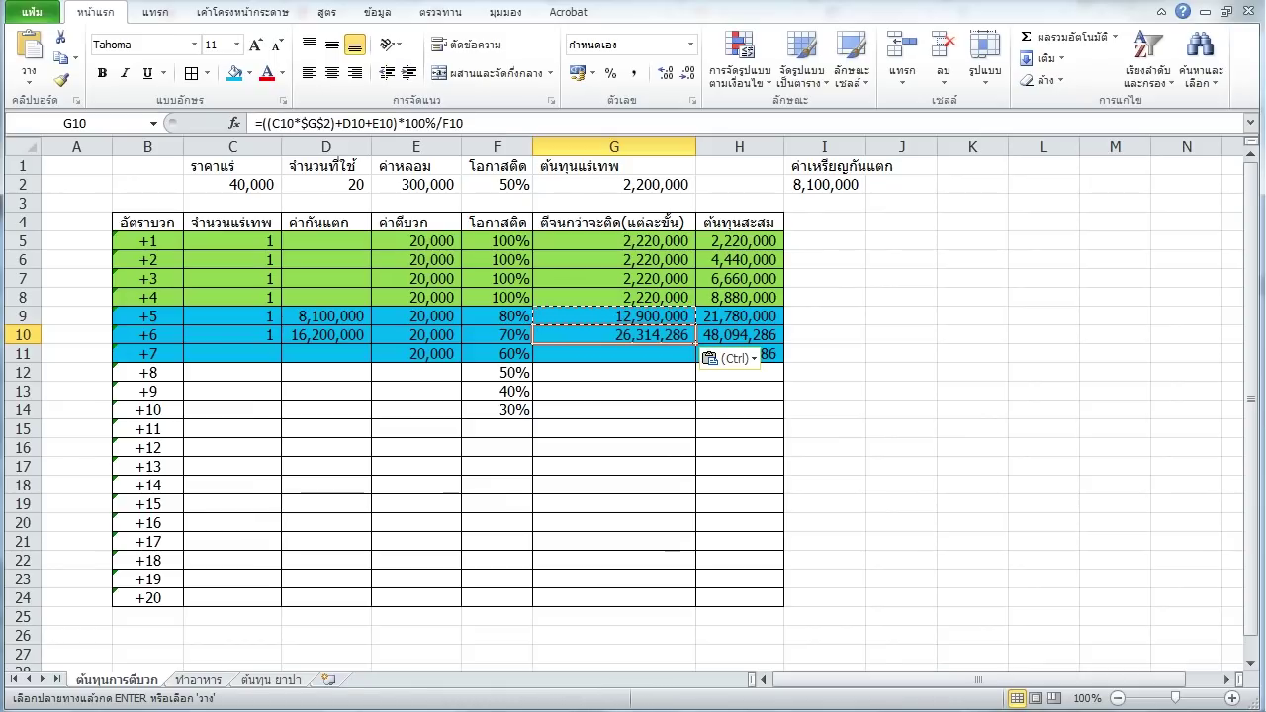
# Try the multiplier 10/7 in place of 100%/F10 in the G10 formula.
pyautogui.moveTo(405, 123); pyautogui.dragTo(463, 123)
pyautogui.write('1/F10')
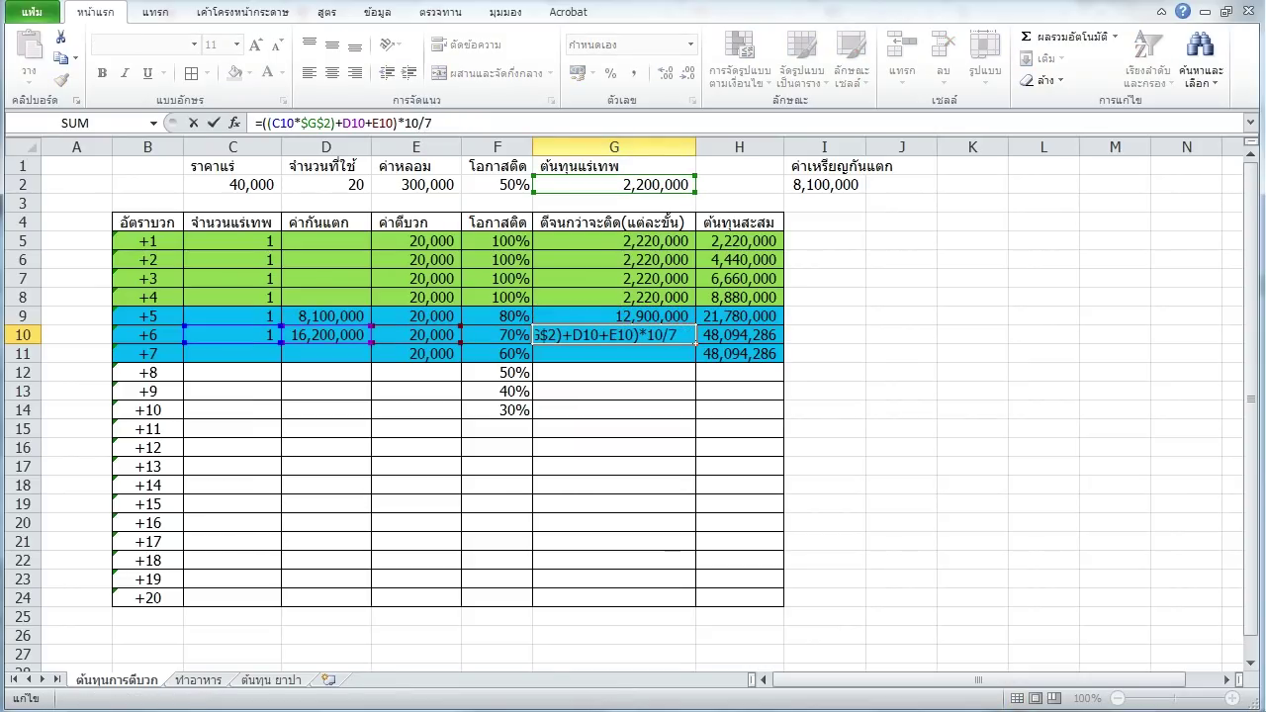
pyautogui.press('Return')
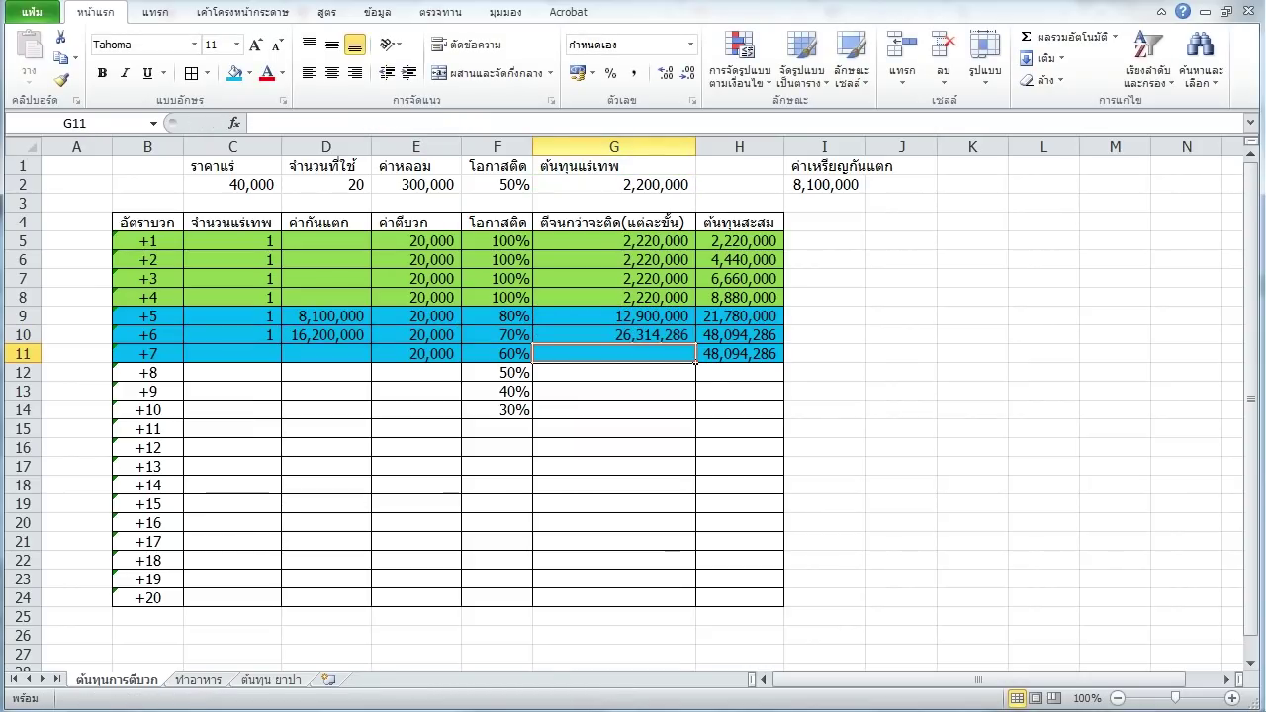
# Try the G10 formula without its *100%/F10 factor, undo the removal and delete the factor once more.
pyautogui.click(614, 334)
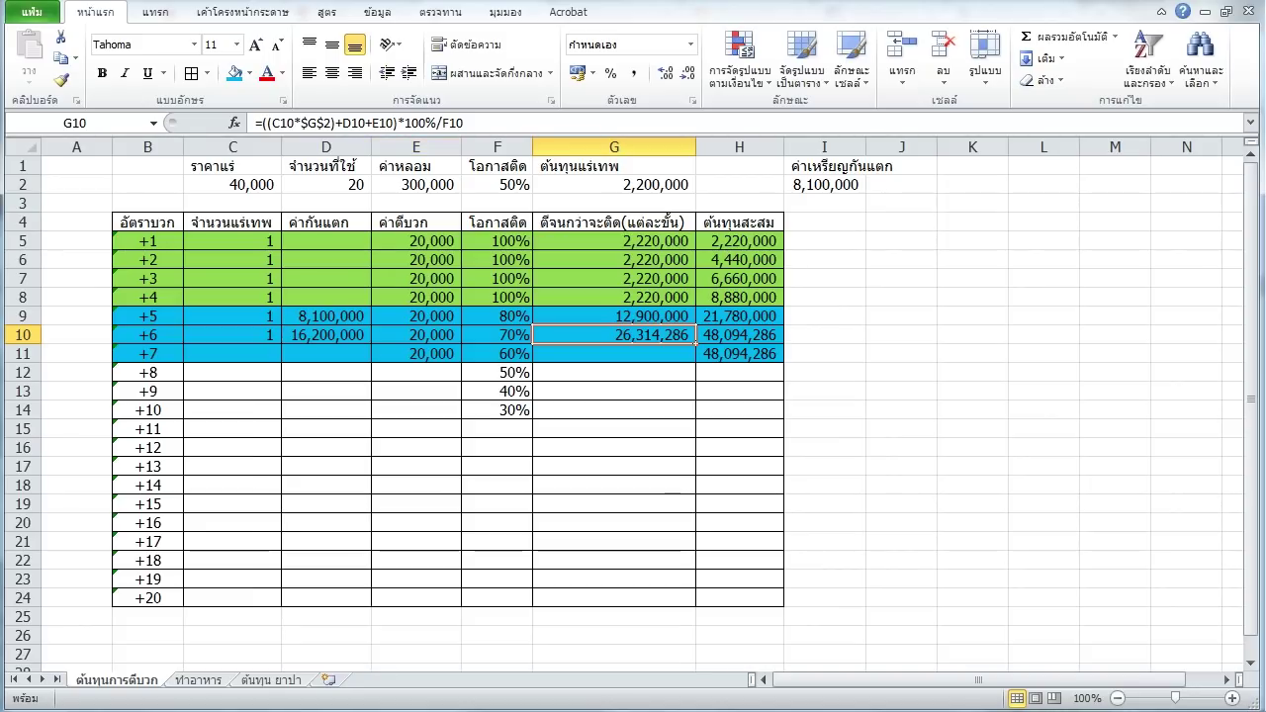
pyautogui.moveTo(463, 122); pyautogui.dragTo(398, 123)
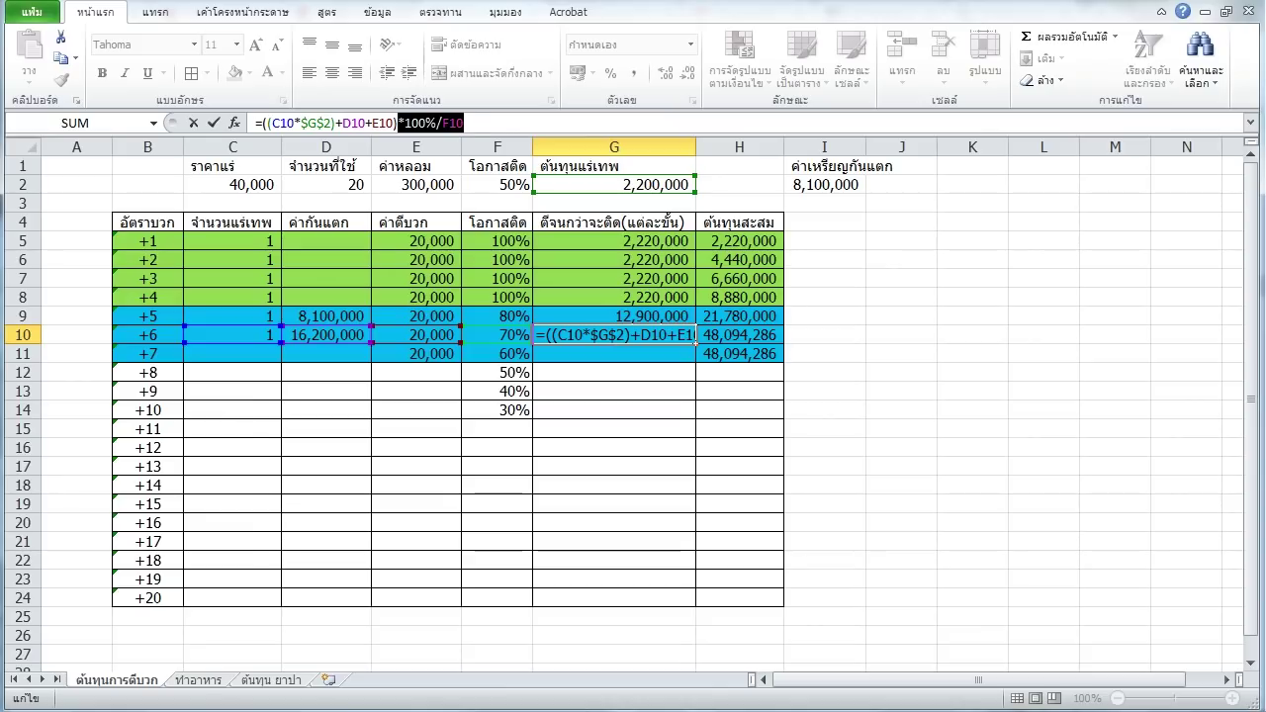
pyautogui.press('BackSpace')
pyautogui.press('Return')
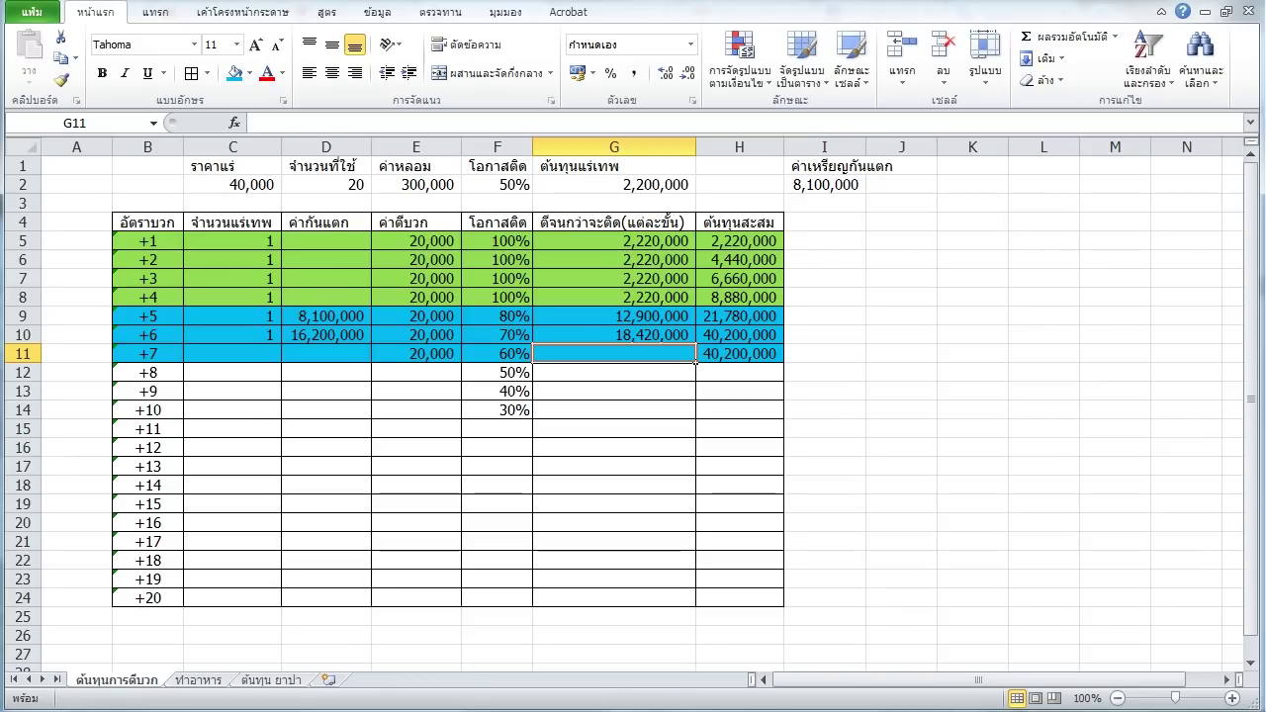
pyautogui.hotkey('ctrl', 'z')
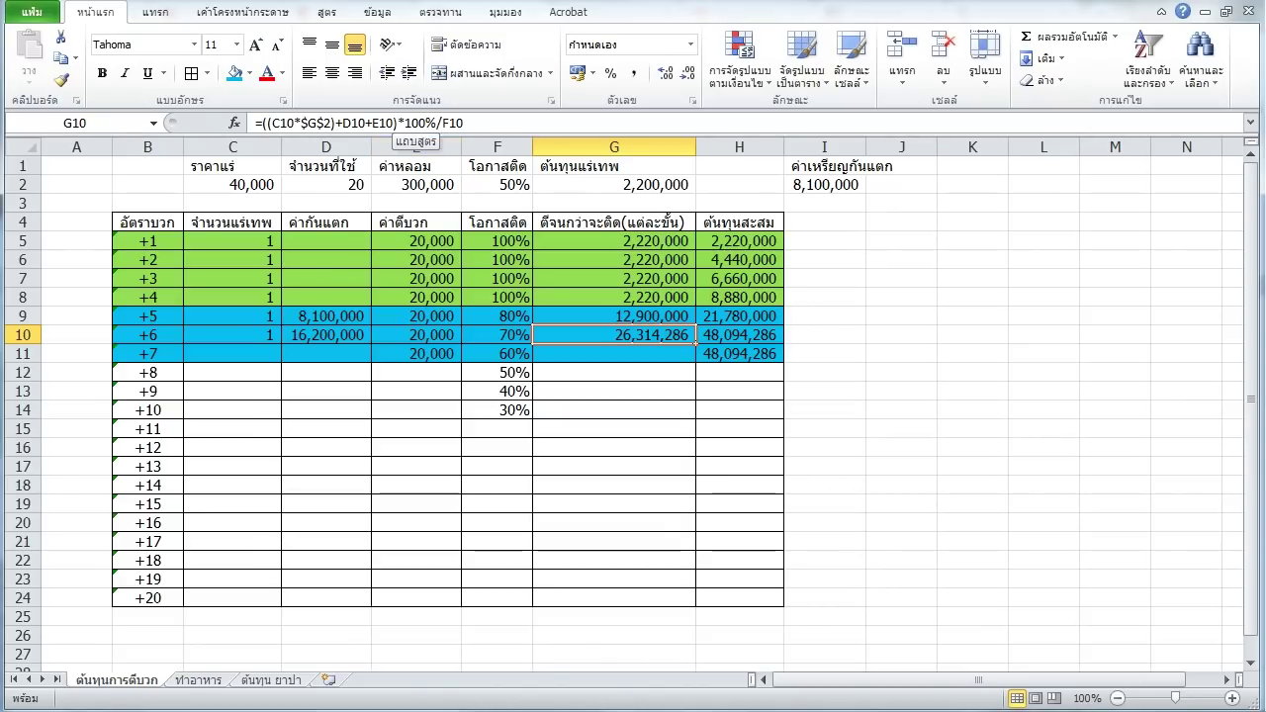
pyautogui.moveTo(399, 122); pyautogui.dragTo(462, 123)
pyautogui.press('BackSpace')
pyautogui.press('Return')
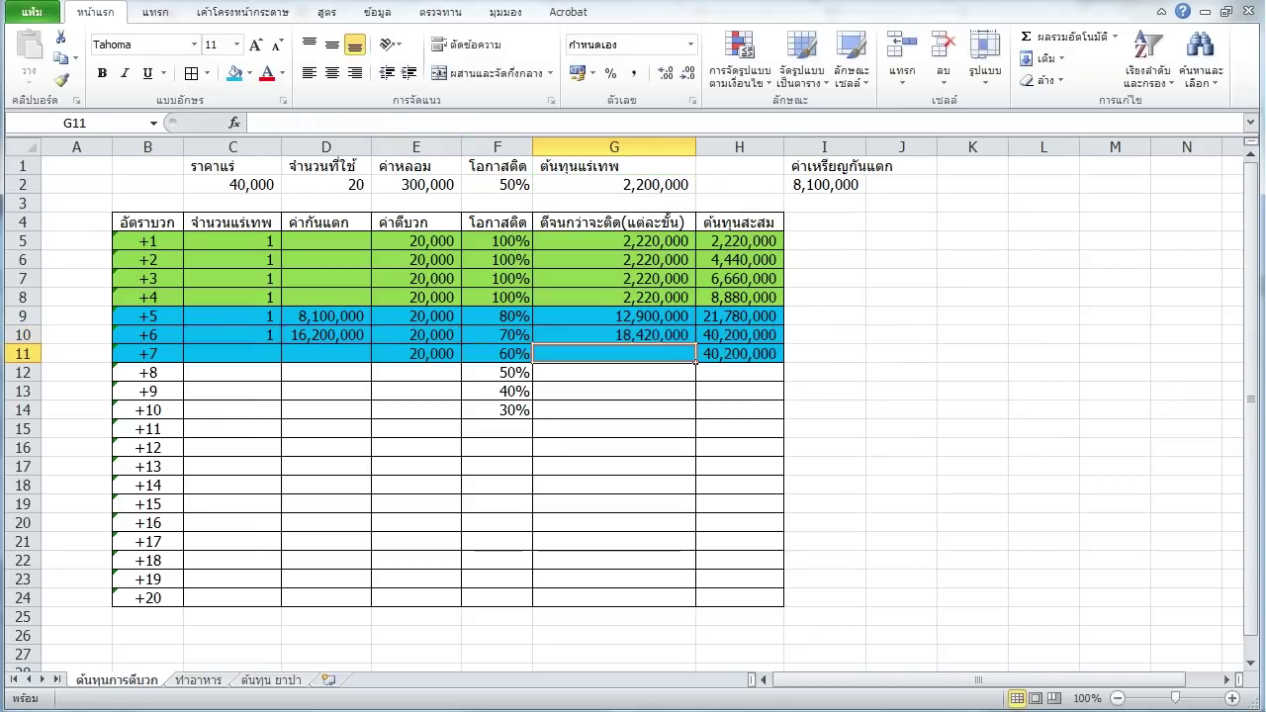
pyautogui.click(613, 335)
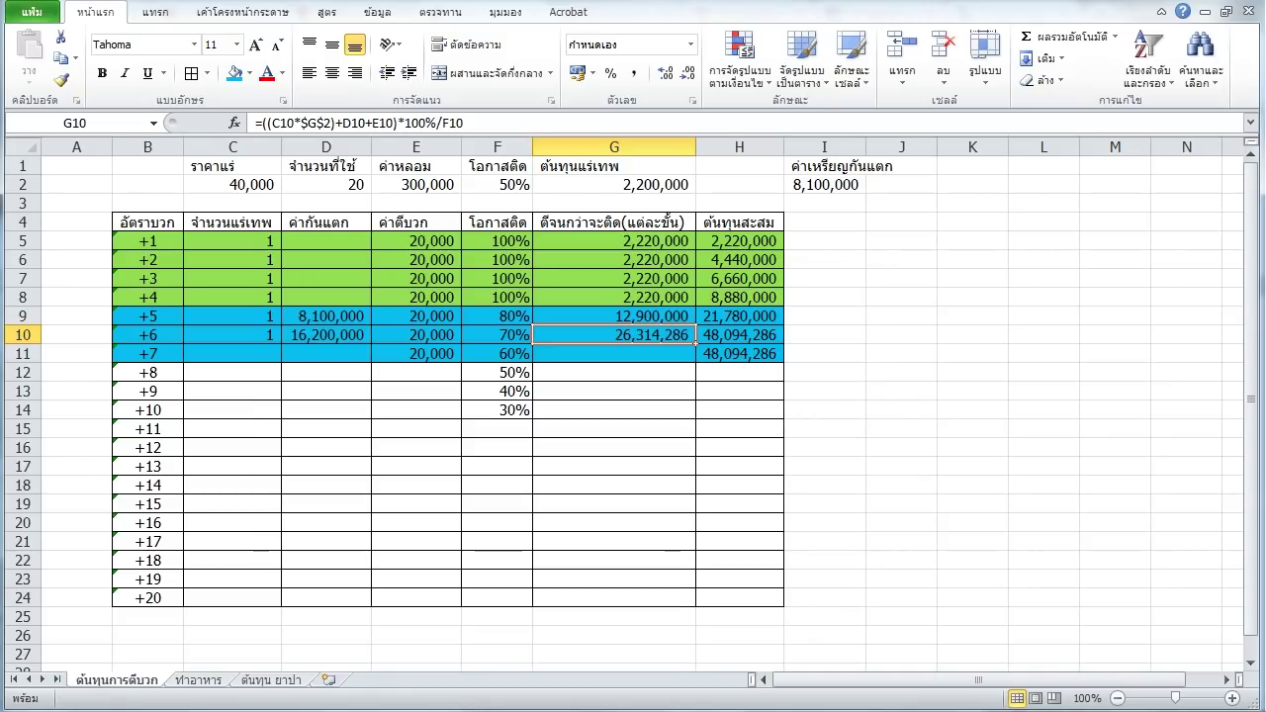
pyautogui.click(497, 334)
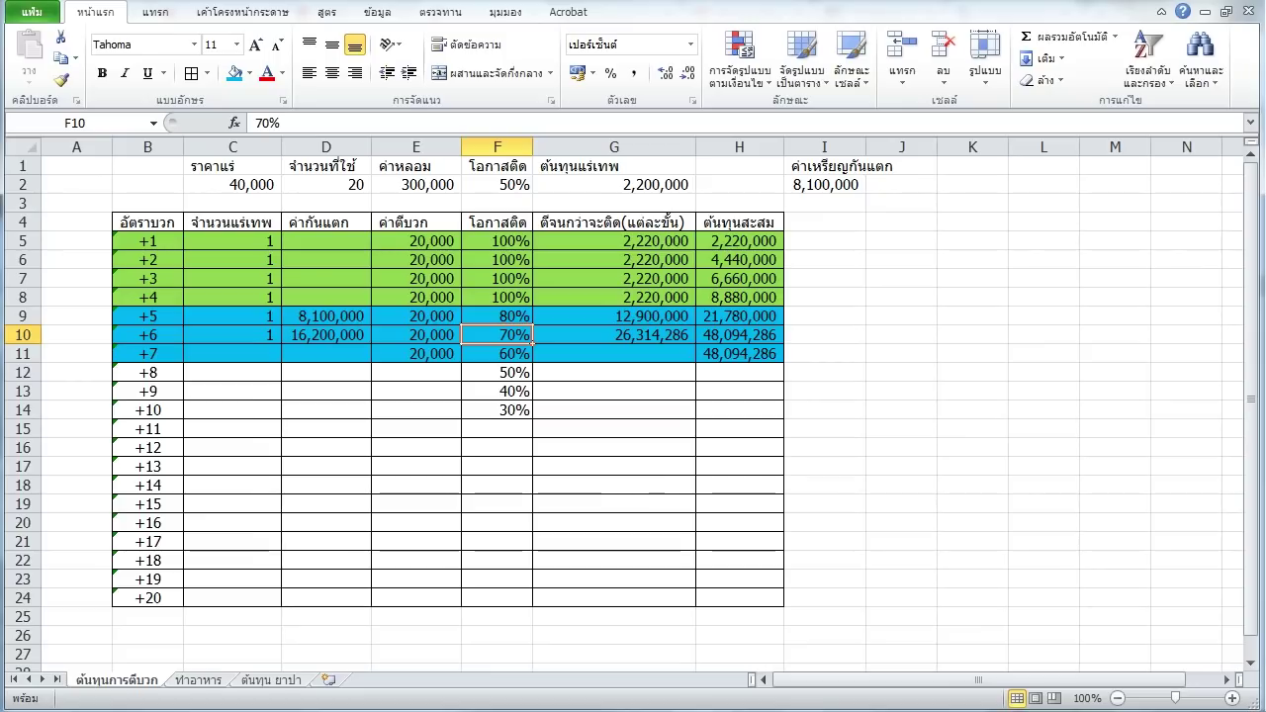
pyautogui.click(613, 334)
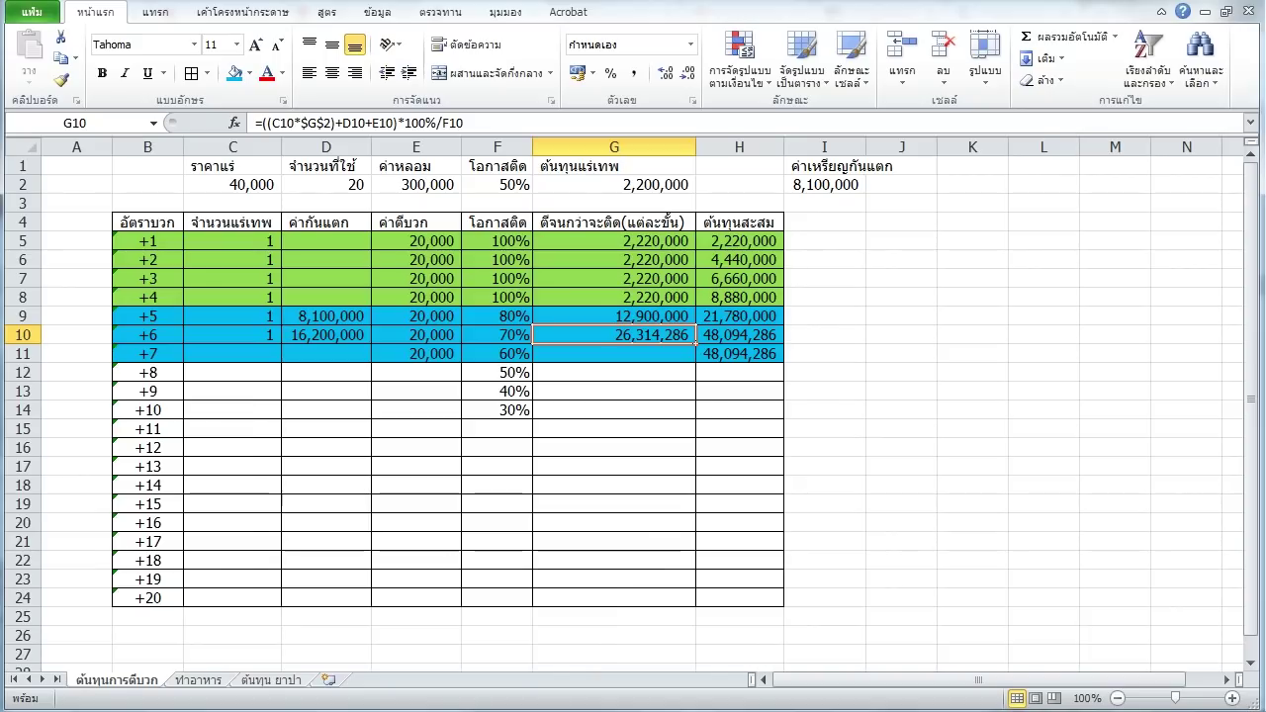
# Fill in the +7 row with an ore quantity of 1 in C11 and the protection cost formula 4*I2 in D11.
pyautogui.click(614, 353)
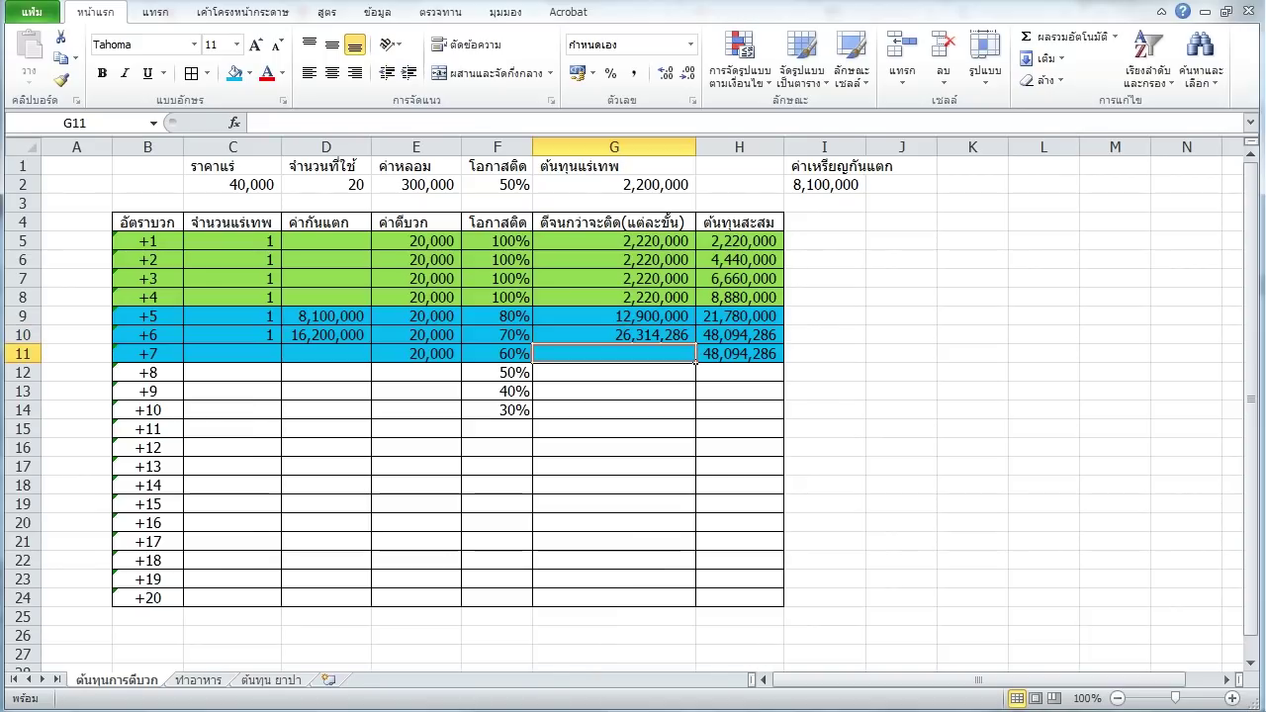
pyautogui.press('Left')
pyautogui.press('Left')
pyautogui.press('Left')
pyautogui.press('Left')
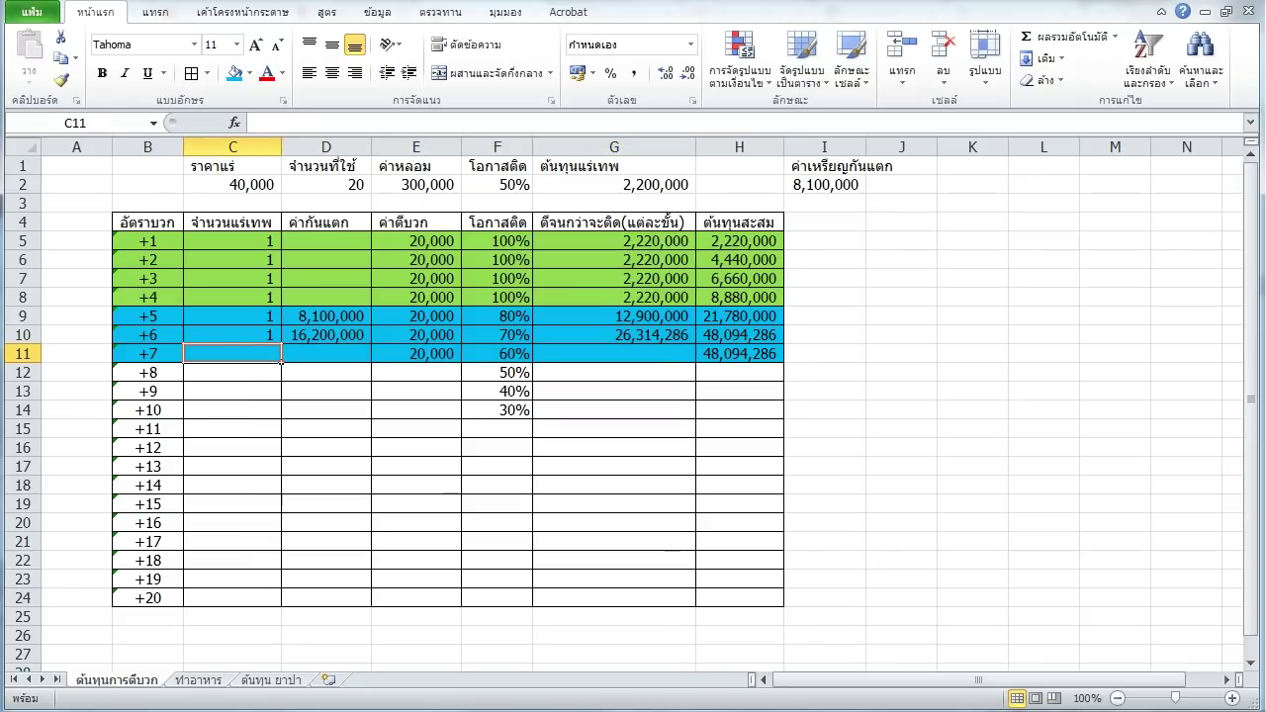
pyautogui.write('1')
pyautogui.press('Right')
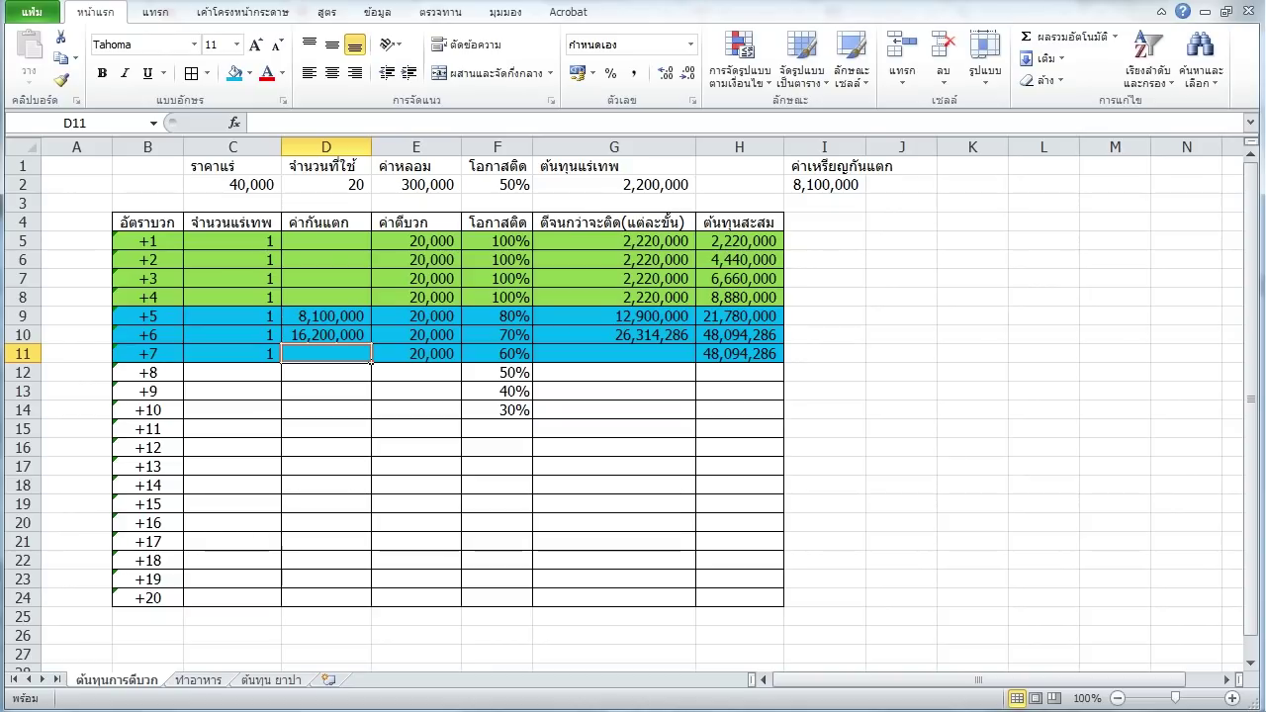
pyautogui.write('+4*')
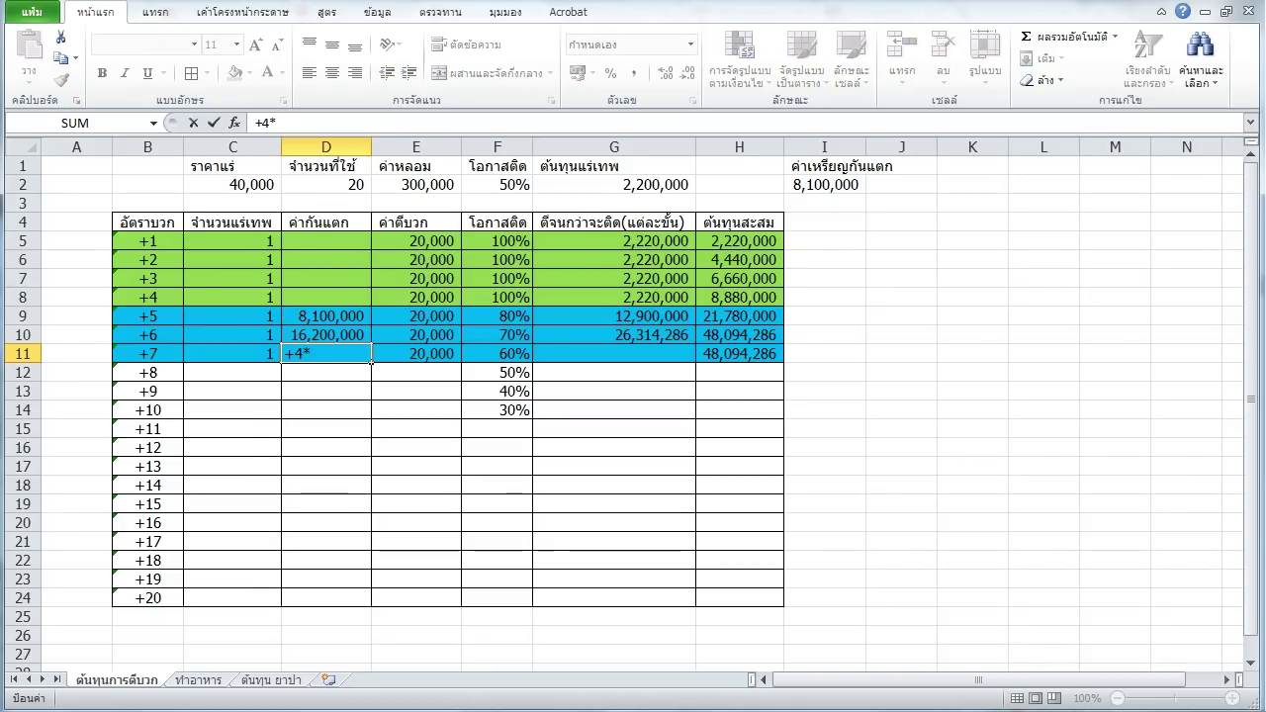
pyautogui.click(824, 184)
pyautogui.press('Return')
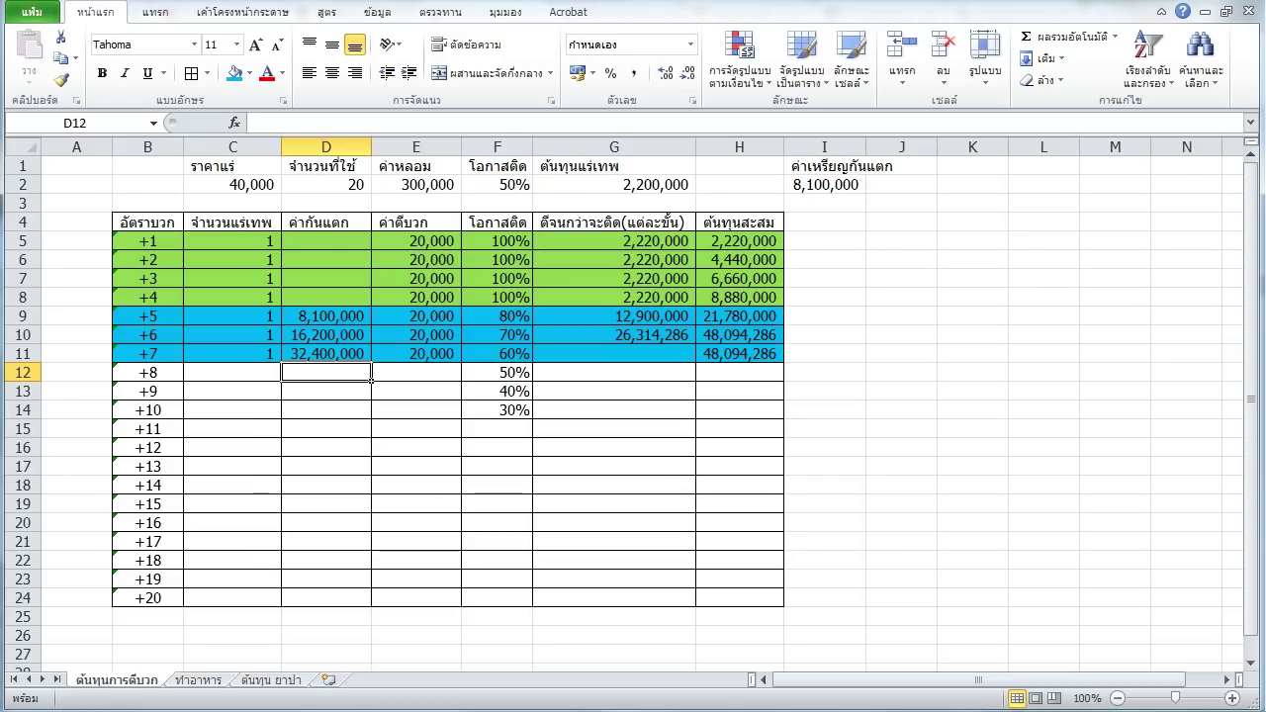
# Copy the per-level cost formula from G10 into G11 for the +7 row.
pyautogui.press('Right')
pyautogui.press('Right')
pyautogui.press('Right')
pyautogui.press('Up')
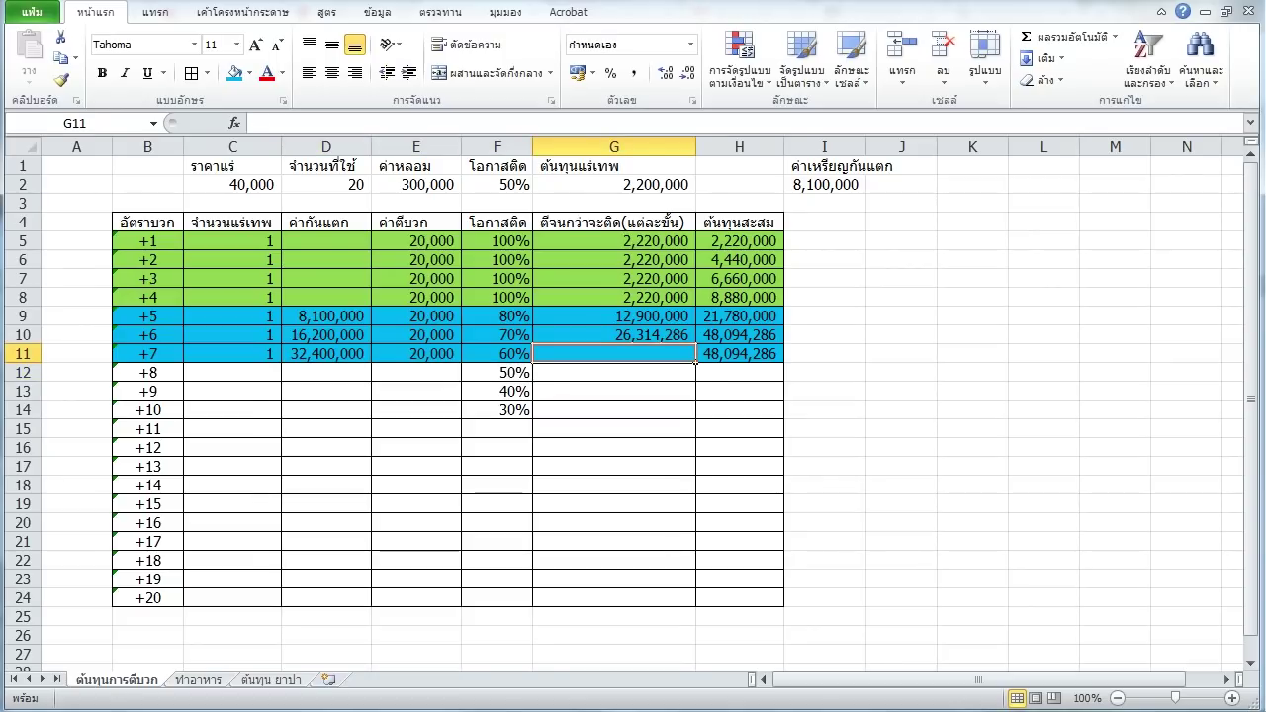
pyautogui.press('Left')
pyautogui.press('Left')
pyautogui.press('Left')
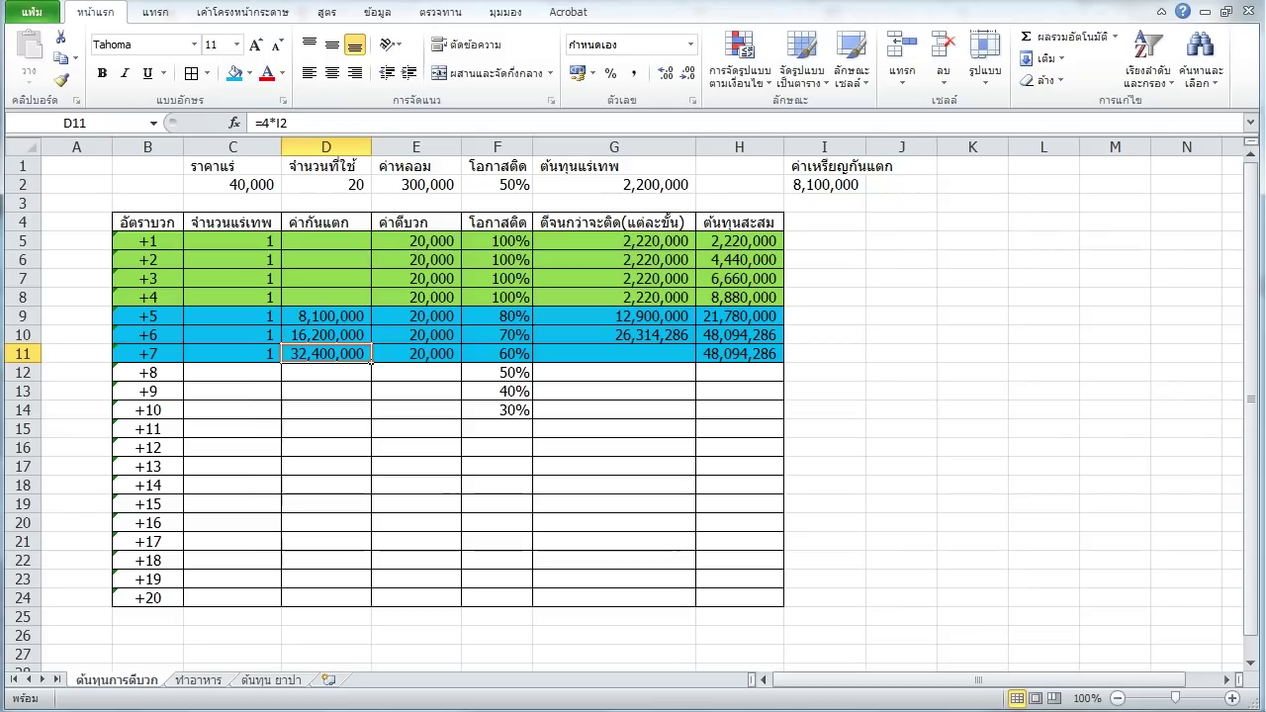
pyautogui.press('Right')
pyautogui.press('Right')
pyautogui.press('Right')
pyautogui.press('Up')
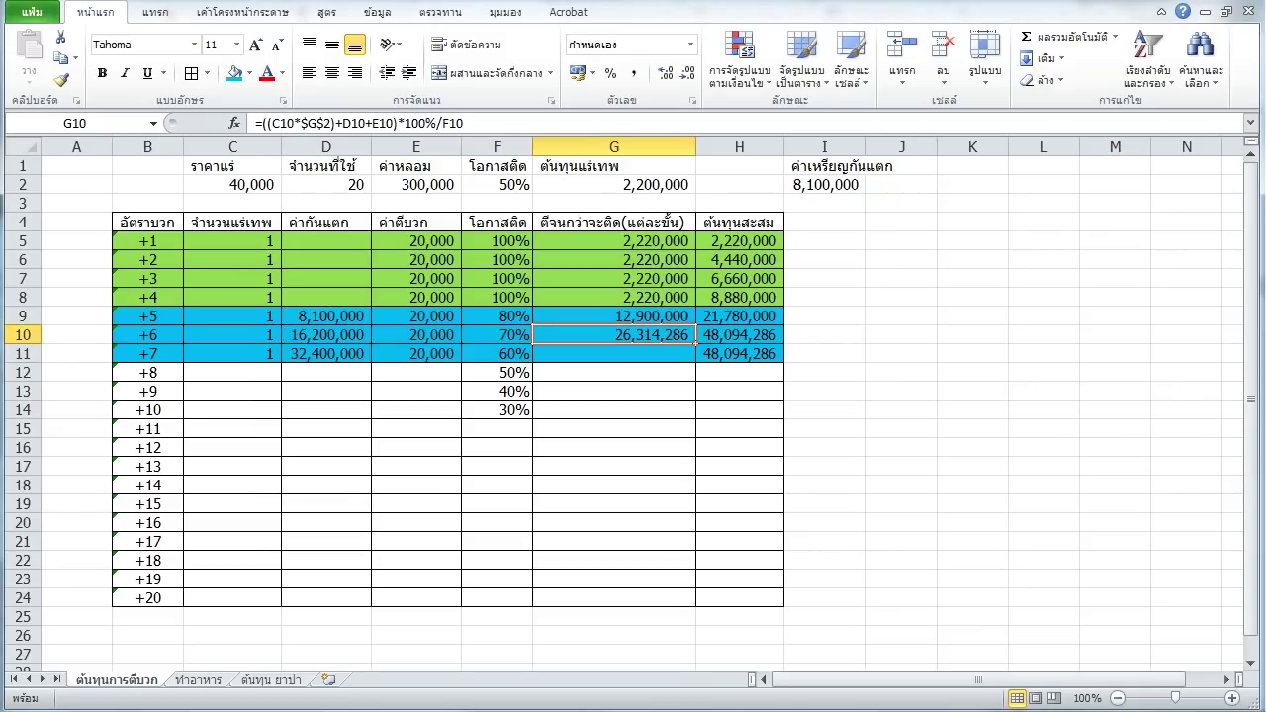
pyautogui.hotkey('ctrl', 'c')
pyautogui.press('Down')
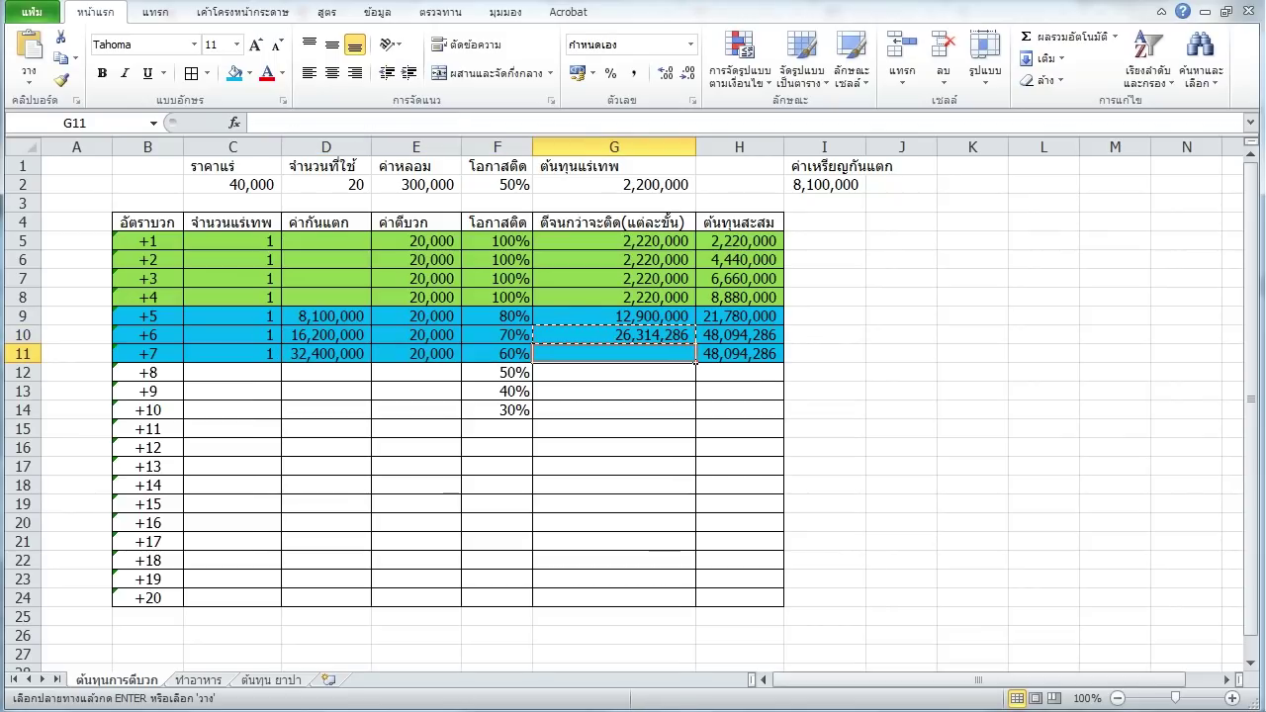
pyautogui.hotkey('ctrl', 'v')
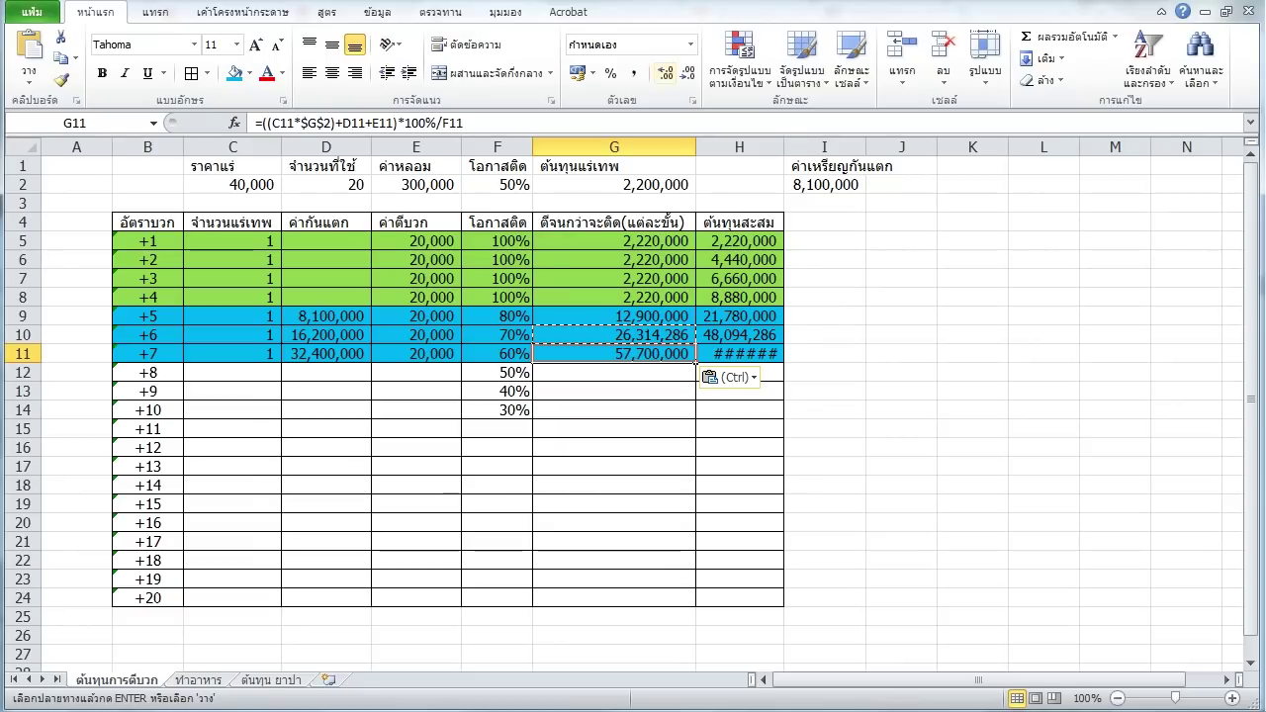
# Cancel the pending copy selection and auto-fit column H to its cumulative cost values.
pyautogui.press('Escape')
pyautogui.doubleClick(784, 147)
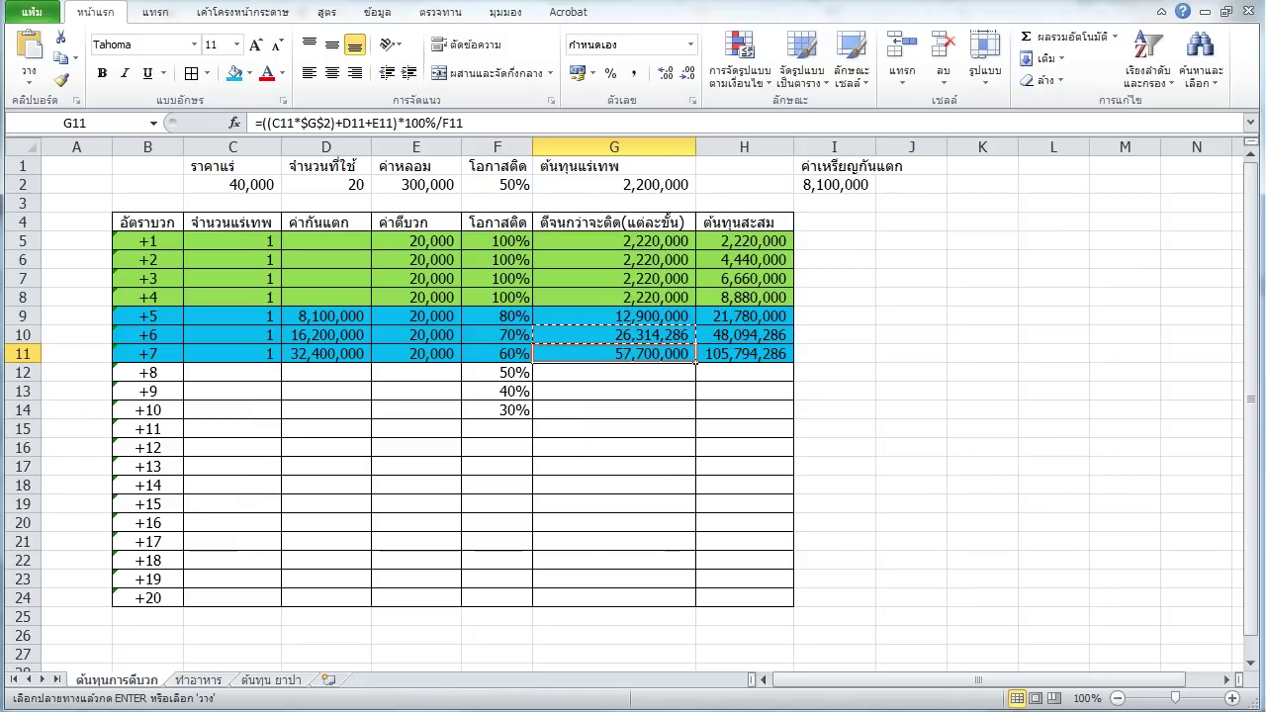
# Review the ore price in C2 and the refining costs in the +1 to +7 rows.
pyautogui.click(232, 184)
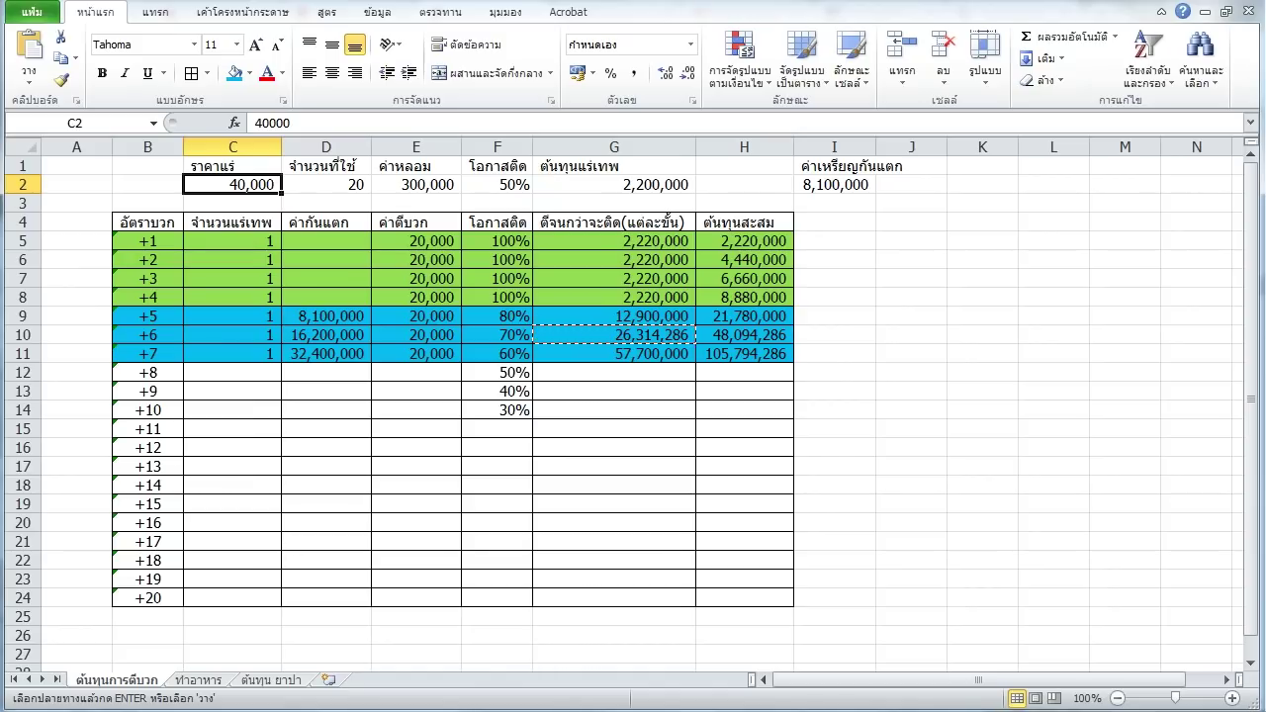
pyautogui.moveTo(744, 241); pyautogui.dragTo(744, 353)
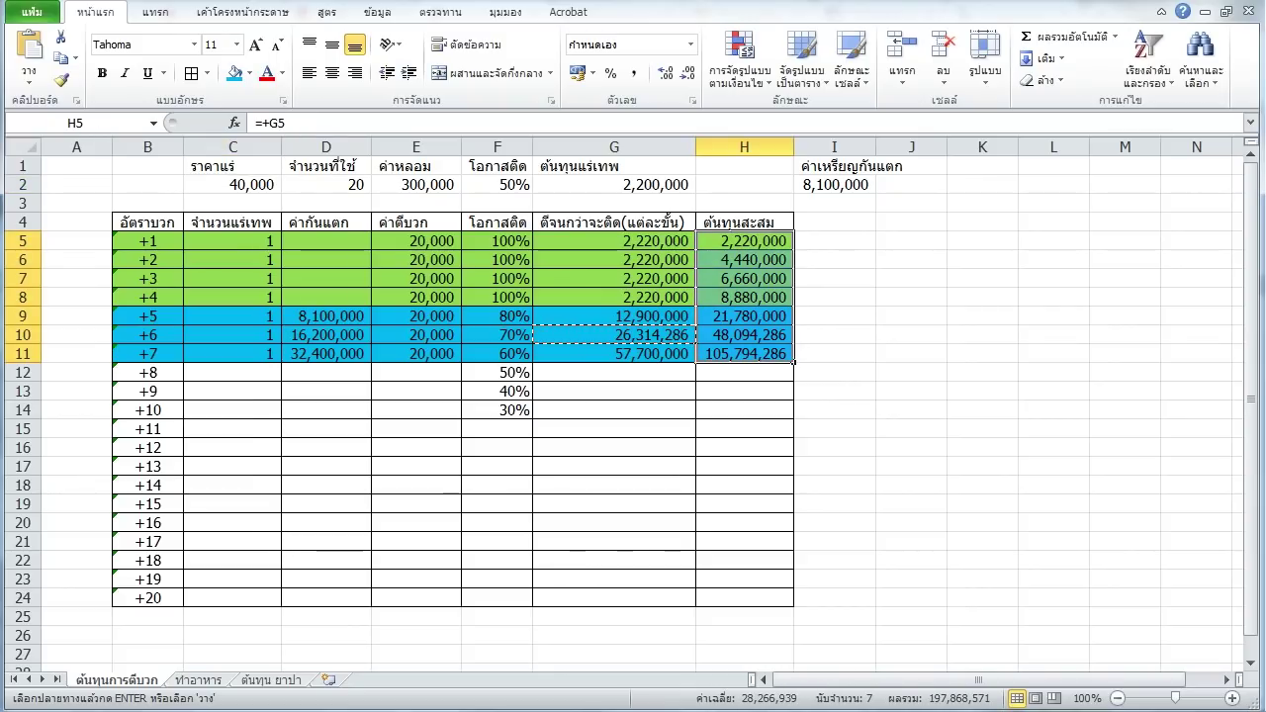
pyautogui.click(744, 391)
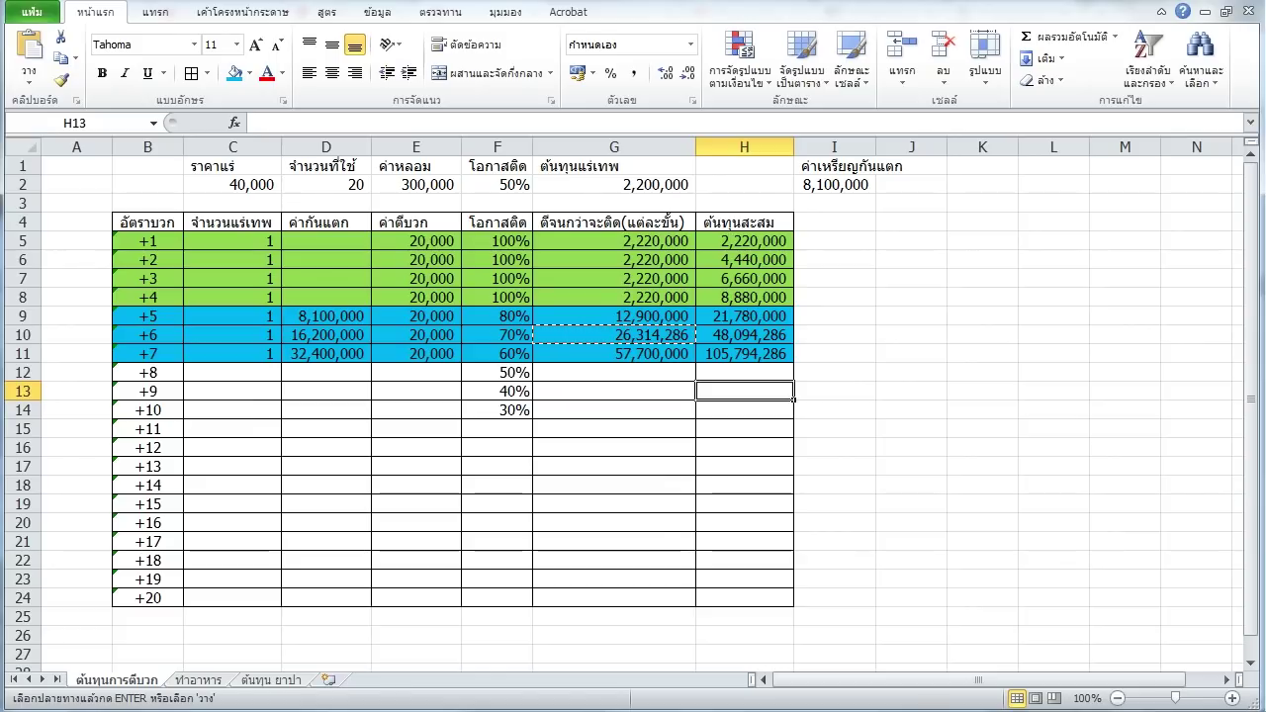
pyautogui.click(232, 184)
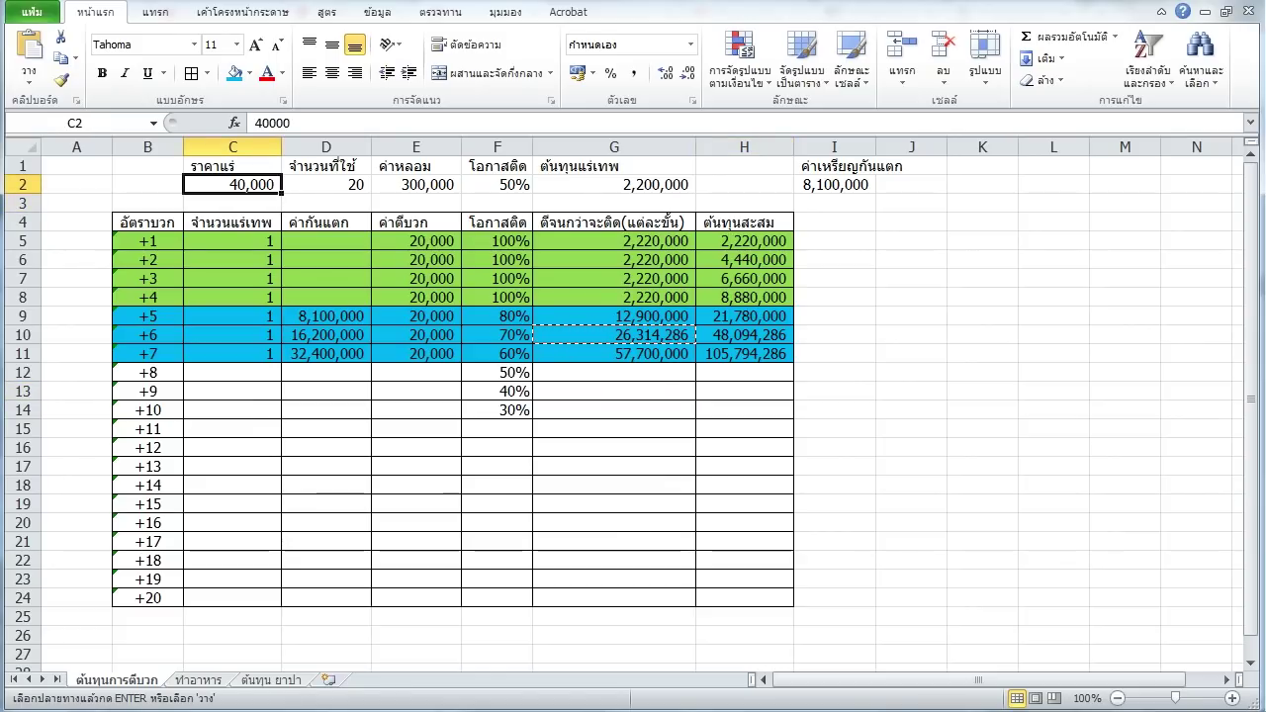
pyautogui.moveTo(148, 241); pyautogui.dragTo(744, 354)
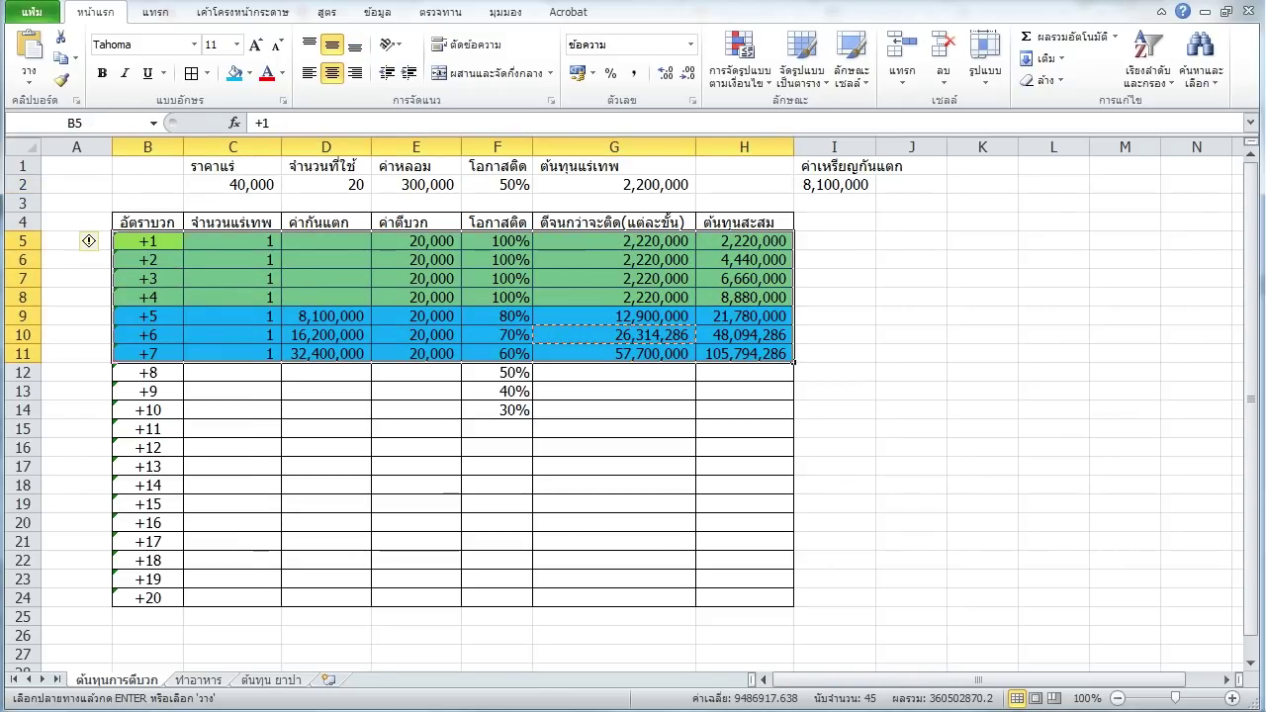
pyautogui.click(744, 428)
pyautogui.click(231, 184)
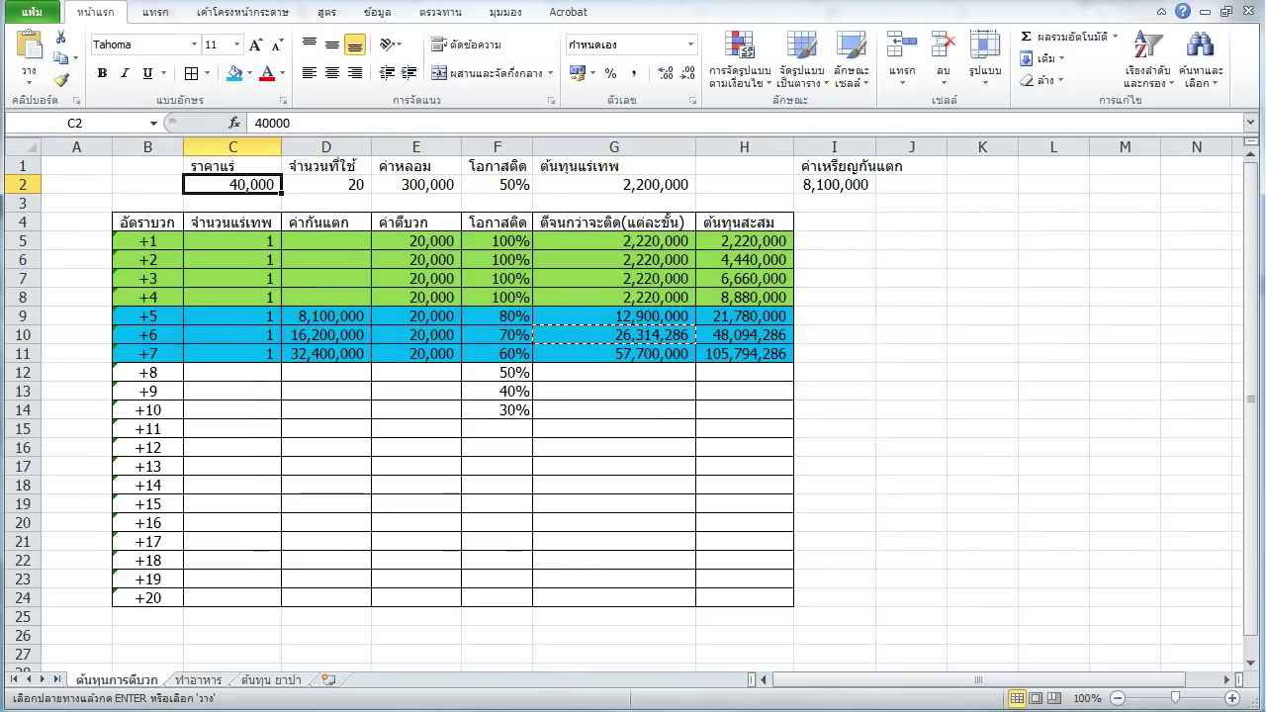
# Switch to the forum page in Chrome and examine the refining tables for level 2 and level 3 weapons.
pyautogui.hotkey('alt', 'Tab')
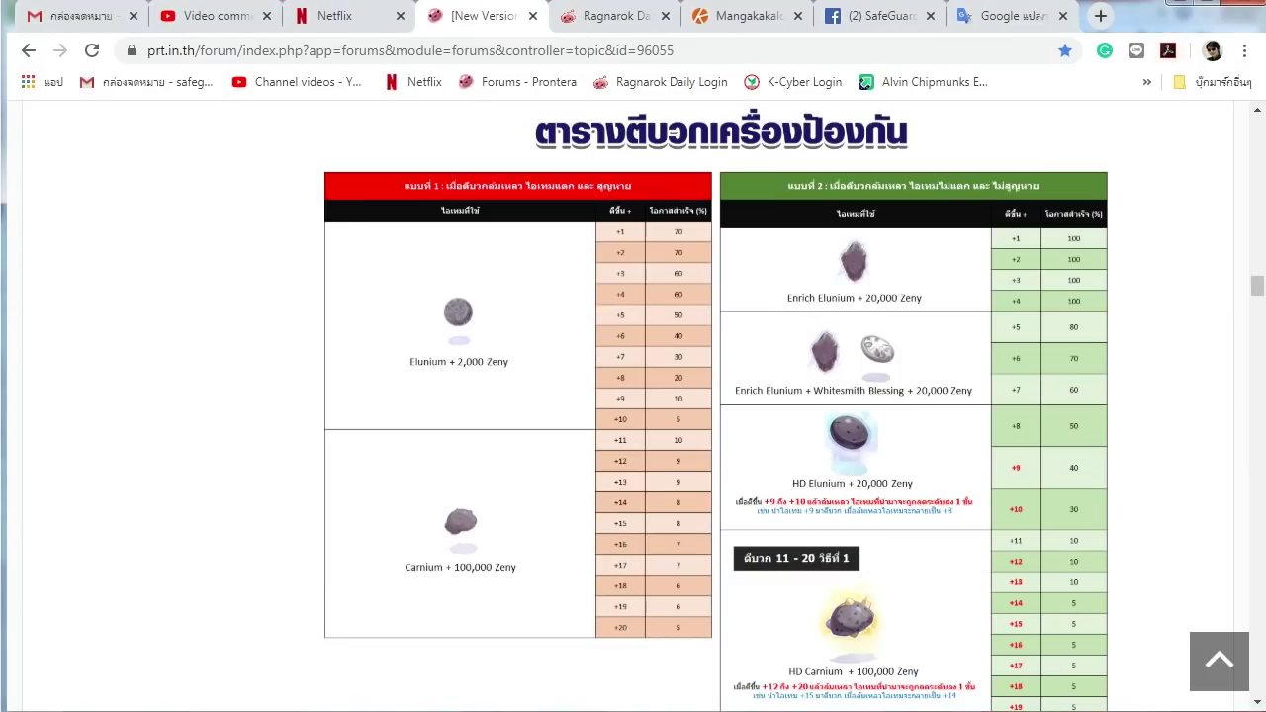
pyautogui.scroll(-5, 633, 396)
pyautogui.scroll(-20, 633, 396)
pyautogui.scroll(3, 633, 396)
pyautogui.scroll(6, 633, 395)
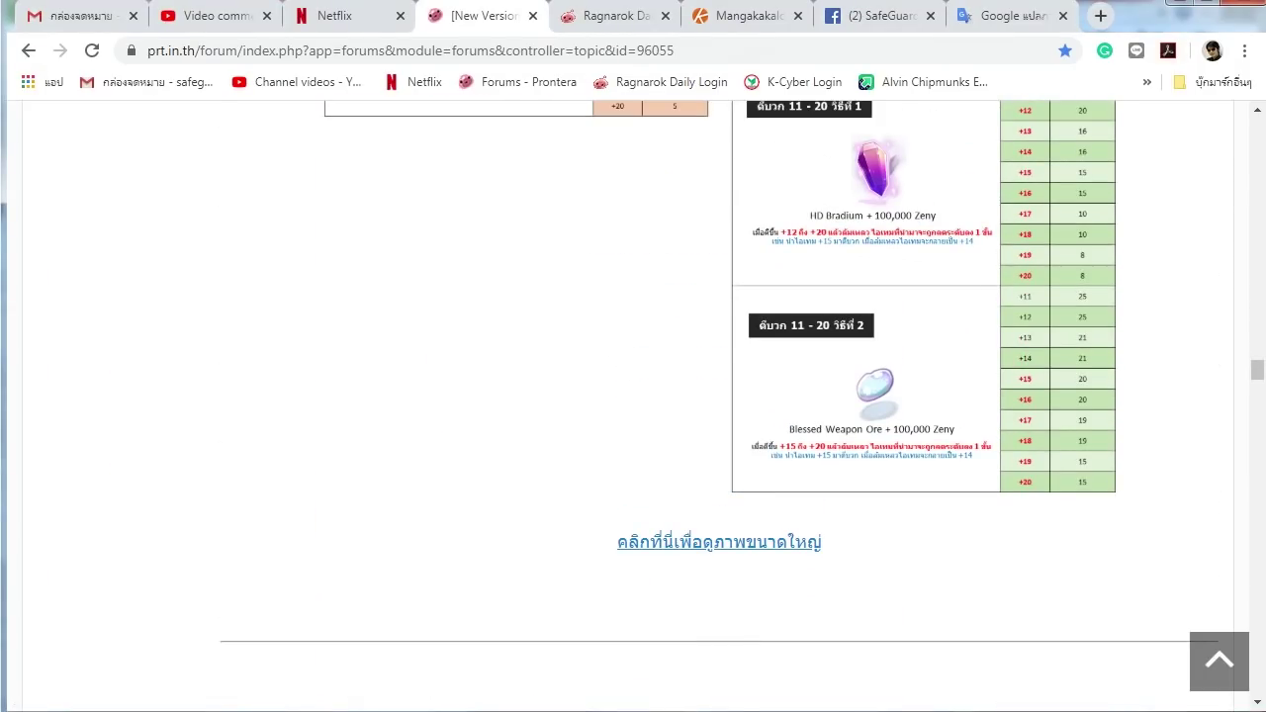
pyautogui.scroll(10, 633, 396)
pyautogui.scroll(4, 634, 396)
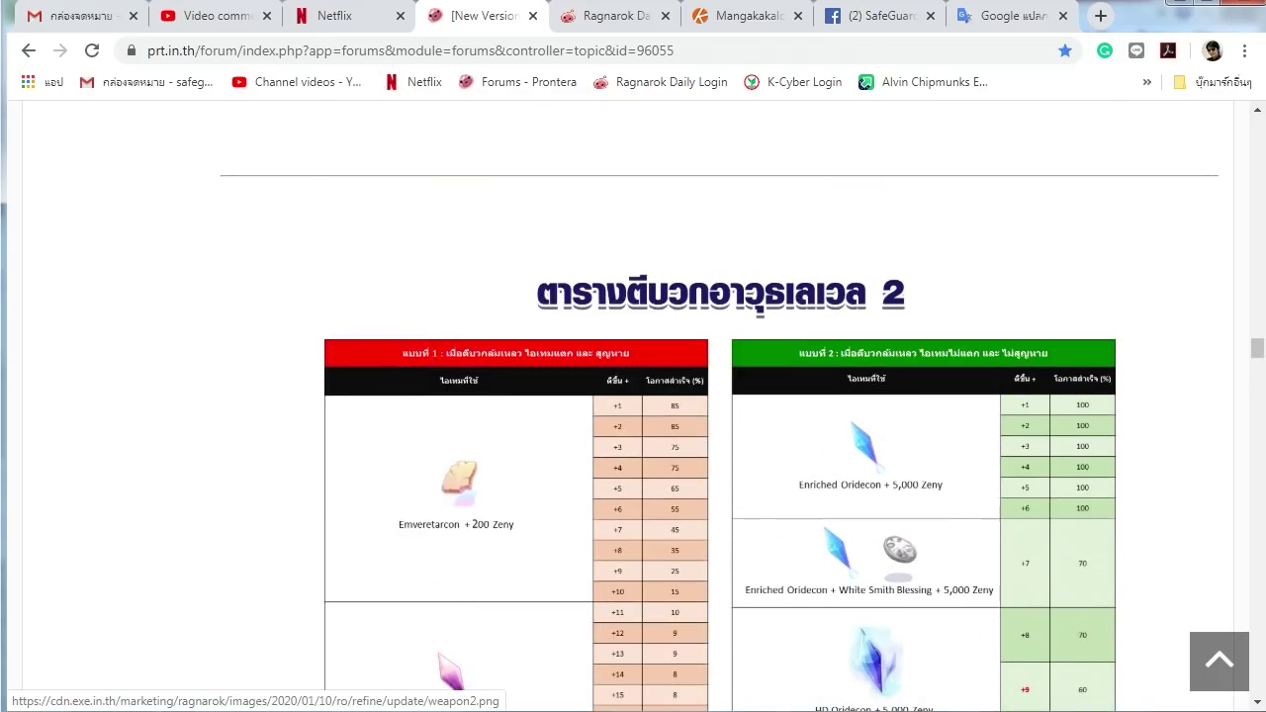
pyautogui.scroll(-20, 633, 396)
pyautogui.scroll(3, 633, 396)
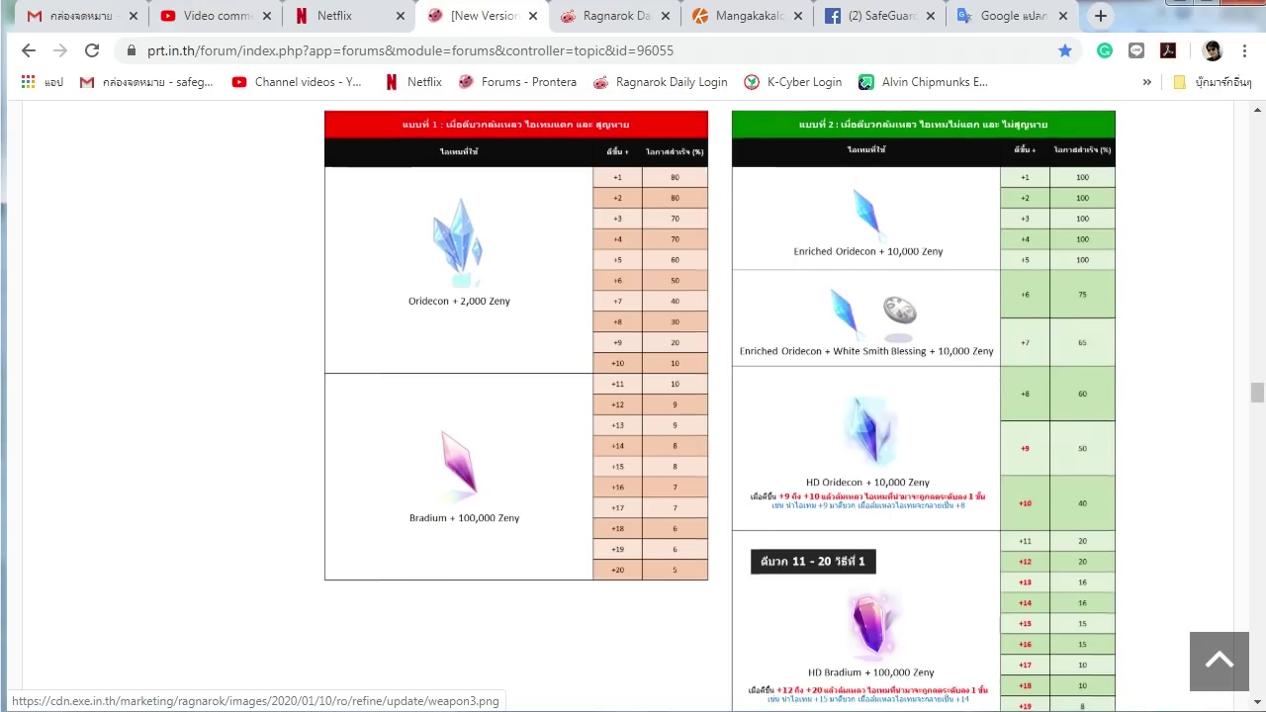
pyautogui.scroll(-3, 633, 396)
pyautogui.hotkey('alt', 'Tab')
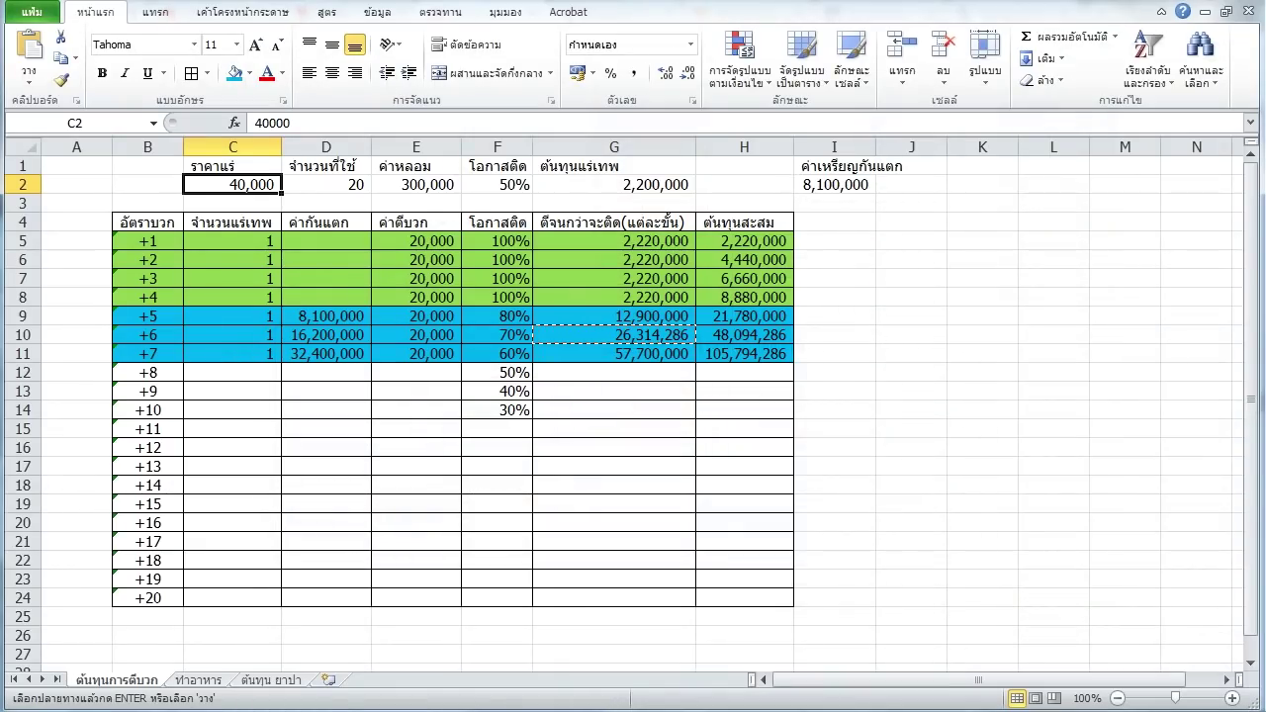
# Return to the forum page and check the materials and success rates in the level 3 weapon table.
pyautogui.hotkey('alt', 'Tab')
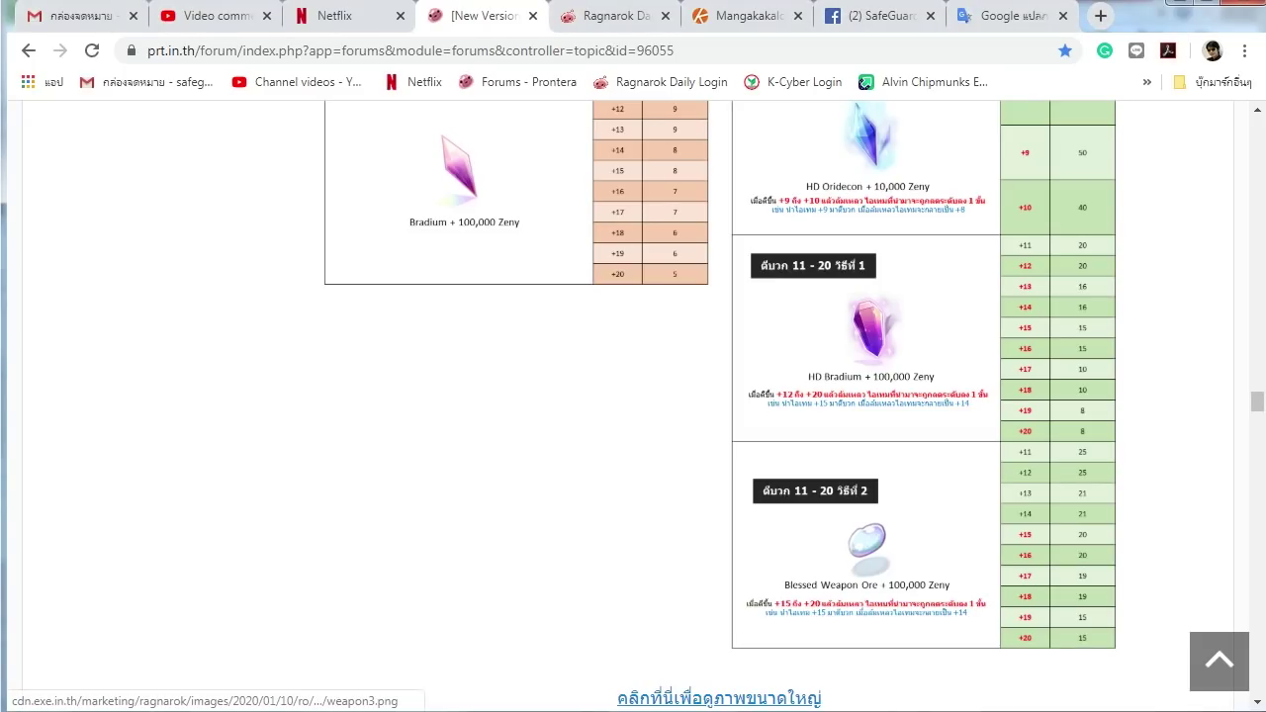
pyautogui.scroll(3, 871, 594)
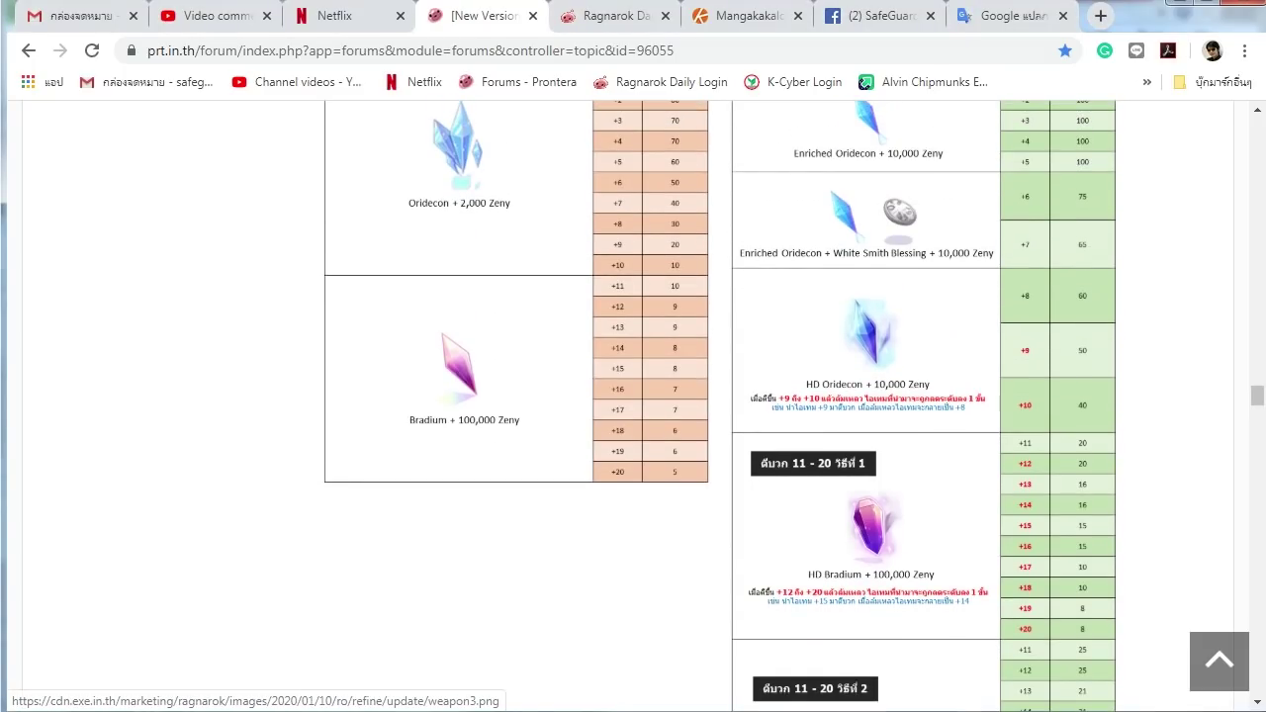
pyautogui.scroll(1, 720, 406)
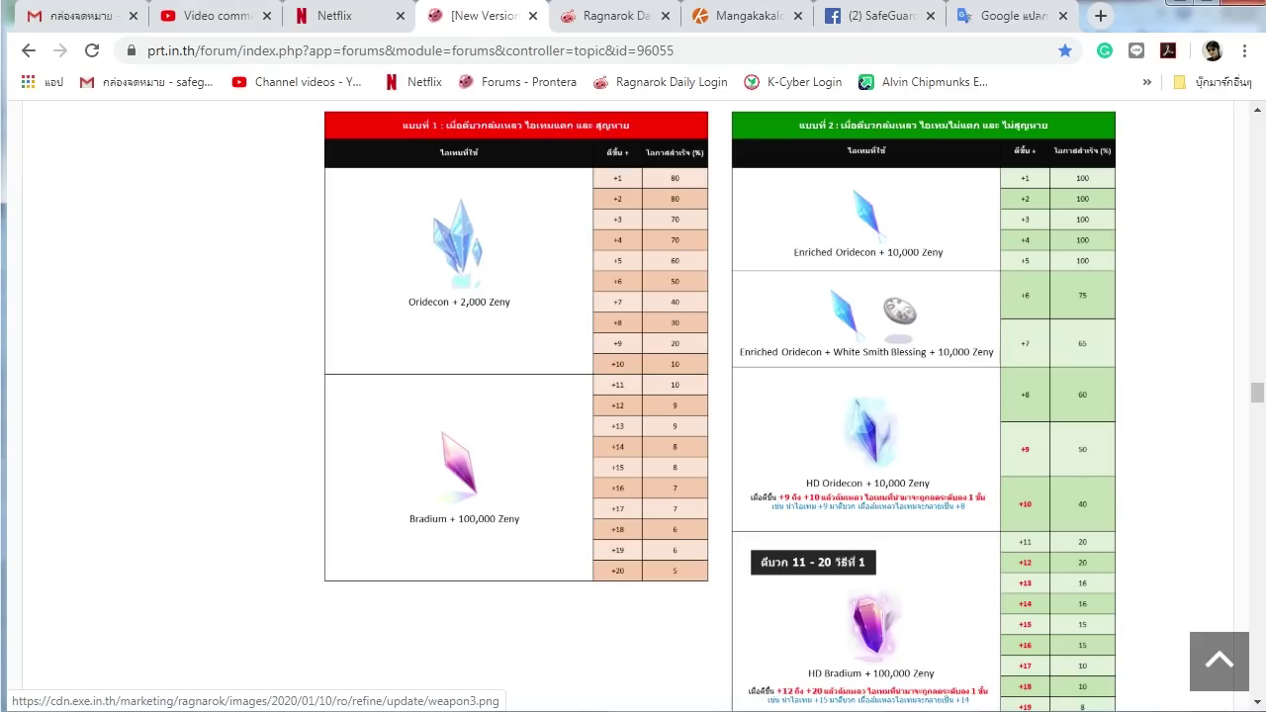
pyautogui.scroll(1, 719, 405)
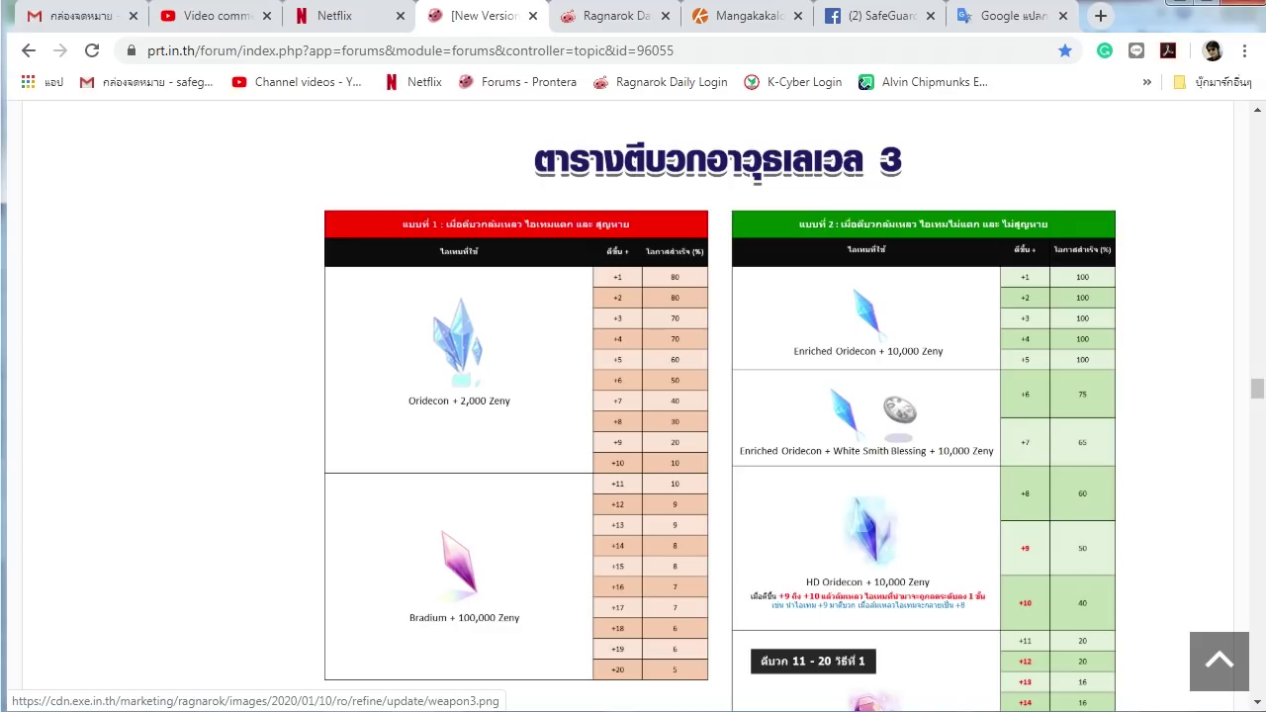
pyautogui.click(1179, 3)
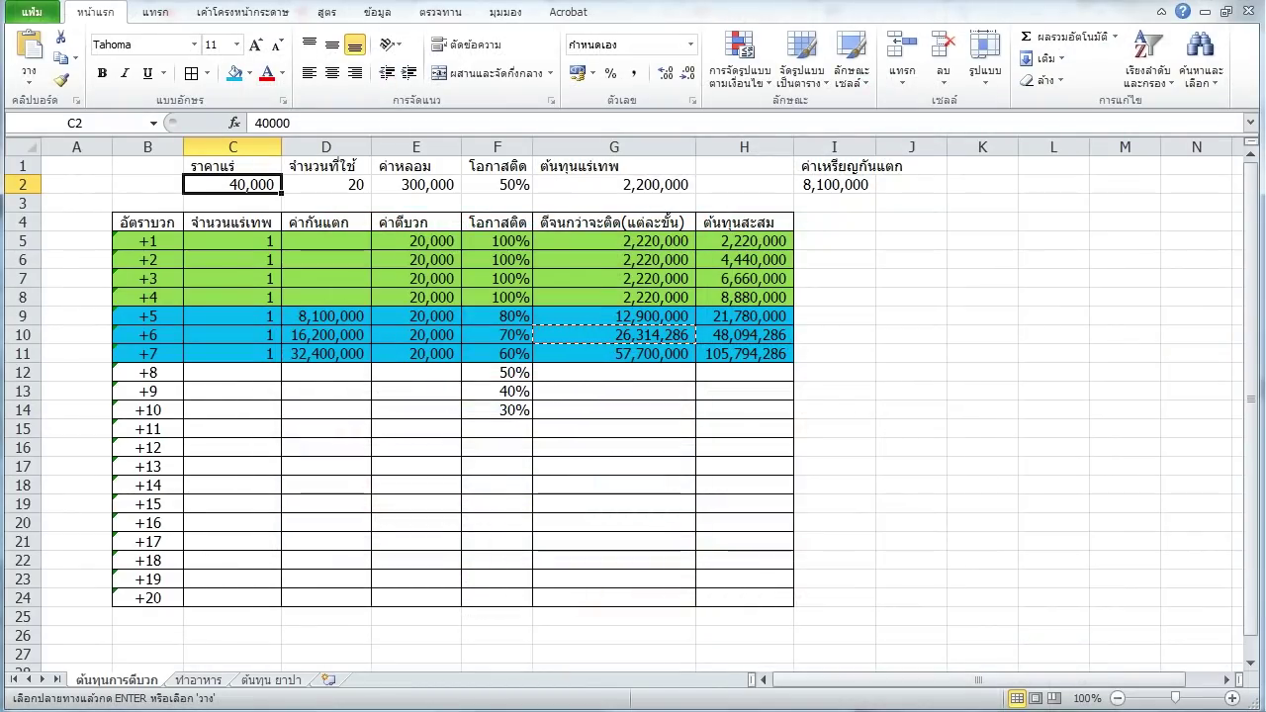
# Compare the sheet's +5 to +7 protection costs and success rates with the forum's level 4 weapon table.
pyautogui.click(148, 316)
pyautogui.moveTo(147, 316); pyautogui.dragTo(744, 316)
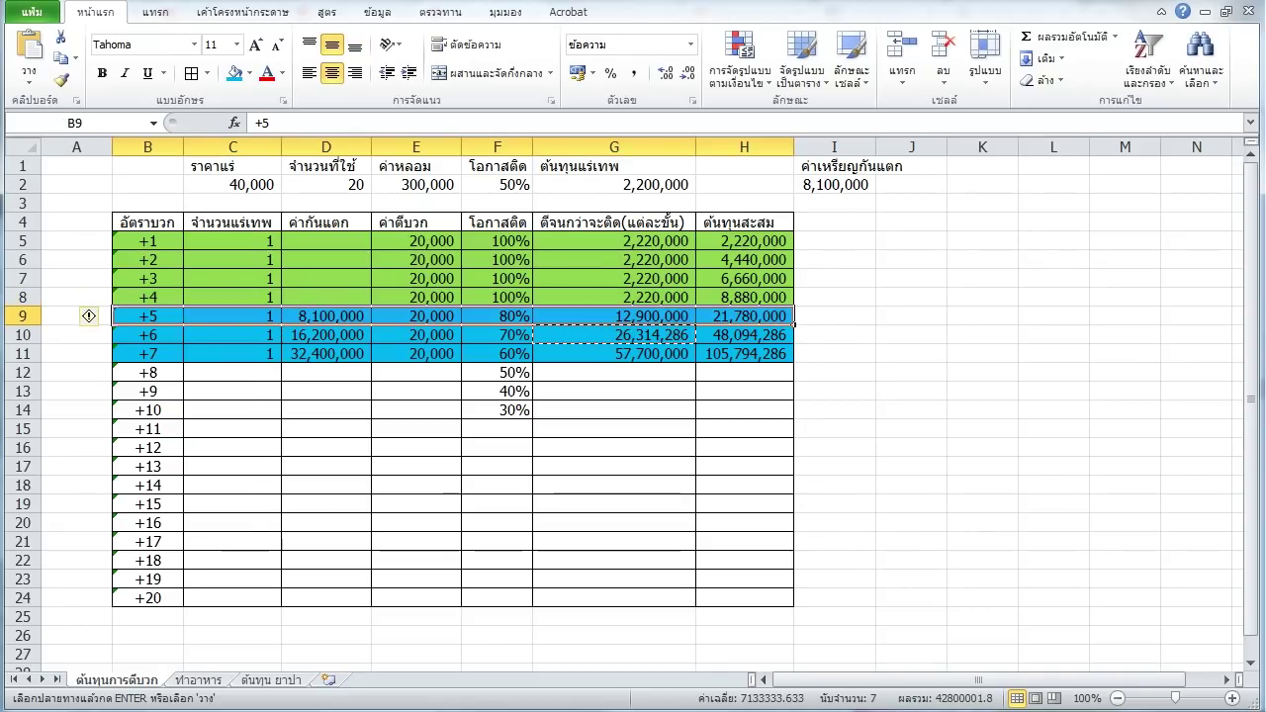
pyautogui.click(326, 316)
pyautogui.hotkey('alt', 'Tab')
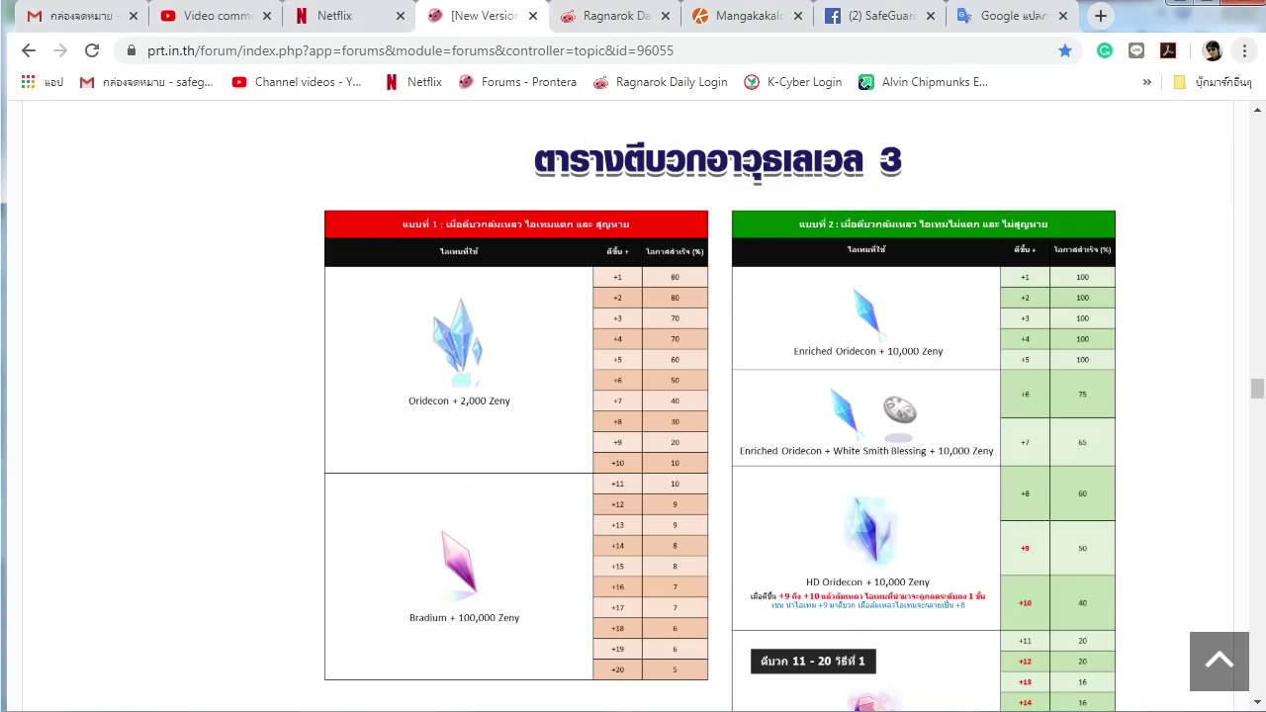
pyautogui.scroll(-15, 633, 396)
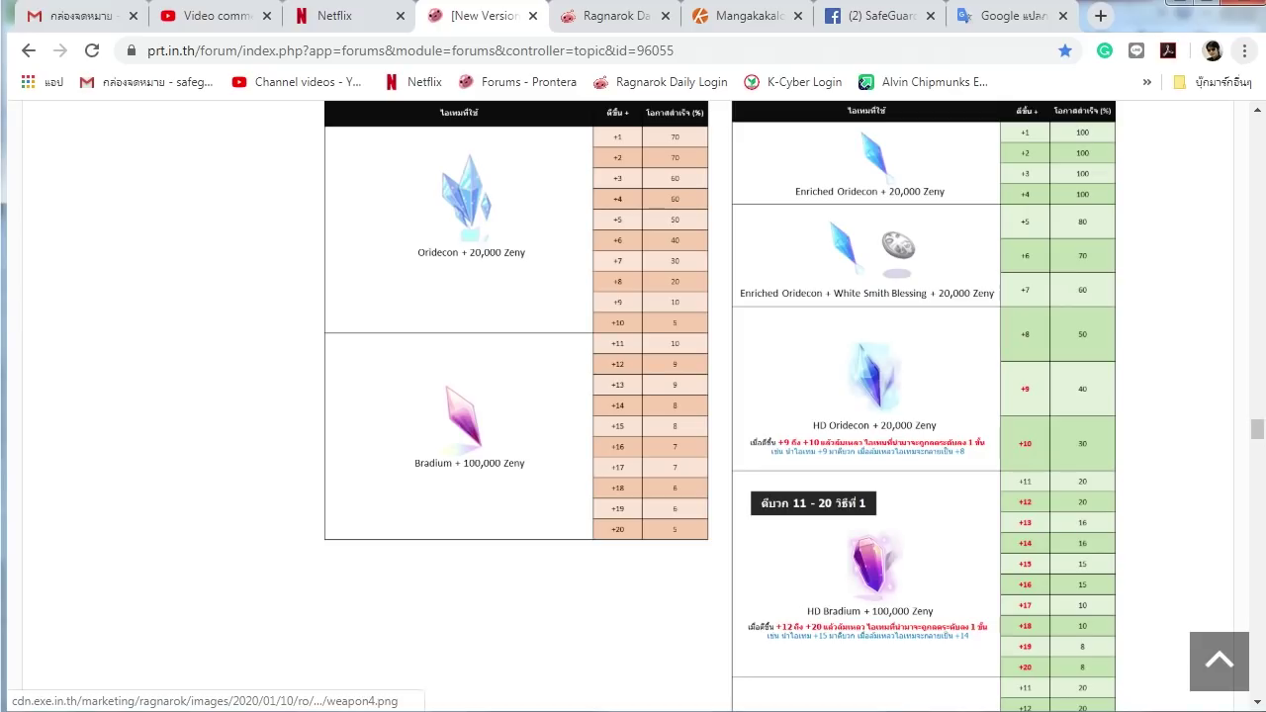
pyautogui.scroll(1, 633, 396)
pyautogui.hotkey('alt', 'Tab')
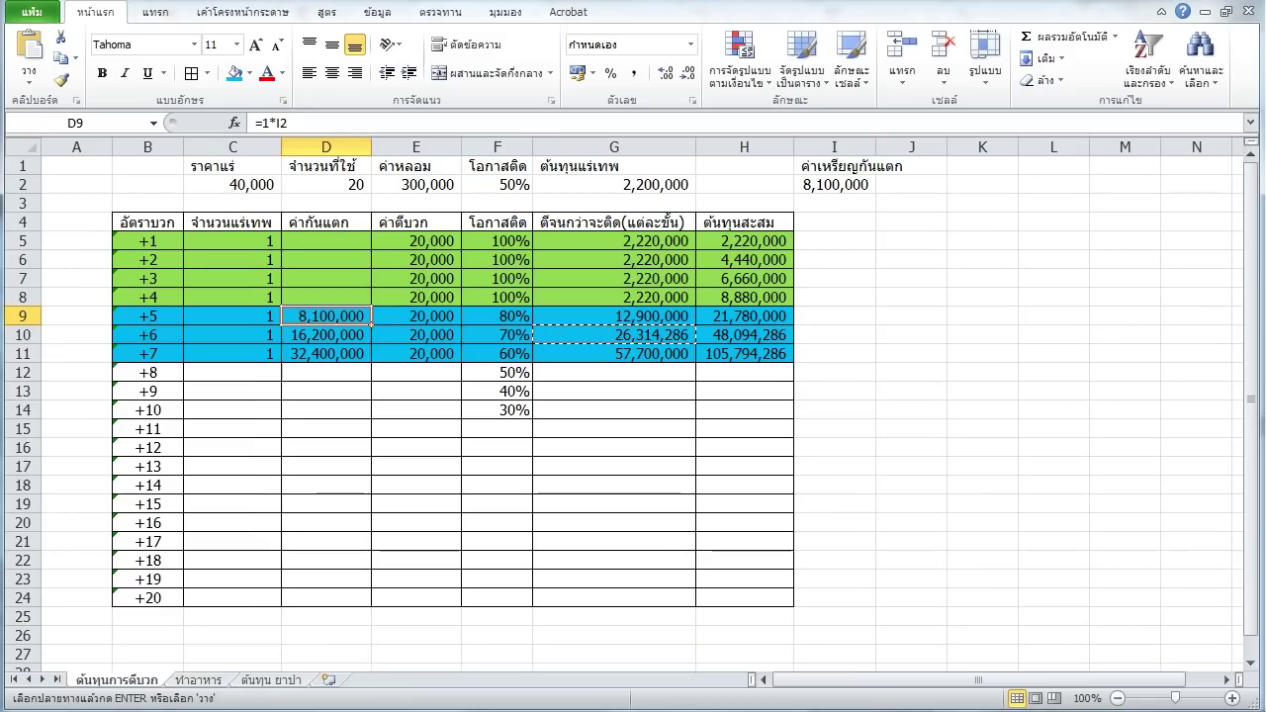
pyautogui.click(497, 316)
pyautogui.click(497, 335)
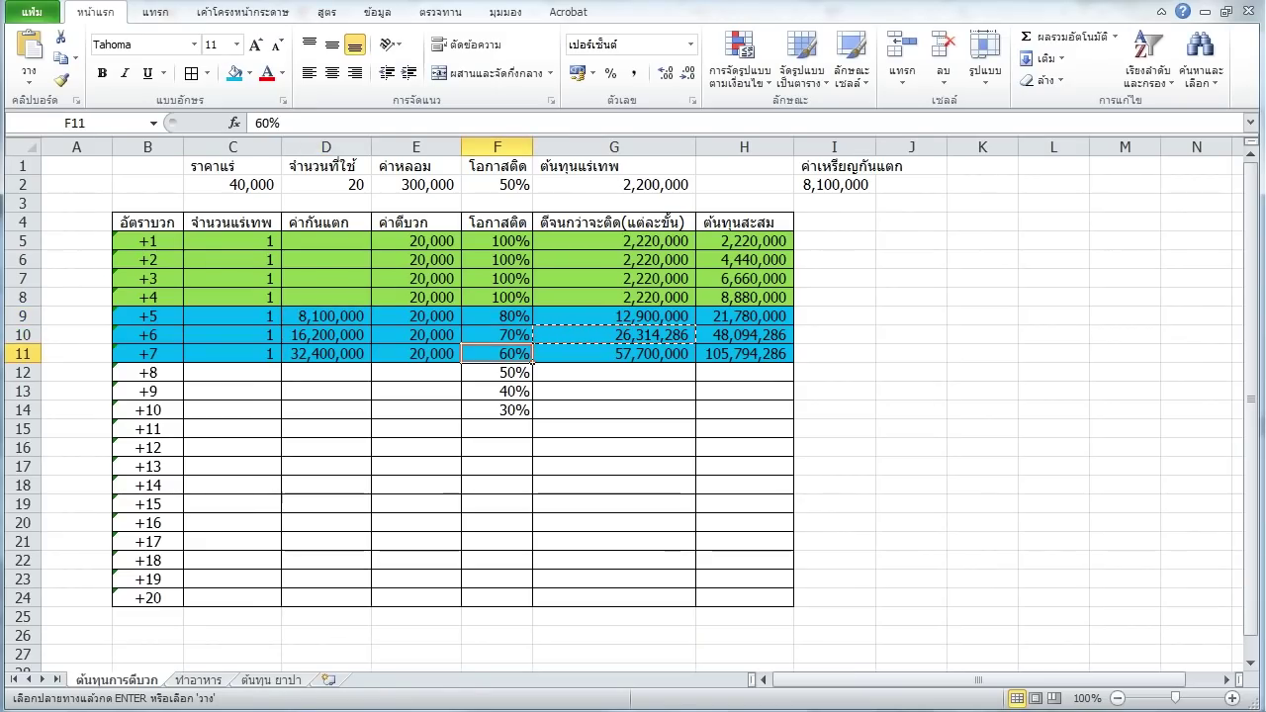
pyautogui.hotkey('alt', 'Tab')
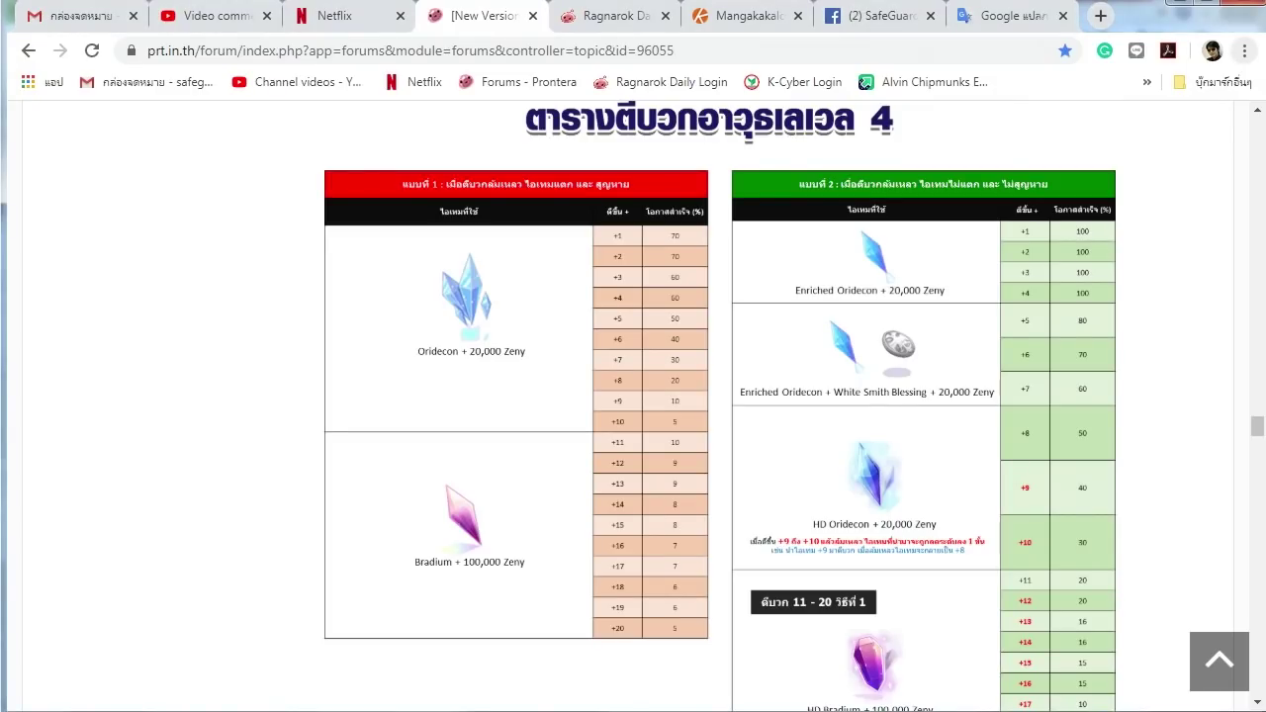
pyautogui.hotkey('alt', 'Tab')
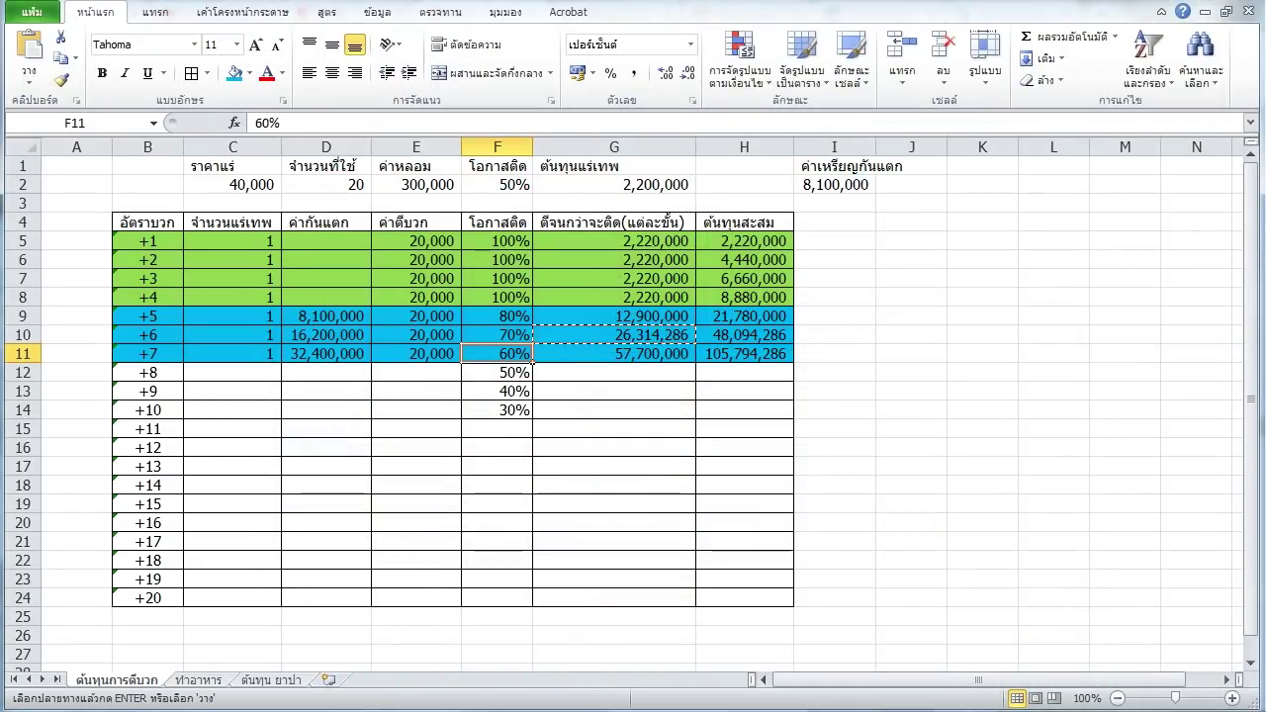
# Try an ore price of 70,000 in C2 and undo the change.
pyautogui.click(232, 184)
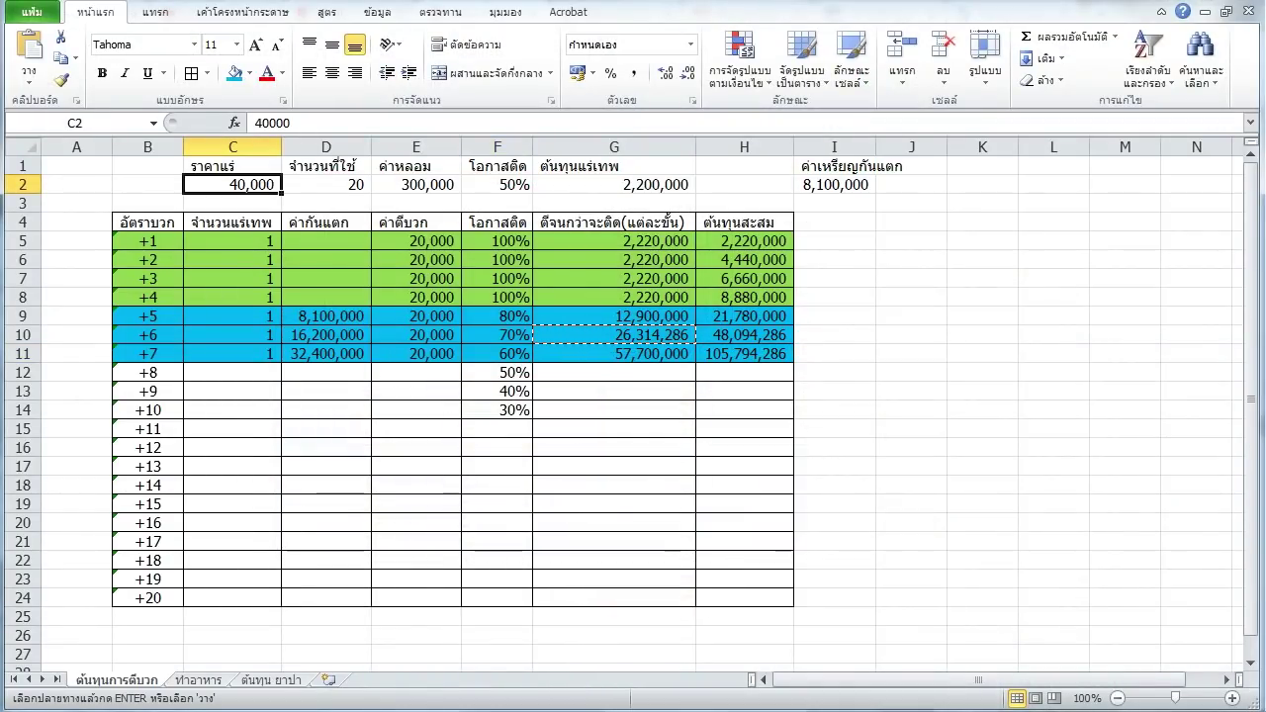
pyautogui.write('70,000')
pyautogui.press('Return')
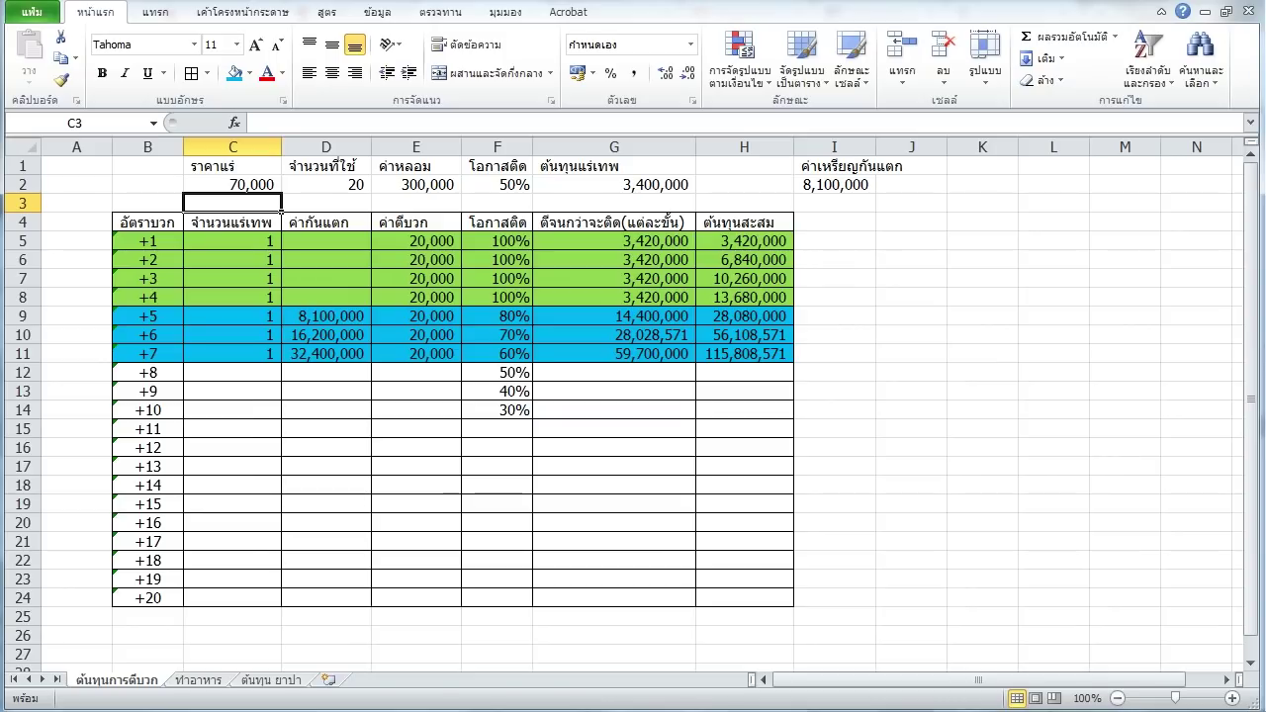
pyautogui.hotkey('ctrl', 'z')
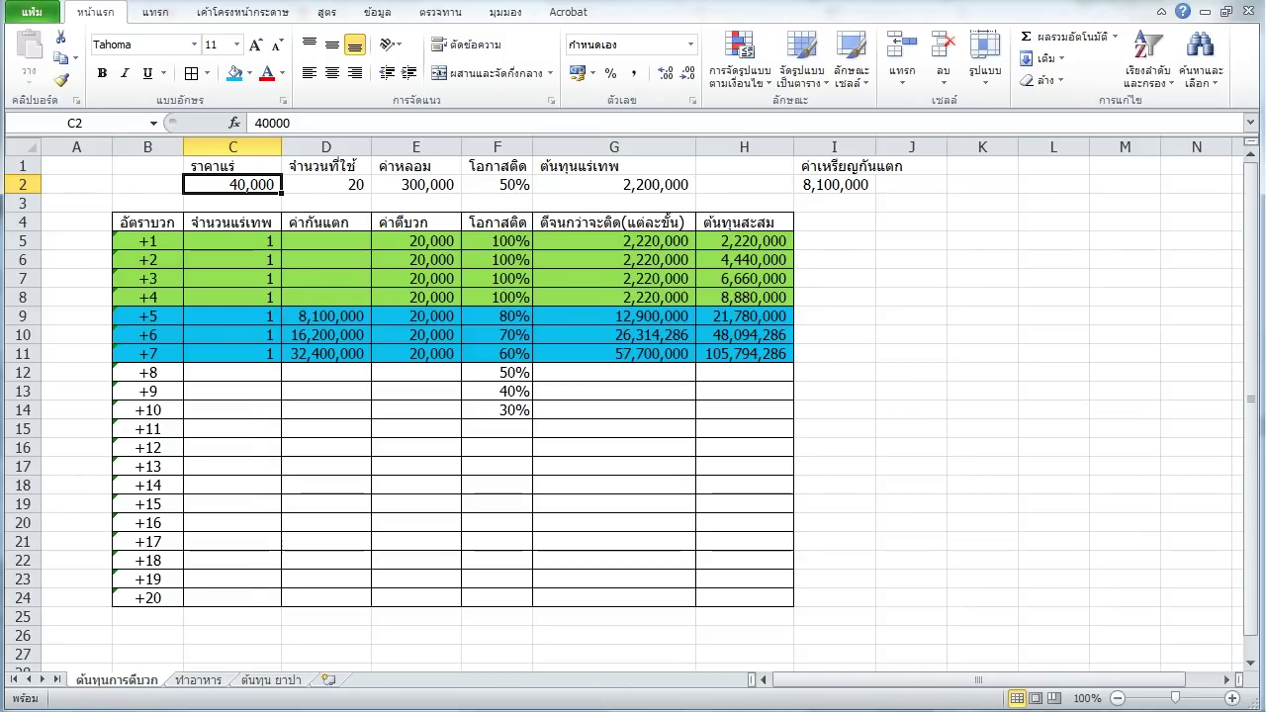
pyautogui.moveTo(744, 354); pyautogui.dragTo(744, 240)
pyautogui.click(911, 353)
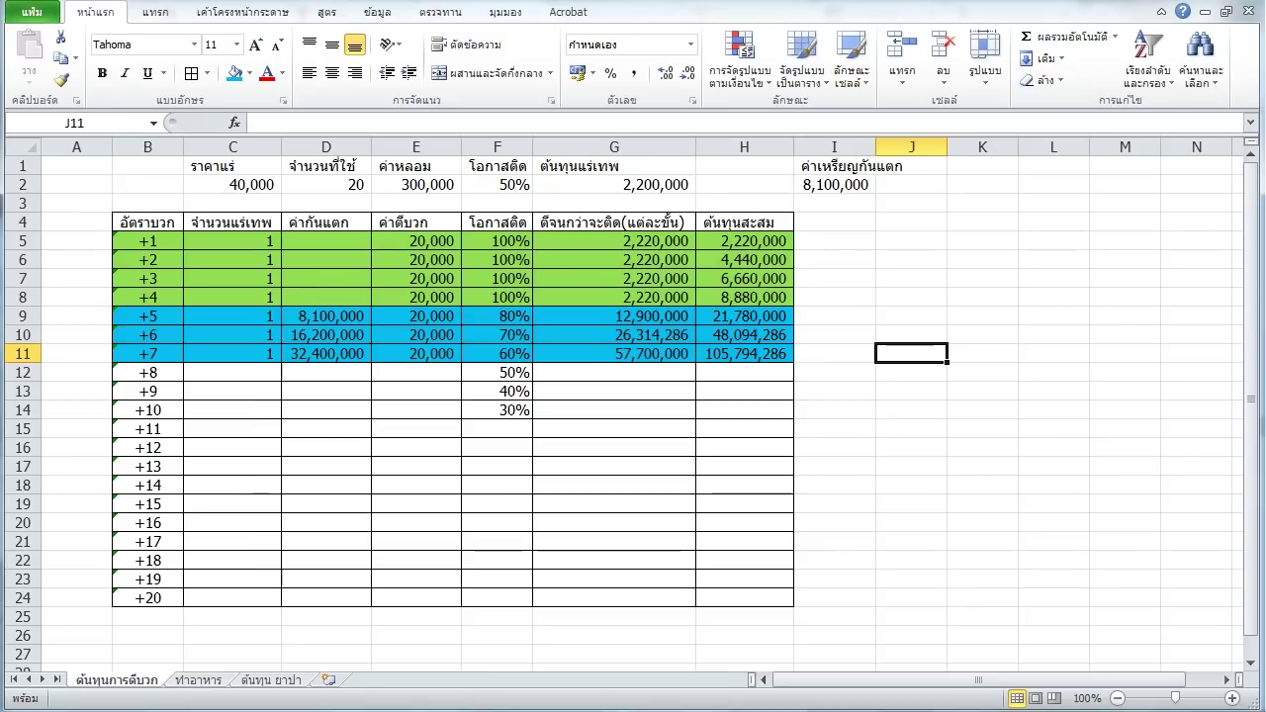
pyautogui.click(744, 353)
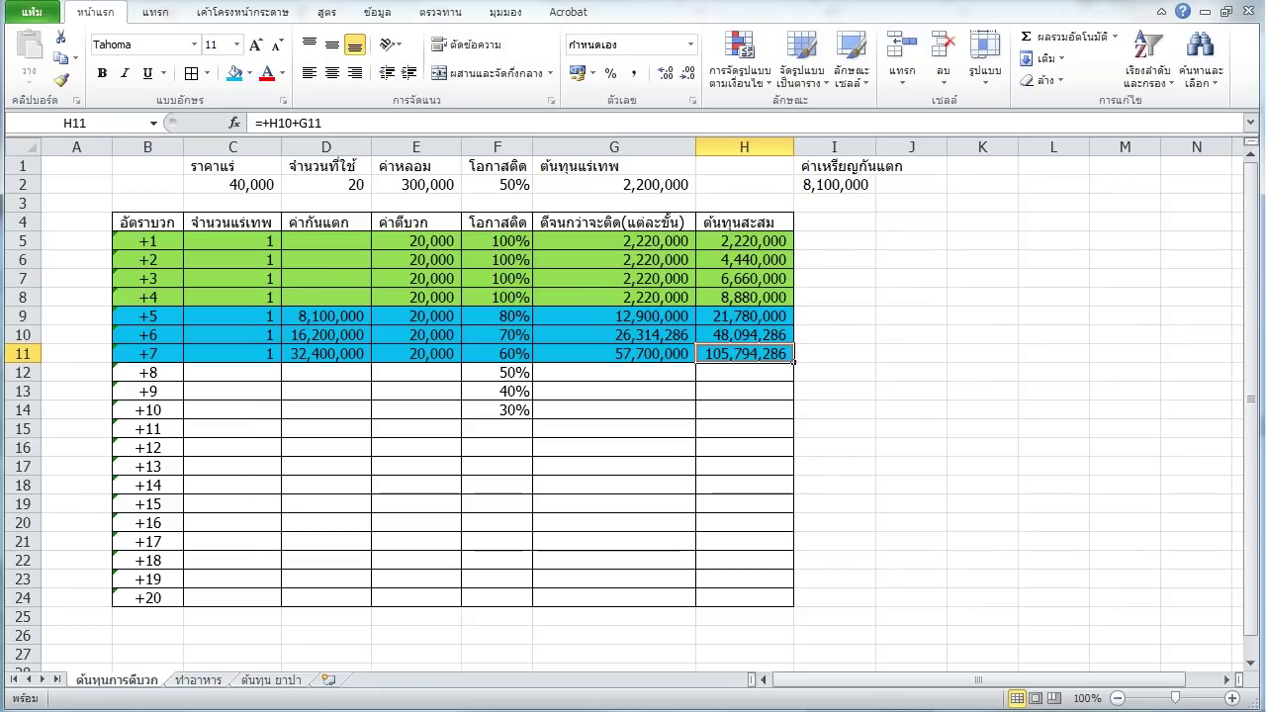
# Set the ore price in C2 to 70,000.
pyautogui.click(232, 203)
pyautogui.click(232, 184)
pyautogui.write('70,000')
pyautogui.press('Return')
pyautogui.click(834, 372)
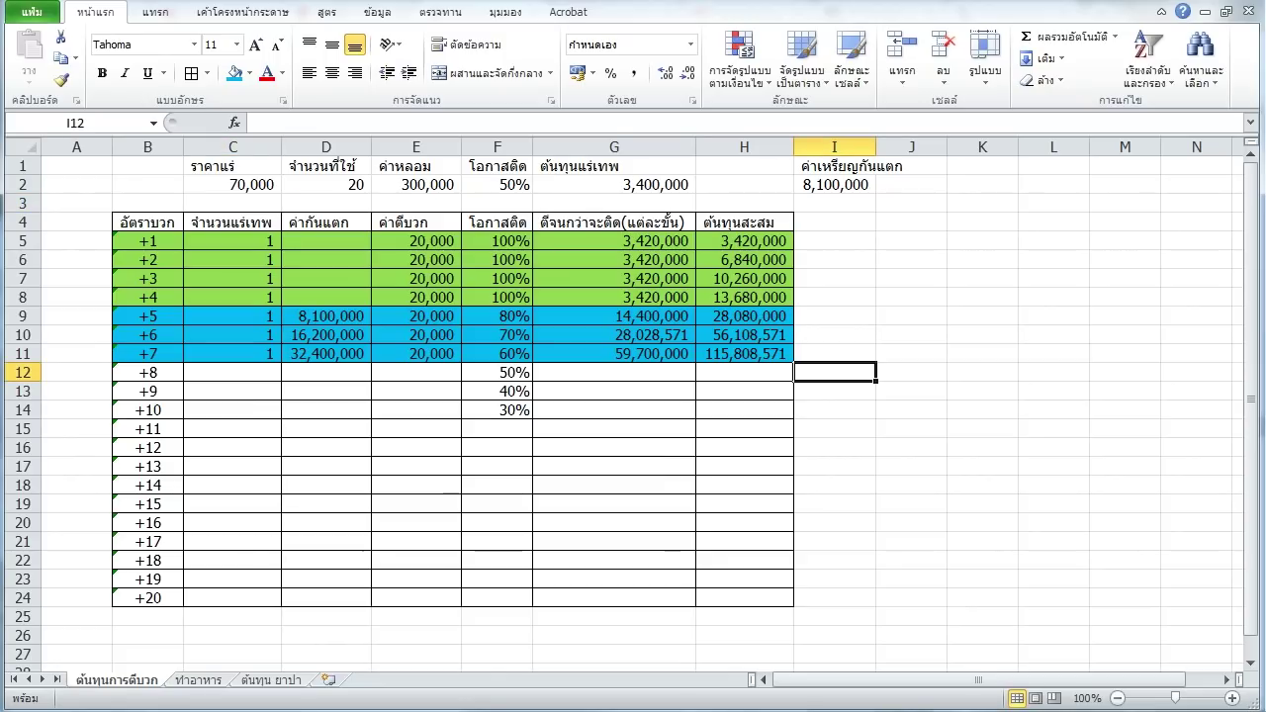
# Review the recalculated +1 to +7 rows and the cells still empty in the +8 to +10 rows.
pyautogui.click(744, 354)
pyautogui.click(835, 353)
pyautogui.click(834, 410)
pyautogui.moveTo(744, 353); pyautogui.dragTo(147, 241)
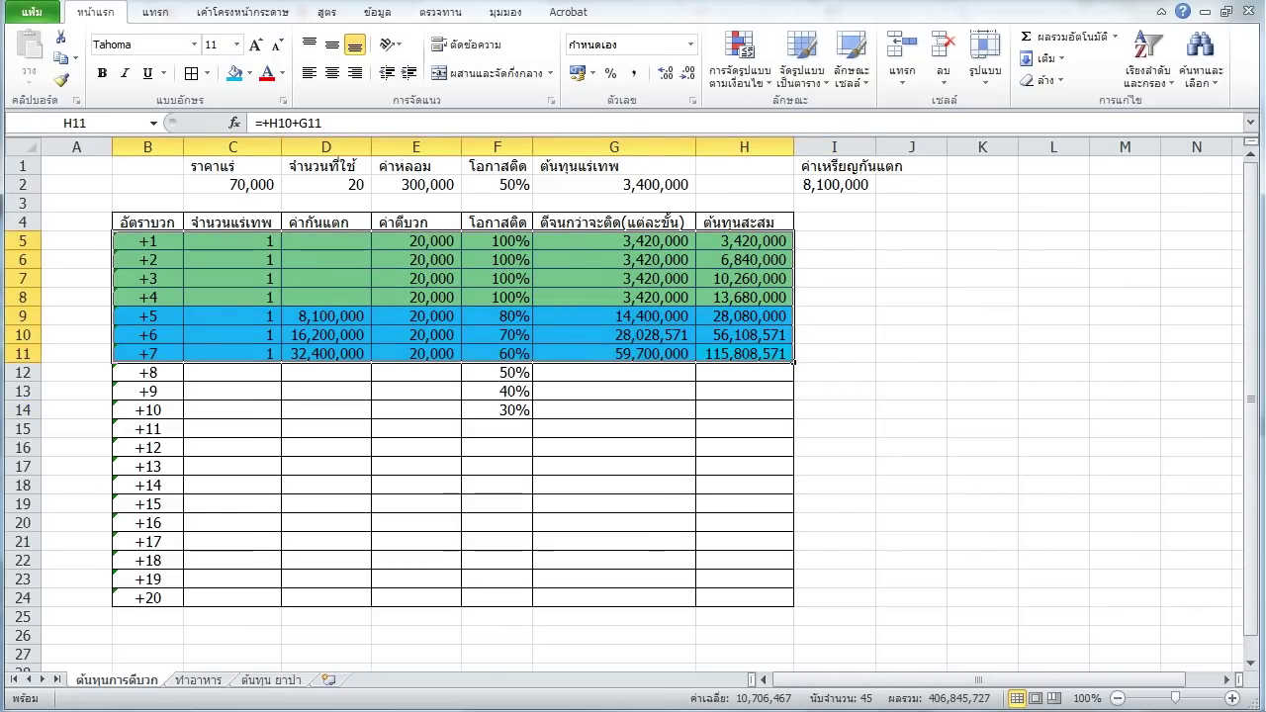
pyautogui.click(416, 410)
pyautogui.moveTo(744, 372); pyautogui.dragTo(147, 409)
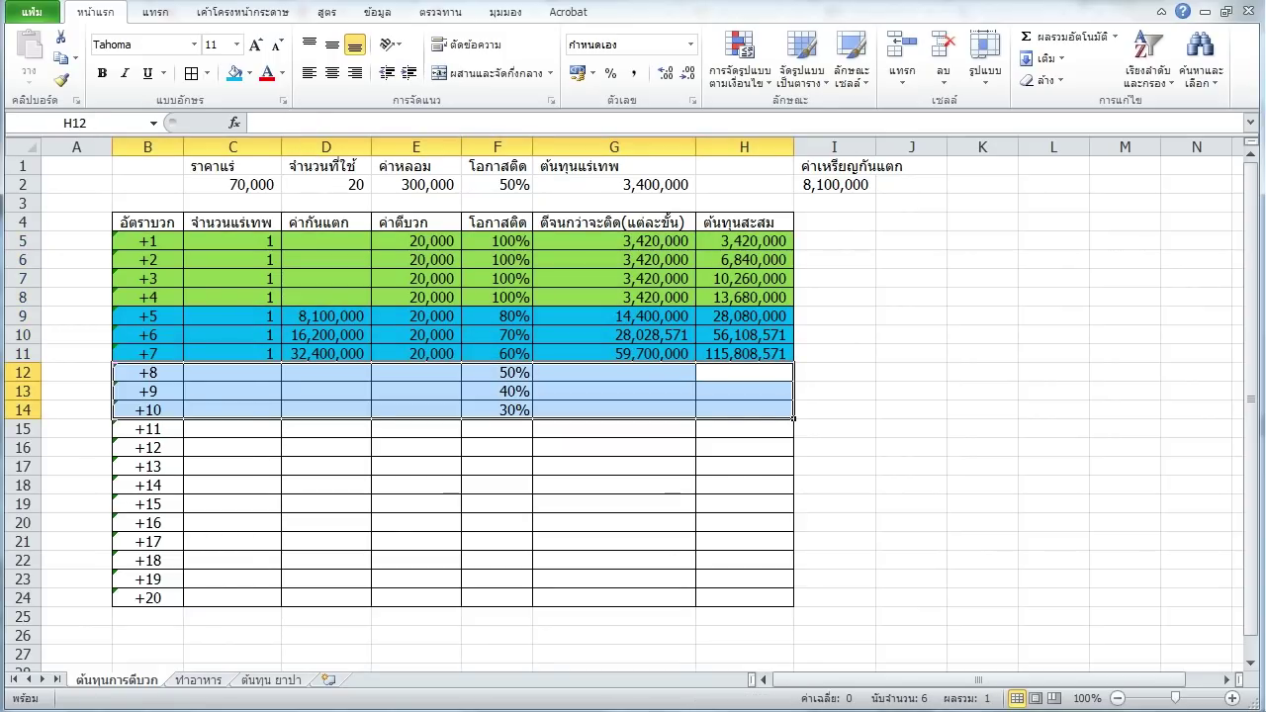
pyautogui.click(326, 447)
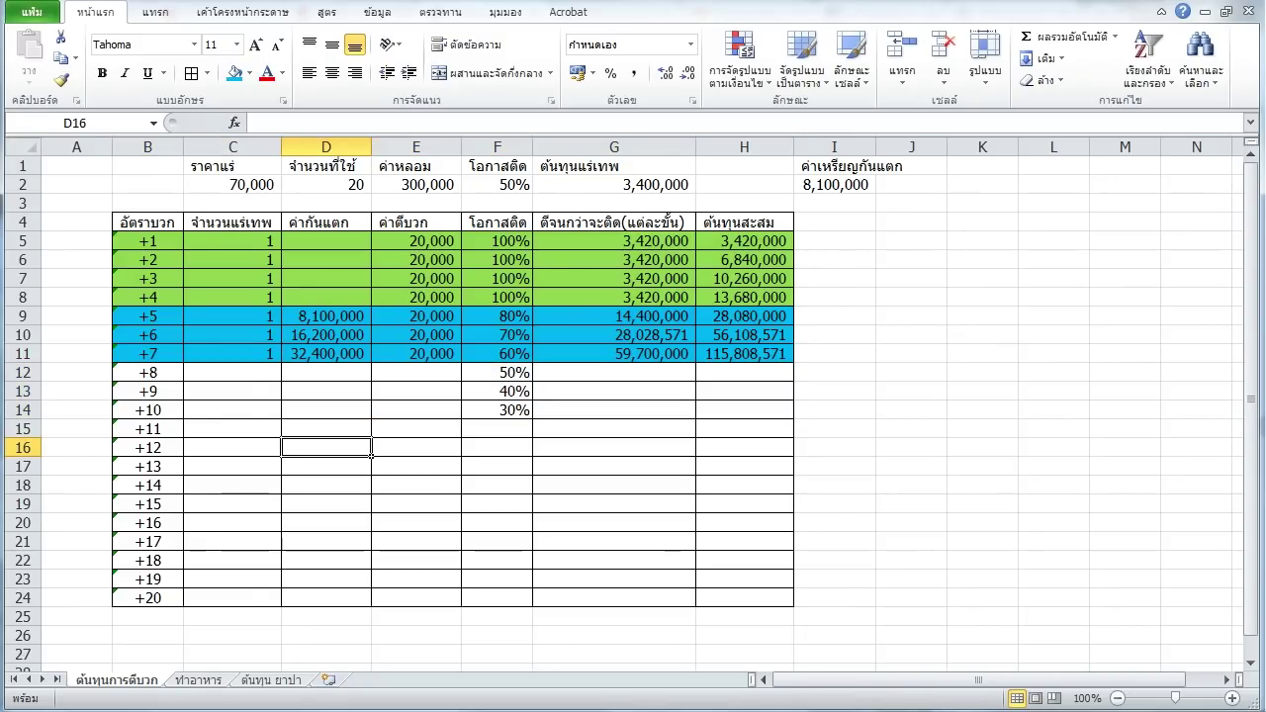
pyautogui.click(497, 353)
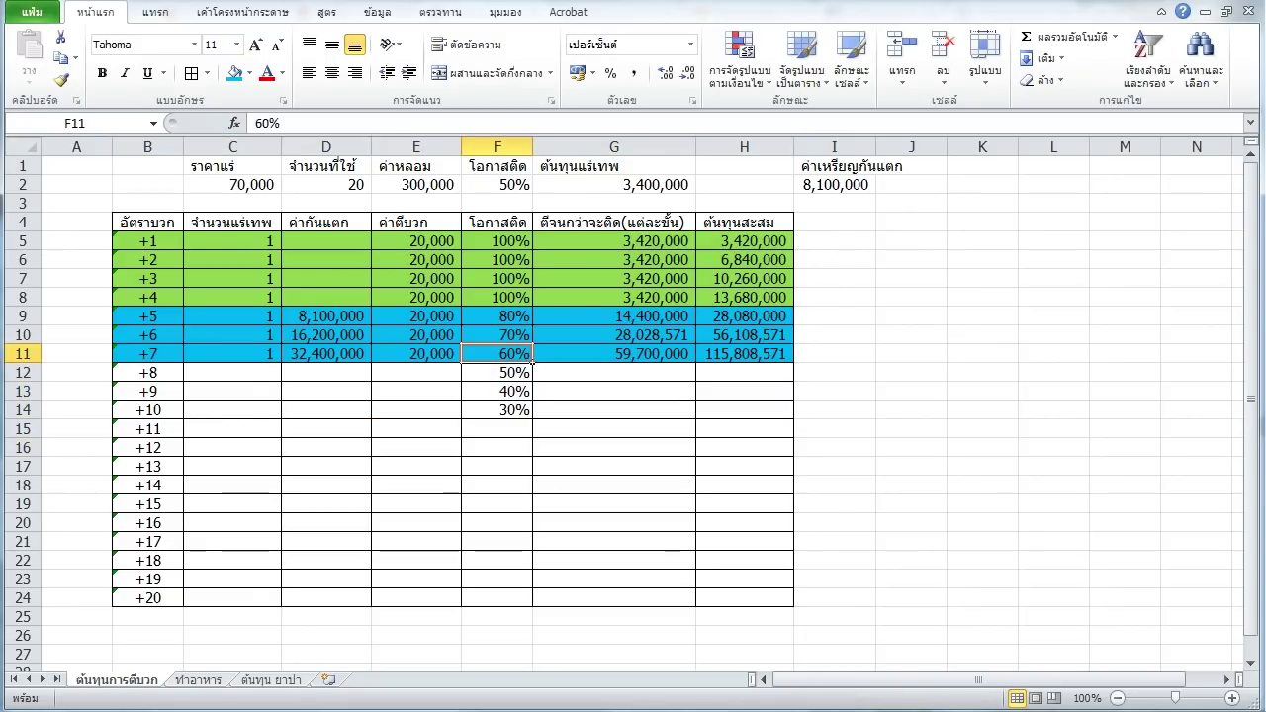
pyautogui.click(326, 372)
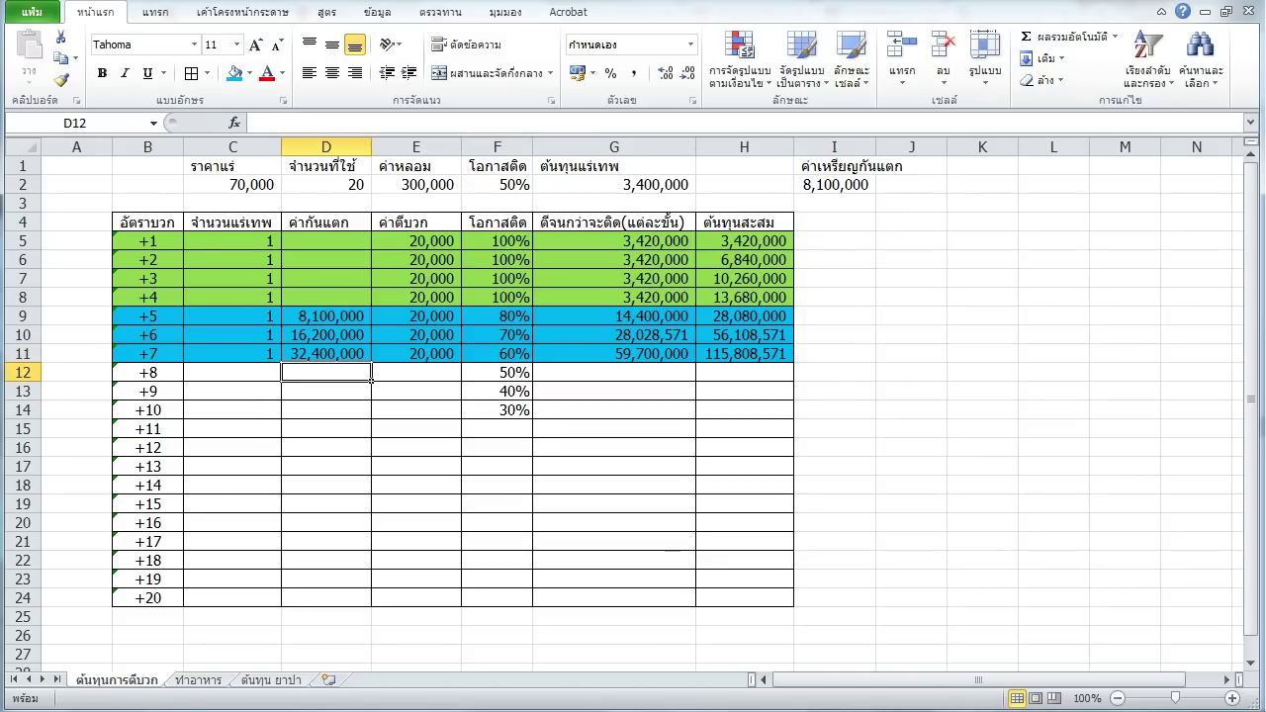
# Check the forum's level 4 weapon table for the +8 to +10 refining materials and fee.
pyautogui.hotkey('alt', 'Tab')
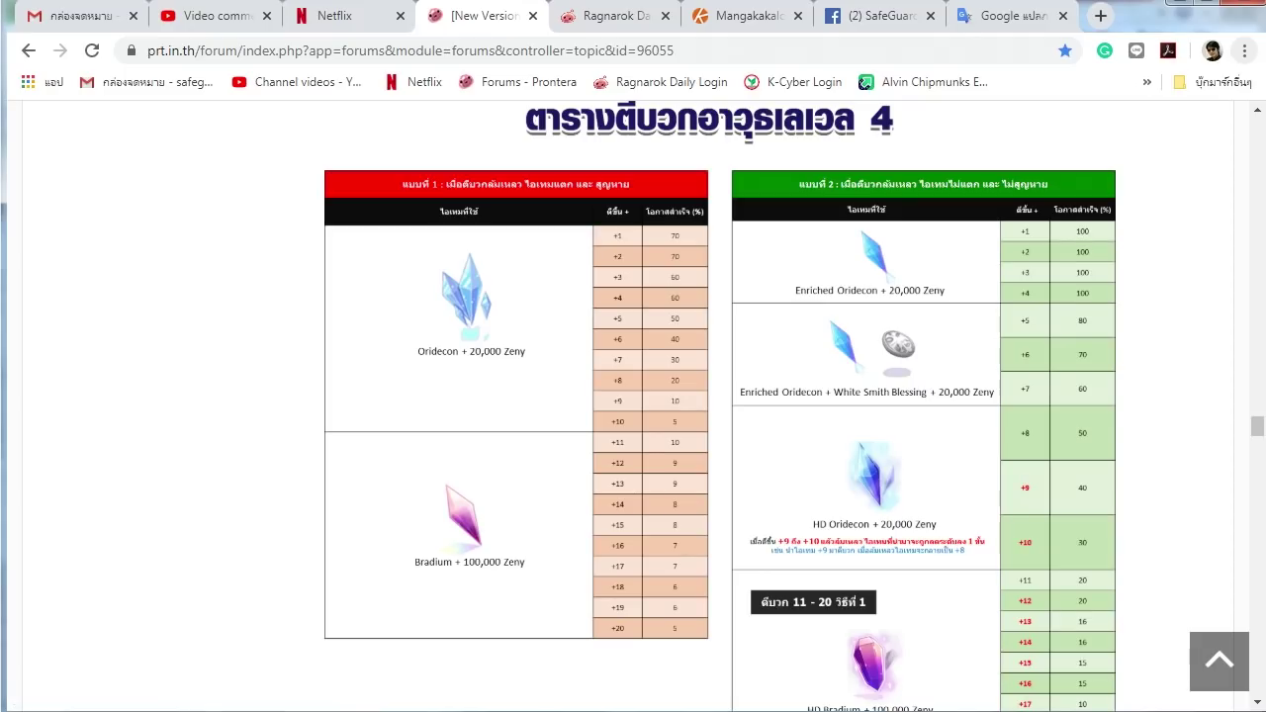
pyautogui.scroll(5, 720, 406)
pyautogui.scroll(10, 720, 406)
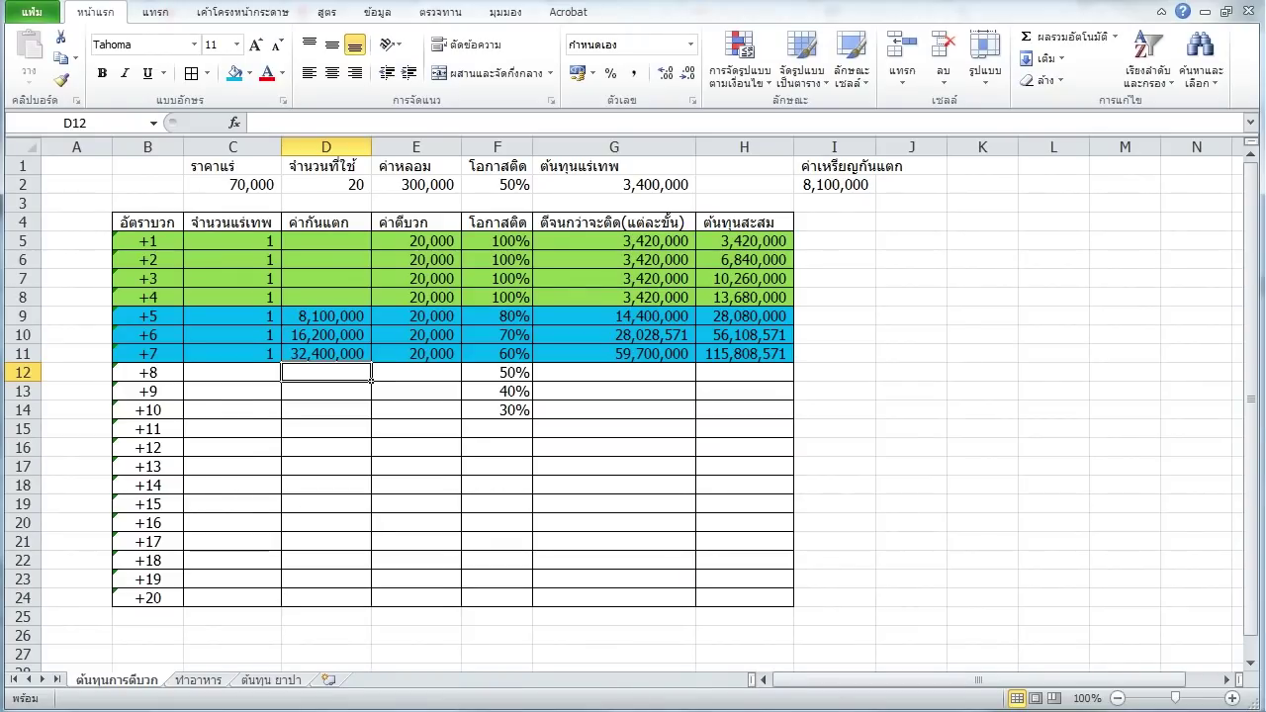
# Fill the +8 to +10 rows (B12:H14) with a medium theme blue.
pyautogui.press('Left')
pyautogui.press('Left')
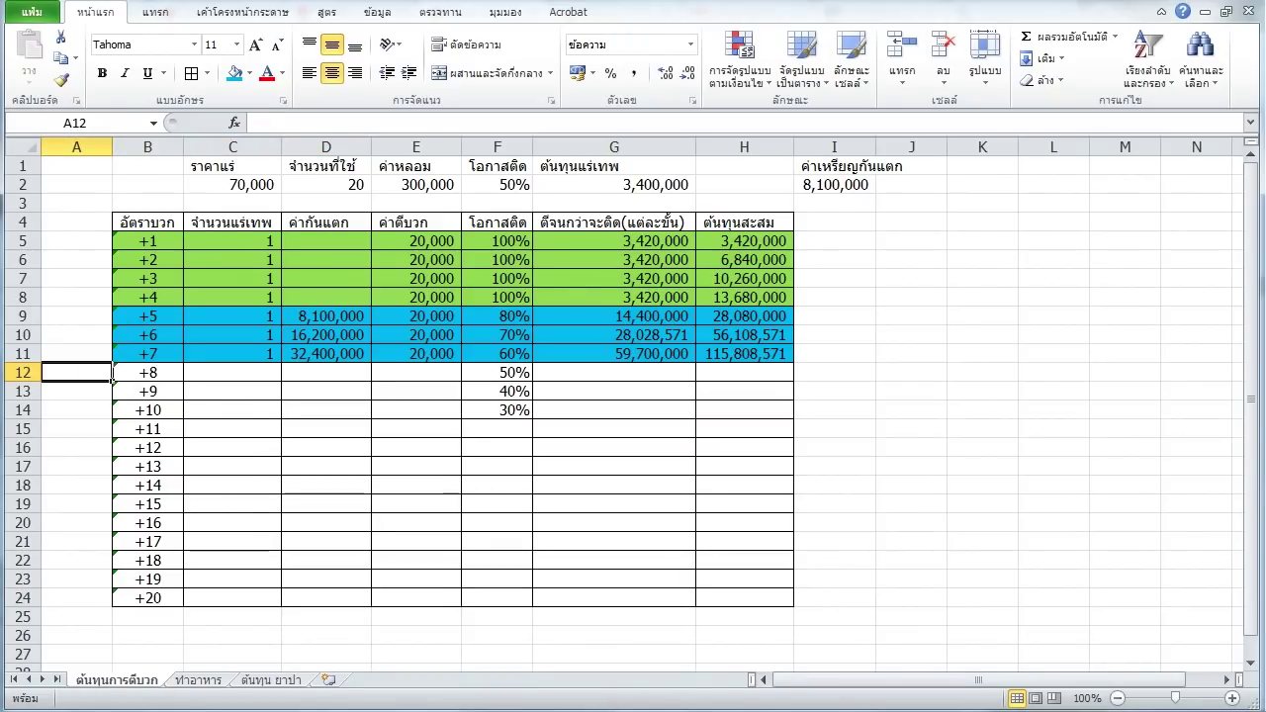
pyautogui.hotkey('shift', 'Right')
pyautogui.hotkey('shift', 'Right')
pyautogui.hotkey('shift', 'Right')
pyautogui.hotkey('shift', 'Right')
pyautogui.hotkey('shift', 'Right')
pyautogui.hotkey('shift', 'Right')
pyautogui.hotkey('shift', 'Down')
pyautogui.hotkey('shift', 'Down')
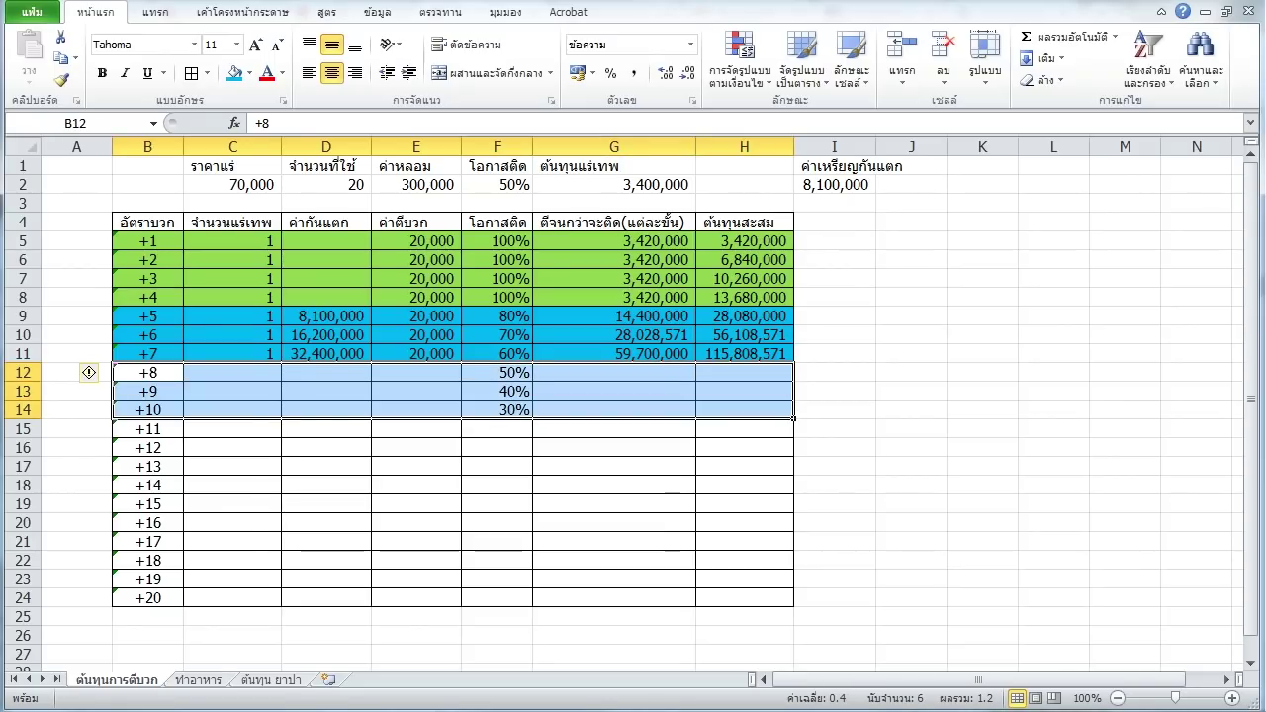
pyautogui.click(250, 73)
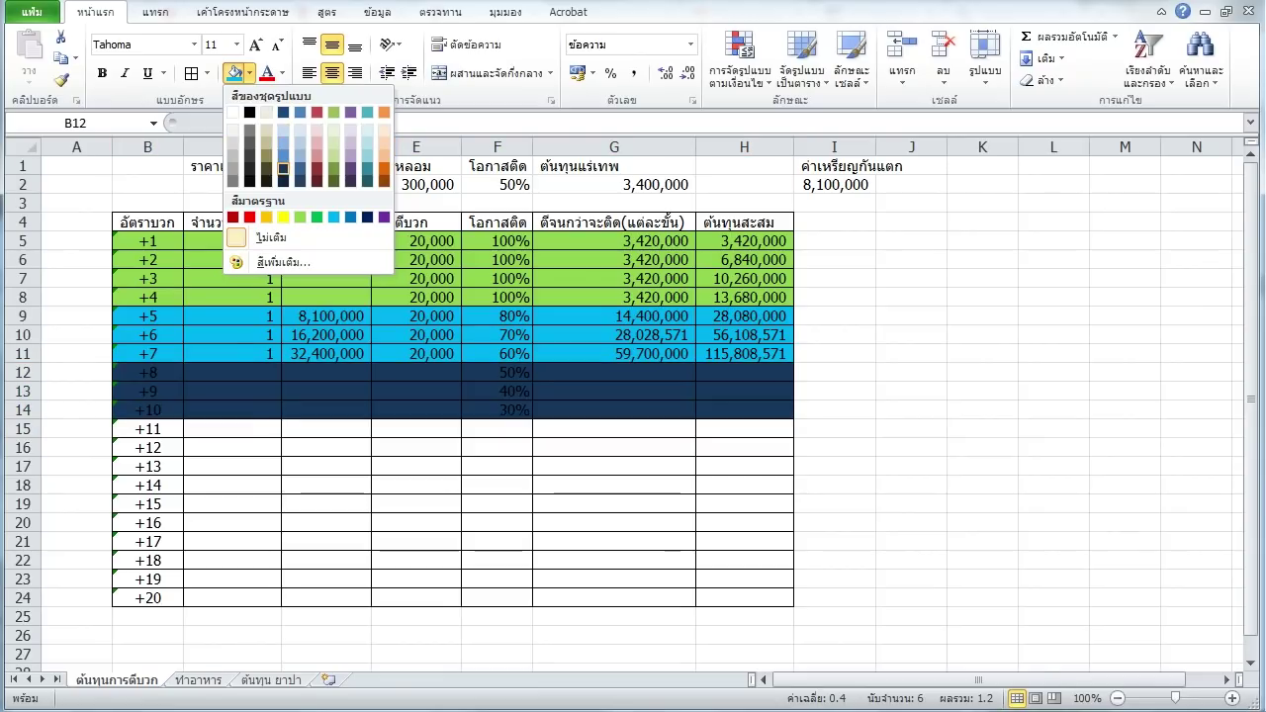
pyautogui.click(283, 155)
# Enter 3 as the number of Enriched ores for +8 in C12.
pyautogui.click(416, 391)
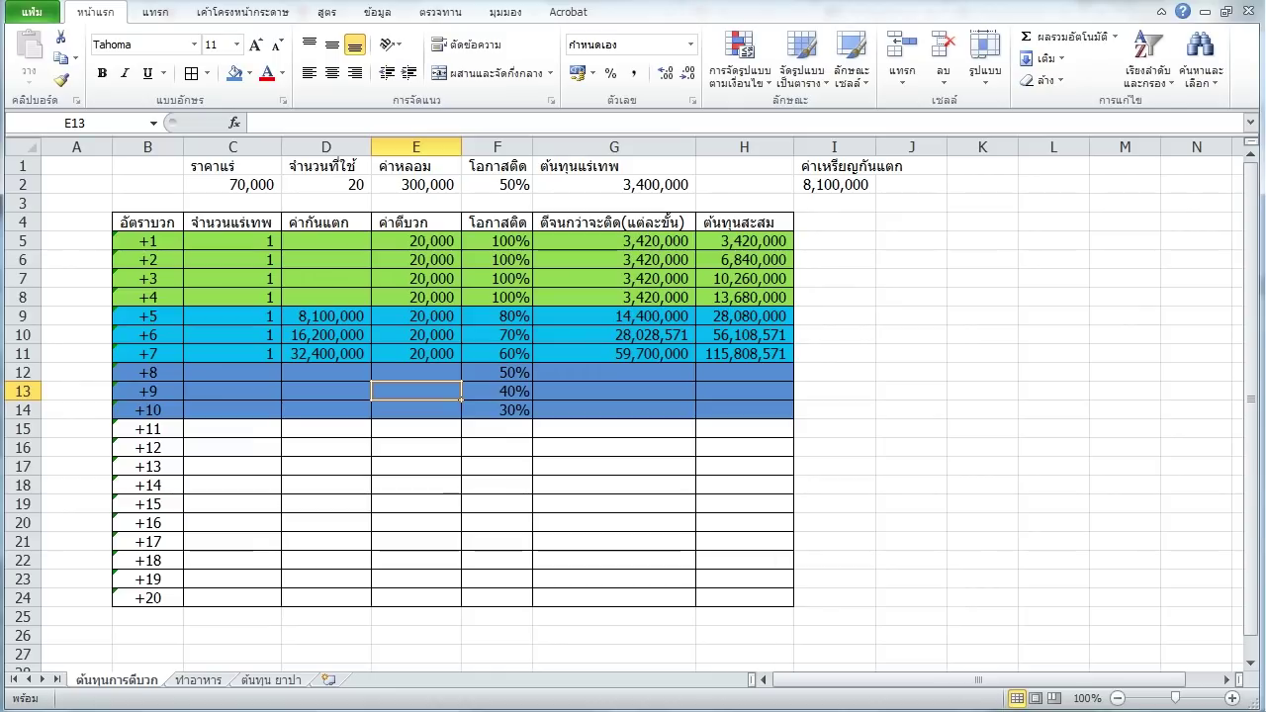
pyautogui.press('Left')
pyautogui.press('Left')
pyautogui.press('Up')
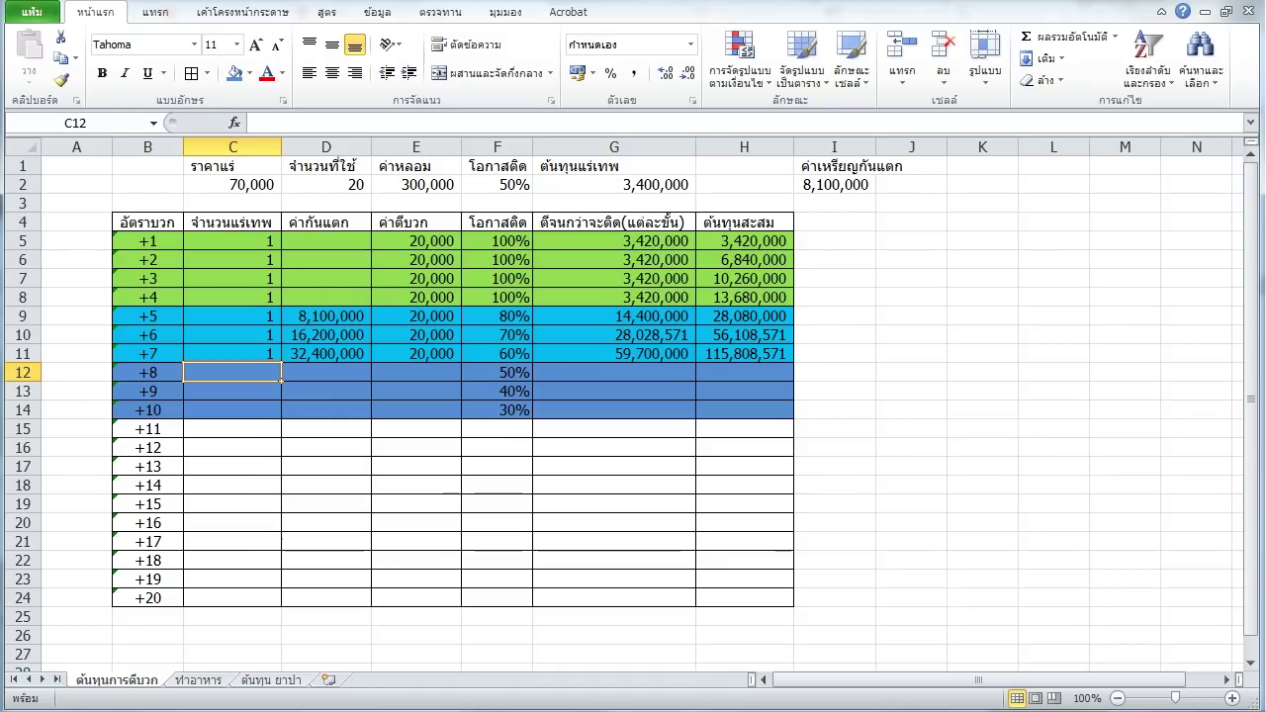
pyautogui.write('3')
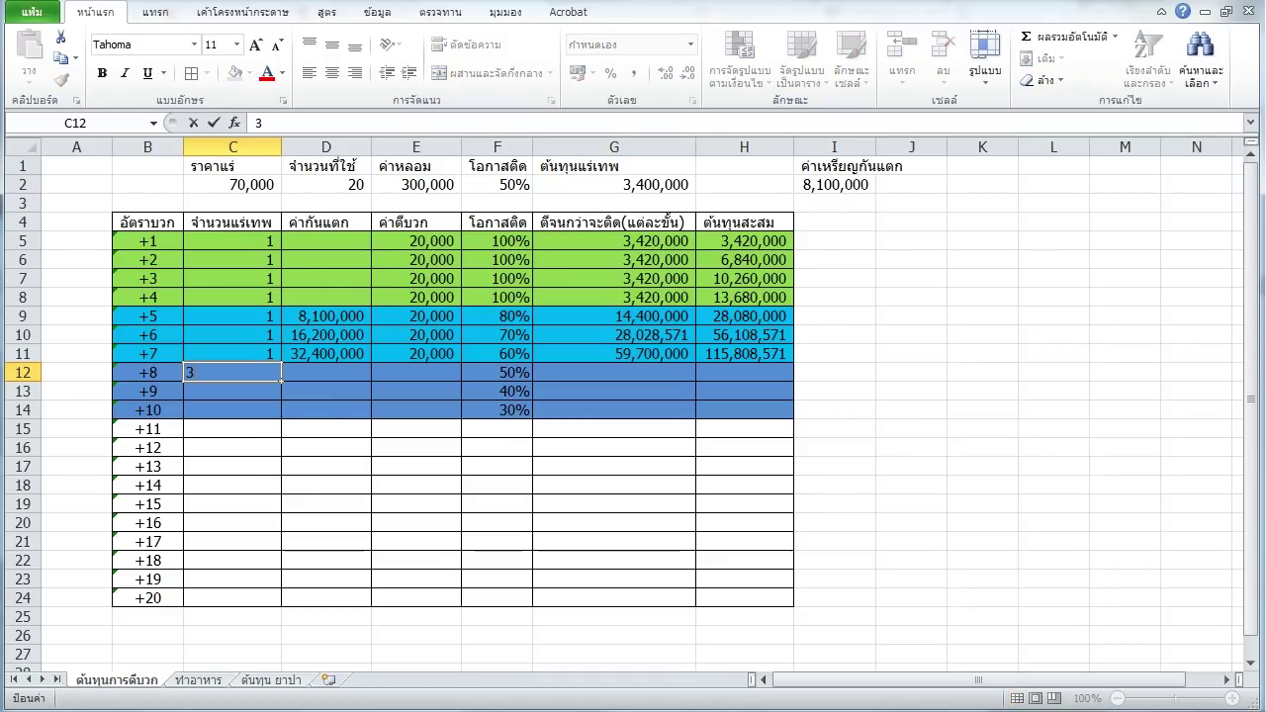
pyautogui.press('Return')
# Look up the HD Elunium exchange materials and zeny fee in the forum's crafting table.
pyautogui.hotkey('alt', 'Tab')
pyautogui.scroll(20, 633, 396)
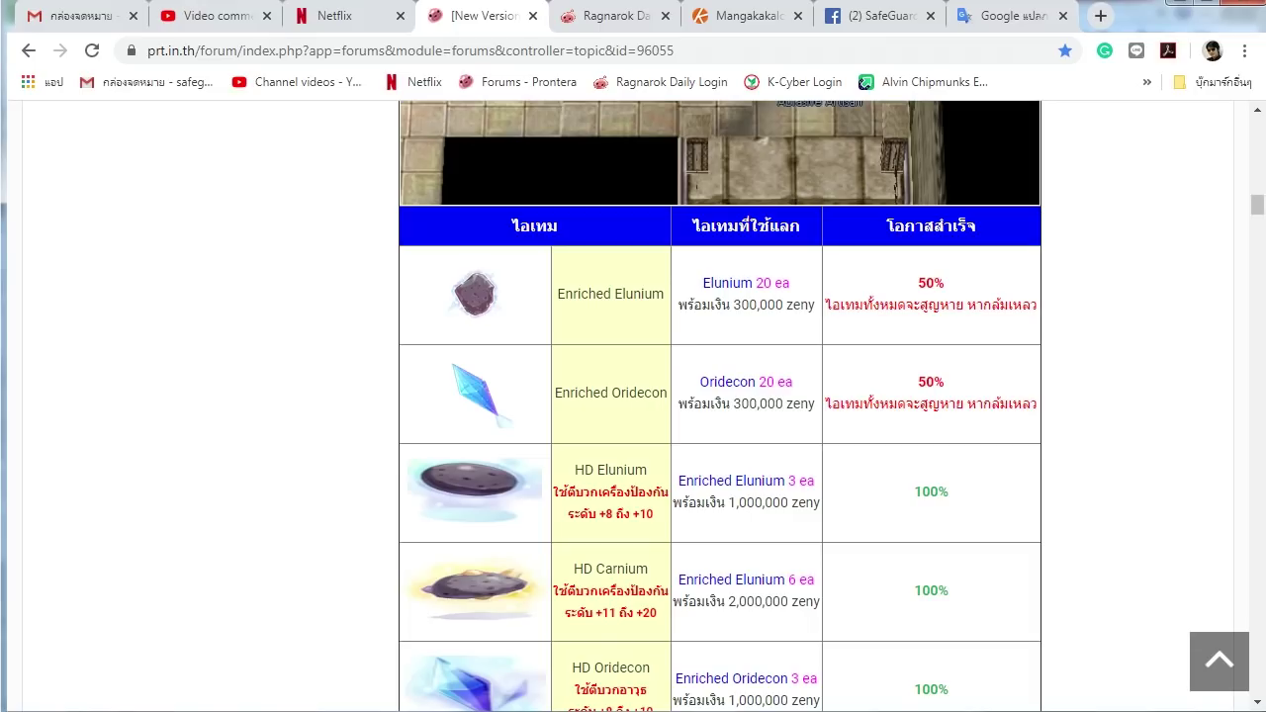
pyautogui.moveTo(817, 503); pyautogui.dragTo(674, 504)
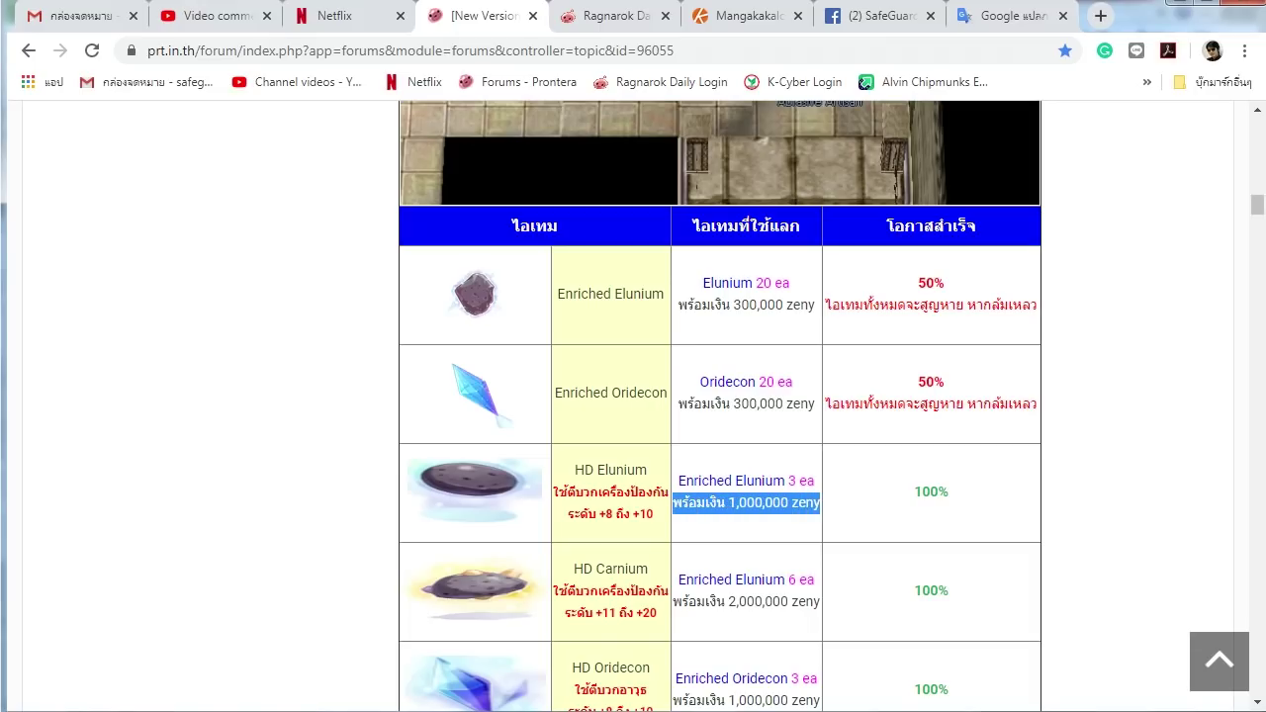
pyautogui.click(674, 504)
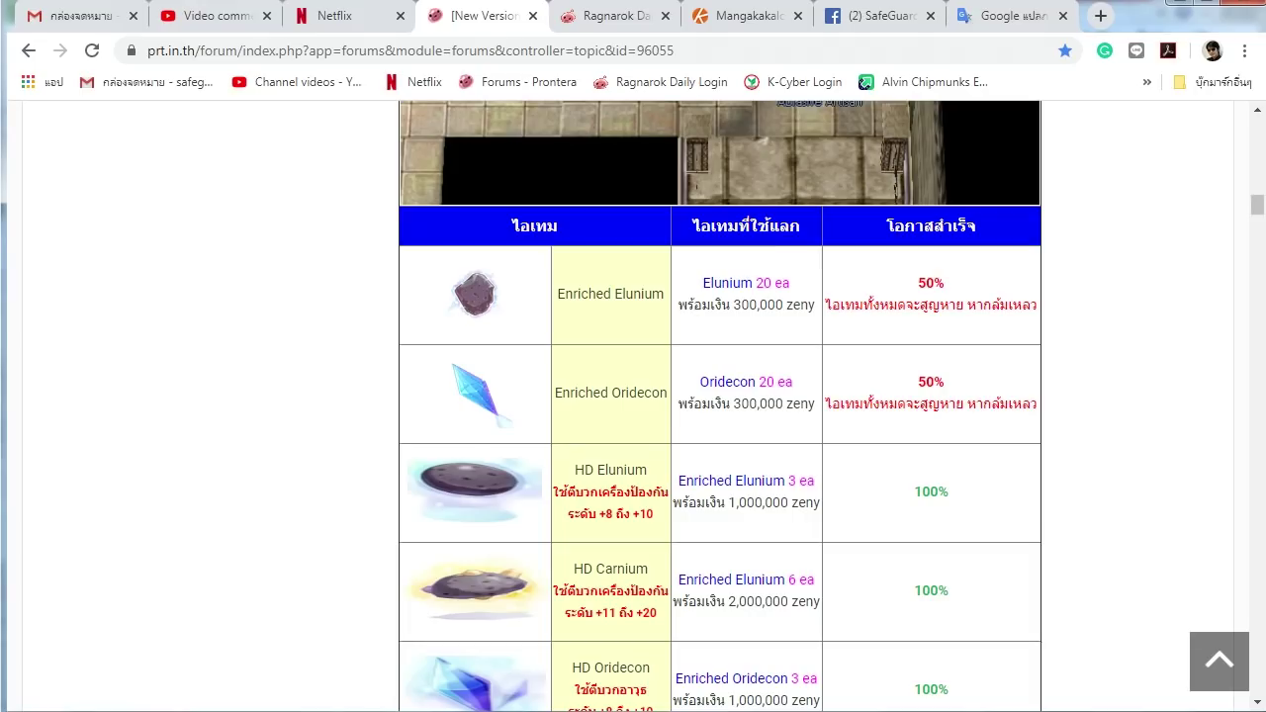
# Copy the 20,000 refining fee from E11 down to the +8 to +10 rows in Excel.
pyautogui.hotkey('alt', 'Tab')
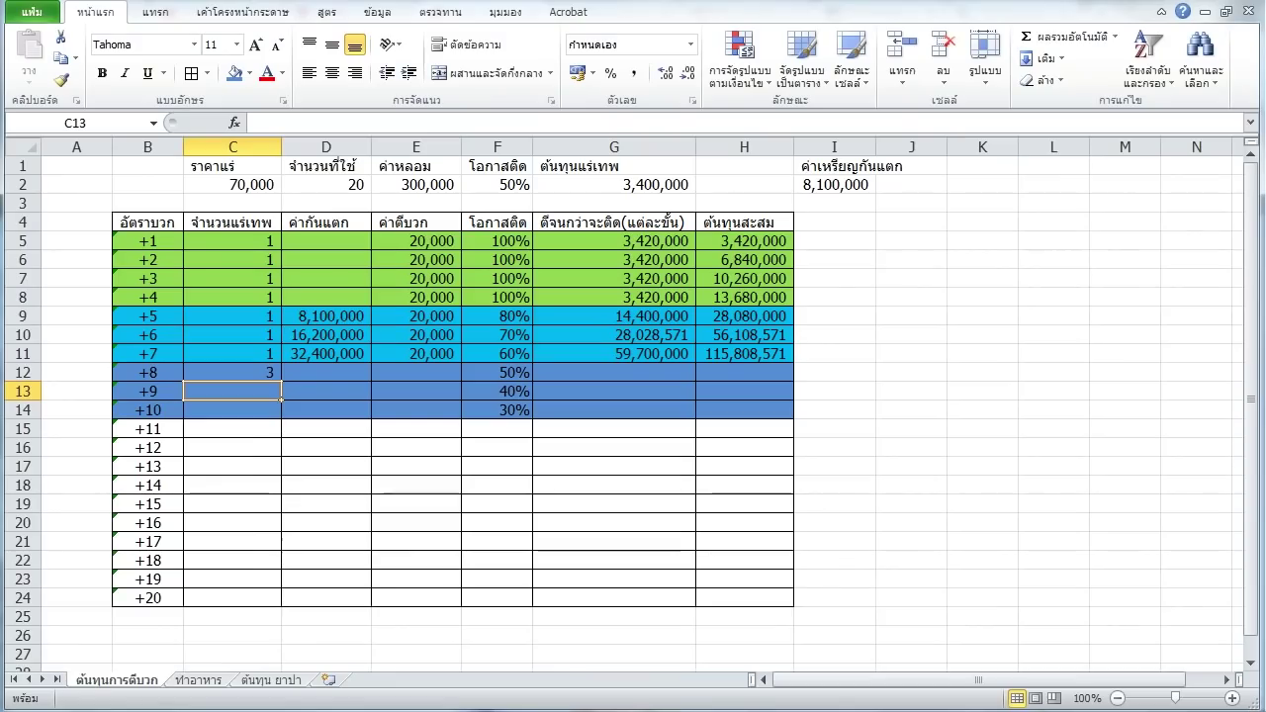
pyautogui.press('Right')
pyautogui.press('Up')
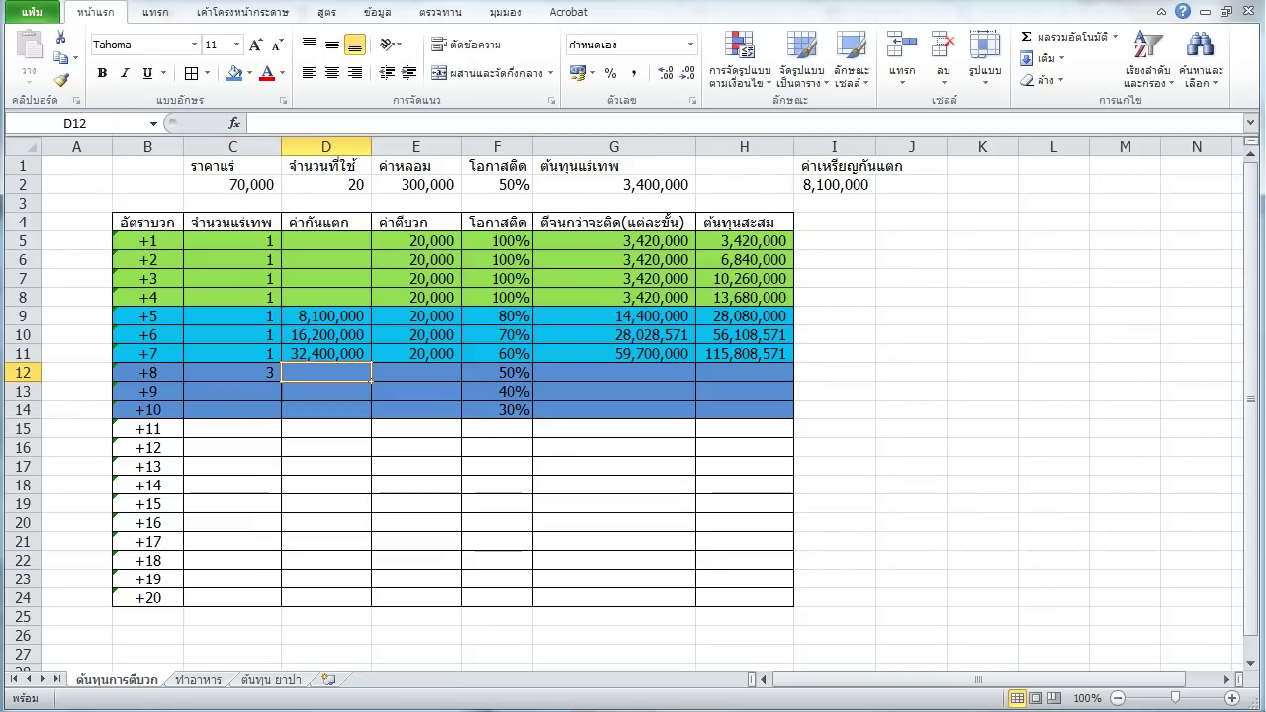
pyautogui.press('Right')
pyautogui.press('Up')
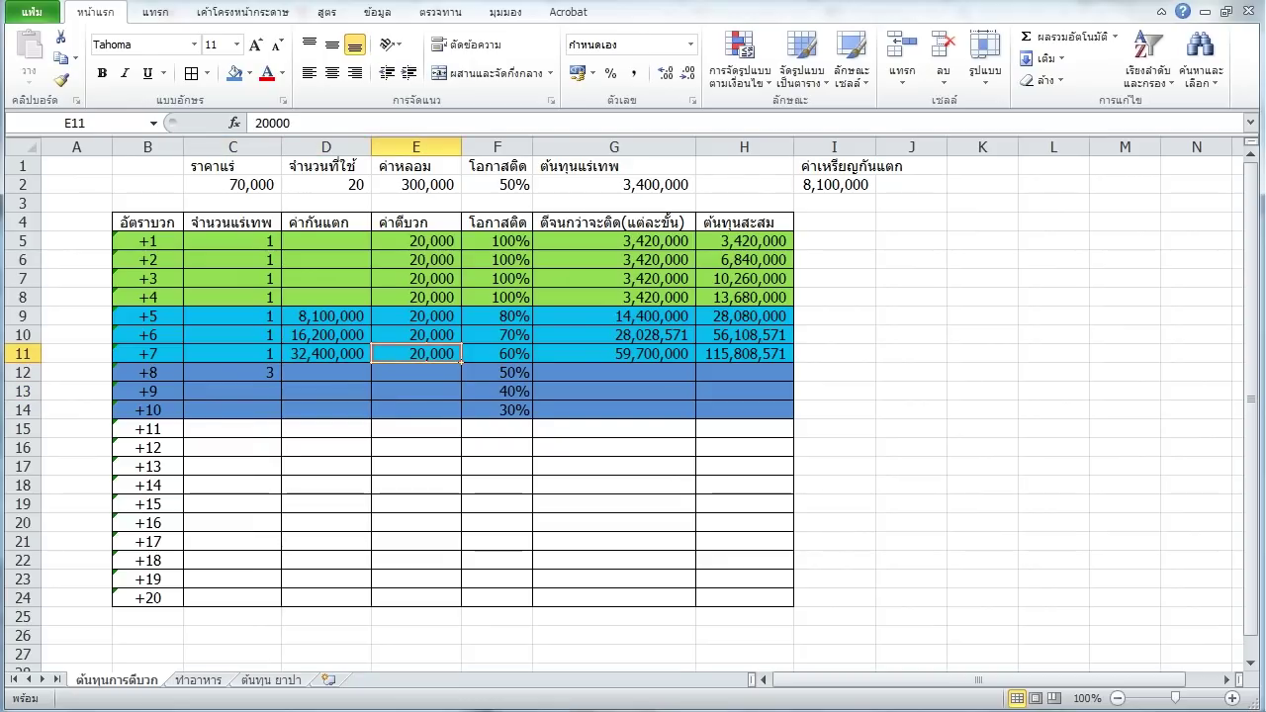
pyautogui.hotkey('ctrl', 'c')
pyautogui.hotkey('shift', 'Down')
pyautogui.hotkey('shift', 'Down')
pyautogui.hotkey('shift', 'Down')
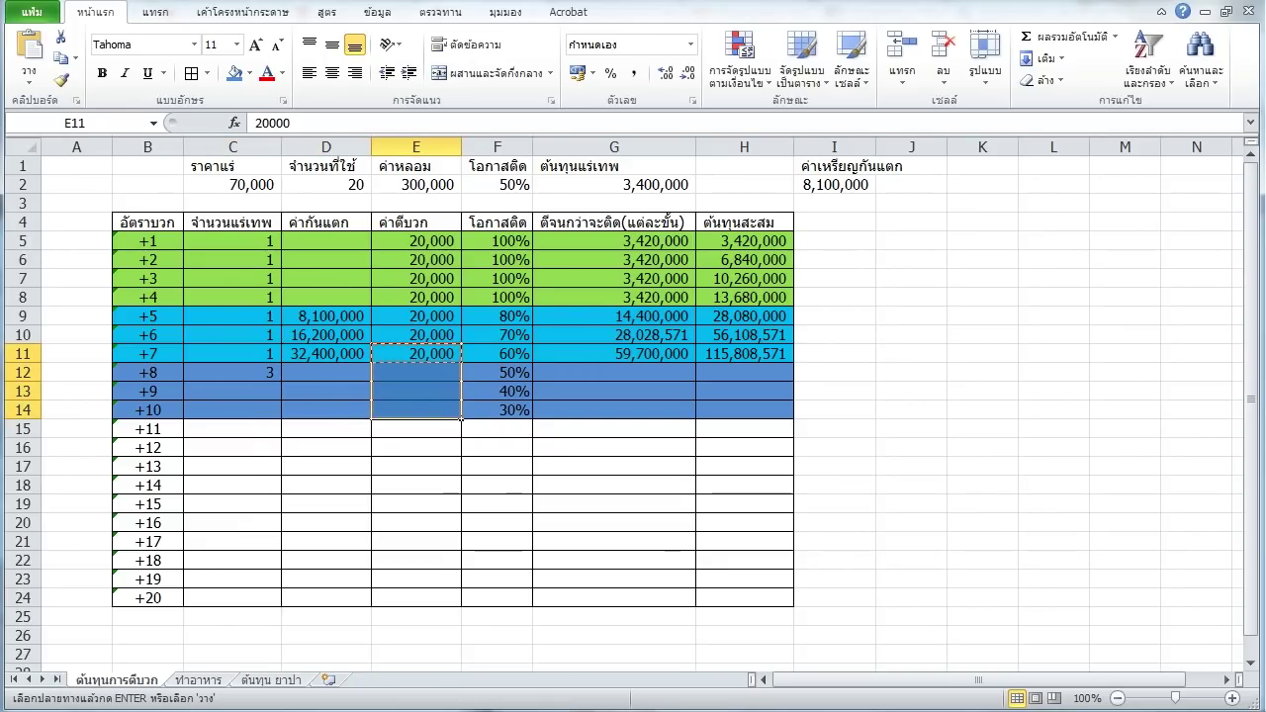
pyautogui.click(28, 78)
pyautogui.click(25, 203)
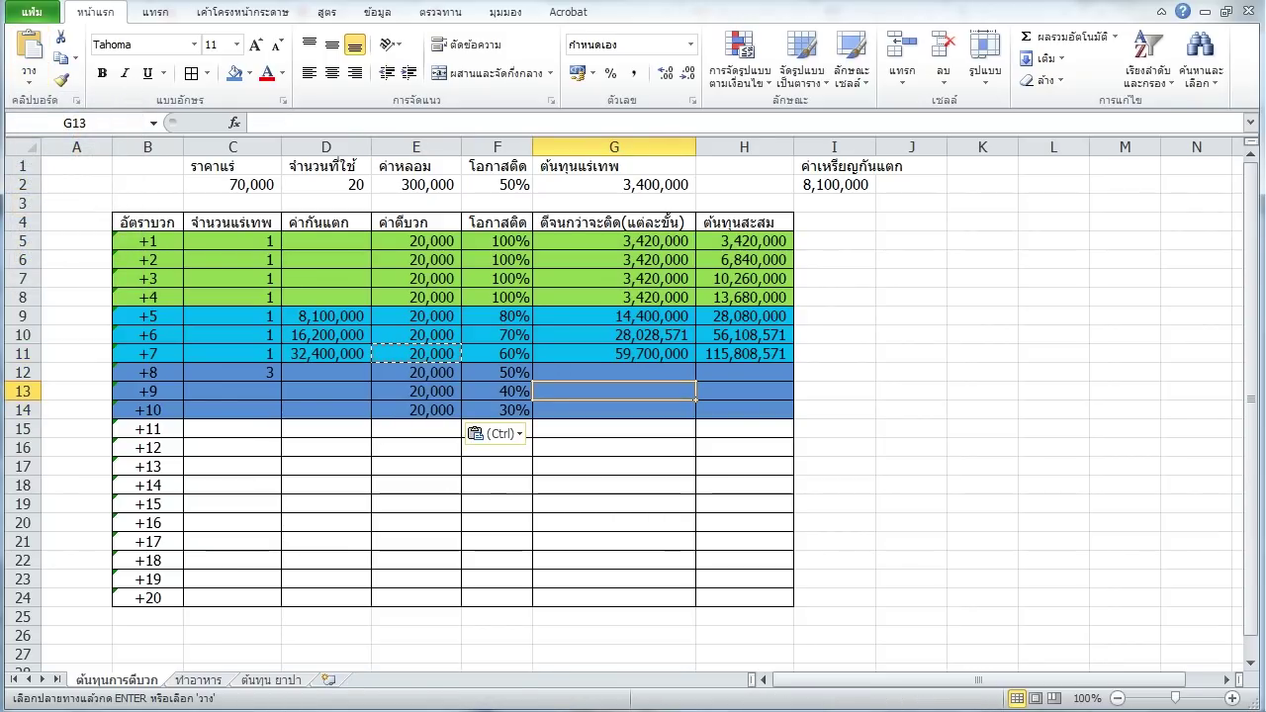
pyautogui.click(613, 372)
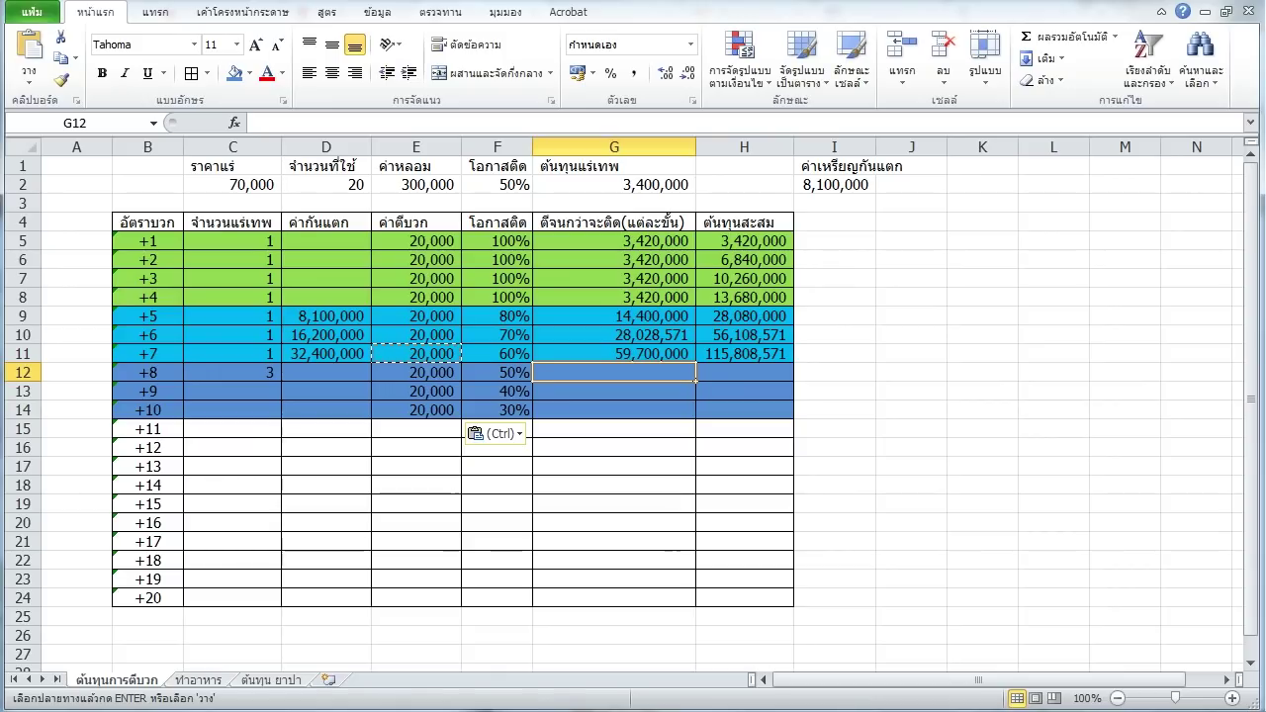
pyautogui.write('+')
pyautogui.press('Escape')
pyautogui.write('=')
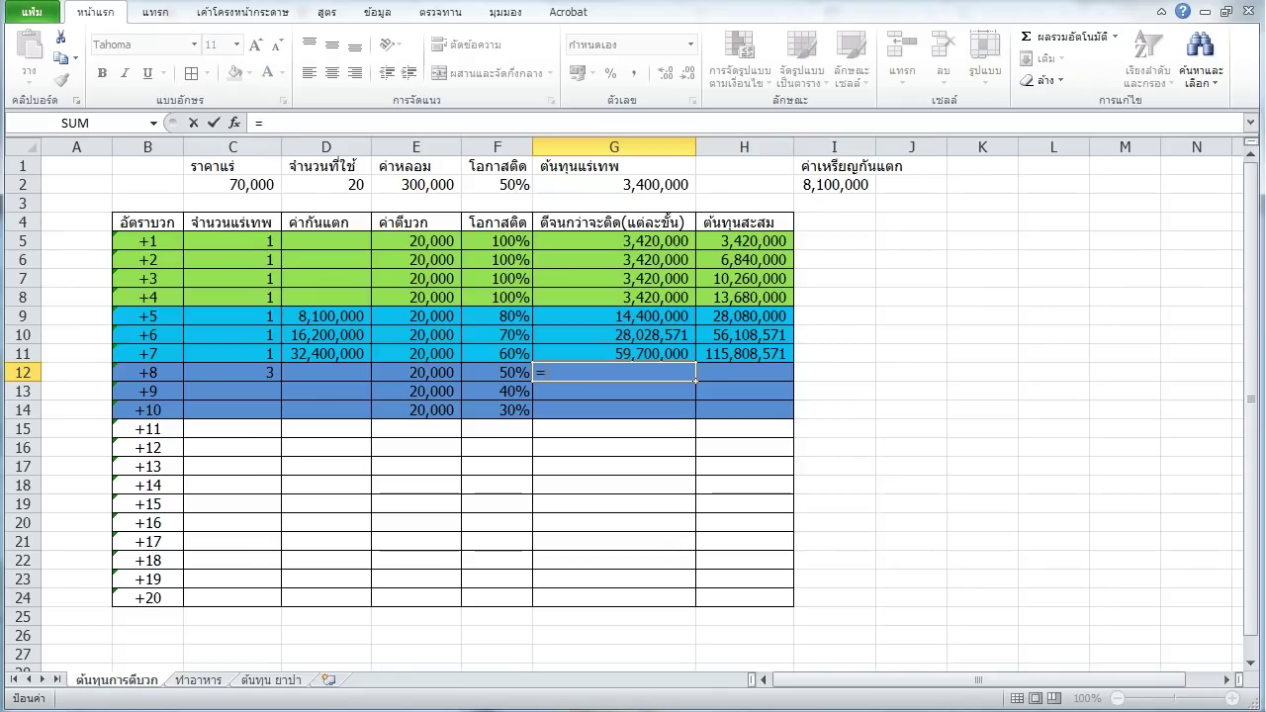
pyautogui.click(232, 372)
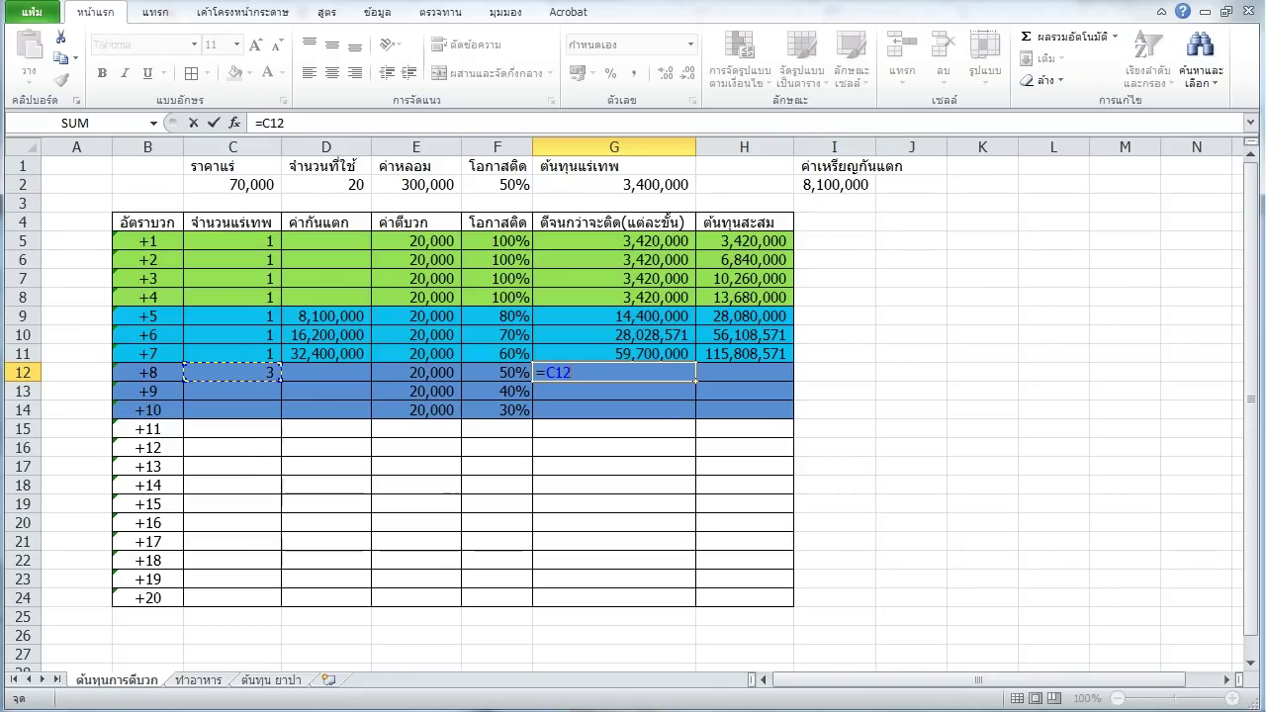
pyautogui.press('BackSpace')
pyautogui.press('BackSpace')
pyautogui.press('BackSpace')
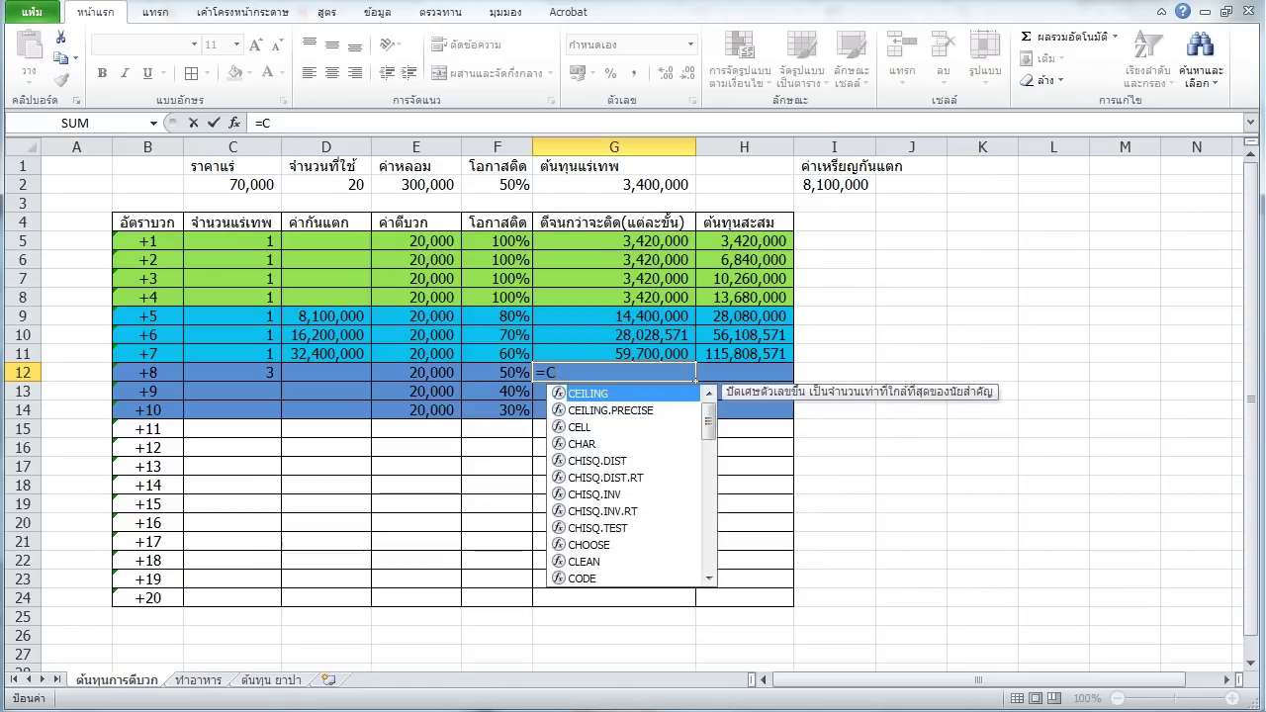
pyautogui.write('(')
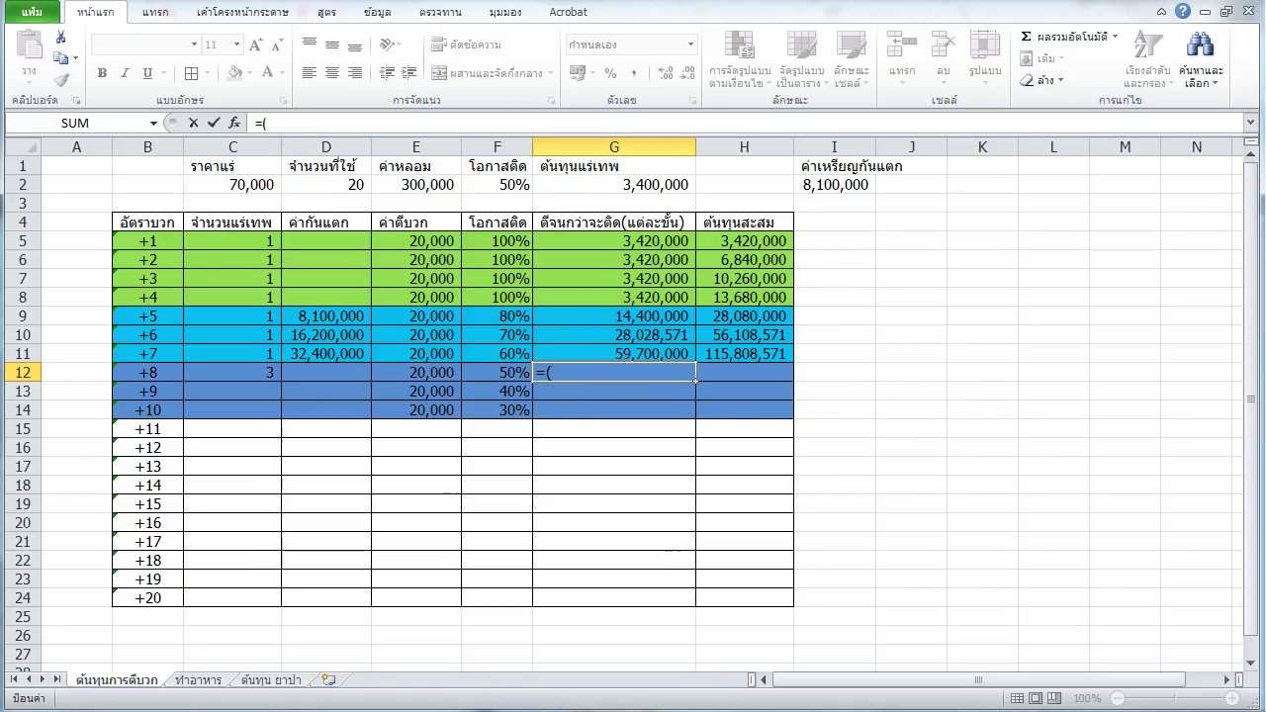
pyautogui.click(232, 372)
pyautogui.write('*')
pyautogui.press('Escape')
# Set the ore price in C2 to 40,000.
pyautogui.click(614, 184)
pyautogui.click(232, 184)
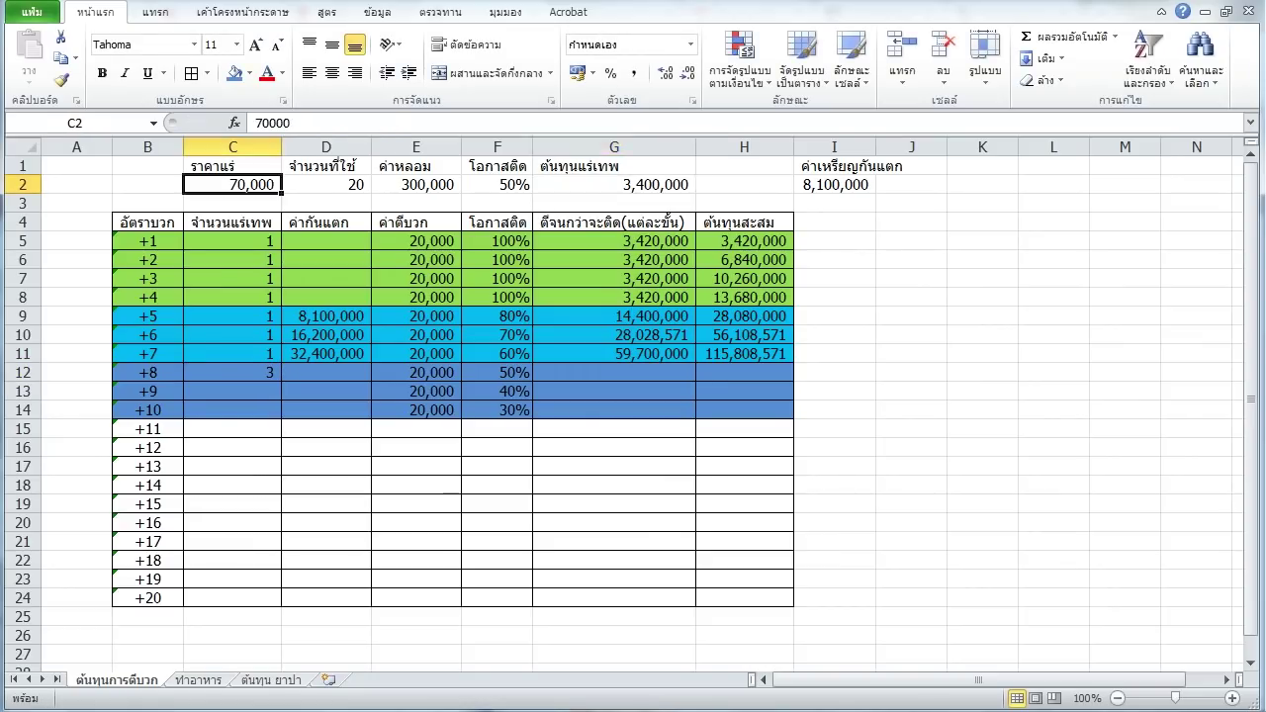
pyautogui.write('40000')
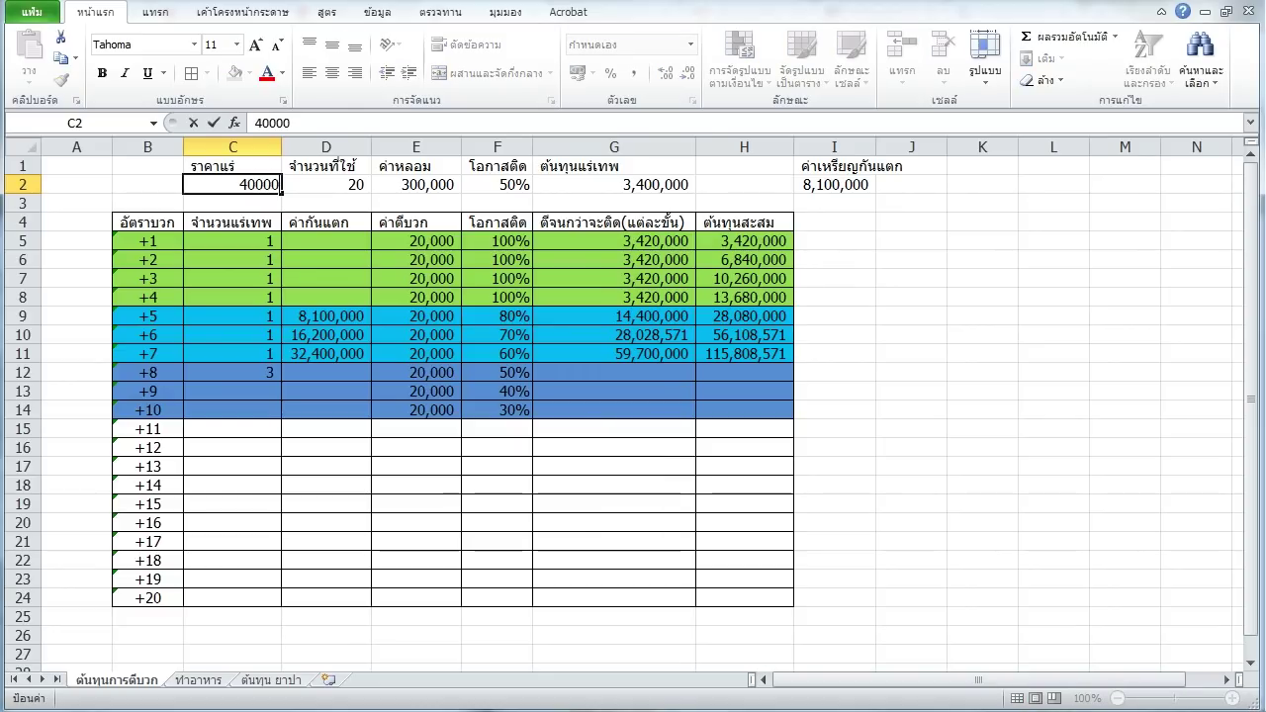
pyautogui.press('Return')
pyautogui.click(614, 353)
pyautogui.click(614, 372)
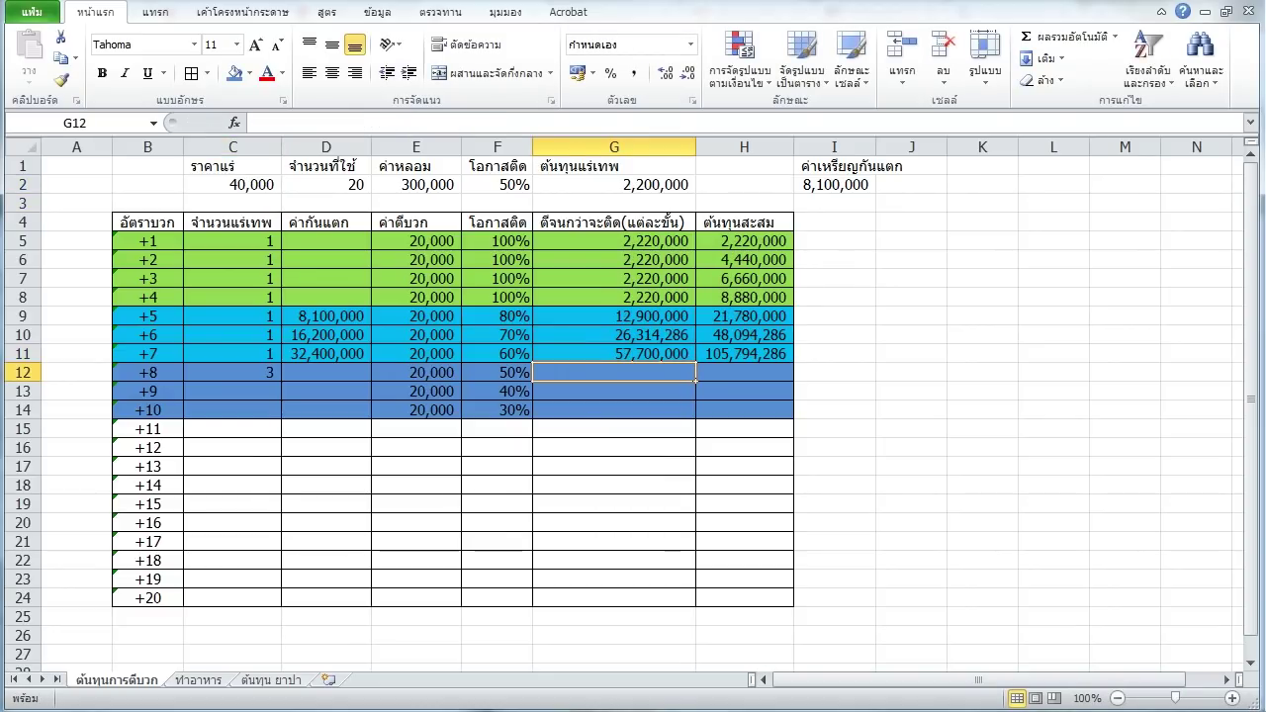
pyautogui.write('=(')
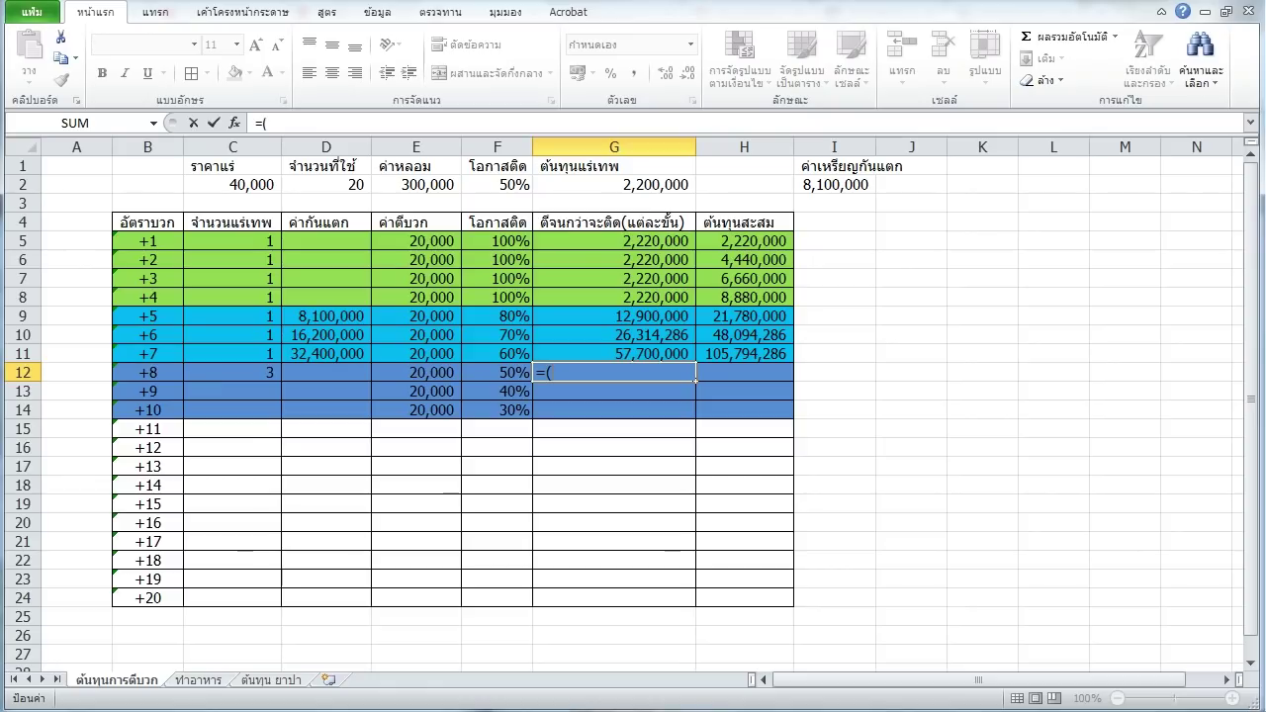
pyautogui.click(232, 372)
pyautogui.write('*')
pyautogui.click(613, 184)
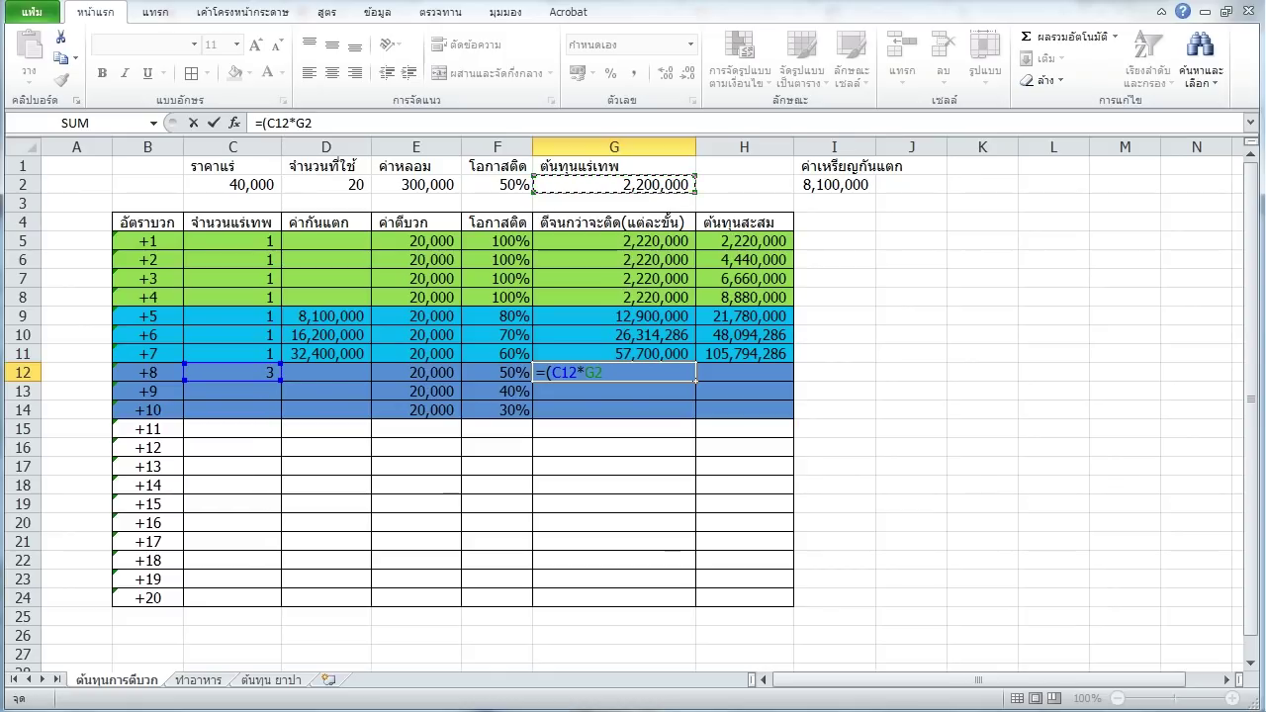
pyautogui.press('F4')
pyautogui.write(')+10')
pyautogui.press('BackSpace')
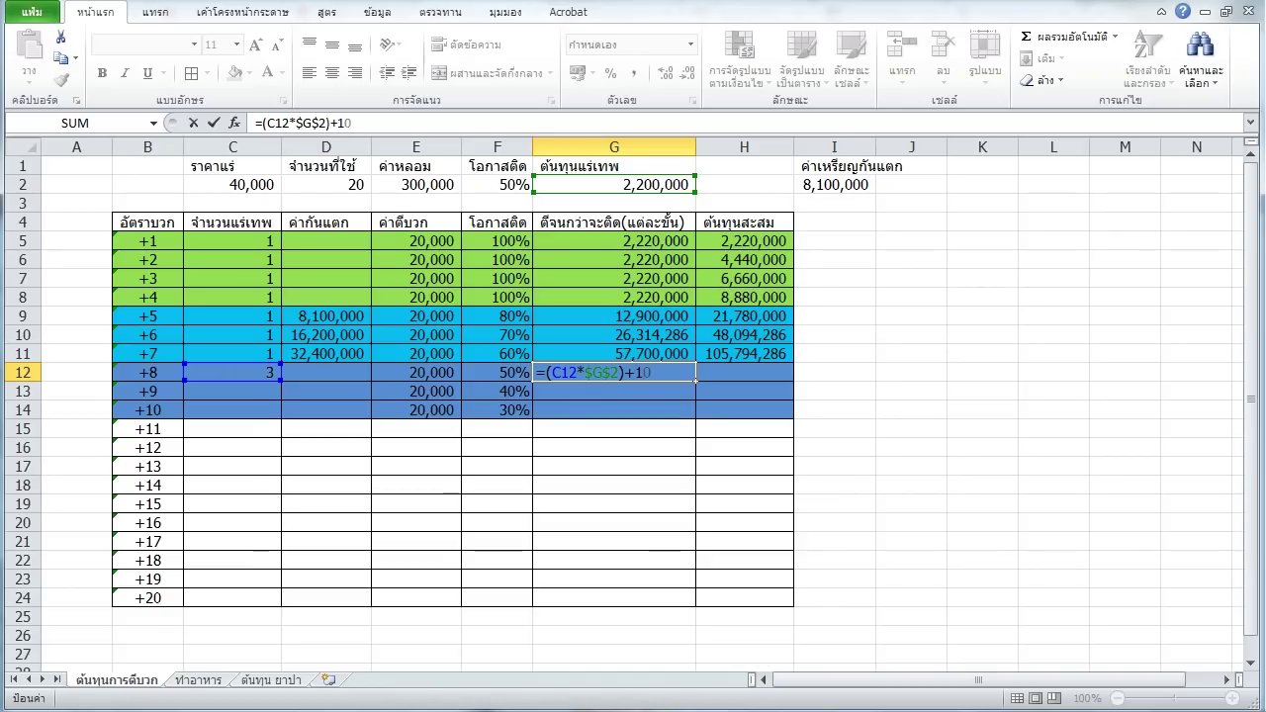
pyautogui.write('}')
pyautogui.write(',000,00')
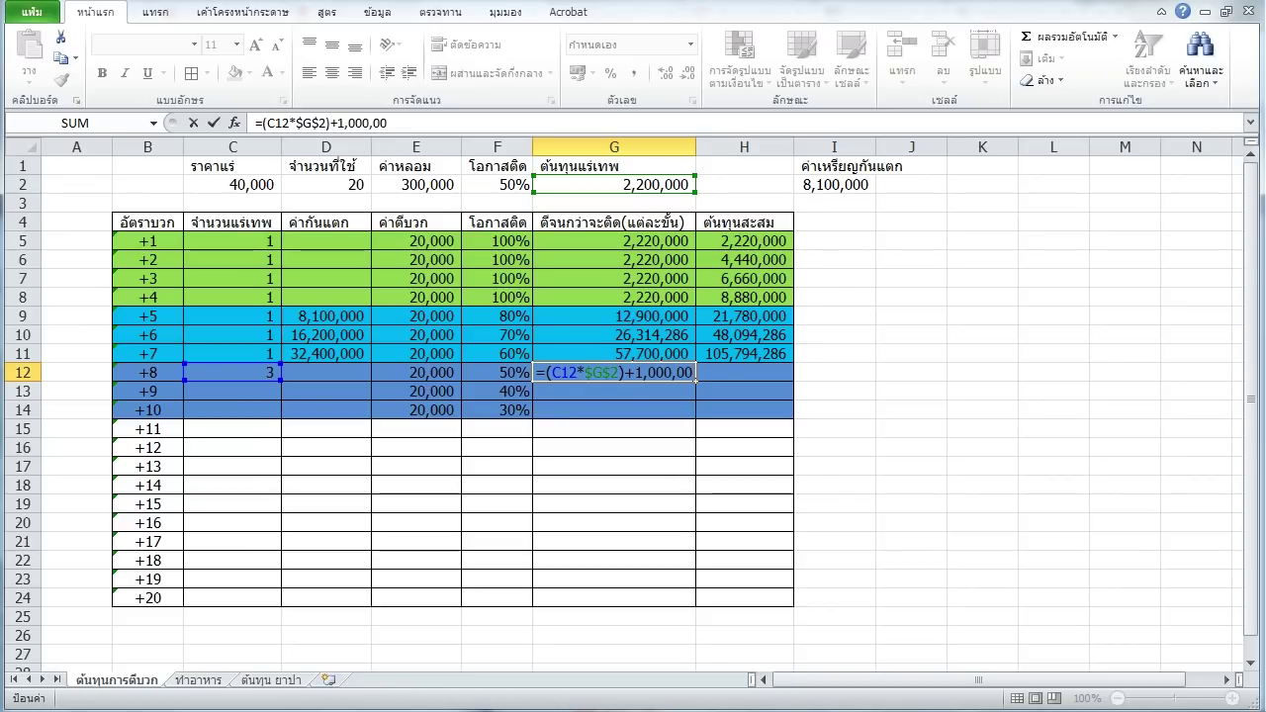
pyautogui.write('00')
pyautogui.press('BackSpace')
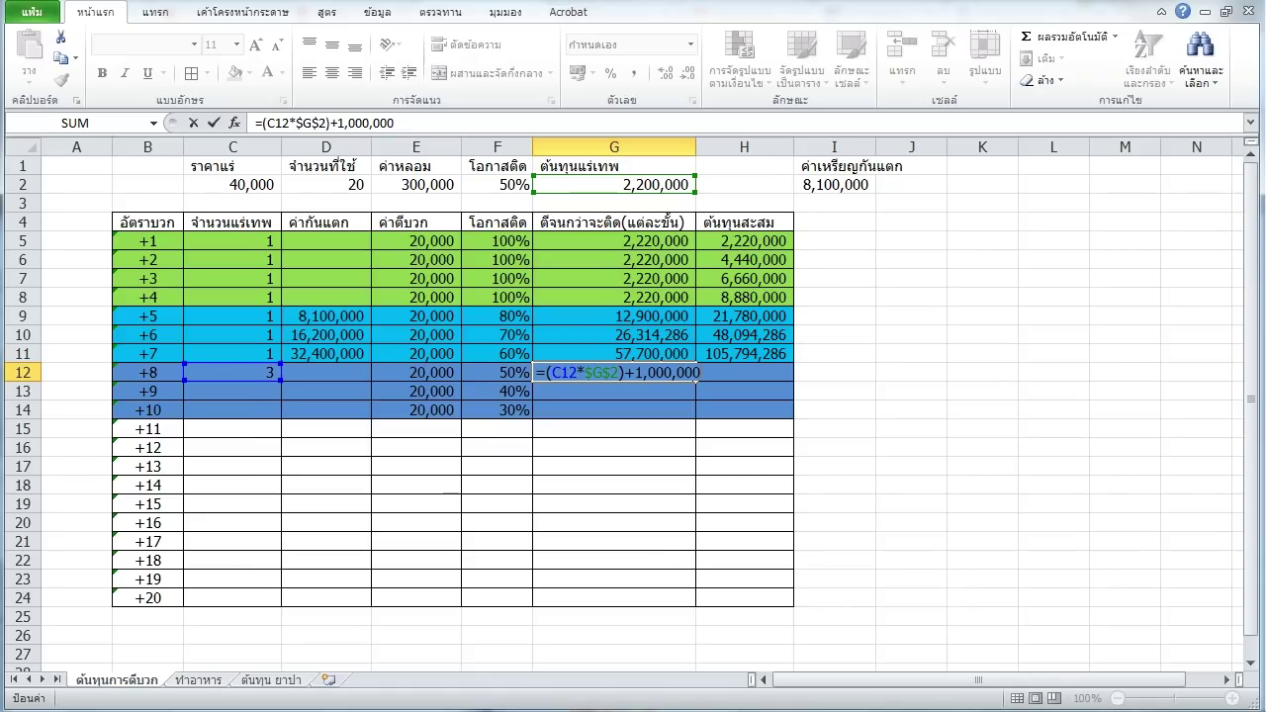
pyautogui.press('Escape')
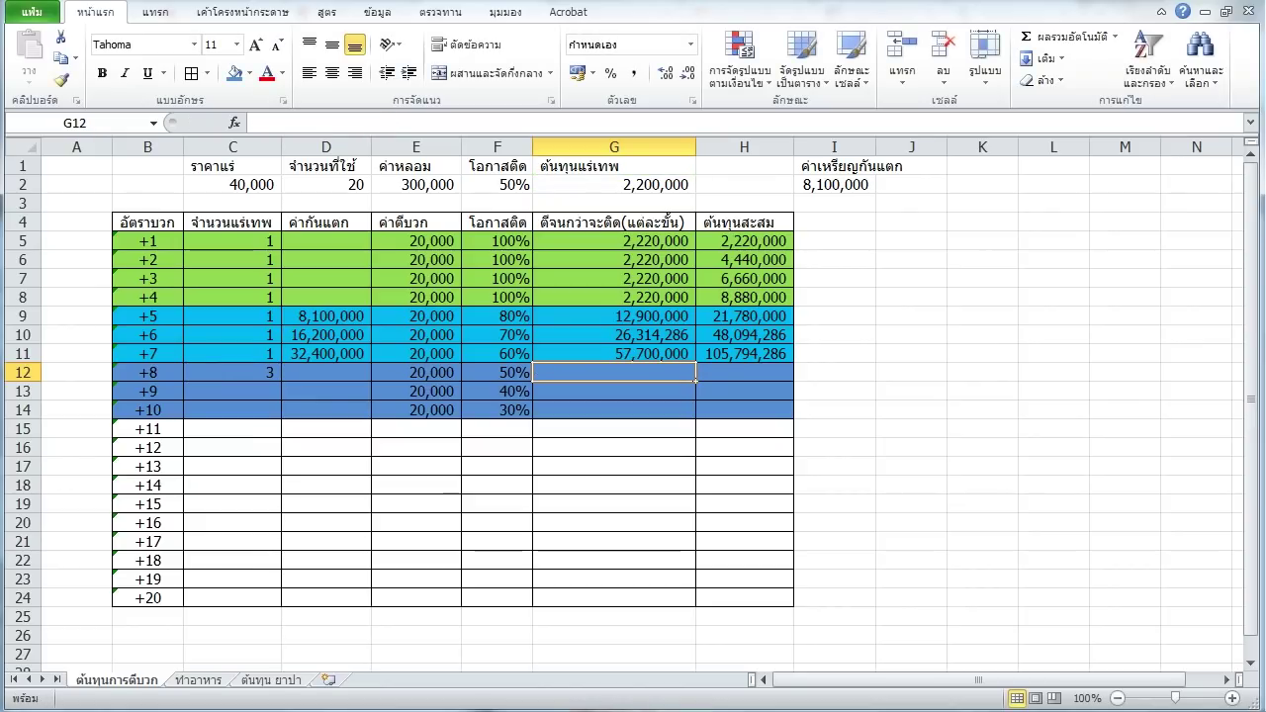
# Insert blank cells at F4:F24, shifting the success rate and cost columns to the right.
pyautogui.moveTo(496, 221); pyautogui.dragTo(497, 598)
pyautogui.rightClick(497, 598)
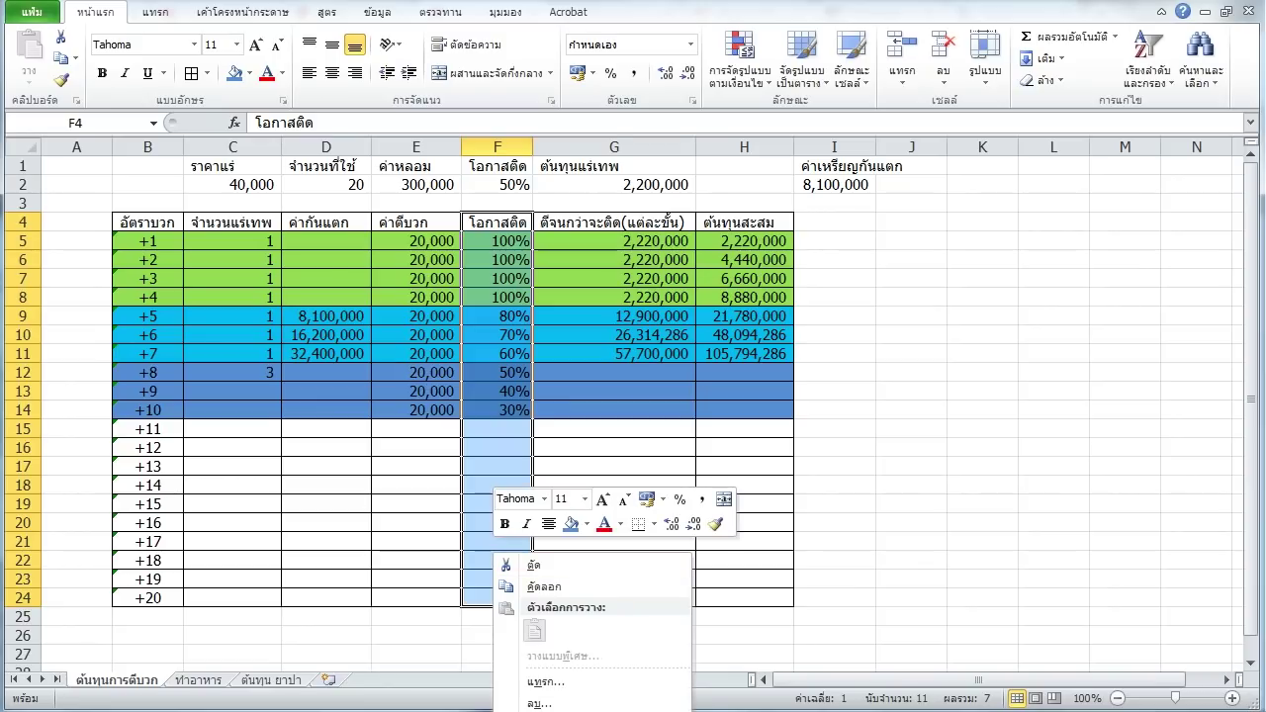
pyautogui.click(534, 682)
pyautogui.press('Return')
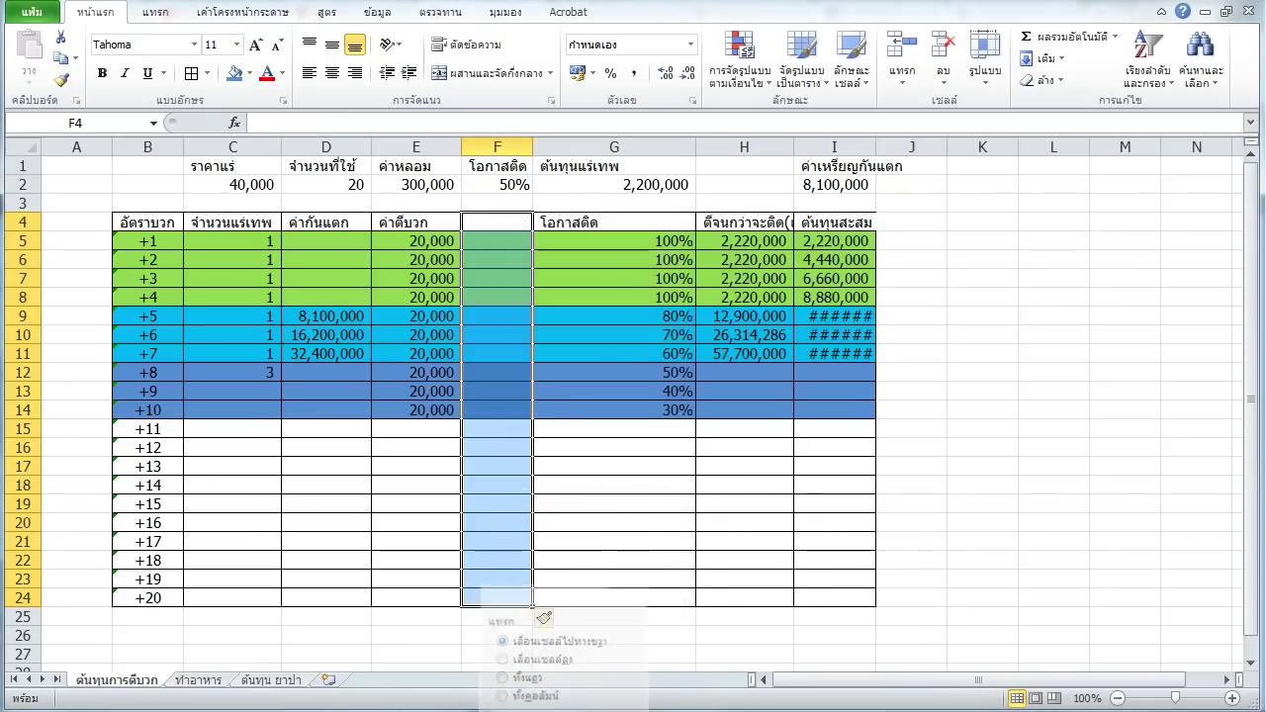
# Enter the header ค่าหลอมแร่ for the new table column in F4.
pyautogui.write('8jk8')
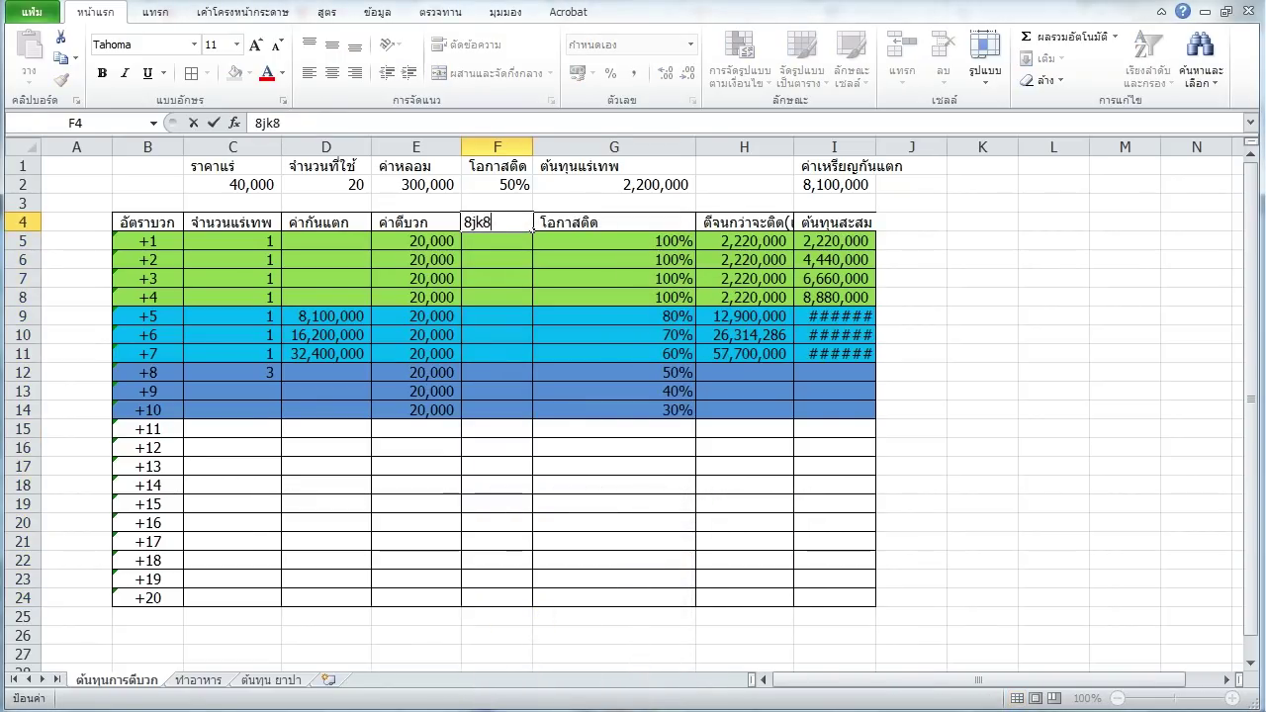
pyautogui.click(459, 227)
pyautogui.write('888')
pyautogui.press('Escape')
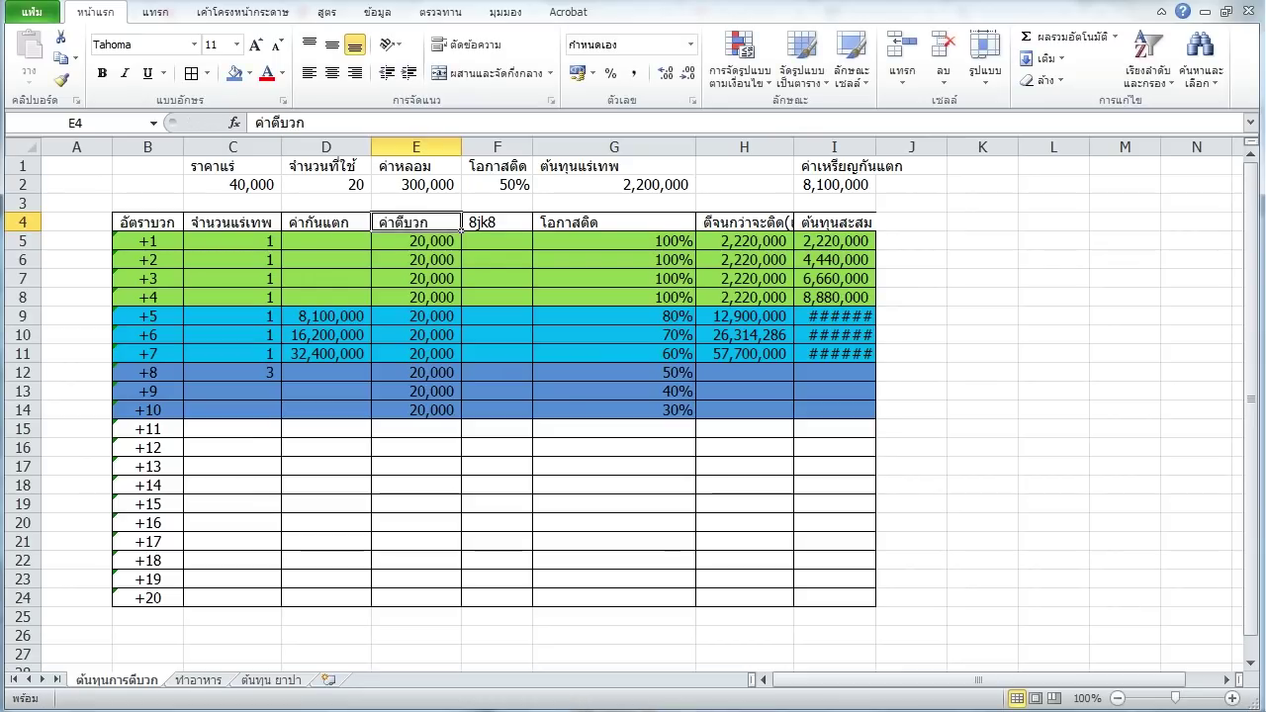
pyautogui.click(530, 223)
pyautogui.press('Delete')
pyautogui.write('8jks]v,')
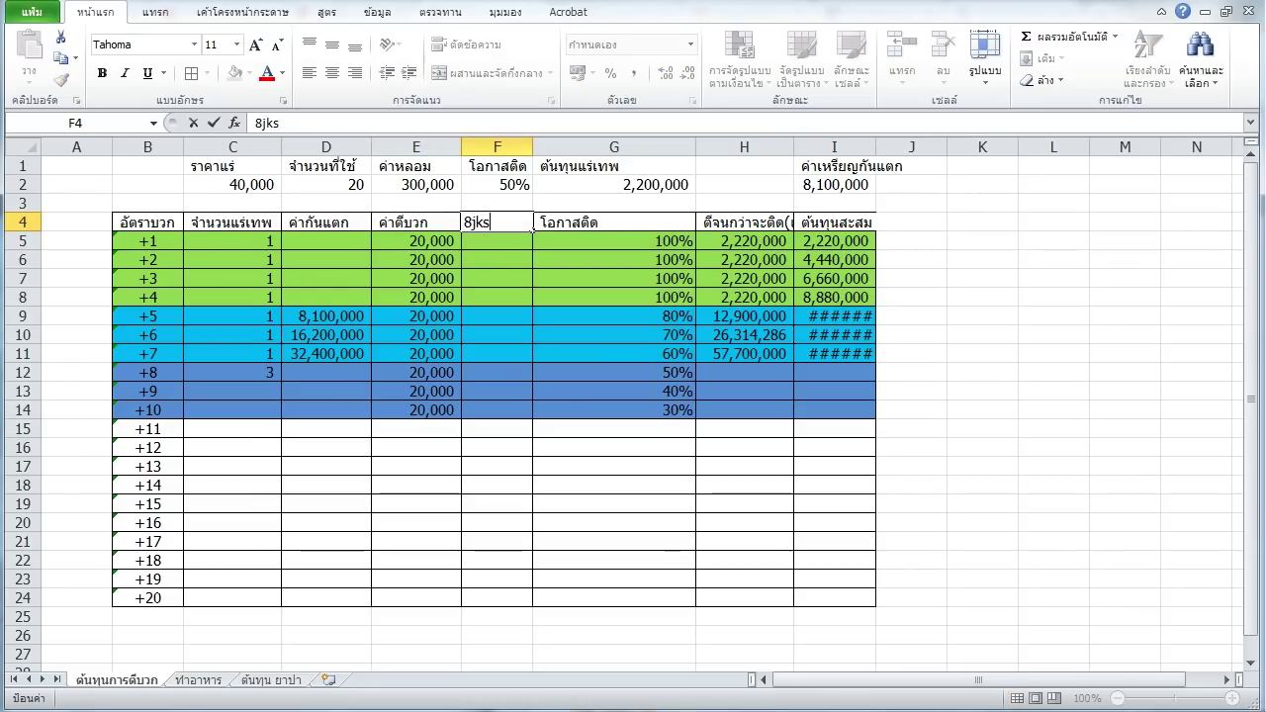
pyautogui.press('Escape')
pyautogui.write('ค่าหลอมแร่')
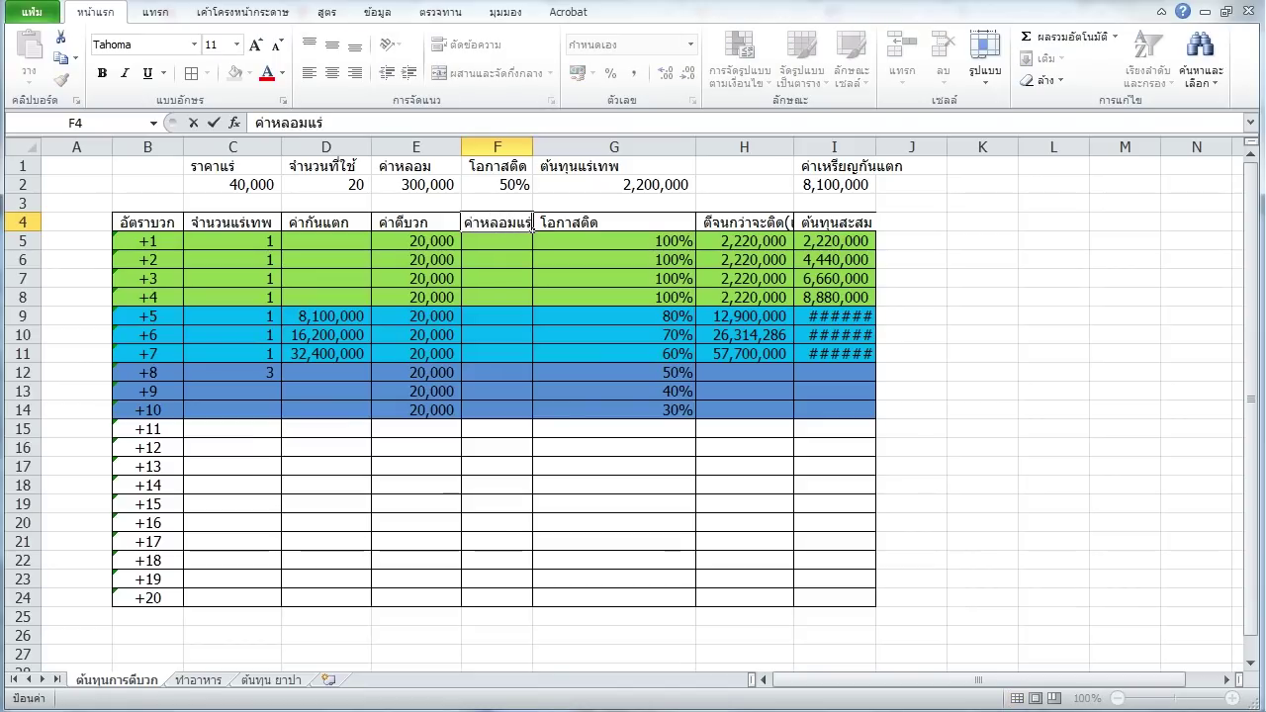
pyautogui.press('Return')
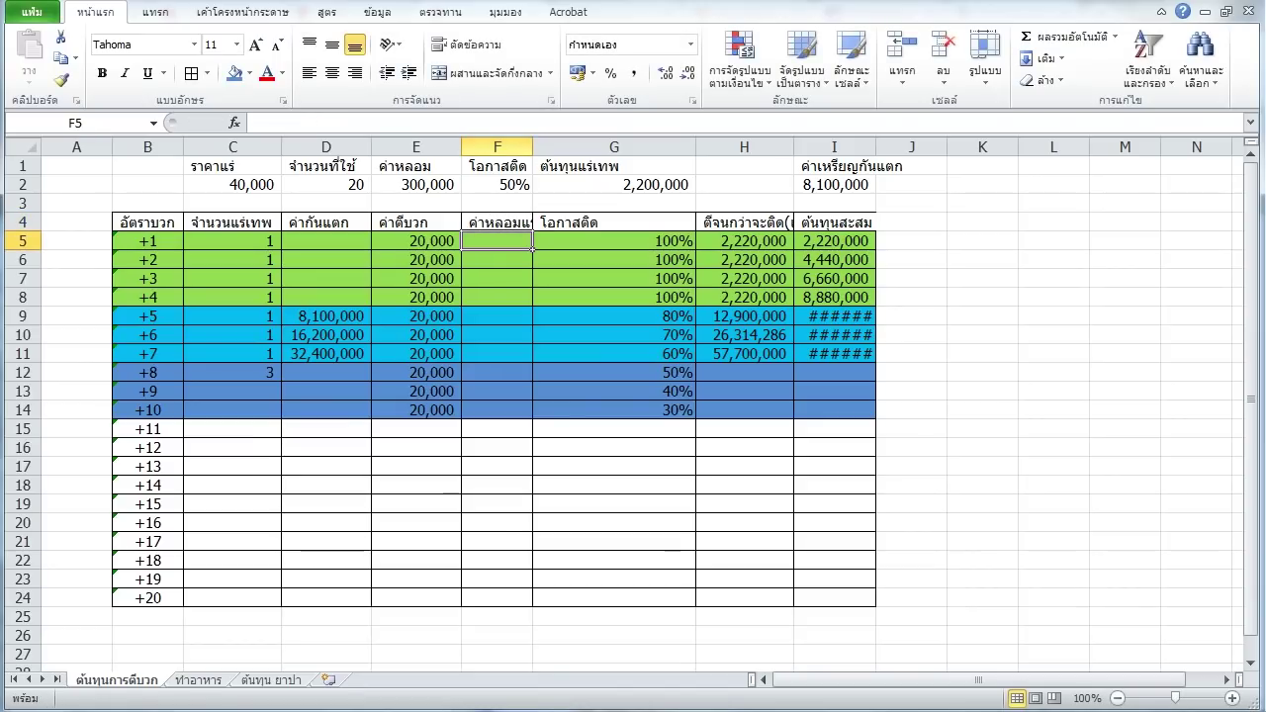
# Autofit the widths of columns F, G, H and I to their contents.
pyautogui.doubleClick(532, 146)
pyautogui.moveTo(708, 147); pyautogui.dragTo(709, 147)
pyautogui.doubleClick(708, 146)
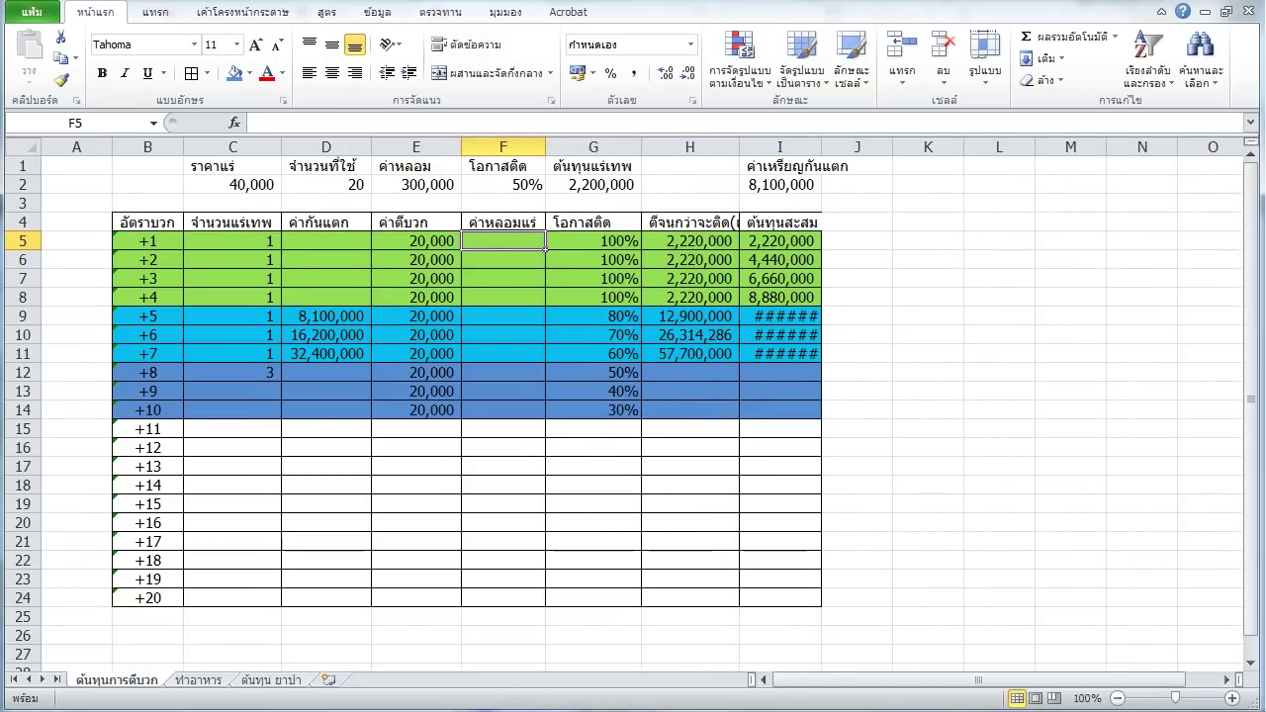
pyautogui.doubleClick(740, 147)
pyautogui.click(923, 165)
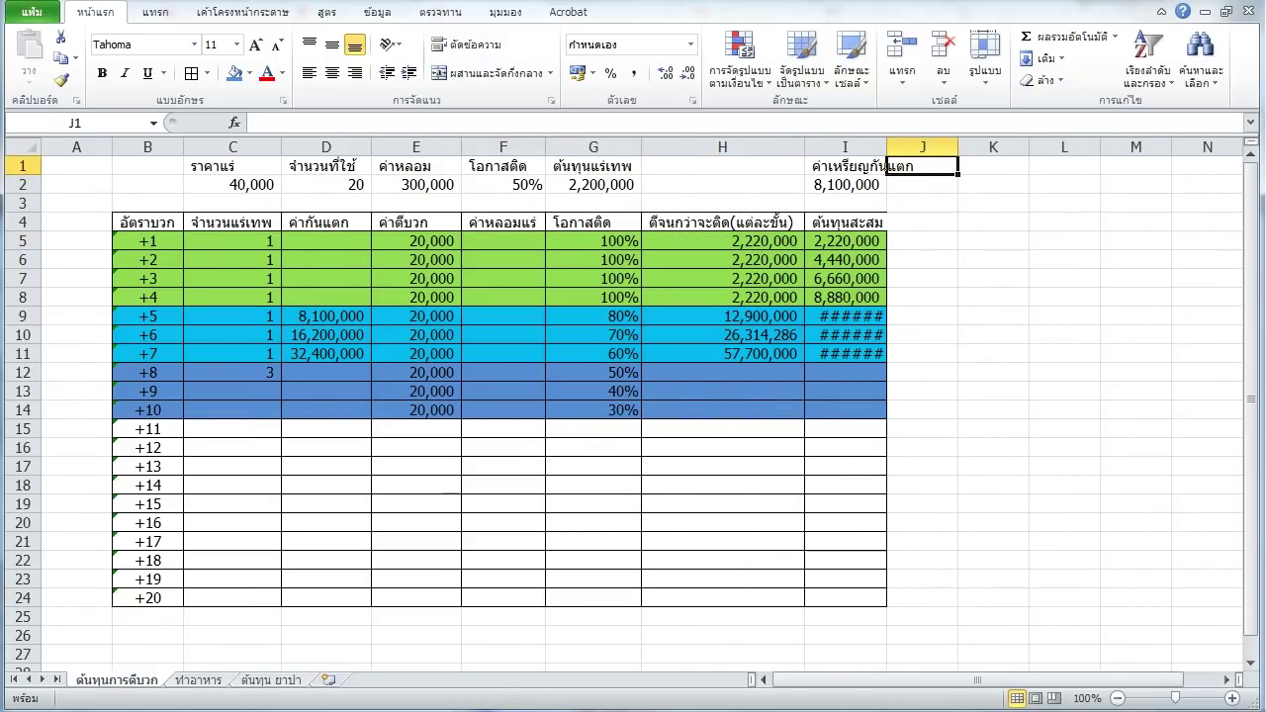
pyautogui.doubleClick(887, 146)
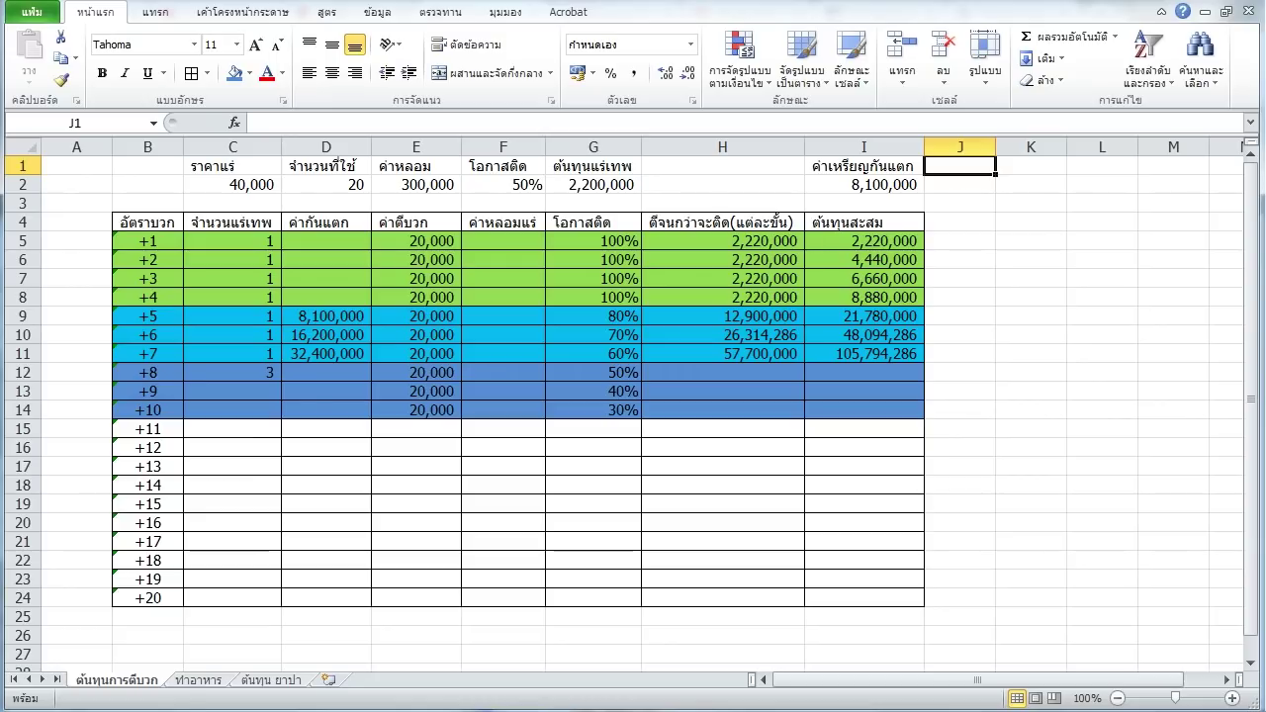
# Enter 1000000 as the ore smelting cost (ค่าหลอมแร่) for the +8 row in F12.
pyautogui.click(503, 372)
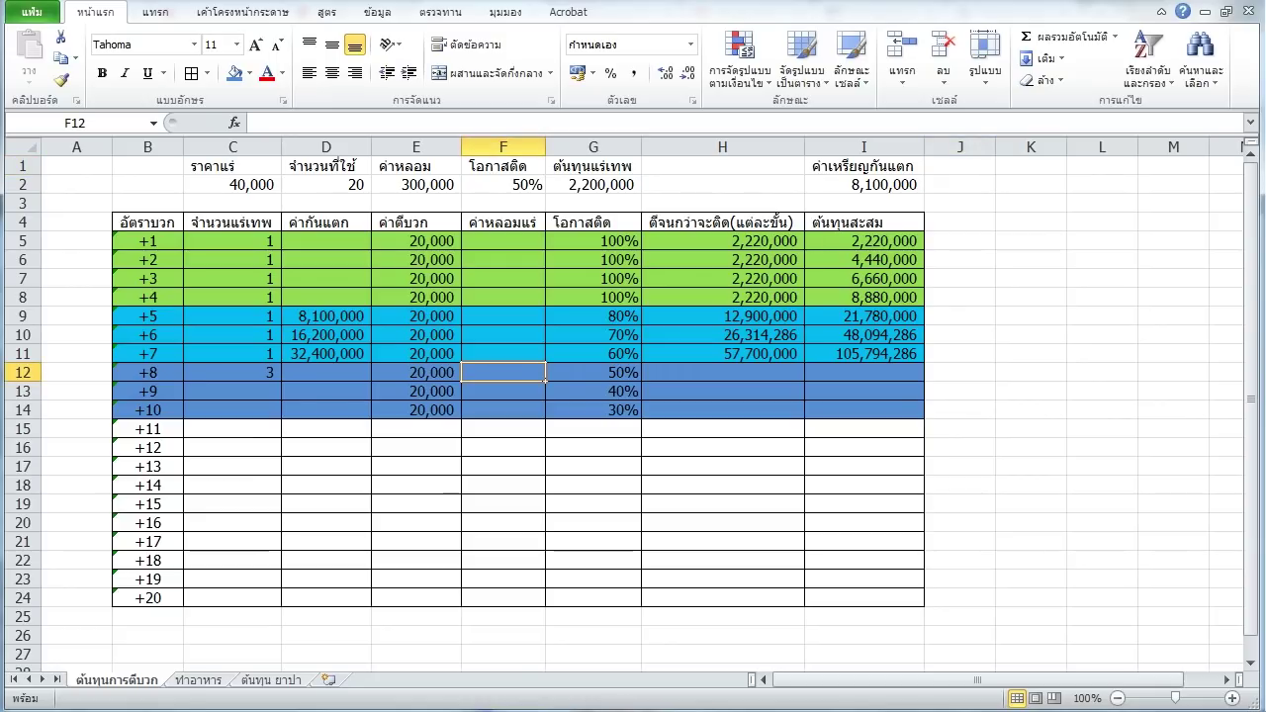
pyautogui.write('1000000')
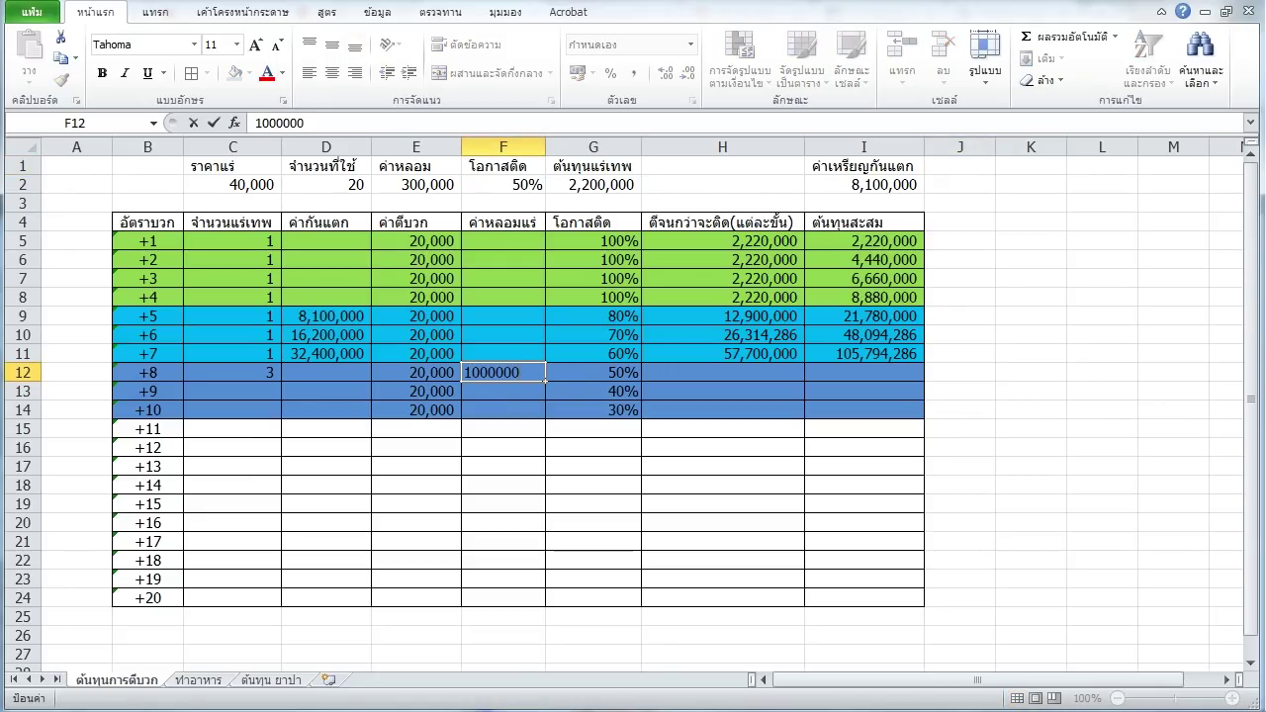
pyautogui.press('Return')
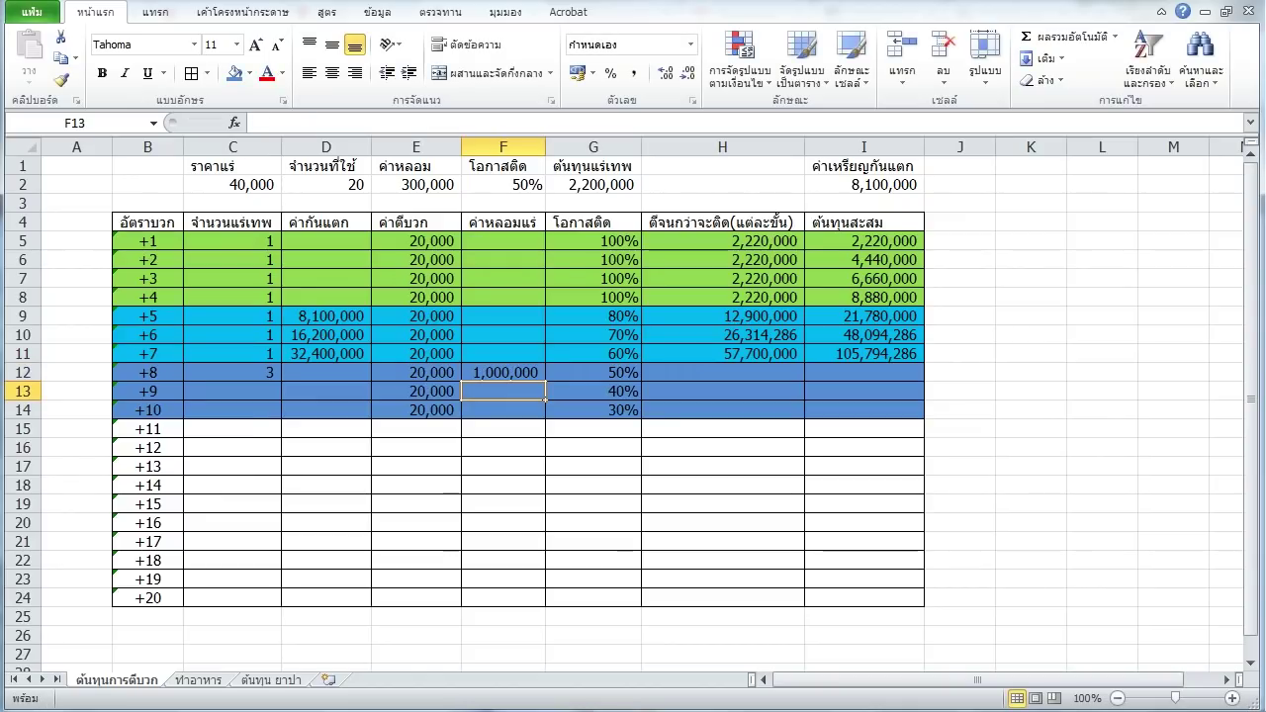
# Move the ค่าหลอมแร่ column, F4:F24, so it sits directly before the ค่ากันแตก column at D4.
pyautogui.moveTo(503, 222); pyautogui.dragTo(502, 597)
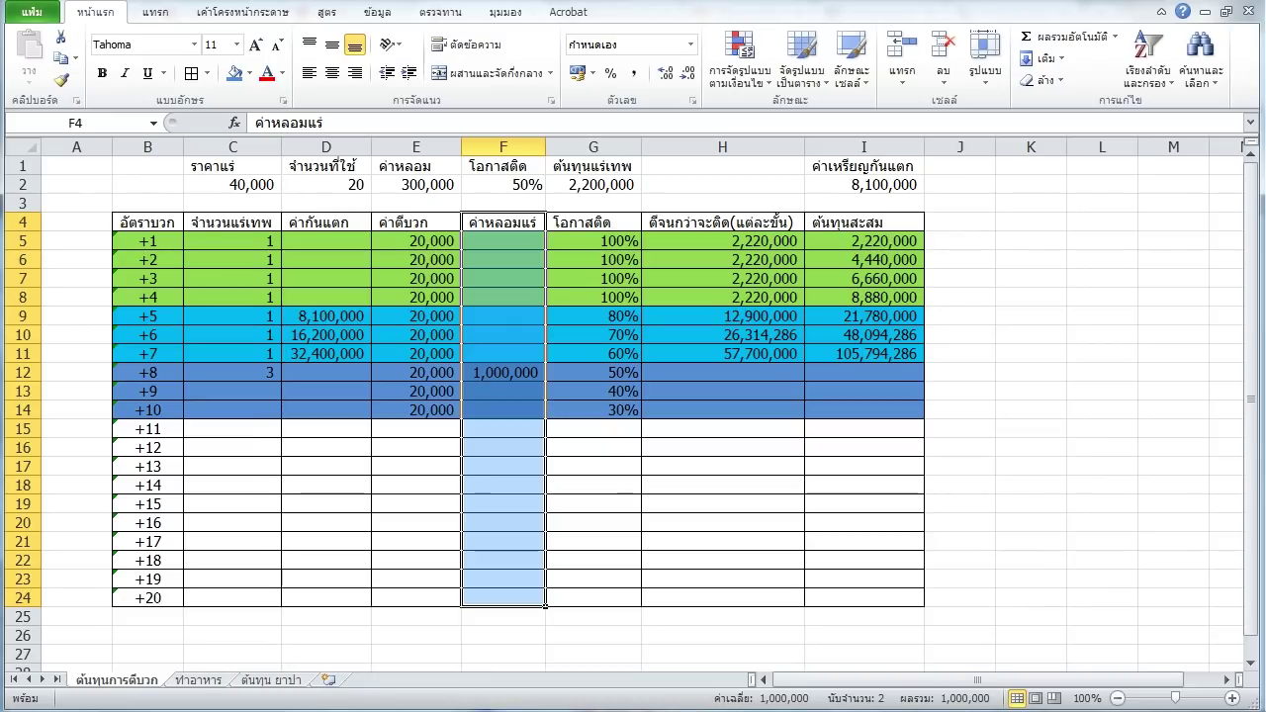
pyautogui.hotkey('ctrl', 'x')
pyautogui.rightClick(327, 223)
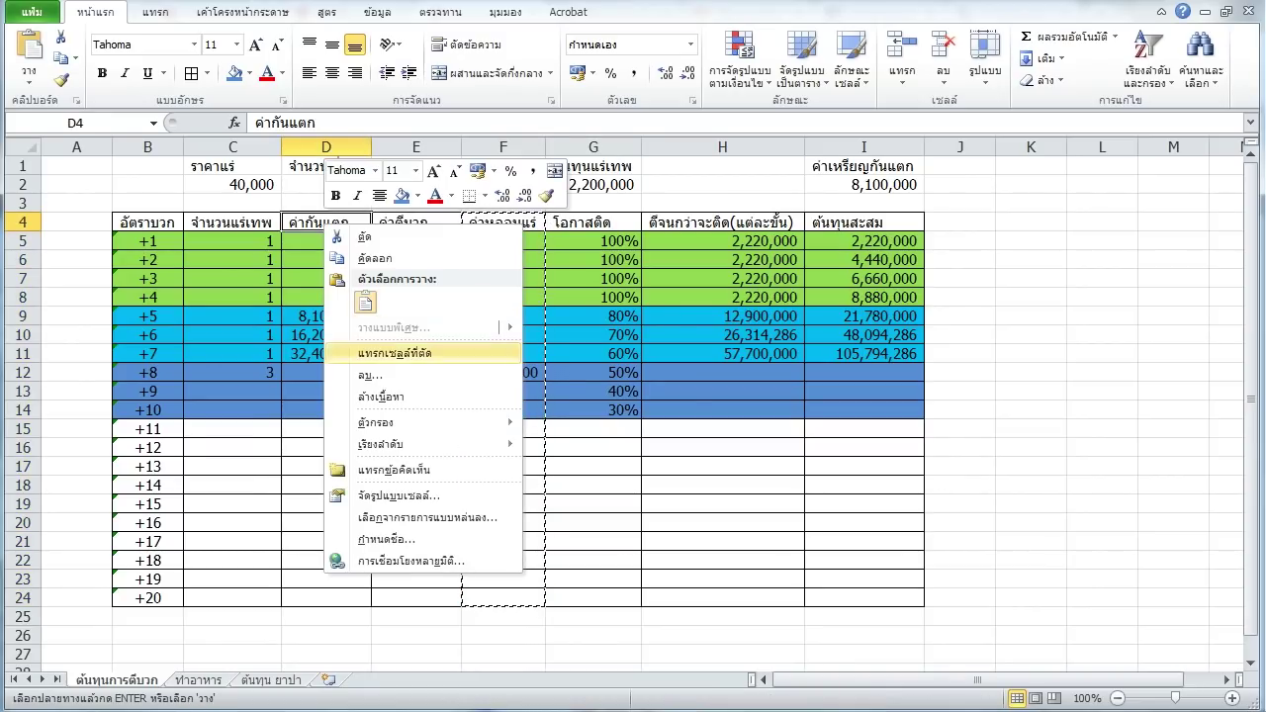
pyautogui.click(396, 354)
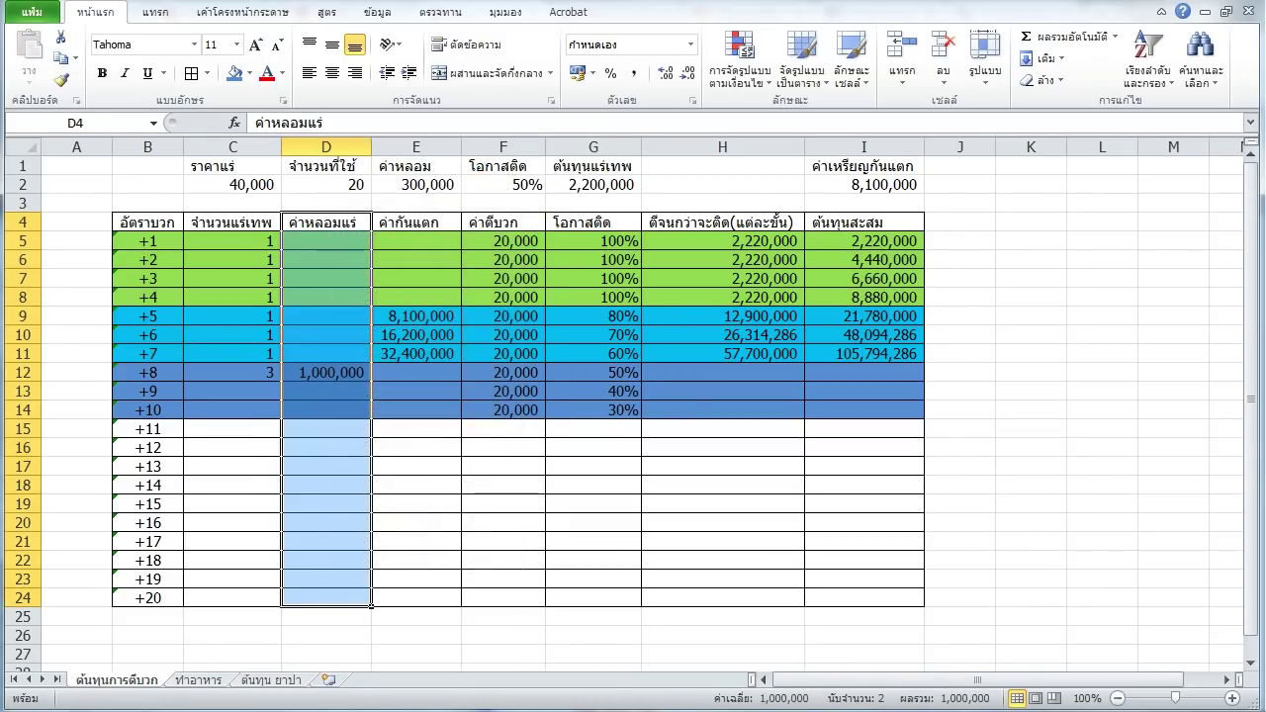
pyautogui.click(232, 354)
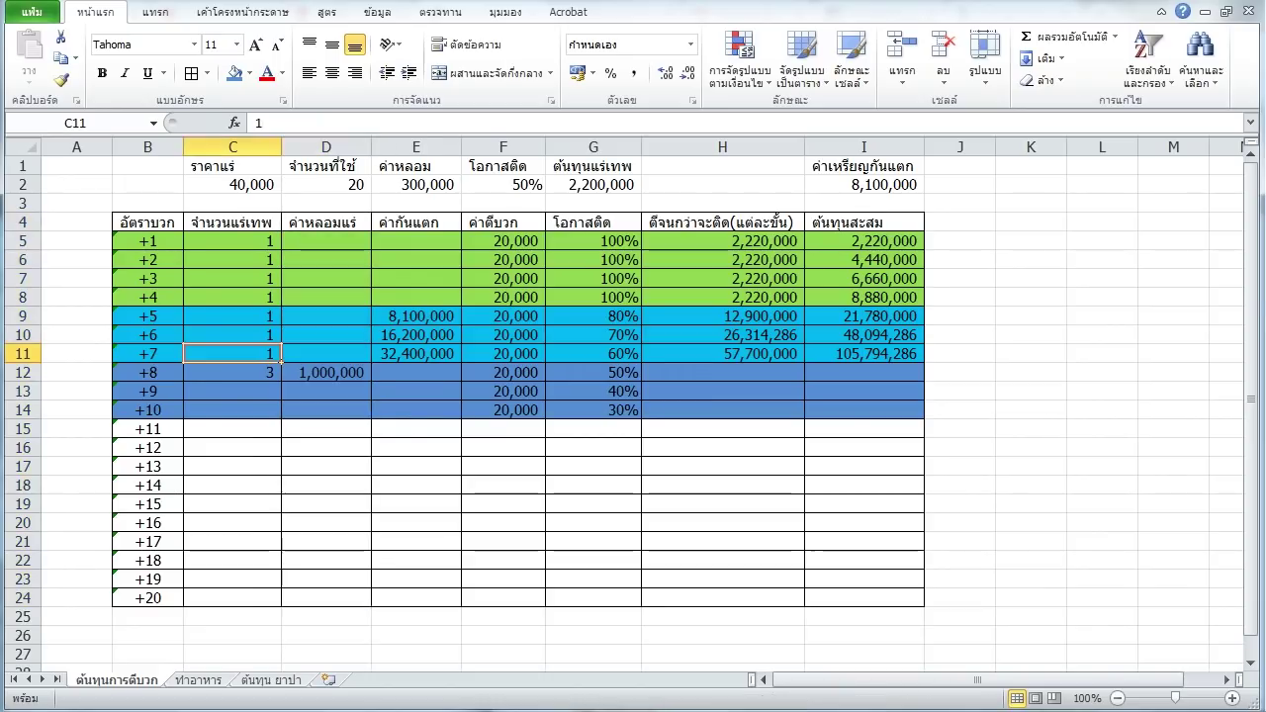
pyautogui.click(722, 372)
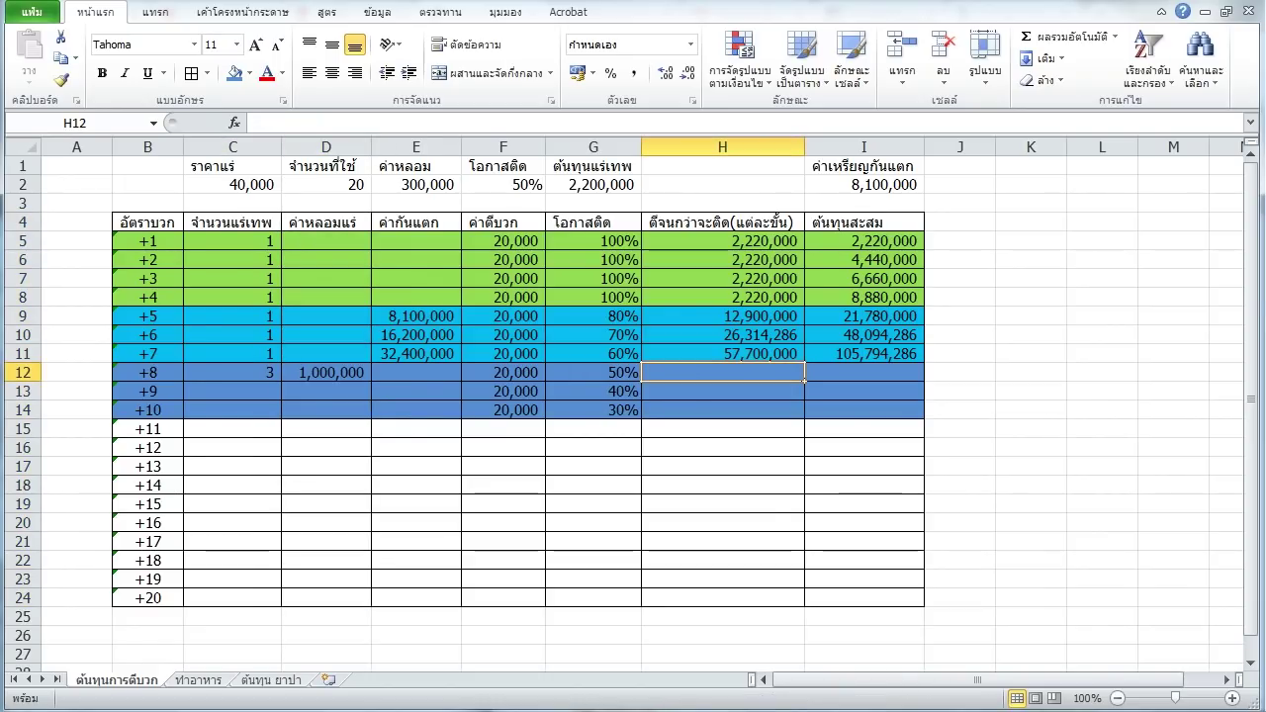
pyautogui.write('ช')
pyautogui.click(232, 372)
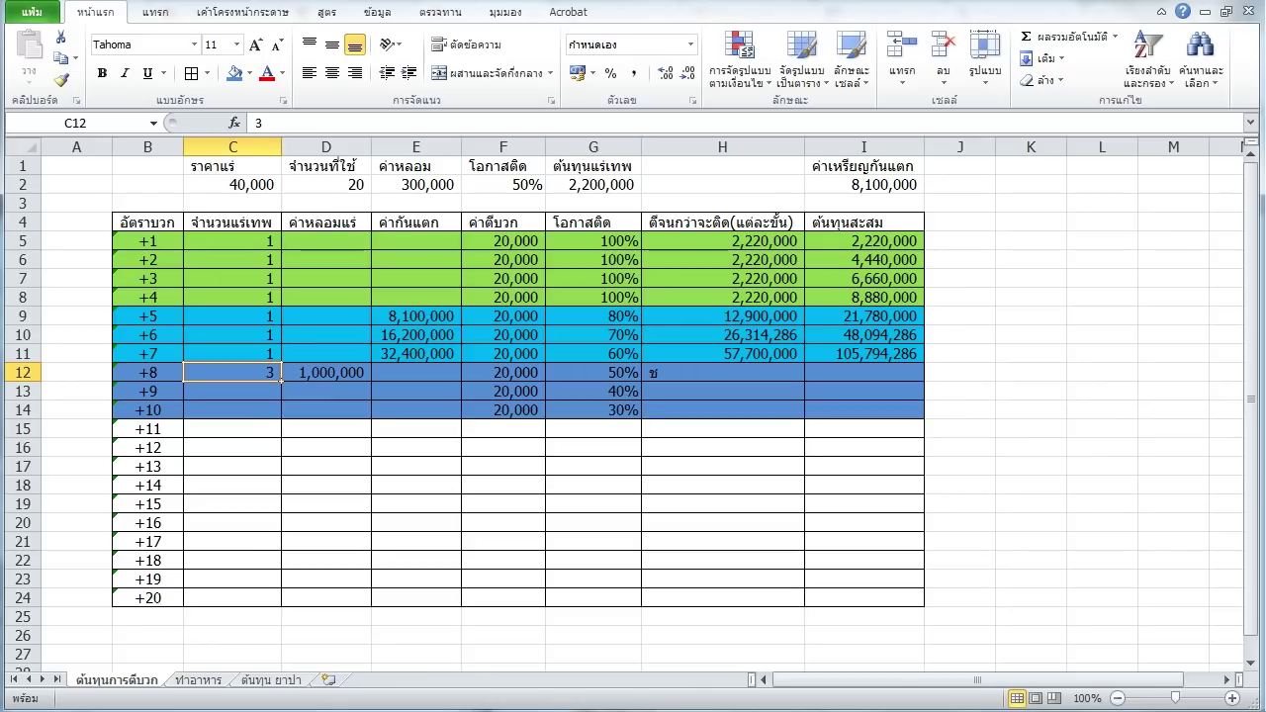
# Enter the formula =(C12*$G$2)+D12+F12 in H12 for the +8 row's per-level cost.
pyautogui.click(723, 372)
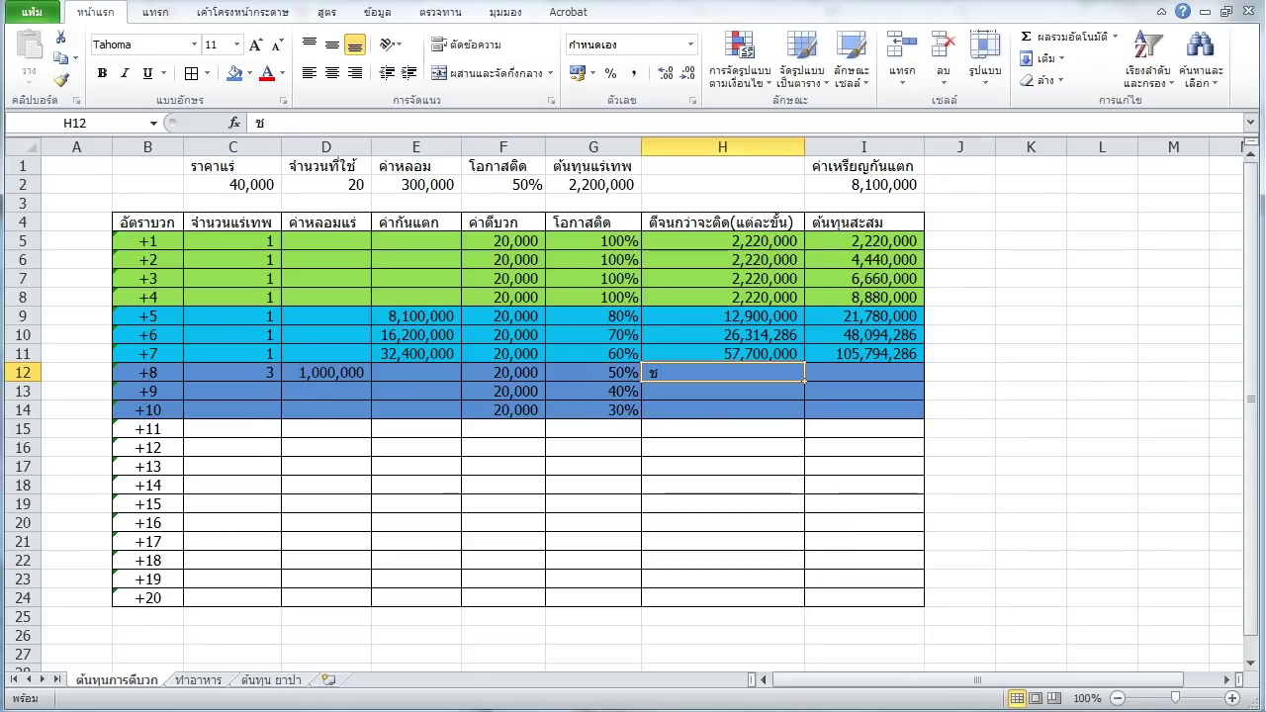
pyautogui.write('=(')
pyautogui.click(233, 372)
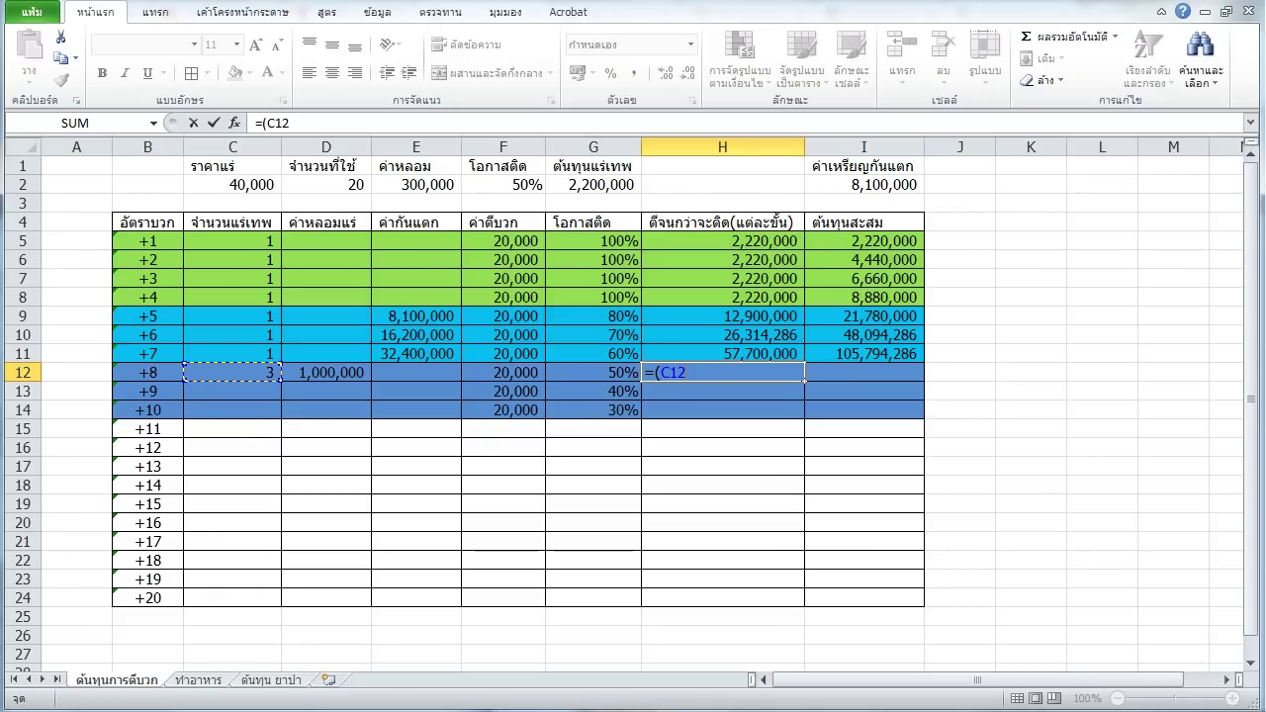
pyautogui.write('*')
pyautogui.click(593, 184)
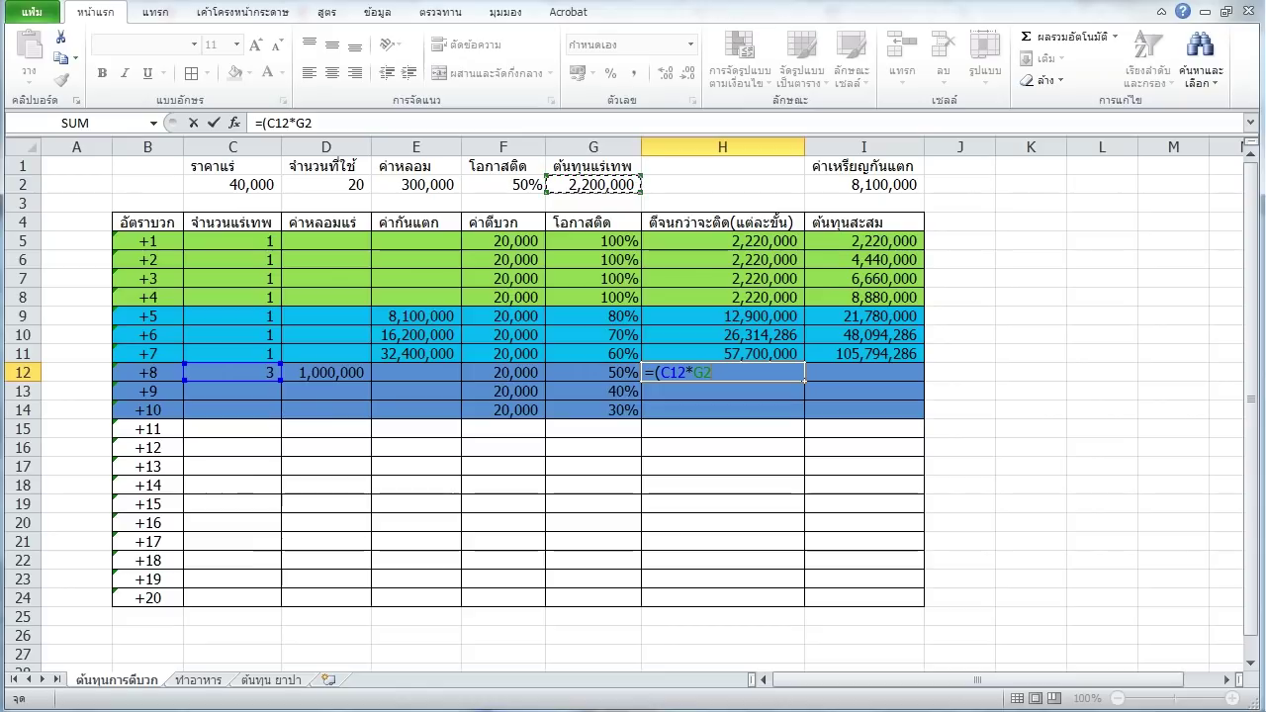
pyautogui.press('F4')
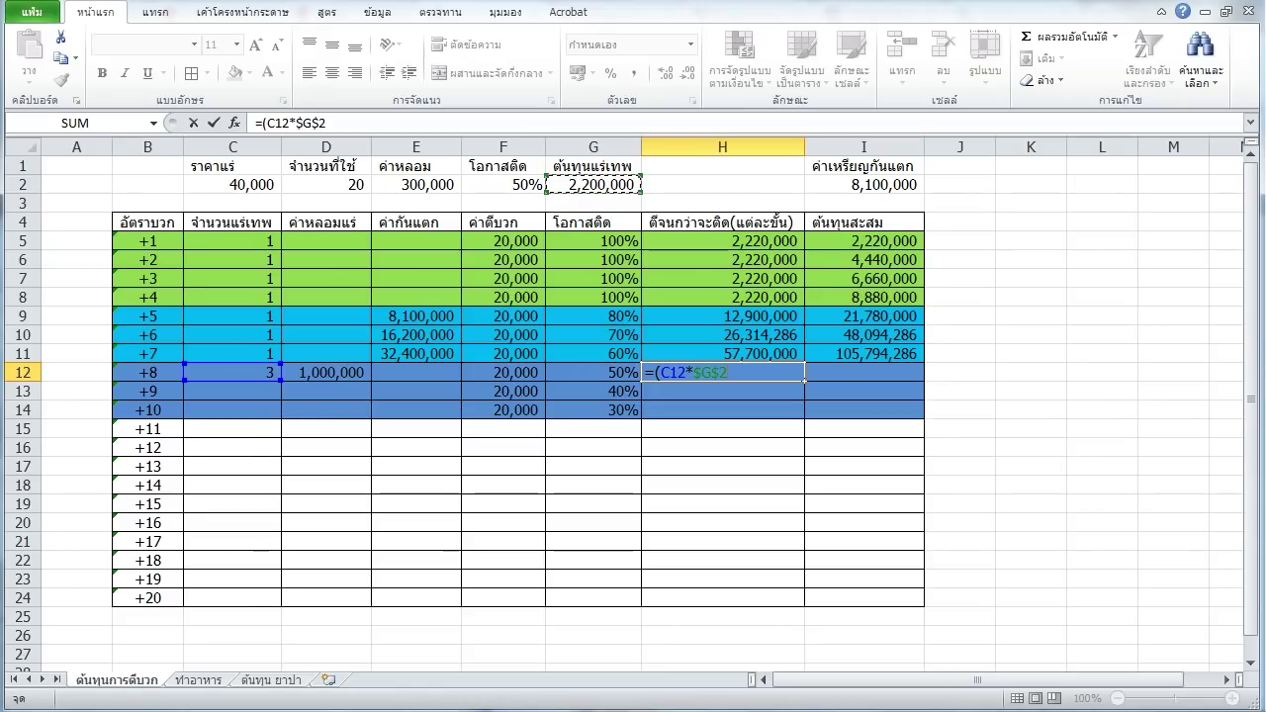
pyautogui.write(')+')
pyautogui.click(325, 372)
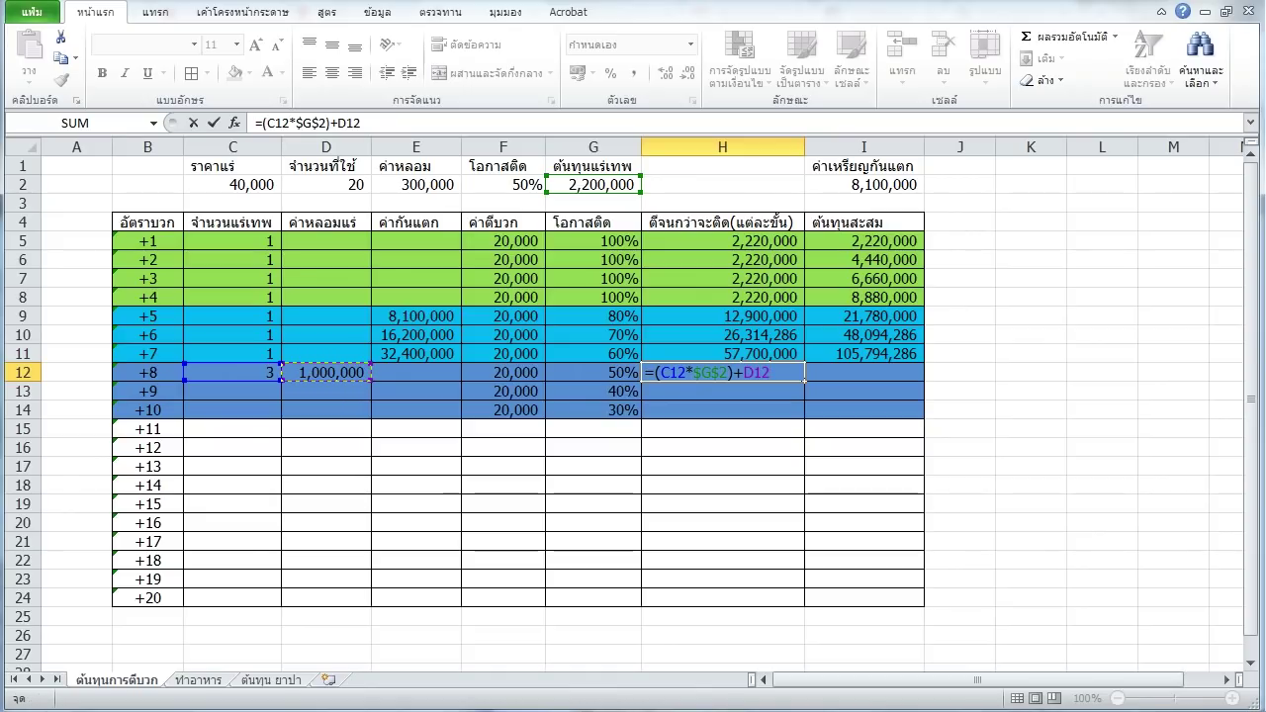
pyautogui.write('+')
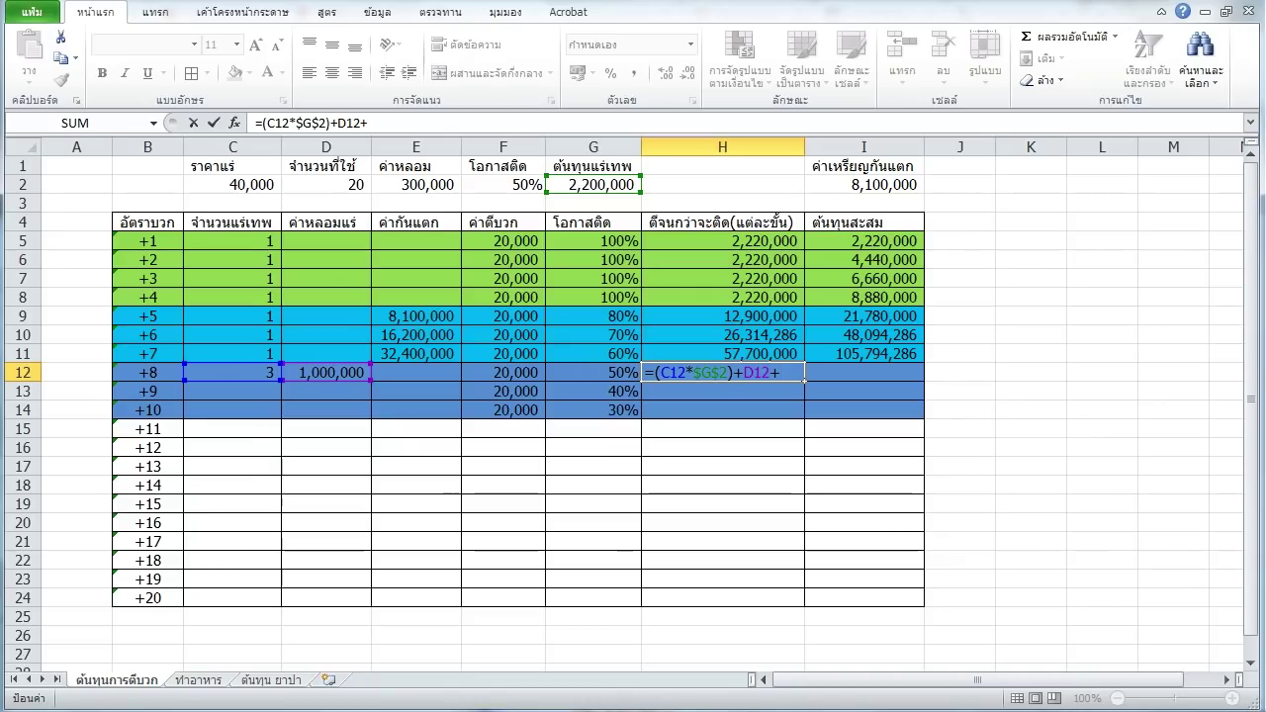
pyautogui.click(416, 372)
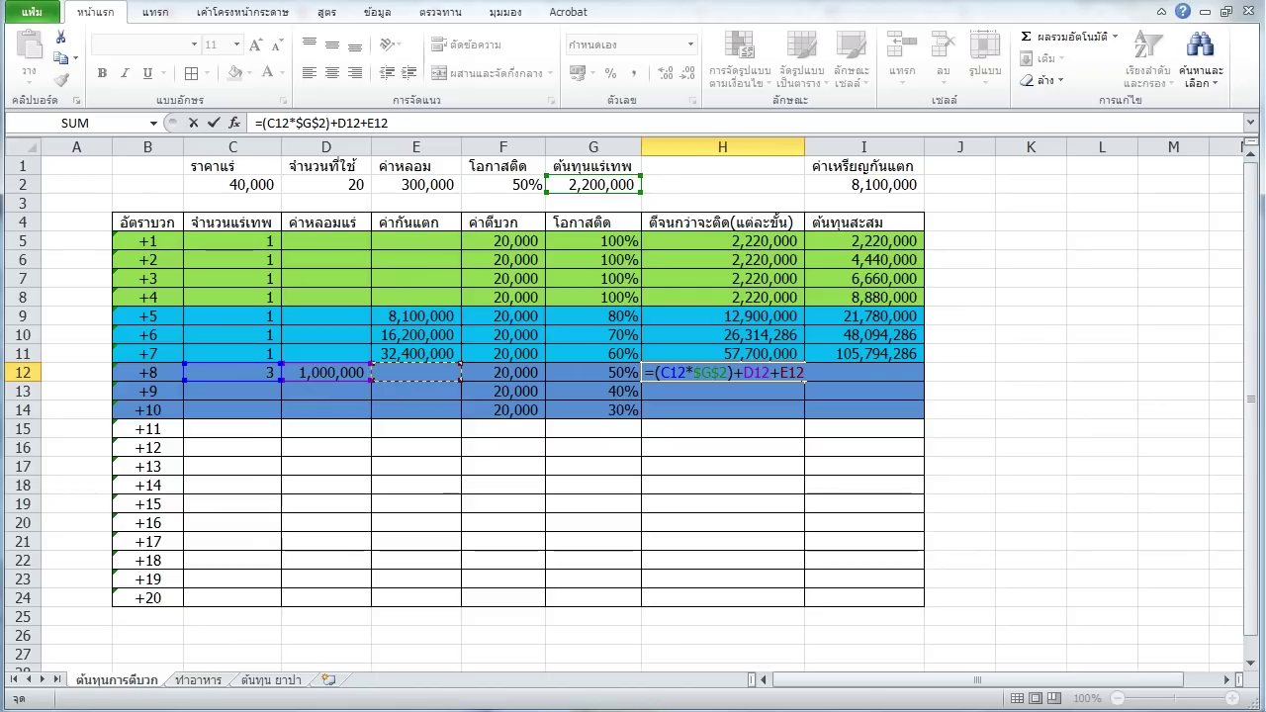
pyautogui.click(502, 372)
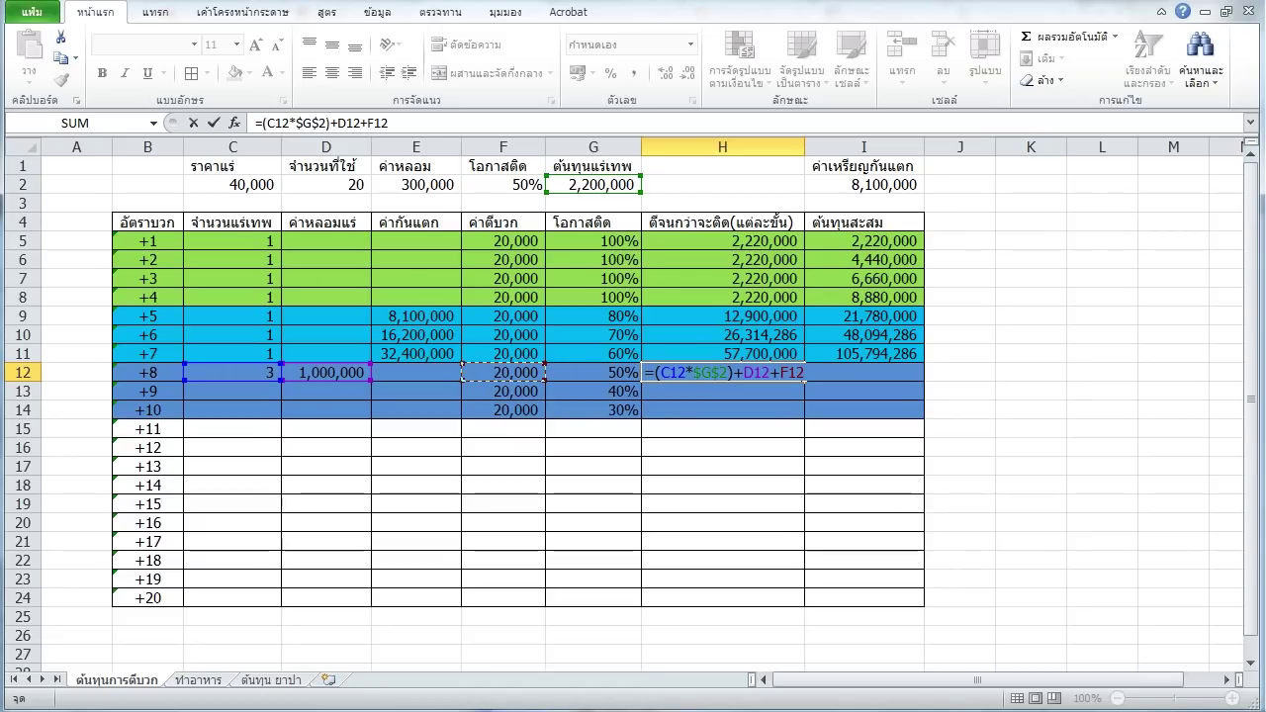
pyautogui.press('Return')
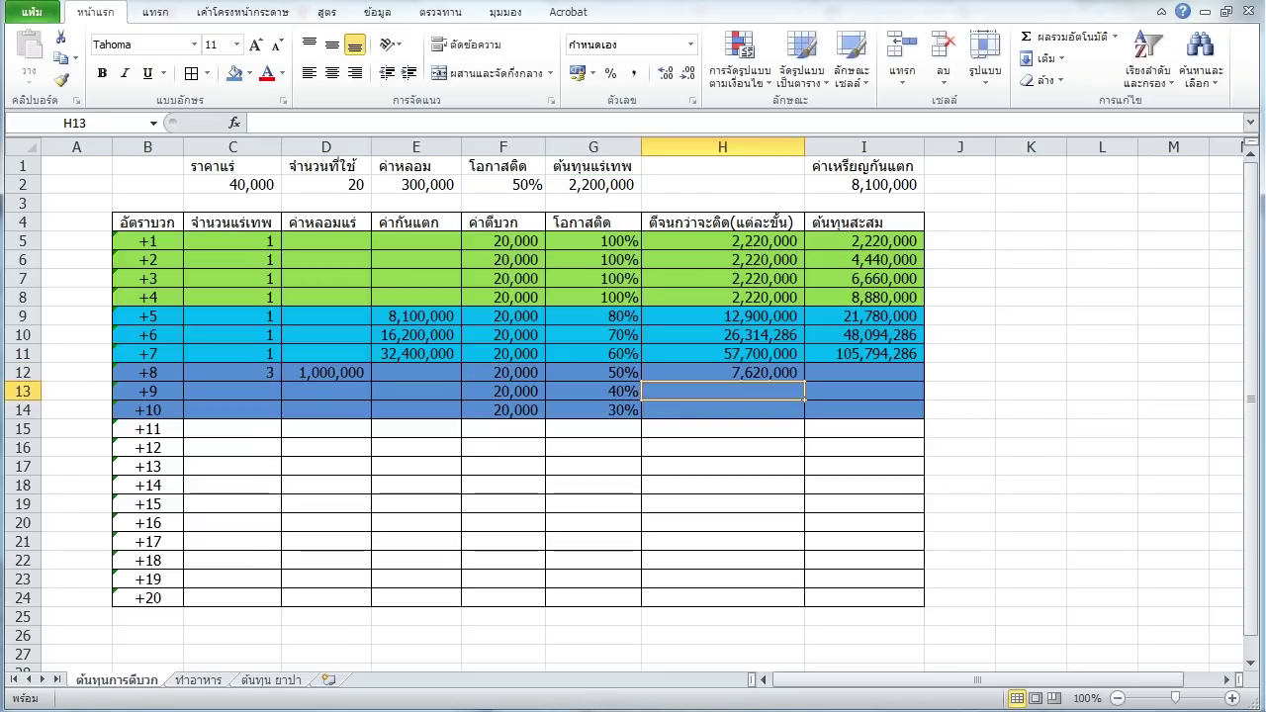
# Wrap the H12 formula in parentheses and multiply it by 2, giving =((C12*$G$2)+D12+F12)*2.
pyautogui.click(722, 372)
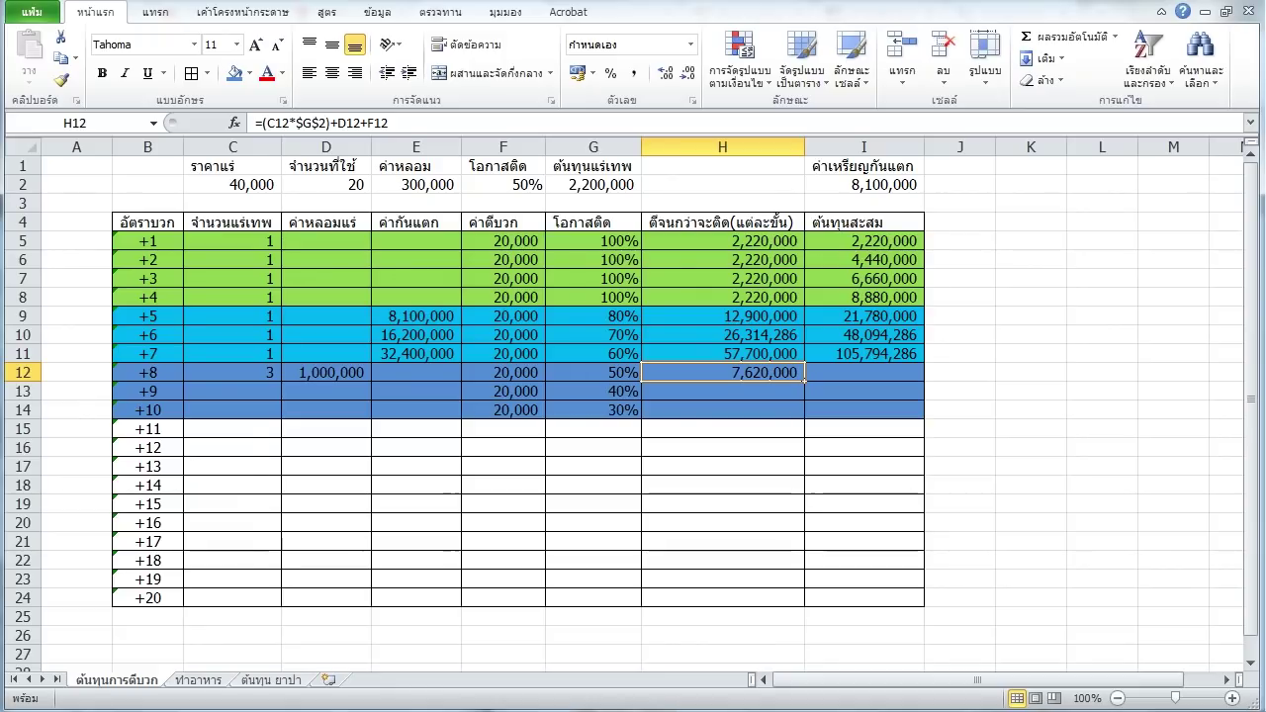
pyautogui.click(593, 372)
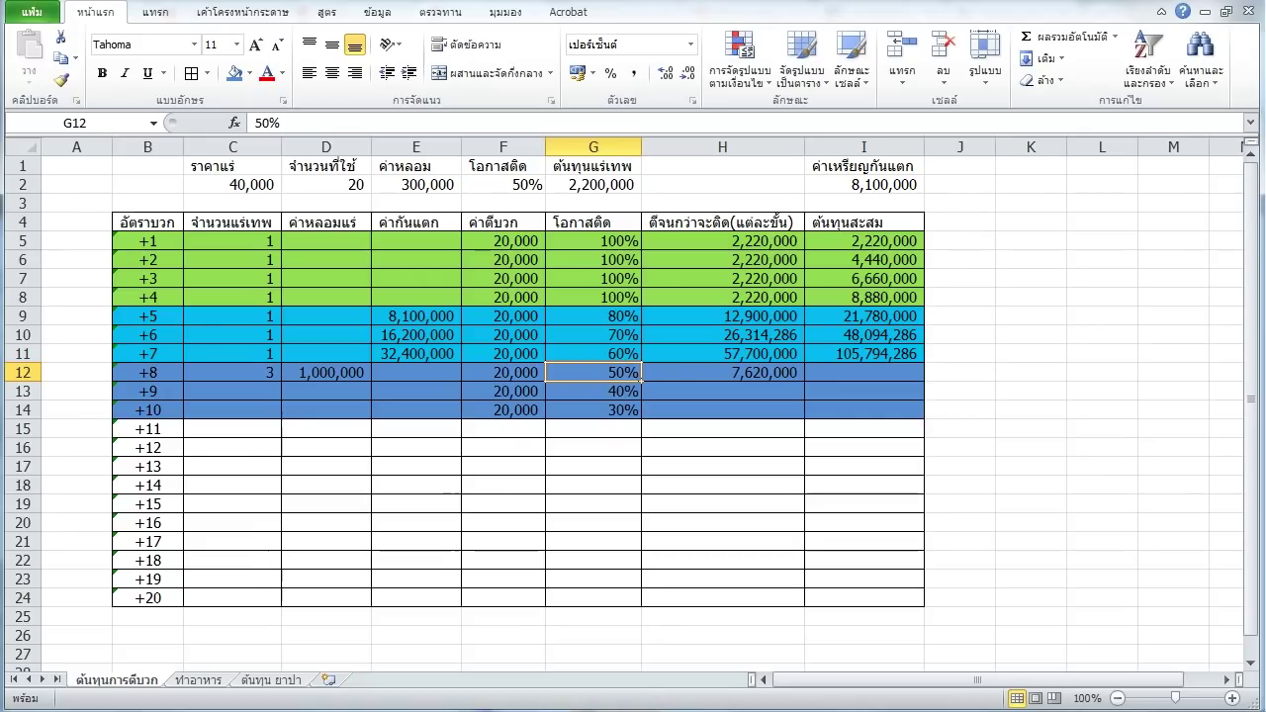
pyautogui.click(791, 374)
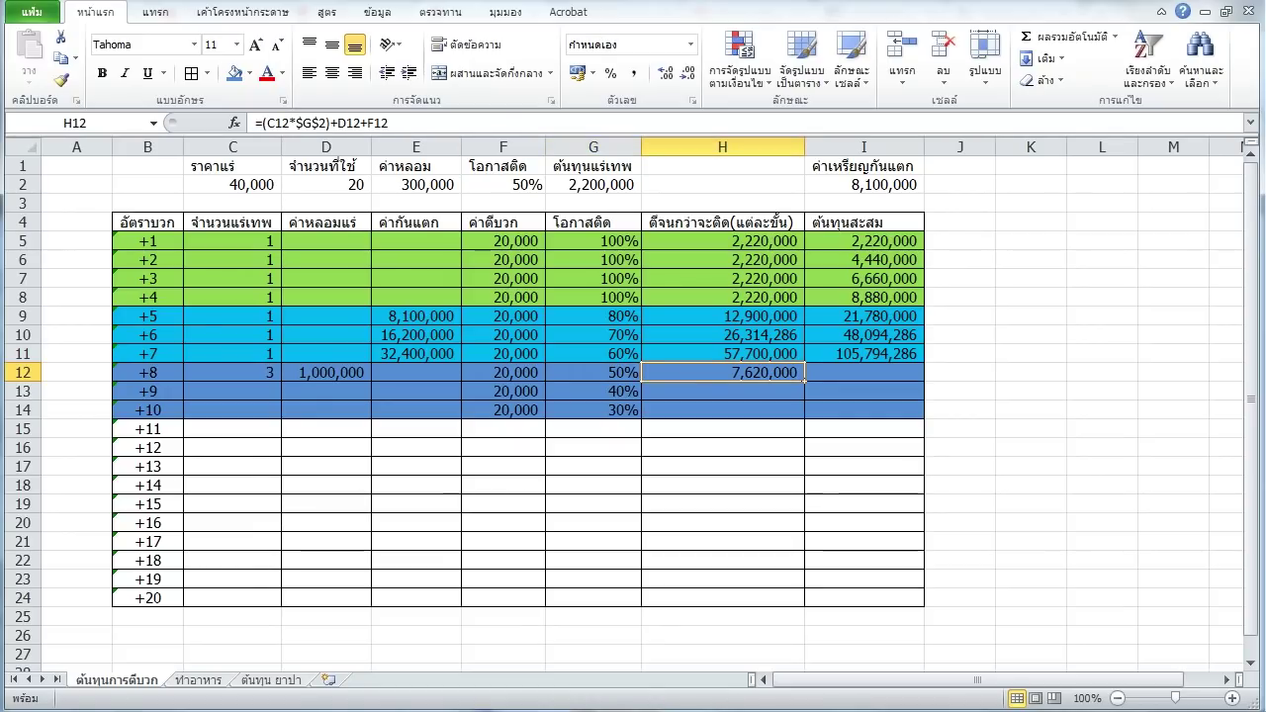
pyautogui.doubleClick(796, 376)
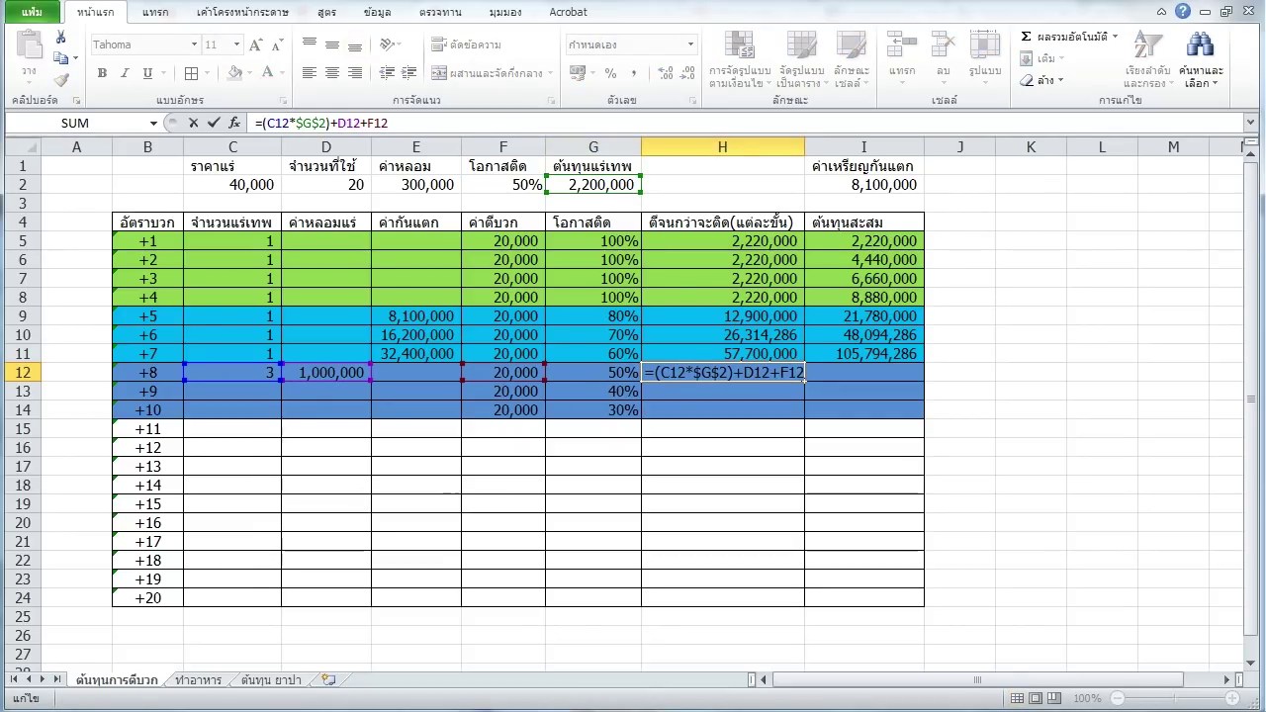
pyautogui.write(')')
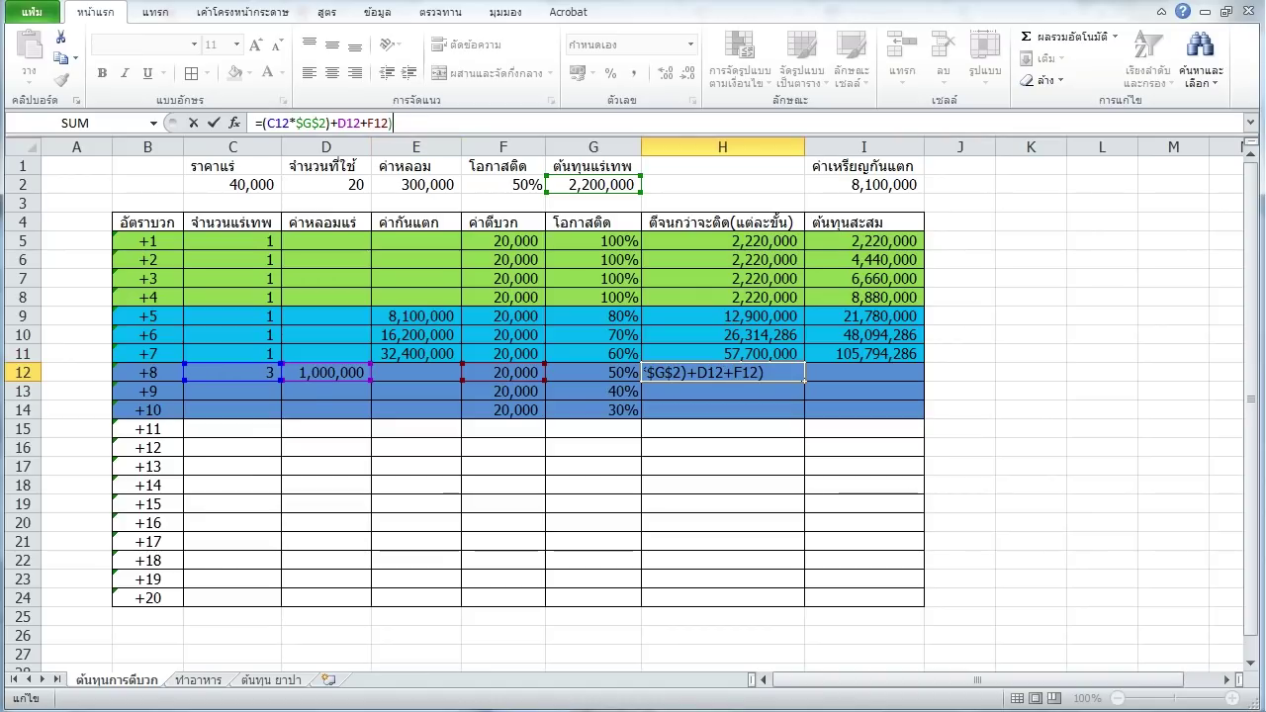
pyautogui.click(259, 123)
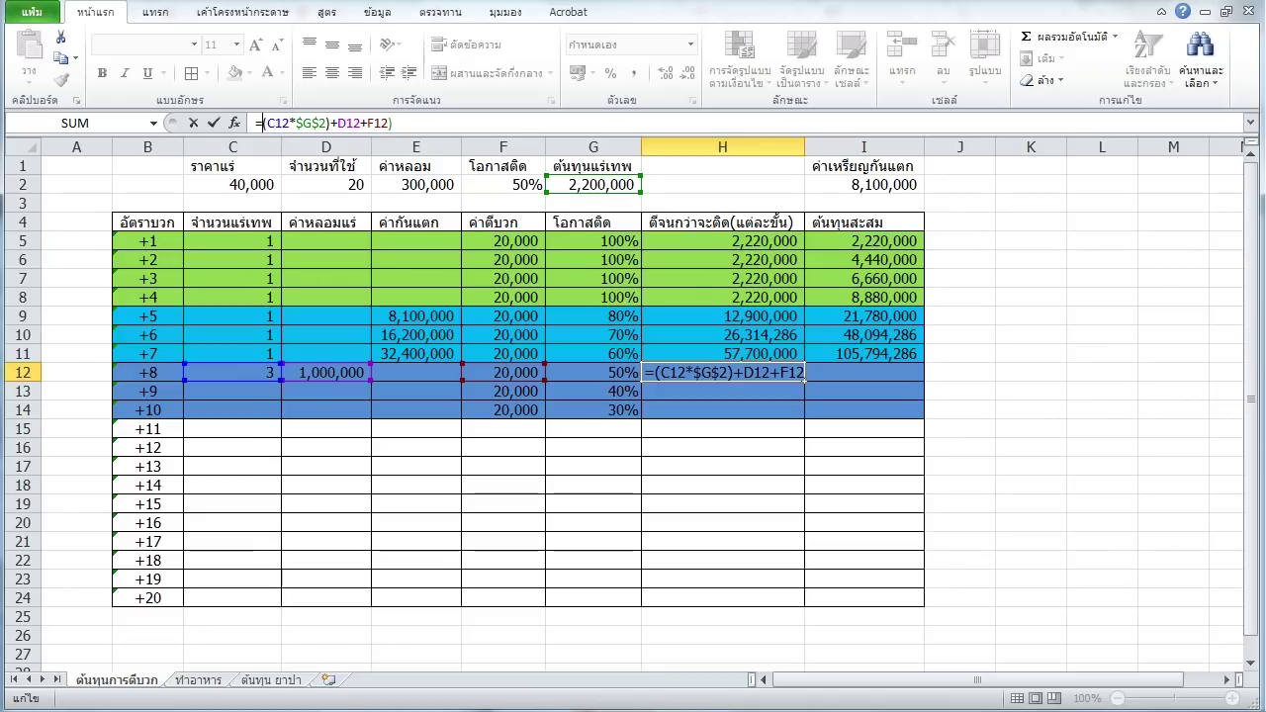
pyautogui.write('(')
pyautogui.press('End')
pyautogui.write('*2')
pyautogui.hotkey('ctrl', 'Return')
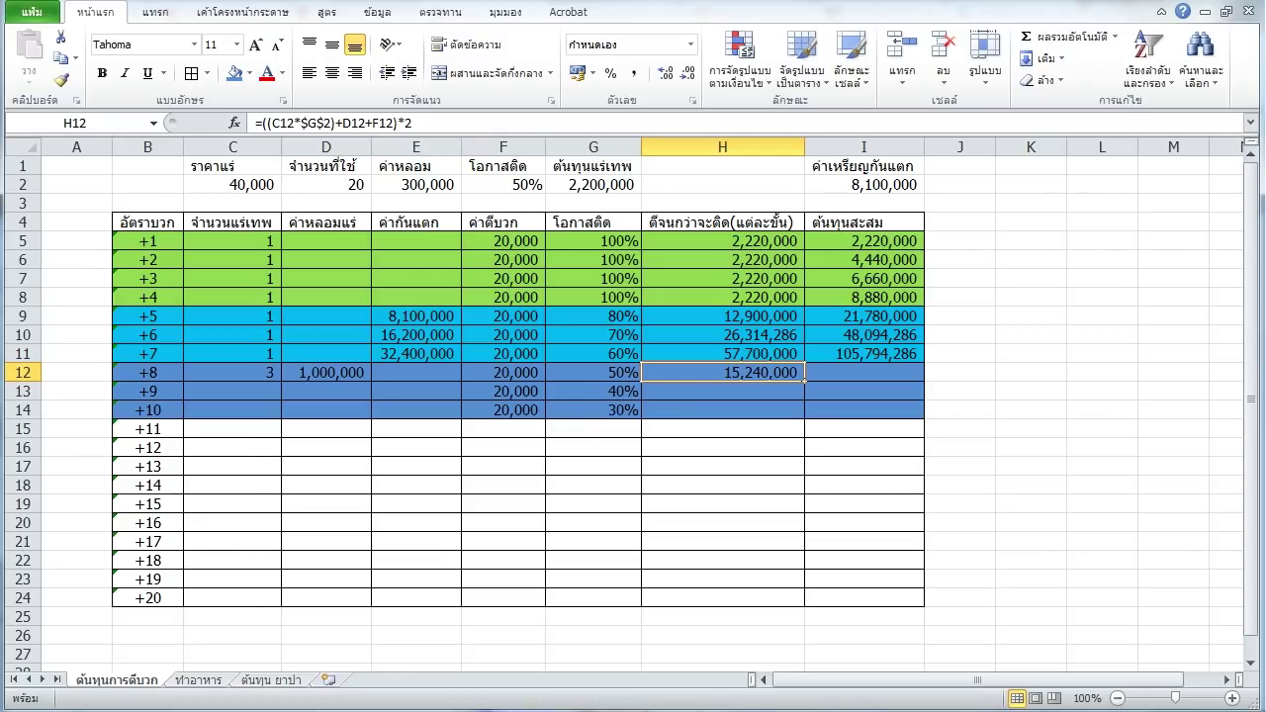
# Replace the multiplier 2 in the H12 formula with 100%/G12, giving =((C12*$G$2)+D12+F12)*100%/G12.
pyautogui.click(432, 123)
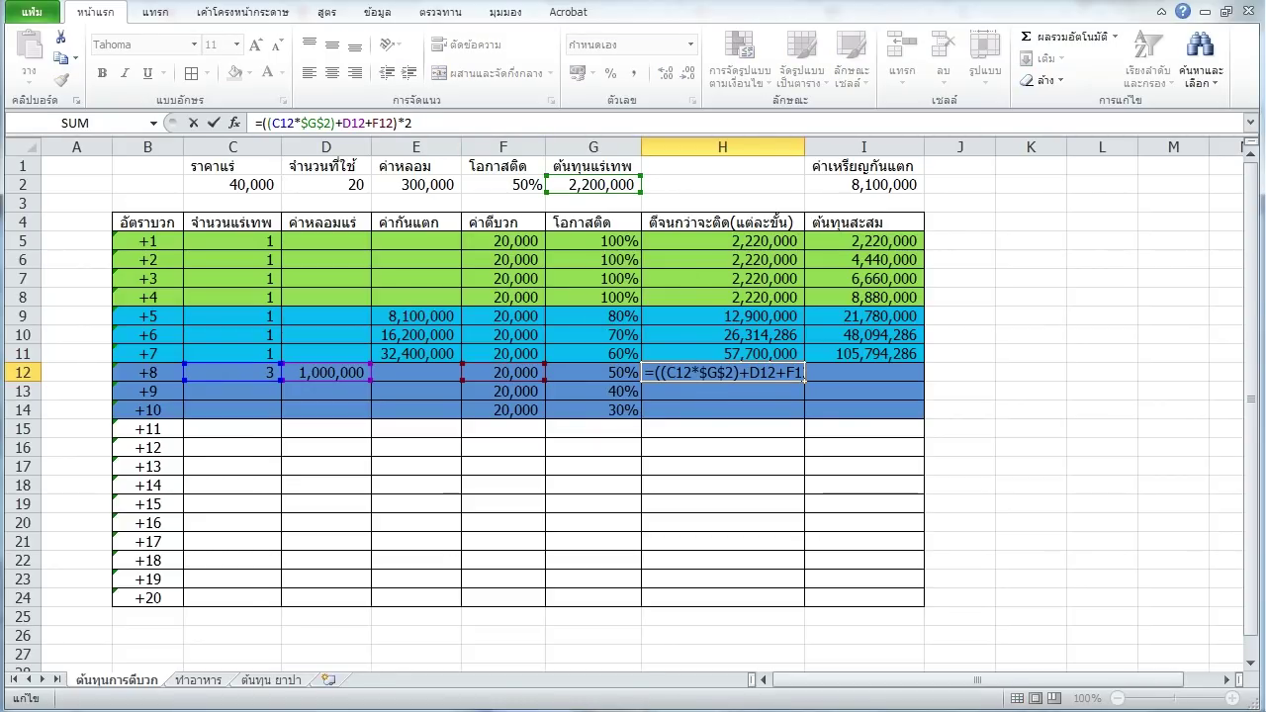
pyautogui.press('BackSpace')
pyautogui.write('100')
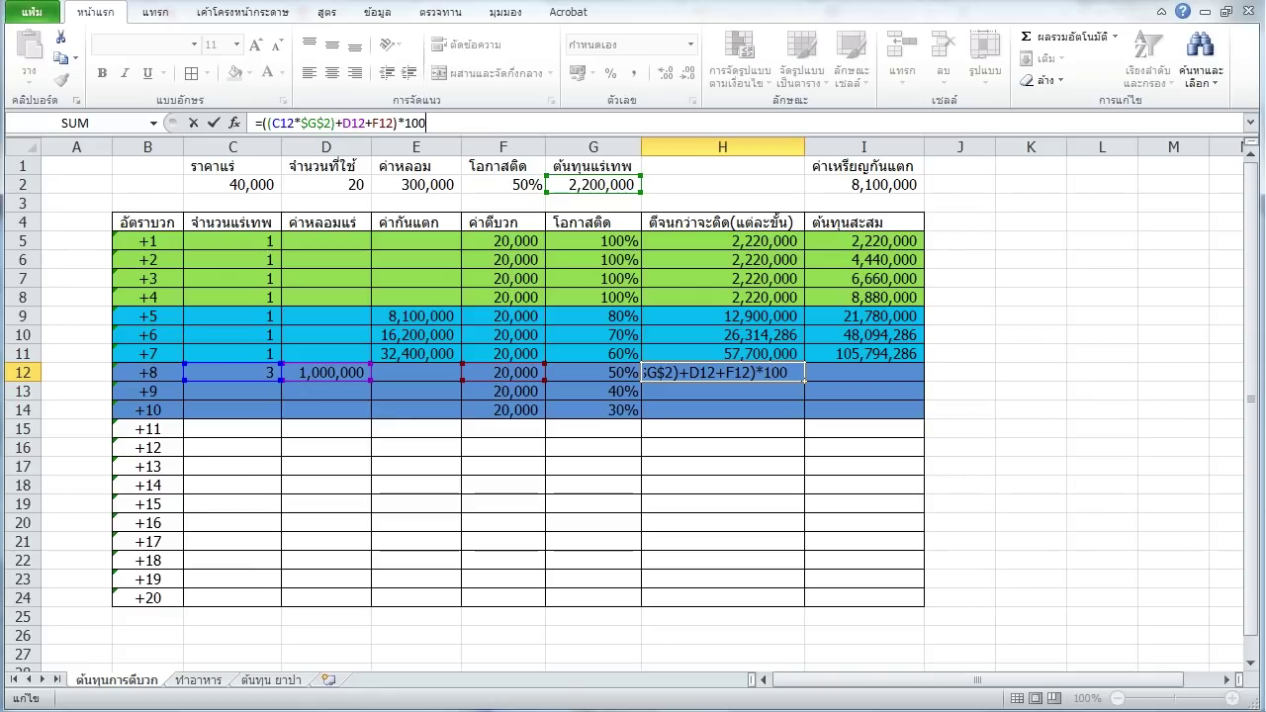
pyautogui.write('%/G12')
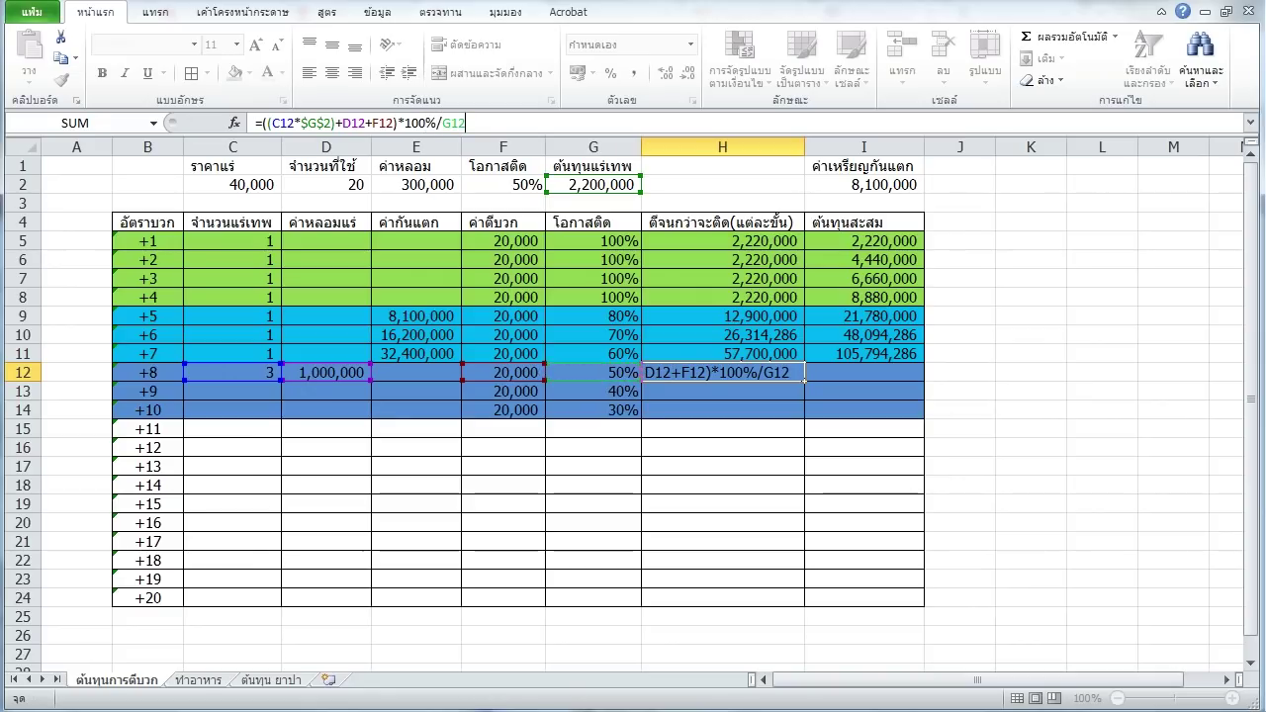
pyautogui.press('Return')
pyautogui.click(593, 390)
pyautogui.click(594, 410)
pyautogui.click(722, 410)
pyautogui.click(722, 391)
pyautogui.click(722, 372)
pyautogui.click(637, 434)
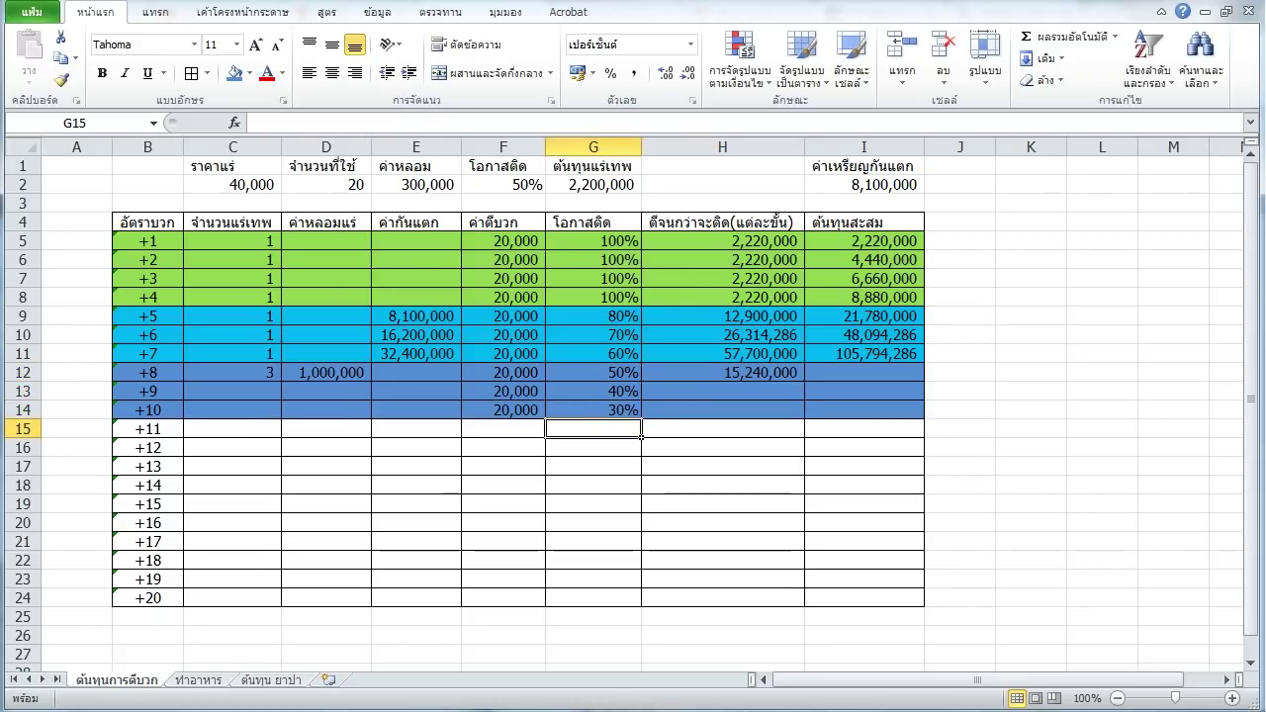
pyautogui.click(593, 523)
pyautogui.click(723, 372)
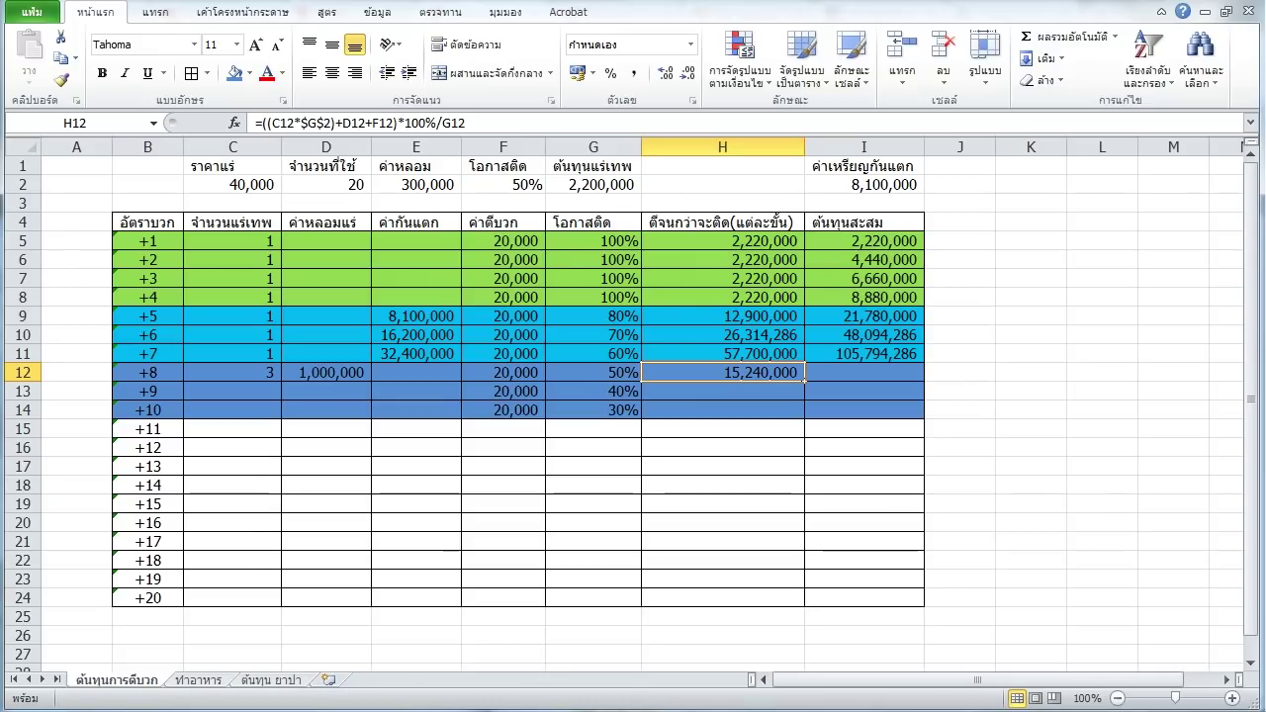
# Try an ore price of 70,000 in C2, and undo the change.
pyautogui.click(231, 184)
pyautogui.write('70,000')
pyautogui.press('Return')
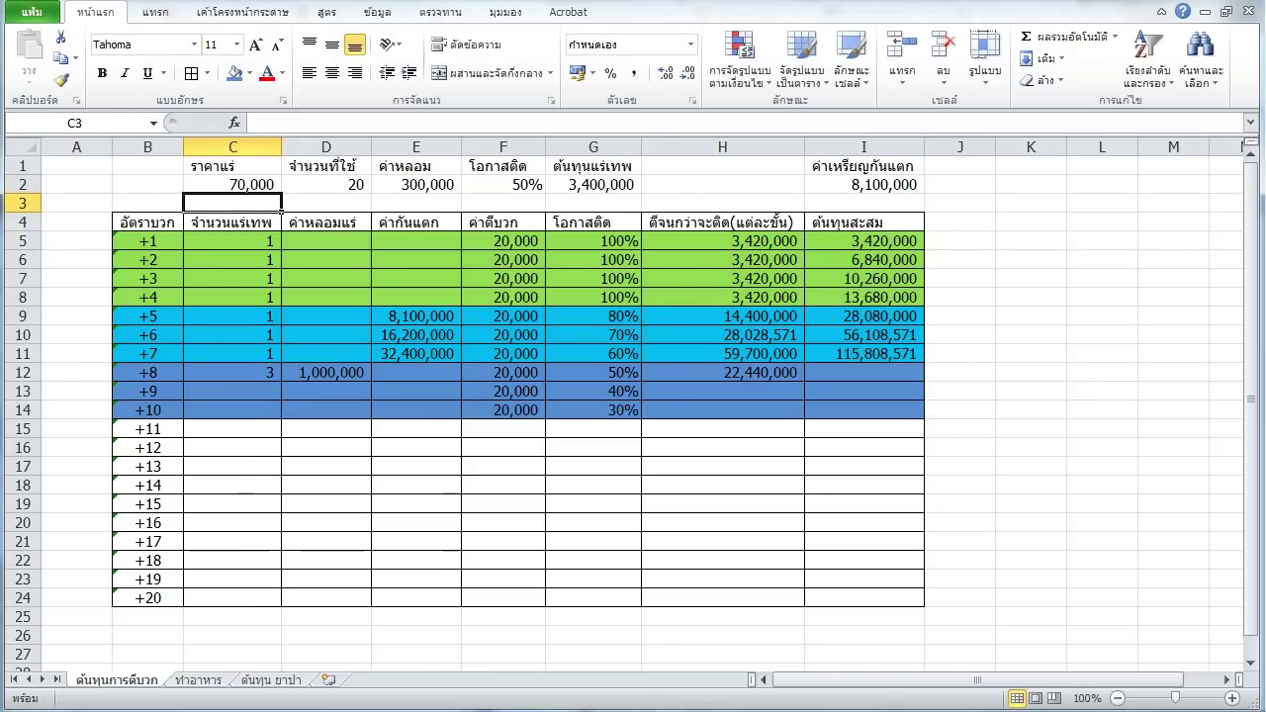
pyautogui.hotkey('ctrl', 'z')
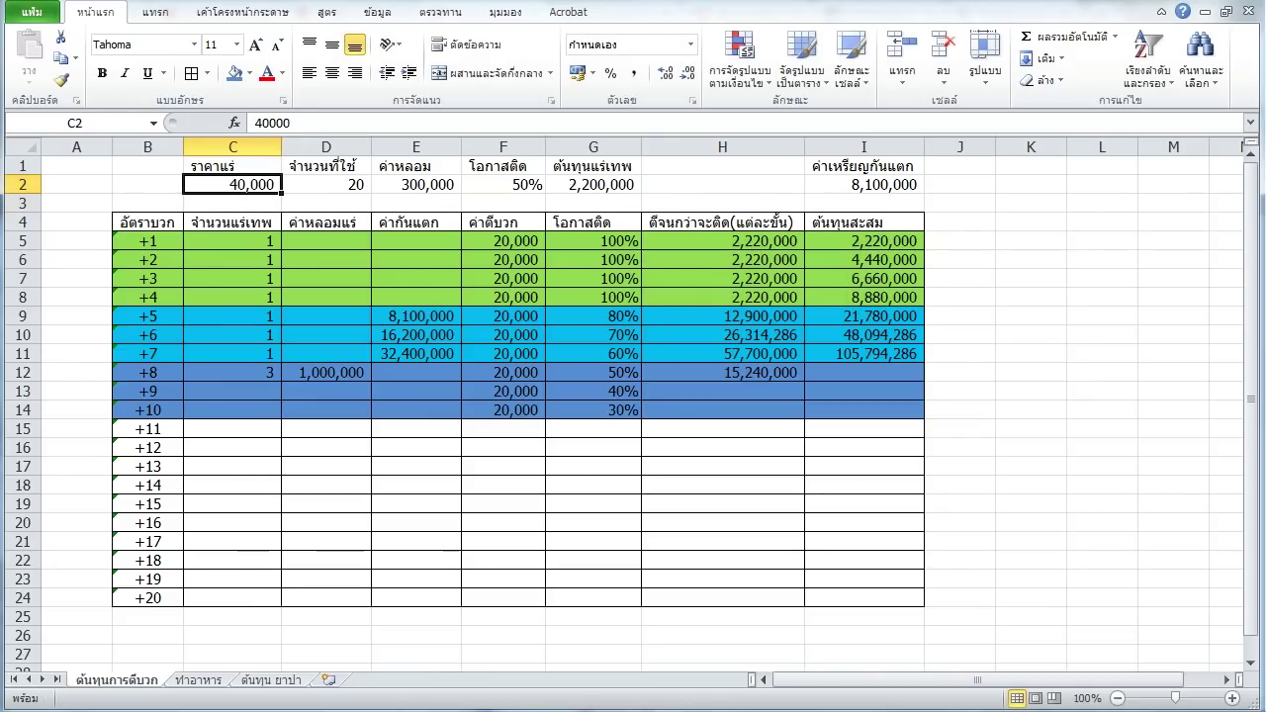
# Copy the cumulative cost in I11 and paste only its formula into I12:I14 for the +8 to +10 rows.
pyautogui.click(864, 372)
pyautogui.click(864, 353)
pyautogui.hotkey('ctrl', 'c')
pyautogui.moveTo(864, 372); pyautogui.dragTo(863, 410)
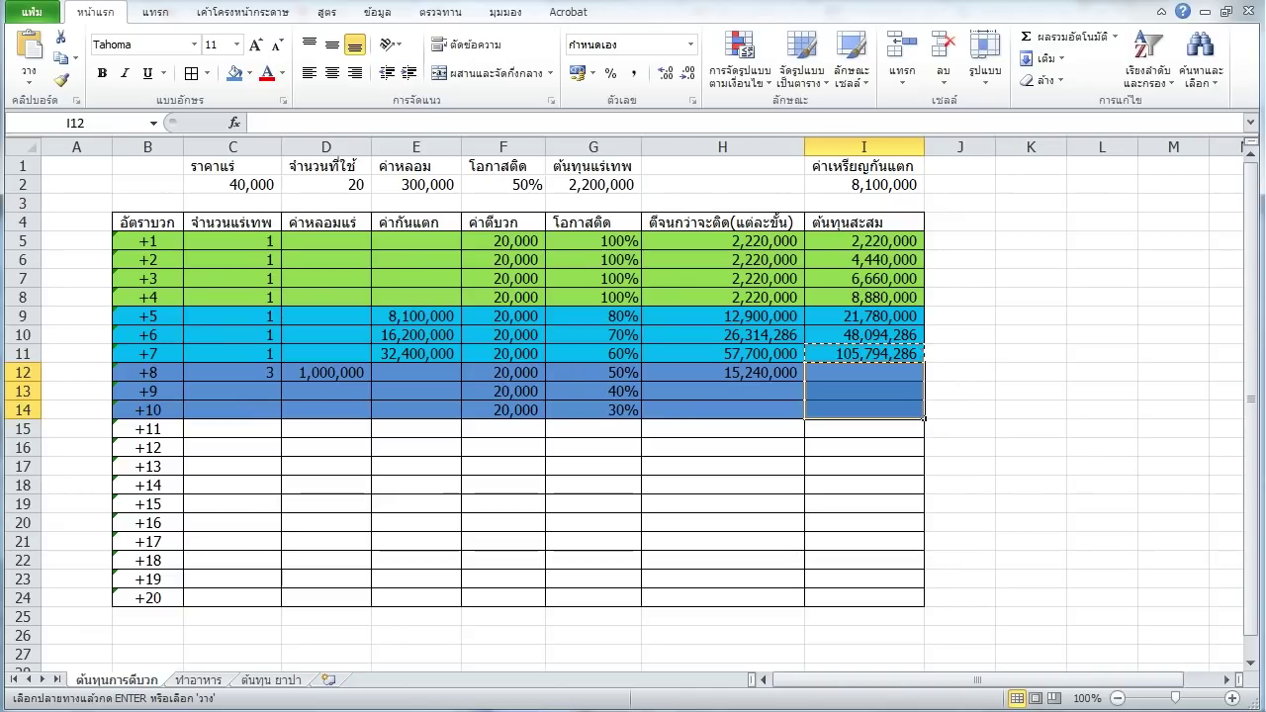
pyautogui.click(29, 76)
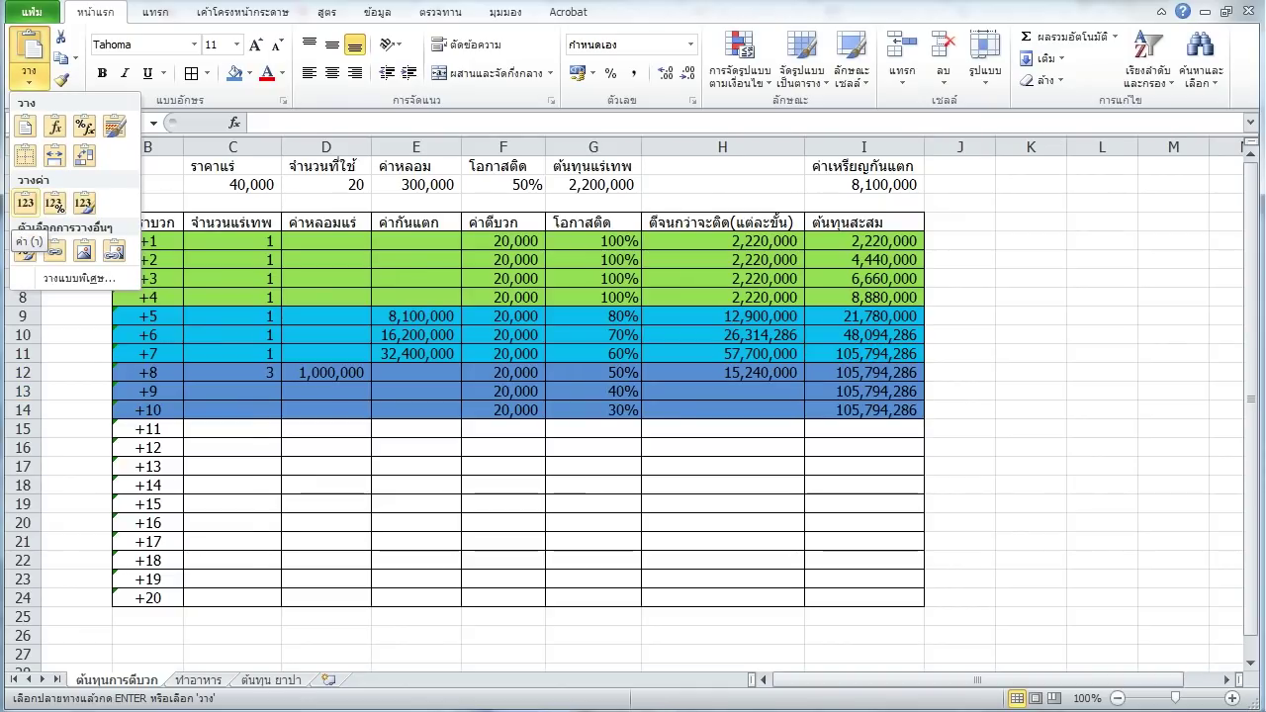
pyautogui.click(54, 126)
pyautogui.click(722, 428)
pyautogui.click(722, 391)
pyautogui.click(231, 391)
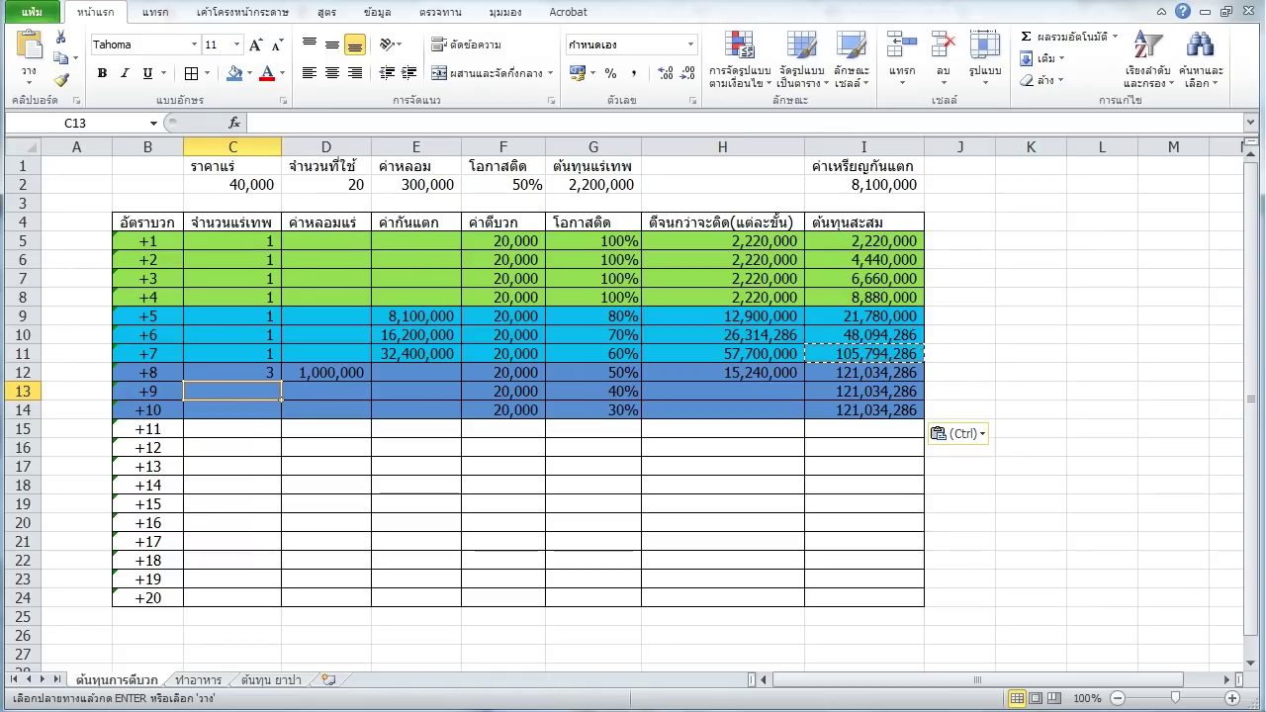
# Enter 3 in C13, and copy the +8 ore quantity and refining cost in C12:D12 down to the +9 and +10 rows.
pyautogui.write('3')
pyautogui.press('Return')
pyautogui.press('Up')
pyautogui.press('Up')
pyautogui.press('Right')
pyautogui.hotkey('ctrl', 'c')
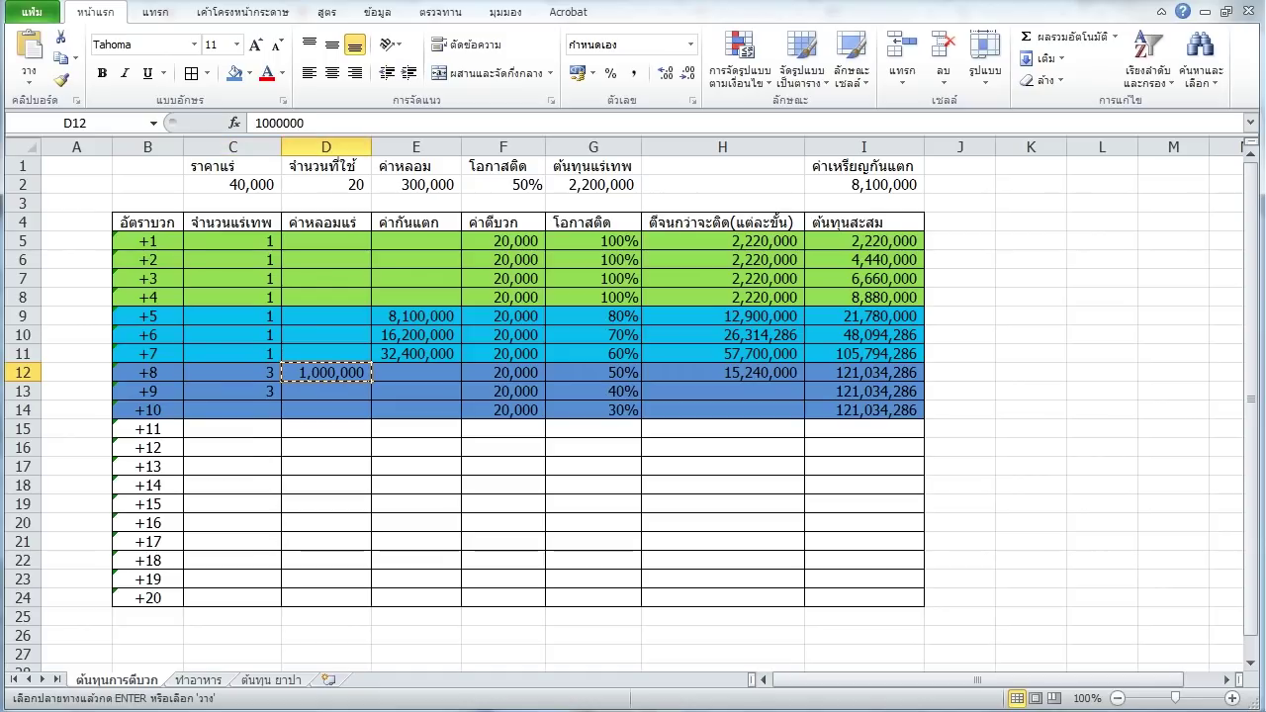
pyautogui.press('Left')
pyautogui.hotkey('shift', 'Right')
pyautogui.hotkey('ctrl', 'c')
pyautogui.hotkey('shift', 'Down')
pyautogui.hotkey('shift', 'Down')
pyautogui.hotkey('ctrl', 'v')
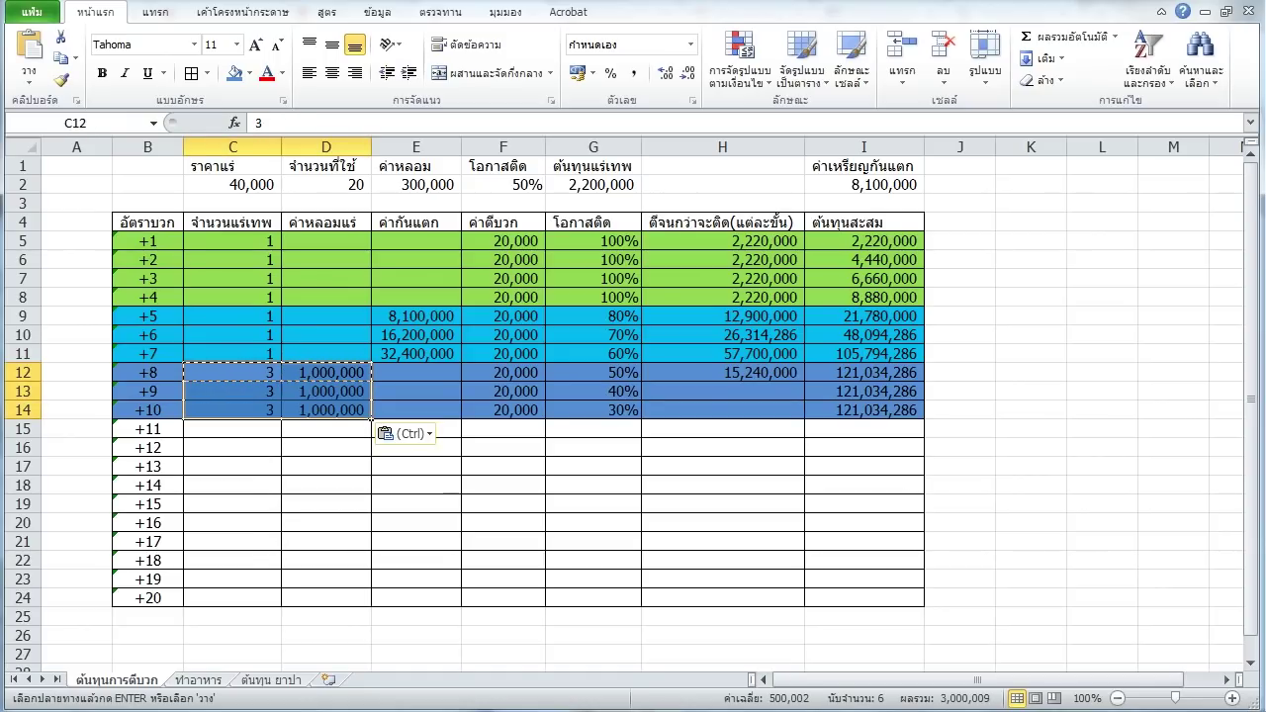
pyautogui.click(503, 523)
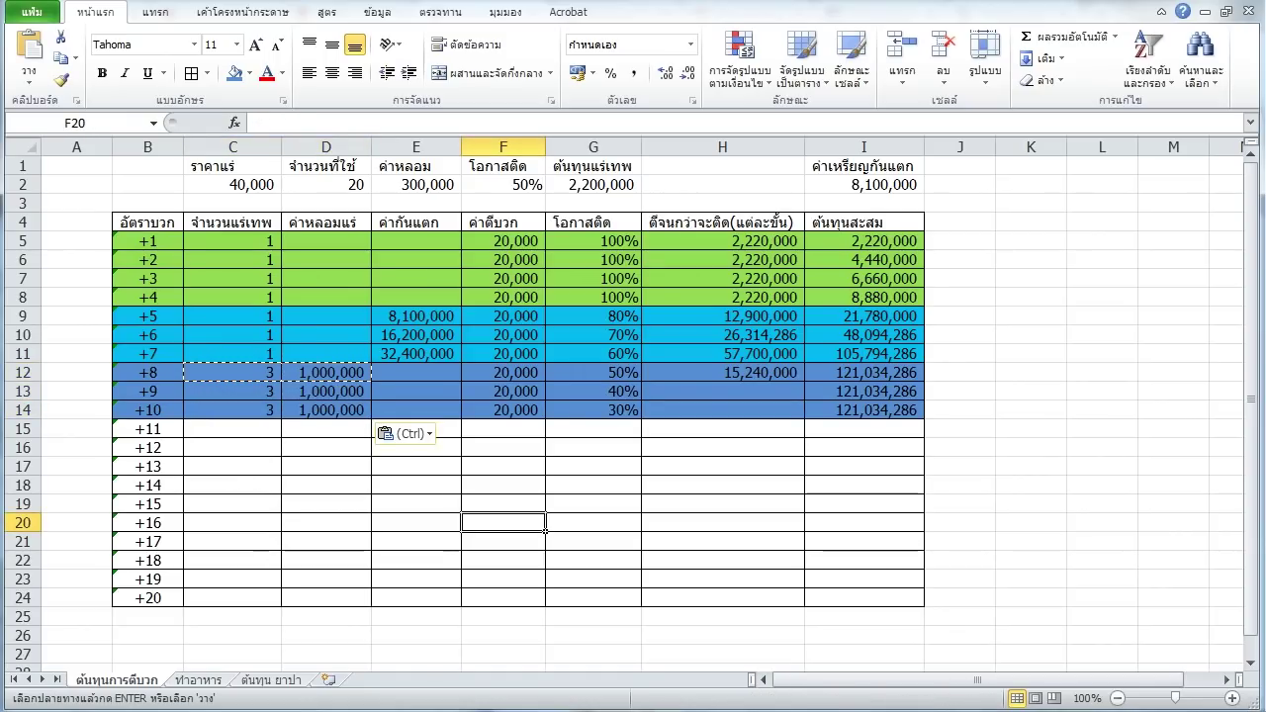
# Copy the per-level cost formula in H12 to H13 for the +9 row.
pyautogui.click(722, 373)
pyautogui.hotkey('ctrl', 'c')
pyautogui.press('Down')
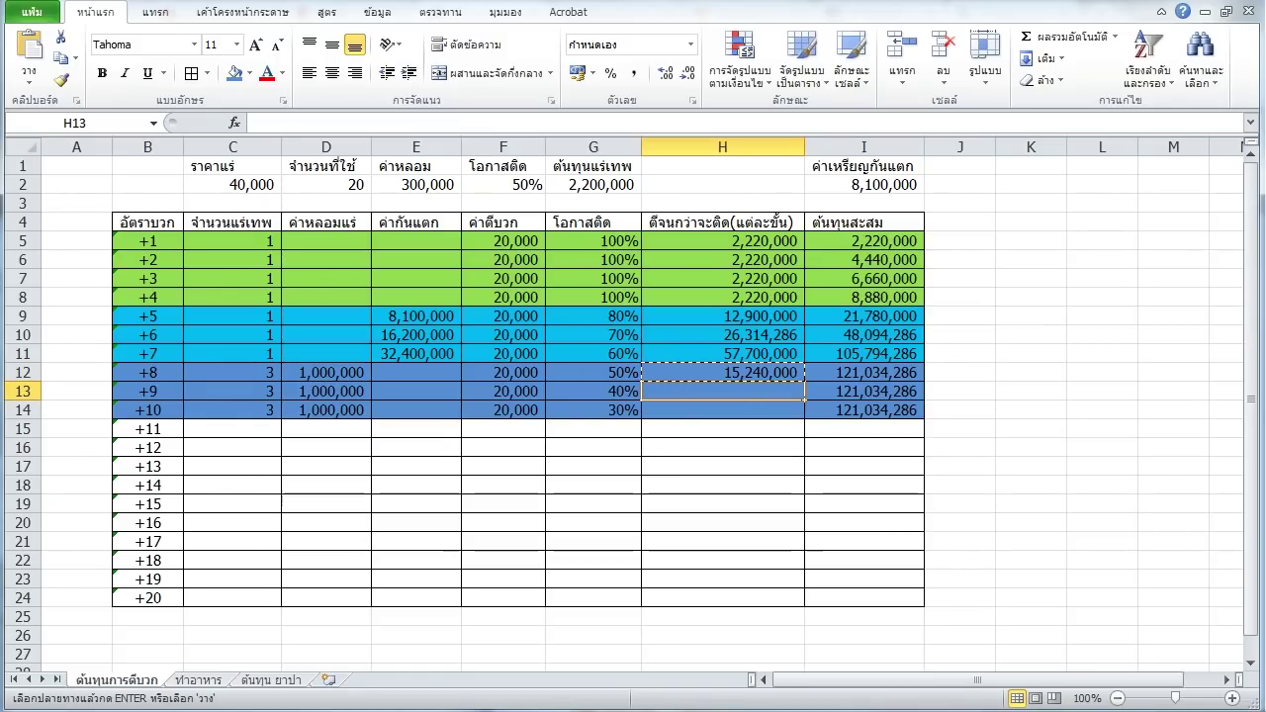
pyautogui.hotkey('ctrl', 'v')
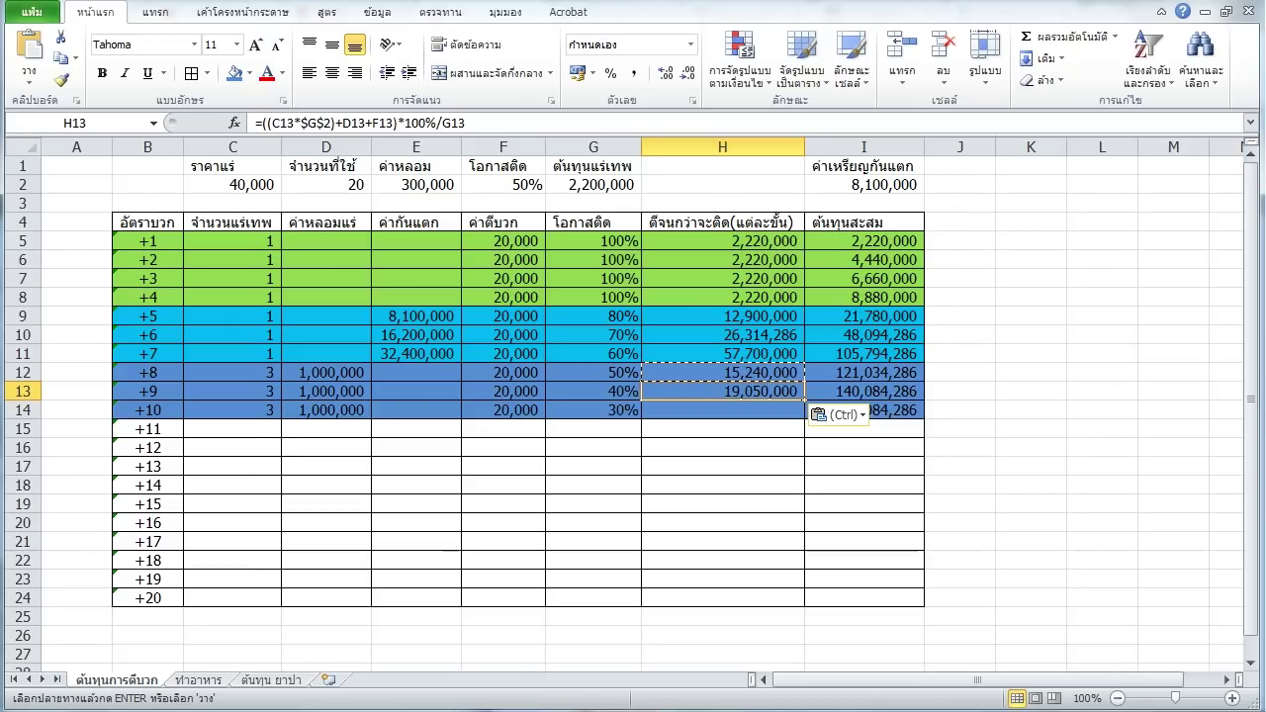
pyautogui.press('Escape')
pyautogui.click(722, 466)
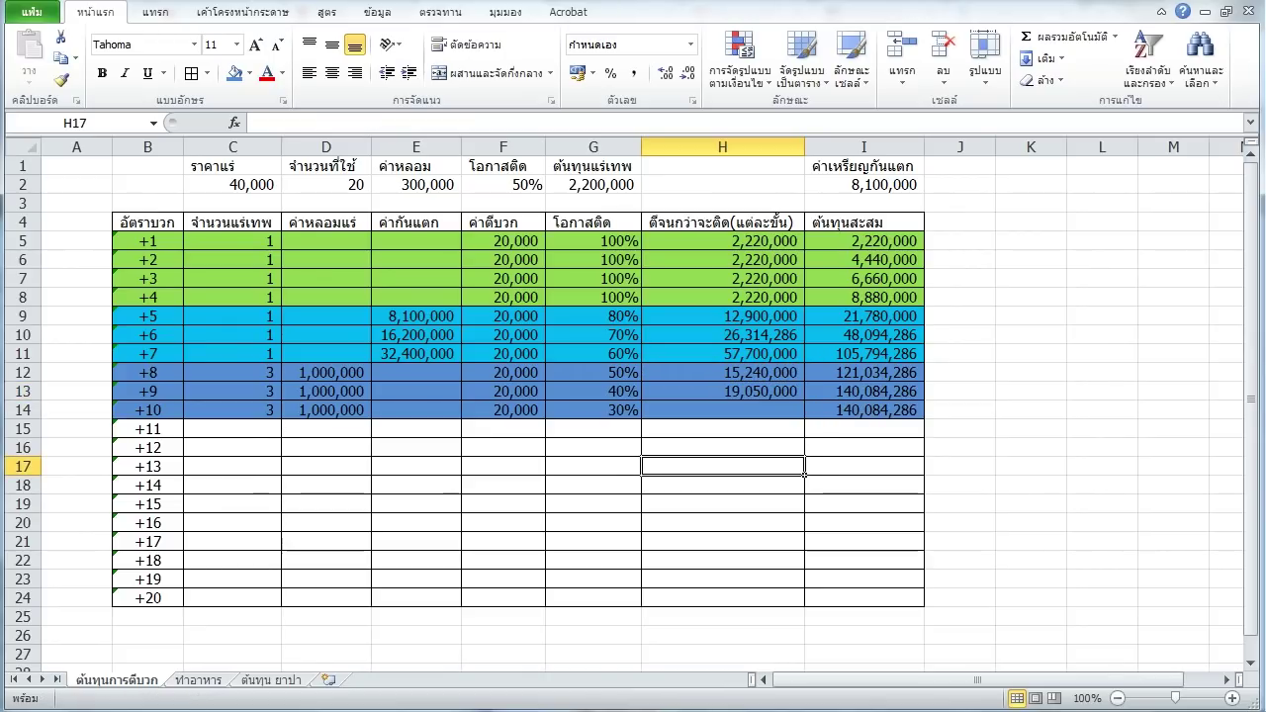
# Try replacing 100%/G13 in the H13 formula with the multiplier 2.5, and undo the change.
pyautogui.click(723, 391)
pyautogui.click(722, 372)
pyautogui.click(594, 391)
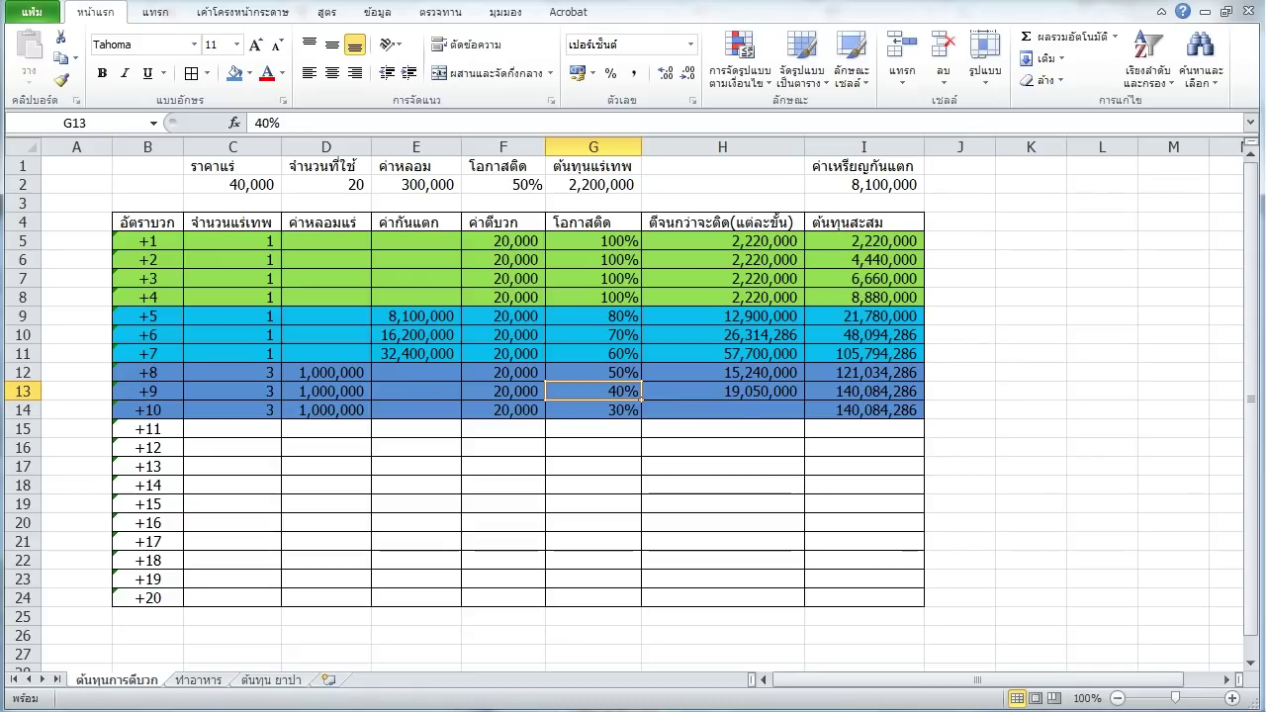
pyautogui.click(723, 391)
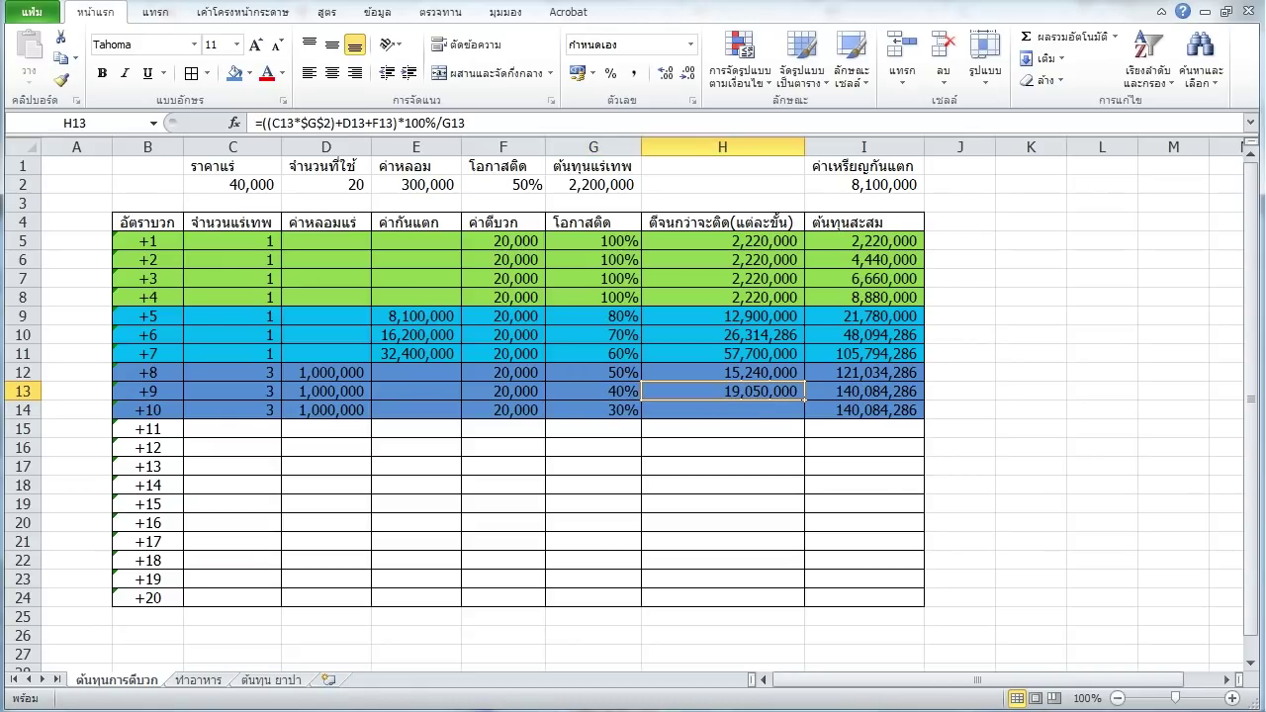
pyautogui.moveTo(405, 123); pyautogui.dragTo(465, 122)
pyautogui.write('2.5')
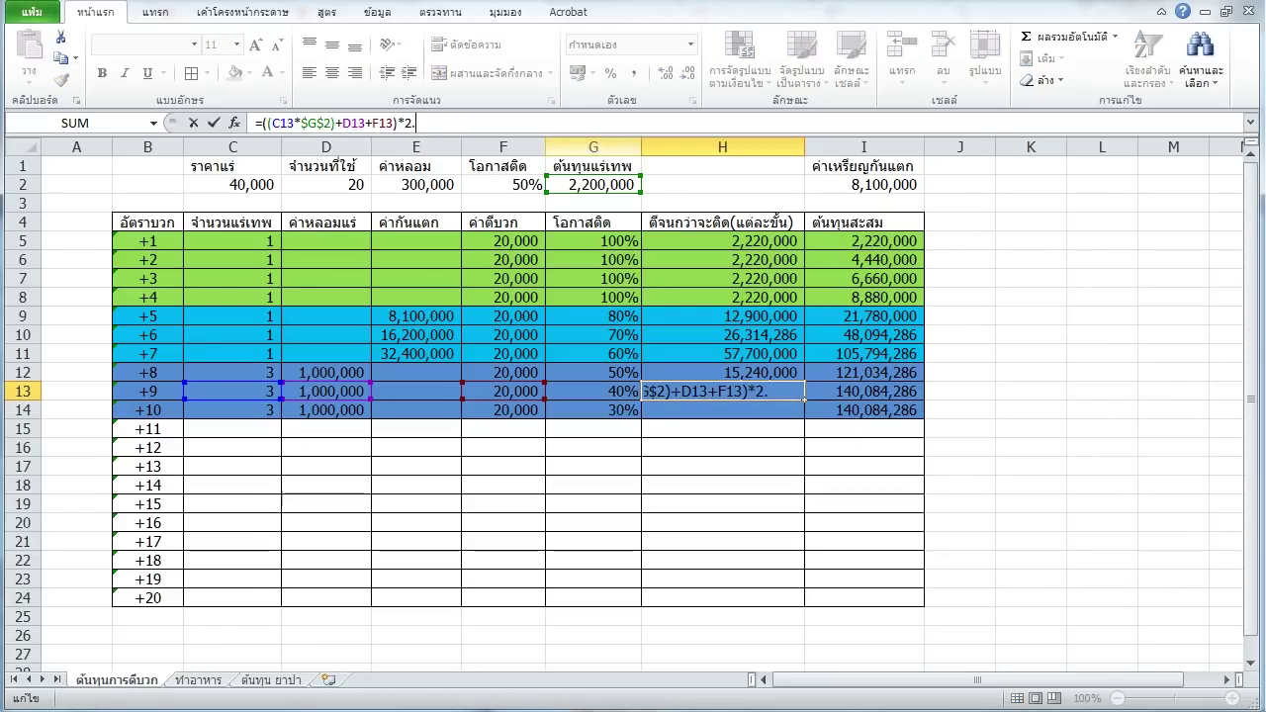
pyautogui.press('Return')
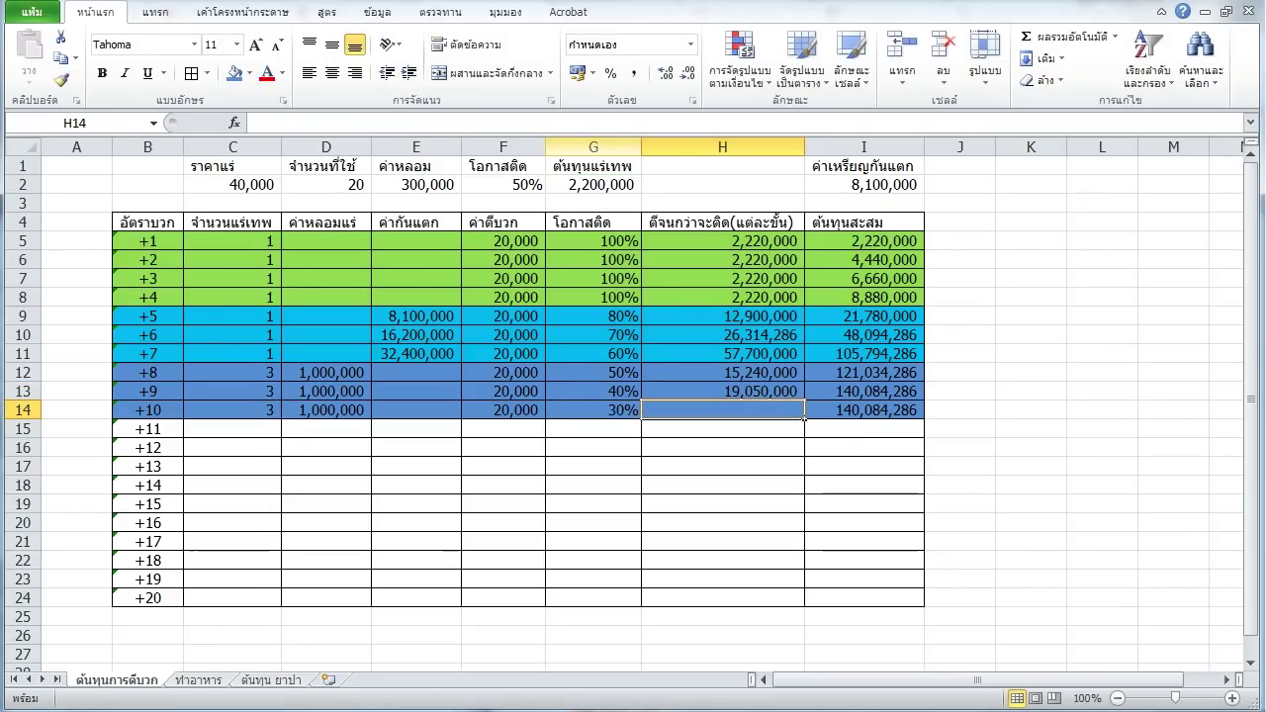
pyautogui.click(722, 390)
pyautogui.hotkey('ctrl', 'c')
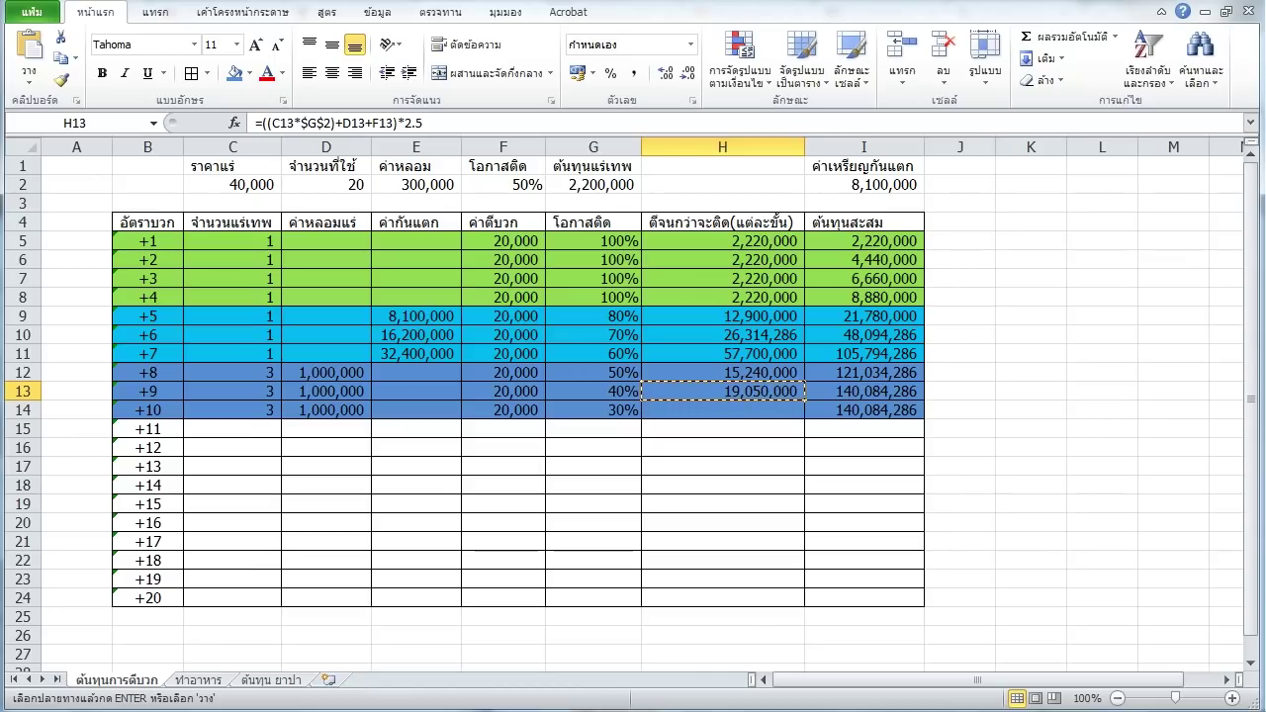
pyautogui.press('Escape')
pyautogui.hotkey('ctrl', 'z')
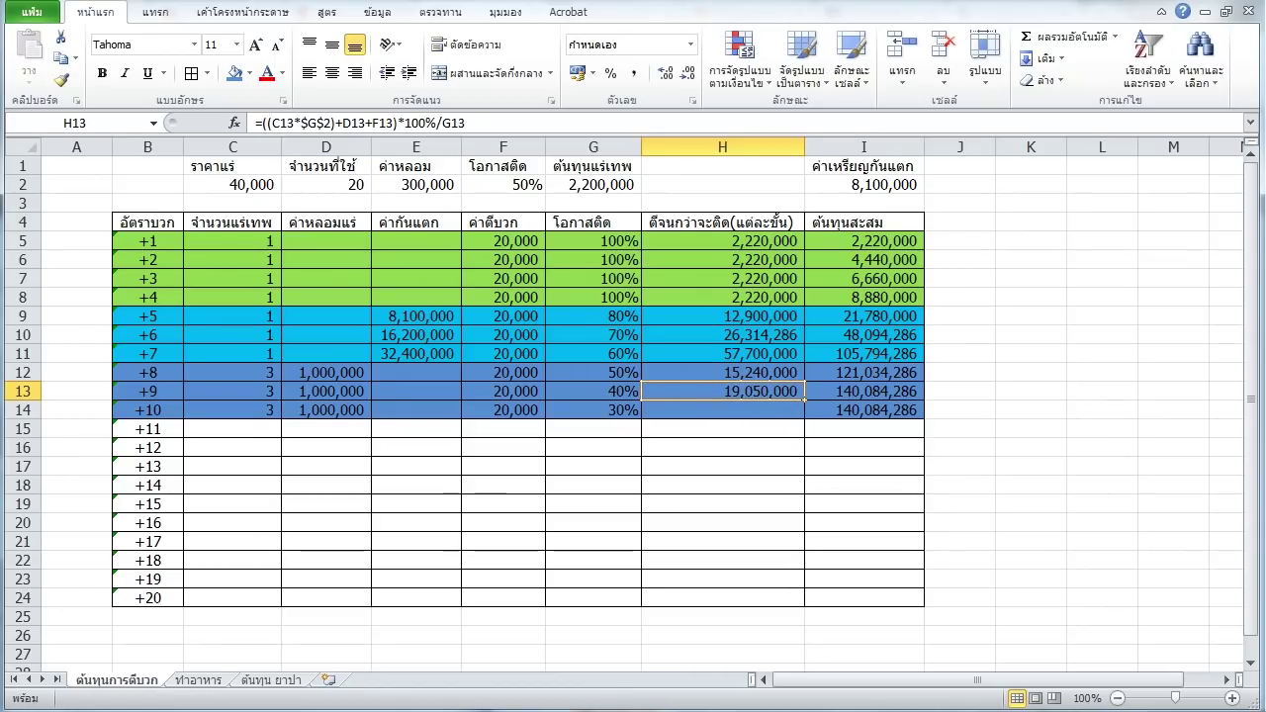
# Enter a trial value of 2 in J12 and the formula =+J12*2.5 in J13 beside the table.
pyautogui.click(593, 391)
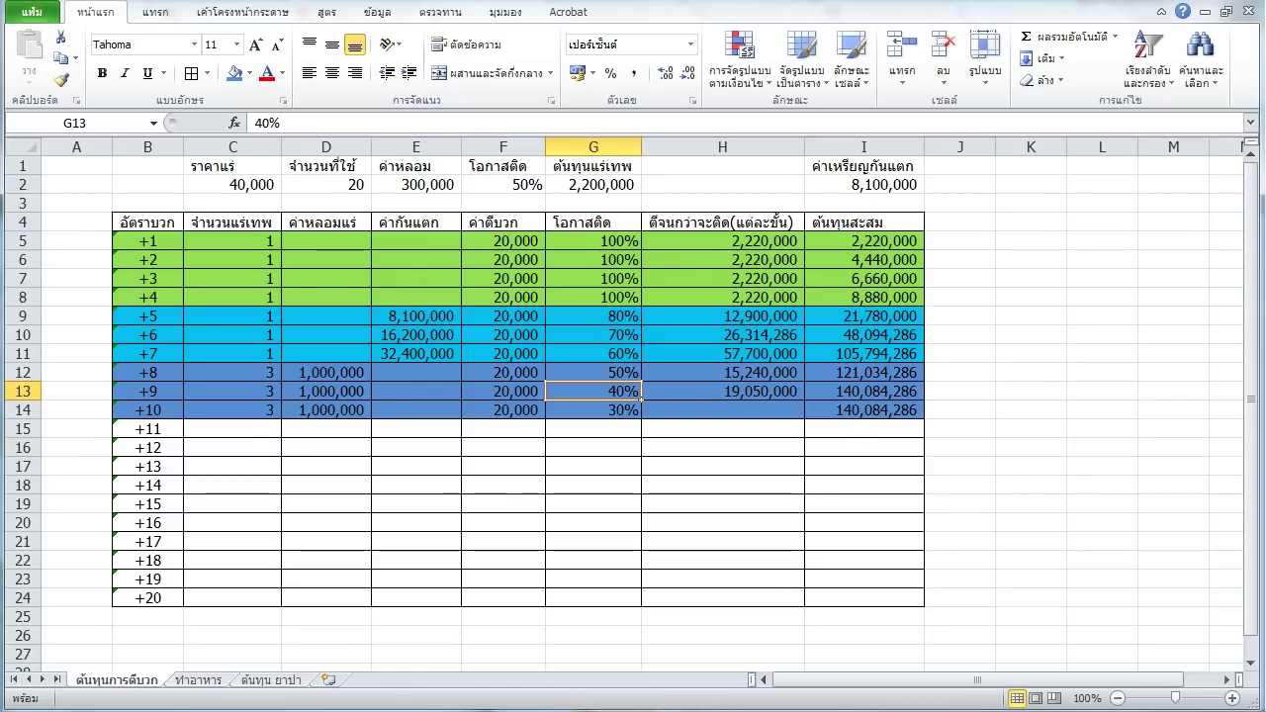
pyautogui.click(959, 372)
pyautogui.write('2')
pyautogui.press('Return')
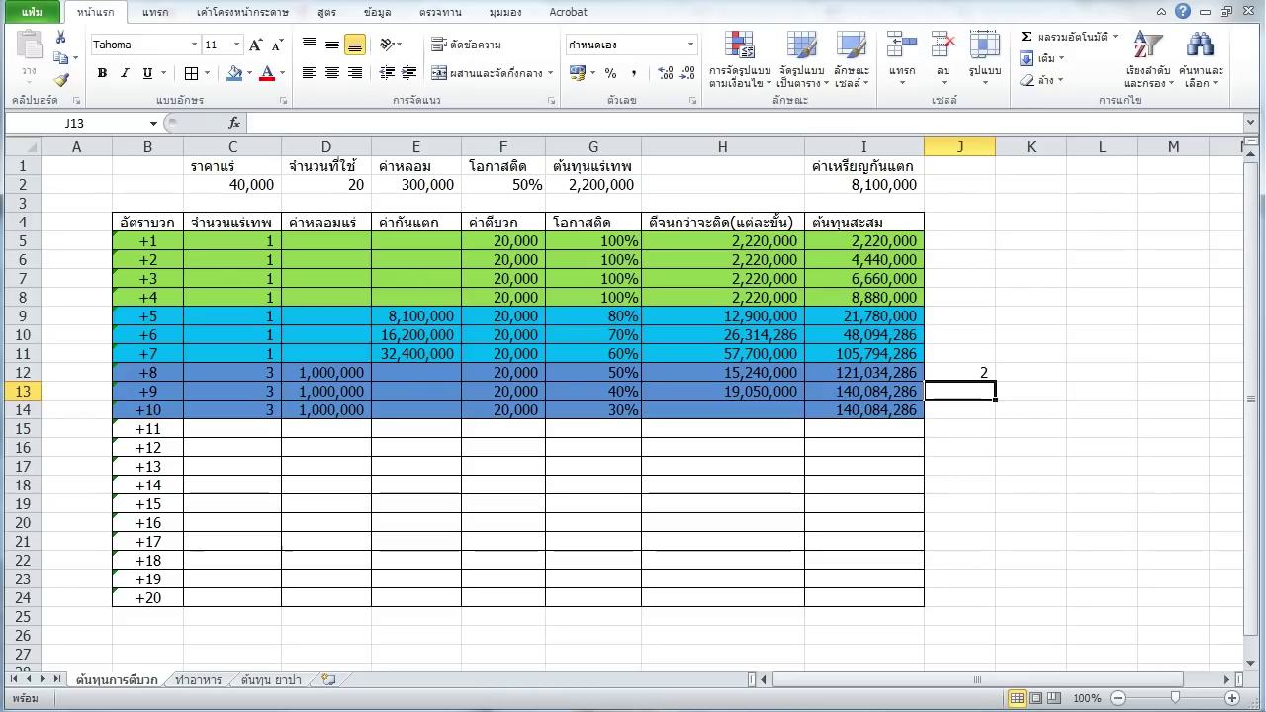
pyautogui.write('+')
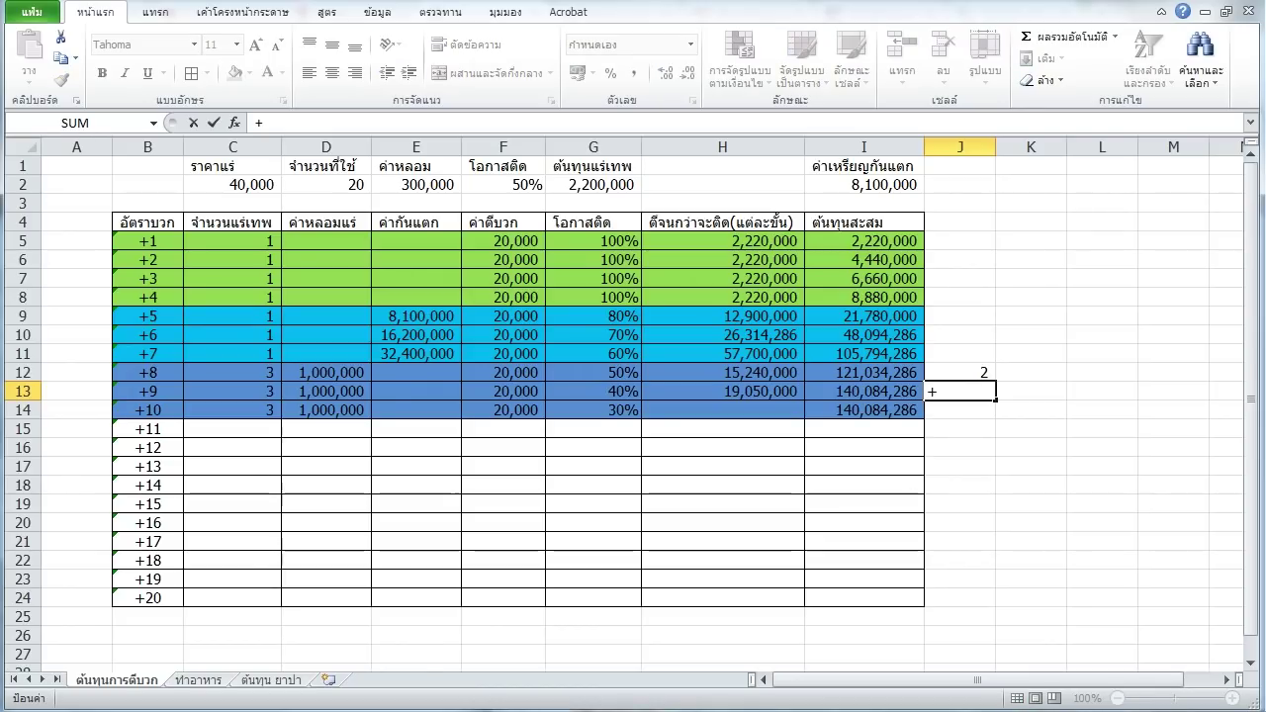
pyautogui.press('Up')
pyautogui.write('*2.5')
pyautogui.press('Return')
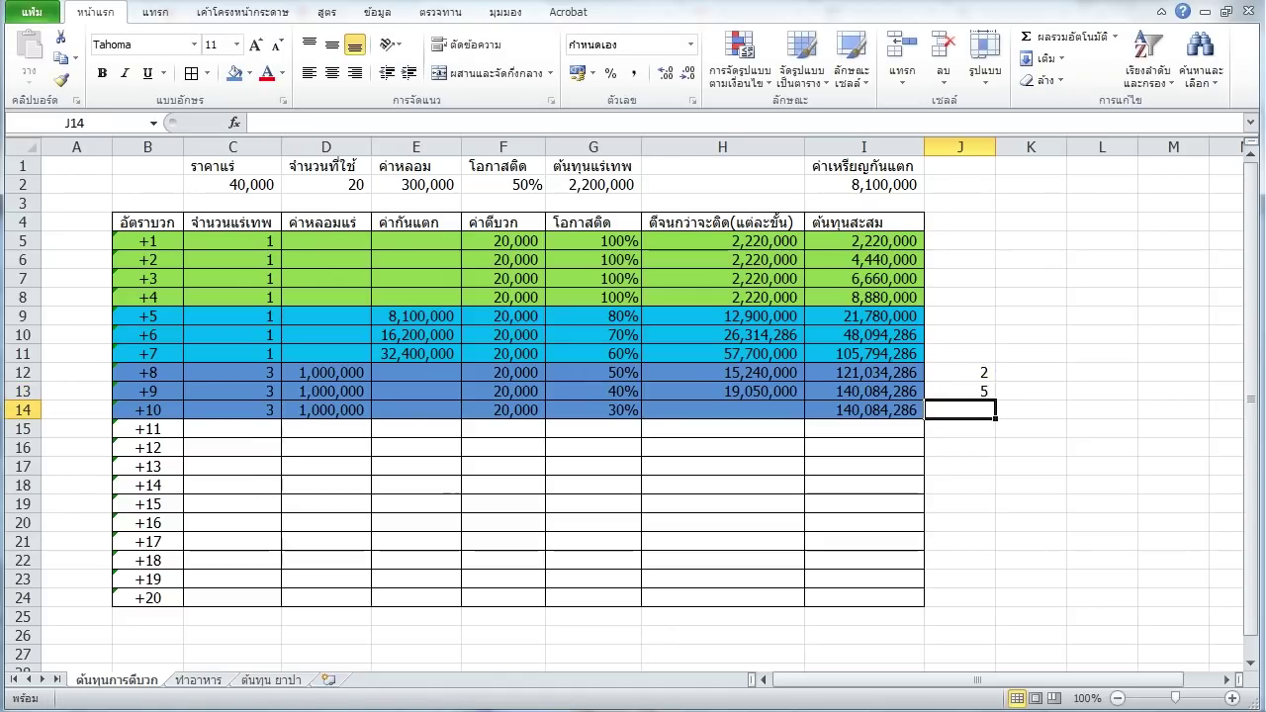
# Review the trial entries in J12 and J13, deleting the J13 formula and undoing the deletion.
pyautogui.click(960, 372)
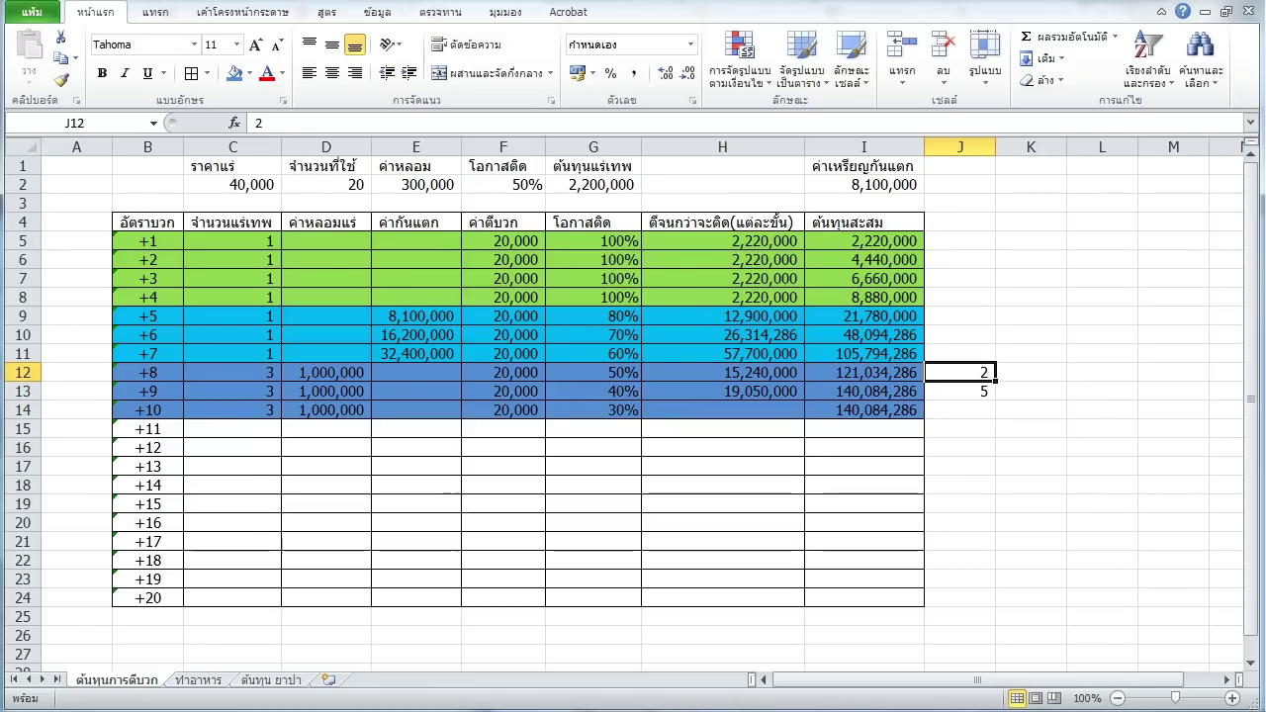
pyautogui.click(960, 390)
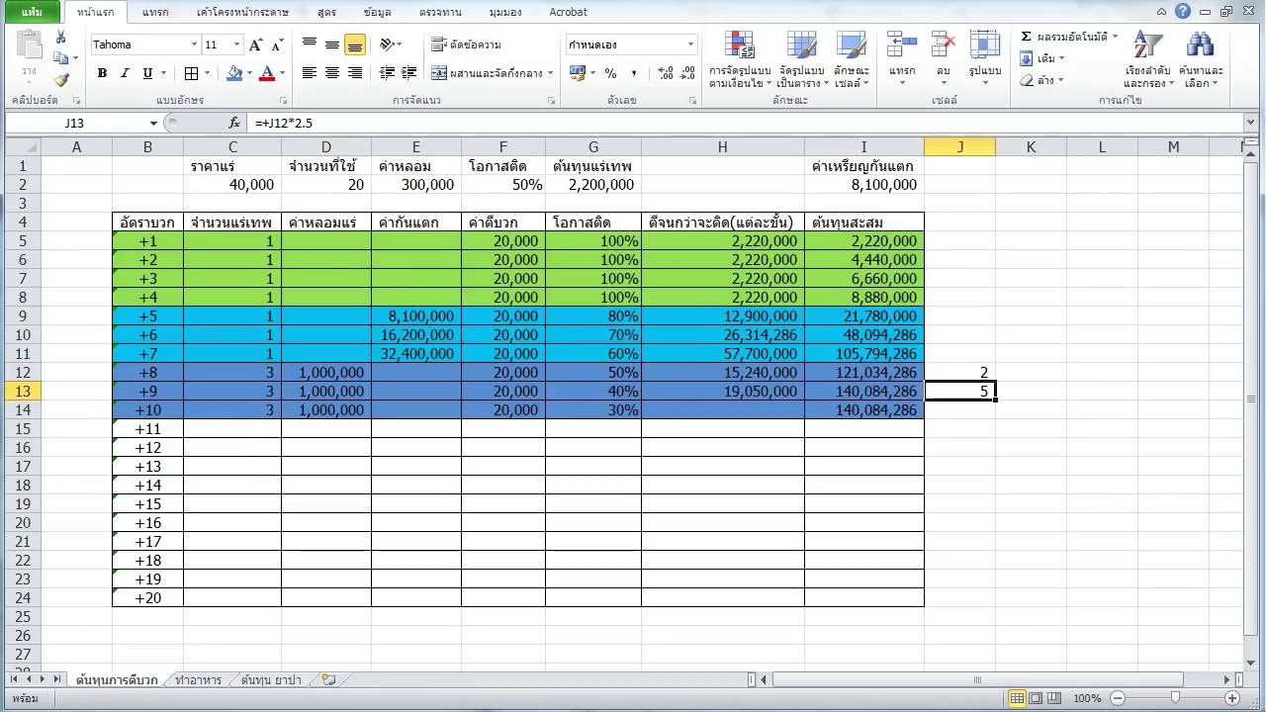
pyautogui.click(269, 122)
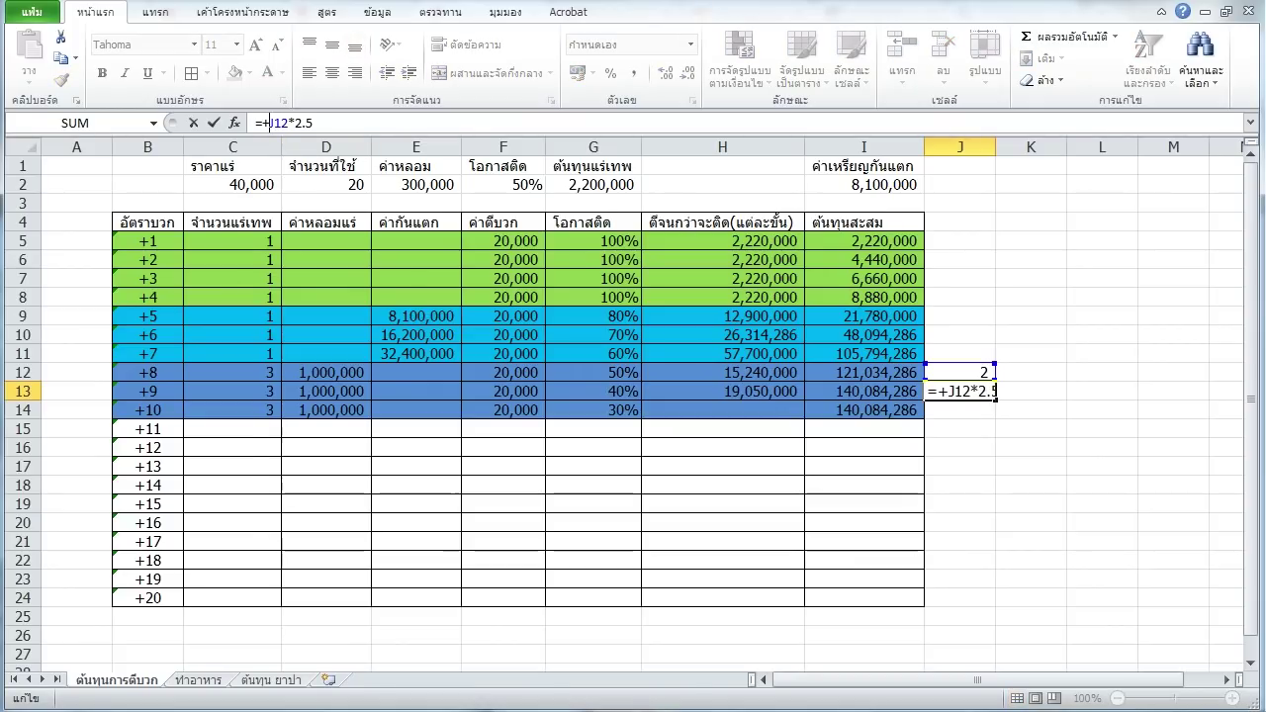
pyautogui.hotkey('ctrl', 'Return')
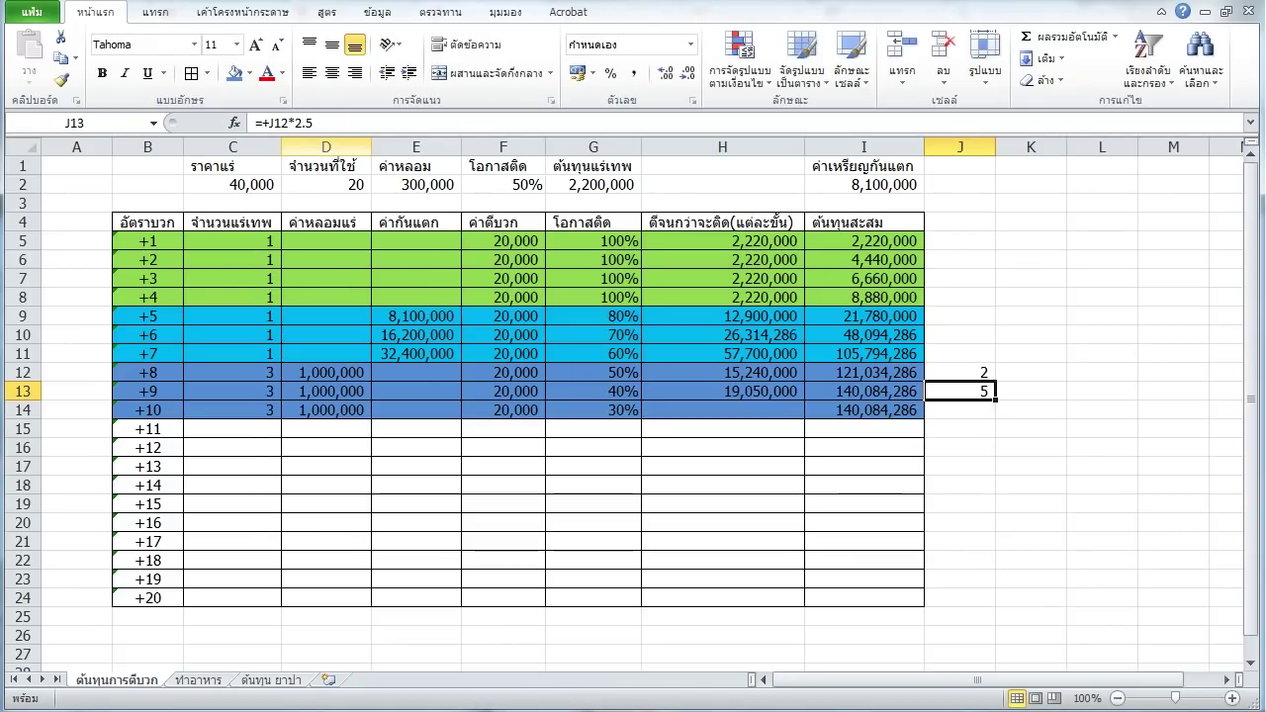
pyautogui.press('Delete')
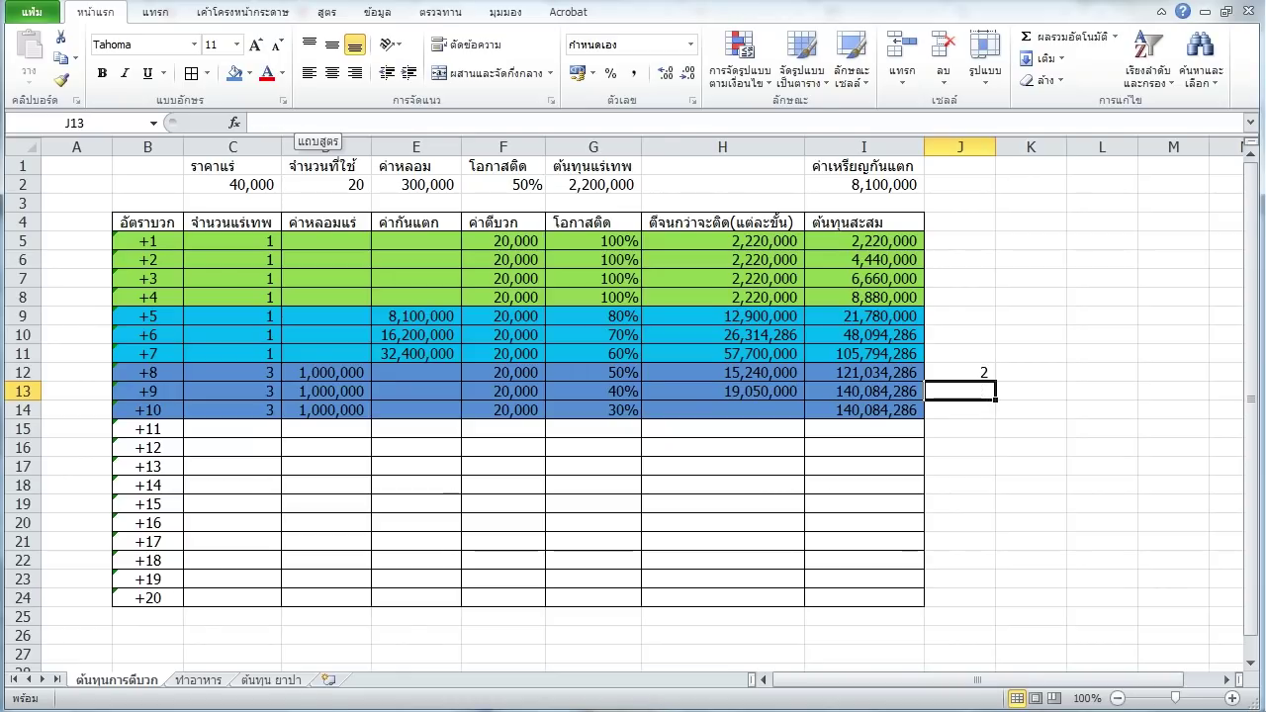
pyautogui.hotkey('ctrl', 'z')
pyautogui.press('Right')
pyautogui.press('Left')
pyautogui.press('Right')
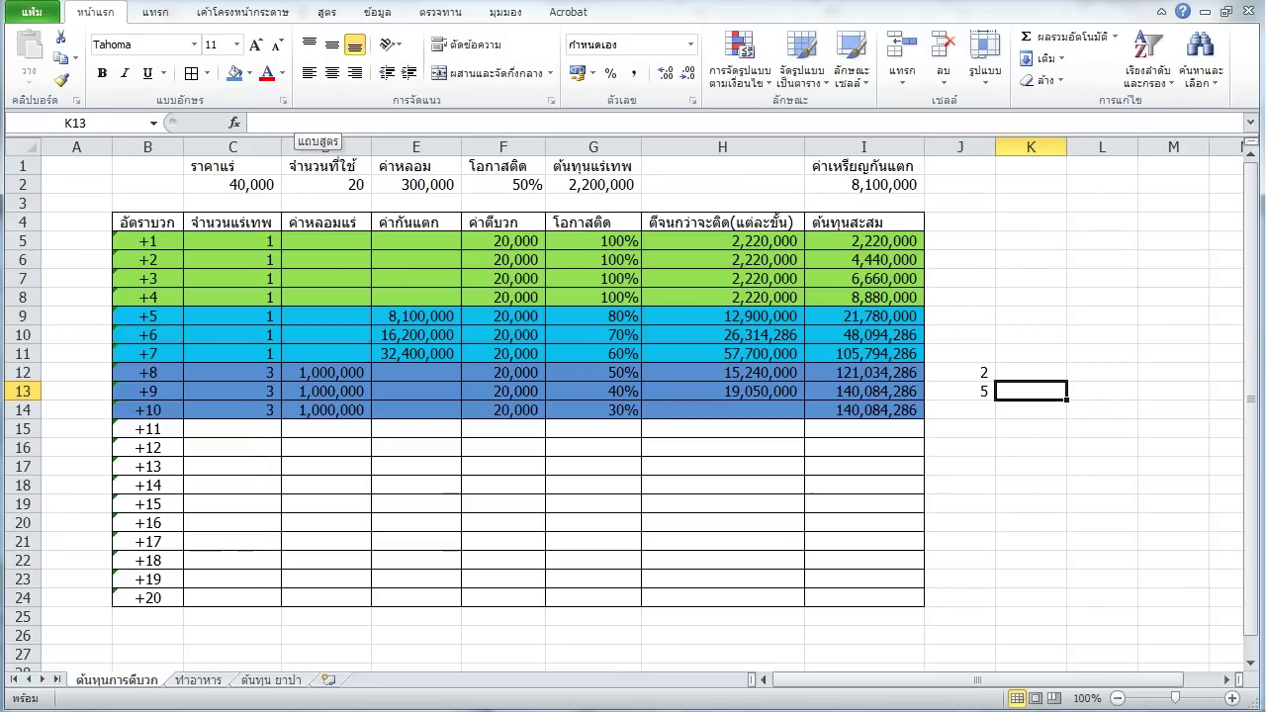
pyautogui.press('Left')
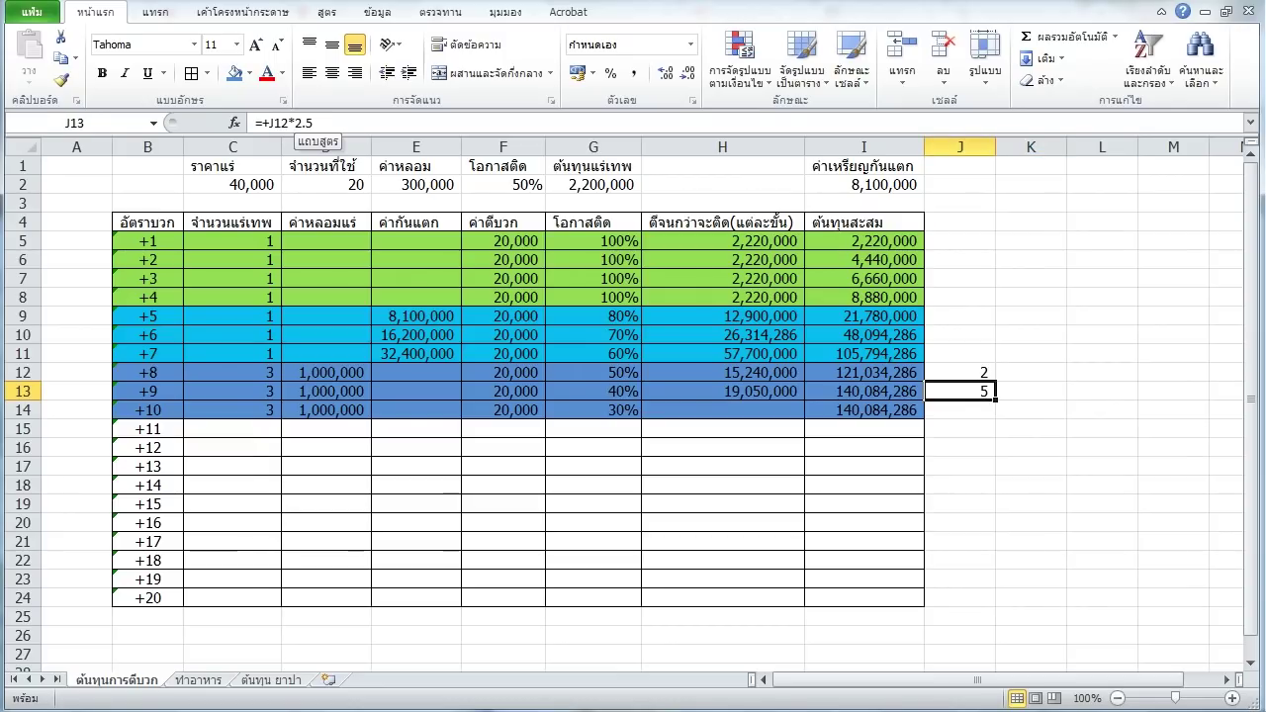
pyautogui.press('Up')
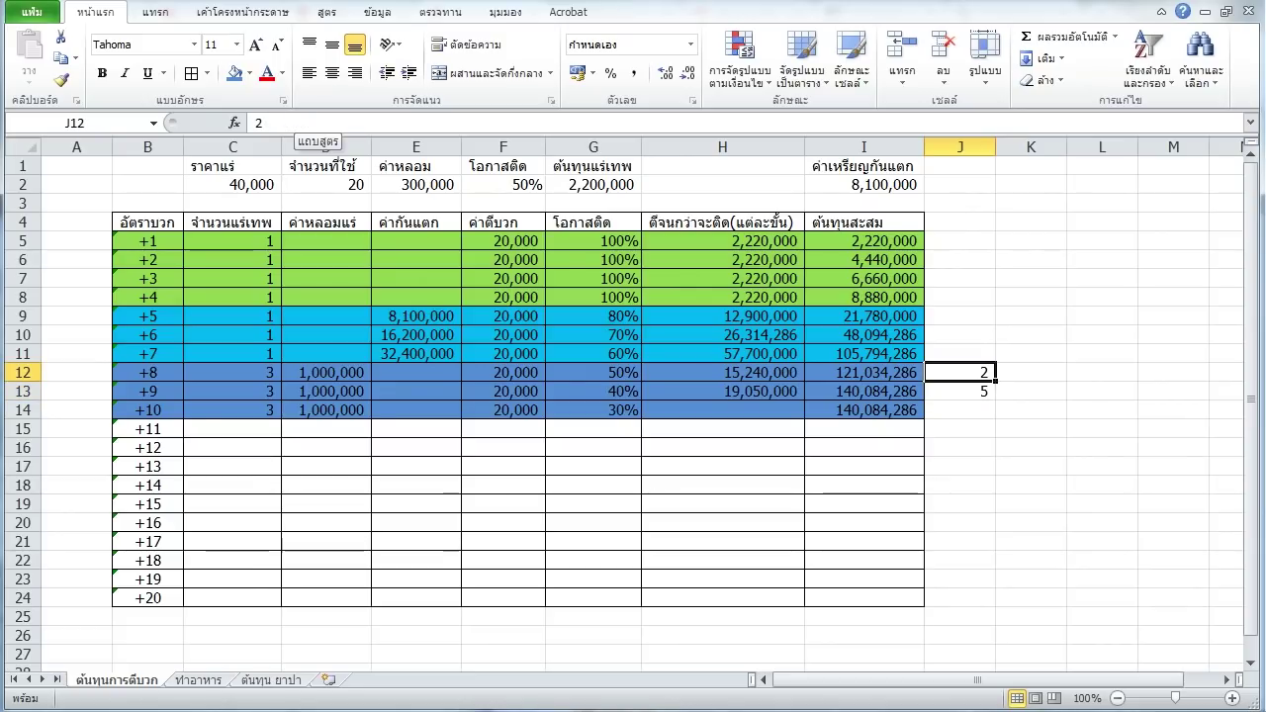
pyautogui.press('Down')
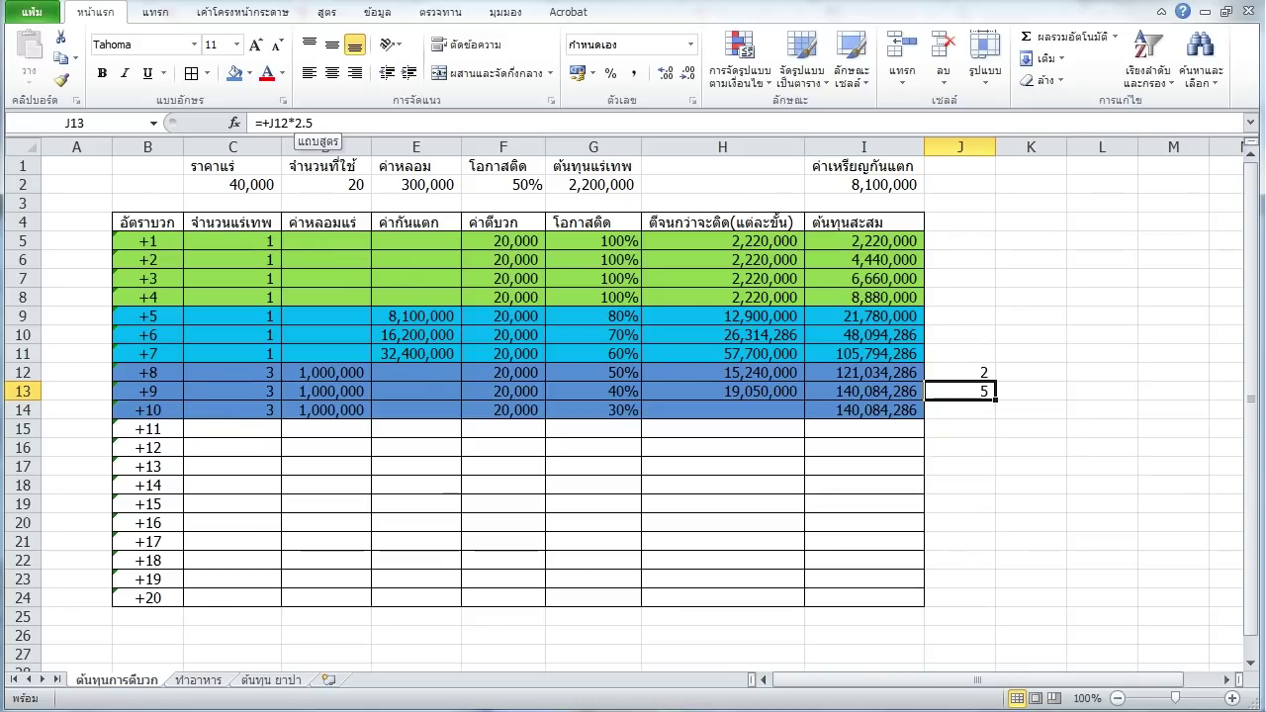
# Clear J13, try a formula beginning +J12+(1*2.5 there, and discard it along with the trial value in J12.
pyautogui.press('Delete')
pyautogui.write('+')
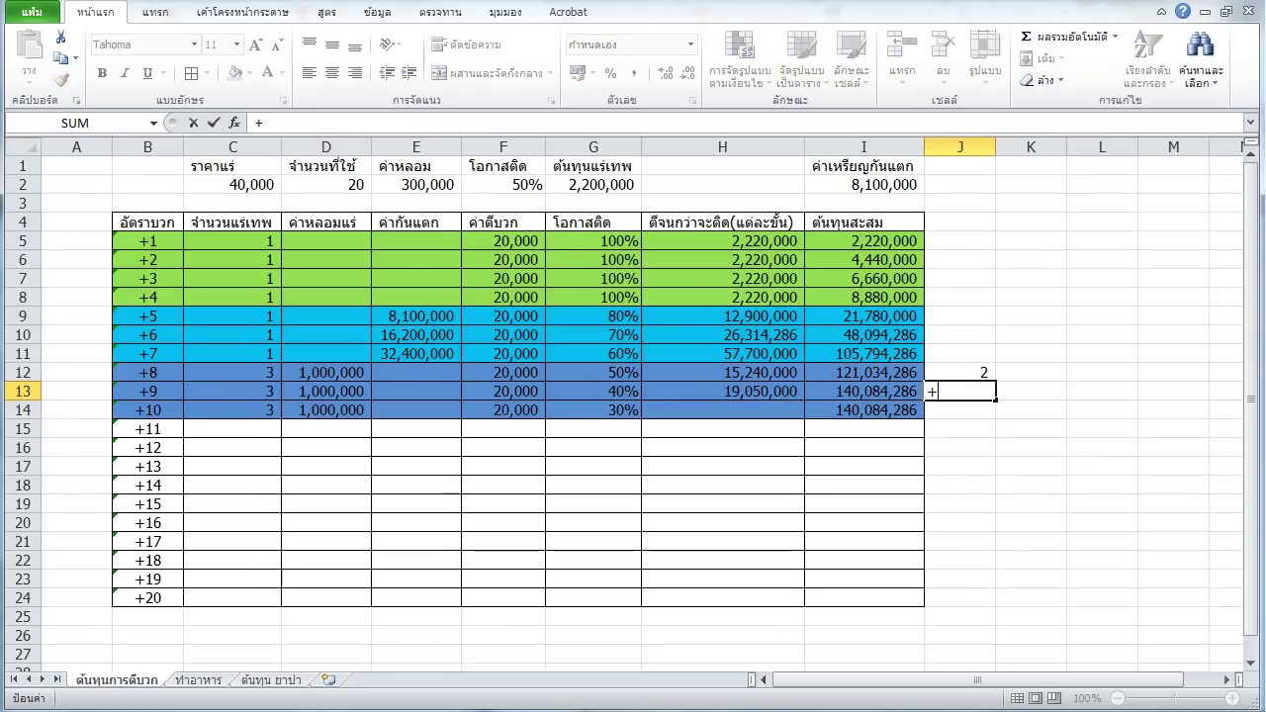
pyautogui.press('Up')
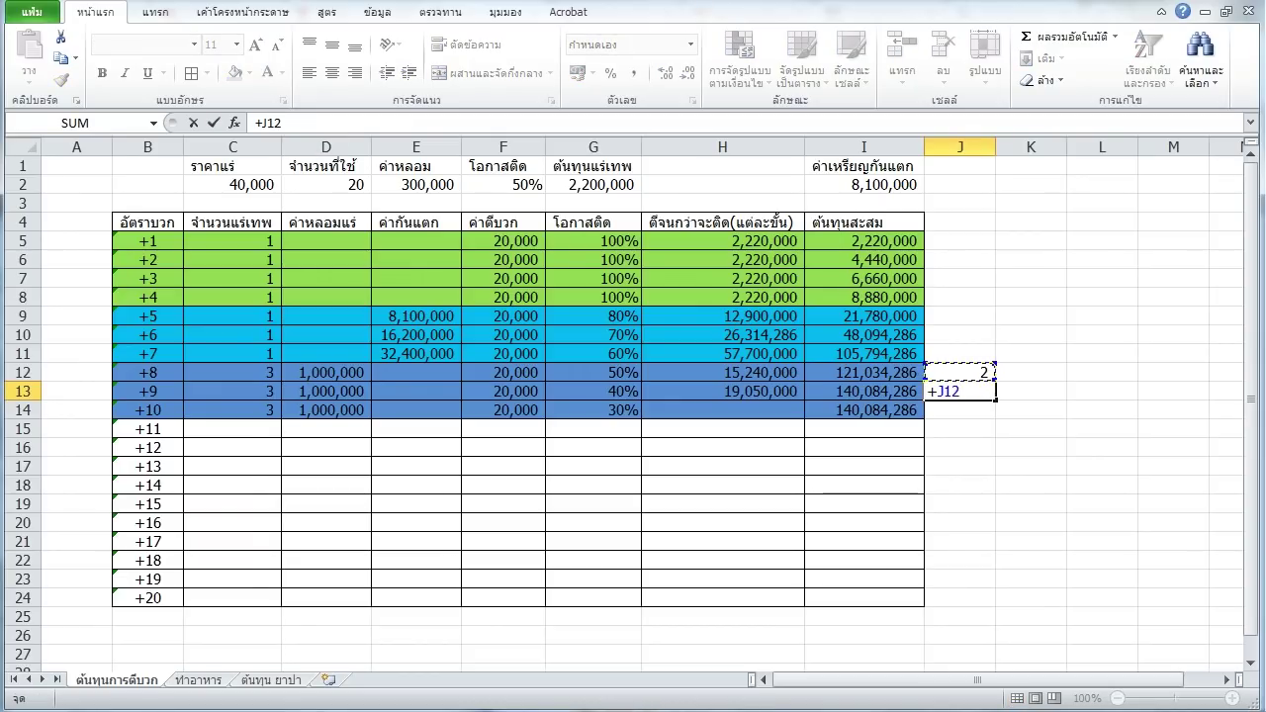
pyautogui.write('+')
pyautogui.press('Return')
pyautogui.press('Tab')
pyautogui.press('Return')
pyautogui.press('Return')
pyautogui.click(287, 122)
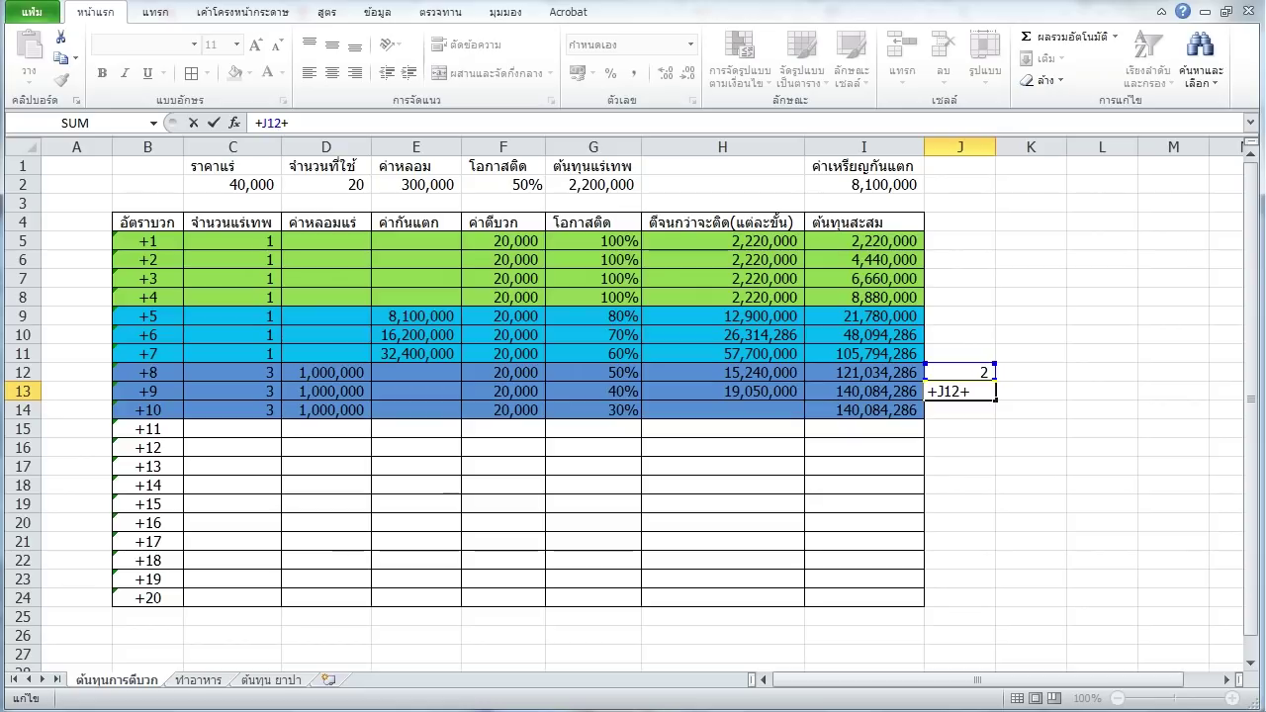
pyautogui.write('(1*2.5')
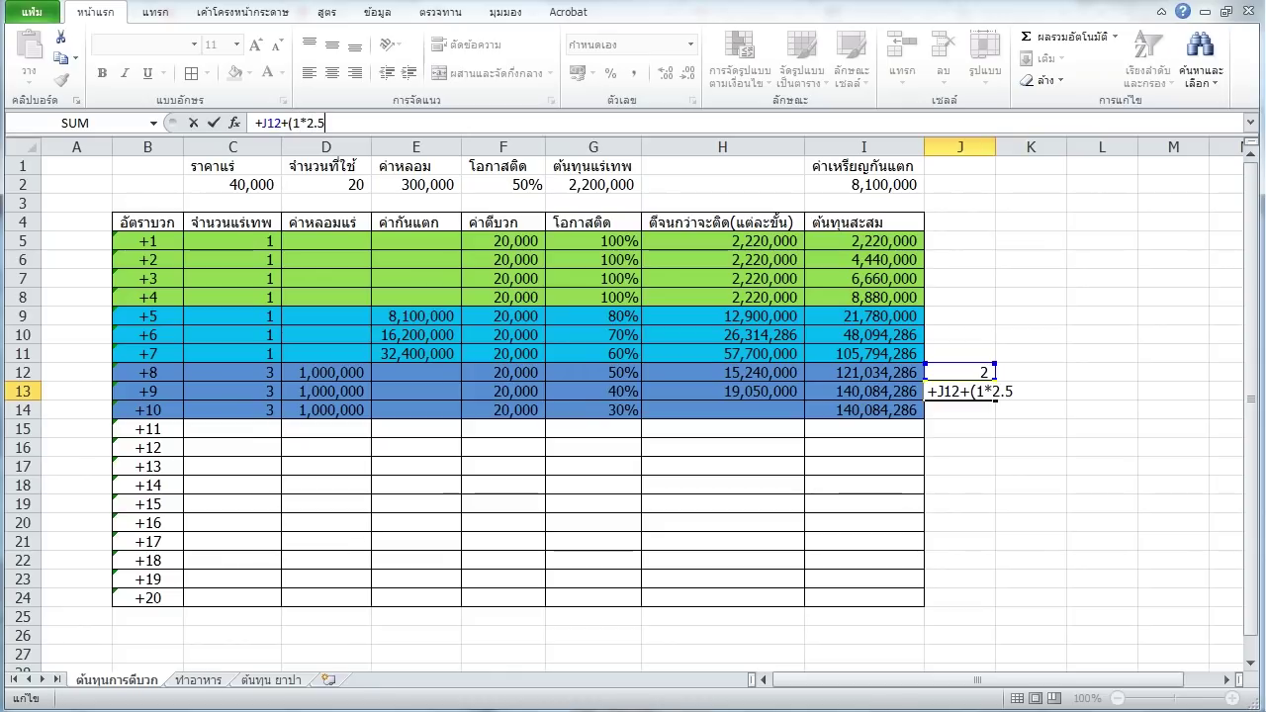
pyautogui.press('Escape')
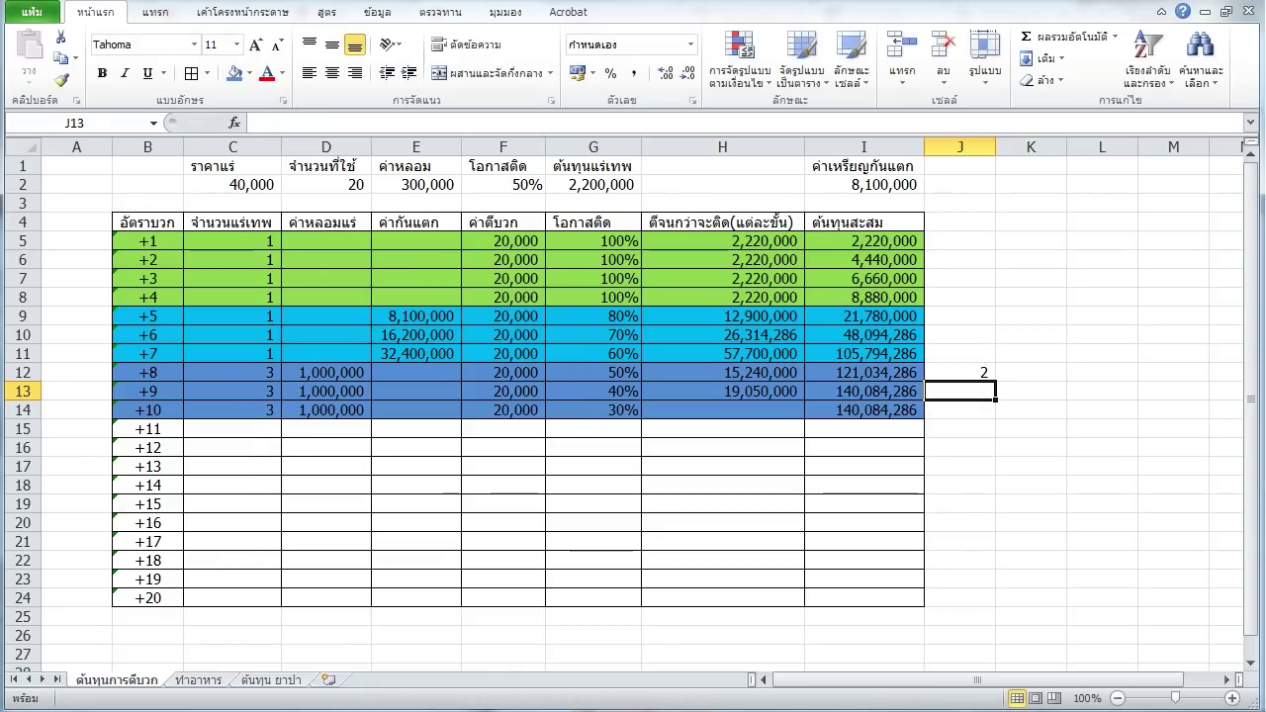
pyautogui.click(960, 372)
pyautogui.press('Delete')
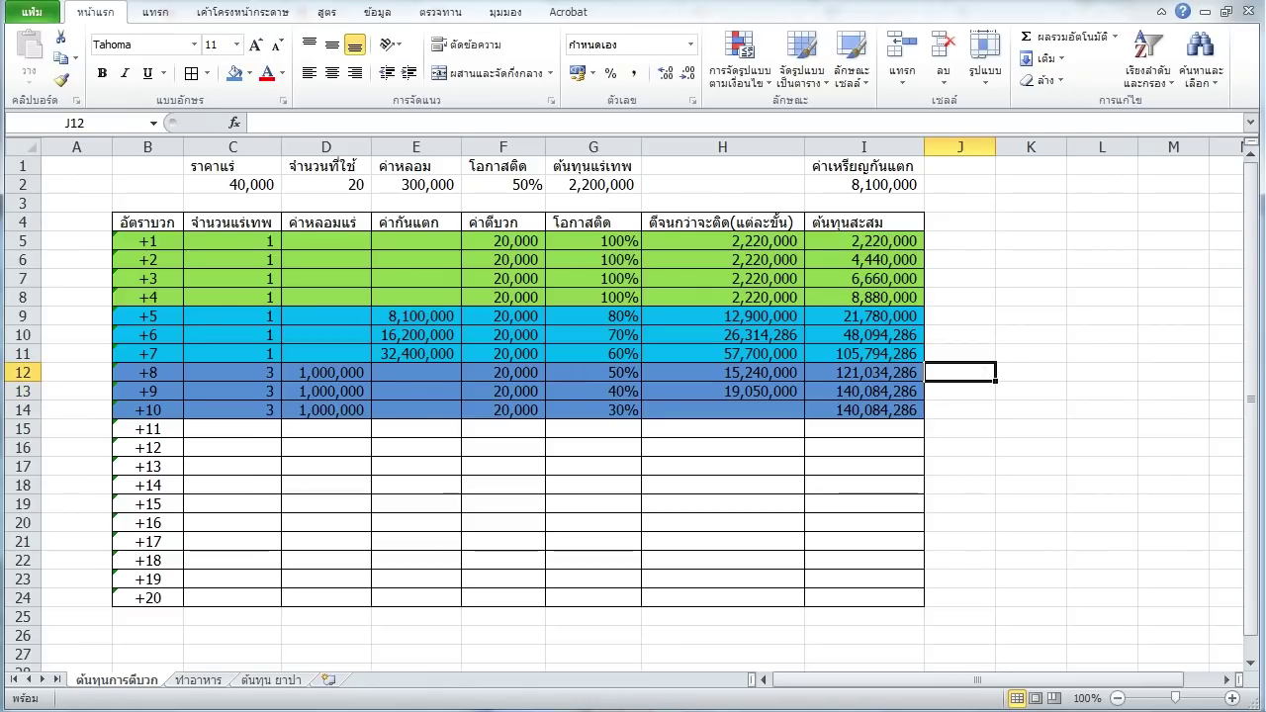
# Check the +9 formulas in H13 and I13, and clear the cumulative cost formula in I14 for the +10 row.
pyautogui.click(864, 410)
pyautogui.click(722, 466)
pyautogui.click(722, 410)
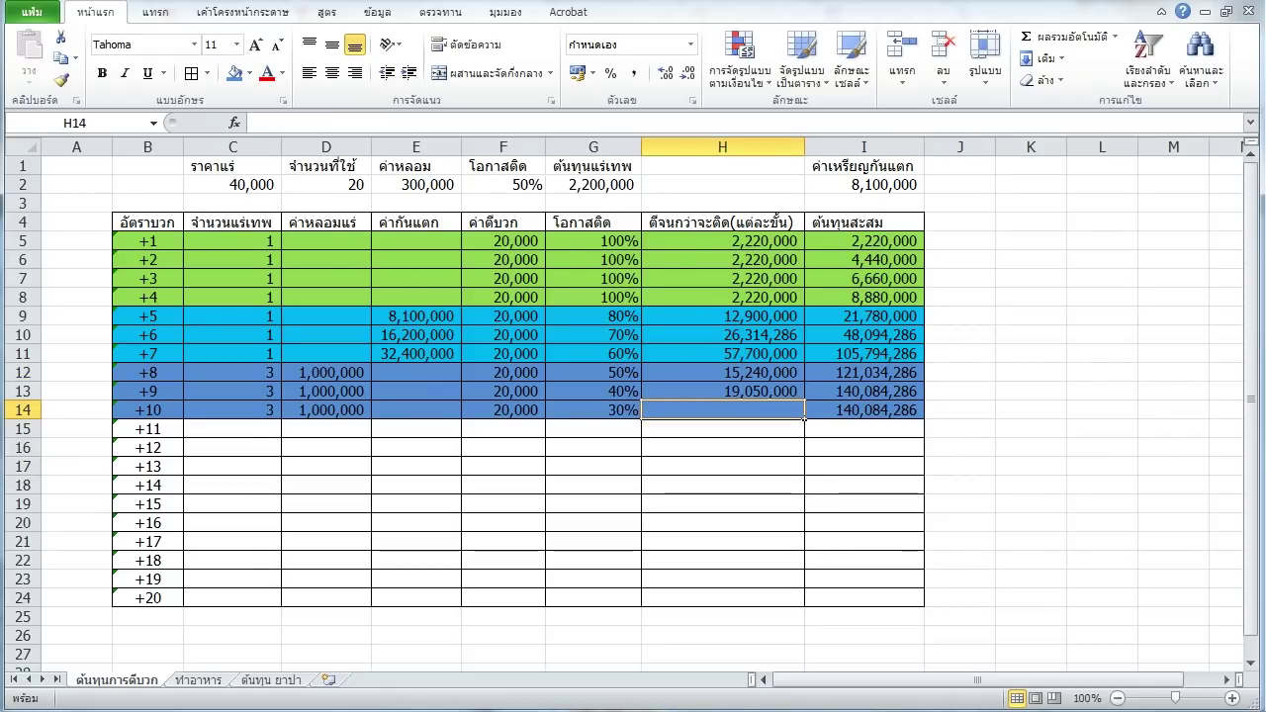
pyautogui.click(723, 391)
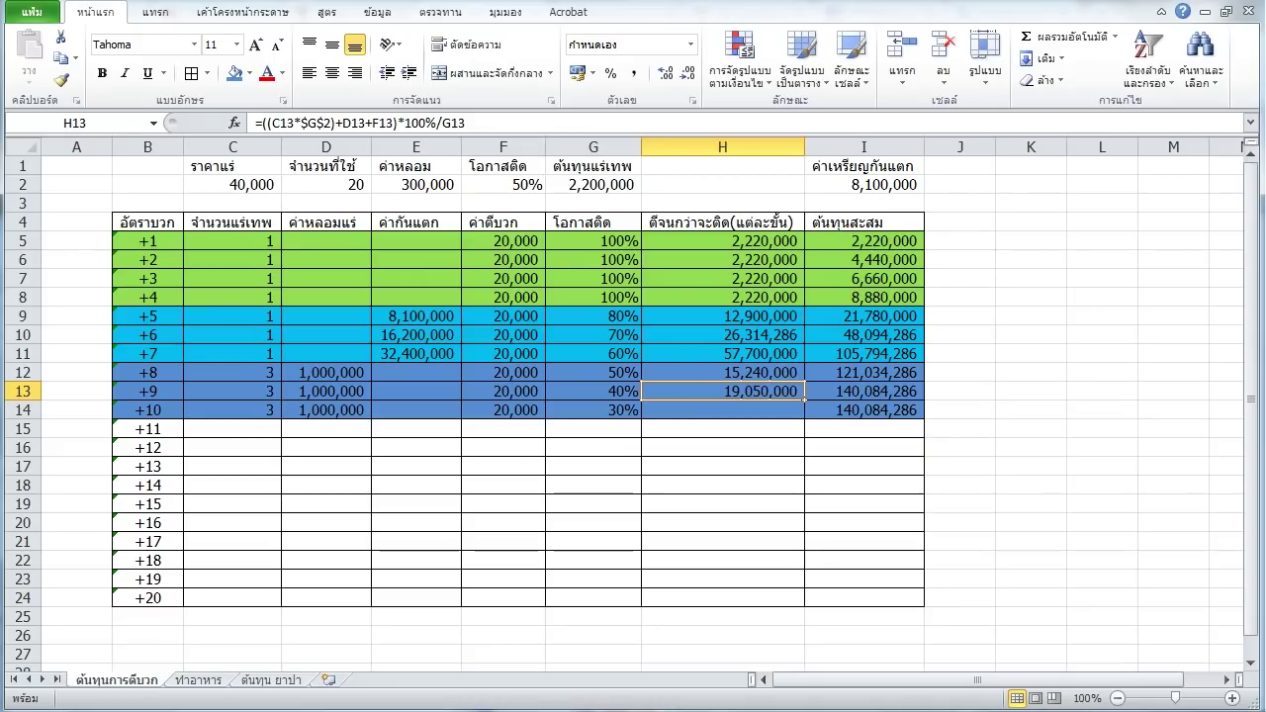
pyautogui.click(864, 391)
pyautogui.click(722, 391)
pyautogui.click(864, 391)
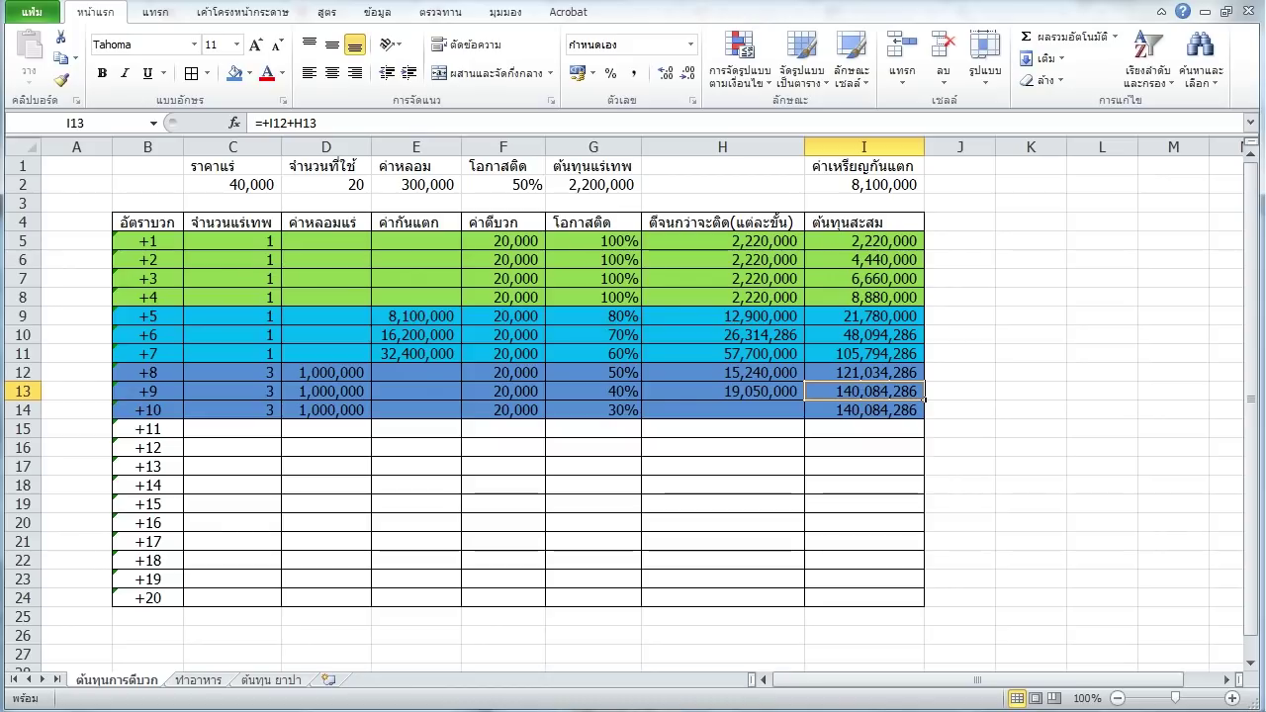
pyautogui.click(864, 410)
pyautogui.press('Delete')
pyautogui.click(864, 391)
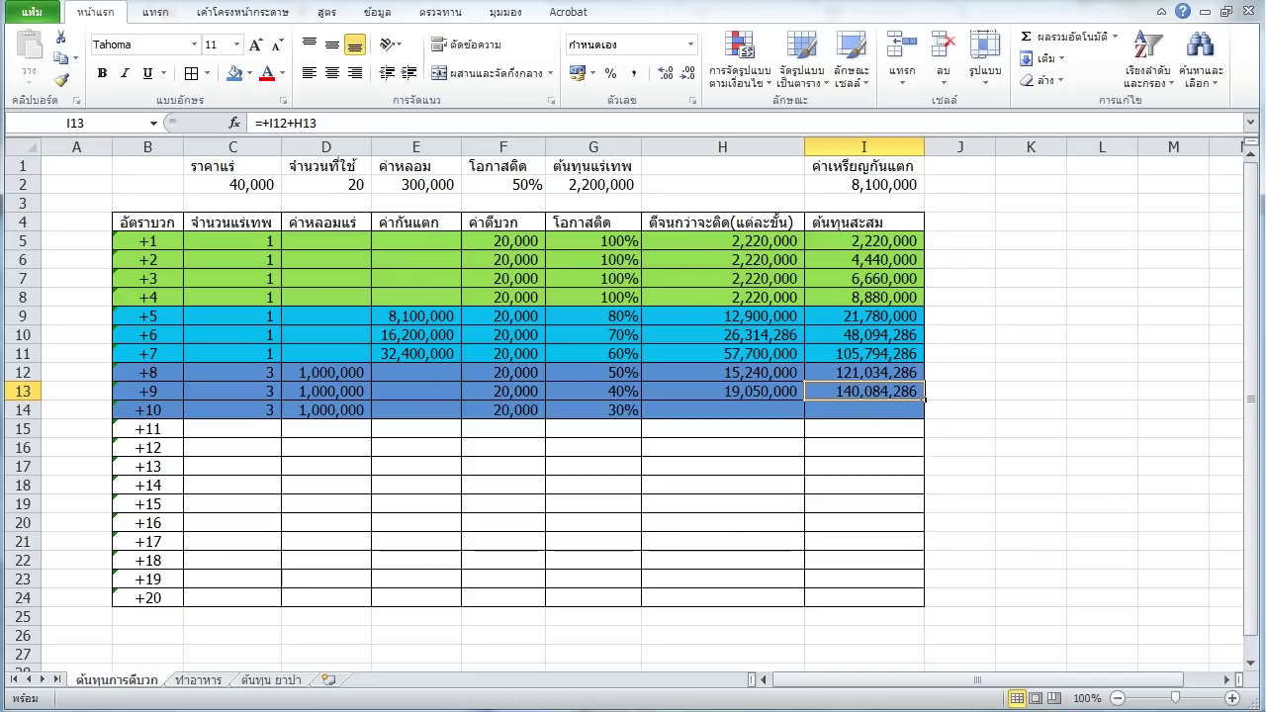
pyautogui.press('Right')
pyautogui.press('Right')
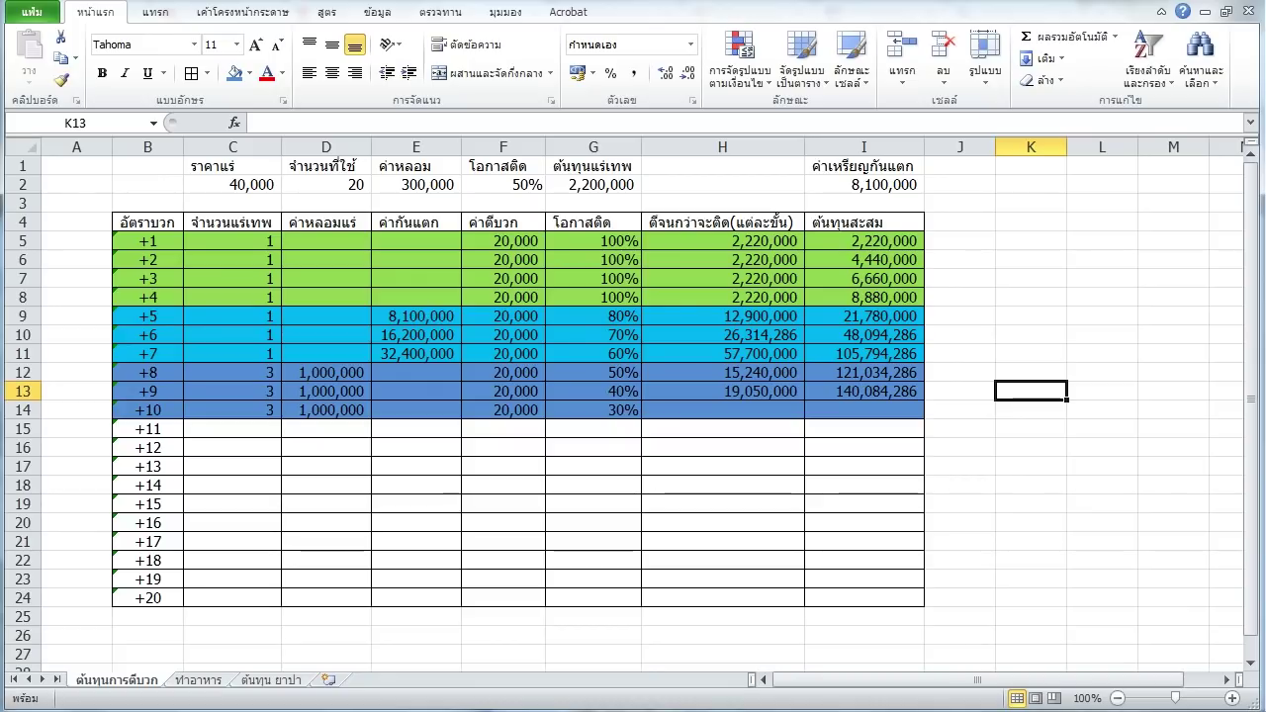
pyautogui.press('Left')
pyautogui.press('Left')
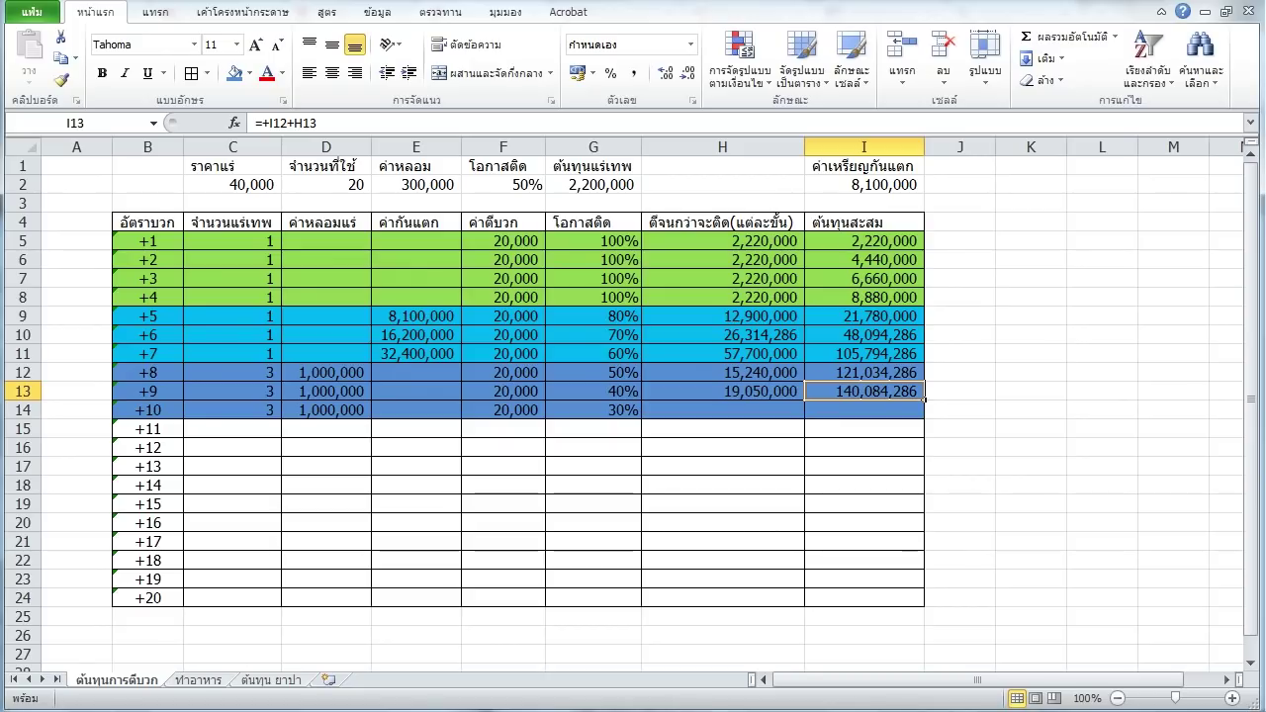
# Copy the per-level expected cost formula from H13 into H14 for the +10 row.
pyautogui.click(723, 390)
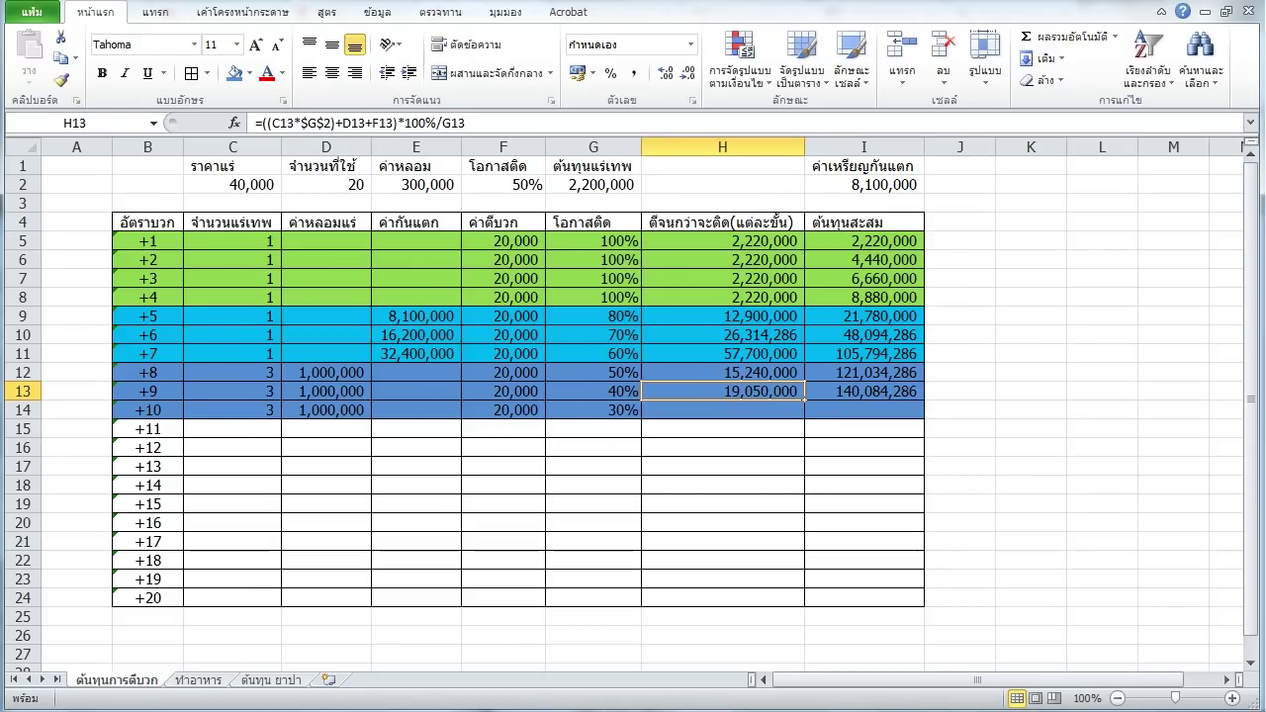
pyautogui.hotkey('ctrl', 'c')
pyautogui.click(722, 410)
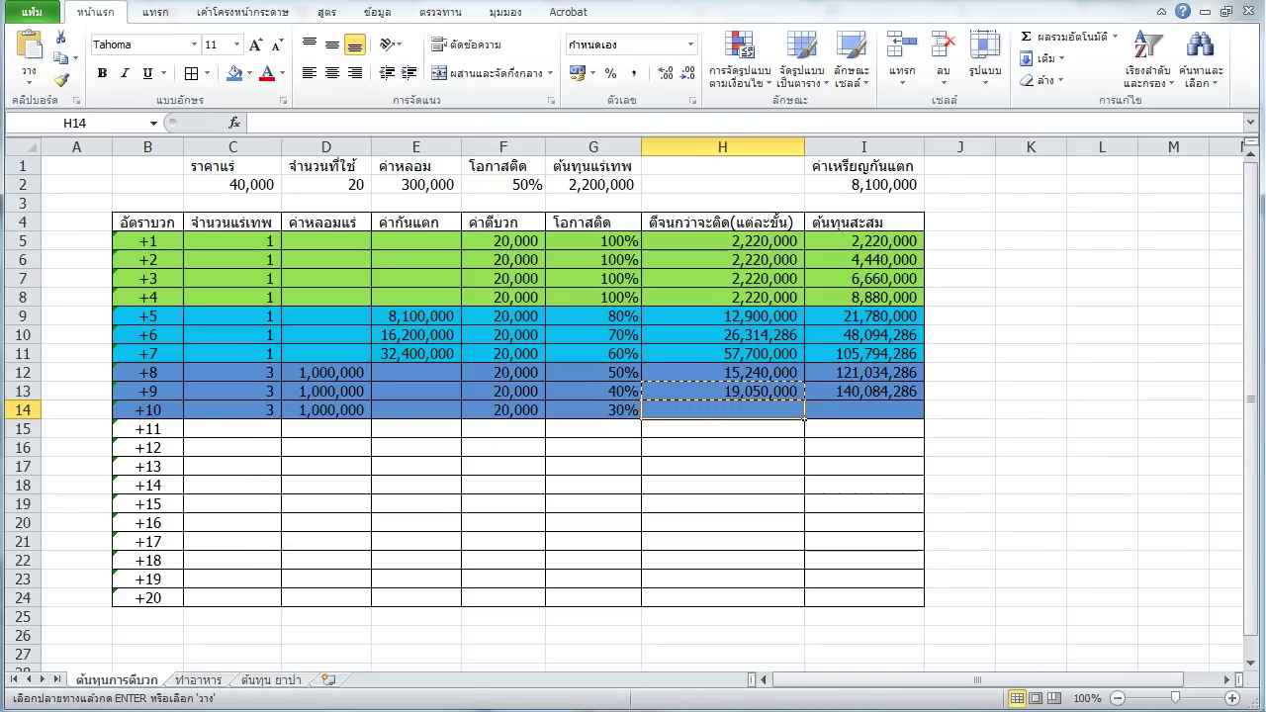
pyautogui.hotkey('ctrl', 'v')
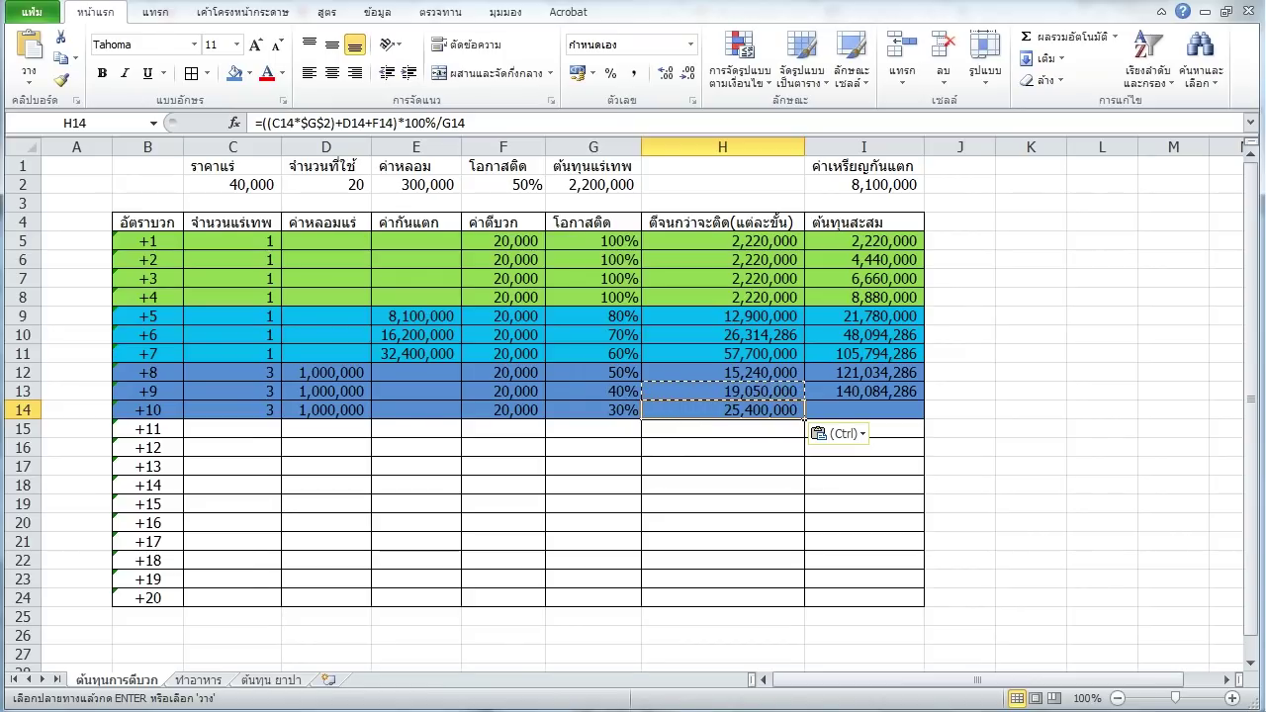
pyautogui.click(722, 391)
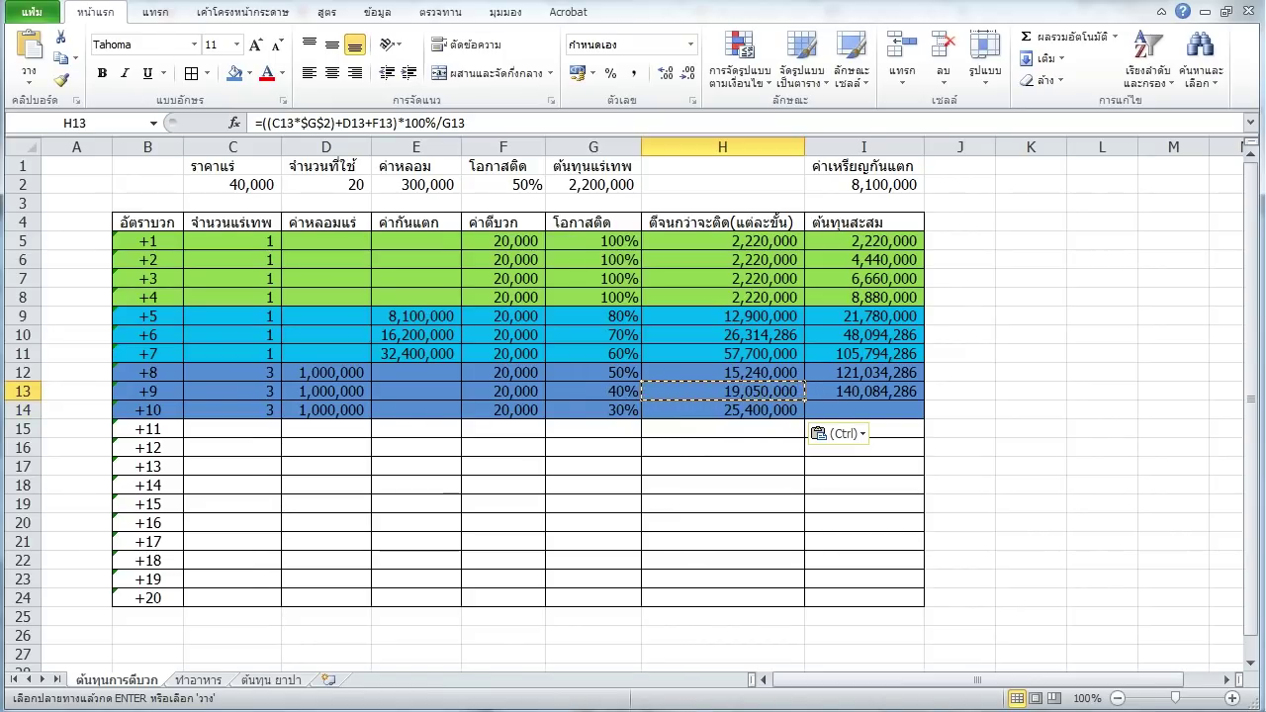
# Copy the cumulative cost formula from I13 into I14 and check the formulas of the +10 row.
pyautogui.click(864, 390)
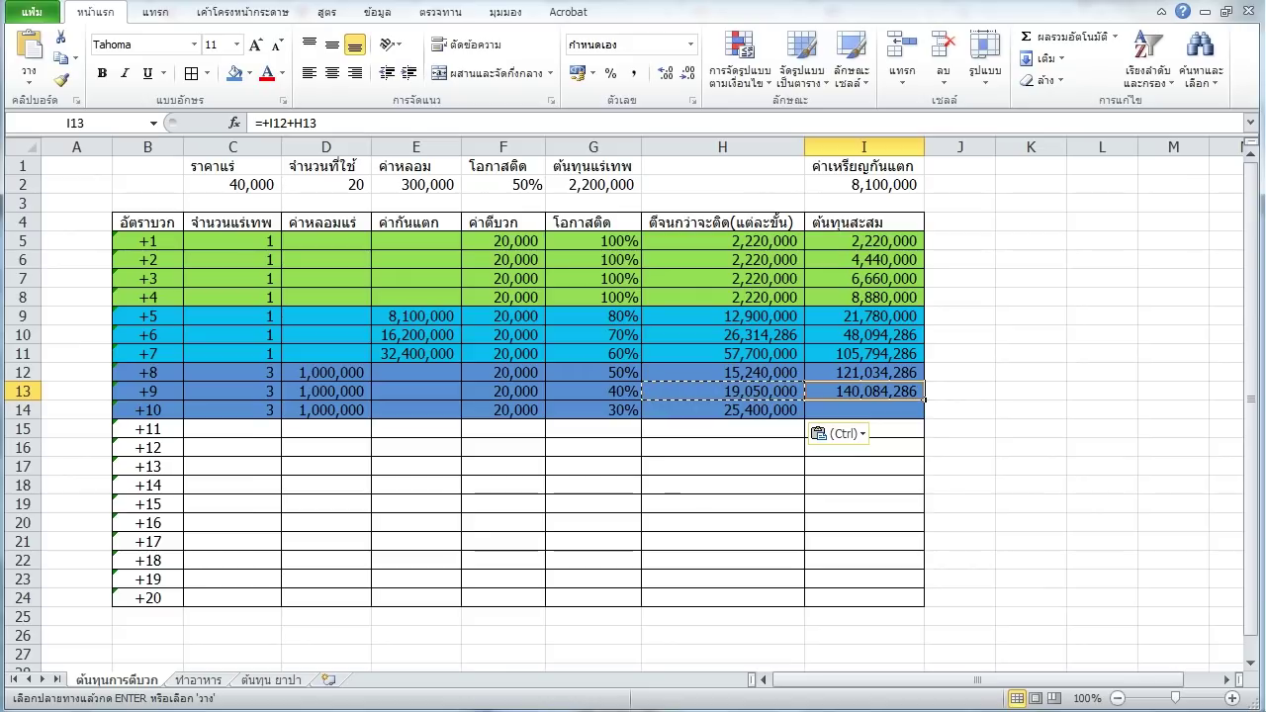
pyautogui.hotkey('ctrl', 'c')
pyautogui.click(864, 409)
pyautogui.hotkey('ctrl', 'v')
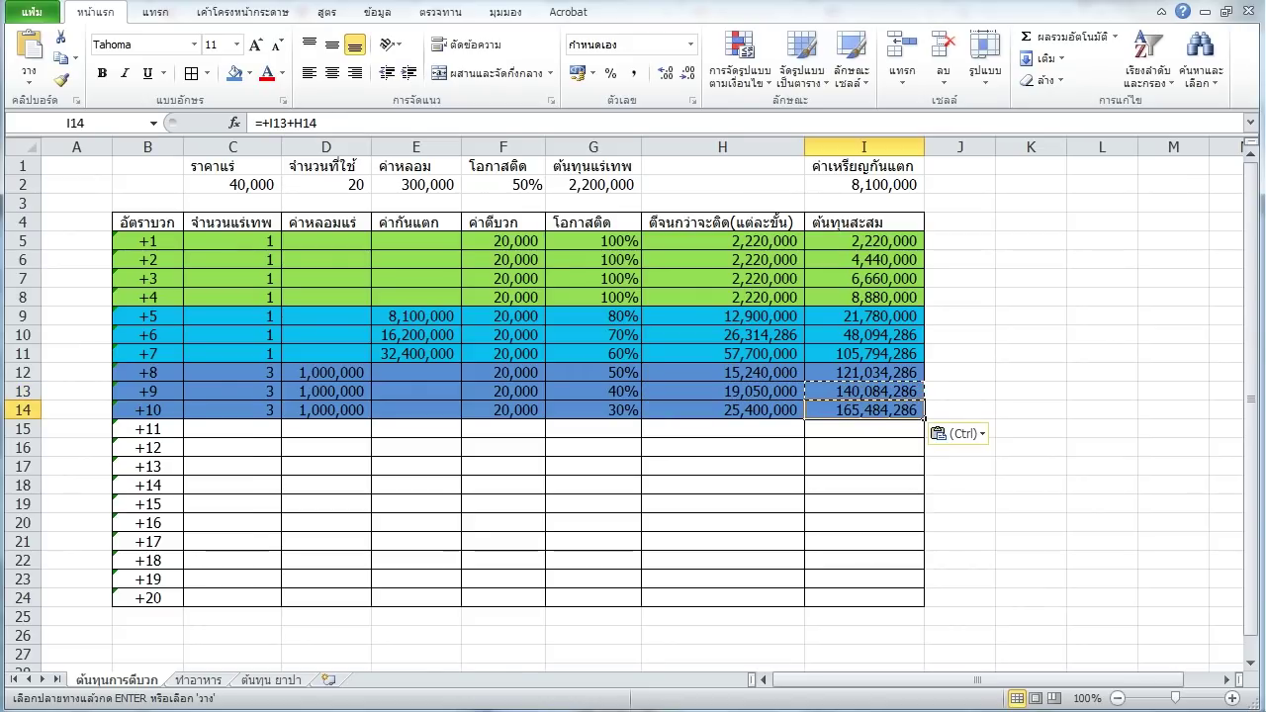
pyautogui.click(722, 410)
pyautogui.click(722, 391)
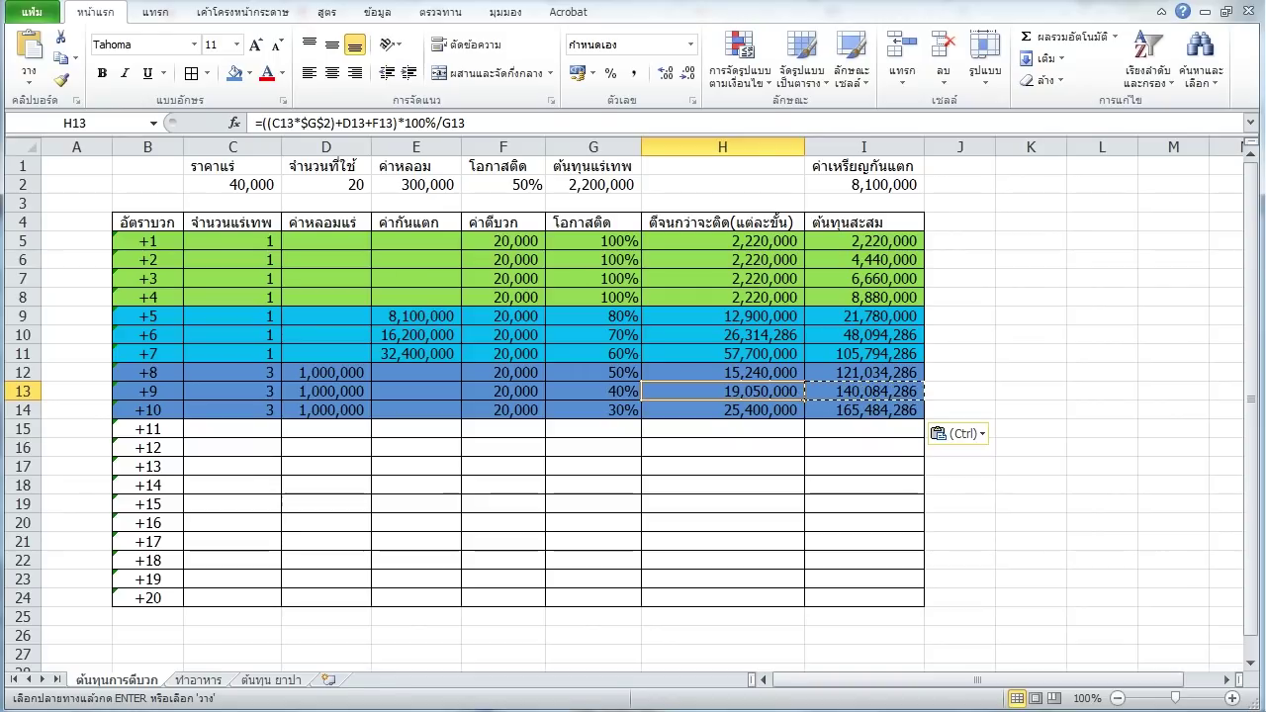
pyautogui.click(722, 410)
pyautogui.click(864, 410)
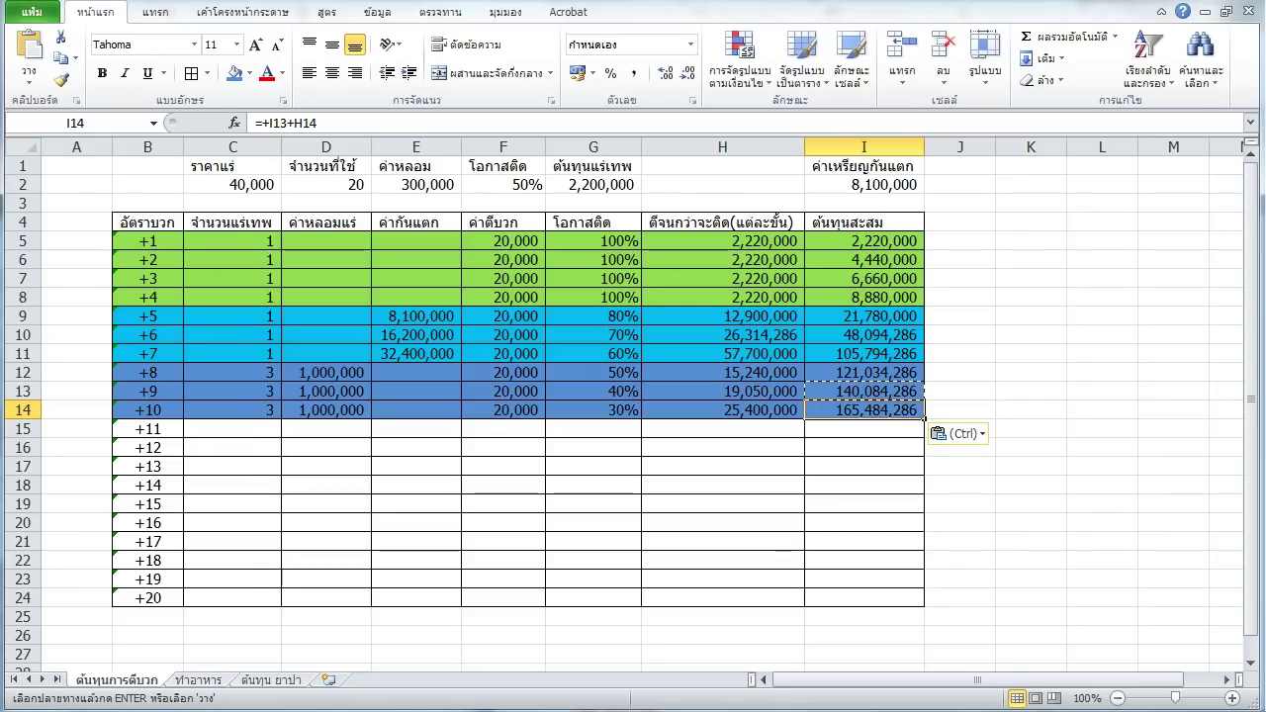
# Enter the expected-attempts formula +1*100%/G12 in J12 beside the +8 row and review it.
pyautogui.press('Left')
pyautogui.press('Up')
pyautogui.press('Up')
pyautogui.press('Right')
pyautogui.press('Right')
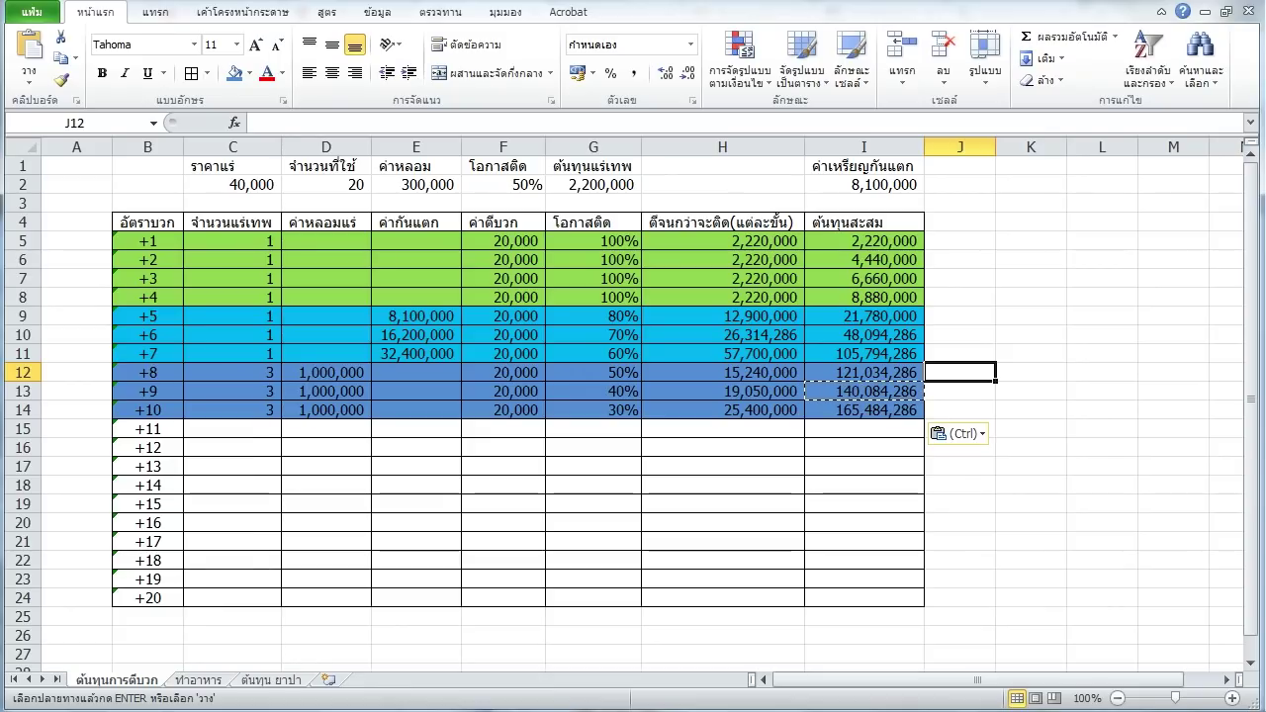
pyautogui.write('+1*')
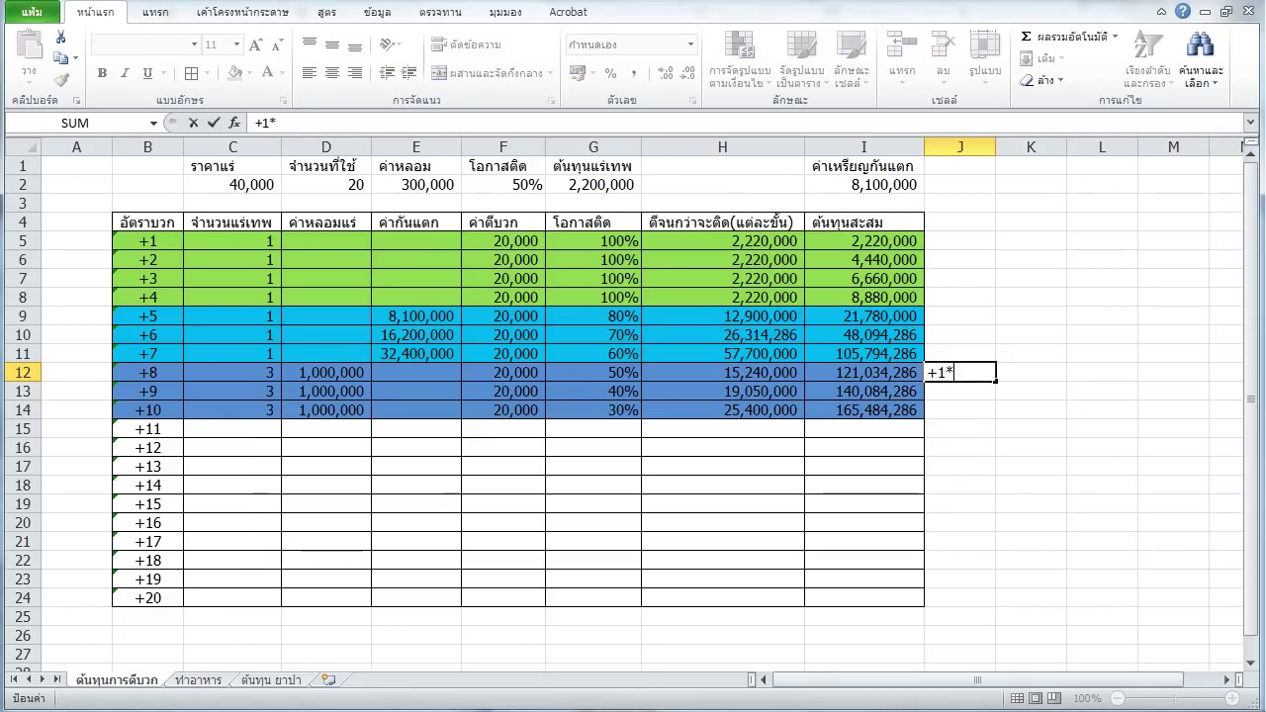
pyautogui.write('100%')
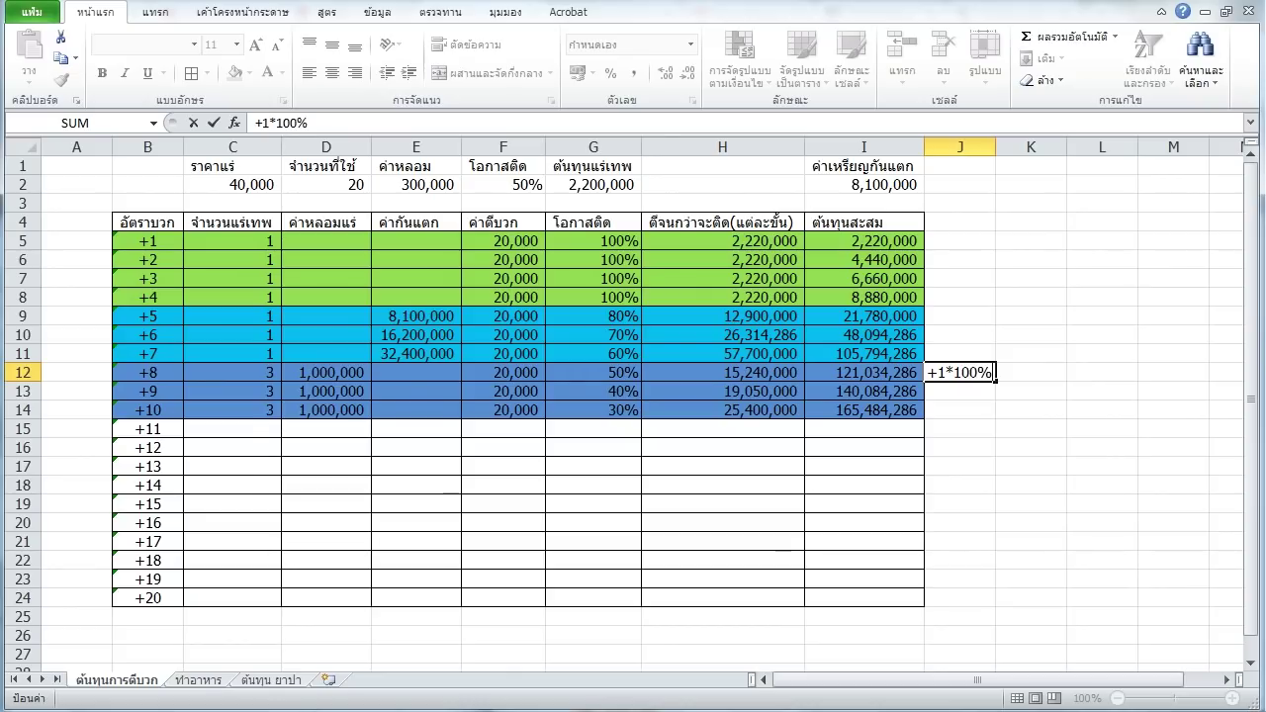
pyautogui.write('/G12')
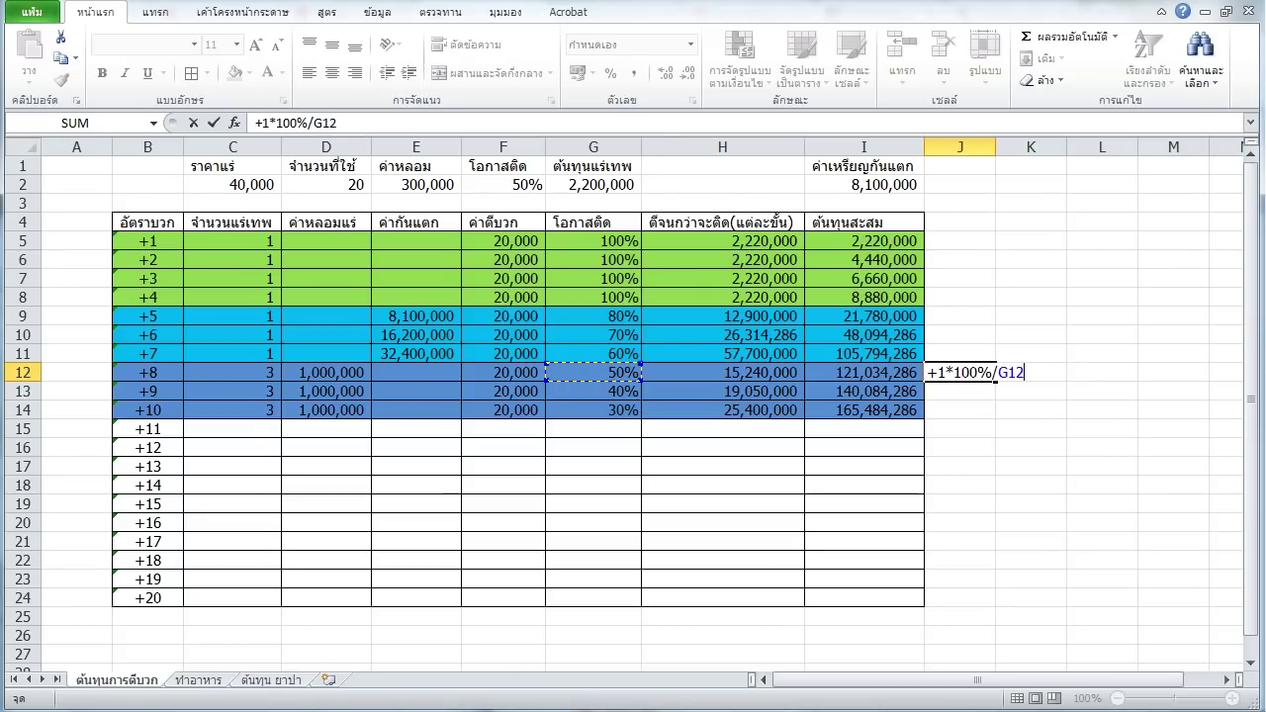
pyautogui.press('Return')
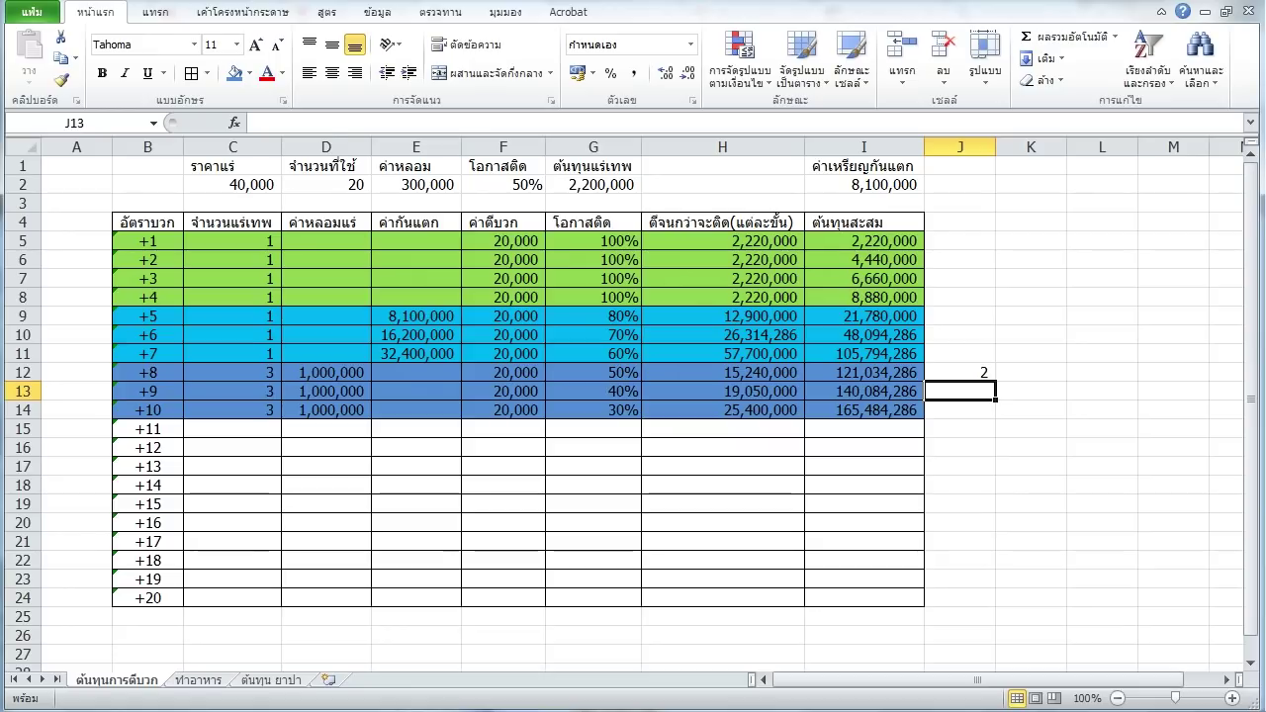
pyautogui.click(960, 372)
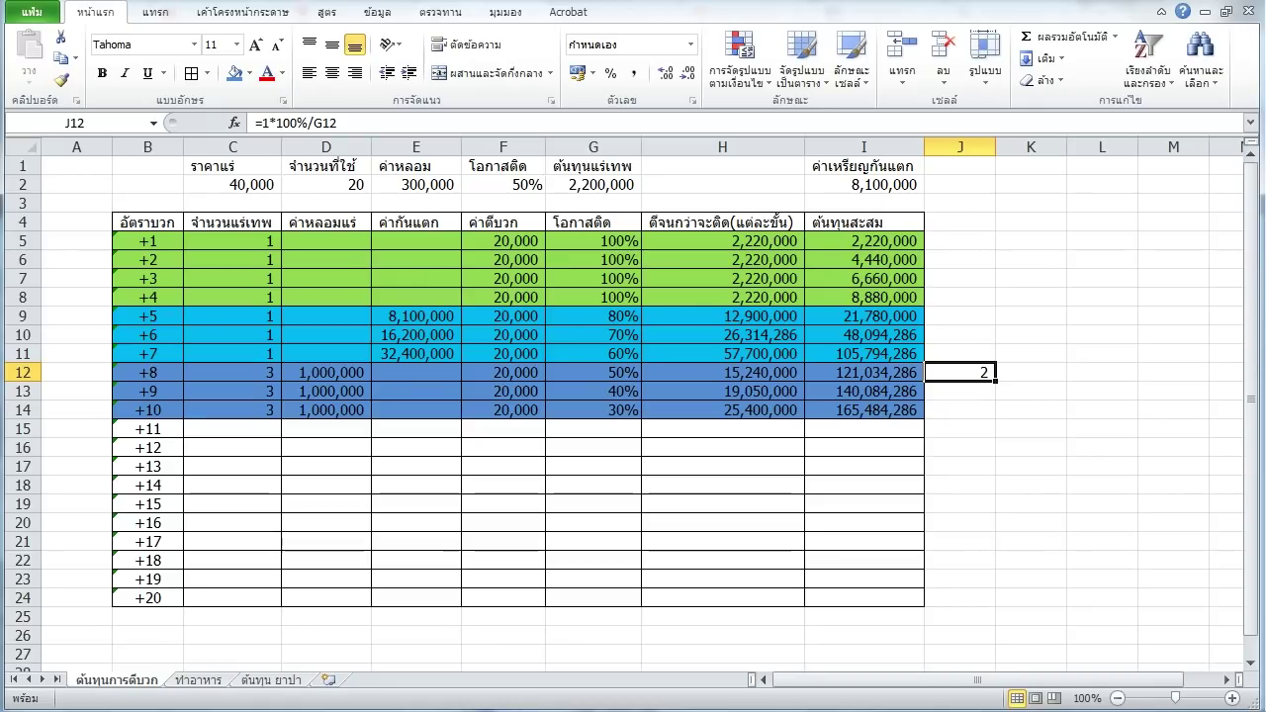
pyautogui.click(864, 391)
pyautogui.click(863, 372)
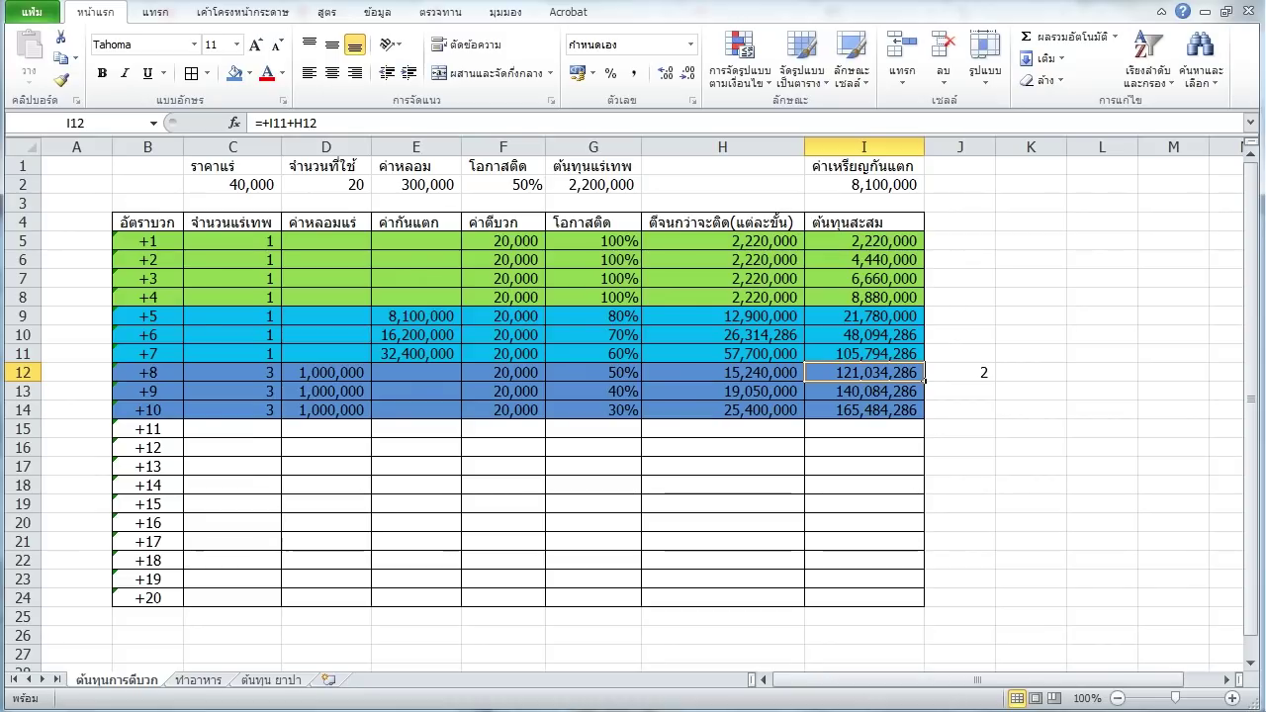
pyautogui.click(960, 372)
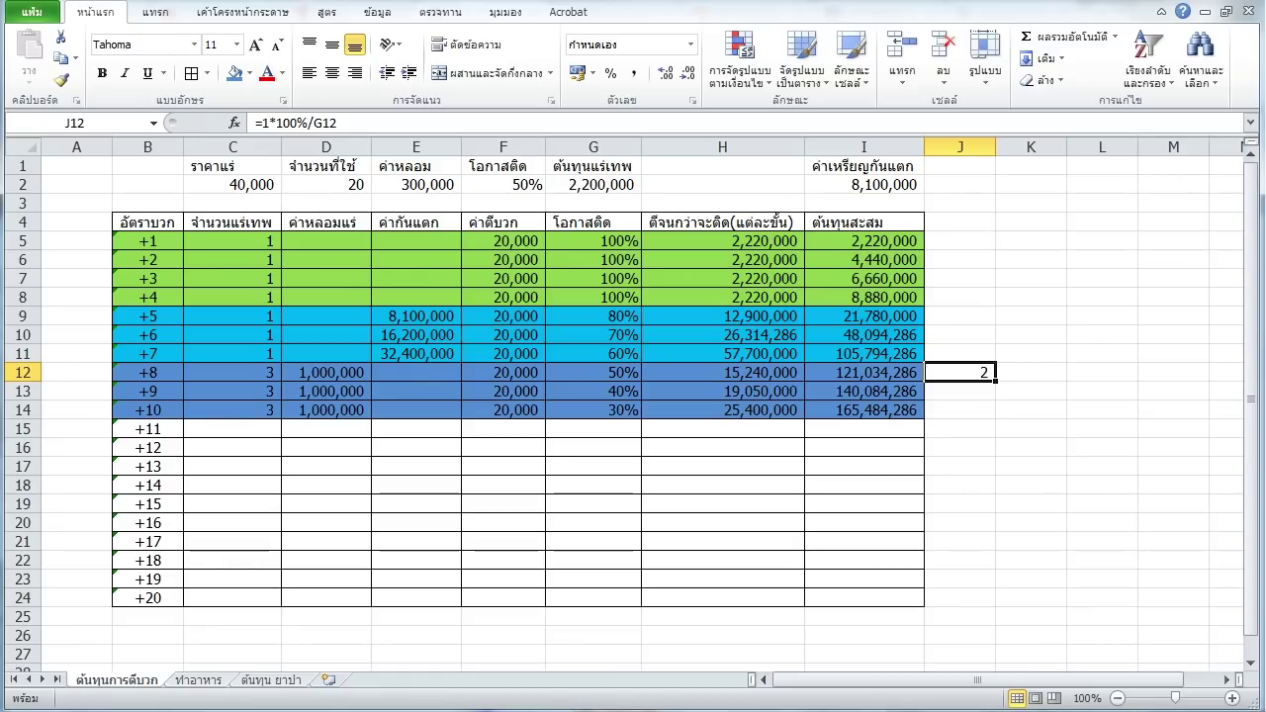
# Enter the formula +(J12+1)*100%/G13 in J13 beside the +9 row.
pyautogui.click(960, 391)
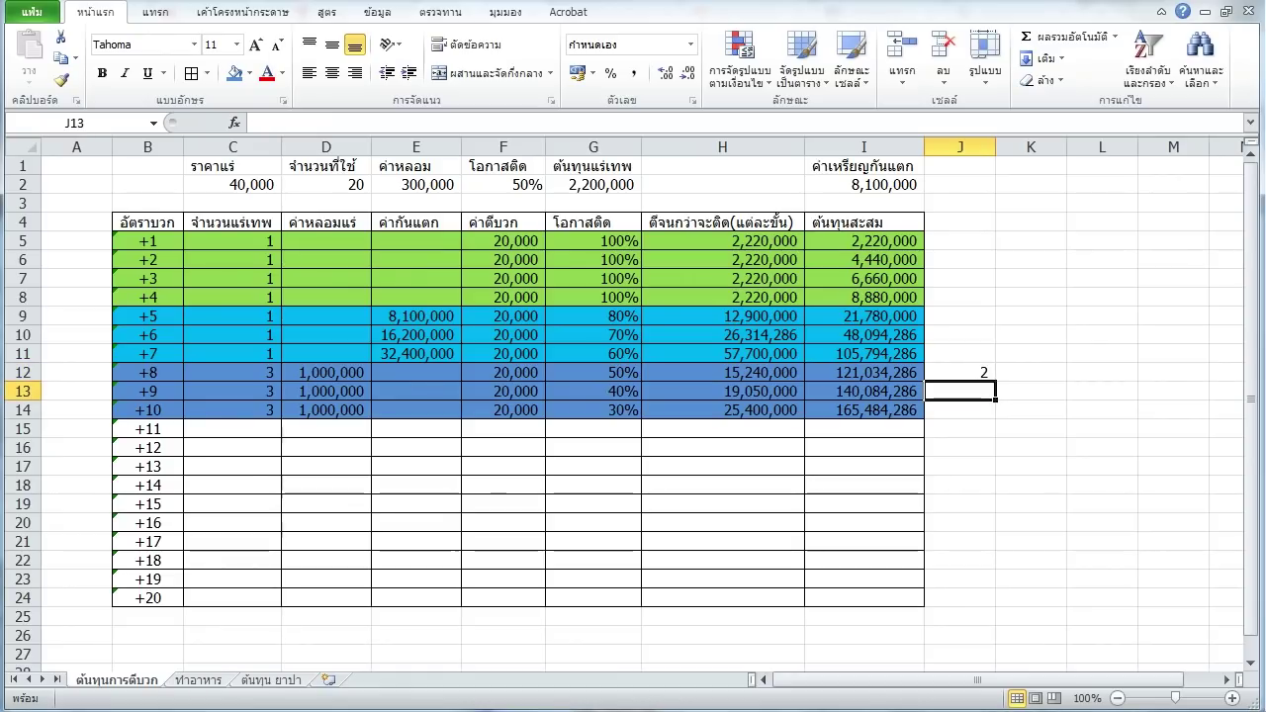
pyautogui.click(960, 372)
pyautogui.click(959, 391)
pyautogui.write('+')
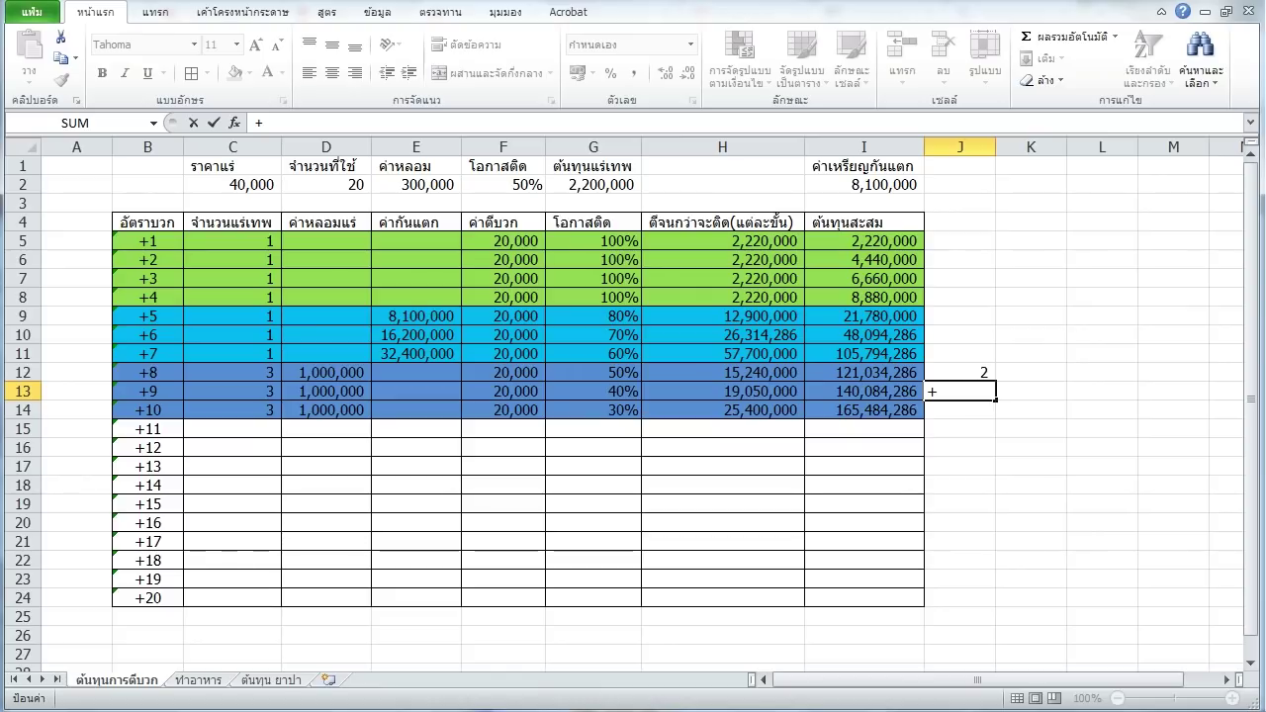
pyautogui.press('Up')
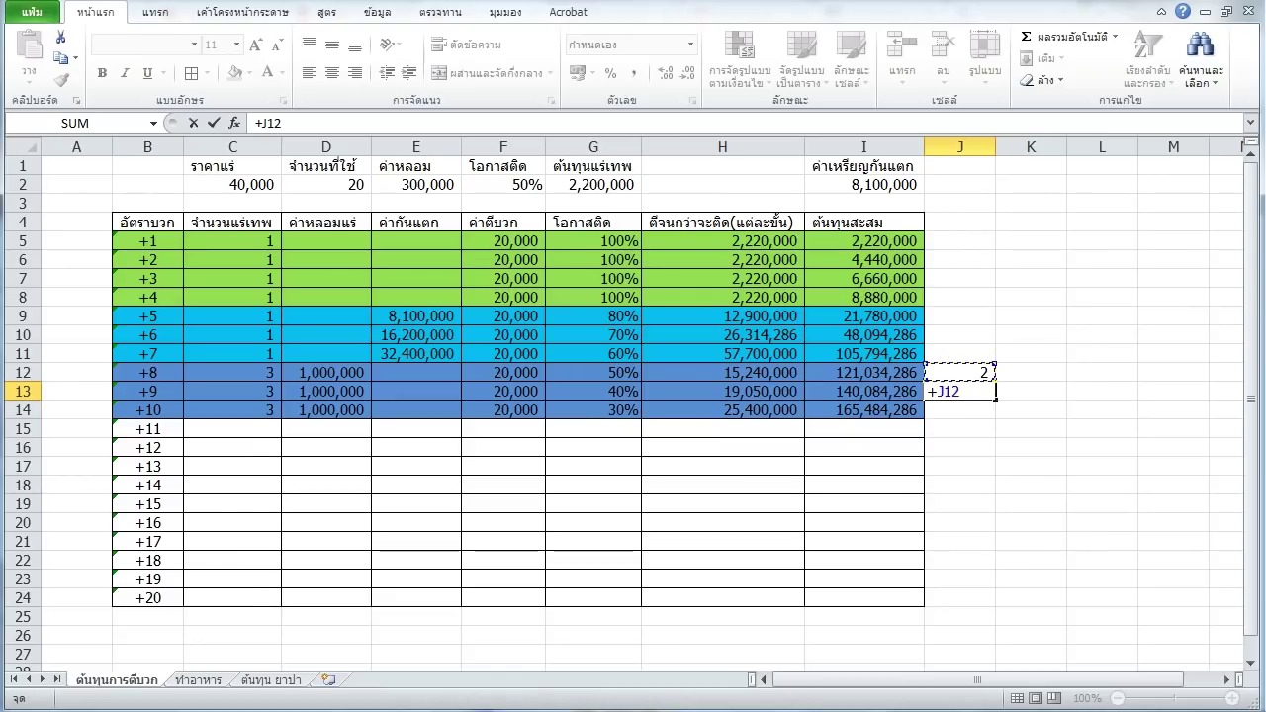
pyautogui.write('+1')
pyautogui.click(940, 392)
pyautogui.write('(')
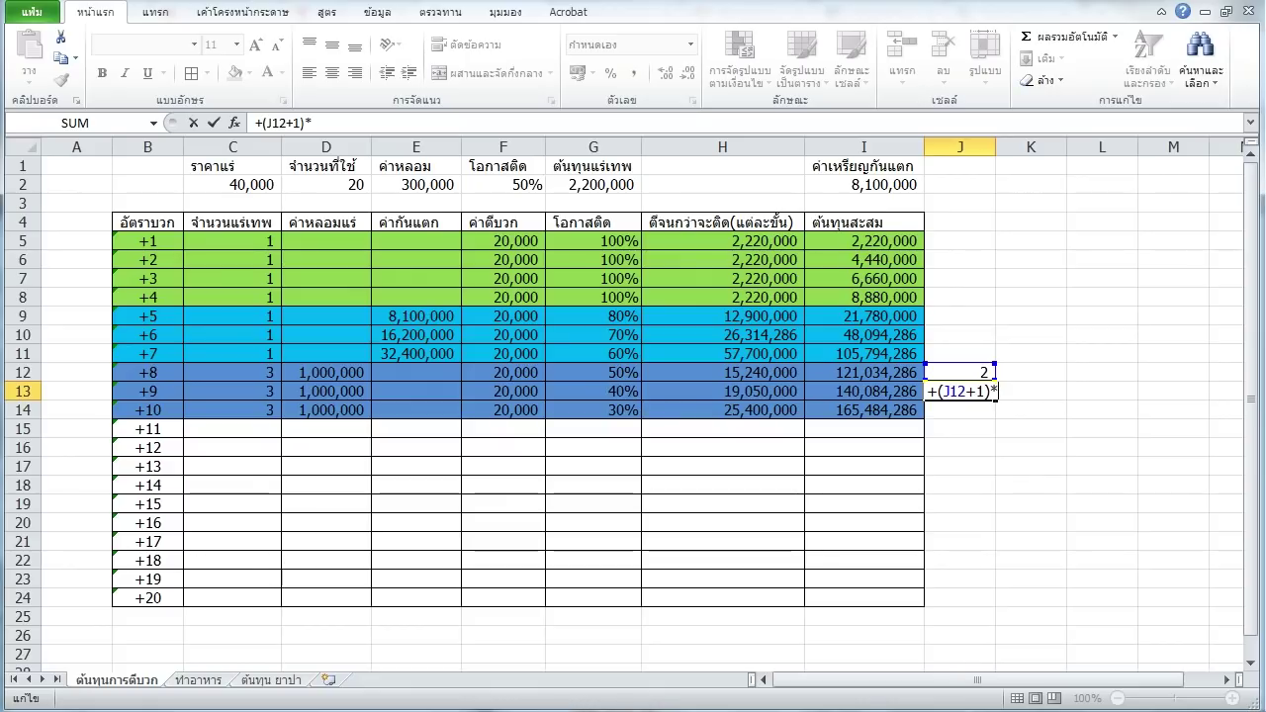
pyautogui.write('100%')
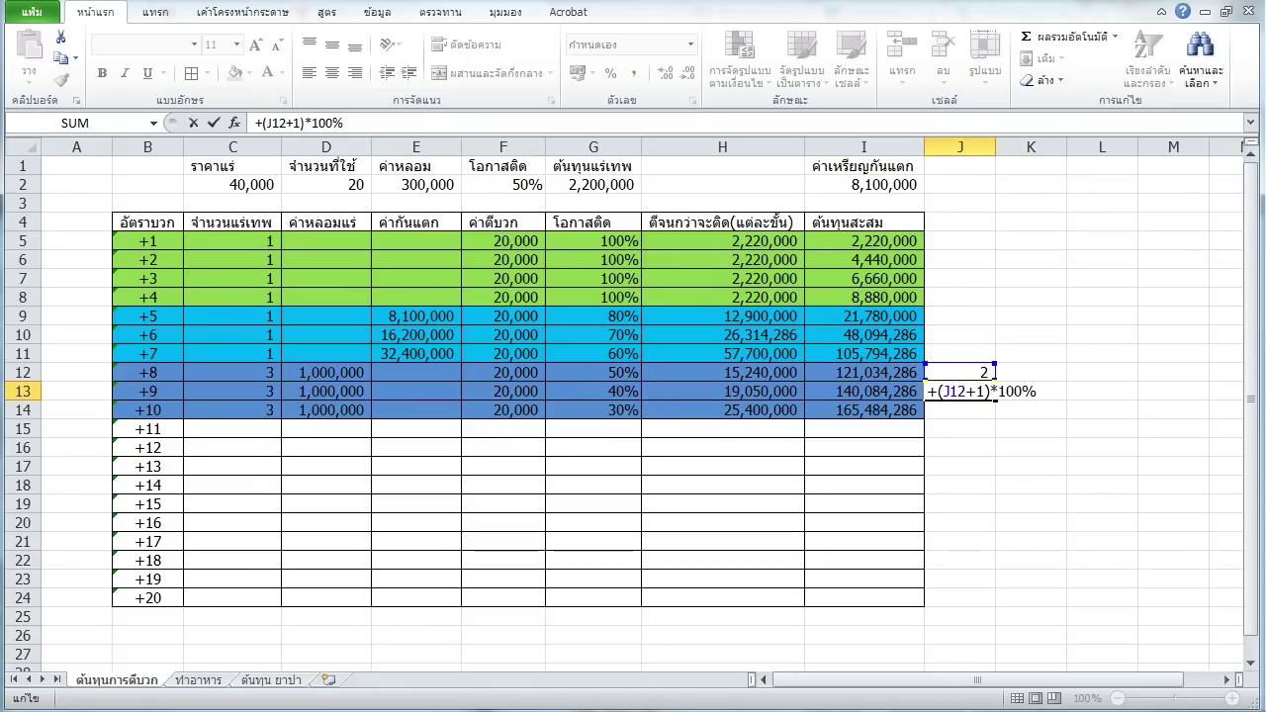
pyautogui.write('/g13')
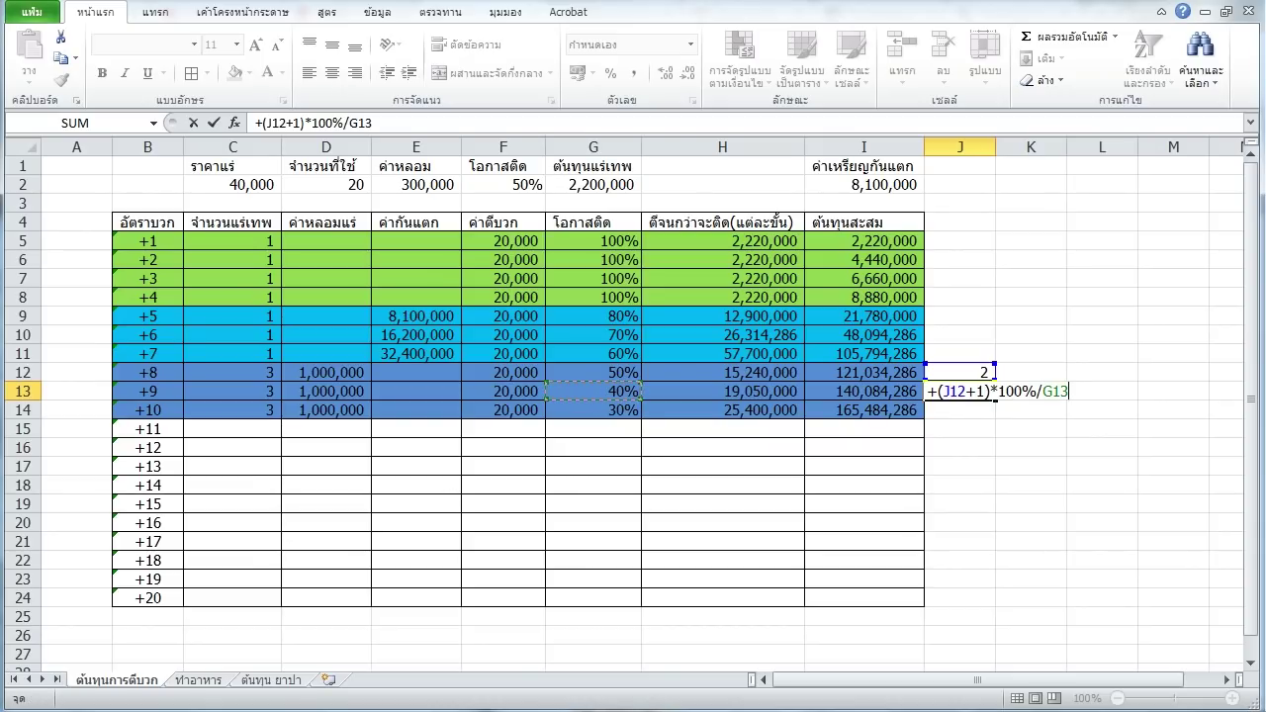
pyautogui.press('Return')
# Display the J12 and J13 results with two decimal places.
pyautogui.click(960, 390)
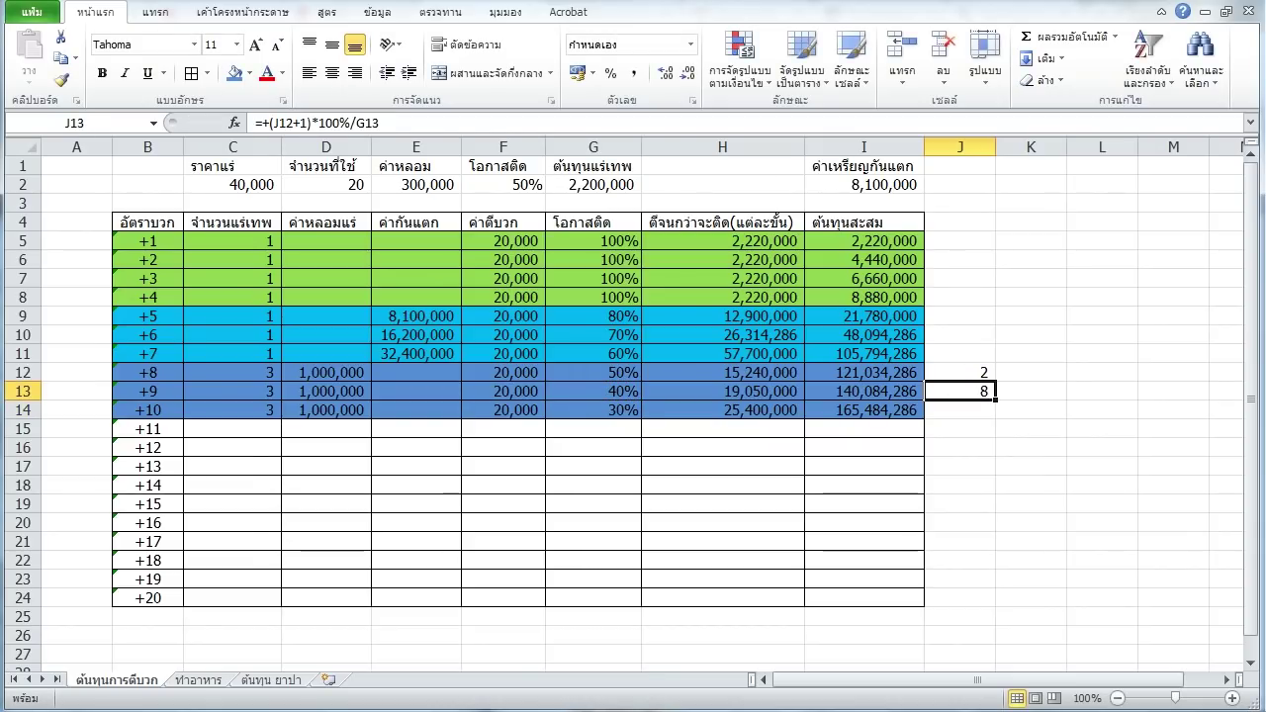
pyautogui.hotkey('shift', 'Up')
pyautogui.click(665, 74)
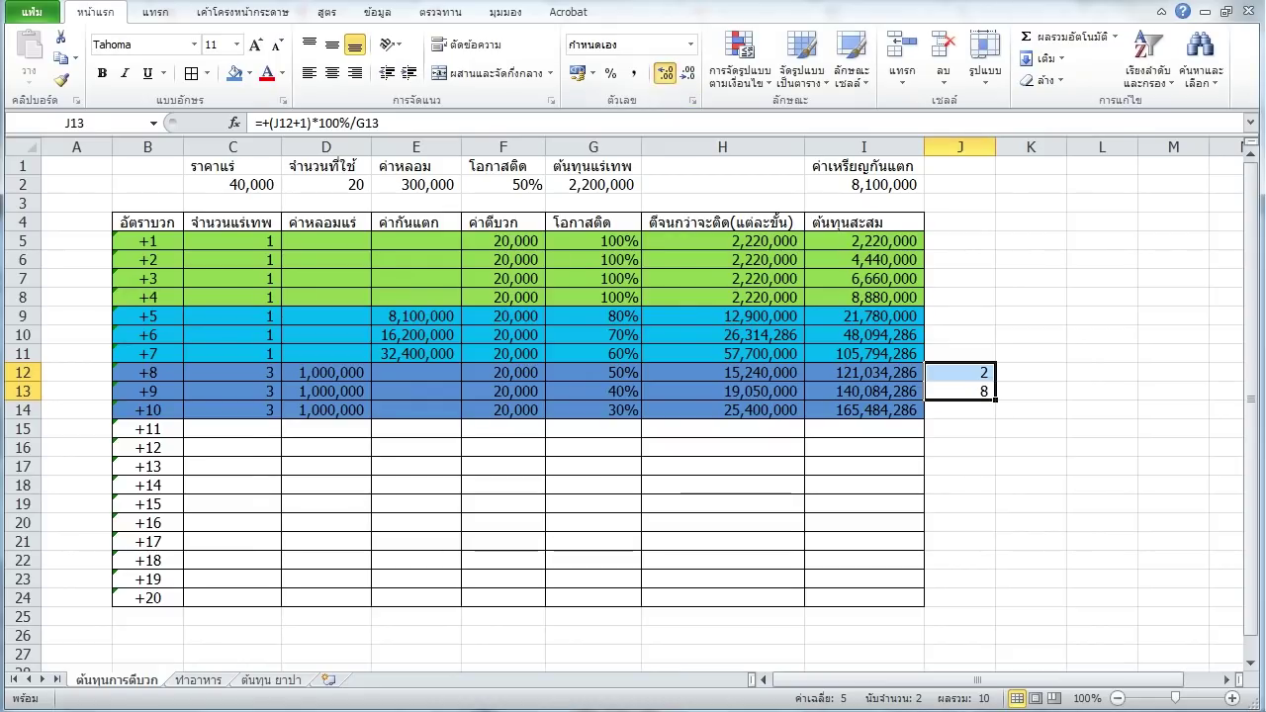
pyautogui.click(665, 74)
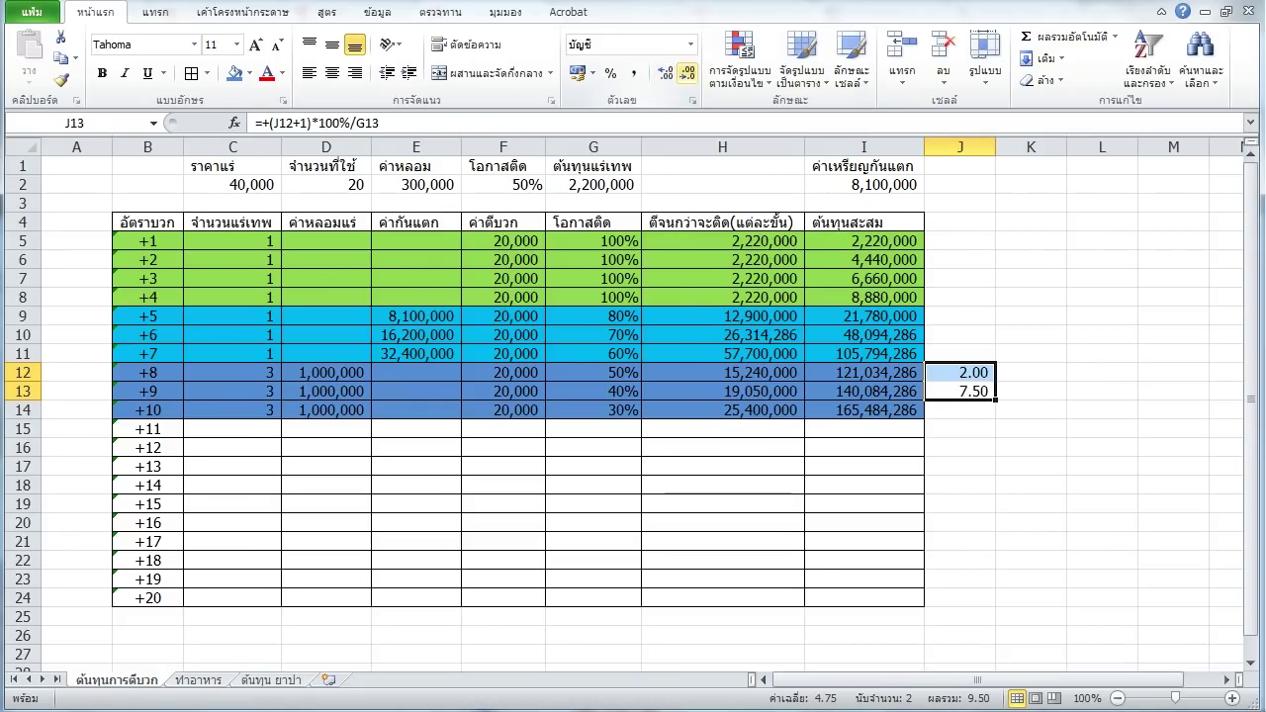
pyautogui.click(960, 504)
pyautogui.click(960, 391)
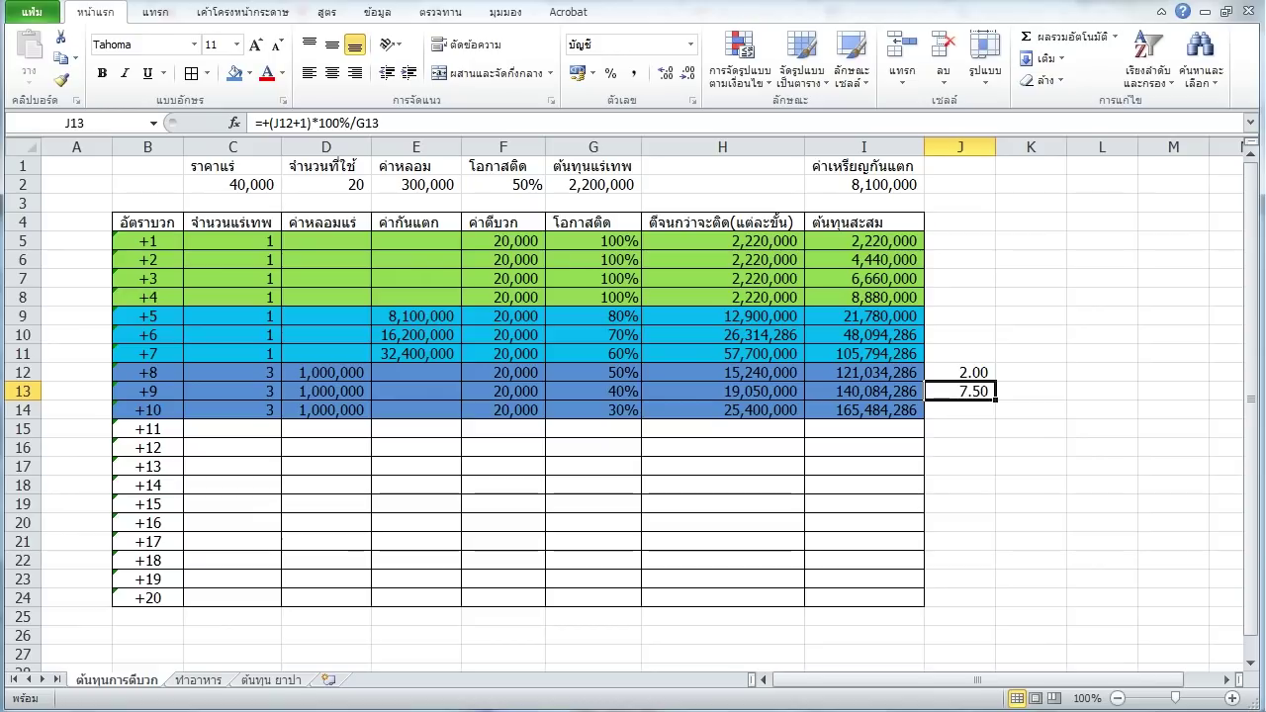
# Examine the expected-attempts formulas in J12 and J13 against the blank cell J11 above them.
pyautogui.click(960, 353)
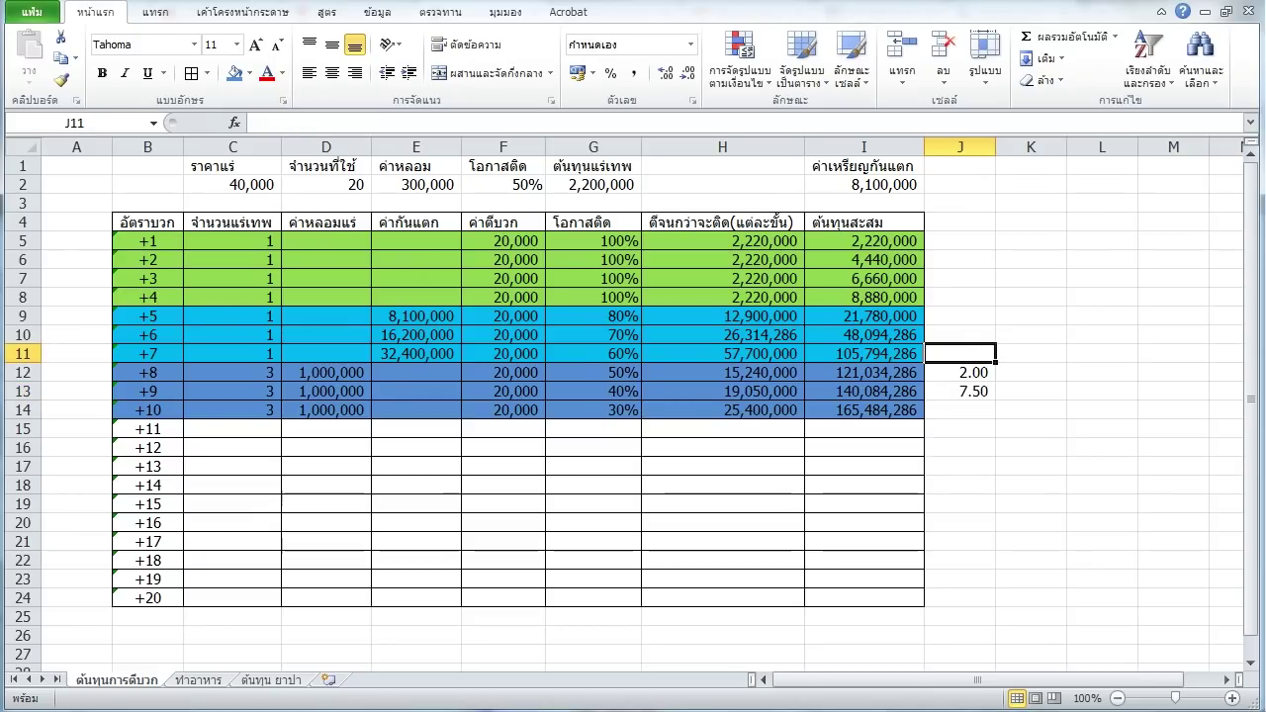
pyautogui.click(960, 372)
pyautogui.click(959, 353)
pyautogui.click(960, 372)
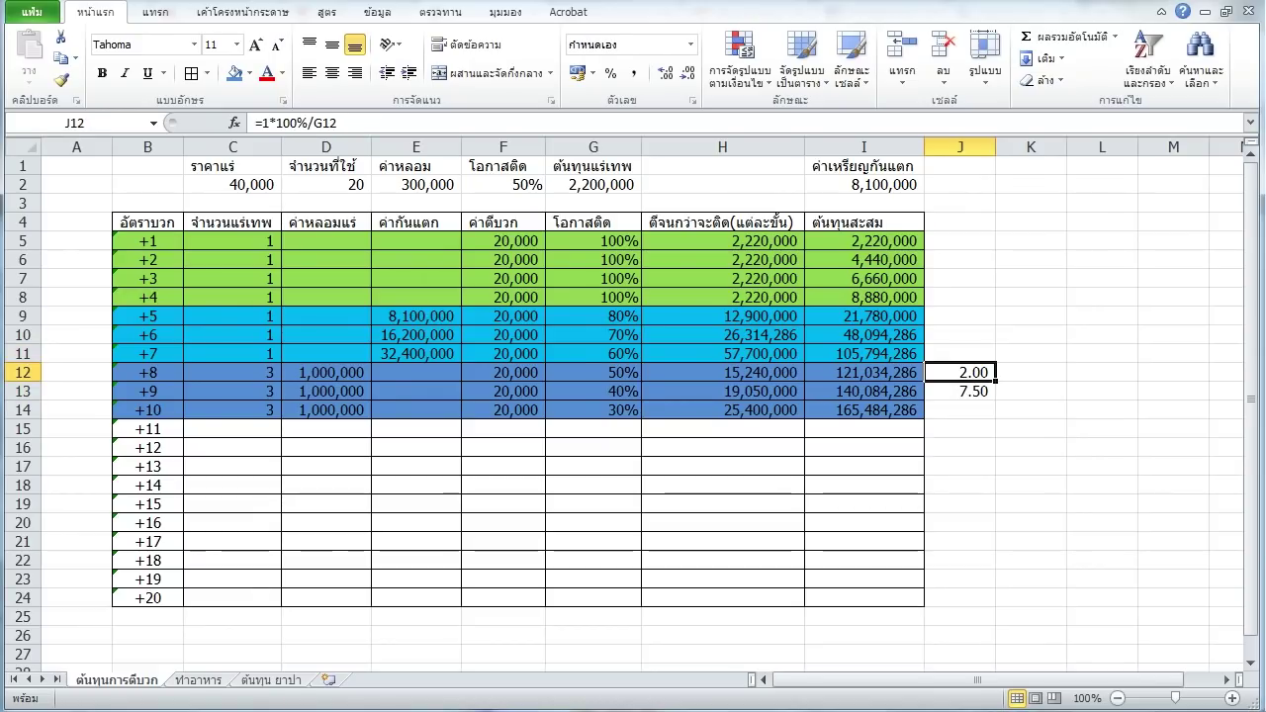
pyautogui.click(960, 354)
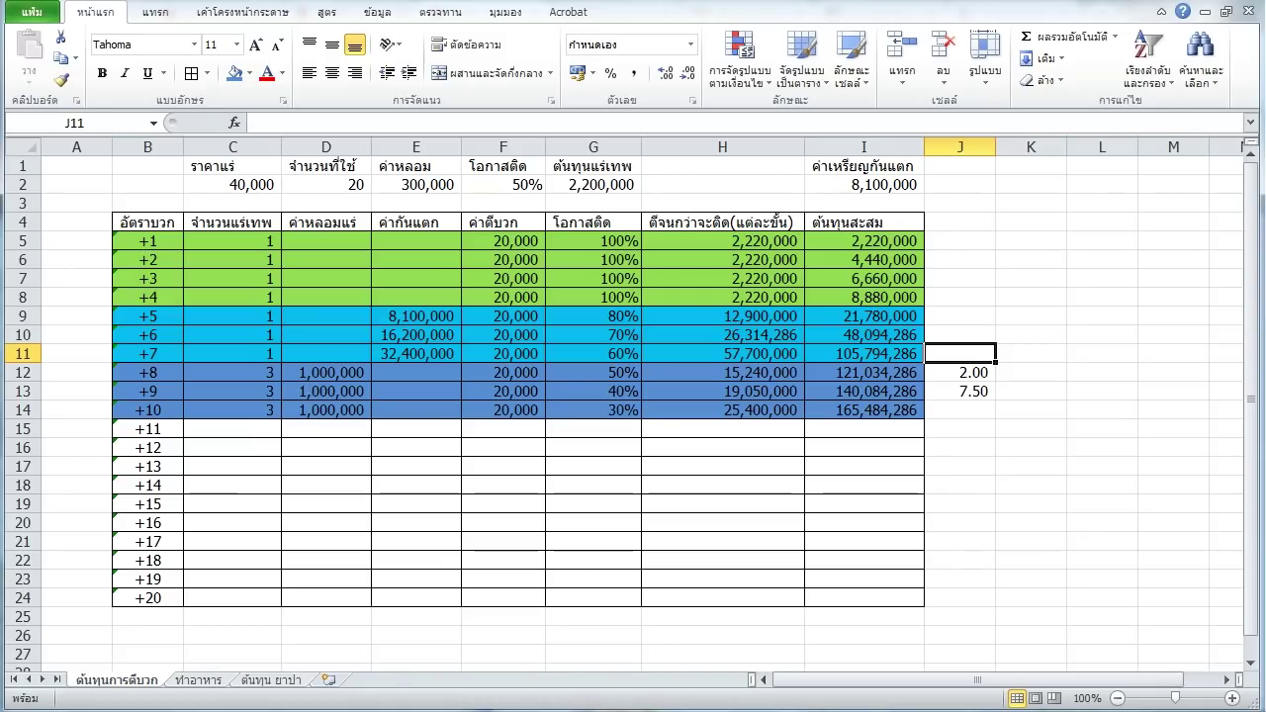
pyautogui.click(960, 372)
pyautogui.click(960, 391)
pyautogui.click(960, 372)
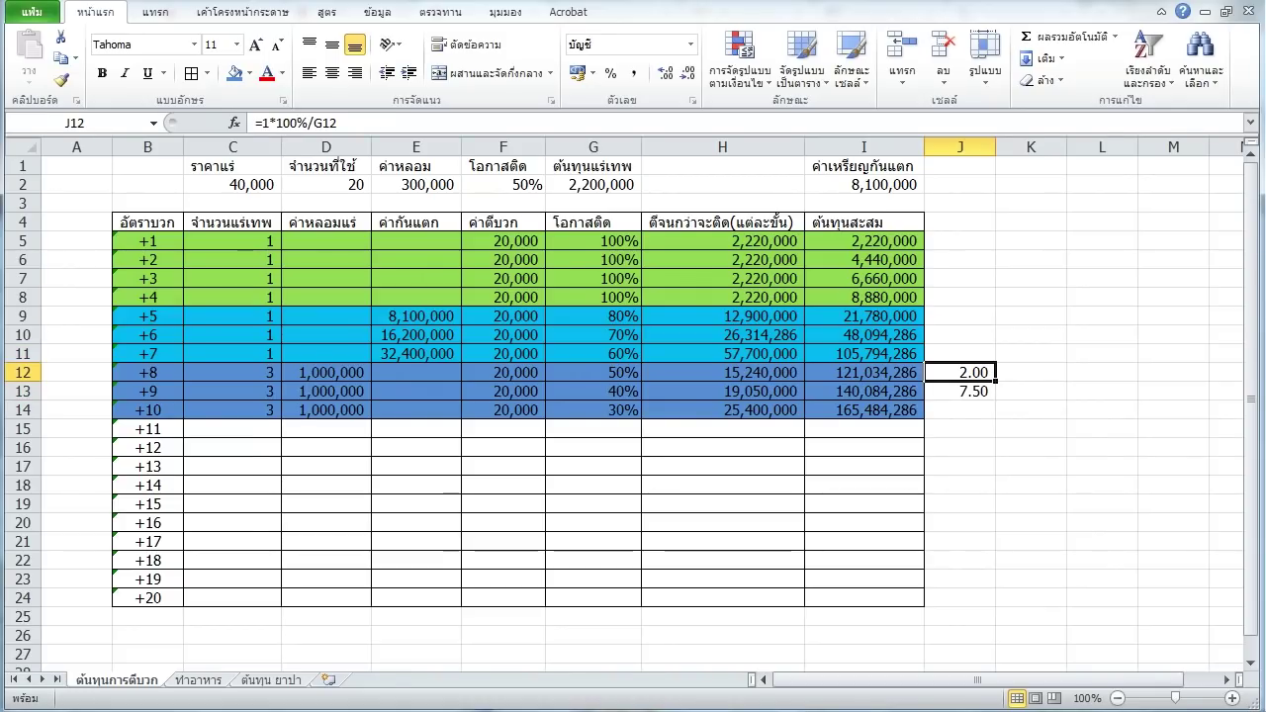
pyautogui.click(960, 353)
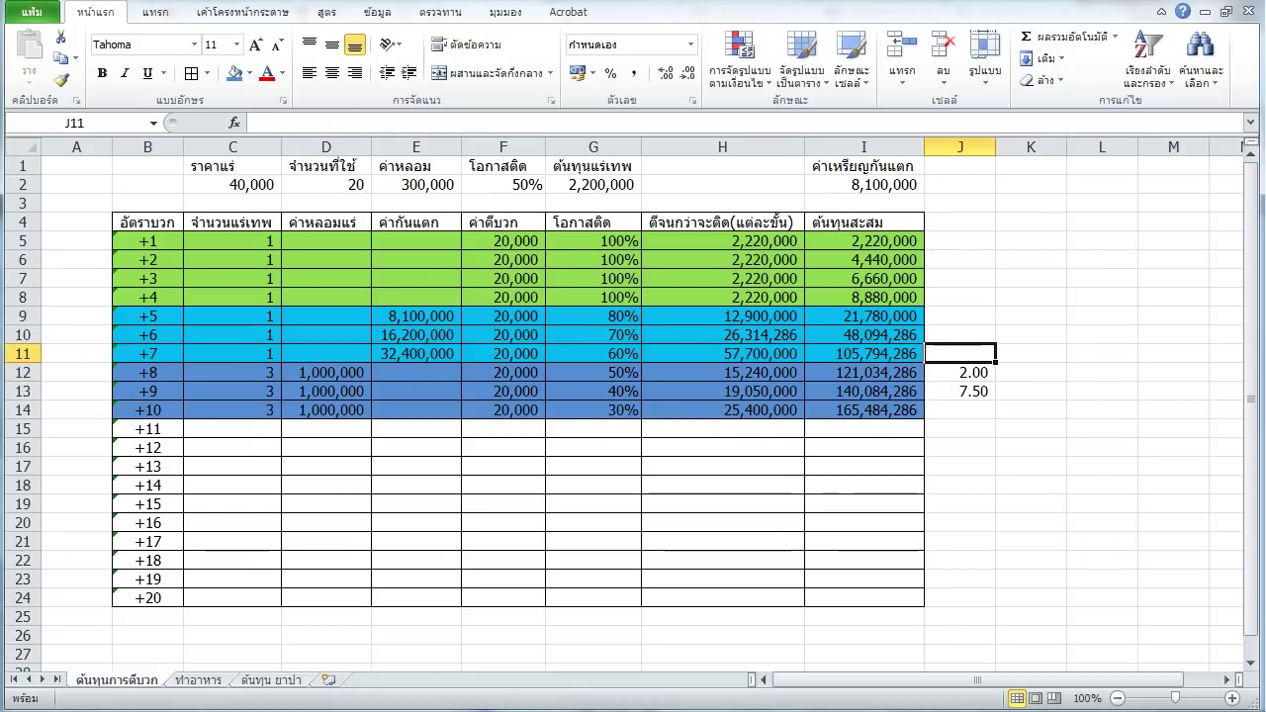
pyautogui.click(960, 372)
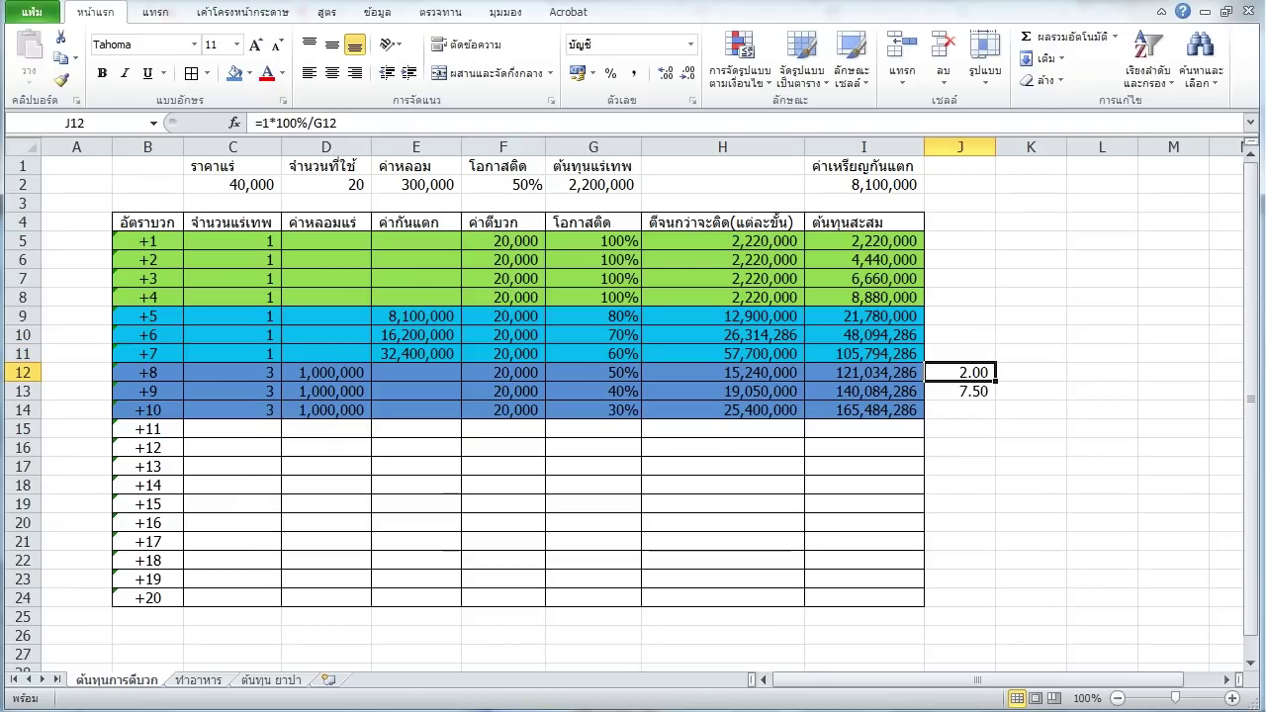
pyautogui.click(960, 391)
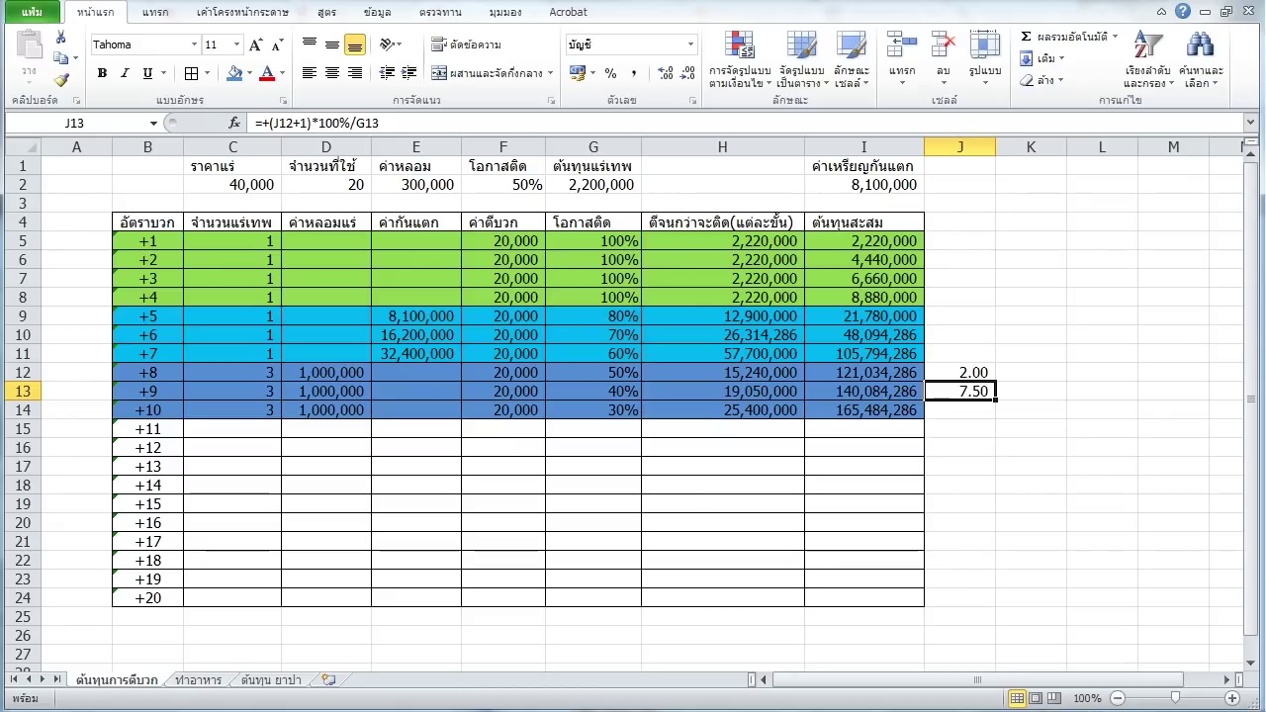
# Review the expected-attempts formulas for the +8 and +9 rows cell by cell, from J11 down to J13.
pyautogui.press('Up')
pyautogui.press('Up')
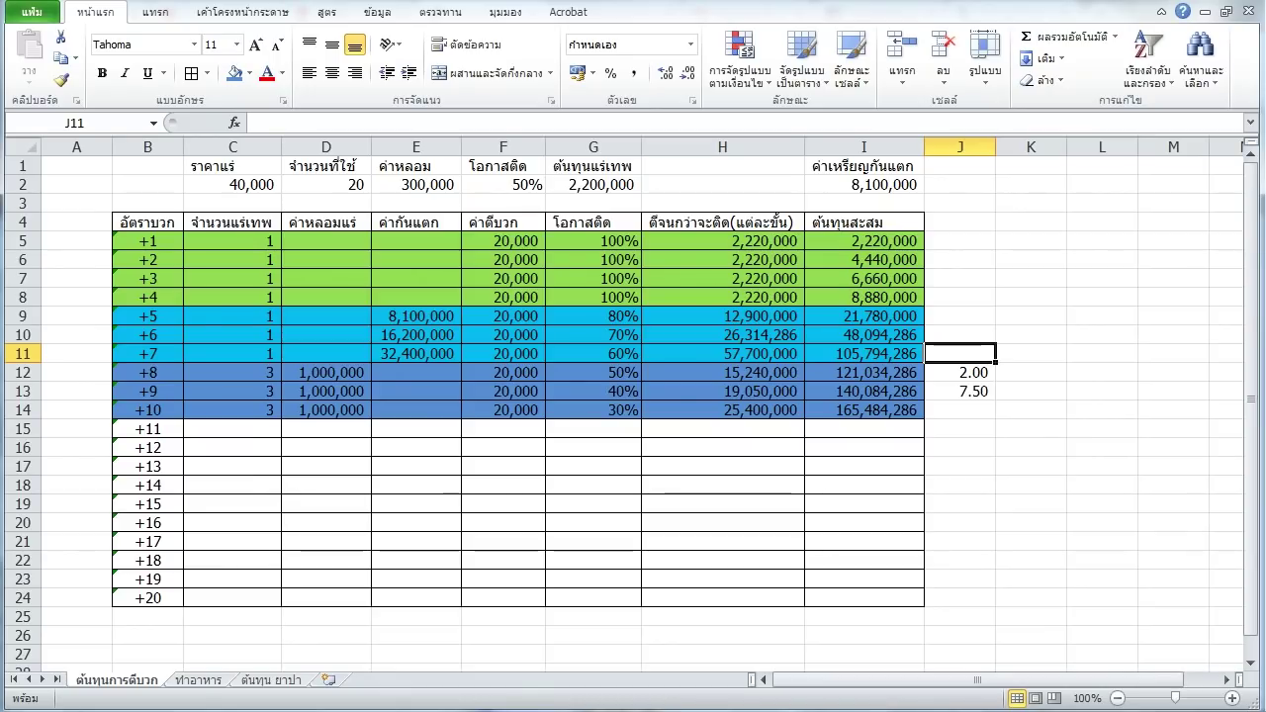
pyautogui.click(960, 372)
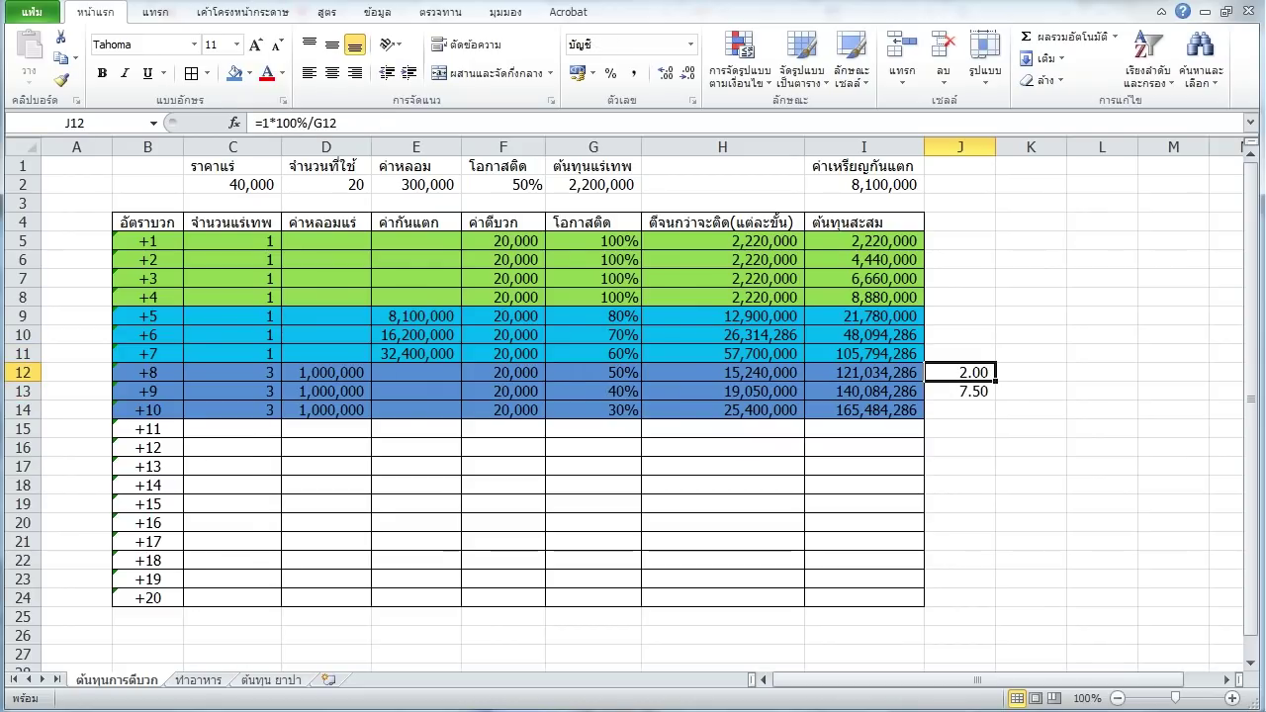
pyautogui.click(959, 353)
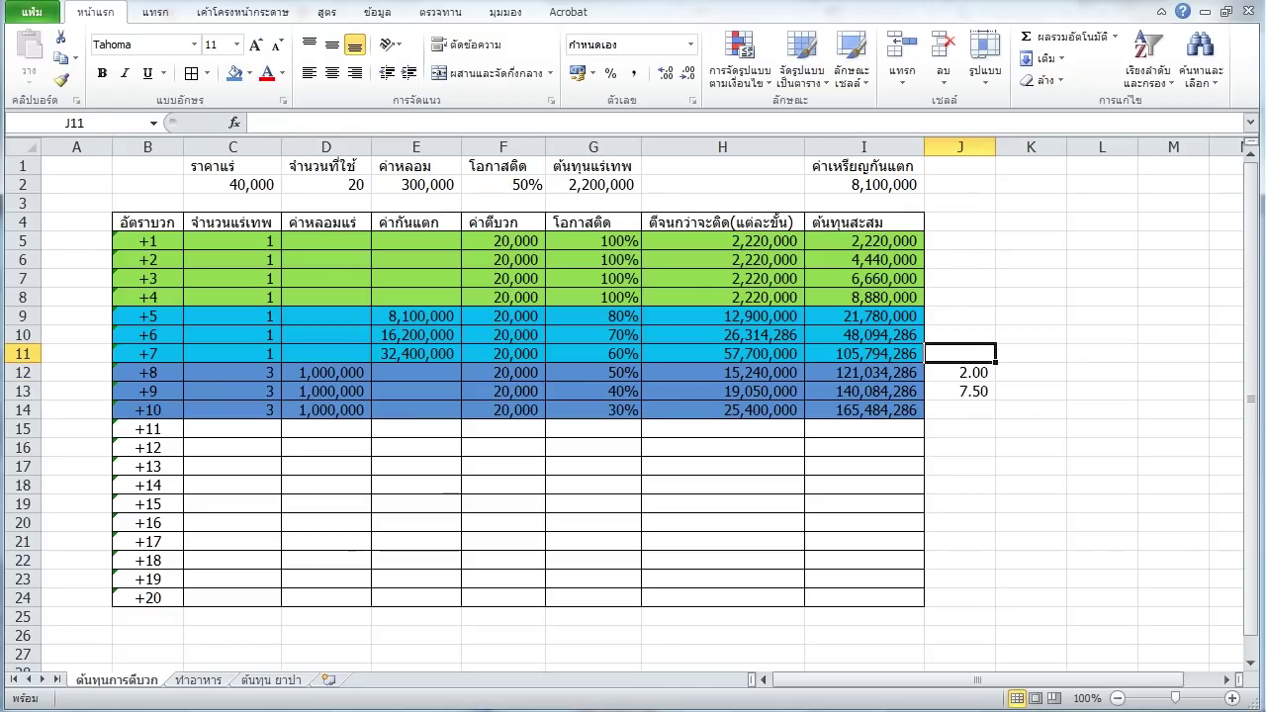
pyautogui.click(960, 372)
pyautogui.click(959, 353)
pyautogui.click(959, 372)
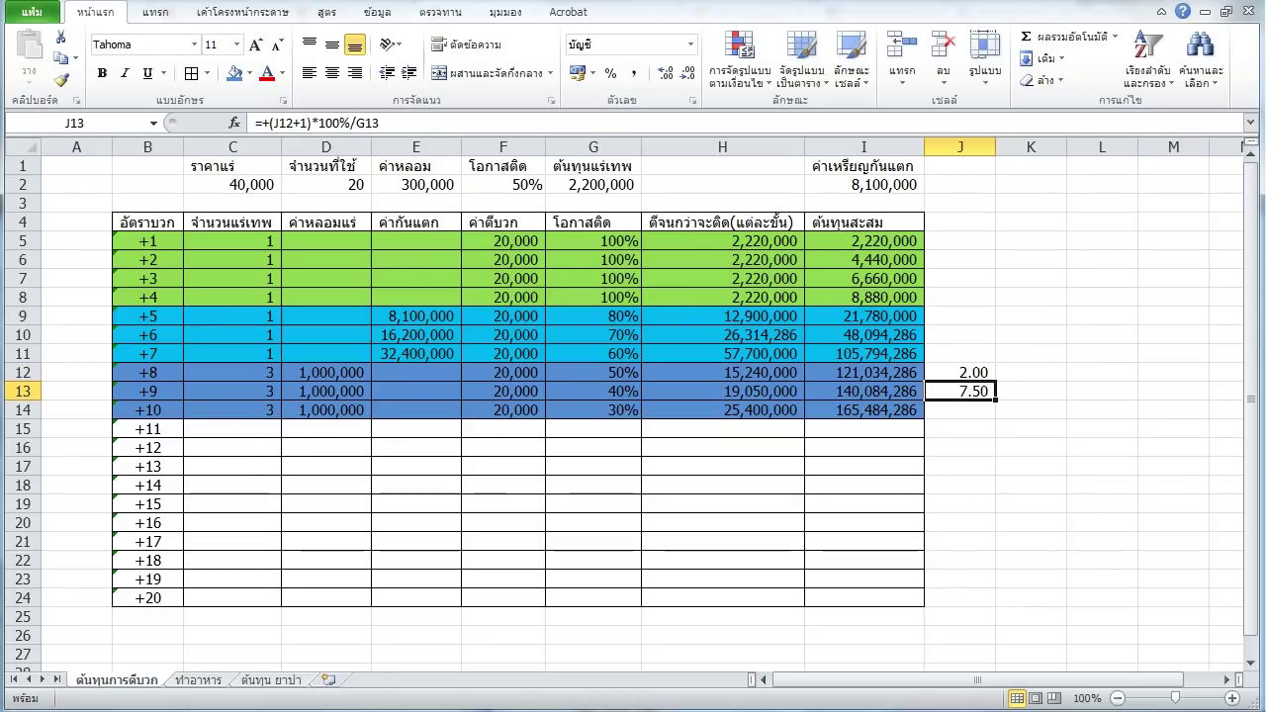
pyautogui.click(959, 372)
pyautogui.click(959, 390)
pyautogui.click(959, 372)
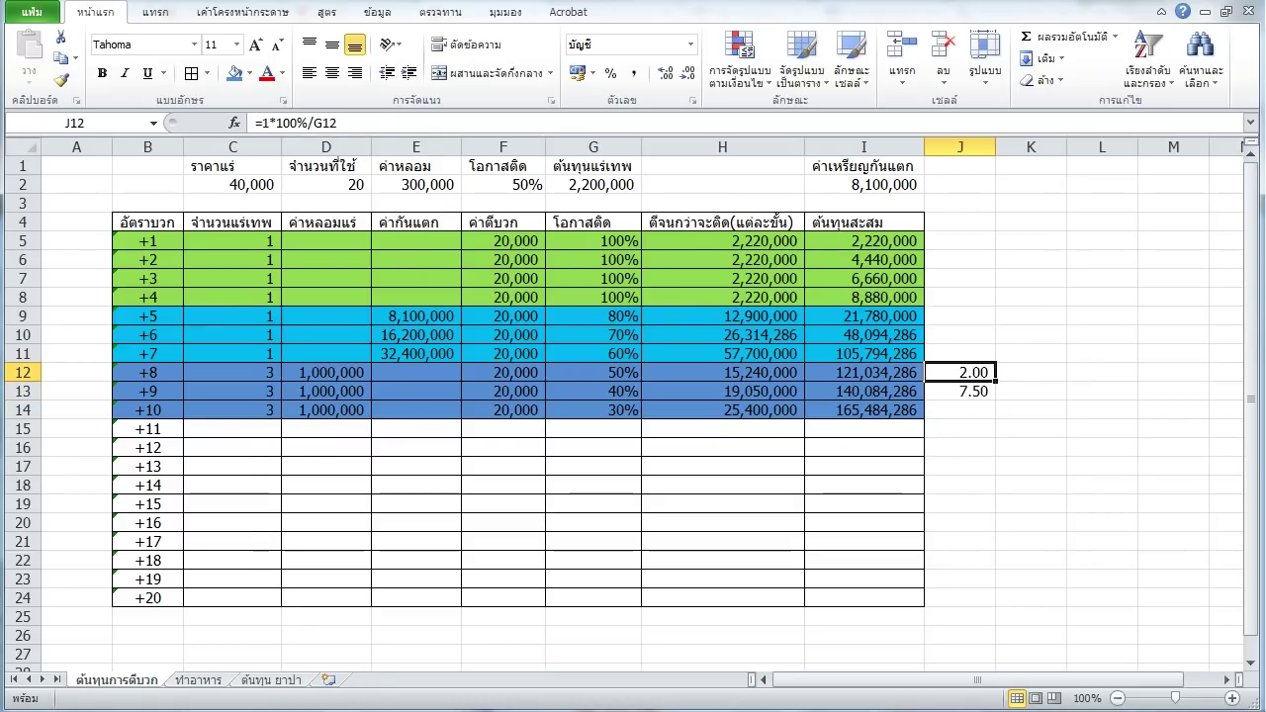
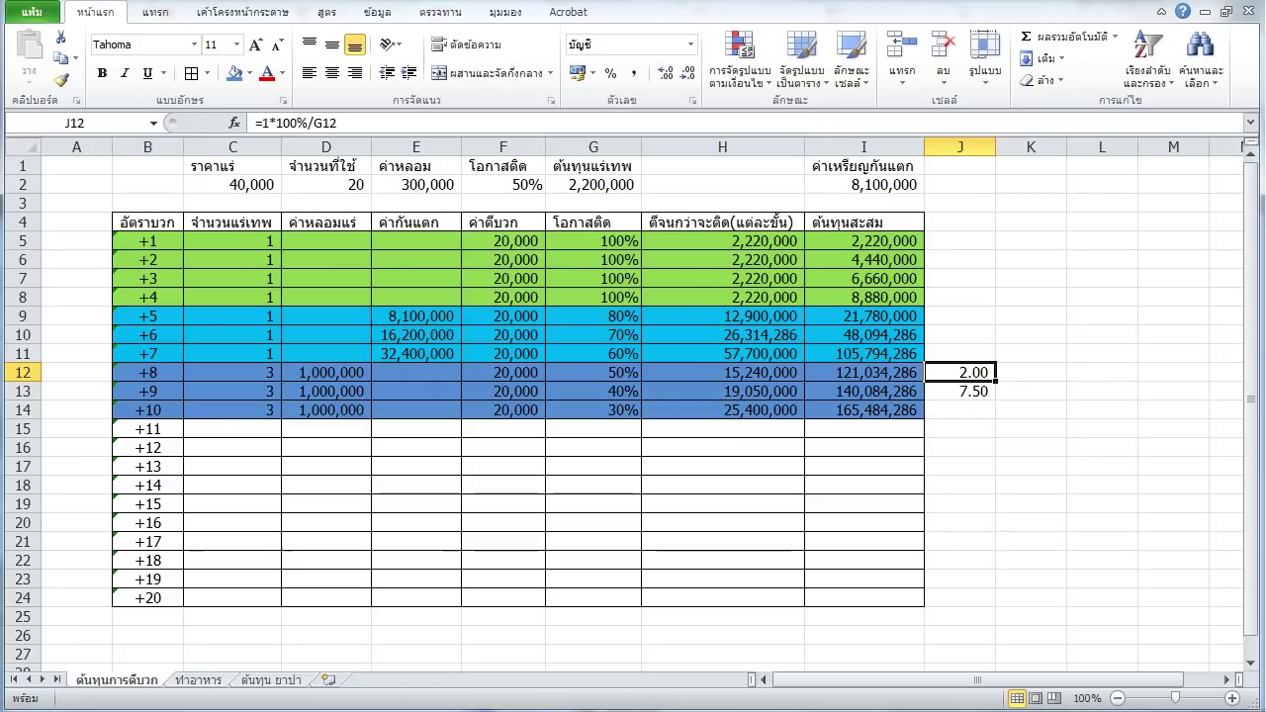
pyautogui.press('Left')
pyautogui.press('Left')
pyautogui.press('Left')
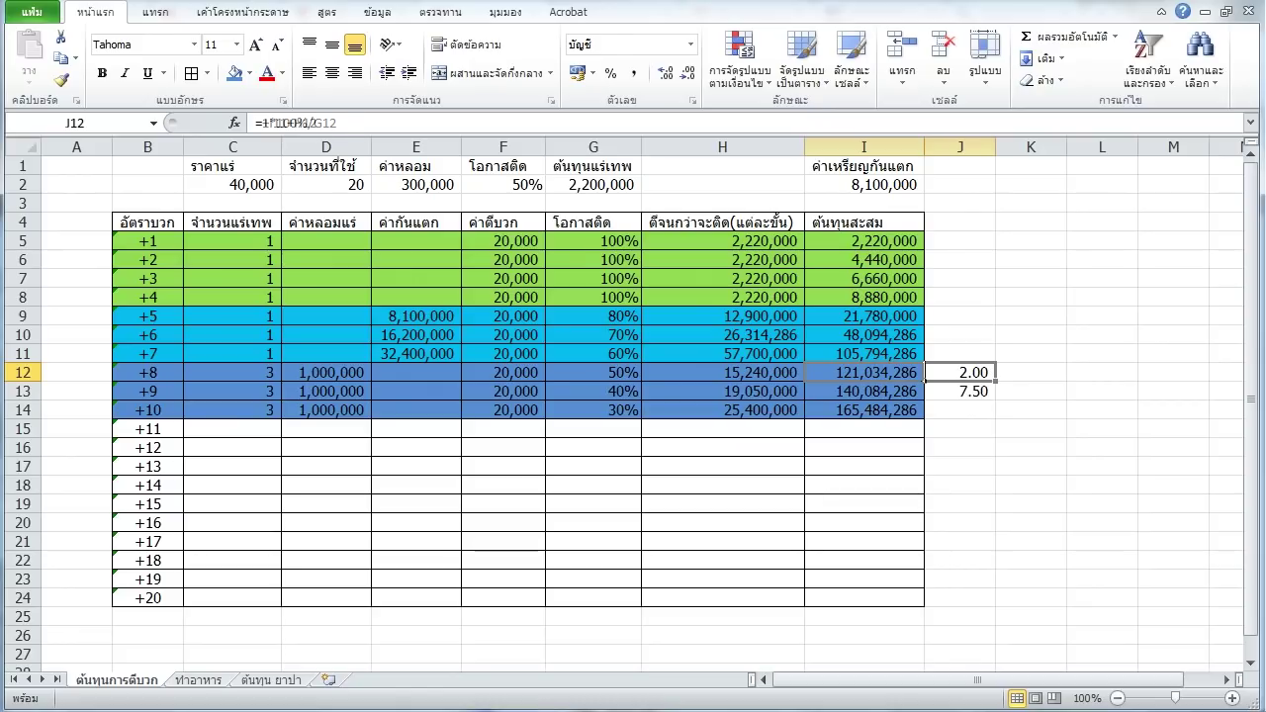
pyautogui.press('Right')
pyautogui.press('Right')
pyautogui.press('Right')
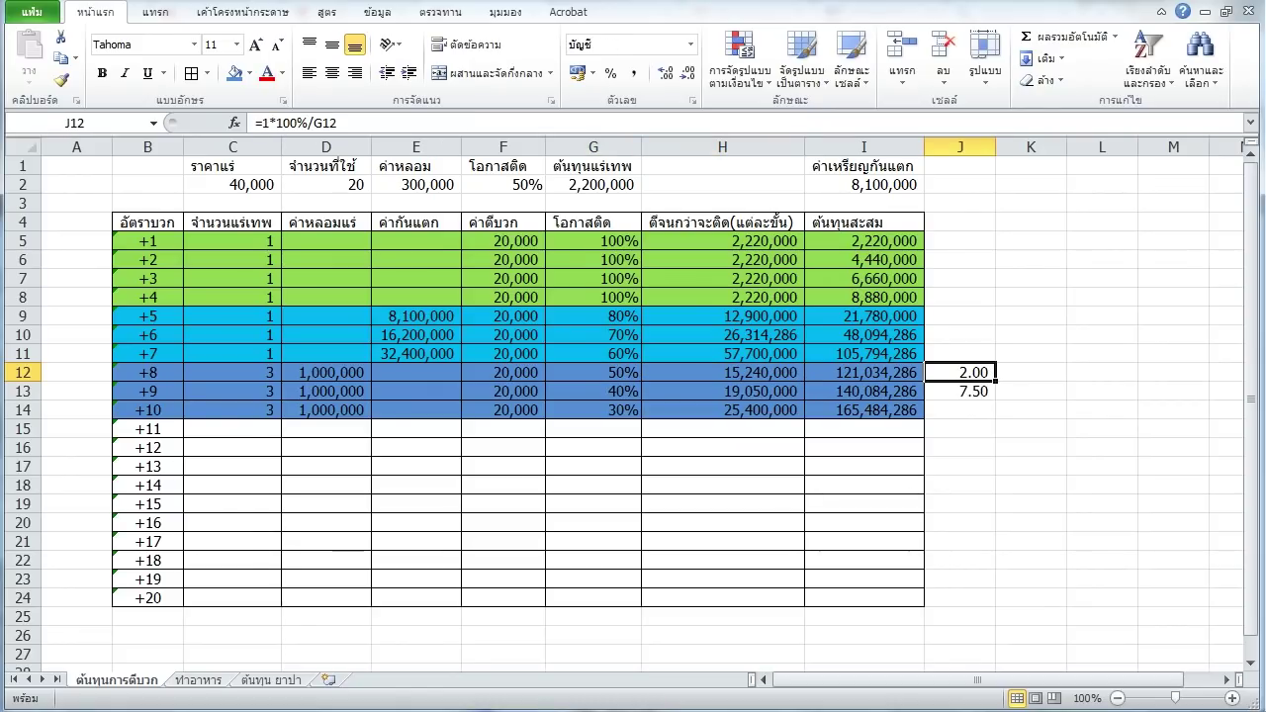
pyautogui.press('Up')
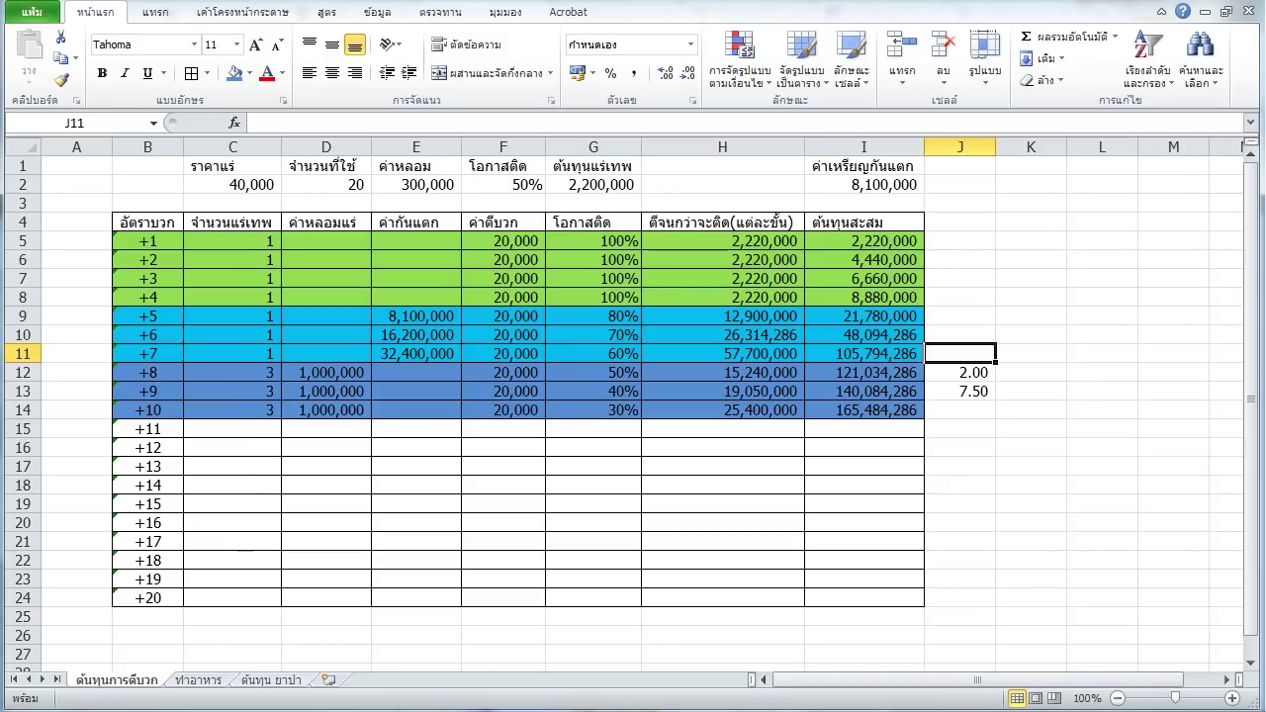
pyautogui.press('Down')
pyautogui.press('Up')
pyautogui.press('Down')
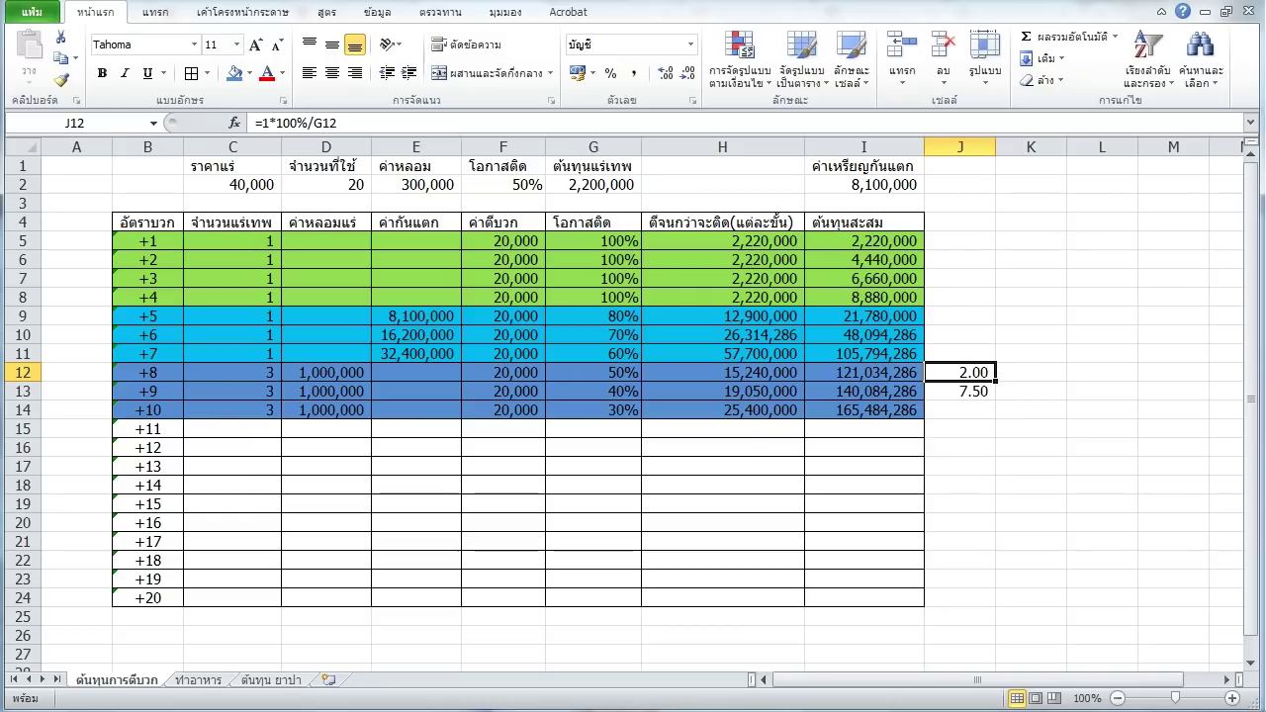
pyautogui.press('Down')
pyautogui.press('Up')
pyautogui.press('Up')
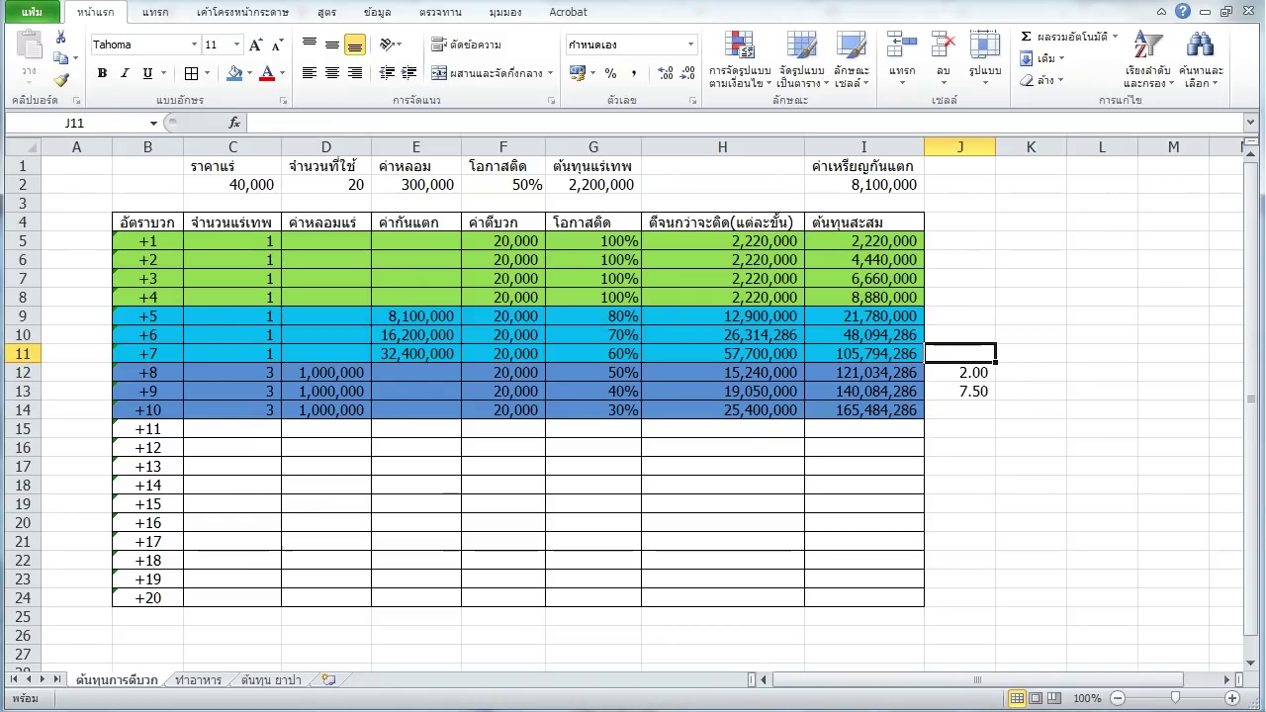
pyautogui.press('Down')
pyautogui.press('Up')
pyautogui.press('Down')
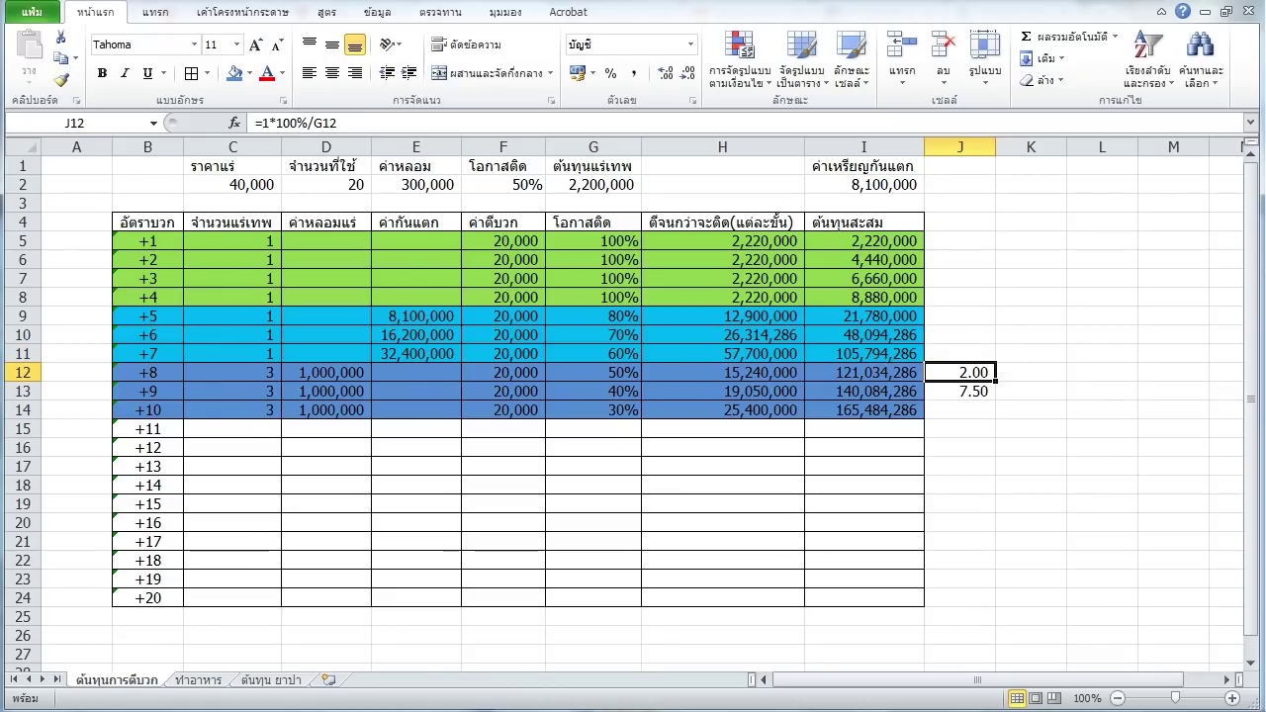
pyautogui.click(960, 391)
pyautogui.click(960, 372)
pyautogui.click(960, 353)
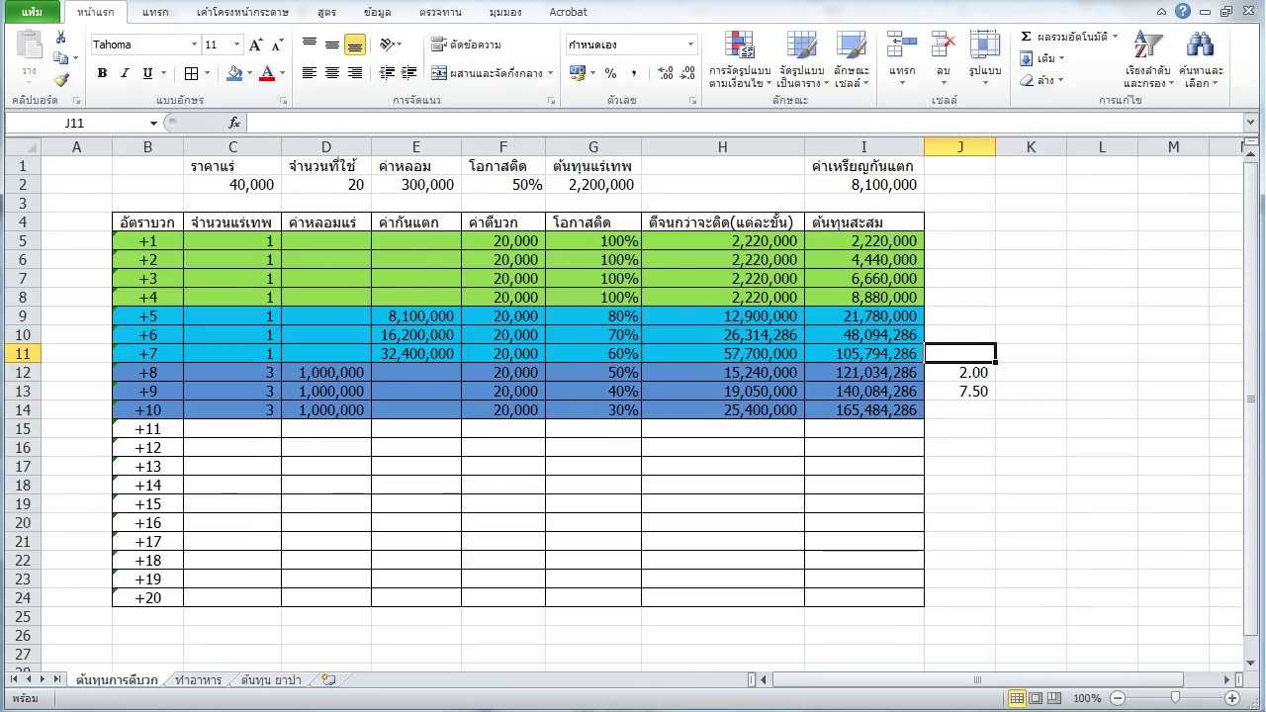
pyautogui.click(960, 372)
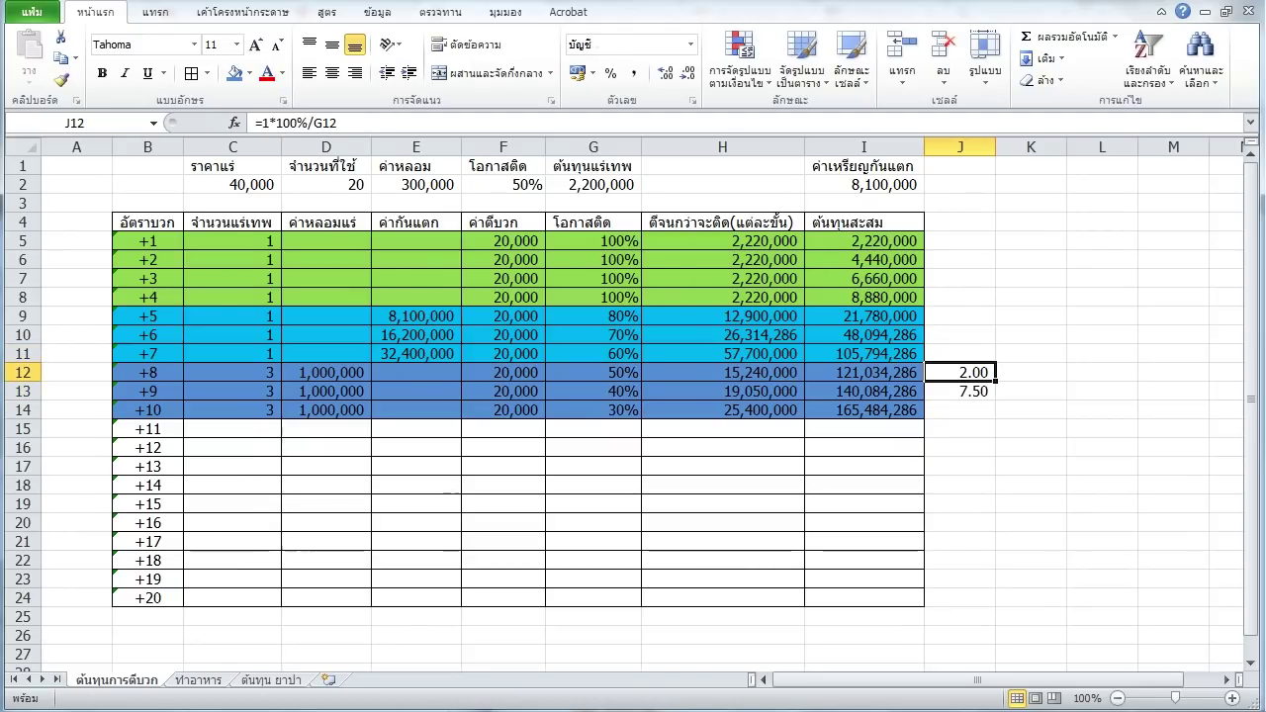
pyautogui.click(960, 354)
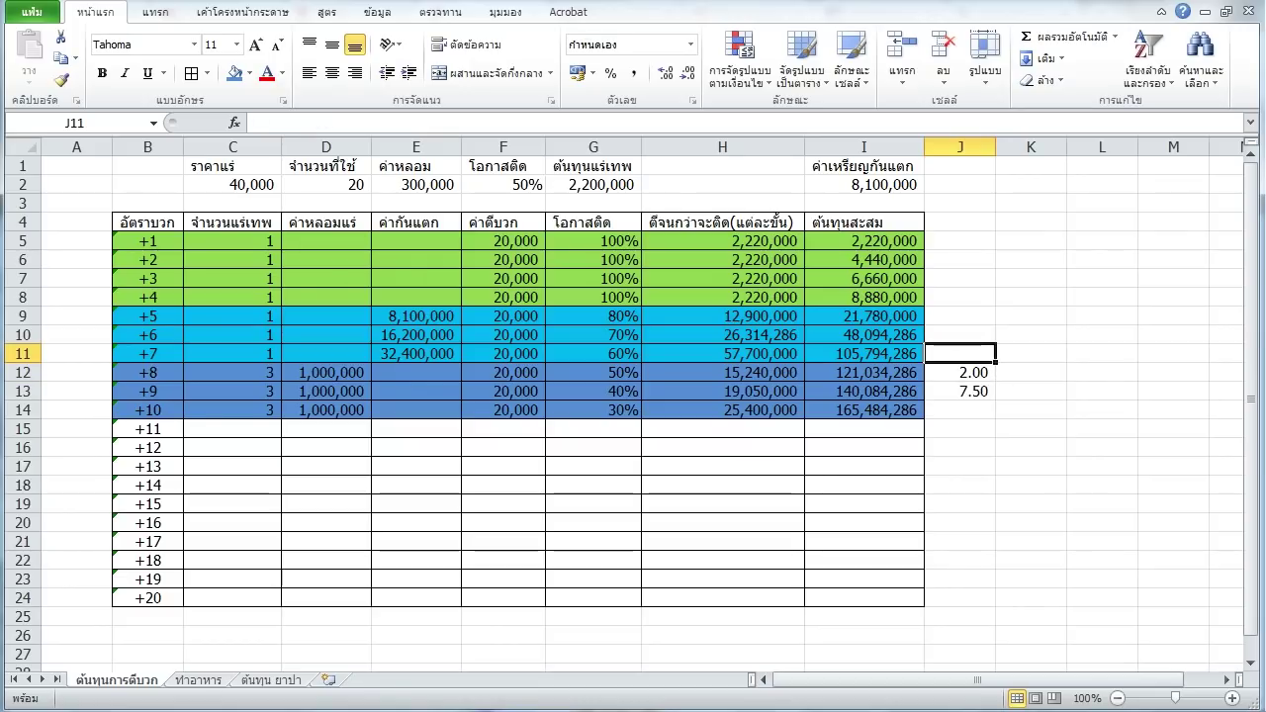
pyautogui.click(960, 372)
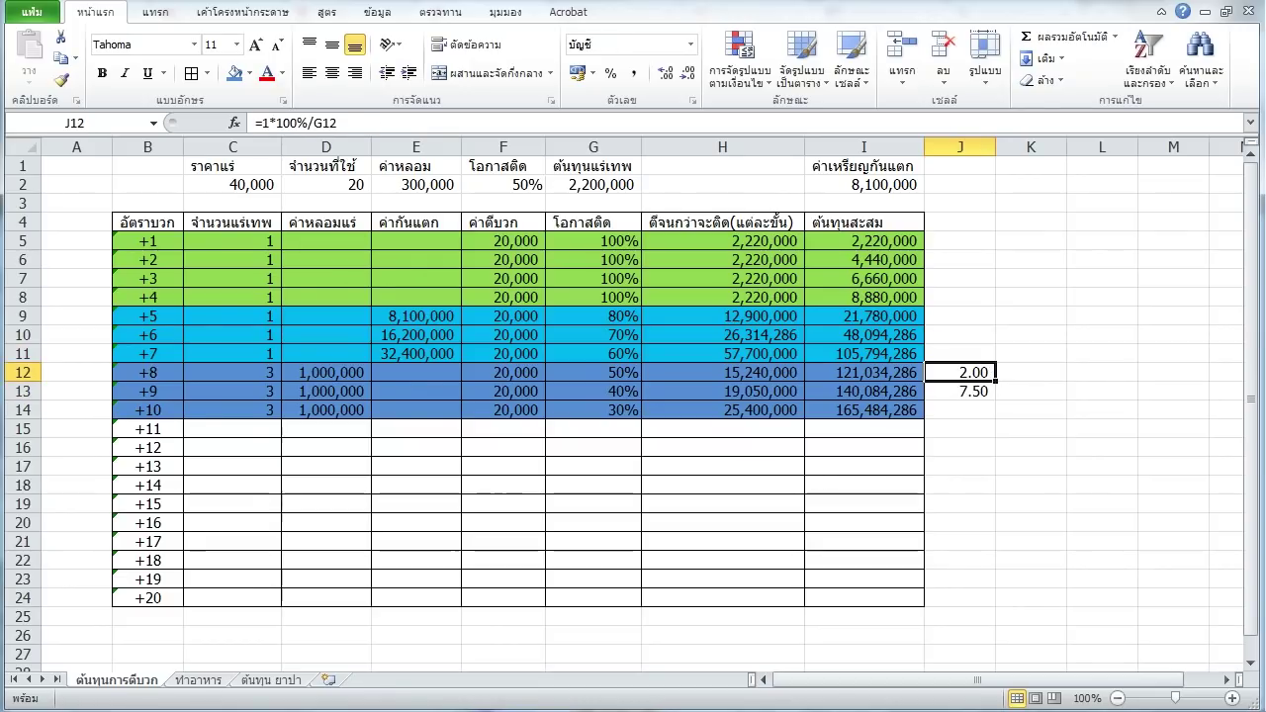
pyautogui.click(960, 390)
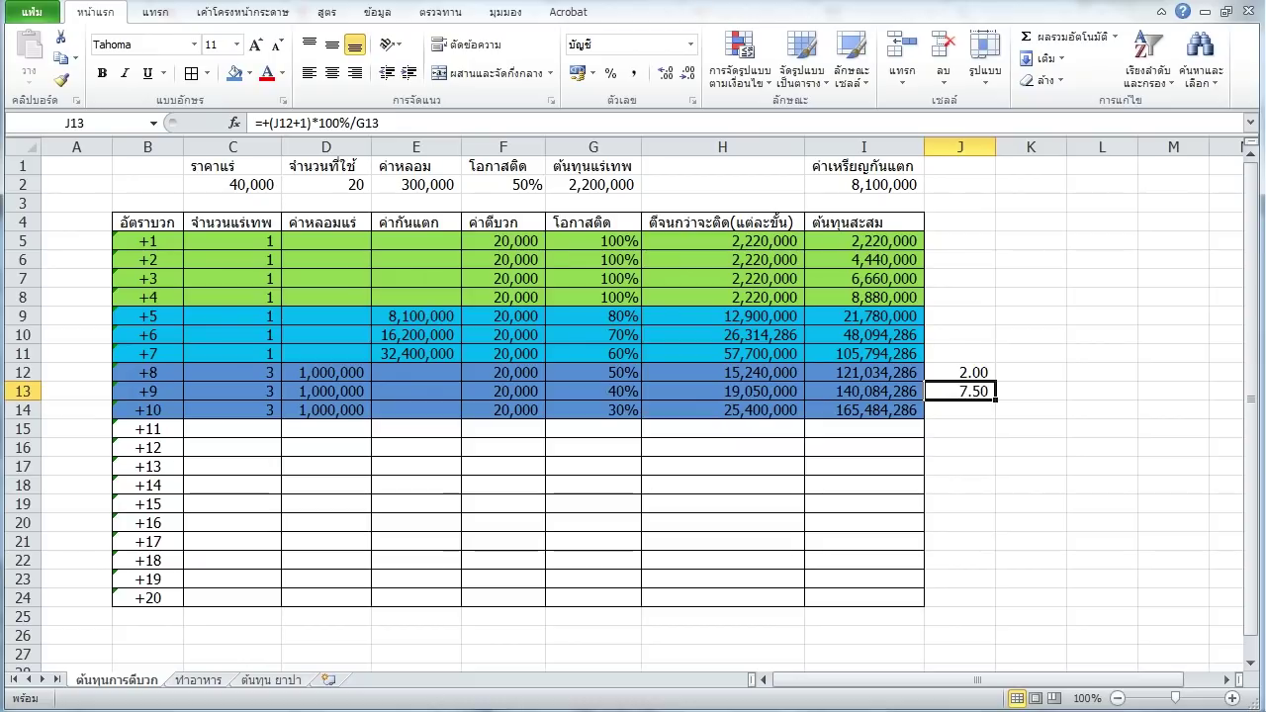
pyautogui.press('Left')
pyautogui.press('Left')
pyautogui.press('Left')
pyautogui.press('Right')
pyautogui.press('Right')
pyautogui.press('Right')
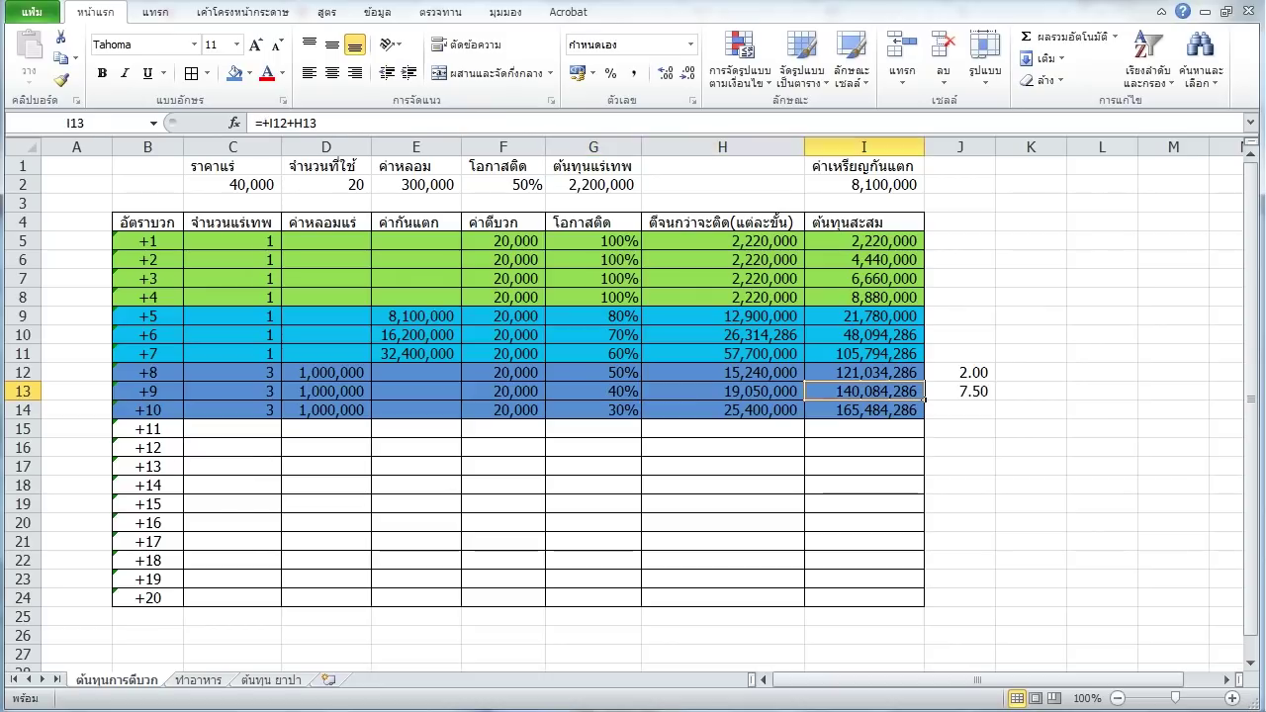
# Enter the expected-attempts formula +(J13+1)*100%/G14 in J14 beside the +10 row.
pyautogui.press('Down')
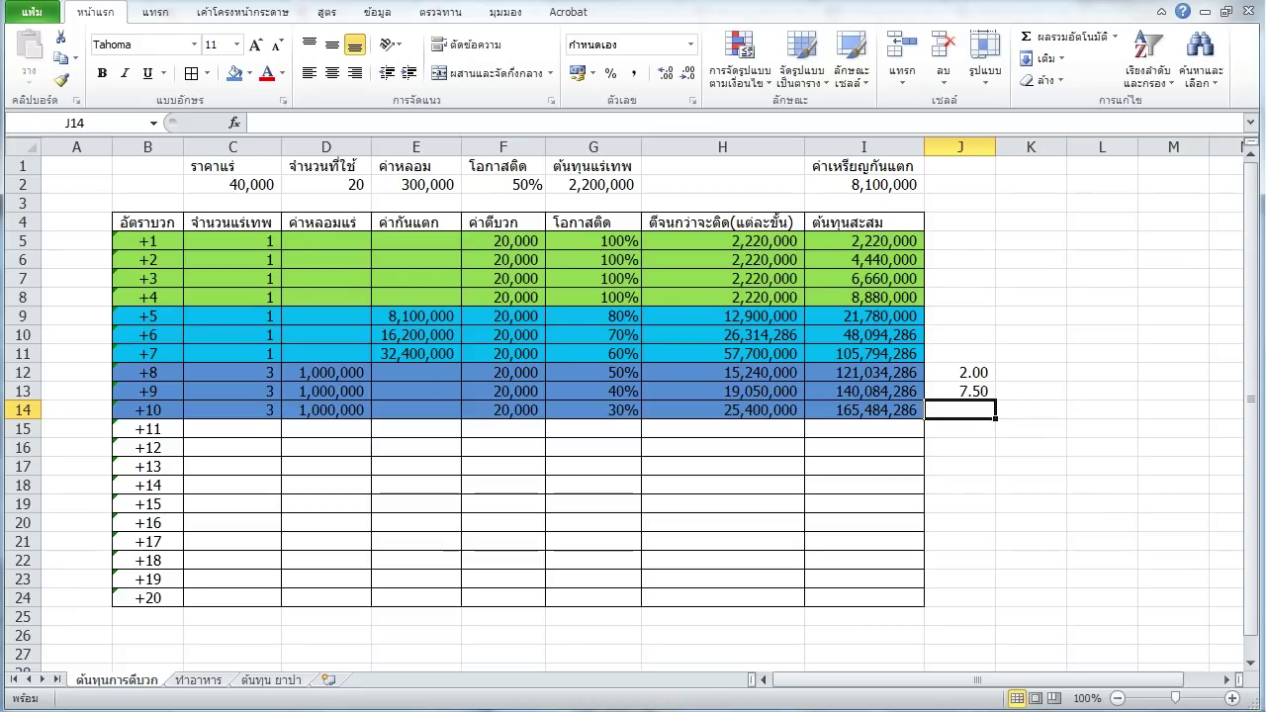
pyautogui.write('+')
pyautogui.press('Up')
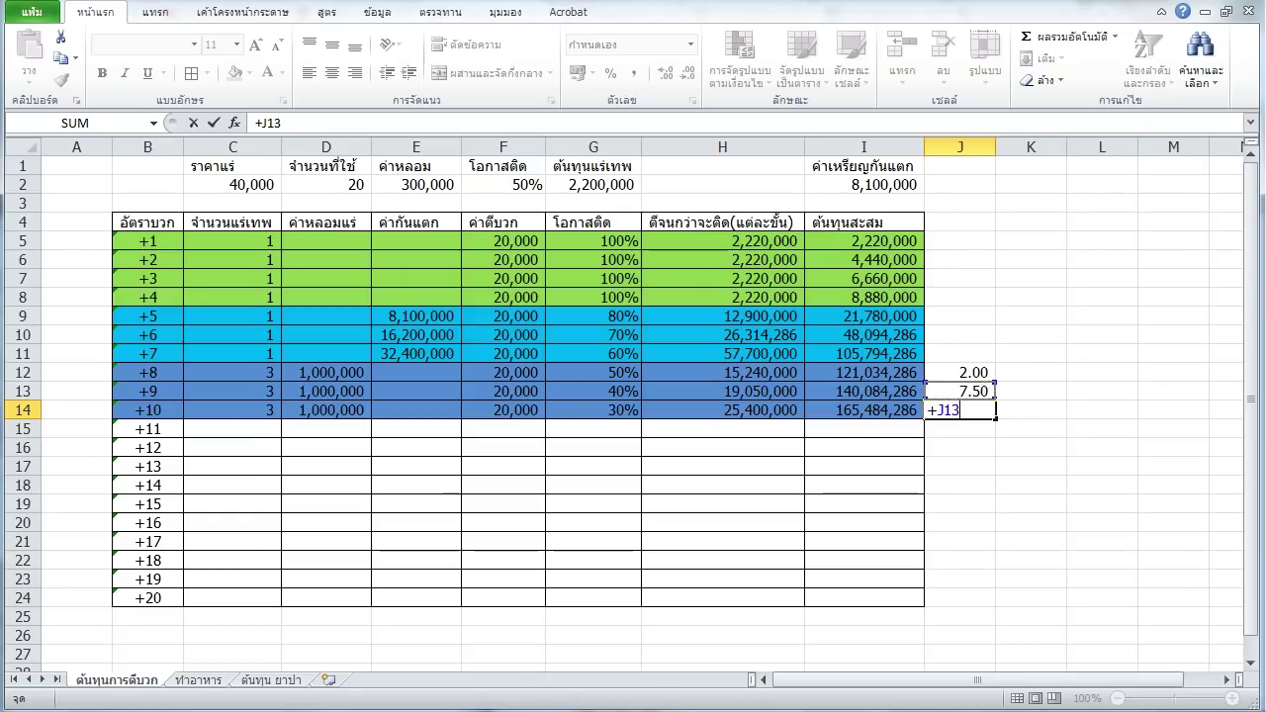
pyautogui.write('+')
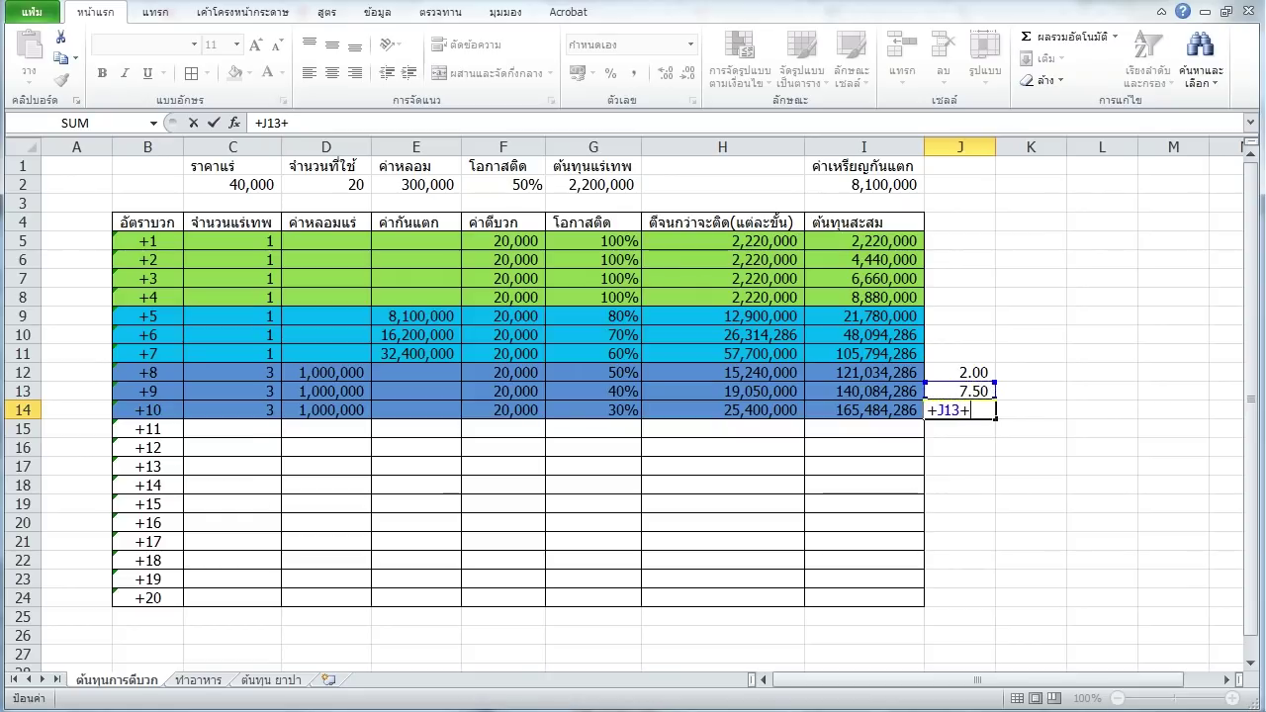
pyautogui.write('1)')
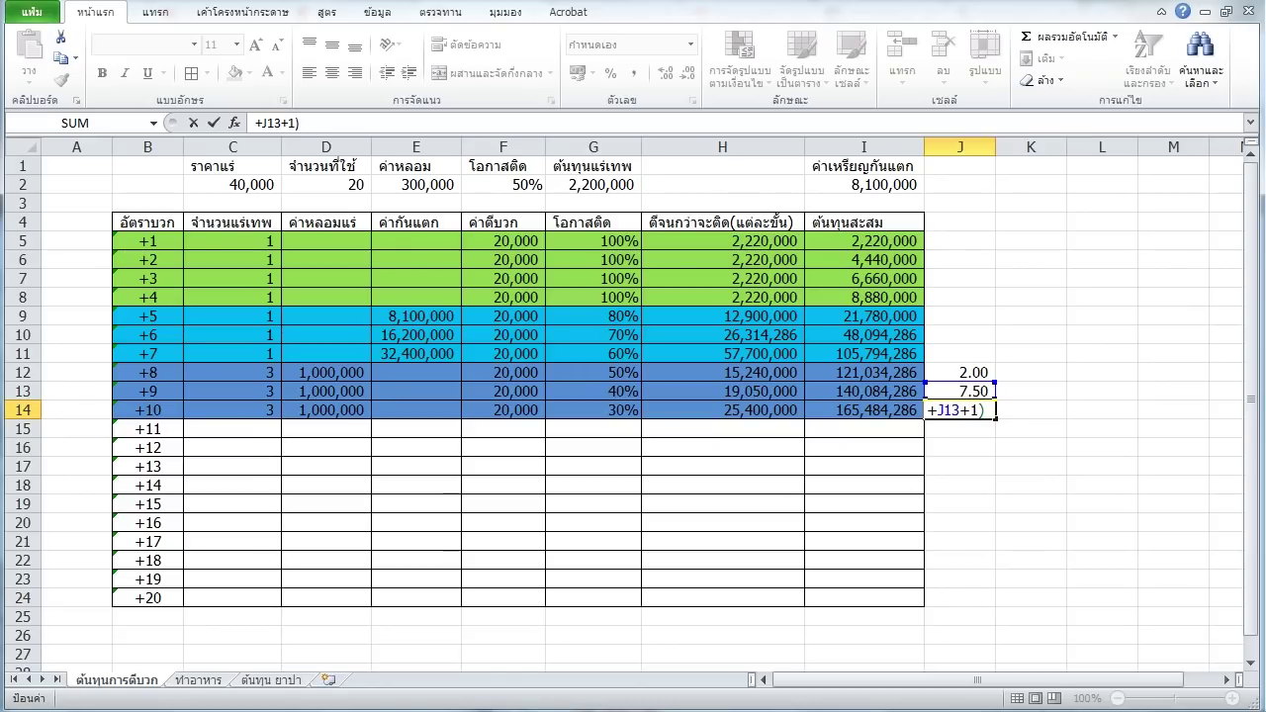
pyautogui.click(937, 410)
pyautogui.write('(J13+1)')
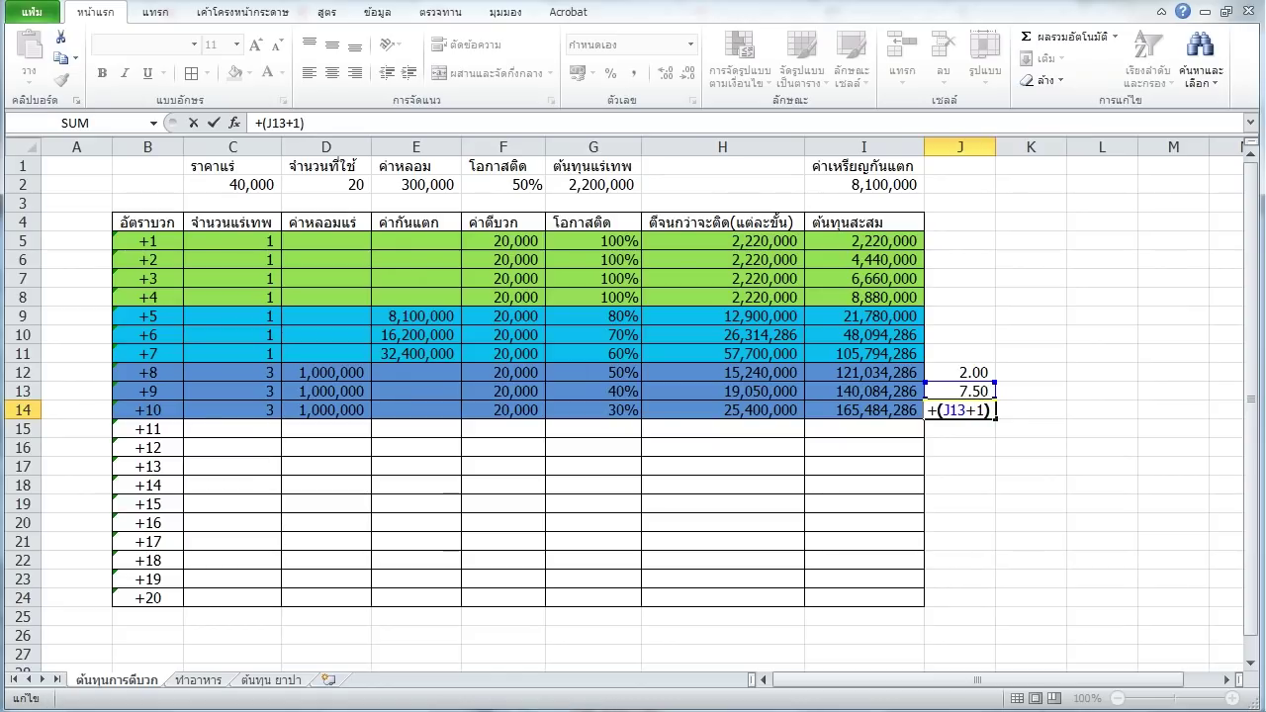
pyautogui.write('*100')
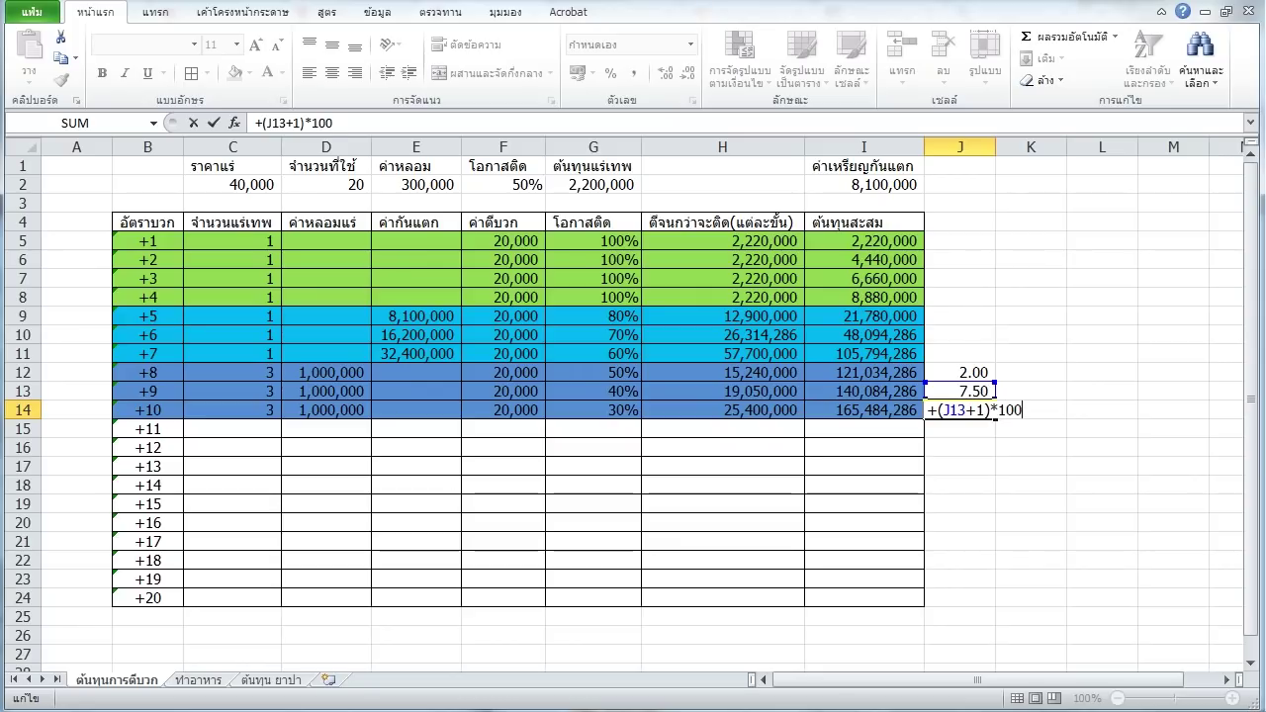
pyautogui.write('%/')
pyautogui.click(593, 410)
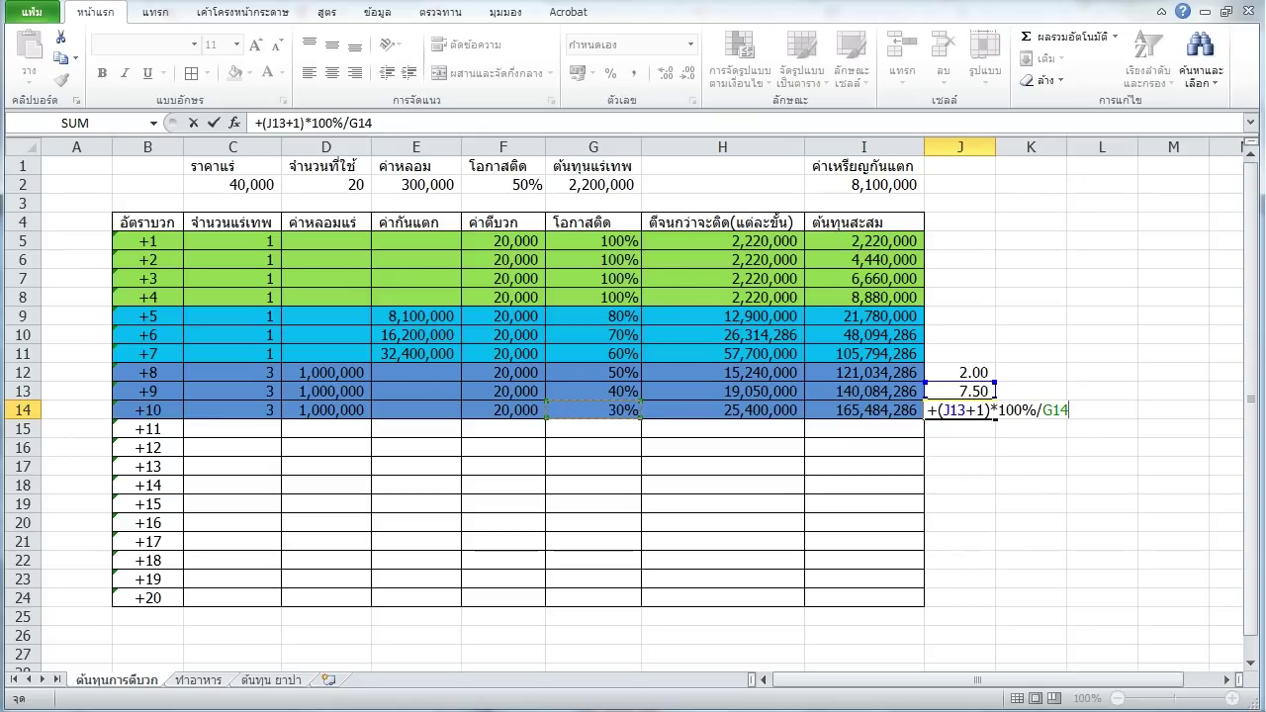
pyautogui.press('Return')
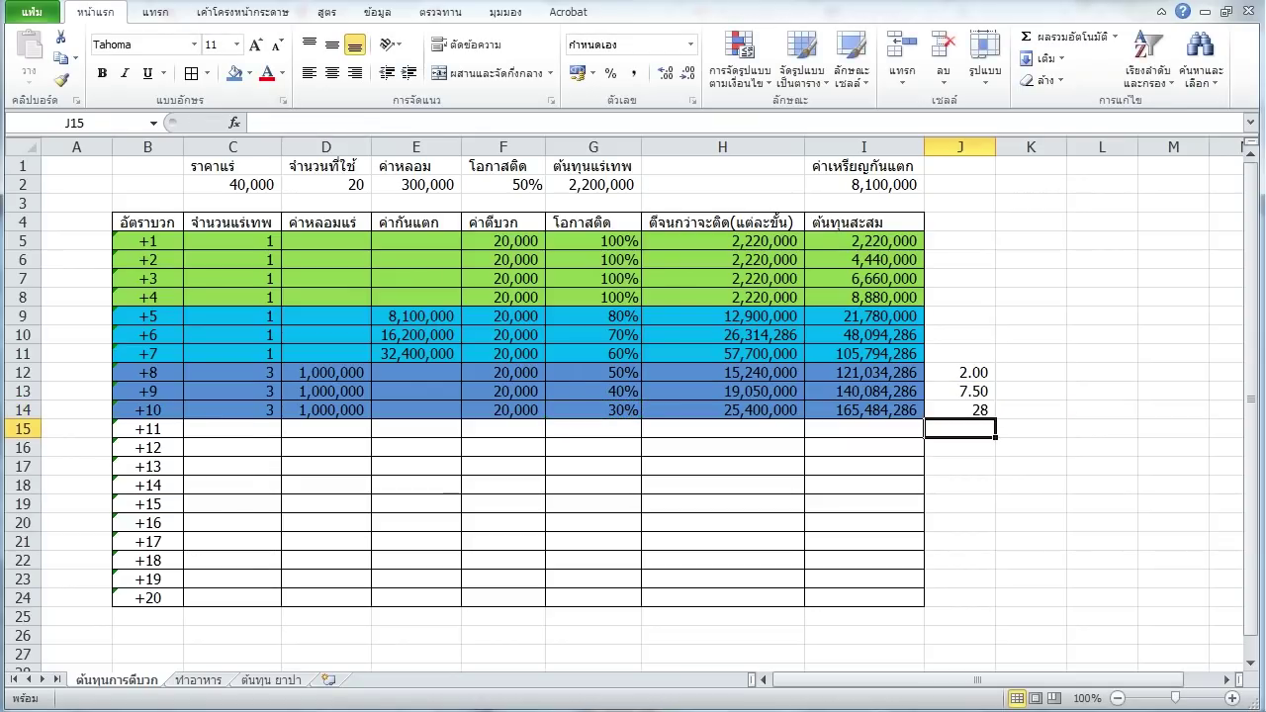
# Display the J14 result with two decimal places.
pyautogui.click(959, 409)
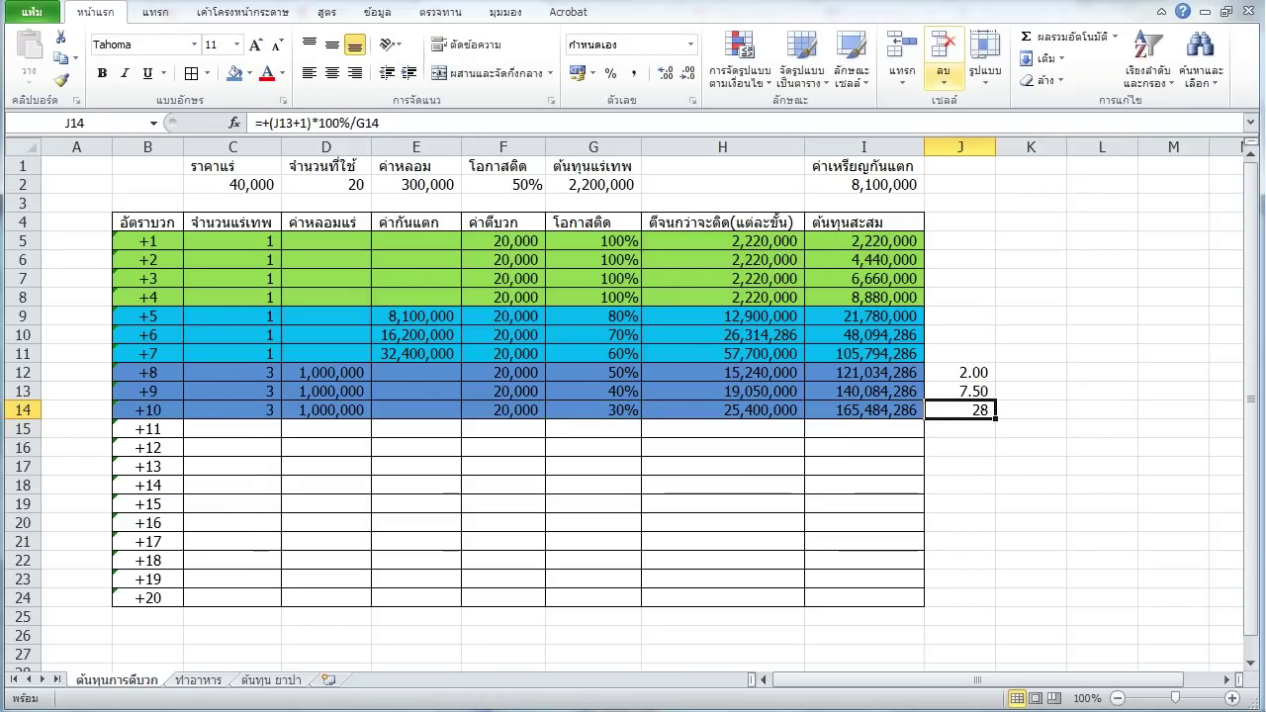
pyautogui.click(665, 73)
pyautogui.click(665, 73)
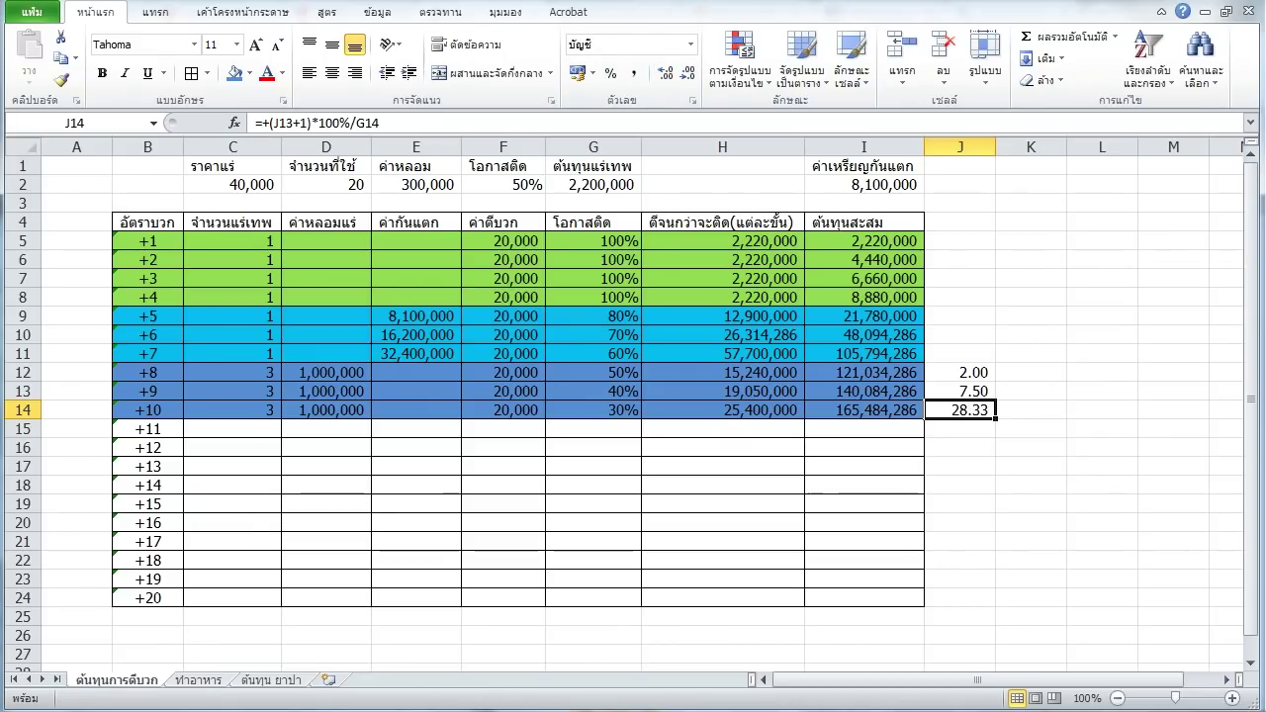
# Enter the heading "แร่ HD ที่ใช้แล้วติด" in J11 above the expected-attempts values.
pyautogui.click(960, 372)
pyautogui.click(960, 353)
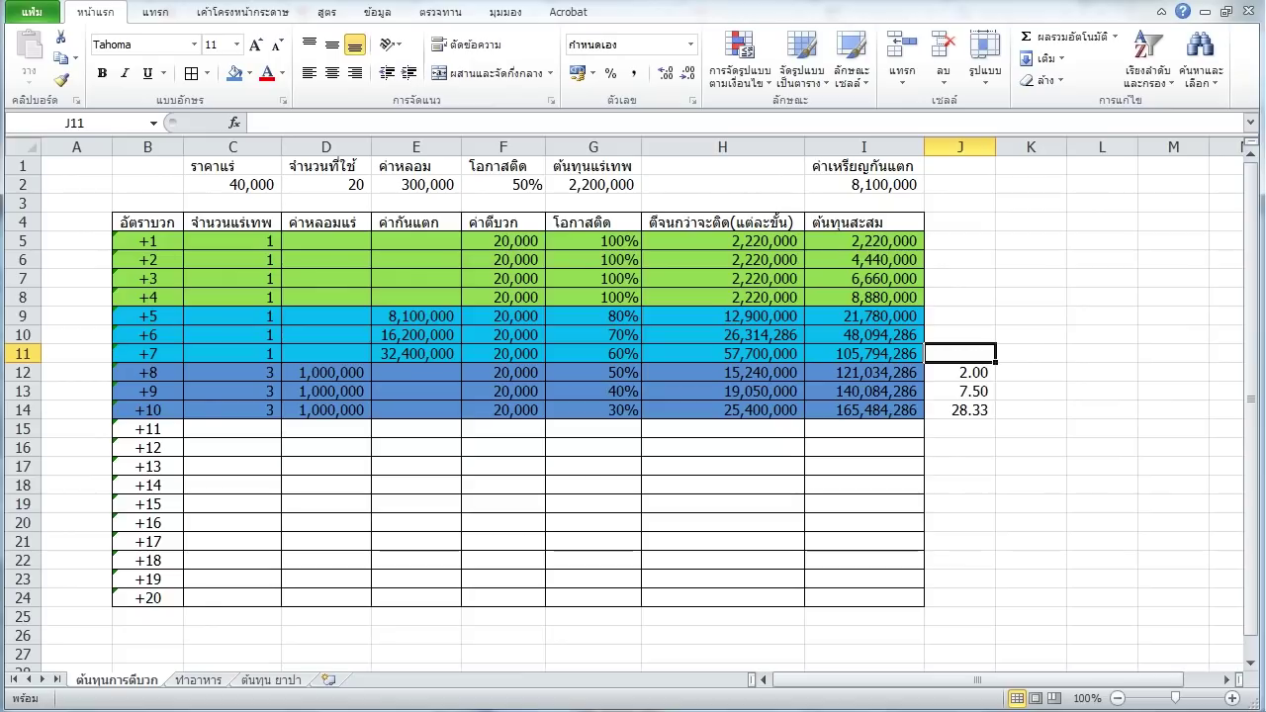
pyautogui.write('.=')
pyautogui.press('BackSpace')
pyautogui.press('BackSpace')
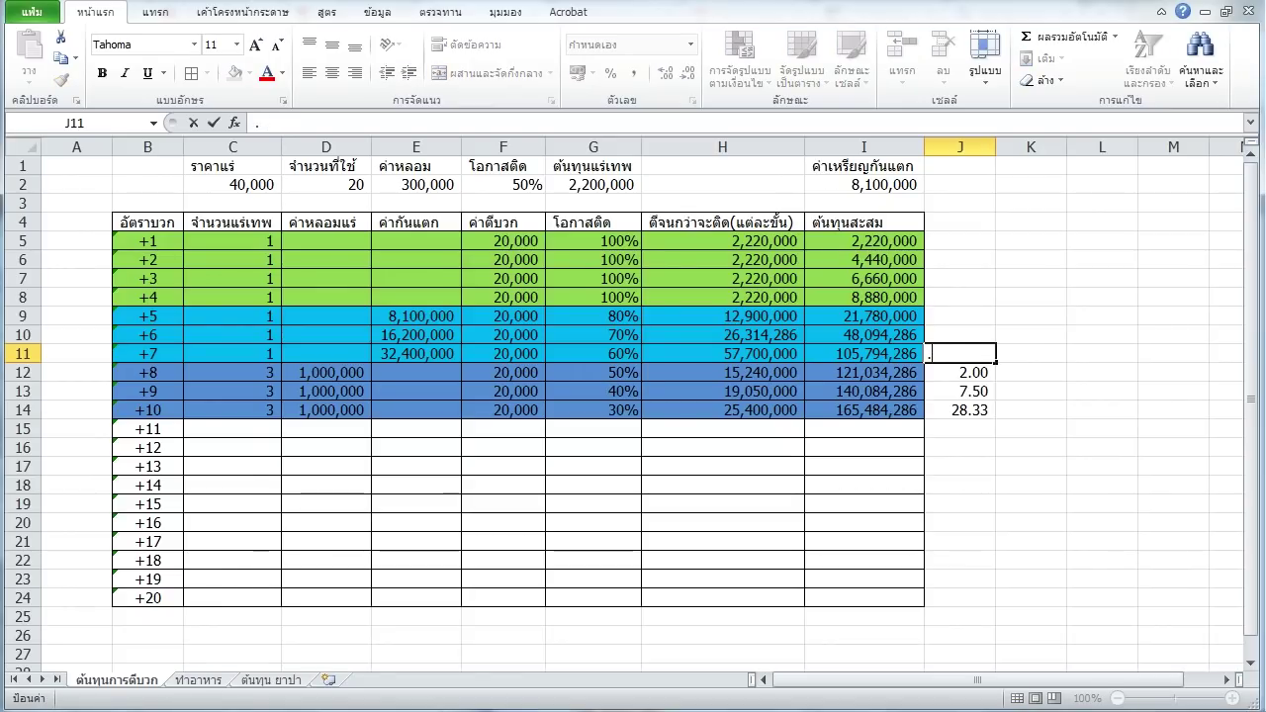
pyautogui.write('HD')
pyautogui.press('BackSpace')
pyautogui.press('BackSpace')
pyautogui.write('แร่')
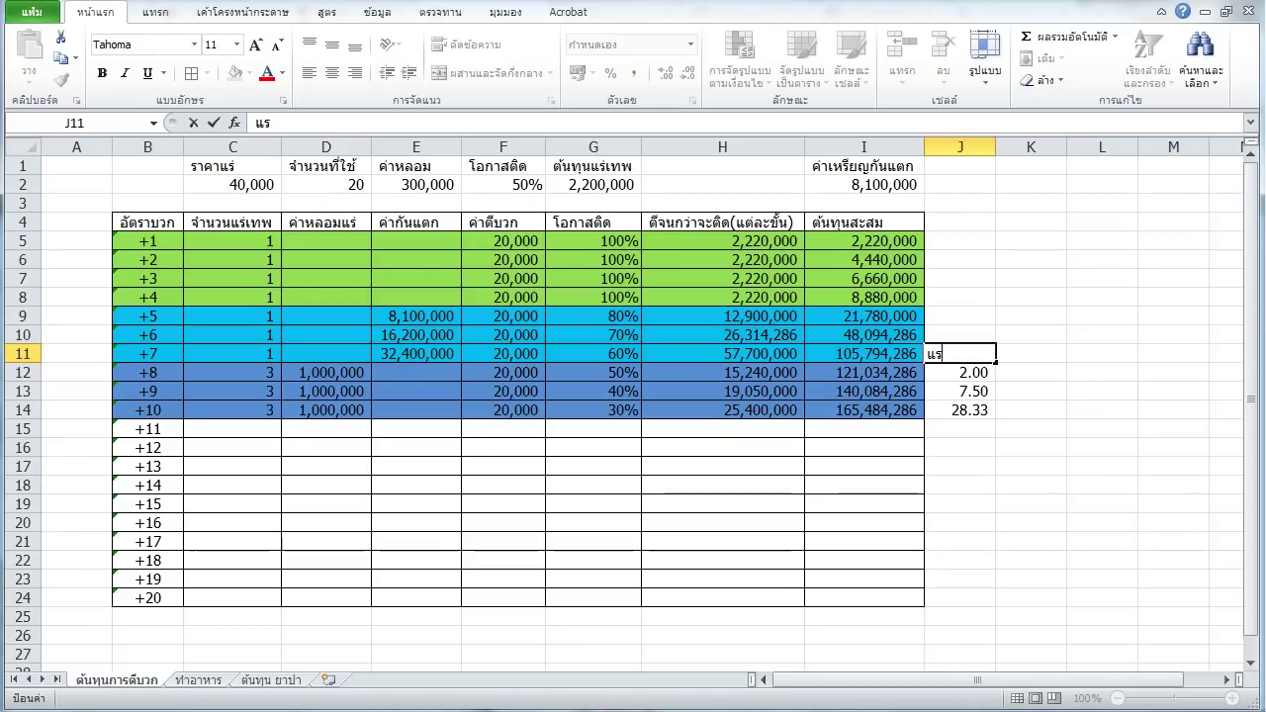
pyautogui.write(' HD ที่ใช้')
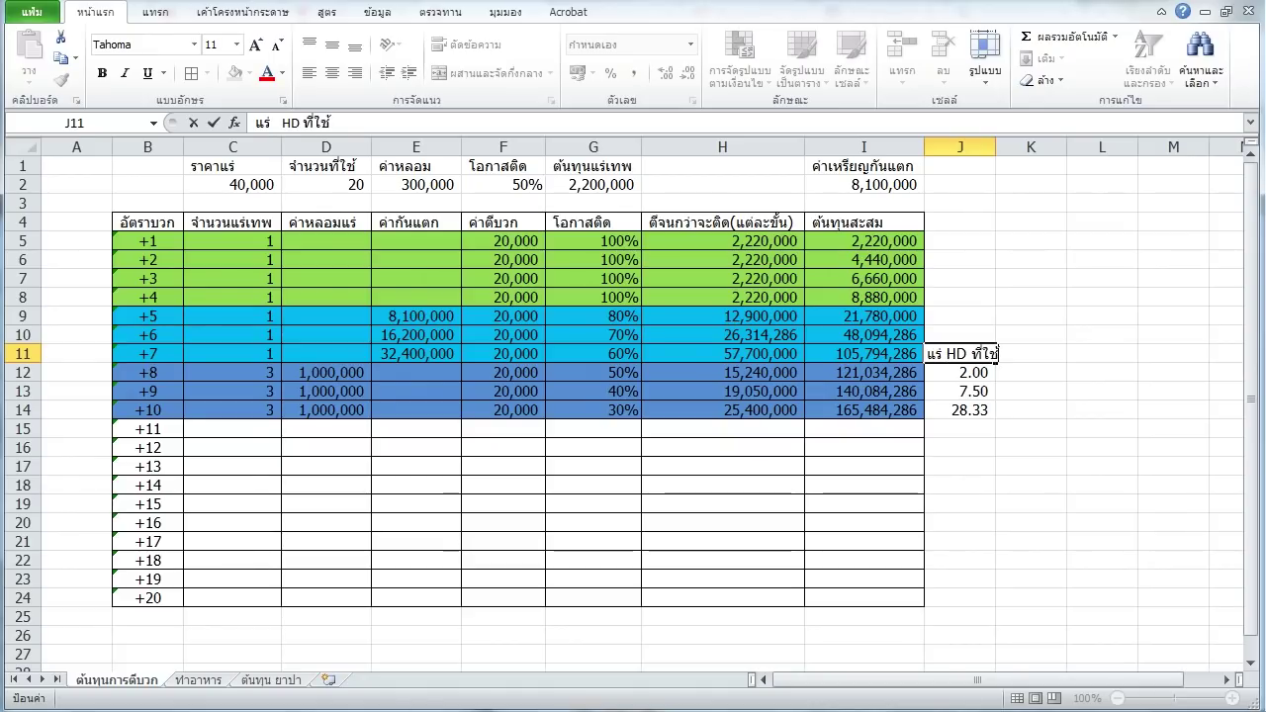
pyautogui.write('แล้วติดชัว')
pyautogui.press('BackSpace')
pyautogui.press('BackSpace')
pyautogui.press('BackSpace')
pyautogui.press('BackSpace')
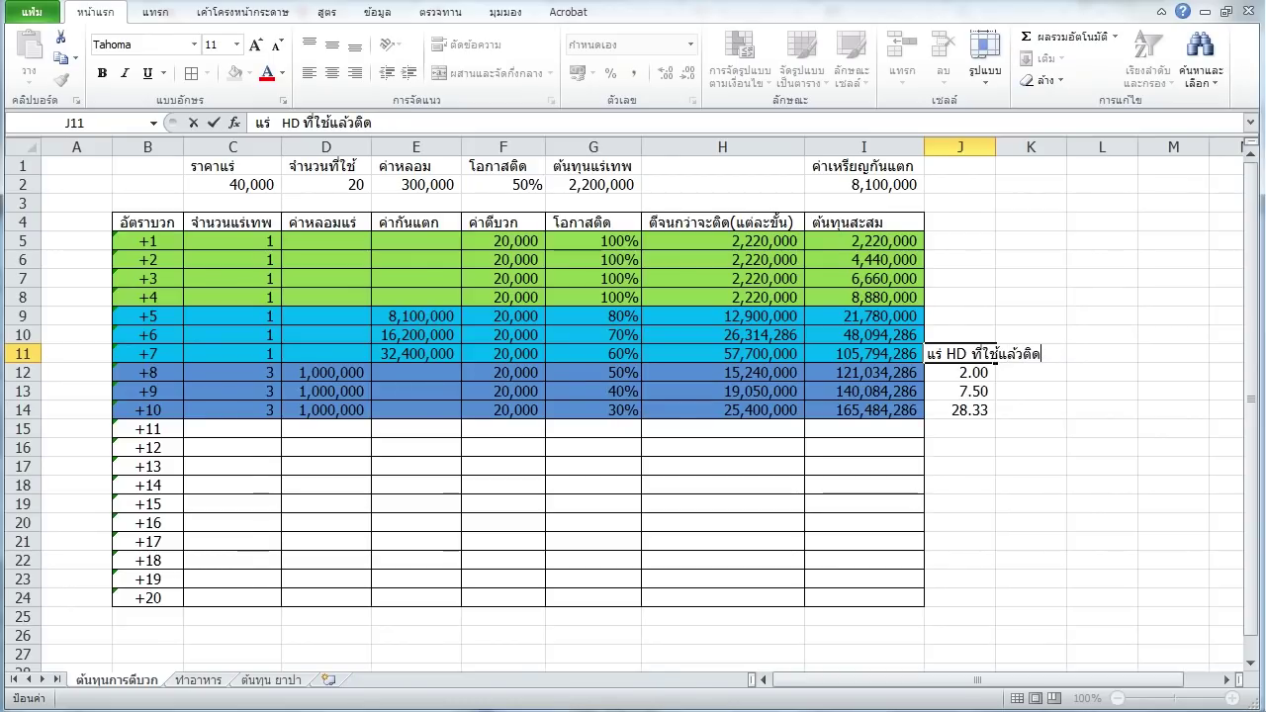
pyautogui.press('Return')
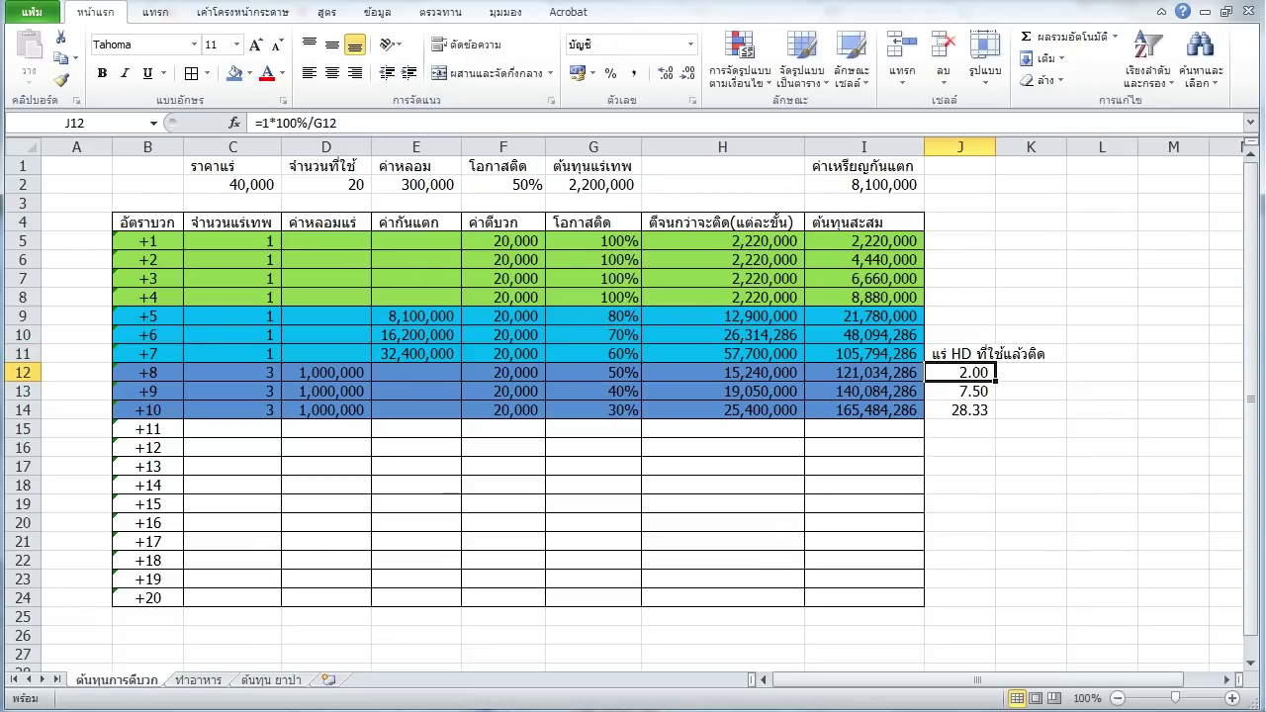
# Reduce the J11 heading's font size to 9 and fit column J's width to its contents.
pyautogui.doubleClick(959, 353)
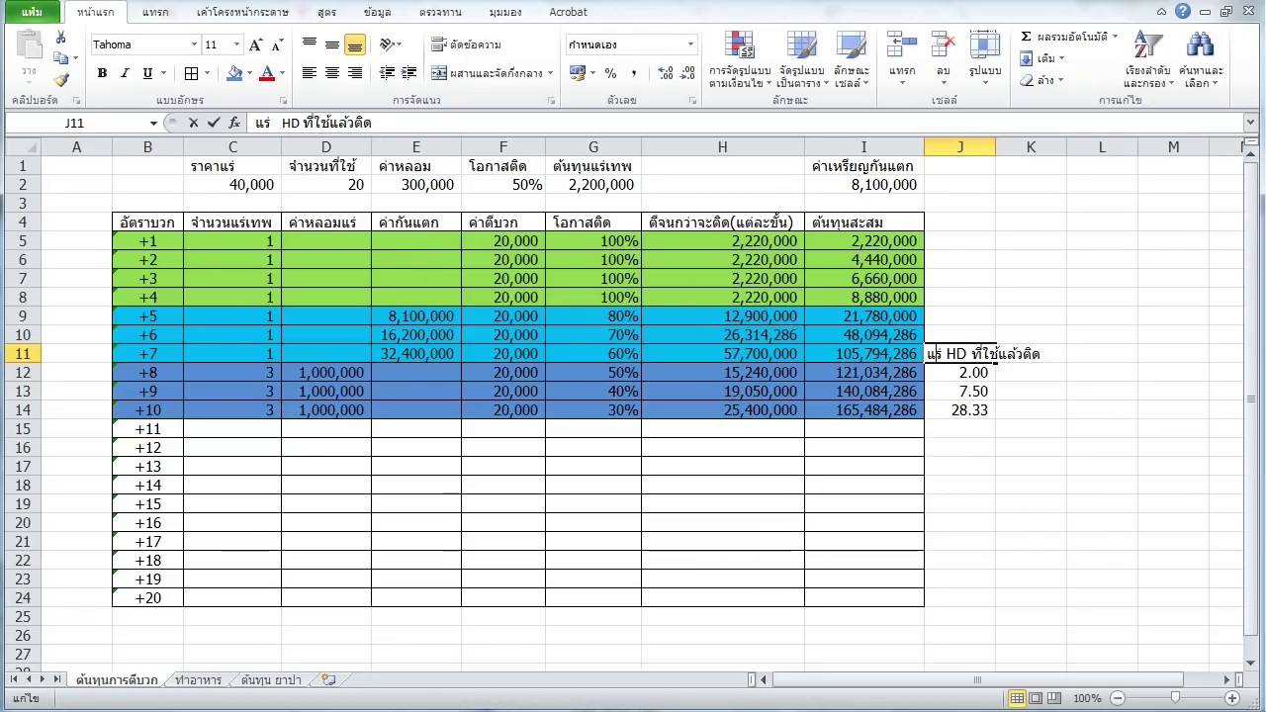
pyautogui.press('Escape')
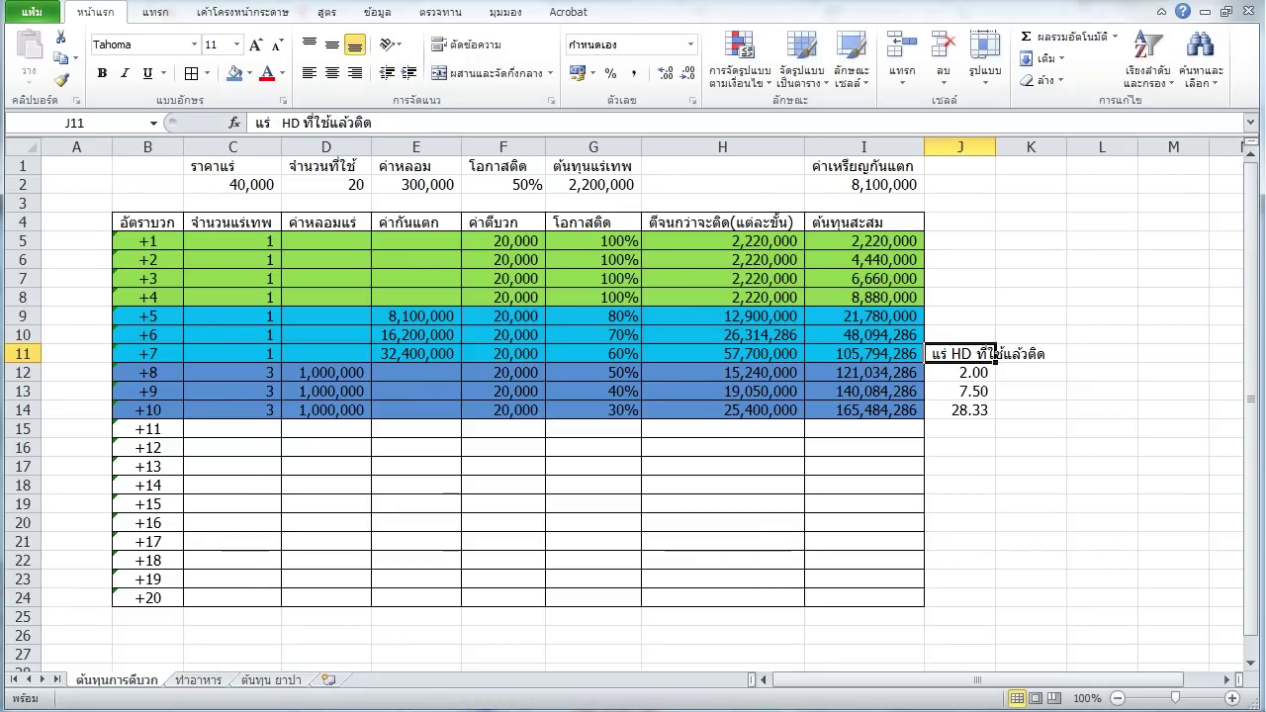
pyautogui.moveTo(996, 146); pyautogui.dragTo(1056, 146)
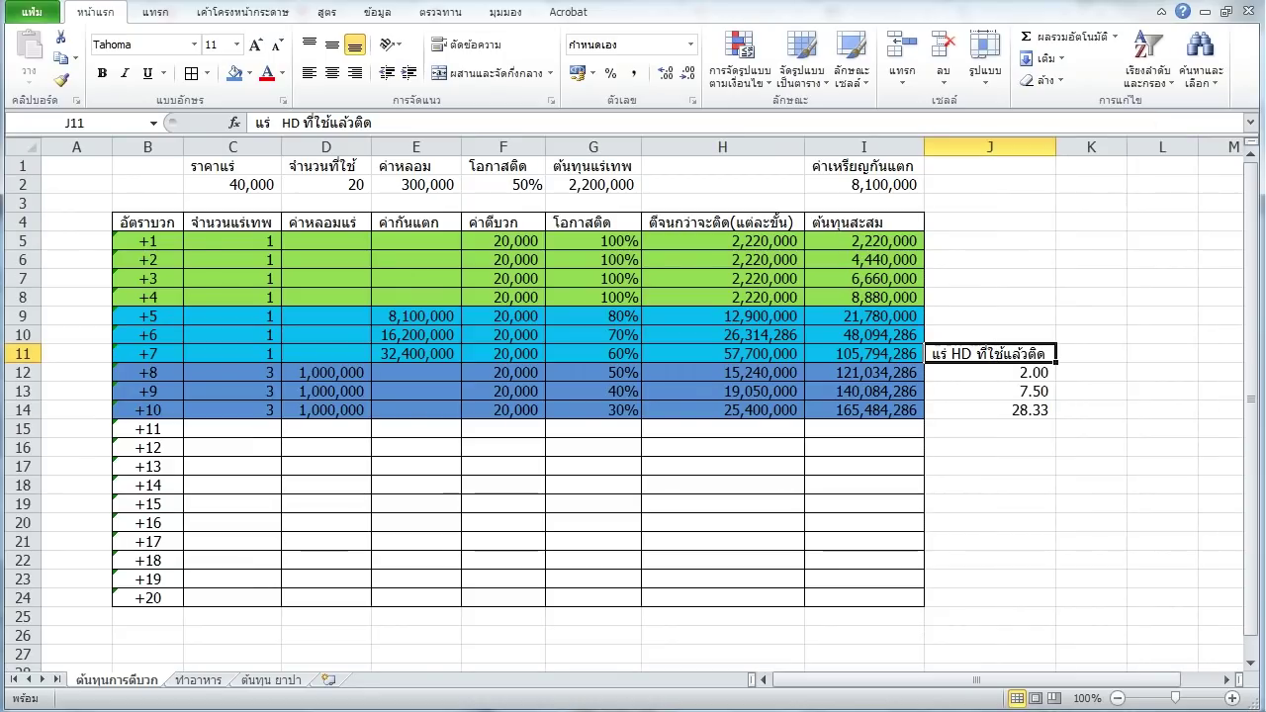
pyautogui.click(279, 44)
pyautogui.click(278, 44)
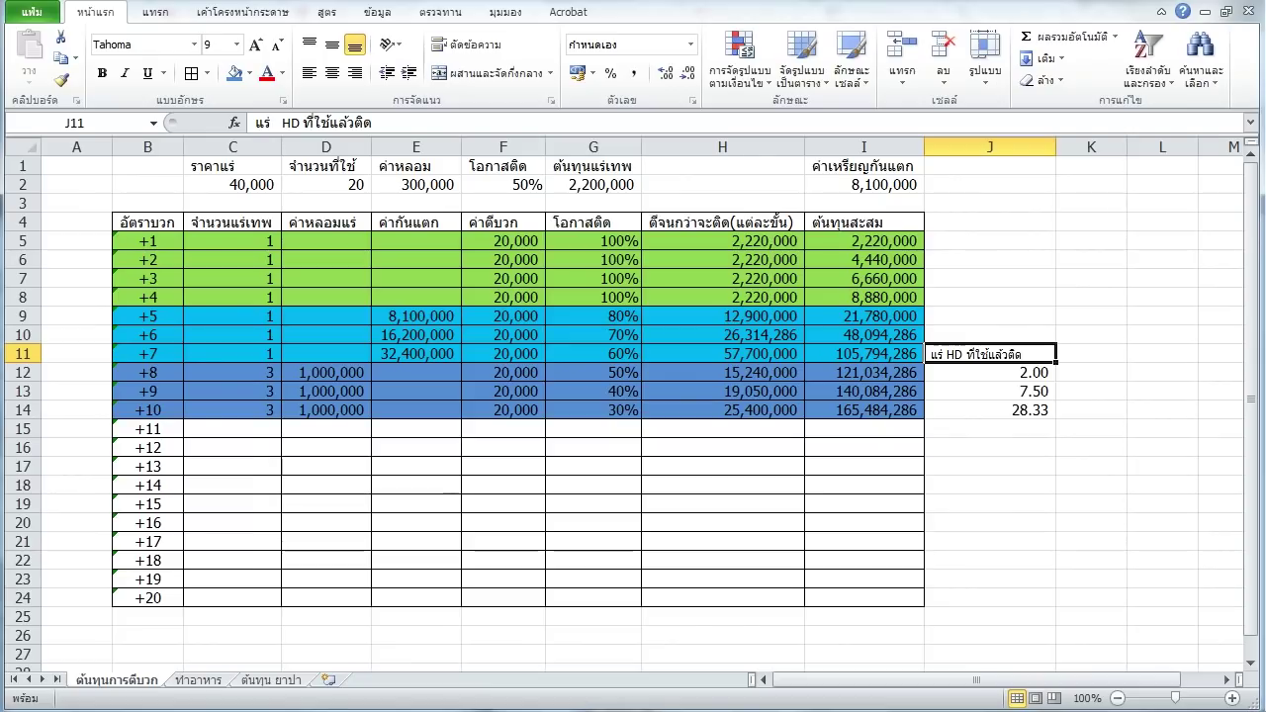
pyautogui.doubleClick(1055, 146)
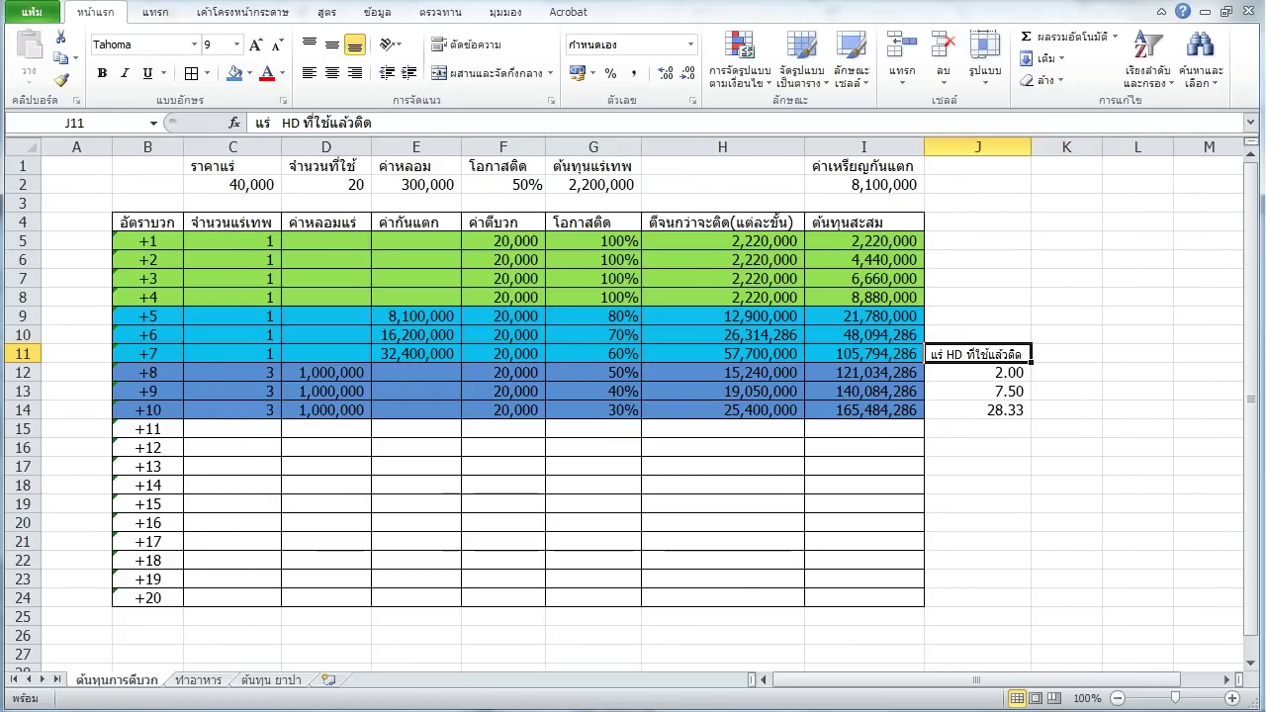
# Apply borders to all cells in J11:J14, covering the heading and the expected-attempts values.
pyautogui.hotkey('shift', 'Down')
pyautogui.hotkey('shift', 'Down')
pyautogui.hotkey('shift', 'Down')
pyautogui.click(191, 73)
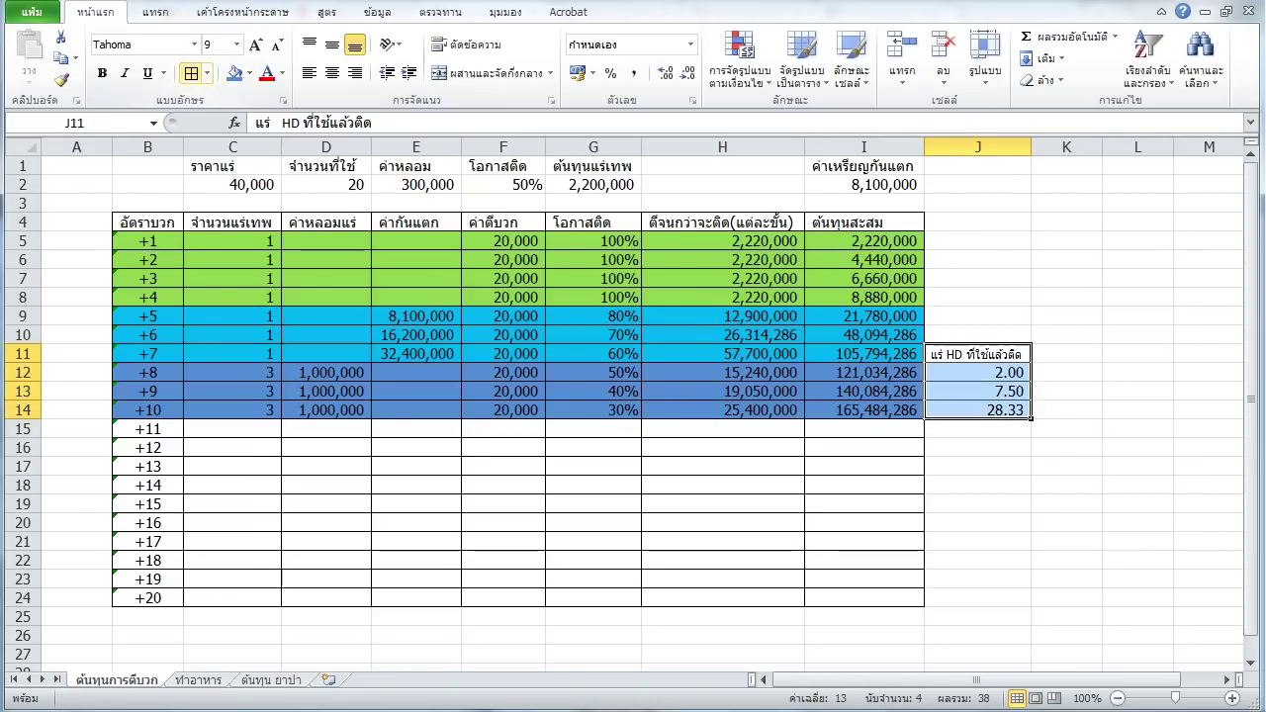
pyautogui.click(978, 485)
# Fill the bordered HD ore block J11:J14 with yellow.
pyautogui.moveTo(978, 353); pyautogui.dragTo(977, 410)
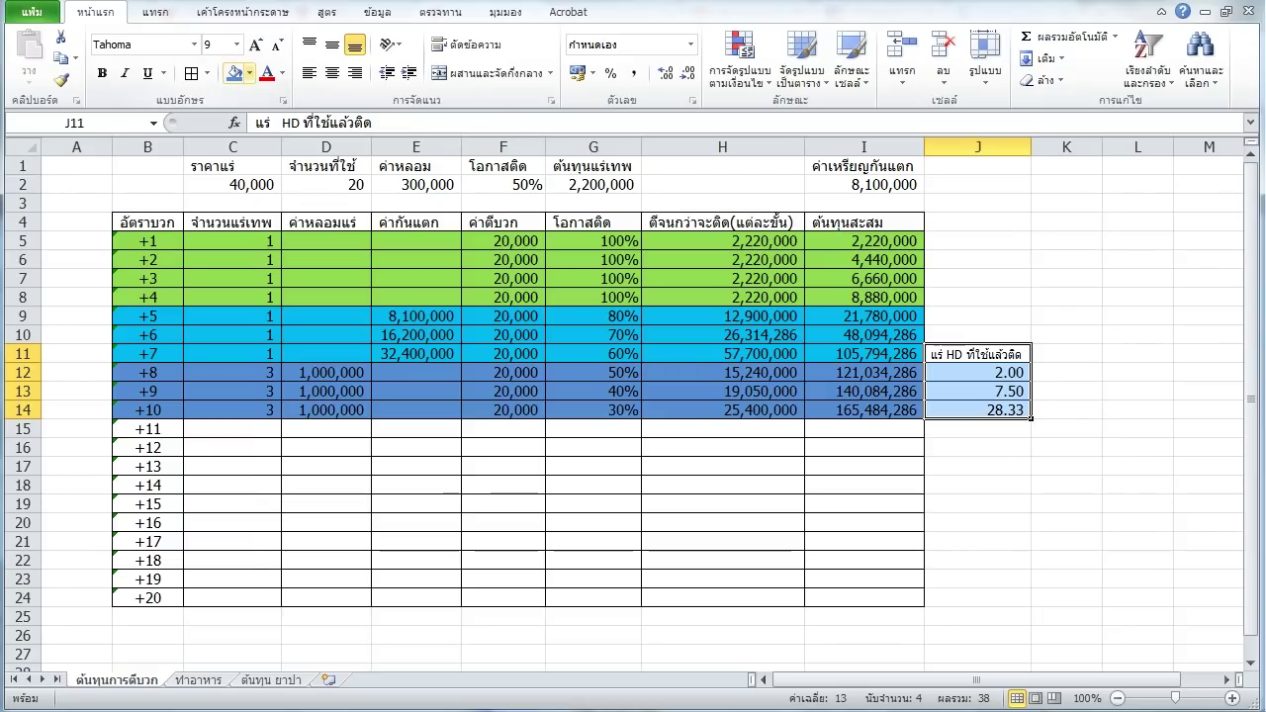
pyautogui.click(249, 73)
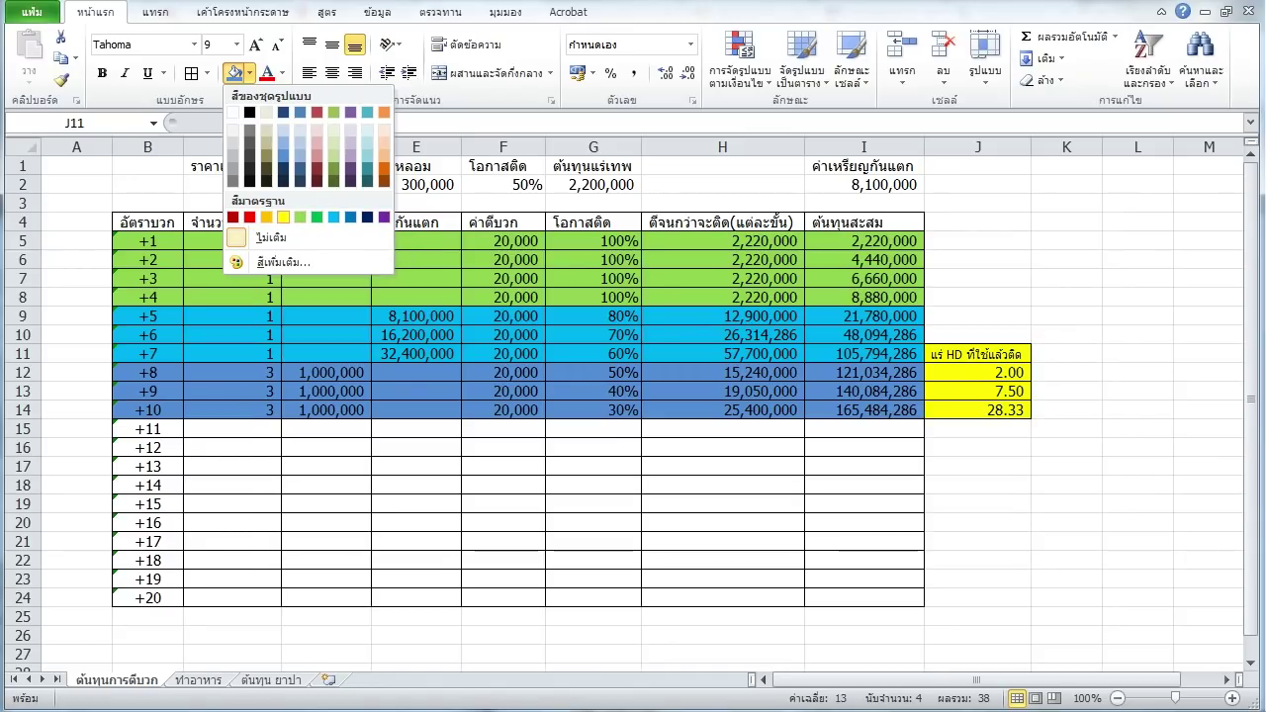
pyautogui.click(283, 217)
pyautogui.click(864, 447)
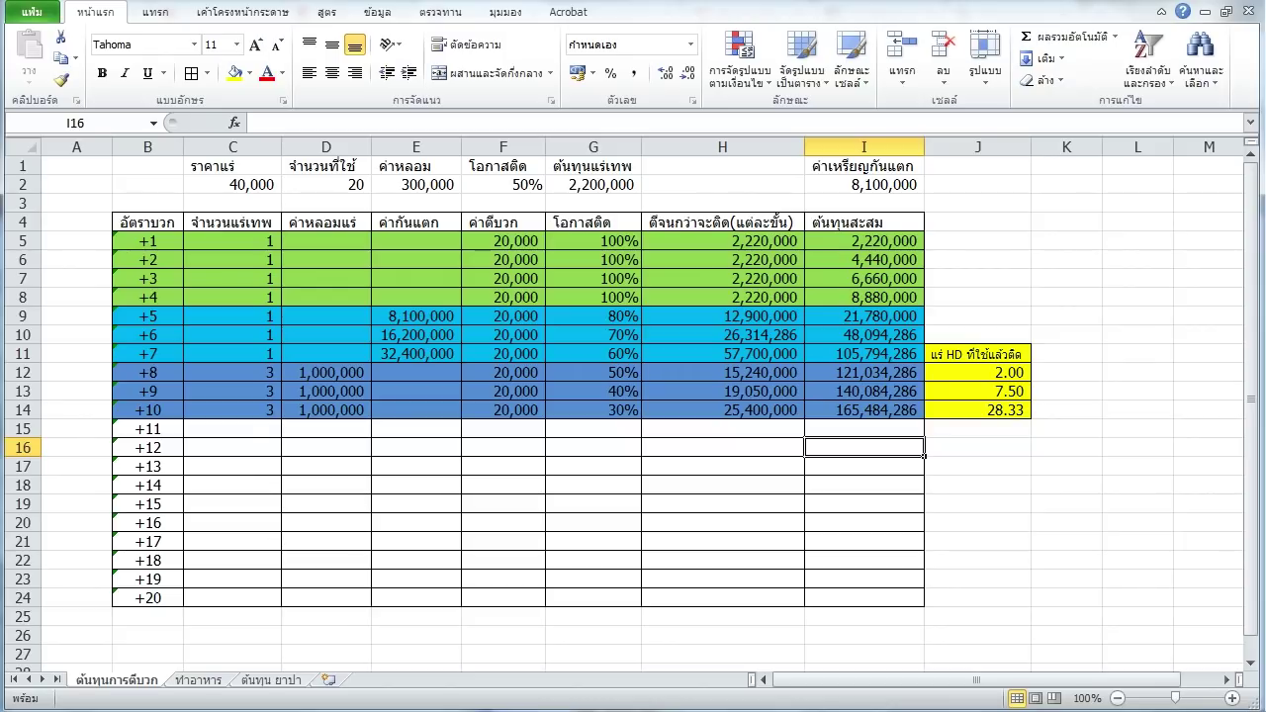
# Review the heading in J11 and the expected-attempts formulas in J12, J13 and J14.
pyautogui.click(977, 353)
pyautogui.doubleClick(963, 353)
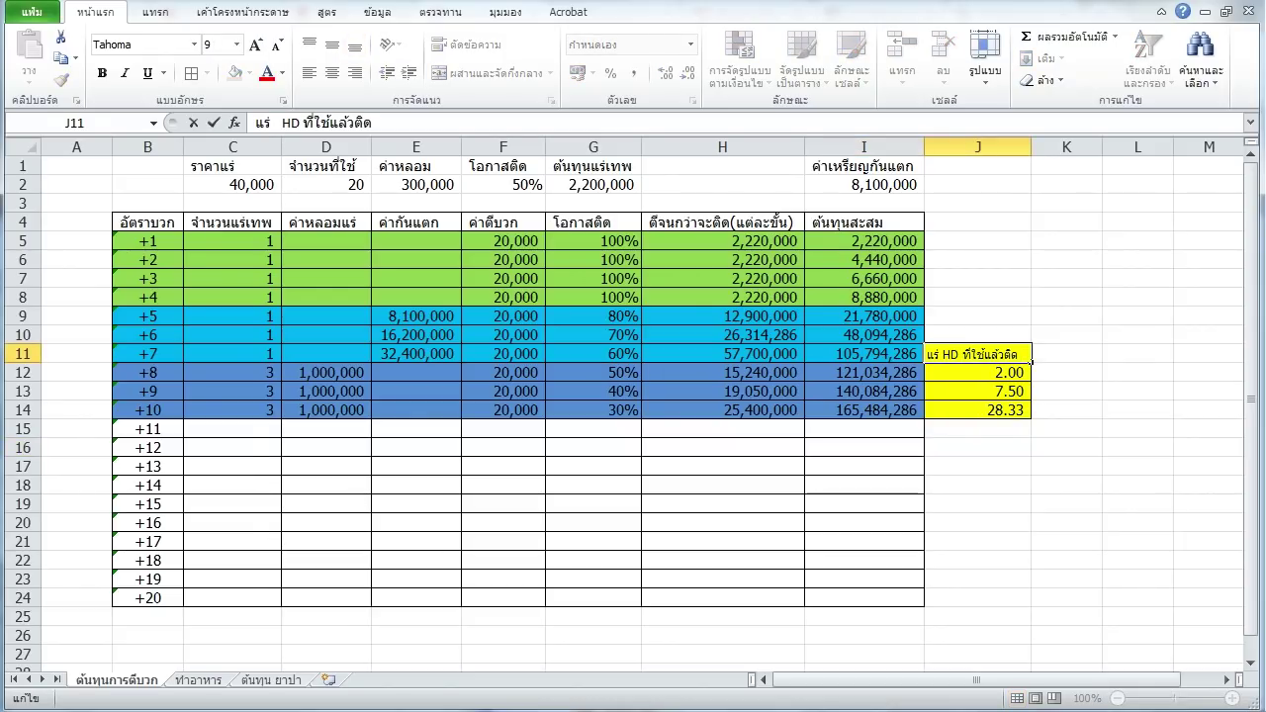
pyautogui.press('Escape')
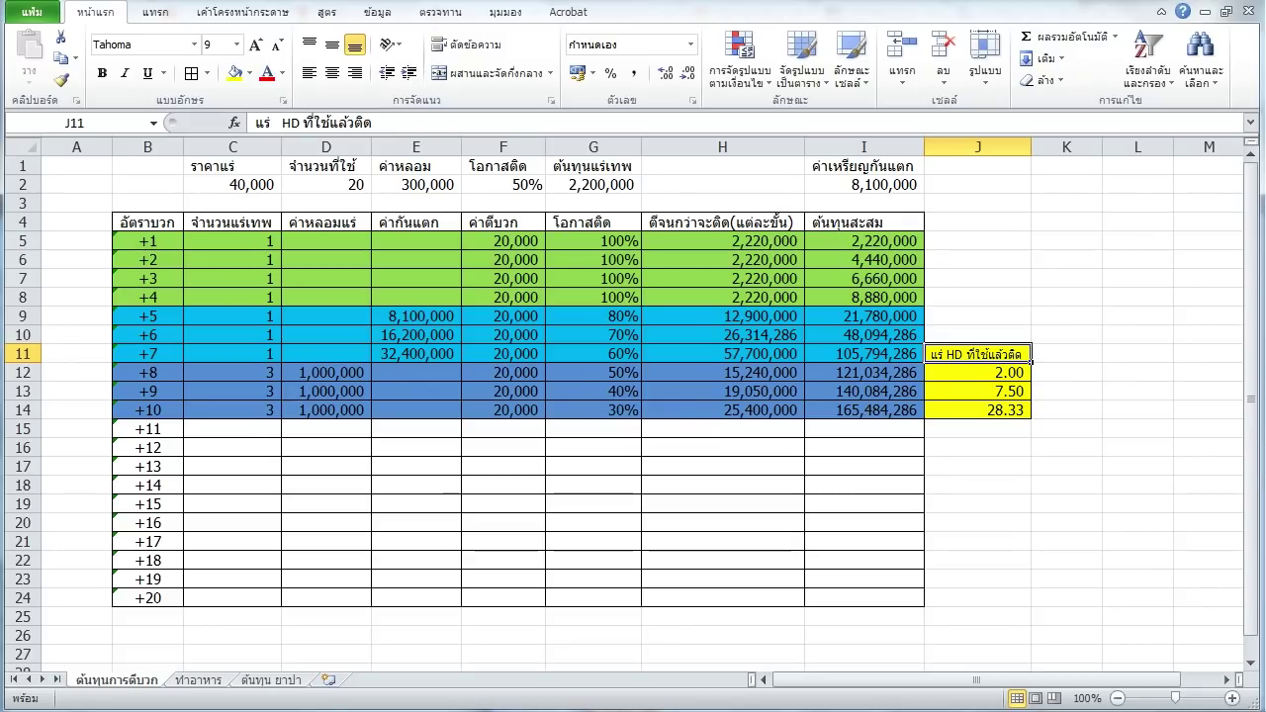
pyautogui.click(977, 372)
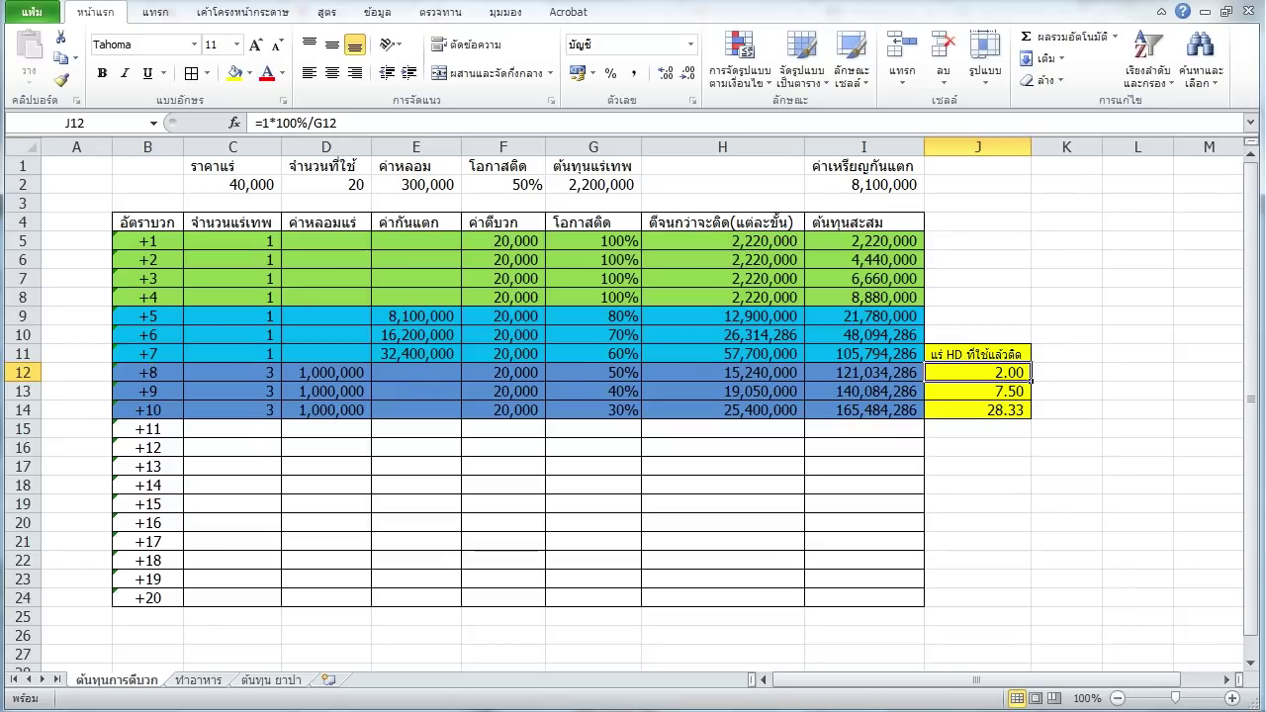
pyautogui.click(978, 391)
pyautogui.click(978, 410)
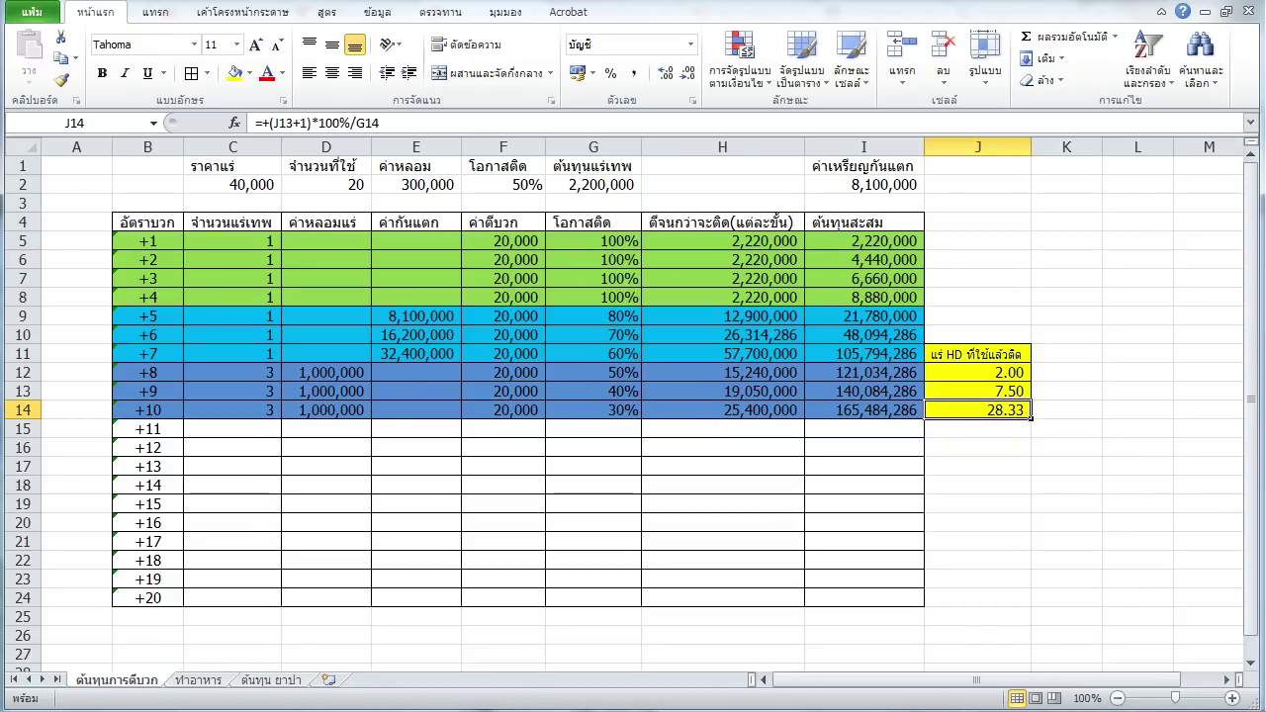
# Calculate the ore and fusing cost of one +10 attempt in K14 with the formula +(C14*G2)+D14.
pyautogui.click(1067, 409)
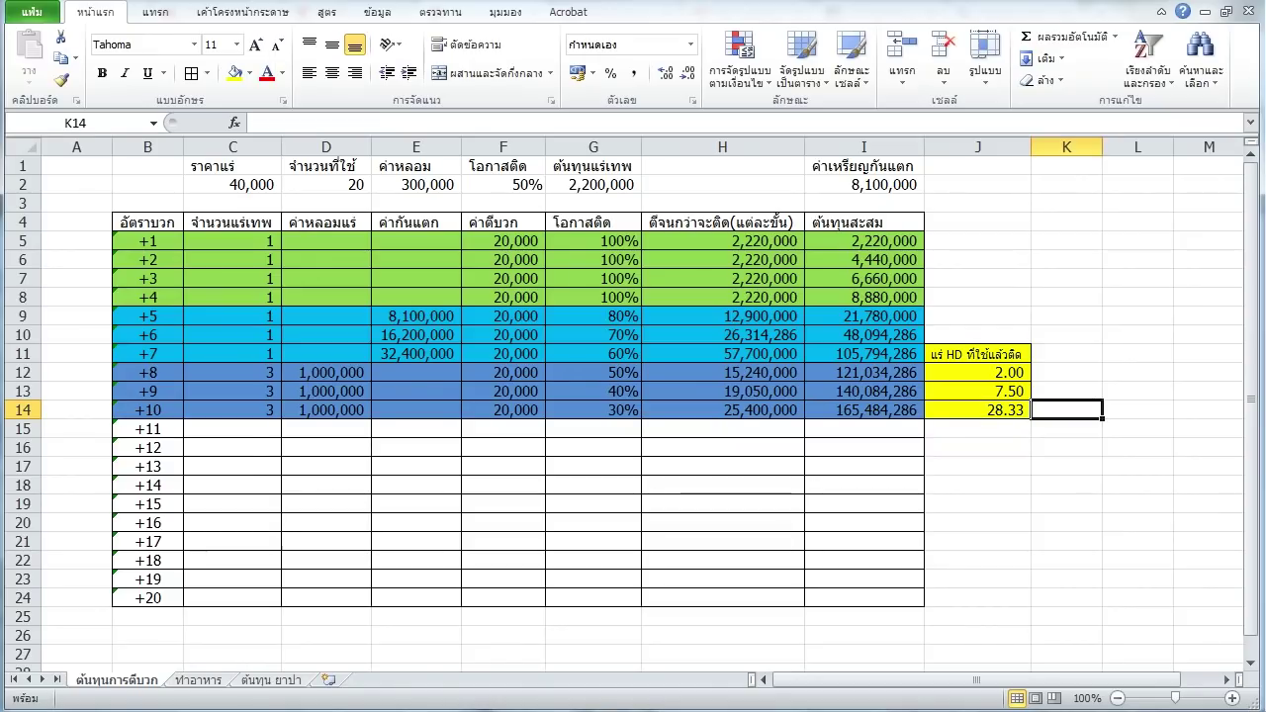
pyautogui.write('+')
pyautogui.click(232, 410)
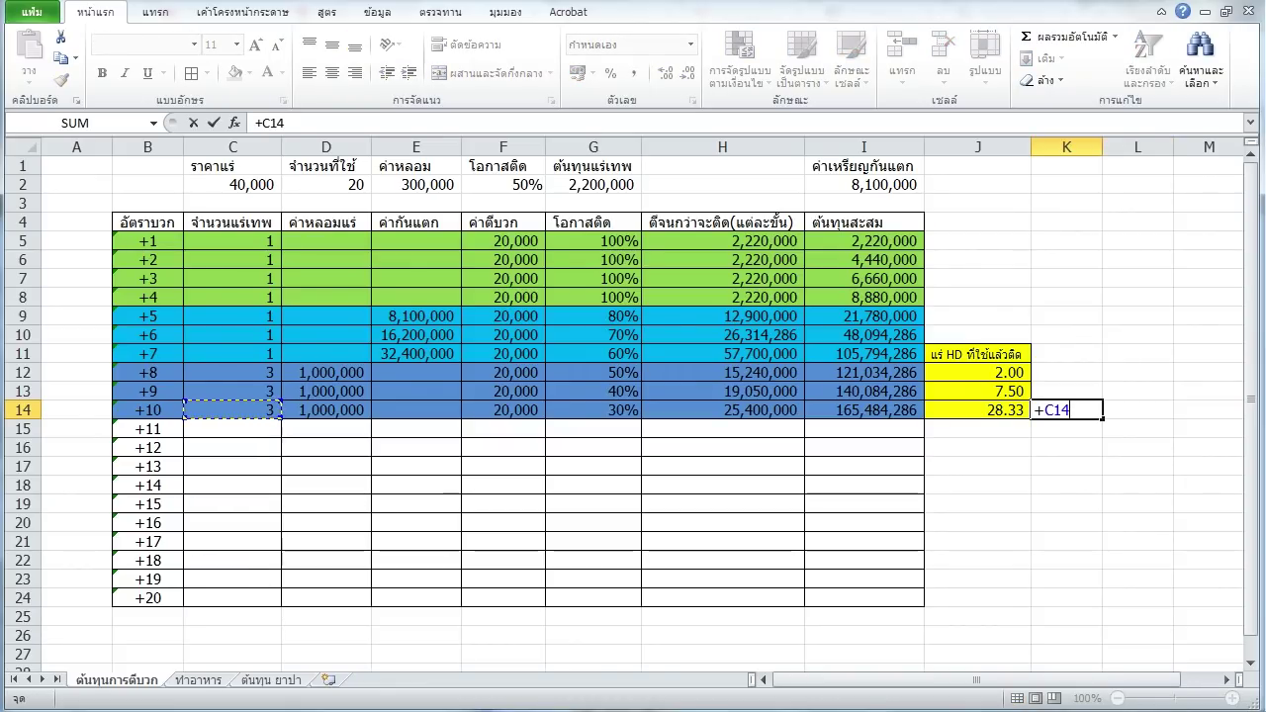
pyautogui.write('*')
pyautogui.click(593, 184)
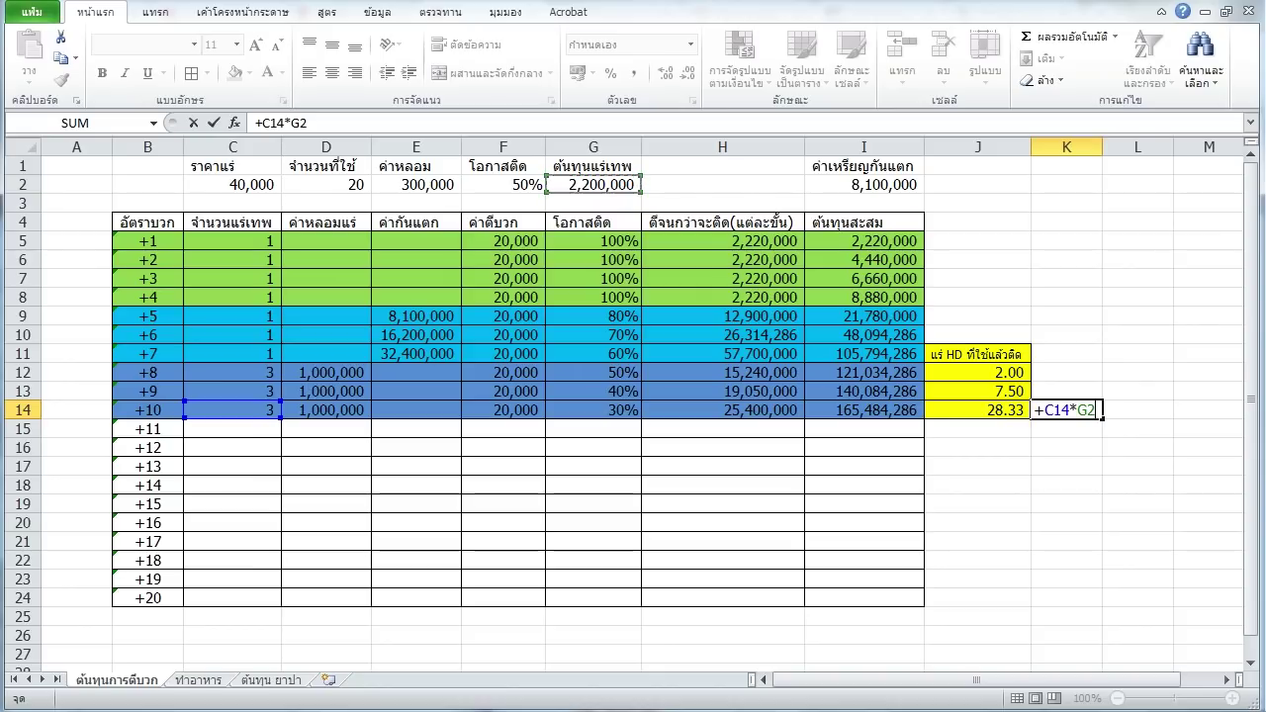
pyautogui.write('ฃ')
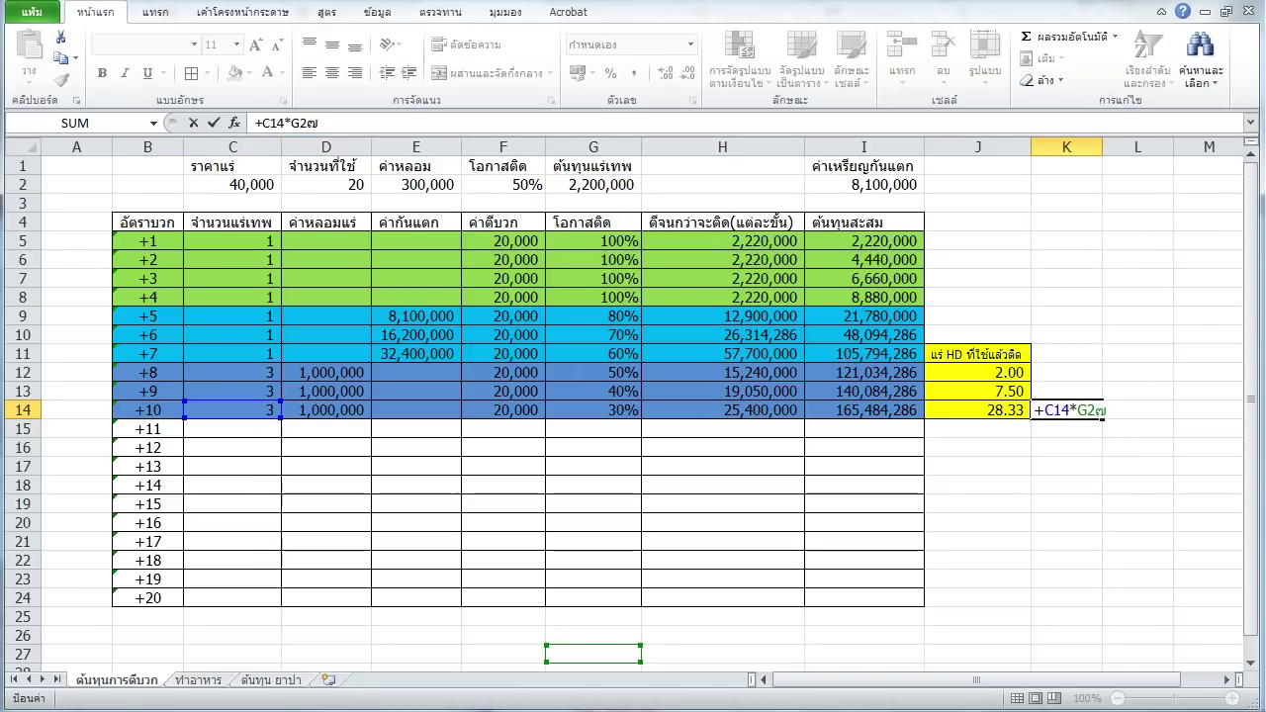
pyautogui.press('BackSpace')
pyautogui.press('Return')
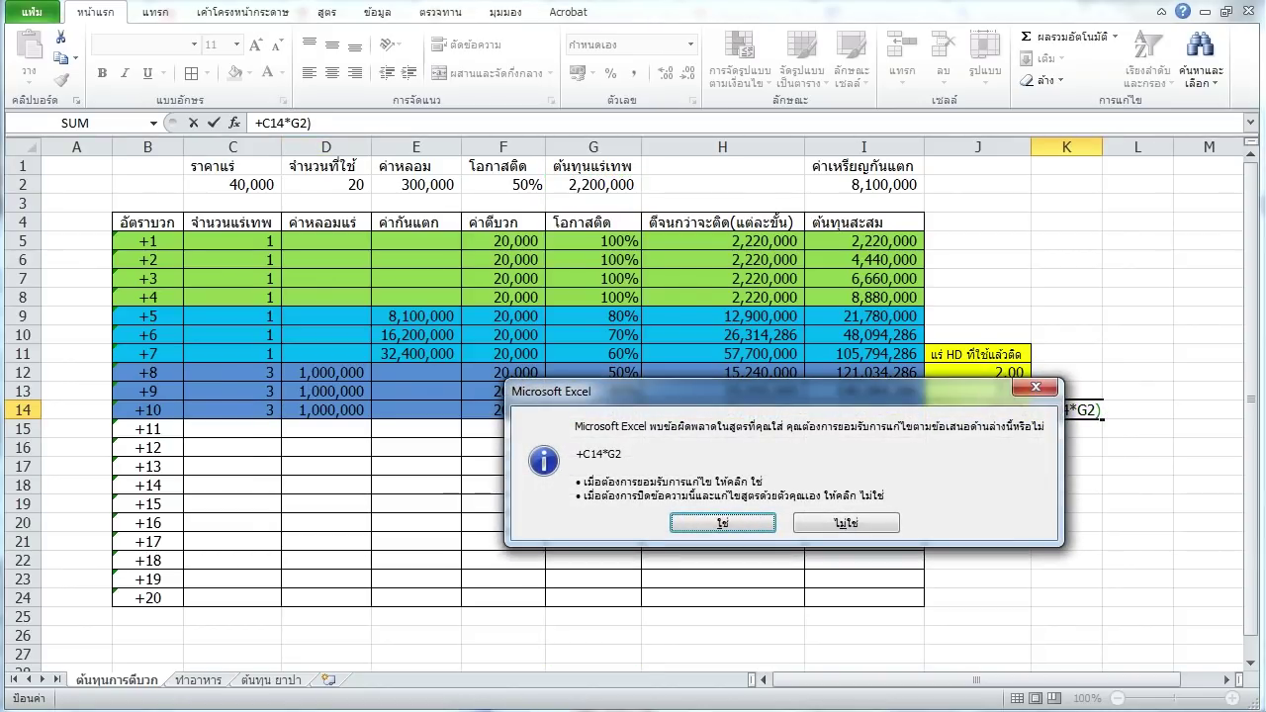
pyautogui.press('Return')
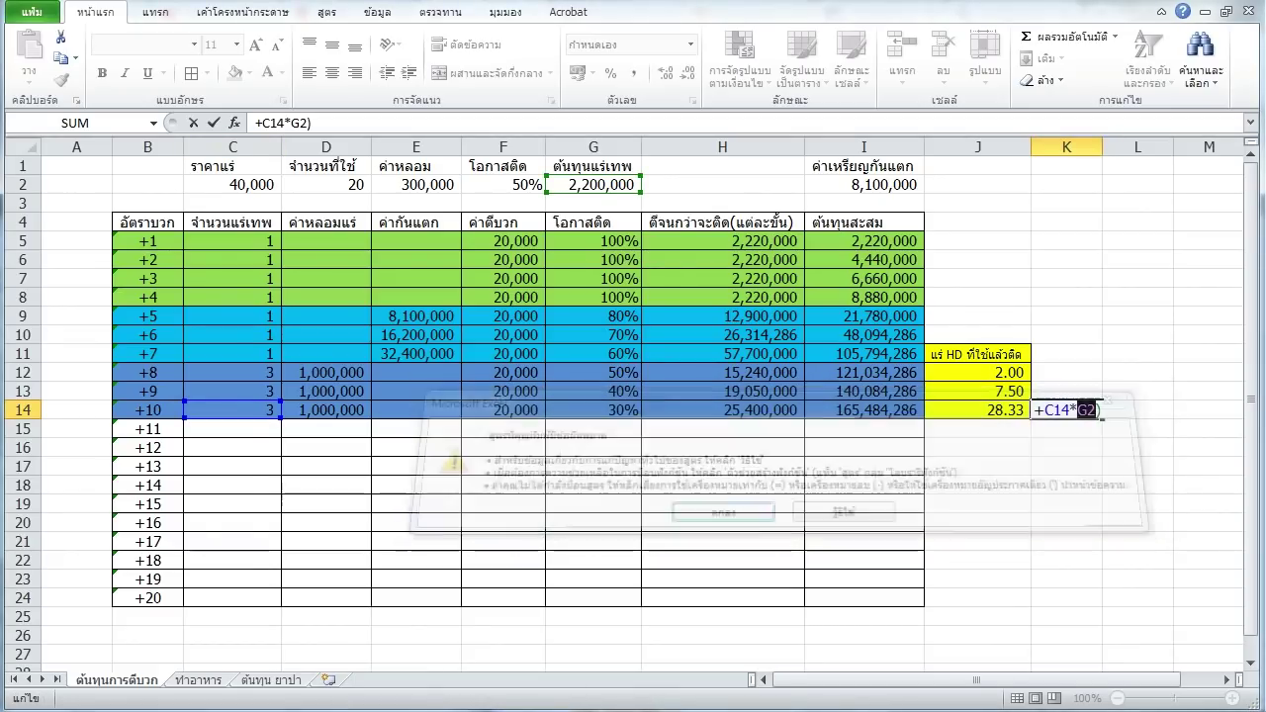
pyautogui.write('(')
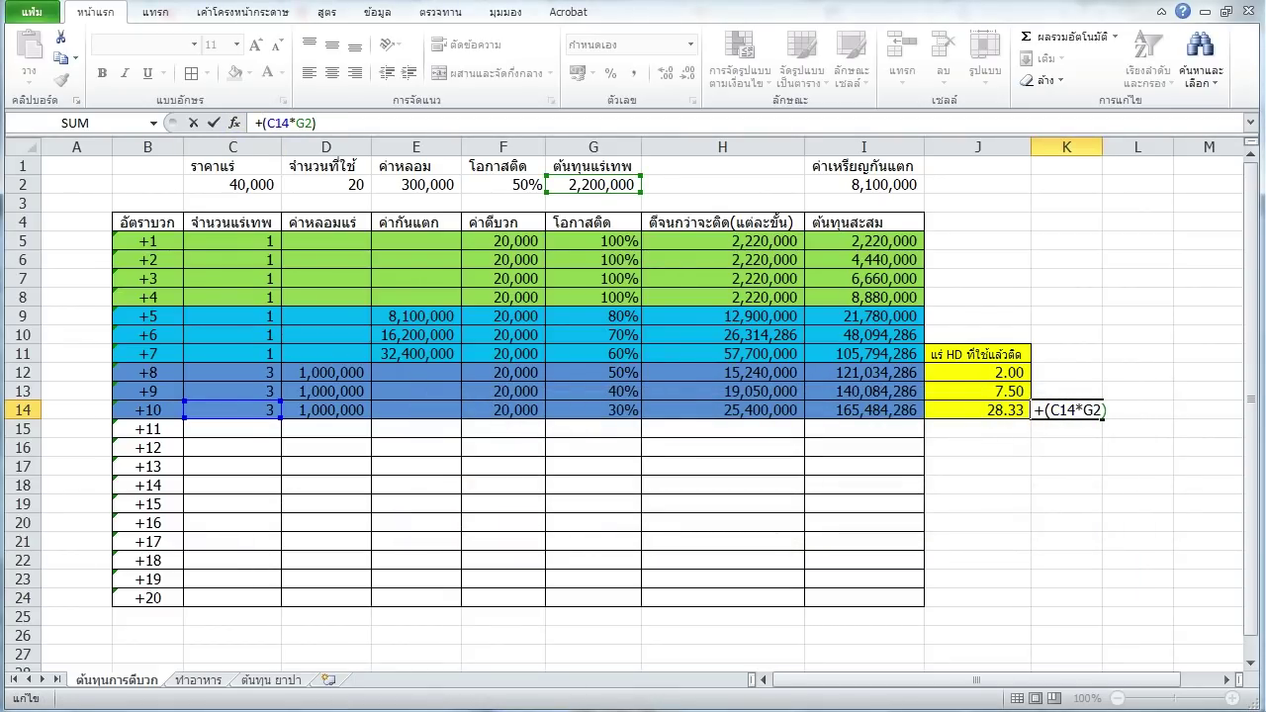
pyautogui.write('+D14')
pyautogui.press('Return')
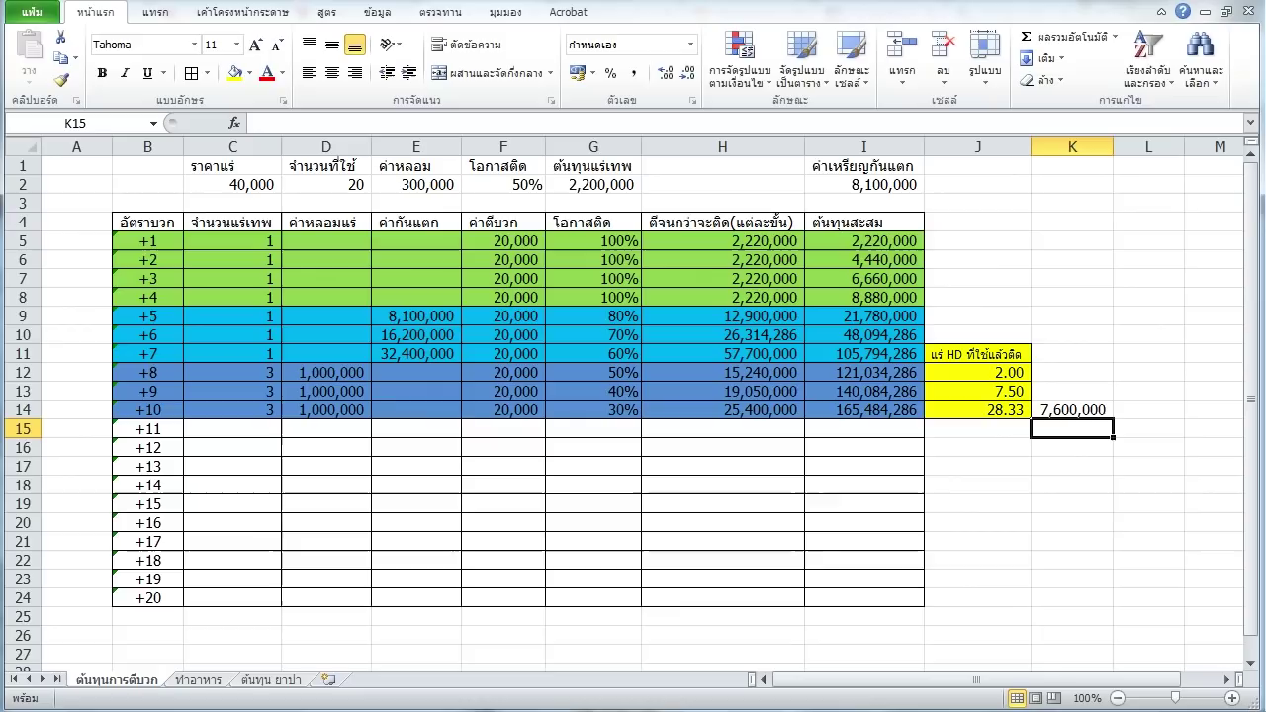
pyautogui.click(1072, 409)
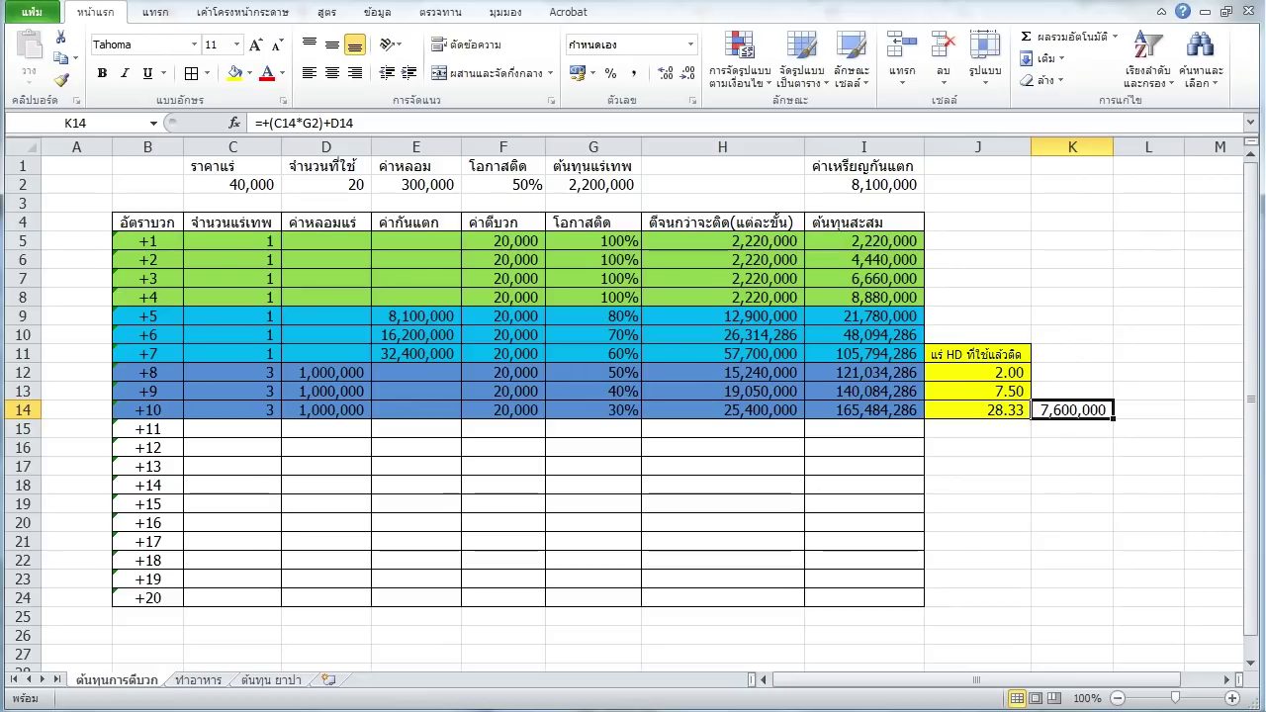
pyautogui.press('F2')
pyautogui.click(353, 122)
pyautogui.write('au')
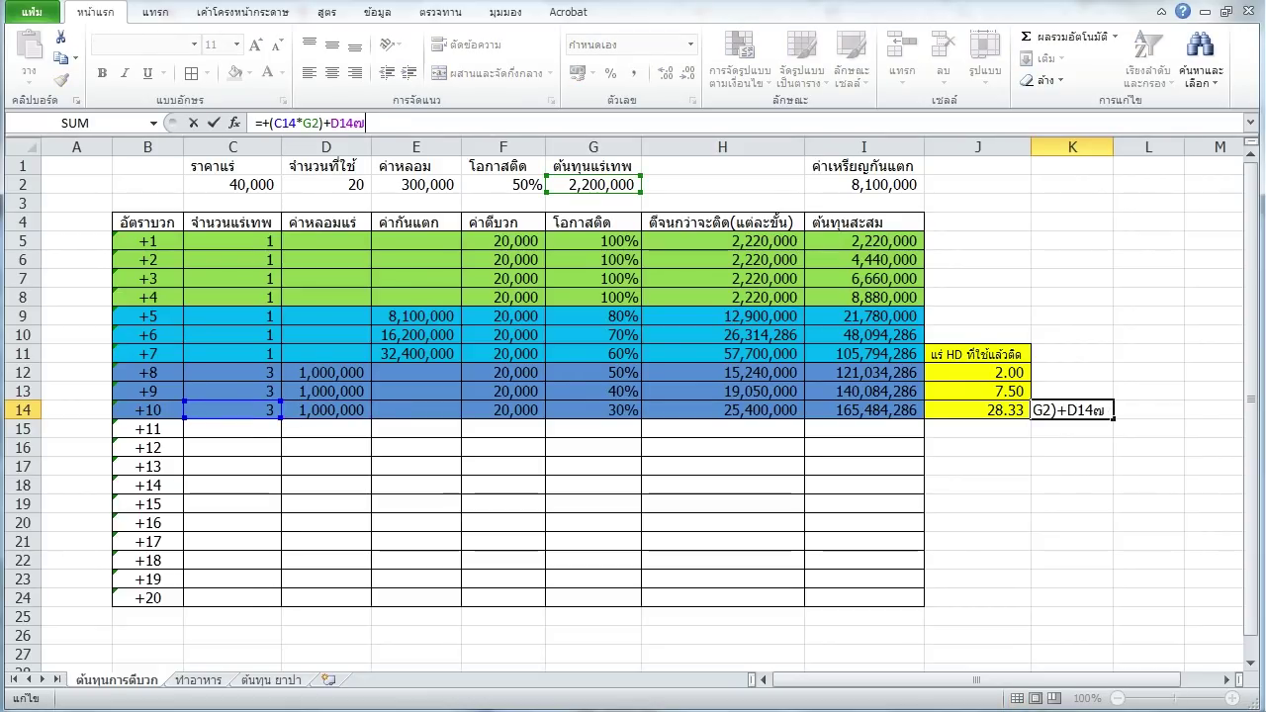
pyautogui.press('BackSpace')
pyautogui.press('BackSpace')
pyautogui.hotkey('ctrl', 'Return')
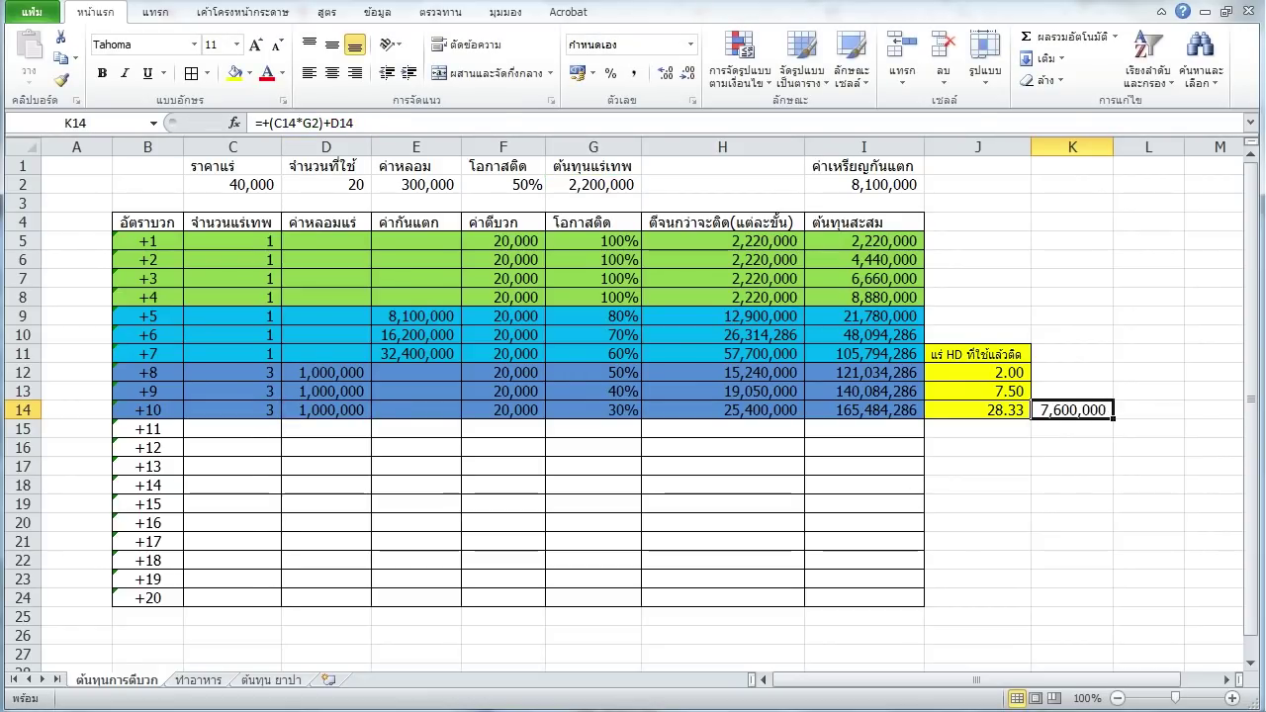
# Multiply the per-attempt cost by the expected +10 attempts in K15 with the formula +K14*J14.
pyautogui.press('Down')
pyautogui.write('+')
pyautogui.press('Up')
pyautogui.press('Left')
pyautogui.write('+')
pyautogui.press('Up')
pyautogui.press('Escape')
pyautogui.write('+')
pyautogui.press('Up')
pyautogui.write('*')
pyautogui.press('Up')
pyautogui.press('Left')
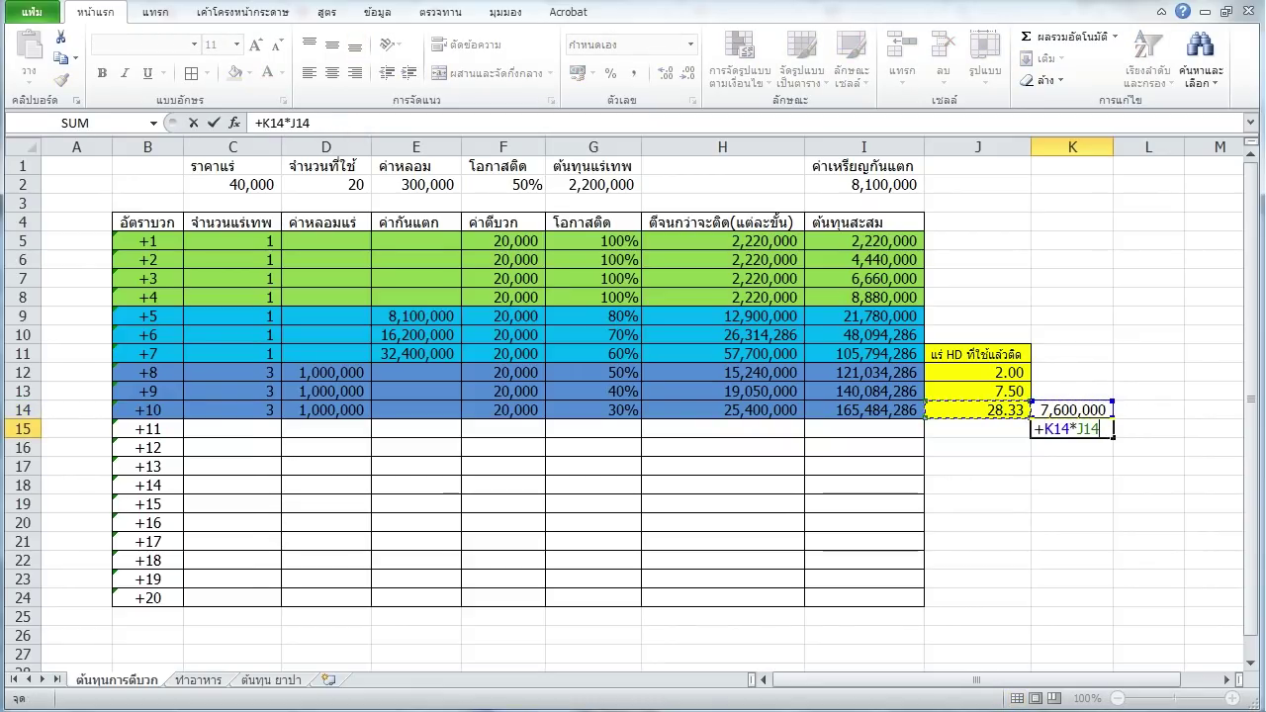
pyautogui.press('Return')
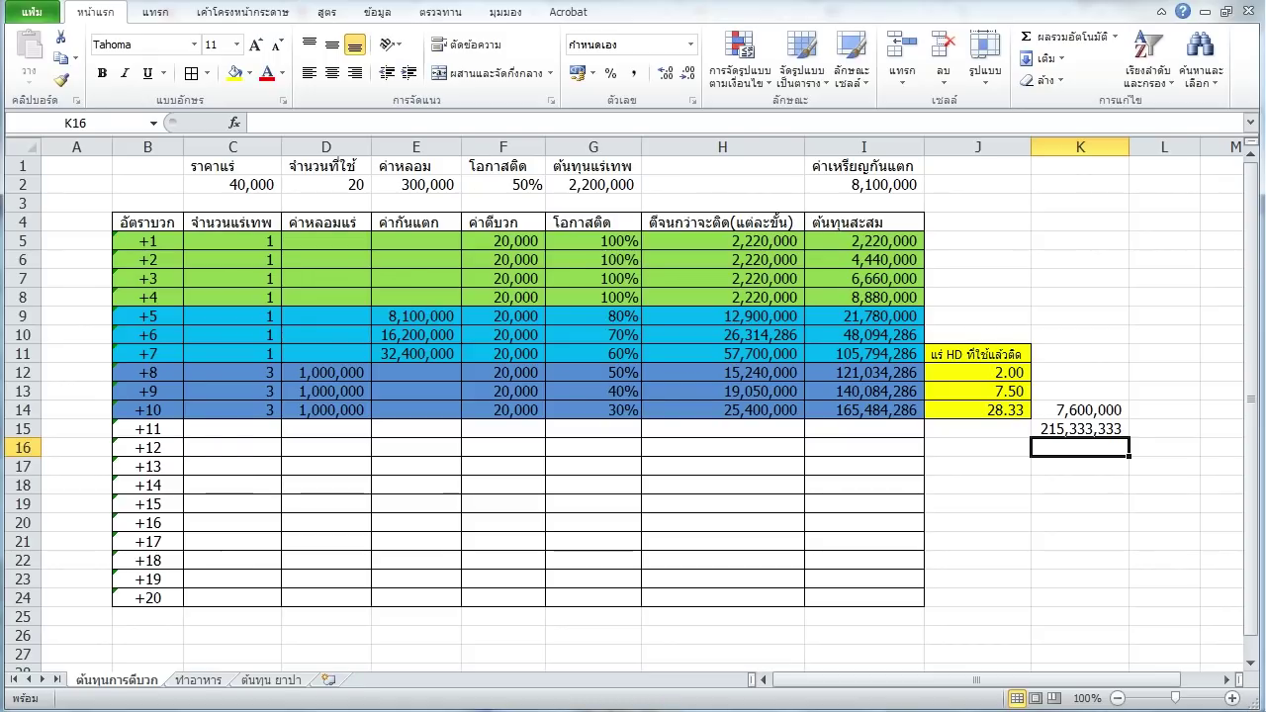
# Clear the trial calculations from K14 and K15.
pyautogui.press('Up')
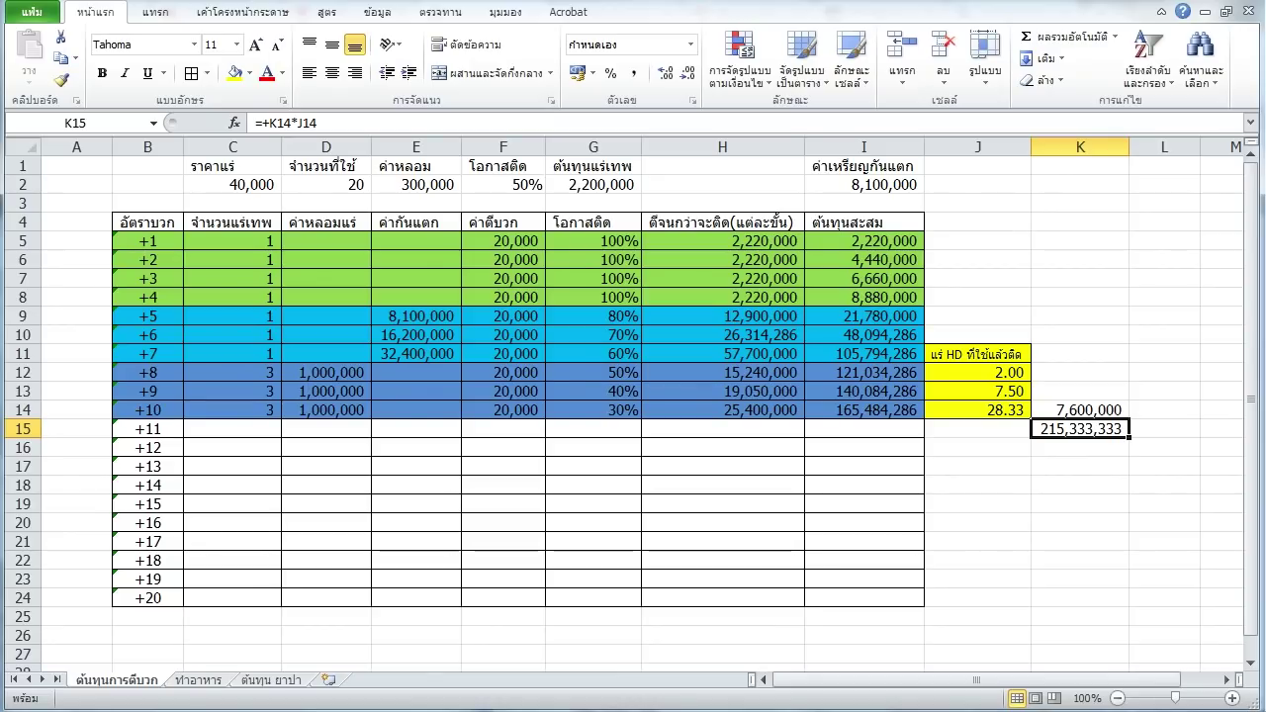
pyautogui.press('Up')
pyautogui.press('Delete')
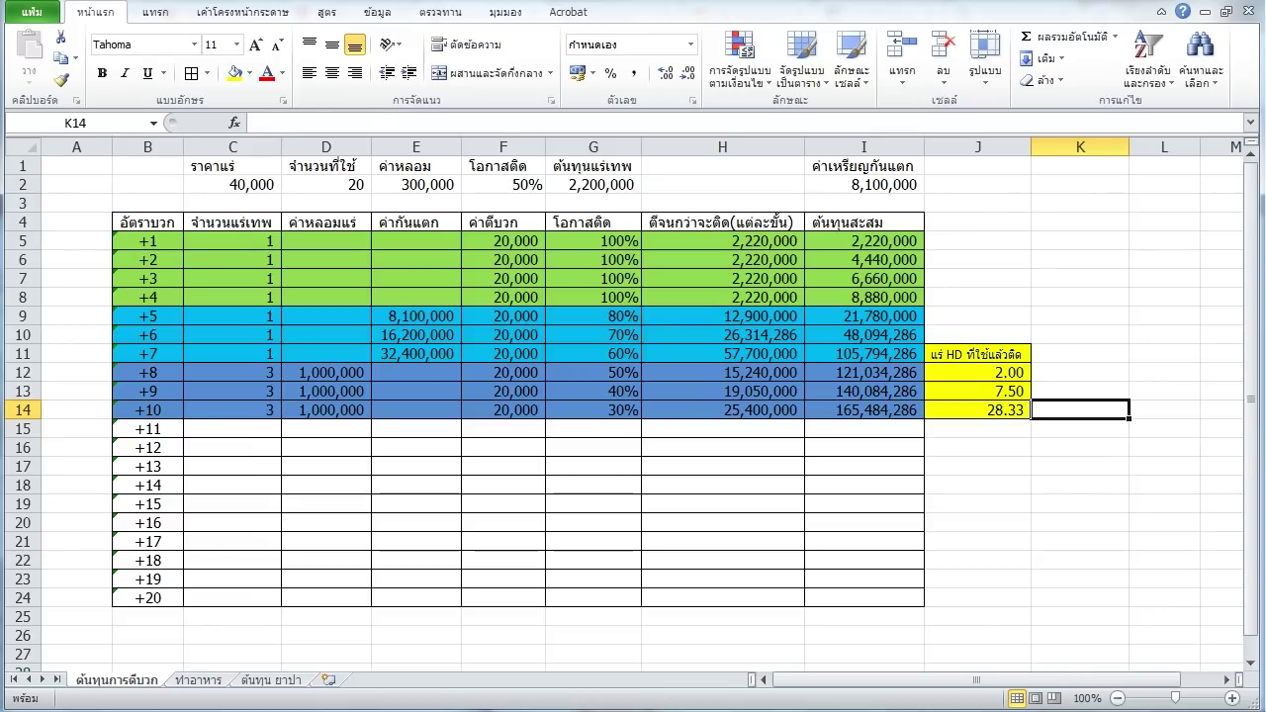
pyautogui.click(977, 409)
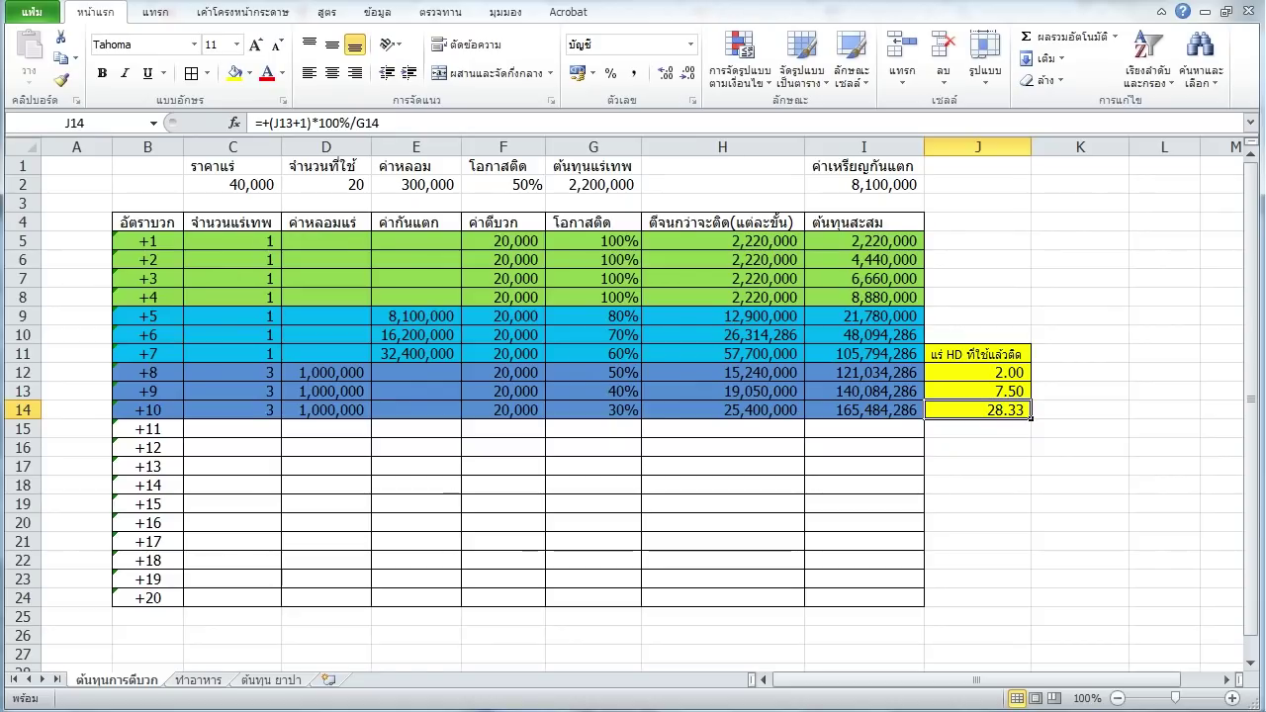
pyautogui.moveTo(238, 409); pyautogui.dragTo(366, 415)
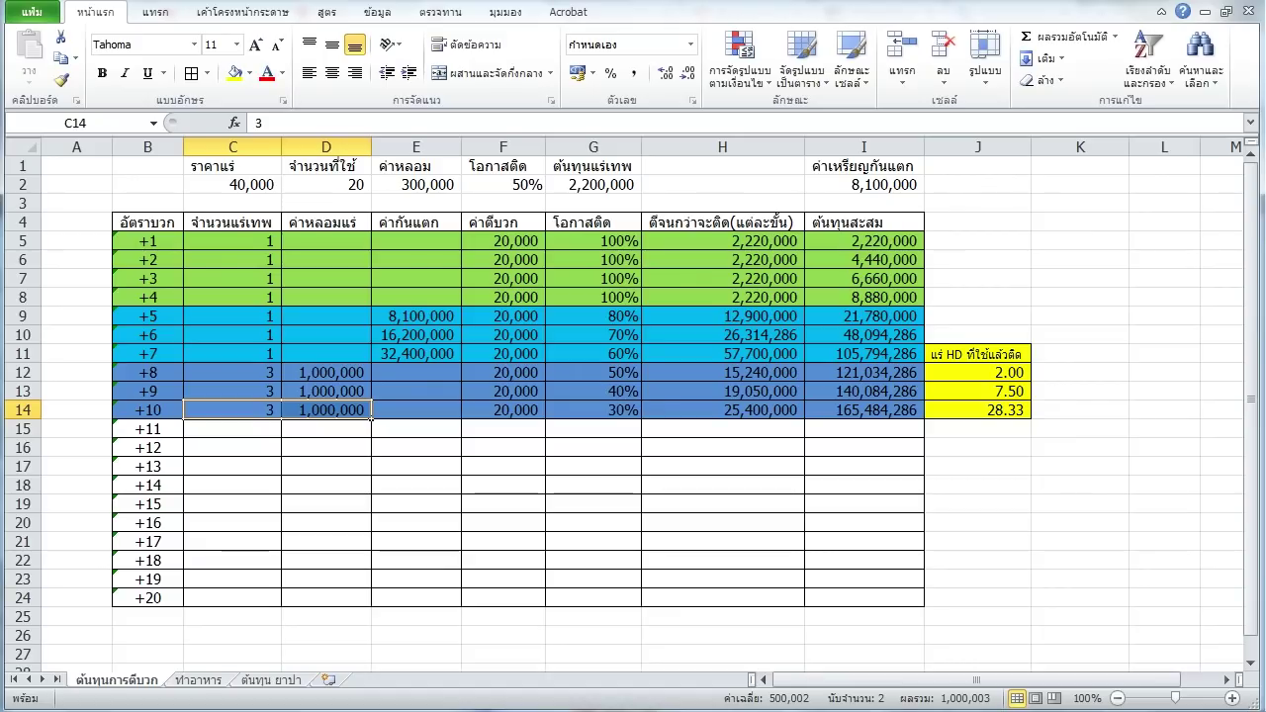
# Calculate the ore and fusing cost of one +8 attempt in K12 with the formula +(C12*G2)+D12.
pyautogui.click(1079, 372)
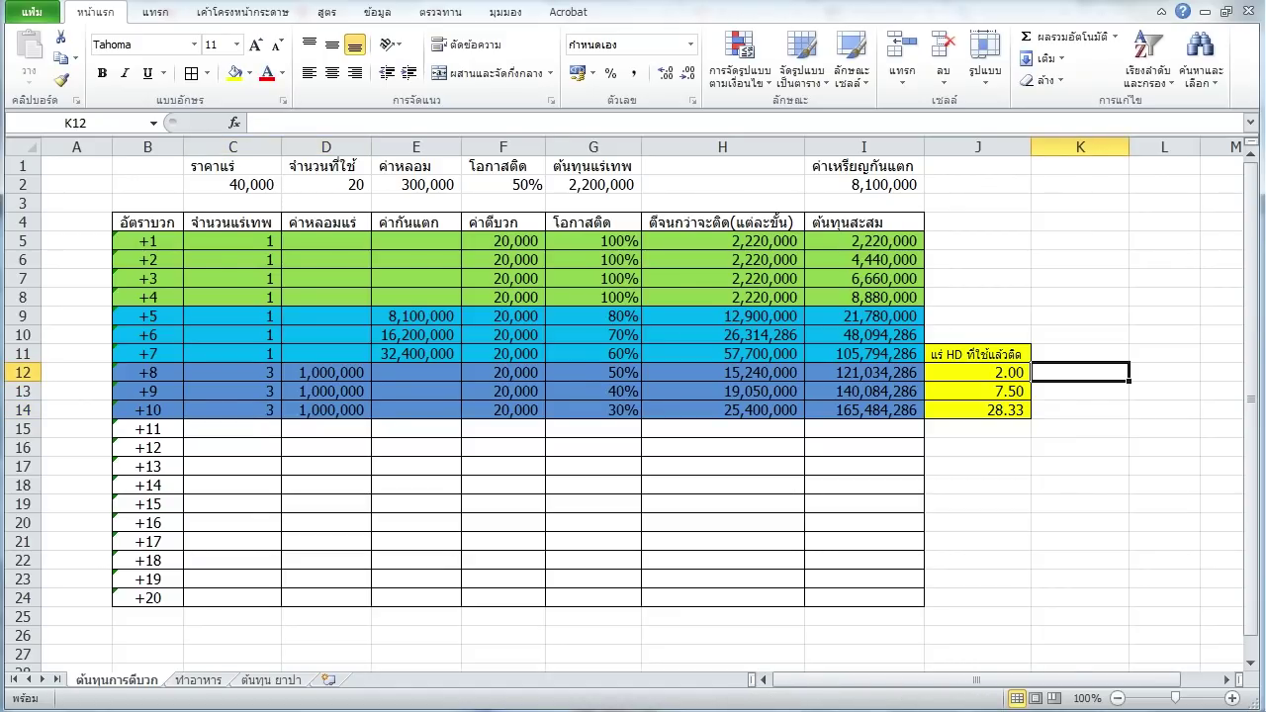
pyautogui.write('+')
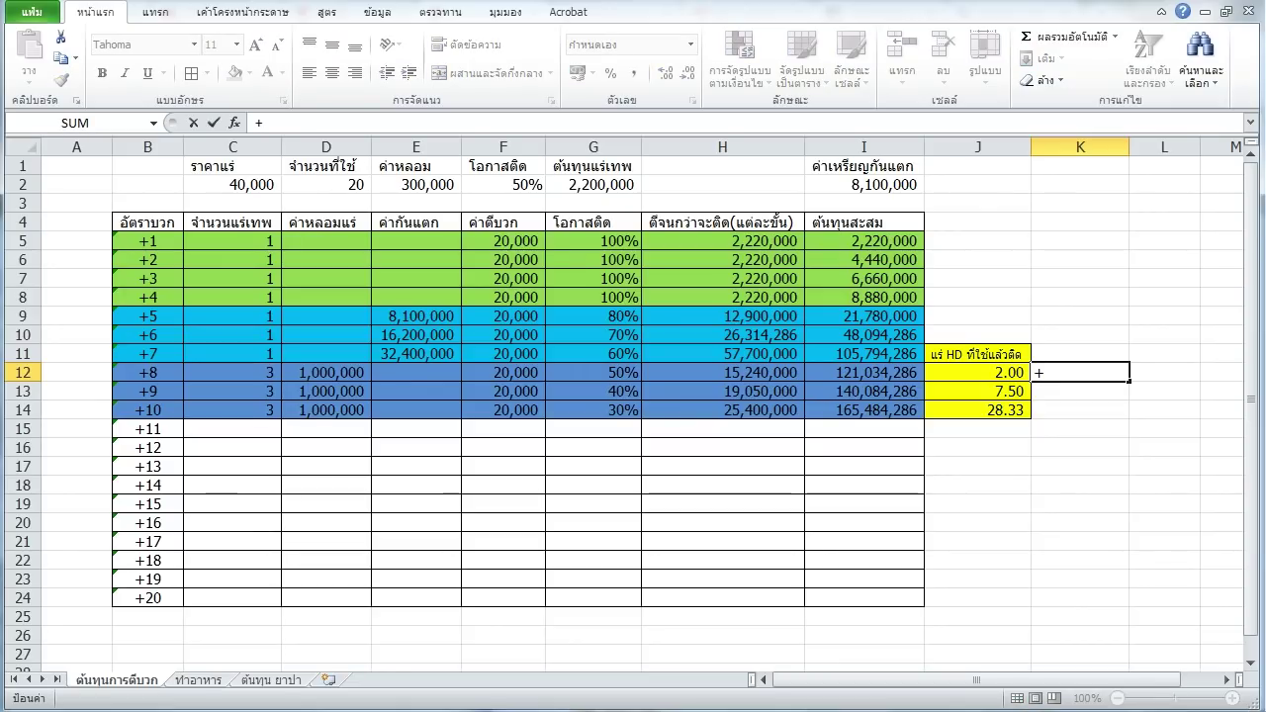
pyautogui.click(232, 372)
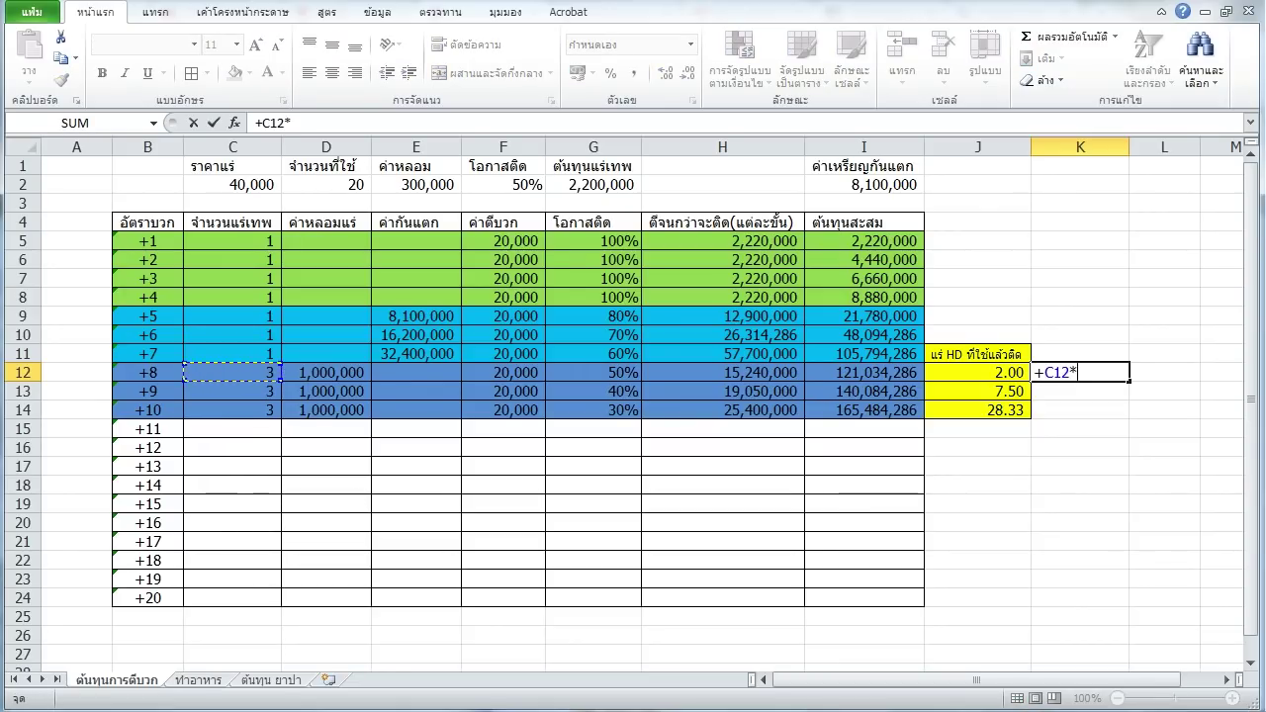
pyautogui.click(594, 185)
pyautogui.write('ฃ')
pyautogui.press('BackSpace')
pyautogui.write(')')
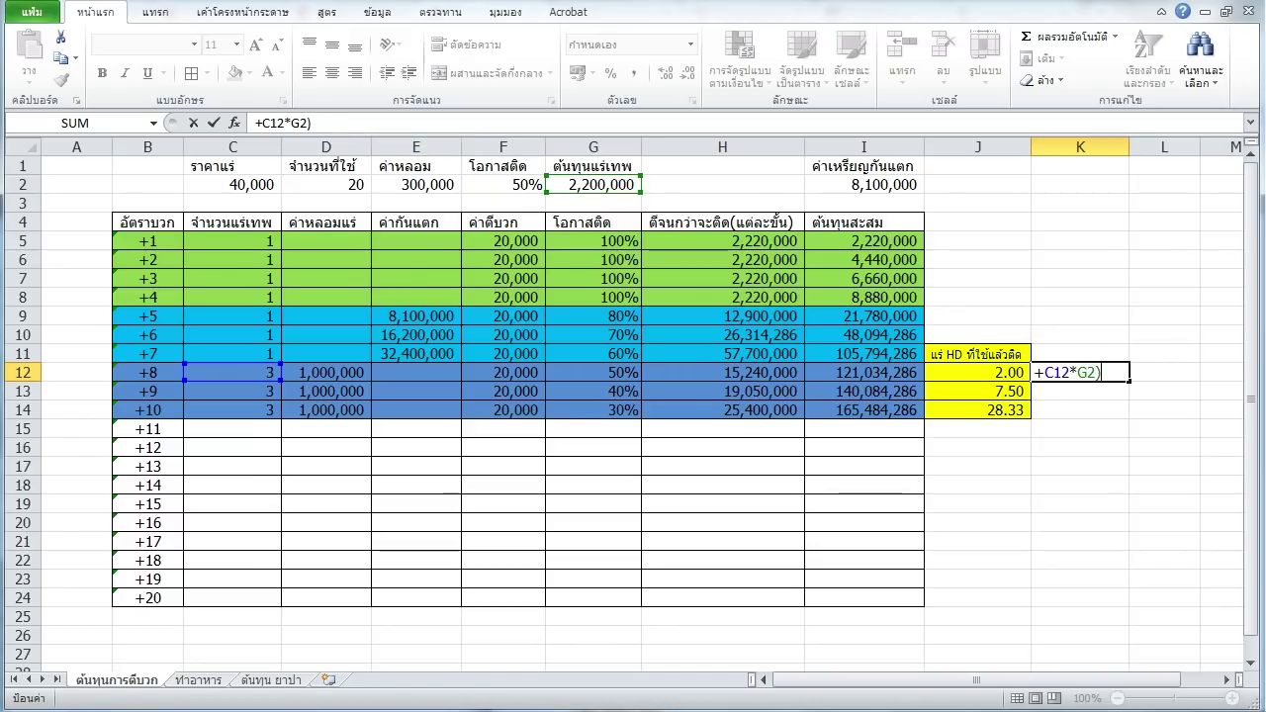
pyautogui.click(261, 123)
pyautogui.write('(')
pyautogui.click(319, 122)
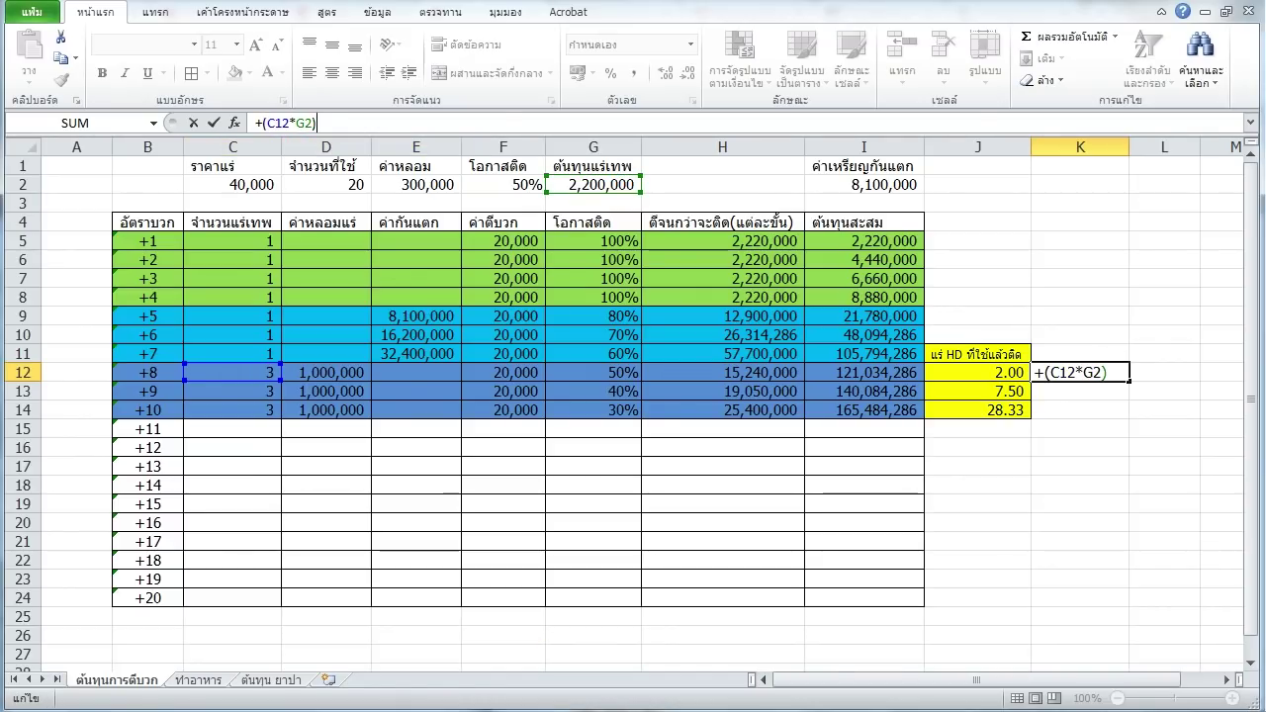
pyautogui.write('+')
pyautogui.click(326, 372)
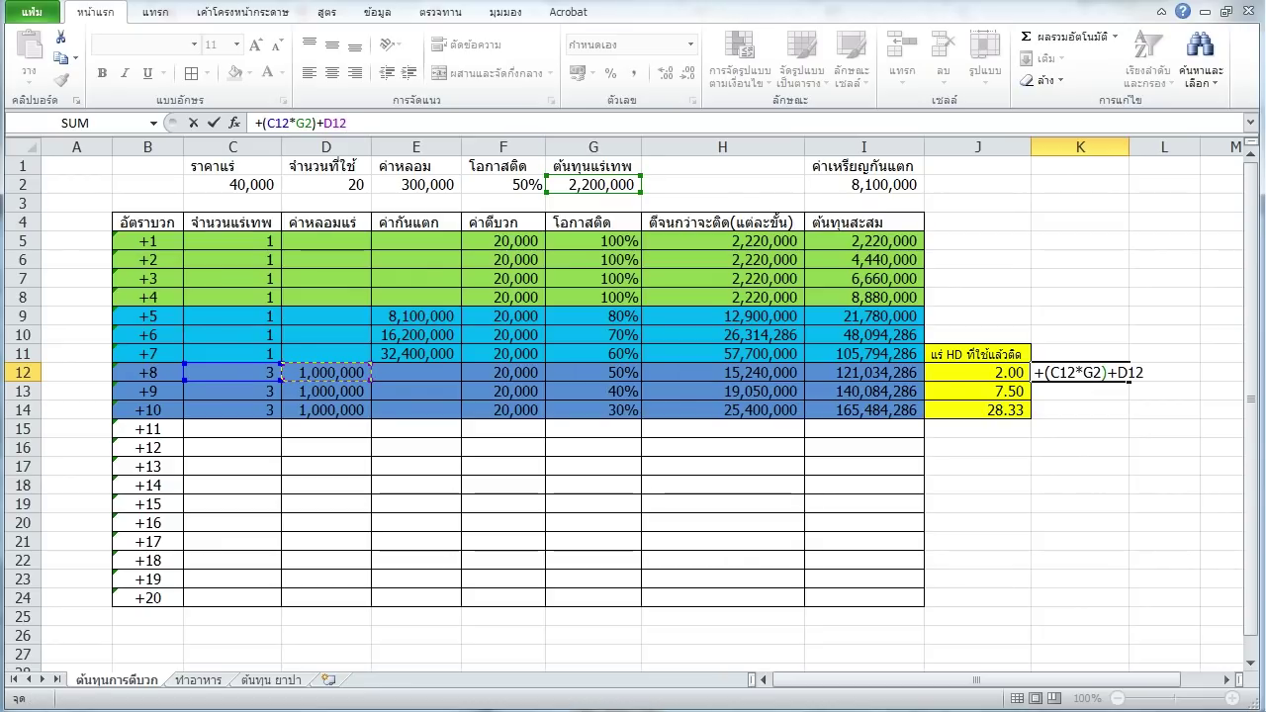
pyautogui.press('Return')
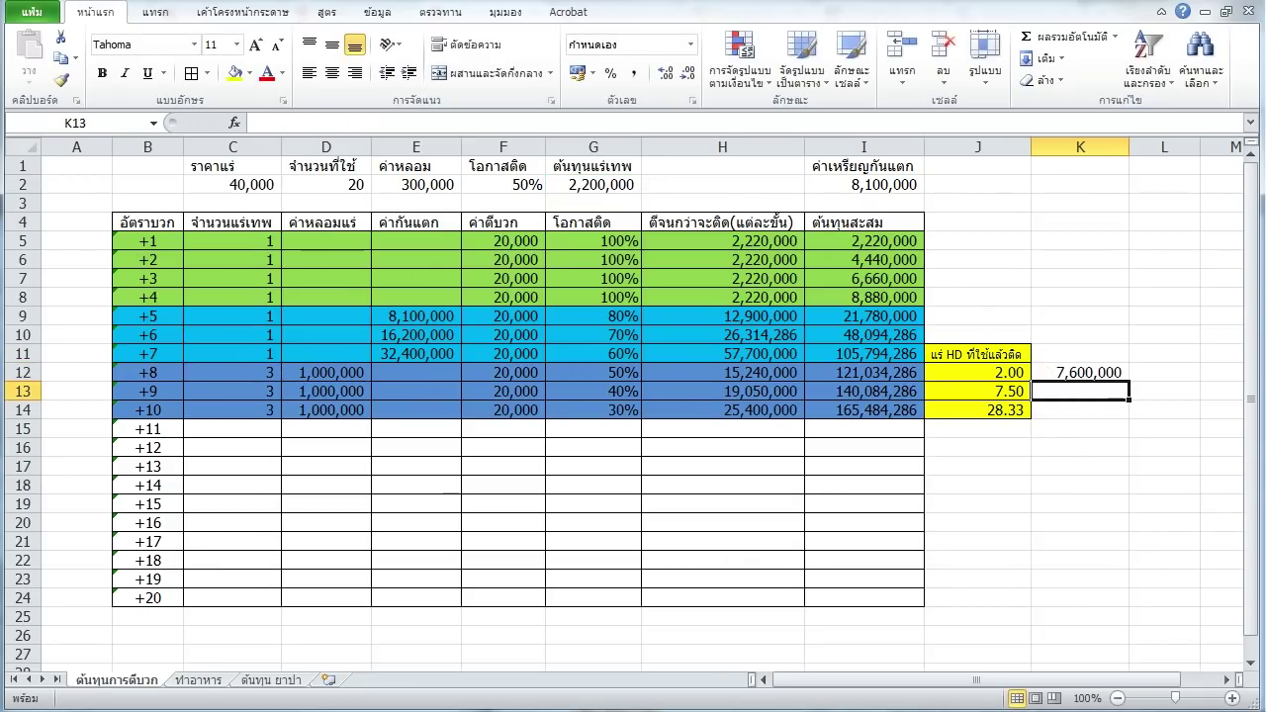
# Extend the K12 formula to =+((C12*G2)+D12)*J12 to multiply the per-attempt cost by the expected +8 attempts.
pyautogui.press('Up')
pyautogui.press('F2')
pyautogui.write('ฝ')
pyautogui.press('BackSpace')
pyautogui.write(')+D12)')
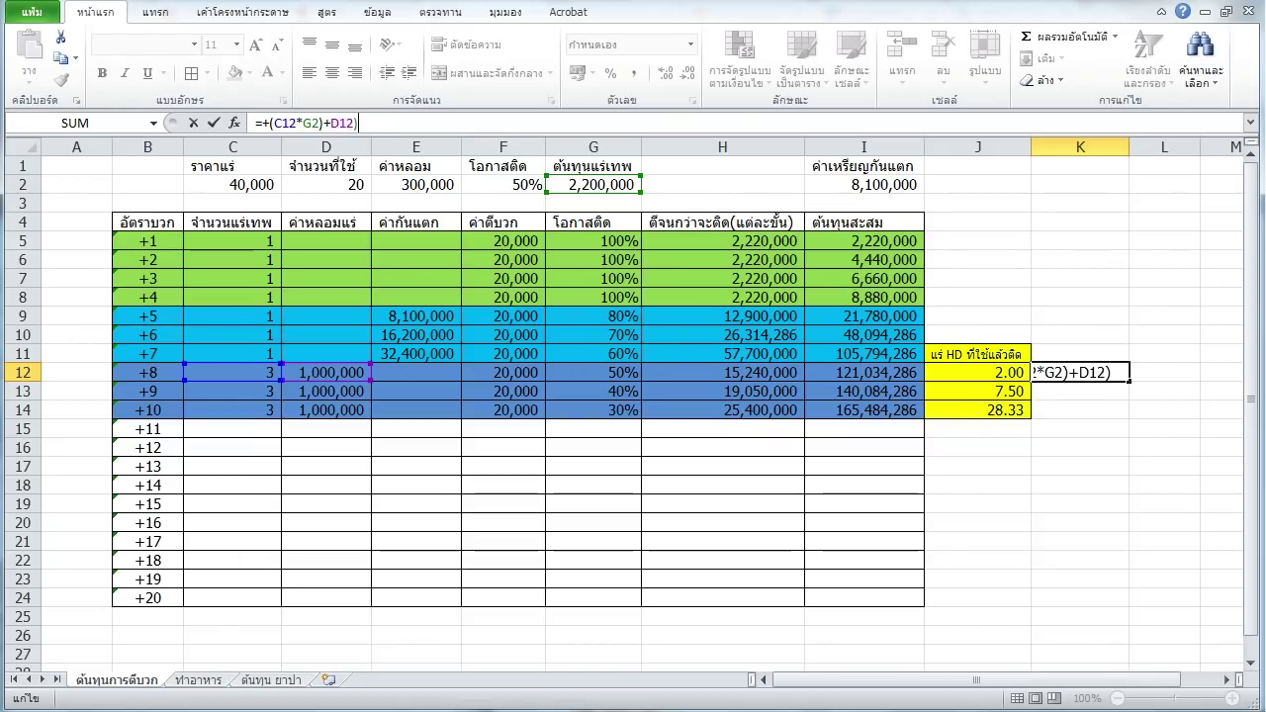
pyautogui.click(270, 123)
pyautogui.write('(')
pyautogui.click(364, 123)
pyautogui.write('*J12')
pyautogui.press('Return')
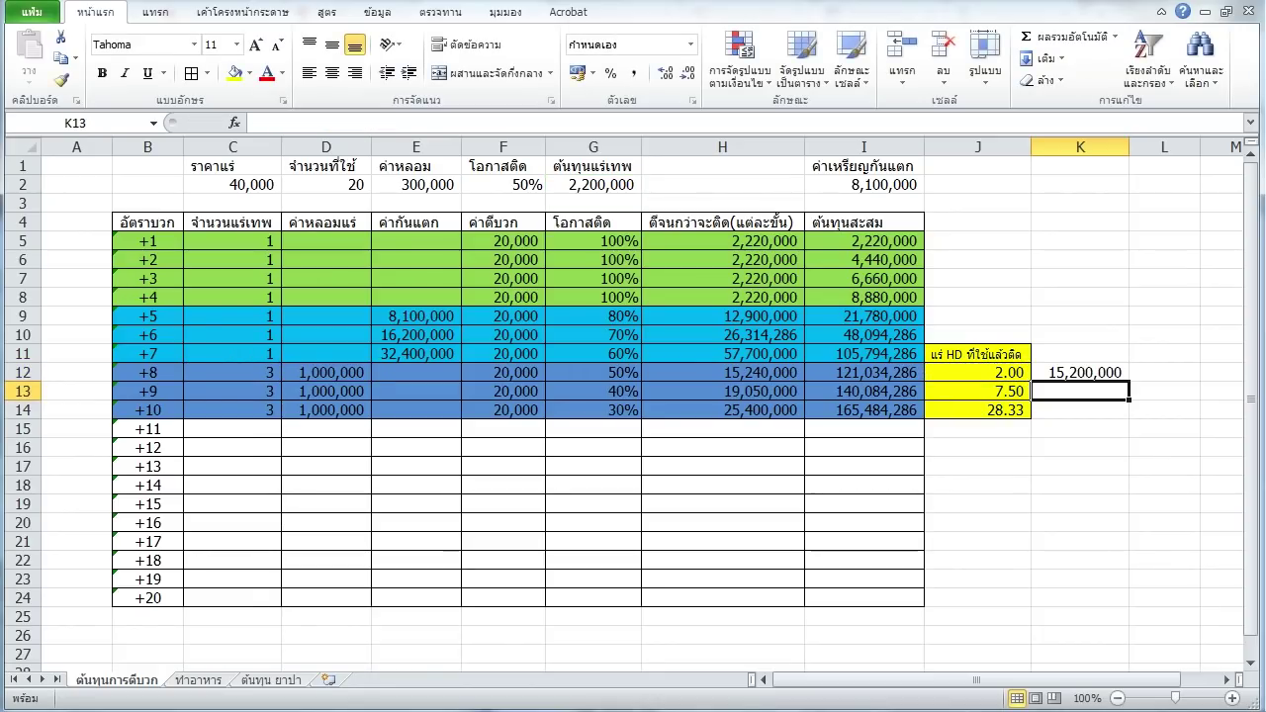
# Copy the +8 cost formula from K12 into K13 for the +9 level.
pyautogui.click(1080, 372)
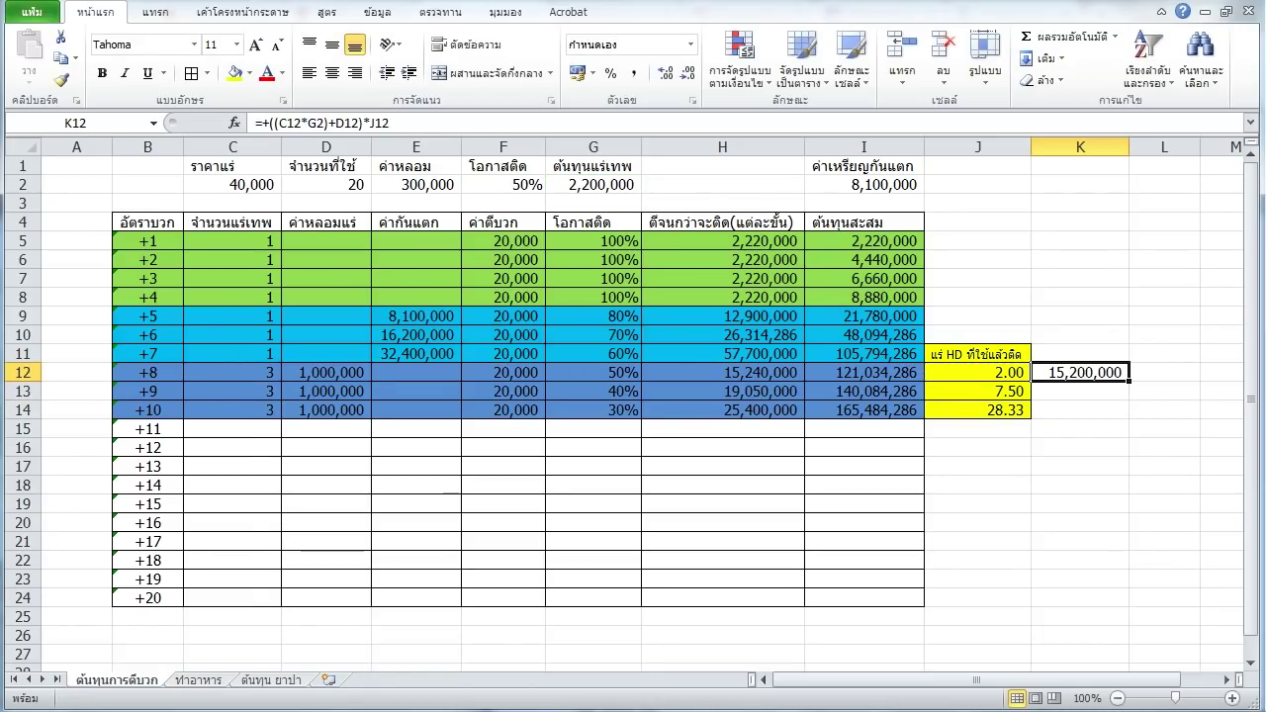
pyautogui.hotkey('ctrl', 'c')
pyautogui.click(1080, 391)
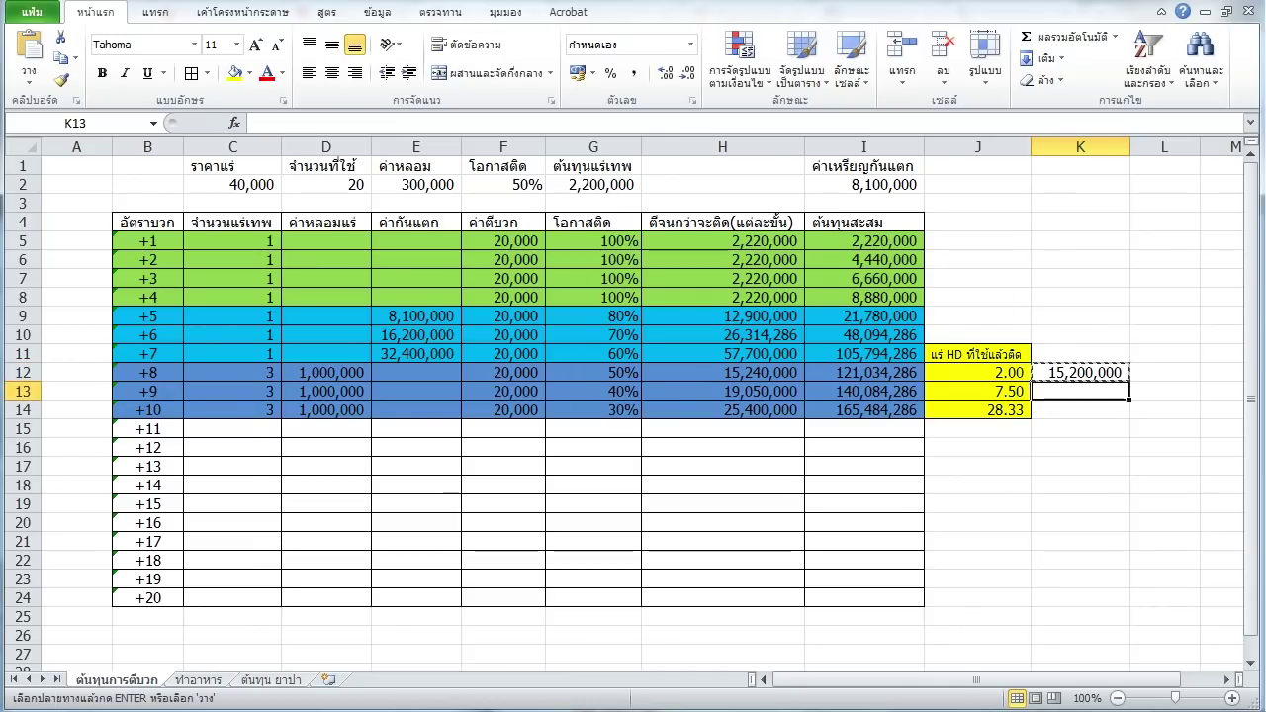
pyautogui.hotkey('ctrl', 'v')
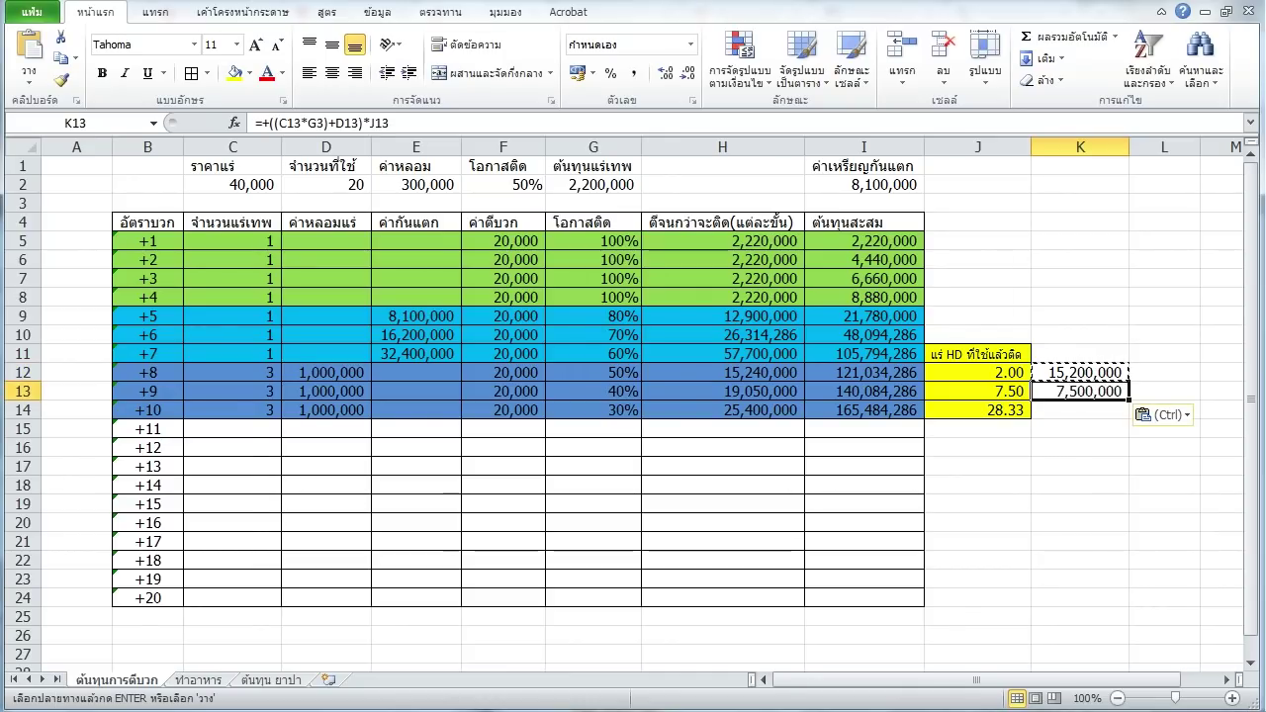
# Compare the cell references in the K12 and K13 formulas.
pyautogui.click(1080, 372)
pyautogui.press('F2')
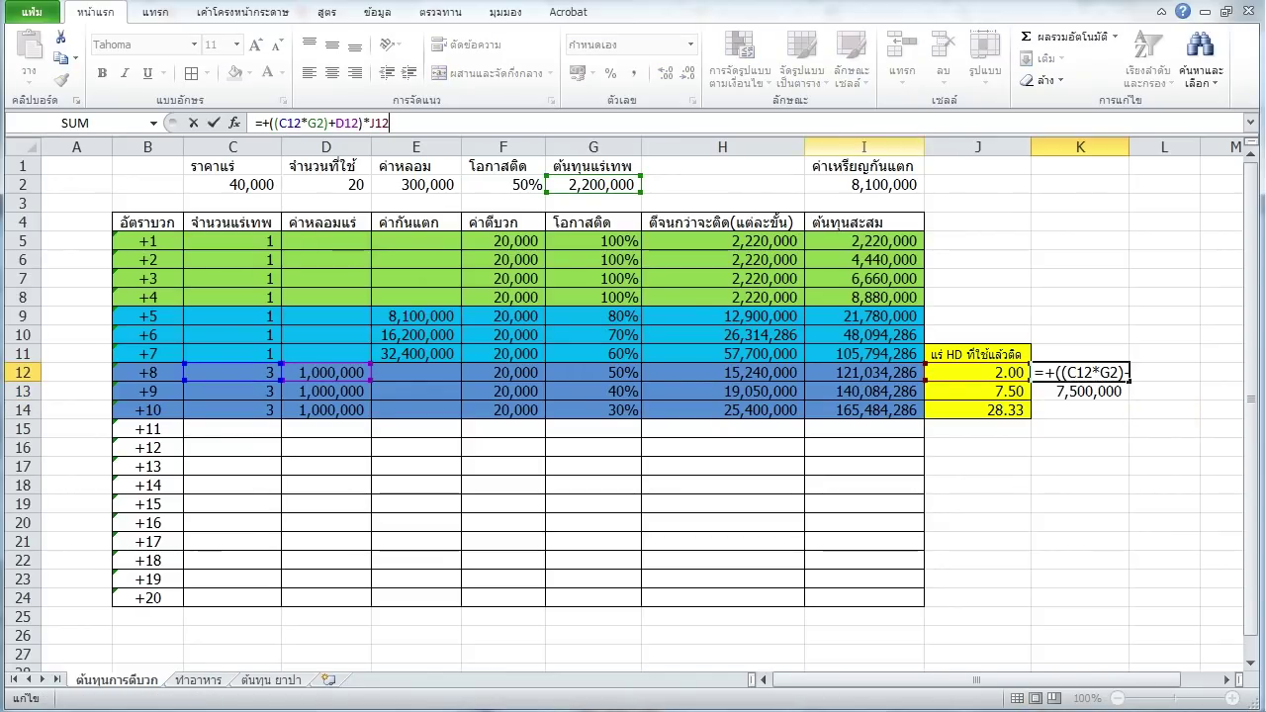
pyautogui.hotkey('ctrl', 'Return')
pyautogui.click(1080, 390)
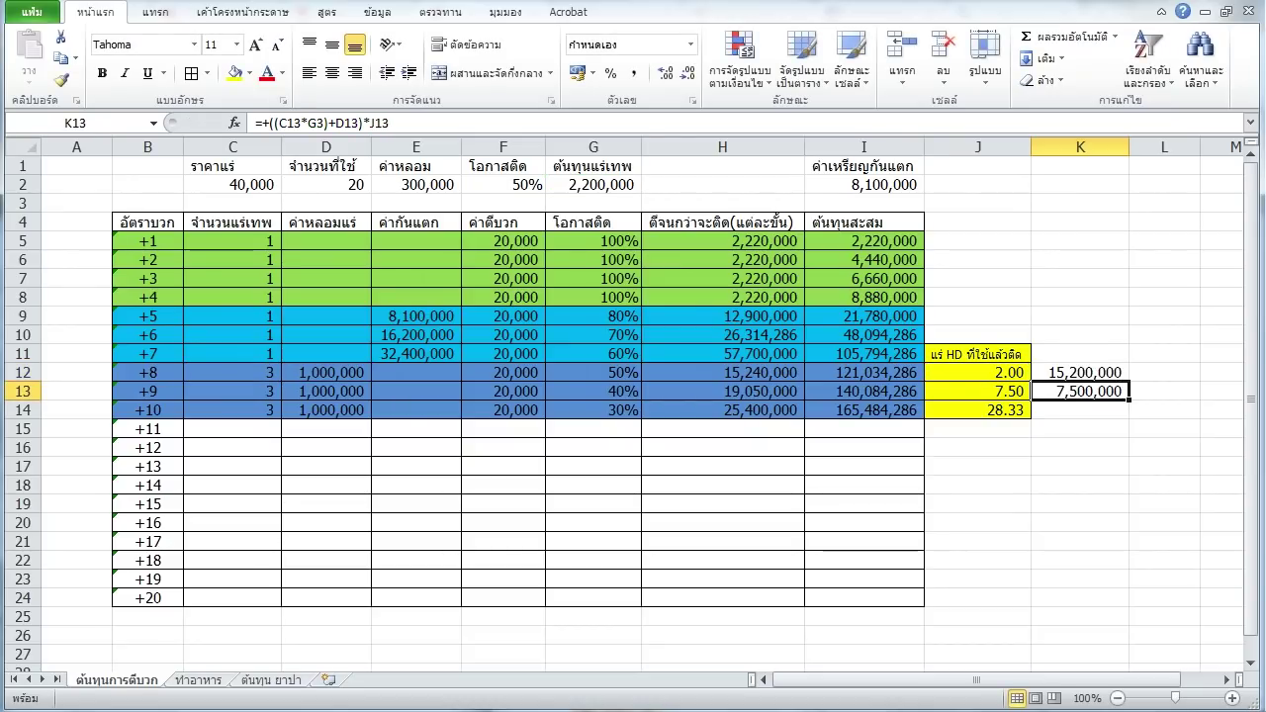
pyautogui.press('F2')
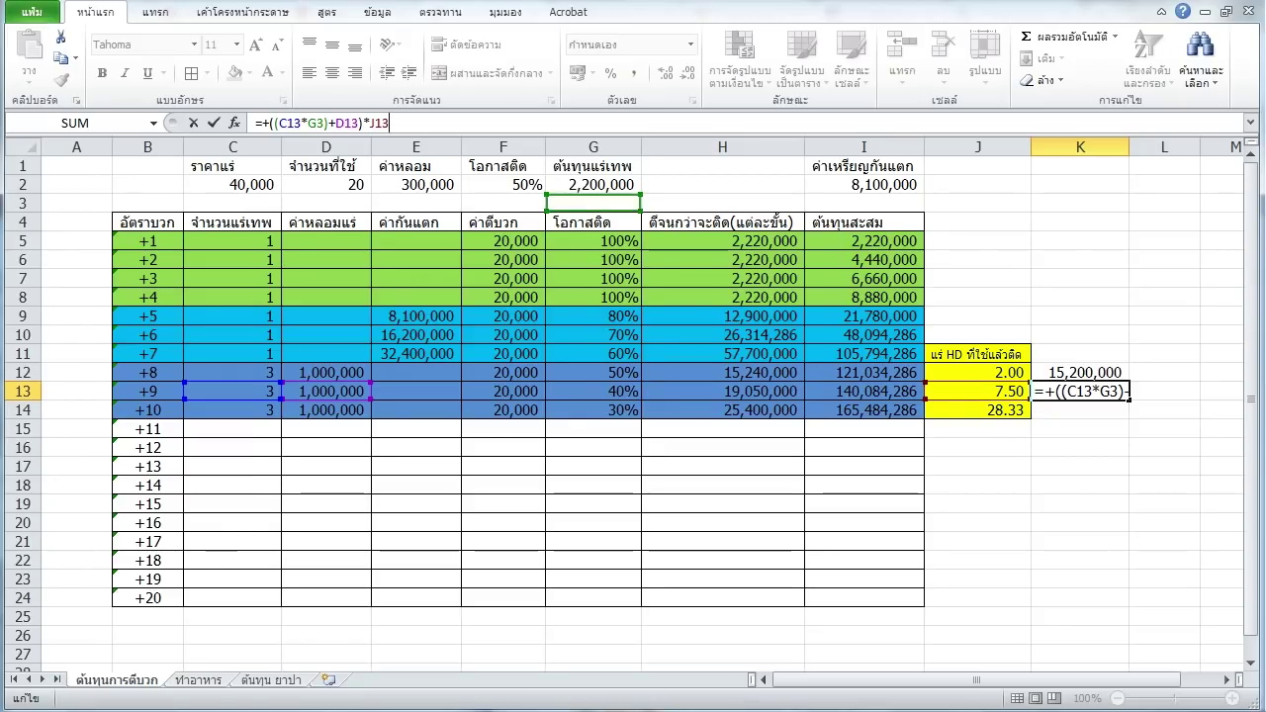
pyautogui.click(214, 122)
pyautogui.click(1080, 372)
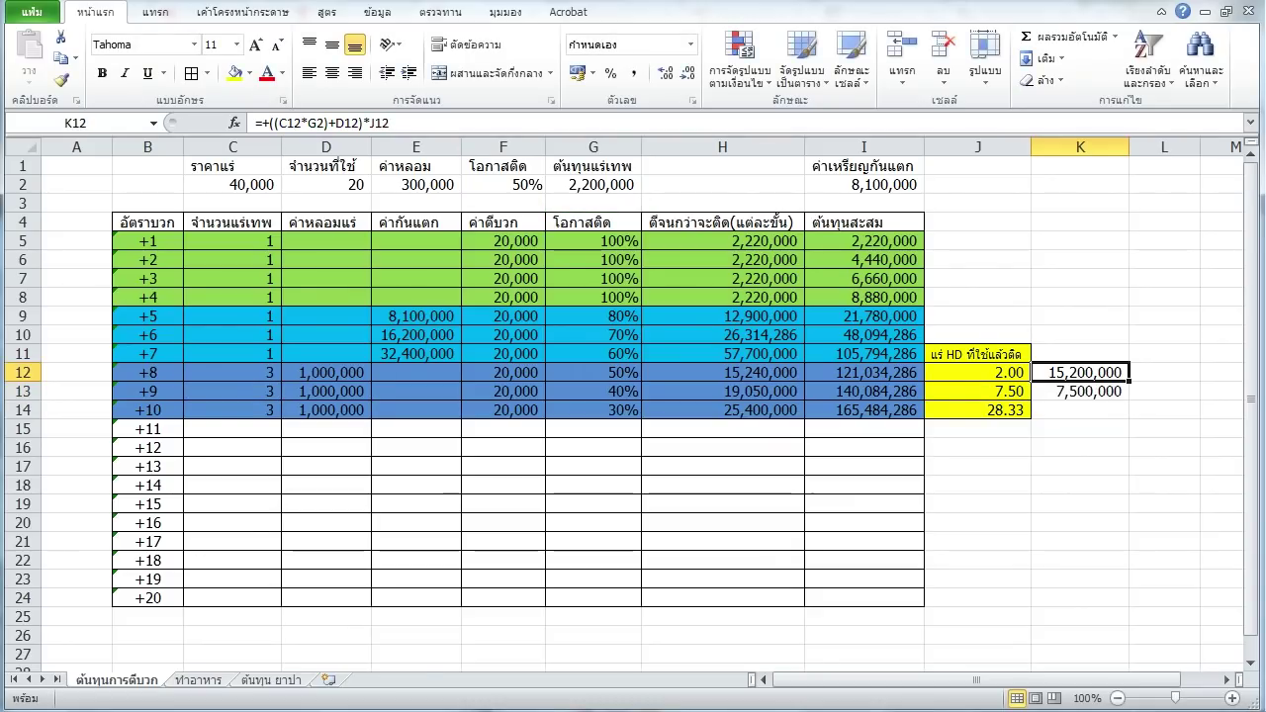
# Make the G2 reference in K12 absolute as $G$2 and copy the corrected formula into K13.
pyautogui.press('F2')
pyautogui.click(319, 123)
pyautogui.press('F4')
pyautogui.press('Return')
pyautogui.press('Up')
pyautogui.hotkey('ctrl', 'c')
pyautogui.press('Down')
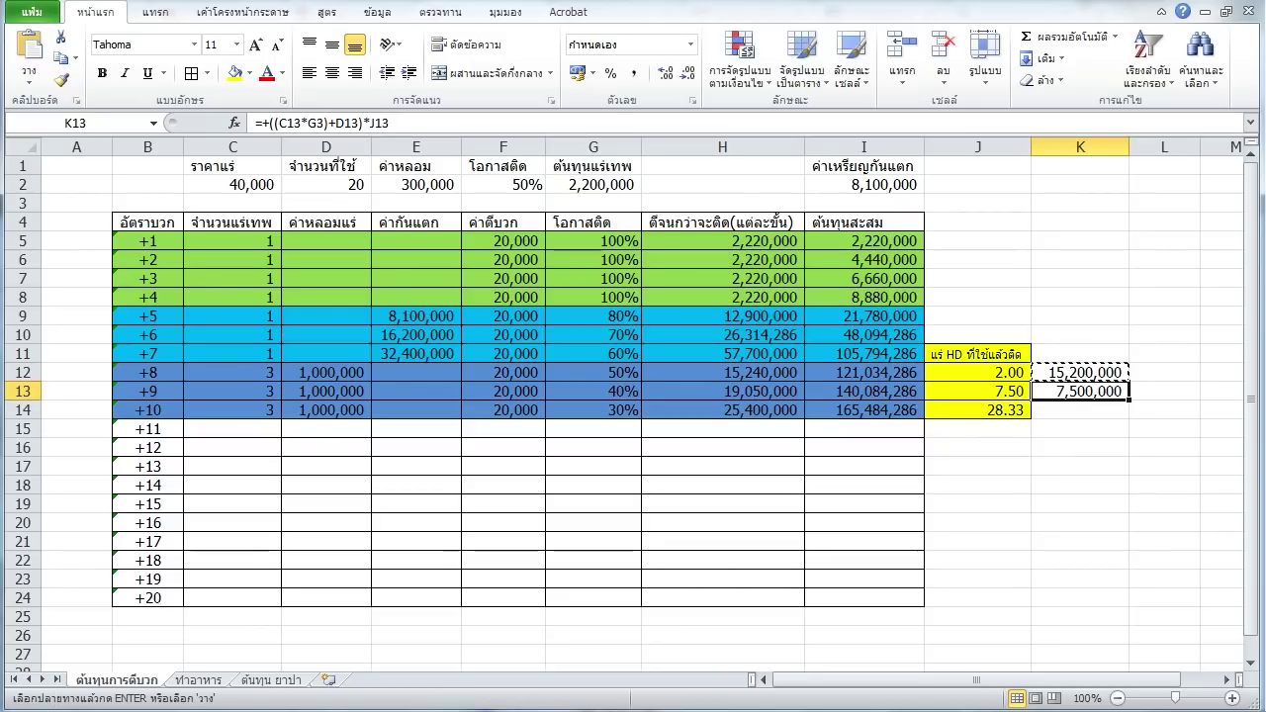
pyautogui.hotkey('ctrl', 'v')
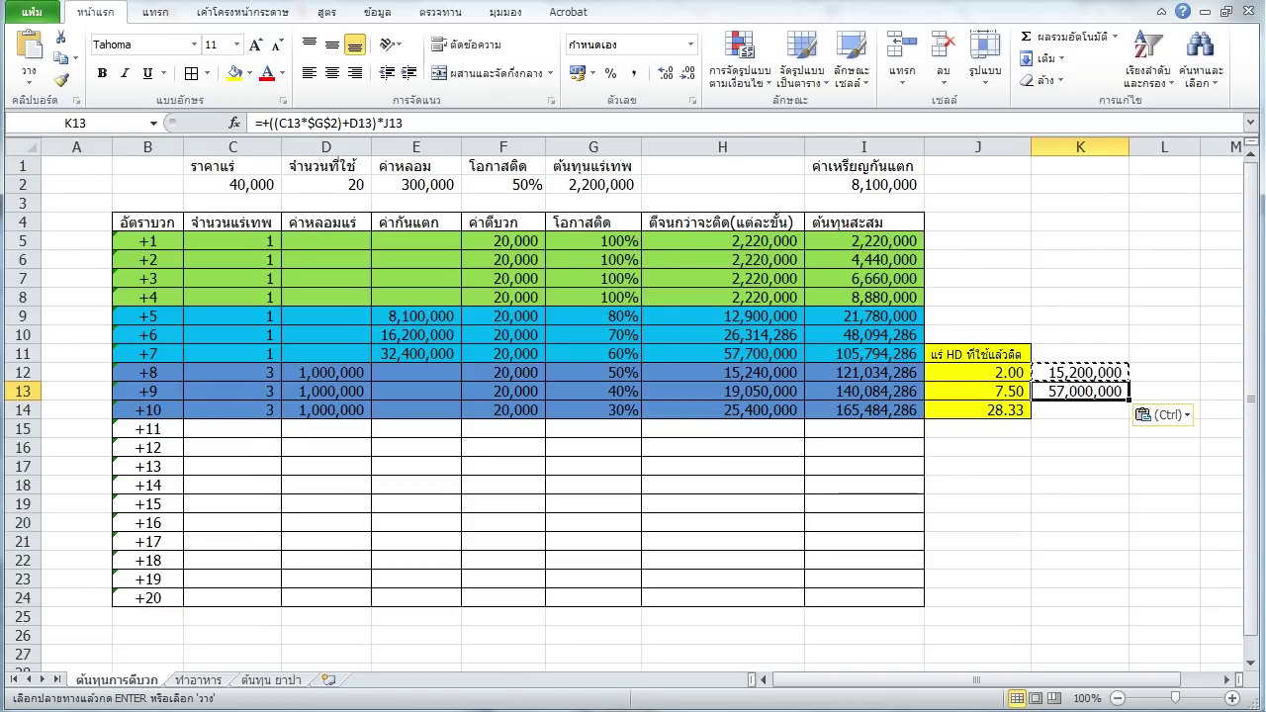
pyautogui.press('Escape')
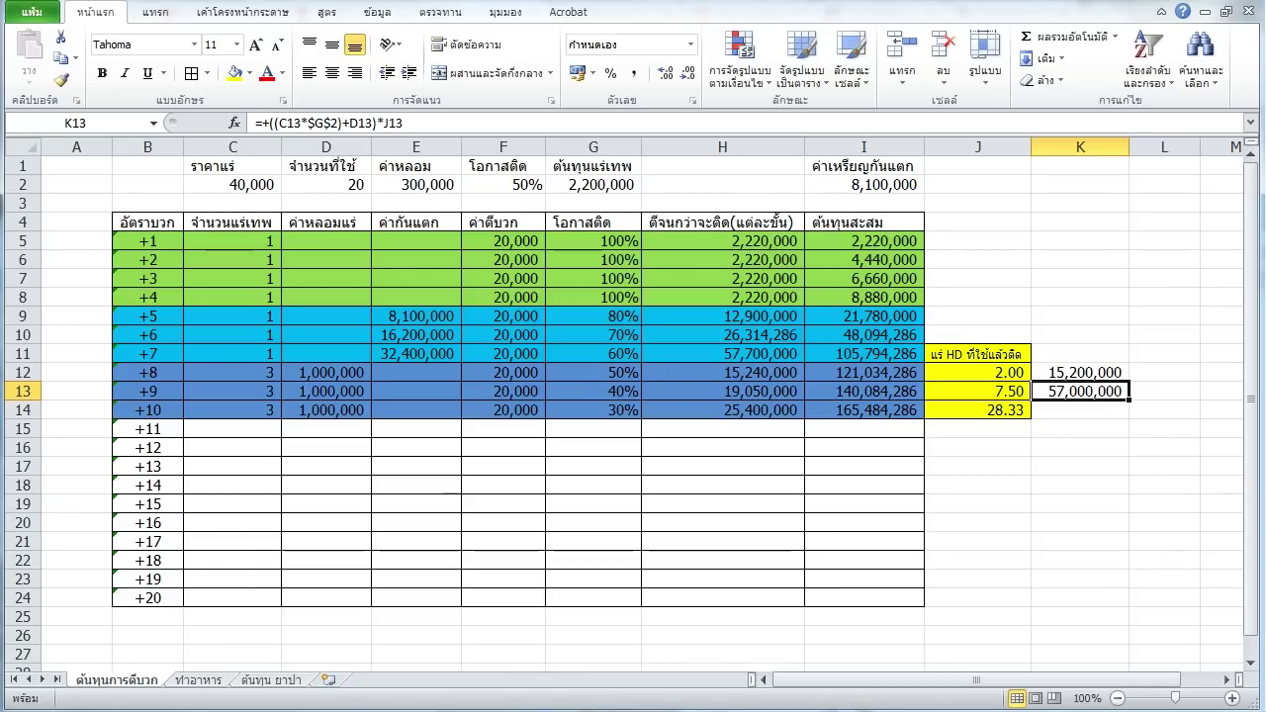
# Try removing the *100%/G12 factor from the +8 cost formula in H12, and undo the edit.
pyautogui.click(722, 391)
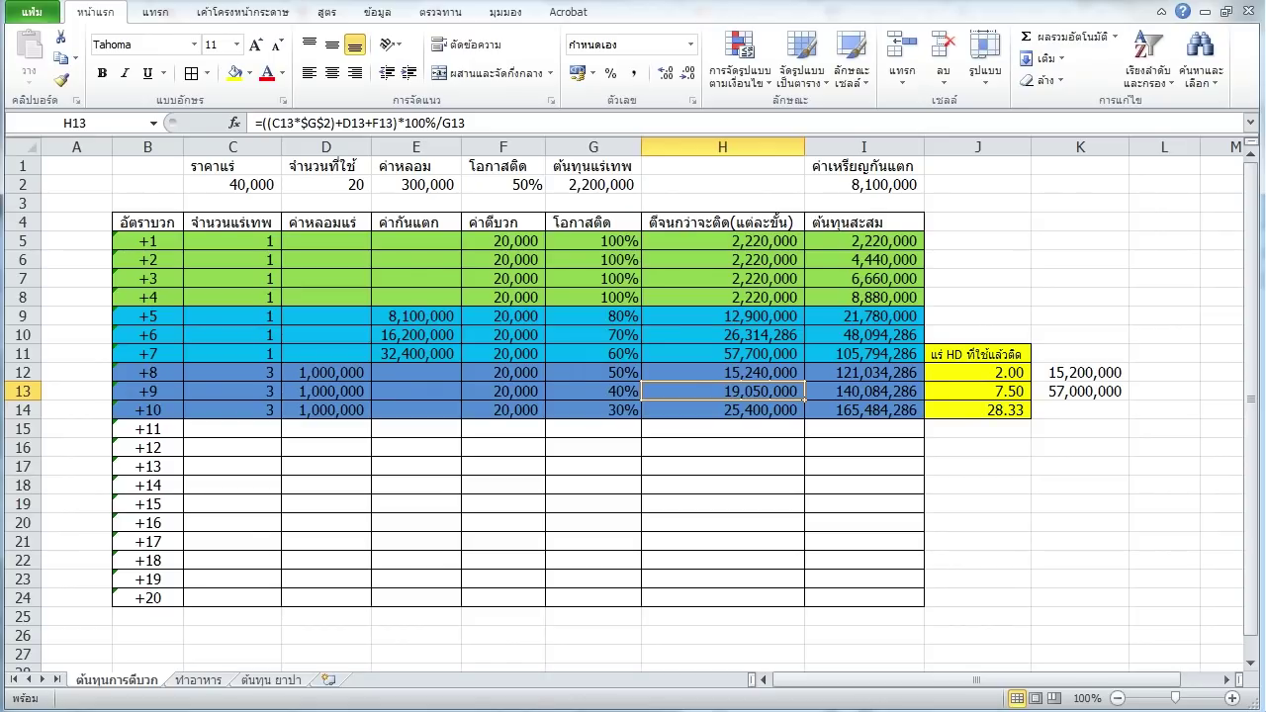
pyautogui.click(723, 372)
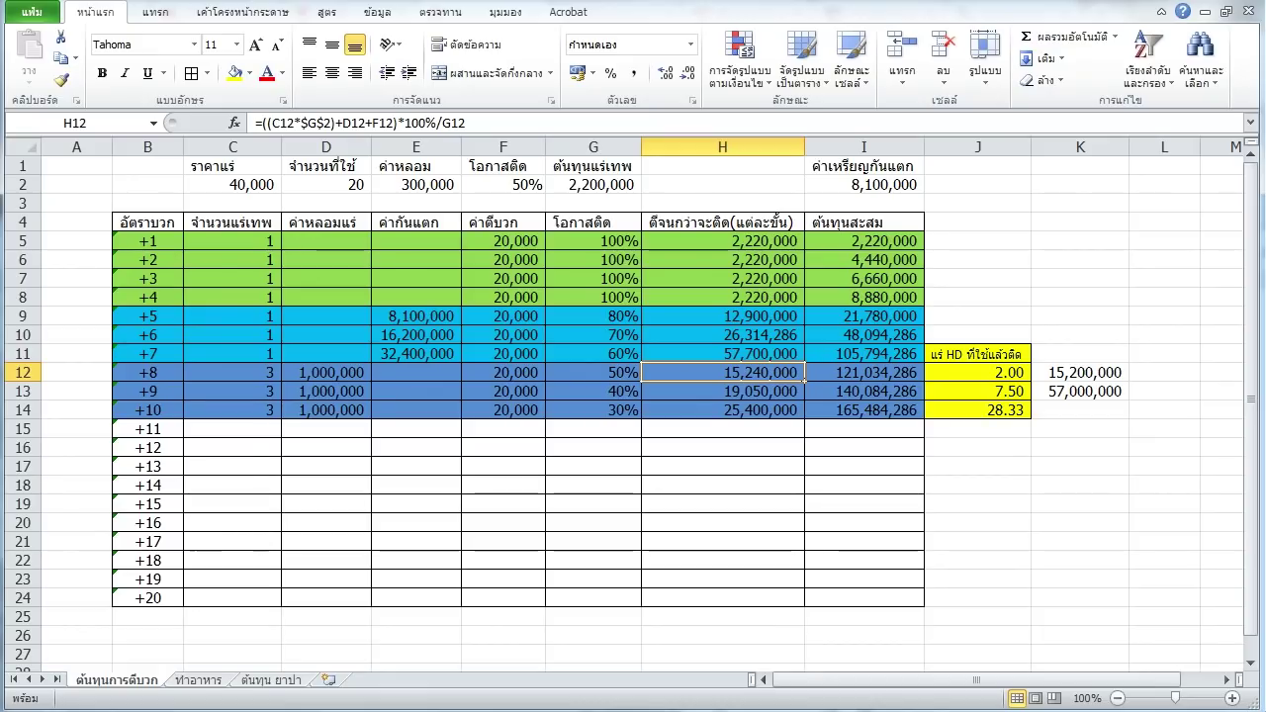
pyautogui.moveTo(398, 123); pyautogui.dragTo(436, 123)
pyautogui.hotkey('shift', 'End')
pyautogui.press('Delete')
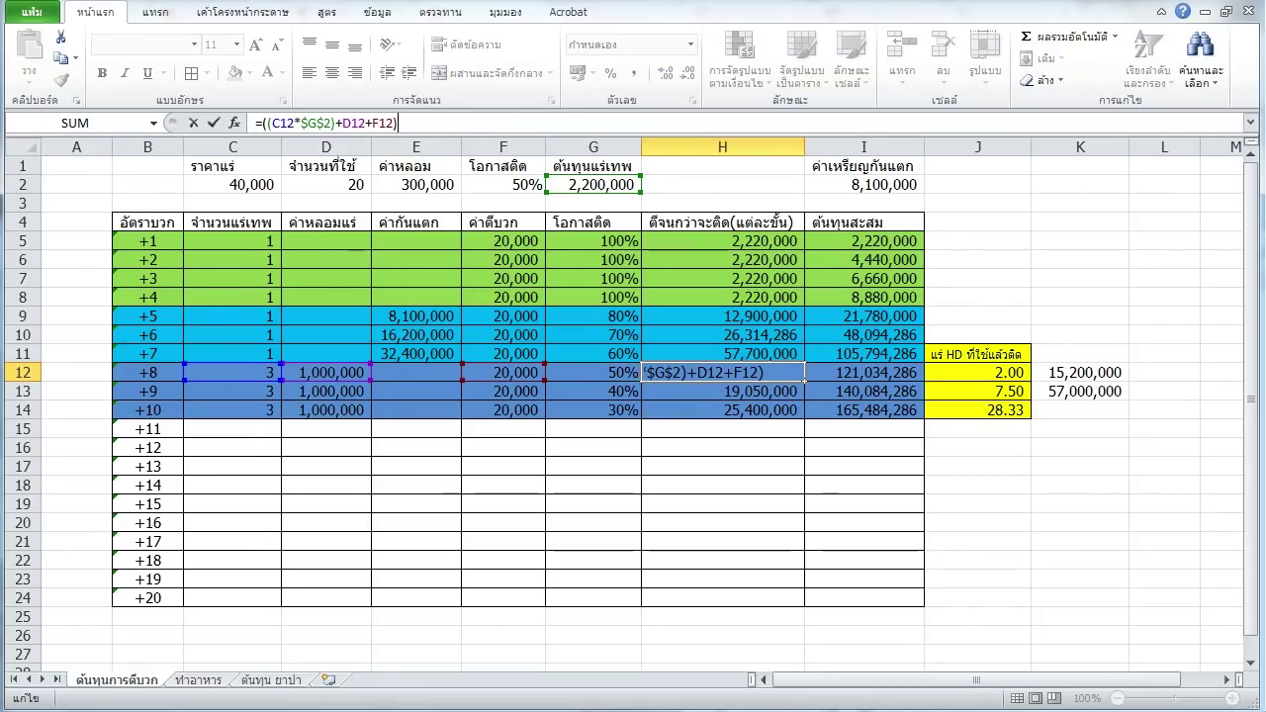
pyautogui.press('Return')
pyautogui.hotkey('ctrl', 'z')
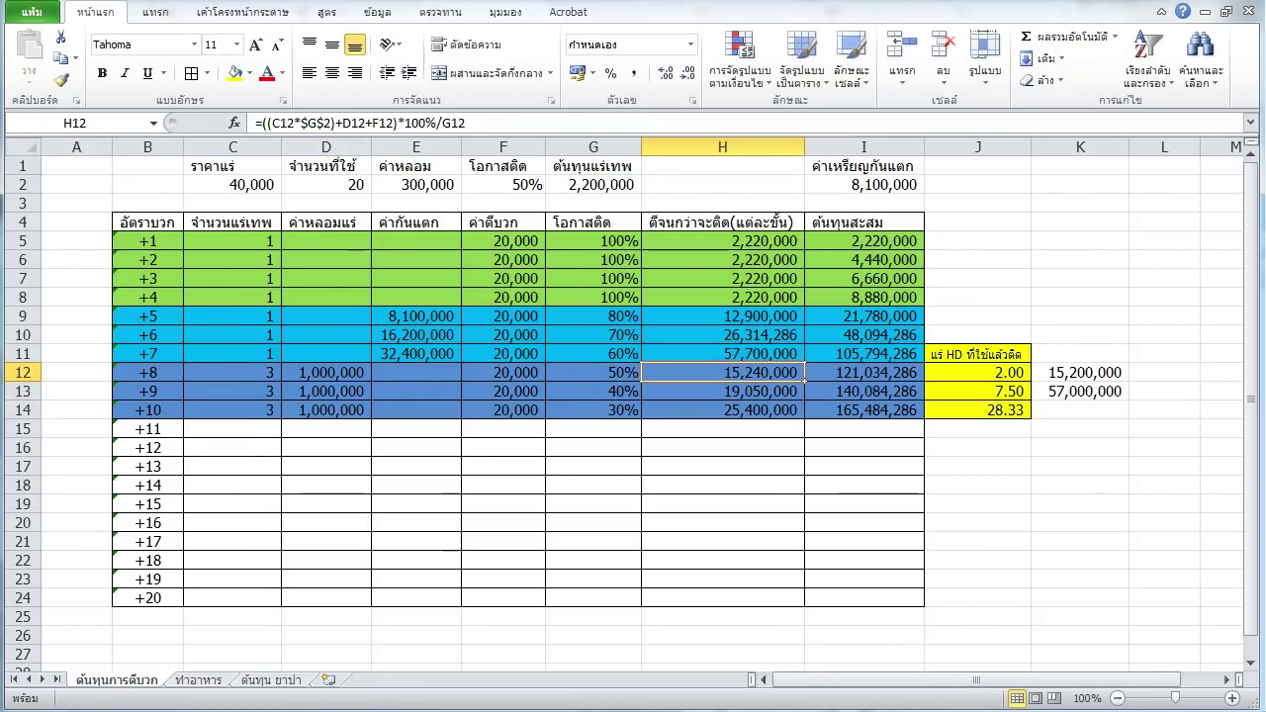
# Try removing the *100%/G13 factor from the +9 cost formula in H13, and undo the edit.
pyautogui.click(722, 391)
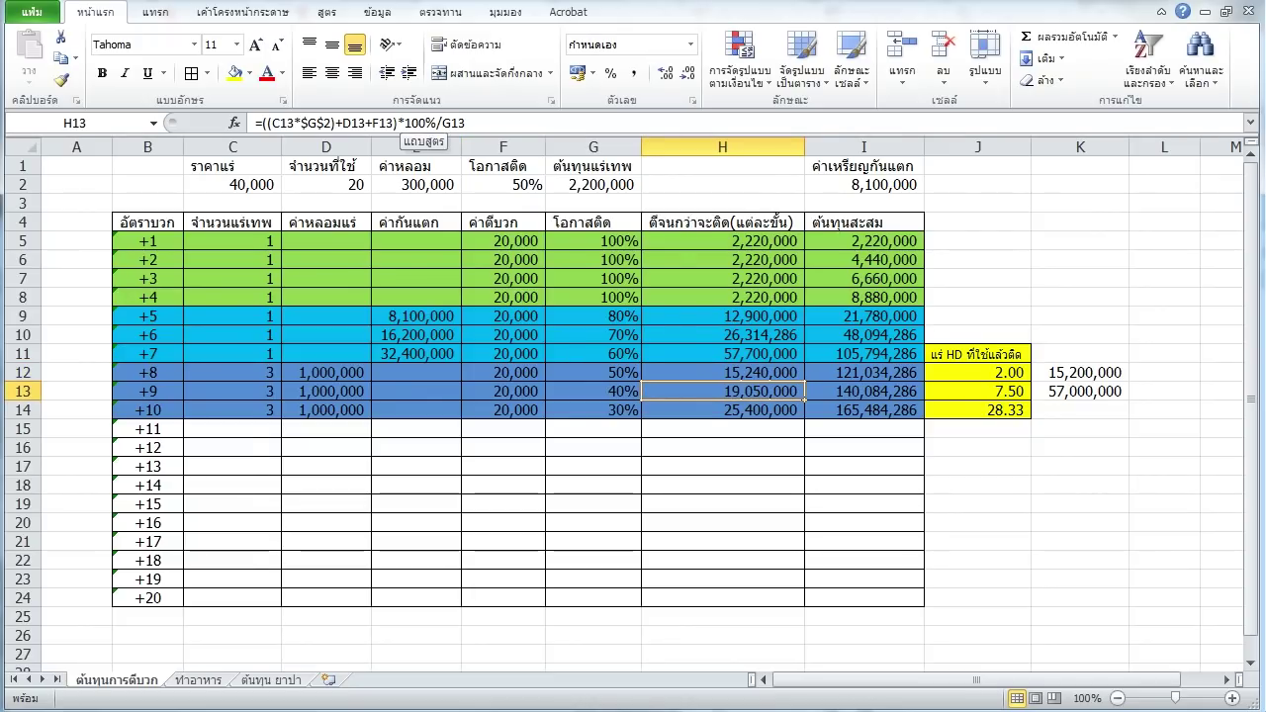
pyautogui.moveTo(399, 122); pyautogui.dragTo(465, 122)
pyautogui.press('BackSpace')
pyautogui.press('Return')
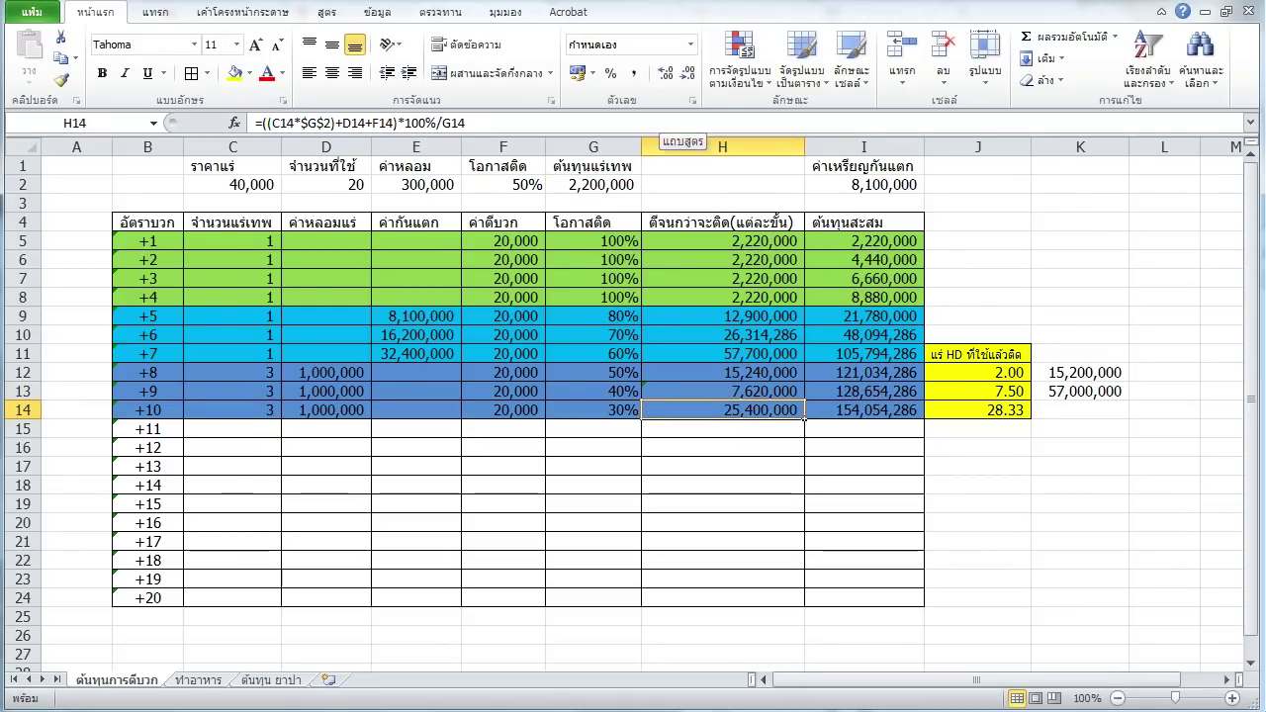
pyautogui.hotkey('ctrl', 'z')
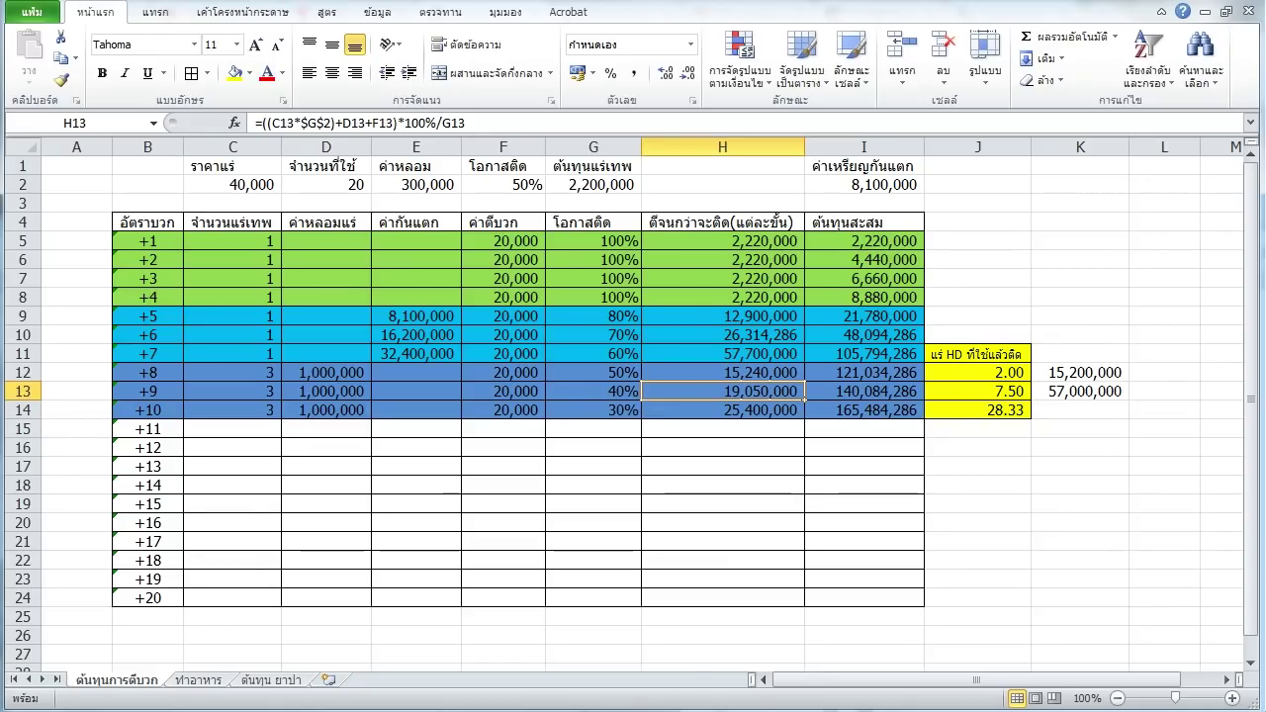
# Clear the +10 expected cost from H14 and review the +8 and +9 cost formulas in H12 and H13.
pyautogui.click(722, 409)
pyautogui.press('Delete')
pyautogui.click(722, 390)
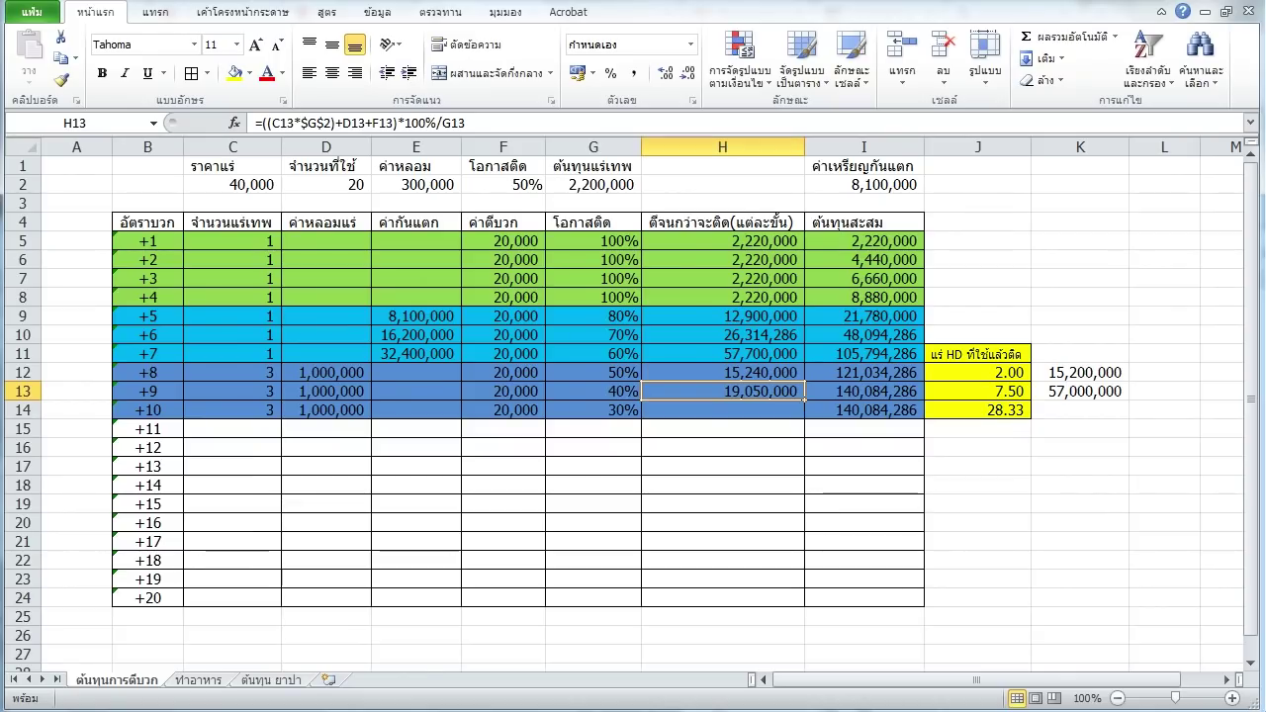
pyautogui.click(722, 372)
pyautogui.click(722, 391)
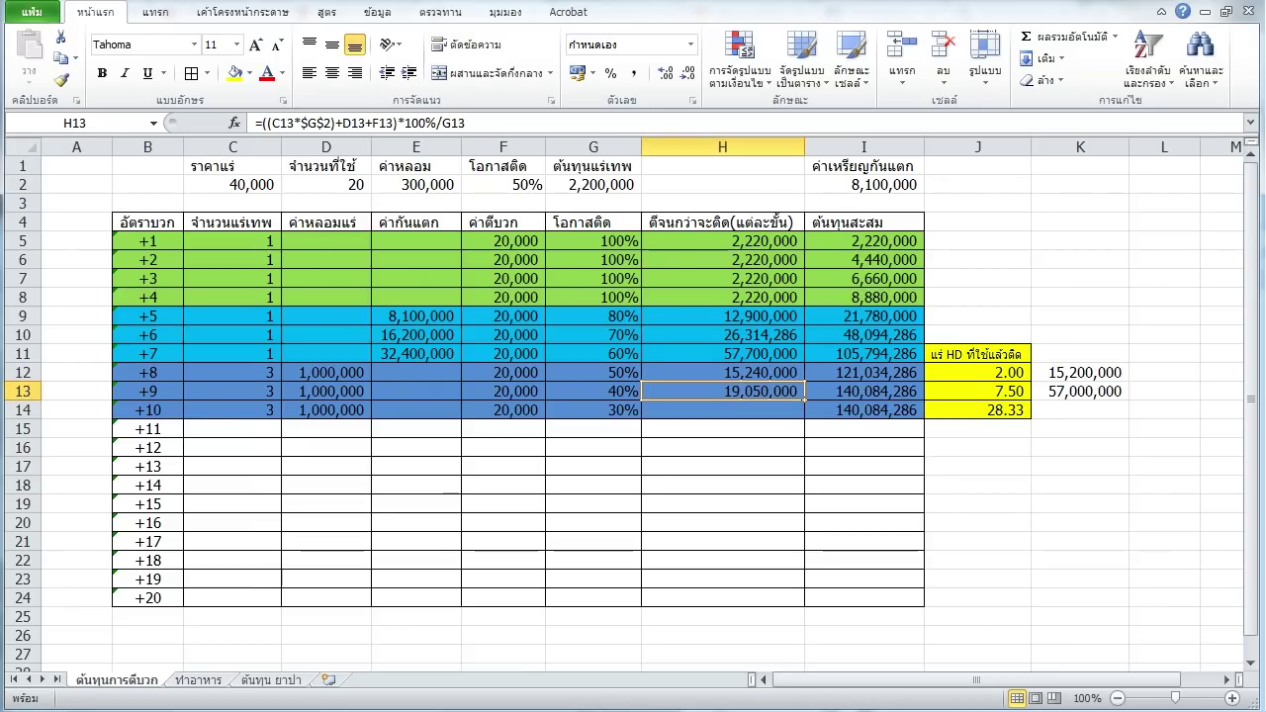
pyautogui.moveTo(147, 372); pyautogui.dragTo(722, 372)
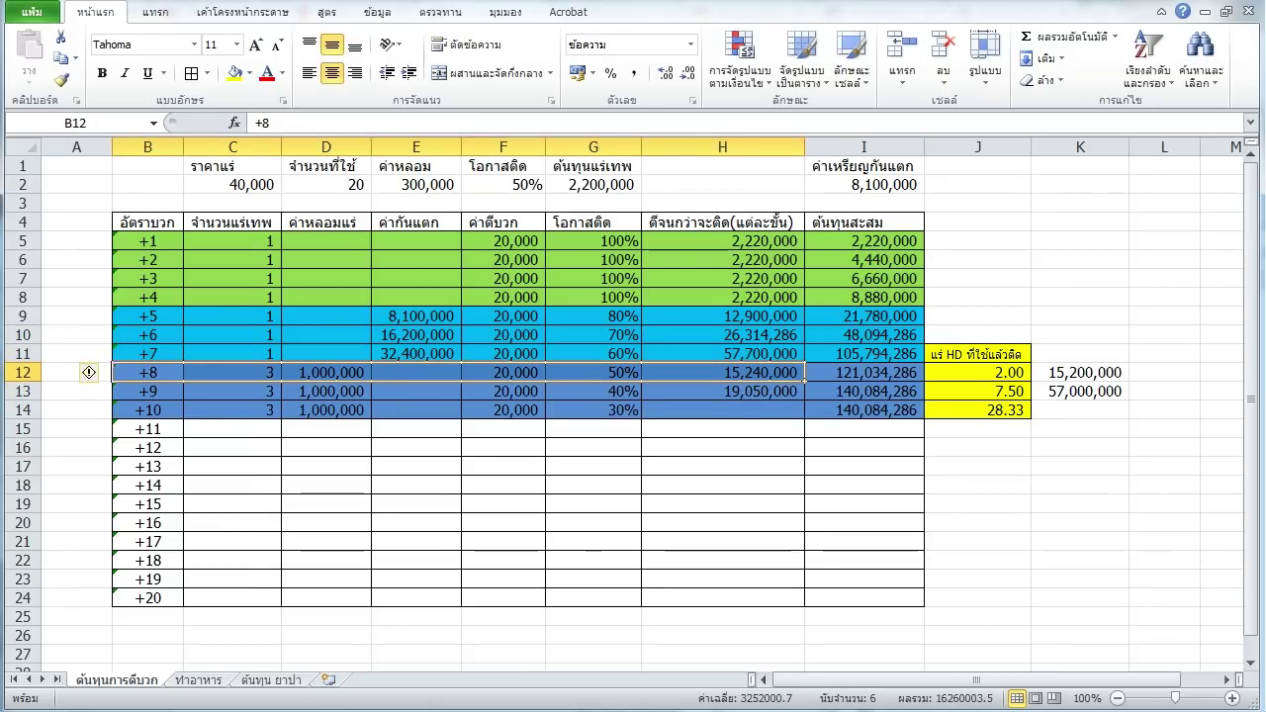
# Add the +8 cost to the +9 formula in H13, making it =(H12+(C13*$G$2)+D13+F13)*100%/G13.
pyautogui.click(722, 390)
pyautogui.press('F2')
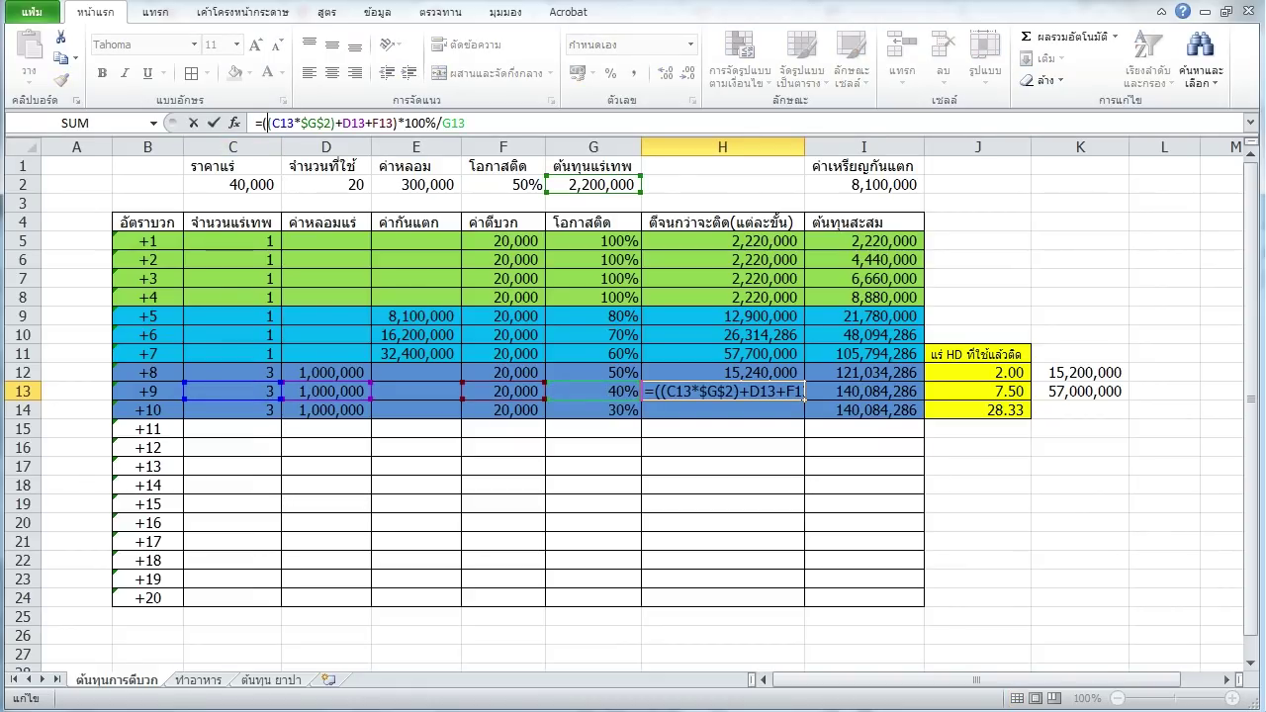
pyautogui.click(657, 391)
pyautogui.write('+')
pyautogui.click(722, 372)
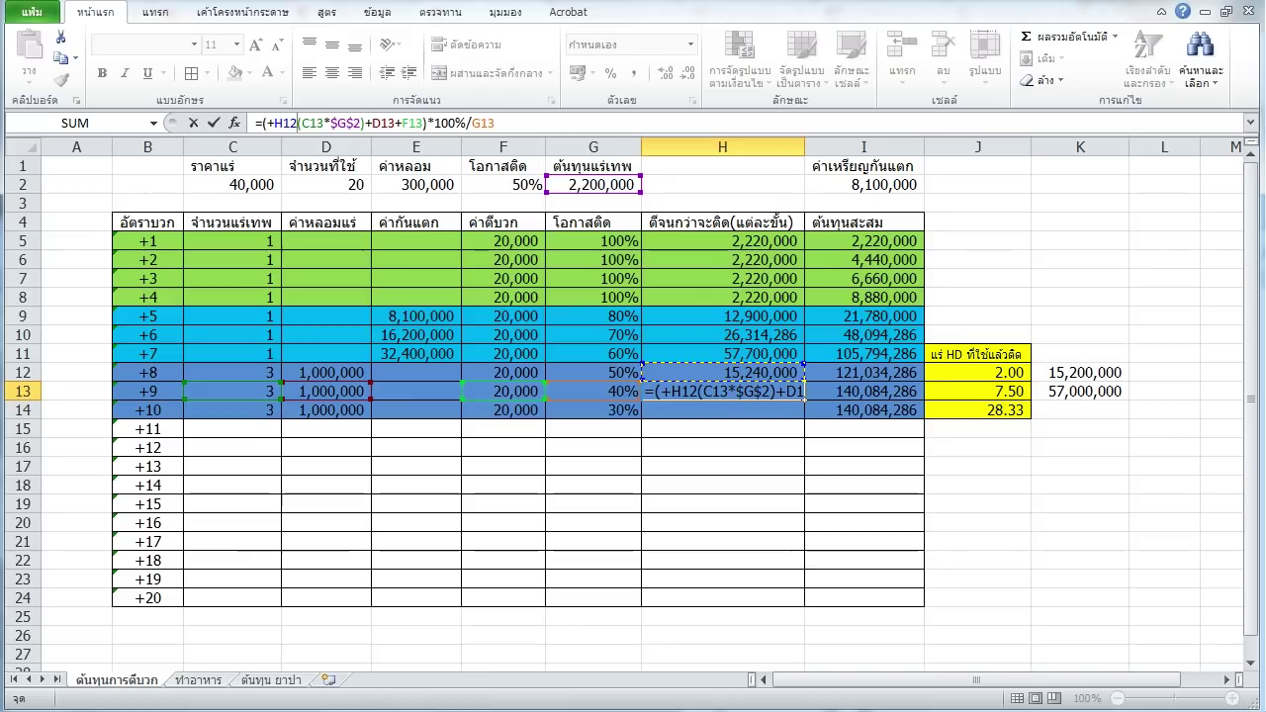
pyautogui.write('+')
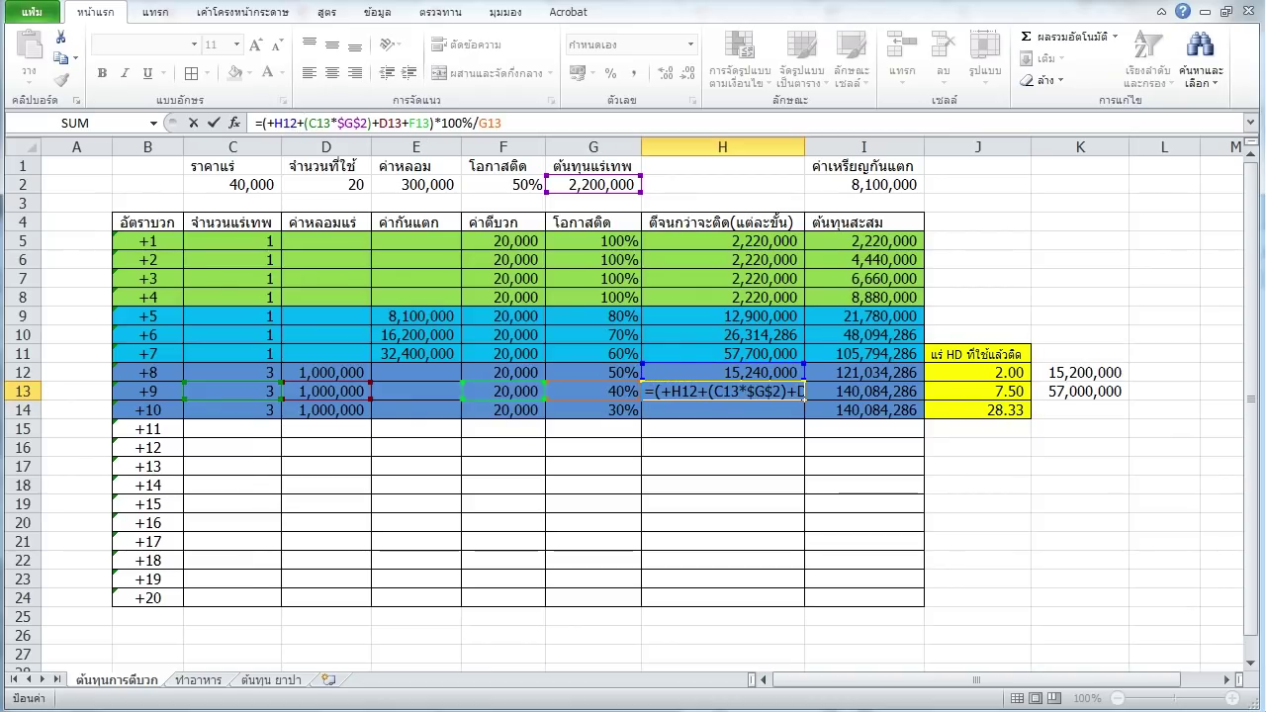
pyautogui.click(274, 122)
pyautogui.press('BackSpace')
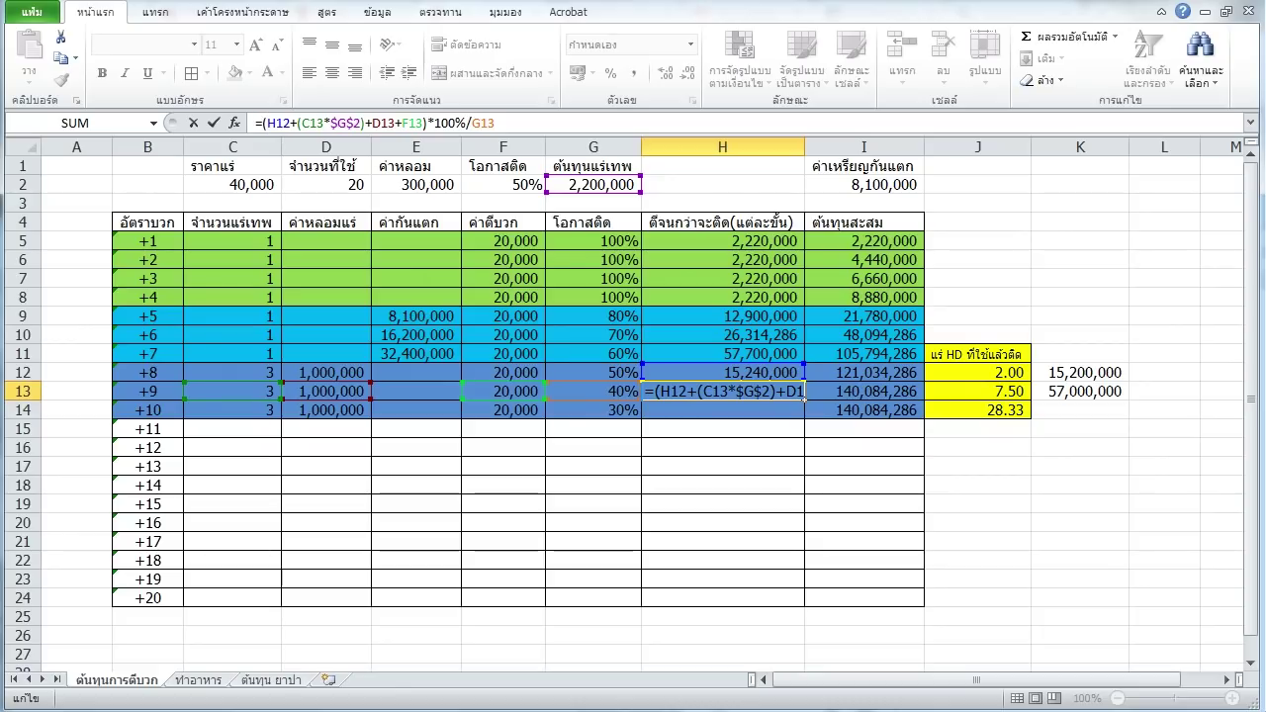
# Examine the H12 and C13*$G$2 terms of the +9 formula in H13, abandon the pending edit, and check the inputs in C13:F13.
pyautogui.moveTo(267, 123); pyautogui.dragTo(296, 122)
pyautogui.hotkey('shift', 'Left')
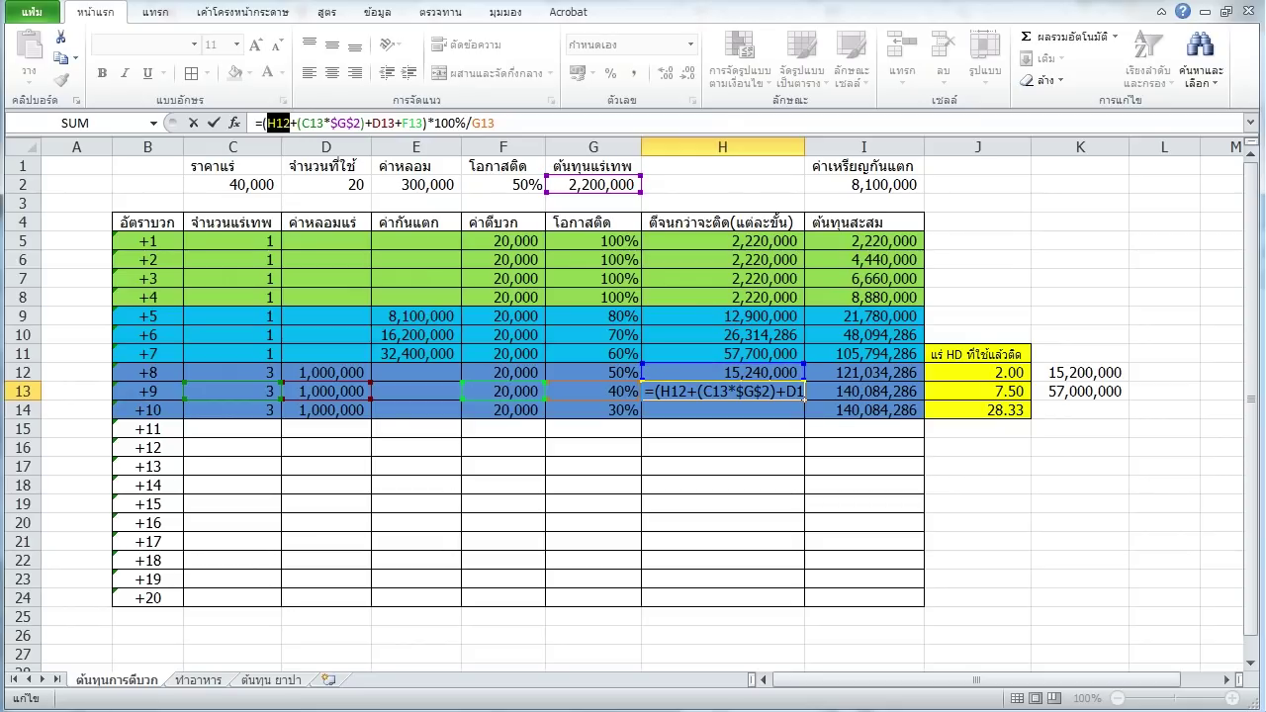
pyautogui.moveTo(302, 123); pyautogui.dragTo(354, 122)
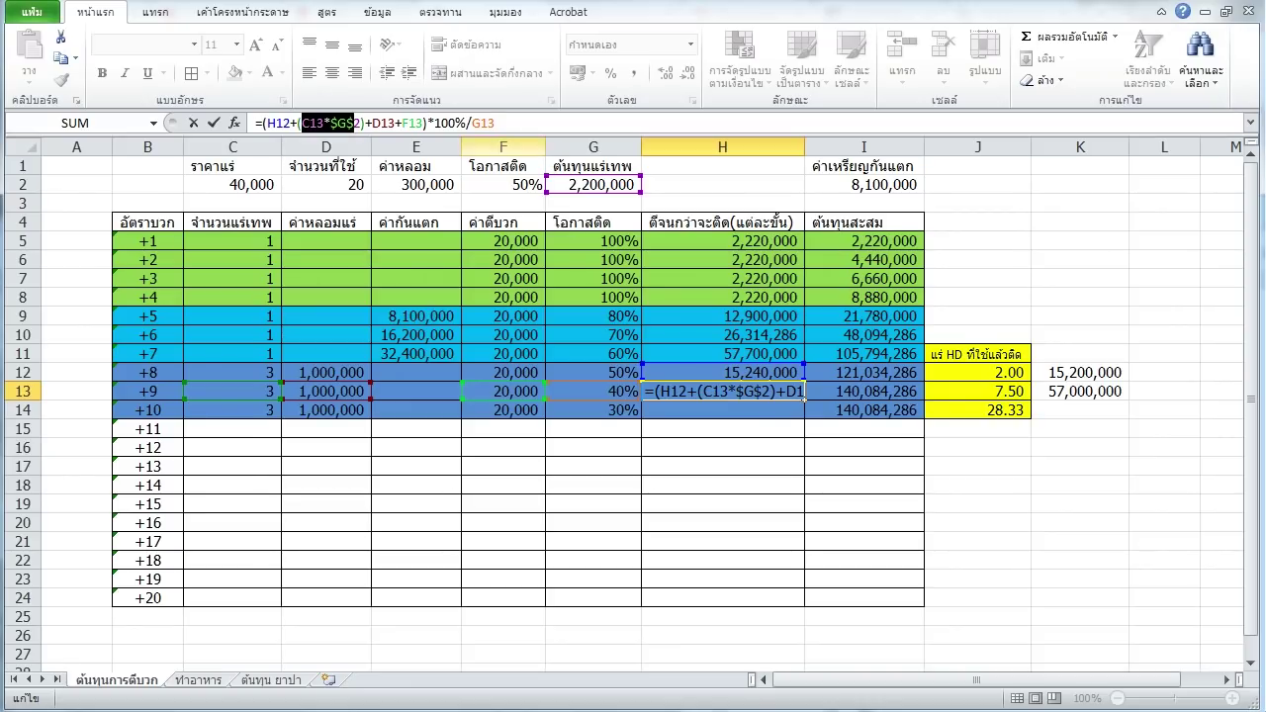
pyautogui.click(354, 123)
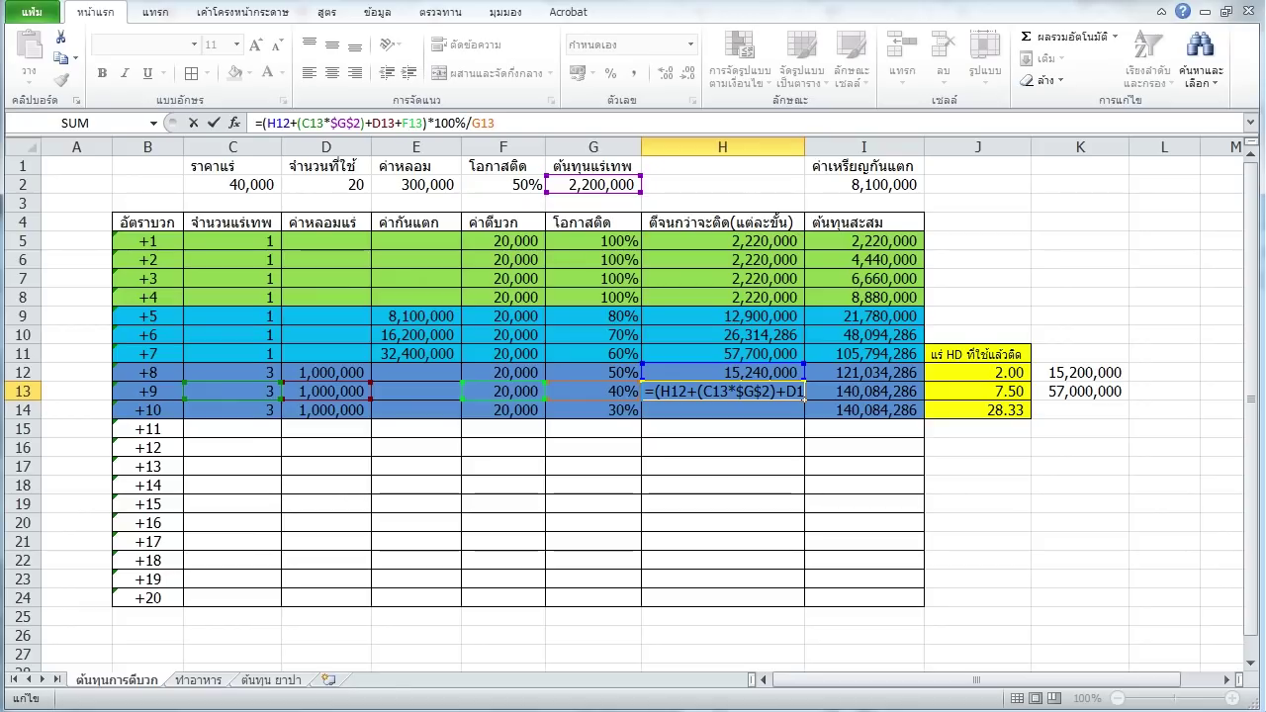
pyautogui.press('Escape')
pyautogui.click(723, 372)
pyautogui.moveTo(198, 392); pyautogui.dragTo(545, 400)
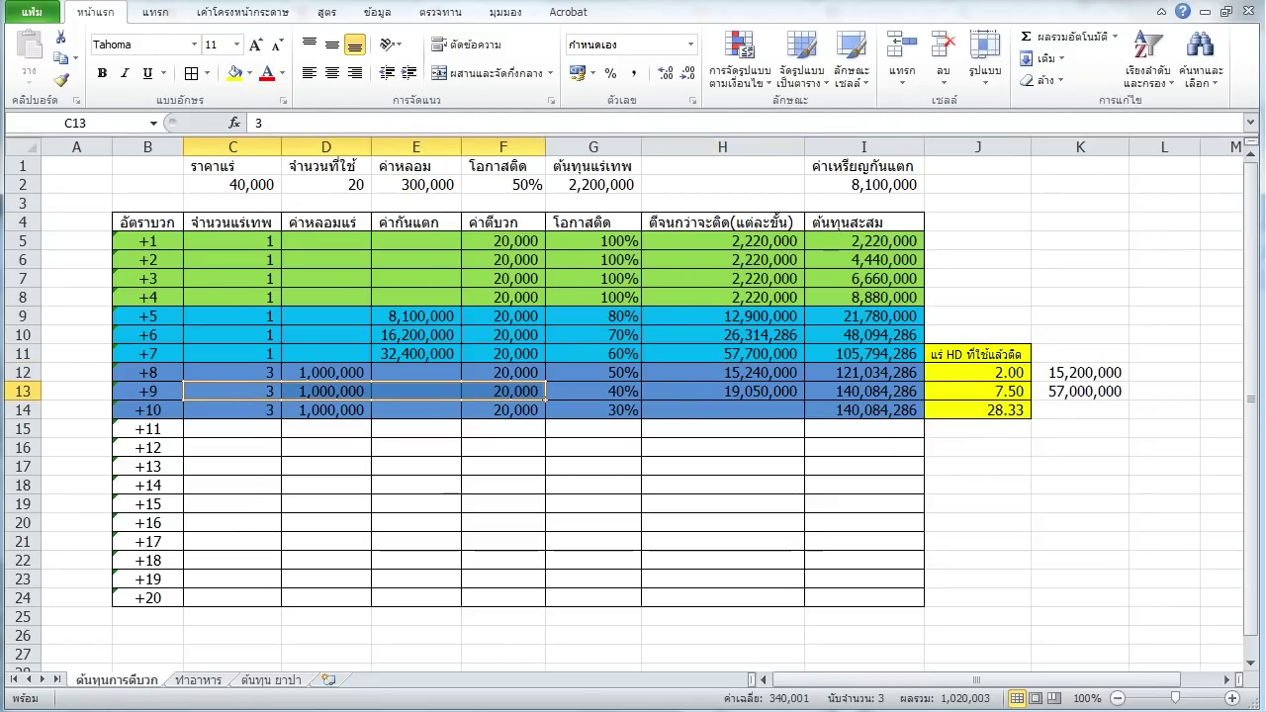
# Remove the *100%/G13 factor from the +9 expected-cost formula in H13.
pyautogui.click(723, 391)
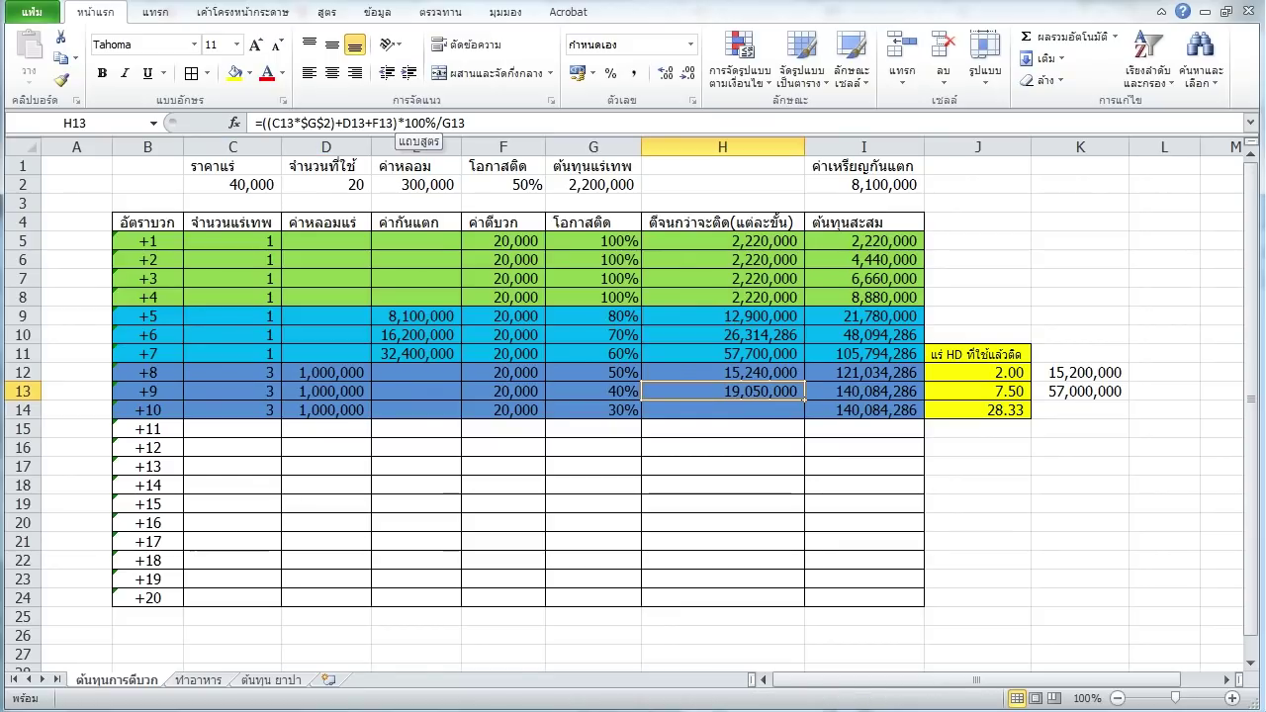
pyautogui.moveTo(466, 123); pyautogui.dragTo(399, 123)
pyautogui.press('BackSpace')
pyautogui.press('Return')
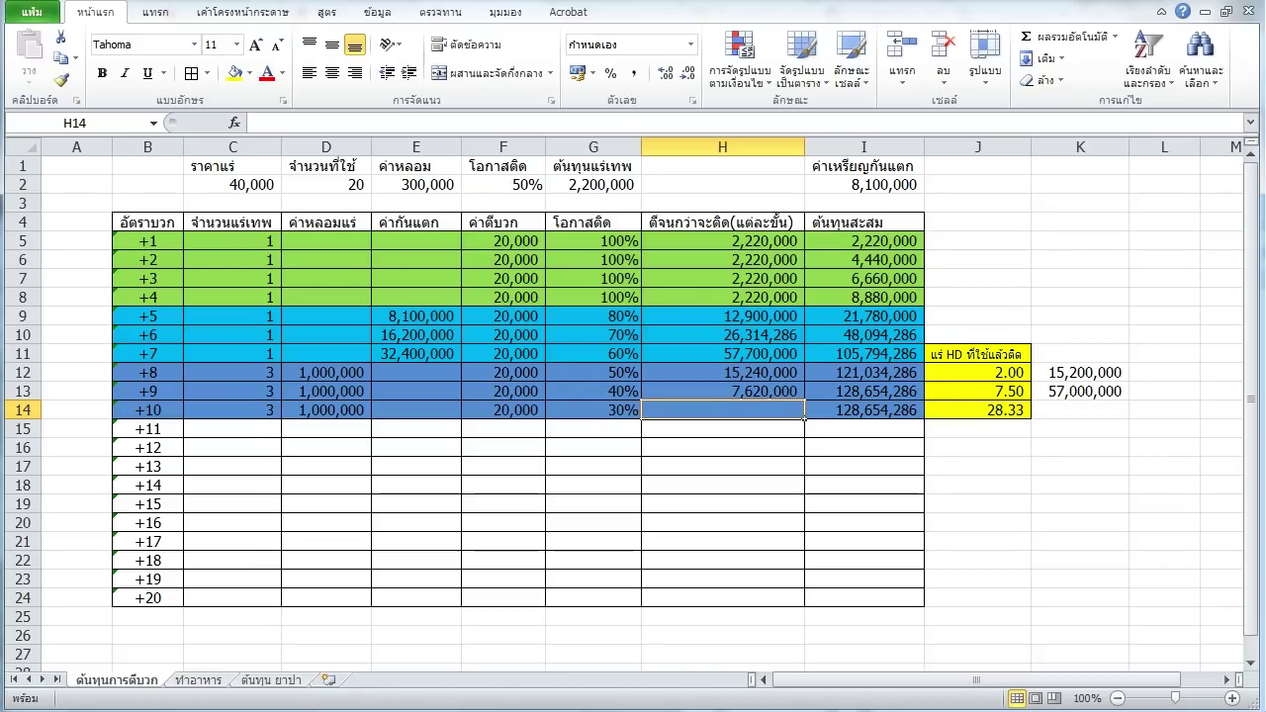
# Add the +8 cost to the +9 formula in H13, making it =(H12+(C13*$G$2)+D13+F13).
pyautogui.press('Up')
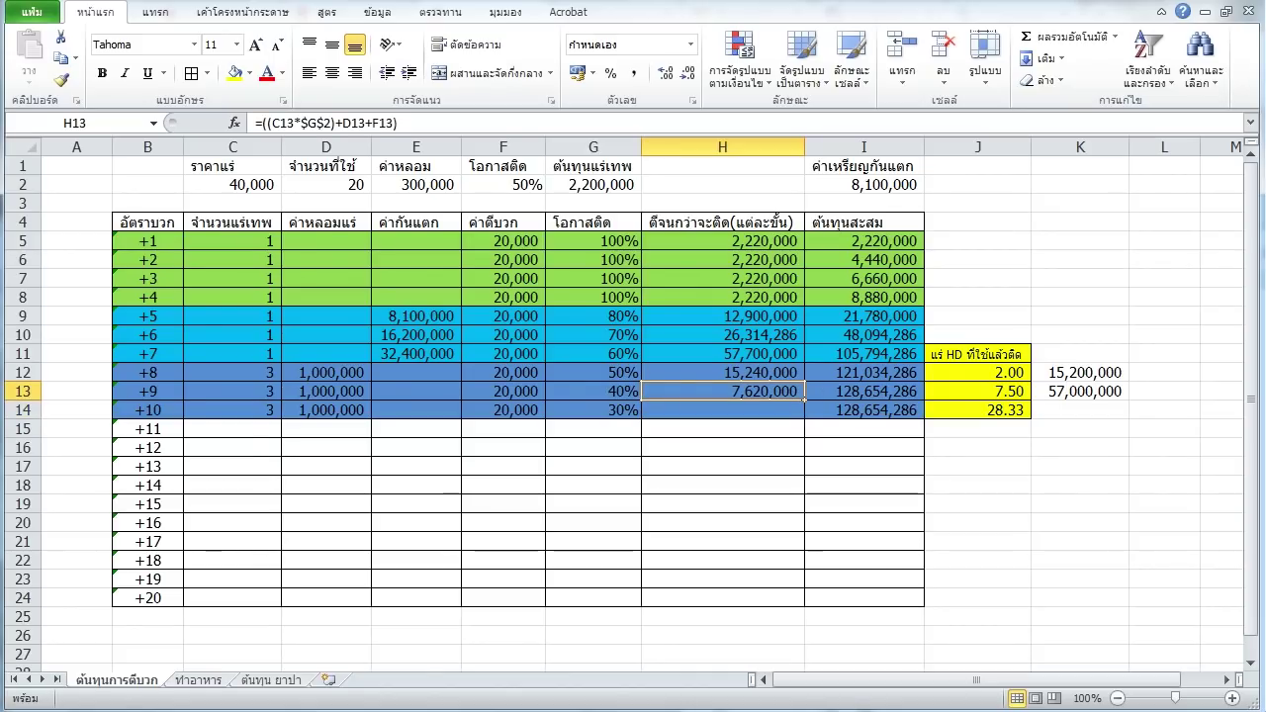
pyautogui.press('F2')
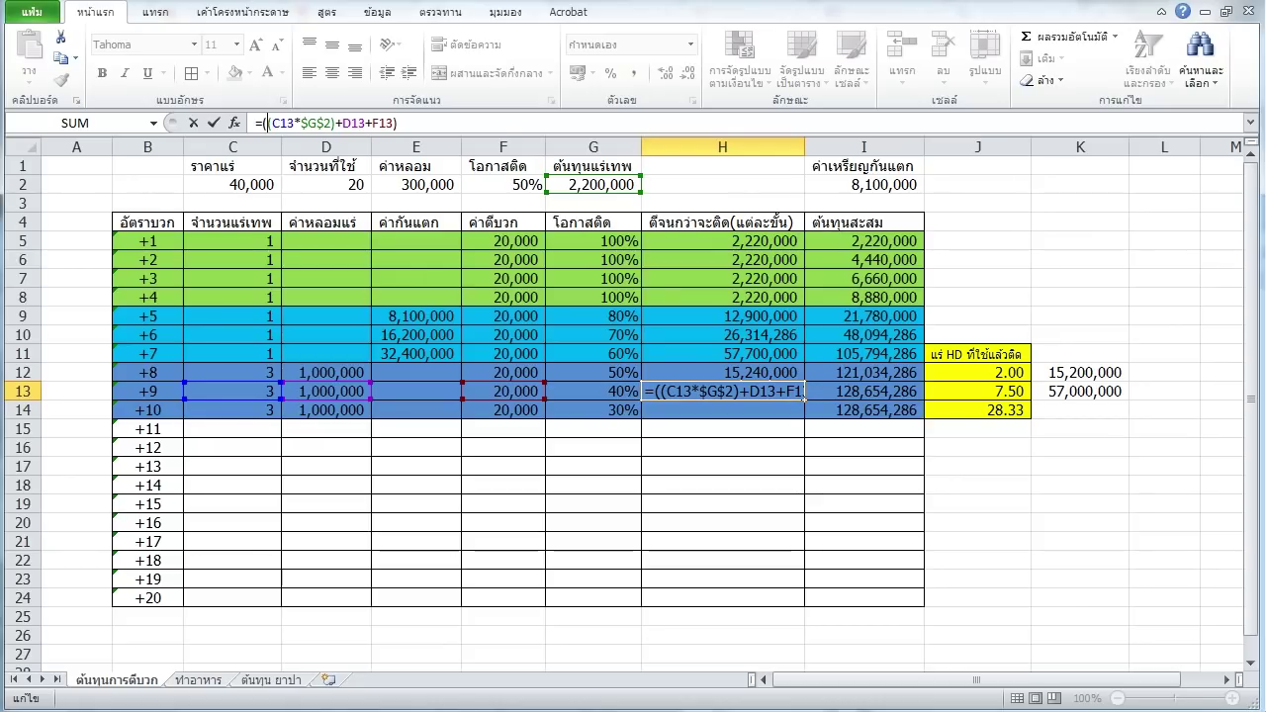
pyautogui.click(723, 372)
pyautogui.write('+')
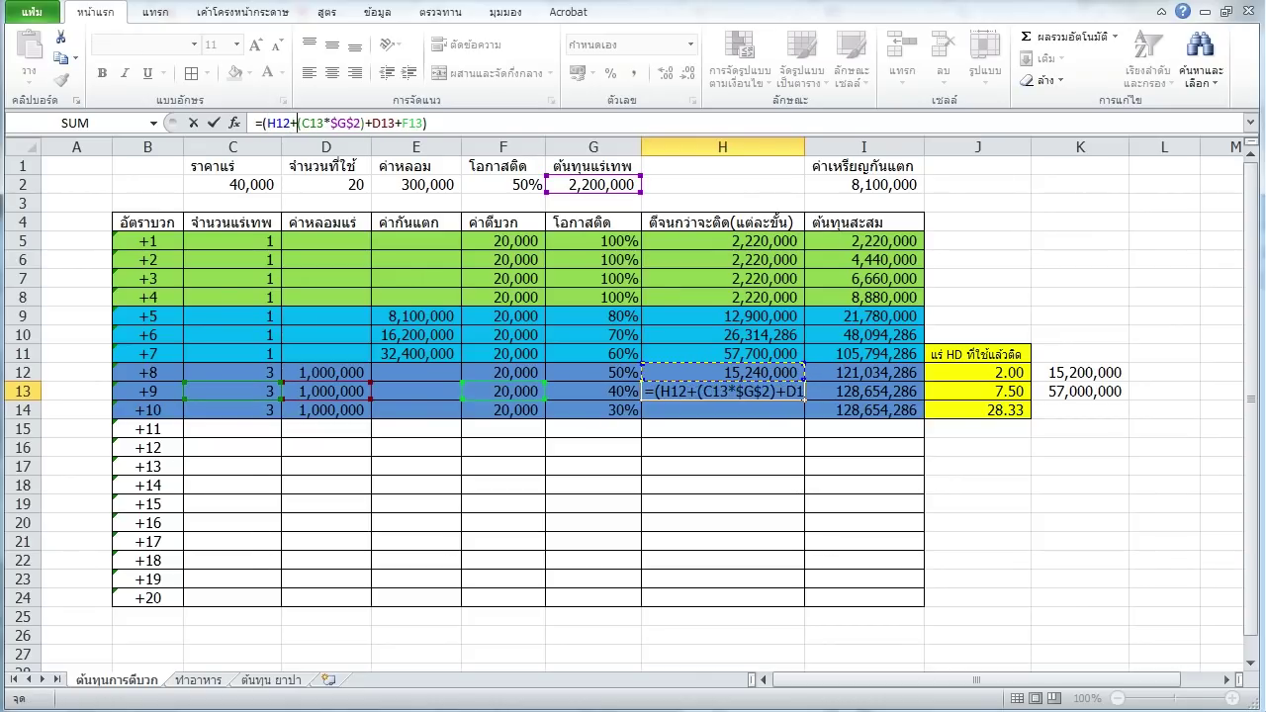
pyautogui.press('Return')
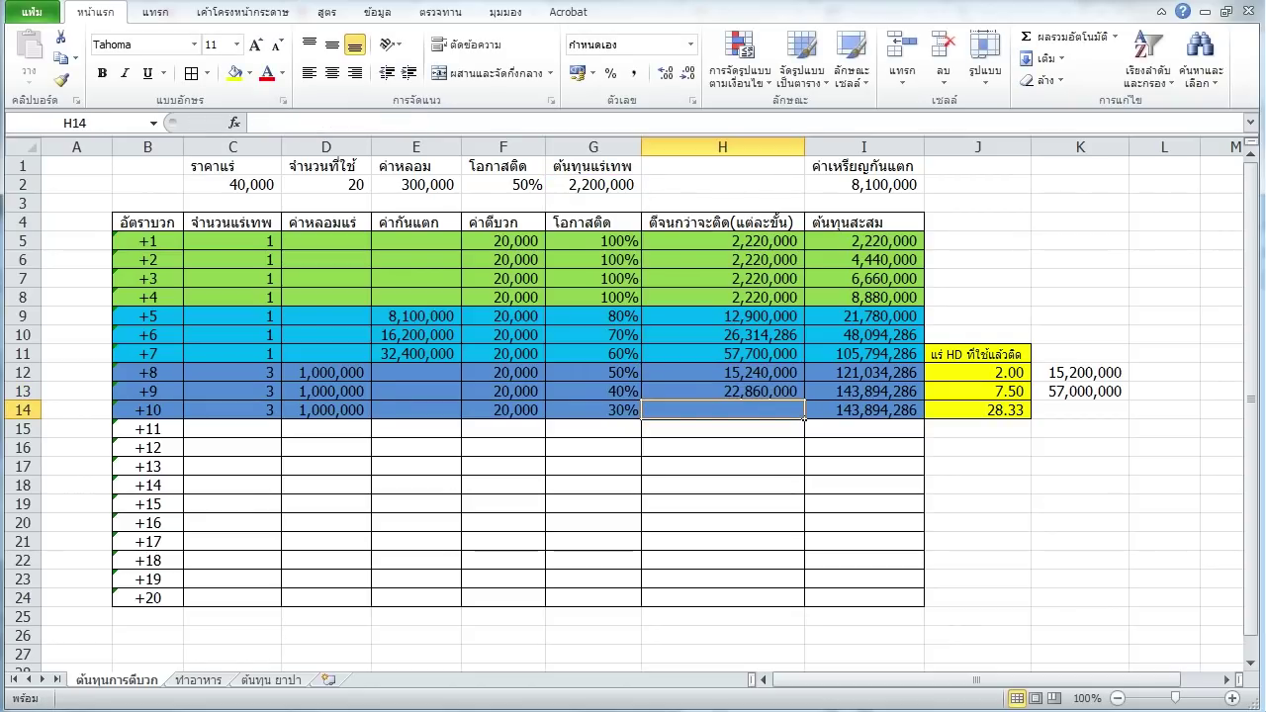
# Review the +9 cost formula in H13 without changing it.
pyautogui.click(723, 391)
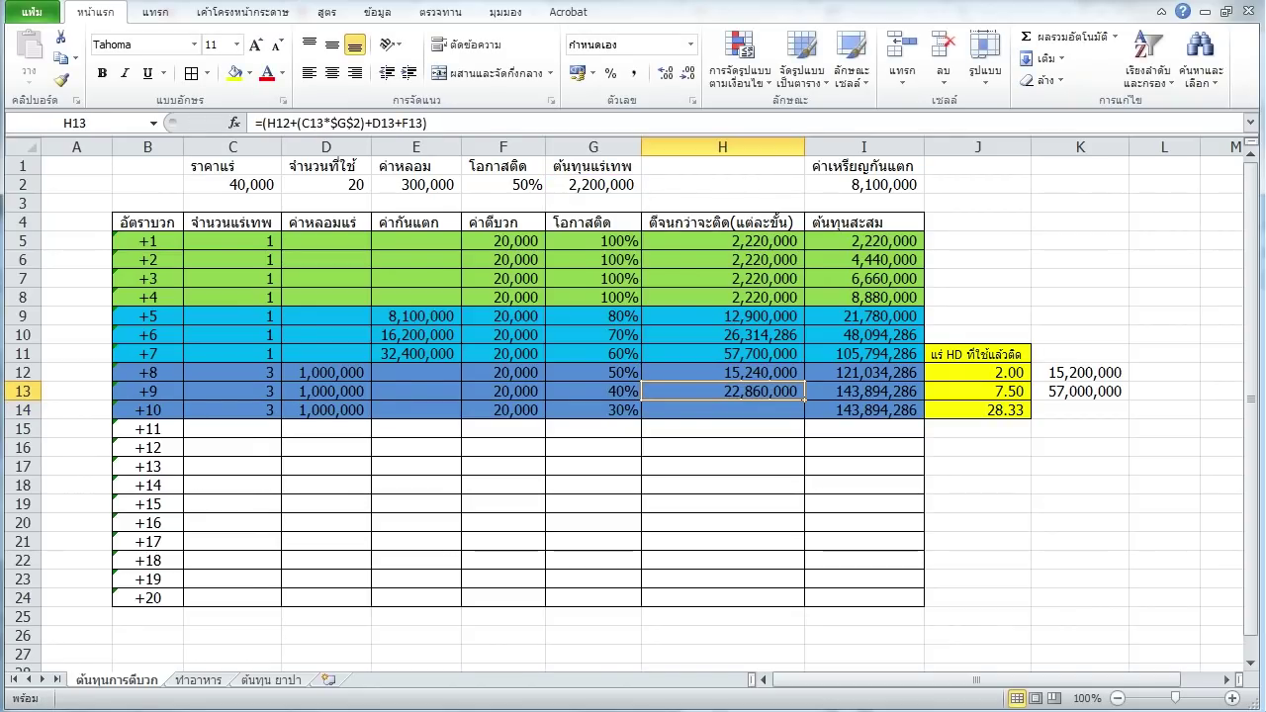
pyautogui.hotkey('ctrl', 'c')
pyautogui.press('Down')
pyautogui.press('Up')
pyautogui.press('Escape')
pyautogui.press('F2')
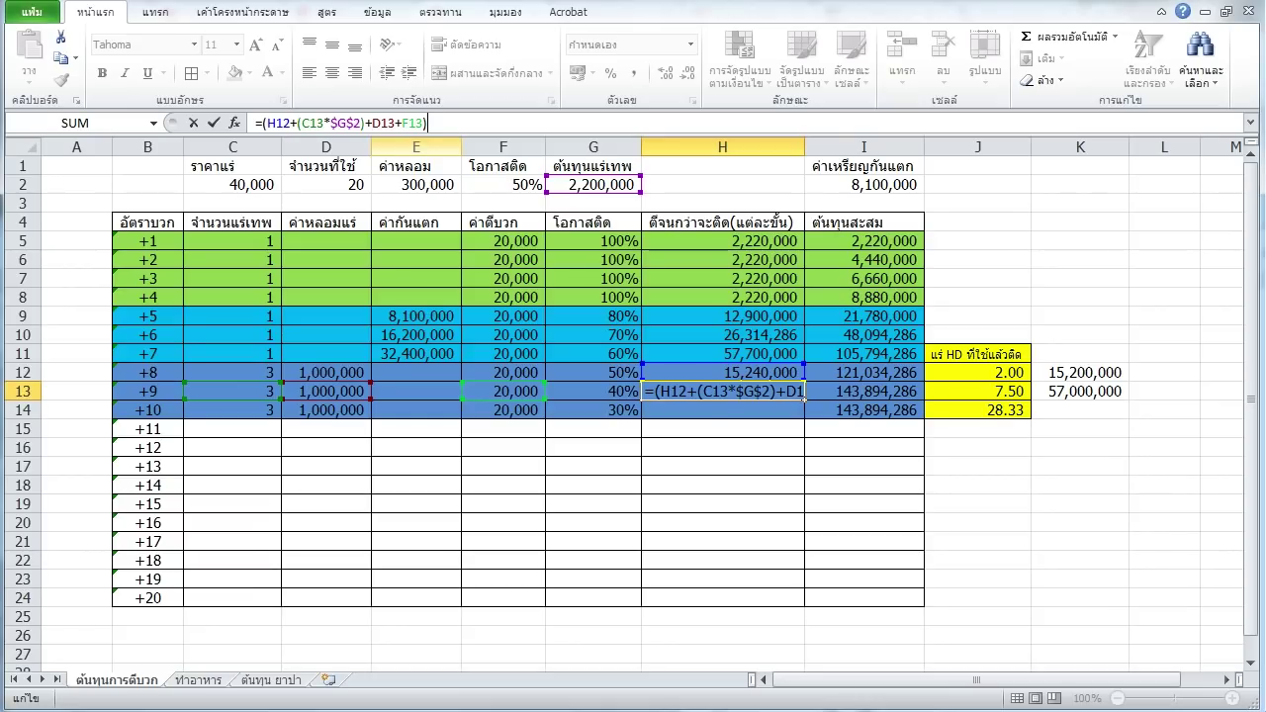
pyautogui.hotkey('ctrl', 'Return')
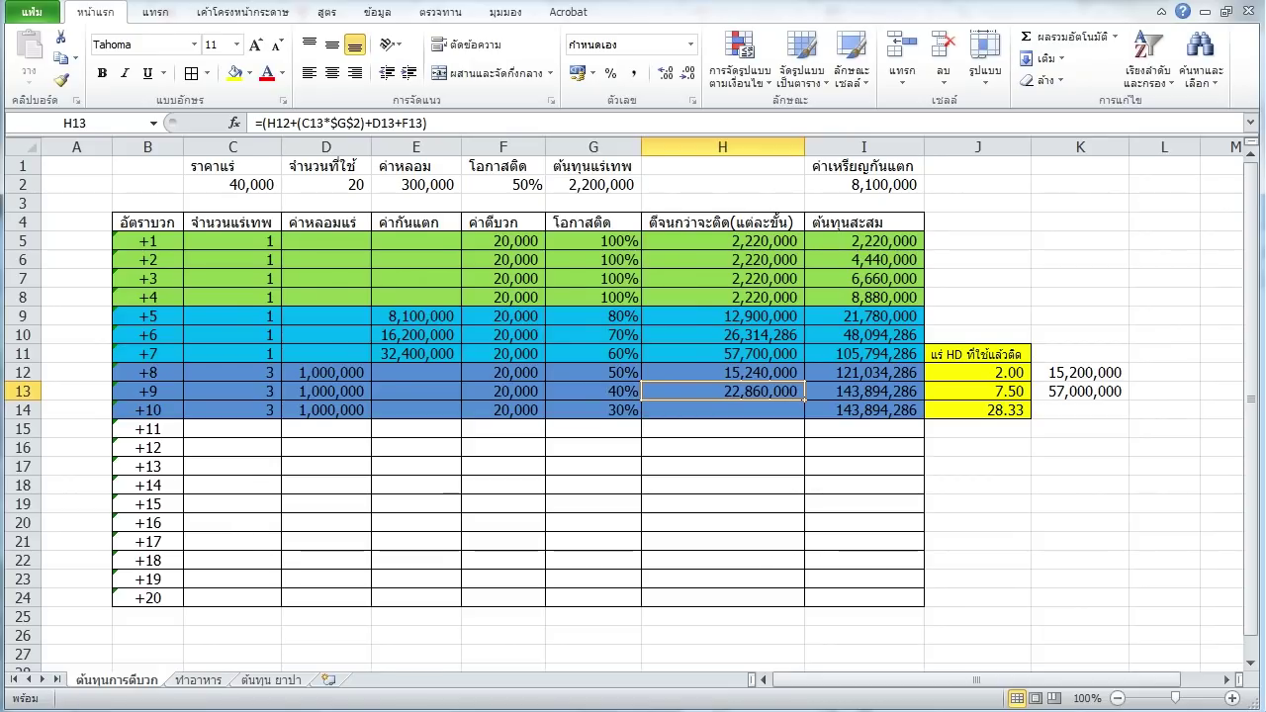
# Clear the cumulative cost cells I13:I15.
pyautogui.click(866, 393)
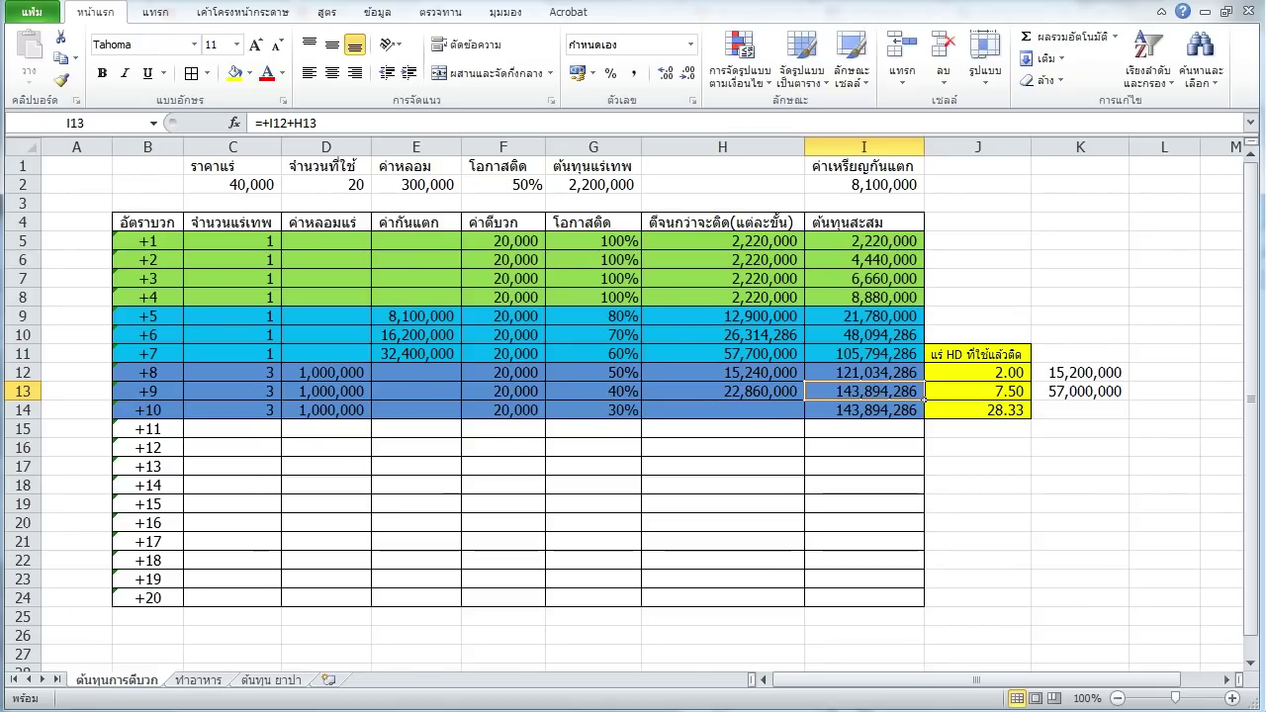
pyautogui.click(802, 396)
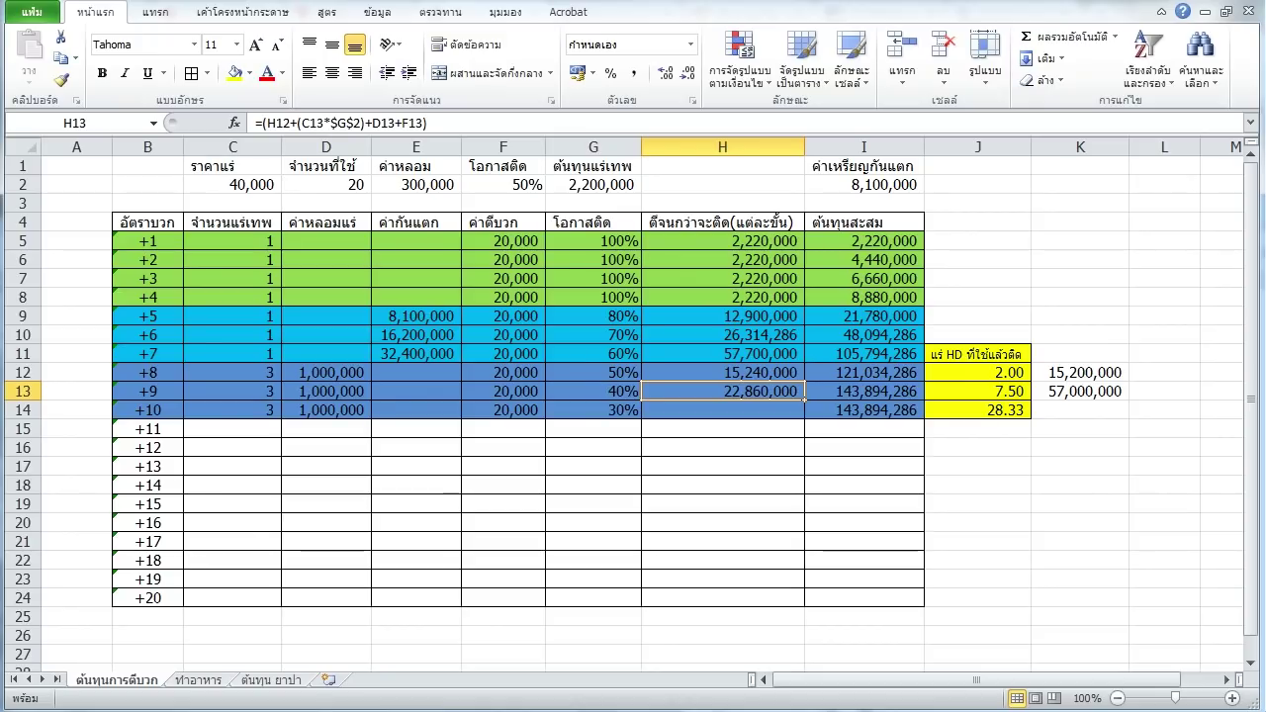
pyautogui.moveTo(809, 395); pyautogui.dragTo(808, 409)
pyautogui.press('Delete')
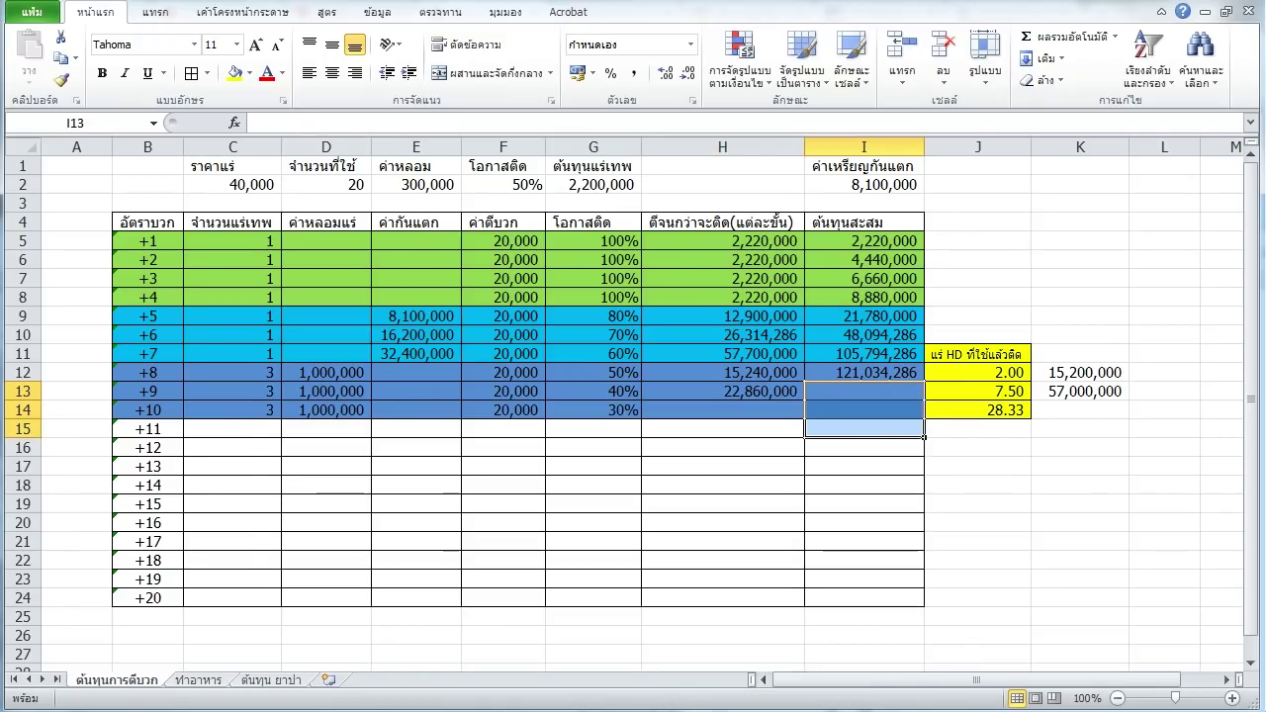
# Append the success-rate factor *100%/G13 to the +9 formula in H13, making it =(H12+(C13*$G$2)+D13+F13)*100%/G13.
pyautogui.click(801, 397)
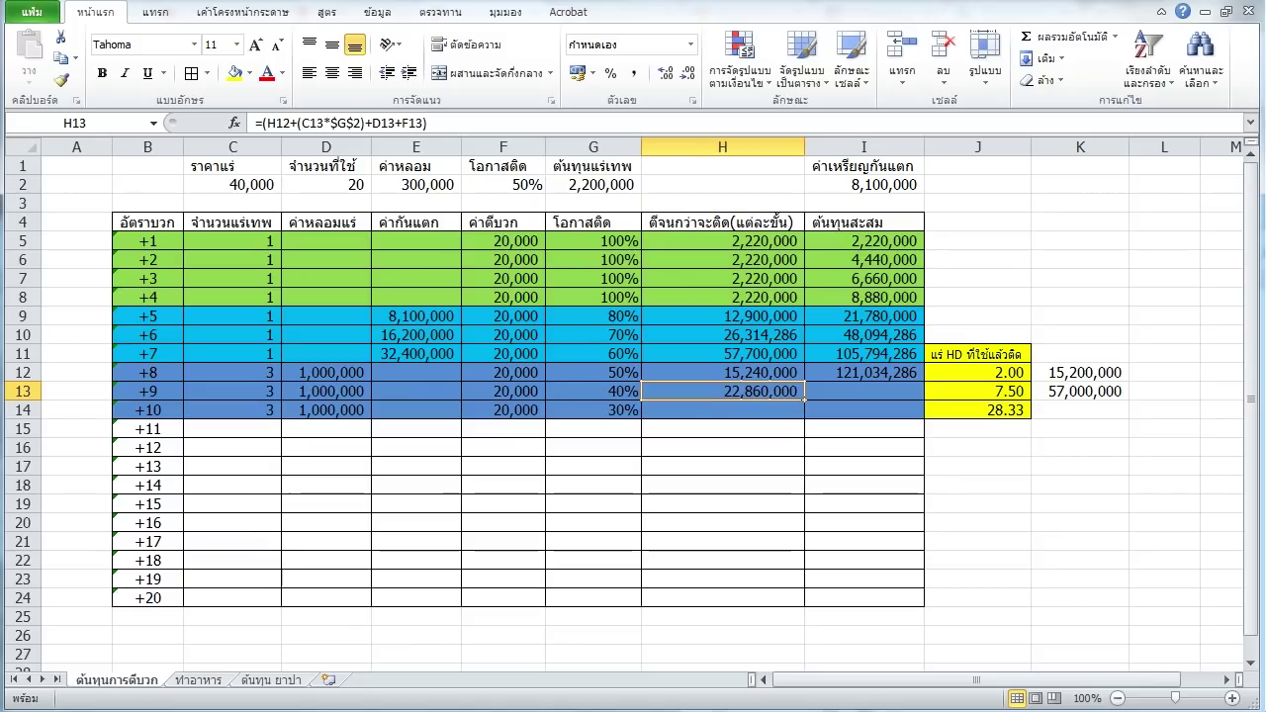
pyautogui.press('F2')
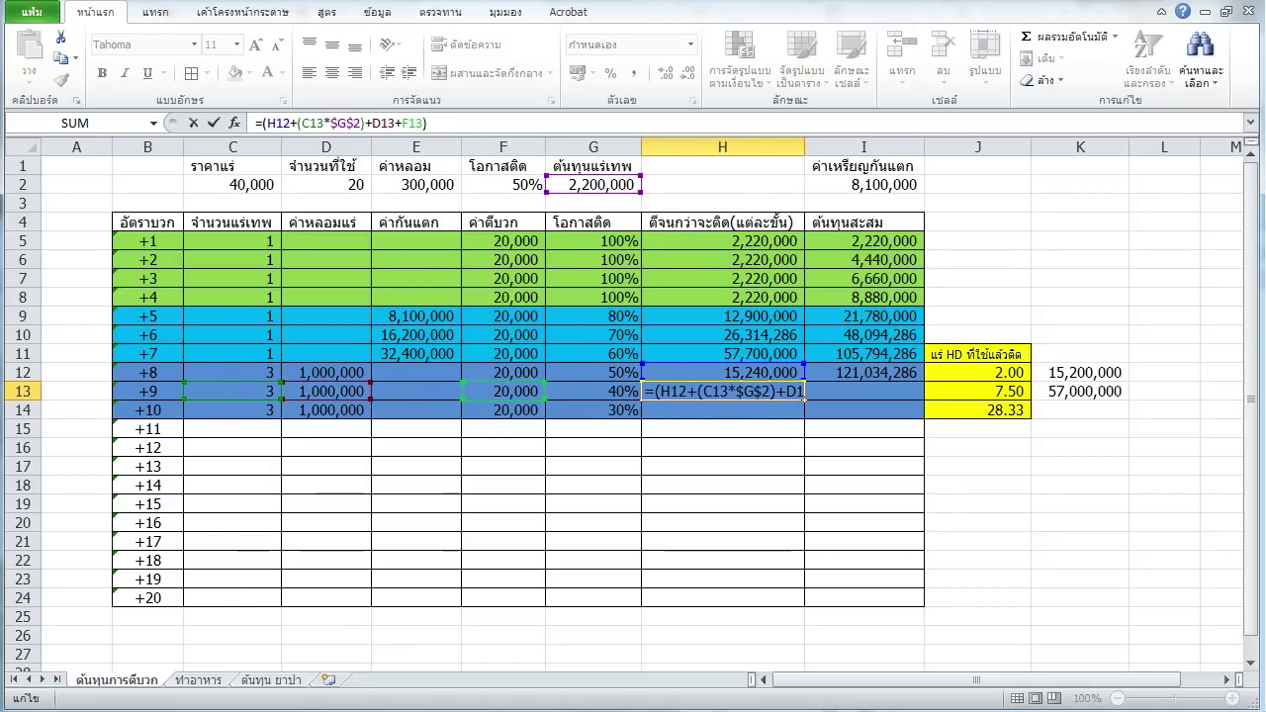
pyautogui.write('*100ๆ')
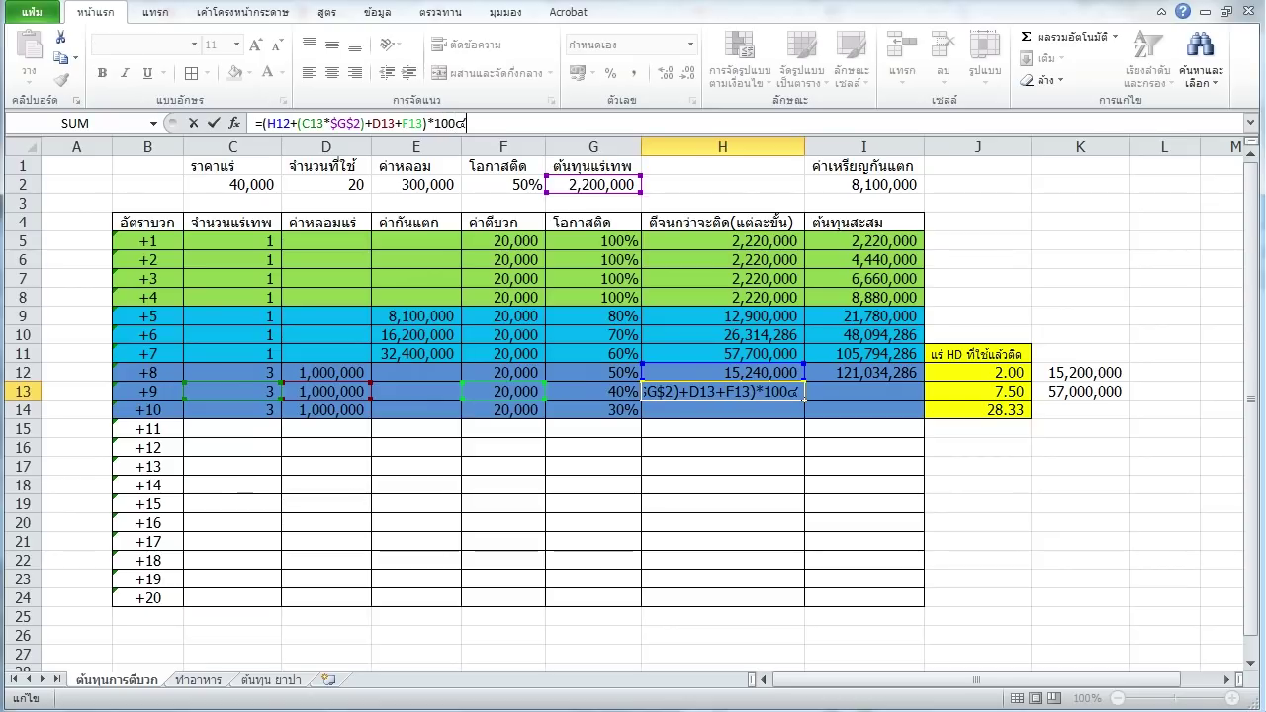
pyautogui.press('BackSpace')
pyautogui.write('%/G13')
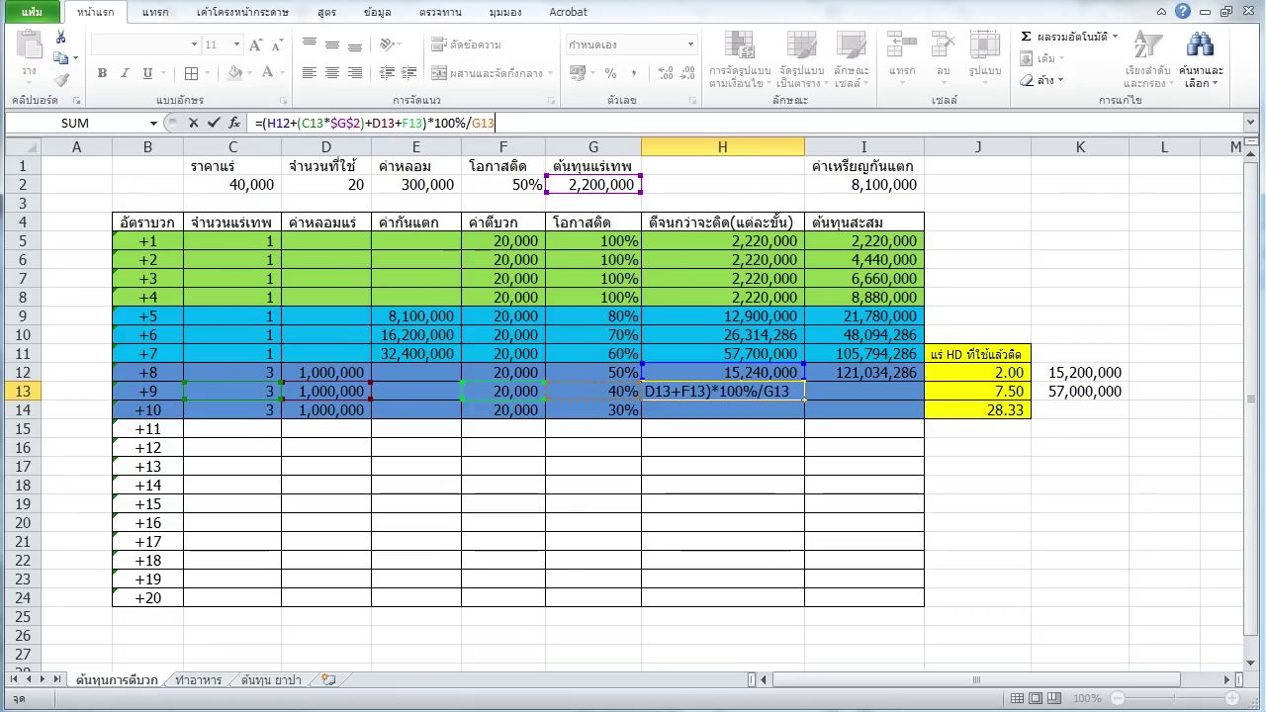
pyautogui.press('Return')
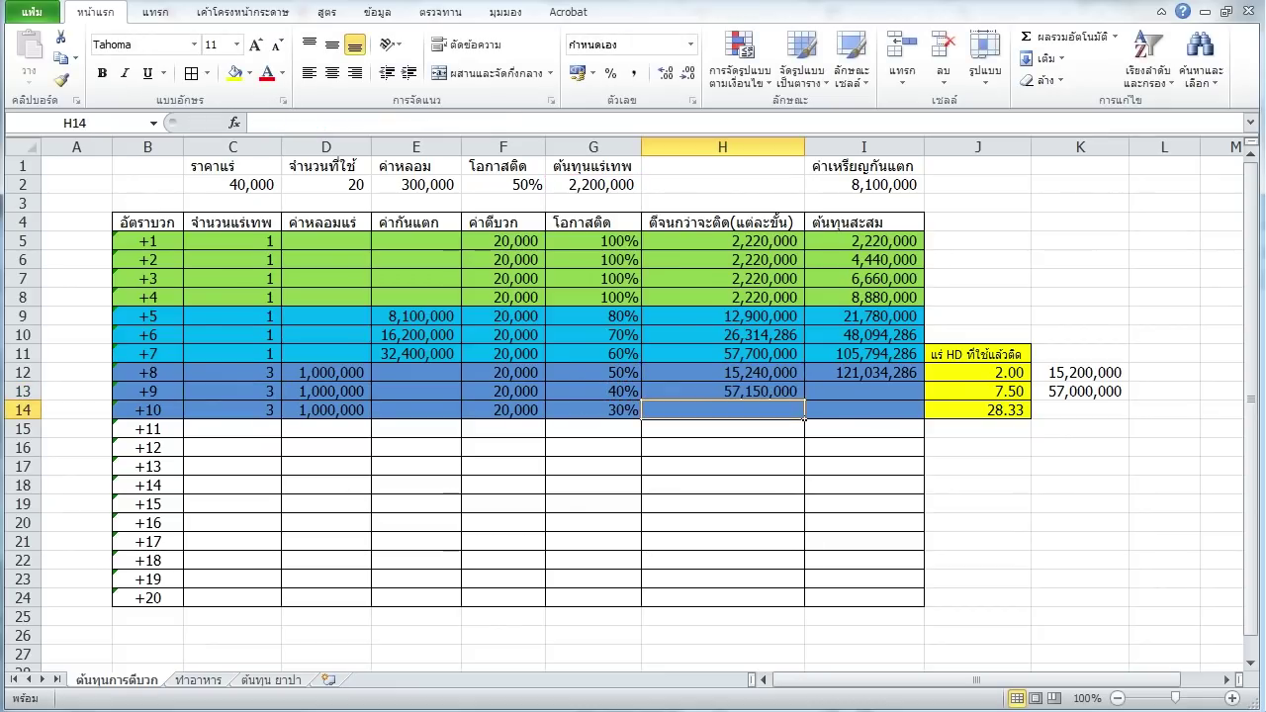
# Try replacing 100%/G13 with 2.5 in the +9 formula in H13, and undo the edit.
pyautogui.press('Up')
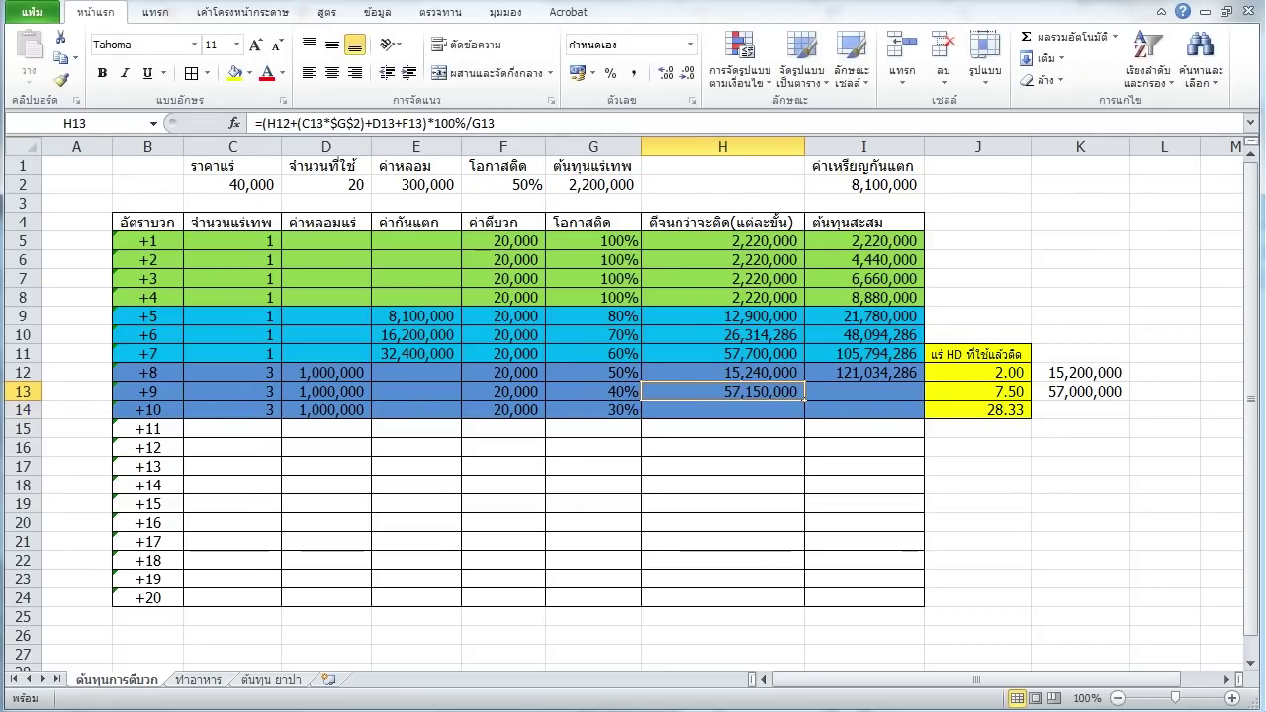
pyautogui.moveTo(434, 122); pyautogui.dragTo(495, 123)
pyautogui.write('2.5')
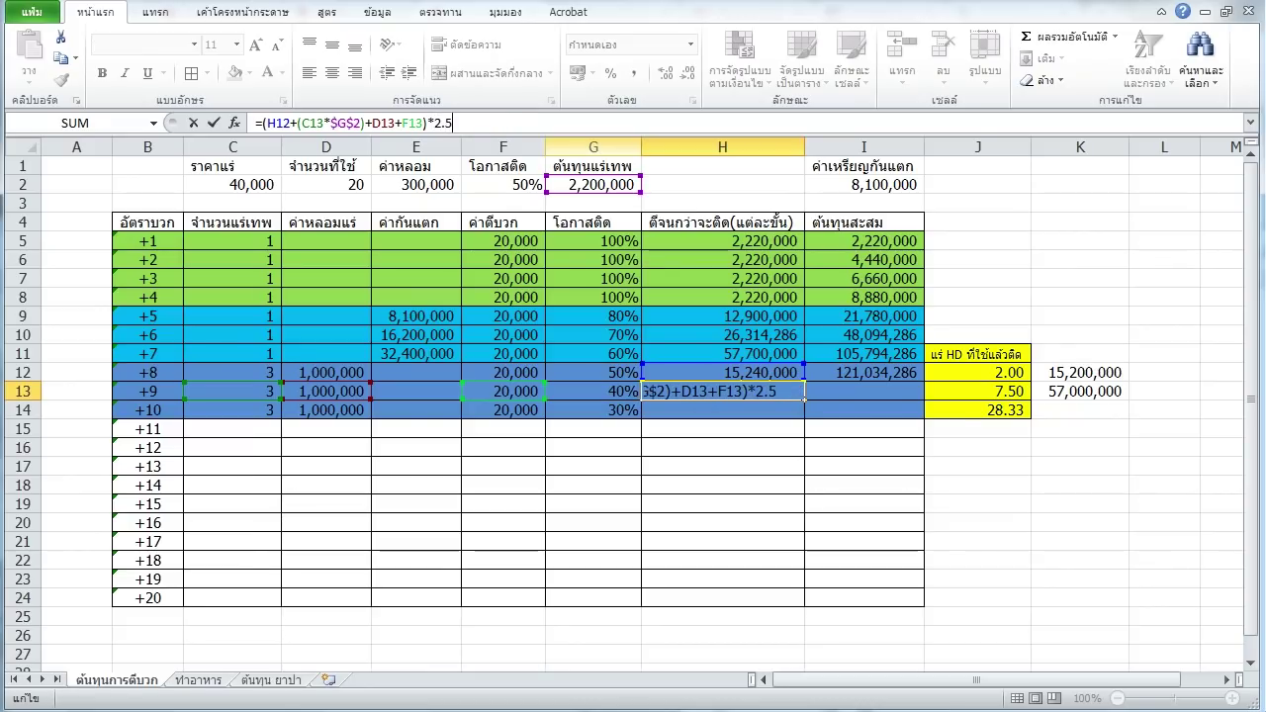
pyautogui.press('Return')
pyautogui.hotkey('ctrl', 'z')
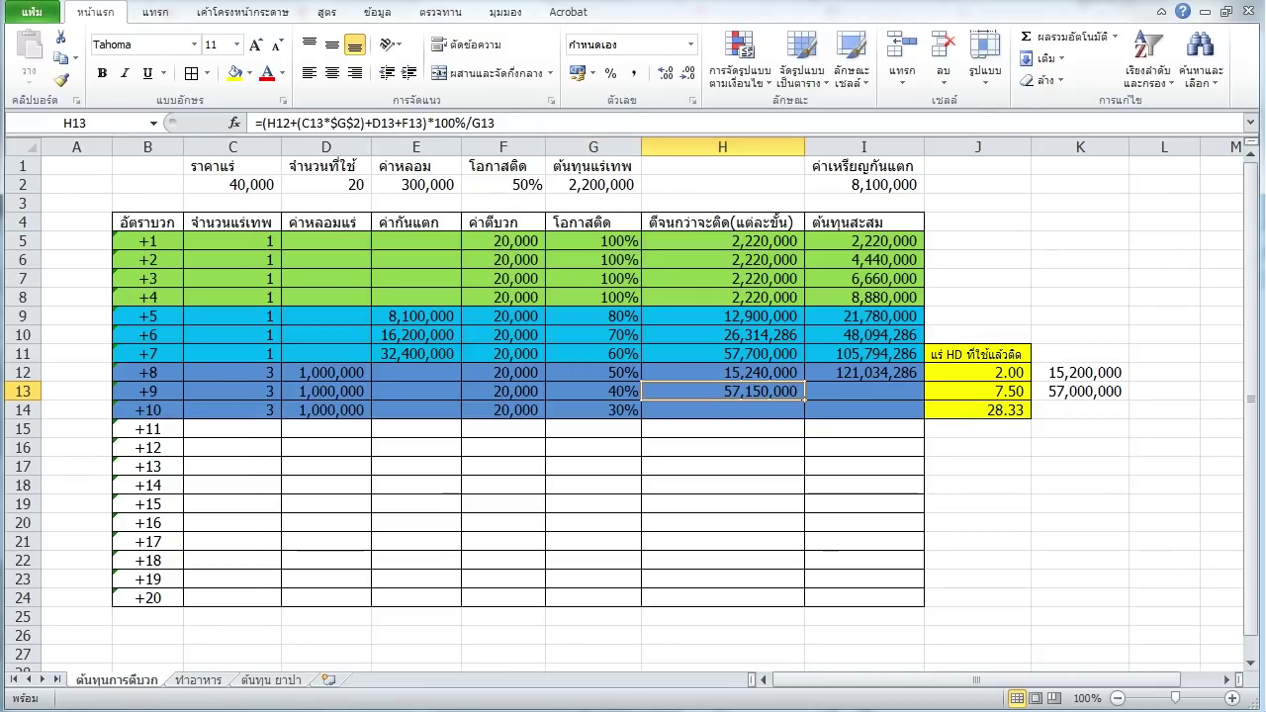
# Compare the expected-cost formulas in H12 and H13 with the HD ore cost formula in K13.
pyautogui.click(723, 372)
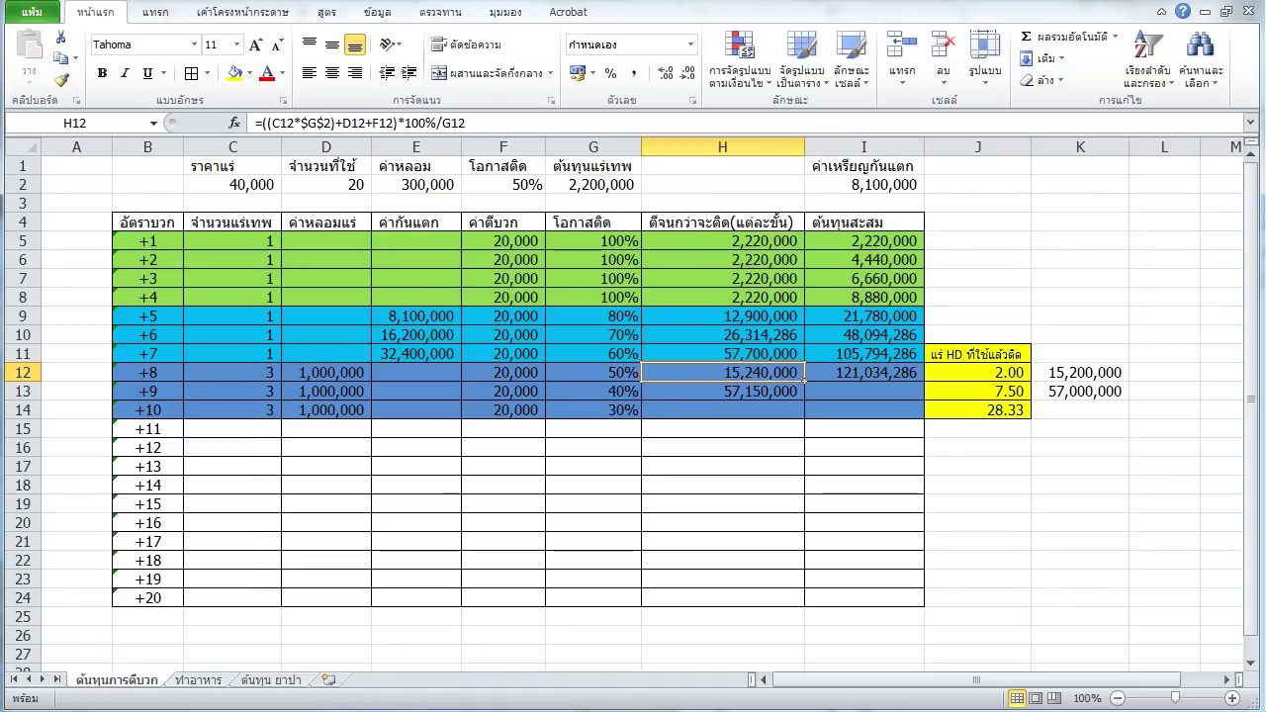
pyautogui.click(722, 391)
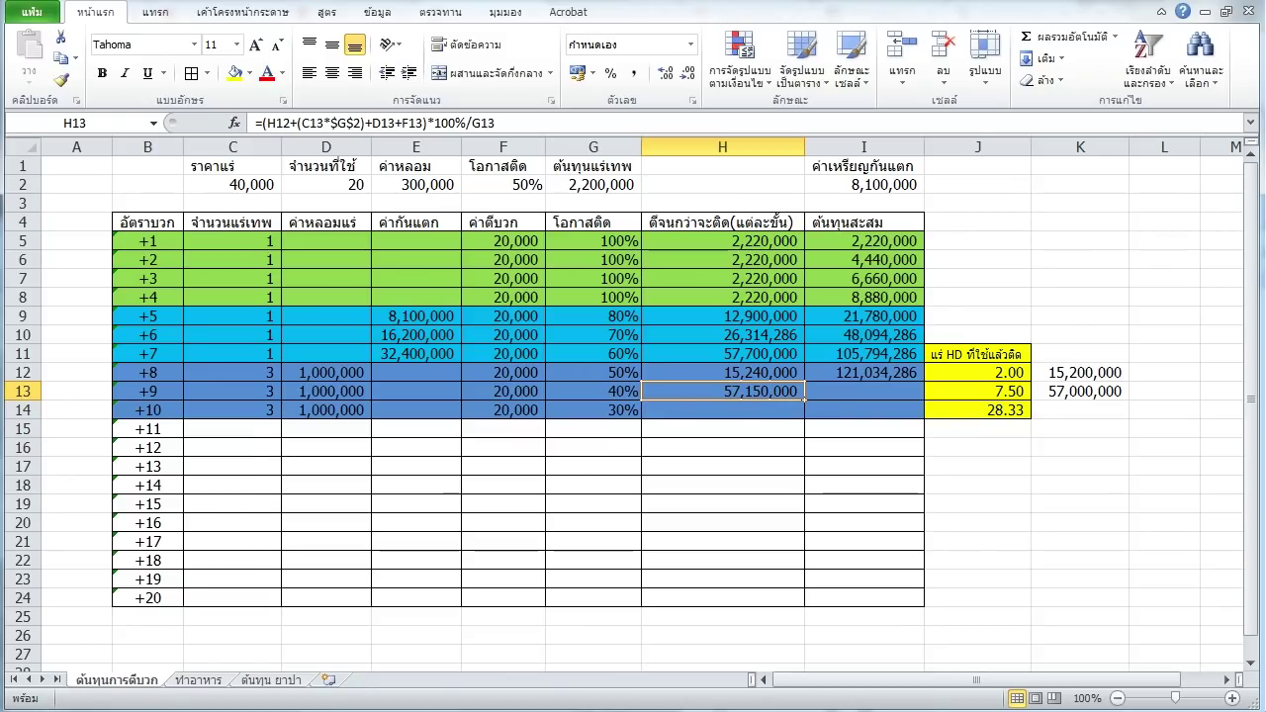
pyautogui.click(1081, 391)
pyautogui.click(723, 391)
pyautogui.click(1080, 391)
pyautogui.click(1081, 410)
pyautogui.click(1164, 391)
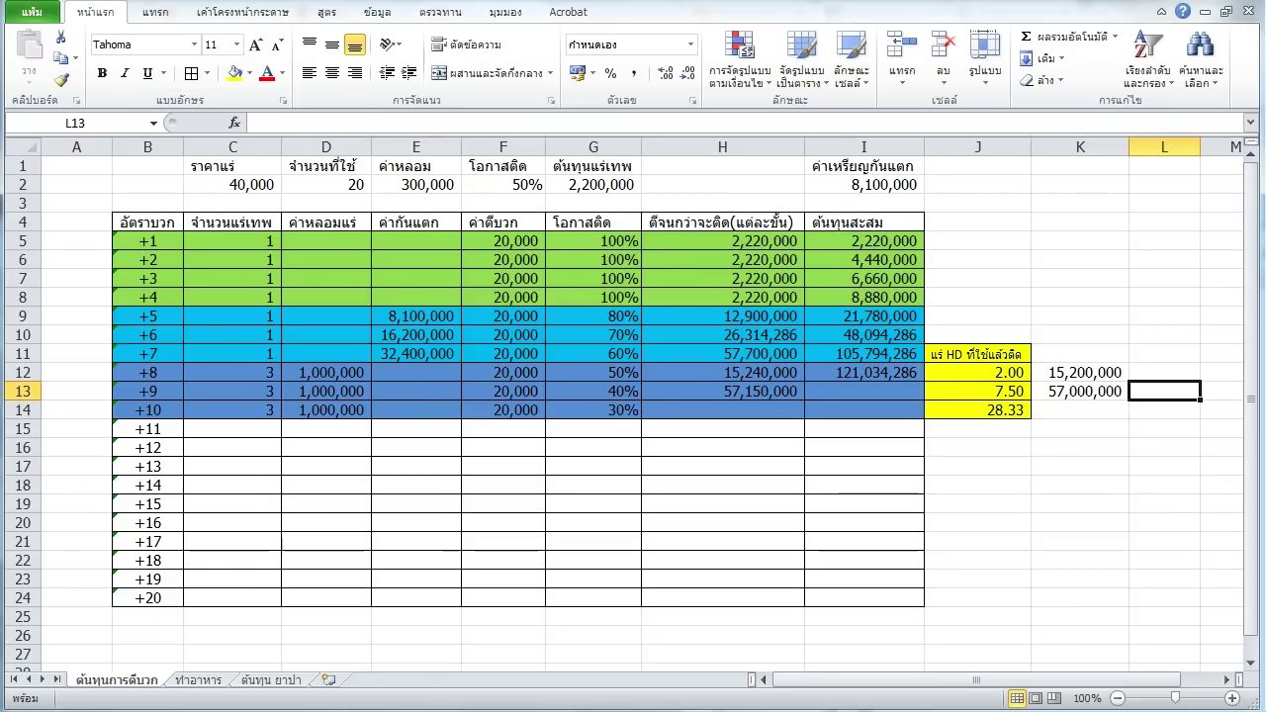
pyautogui.click(1080, 391)
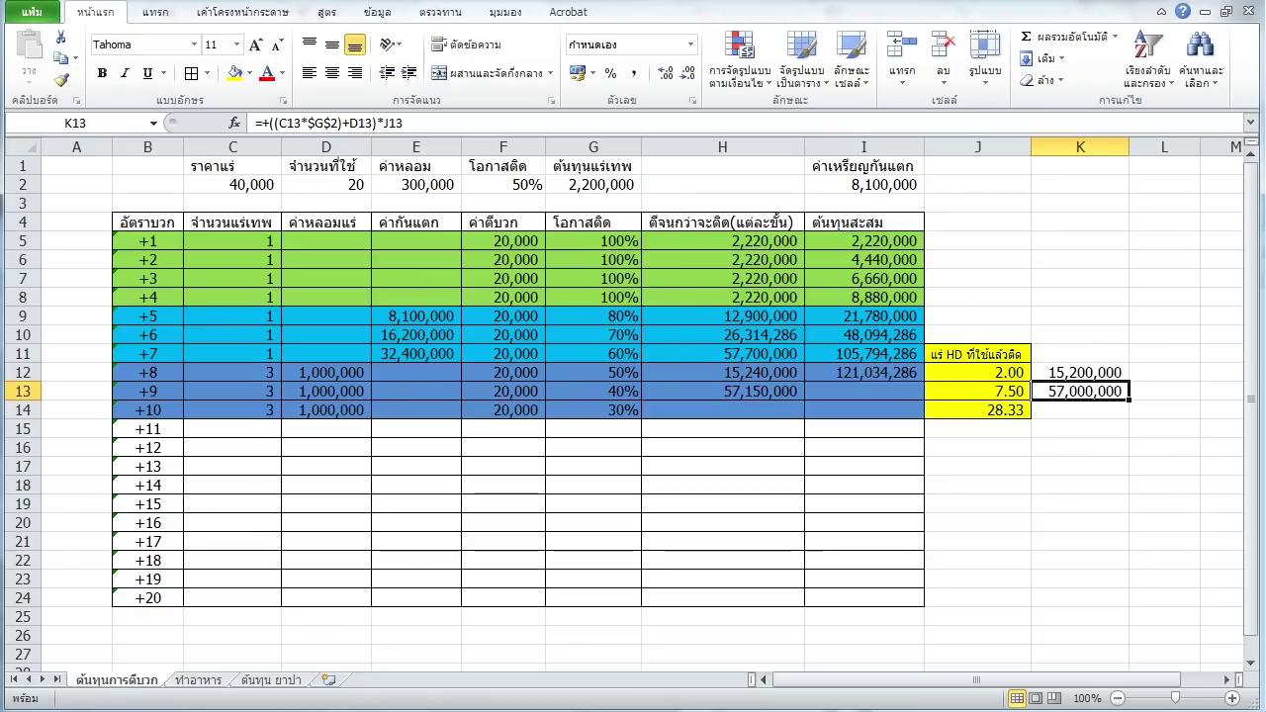
# Copy the yellow HD ore header from J11 into K11 above the ore costs.
pyautogui.click(1080, 354)
pyautogui.click(977, 353)
pyautogui.hotkey('ctrl', 'c')
pyautogui.click(1081, 354)
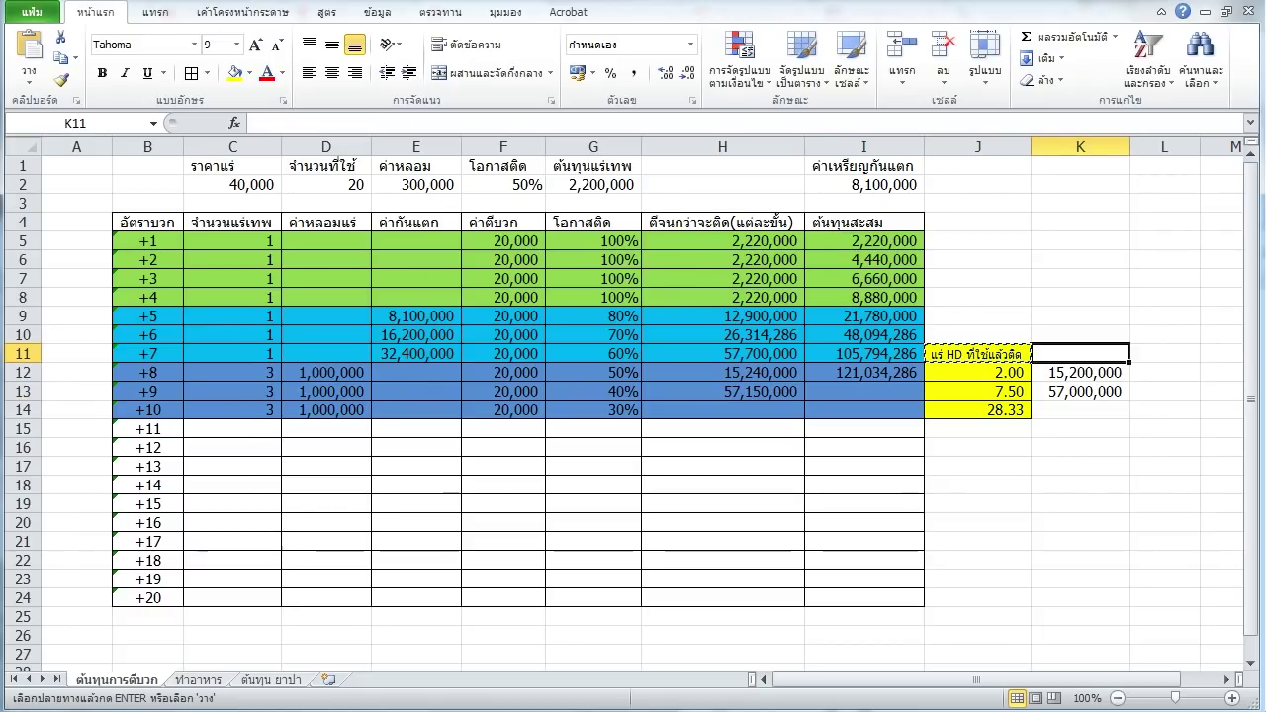
pyautogui.hotkey('ctrl', 'v')
# Rename the copied header in K11 to "ค่าแร่ HD ที่ใช้".
pyautogui.click(255, 123)
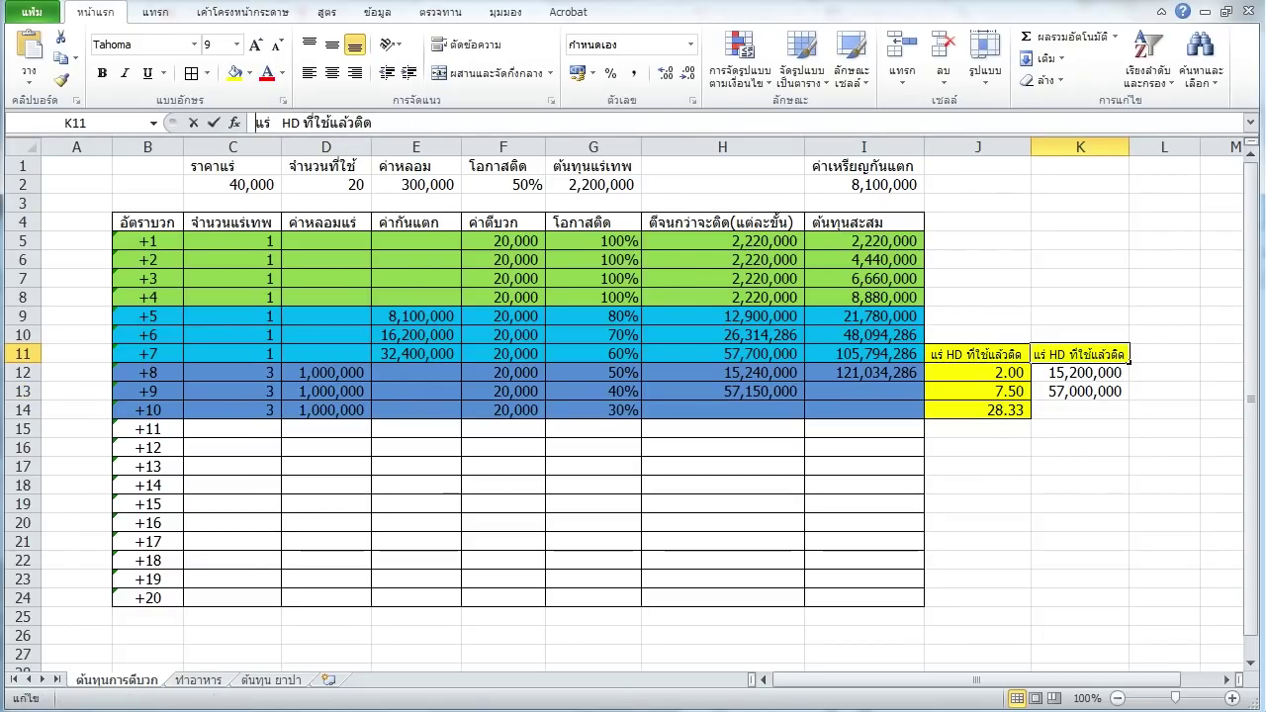
pyautogui.write('8jk')
pyautogui.press('BackSpace')
pyautogui.press('BackSpace')
pyautogui.press('BackSpace')
pyautogui.write('ค่า')
pyautogui.click(388, 123)
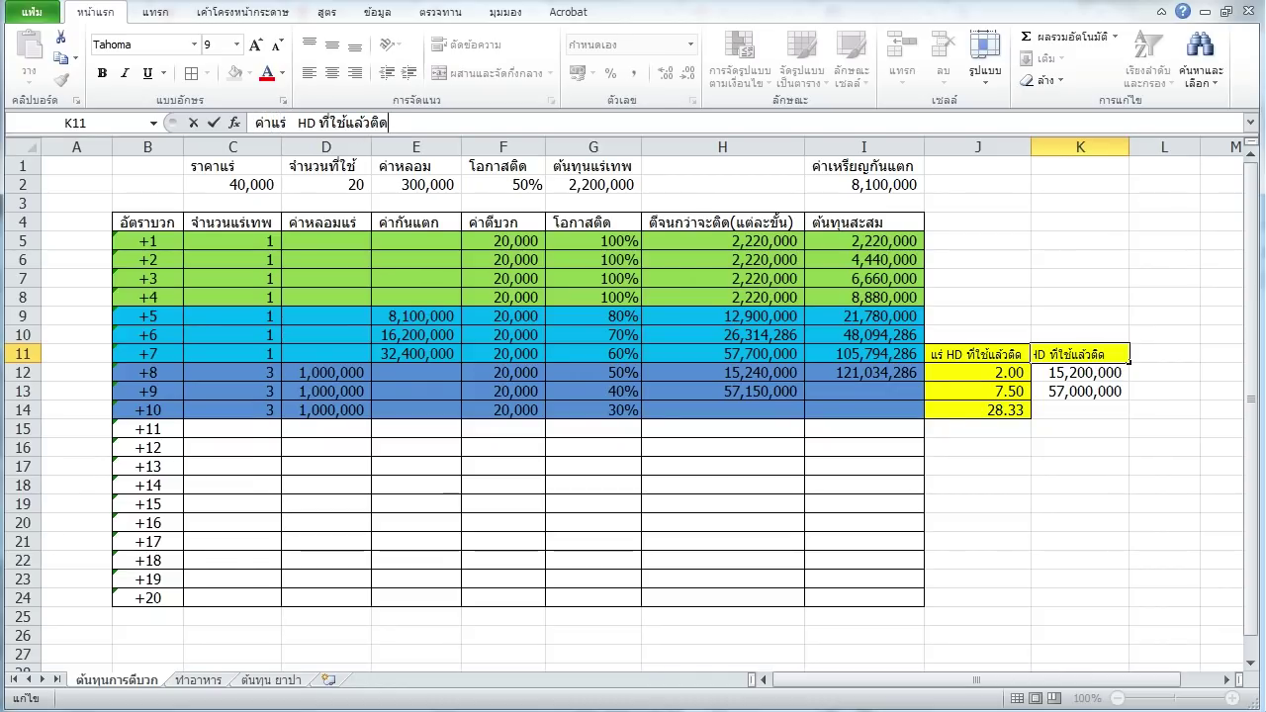
pyautogui.moveTo(385, 123); pyautogui.dragTo(341, 123)
pyautogui.press('BackSpace')
pyautogui.press('Return')
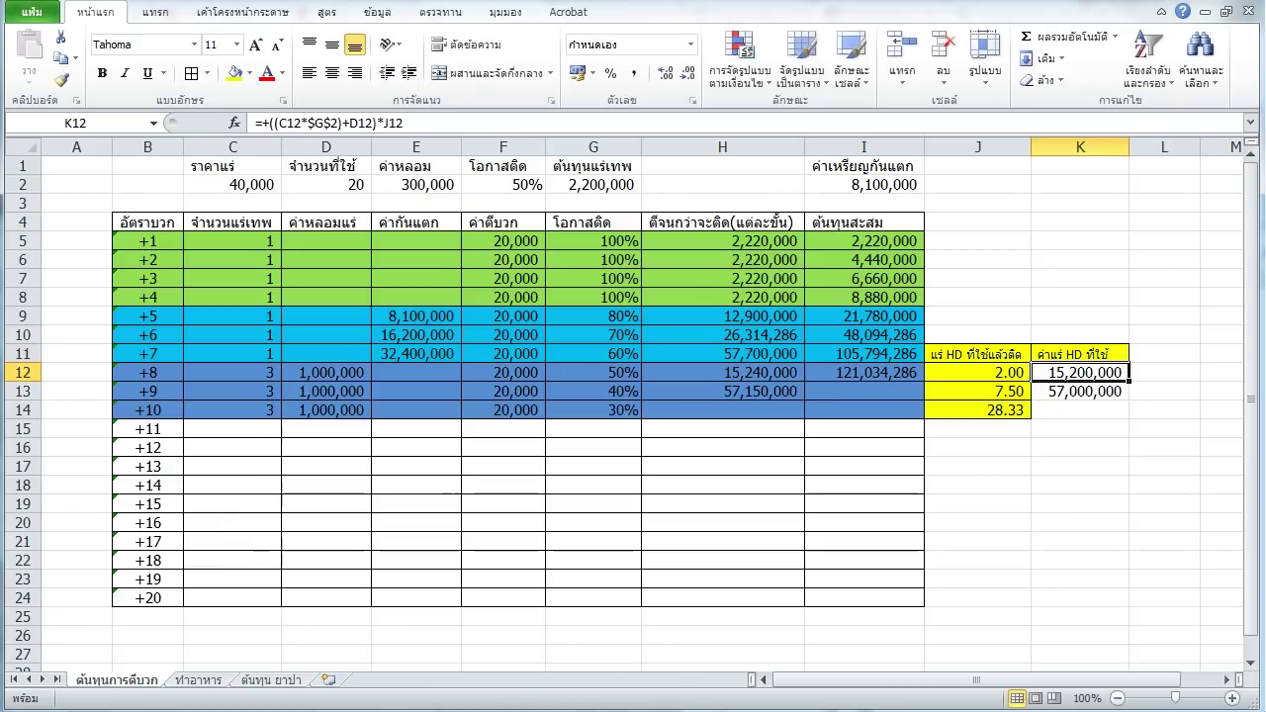
# Rename the HD ore count header in J11 to "จำนวนแร่ HD ที่ใช้".
pyautogui.press('Up')
pyautogui.click(1028, 358)
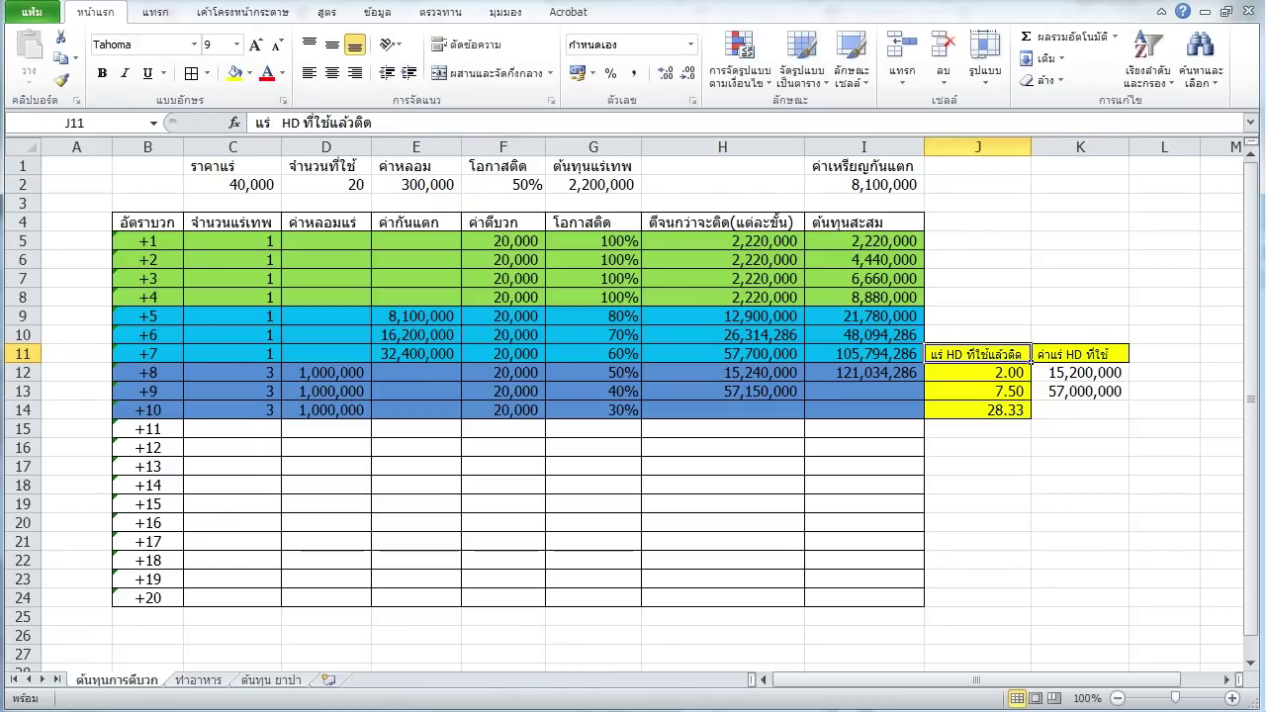
pyautogui.press('F2')
pyautogui.press('Home')
pyautogui.write('จำ')
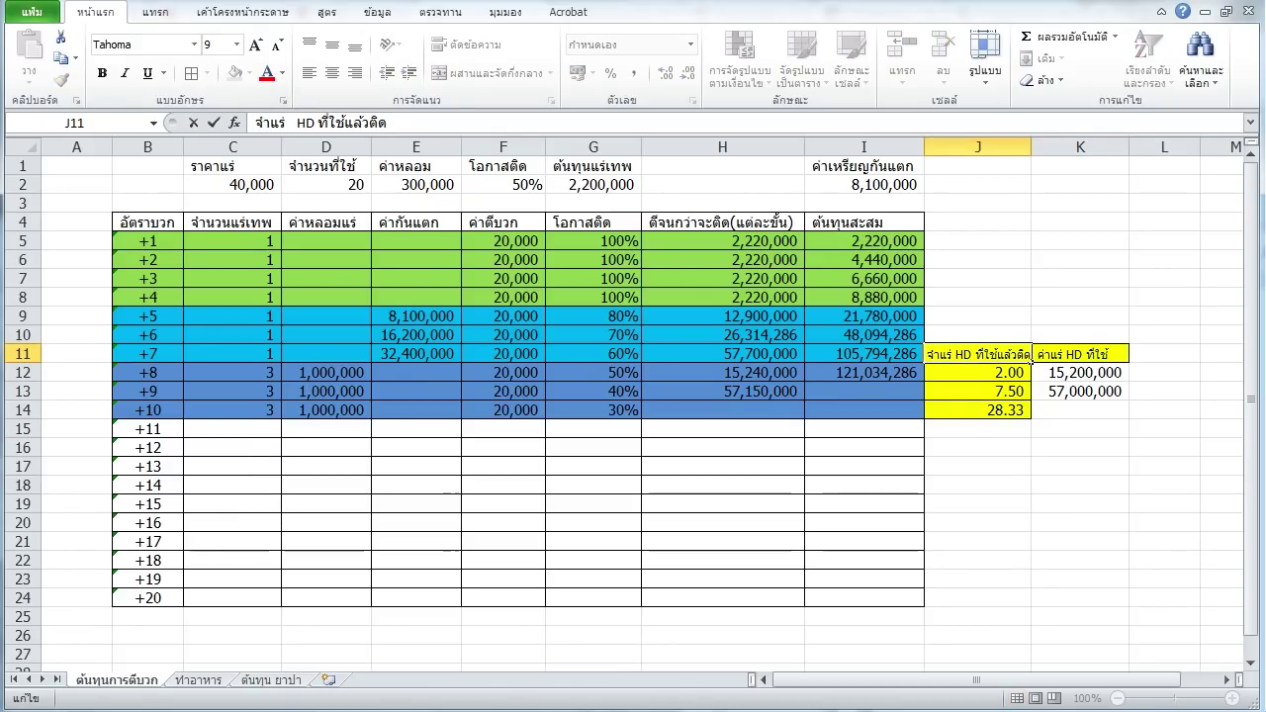
pyautogui.write('นวน')
pyautogui.press('End')
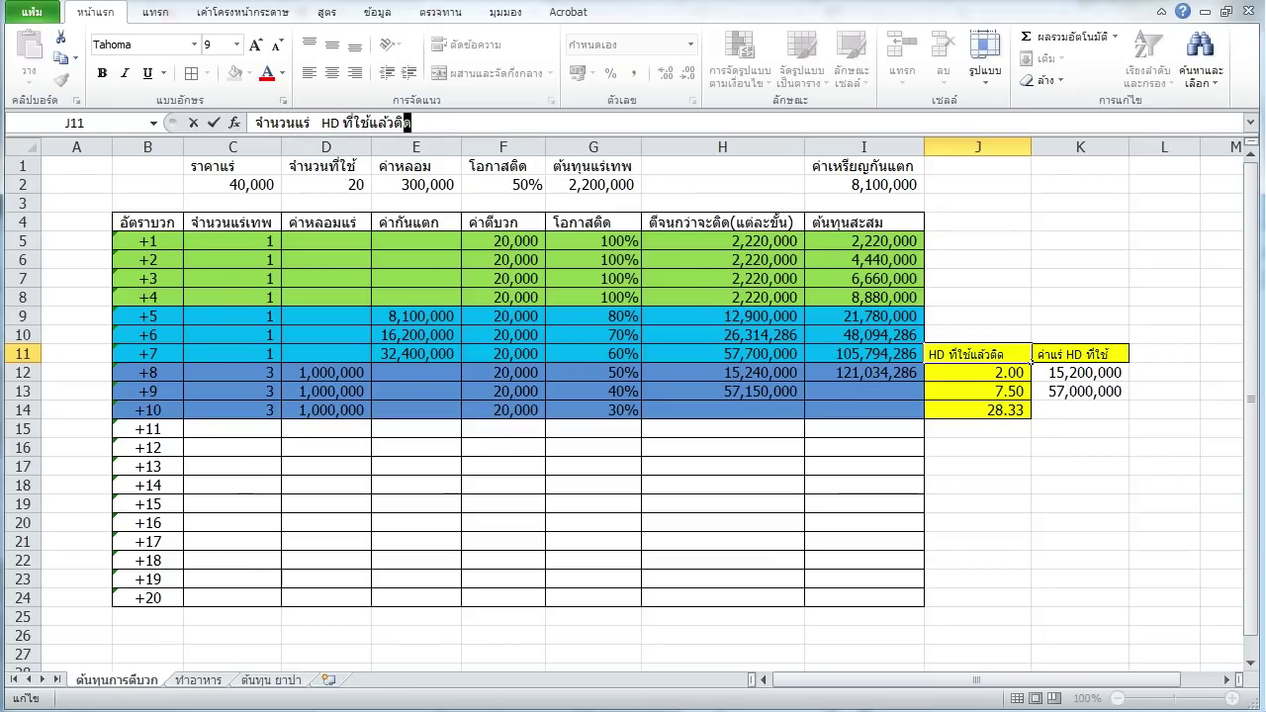
pyautogui.hotkey('shift', 'Left')
pyautogui.hotkey('shift', 'Left')
pyautogui.hotkey('shift', 'Left')
pyautogui.hotkey('shift', 'Left')
pyautogui.press('BackSpace')
pyautogui.press('Return')
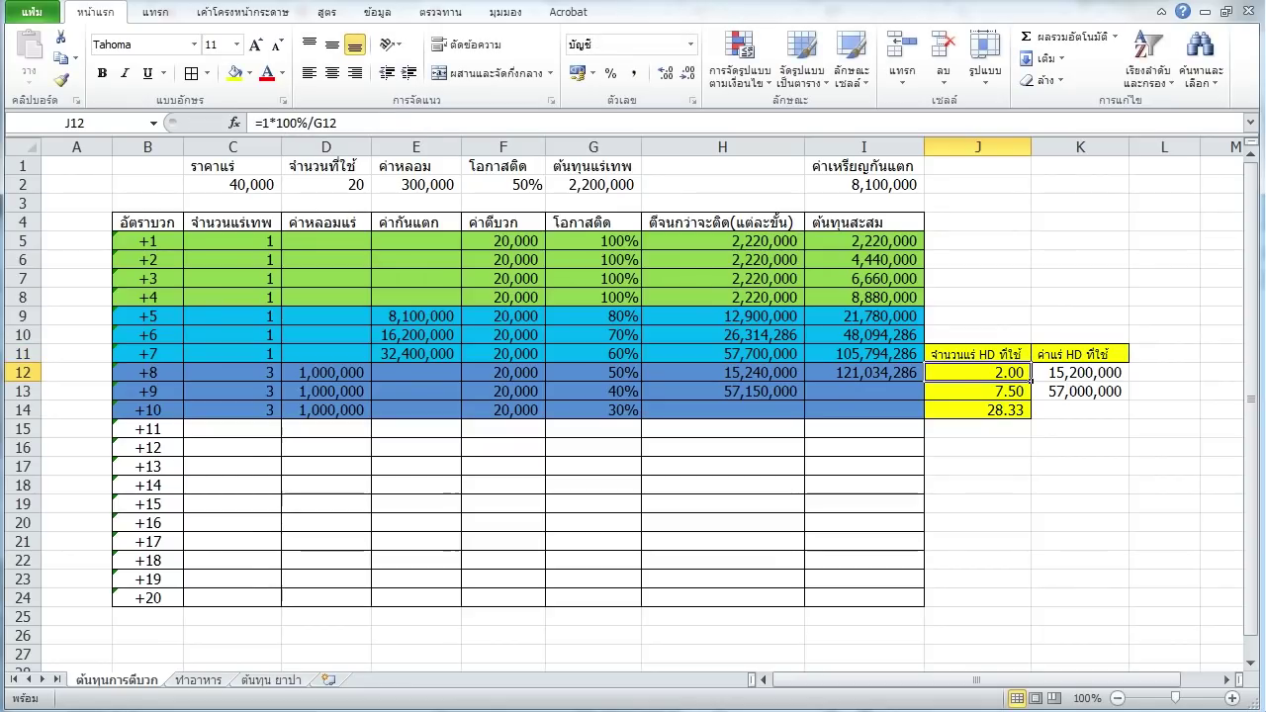
pyautogui.press('Down')
pyautogui.press('Down')
pyautogui.press('Down')
pyautogui.press('Right')
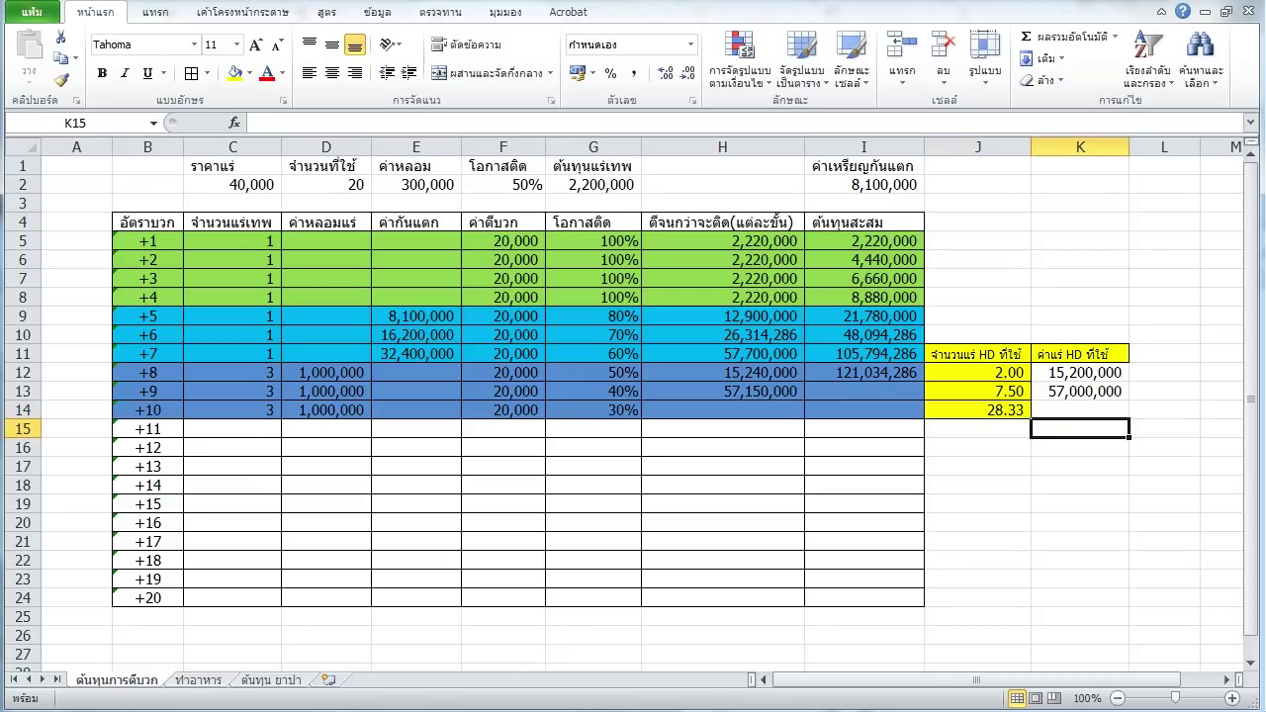
pyautogui.click(1163, 391)
pyautogui.write('+3')
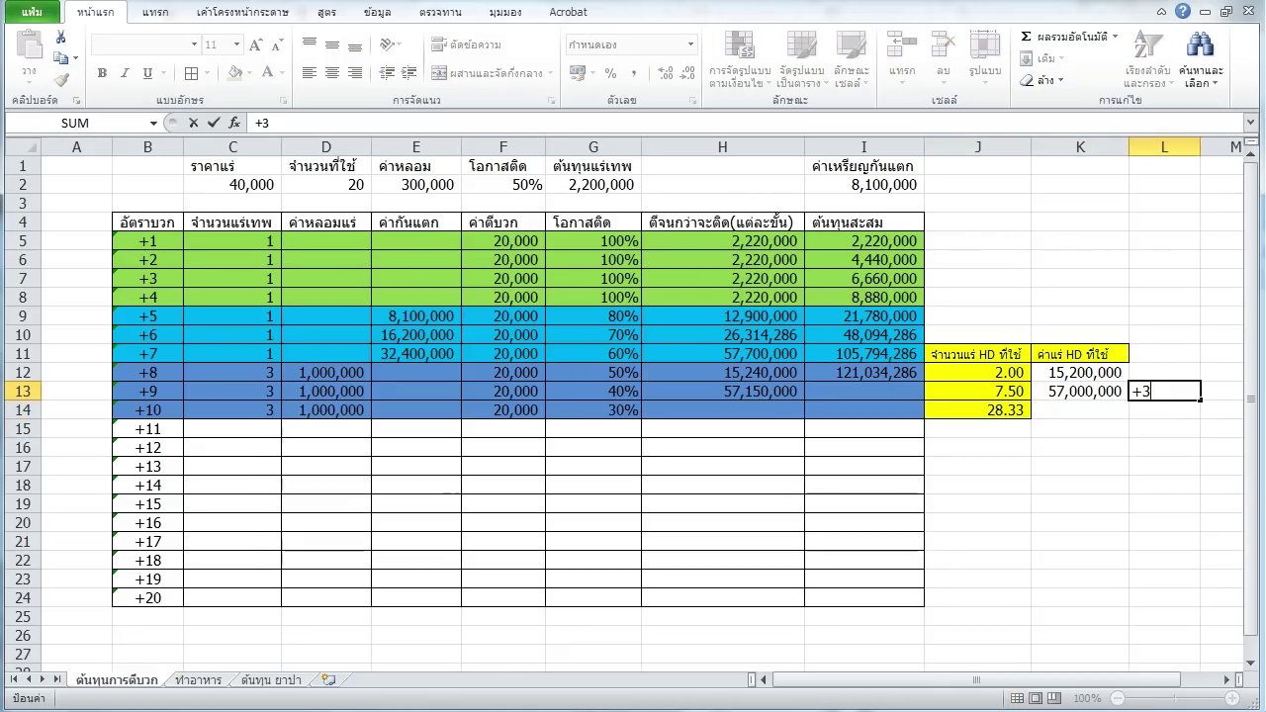
pyautogui.write('000')
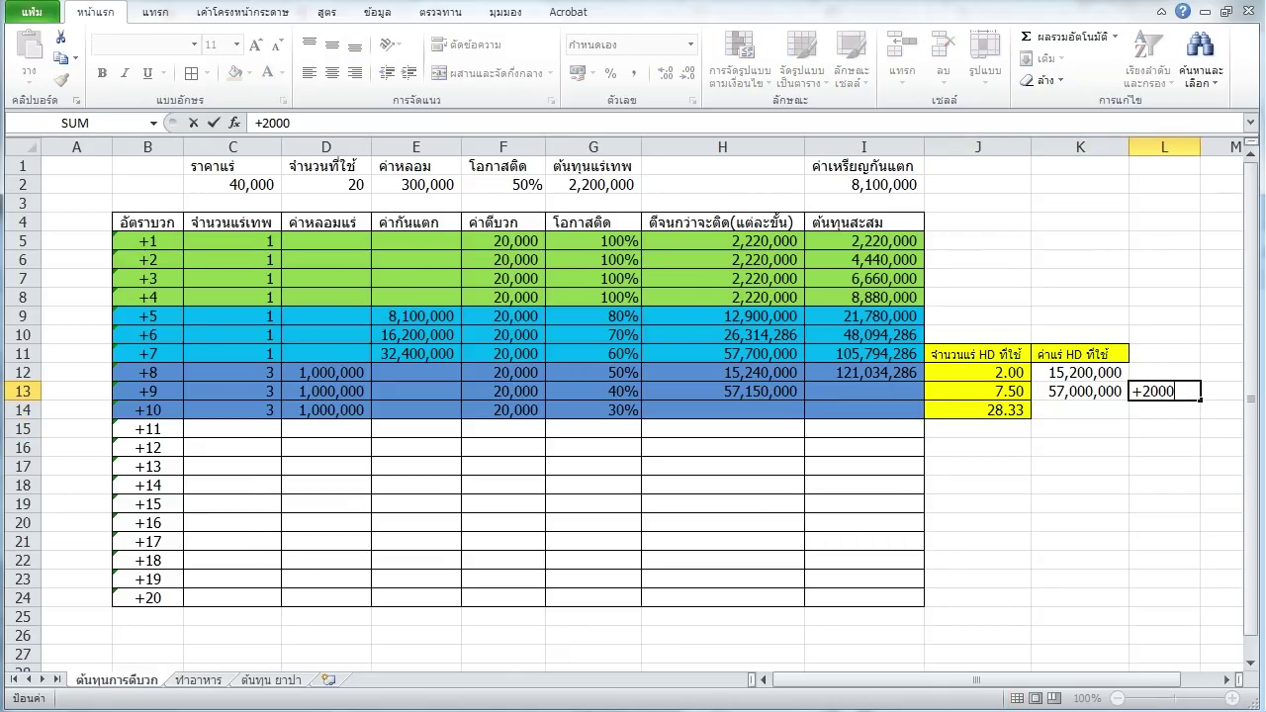
pyautogui.write('0')
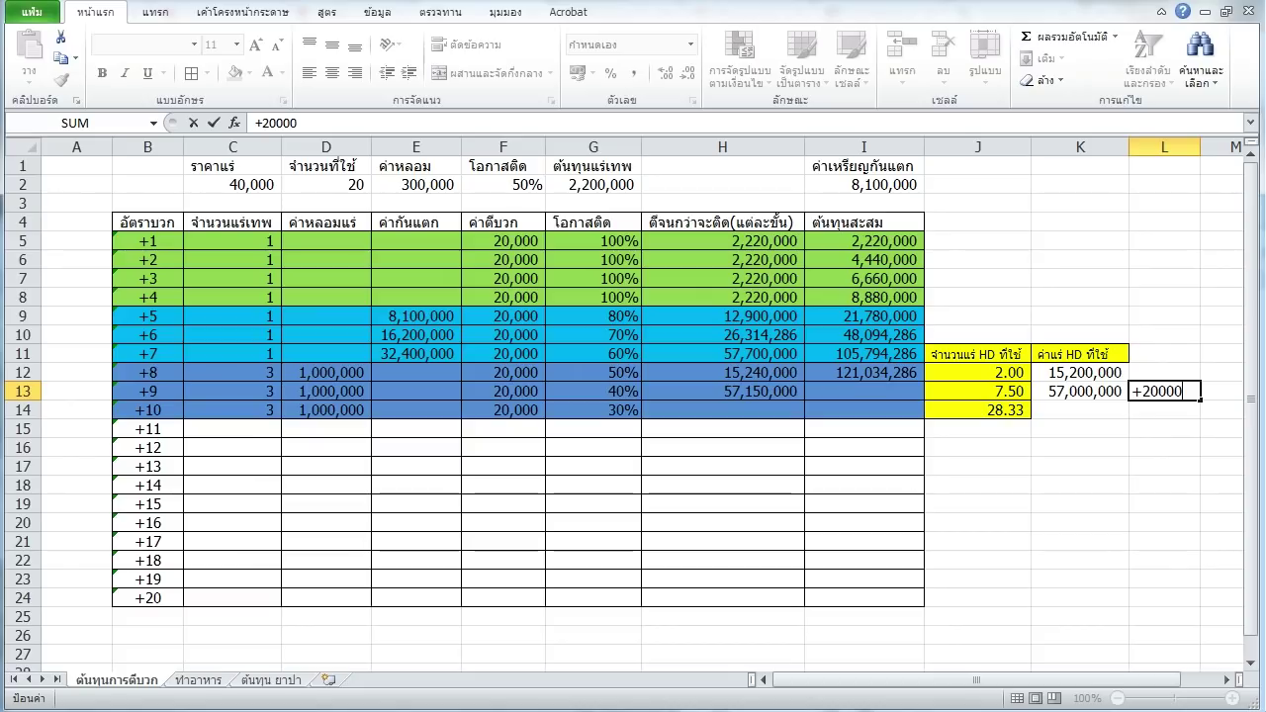
pyautogui.click(503, 391)
# Calculate the total +9 upgrade fee in scratch cell L13 with +F13*J13, and clear the cell.
pyautogui.click(1163, 391)
pyautogui.write('+')
pyautogui.click(502, 391)
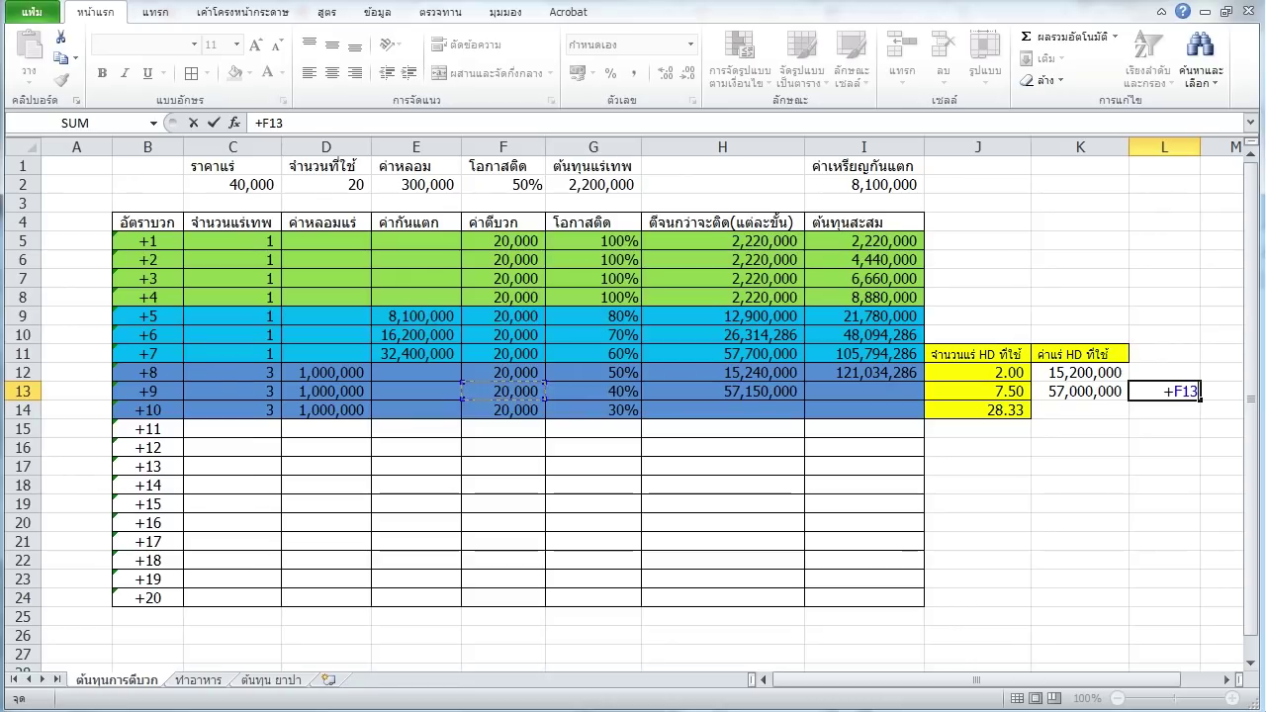
pyautogui.write('*')
pyautogui.click(978, 391)
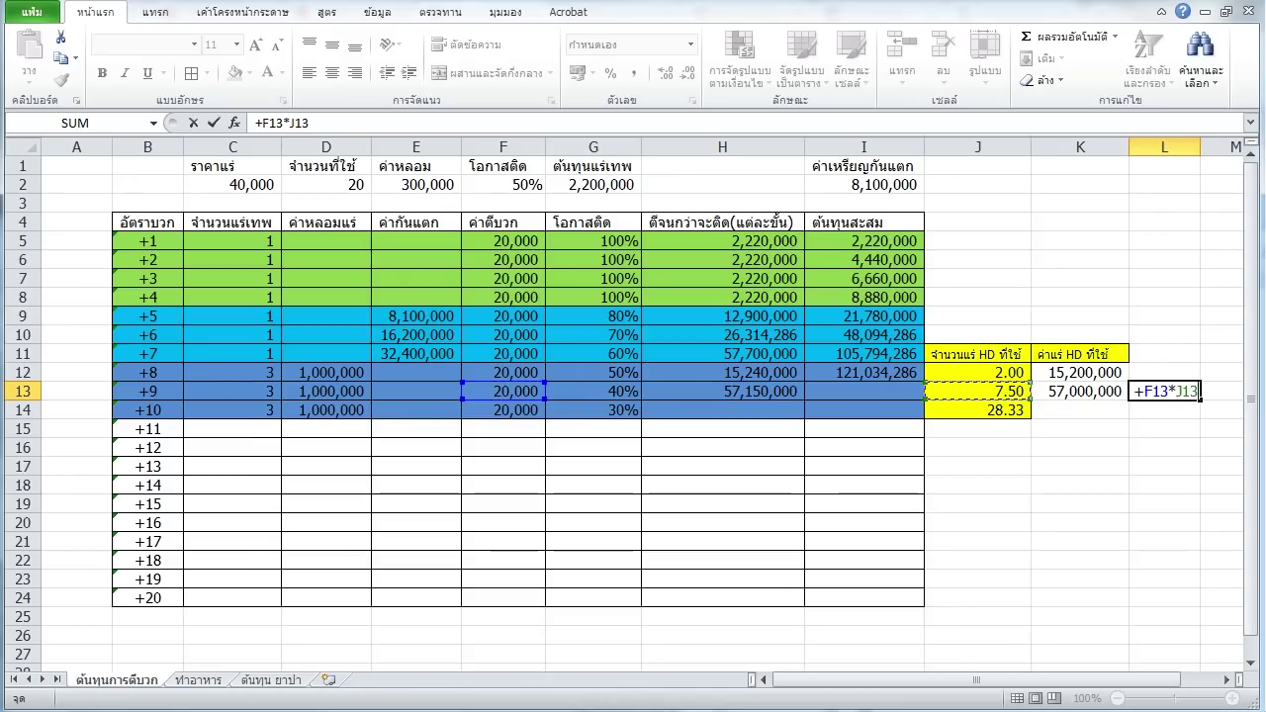
pyautogui.press('Return')
pyautogui.click(1164, 372)
pyautogui.click(1163, 390)
pyautogui.press('Delete')
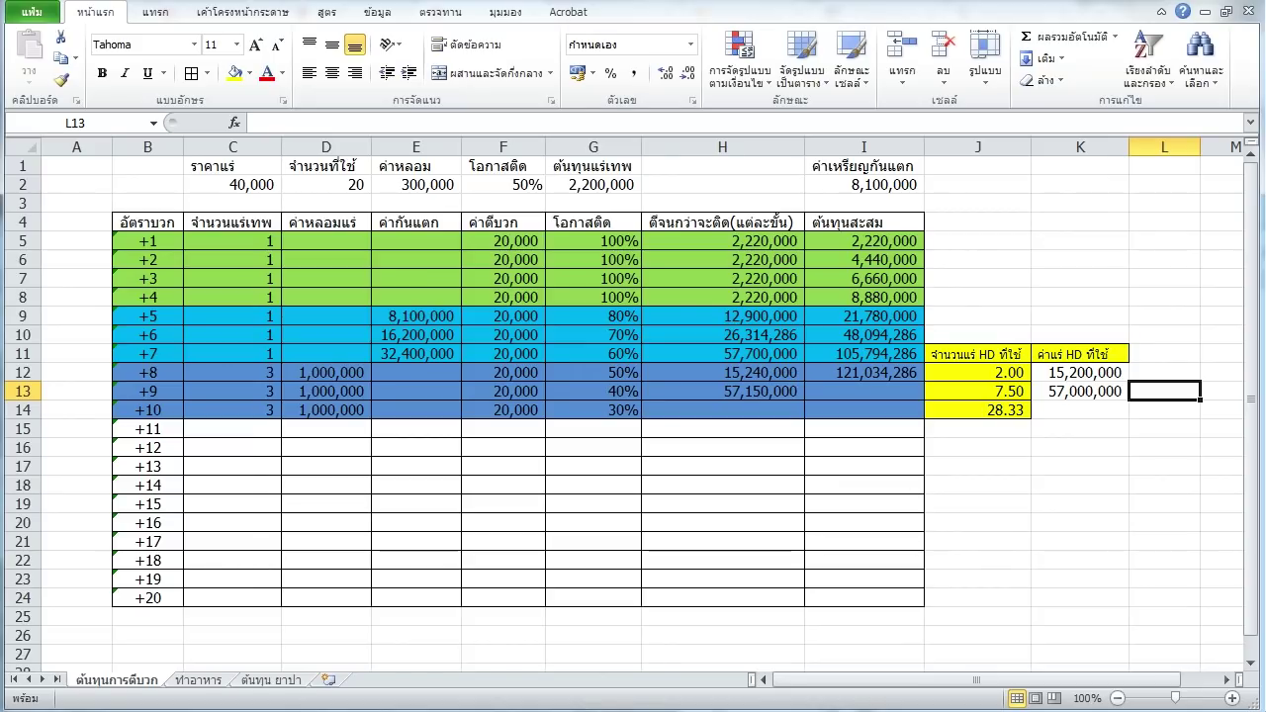
# Examine the expected-cost formulas in H12 and H13 and the cumulative cost formula in I12.
pyautogui.click(802, 394)
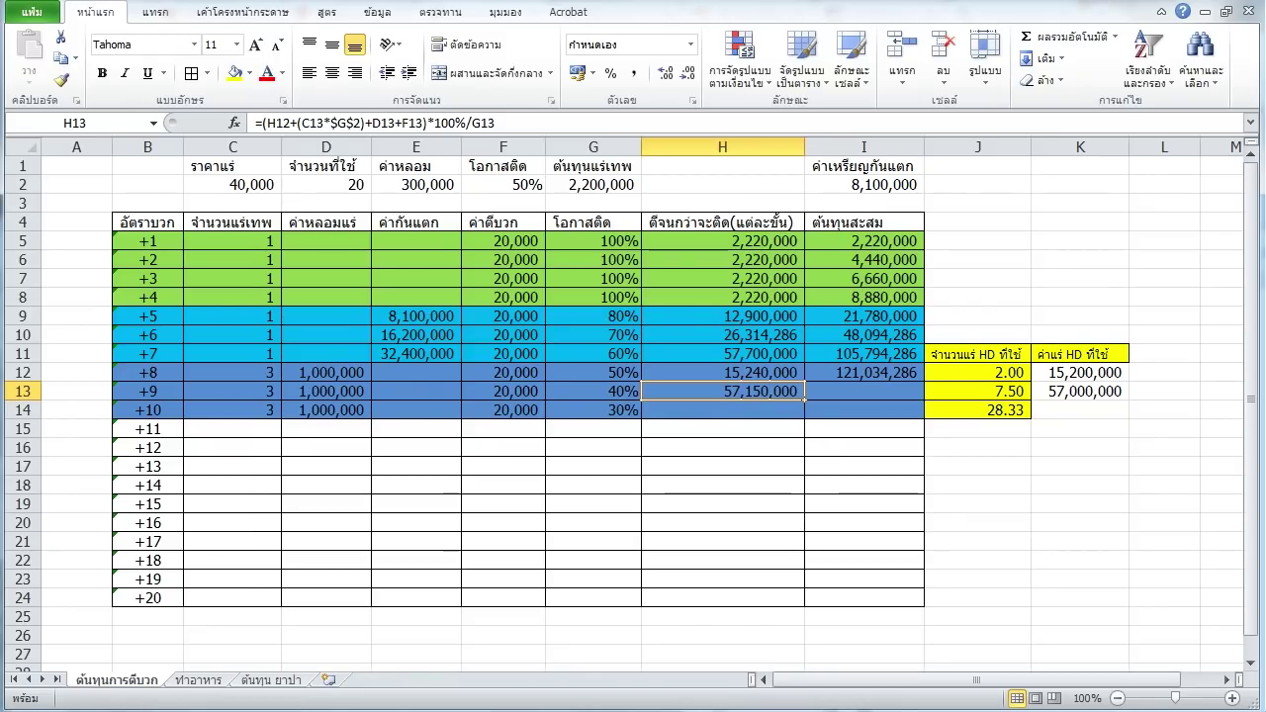
pyautogui.click(723, 372)
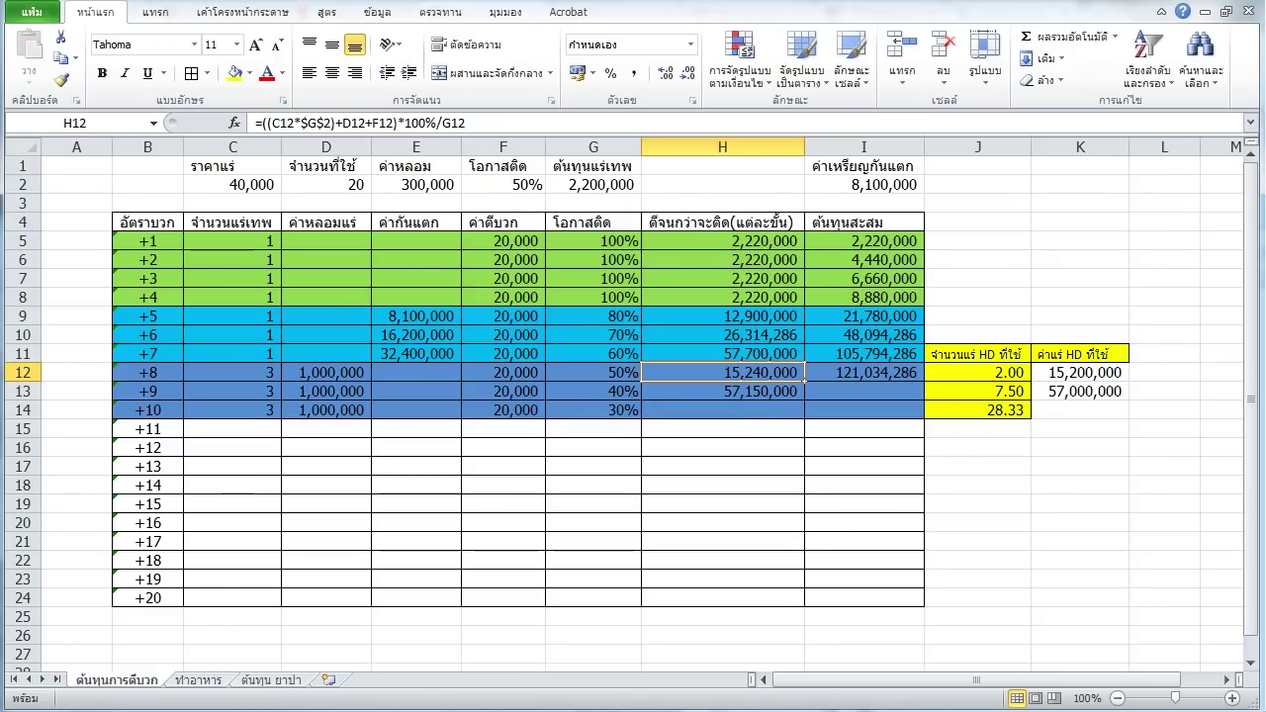
pyautogui.click(722, 391)
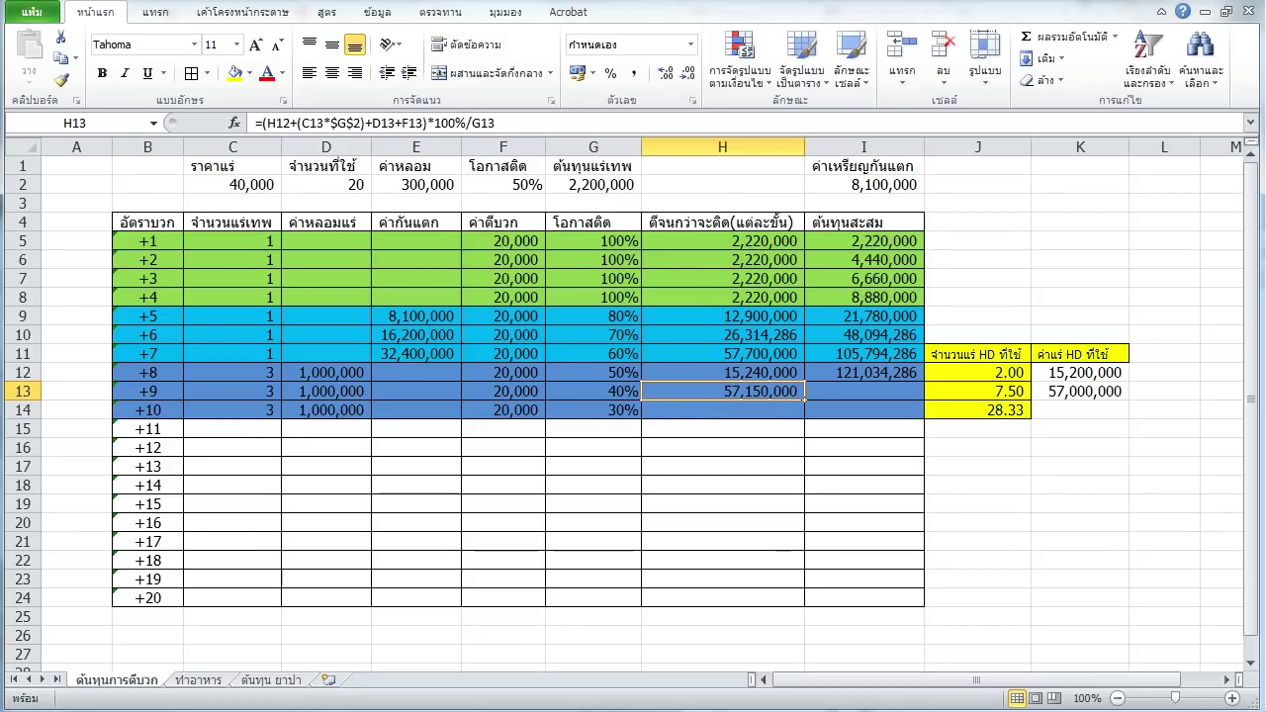
pyautogui.moveTo(427, 123); pyautogui.dragTo(495, 123)
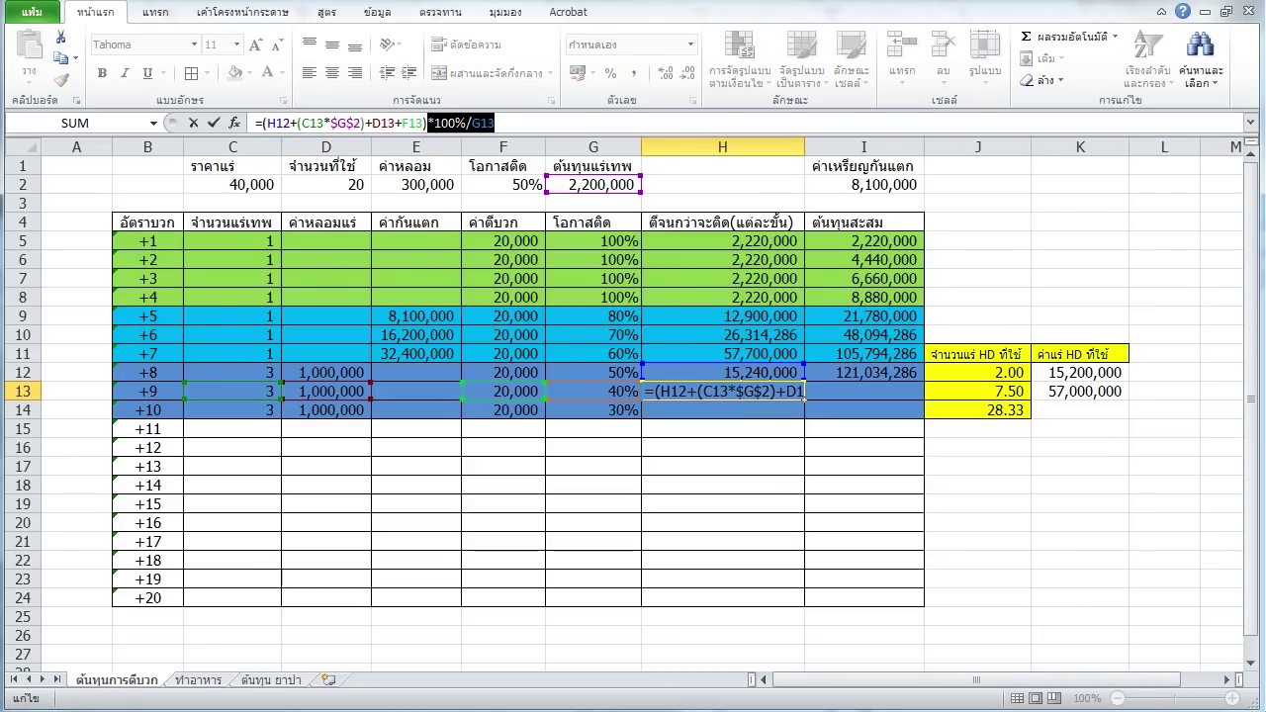
pyautogui.press('Escape')
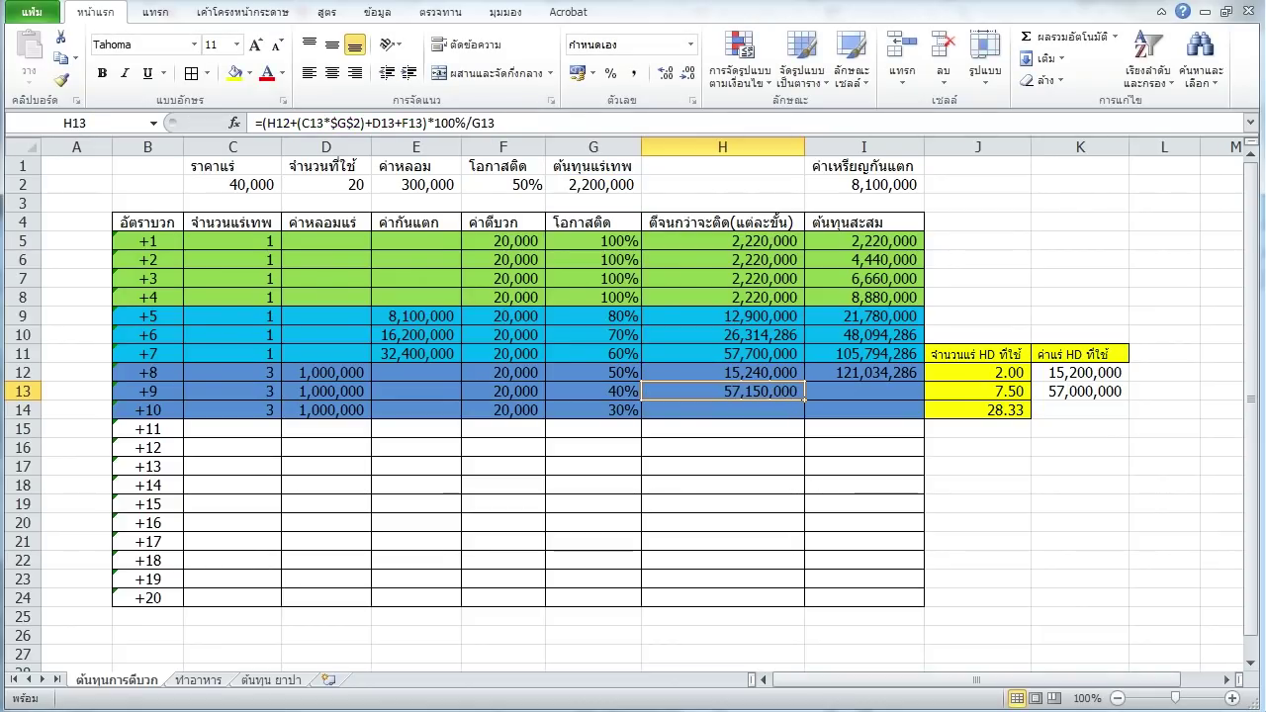
pyautogui.click(864, 391)
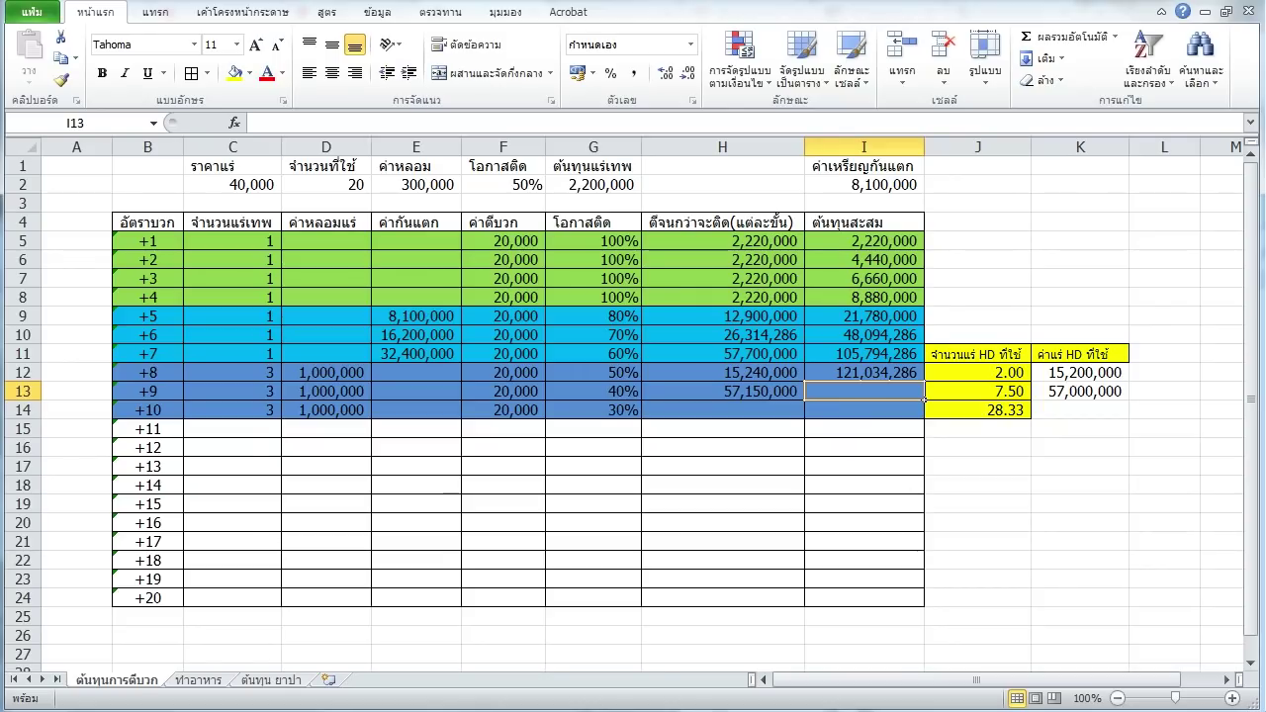
pyautogui.click(921, 380)
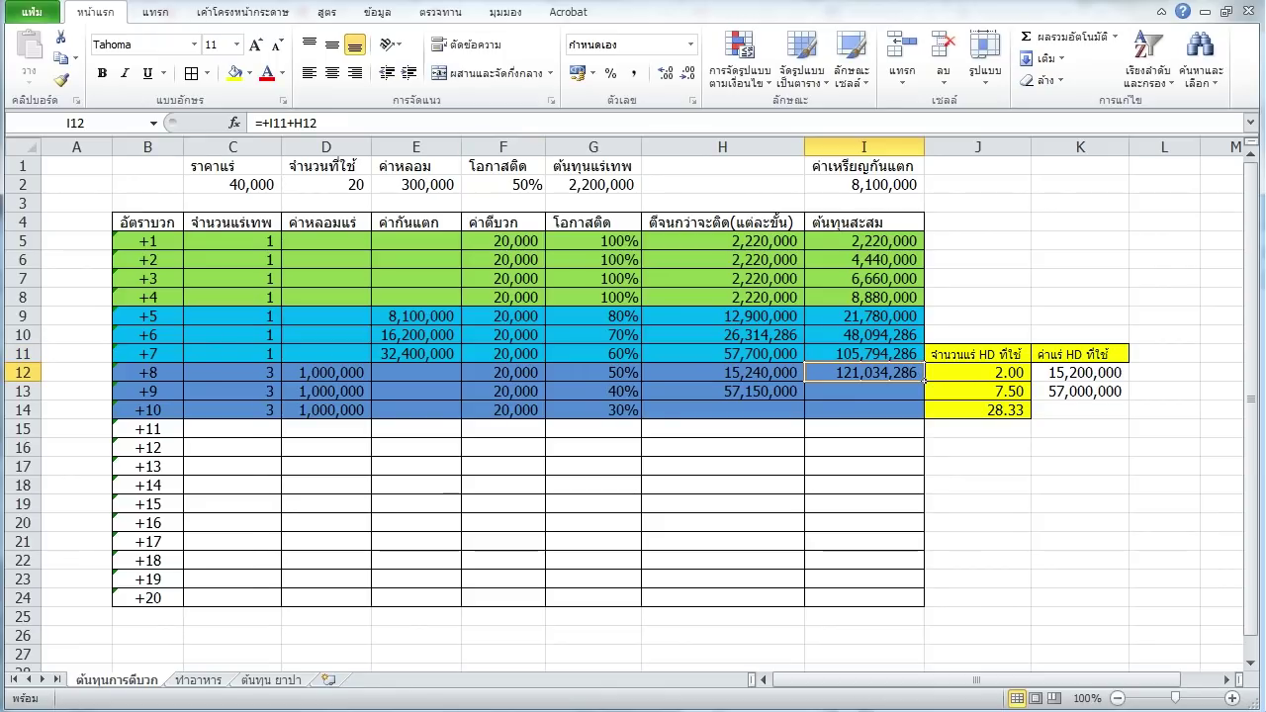
pyautogui.press('F2')
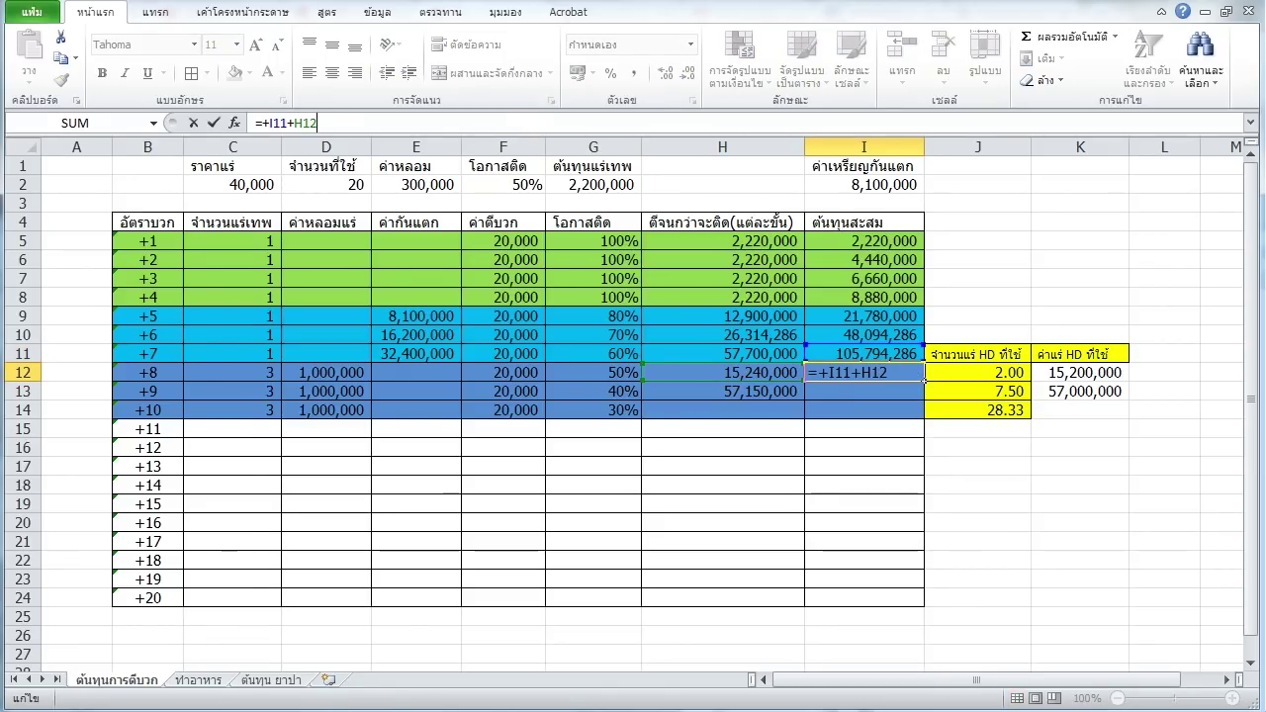
pyautogui.hotkey('ctrl', 'Return')
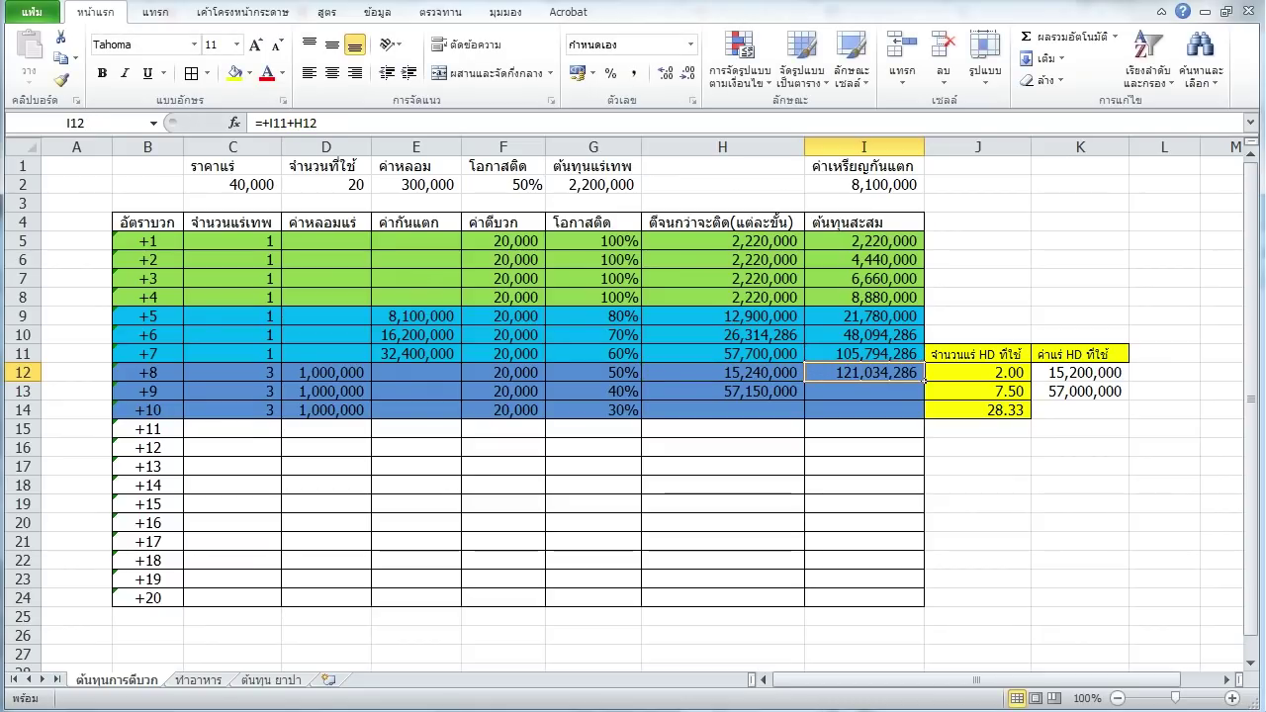
# Try a red font on the +9 expected cost in H13, and undo the color change.
pyautogui.click(791, 392)
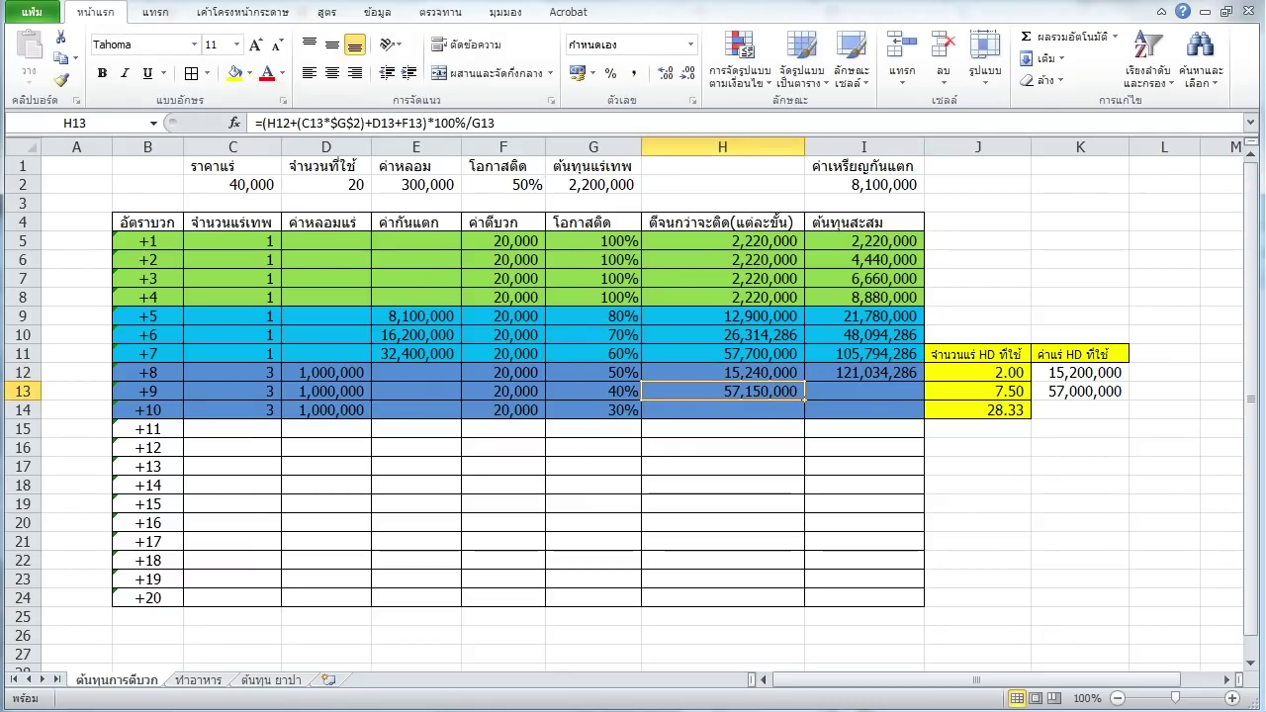
pyautogui.click(267, 74)
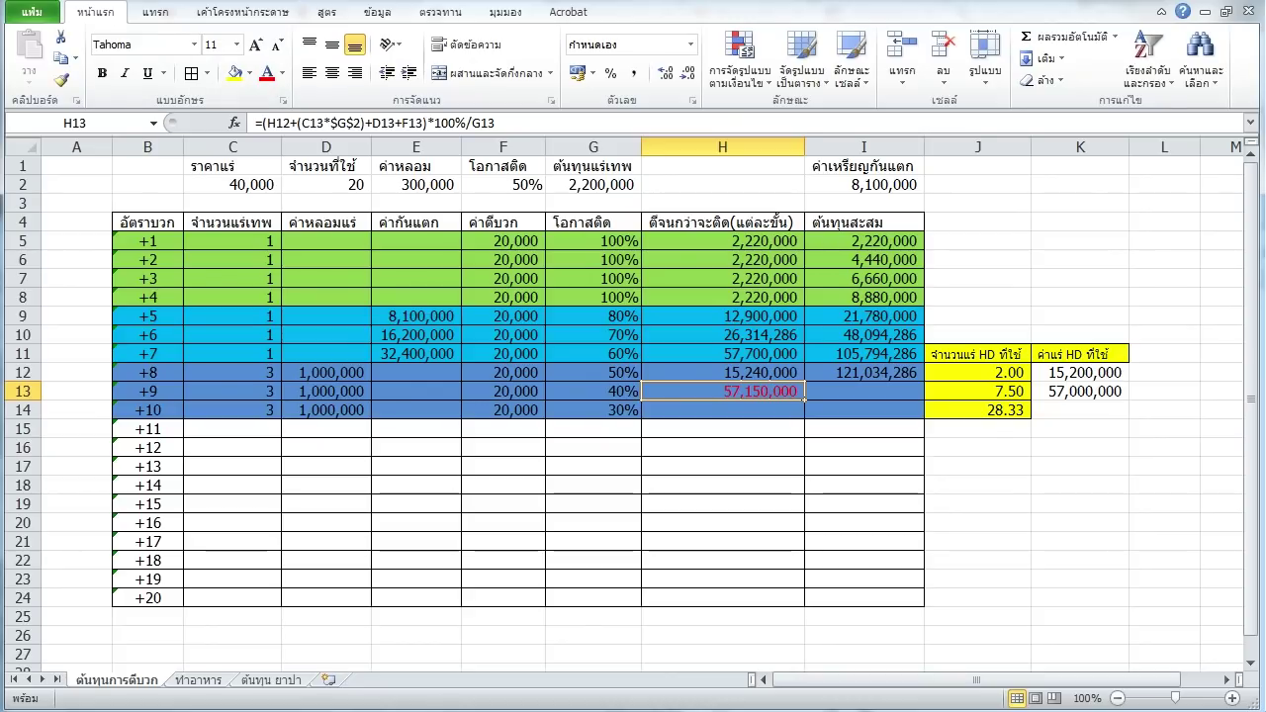
pyautogui.click(910, 395)
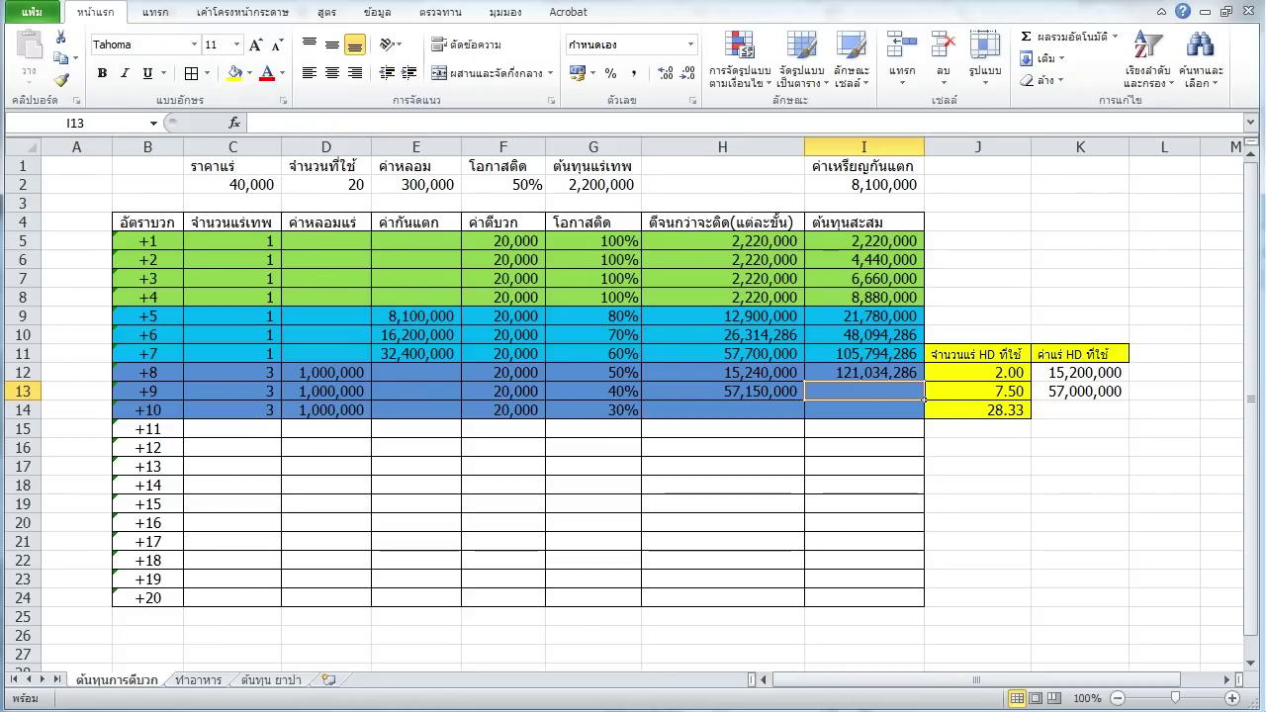
# Enter the +9 cumulative cost formula +$I$11+H13 in I13, with an absolute reference to the +7 cumulative cost.
pyautogui.click(799, 396)
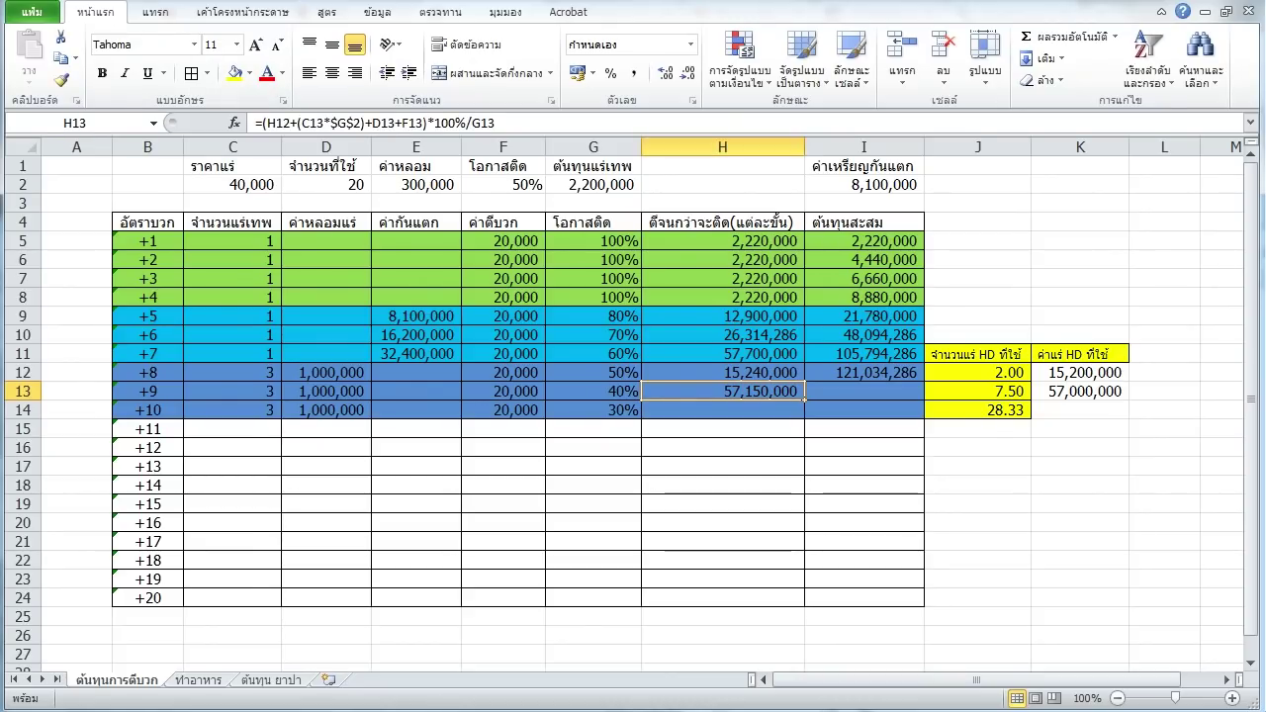
pyautogui.moveTo(722, 372); pyautogui.dragTo(722, 391)
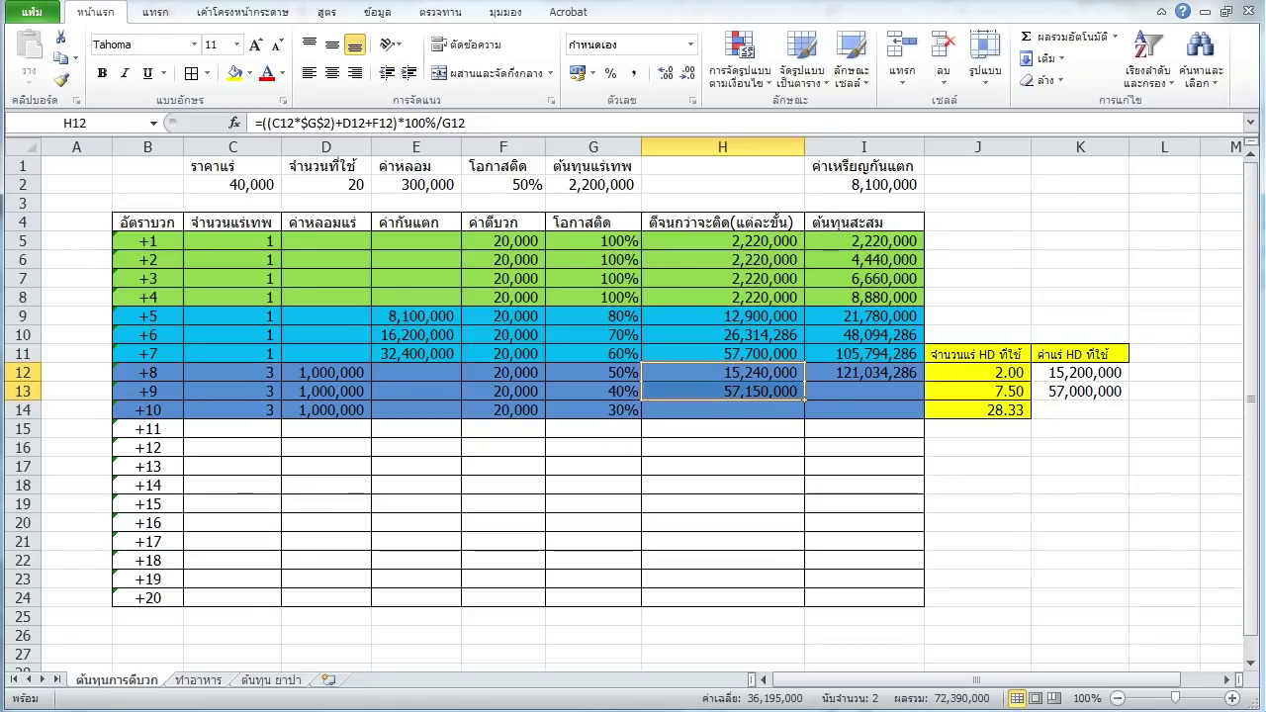
pyautogui.click(723, 372)
pyautogui.moveTo(722, 391); pyautogui.dragTo(723, 372)
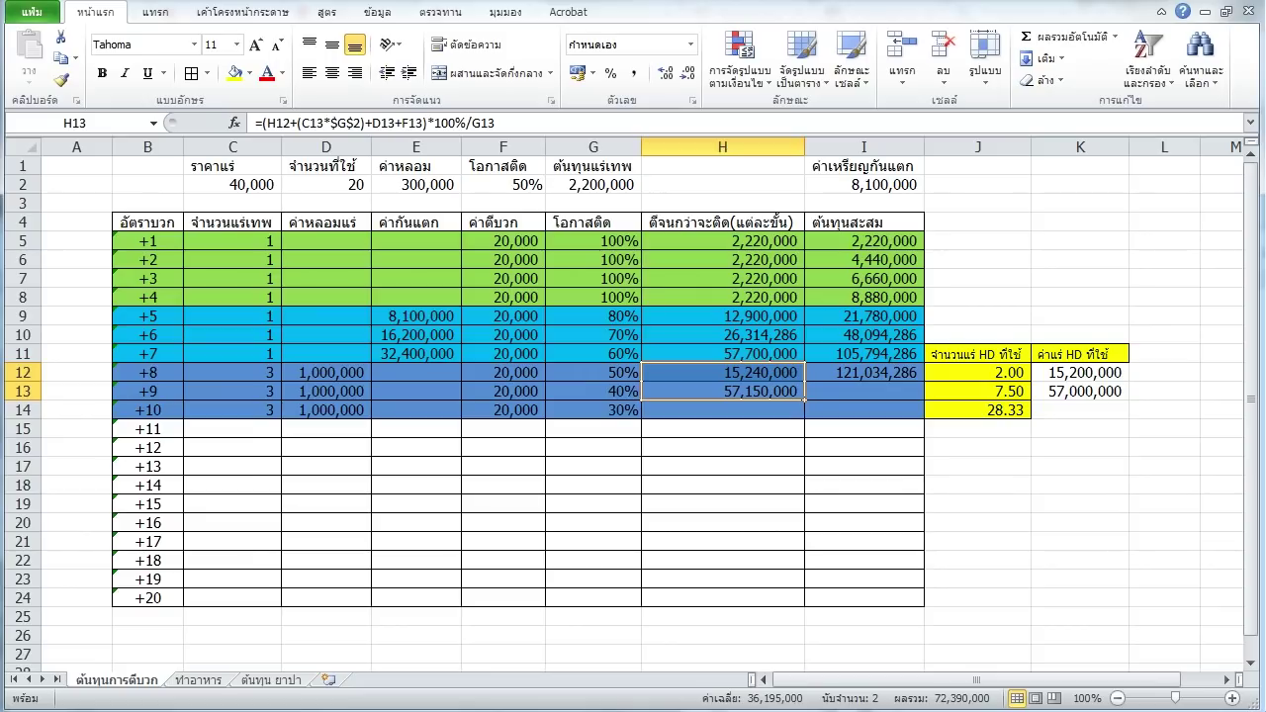
pyautogui.click(801, 395)
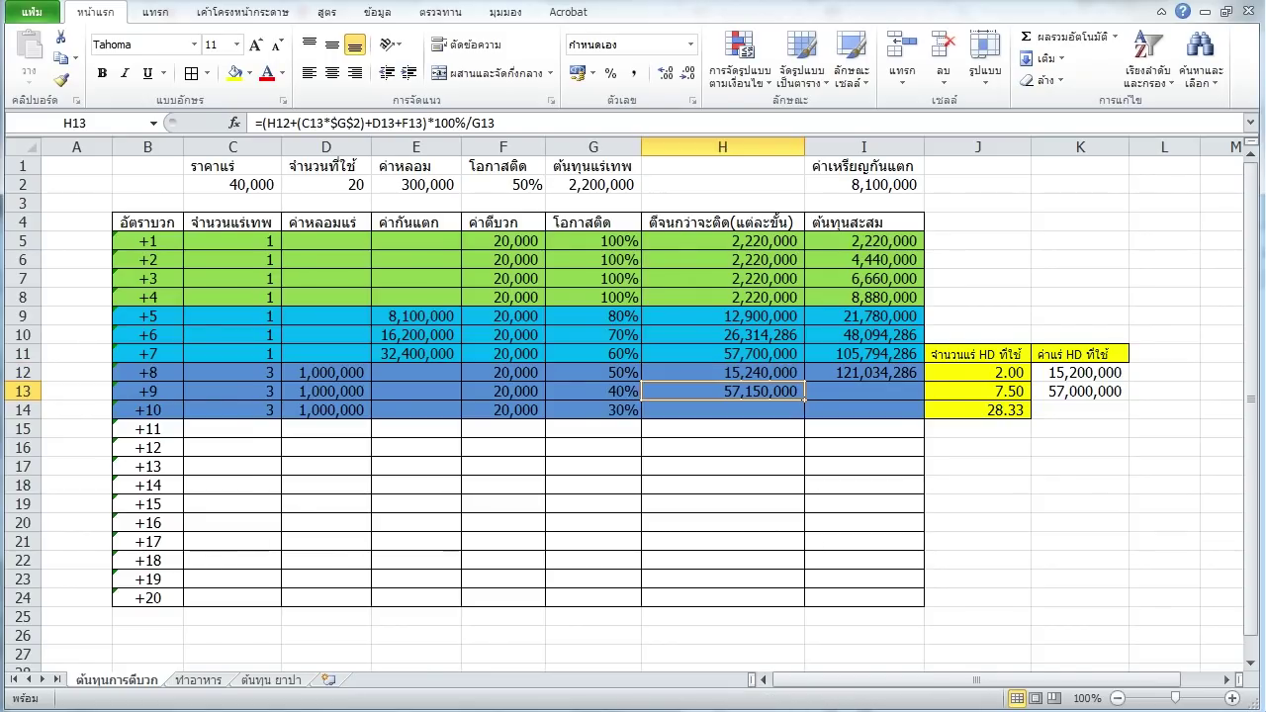
pyautogui.click(920, 398)
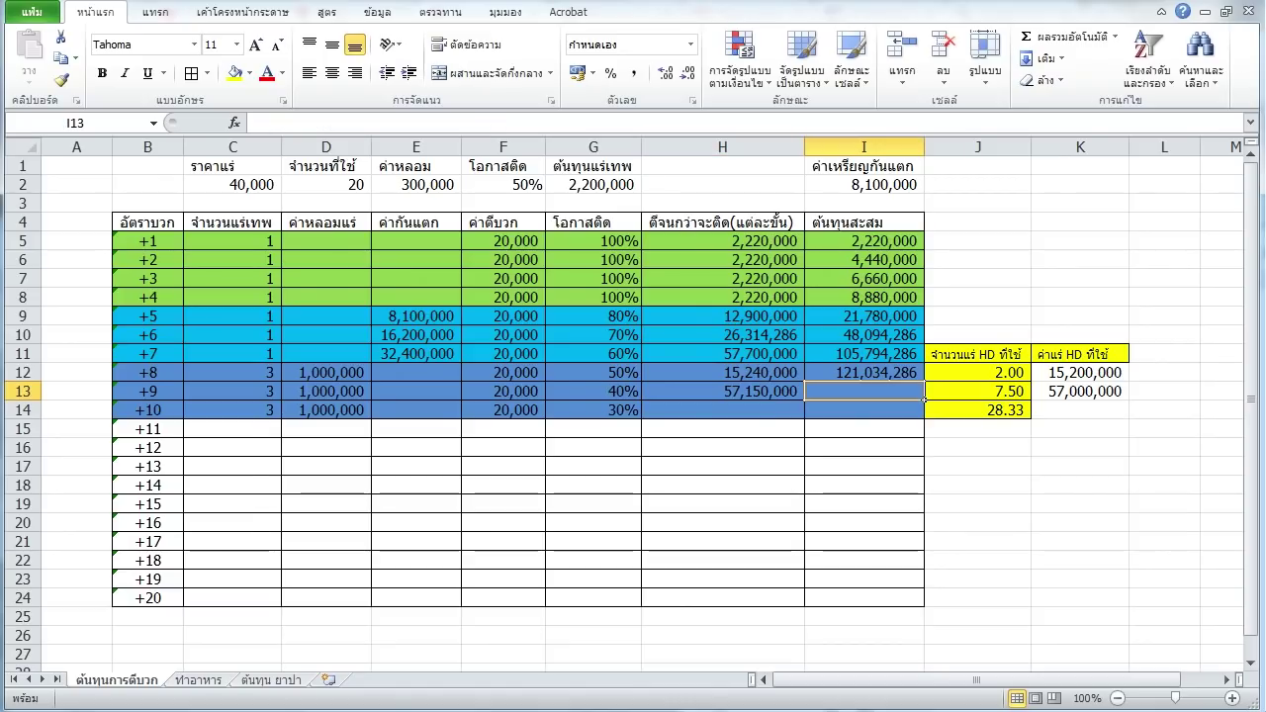
pyautogui.write('+')
pyautogui.press('Up')
pyautogui.press('Up')
pyautogui.press('F4')
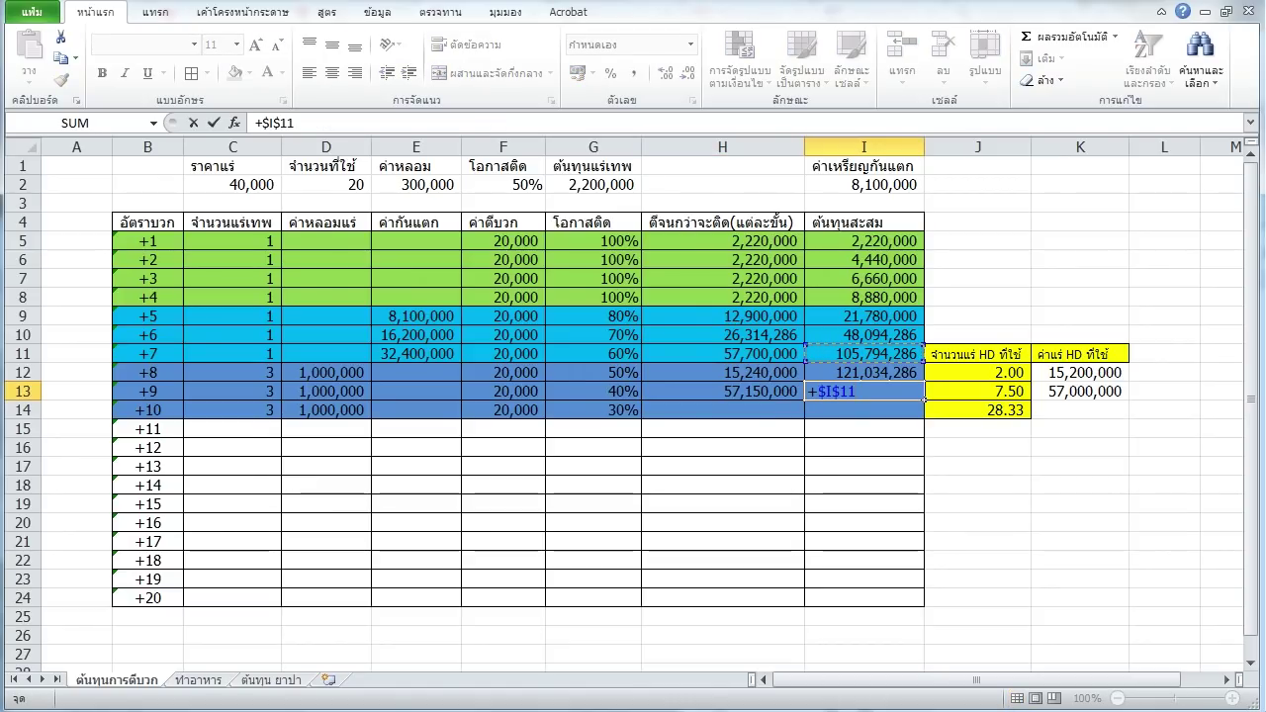
pyautogui.write('+')
pyautogui.press('Left')
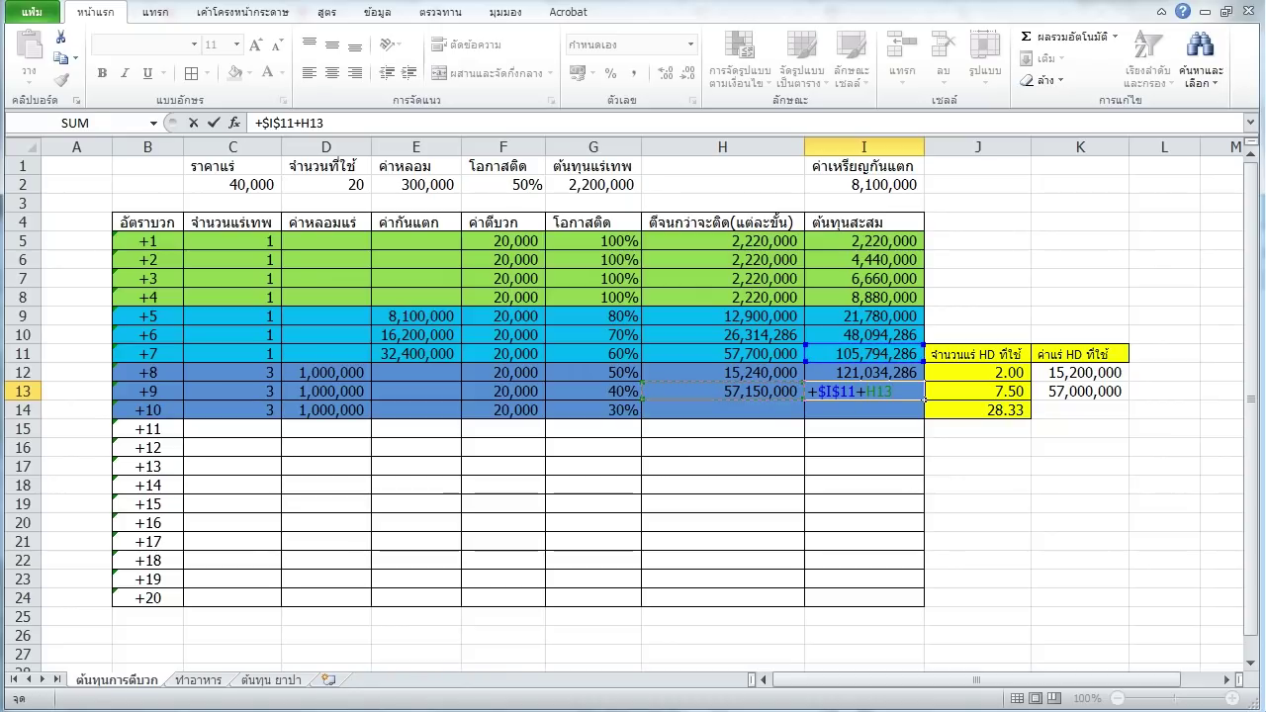
pyautogui.press('Return')
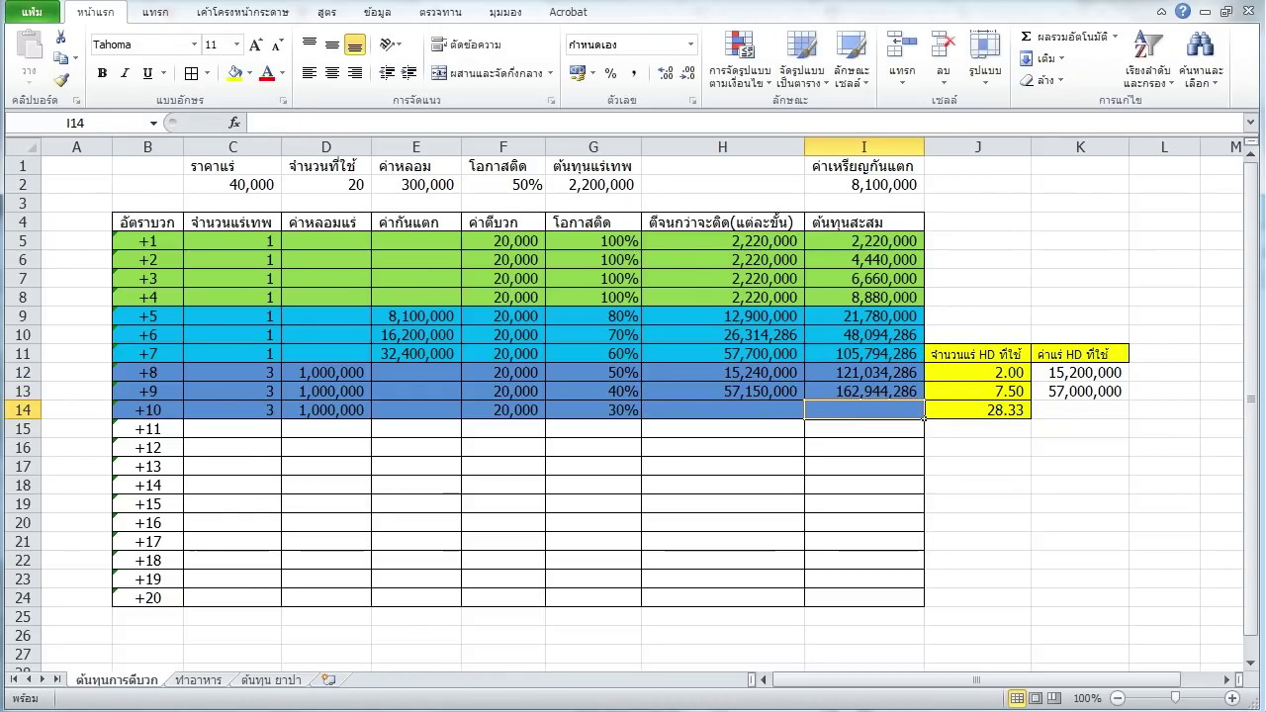
# Review the formulas for the +8 and +9 expected costs in H12 and H13, the cumulative cost in I13 and the ore count in J13.
pyautogui.press('Up')
pyautogui.press('Left')
pyautogui.press('Right')
pyautogui.press('Up')
pyautogui.press('Left')
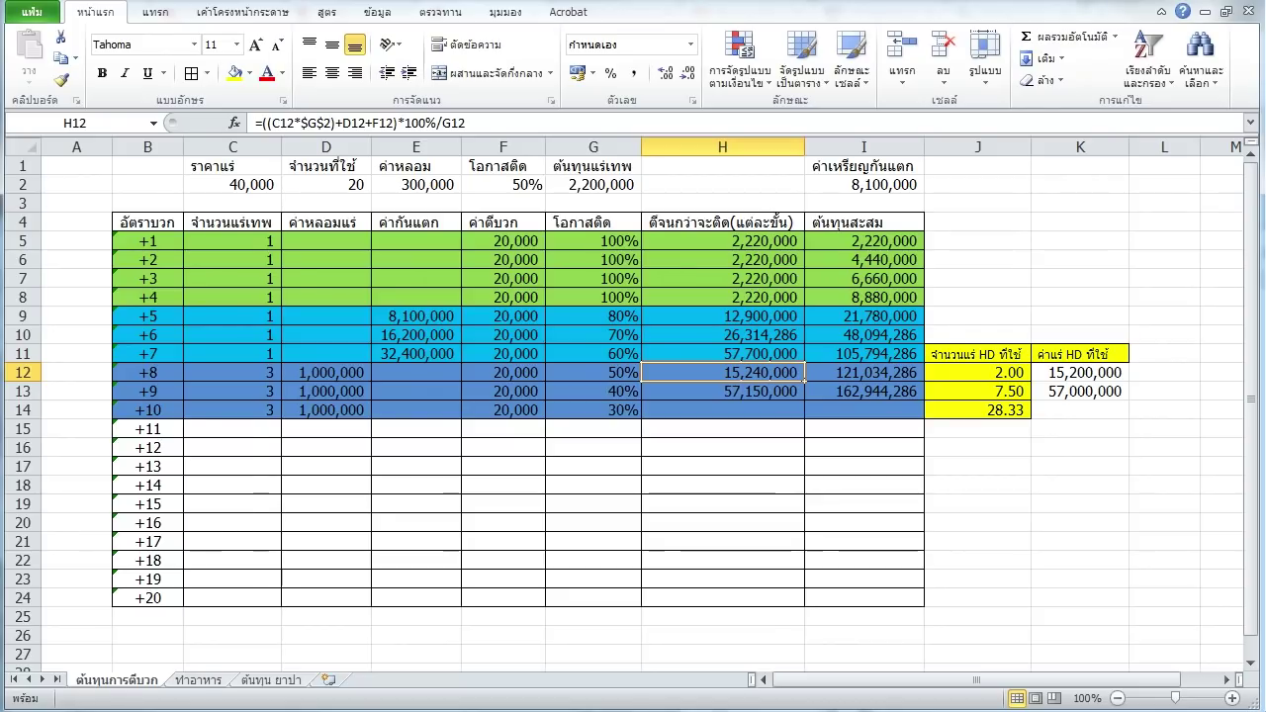
pyautogui.press('Down')
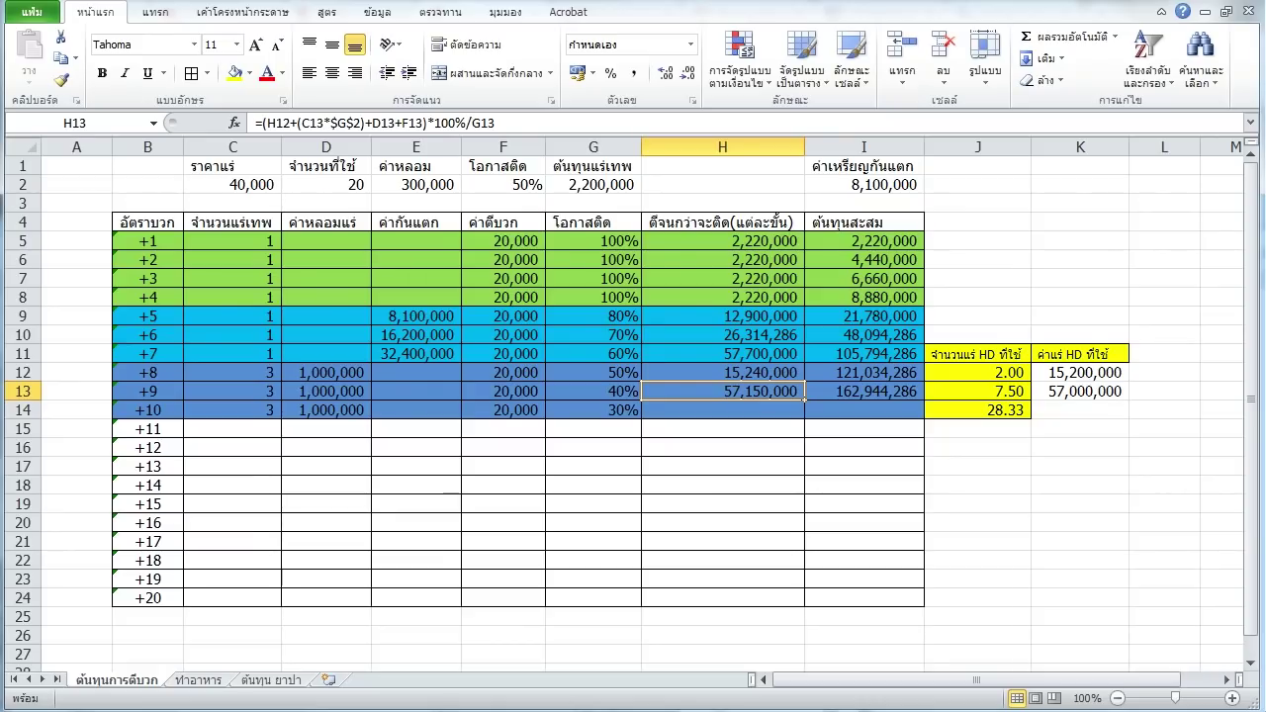
pyautogui.press('Right')
pyautogui.press('Right')
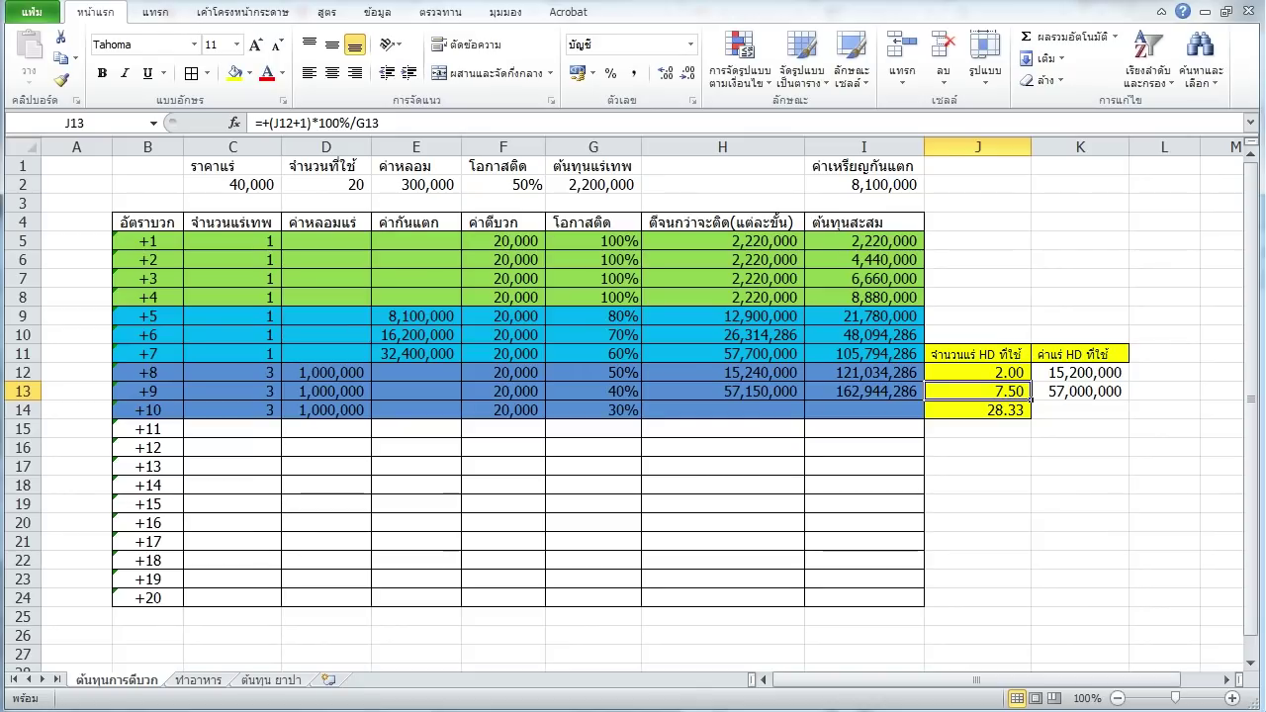
pyautogui.click(871, 394)
pyautogui.click(804, 397)
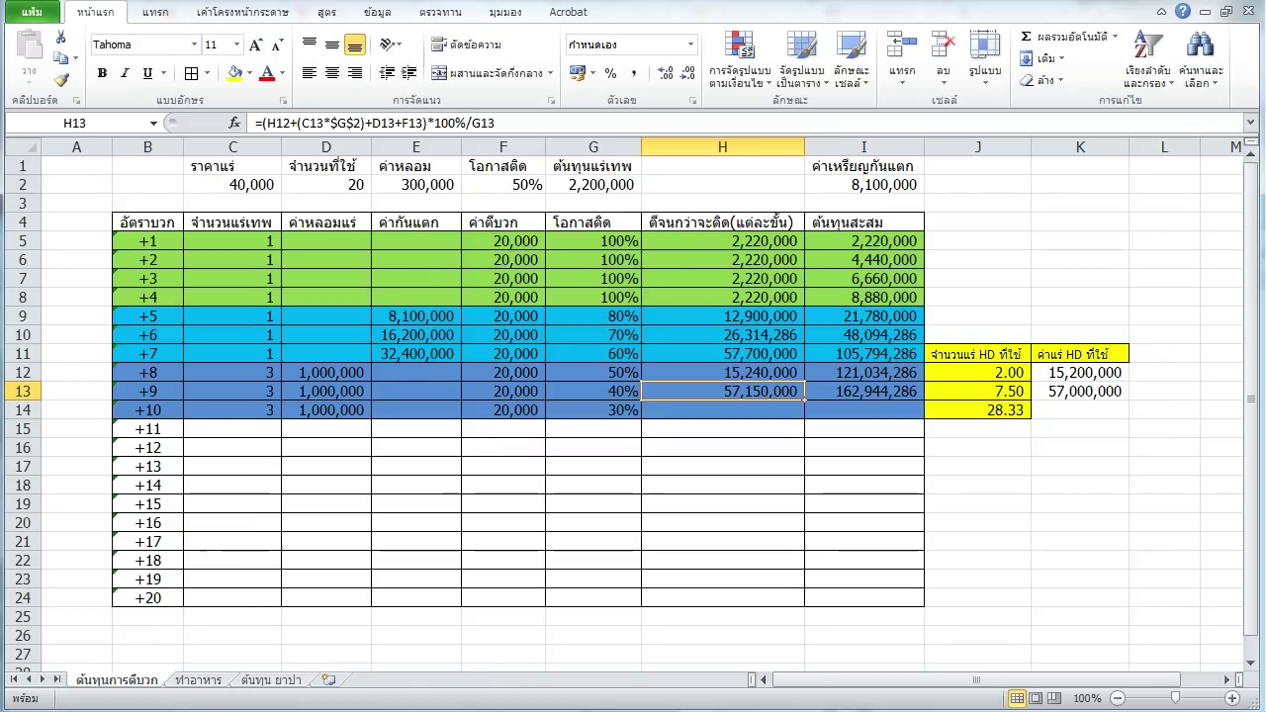
# Review the cell references used in the +9 expected cost formula in H13.
pyautogui.press('F2')
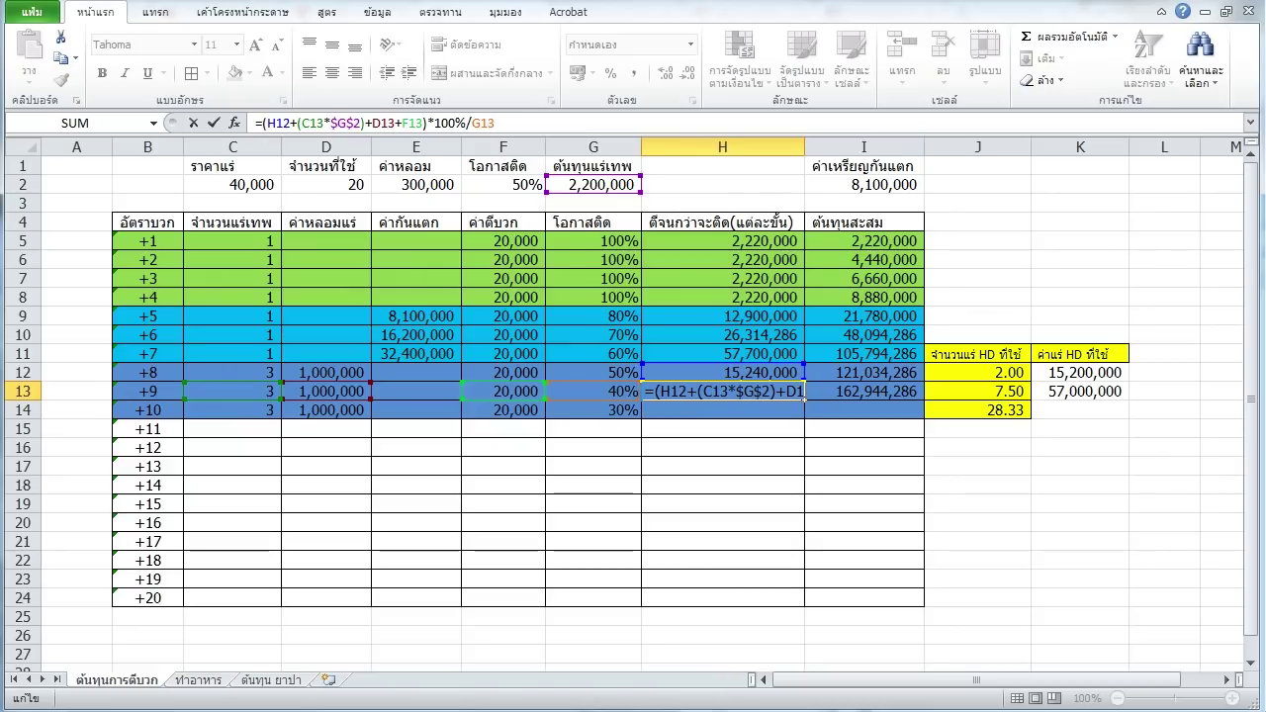
pyautogui.press('Escape')
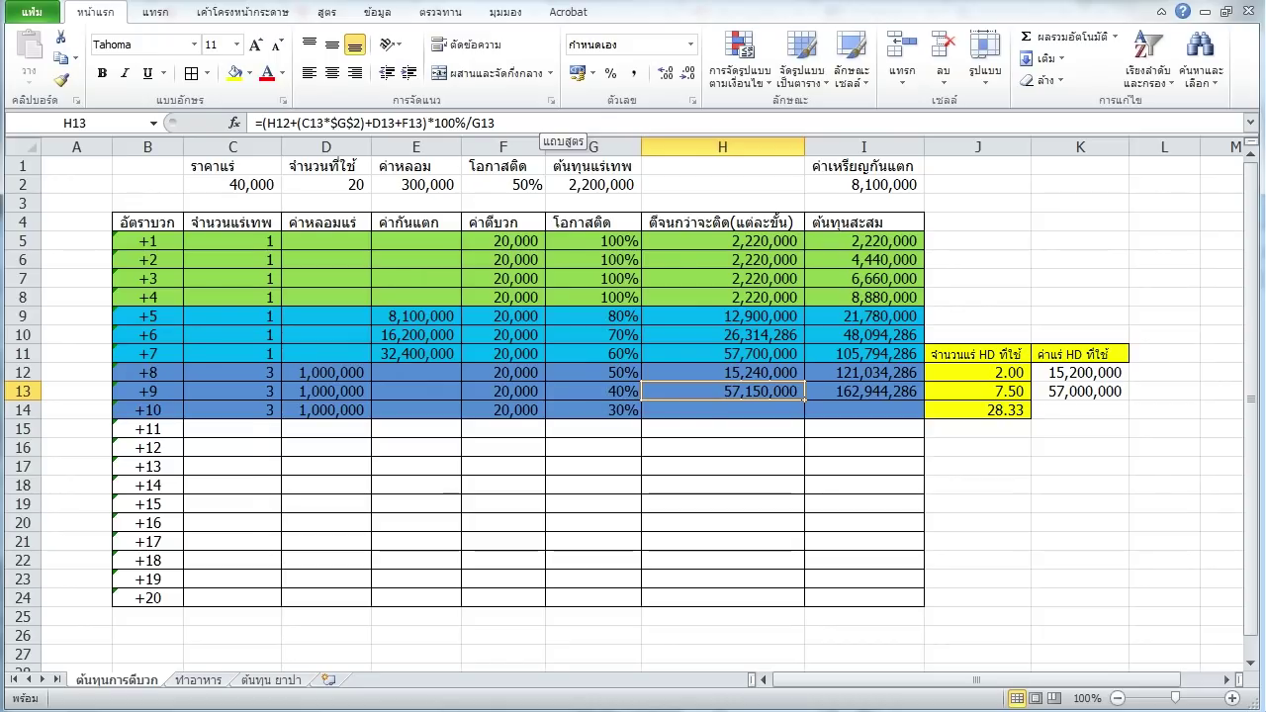
pyautogui.press('Down')
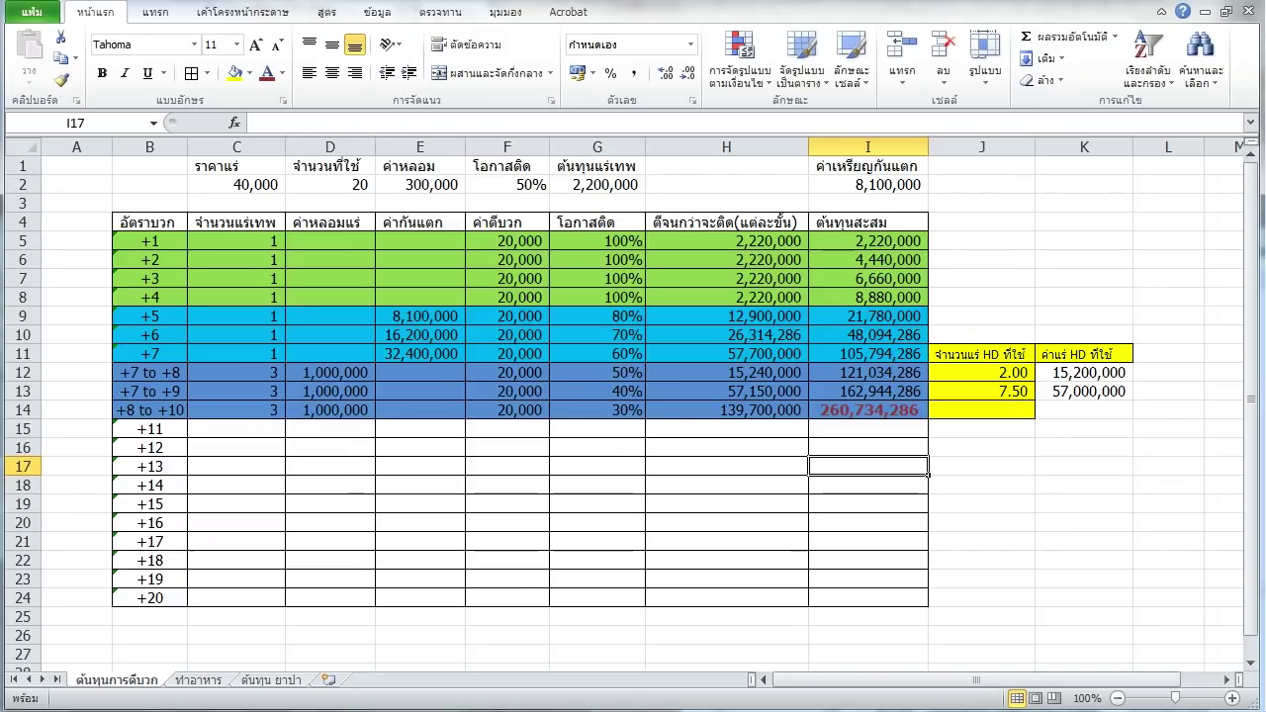
# Try clearing the +8 to +10 expected cost in H14, and undo the deletion.
pyautogui.click(804, 414)
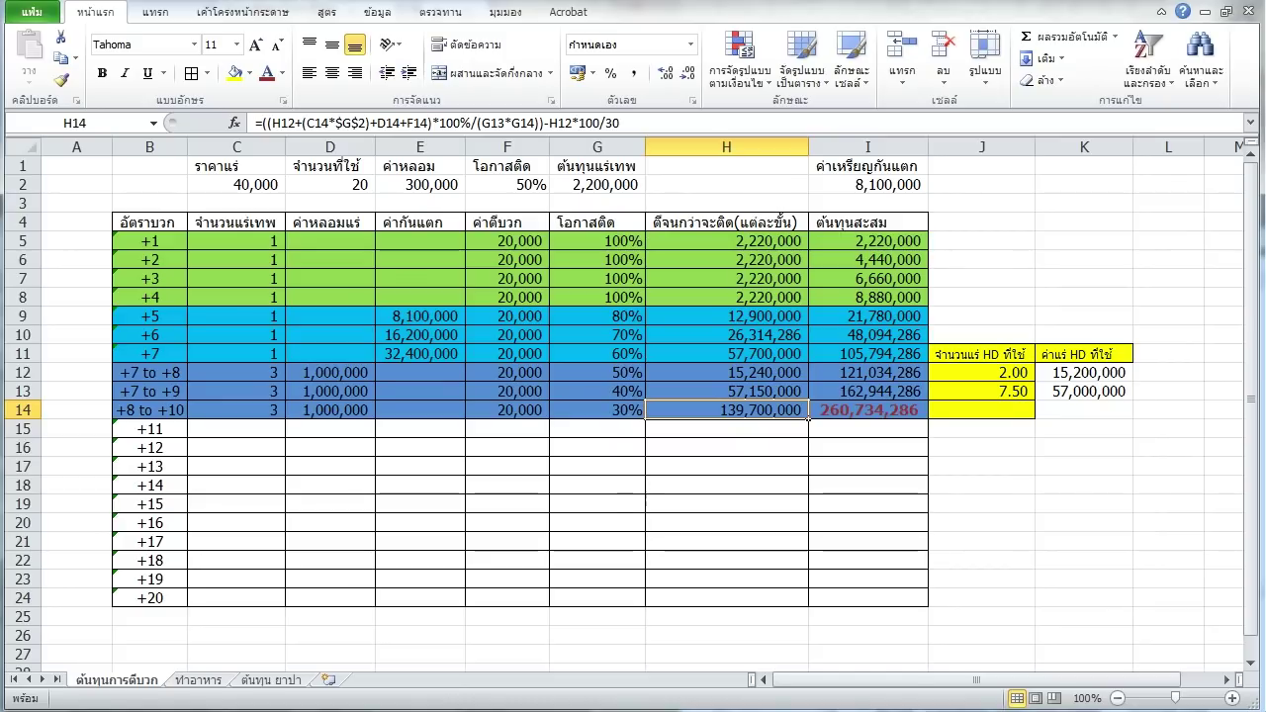
pyautogui.press('Delete')
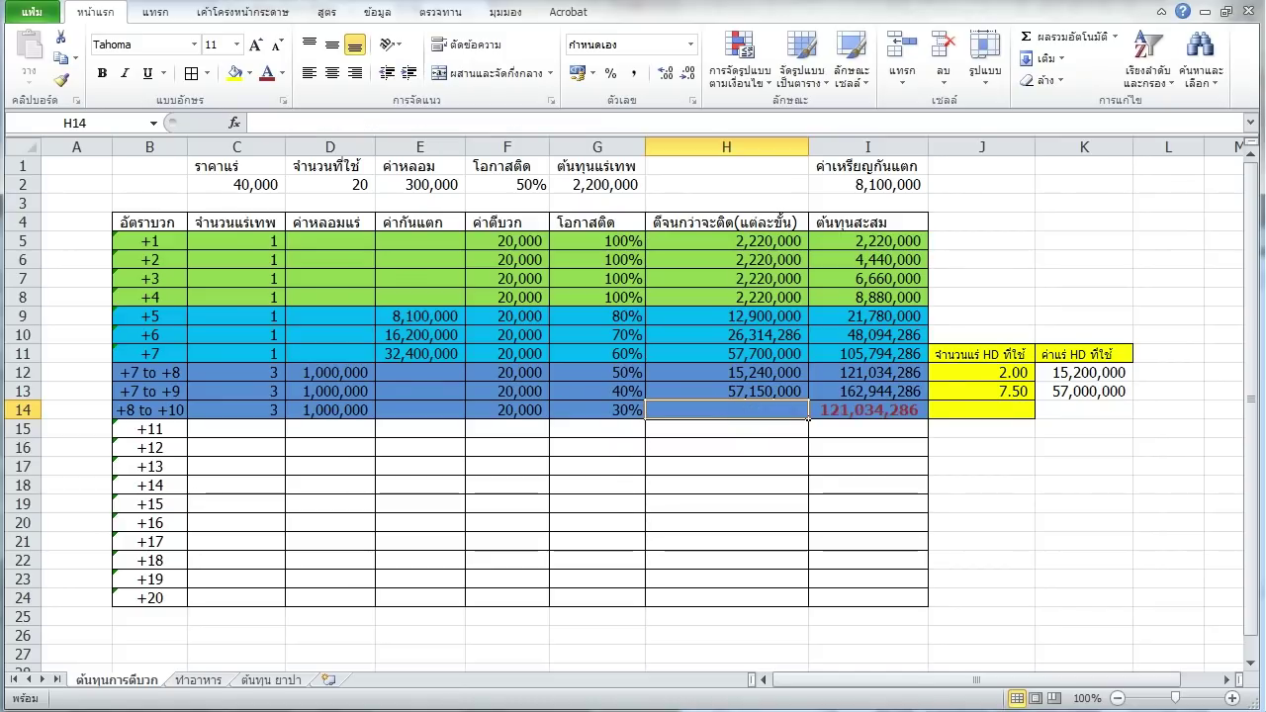
pyautogui.hotkey('ctrl', 'z')
# Try removing the *100%/G12 success-rate term from the +7 to +8 expected cost formula in H12, and undo the edit.
pyautogui.press('Up')
pyautogui.press('Up')
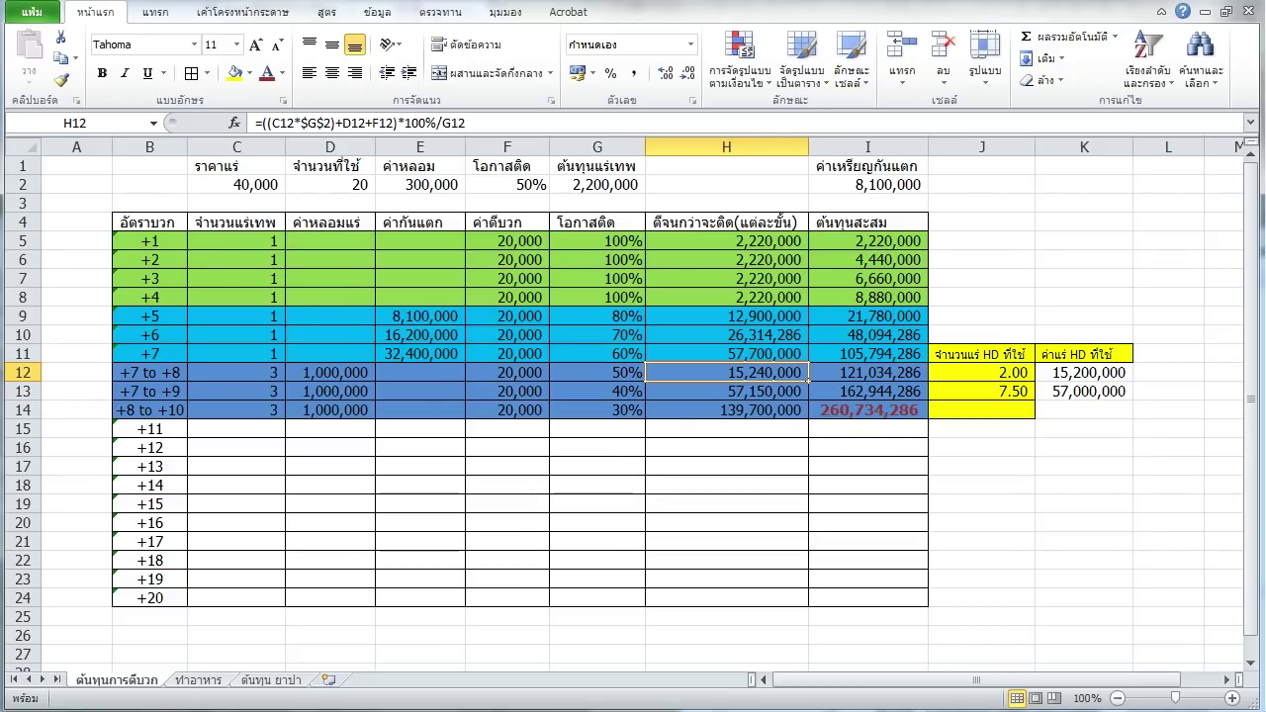
pyautogui.moveTo(393, 122); pyautogui.dragTo(467, 123)
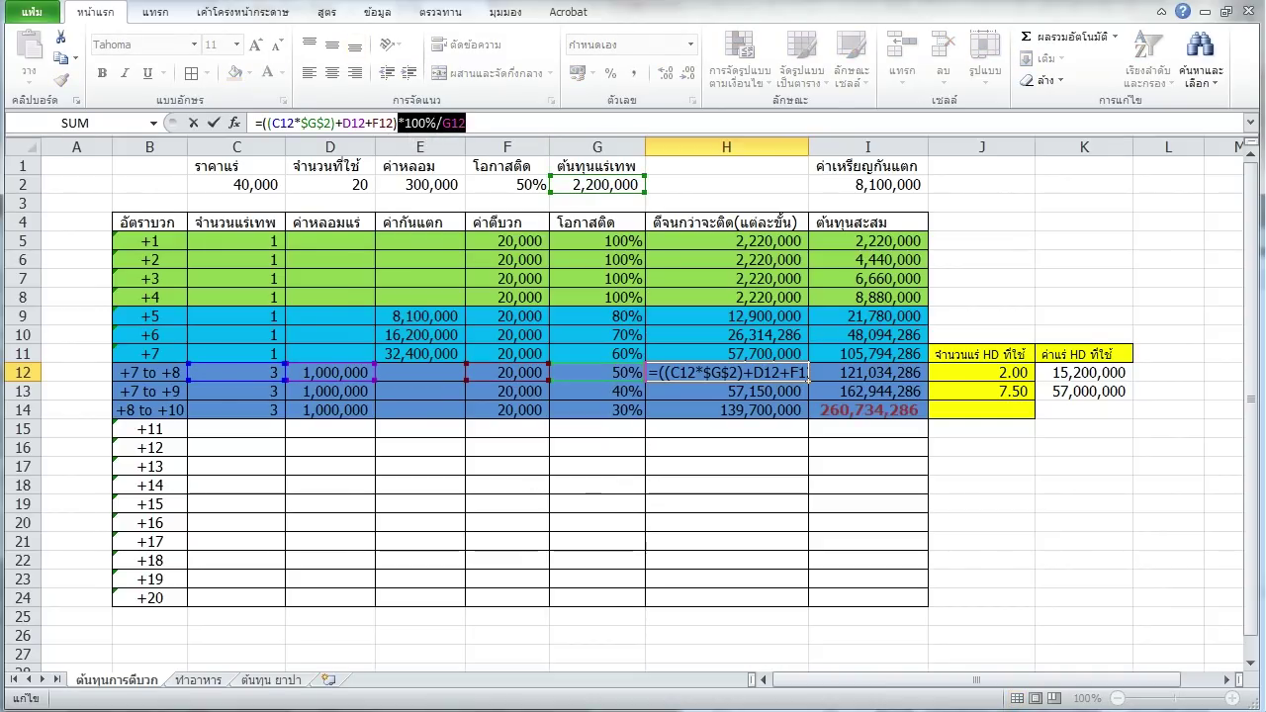
pyautogui.press('BackSpace')
pyautogui.press('Return')
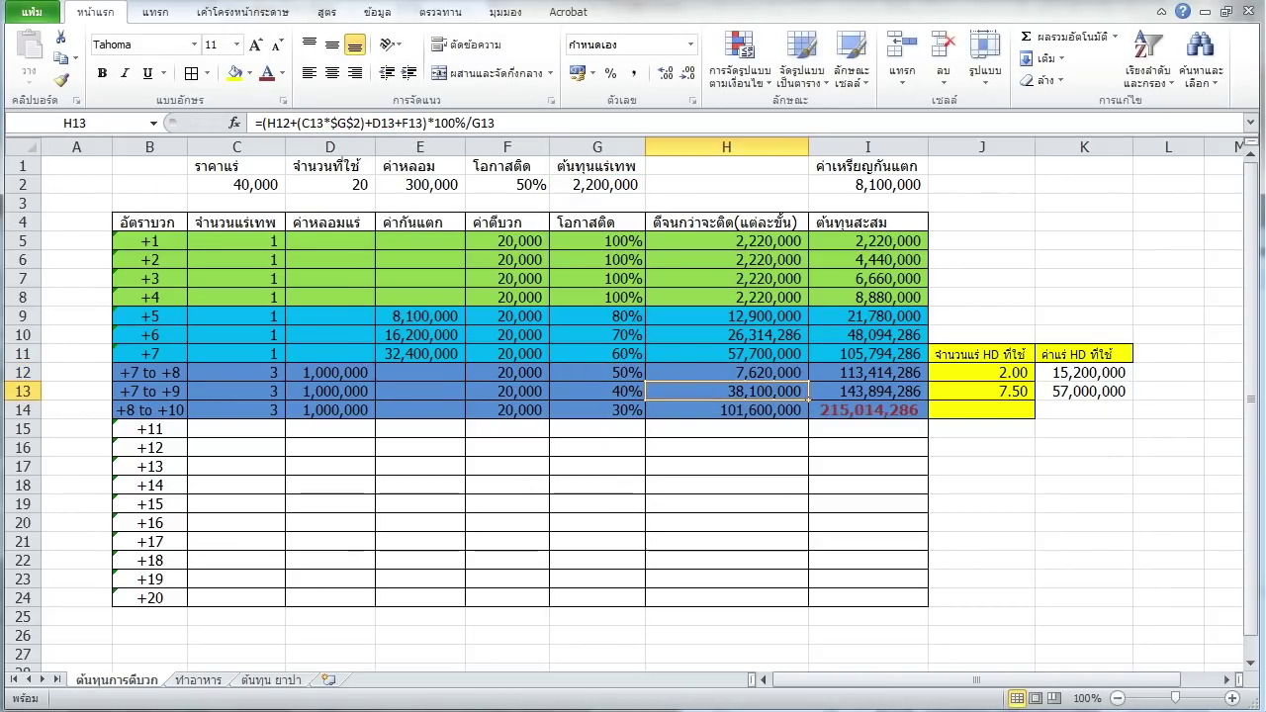
pyautogui.hotkey('ctrl', 'z')
pyautogui.press('Down')
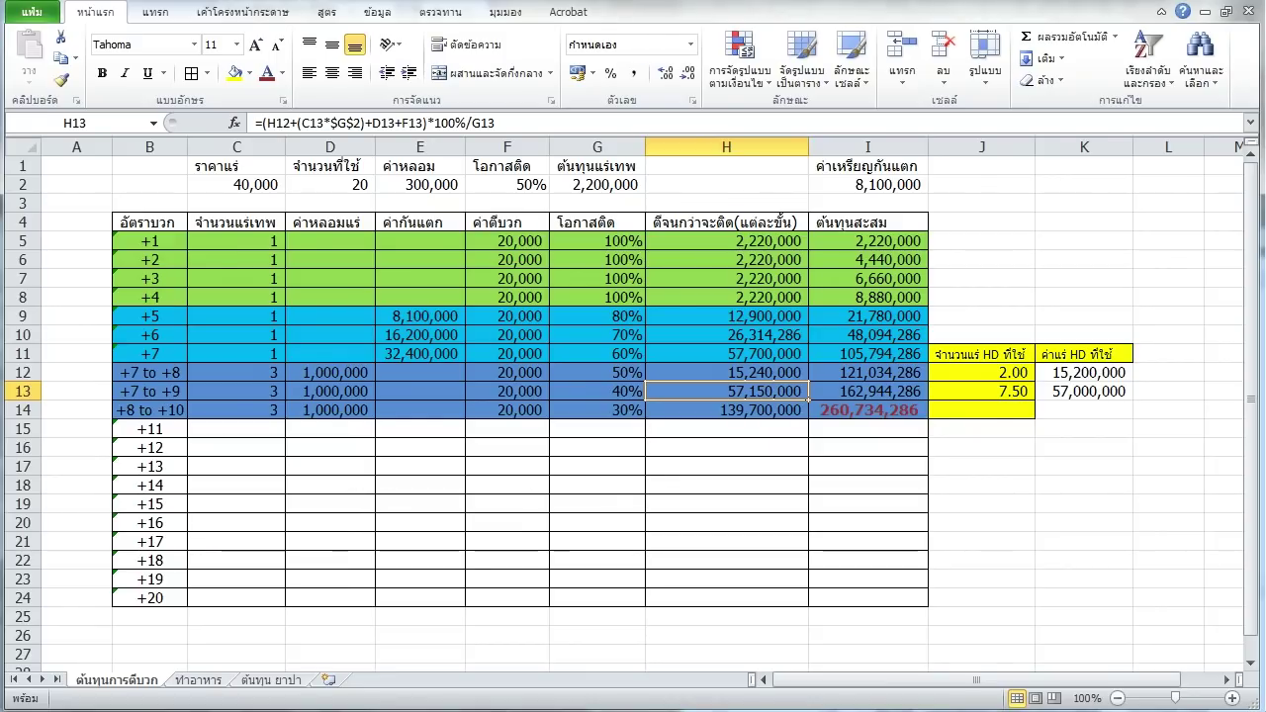
# Try copying the +7 to +9 expected cost formula from H13 into H14.
pyautogui.click(726, 409)
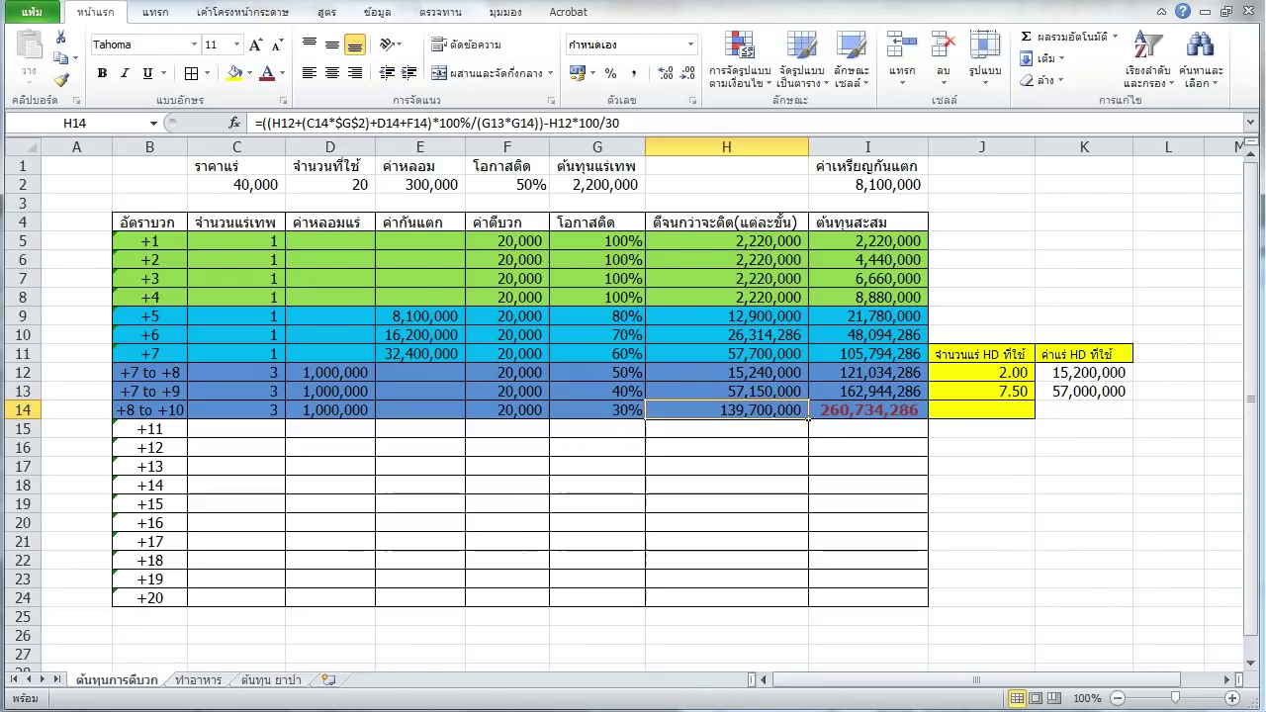
pyautogui.click(806, 396)
pyautogui.hotkey('ctrl', 'c')
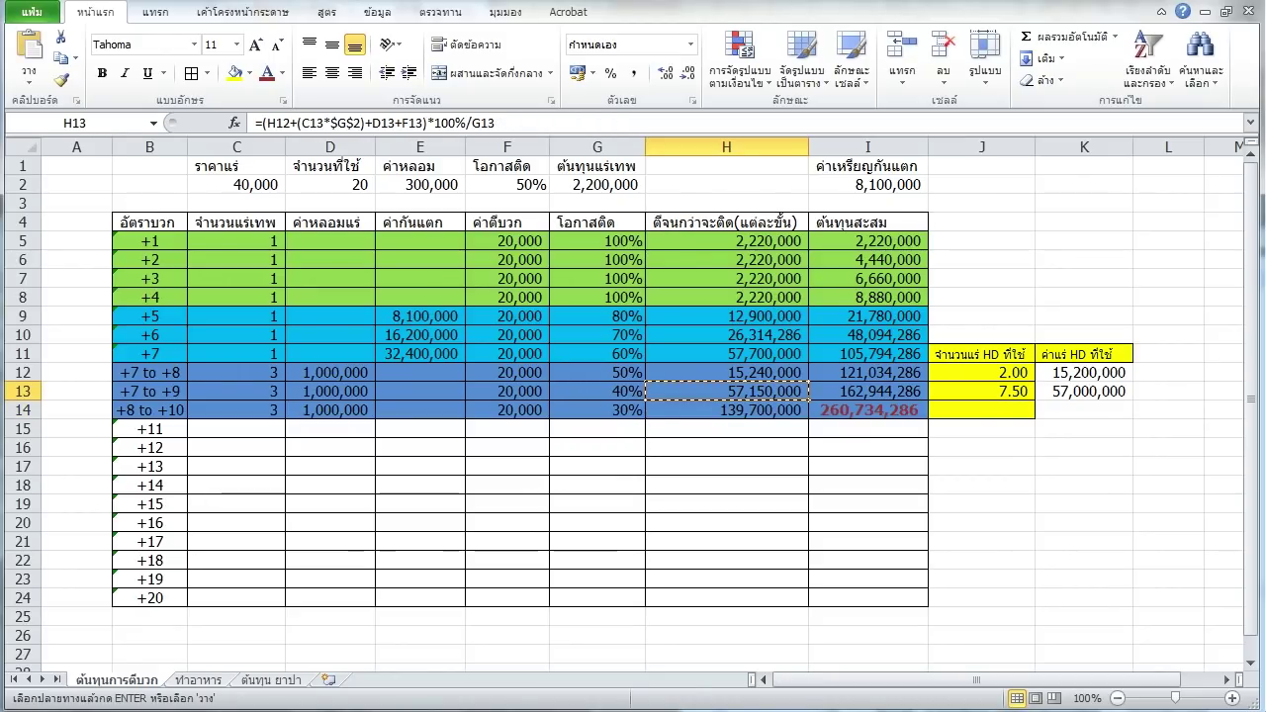
pyautogui.click(807, 413)
pyautogui.hotkey('ctrl', 'v')
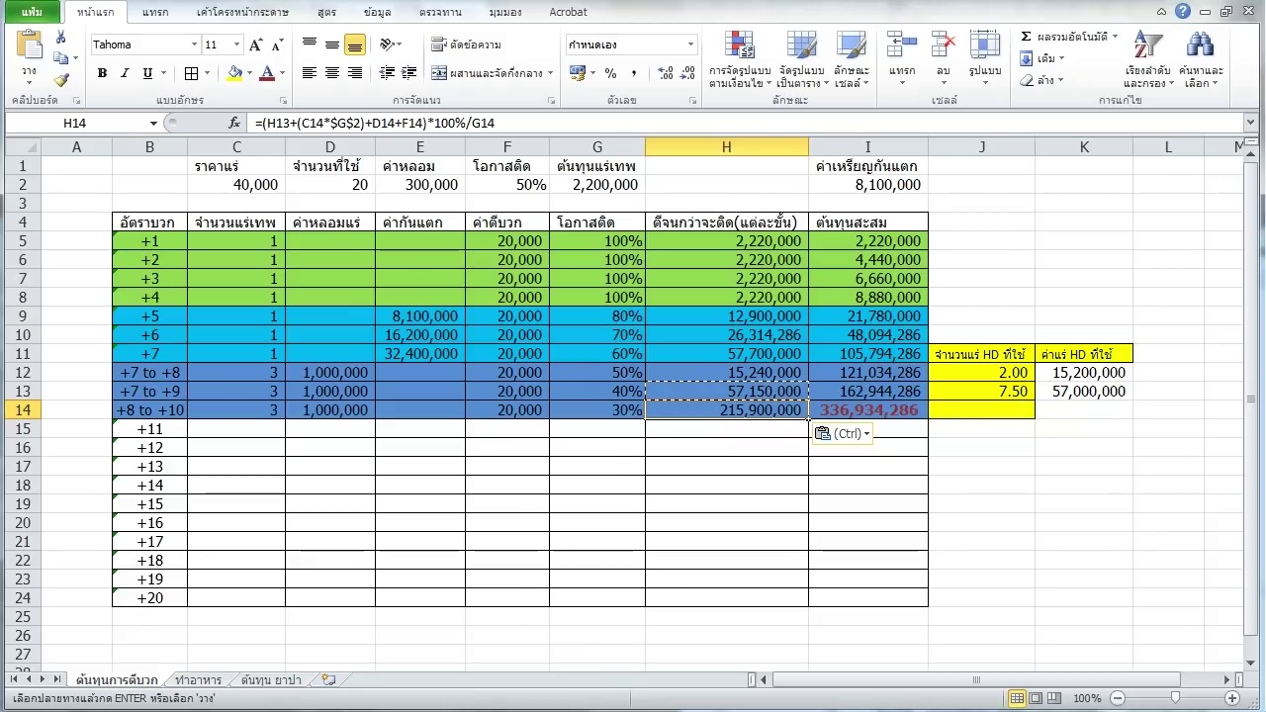
# Enter the trial formula +H13*3.333333 in H15, multiplying the +7 to +9 expected cost.
pyautogui.click(726, 428)
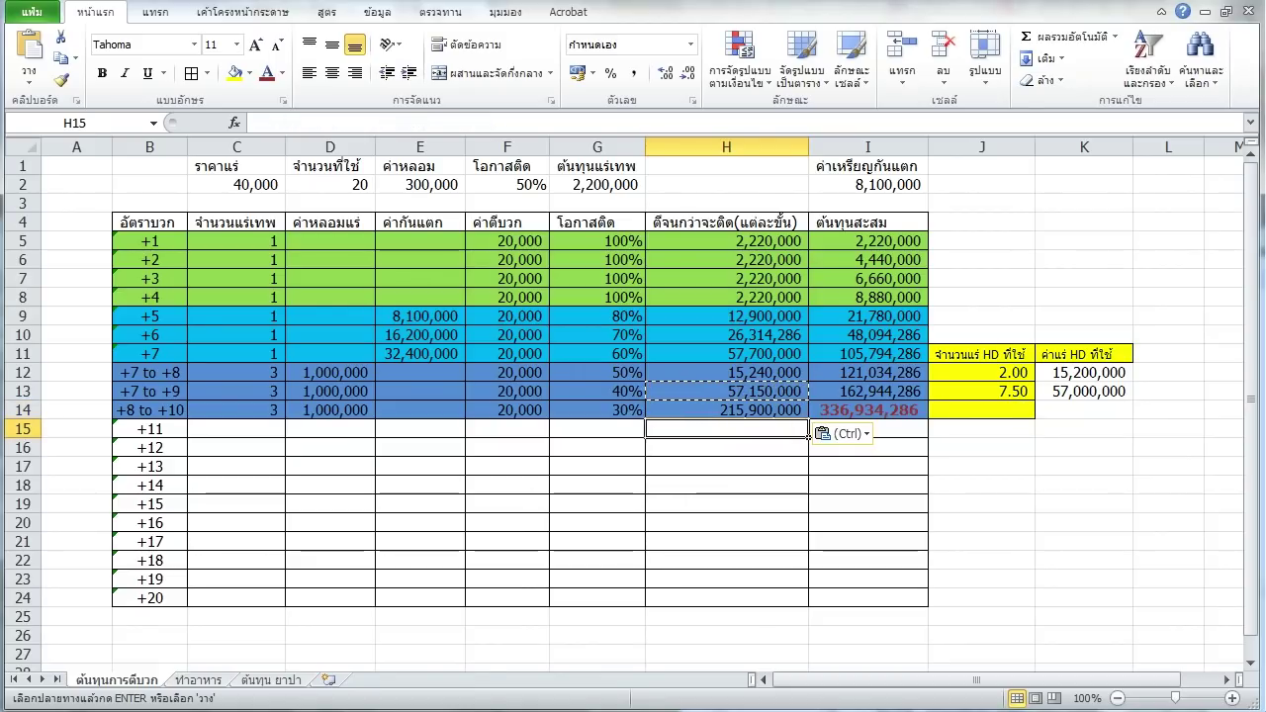
pyautogui.write('+')
pyautogui.press('Up')
pyautogui.press('Up')
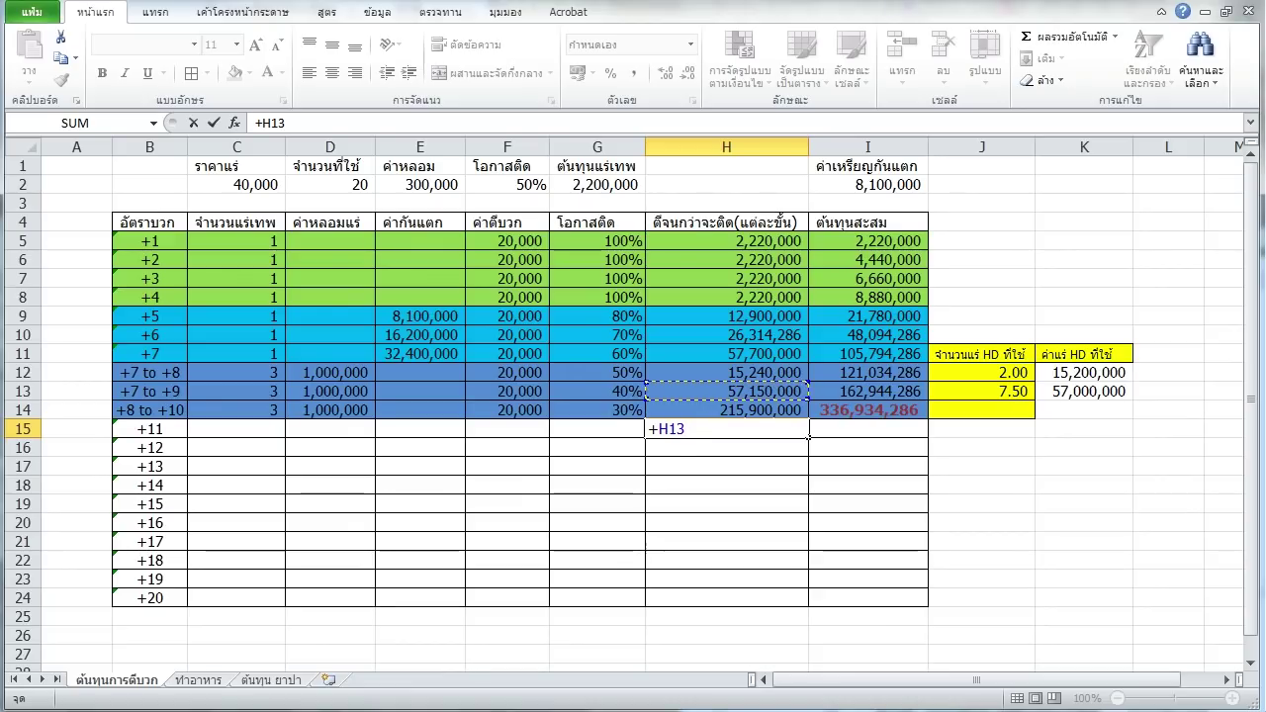
pyautogui.write('*3.33333')
pyautogui.press('Return')
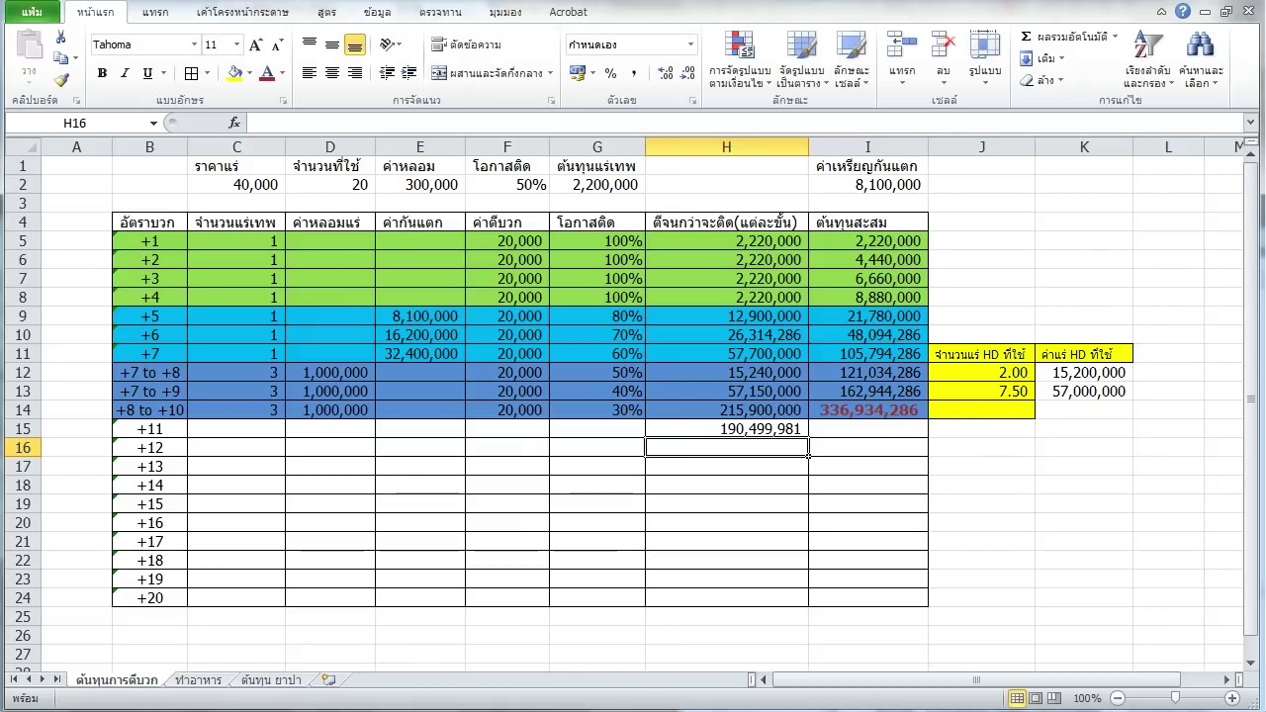
# Replace the 3.333333 multiplier in the H15 trial formula with 100/30, and clear the cell.
pyautogui.click(727, 429)
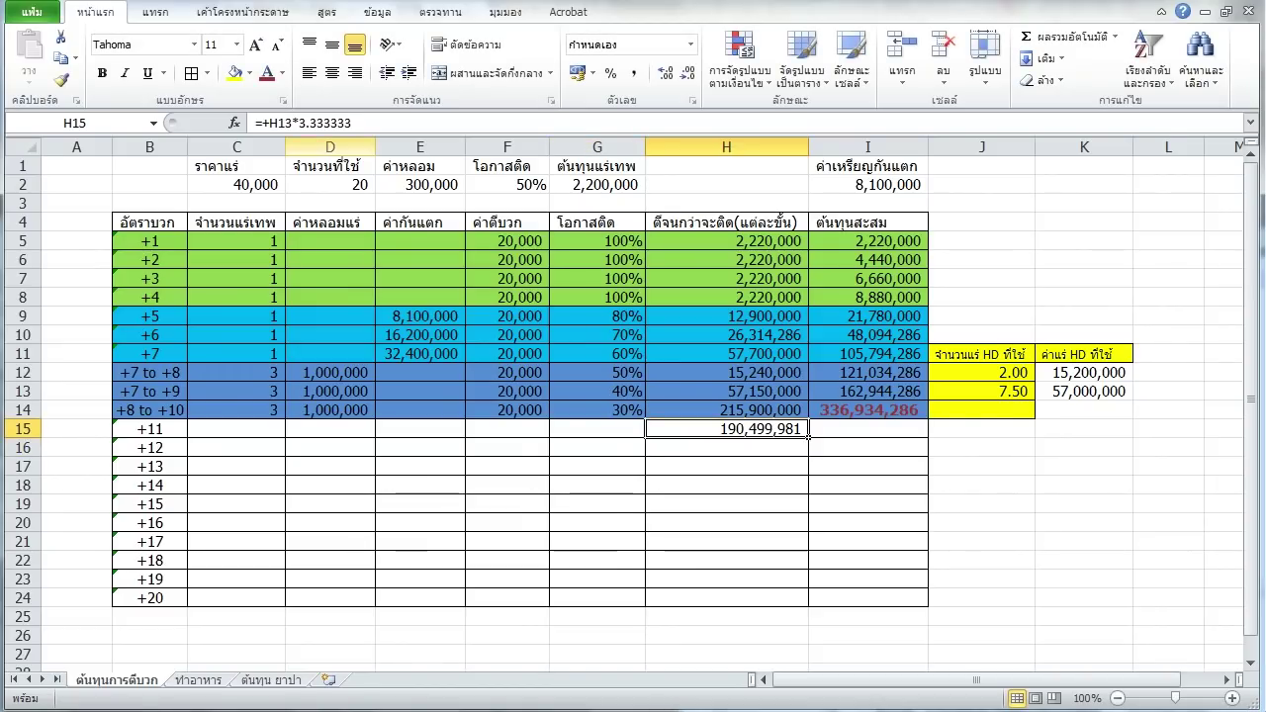
pyautogui.doubleClick(325, 123)
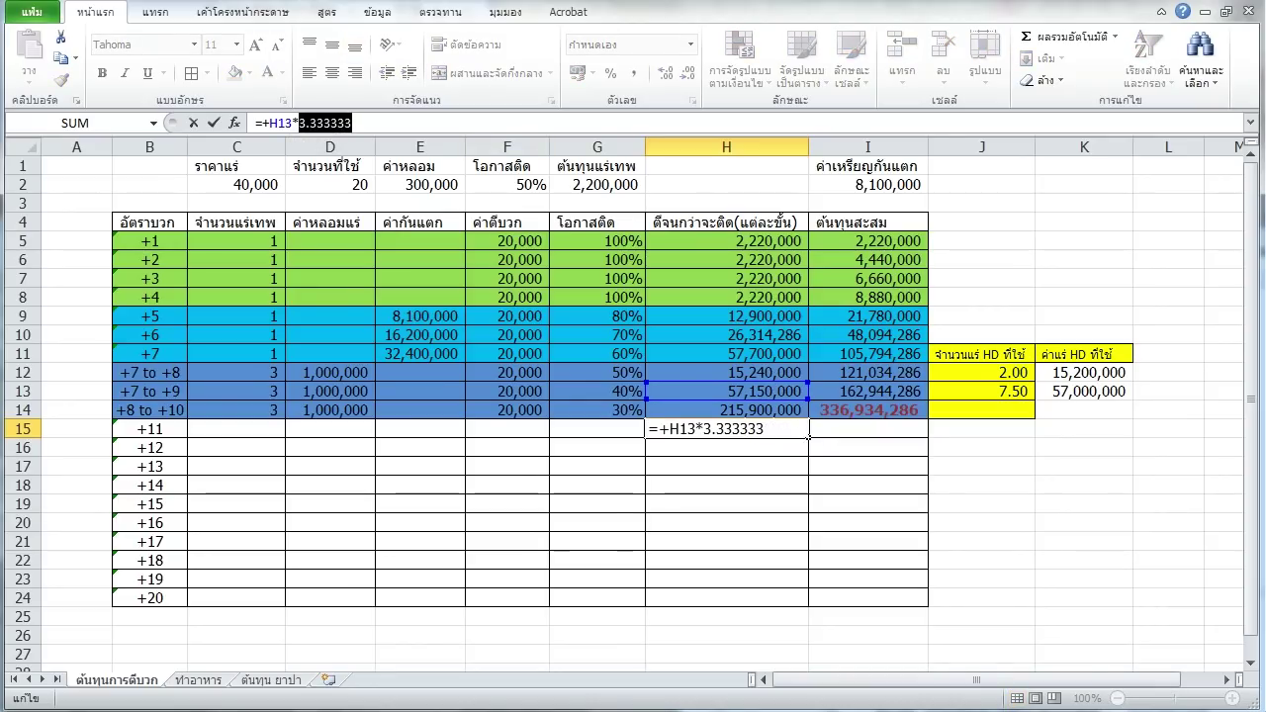
pyautogui.write('13*100/')
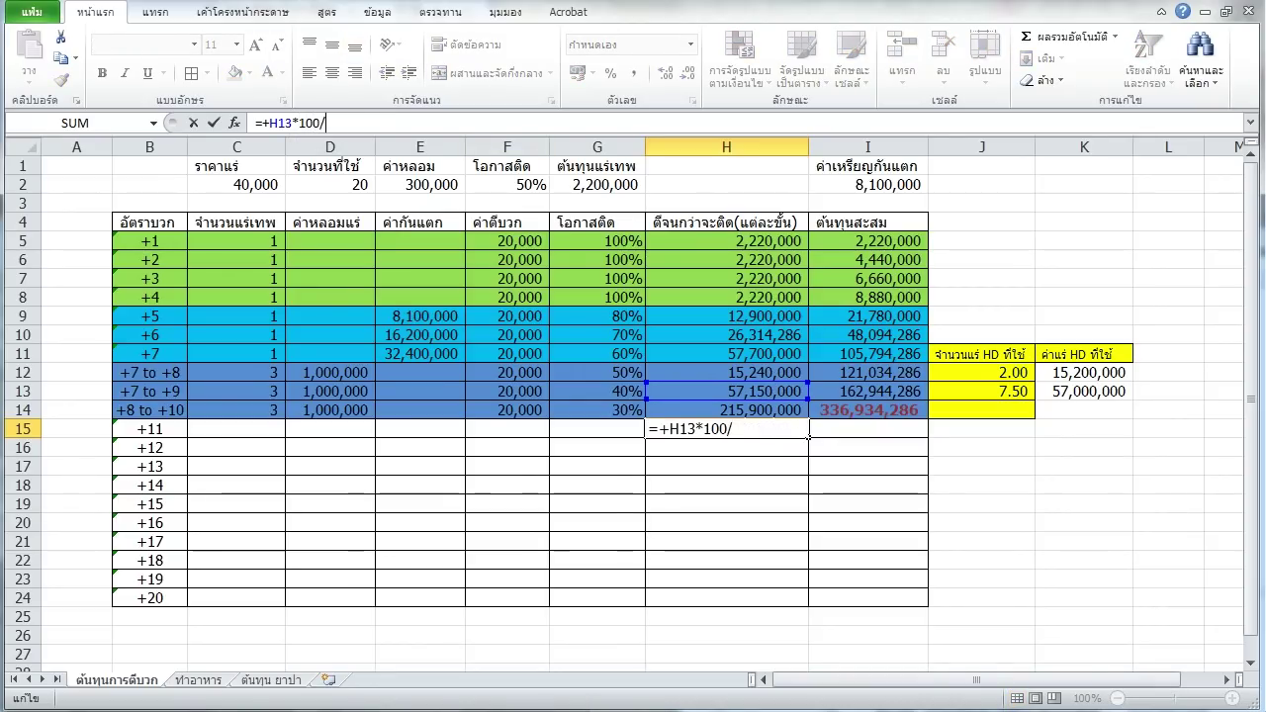
pyautogui.press('Escape')
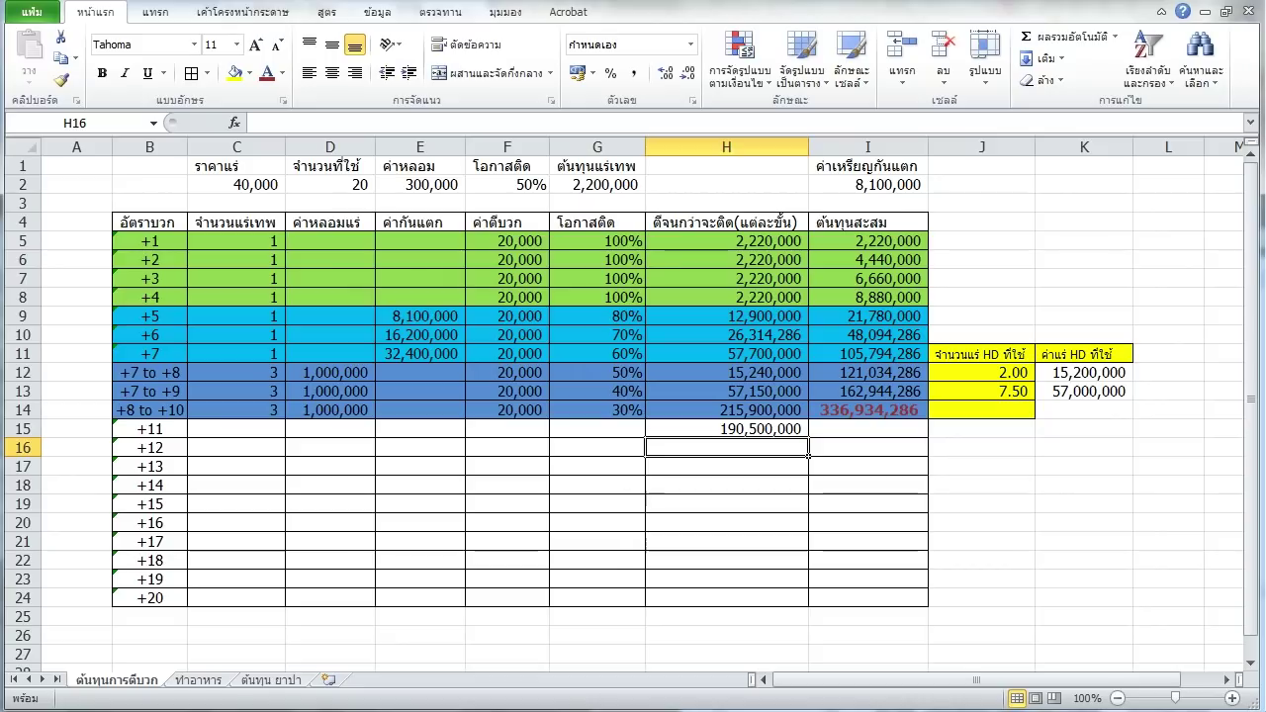
pyautogui.press('Delete')
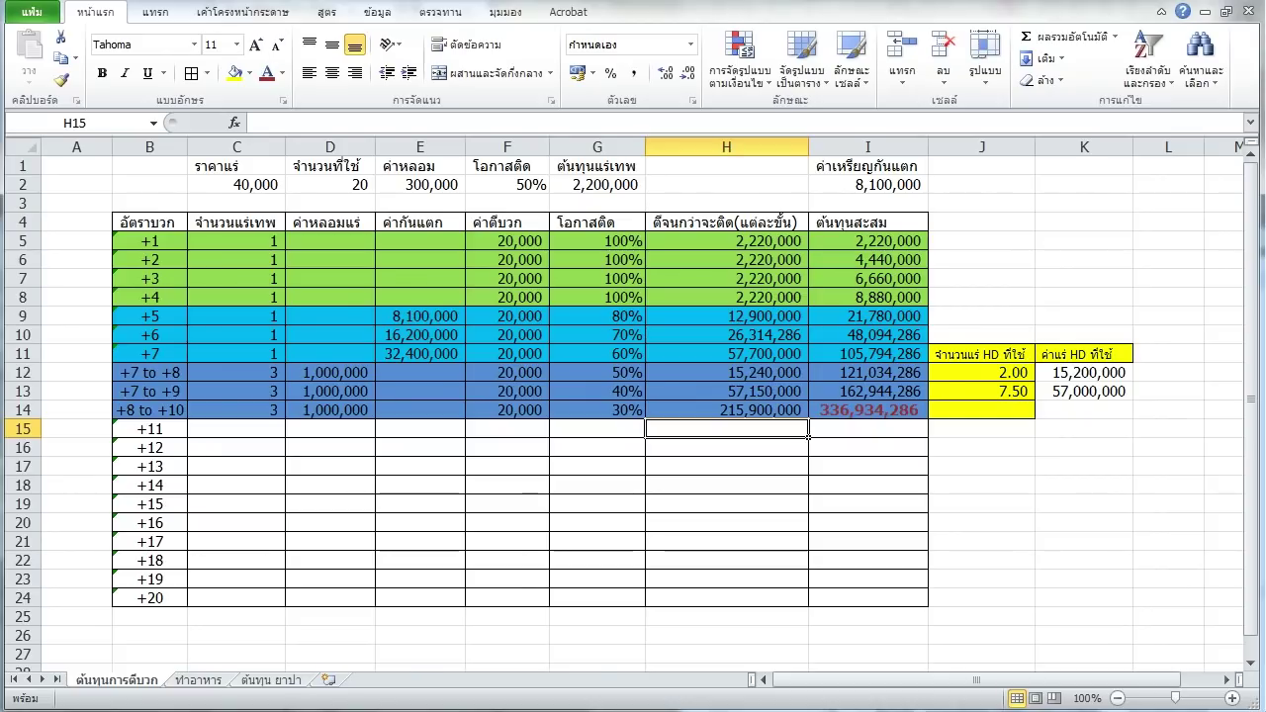
# Undo the formula copied into H14 to restore the +8 to +10 expected cost formula.
pyautogui.press('Up')
pyautogui.press('Up')
pyautogui.hotkey('ctrl', 'c')
pyautogui.press('Down')
pyautogui.hotkey('ctrl', 'v')
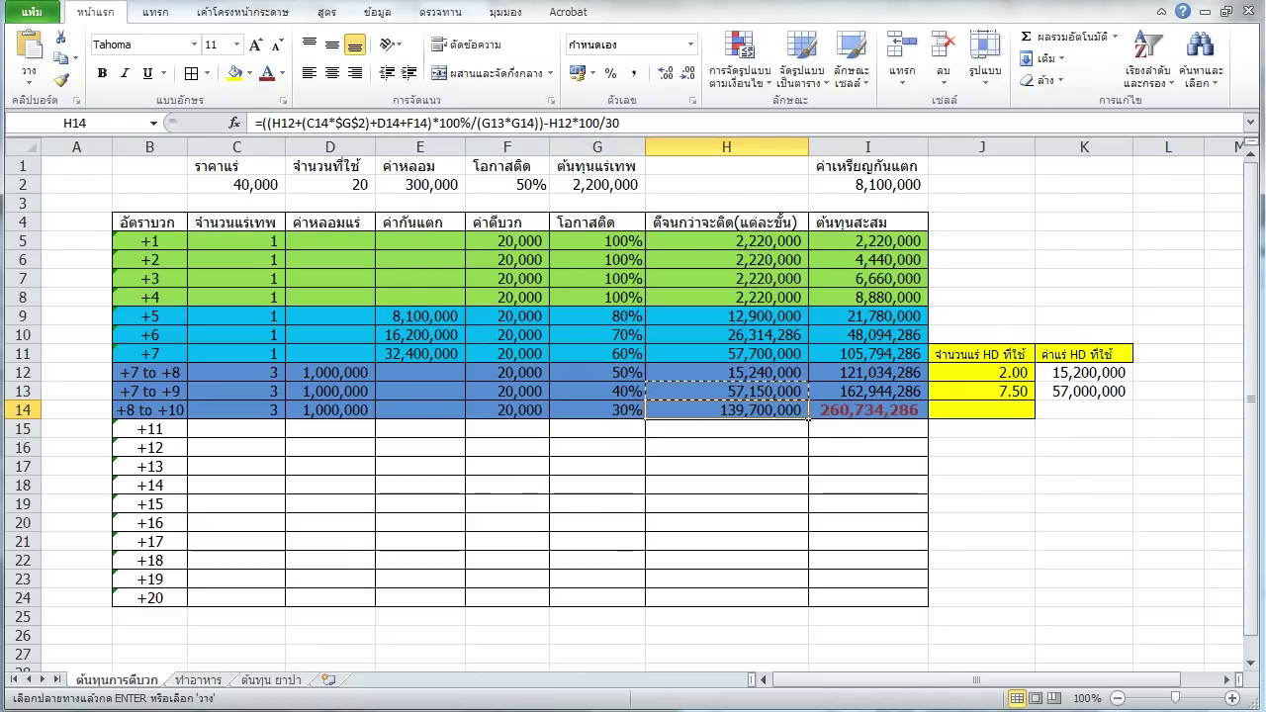
# Examine the +8 to +10 expected cost formula in H14 and the success rate in G14.
pyautogui.click(628, 124)
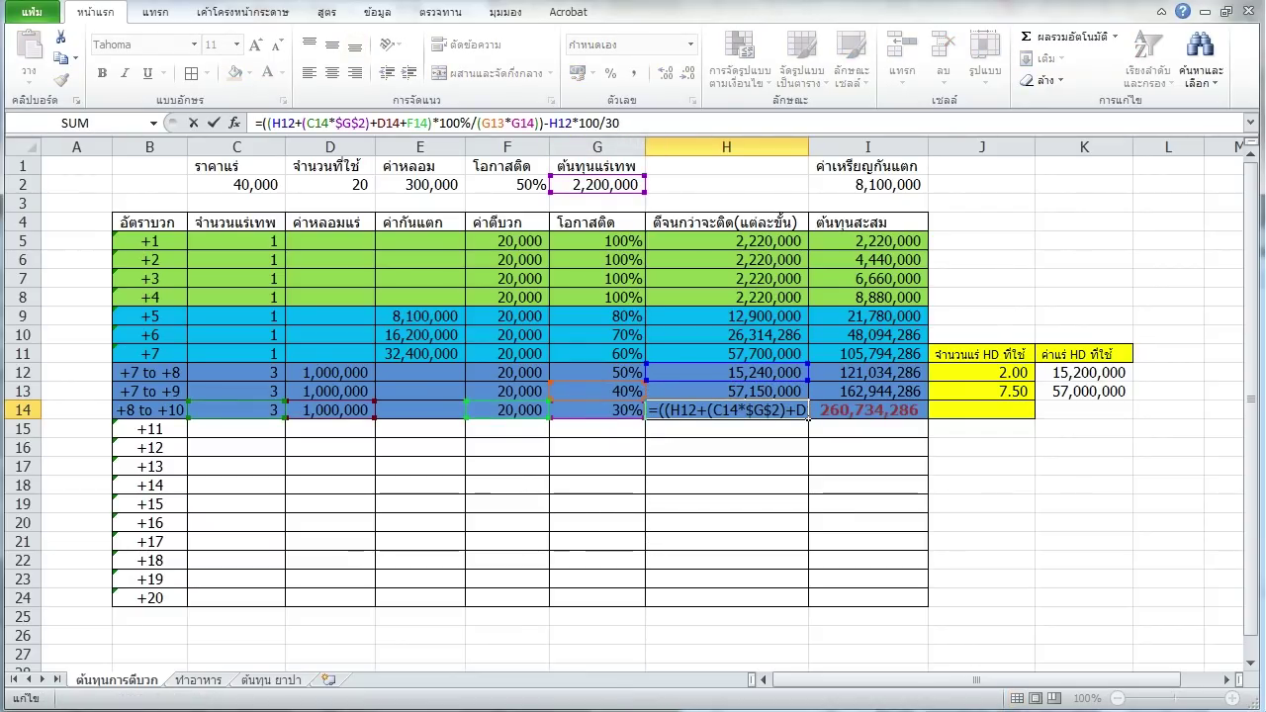
pyautogui.press('Escape')
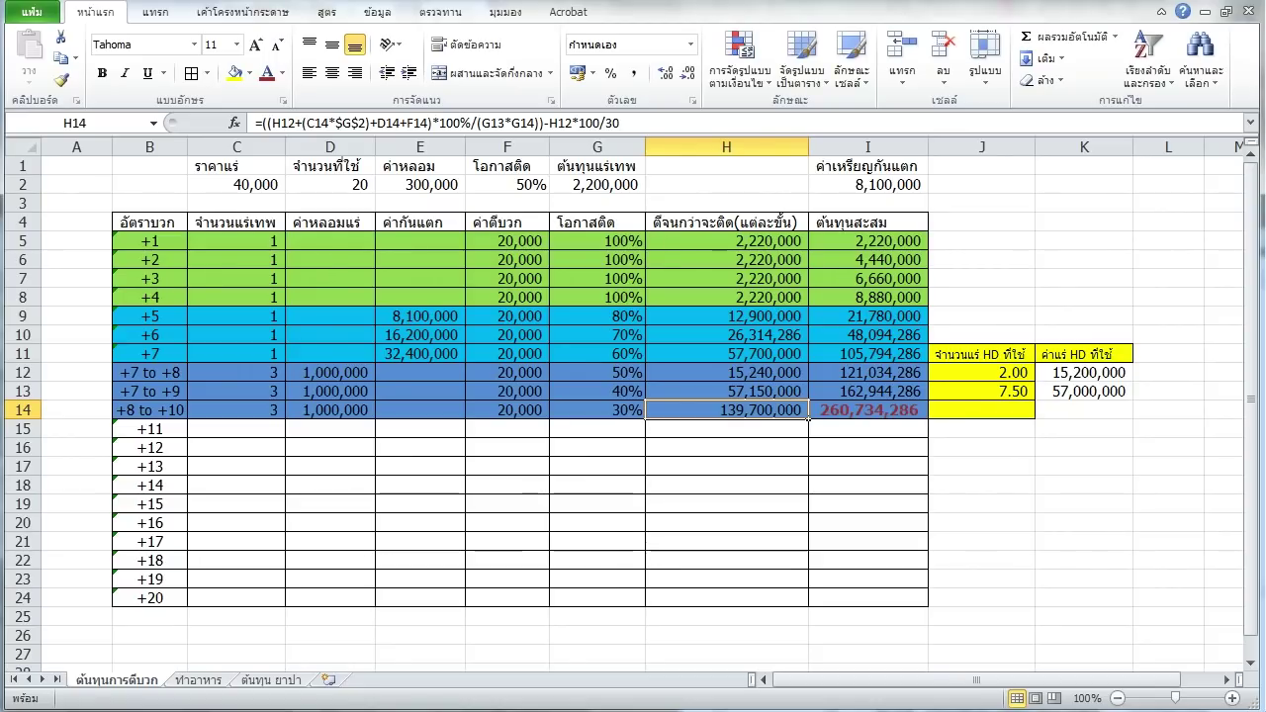
pyautogui.click(640, 397)
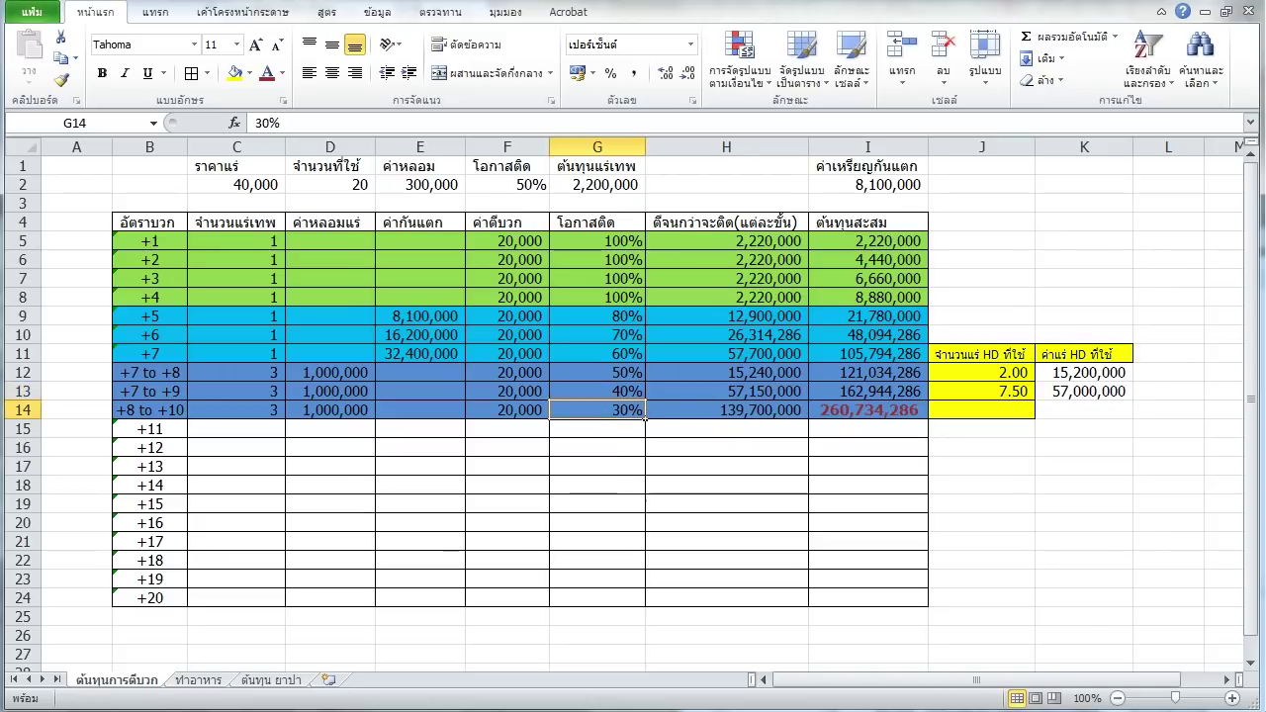
pyautogui.click(596, 410)
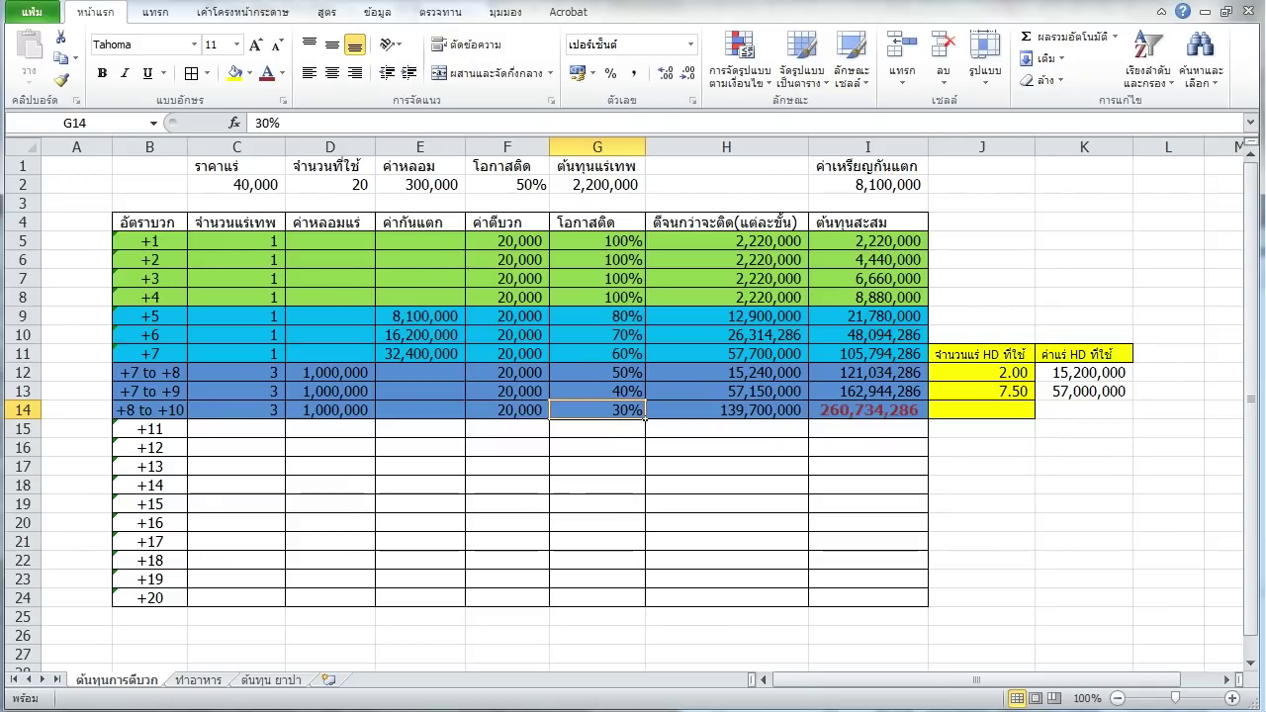
# Try calculating the combined success rate +G13*G14 in G15, and undo the entry.
pyautogui.click(643, 434)
pyautogui.write('+G13*G14')
pyautogui.press('Return')
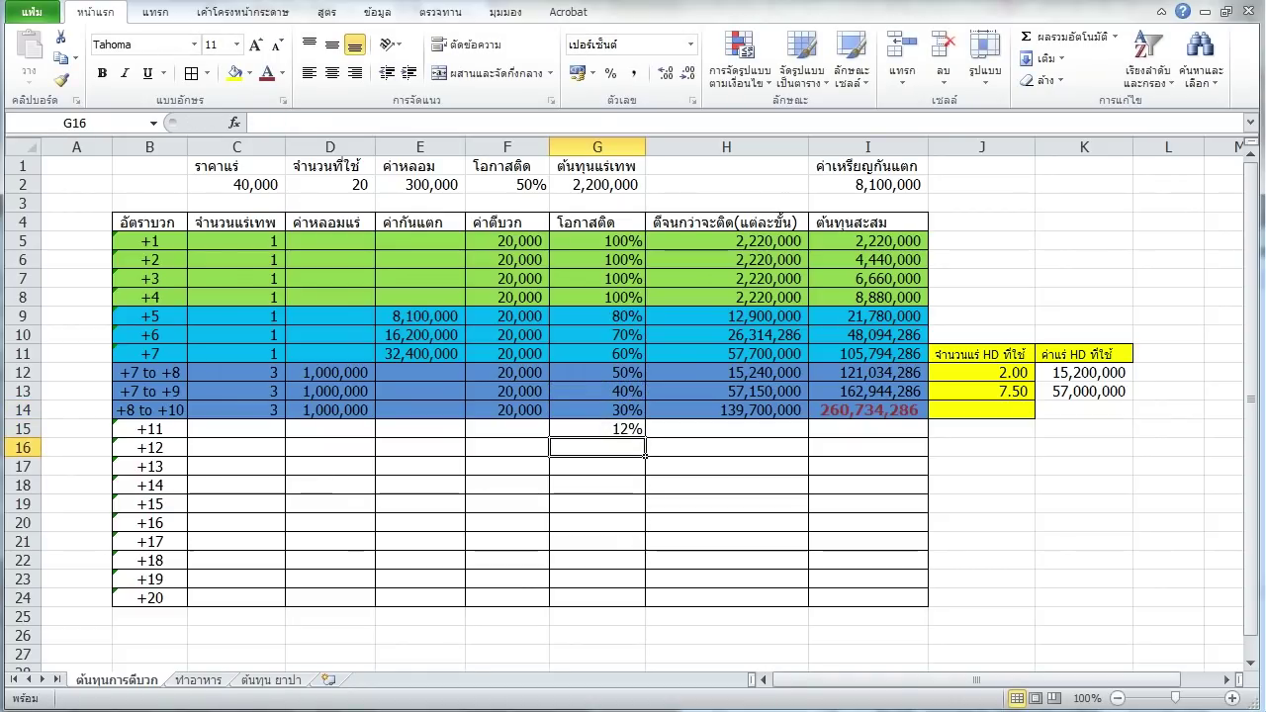
pyautogui.hotkey('ctrl', 'z')
# Examine the H14 formula term by term, from the H12 reference through the combined success rate G13*G14.
pyautogui.click(804, 413)
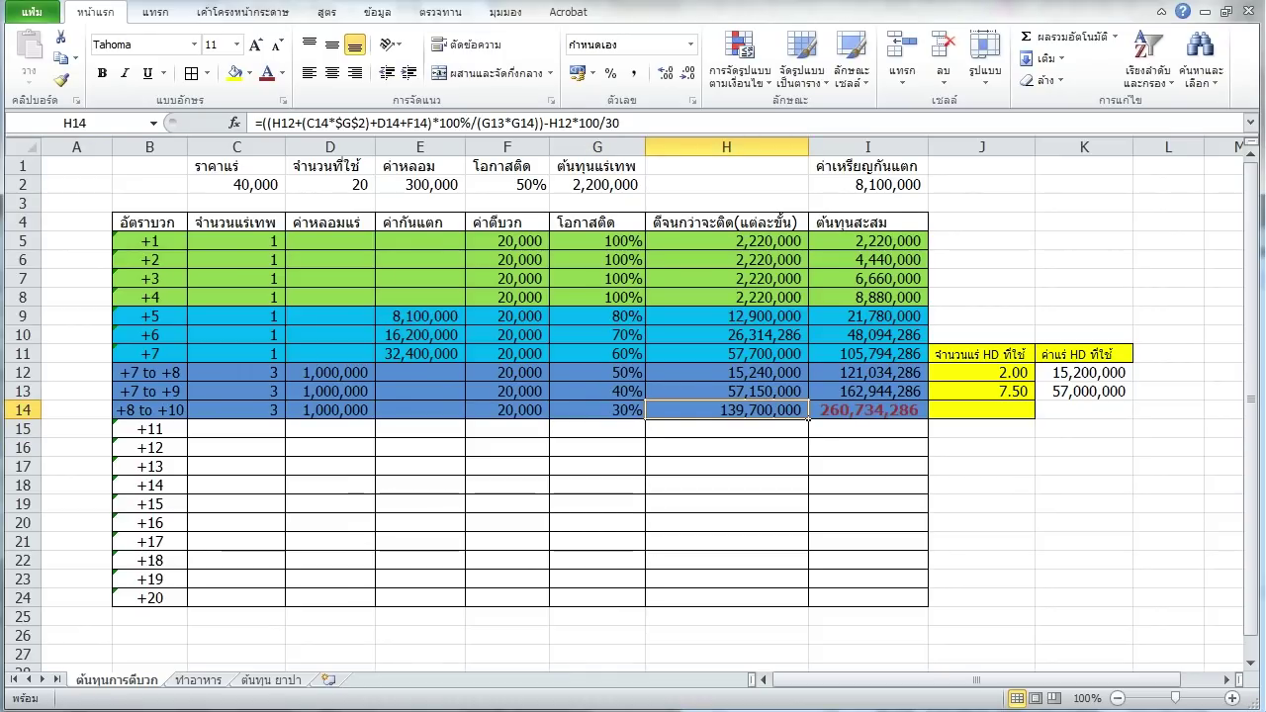
pyautogui.press('F2')
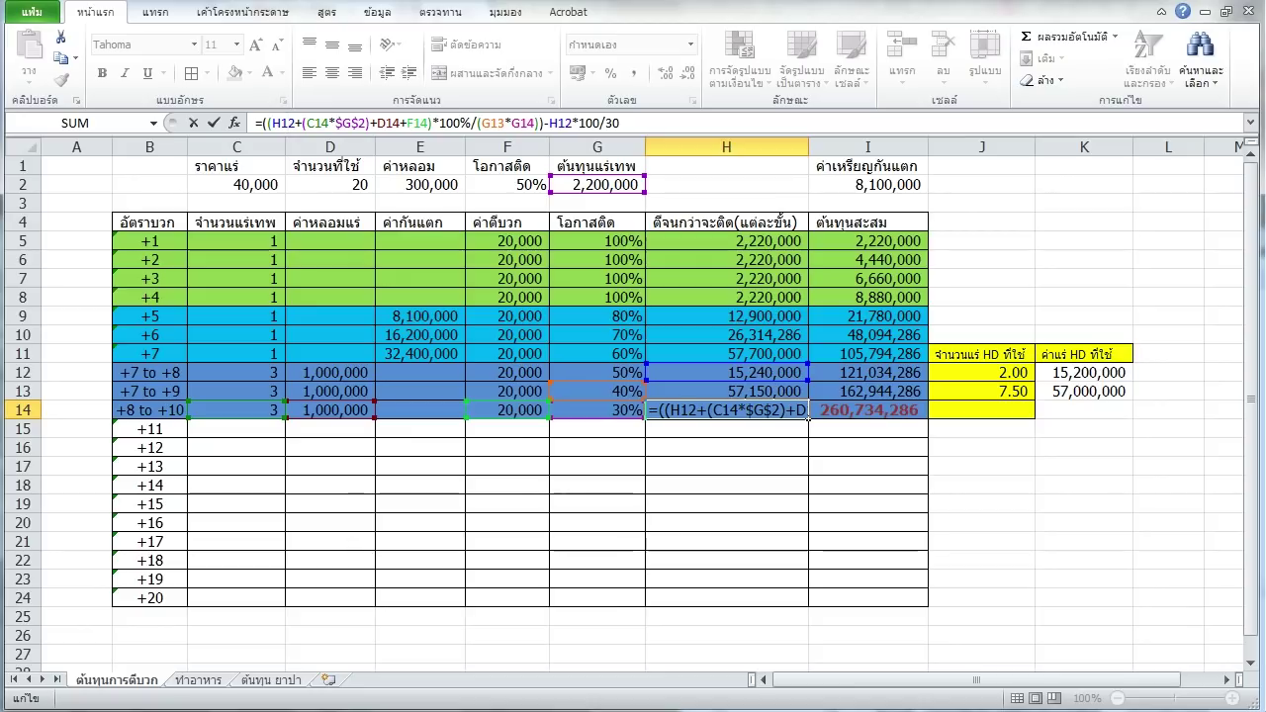
pyautogui.click(295, 123)
pyautogui.press('Right')
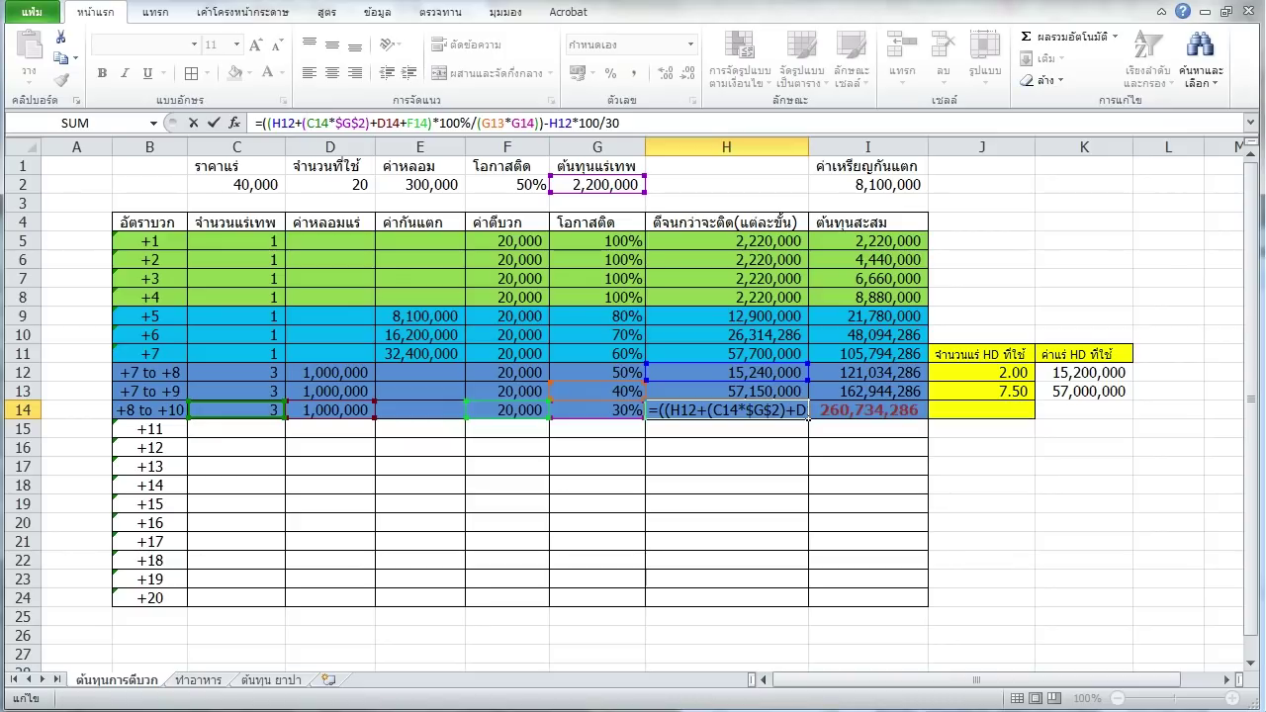
pyautogui.press('Right')
pyautogui.press('Right')
pyautogui.press('Right')
pyautogui.press('Right')
pyautogui.press('Right')
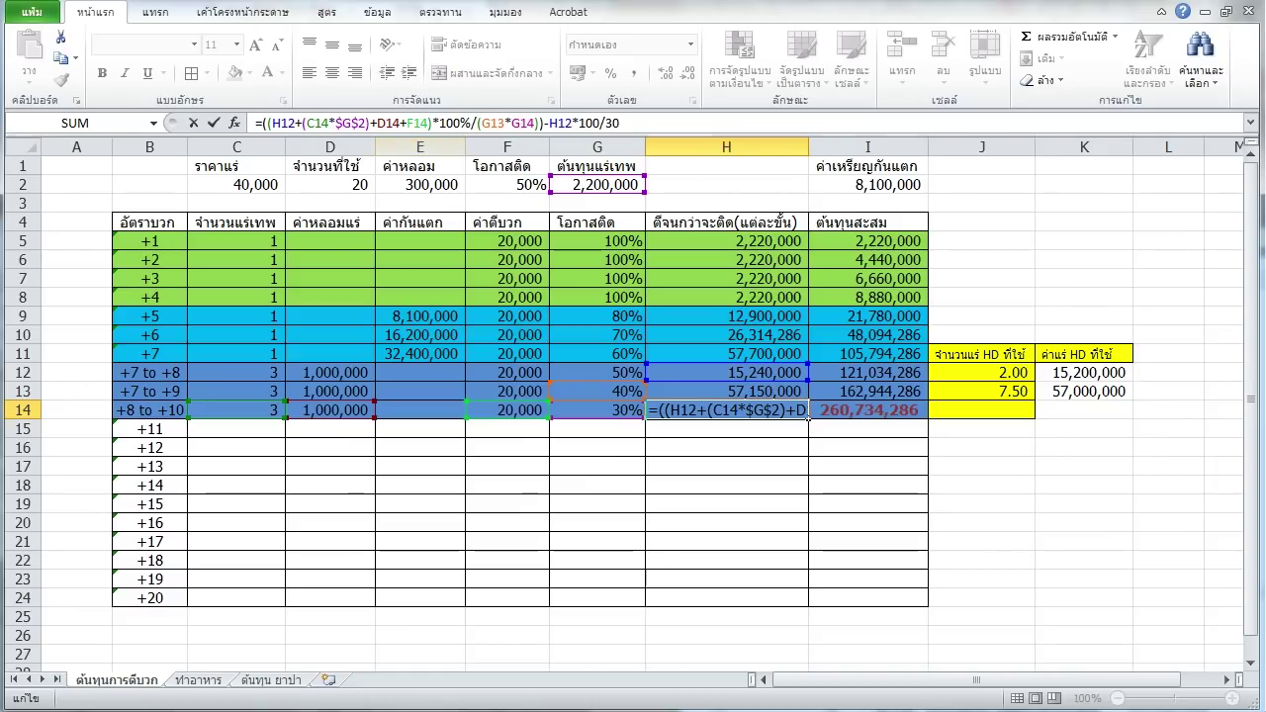
pyautogui.hotkey('shift', 'Right')
pyautogui.hotkey('shift', 'Right')
pyautogui.hotkey('shift', 'Right')
pyautogui.hotkey('shift', 'Right')
pyautogui.hotkey('shift', 'Right')
pyautogui.hotkey('shift', 'Right')
pyautogui.hotkey('shift', 'Right')
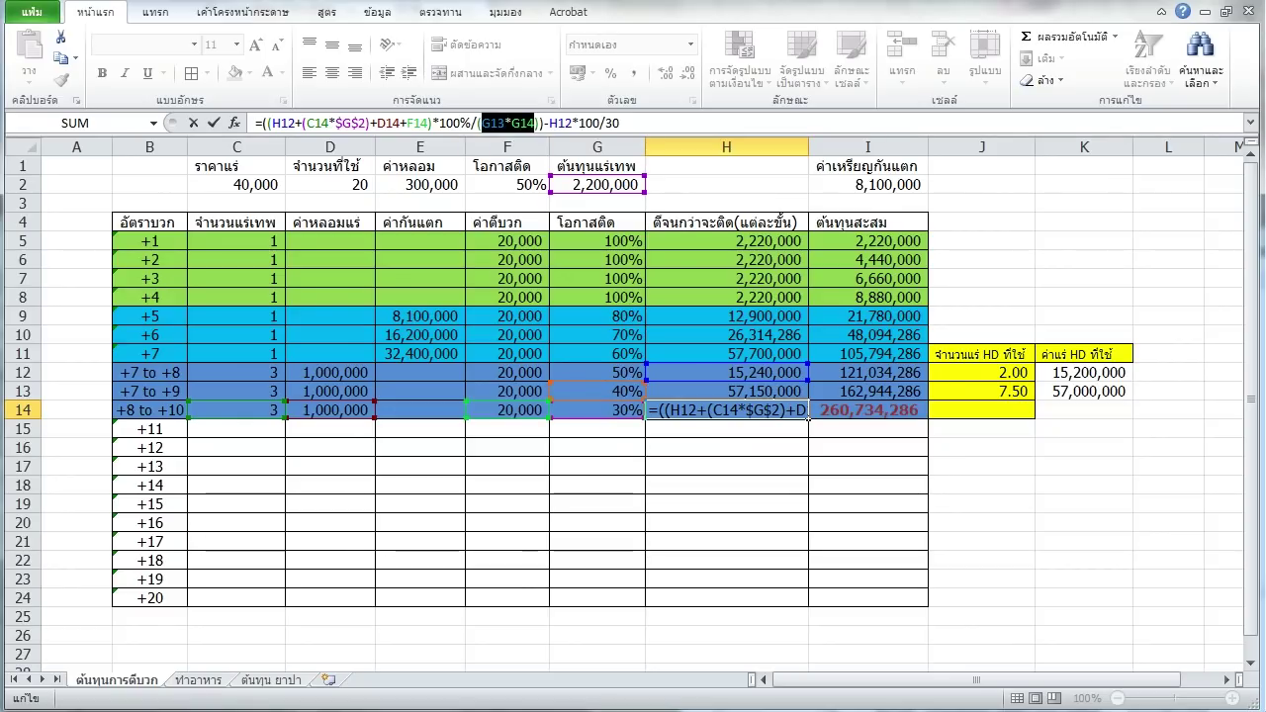
# Try removing the divisor /(G13*G14) from the +8 to +10 expected cost formula in H14, and undo the edit.
pyautogui.click(535, 123)
pyautogui.moveTo(471, 122); pyautogui.dragTo(535, 123)
pyautogui.moveTo(534, 122); pyautogui.dragTo(540, 123)
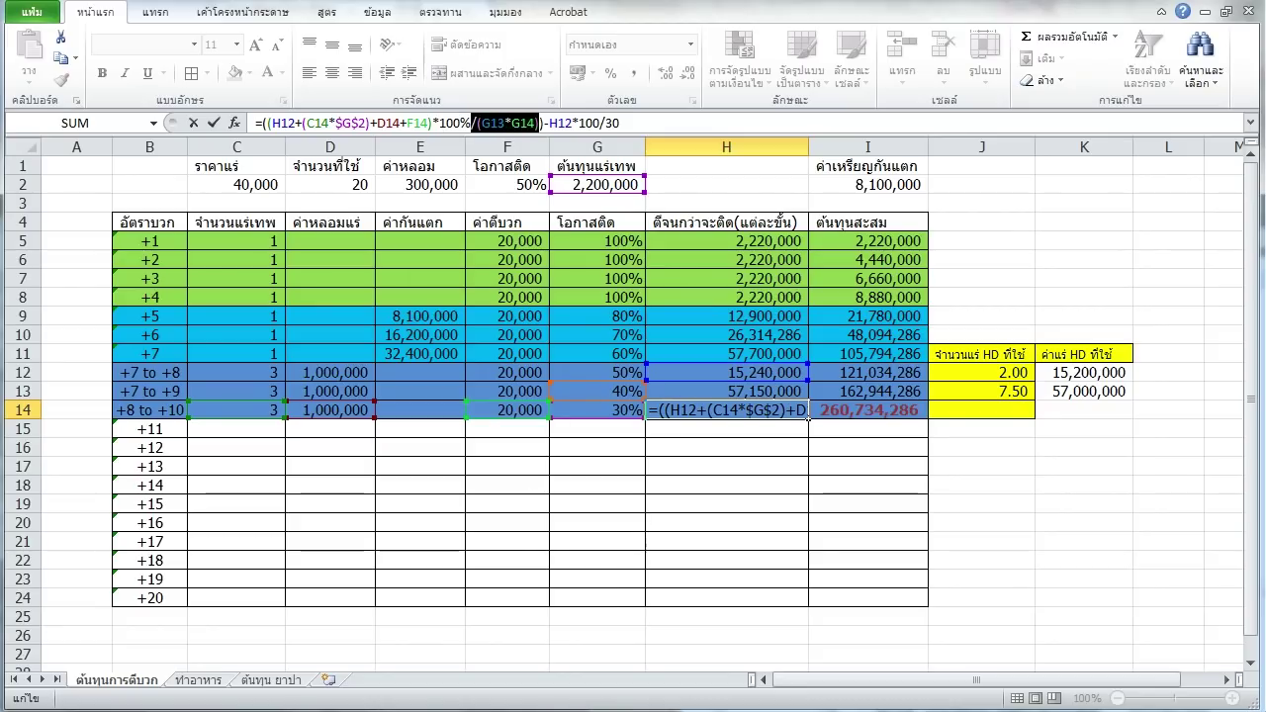
pyautogui.press('Delete')
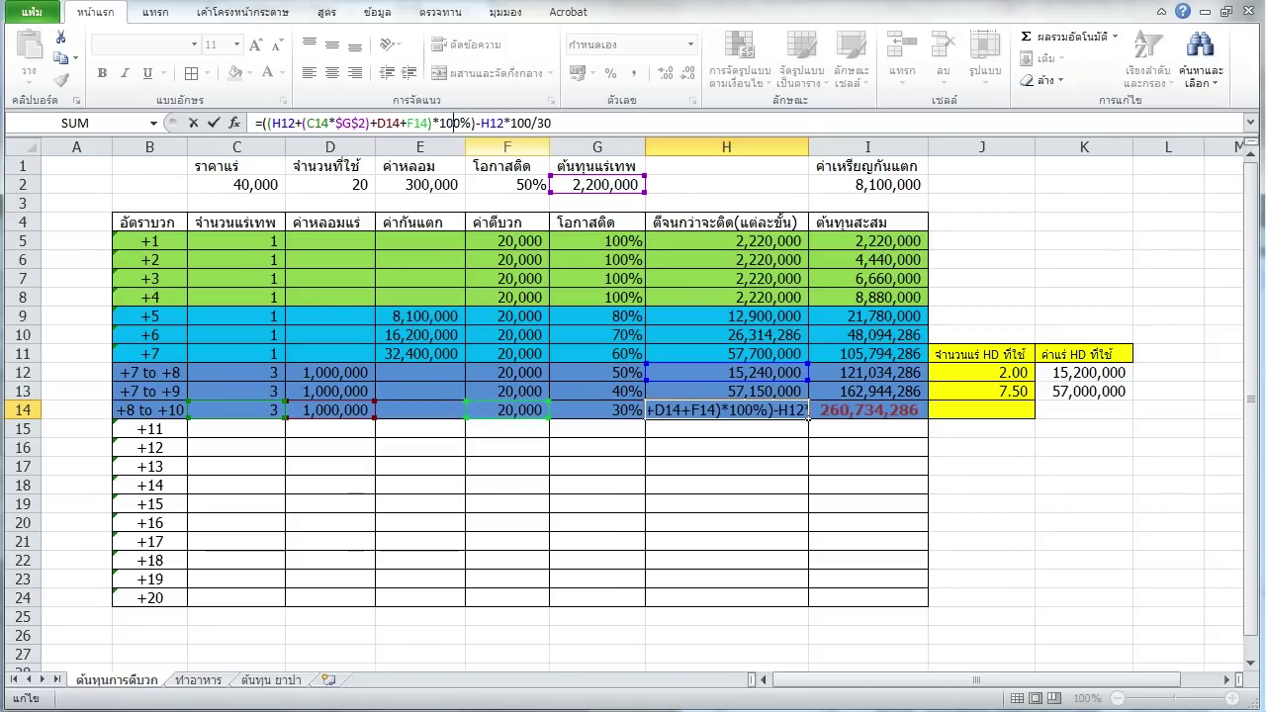
pyautogui.press('Return')
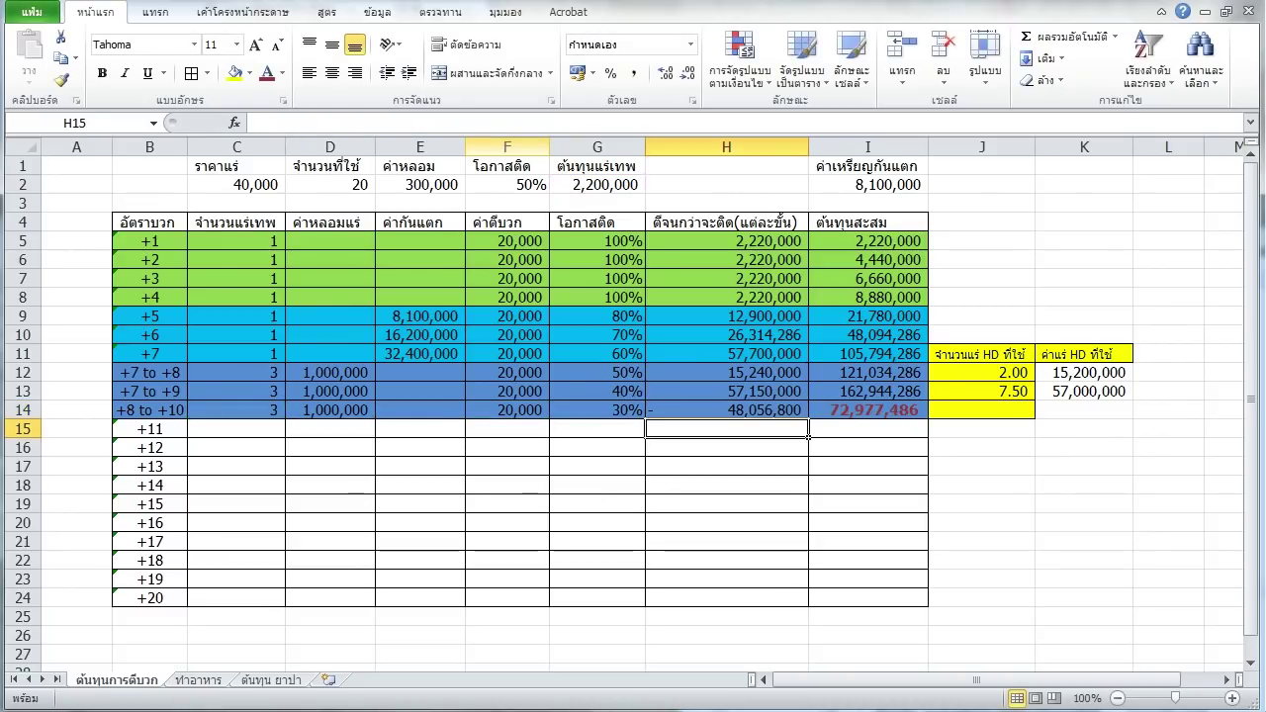
pyautogui.hotkey('ctrl', 'z')
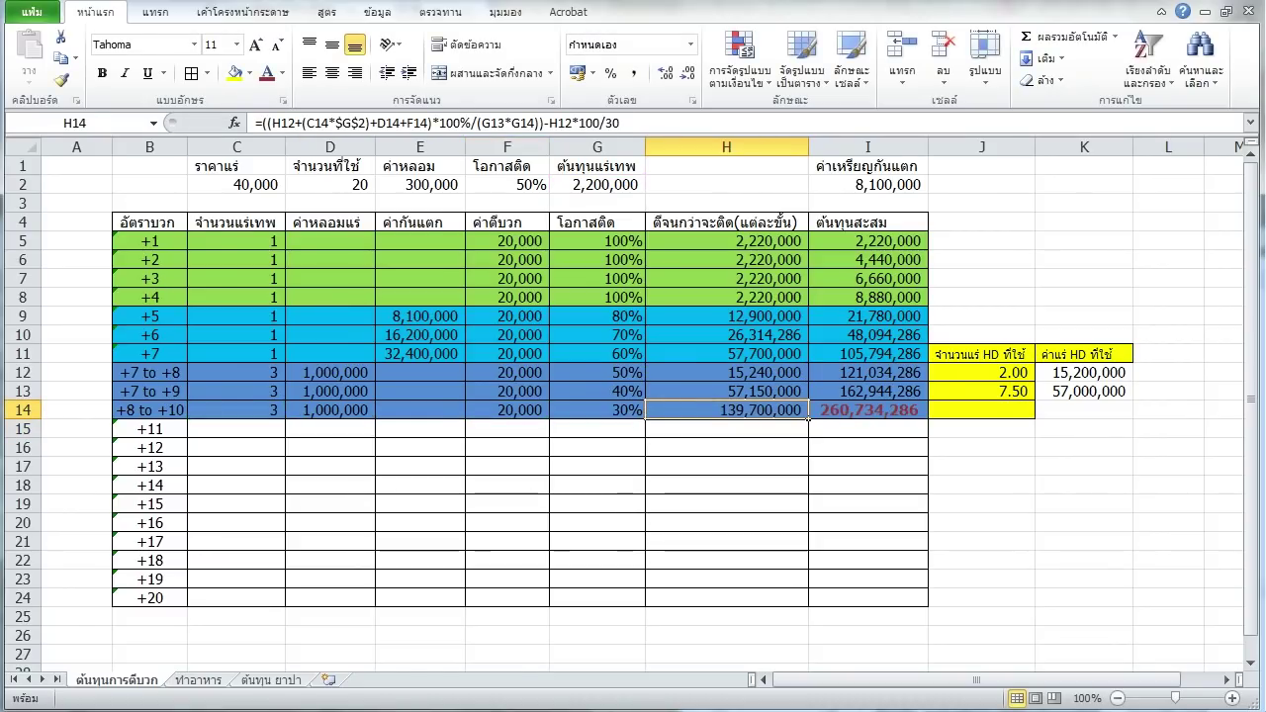
# Try replacing the combined rate G13*G14 with 12% in the H14 formula, and undo the edit.
pyautogui.click(481, 123)
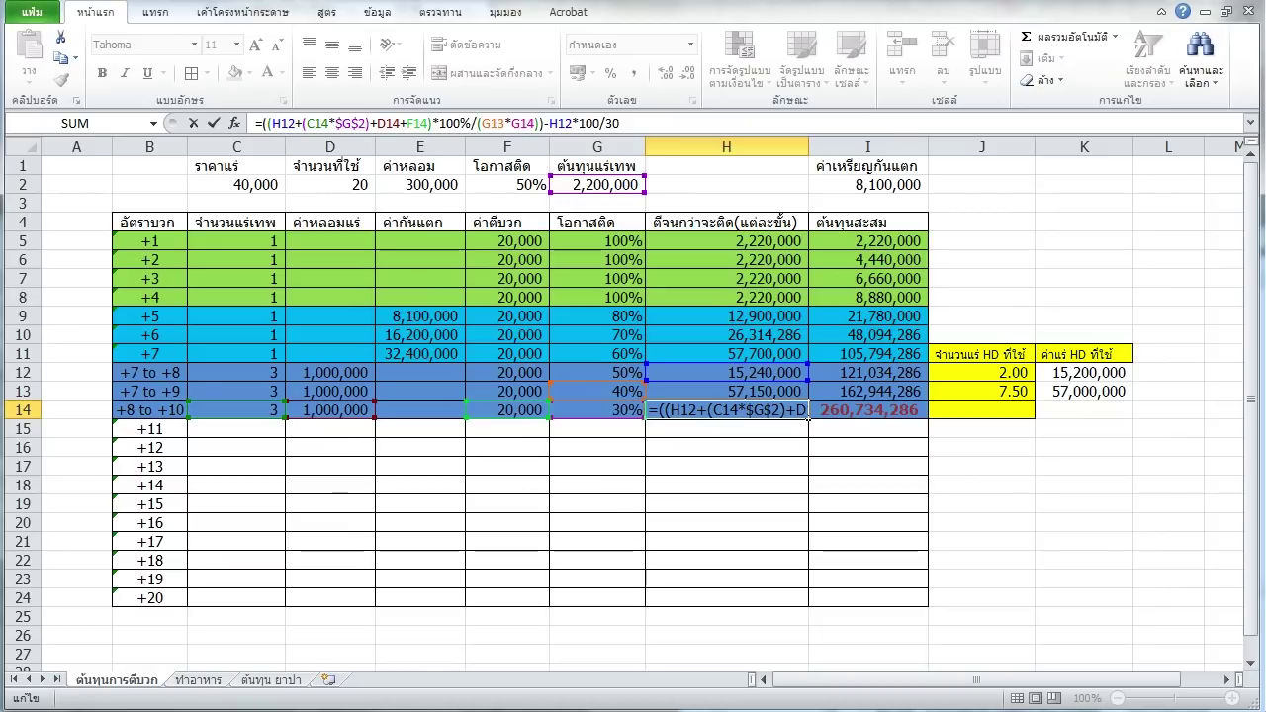
pyautogui.moveTo(482, 123); pyautogui.dragTo(511, 122)
pyautogui.hotkey('shift', 'Right')
pyautogui.hotkey('shift', 'Right')
pyautogui.hotkey('shift', 'Right')
pyautogui.hotkey('shift', 'Right')
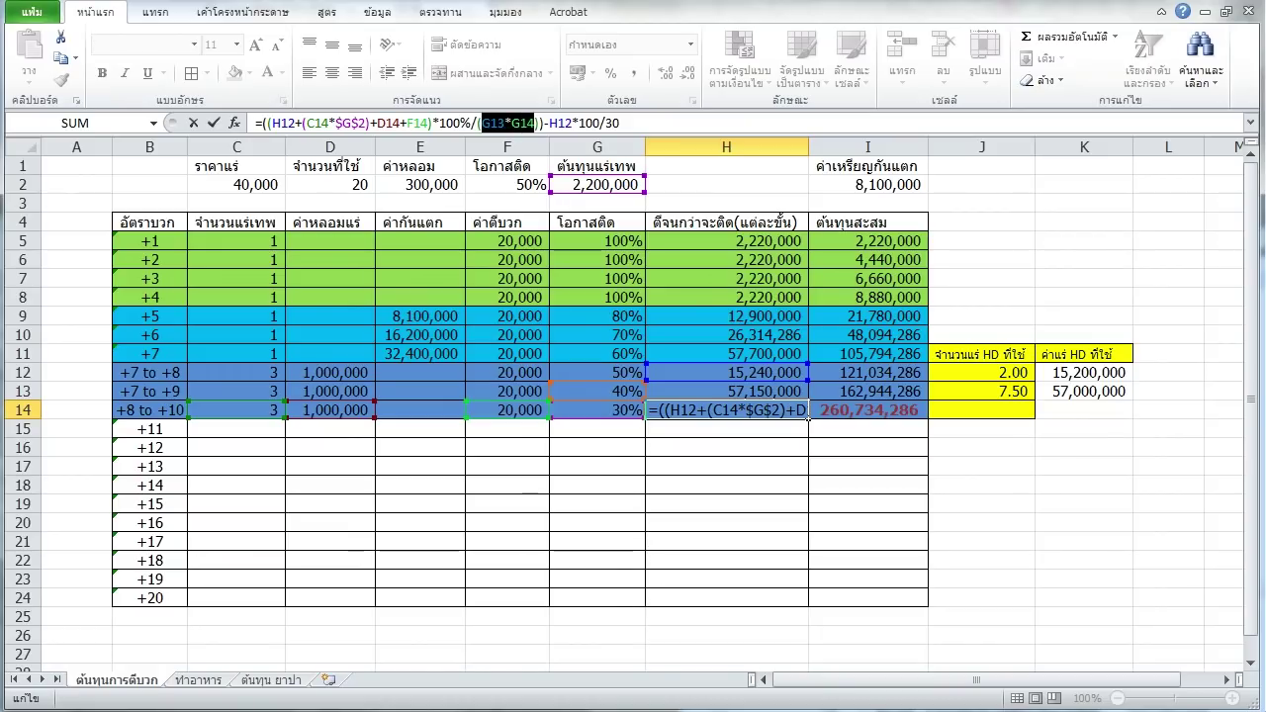
pyautogui.write('12%')
pyautogui.press('Return')
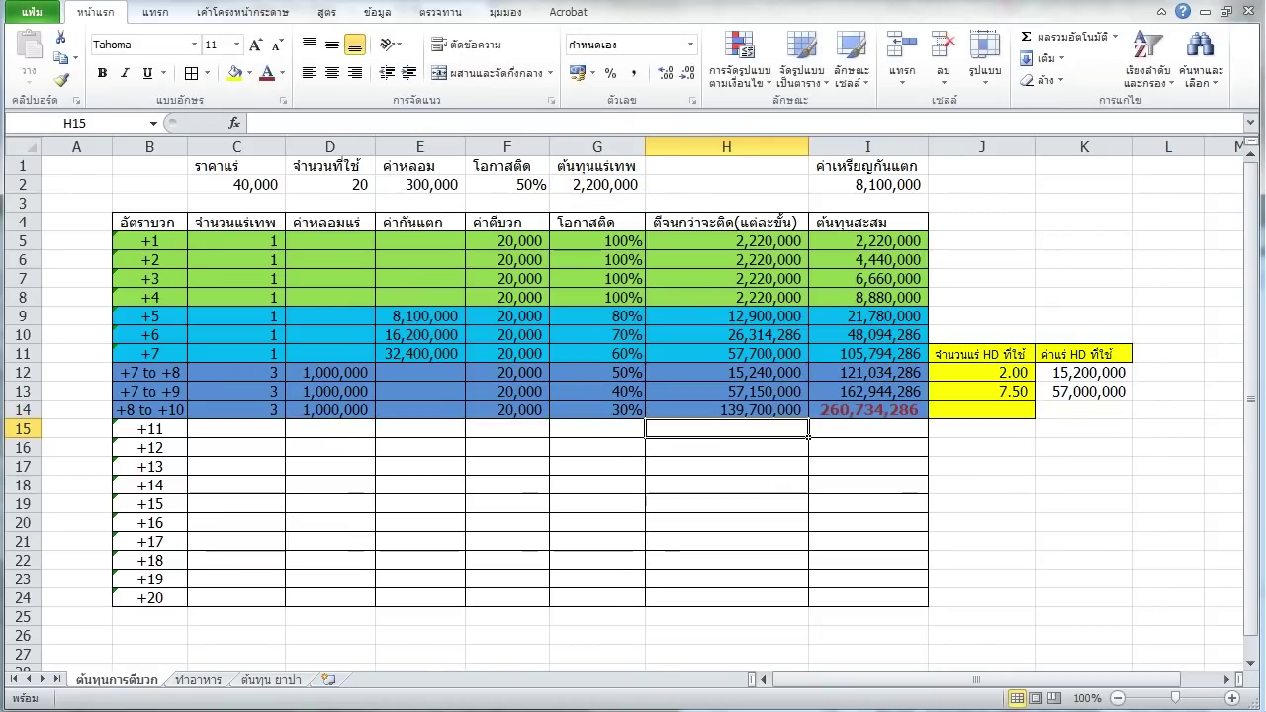
pyautogui.press('Up')
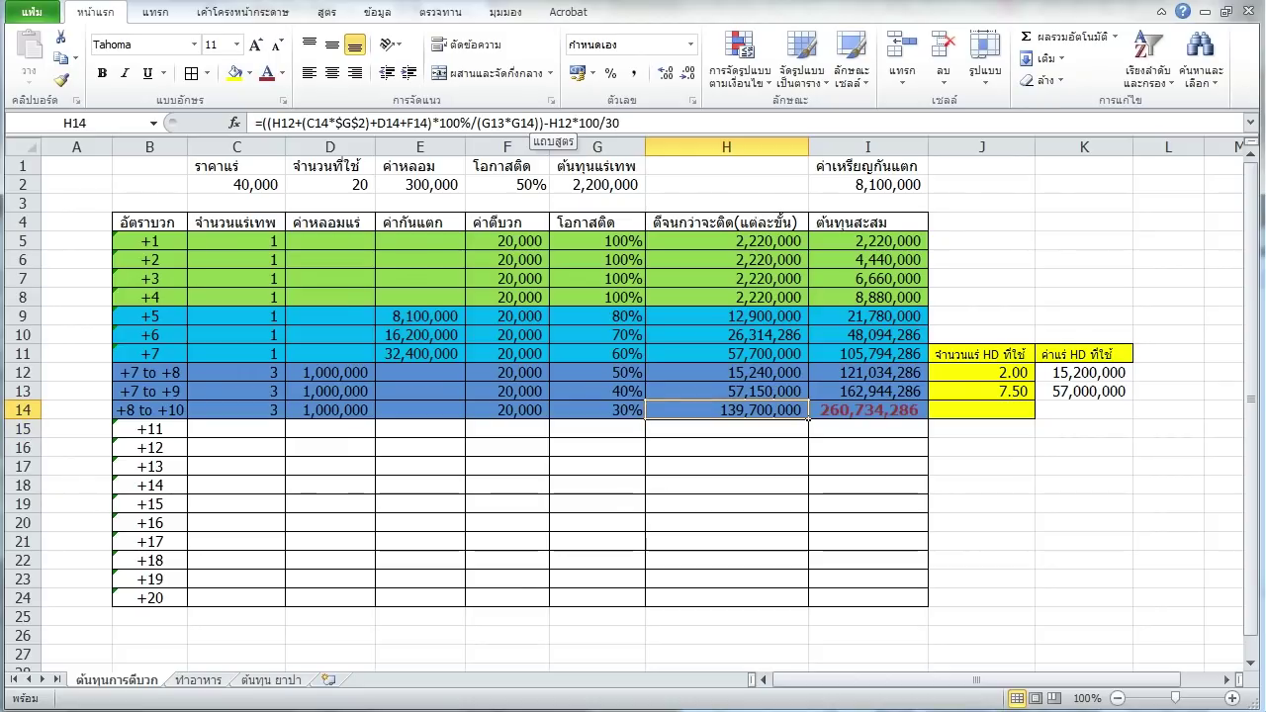
pyautogui.hotkey('ctrl', 't')
pyautogui.press('Escape')
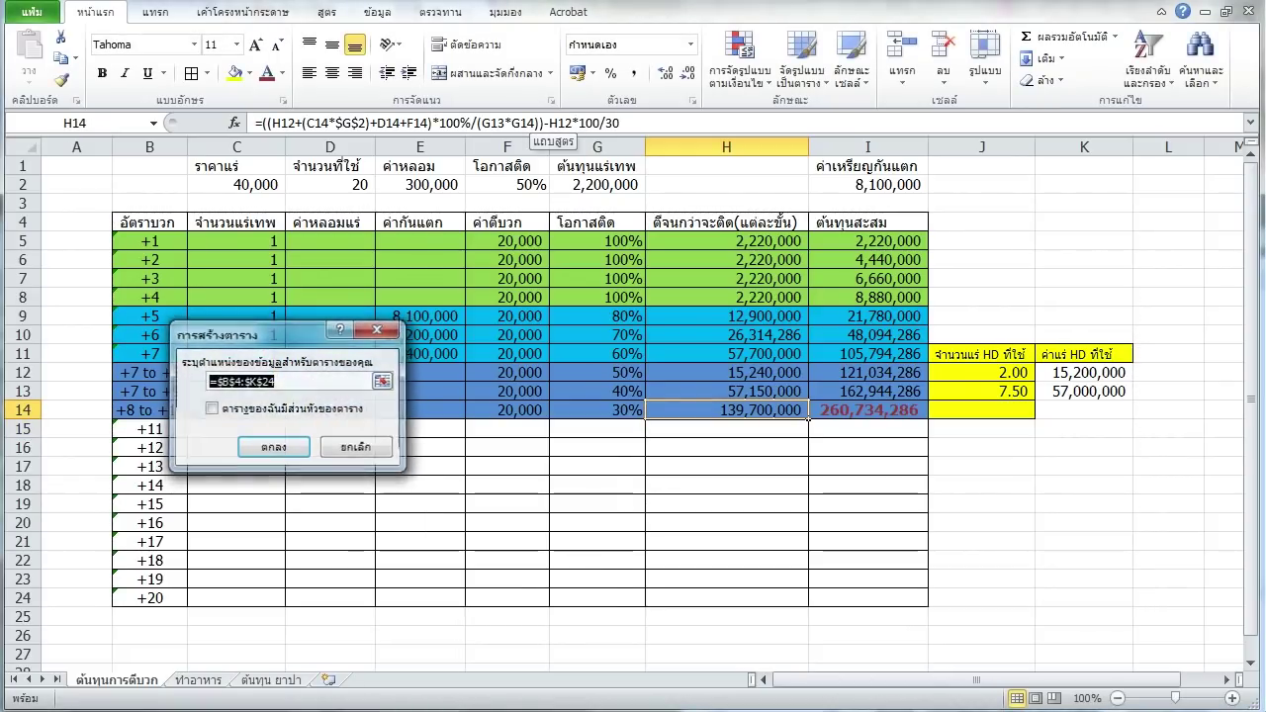
pyautogui.hotkey('ctrl', 'y')
pyautogui.hotkey('ctrl', 'z')
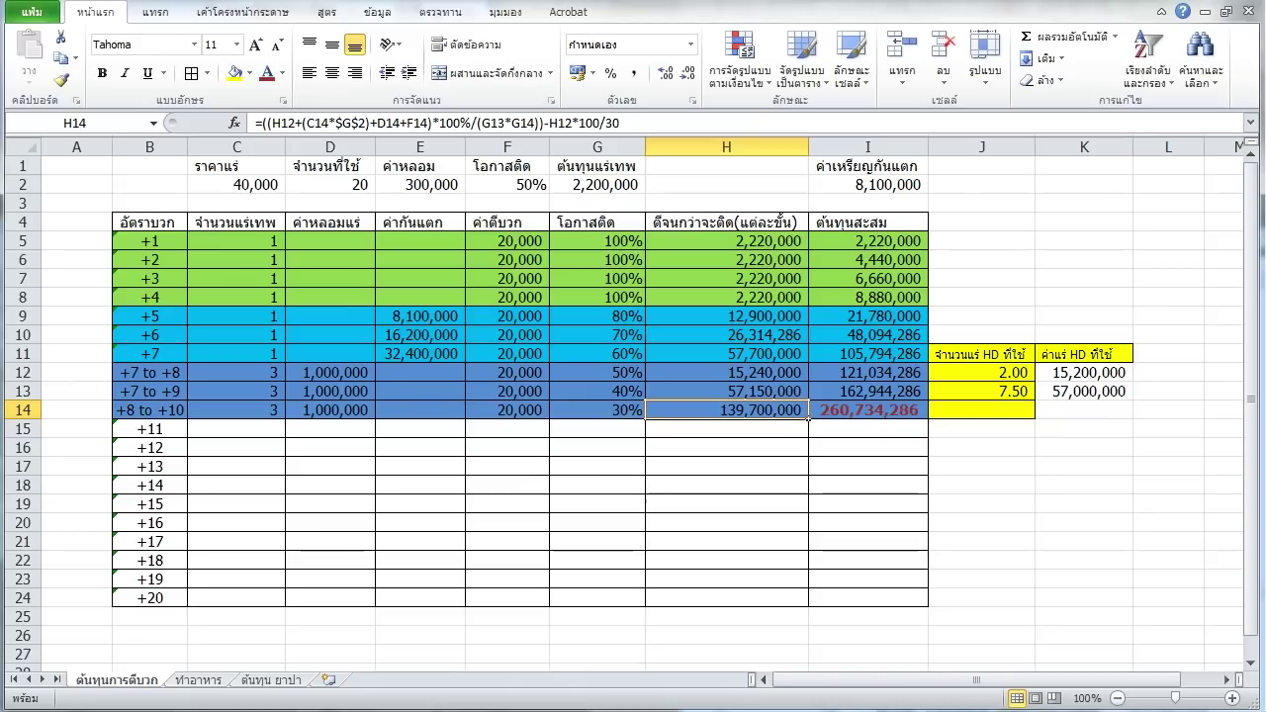
pyautogui.hotkey('ctrl', 'y')
pyautogui.hotkey('ctrl', 'z')
# Remove the subtraction -H12*100/30 from the end of the +8 to +10 expected cost formula in H14.
pyautogui.press('F2')
pyautogui.hotkey('shift', 'Left')
pyautogui.hotkey('shift', 'Left')
pyautogui.hotkey('shift', 'Left')
pyautogui.hotkey('shift', 'Left')
pyautogui.hotkey('shift', 'Left')
pyautogui.hotkey('shift', 'Left')
pyautogui.hotkey('shift', 'Left')
pyautogui.hotkey('shift', 'Left')
pyautogui.hotkey('shift', 'Left')
pyautogui.hotkey('shift', 'Left')
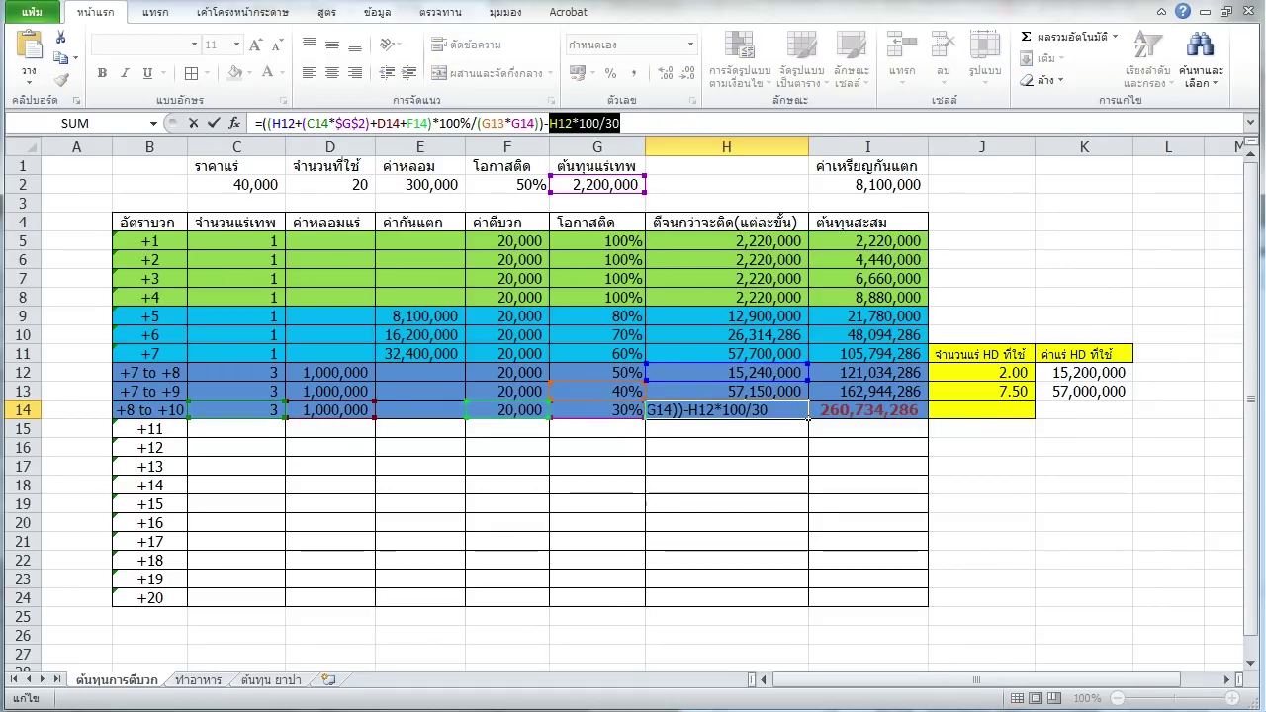
pyautogui.press('BackSpace')
pyautogui.press('BackSpace')
pyautogui.press('Return')
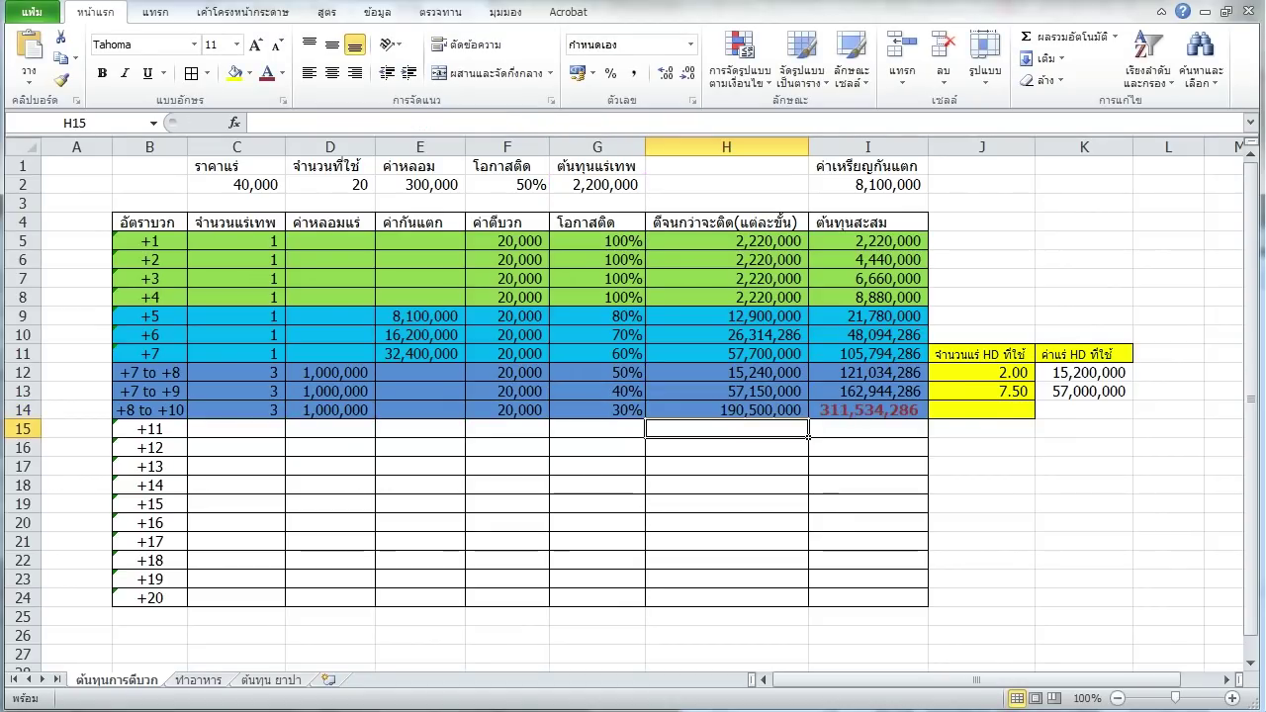
# Compare the +8 to +10 expected cost formula in H14 with the +7 to +8 formula in H12.
pyautogui.click(726, 410)
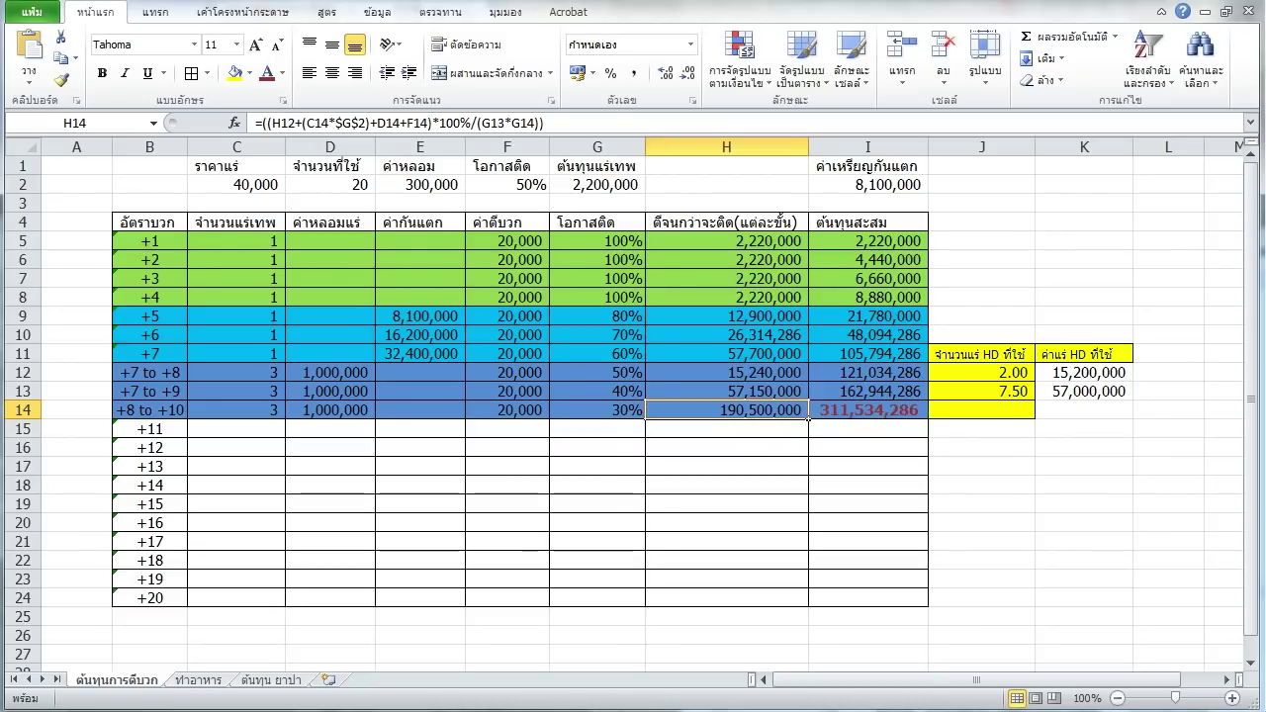
pyautogui.click(726, 372)
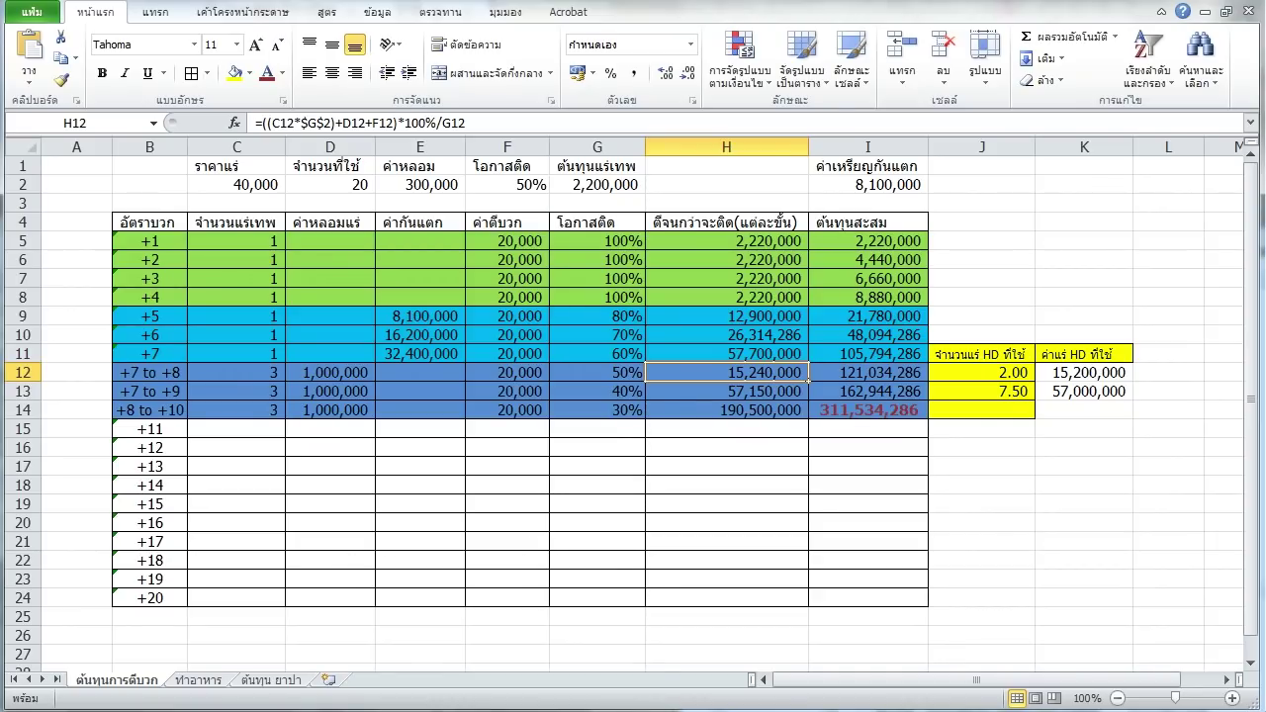
pyautogui.click(726, 410)
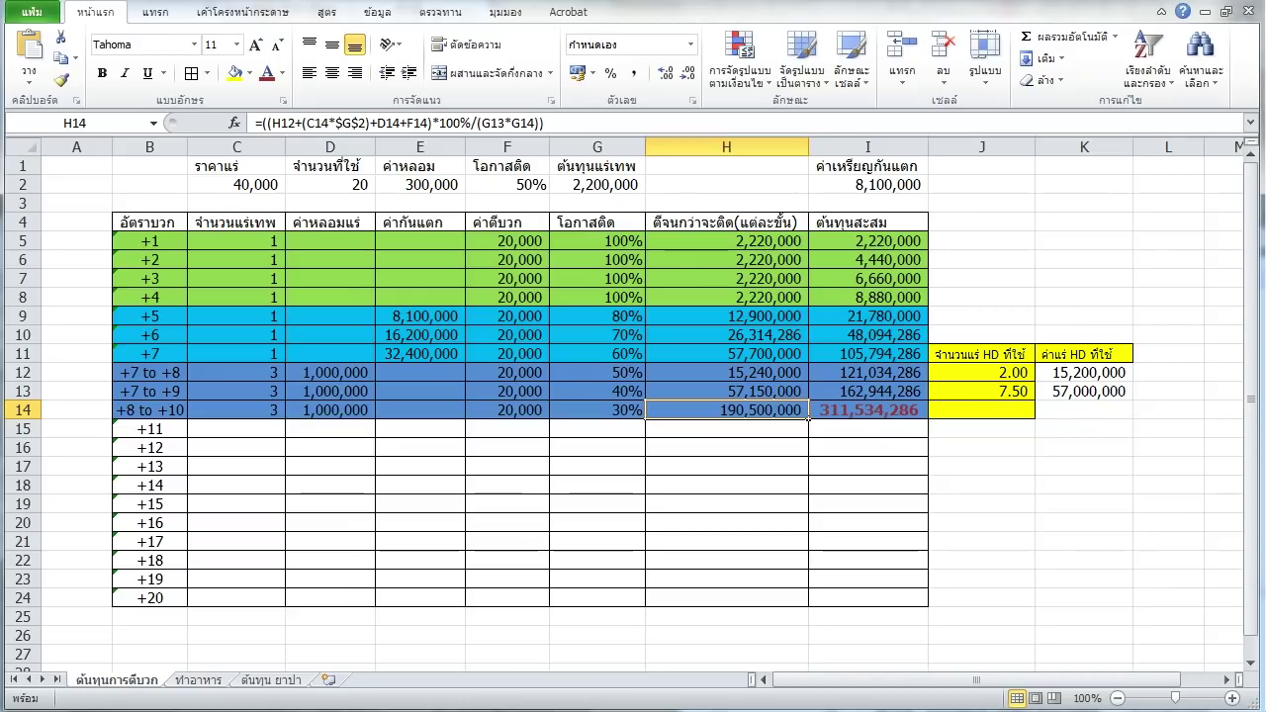
pyautogui.press('Up')
pyautogui.press('Up')
pyautogui.press('Down')
pyautogui.press('Down')
pyautogui.press('Up')
pyautogui.press('Up')
pyautogui.press('Down')
pyautogui.press('Down')
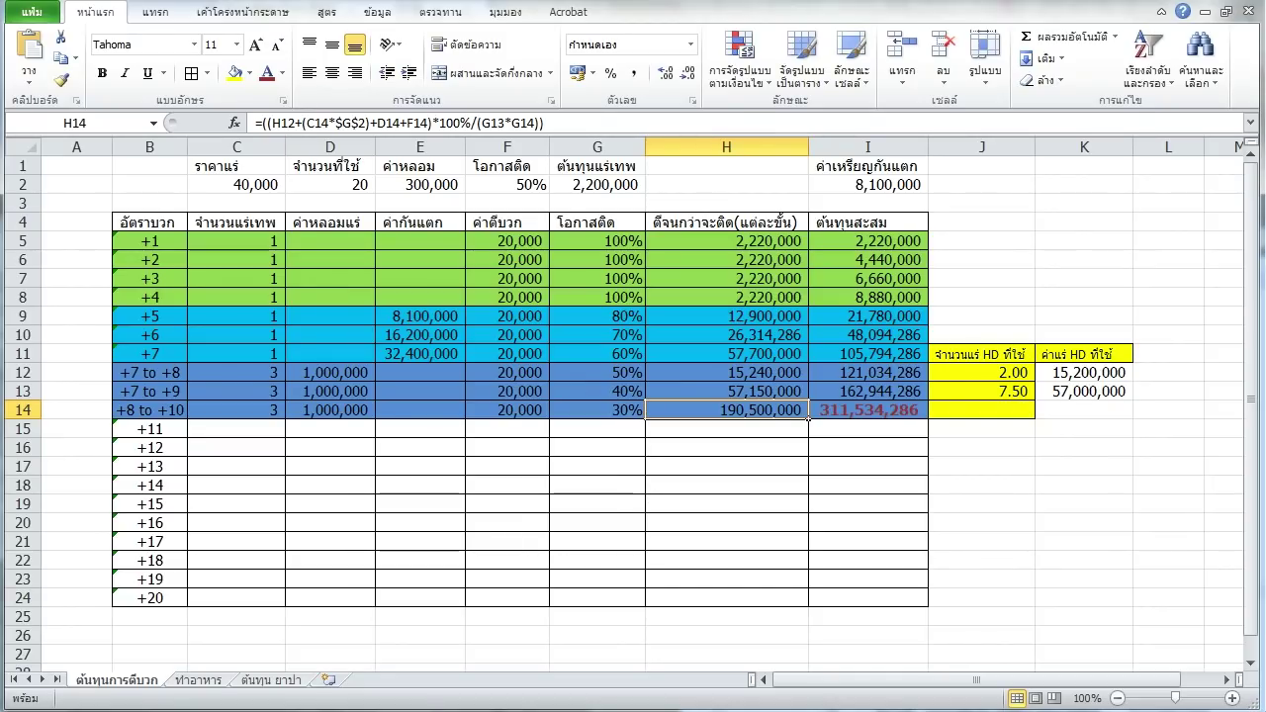
# Append the subtraction -H12*100%/G14 to the end of the expected cost formula in H14.
pyautogui.press('F2')
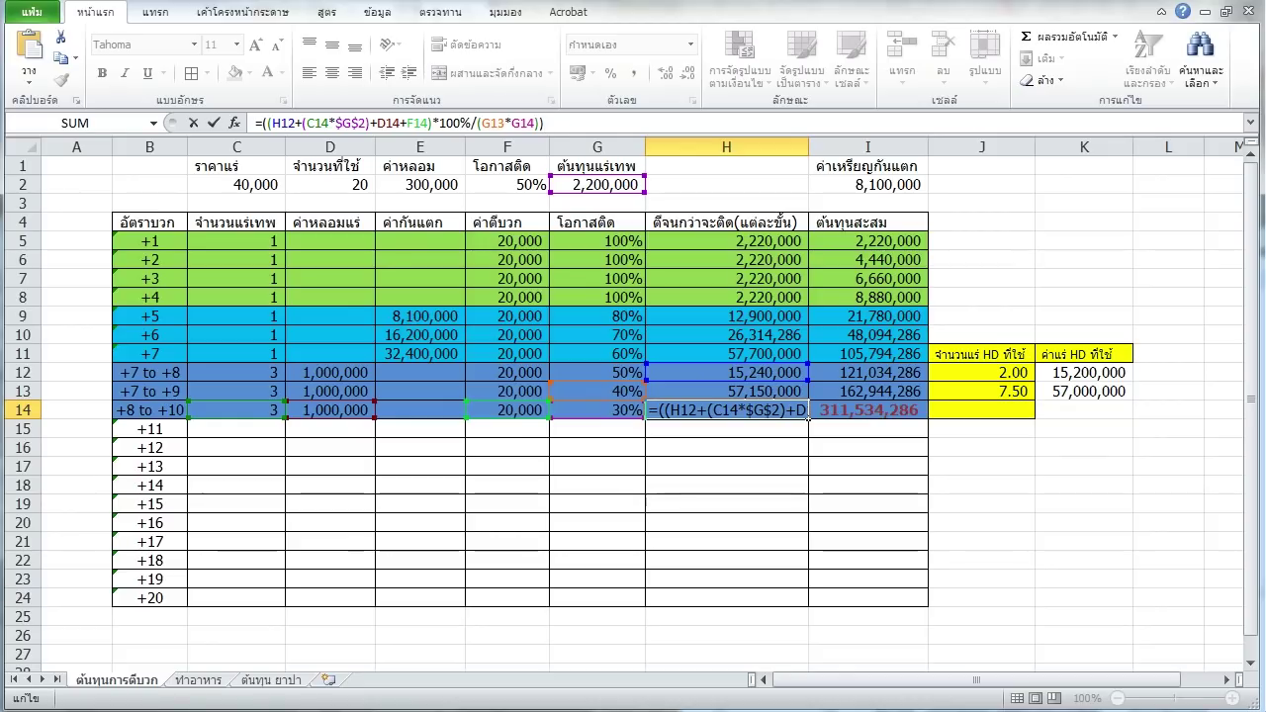
pyautogui.write('-')
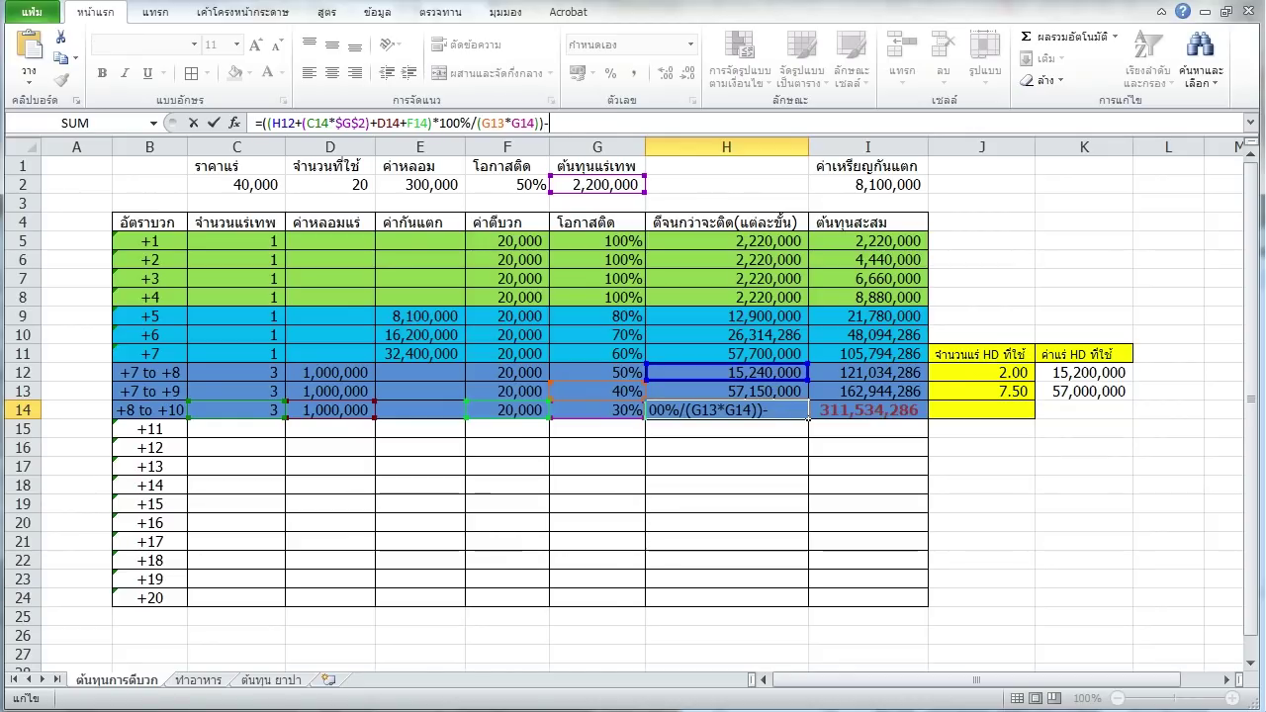
pyautogui.click(726, 372)
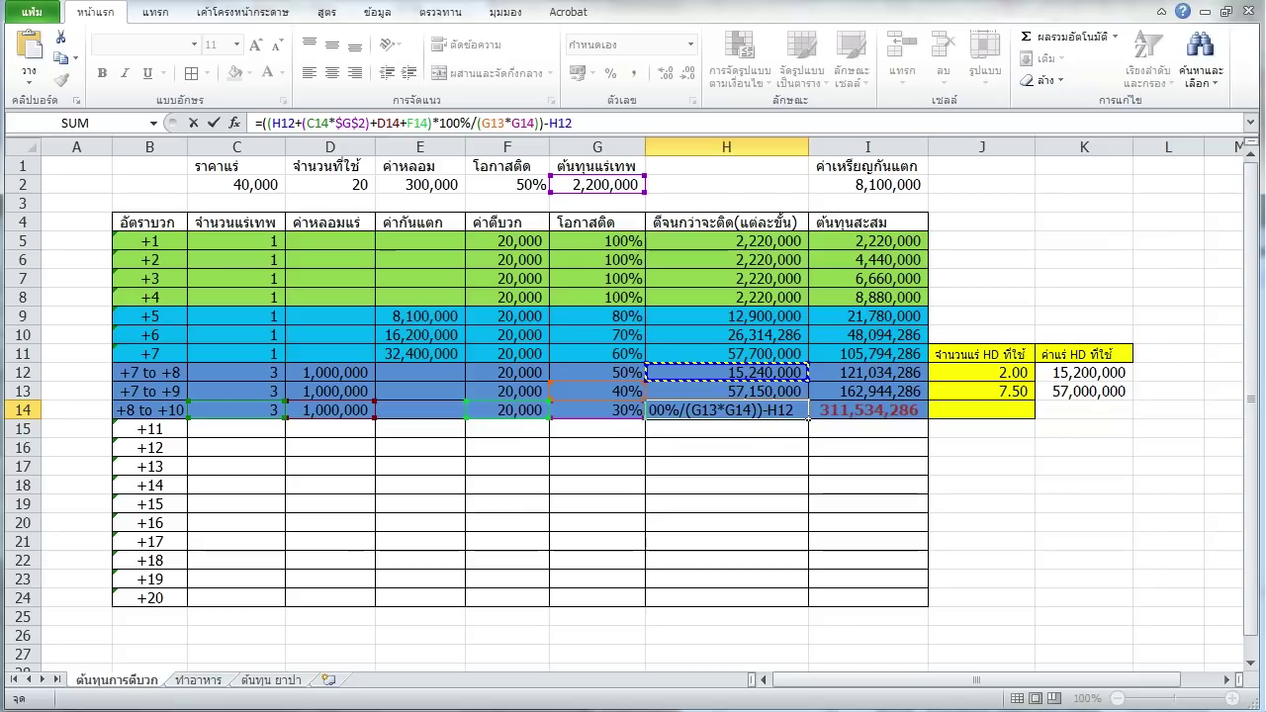
pyautogui.write('*100')
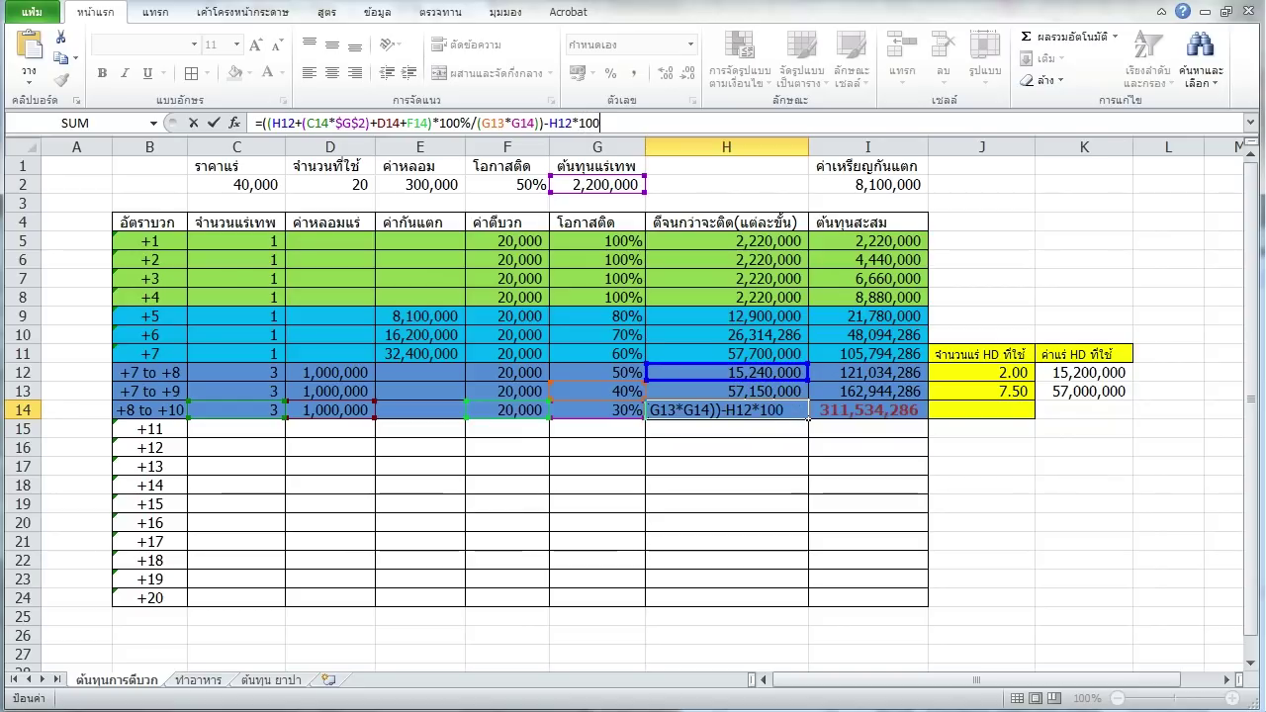
pyautogui.write('%/')
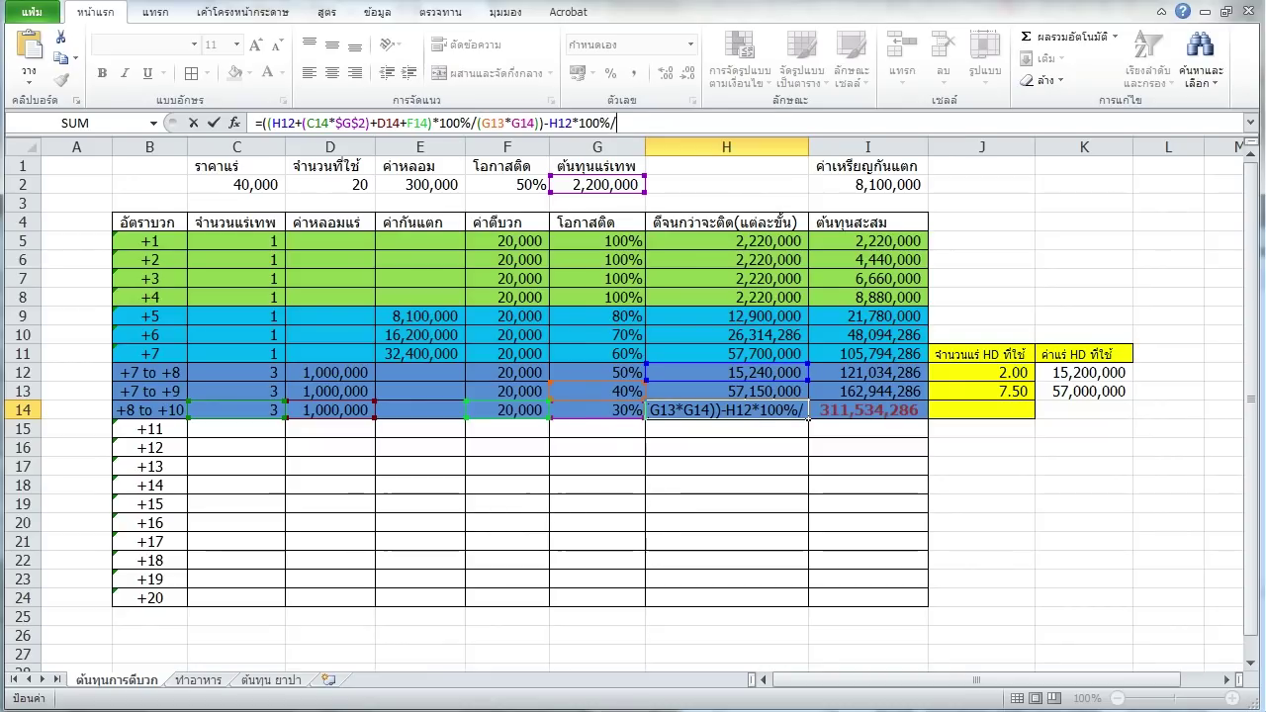
pyautogui.press('Left')
pyautogui.press('Return')
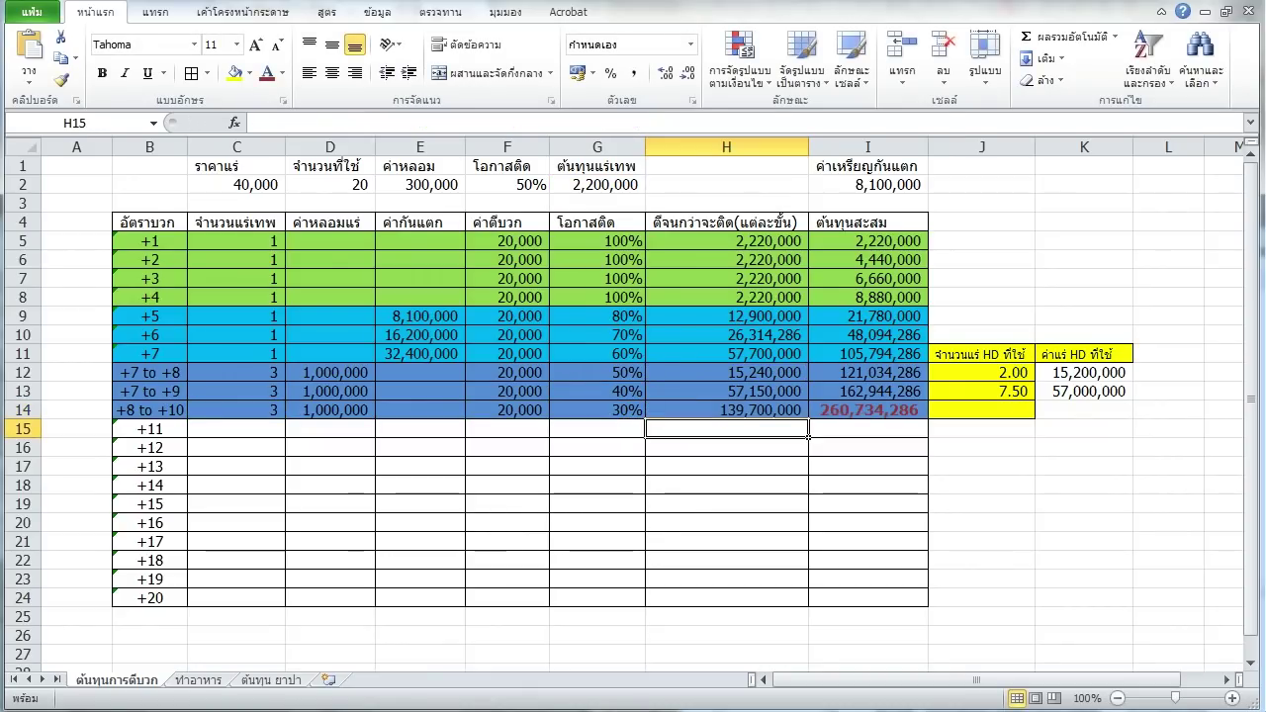
# Enclose the subtracted term H12*100%/G14 of the H14 formula in parentheses.
pyautogui.press('Up')
pyautogui.press('F2')
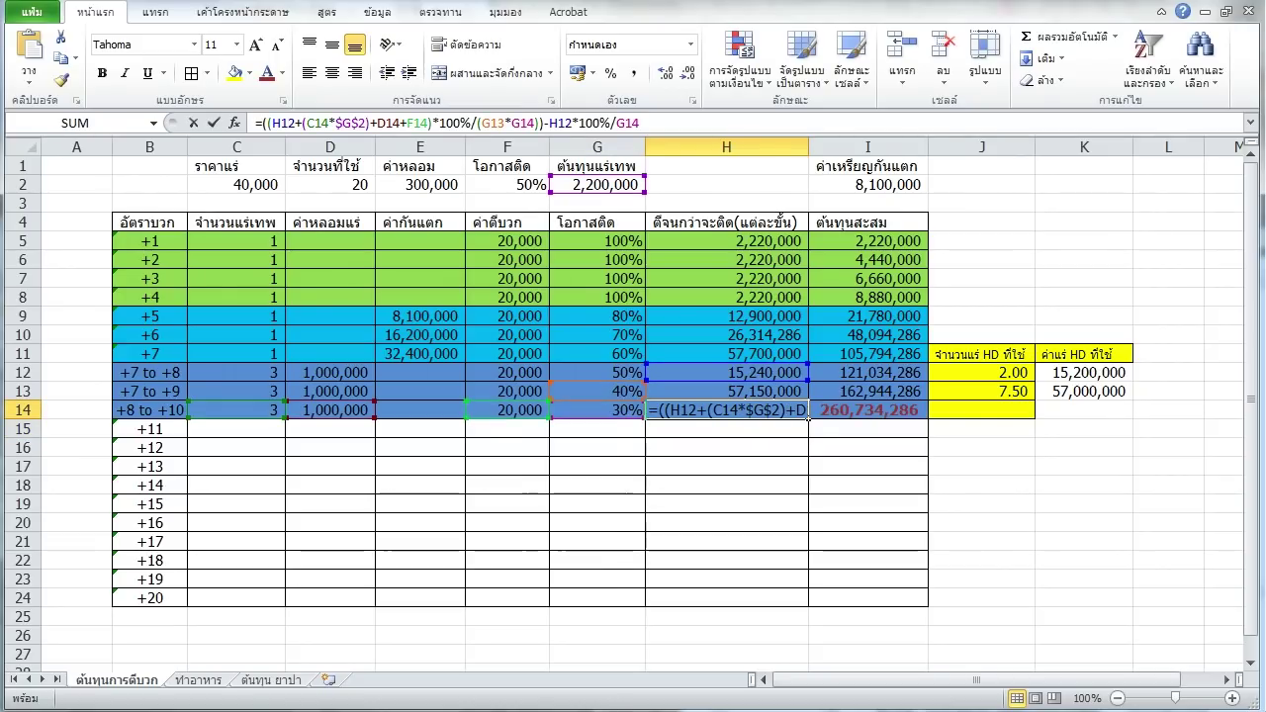
pyautogui.press('Left')
pyautogui.press('Left')
pyautogui.press('Left')
pyautogui.press('Left')
pyautogui.press('Left')
pyautogui.press('Left')
pyautogui.press('Left')
pyautogui.press('Left')
pyautogui.press('Left')
pyautogui.press('Left')
pyautogui.press('Left')
pyautogui.press('Left')
pyautogui.write('(')
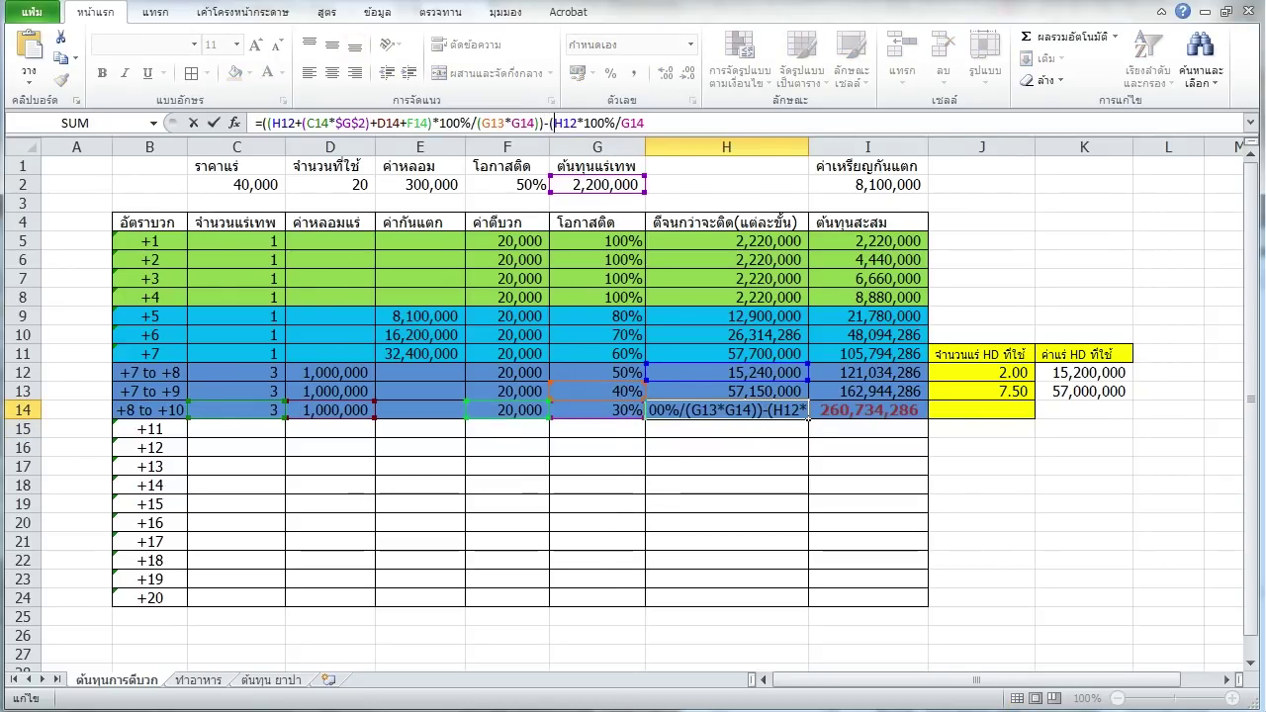
pyautogui.press('End')
pyautogui.write(')')
pyautogui.press('Return')
# Examine the H14 formula's two parts, the full cost expression and the subtracted term (H12*100%/G14).
pyautogui.press('Up')
pyautogui.moveTo(543, 123); pyautogui.dragTo(255, 122)
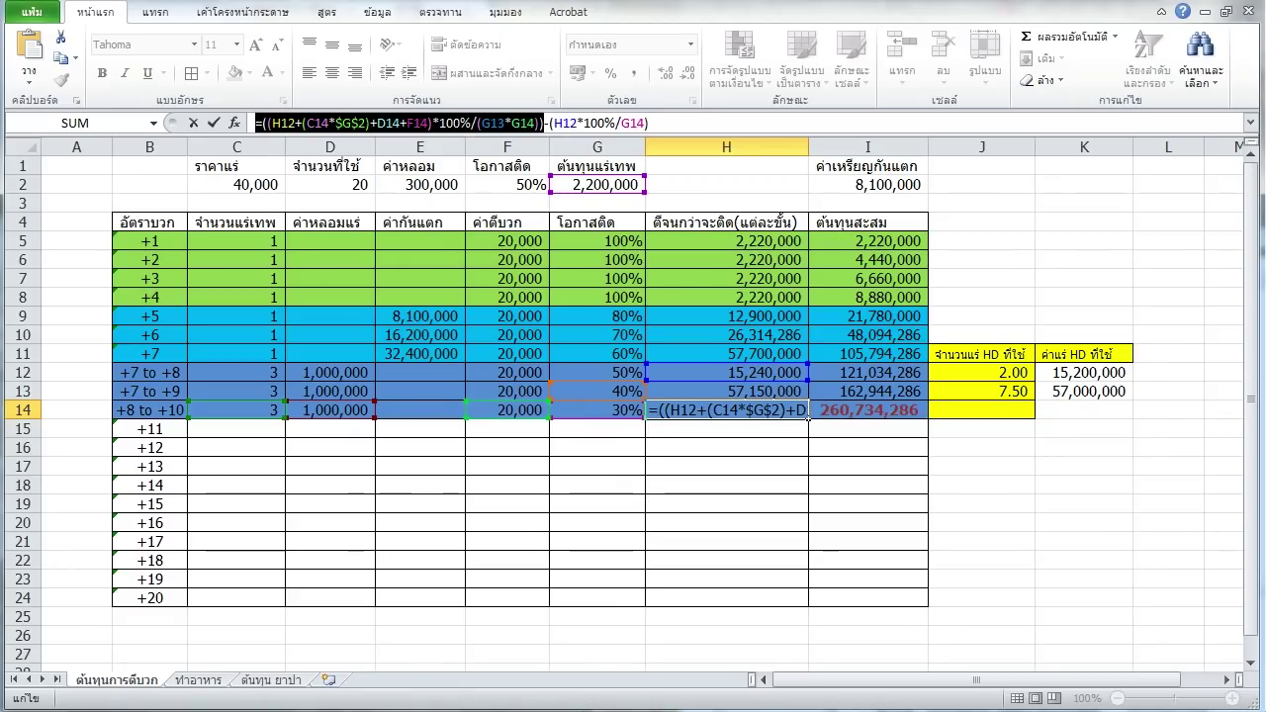
pyautogui.press('Right')
pyautogui.press('Right')
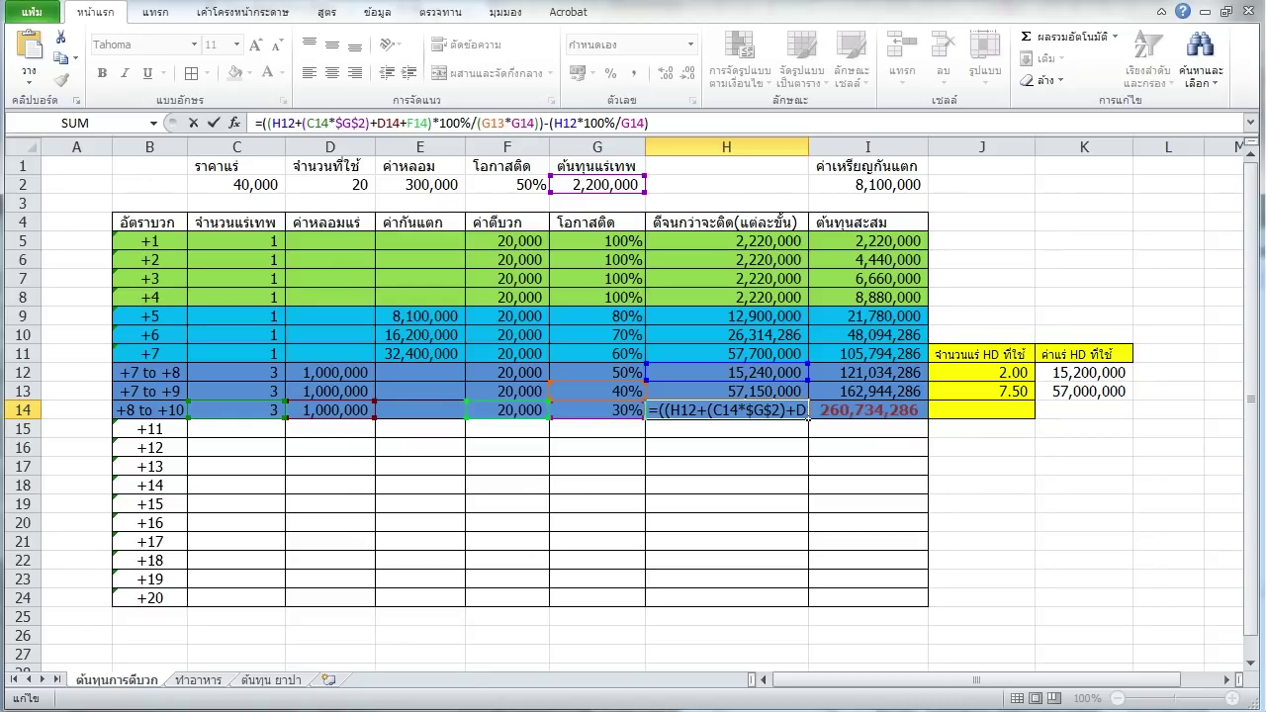
pyautogui.hotkey('shift', 'End')
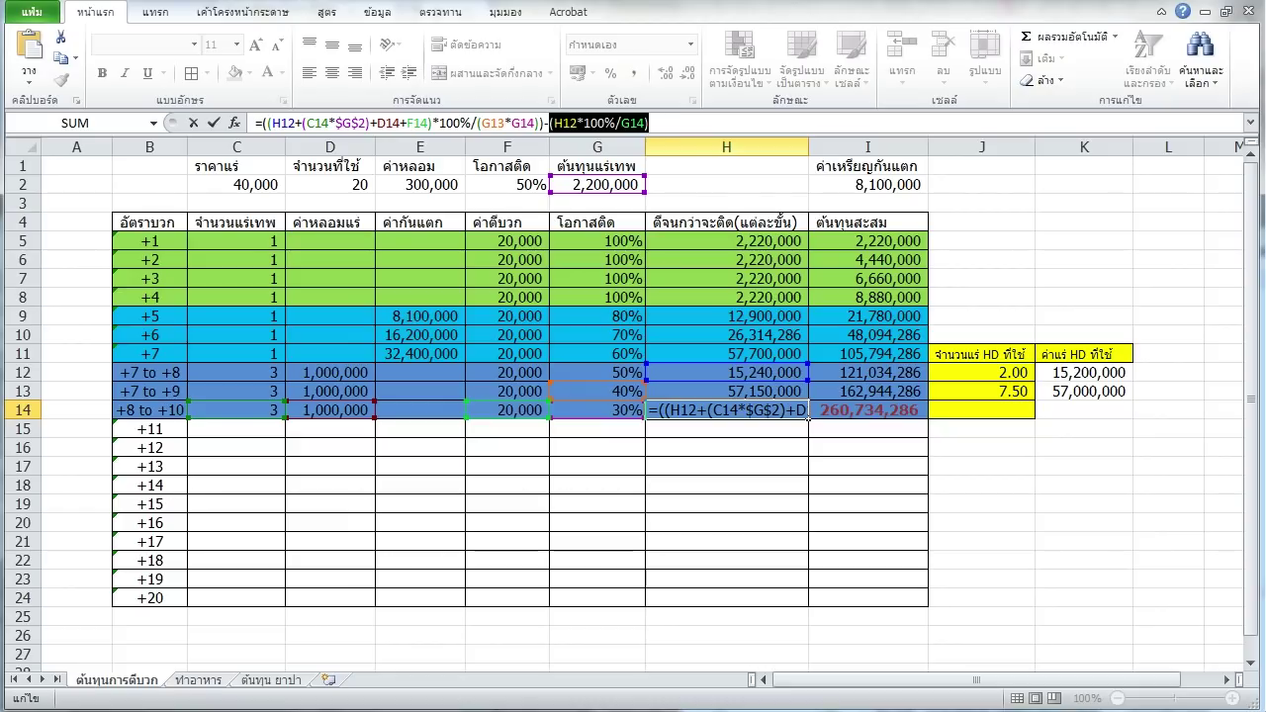
pyautogui.press('End')
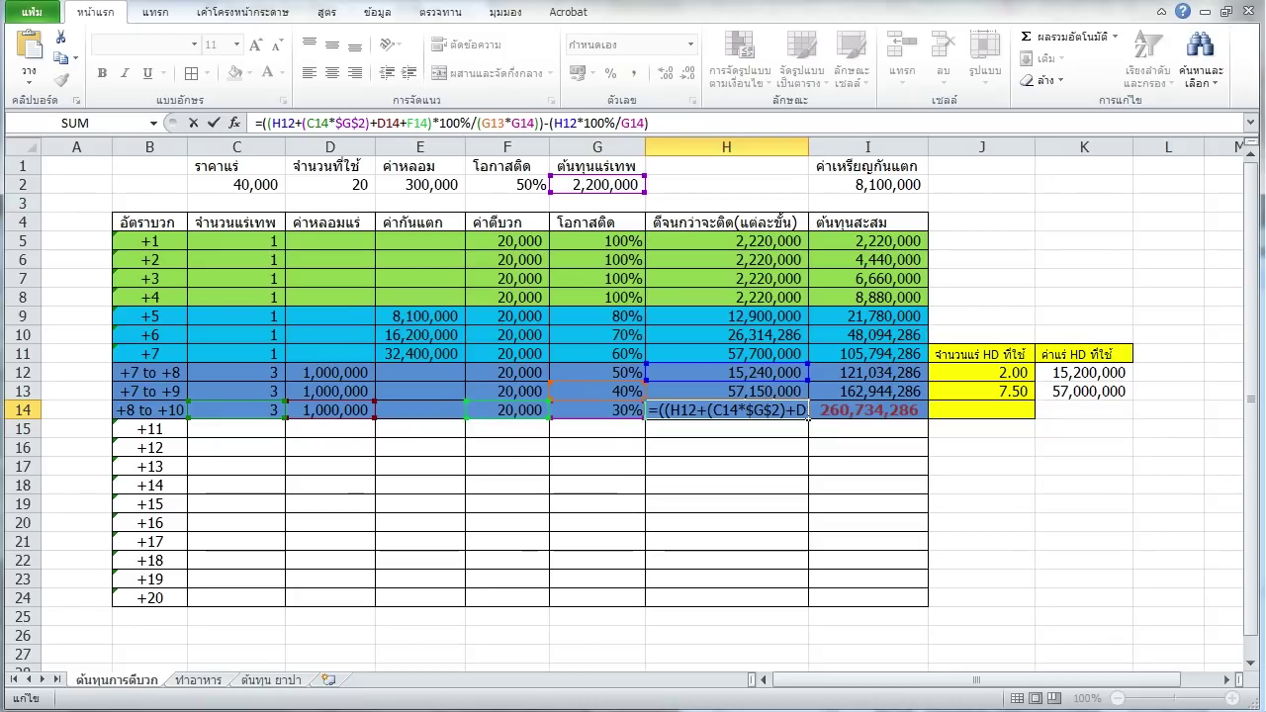
# Try replacing G14 with 70% in the subtracted term of the H14 formula, and discard the edit.
pyautogui.hotkey('shift', 'Left')
pyautogui.hotkey('shift', 'Left')
pyautogui.hotkey('shift', 'Left')
pyautogui.hotkey('shift', 'Left')
pyautogui.hotkey('shift', 'Left')
pyautogui.write('70')
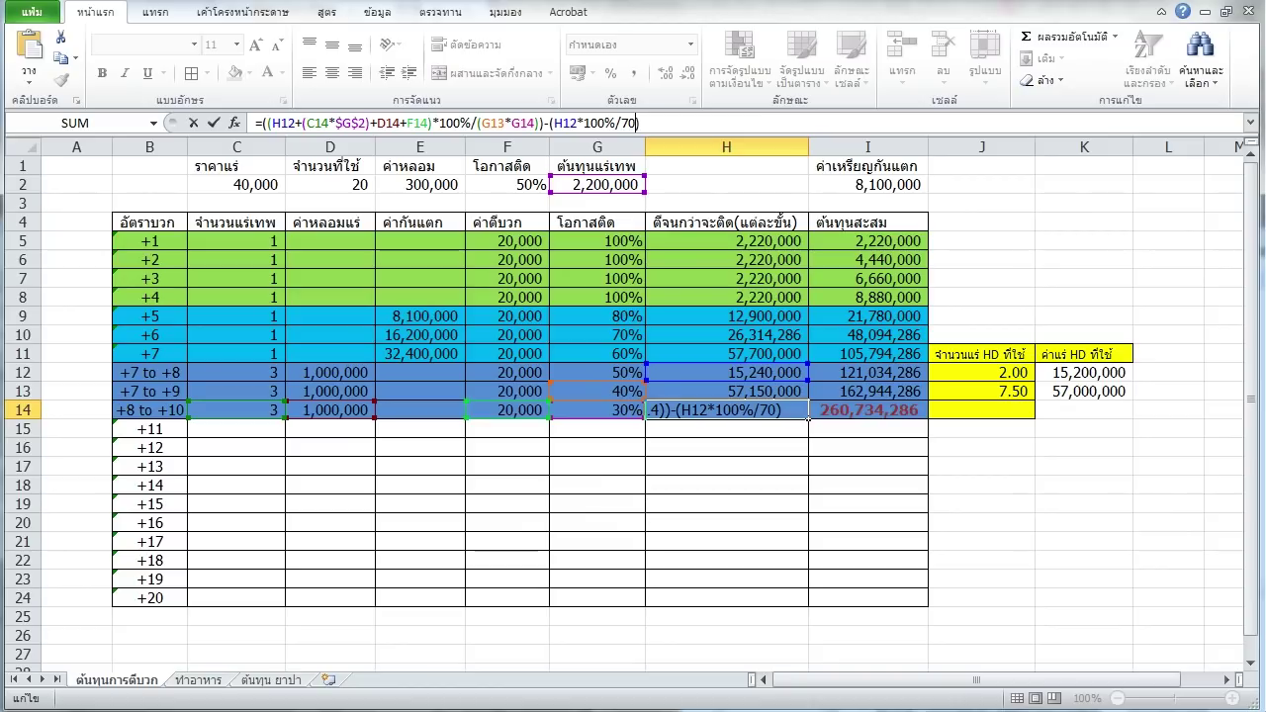
pyautogui.write('%')
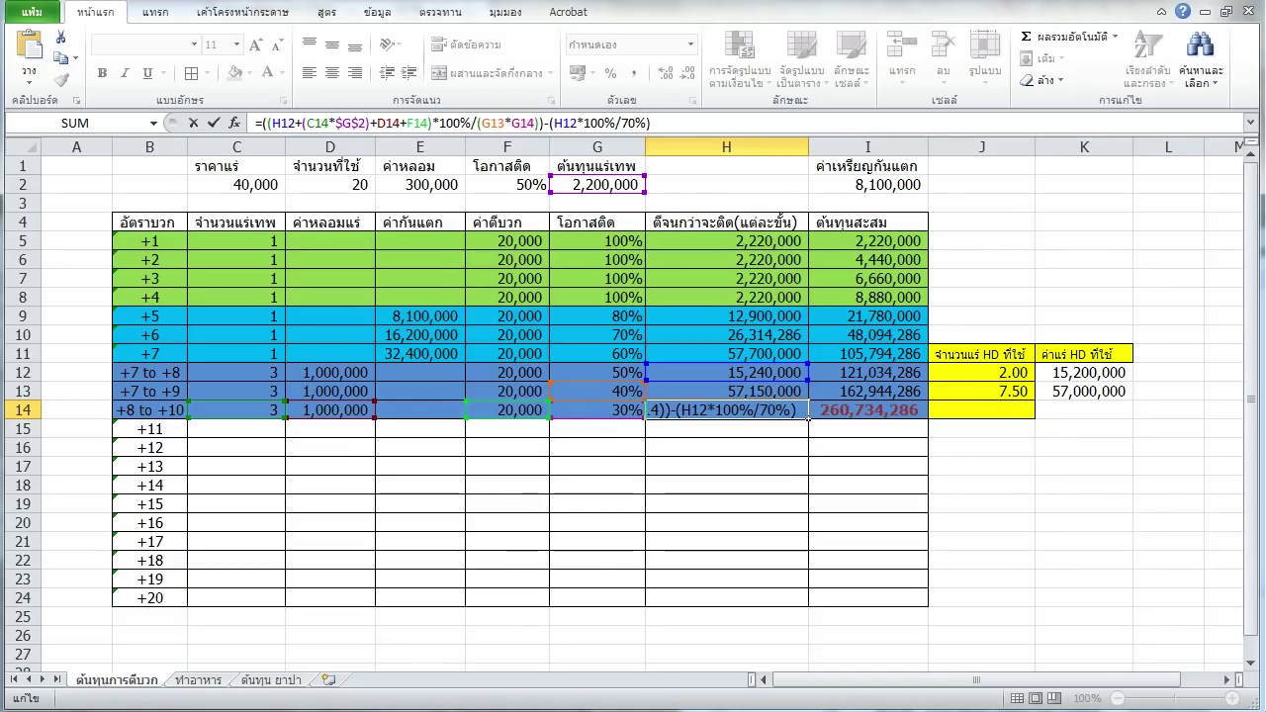
pyautogui.hotkey('shift', 'Right')
pyautogui.hotkey('shift', 'Right')
pyautogui.hotkey('shift', 'Right')
pyautogui.hotkey('shift', 'Right')
pyautogui.hotkey('shift', 'Right')
pyautogui.hotkey('shift', 'Right')
pyautogui.hotkey('shift', 'Right')
pyautogui.hotkey('shift', 'Right')
pyautogui.hotkey('shift', 'Right')
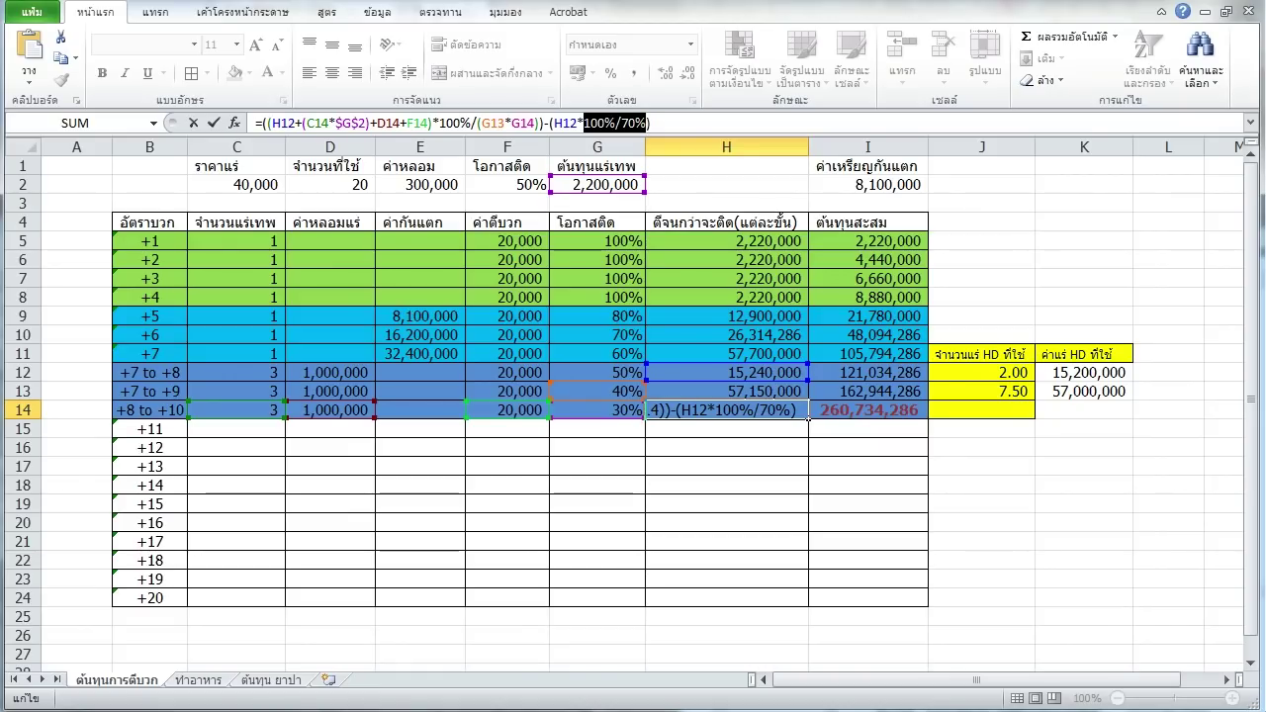
pyautogui.click(620, 123)
pyautogui.press('Escape')
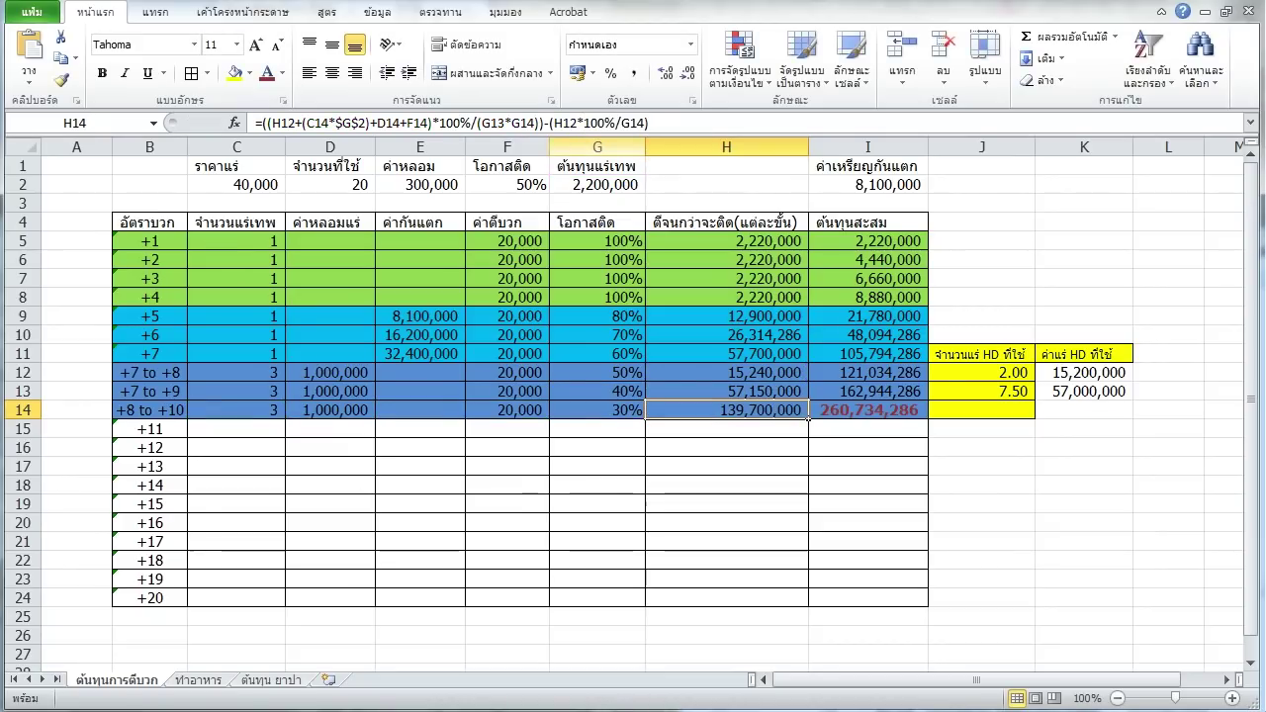
# Try enclosing 100%/G14 in its own parentheses within the subtracted term of the H14 formula.
pyautogui.press('F2')
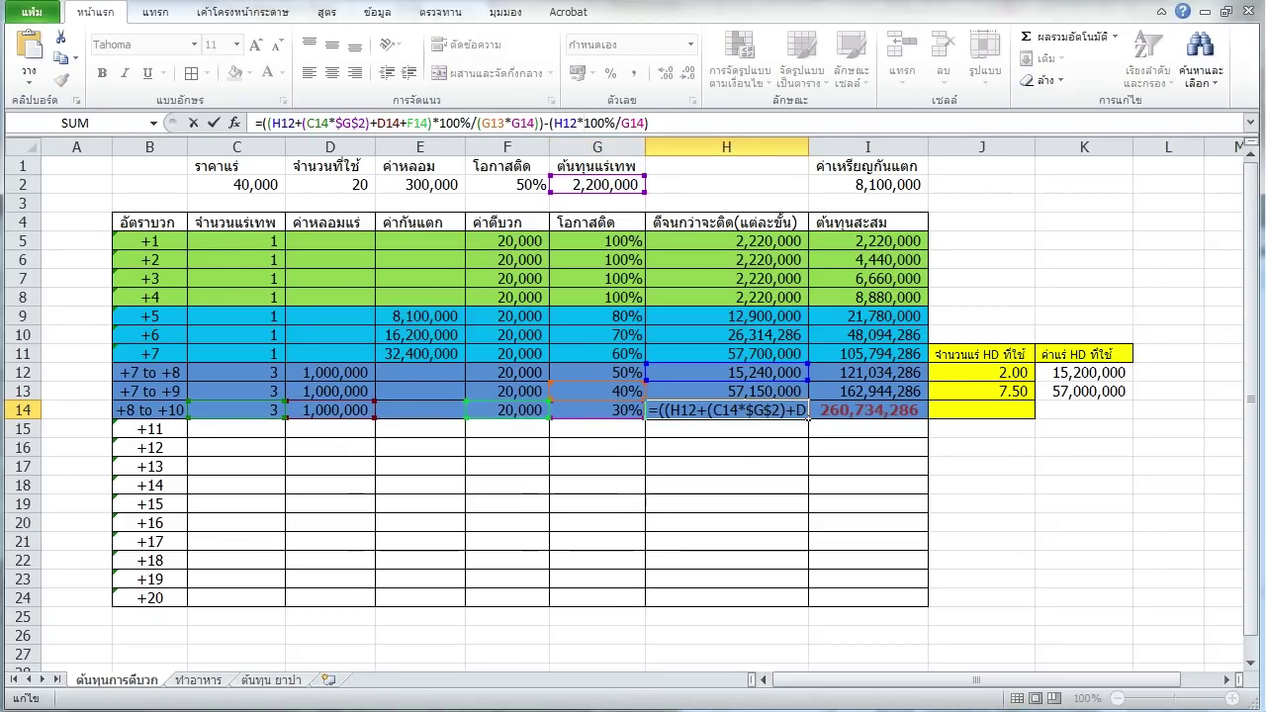
pyautogui.press('Left')
pyautogui.press('Left')
pyautogui.press('Left')
pyautogui.press('Left')
pyautogui.press('Left')
pyautogui.press('Left')
pyautogui.press('Left')
pyautogui.press('Left')
pyautogui.press('Left')
pyautogui.write('(')
pyautogui.press('End')
pyautogui.write(')')
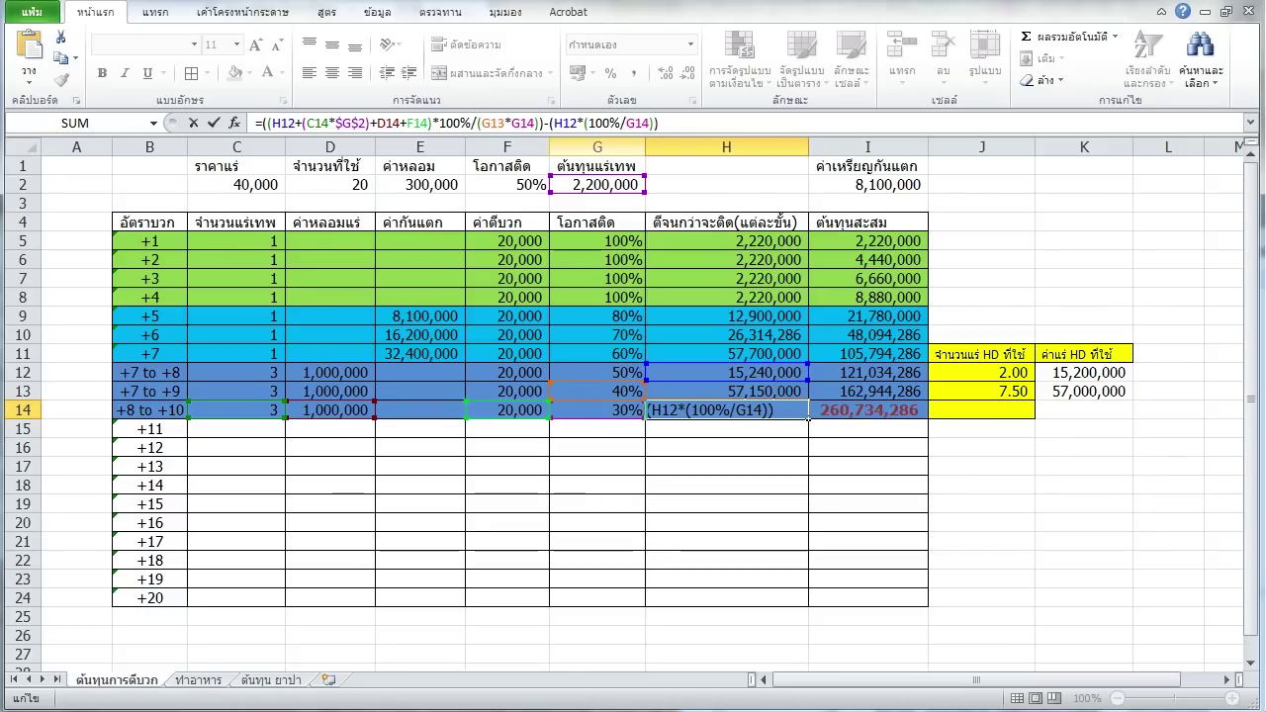
pyautogui.hotkey('ctrl', 'Return')
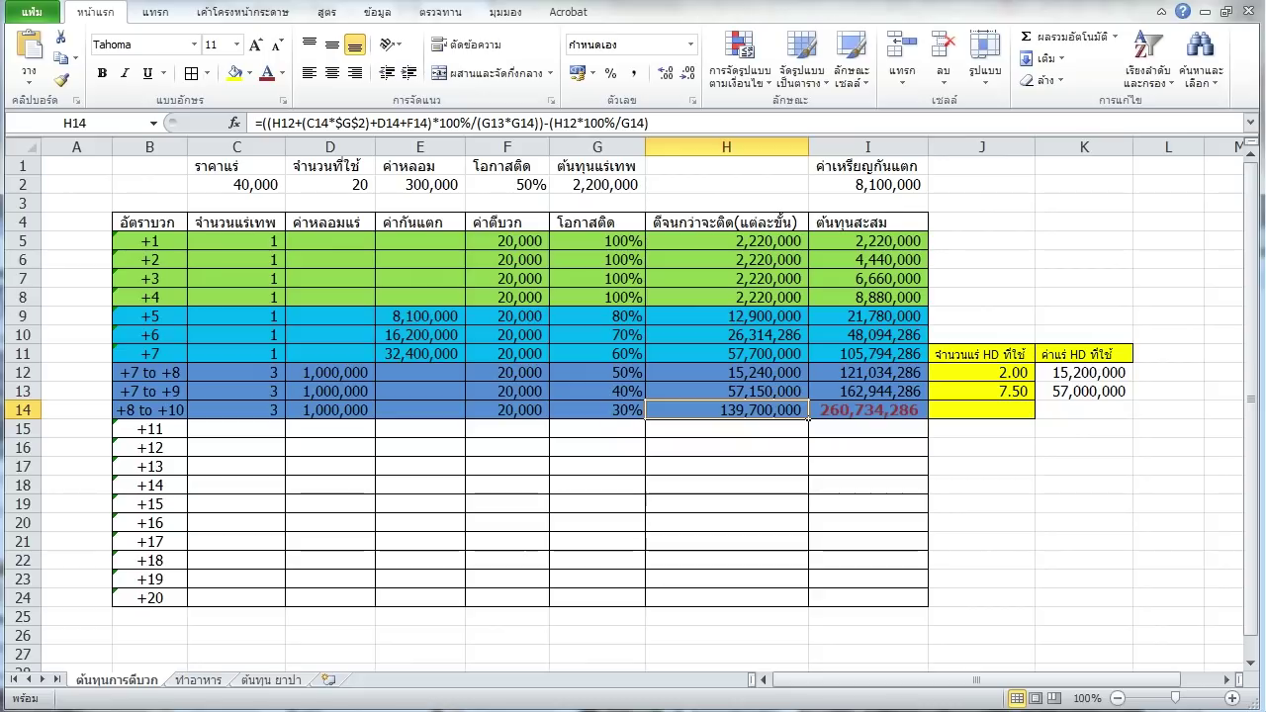
# Try replacing 100%/G14 with 3.33 in the subtracted term of the H14 formula, and undo the edit.
pyautogui.moveTo(584, 123); pyautogui.dragTo(644, 123)
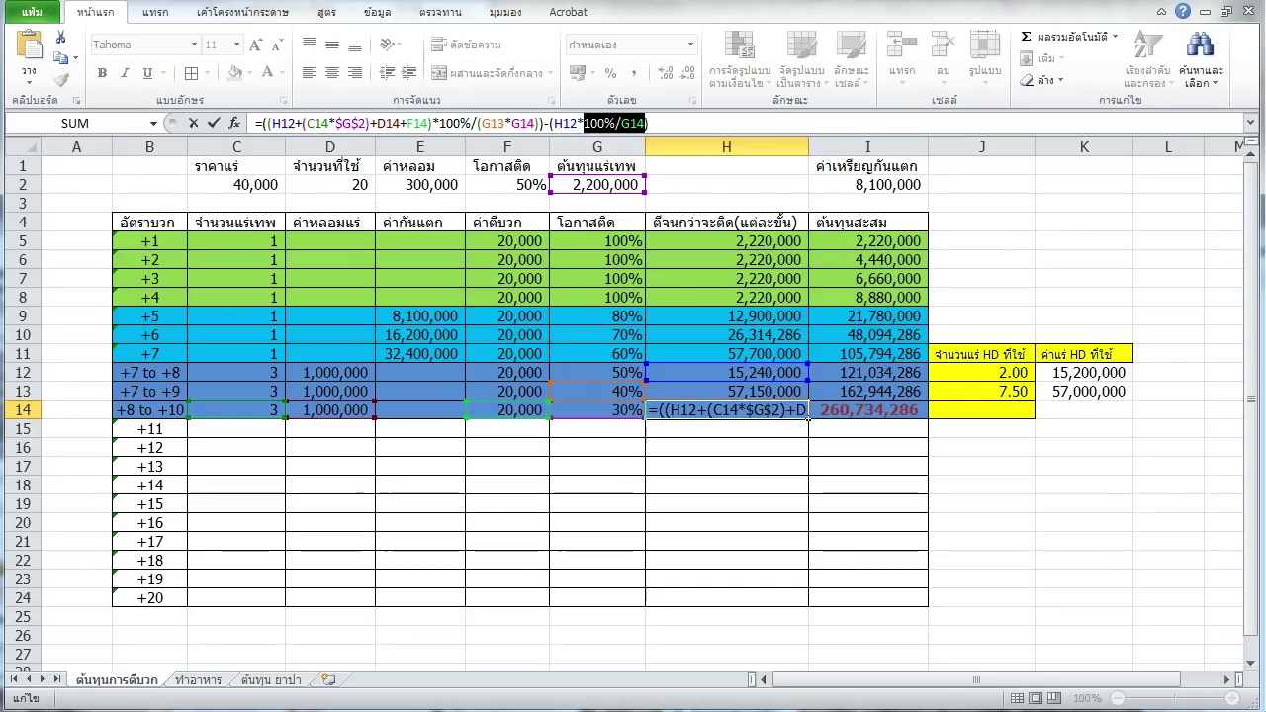
pyautogui.write('3.33')
pyautogui.press('Return')
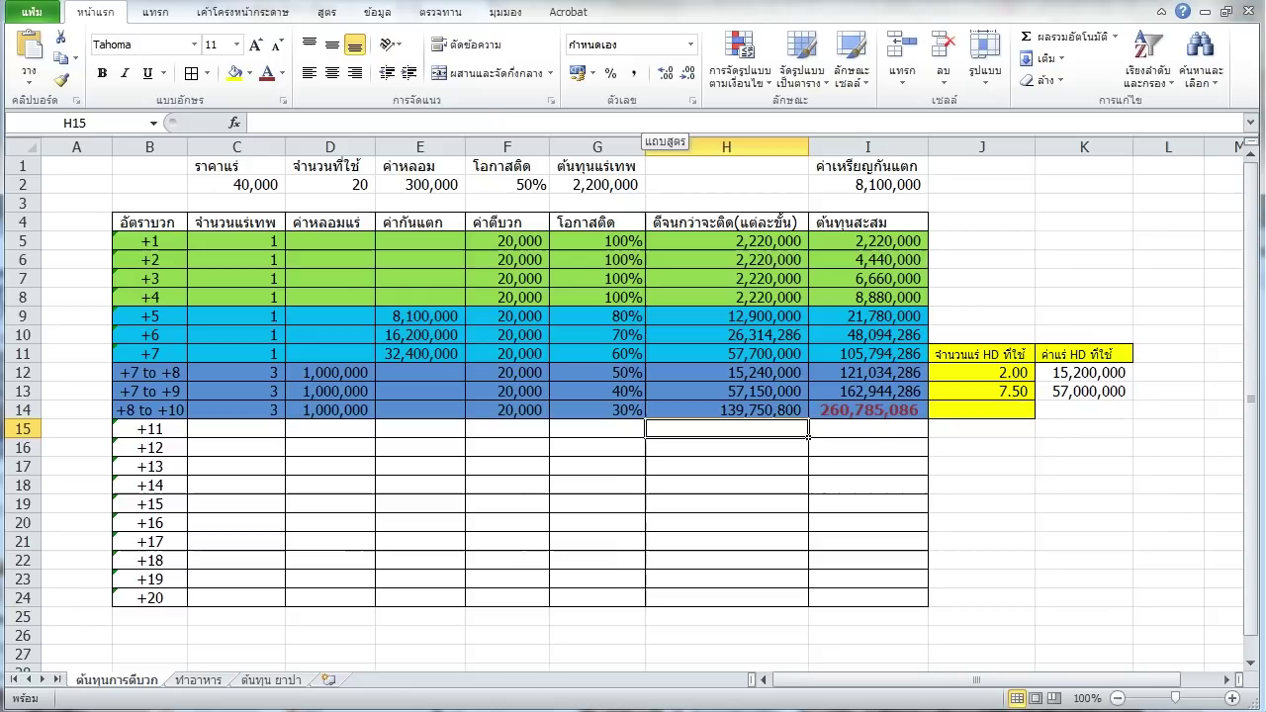
pyautogui.hotkey('ctrl', 'z')
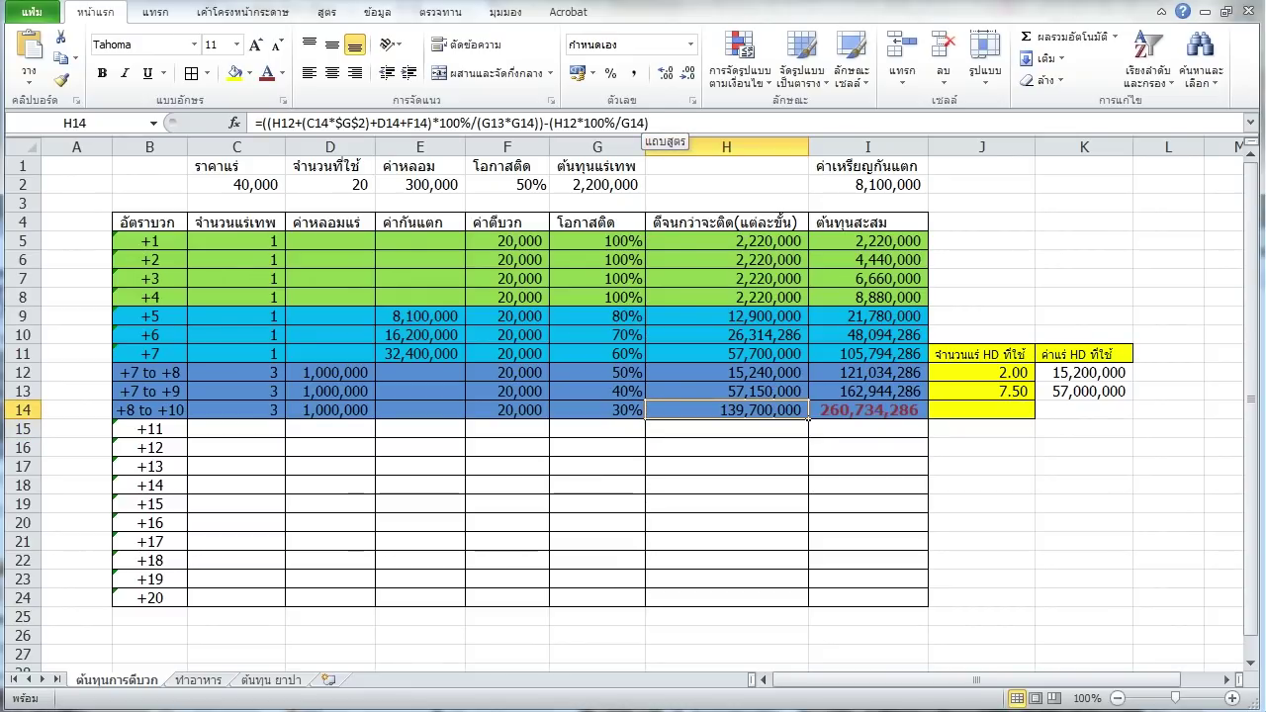
pyautogui.press('F2')
pyautogui.press('Escape')
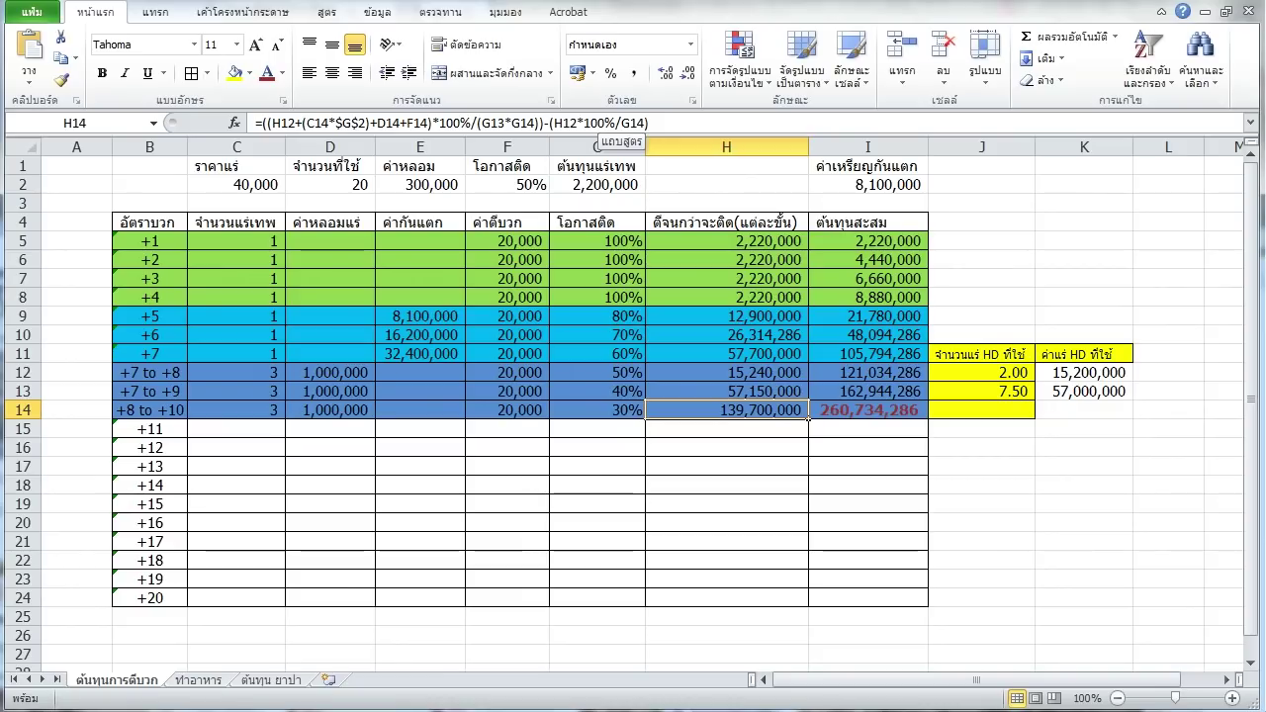
# Replace 100%/G14 with 3.33333333333333 in the subtracted term of the H14 formula, and reopen the formula for editing.
pyautogui.press('F2')
pyautogui.moveTo(584, 123); pyautogui.dragTo(647, 123)
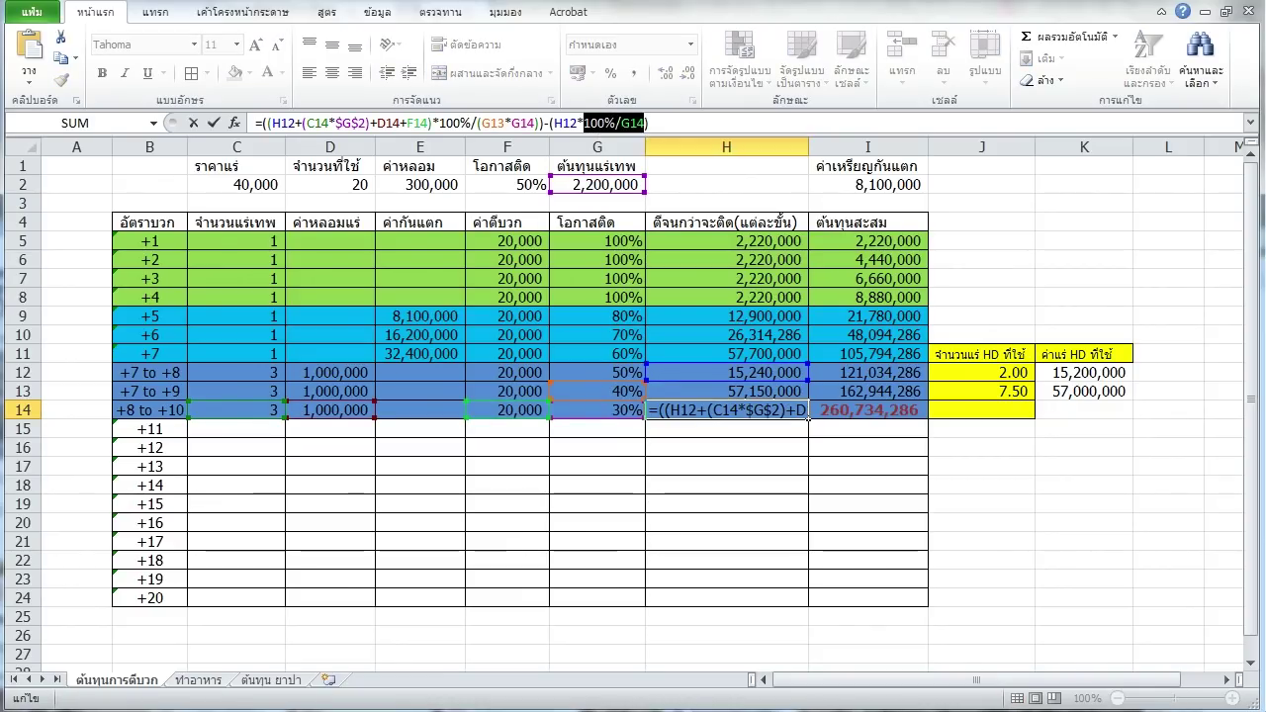
pyautogui.write('3.33333333333333333333333333333333333')
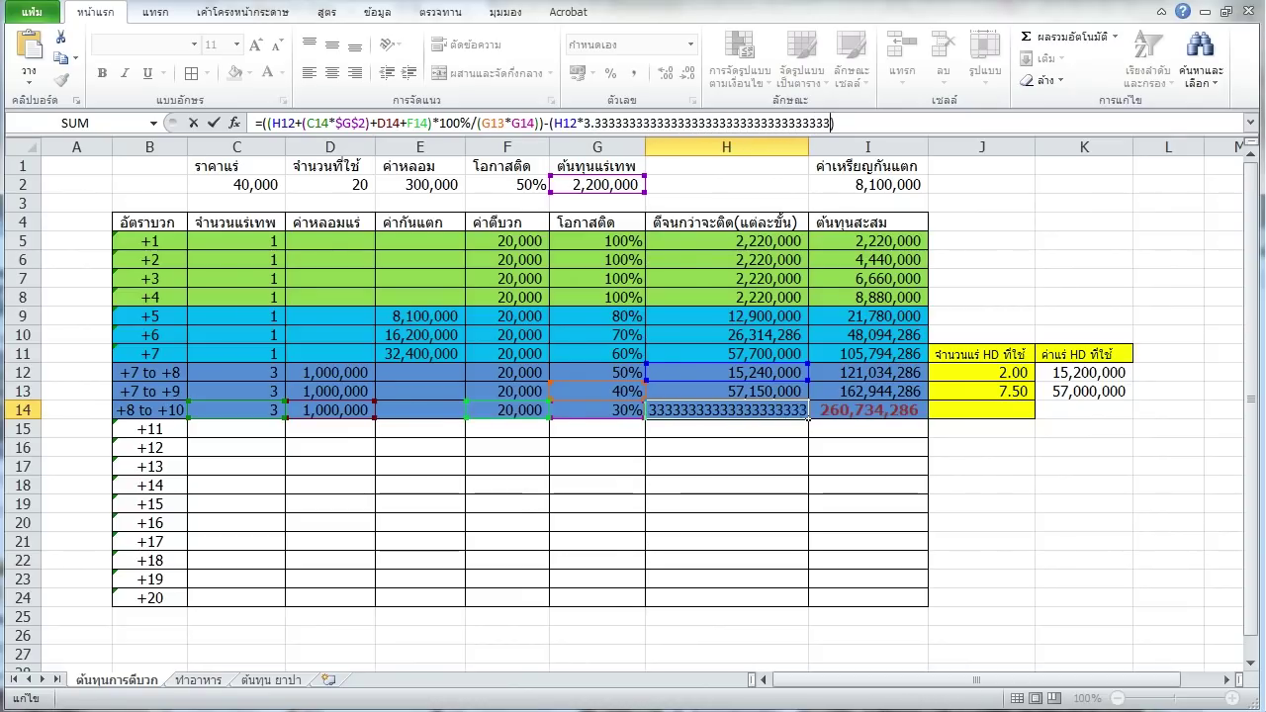
pyautogui.press('Escape')
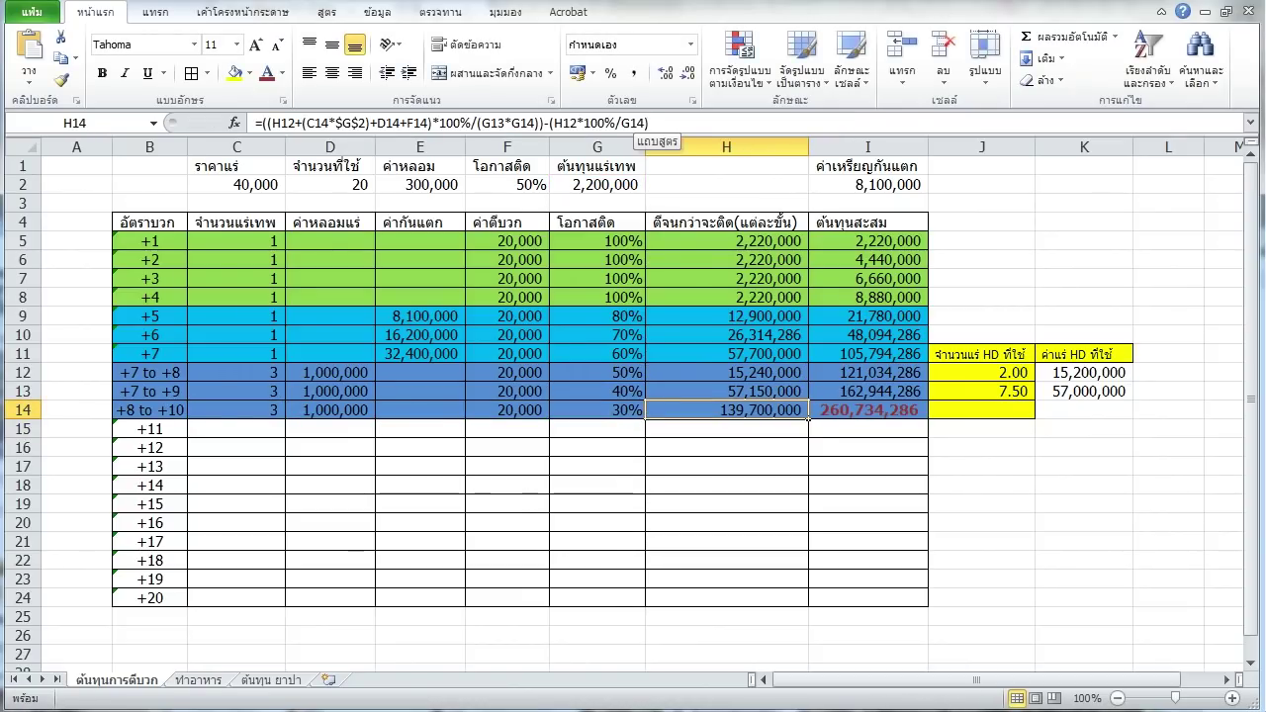
pyautogui.hotkey('ctrl', 'y')
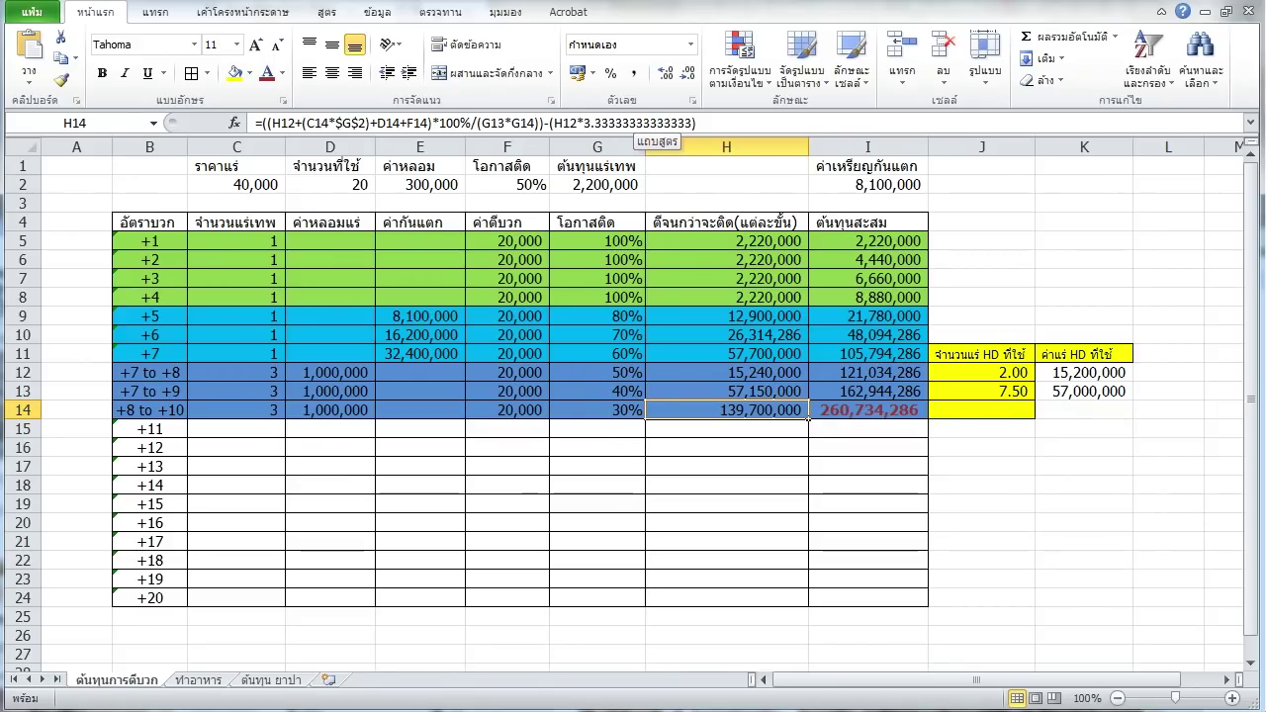
pyautogui.press('F2')
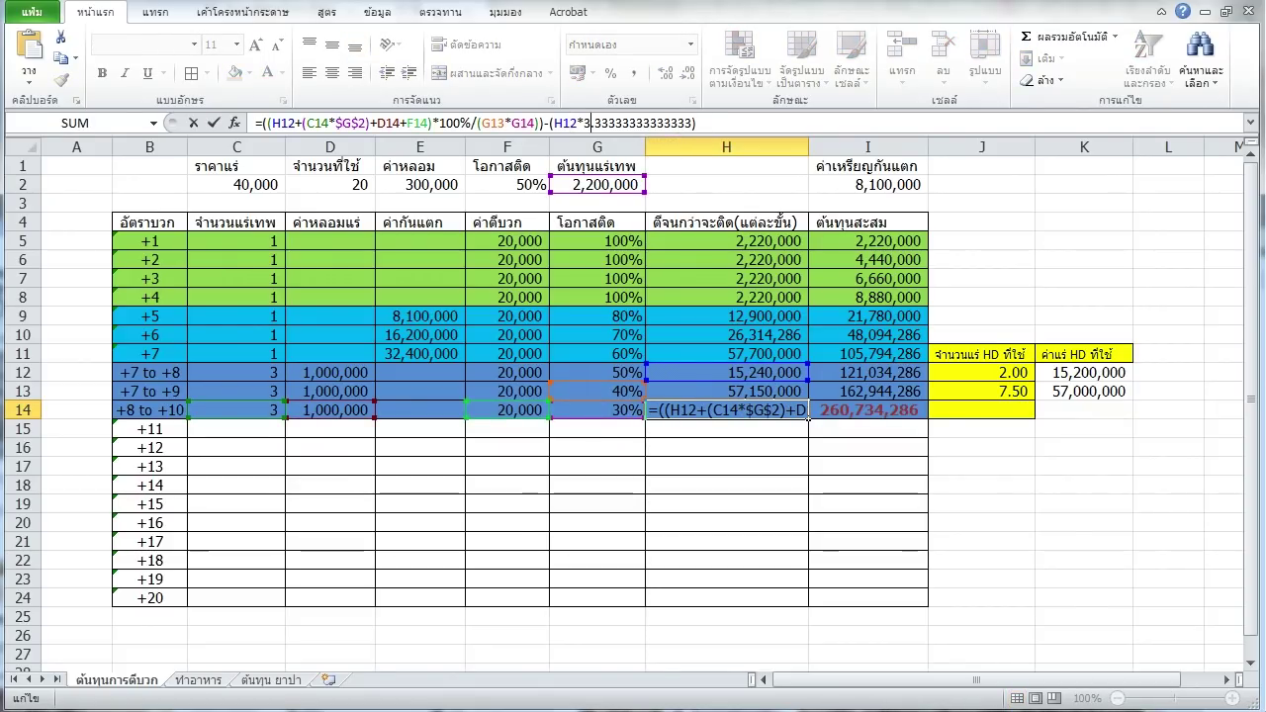
# Change the multiplier of H12 in the H14 formula for the +8 to +10 row to 2.33333333333333.
pyautogui.press('BackSpace')
pyautogui.write('2')
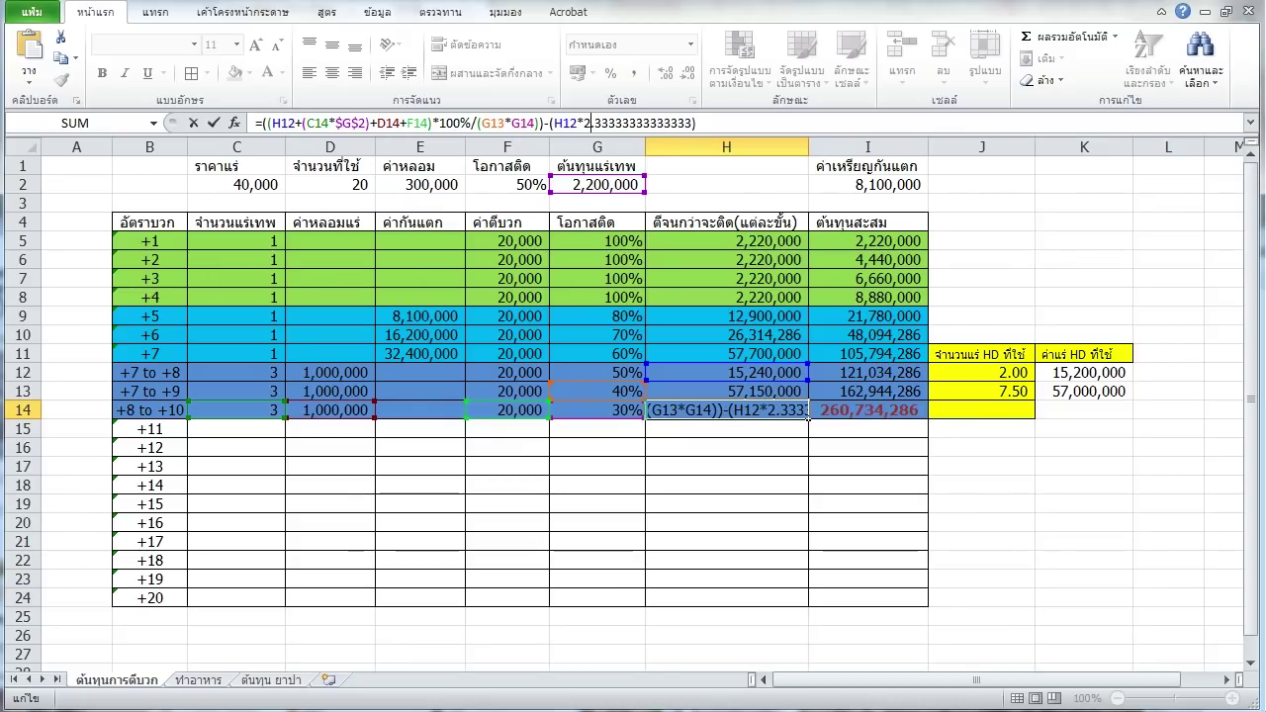
pyautogui.hotkey('ctrl', 'Return')
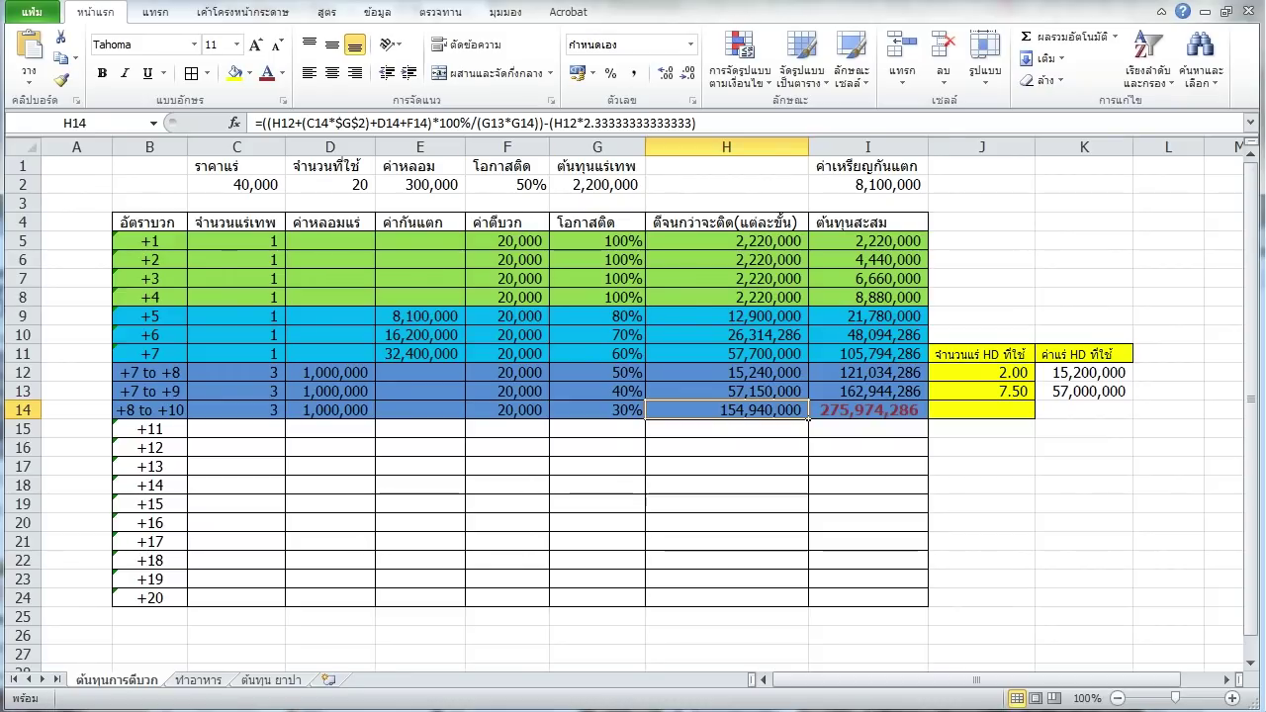
# Examine the H14 cost formula, its subtracted H12 term, the success chance in G14 and the H12 formula.
pyautogui.click(641, 416)
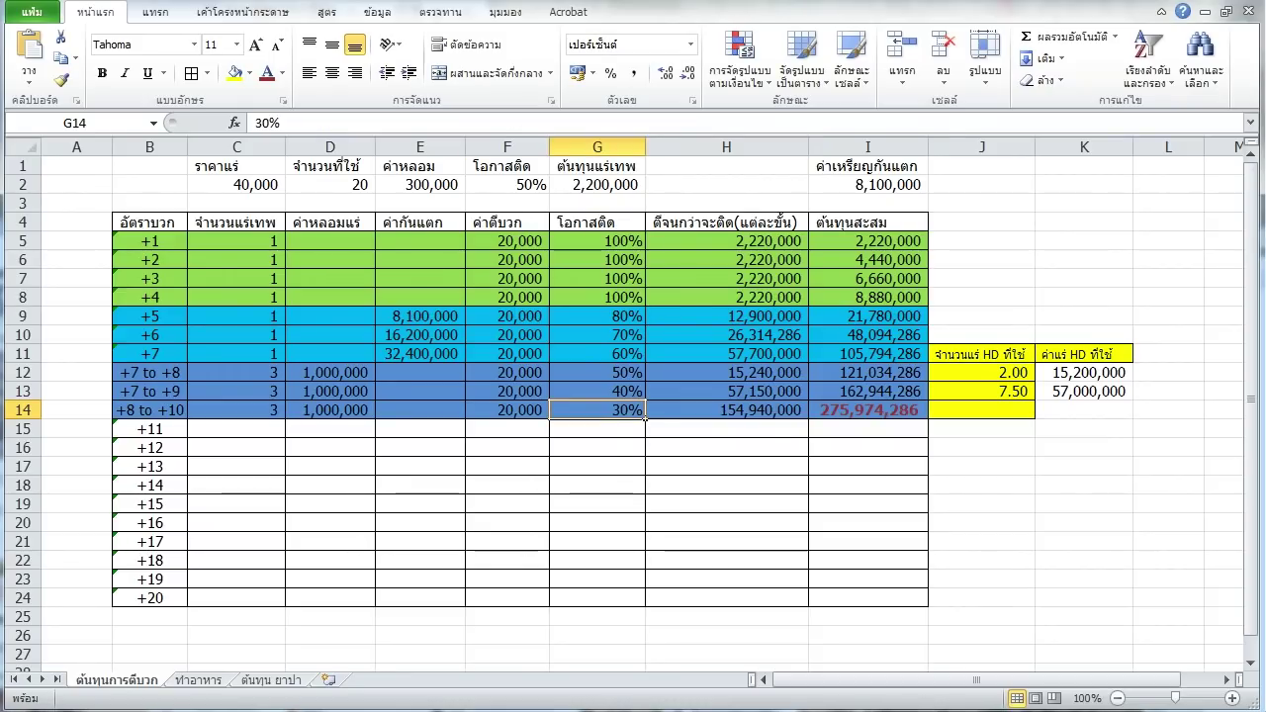
pyautogui.click(806, 417)
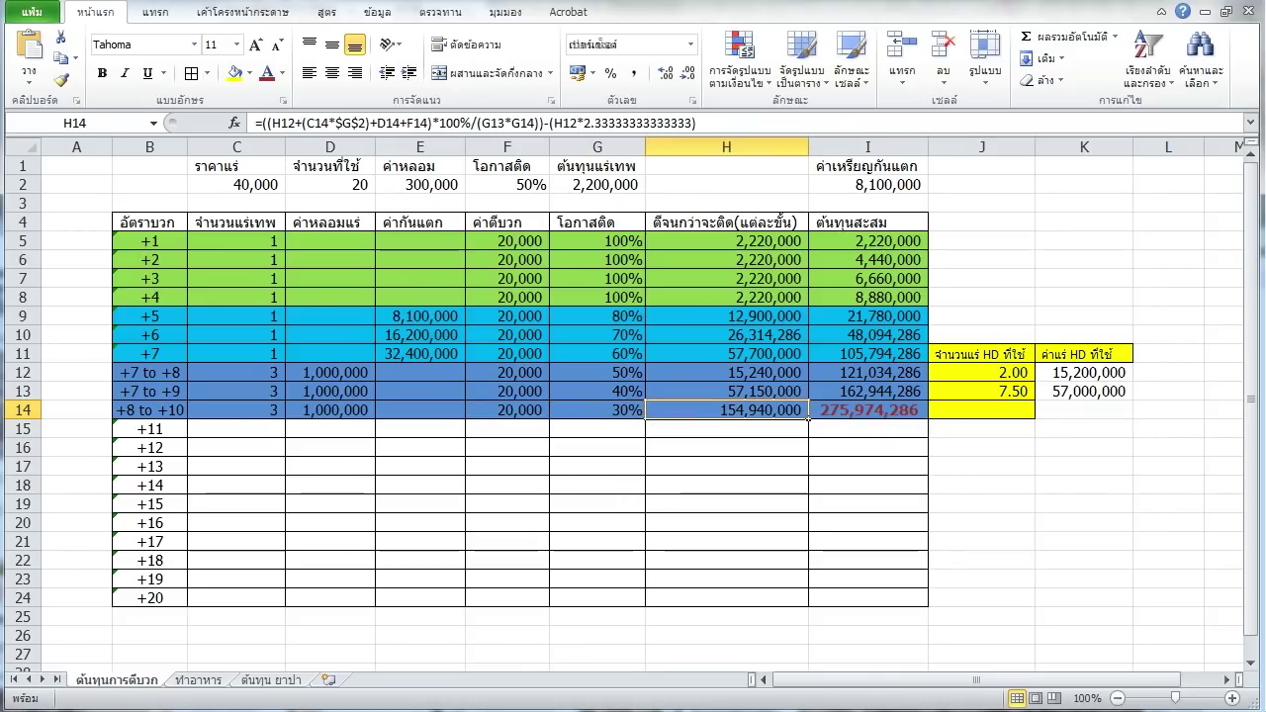
pyautogui.click(641, 416)
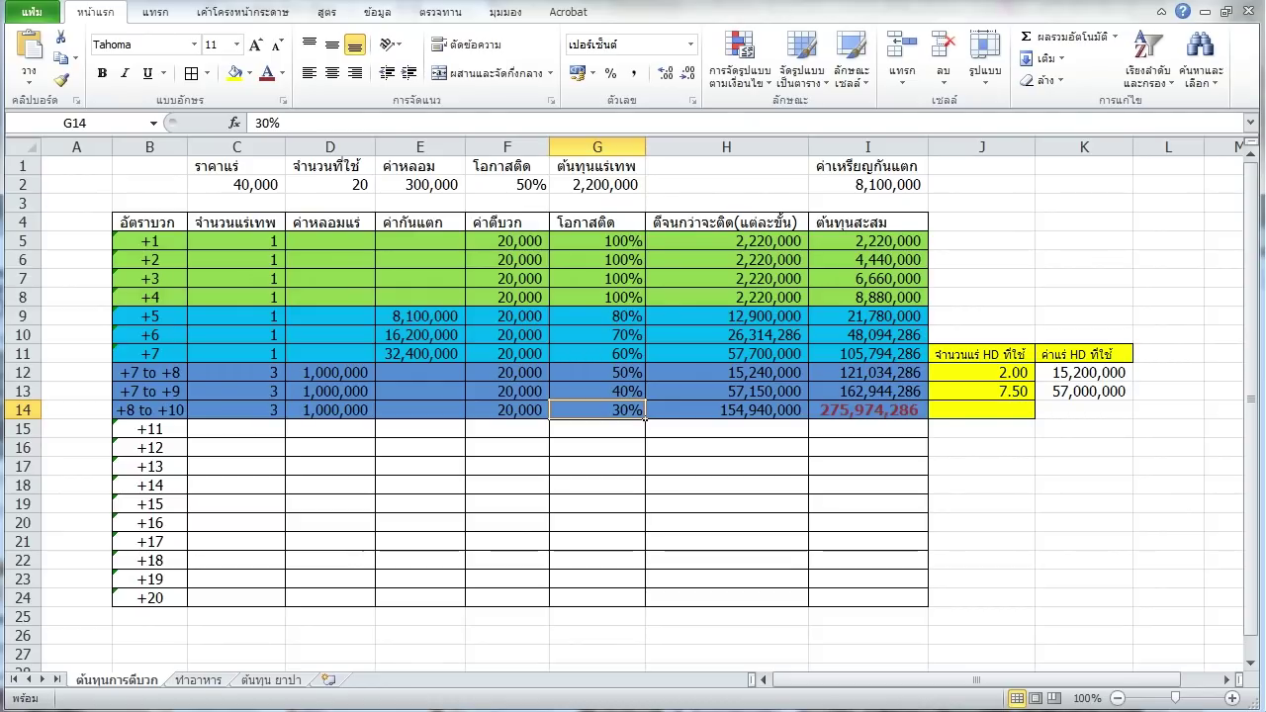
pyautogui.click(804, 414)
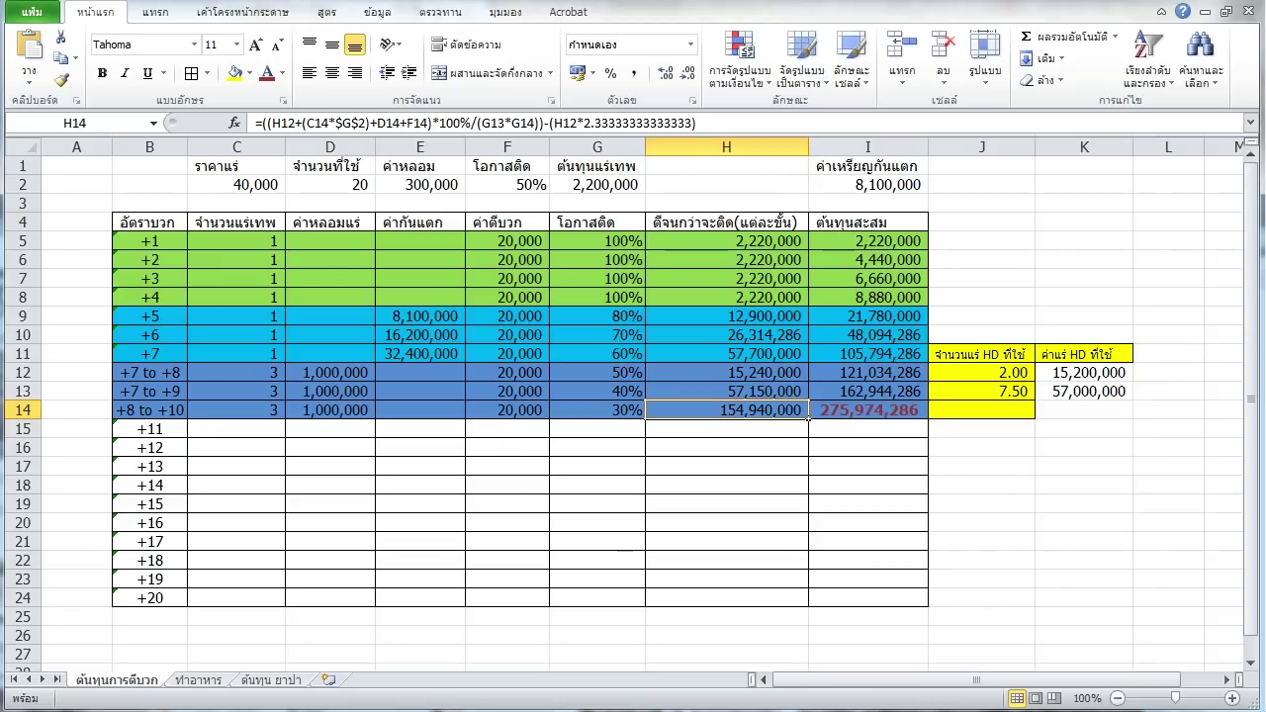
pyautogui.click(803, 376)
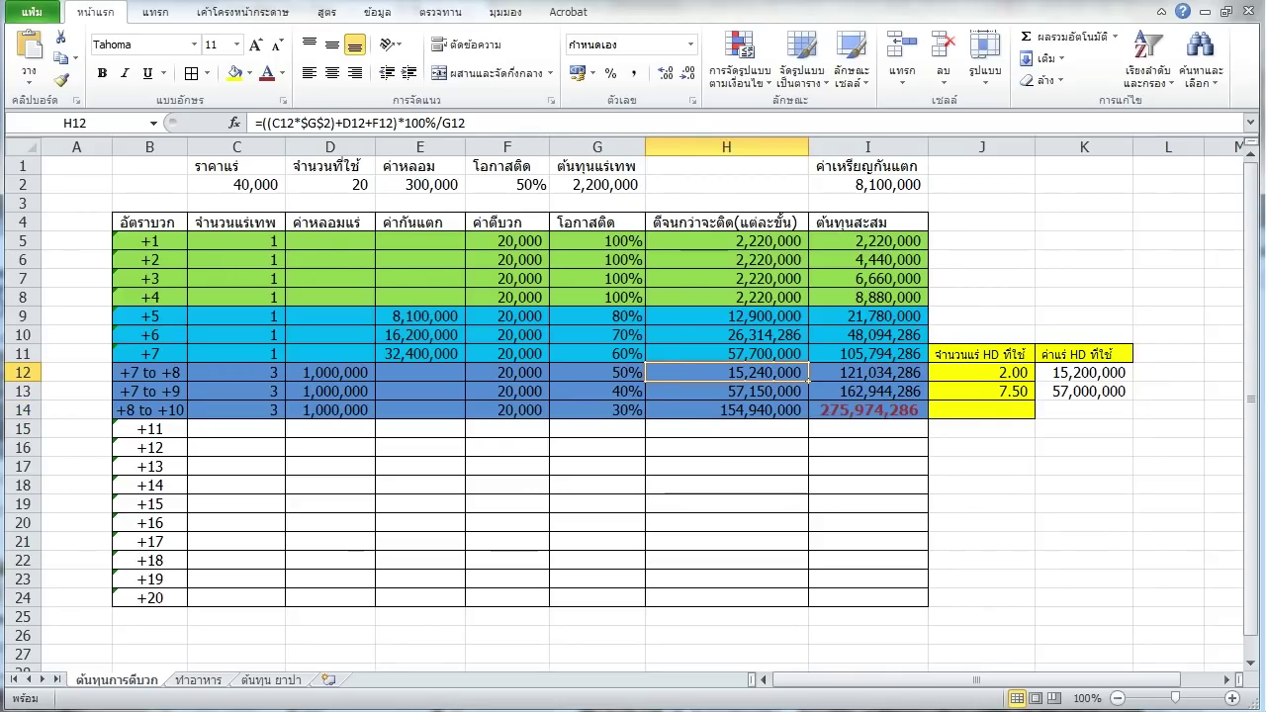
pyautogui.click(806, 415)
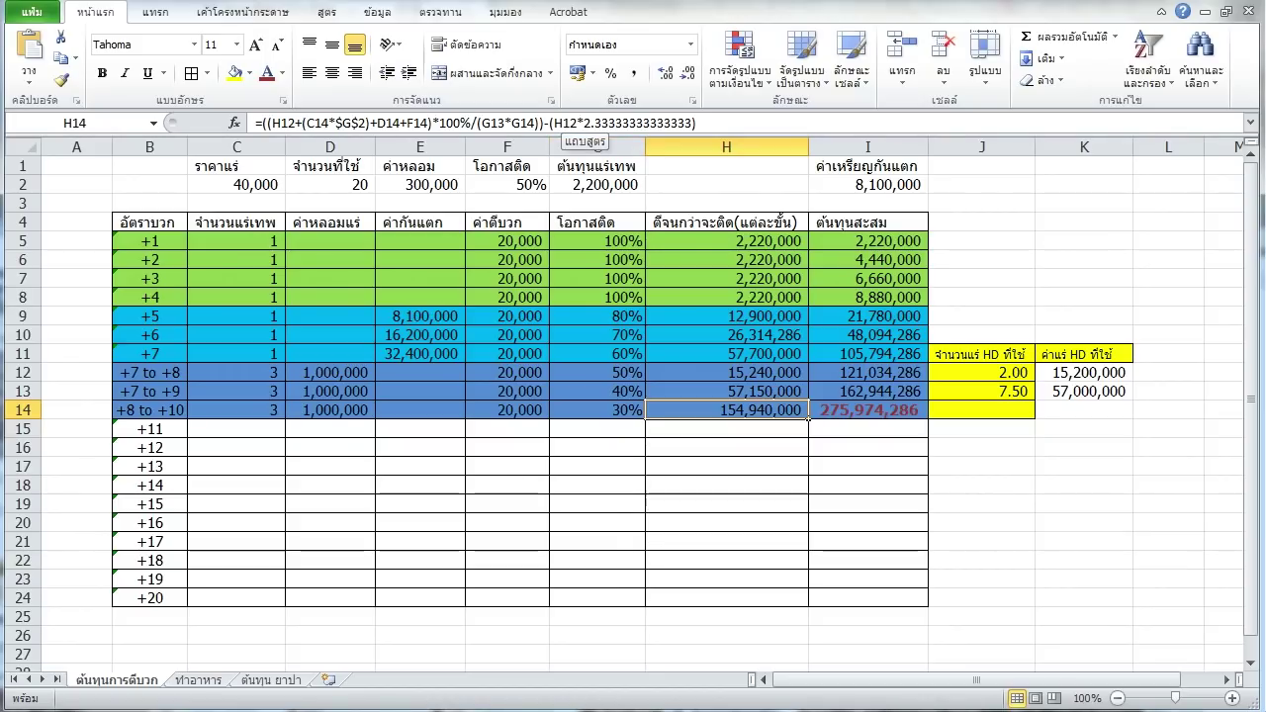
pyautogui.press('F2')
pyautogui.moveTo(562, 123); pyautogui.dragTo(554, 122)
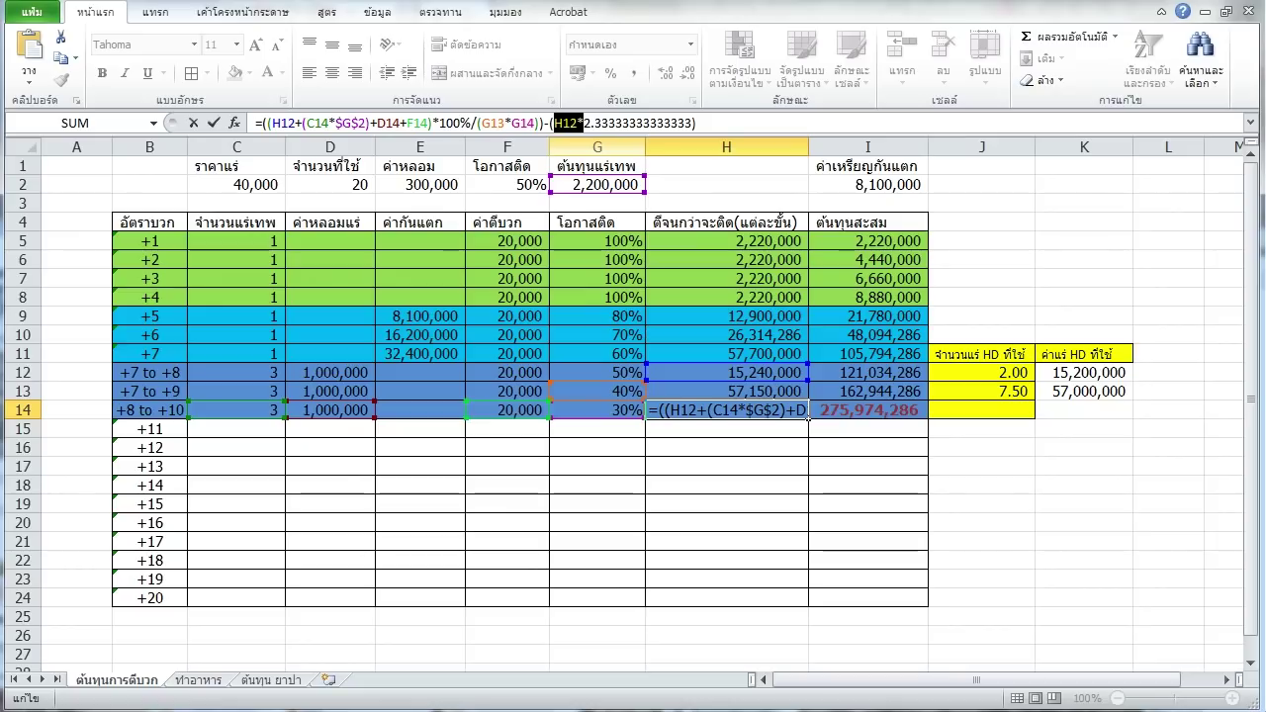
pyautogui.press('Escape')
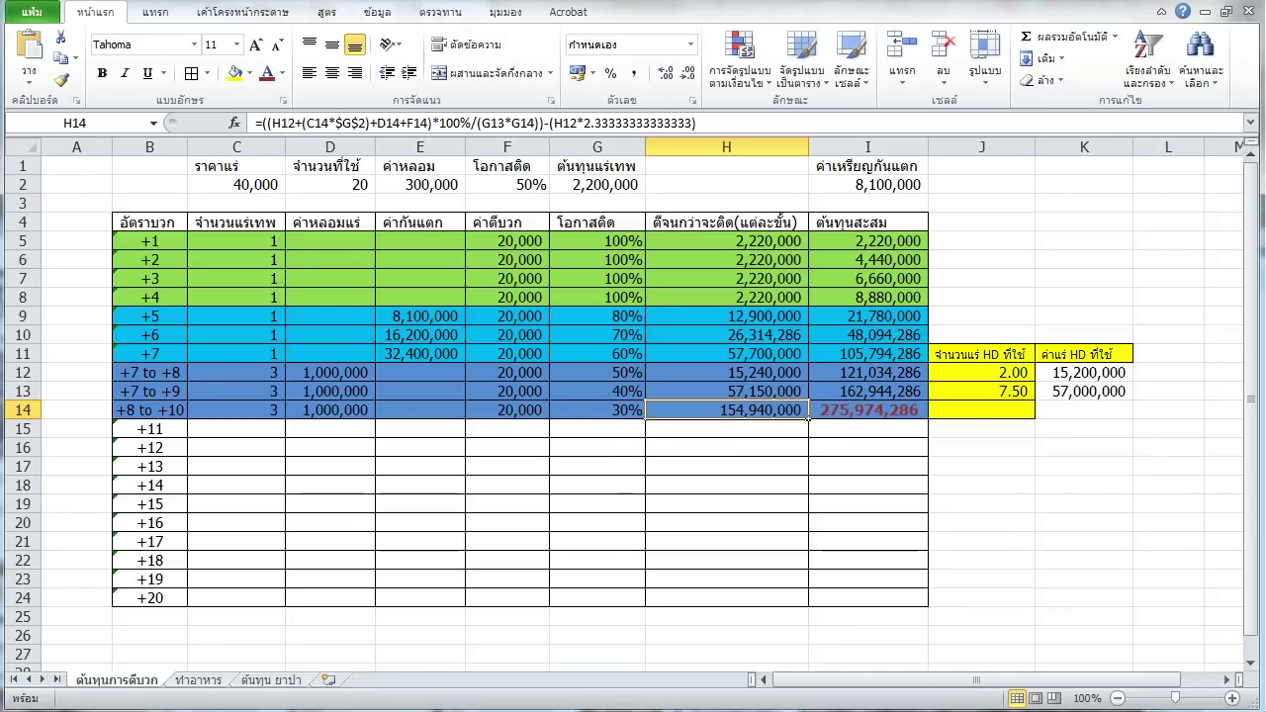
pyautogui.press('Up')
pyautogui.press('Up')
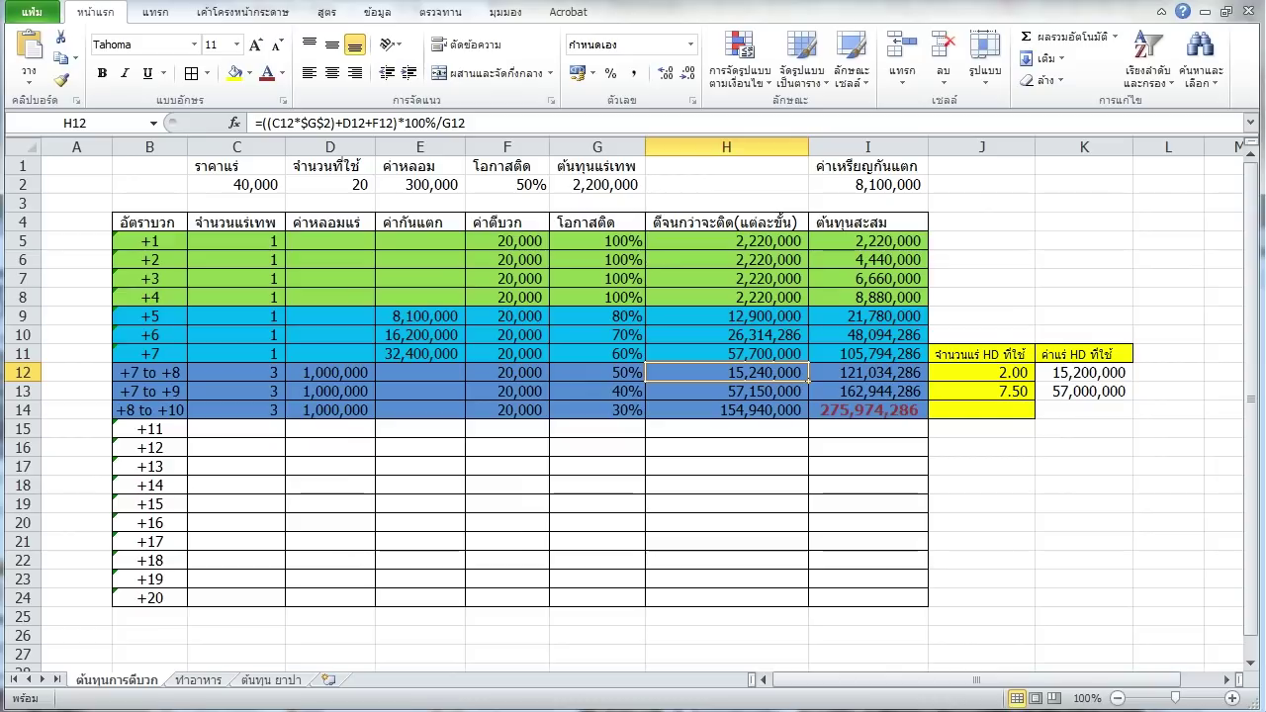
# Examine the cumulative costs in I5:I12 and how the I14 formula combines I12 with H14.
pyautogui.moveTo(869, 379); pyautogui.dragTo(871, 241)
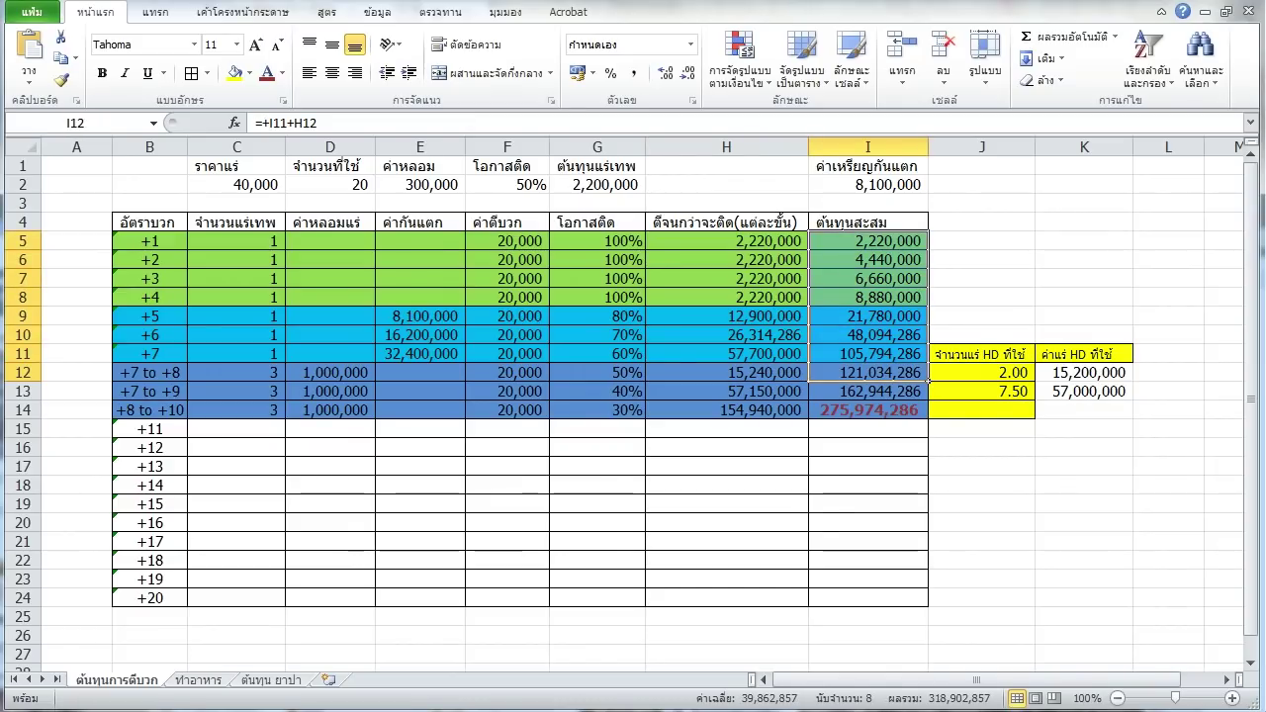
pyautogui.click(726, 409)
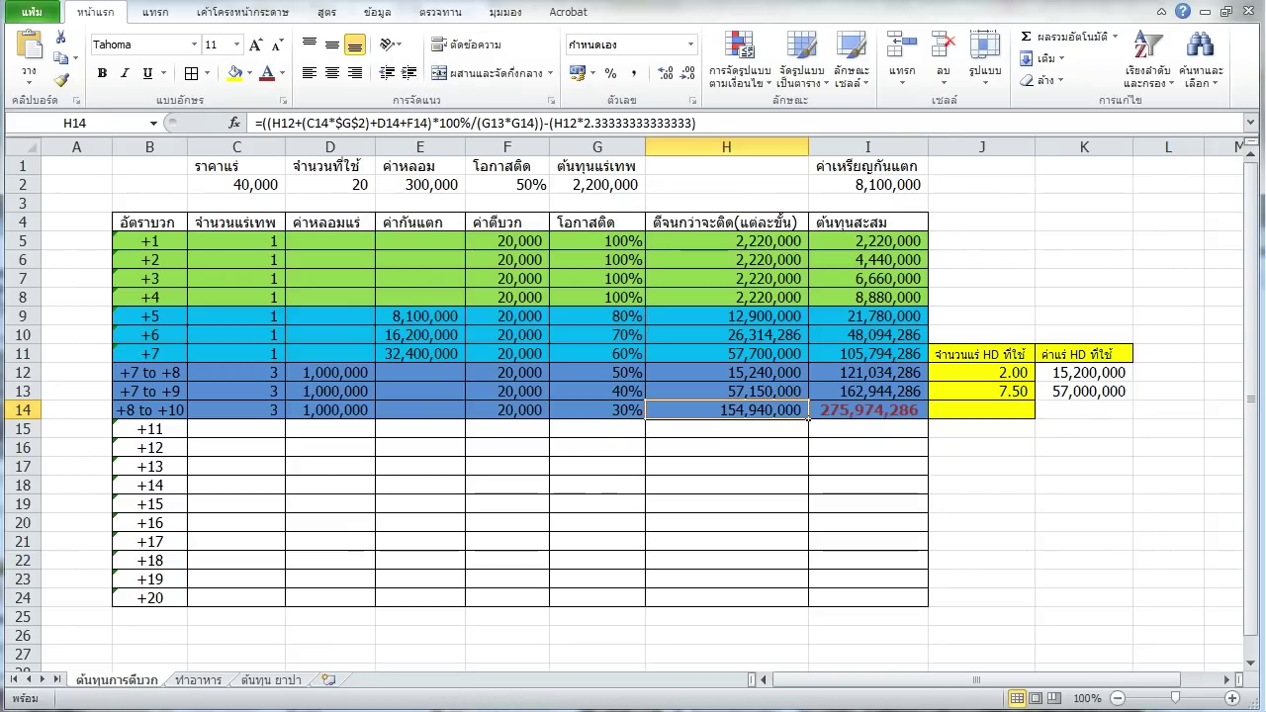
pyautogui.click(920, 415)
pyautogui.click(806, 415)
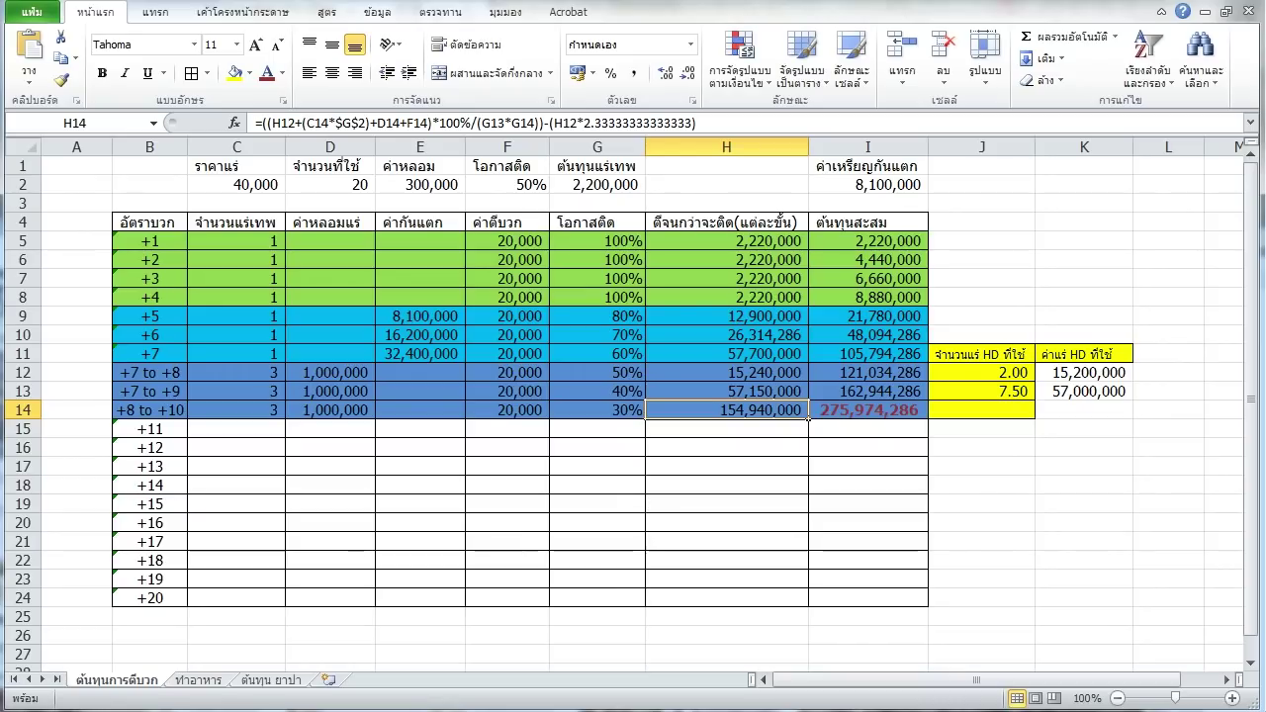
pyautogui.click(925, 416)
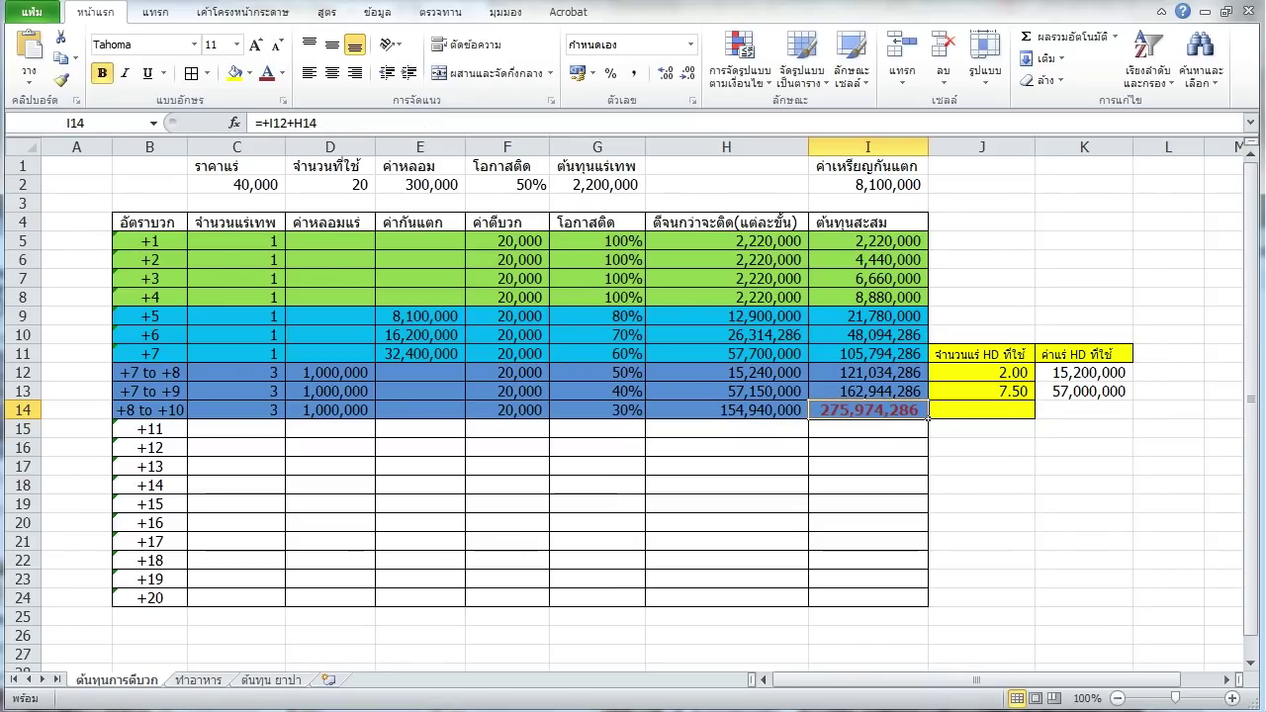
pyautogui.press('F2')
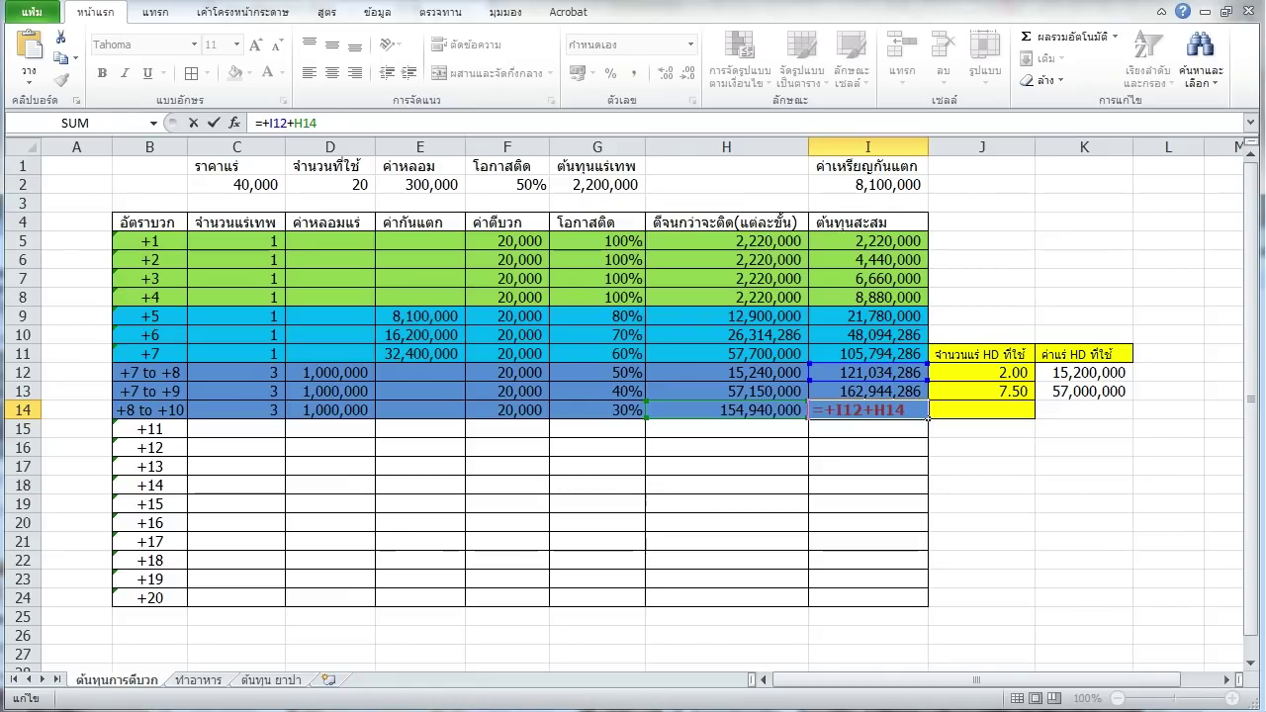
pyautogui.hotkey('ctrl', 'Return')
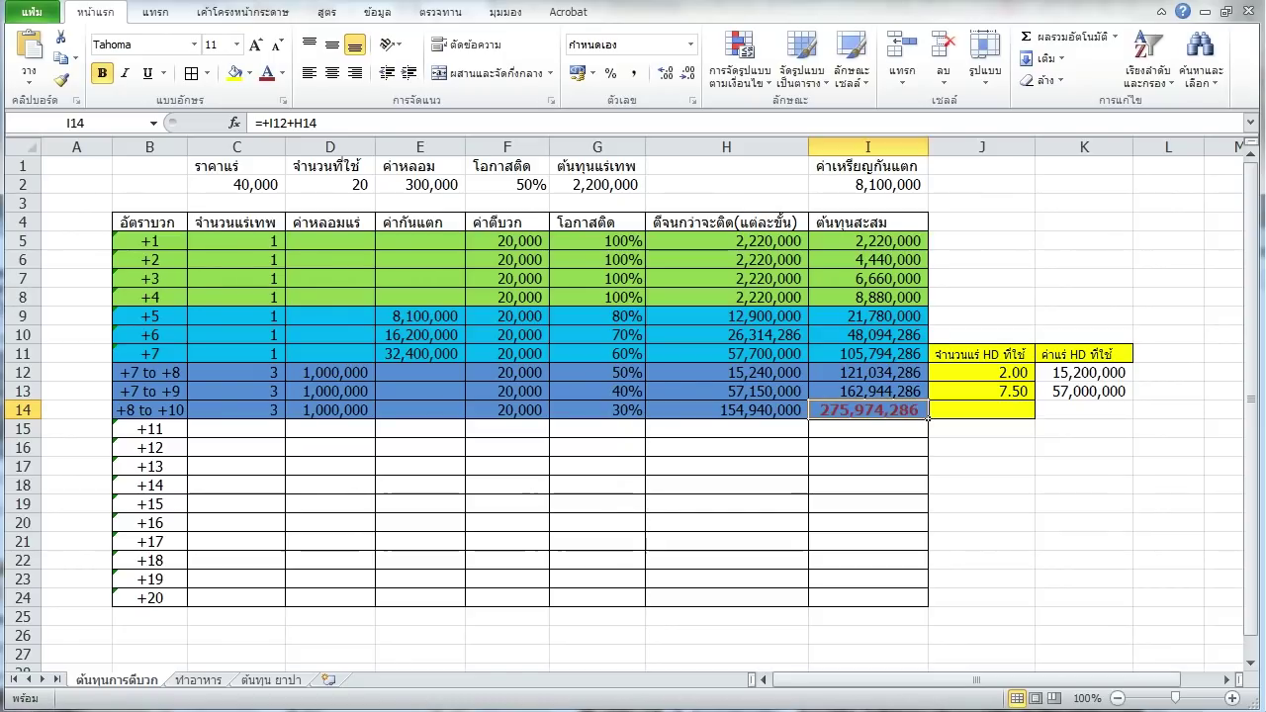
pyautogui.click(727, 410)
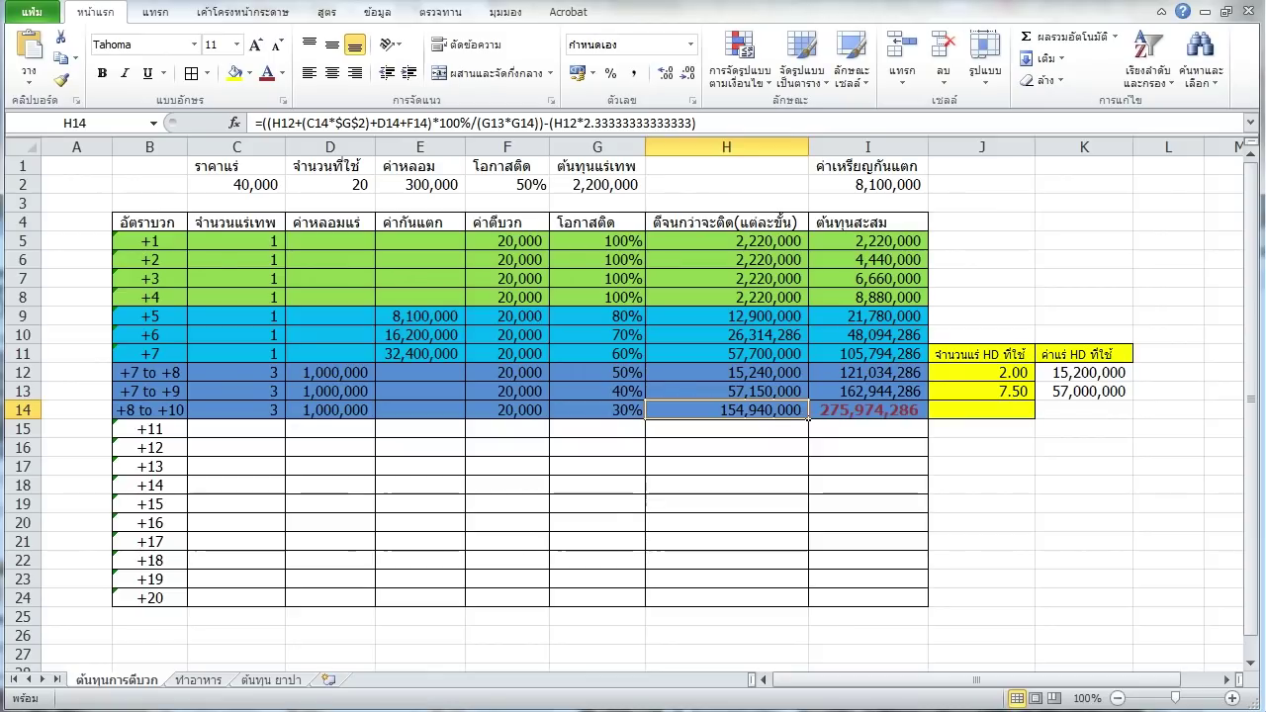
pyautogui.click(925, 416)
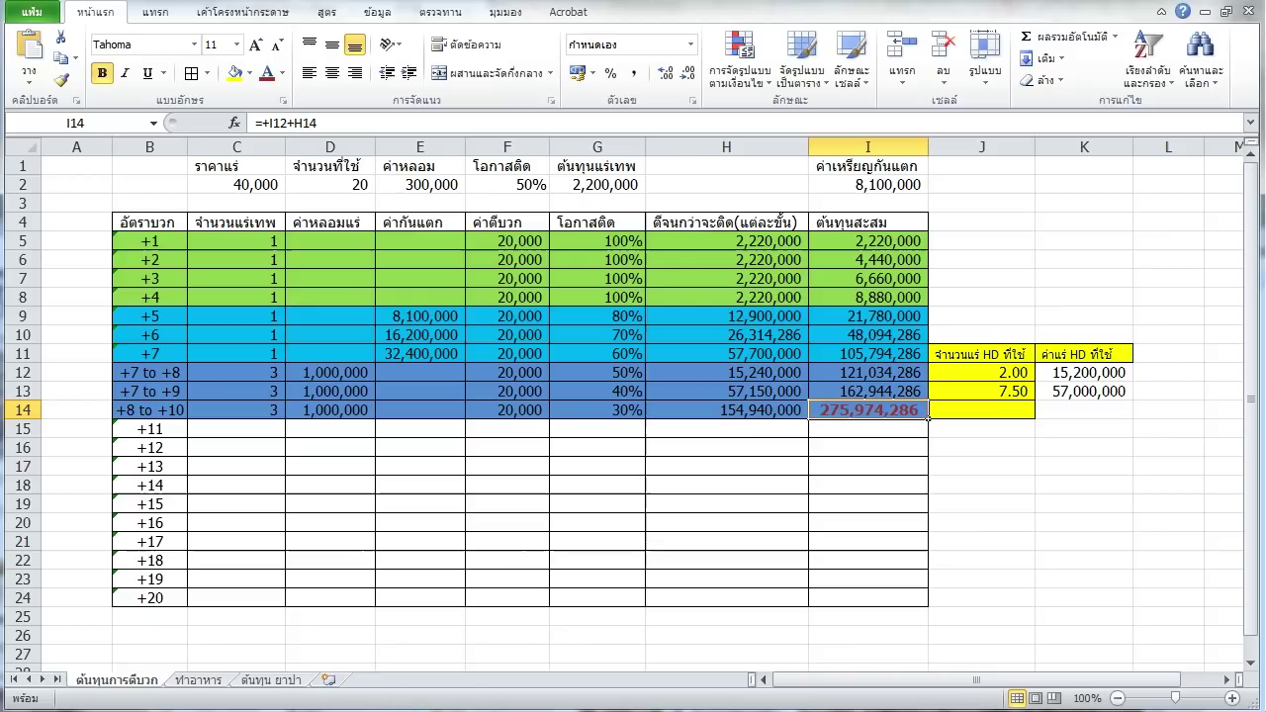
pyautogui.press('Left')
pyautogui.press('Right')
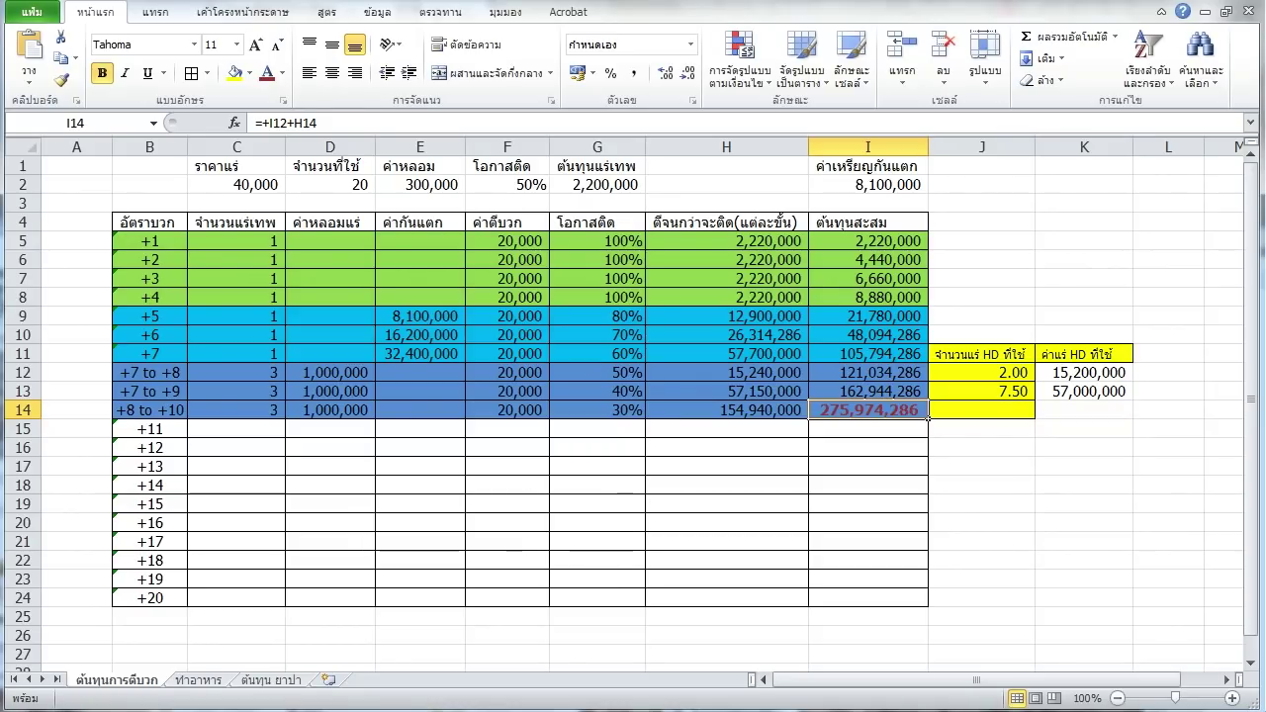
pyautogui.press('Left')
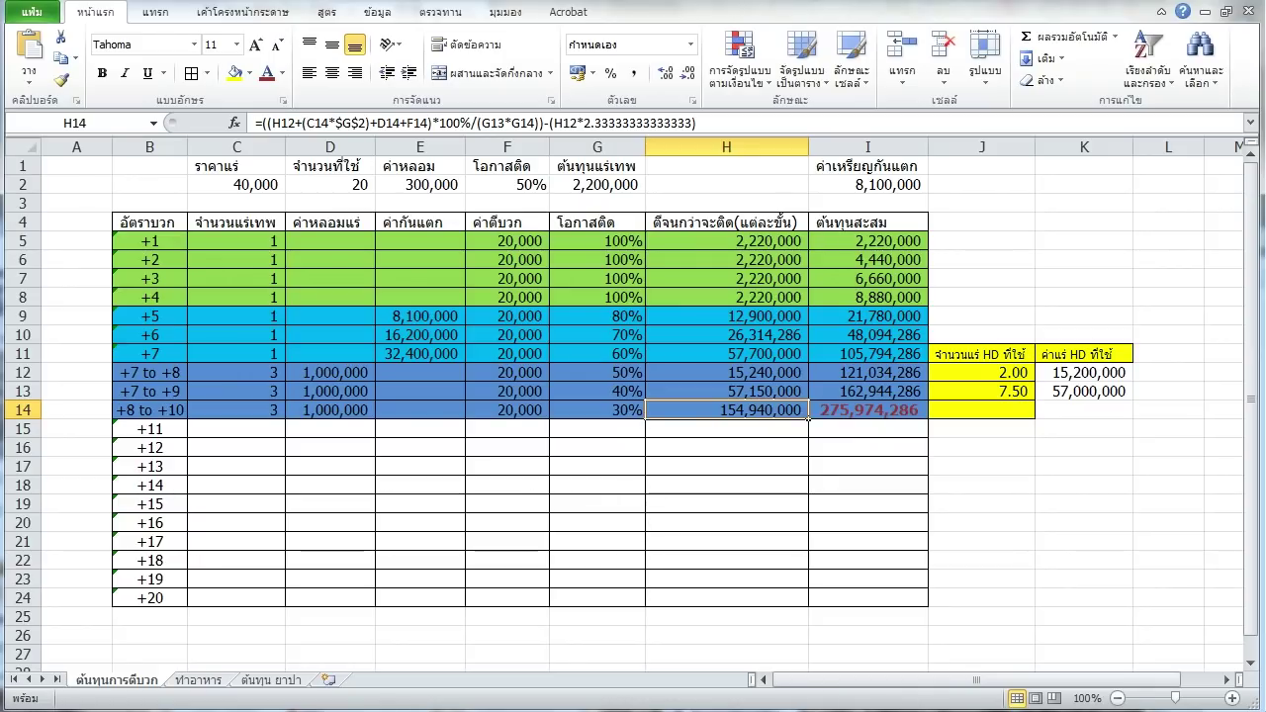
# Try an ore price of 70,000 in C2, check the costs in H14 and I14, and undo the price change.
pyautogui.click(238, 184)
pyautogui.write('70,000')
pyautogui.press('Return')
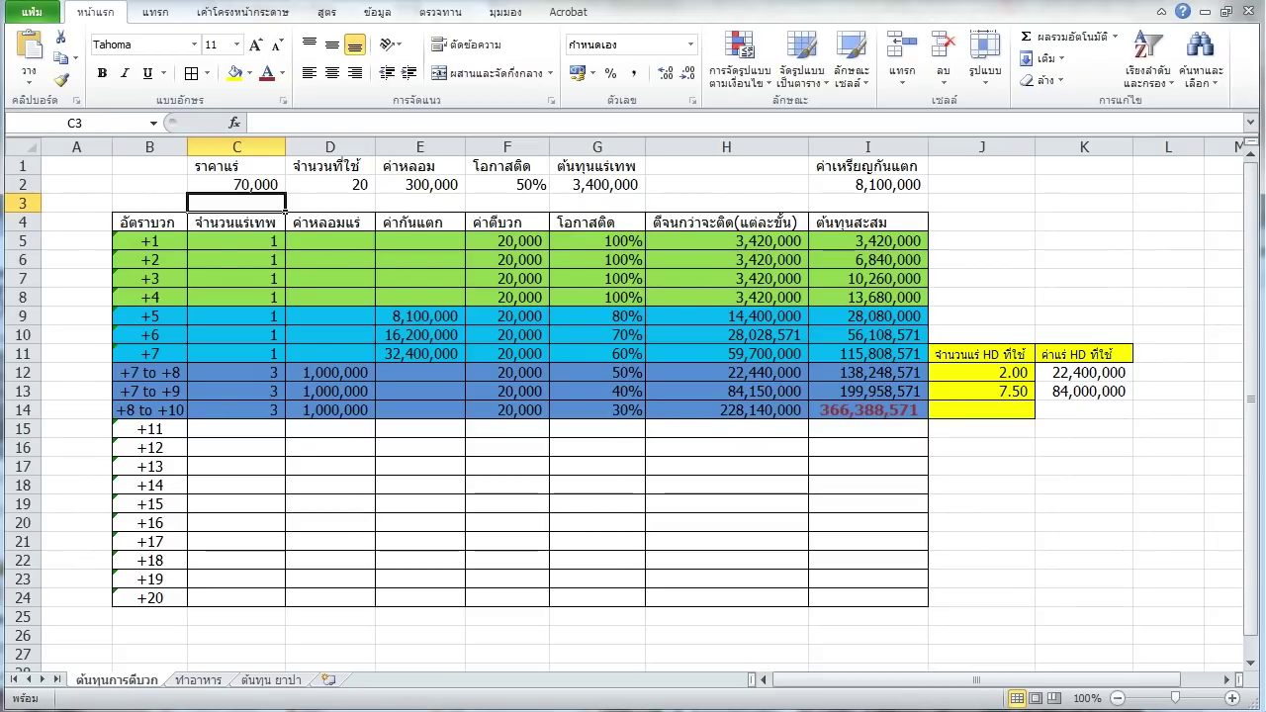
pyautogui.click(803, 413)
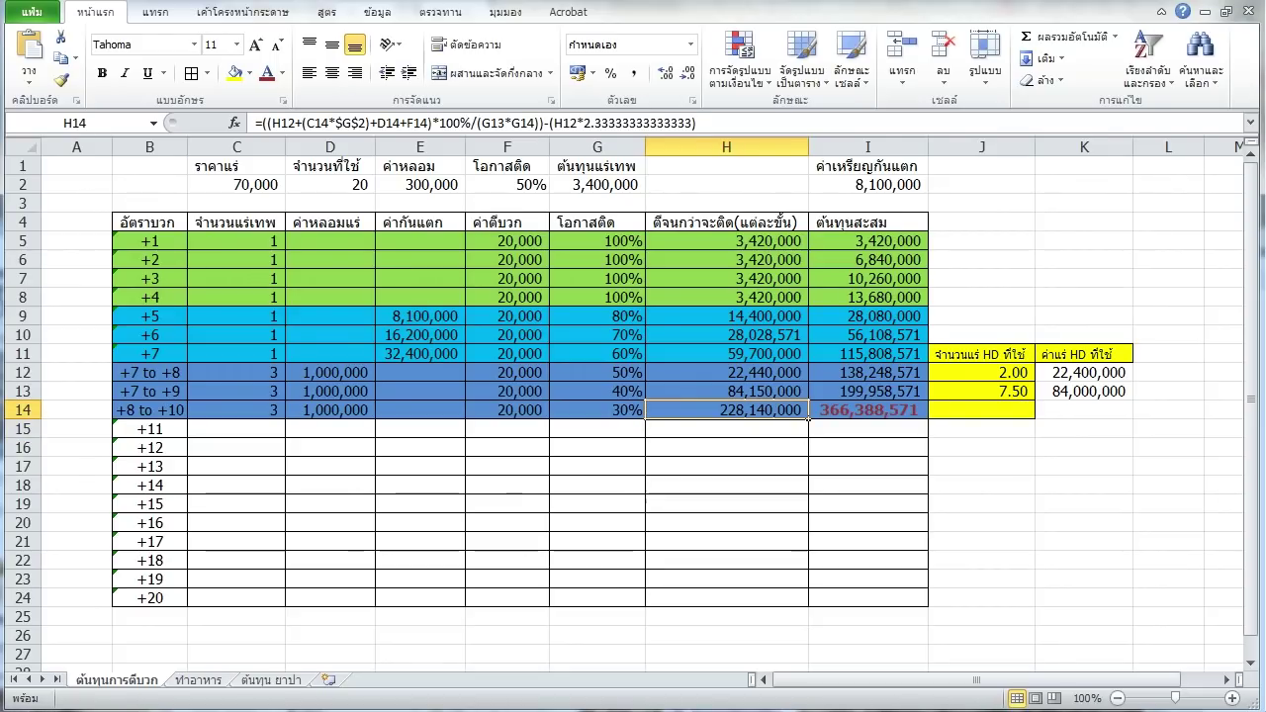
pyautogui.click(920, 414)
pyautogui.click(806, 416)
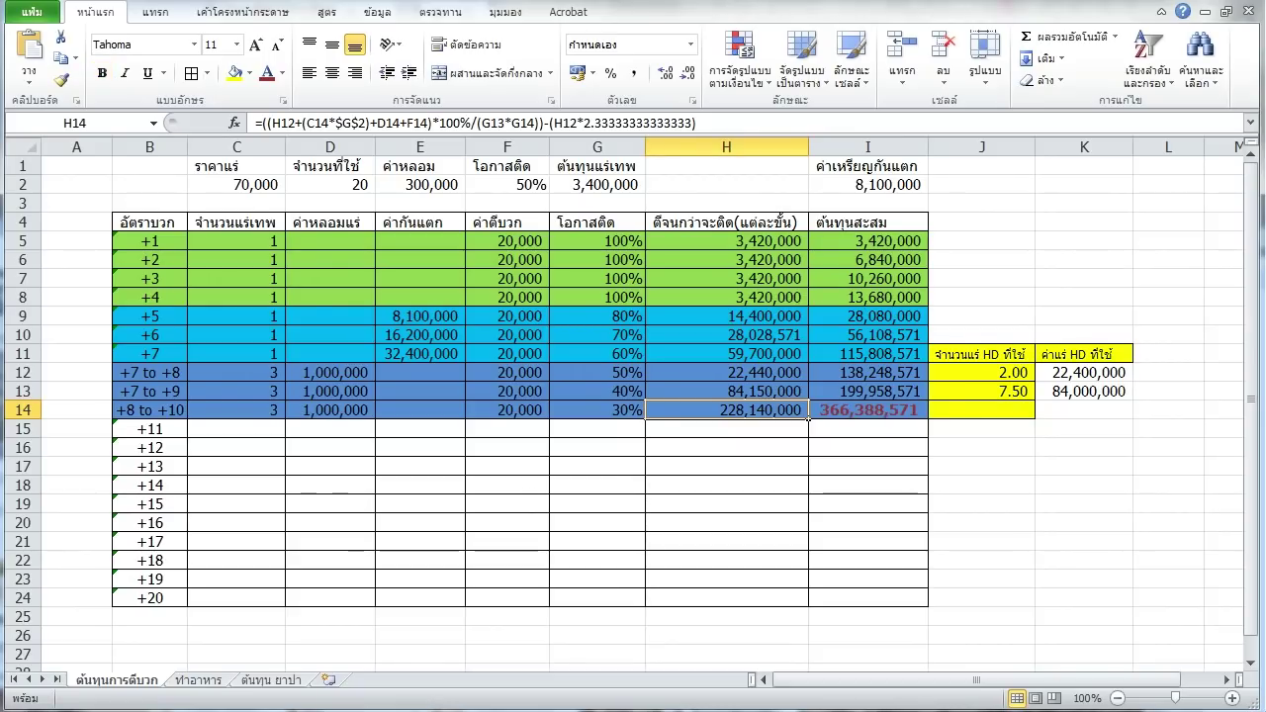
pyautogui.hotkey('ctrl', 'z')
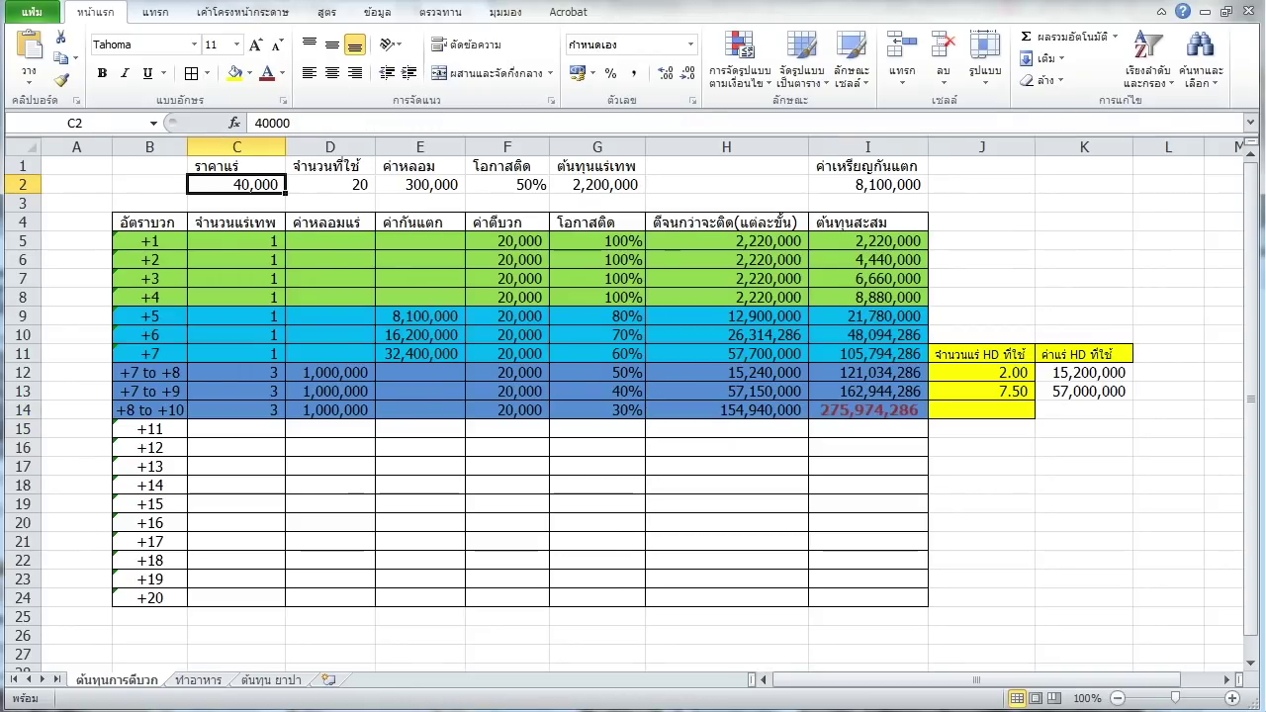
# Review the stage cost in H14 and the cumulative cost in I14 against the +7 to +9 row.
pyautogui.click(867, 410)
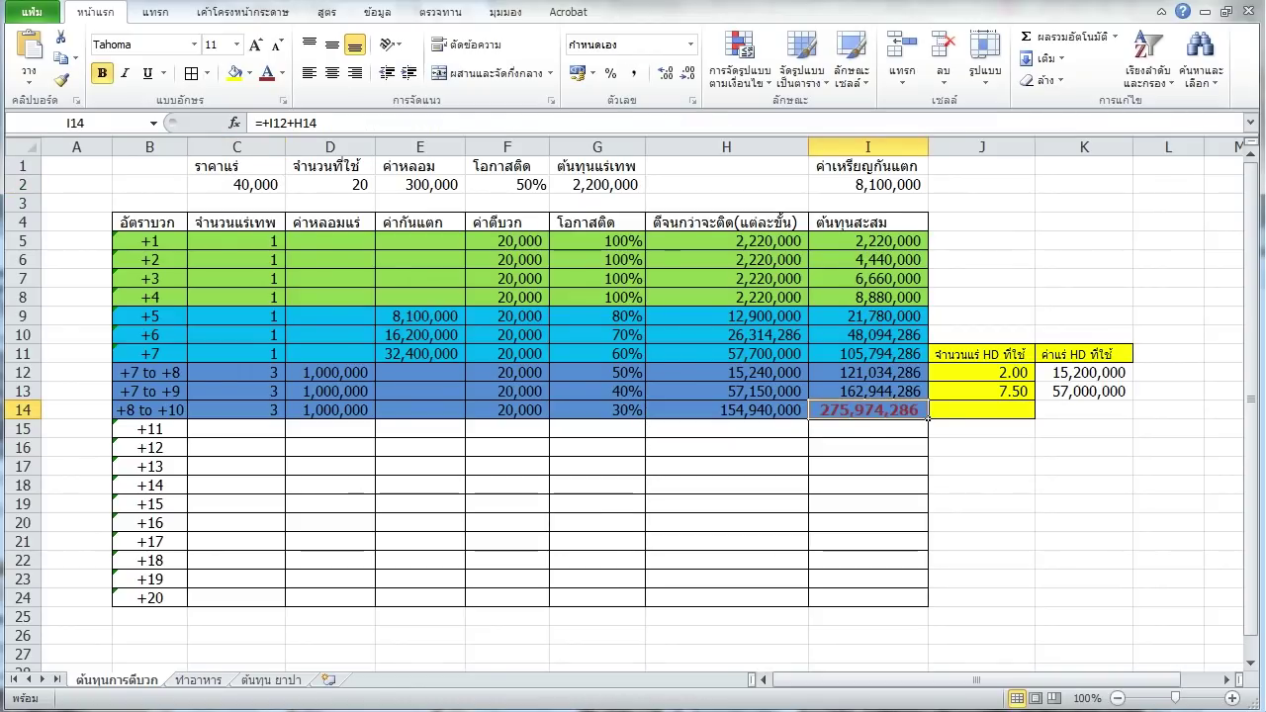
pyautogui.click(183, 394)
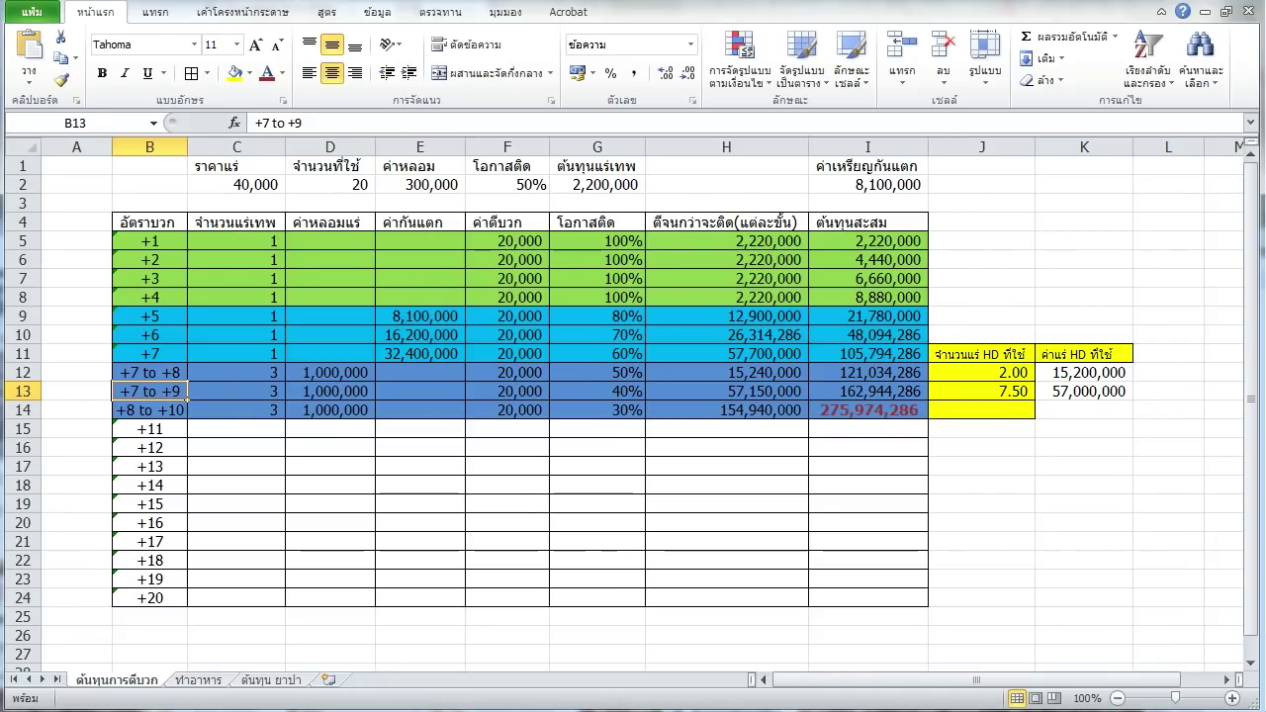
pyautogui.click(901, 411)
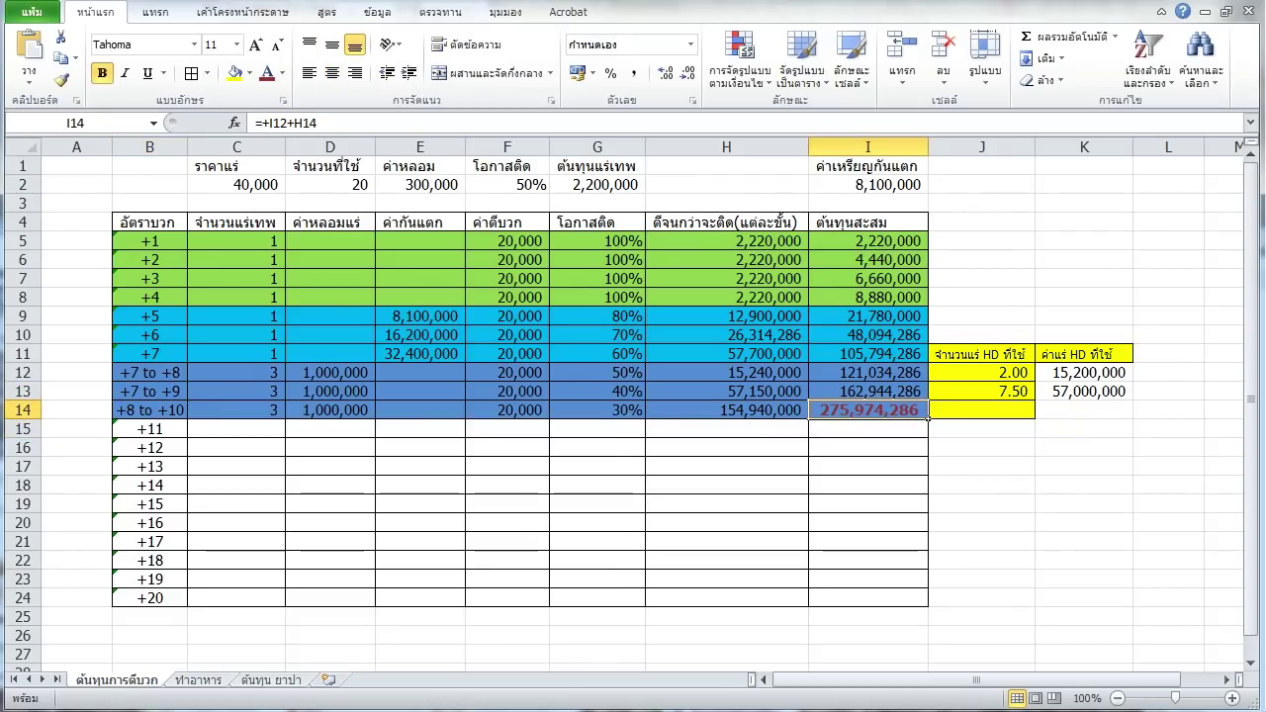
pyautogui.click(981, 410)
pyautogui.click(726, 410)
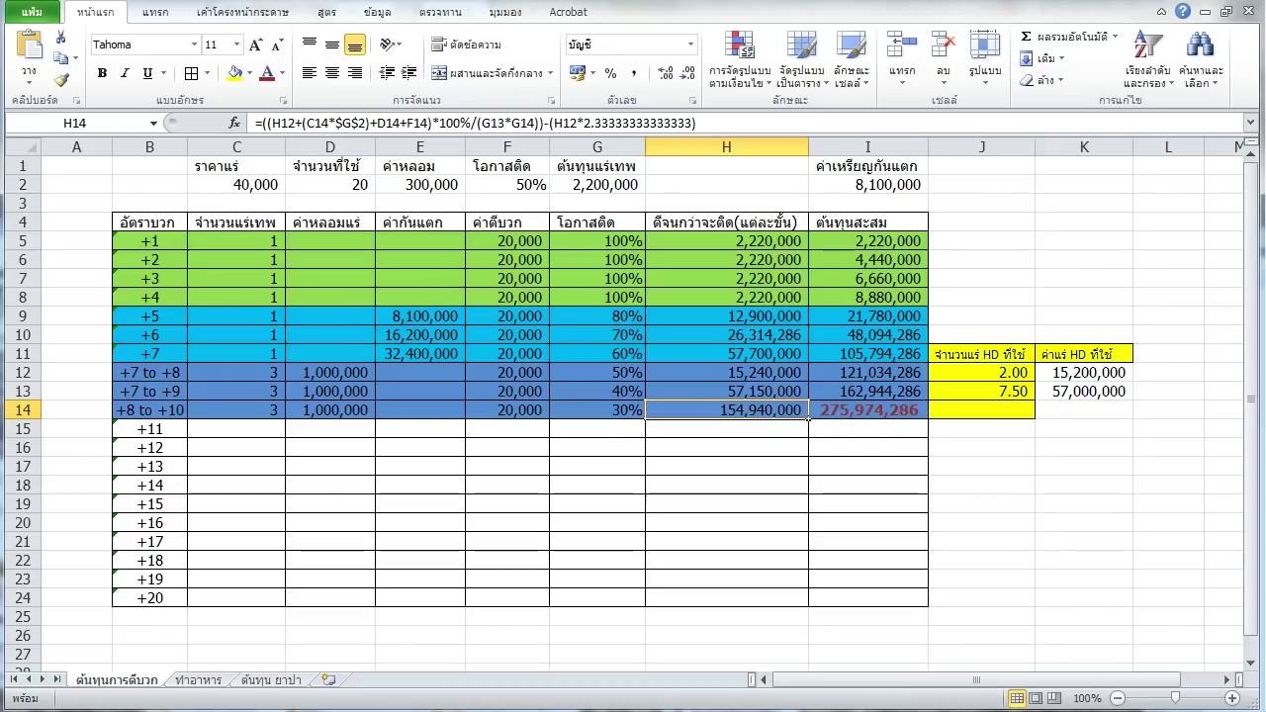
pyautogui.click(1084, 447)
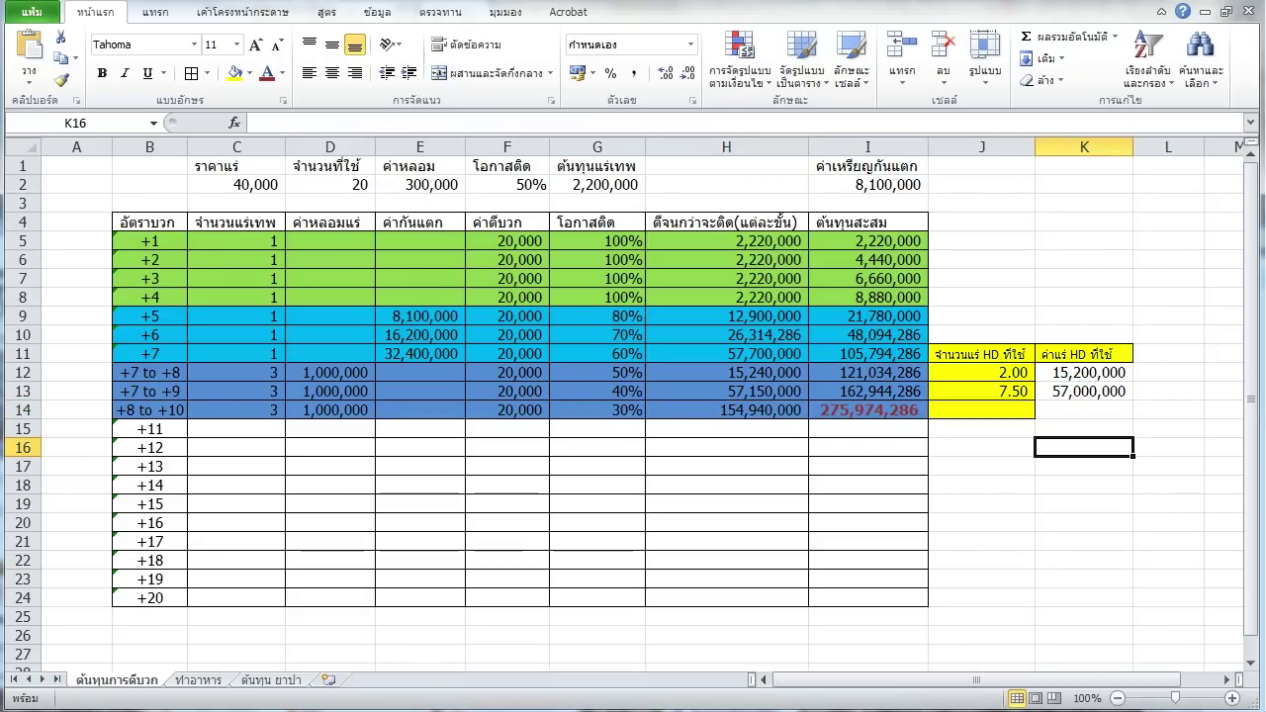
pyautogui.click(726, 410)
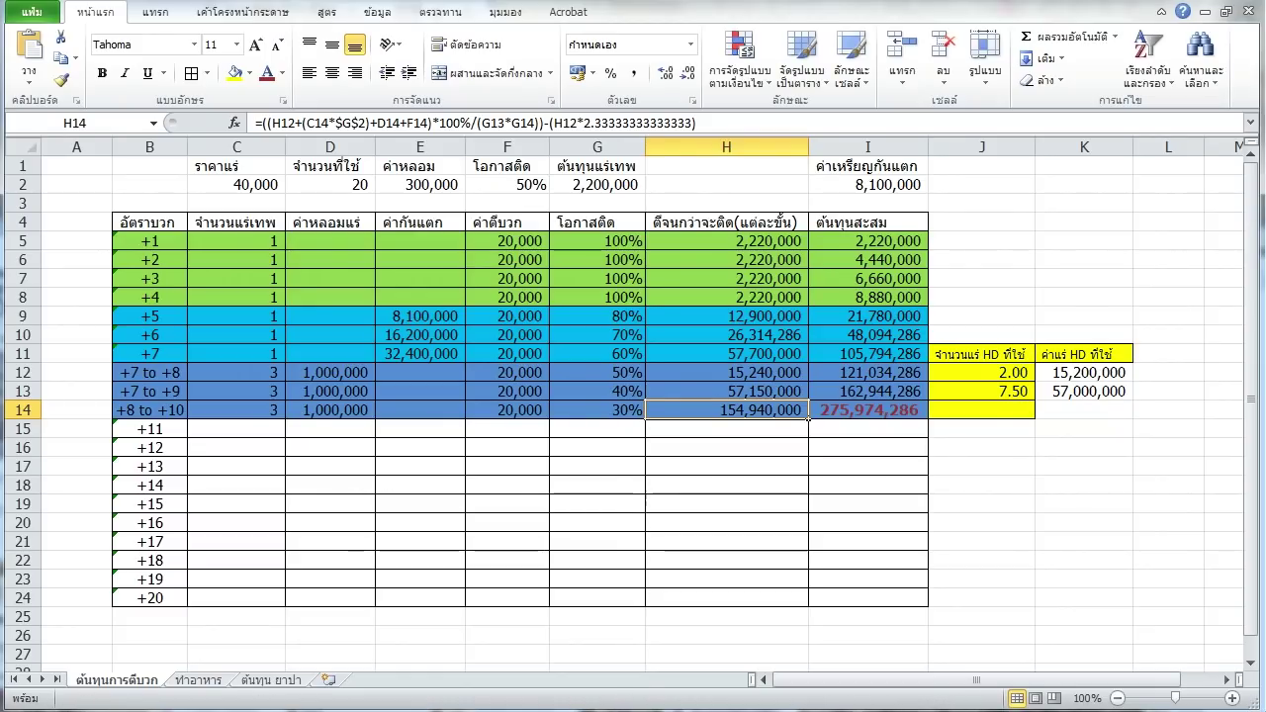
# Switch to the game window with the High Wizard character, show the worn equipment and inspect the full description of the +11 Salamander Staff of Destruction.
pyautogui.hotkey('alt', 'Tab')
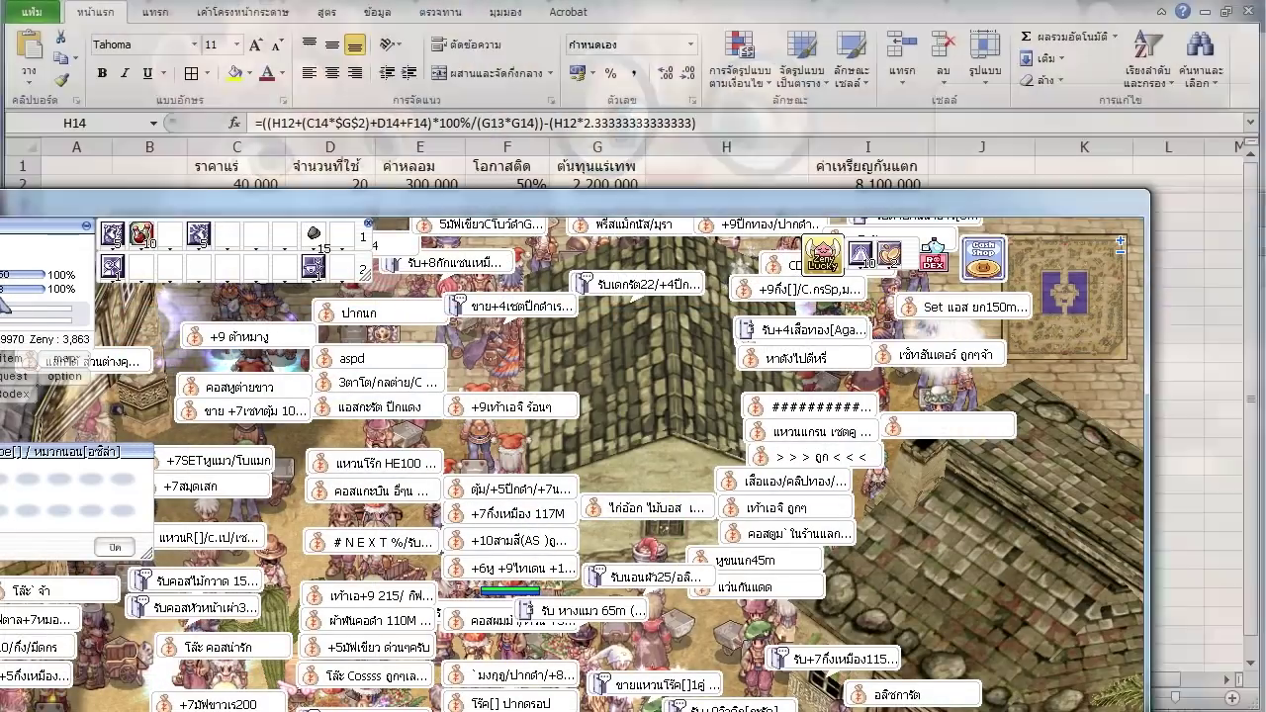
pyautogui.hotkey('alt', 'Tab')
pyautogui.hotkey('alt', 'Tab')
pyautogui.hotkey('alt', 'Tab')
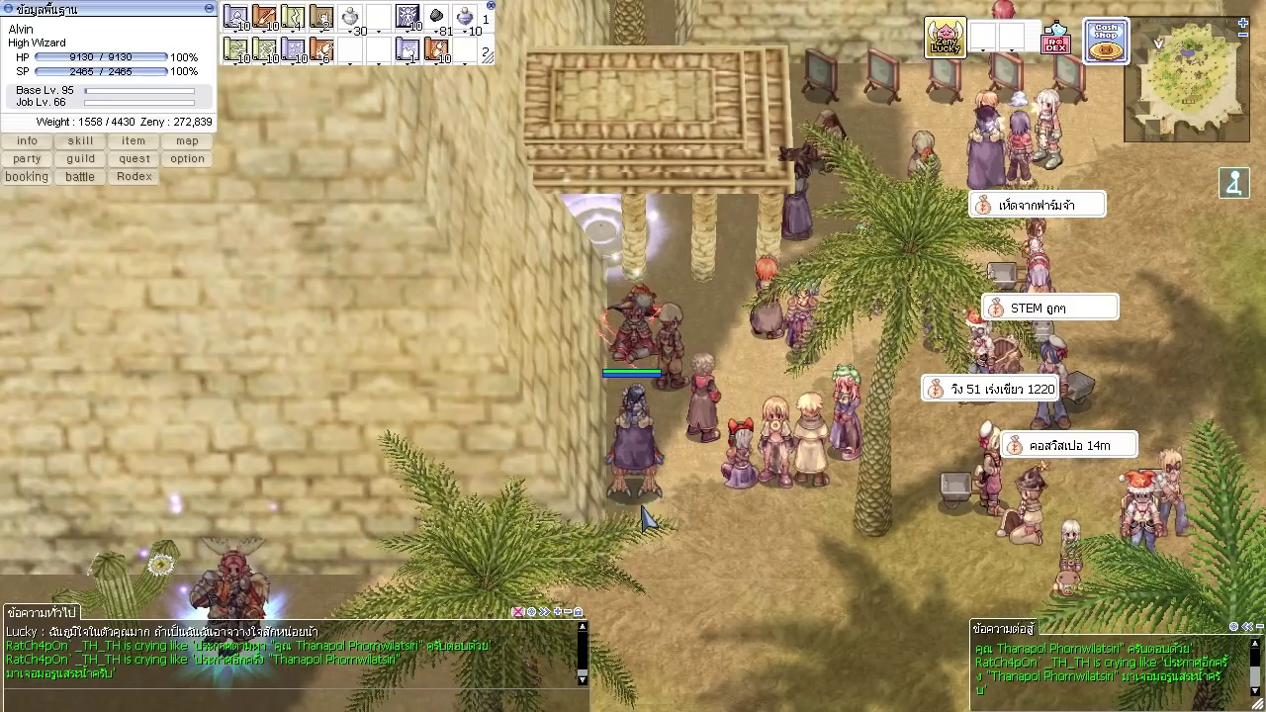
pyautogui.hotkey('alt', 'q')
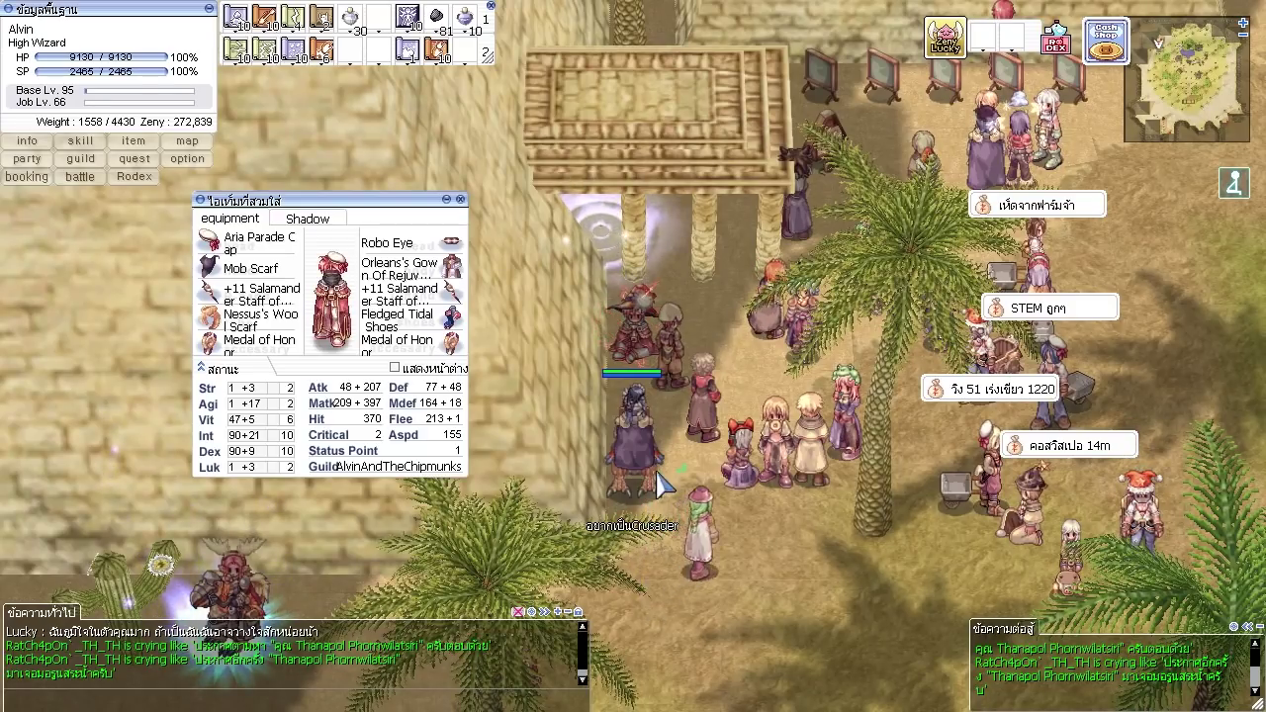
pyautogui.rightClick(454, 284)
pyautogui.moveTo(867, 368); pyautogui.dragTo(867, 667)
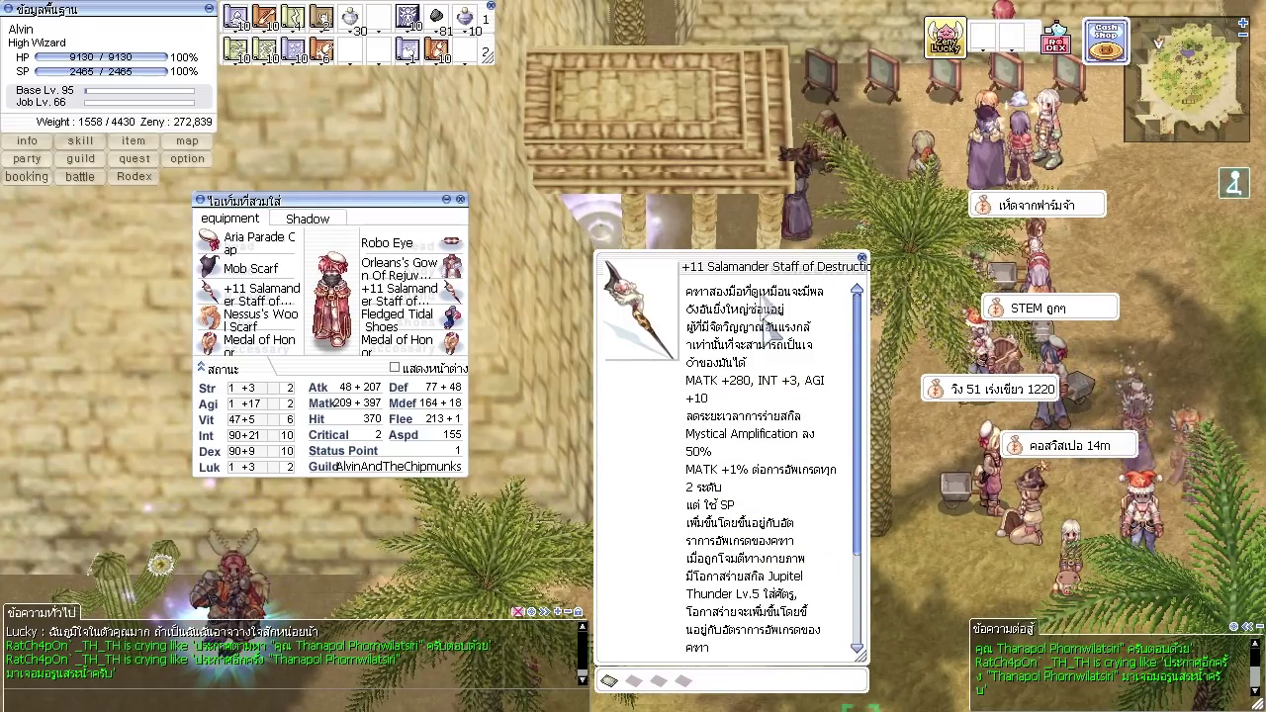
# Move the staff description aside in the game, and examine the weapon refine table for +11 to +20 on the forum page in Chrome.
pyautogui.moveTo(775, 266); pyautogui.dragTo(668, 167)
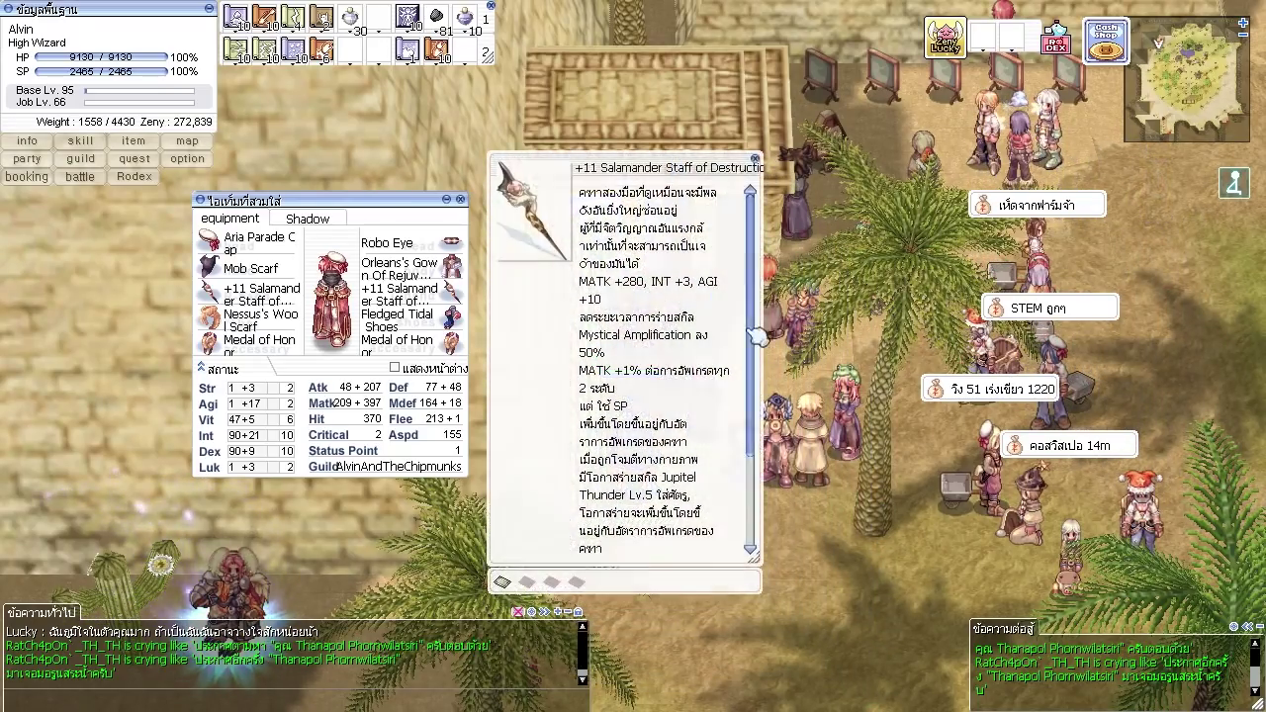
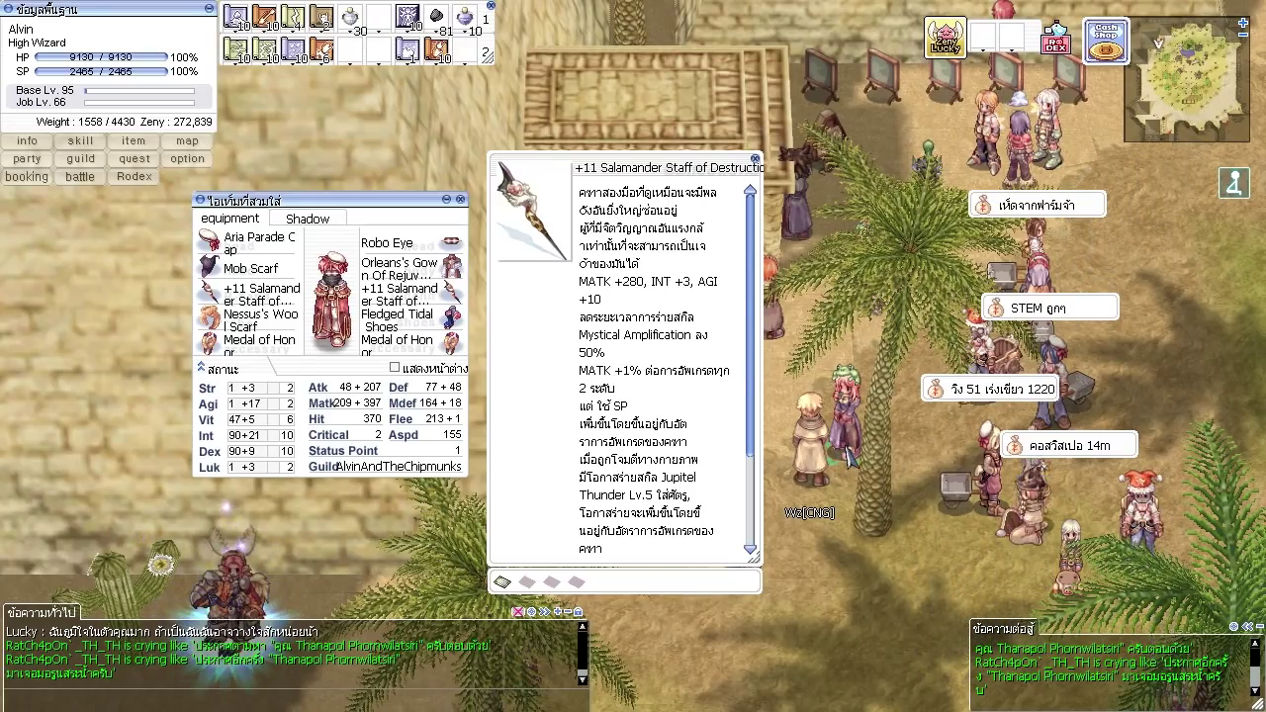
pyautogui.hotkey('alt', 'Tab')
pyautogui.hotkey('alt', 'Tab')
pyautogui.hotkey('alt', 'Tab')
pyautogui.hotkey('alt', 'Tab')
pyautogui.hotkey('alt', 'Tab')
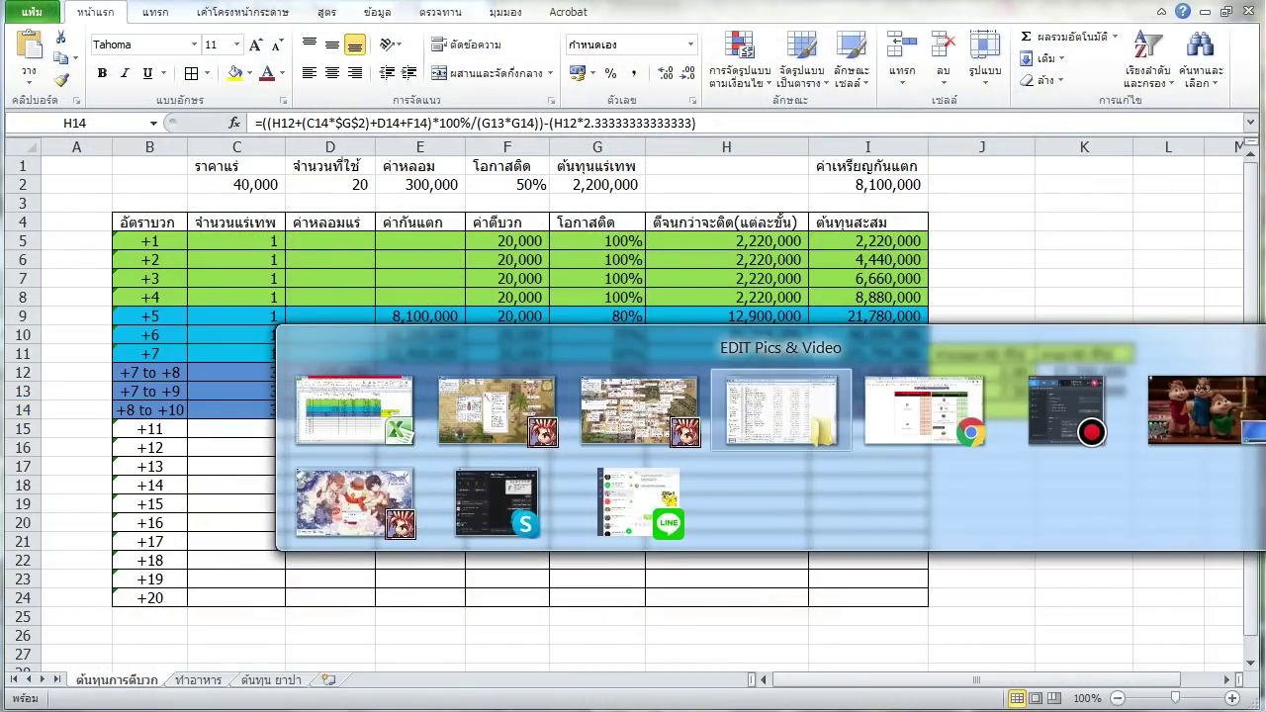
pyautogui.scroll(-10, 720, 405)
pyautogui.scroll(-20, 719, 405)
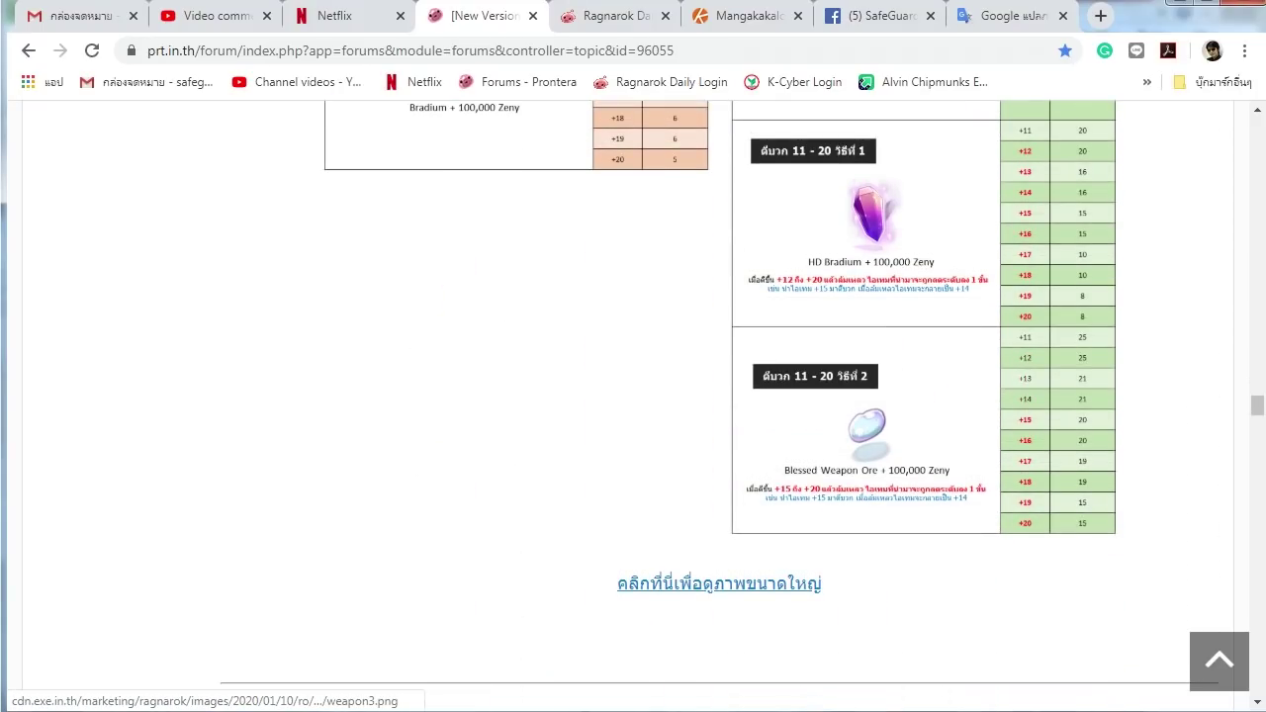
pyautogui.scroll(3, 719, 583)
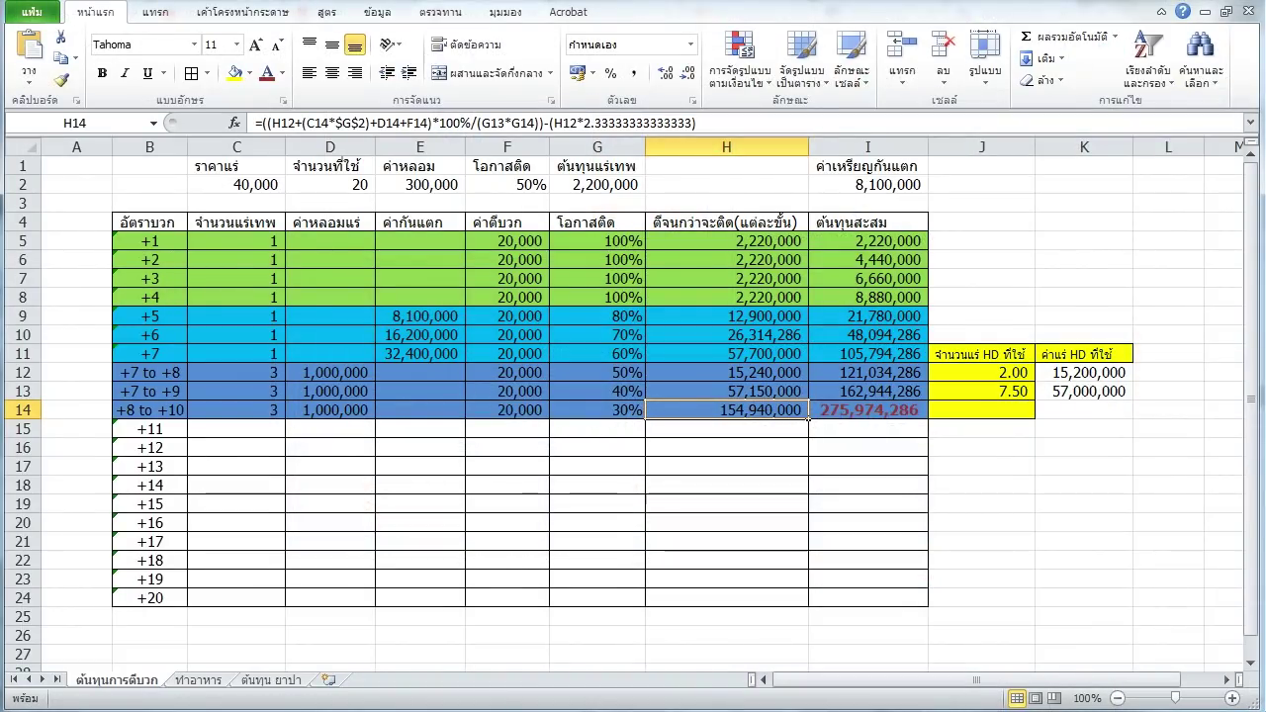
# In the Excel cost sheet's +11 row, enter 6 ores in C15 and a 2,000,000 ore combining cost in D15.
pyautogui.click(235, 429)
pyautogui.write('6')
pyautogui.press('Return')
pyautogui.press('Right')
pyautogui.press('Up')
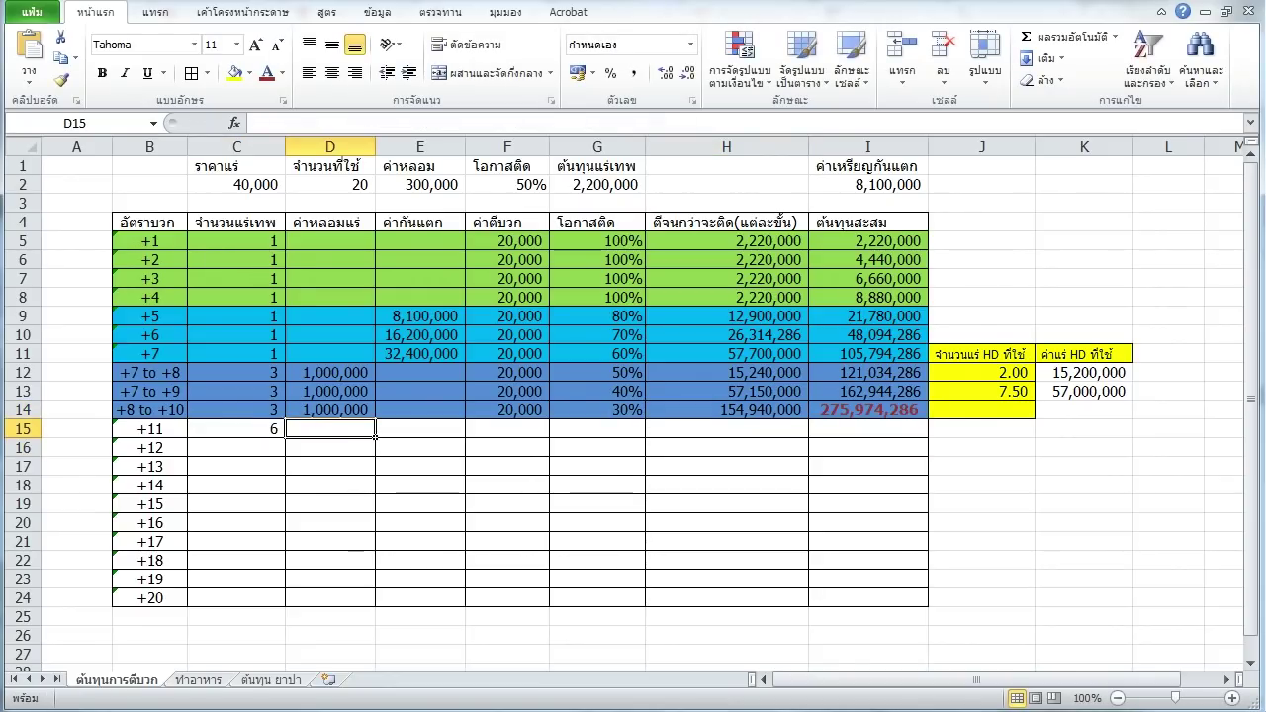
pyautogui.write('2000000')
pyautogui.press('Return')
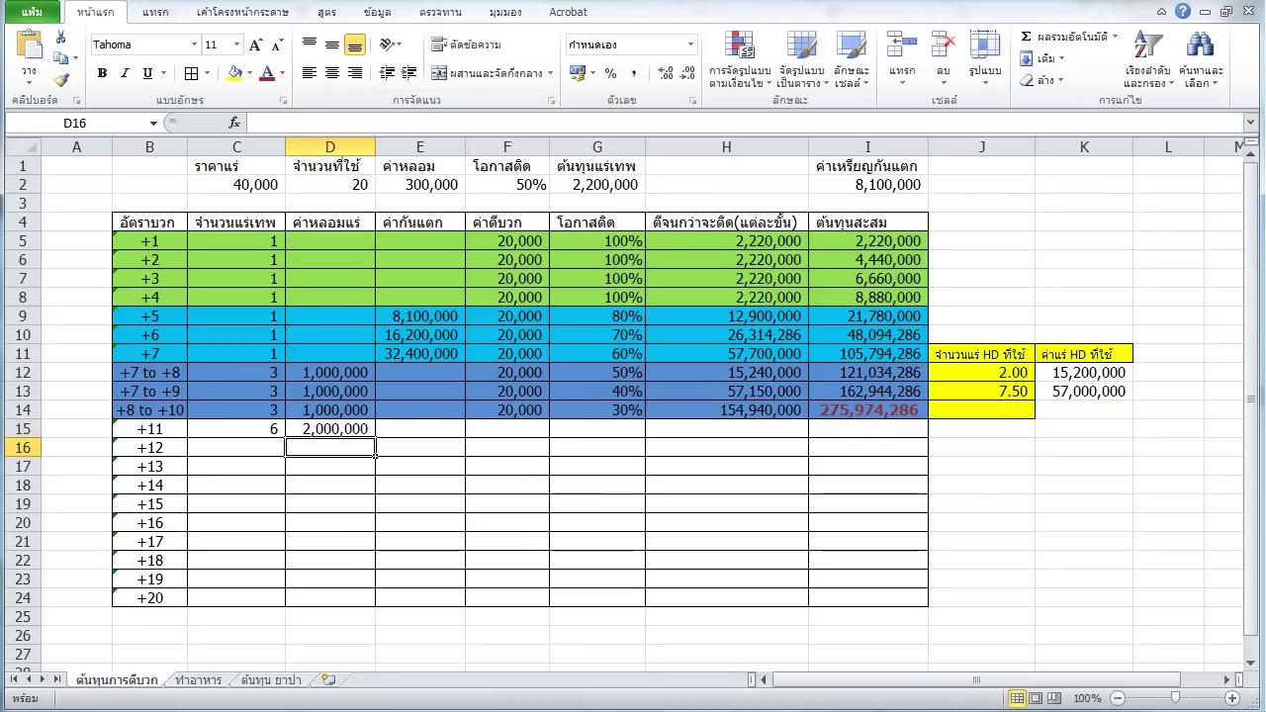
# Enter an upgrade fee of 100,000 in F15 for the +11 row.
pyautogui.press('Right')
pyautogui.press('Right')
pyautogui.press('Up')
pyautogui.write('1')
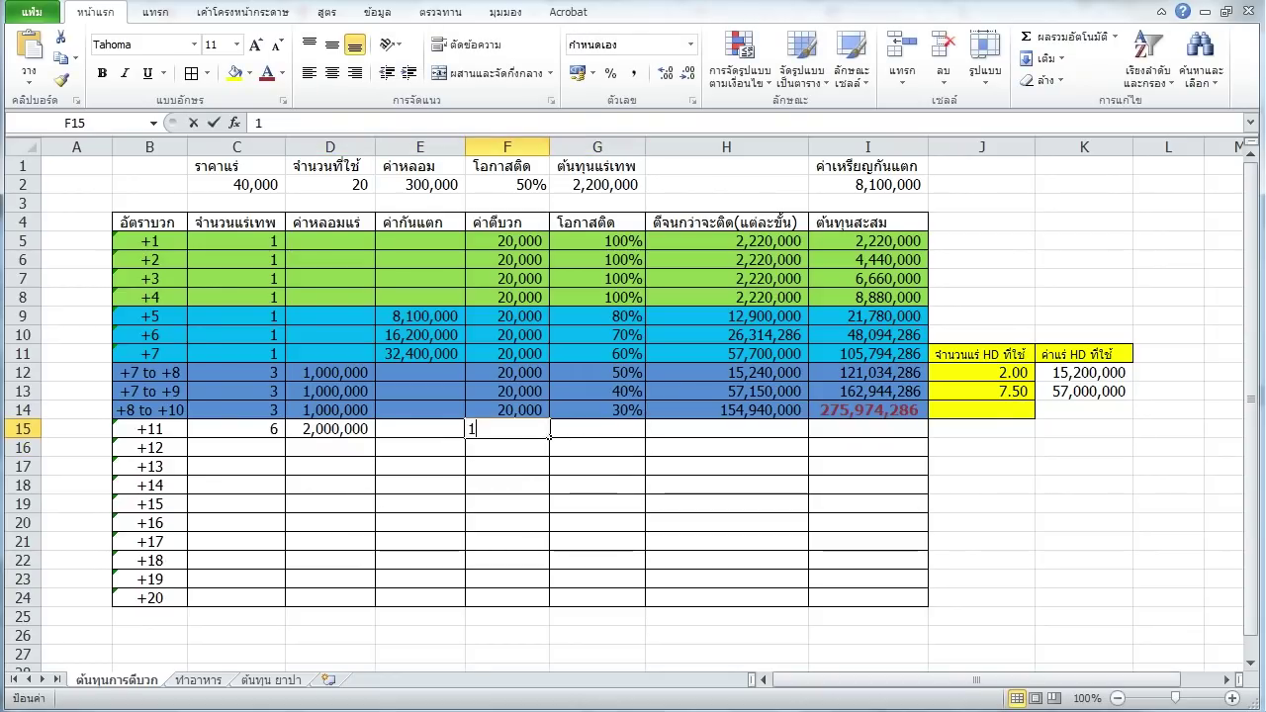
pyautogui.write('00,0000')
pyautogui.press('Return')
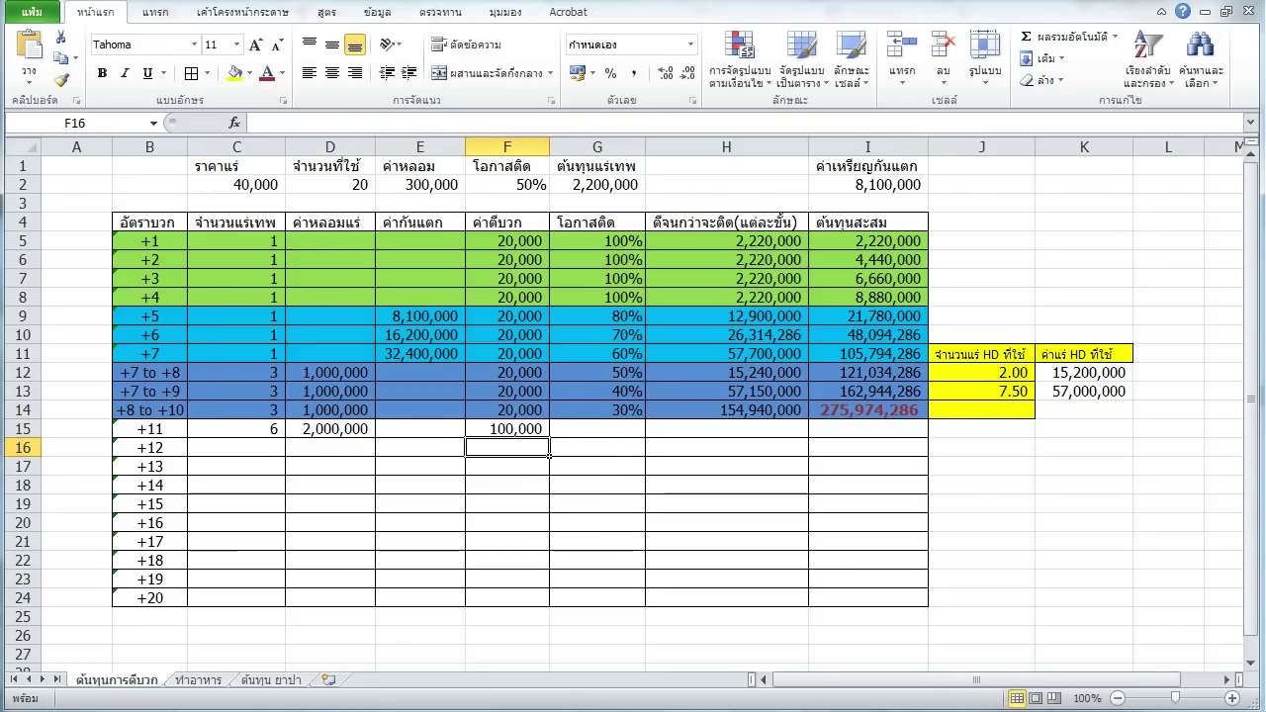
# Look up the +11 success rate in the forum's refine table and enter 20% in G15 of the cost sheet.
pyautogui.press('Right')
pyautogui.press('Up')
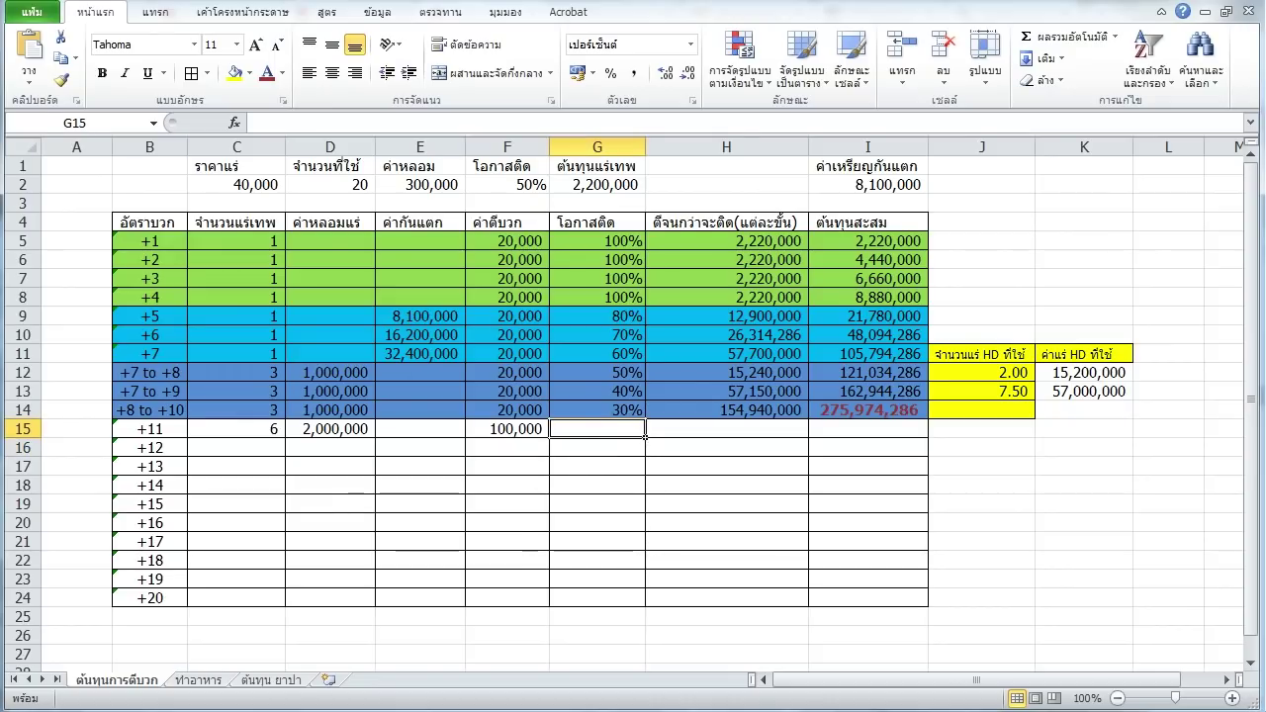
pyautogui.hotkey('alt', 'Tab')
pyautogui.scroll(-9, 634, 395)
pyautogui.scroll(6, 633, 396)
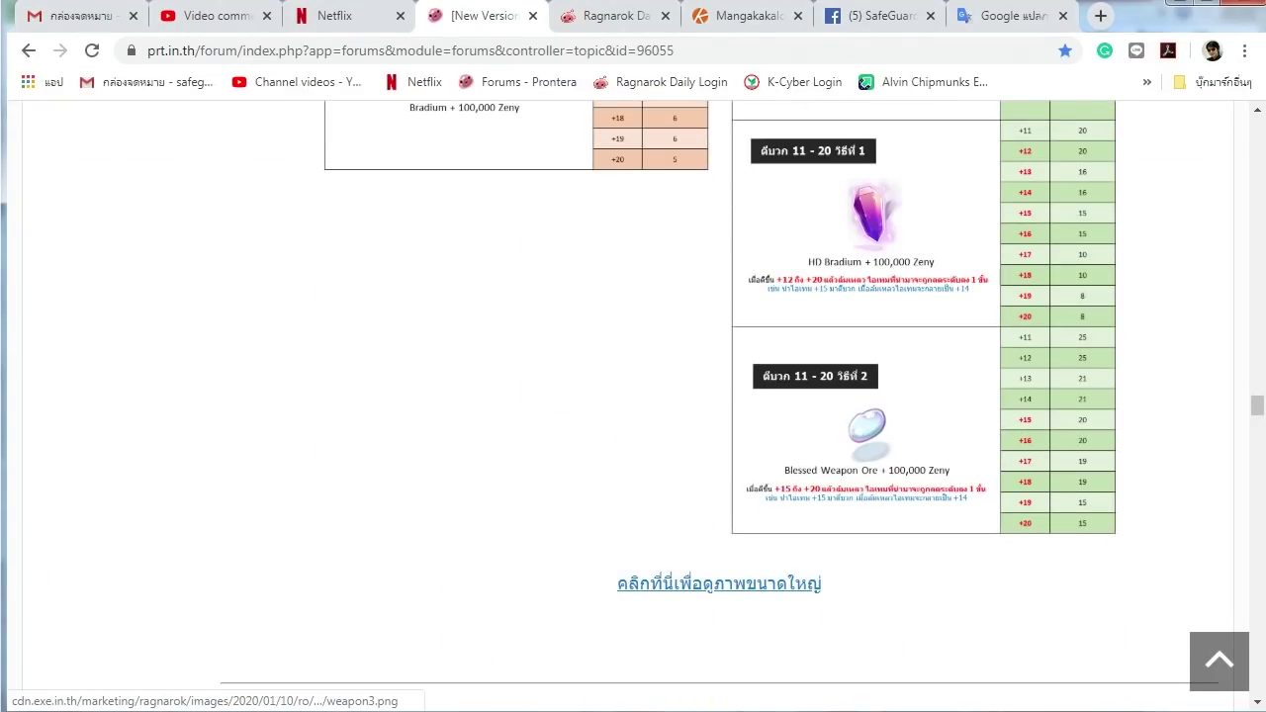
pyautogui.scroll(5, 633, 396)
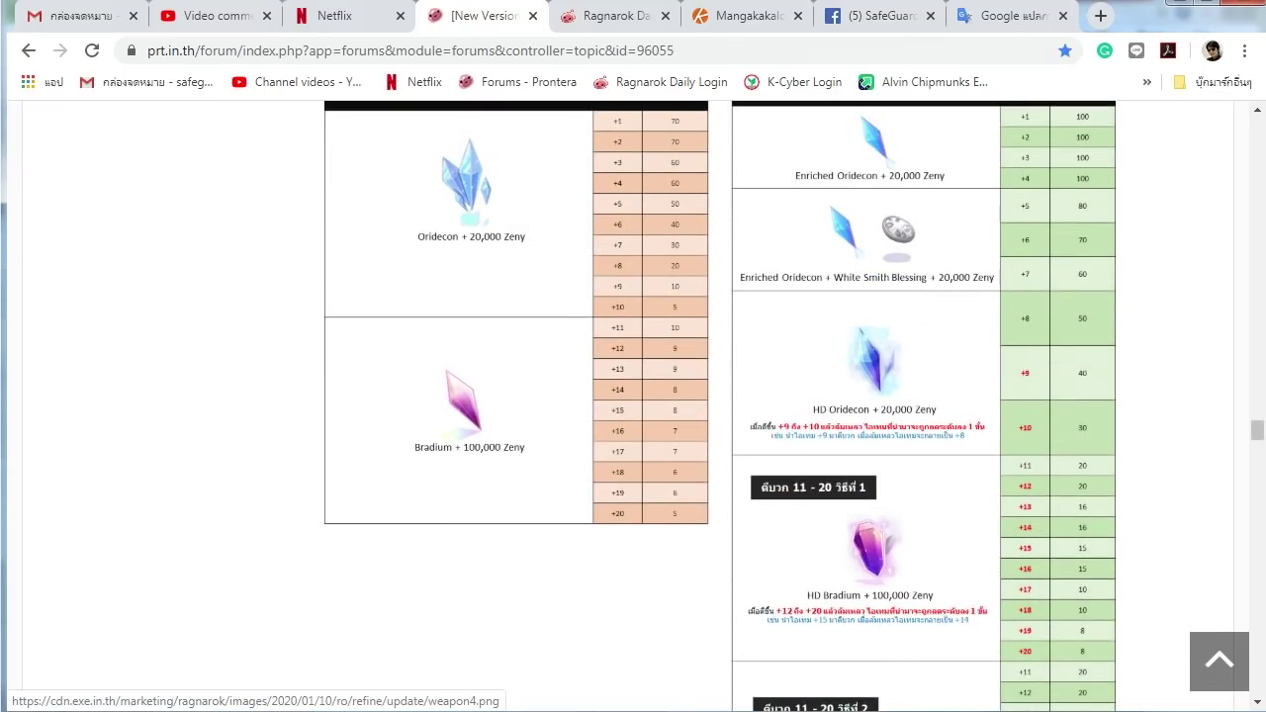
pyautogui.scroll(-4, 633, 396)
pyautogui.scroll(6, 633, 396)
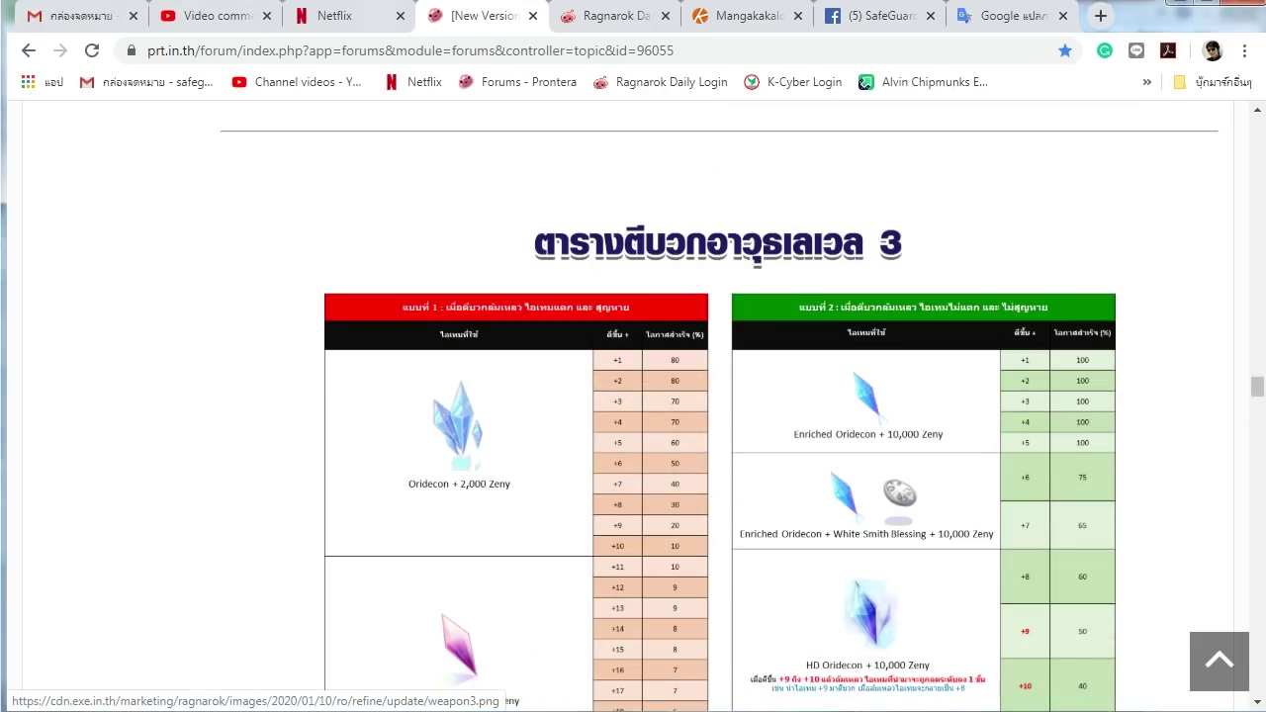
pyautogui.hotkey('alt', 'Tab')
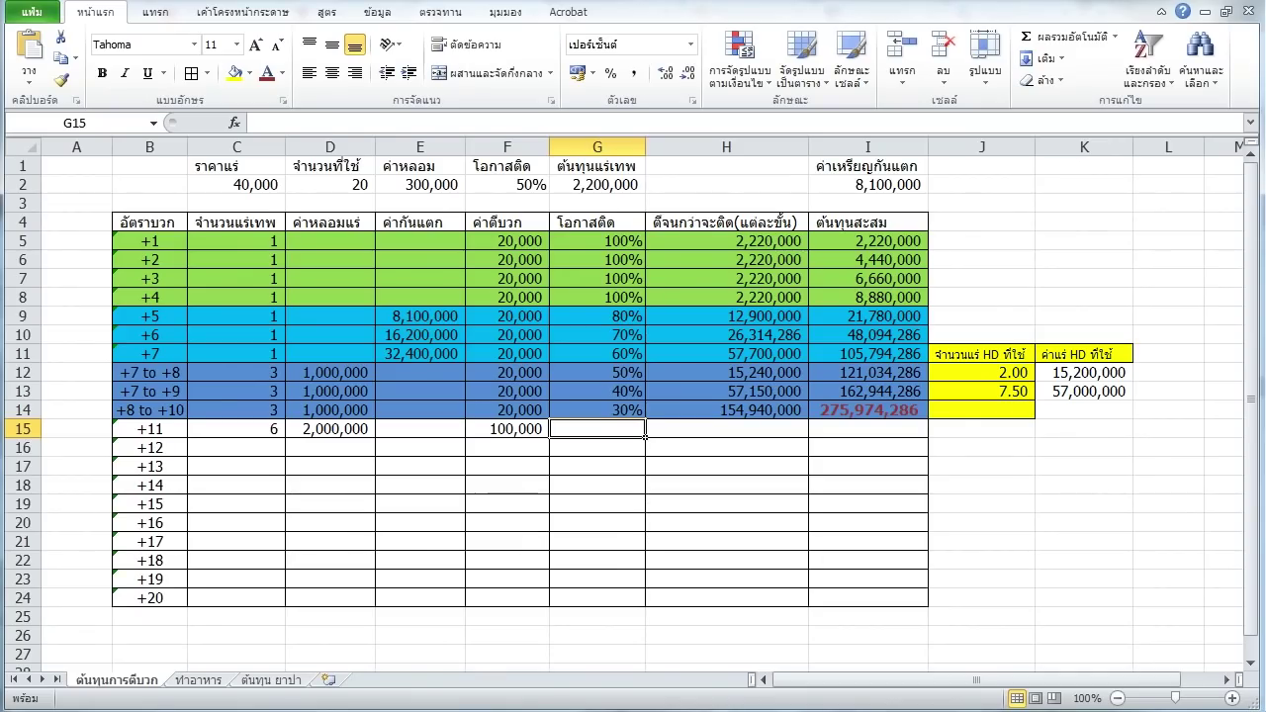
pyautogui.write('20')
pyautogui.press('Tab')
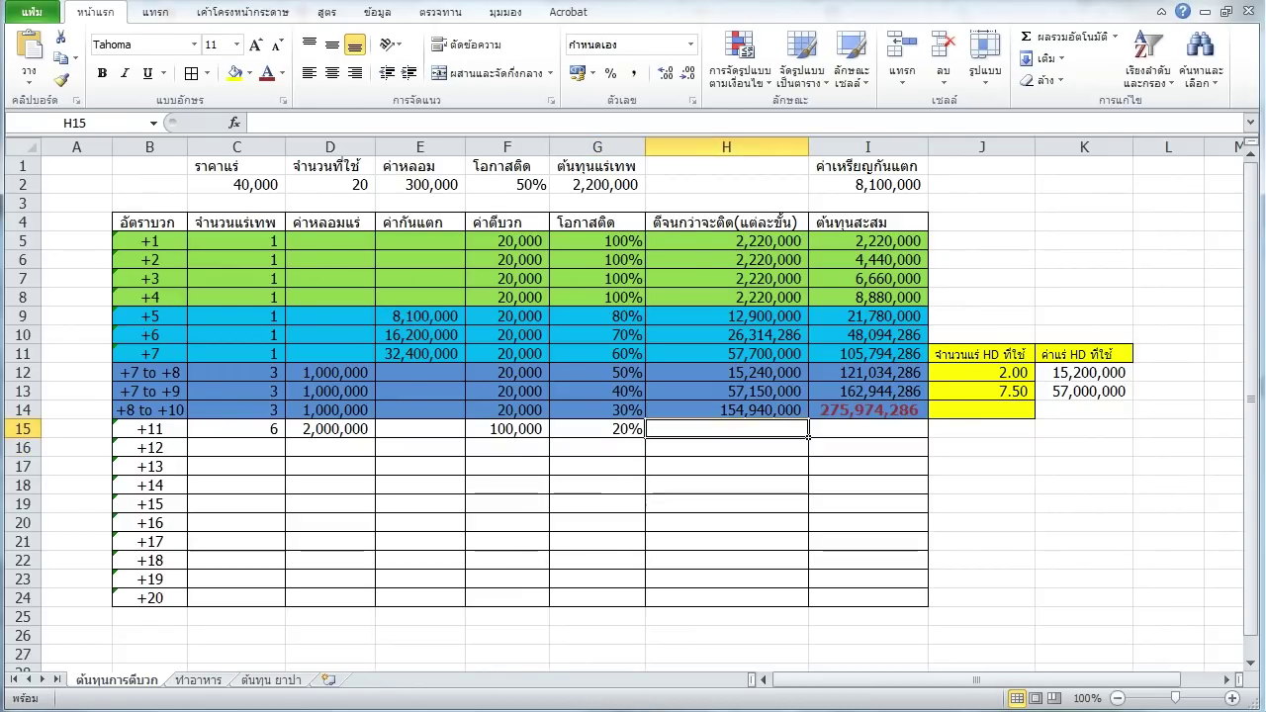
# Start the H15 formula by multiplying C15 by an absolute reference to G2 inside parentheses: +(C15*$G$2).
pyautogui.write('+')
pyautogui.press('Left')
pyautogui.press('Left')
pyautogui.press('Left')
pyautogui.press('Left')
pyautogui.press('Left')
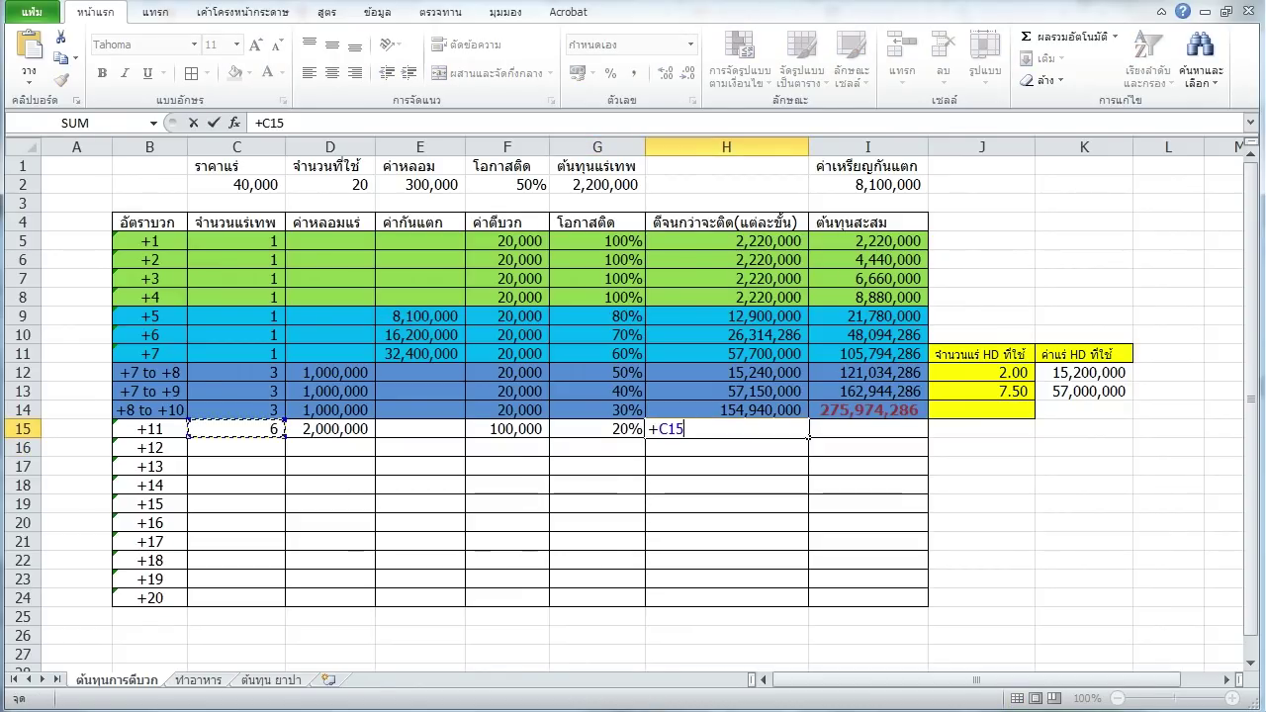
pyautogui.write('*')
pyautogui.click(598, 184)
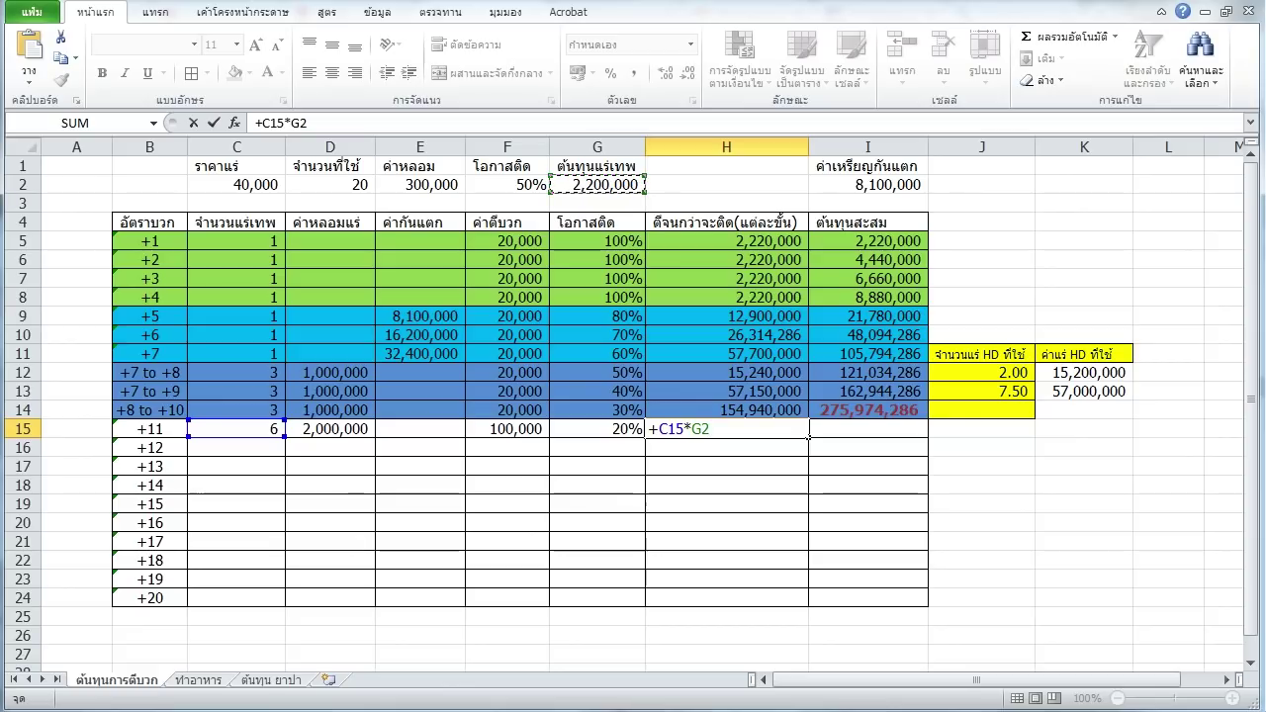
pyautogui.write(')')
pyautogui.click(261, 123)
pyautogui.write('(')
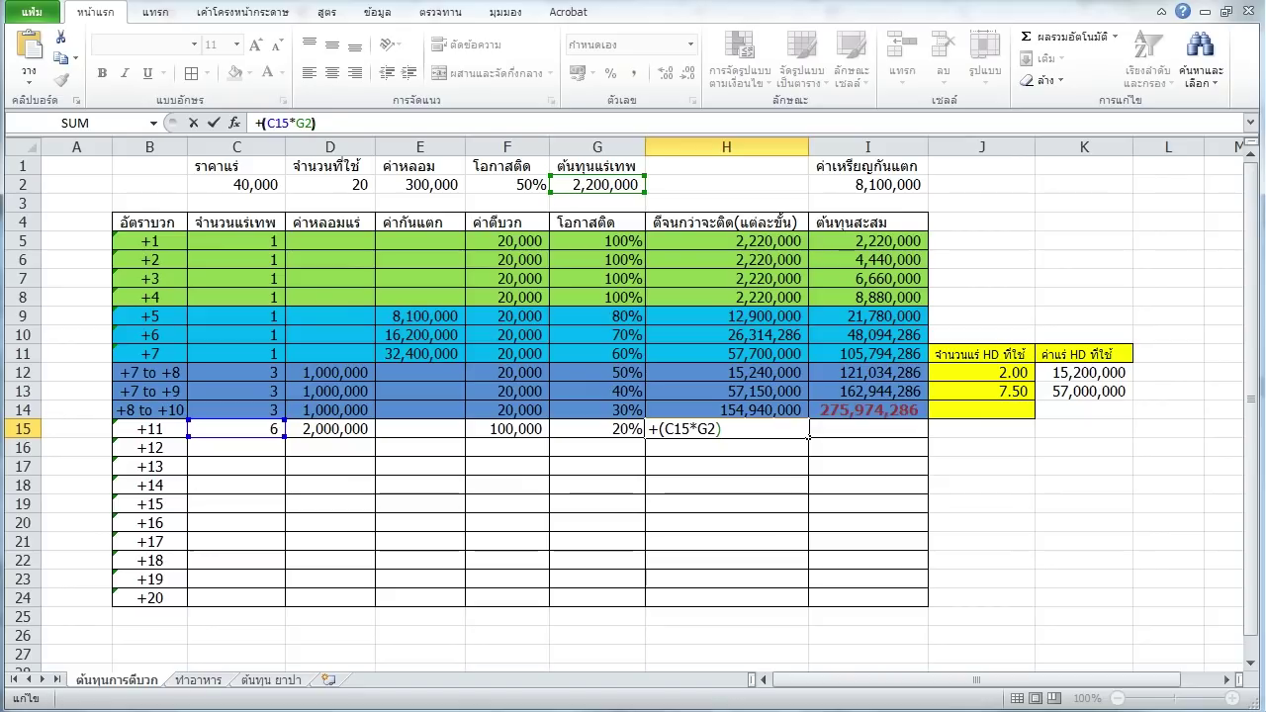
pyautogui.press('F4')
pyautogui.click(328, 123)
# Add D15 and F15 to the H15 formula and enclose the whole sum in parentheses: +((C15*$G$2)+D15+F15).
pyautogui.write('+')
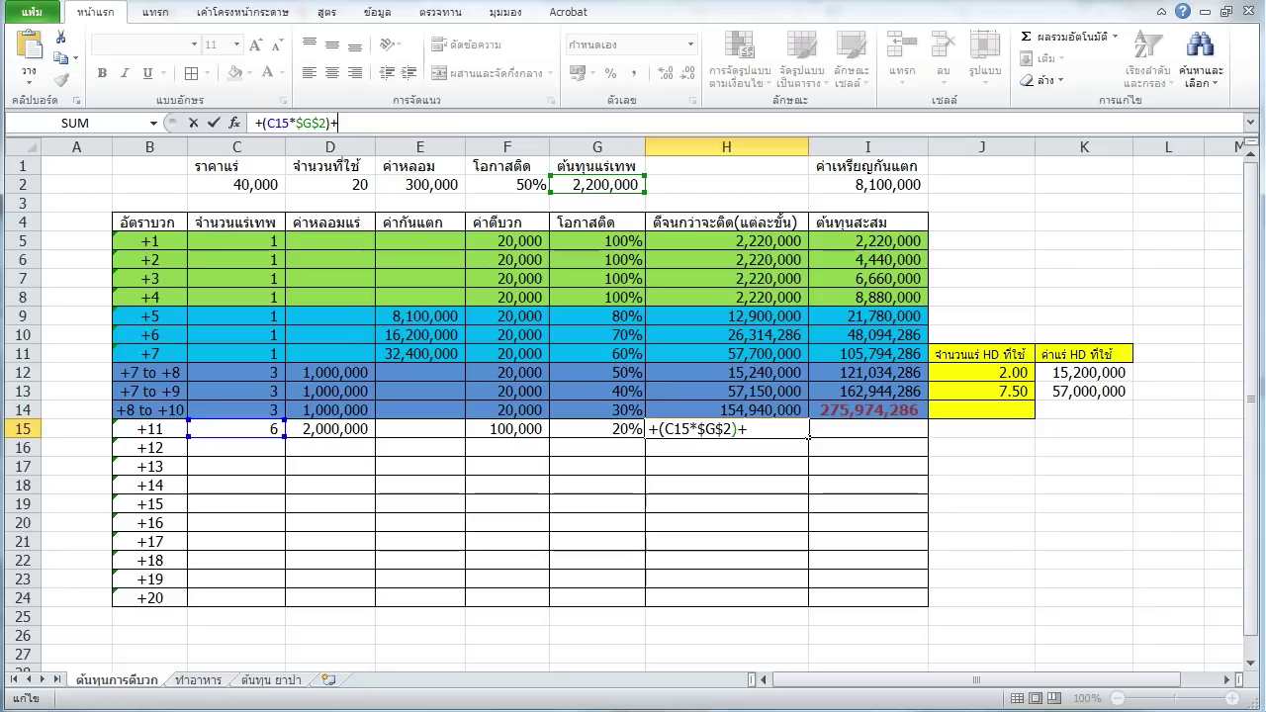
pyautogui.press('Left')
pyautogui.press('Left')
pyautogui.press('Left')
pyautogui.press('Left')
pyautogui.write('+')
pyautogui.press('Left')
pyautogui.press('Left')
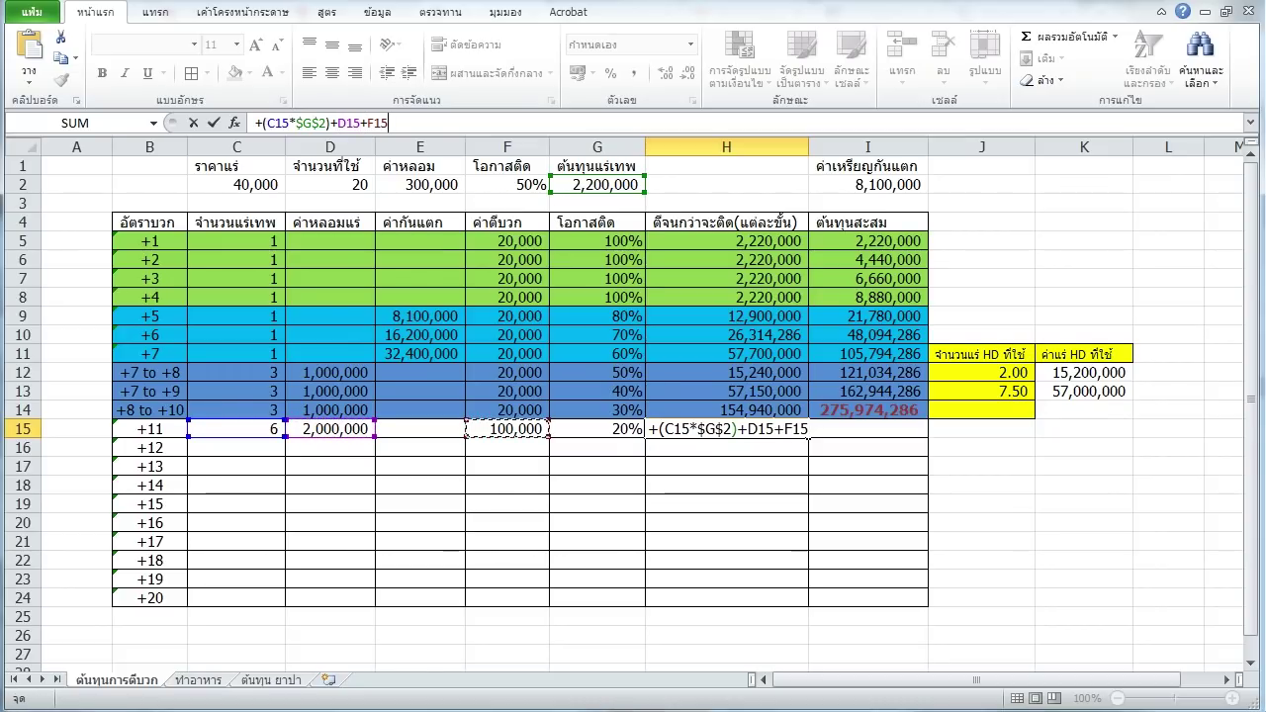
pyautogui.write(')')
pyautogui.click(262, 123)
pyautogui.write('(')
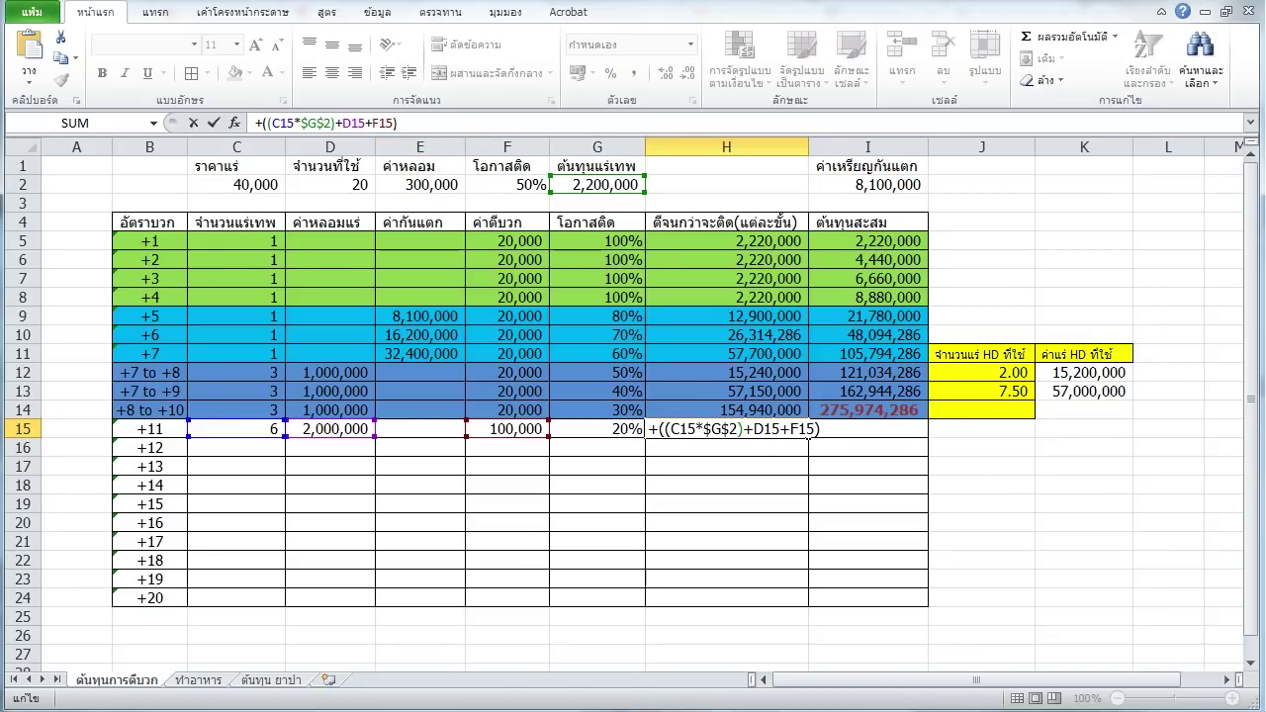
# Complete the H15 formula by multiplying the sum by 100% and dividing it by the success rate in G15.
pyautogui.write('*100%')
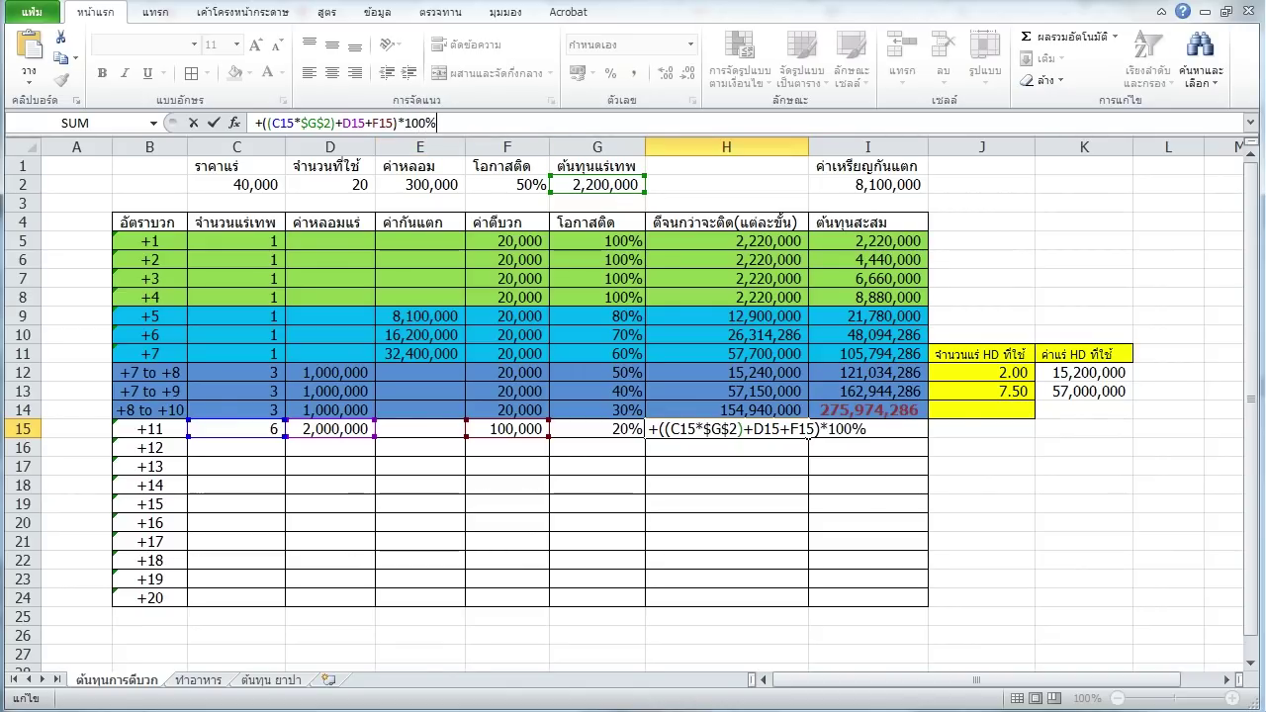
pyautogui.write('/G15')
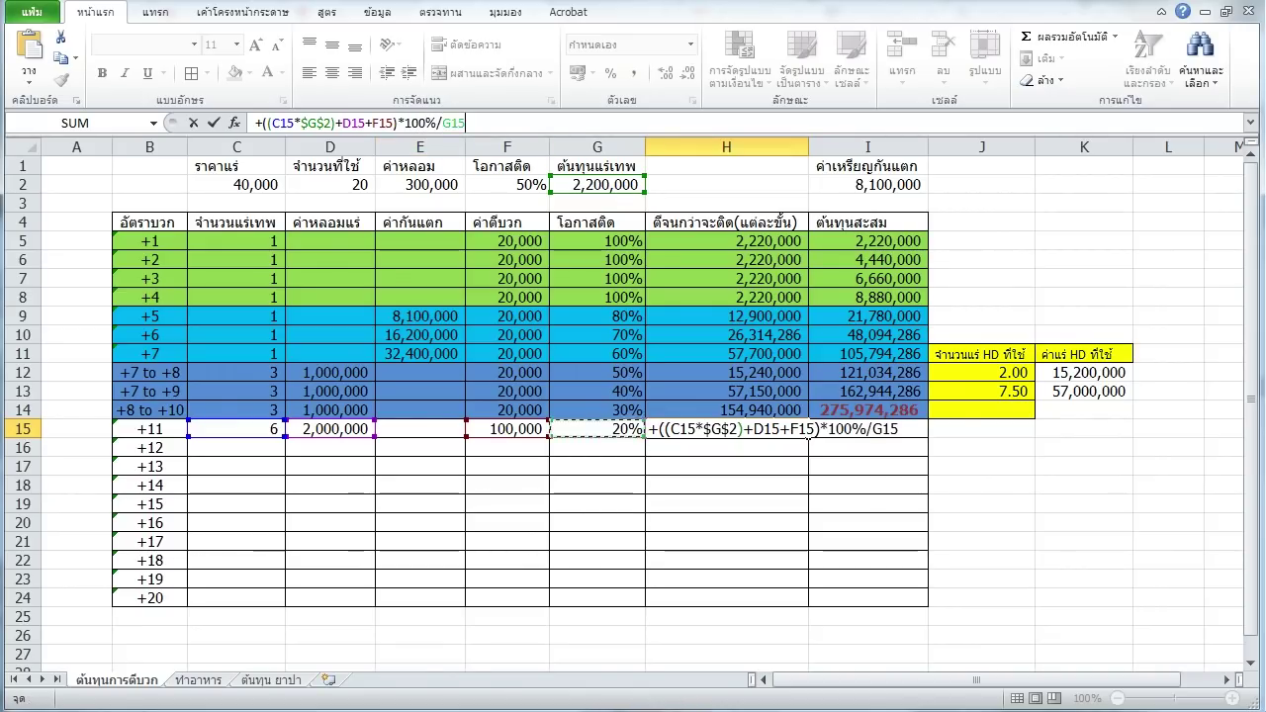
pyautogui.press('Return')
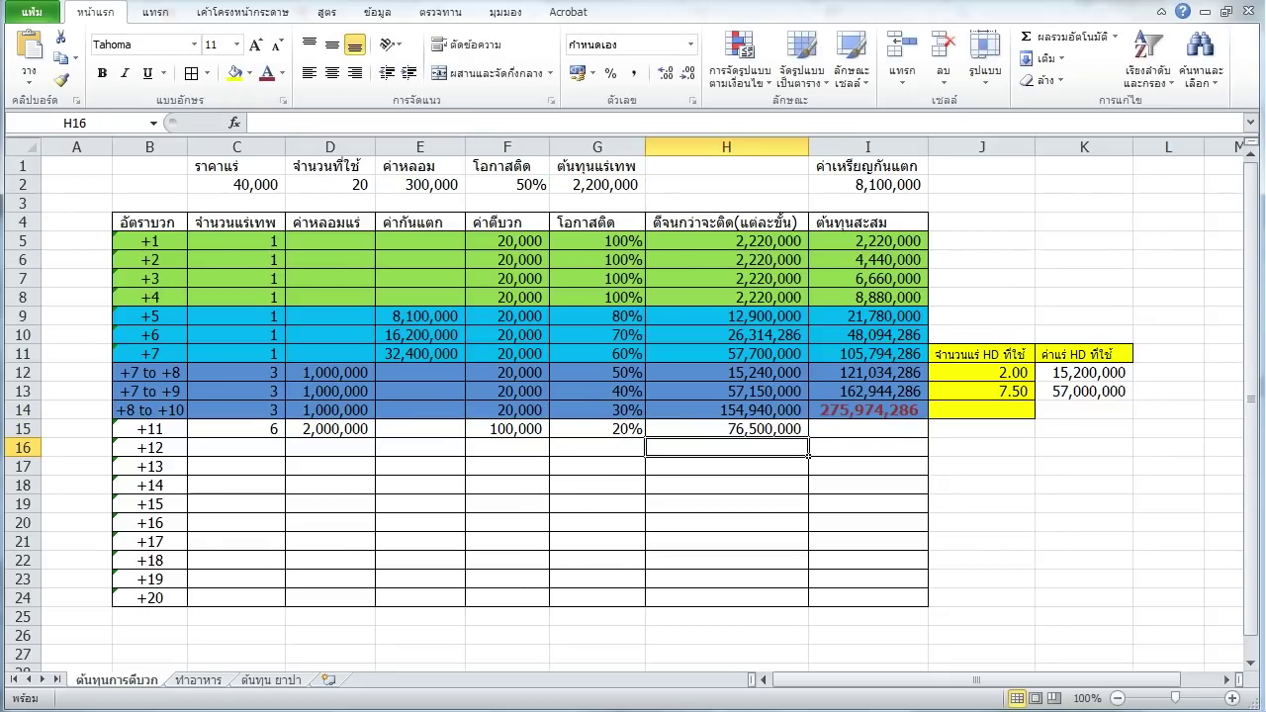
# Set the ore price in C2 to 70,000 and compare the +11 cost in H15 at the old and new prices.
pyautogui.click(237, 184)
pyautogui.write('70,0')
pyautogui.write('00')
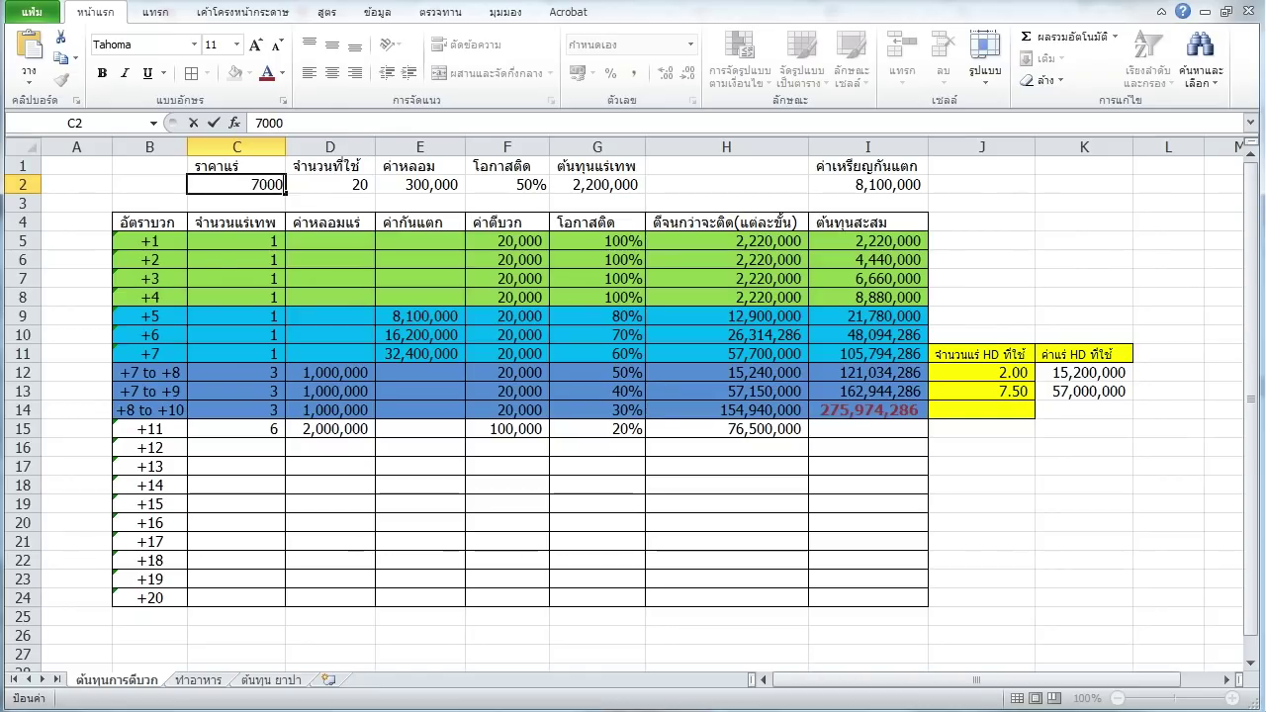
pyautogui.press('Return')
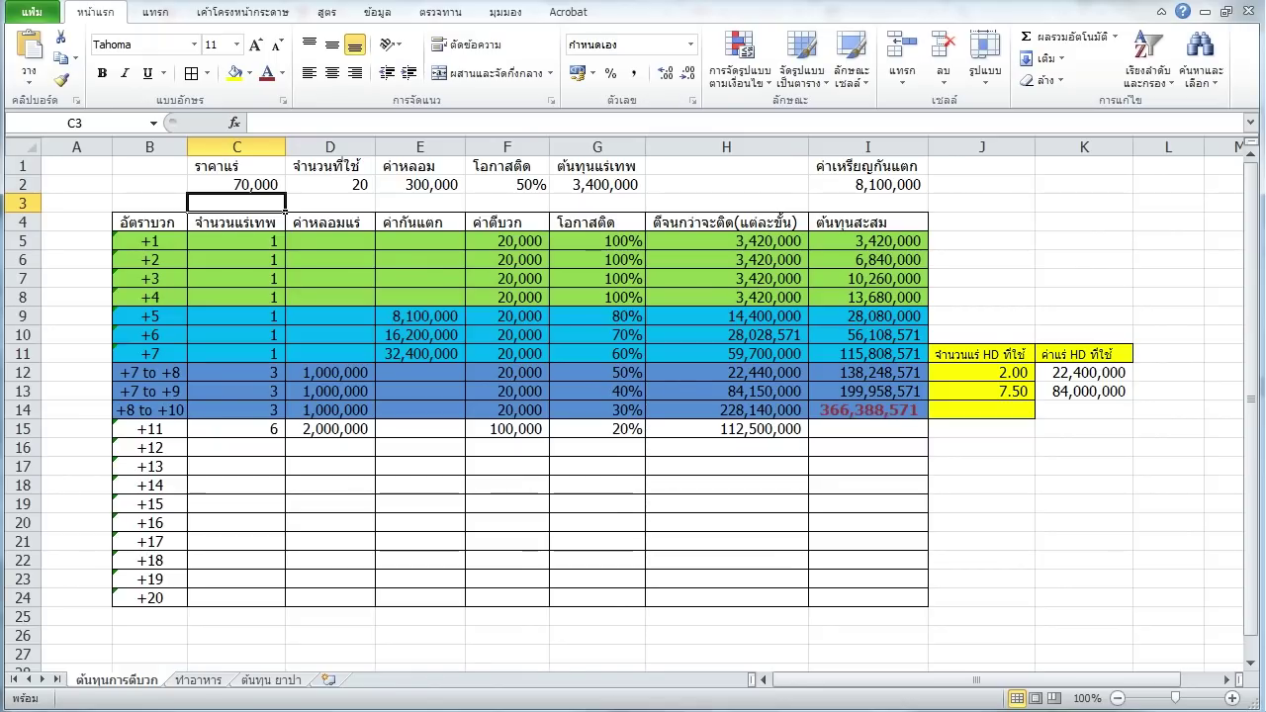
pyautogui.click(149, 428)
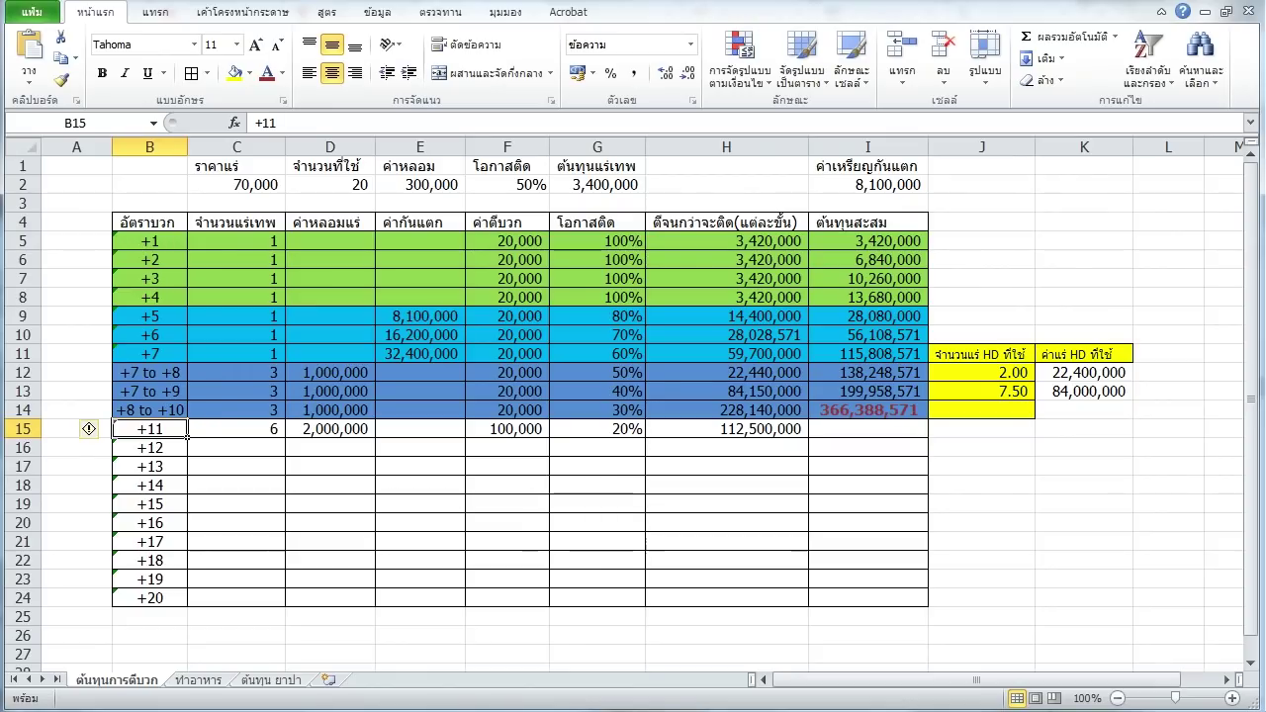
pyautogui.click(726, 429)
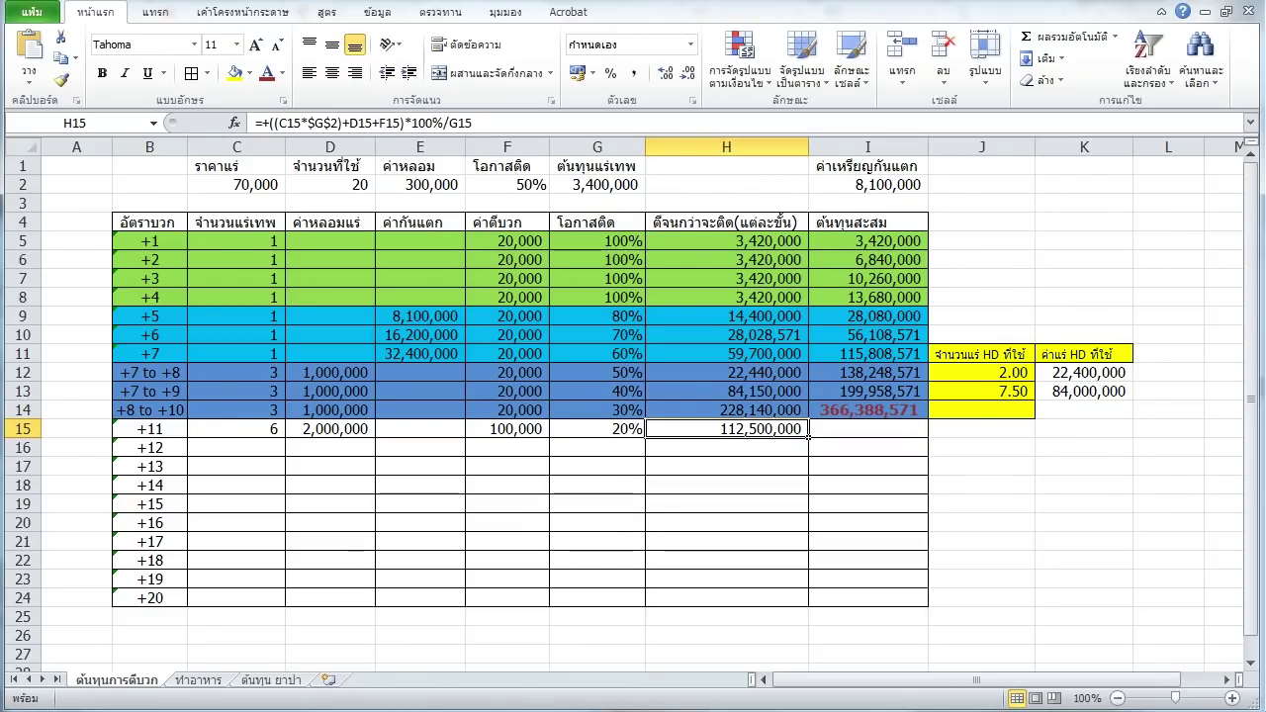
pyautogui.hotkey('ctrl', 'z')
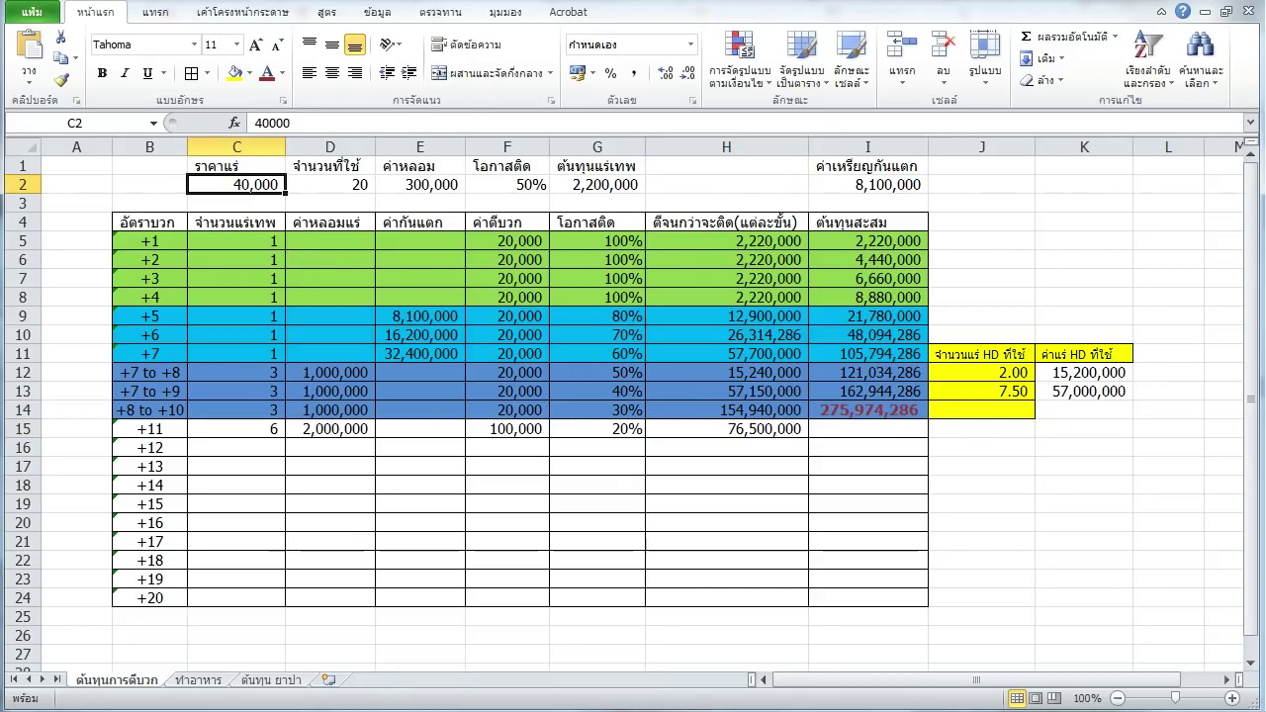
pyautogui.hotkey('ctrl', 'y')
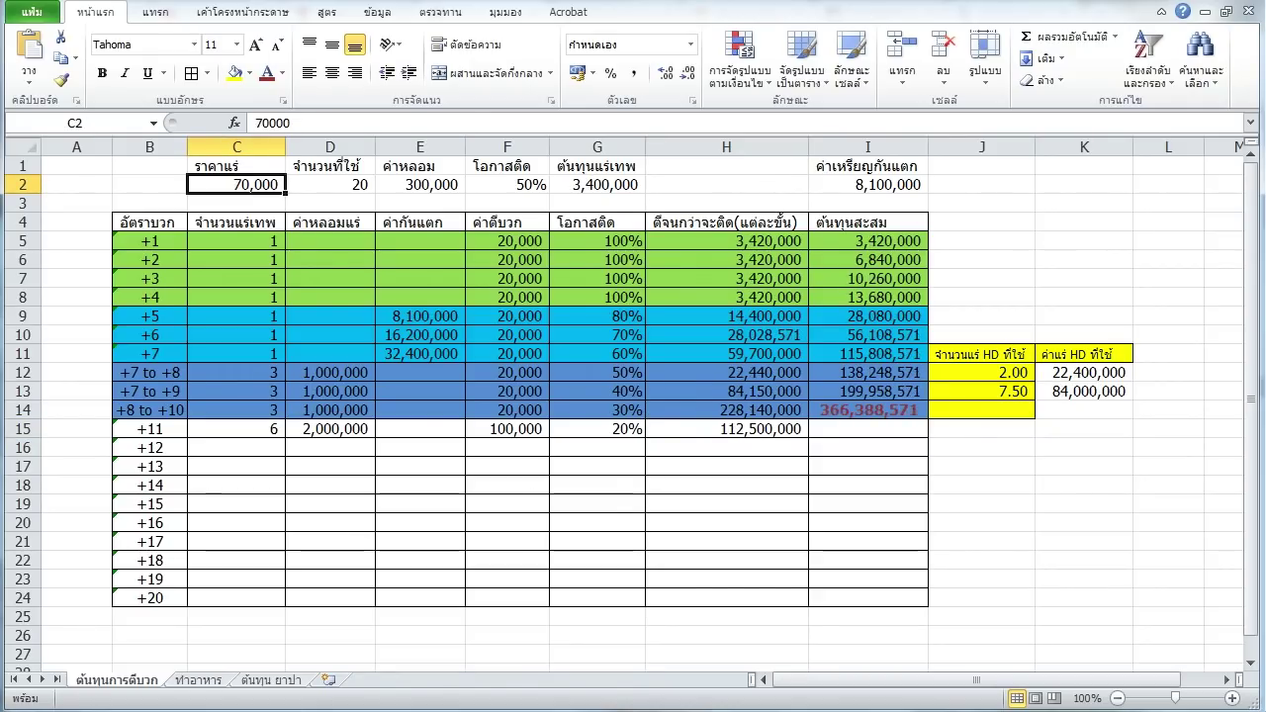
# Try the H15 formula without the *100%/G15 part and undo the change.
pyautogui.click(726, 428)
pyautogui.press('F2')
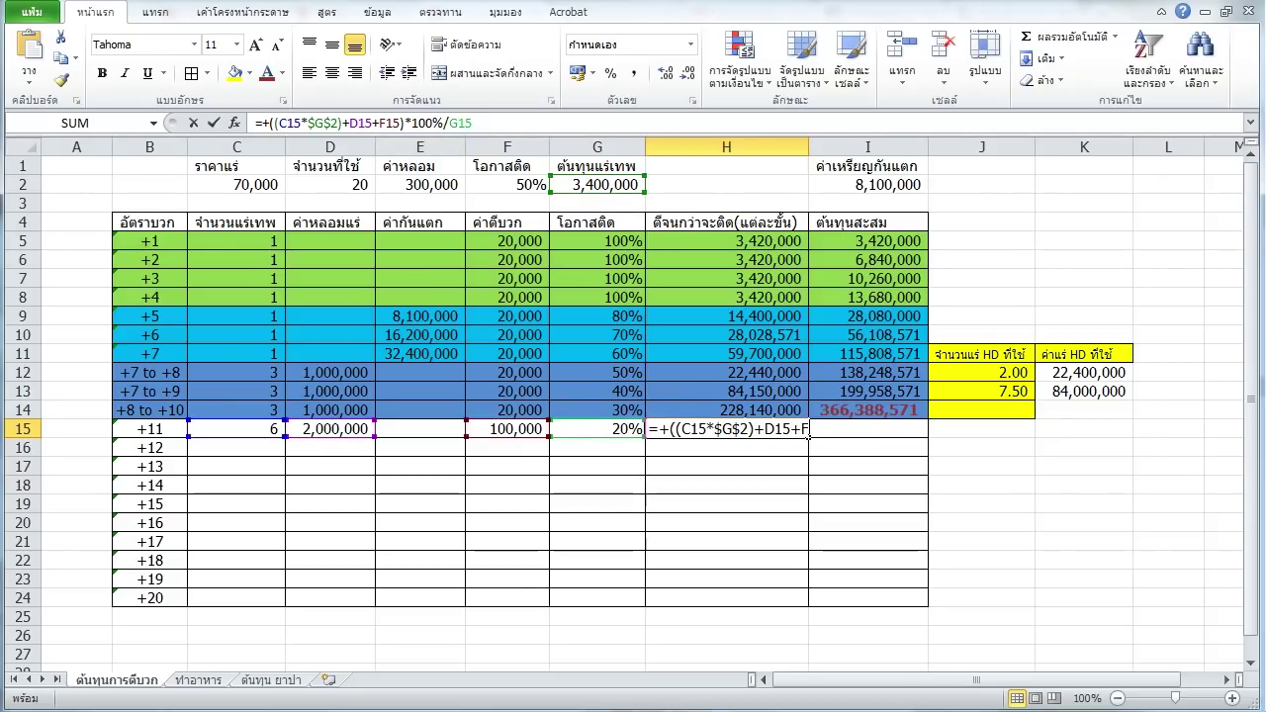
pyautogui.hotkey('shift', 'Left')
pyautogui.hotkey('shift', 'Left')
pyautogui.hotkey('shift', 'Left')
pyautogui.hotkey('shift', 'Left')
pyautogui.hotkey('shift', 'Left')
pyautogui.hotkey('shift', 'Left')
pyautogui.hotkey('shift', 'Left')
pyautogui.hotkey('shift', 'Left')
pyautogui.press('BackSpace')
pyautogui.press('Return')
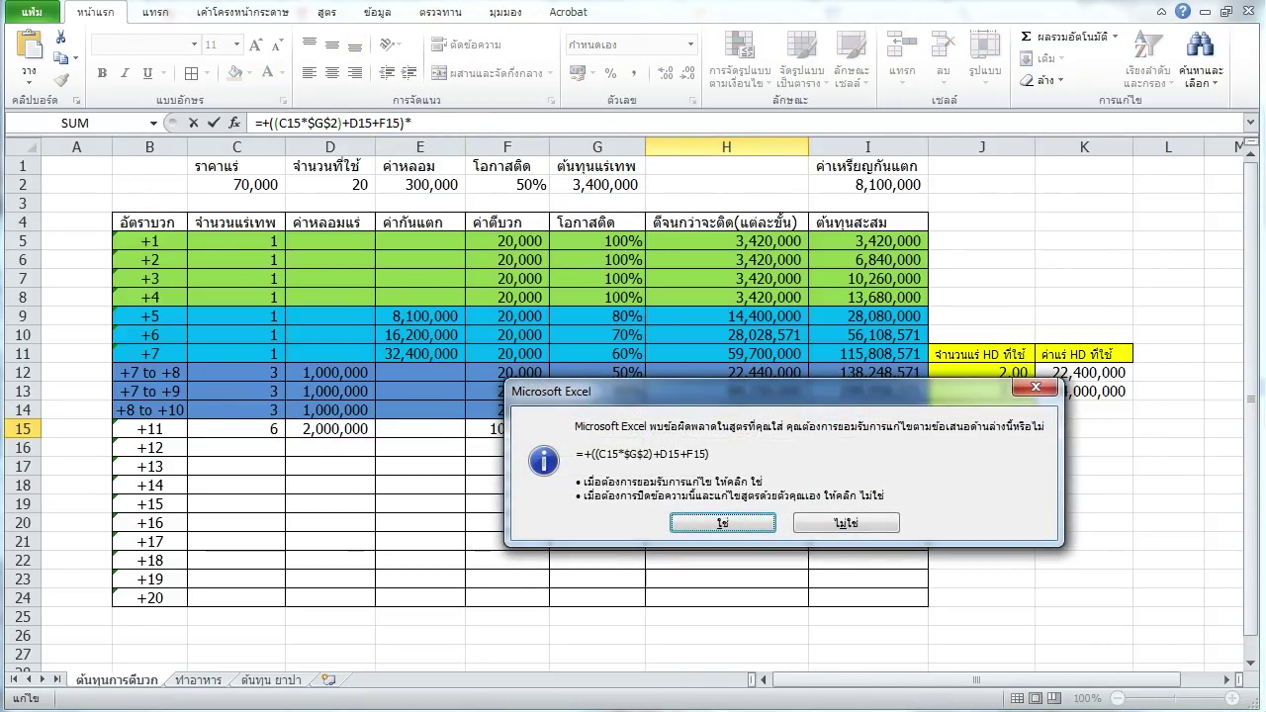
pyautogui.press('Escape')
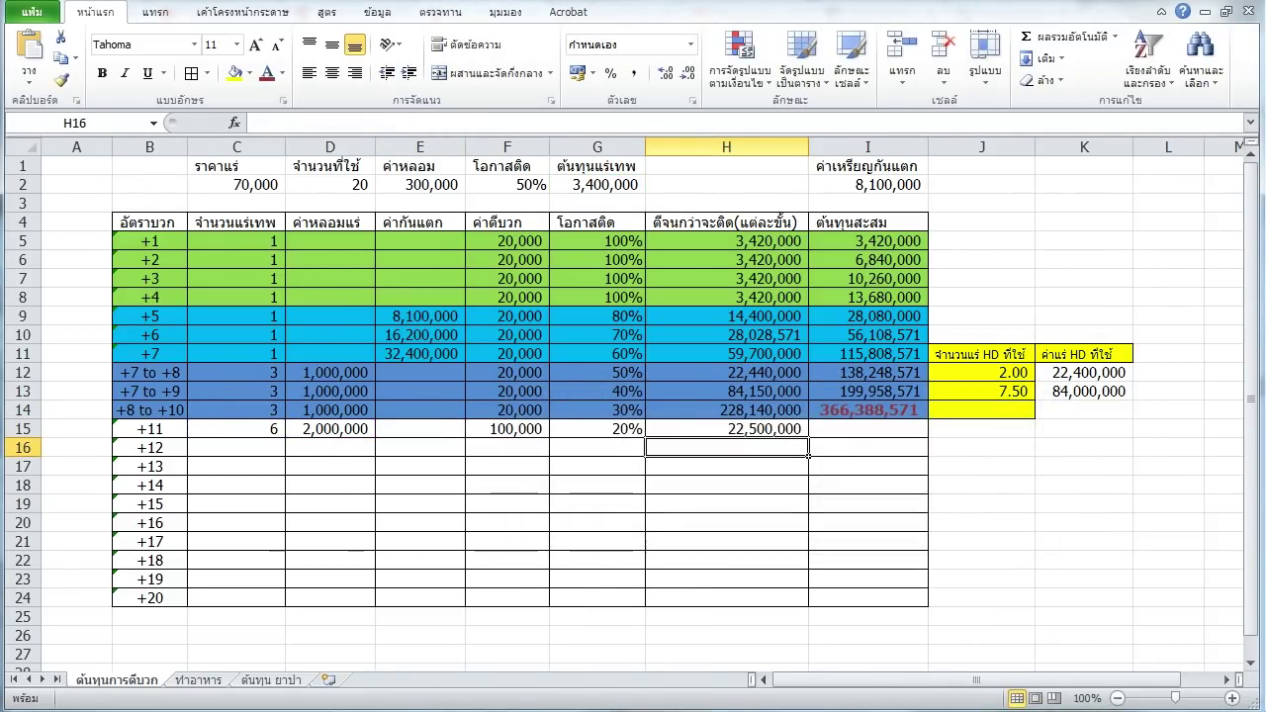
pyautogui.press('Escape')
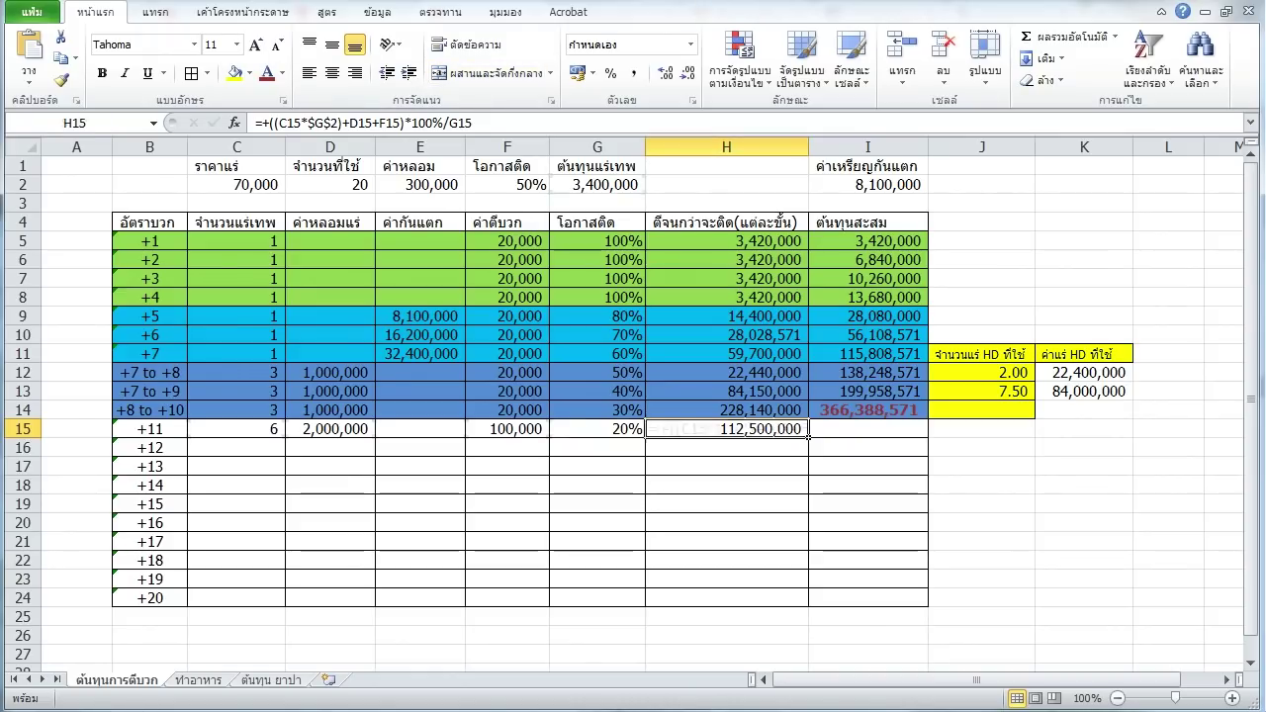
# Temporarily strip *100%/G15 from the H15 formula to get the single-attempt +11 cost, and restore the full formula.
pyautogui.moveTo(473, 123); pyautogui.dragTo(399, 123)
pyautogui.click(473, 122)
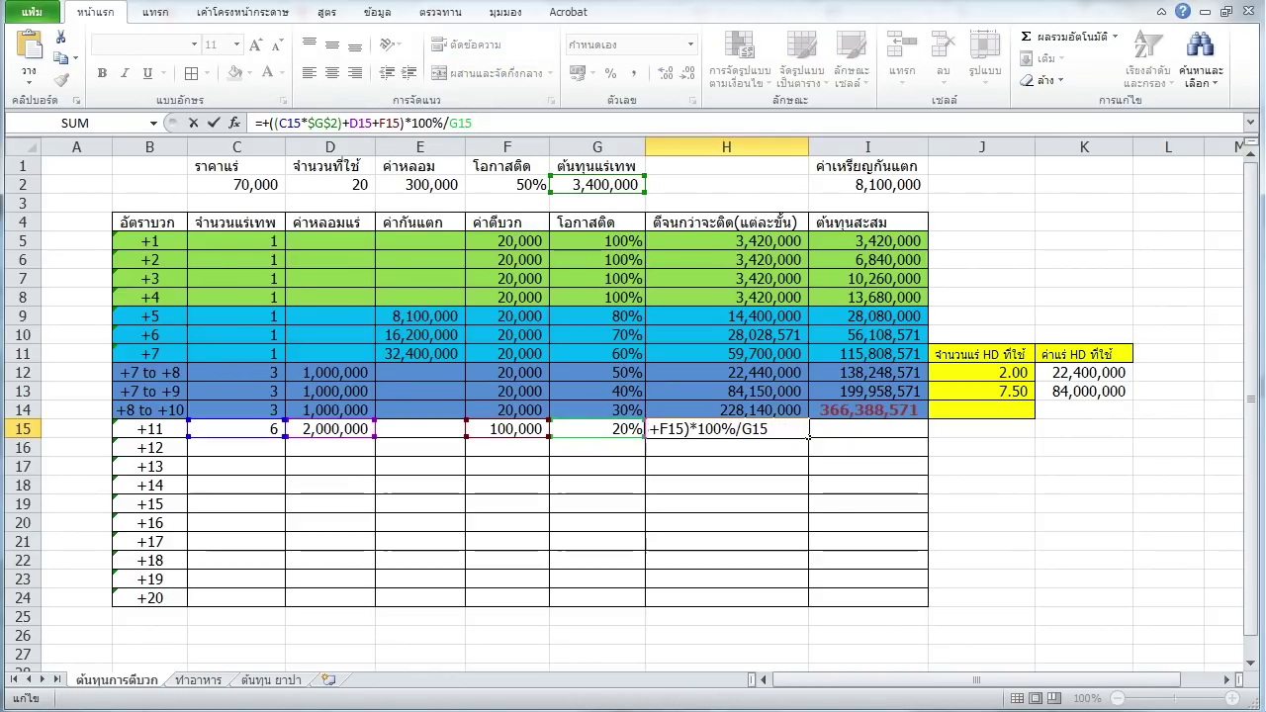
pyautogui.hotkey('shift', 'Left')
pyautogui.hotkey('shift', 'Left')
pyautogui.hotkey('shift', 'Left')
pyautogui.hotkey('shift', 'Left')
pyautogui.hotkey('shift', 'Left')
pyautogui.hotkey('shift', 'Left')
pyautogui.hotkey('shift', 'Left')
pyautogui.hotkey('shift', 'Left')
pyautogui.hotkey('shift', 'Left')
pyautogui.press('BackSpace')
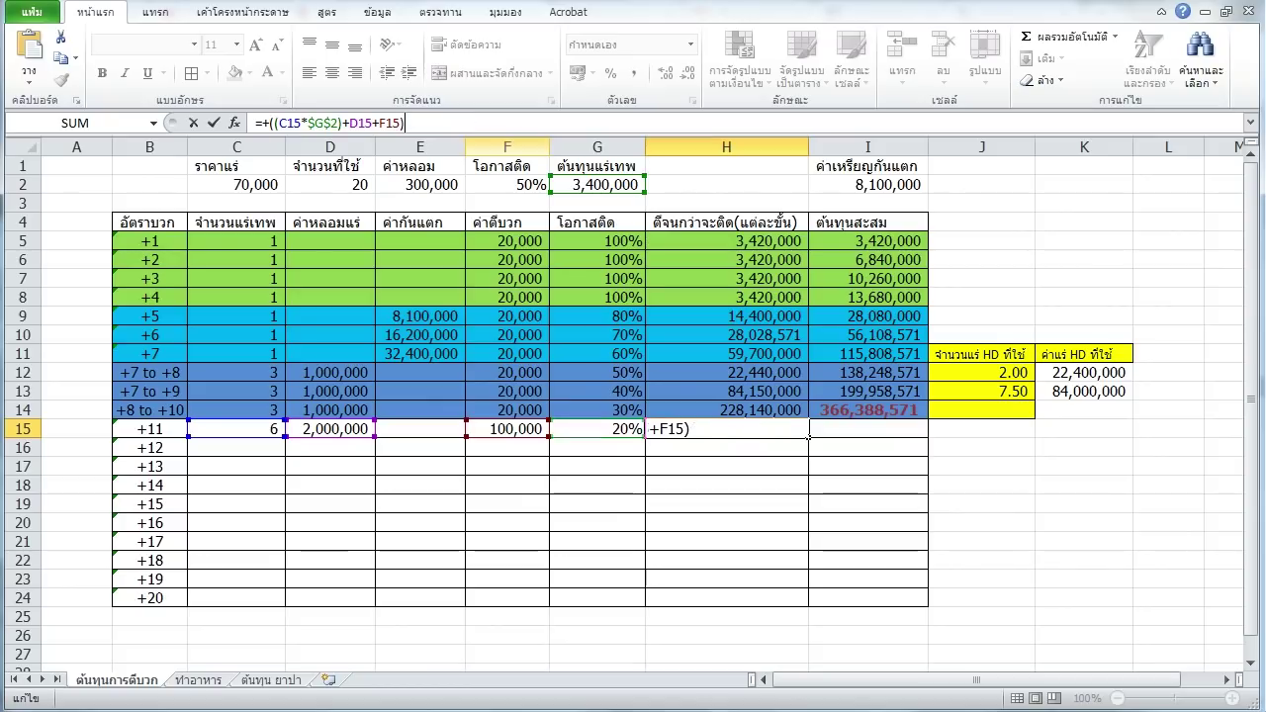
pyautogui.press('Return')
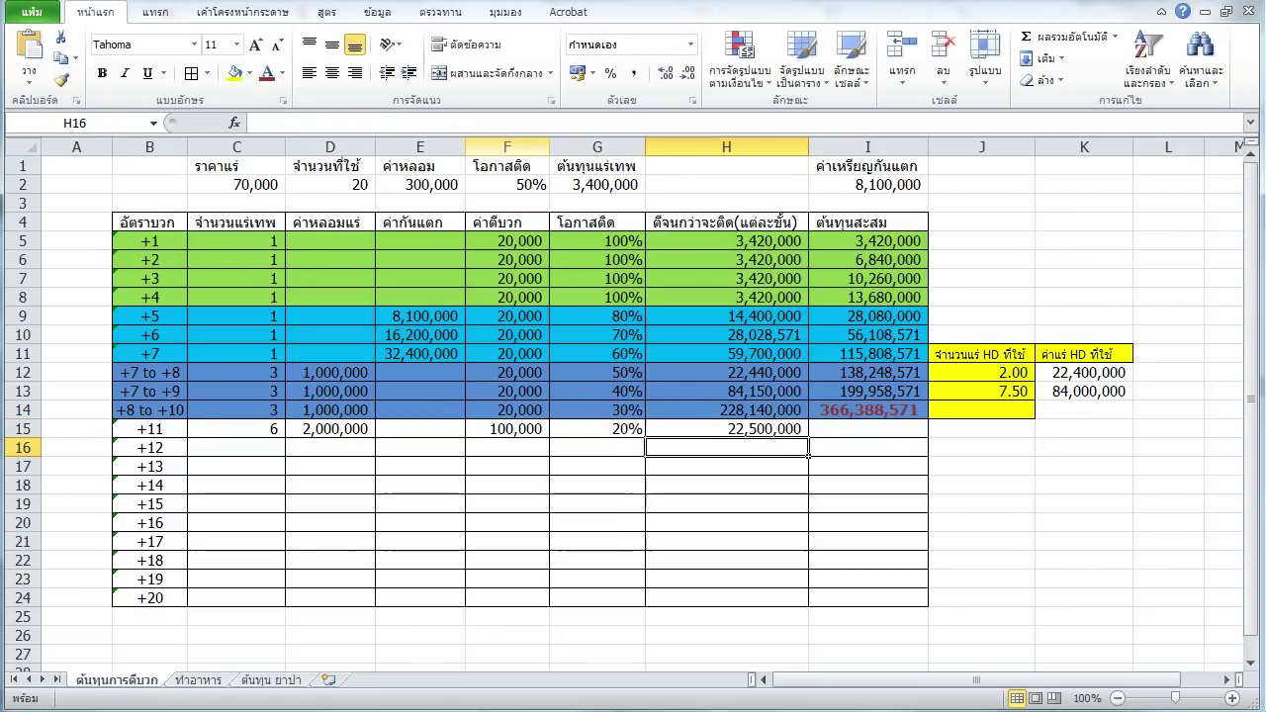
pyautogui.hotkey('ctrl', 'z')
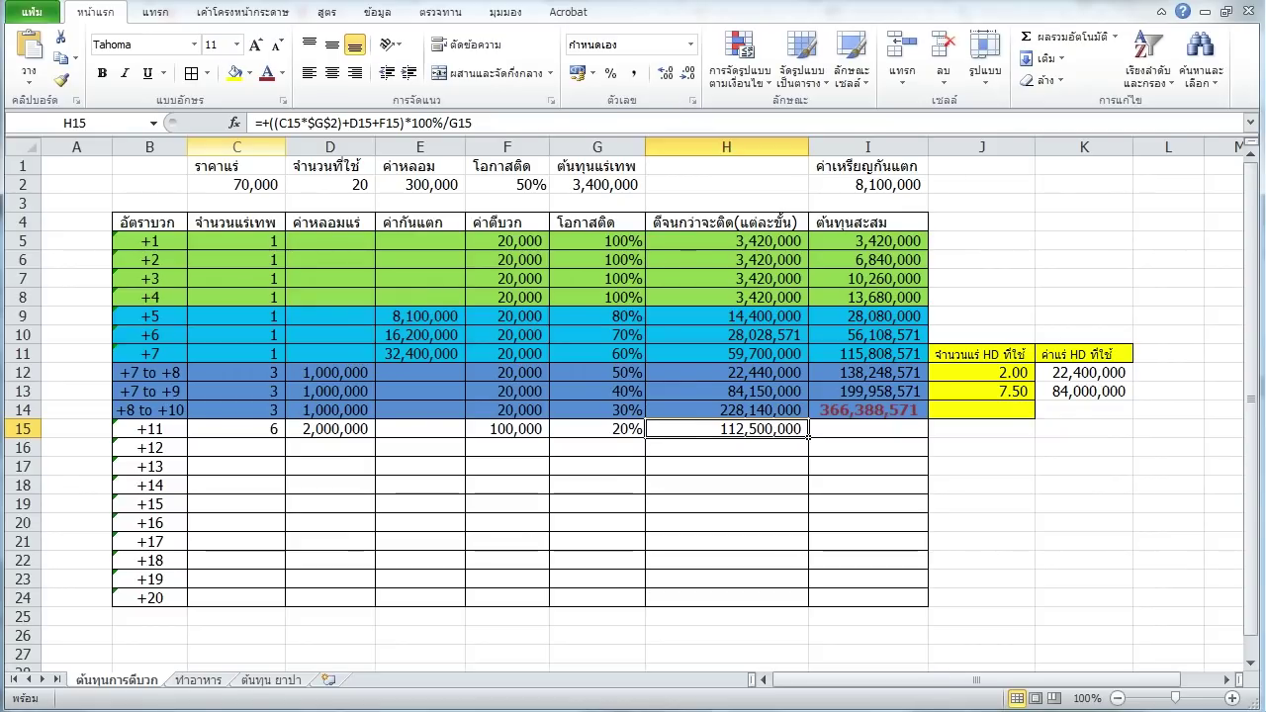
# Switch to the Ragnarok game, close the staff's description and the equipment window, and return to Excel.
pyautogui.hotkey('alt', 'Tab')
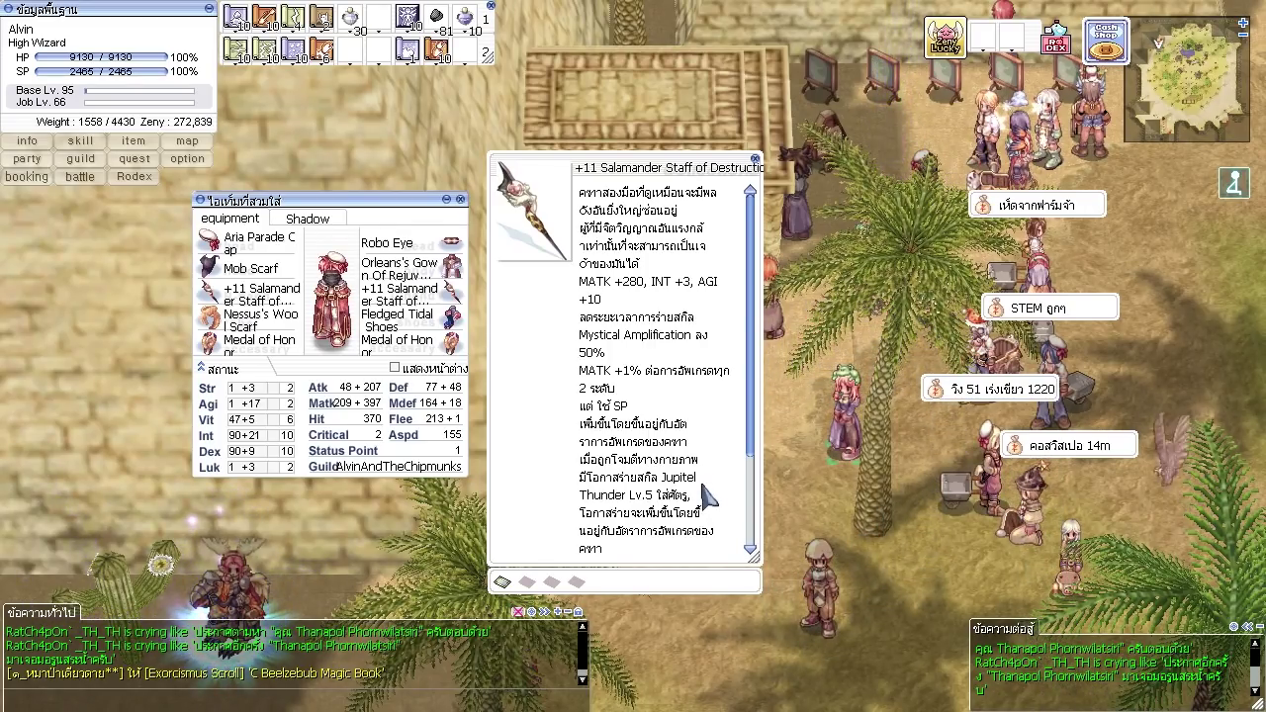
pyautogui.click(711, 498)
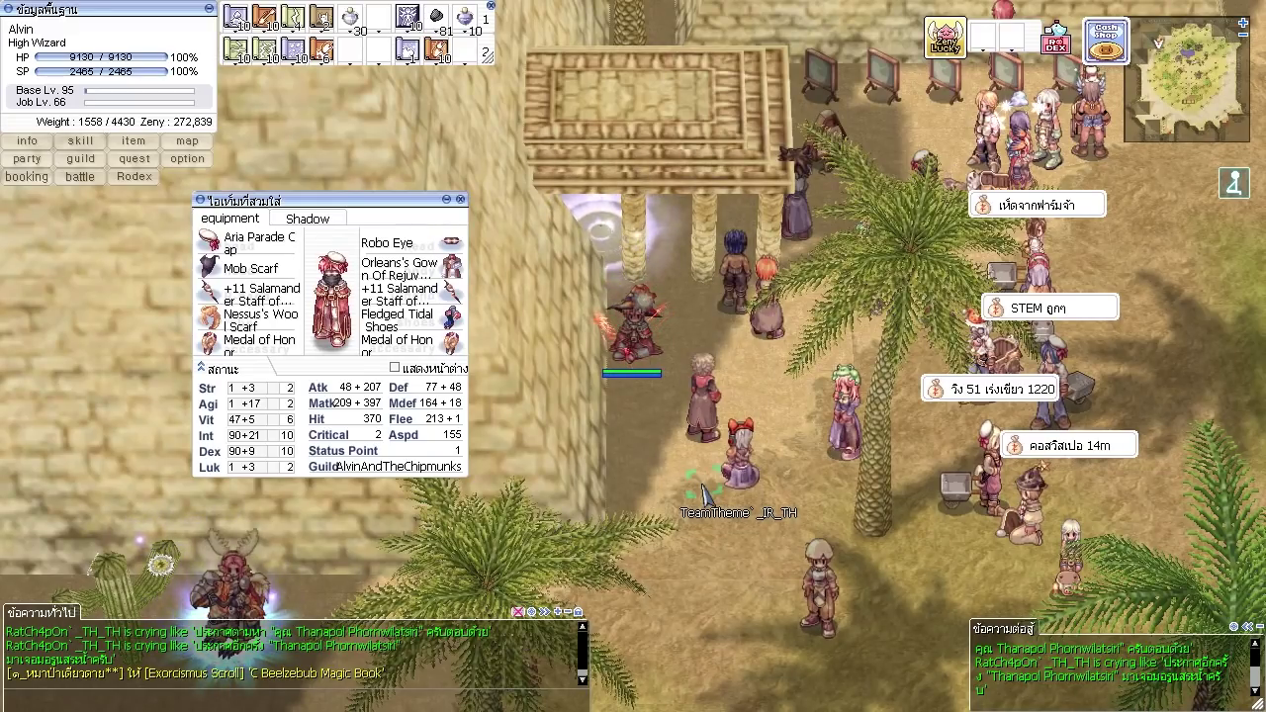
pyautogui.hotkey('alt', 'q')
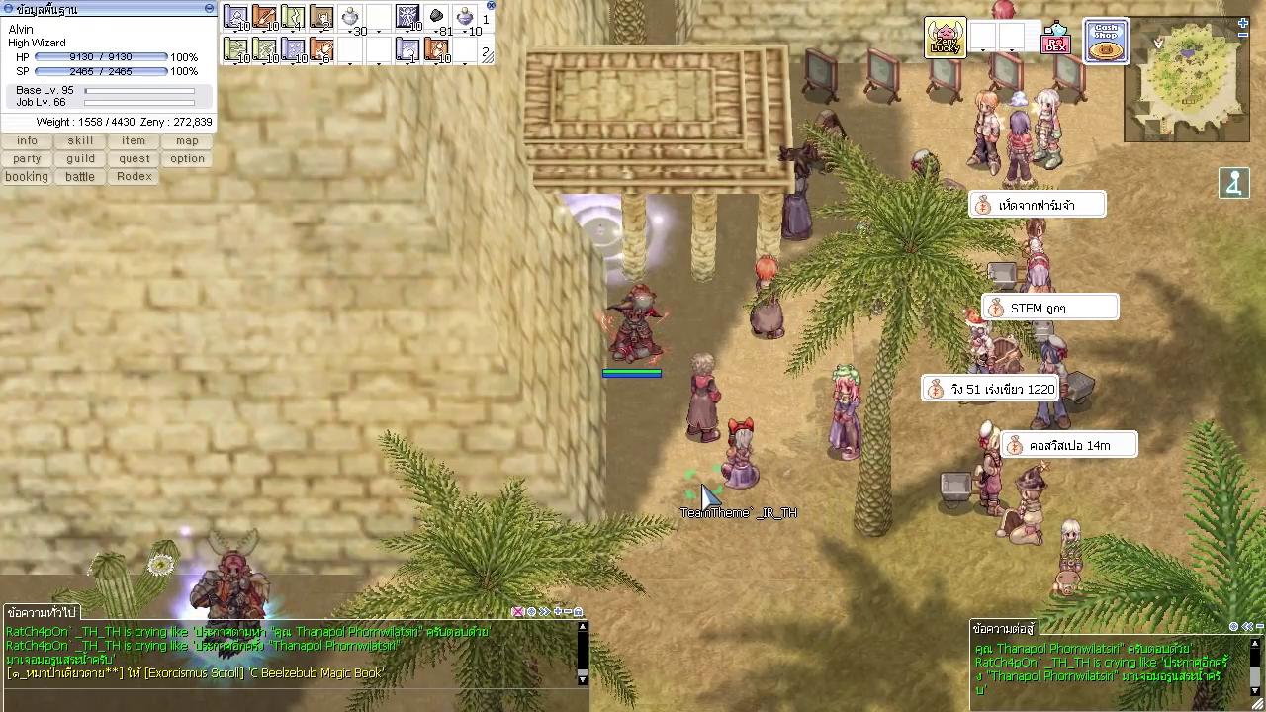
pyautogui.hotkey('alt', 'Tab')
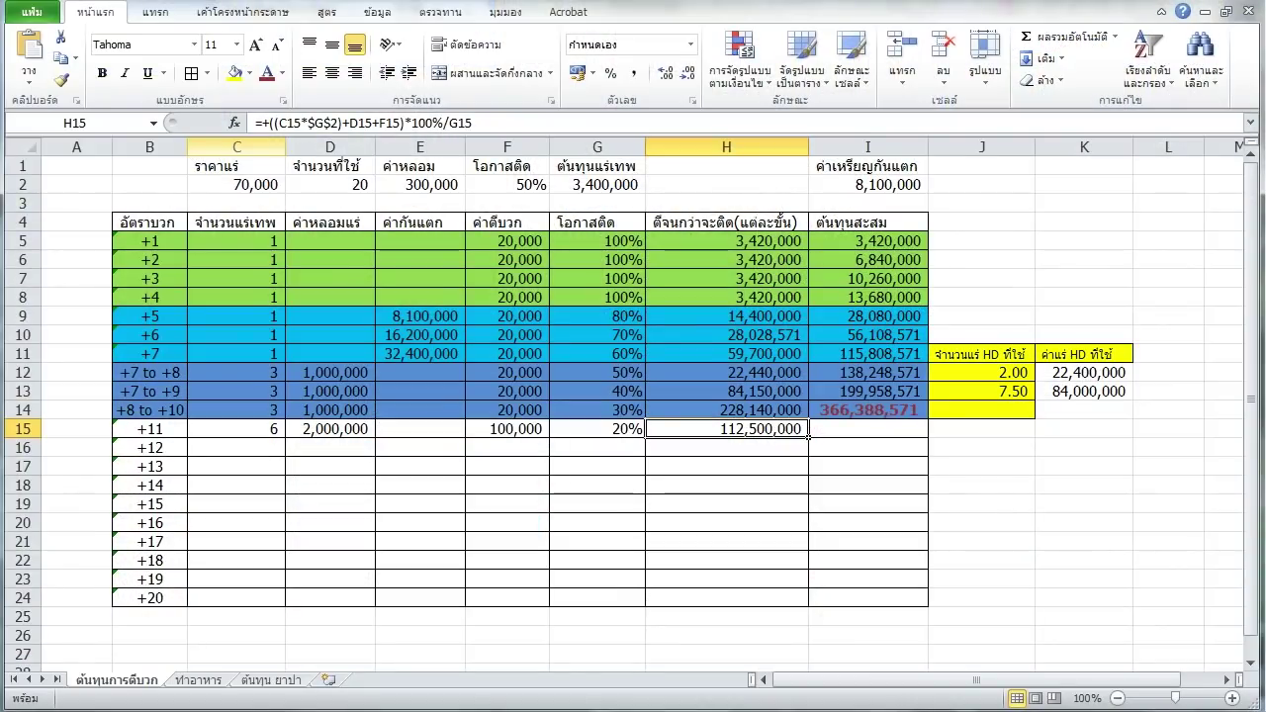
# Enter the example sums +4+3 in K16 and +2+2+3 in K17, and select both cells.
pyautogui.click(1083, 447)
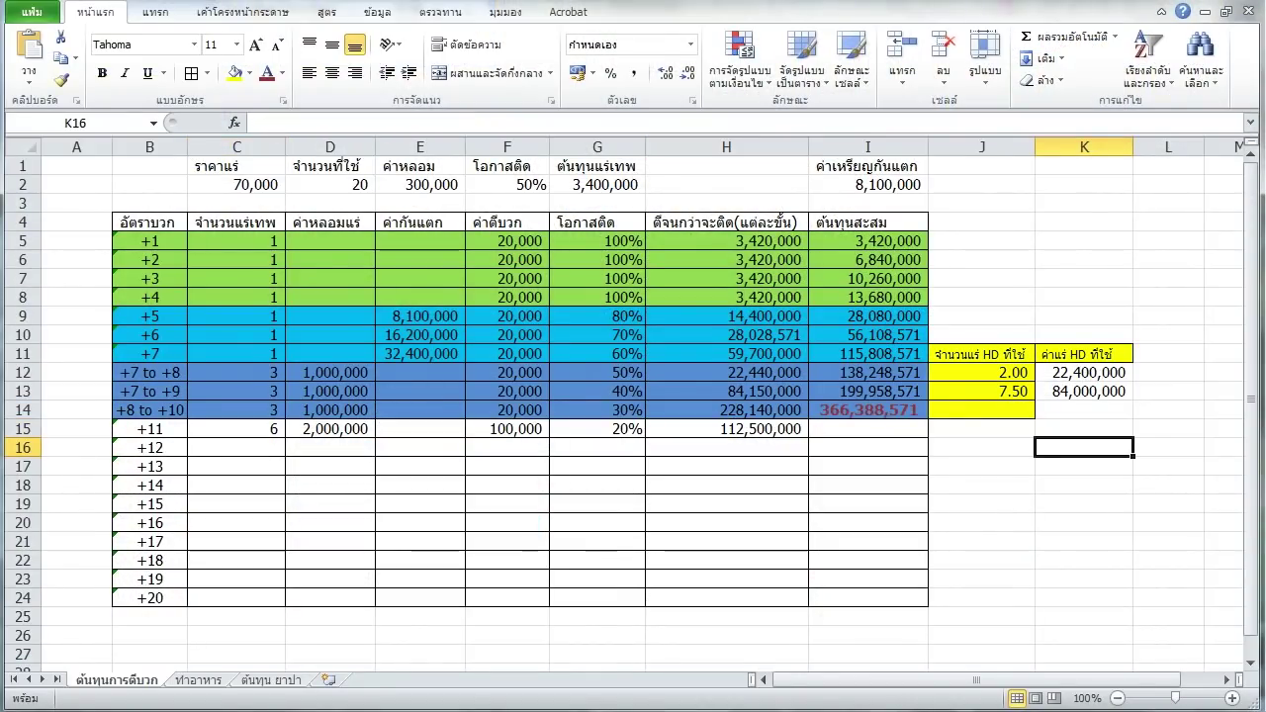
pyautogui.write('+4')
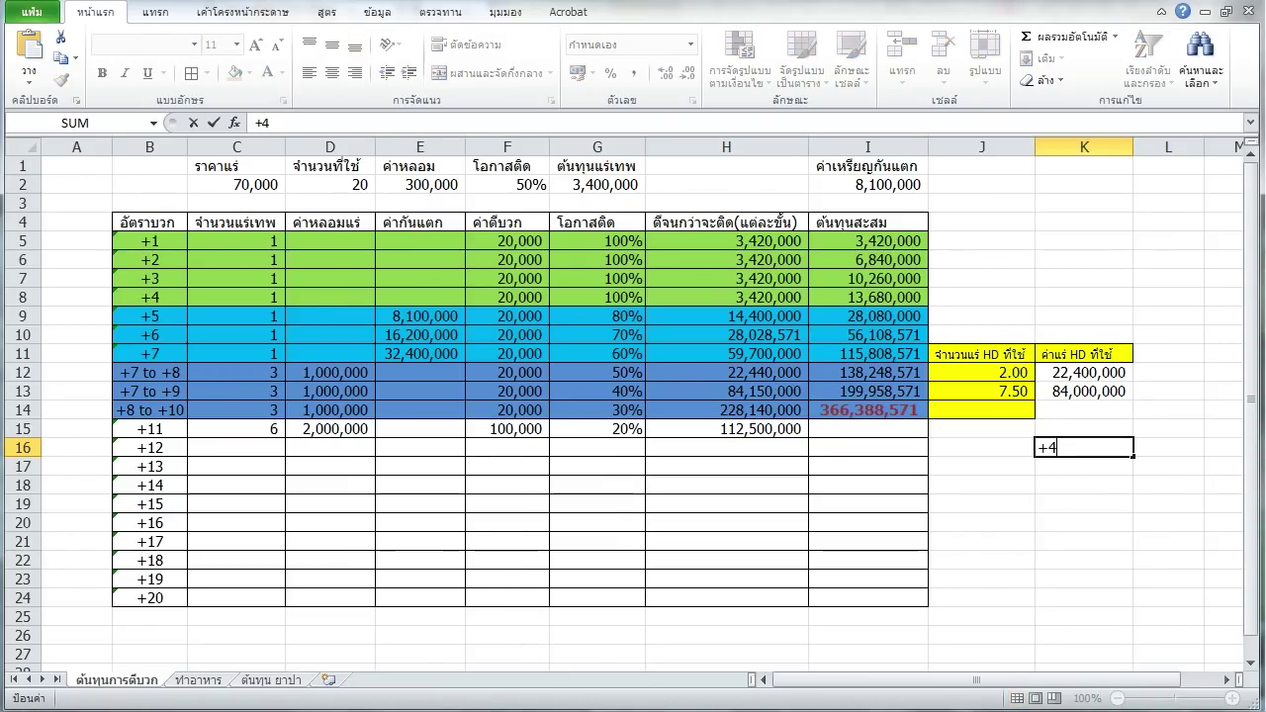
pyautogui.write('+3')
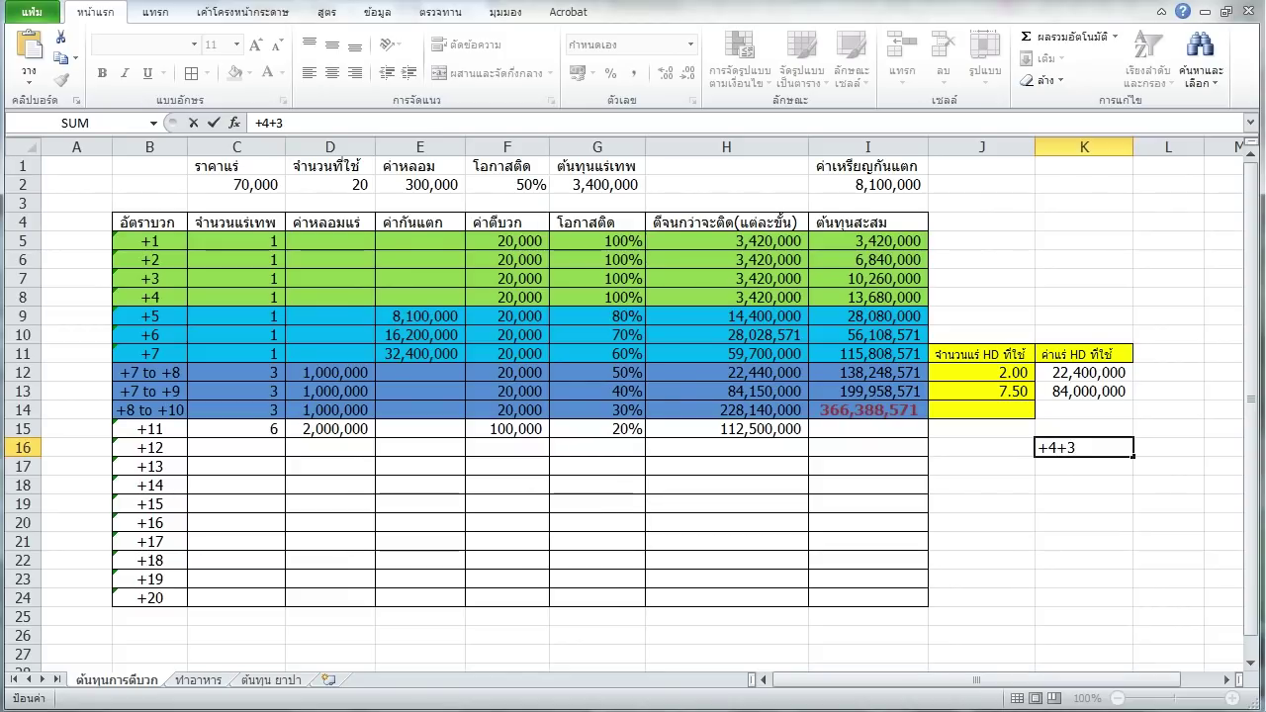
pyautogui.press('Return')
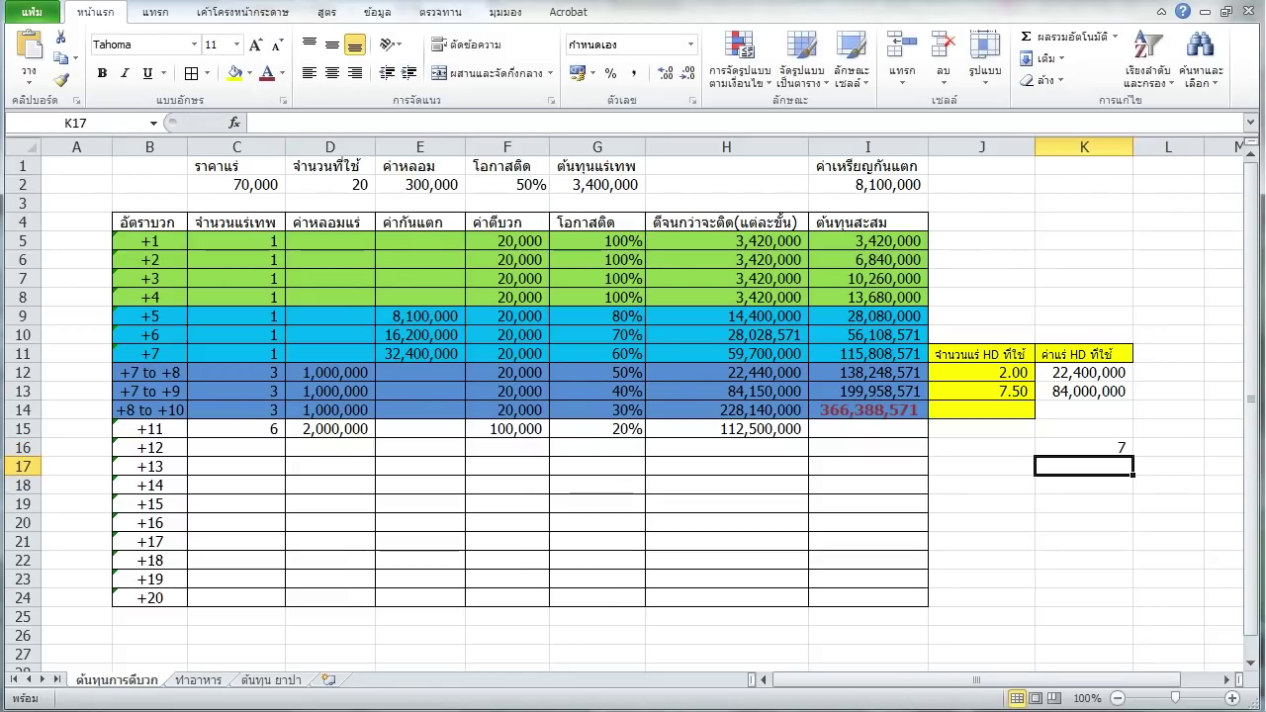
pyautogui.write('+2+2')
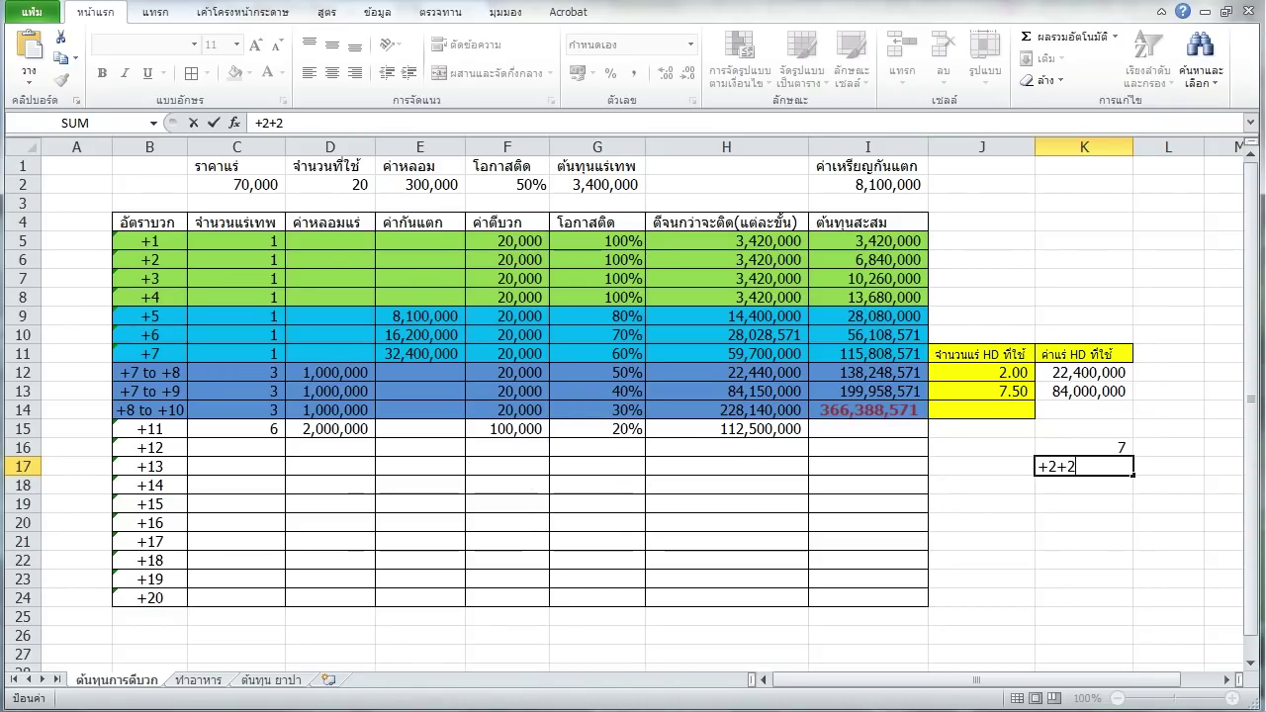
pyautogui.write('+3')
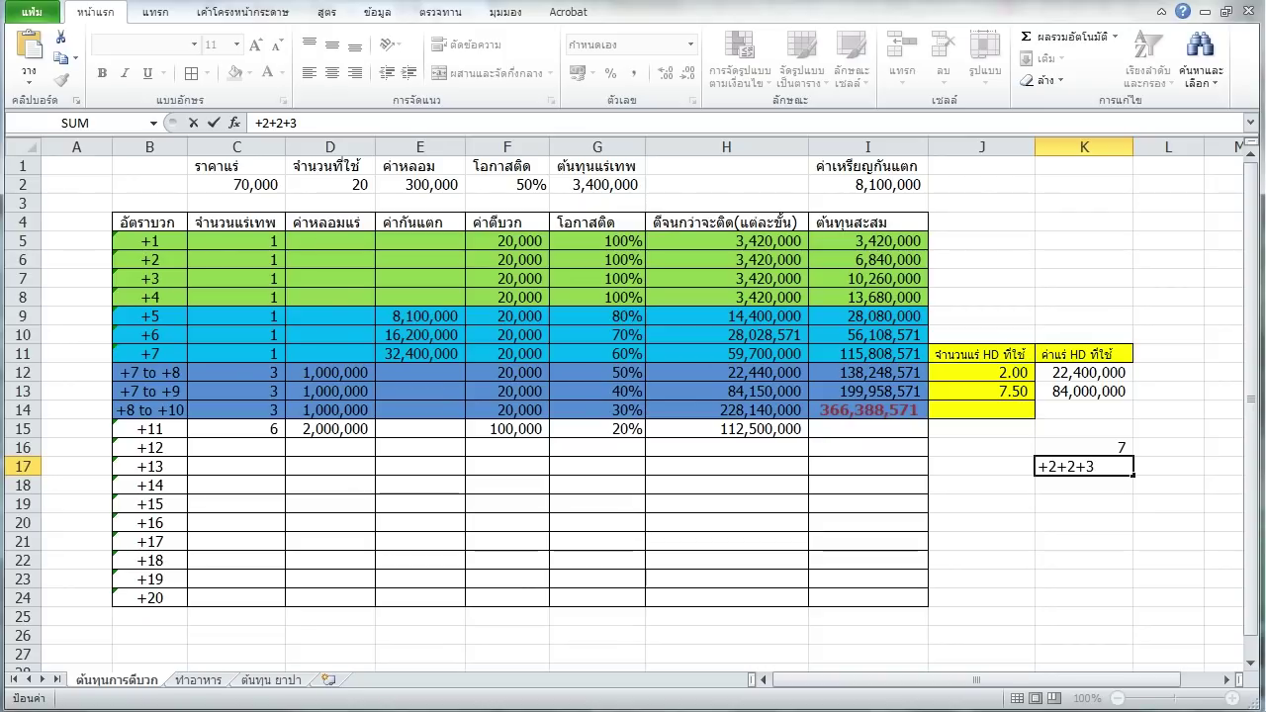
pyautogui.press('Return')
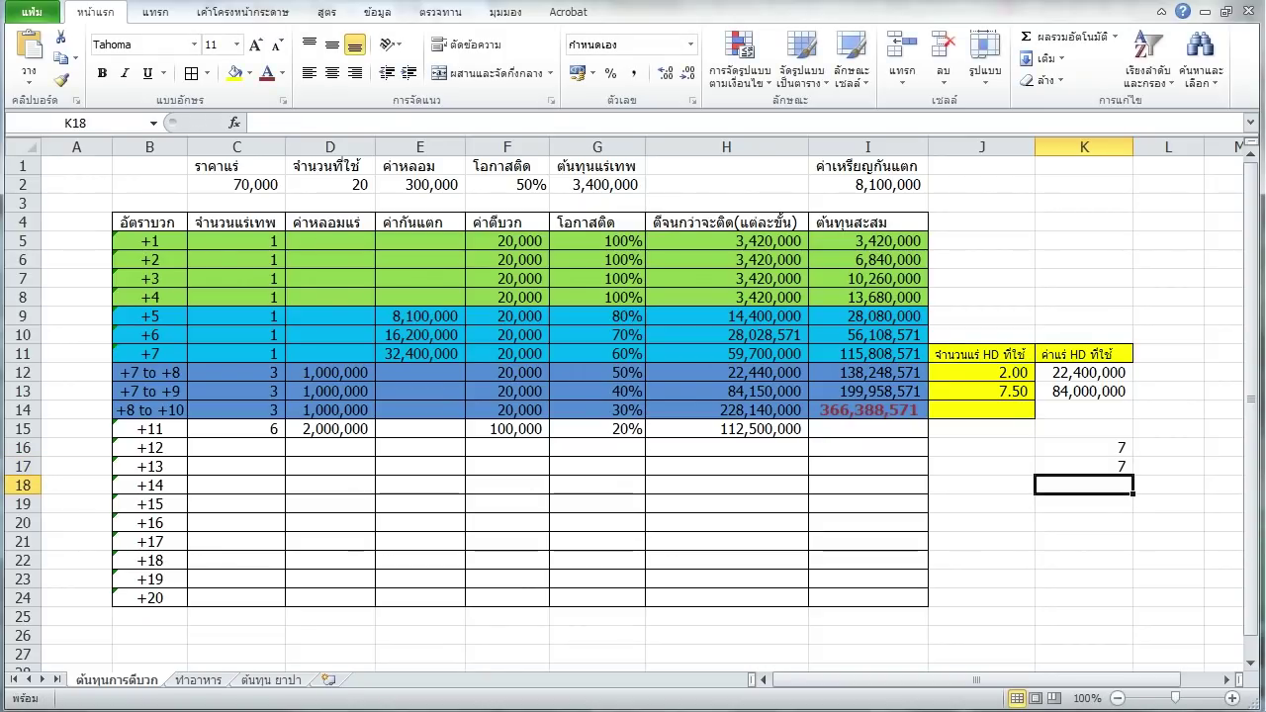
pyautogui.press('Up')
pyautogui.press('Up')
pyautogui.hotkey('shift', 'Down')
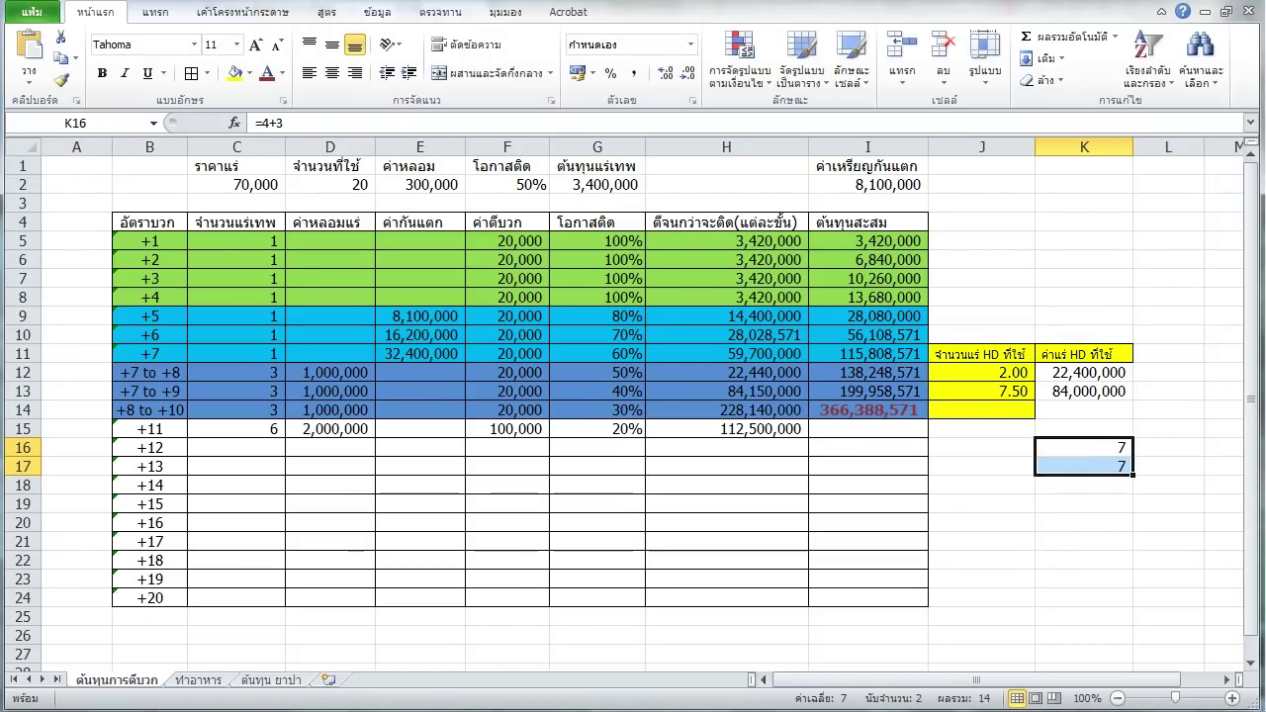
# Switch to the forum page in Chrome, examine the level 3 and level 4 weapon refine rates, and return to Excel.
pyautogui.hotkey('alt', 'Tab')
pyautogui.hotkey('alt', 'Tab')
pyautogui.hotkey('alt', 'Tab')
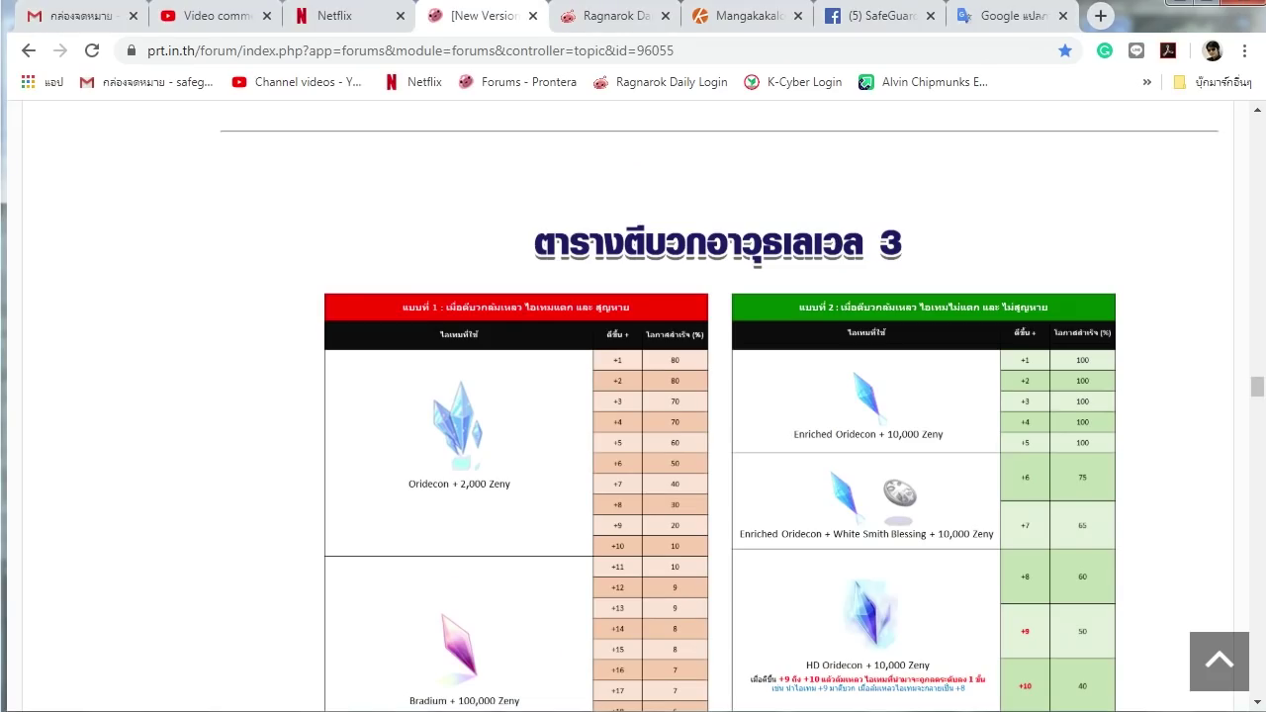
pyautogui.scroll(-10, 720, 406)
pyautogui.scroll(3, 719, 405)
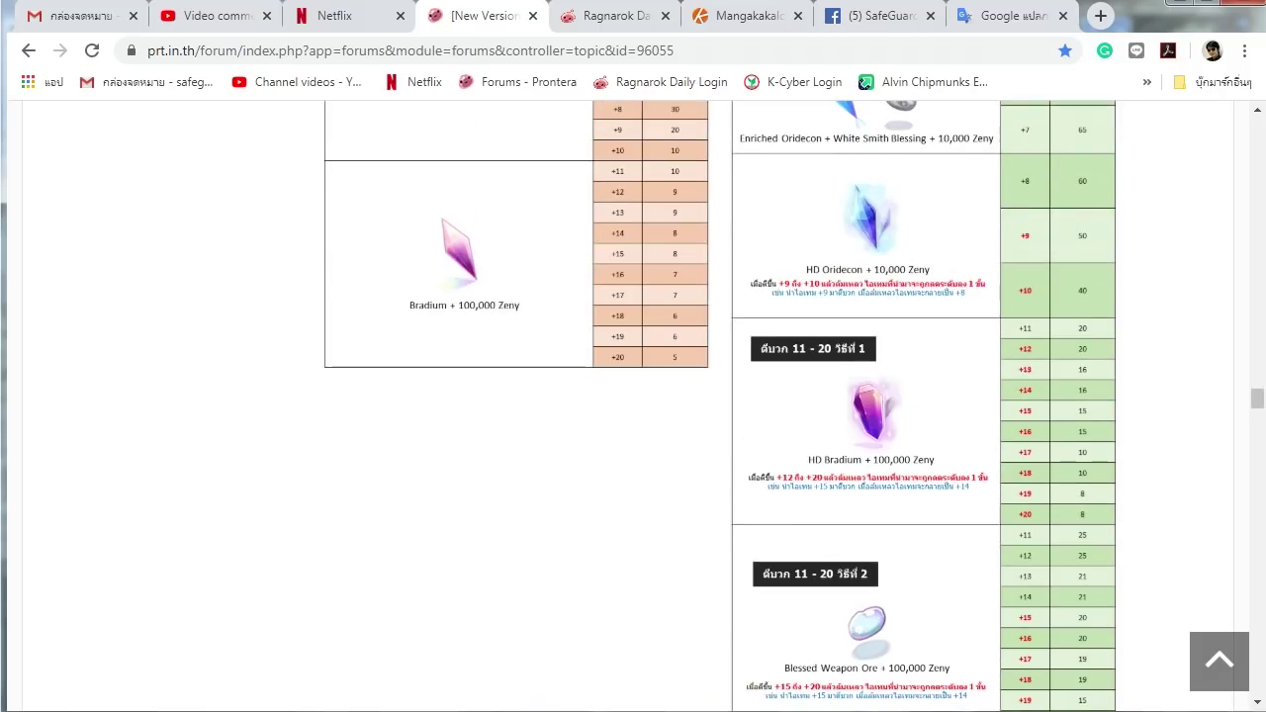
pyautogui.scroll(-6, 719, 405)
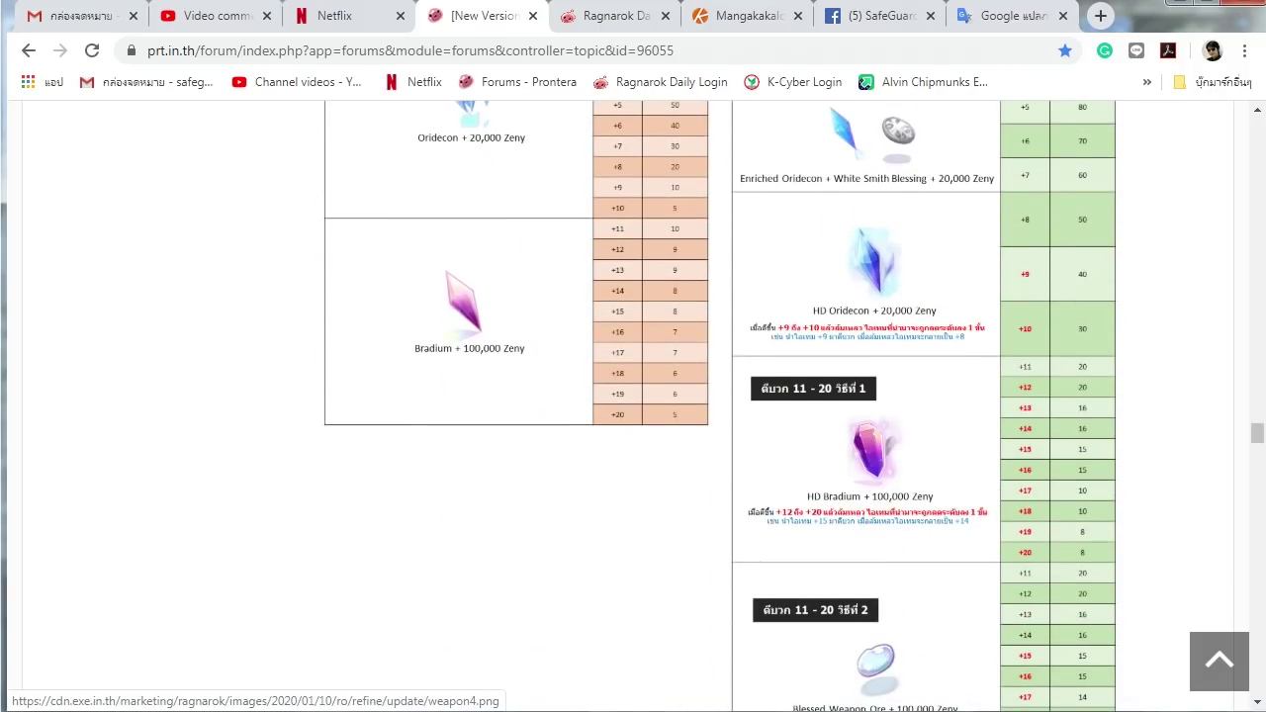
pyautogui.hotkey('alt', 'Tab')
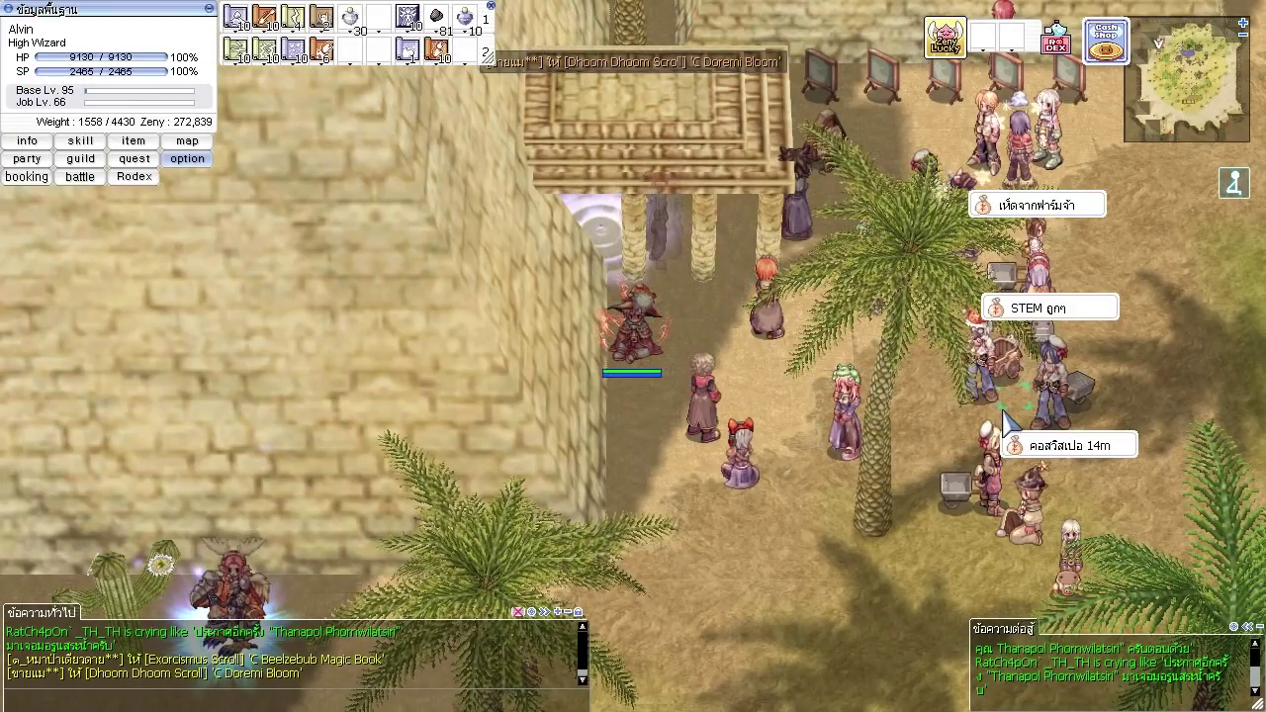
pyautogui.hotkey('alt', 'Tab')
pyautogui.press('Tab')
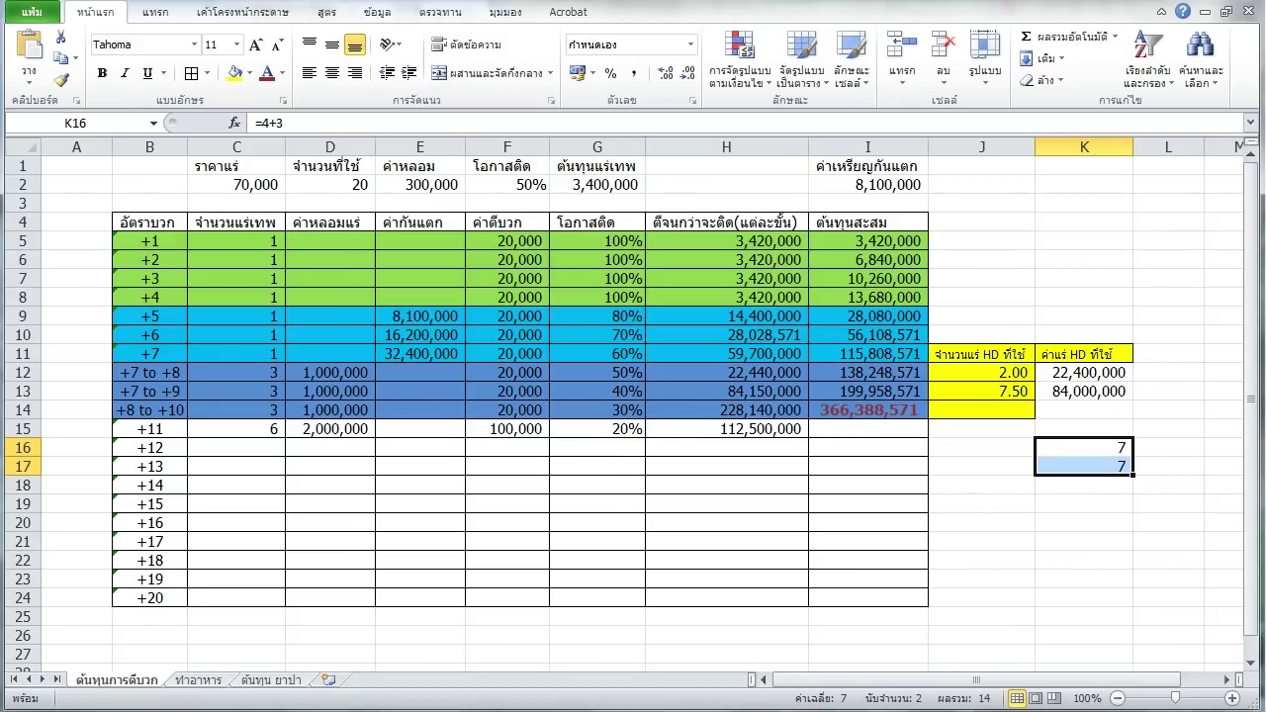
# Clear the example sums from K16:K17 and go back to the +11 row.
pyautogui.press('Delete')
pyautogui.press('Up')
pyautogui.press('Left')
pyautogui.press('Left')
pyautogui.press('Left')
pyautogui.press('Left')
pyautogui.press('Left')
pyautogui.press('Left')
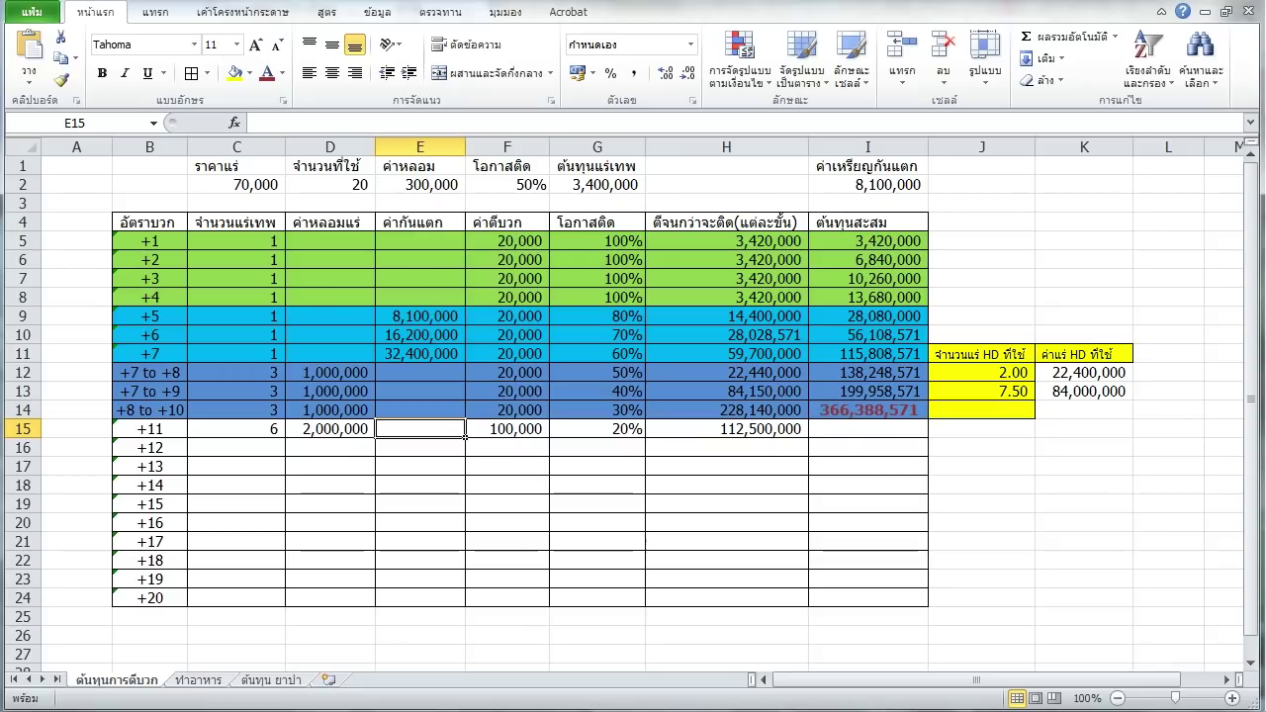
# Review the +8 to +10 and +11 rows, covering the stage labels, material inputs, success rate and cost formulas in H14 and H15.
pyautogui.press('Left')
pyautogui.press('Left')
pyautogui.press('Left')
pyautogui.press('Up')
pyautogui.press('Up')
pyautogui.press('Down')
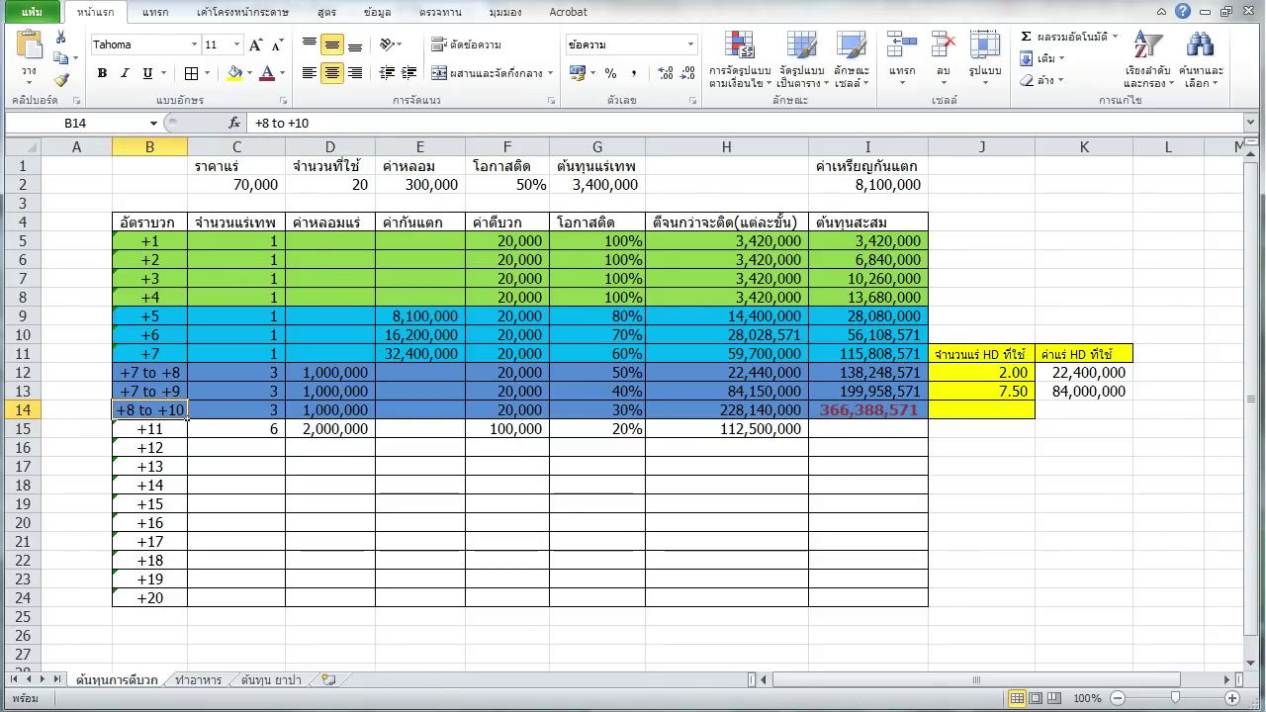
pyautogui.press('Down')
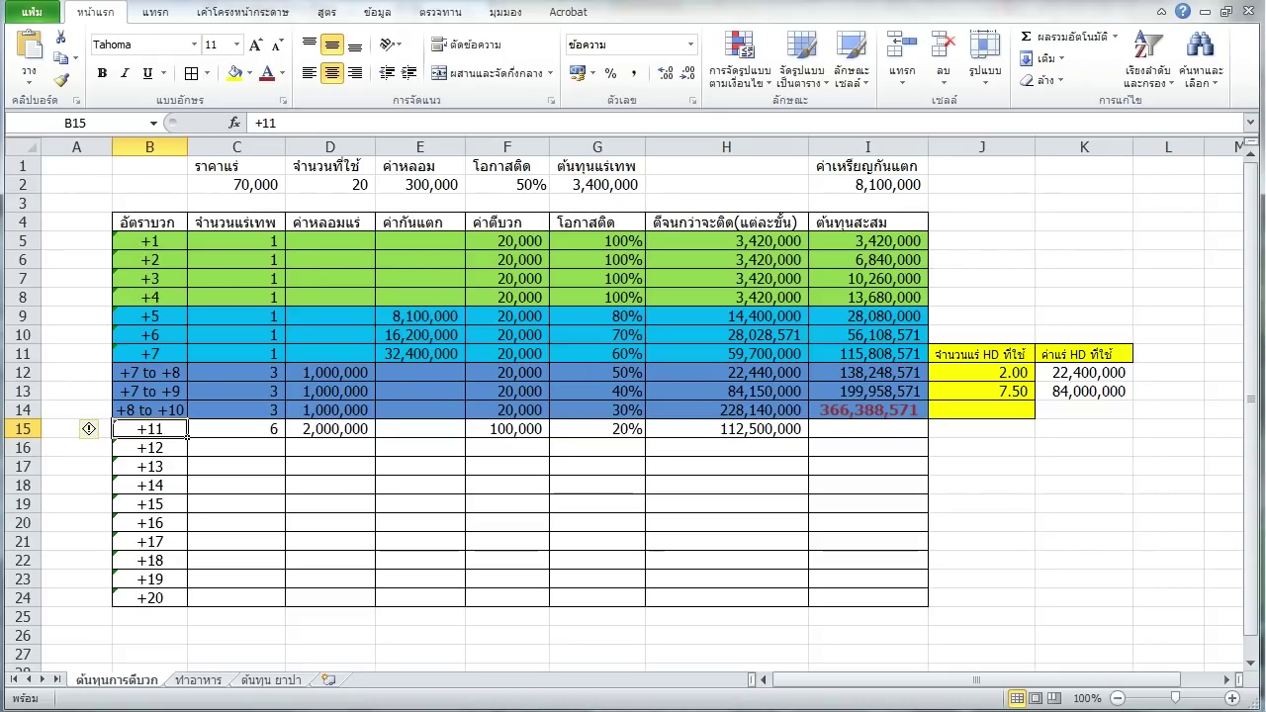
pyautogui.click(236, 428)
pyautogui.click(329, 428)
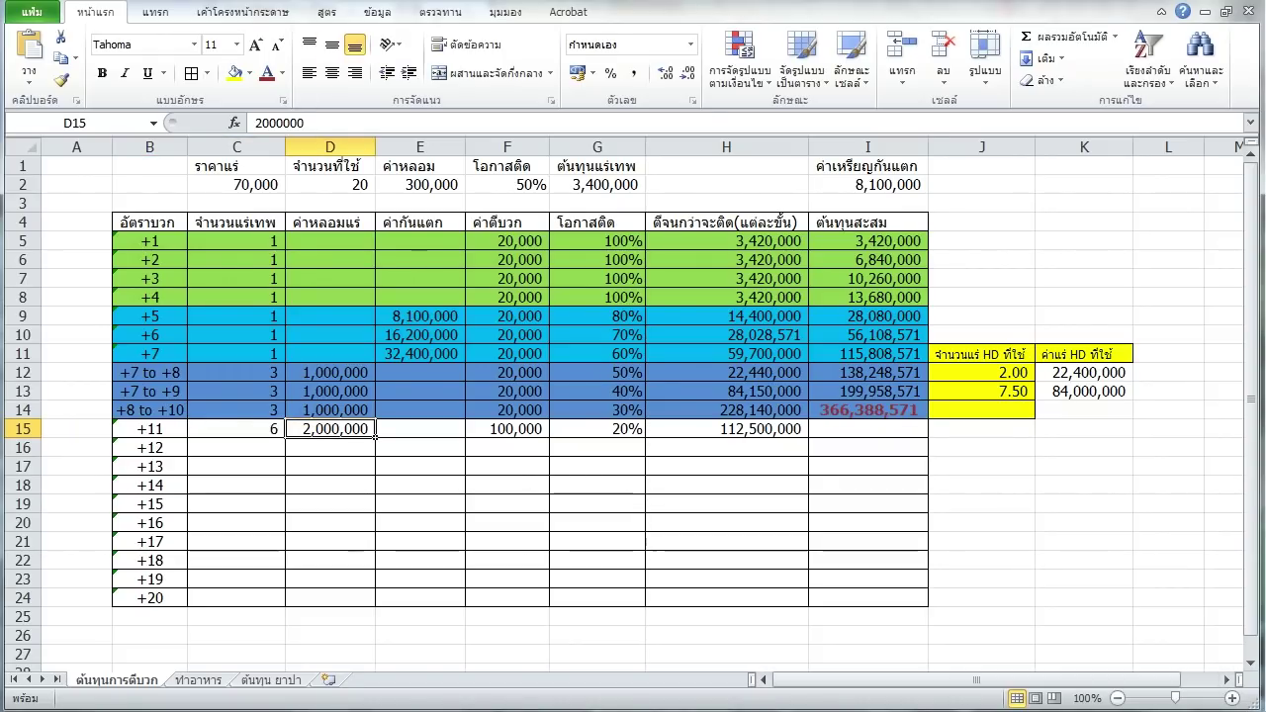
pyautogui.click(624, 432)
pyautogui.click(807, 417)
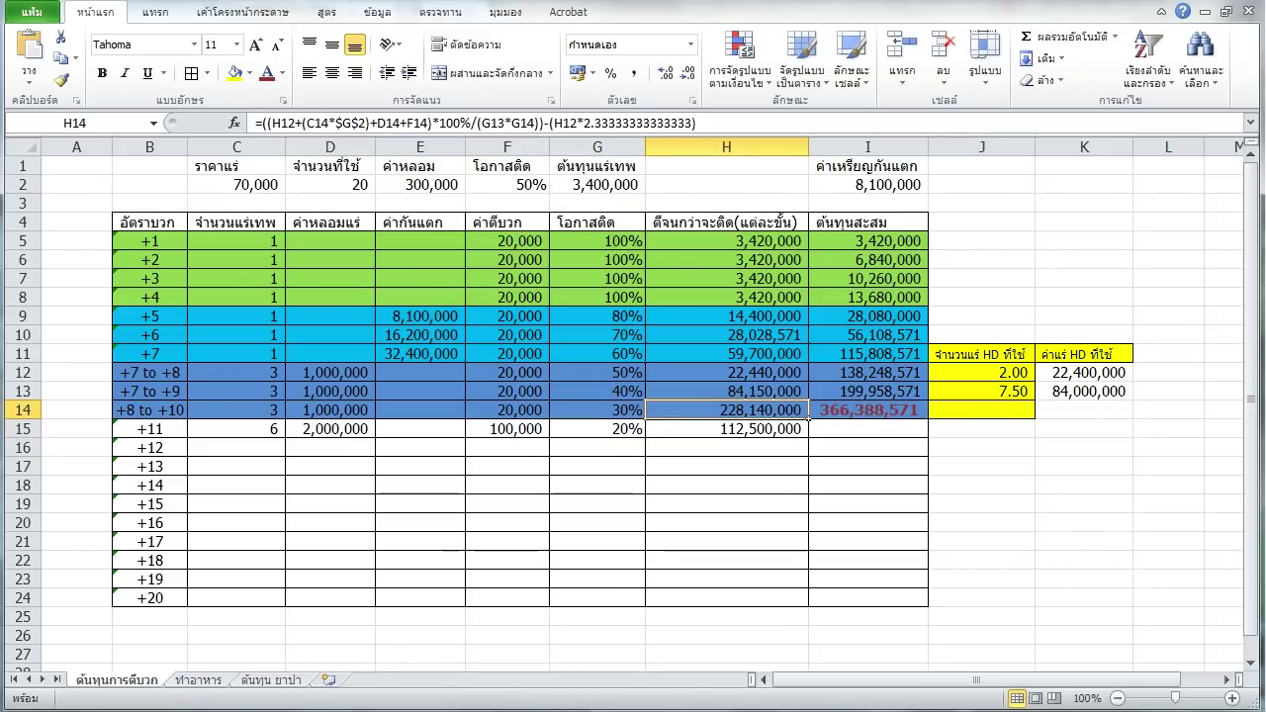
pyautogui.click(805, 430)
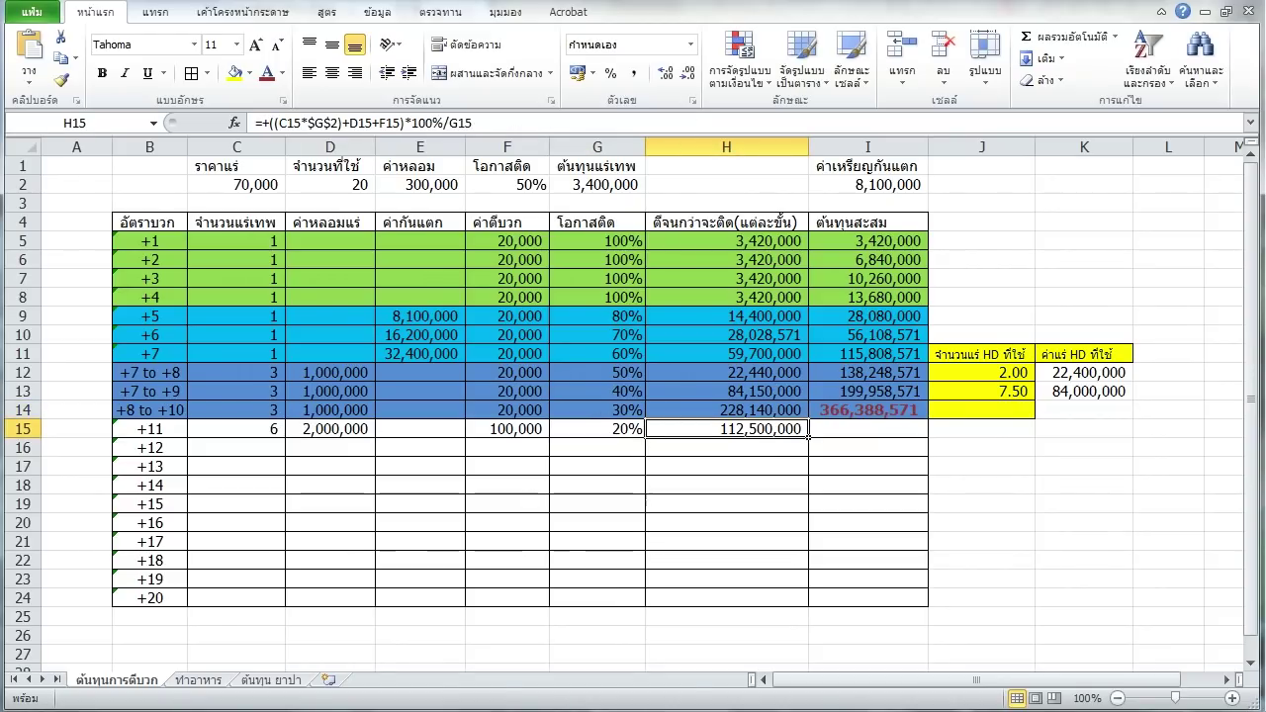
# Set the ore price in C2 to 40,000.
pyautogui.click(237, 184)
pyautogui.write('40000')
pyautogui.press('Return')
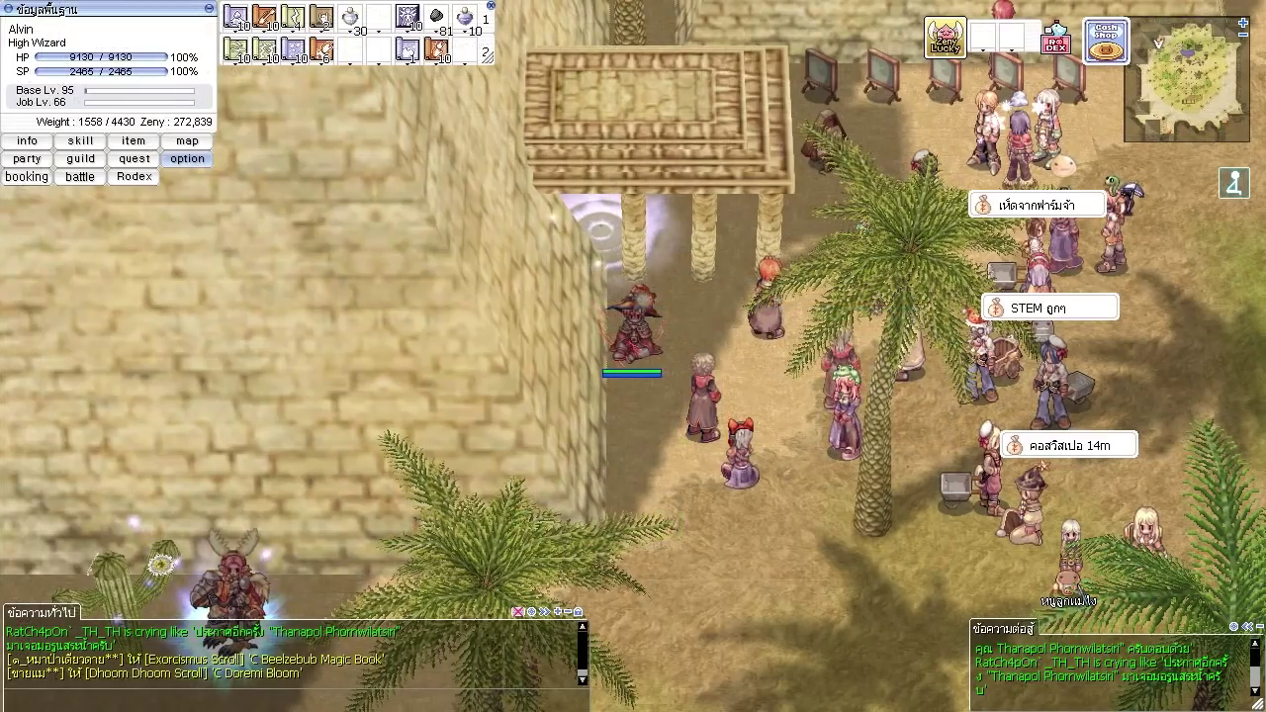
# Examine the armor refine rates for +11 to +20 on the Chrome forum page, and select the +11 success rate in G15 in Excel.
pyautogui.hotkey('alt', 'Tab')
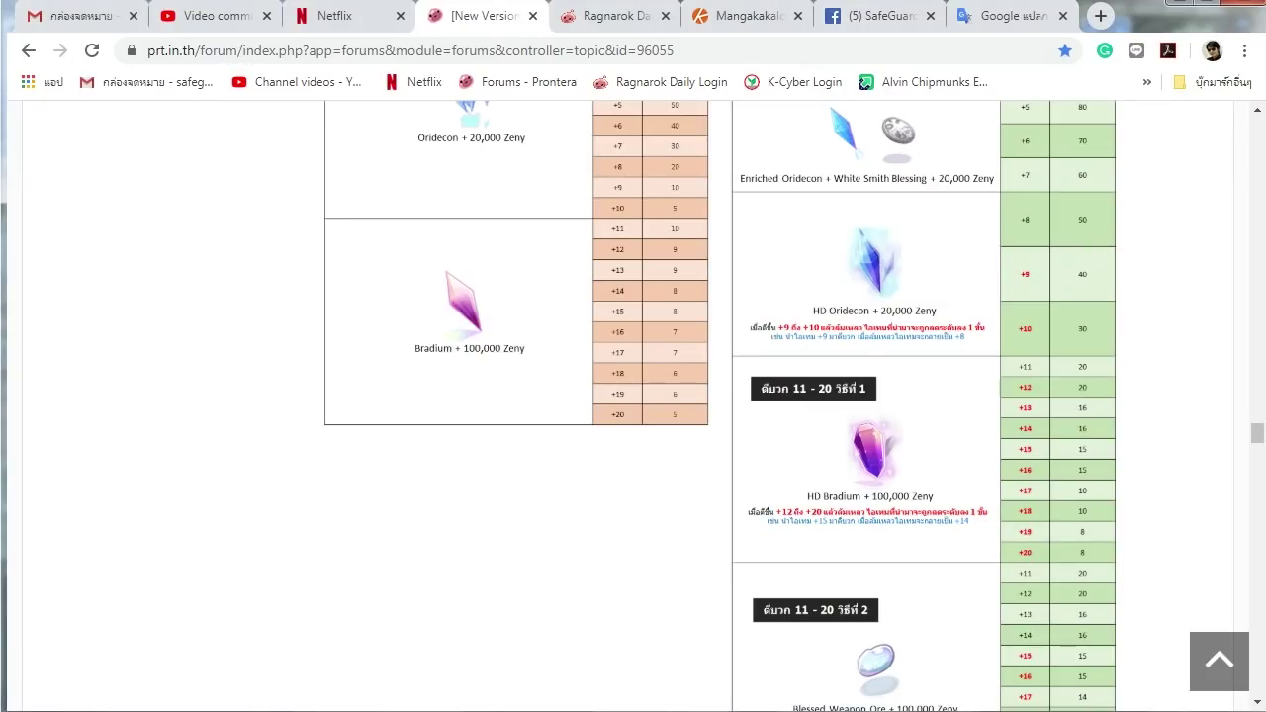
pyautogui.scroll(1, 634, 396)
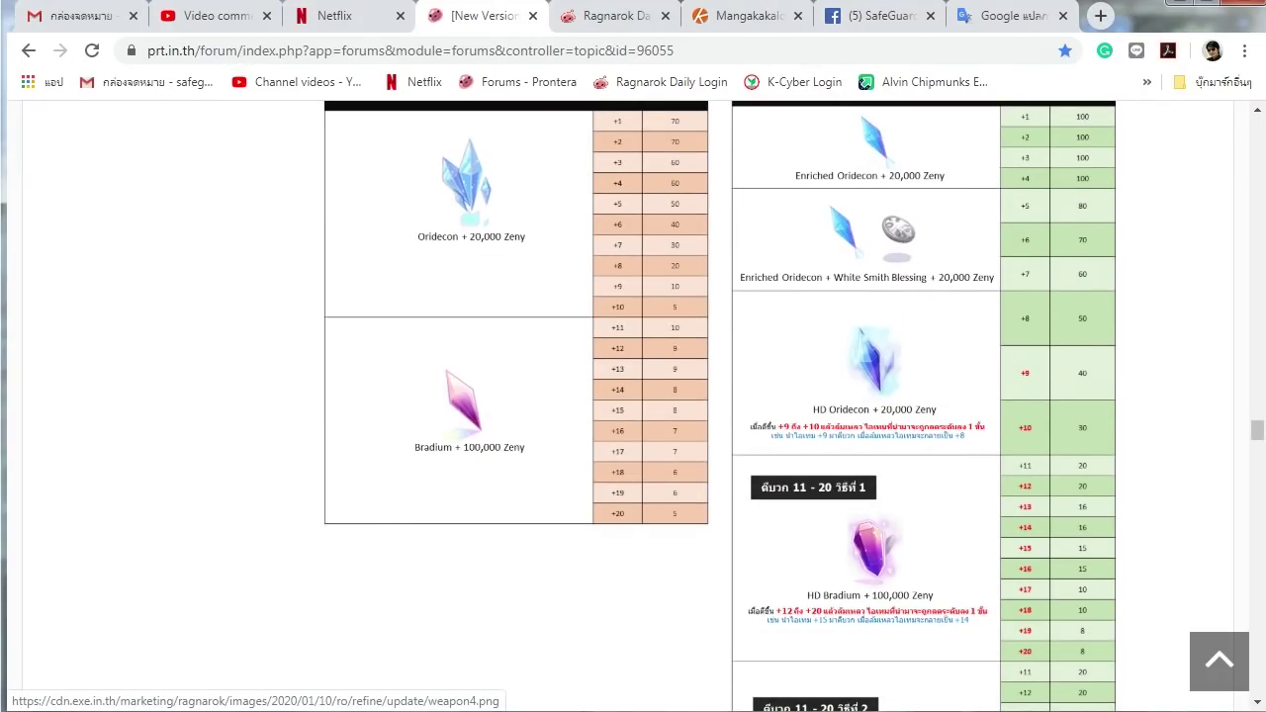
pyautogui.scroll(20, 633, 396)
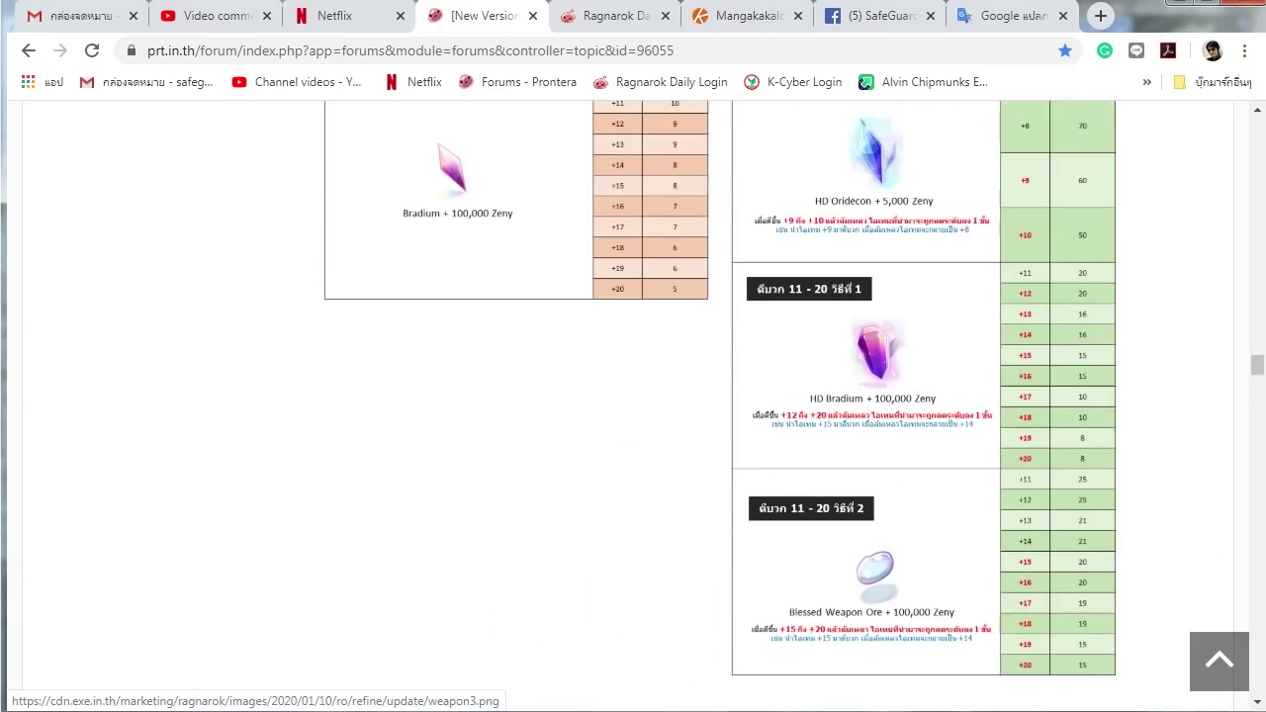
pyautogui.scroll(10, 633, 396)
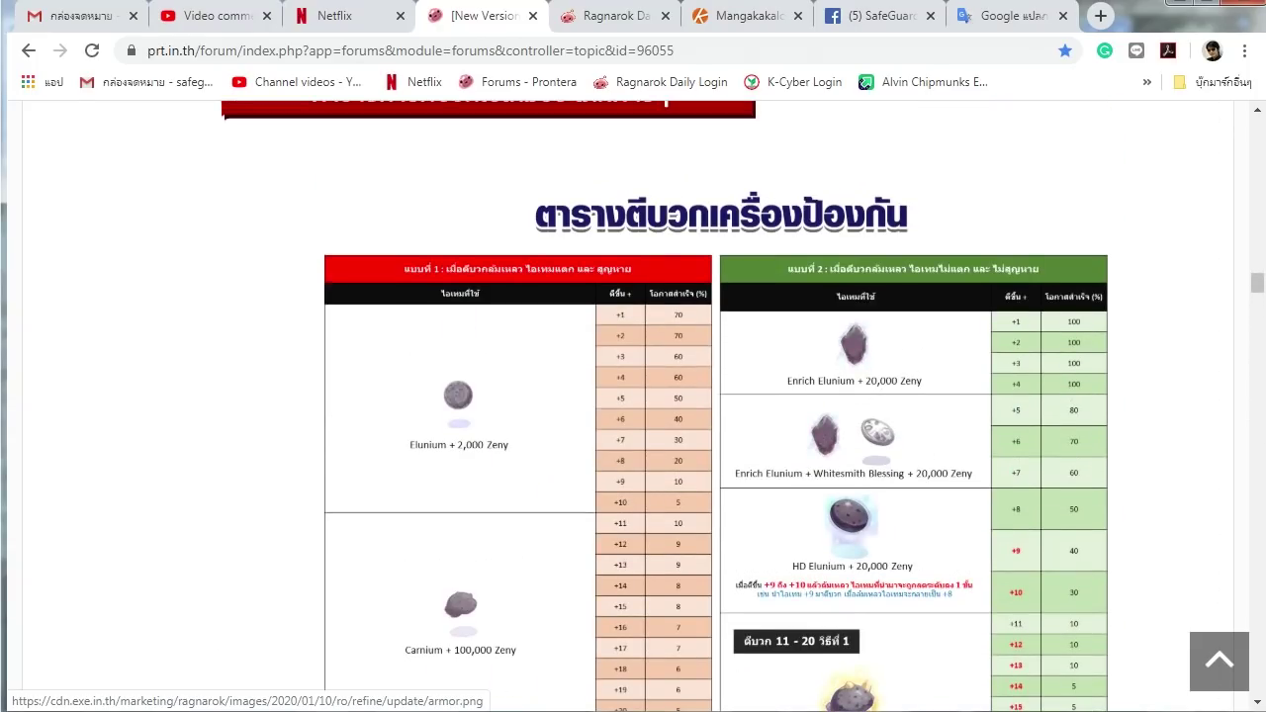
pyautogui.scroll(-4, 634, 396)
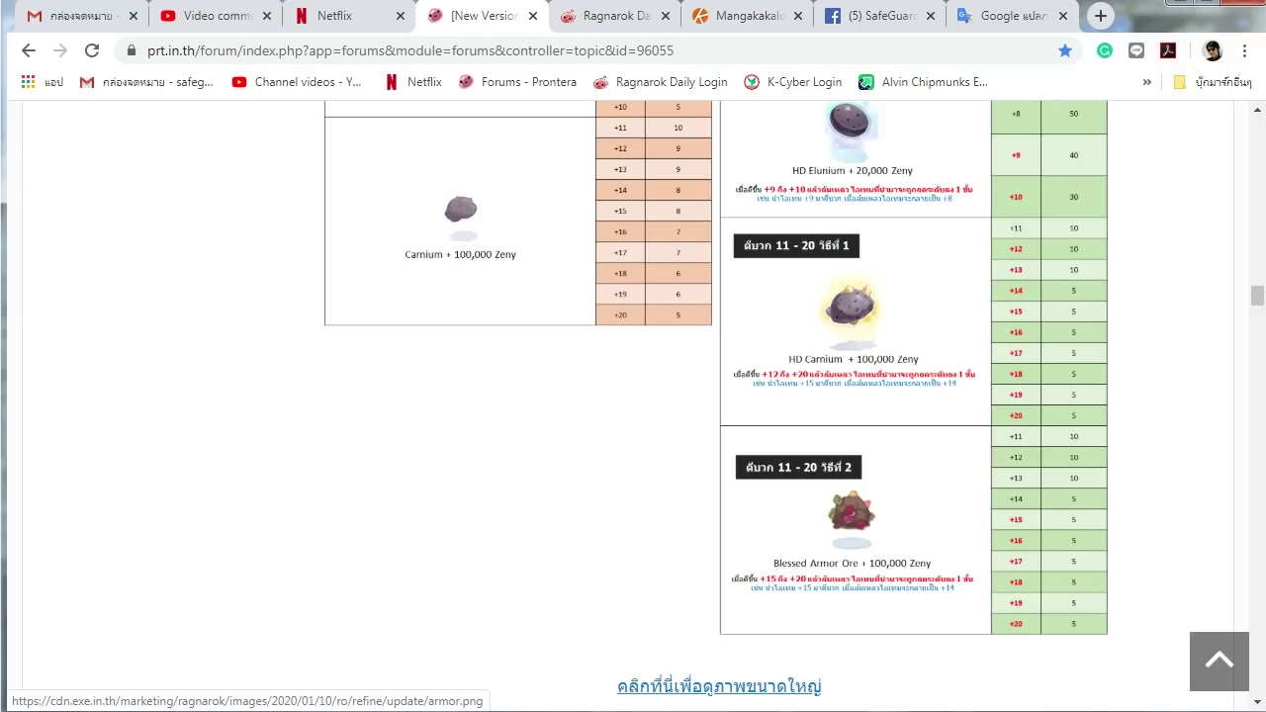
pyautogui.hotkey('alt', 'Tab')
pyautogui.hotkey('alt', 'Tab')
pyautogui.hotkey('alt', 'Tab')
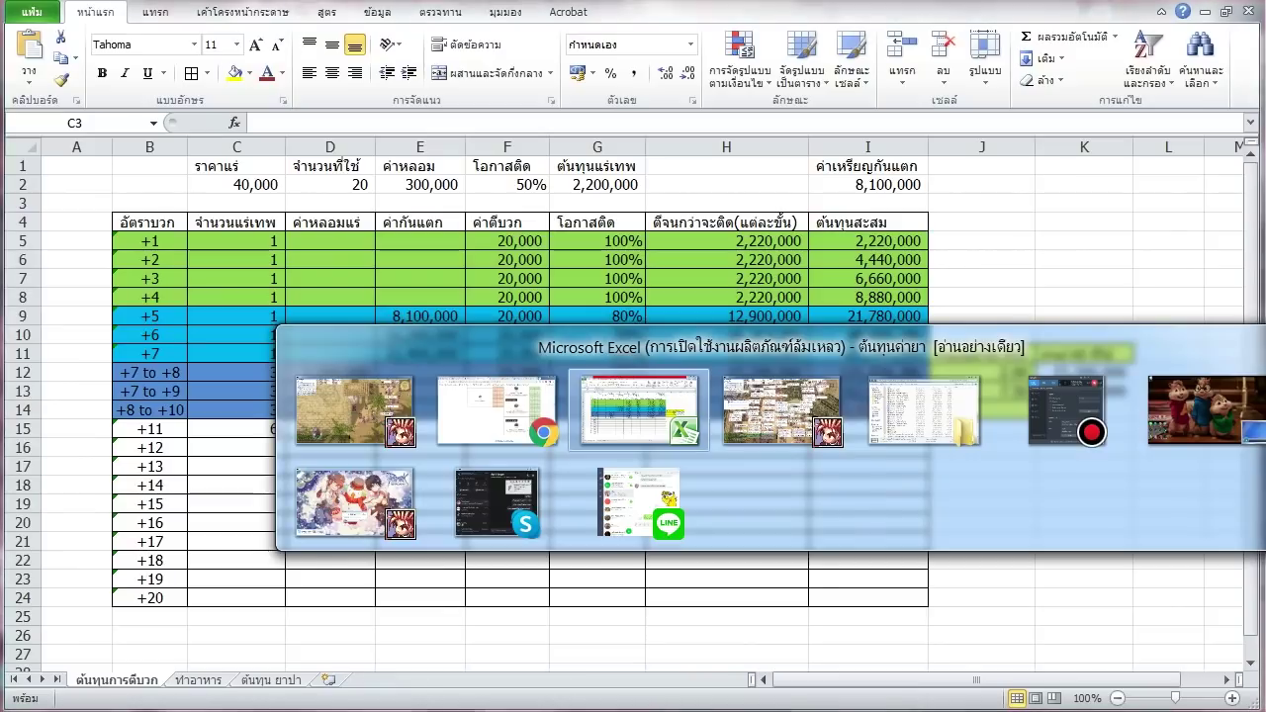
pyautogui.click(597, 429)
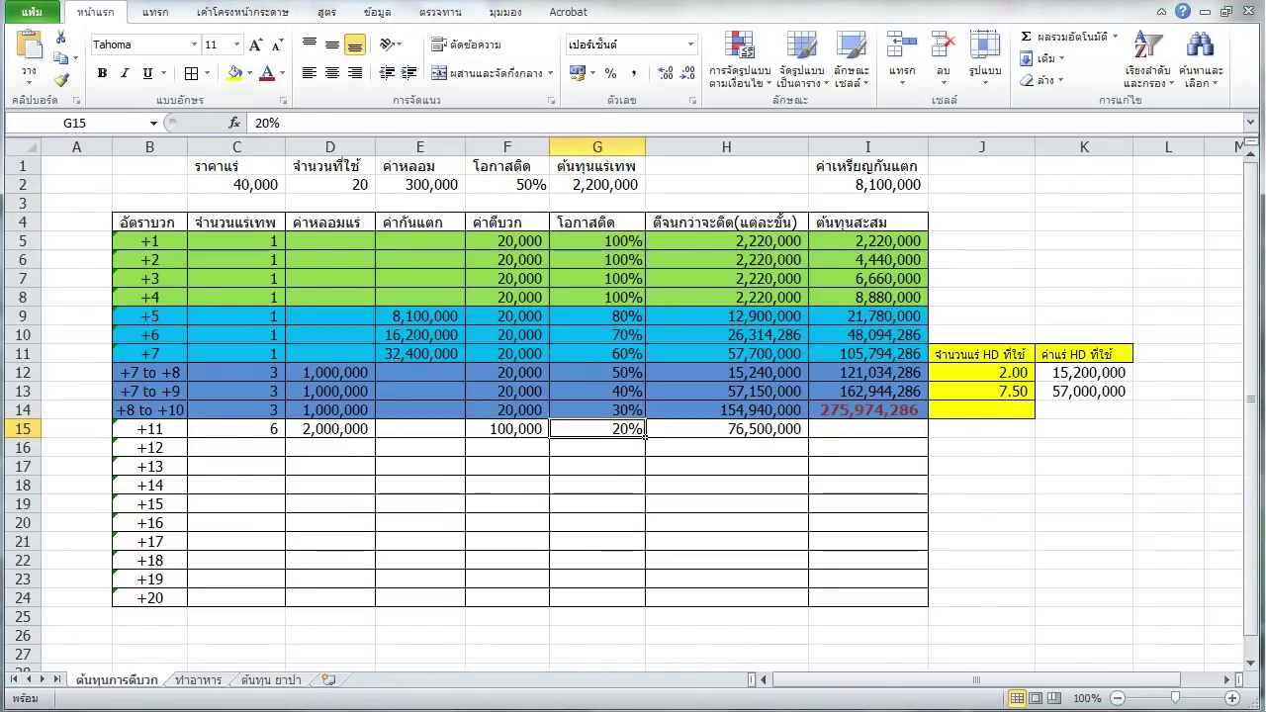
# Set the +11 success rate in G15 to 10% and select its cost formula in H15.
pyautogui.write('10')
pyautogui.press('Return')
pyautogui.click(801, 432)
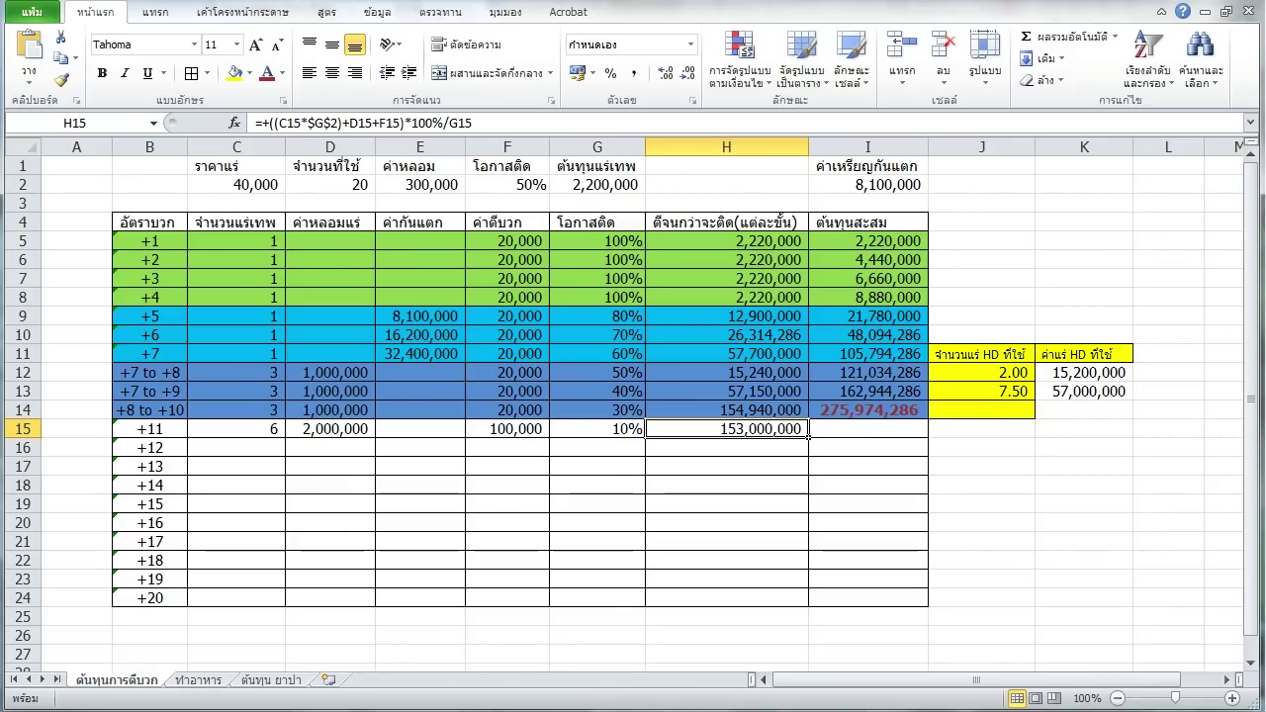
# Try the +11 cost formula in H15 without the *100%/G15 factor, and undo the change.
pyautogui.press('F2')
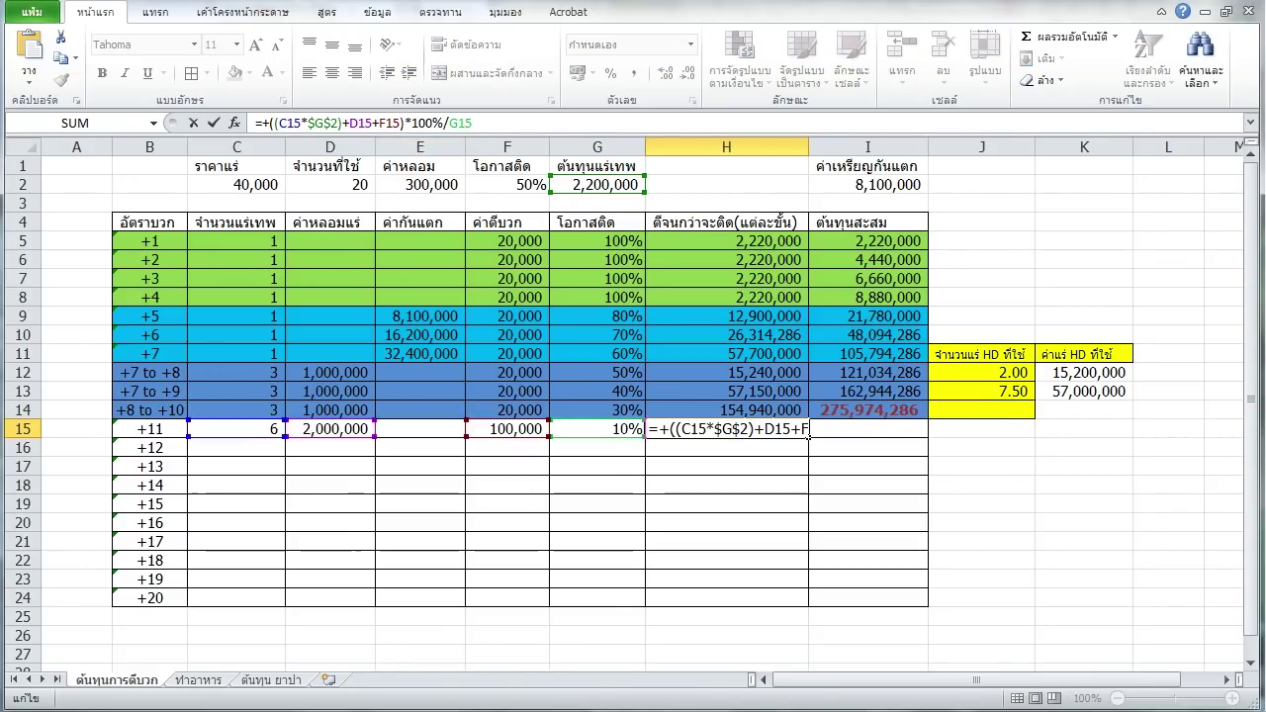
pyautogui.moveTo(401, 122); pyautogui.dragTo(472, 122)
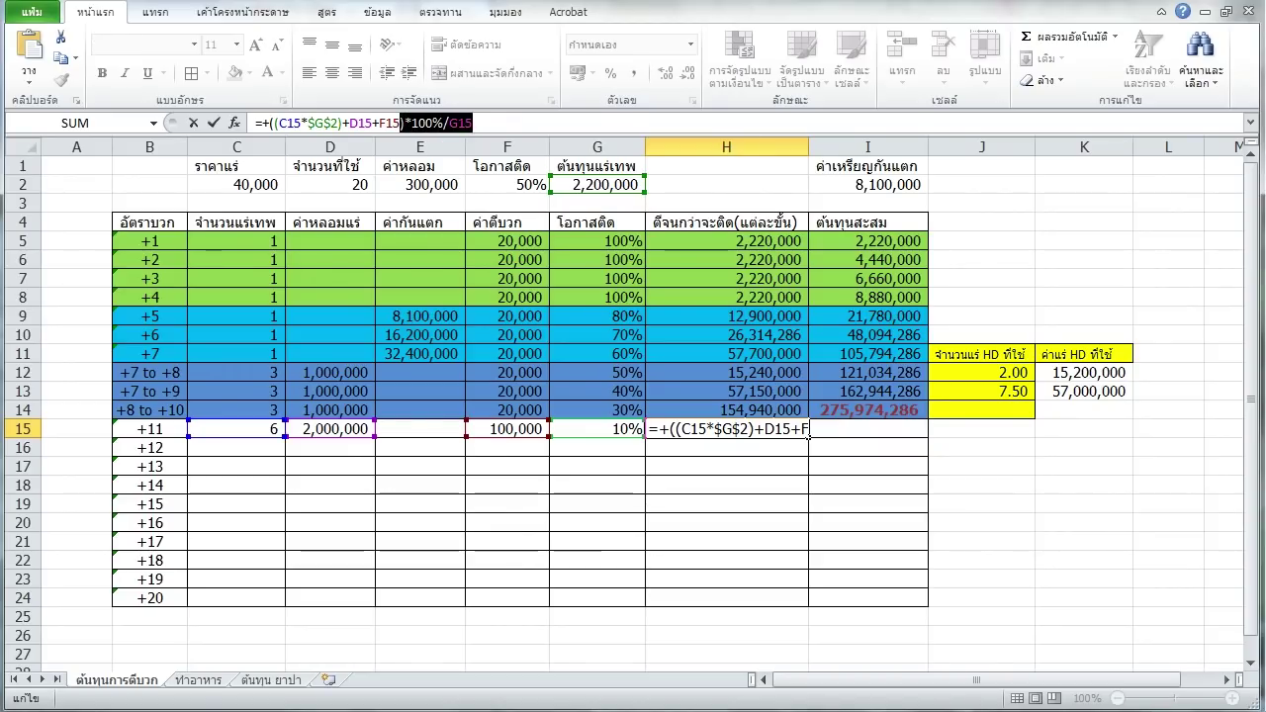
pyautogui.press('BackSpace')
pyautogui.write(')')
pyautogui.press('Return')
pyautogui.hotkey('ctrl', 'z')
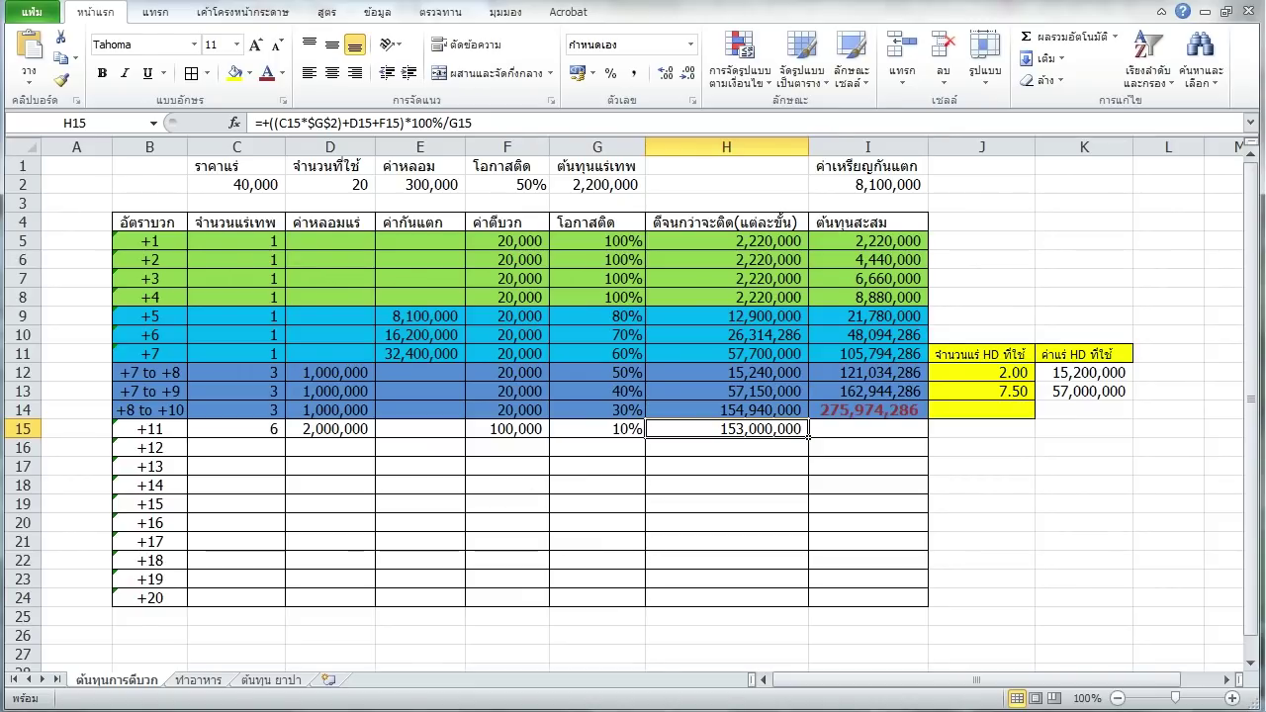
pyautogui.write('0')
pyautogui.press('Escape')
# Enter the +11 cumulative cost formula =+I14+H15 in I15.
pyautogui.press('Right')
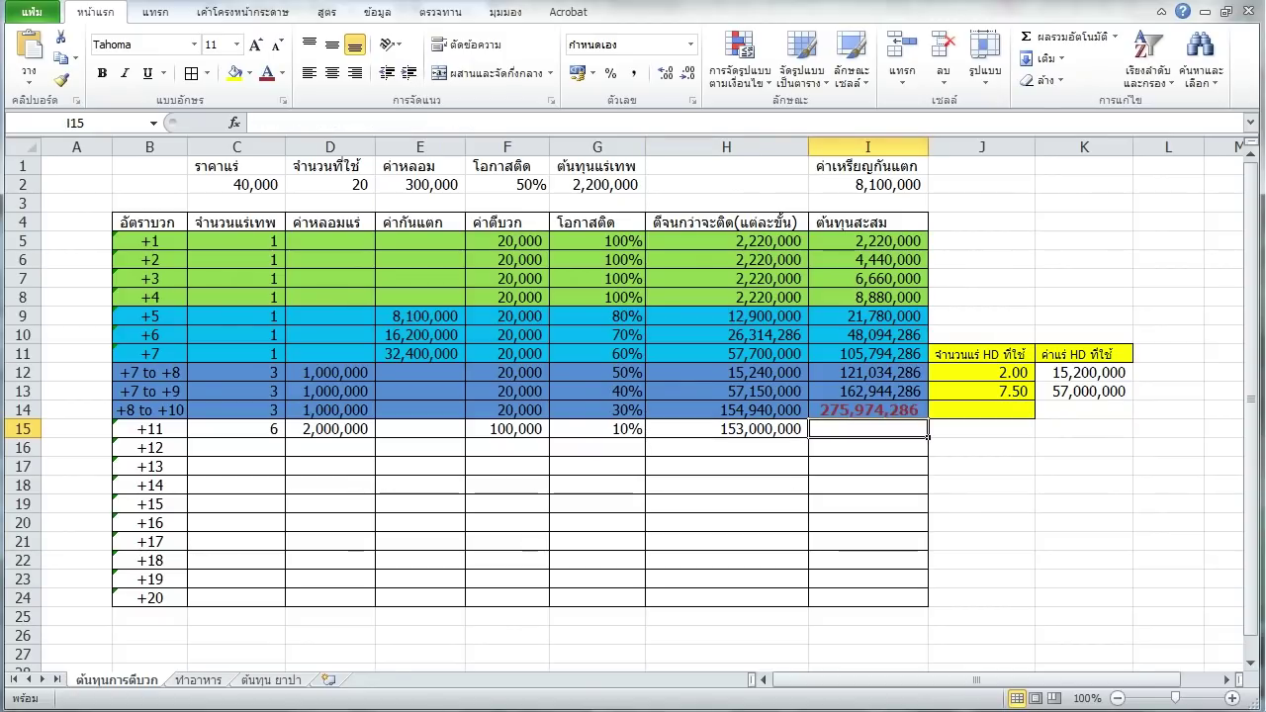
pyautogui.write('+')
pyautogui.press('Up')
pyautogui.write('*')
pyautogui.press('BackSpace')
pyautogui.write('+')
pyautogui.press('Left')
pyautogui.press('Return')
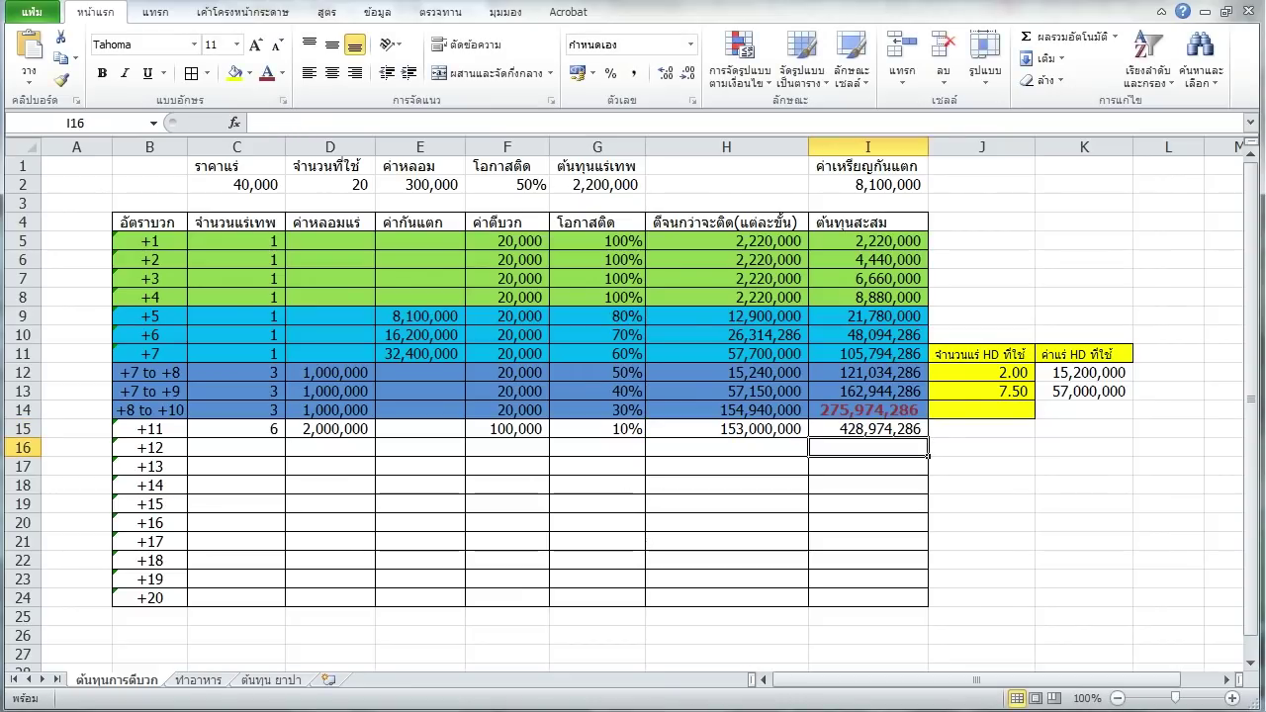
pyautogui.click(867, 428)
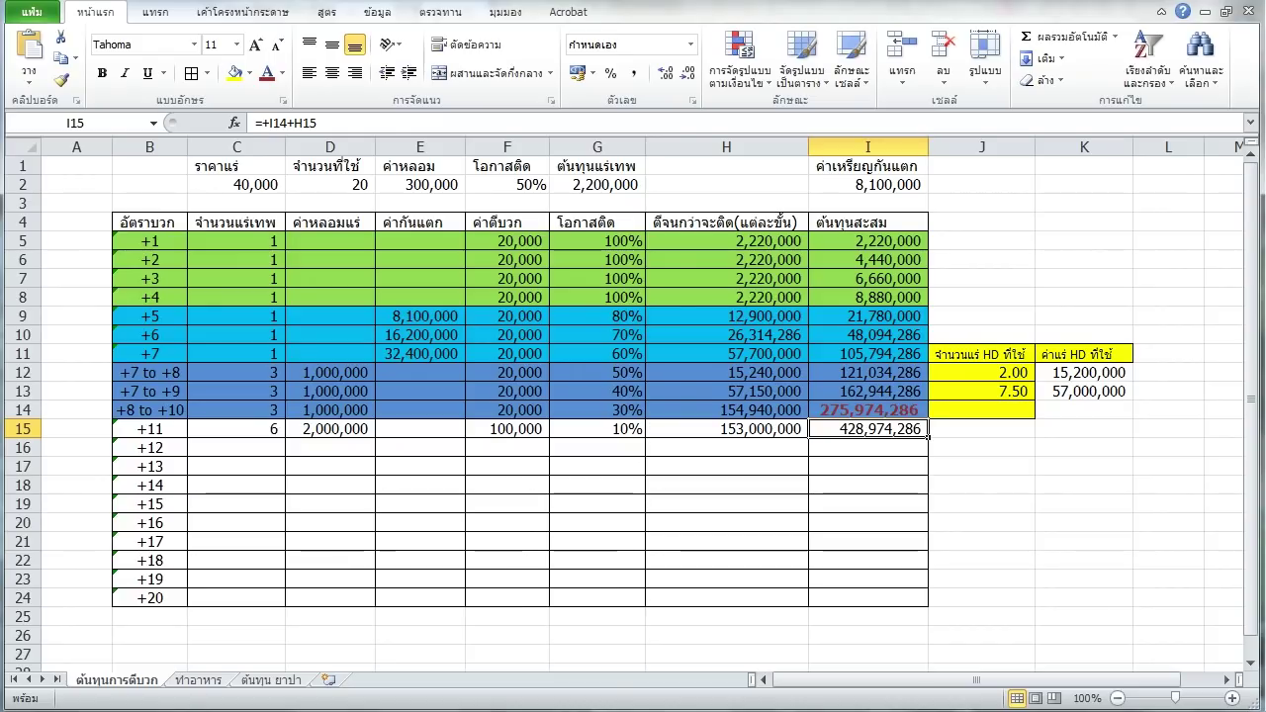
# Switch to the Ragnarok game to examine the character's equipped items, and return to Excel.
pyautogui.hotkey('alt', 'Tab')
pyautogui.hotkey('alt', 'q')
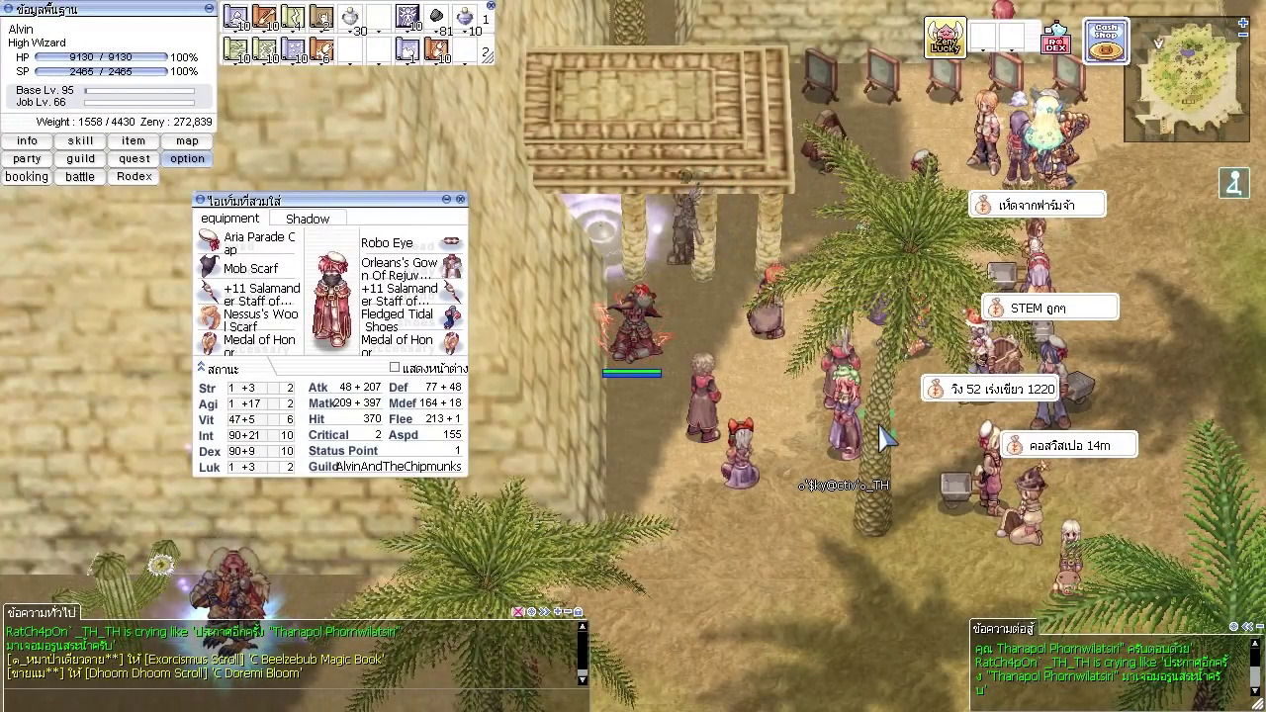
pyautogui.hotkey('alt', 'q')
pyautogui.hotkey('alt', 'Tab')
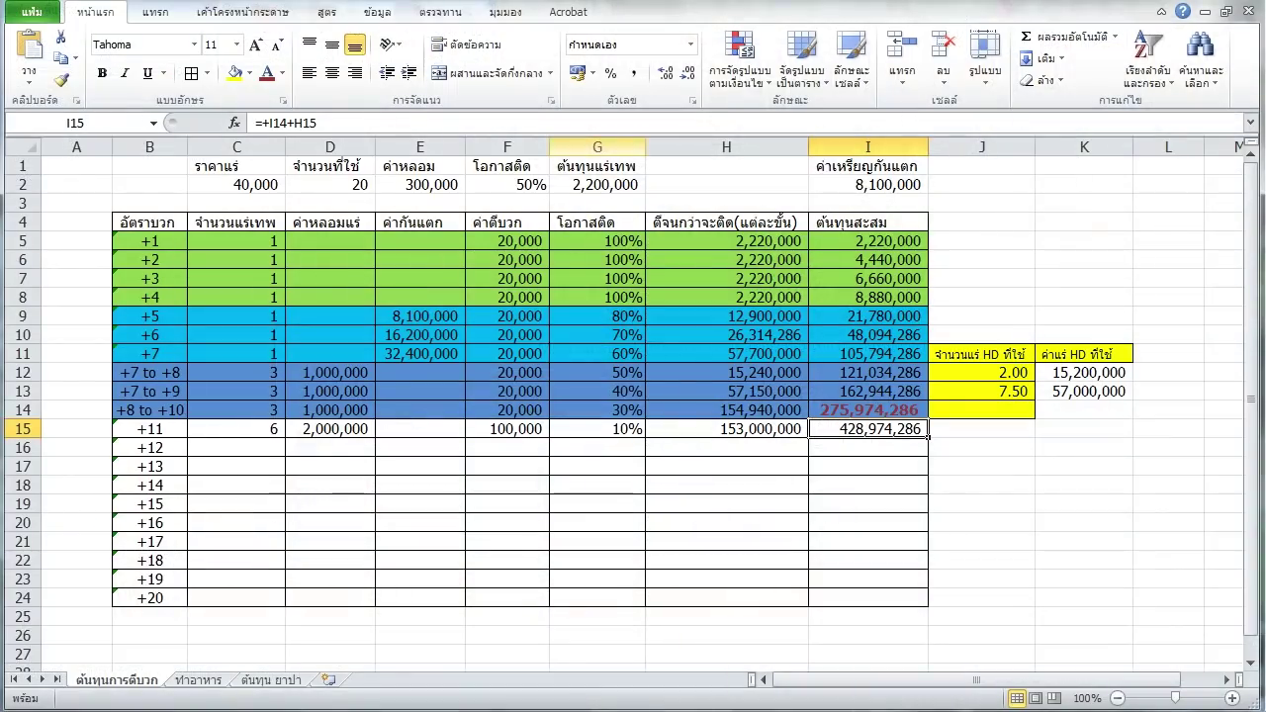
# Copy the +11 ore count and fees from C15:F15 into the +12 row, starting at C16.
pyautogui.click(236, 447)
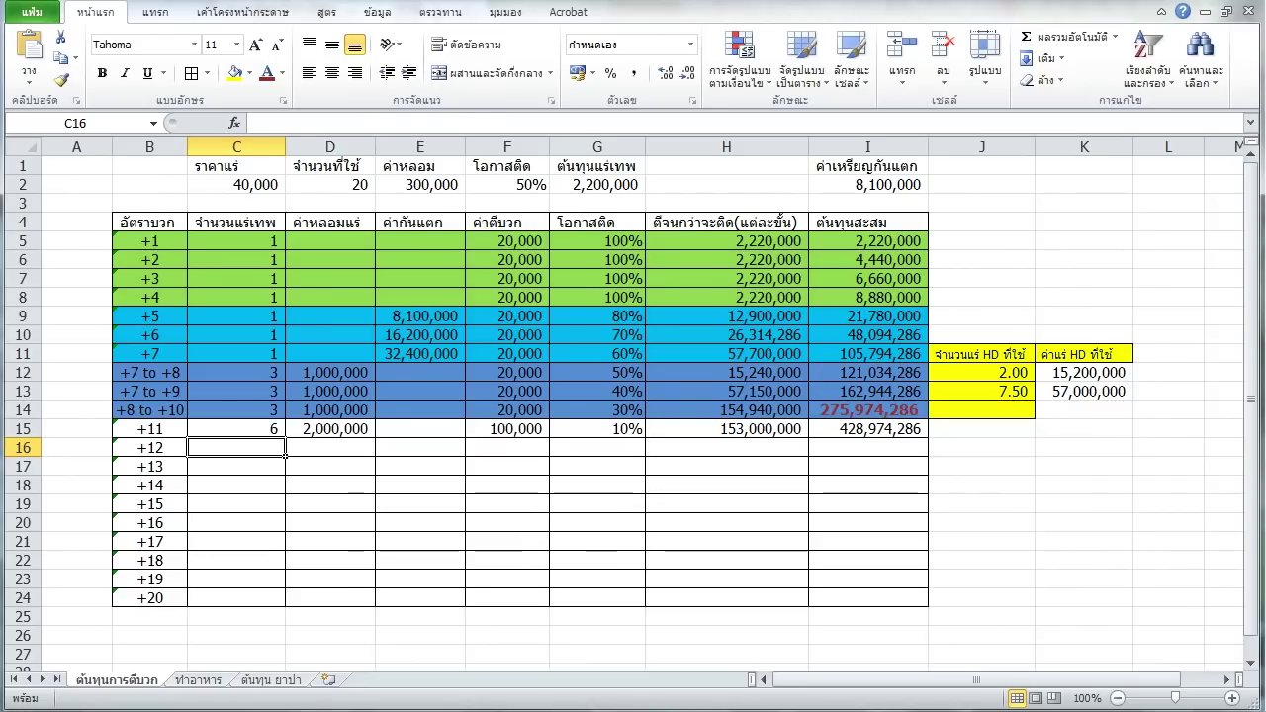
pyautogui.click(726, 391)
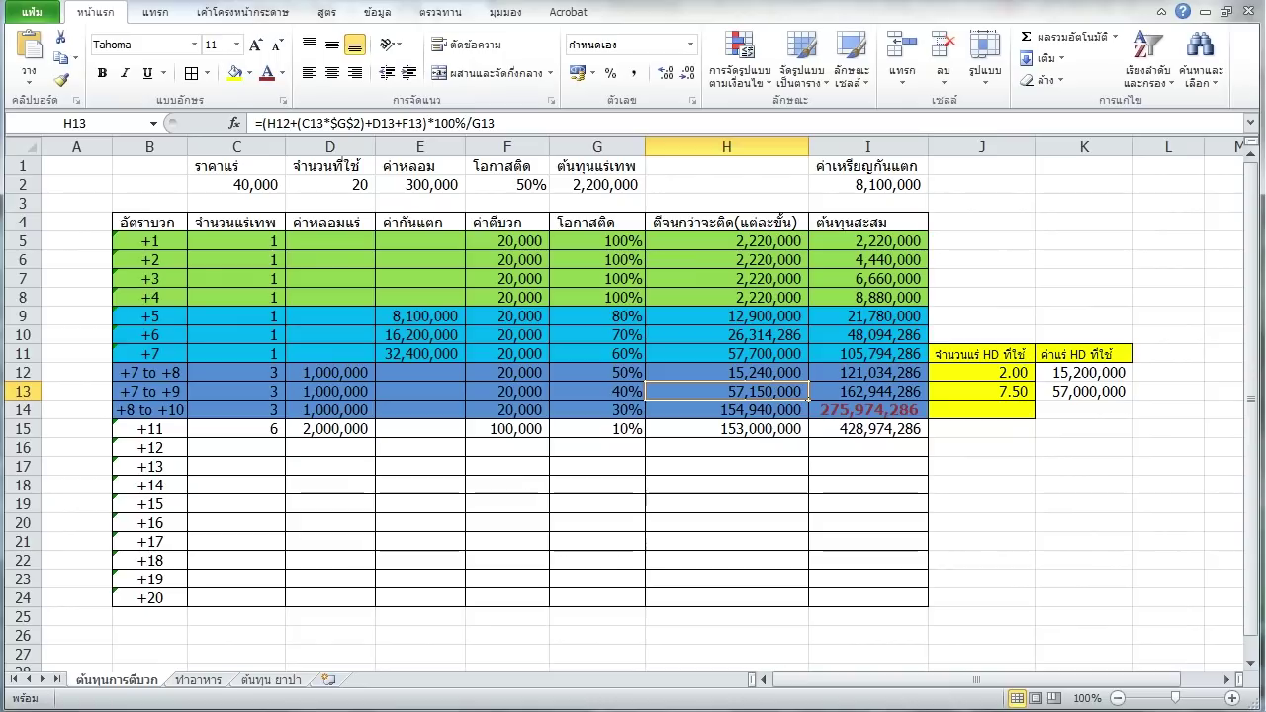
pyautogui.moveTo(506, 429); pyautogui.dragTo(236, 429)
pyautogui.hotkey('ctrl', 'c')
pyautogui.click(329, 466)
pyautogui.hotkey('ctrl', 'v')
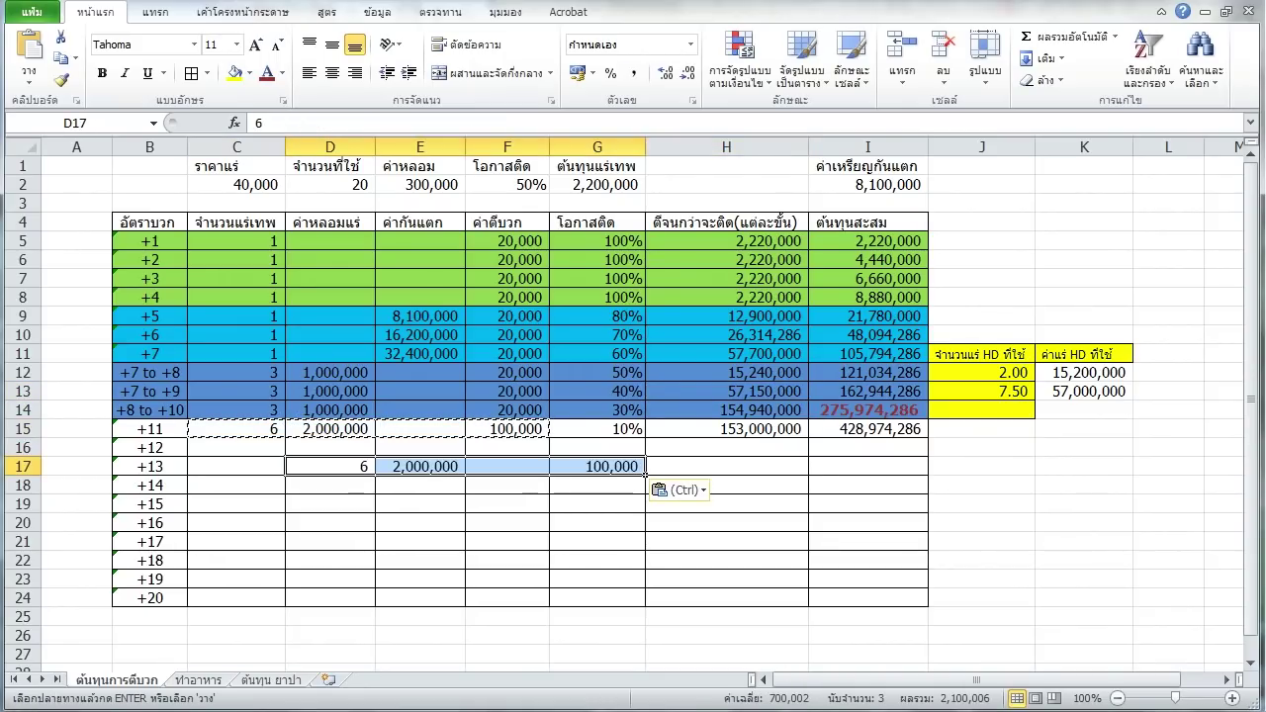
pyautogui.hotkey('ctrl', 'z')
pyautogui.click(237, 447)
pyautogui.hotkey('ctrl', 'v')
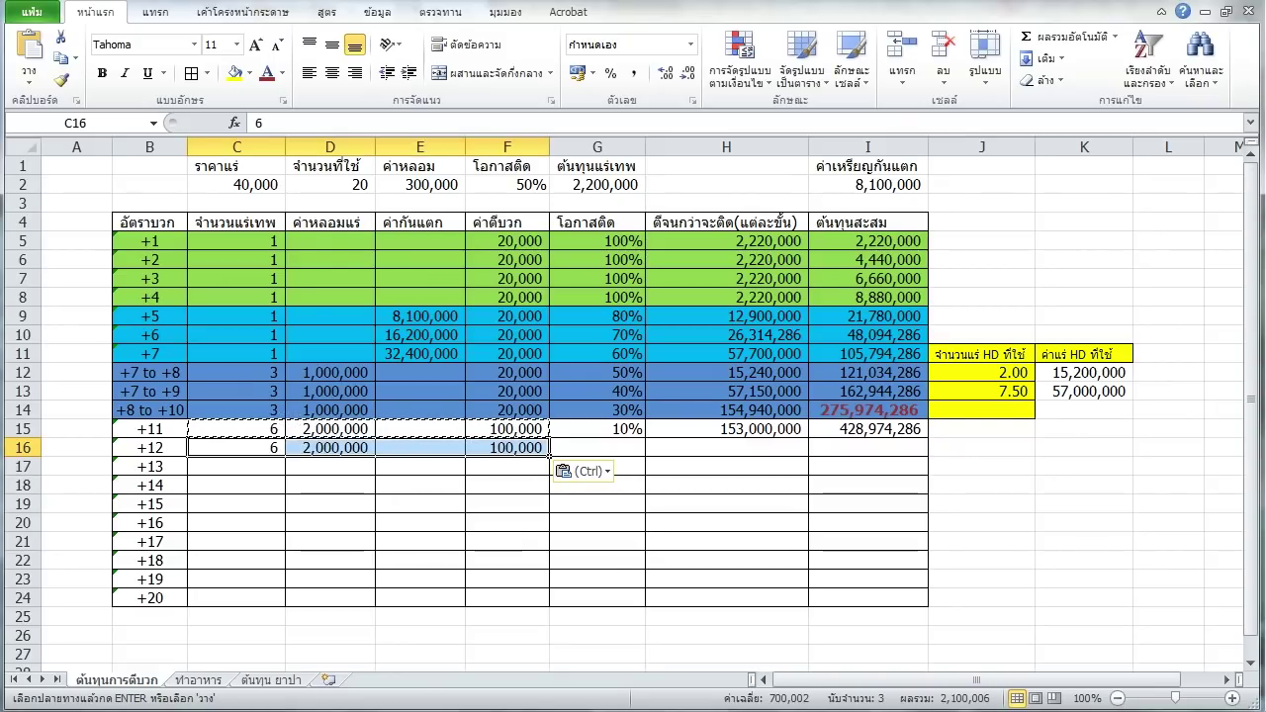
# Look up the +12 armor success rate on the Chrome forum page and enter 10% in G16 in Excel.
pyautogui.click(597, 429)
pyautogui.press('ctrl')
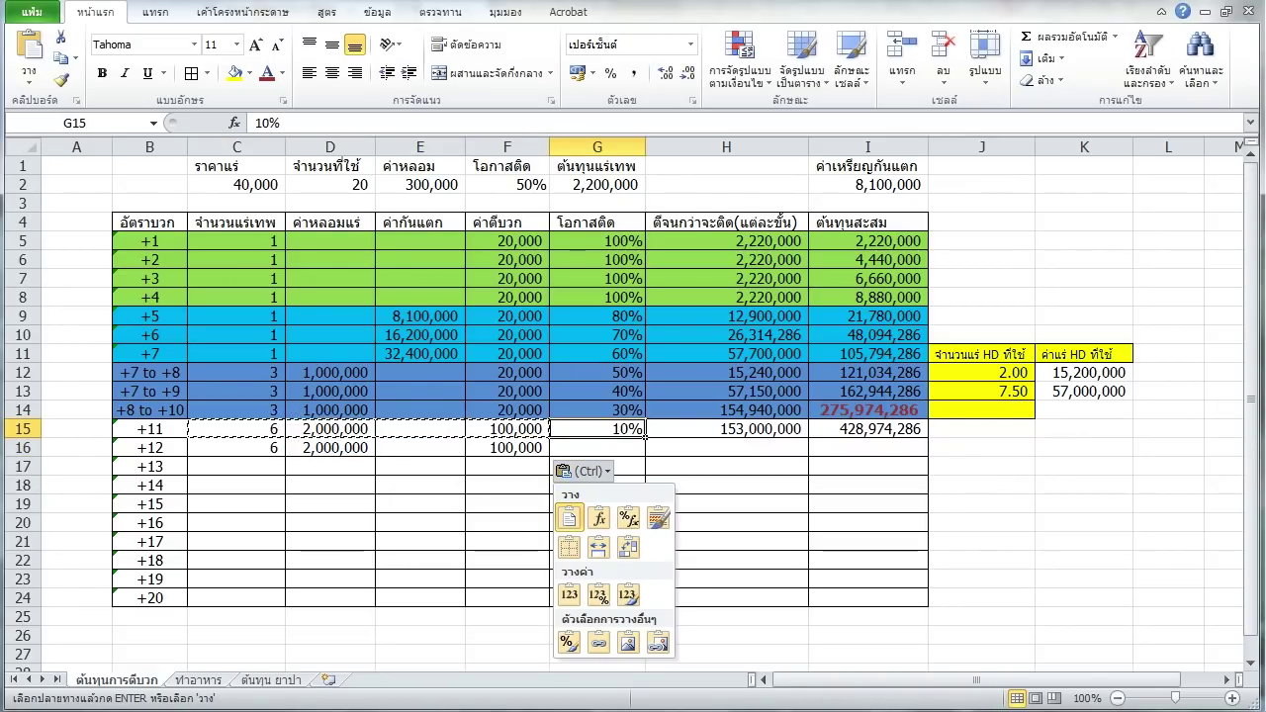
pyautogui.press('Escape')
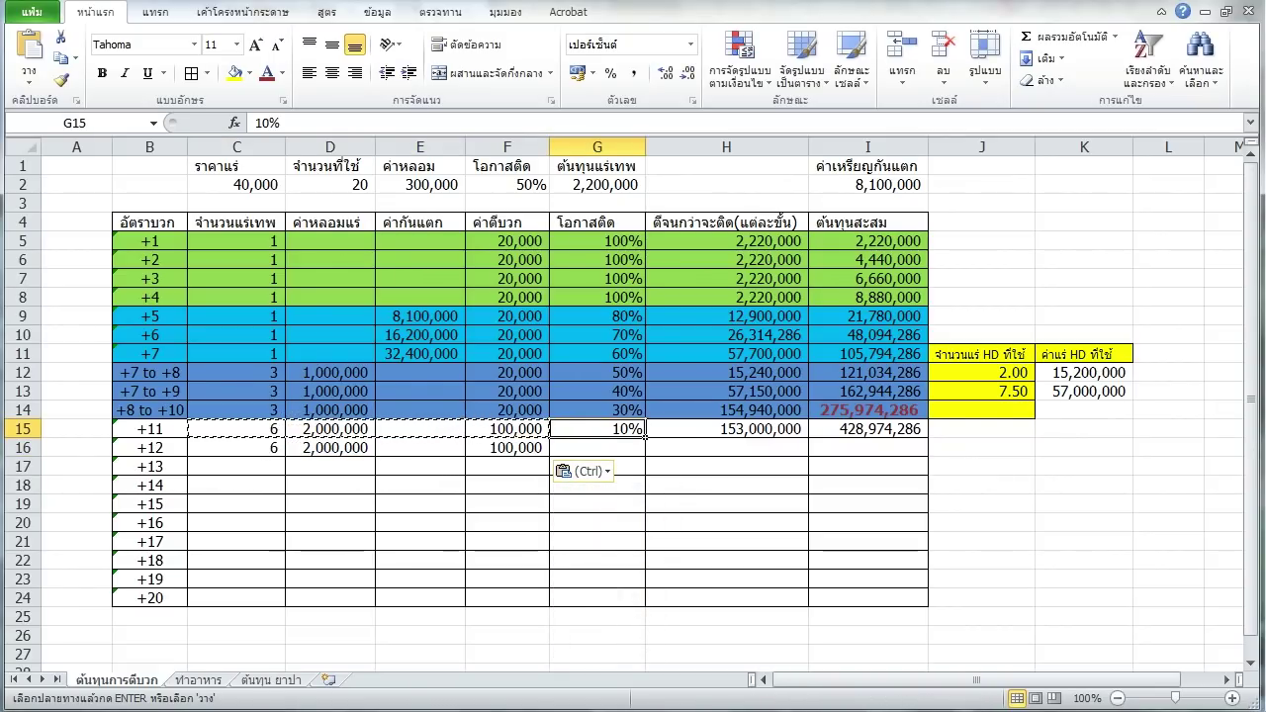
pyautogui.hotkey('alt', 'Tab')
pyautogui.hotkey('alt', 'Tab')
pyautogui.hotkey('alt', 'Tab')
pyautogui.hotkey('alt', 'Tab')
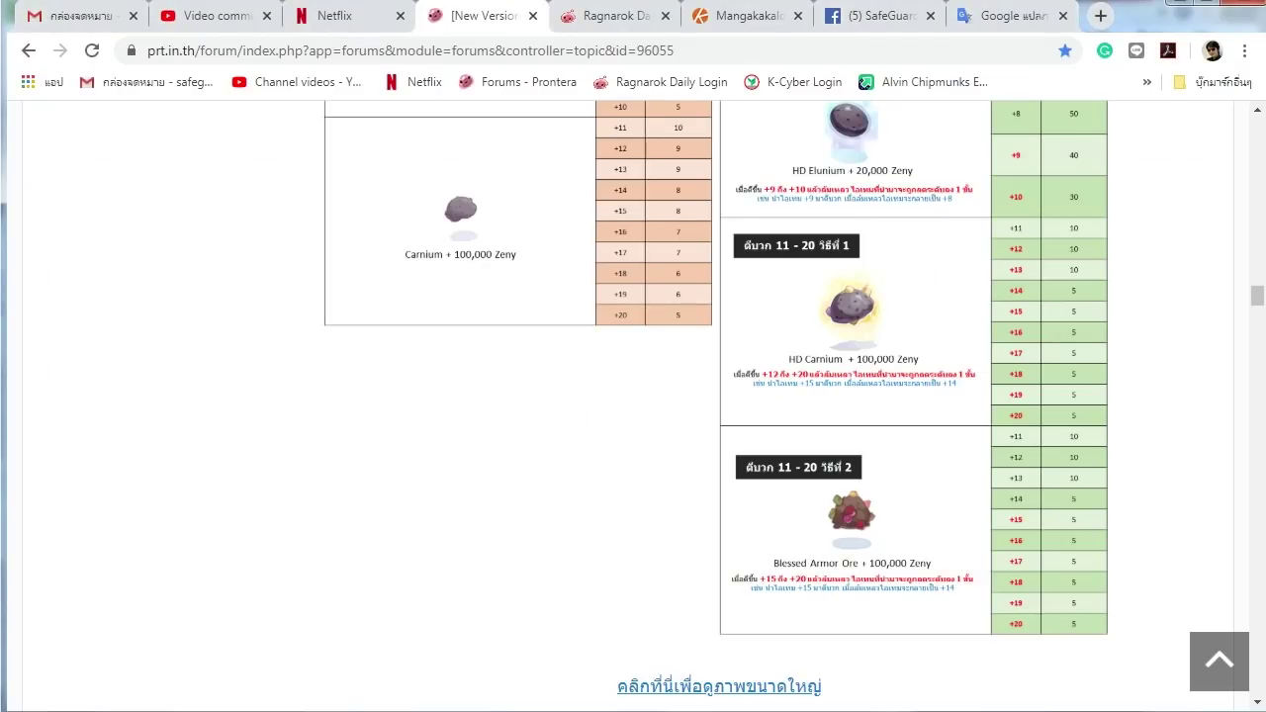
pyautogui.scroll(3, 716, 395)
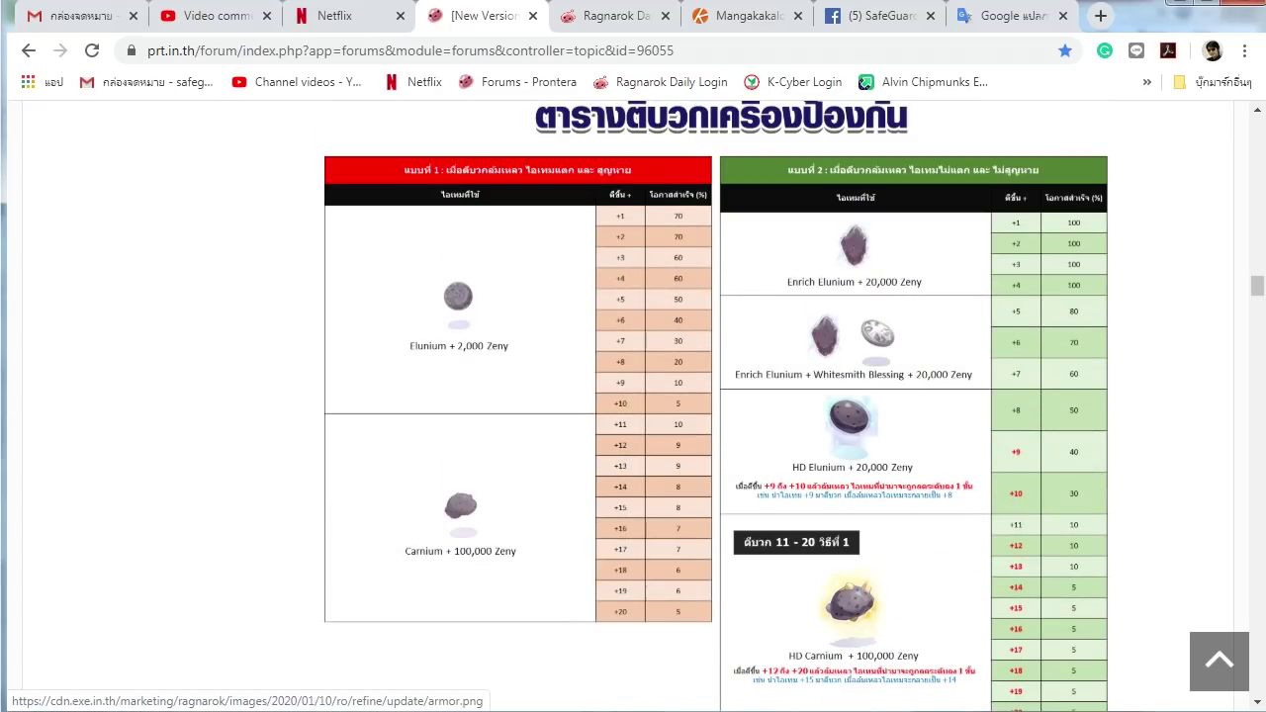
pyautogui.hotkey('alt', 'Tab')
pyautogui.click(596, 447)
pyautogui.write('10')
pyautogui.press('Return')
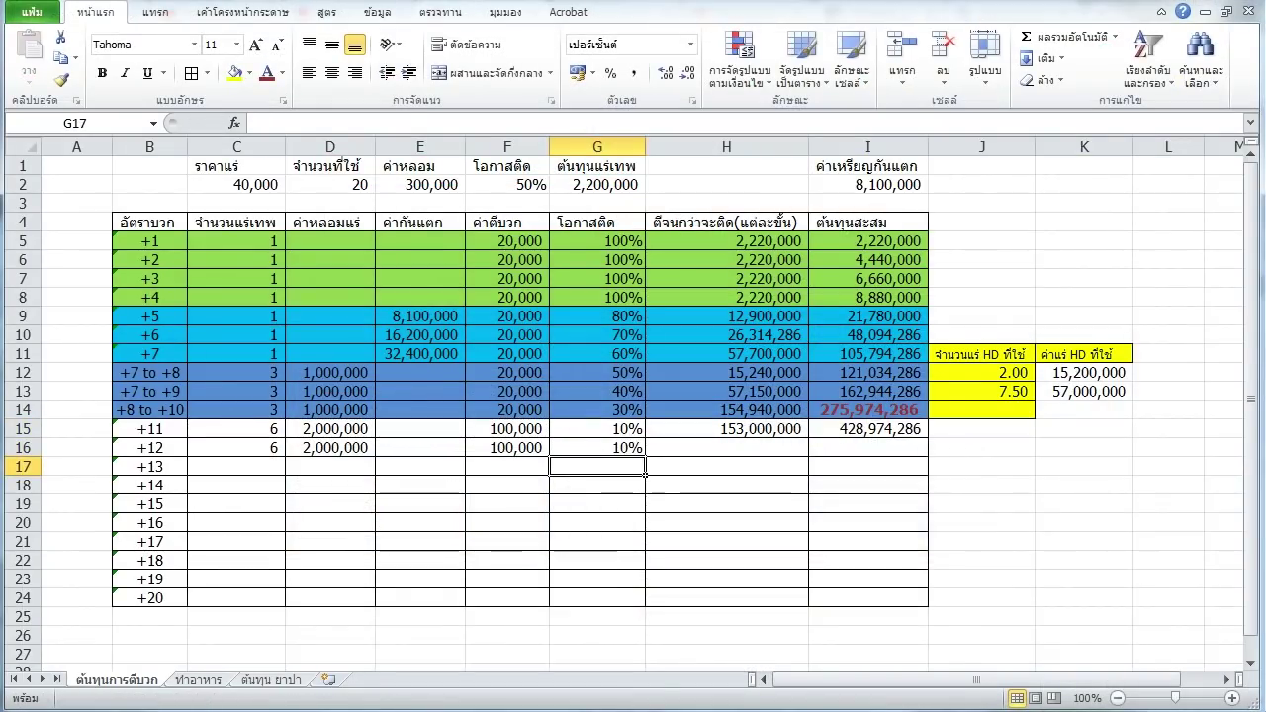
# Set the +13 and +14 success rates in G17 and G18 to 10%.
pyautogui.click(814, 469)
pyautogui.click(803, 471)
pyautogui.click(597, 466)
pyautogui.write('10')
pyautogui.press('Return')
pyautogui.write('10')
pyautogui.press('Return')
# Check the +14 to +20 armor rates on the Chrome forum page and set G18:G24 in Excel to 5%.
pyautogui.hotkey('alt', 'Tab')
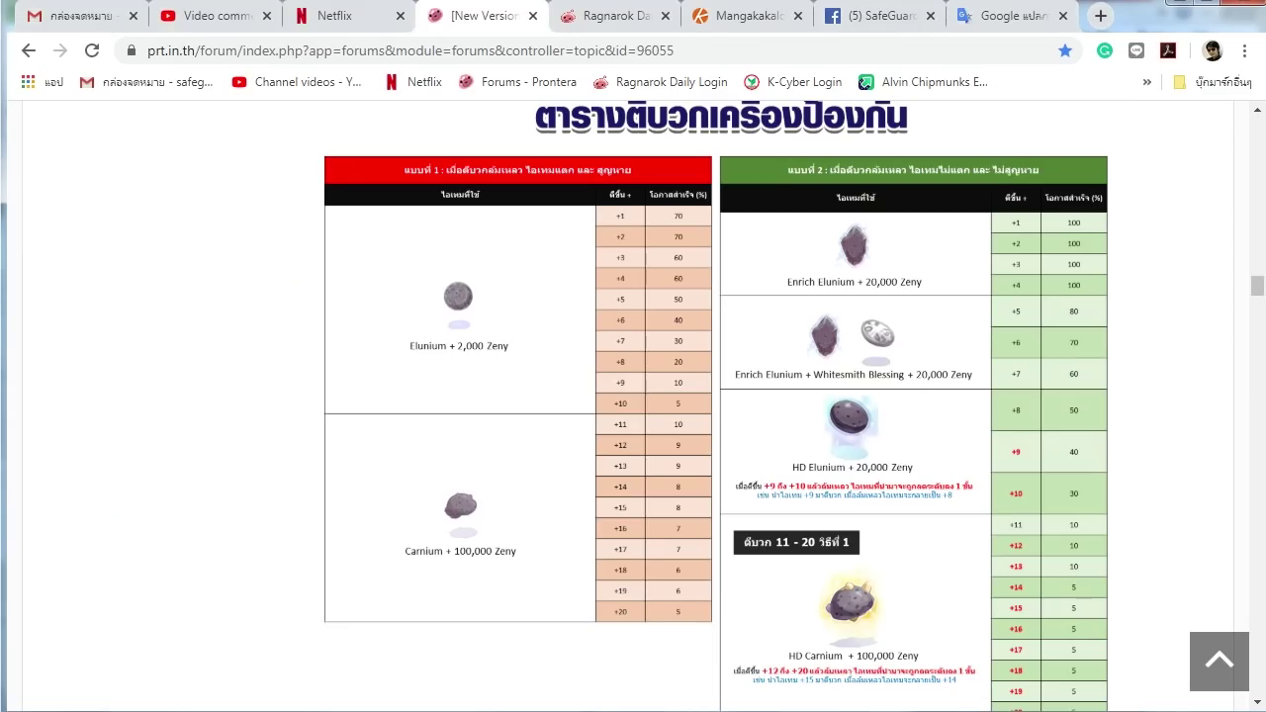
pyautogui.scroll(-2, 693, 406)
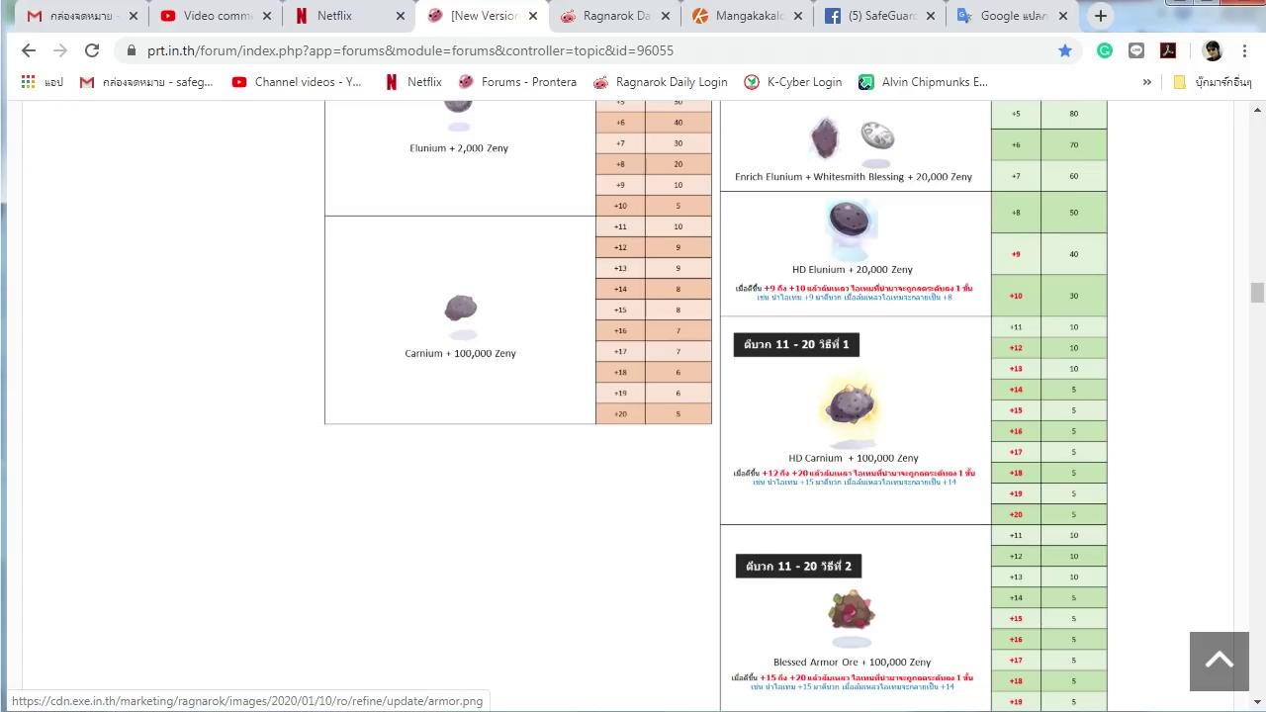
pyautogui.hotkey('alt', 'Tab')
pyautogui.press('Left')
pyautogui.press('Up')
pyautogui.click(597, 485)
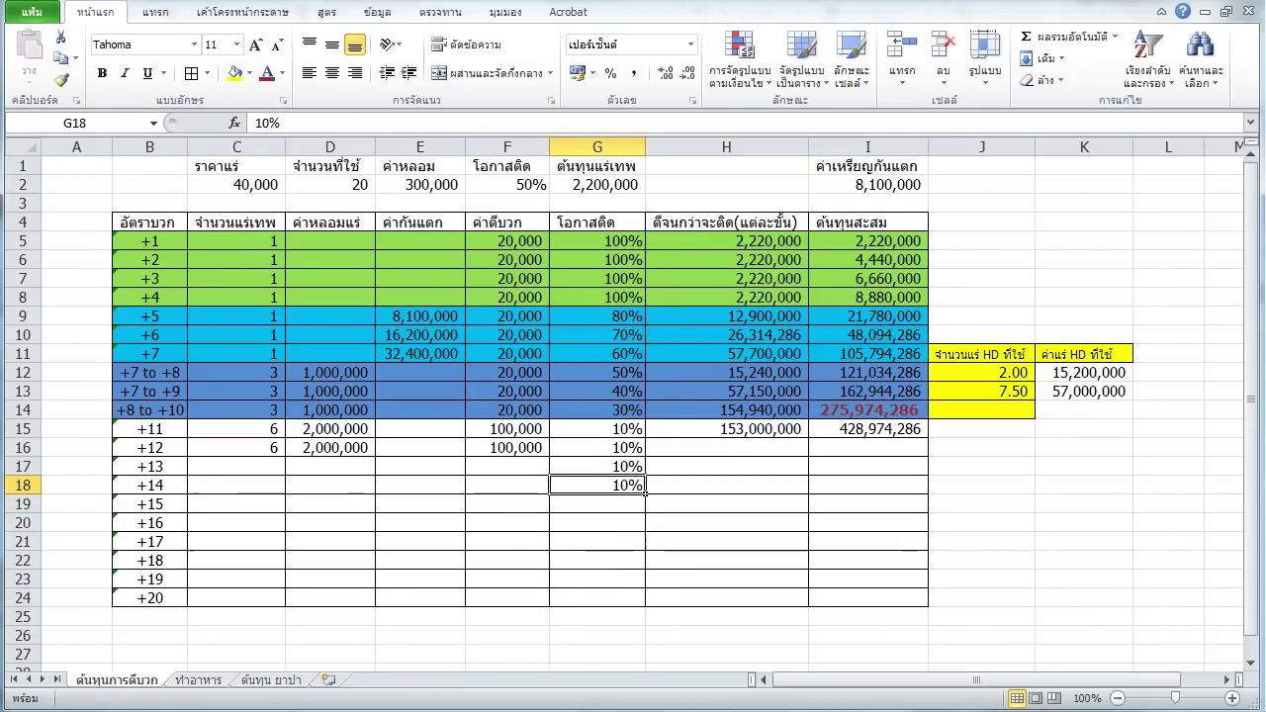
pyautogui.write('5')
pyautogui.hotkey('ctrl', 'Return')
pyautogui.hotkey('ctrl', 'c')
pyautogui.moveTo(597, 503); pyautogui.dragTo(597, 597)
pyautogui.hotkey('ctrl', 'v')
# Review the materials and fees for the +11 to +20 armor refine methods on the Chrome forum page, and return to Excel.
pyautogui.click(507, 485)
pyautogui.hotkey('alt', 'Tab')
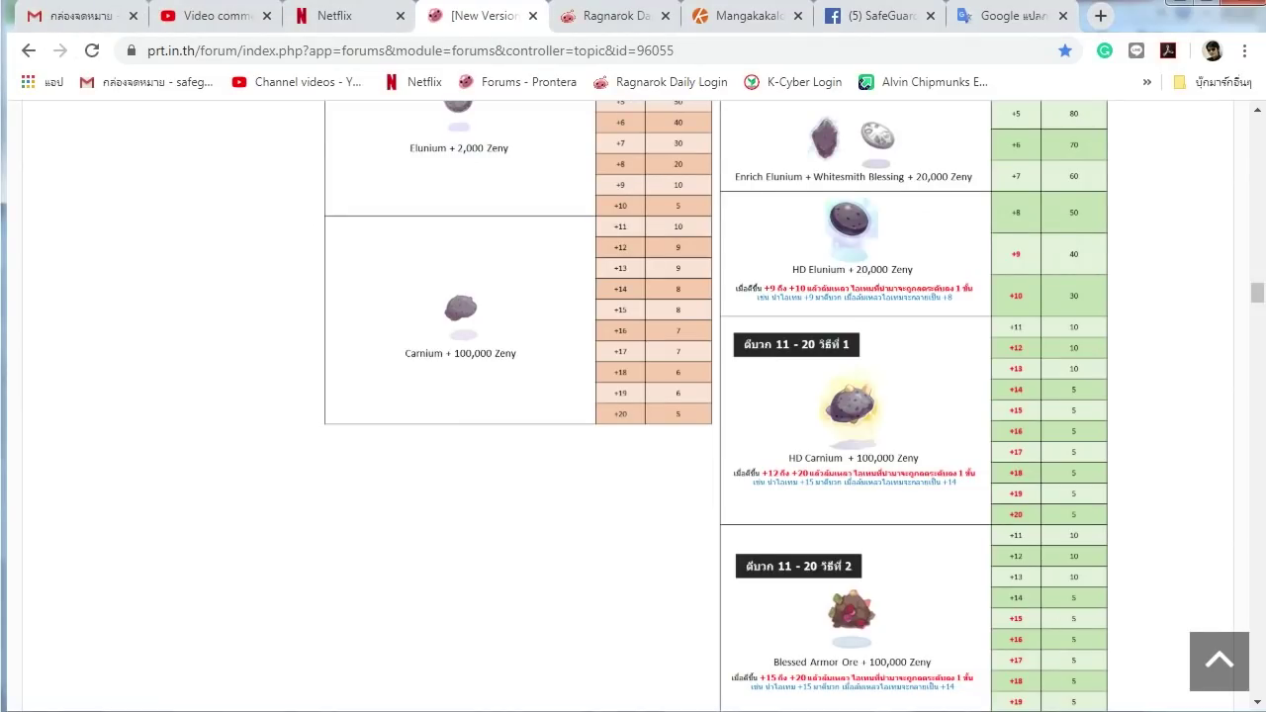
pyautogui.scroll(-4, 716, 406)
pyautogui.scroll(4, 717, 406)
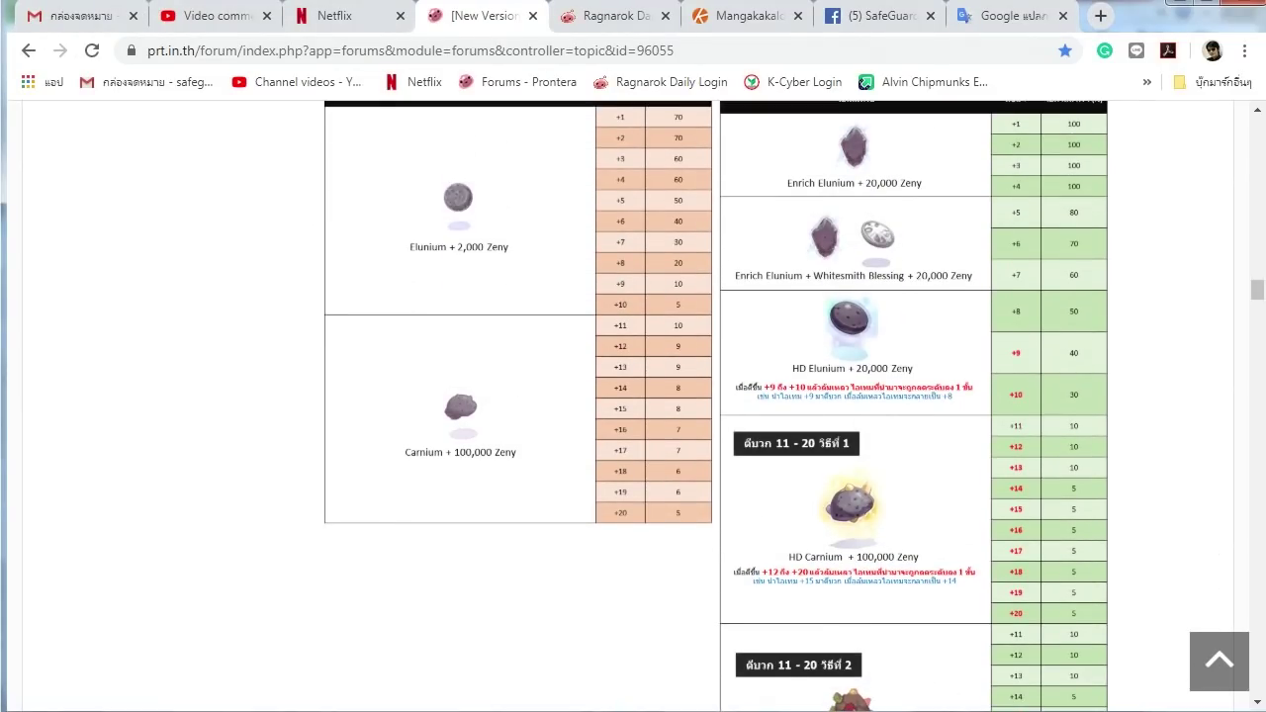
pyautogui.hotkey('alt', 'Tab')
# Copy the +12 ore count and fees from C16:F16 down through the +20 row in row 24.
pyautogui.press('Left')
pyautogui.press('Up')
pyautogui.press('Right')
pyautogui.press('Up')
pyautogui.hotkey('shift', 'Left')
pyautogui.hotkey('shift', 'Left')
pyautogui.hotkey('shift', 'Left')
pyautogui.hotkey('shift', 'Down')
pyautogui.hotkey('shift', 'Down')
pyautogui.hotkey('shift', 'Down')
pyautogui.hotkey('shift', 'Down')
pyautogui.hotkey('shift', 'Down')
pyautogui.hotkey('shift', 'Down')
pyautogui.hotkey('shift', 'Down')
pyautogui.hotkey('shift', 'Down')
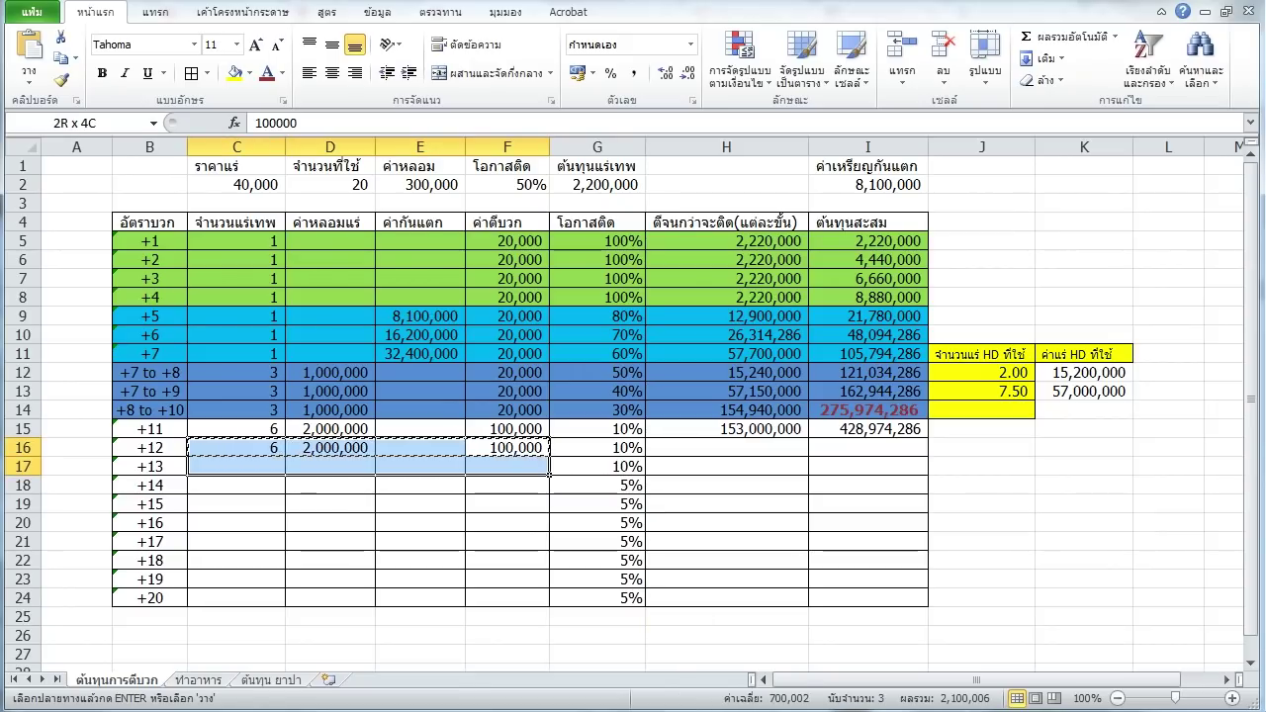
pyautogui.hotkey('ctrl', 'v')
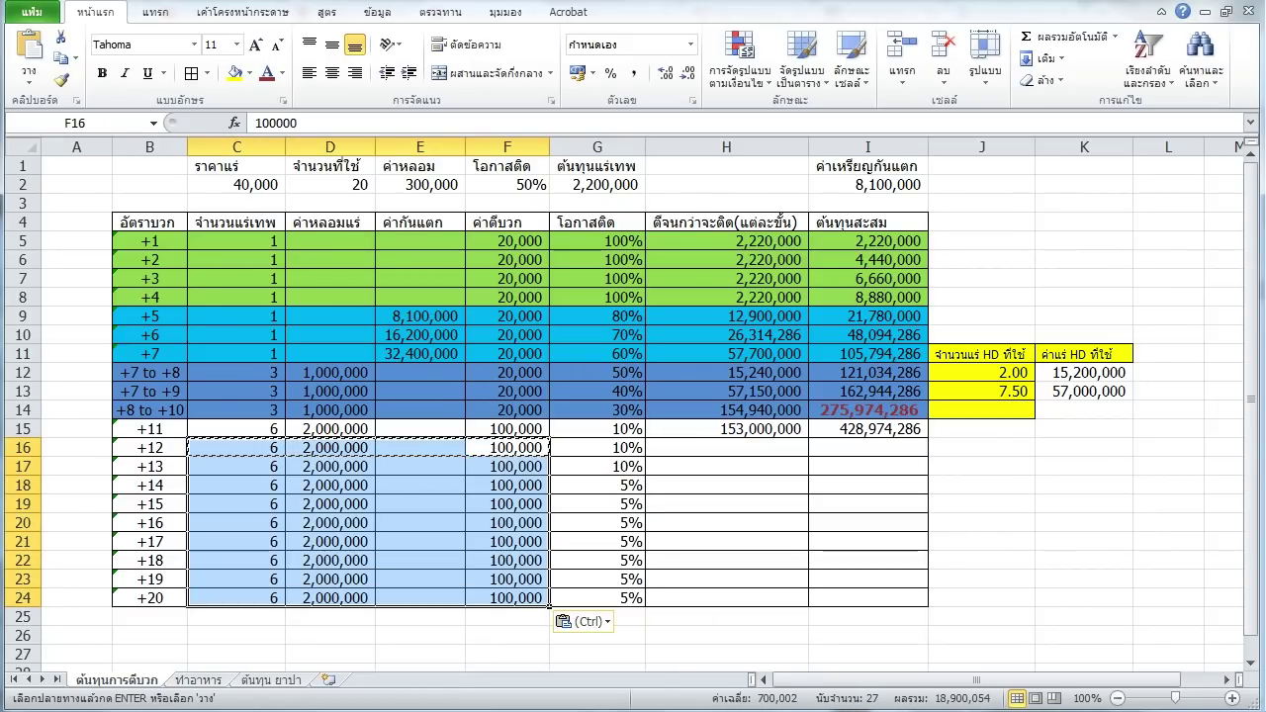
# Remove the yellow fill and border from J14 by pasting the blank cell J16 over it.
pyautogui.click(1084, 429)
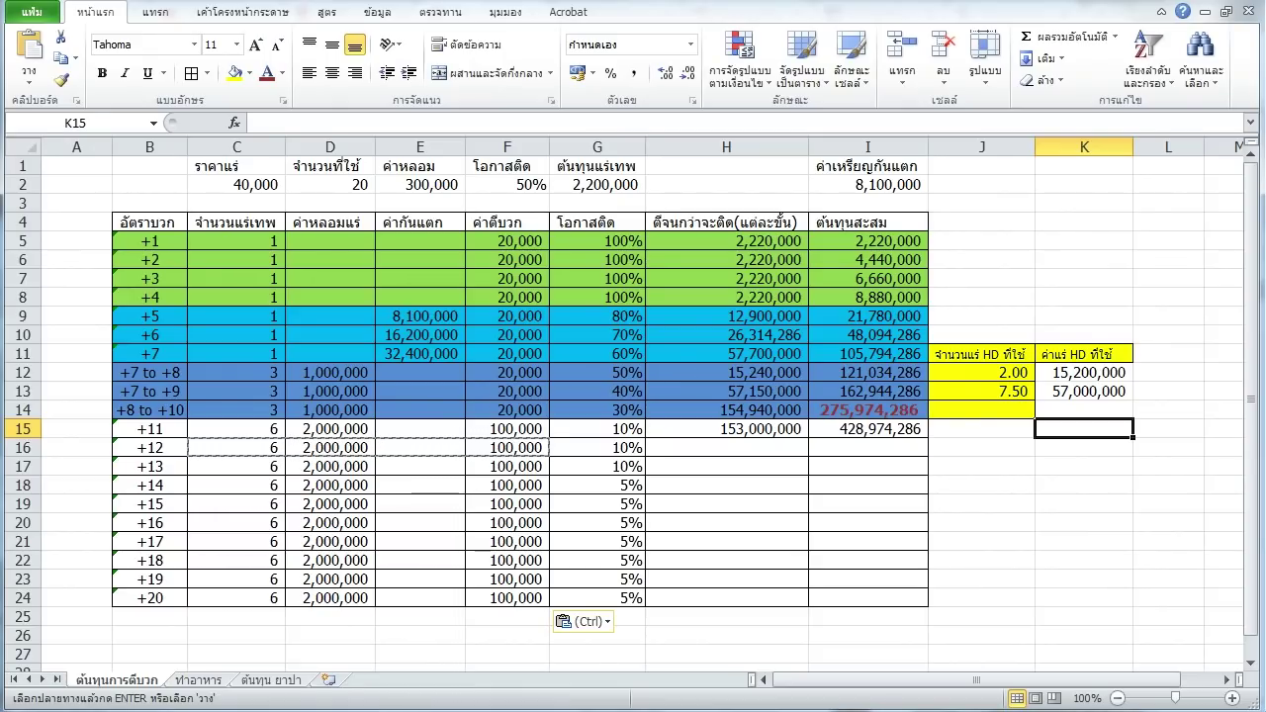
pyautogui.click(981, 447)
pyautogui.hotkey('ctrl', 'c')
pyautogui.click(981, 410)
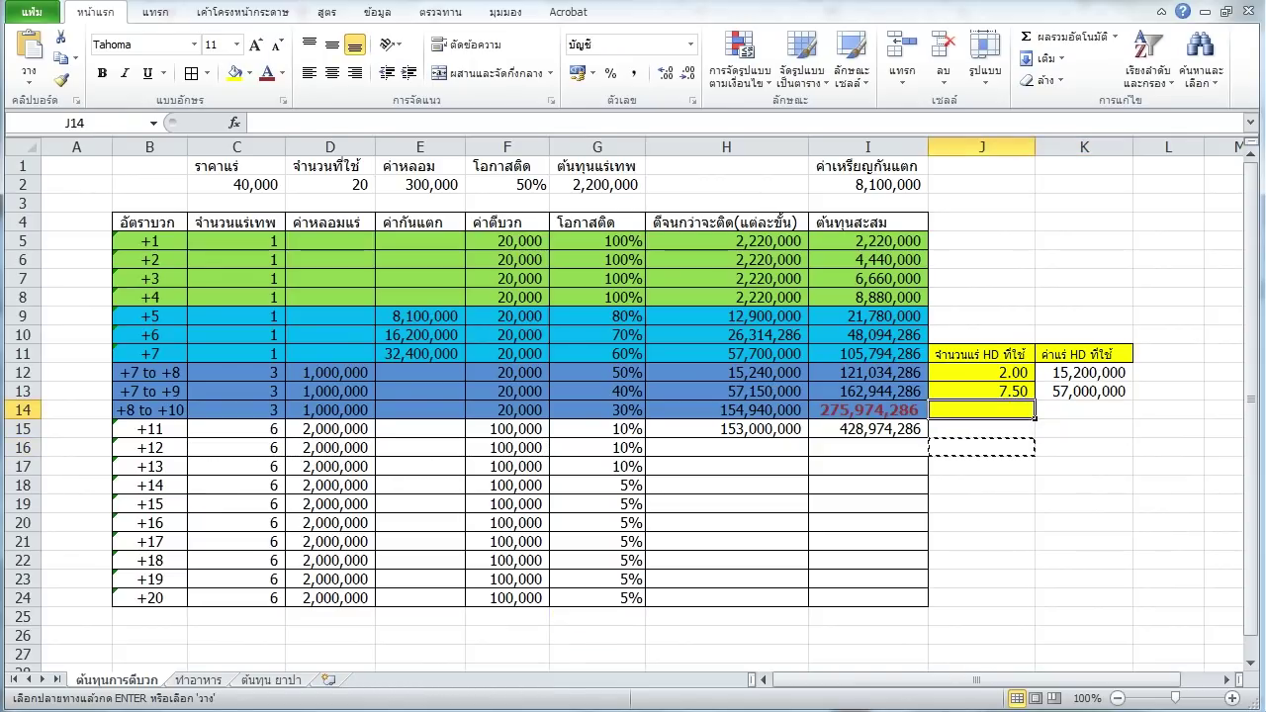
pyautogui.hotkey('ctrl', 'v')
pyautogui.click(1083, 485)
# Enter the note "←ไม่เป๊ะ แต่ใกล้เคียง" in J14 beside the +8 to +10 cumulative cost.
pyautogui.click(981, 410)
pyautogui.write('ไม่เปิ๊ะ แต่ใกล้เคียง')
pyautogui.press('Return')
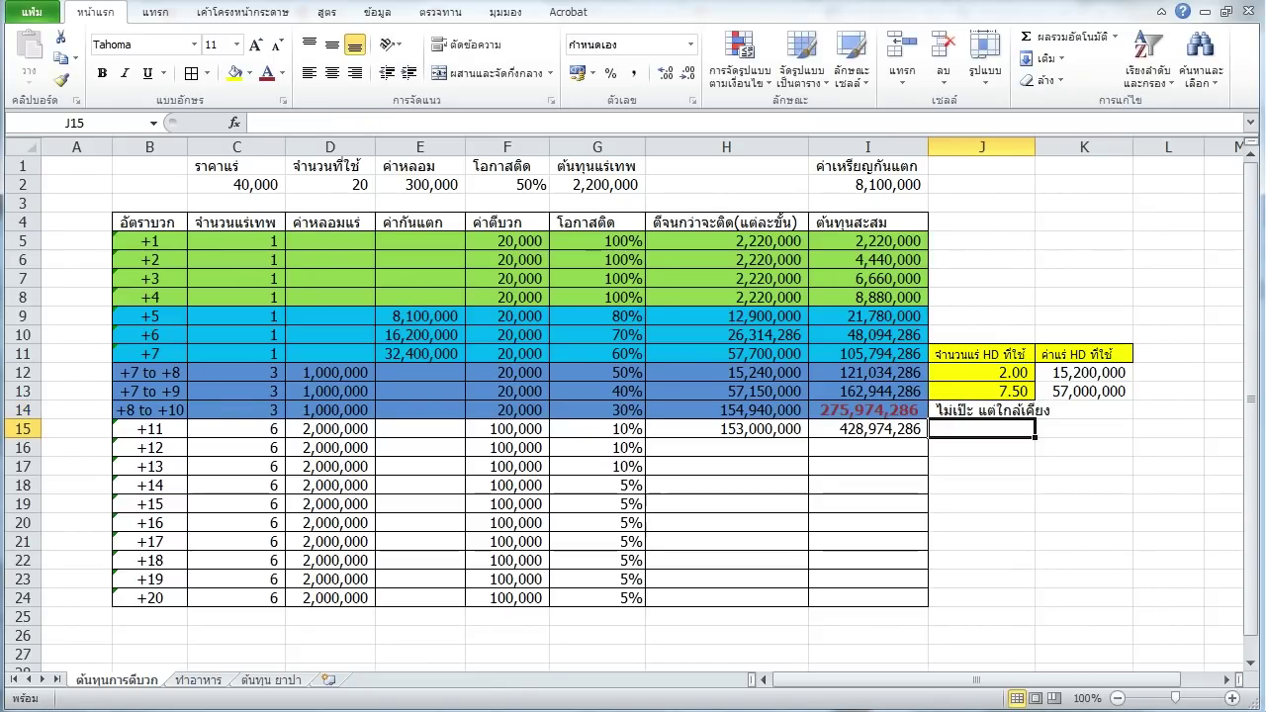
pyautogui.click(981, 410)
pyautogui.click(256, 123)
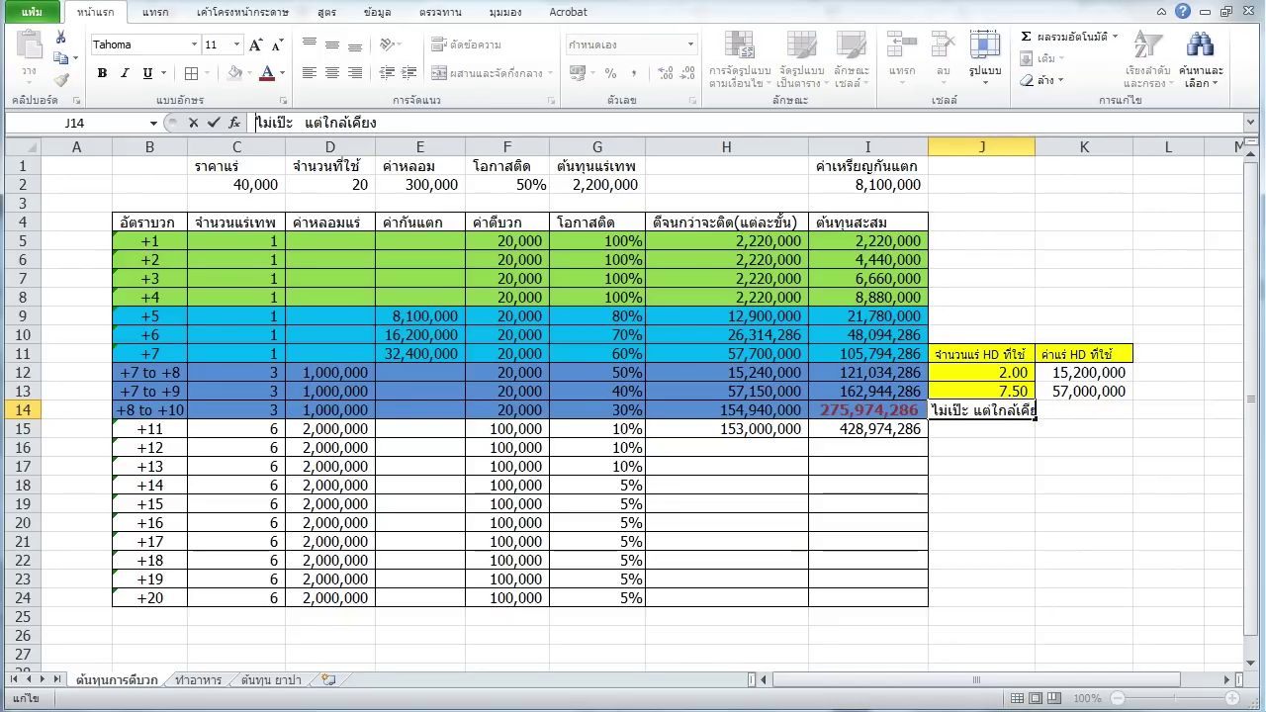
pyautogui.write('→')
pyautogui.press('BackSpace')
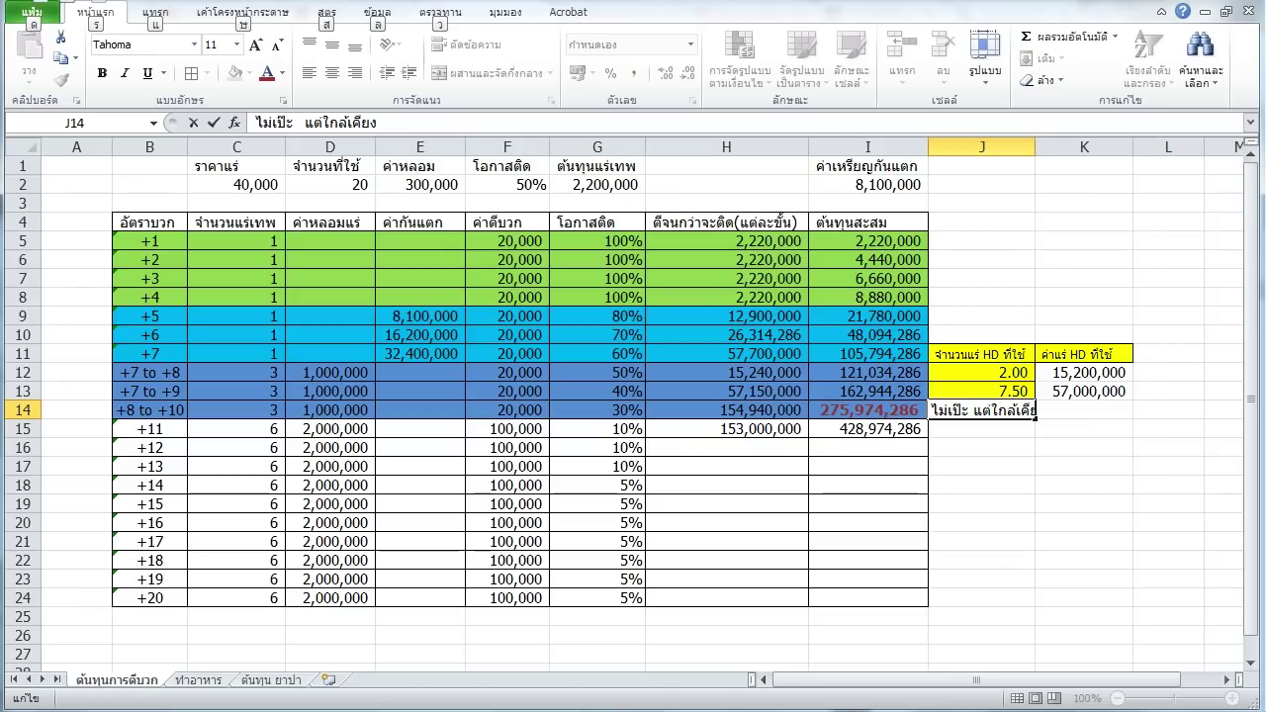
pyautogui.write('←')
pyautogui.press('Return')
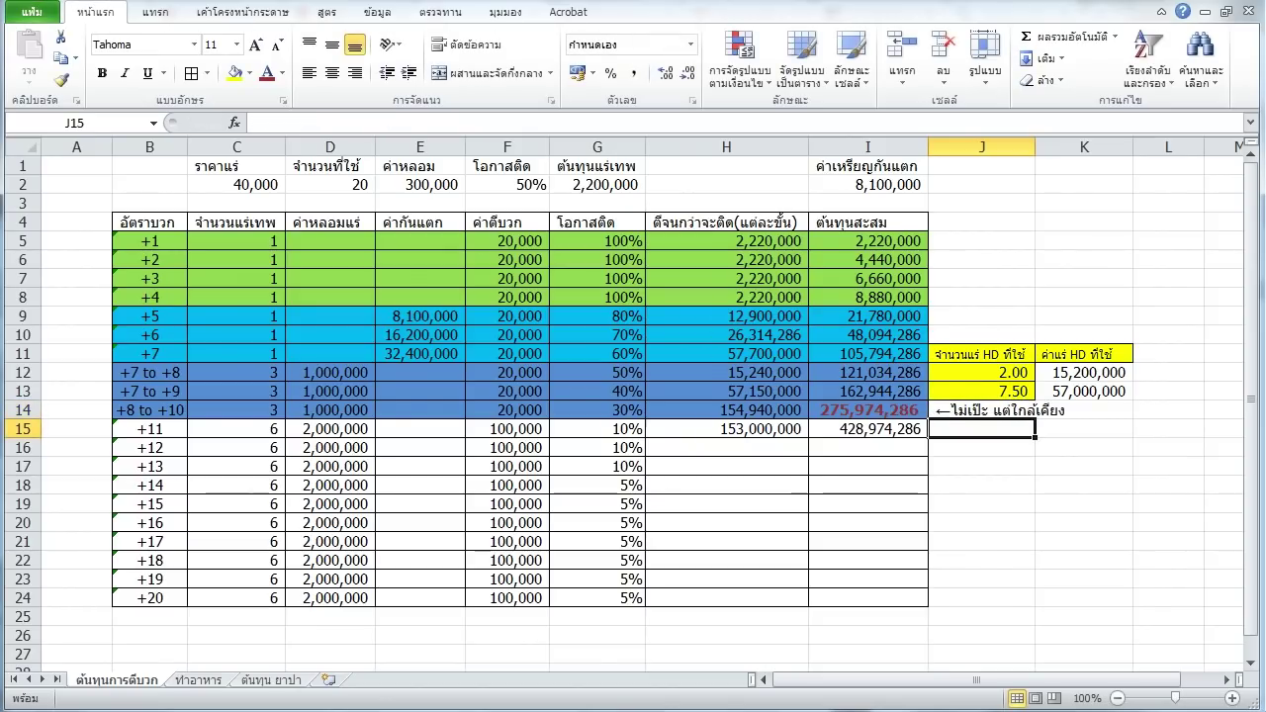
# Add cell borders to the HD ore costs in K12:K13.
pyautogui.click(867, 523)
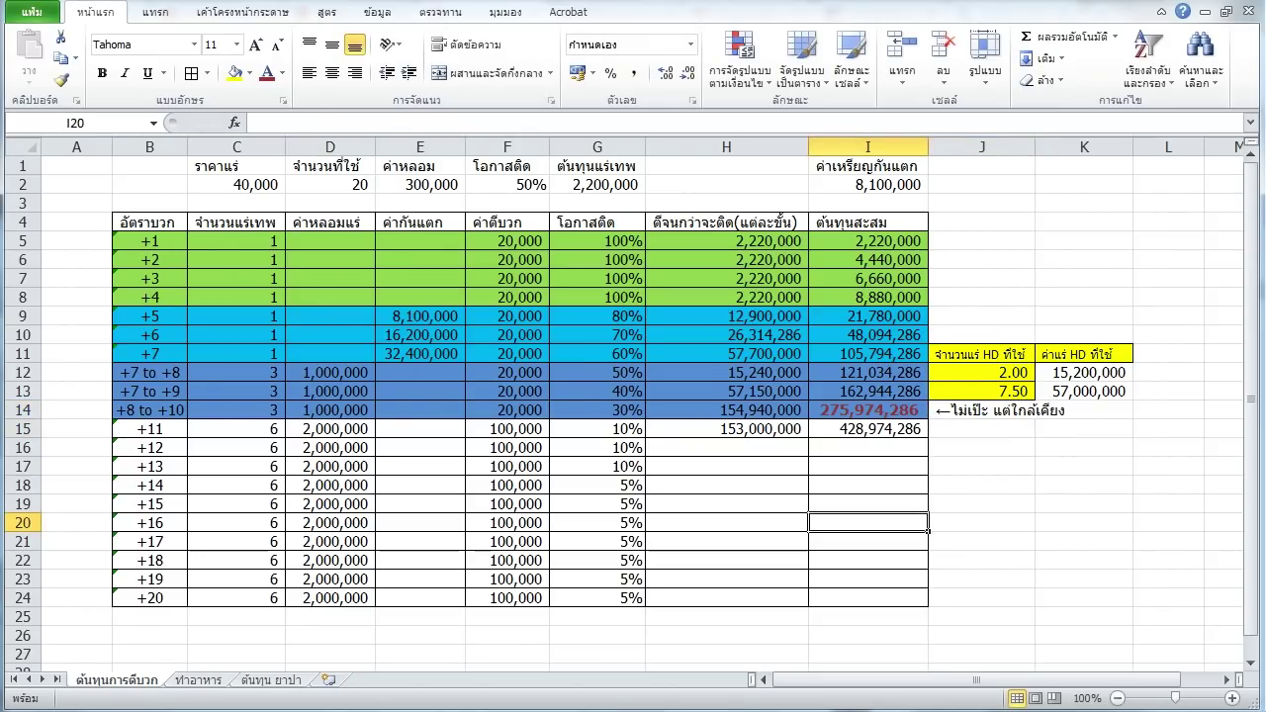
pyautogui.moveTo(1084, 391); pyautogui.dragTo(1083, 372)
pyautogui.click(727, 466)
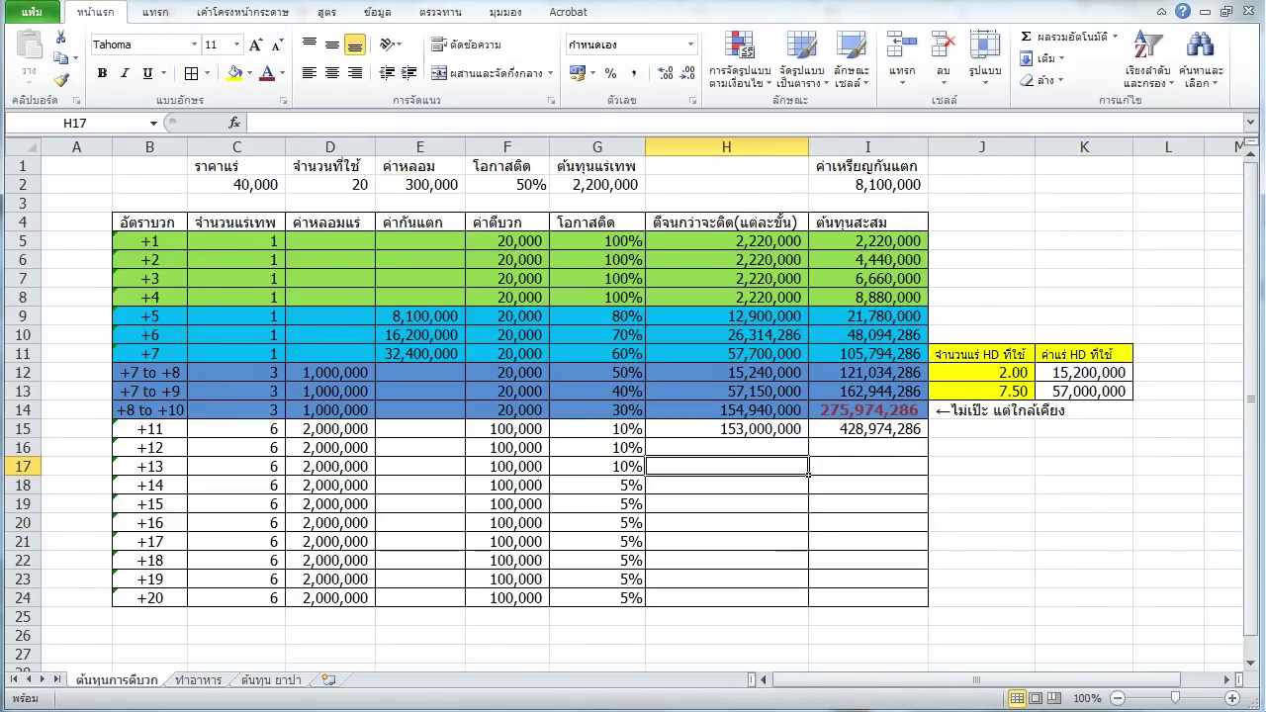
# Copy the +7 to +9 stage cost formula from H13 into the +12 row at H16.
pyautogui.click(726, 391)
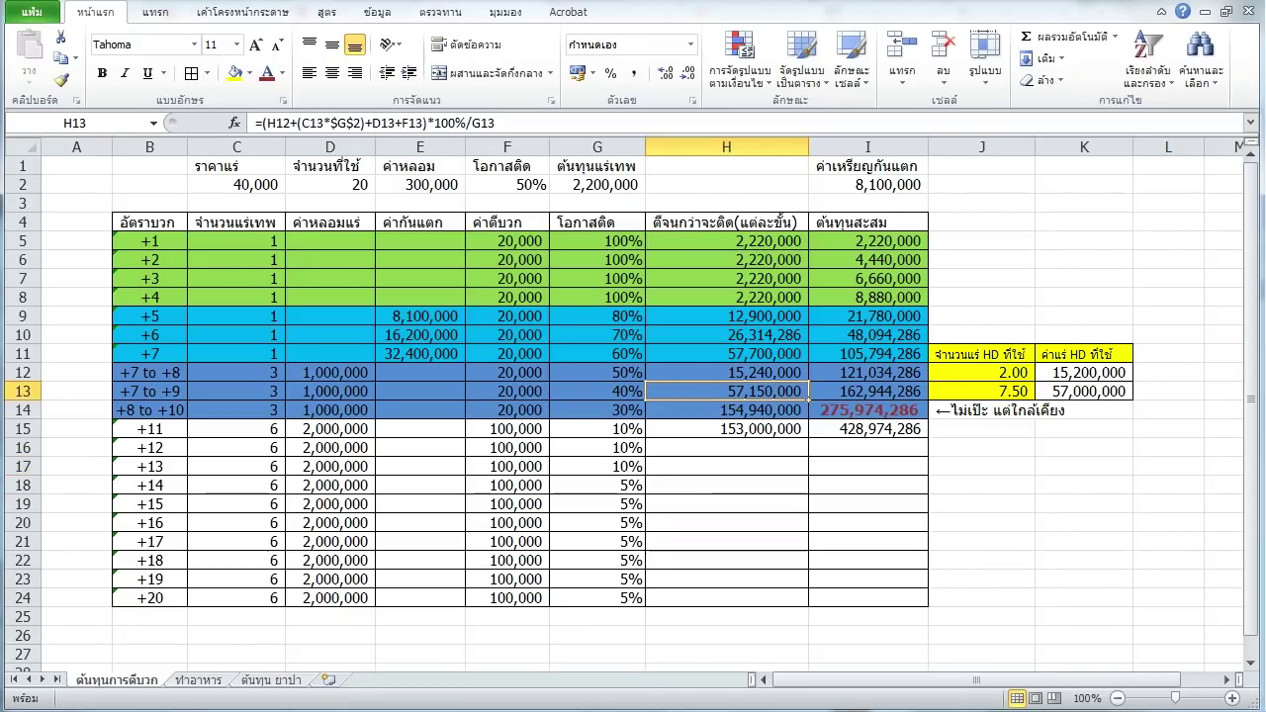
pyautogui.hotkey('ctrl', 'c')
pyautogui.click(727, 447)
pyautogui.hotkey('ctrl', 'v')
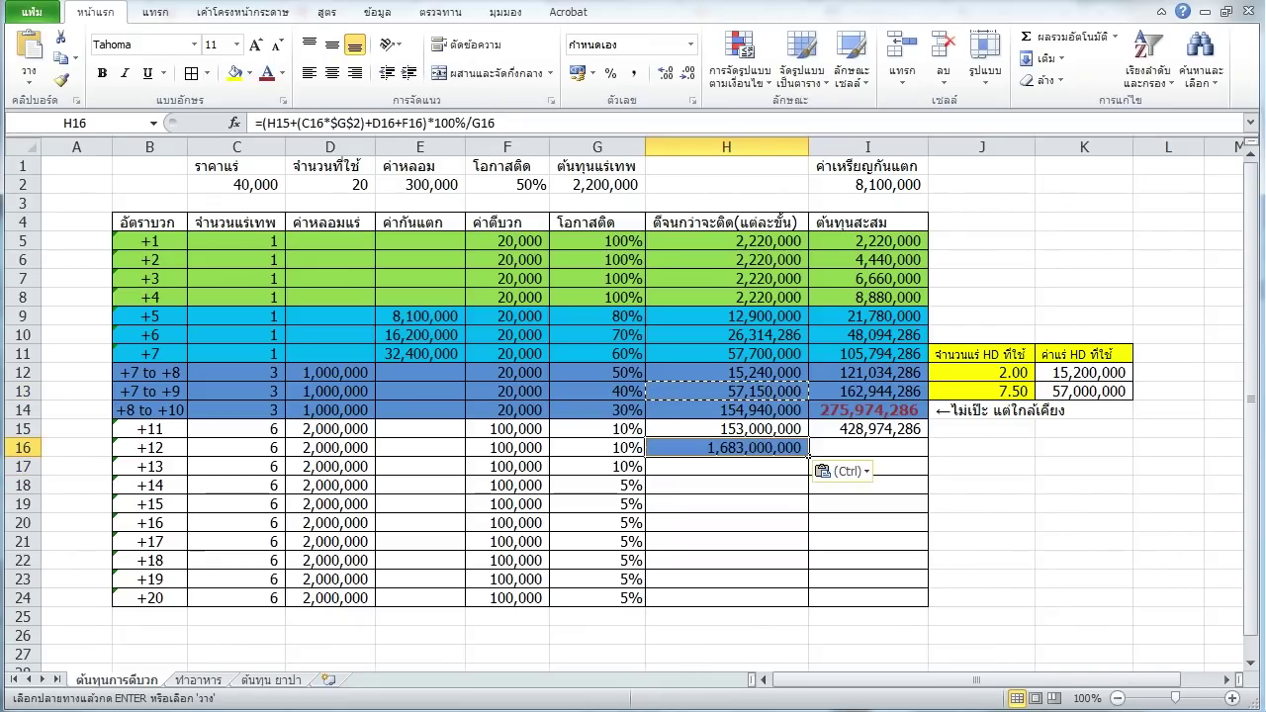
# Undo the full paste in H16 and paste only the formula from H13 there, leaving out the blue fill.
pyautogui.press('ctrl')
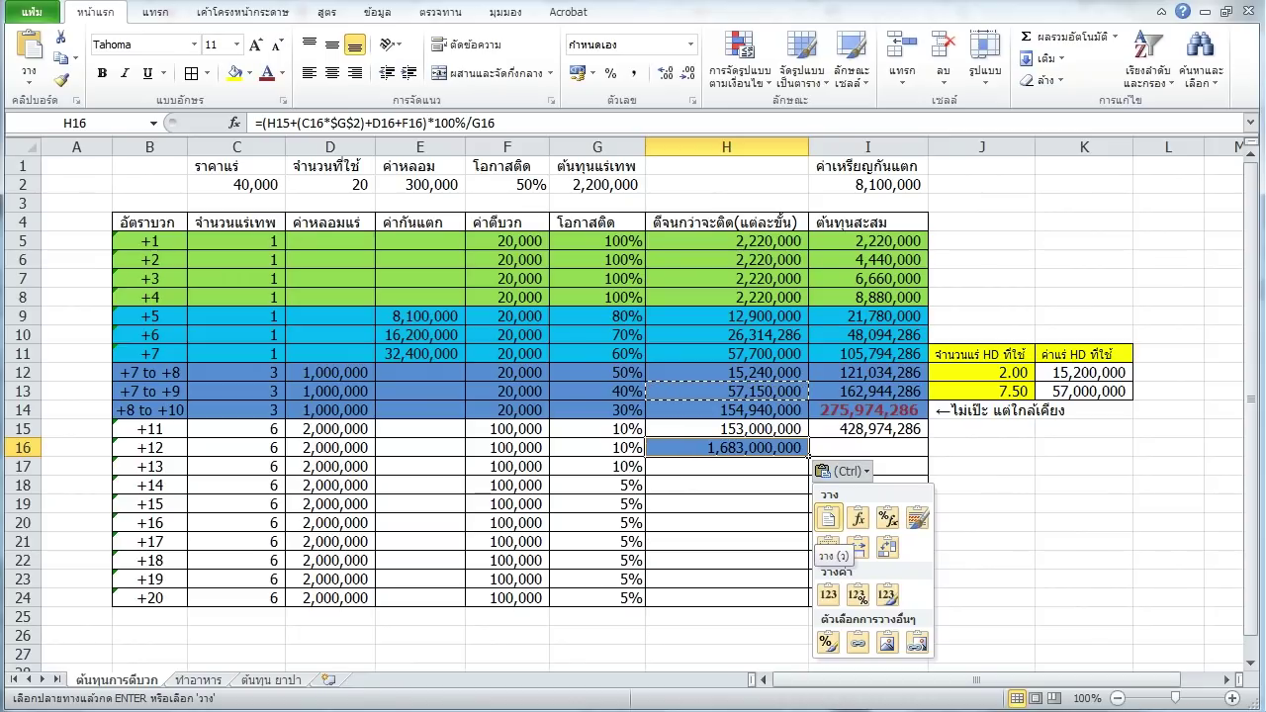
pyautogui.press('Escape')
pyautogui.hotkey('ctrl', 'z')
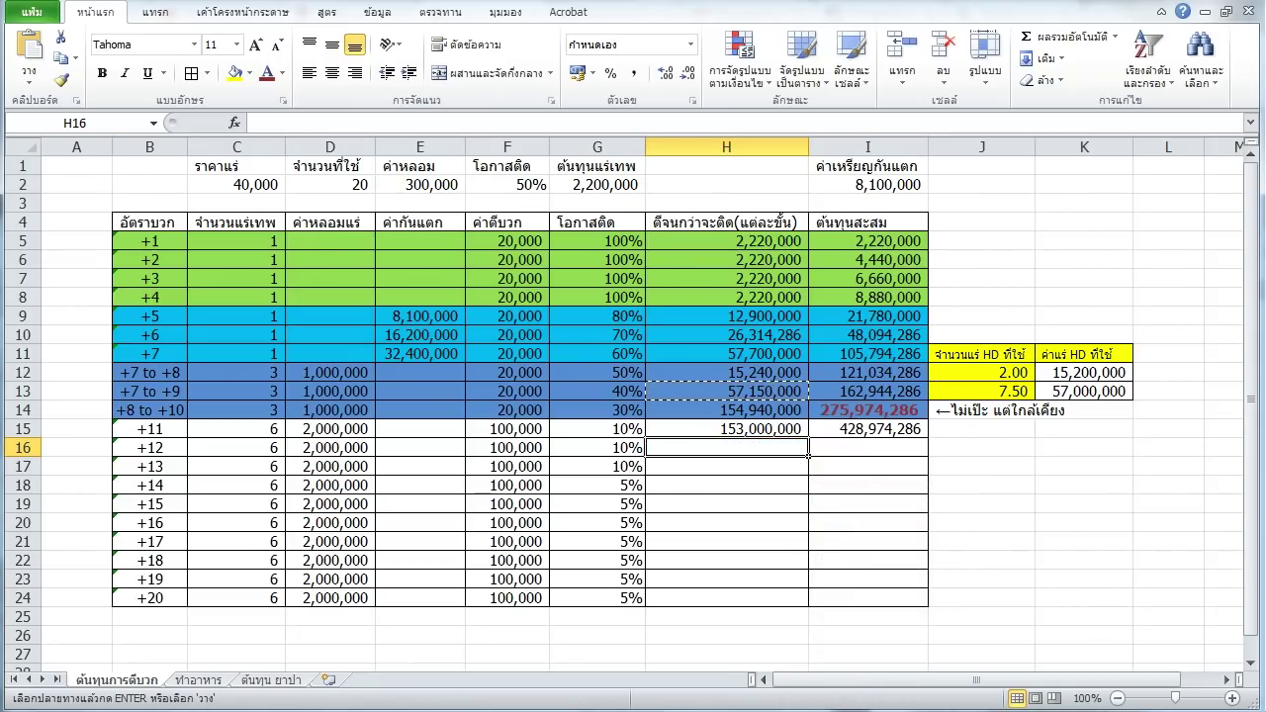
pyautogui.click(29, 46)
pyautogui.hotkey('ctrl', 'z')
pyautogui.click(29, 75)
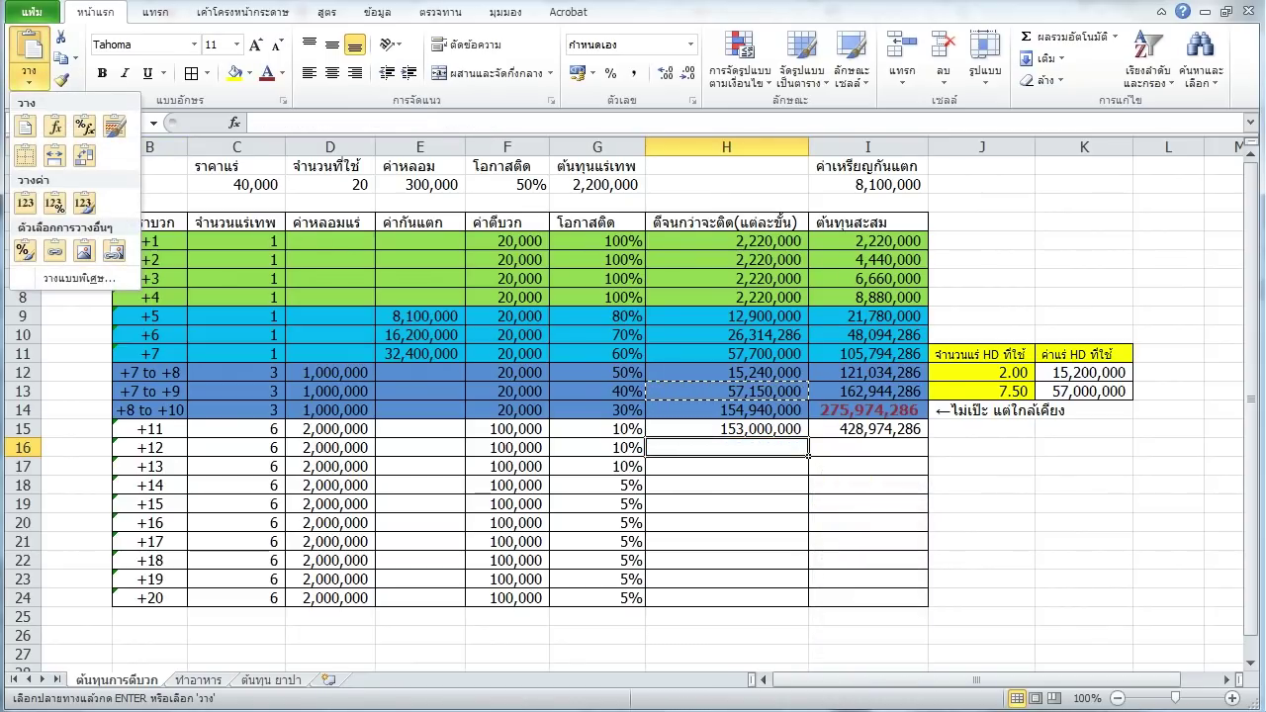
pyautogui.click(55, 126)
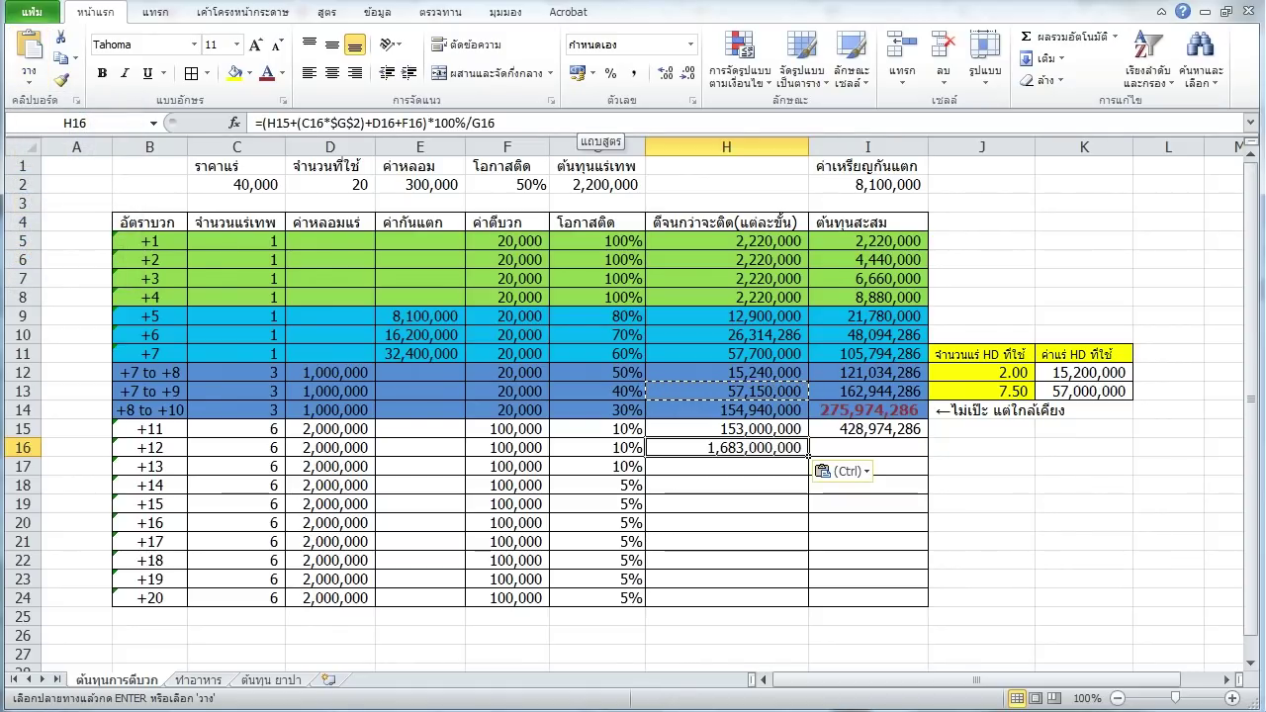
pyautogui.click(588, 123)
pyautogui.hotkey('ctrl', 'Return')
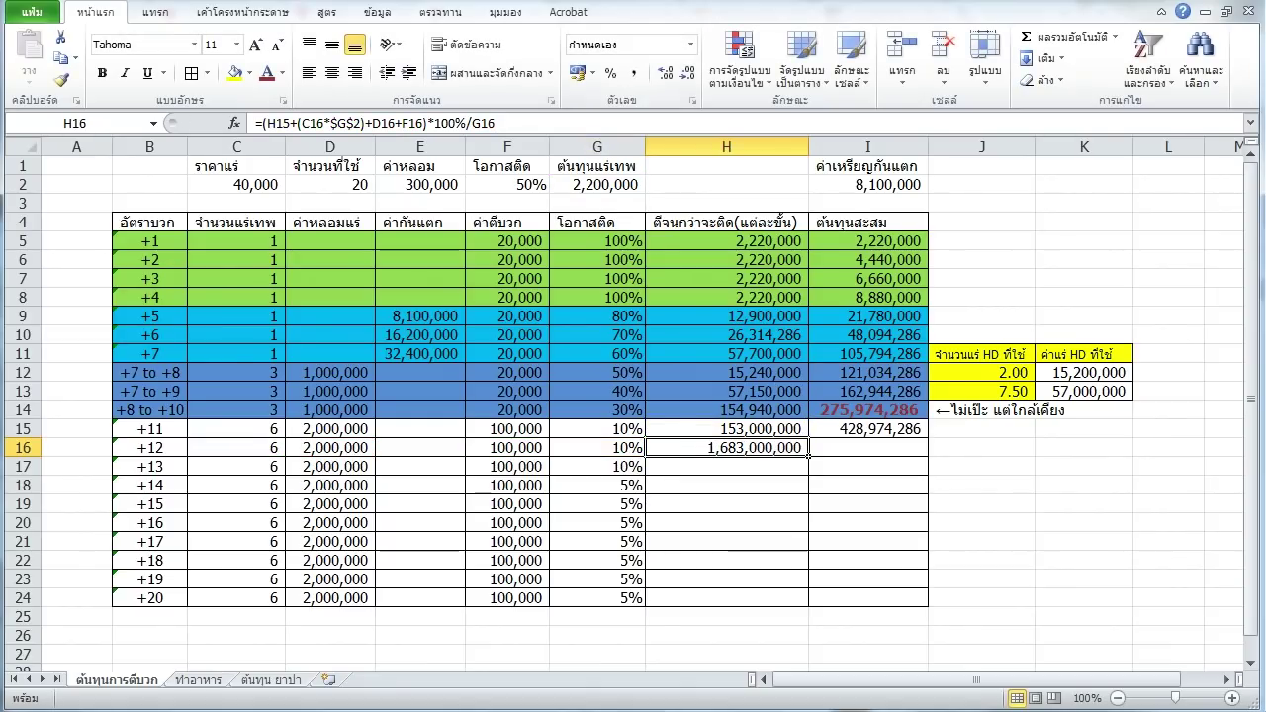
# Examine the +12 stage cost formula in H16 against the +11 formula in H15 and the row 16 inputs it uses.
pyautogui.press('F2')
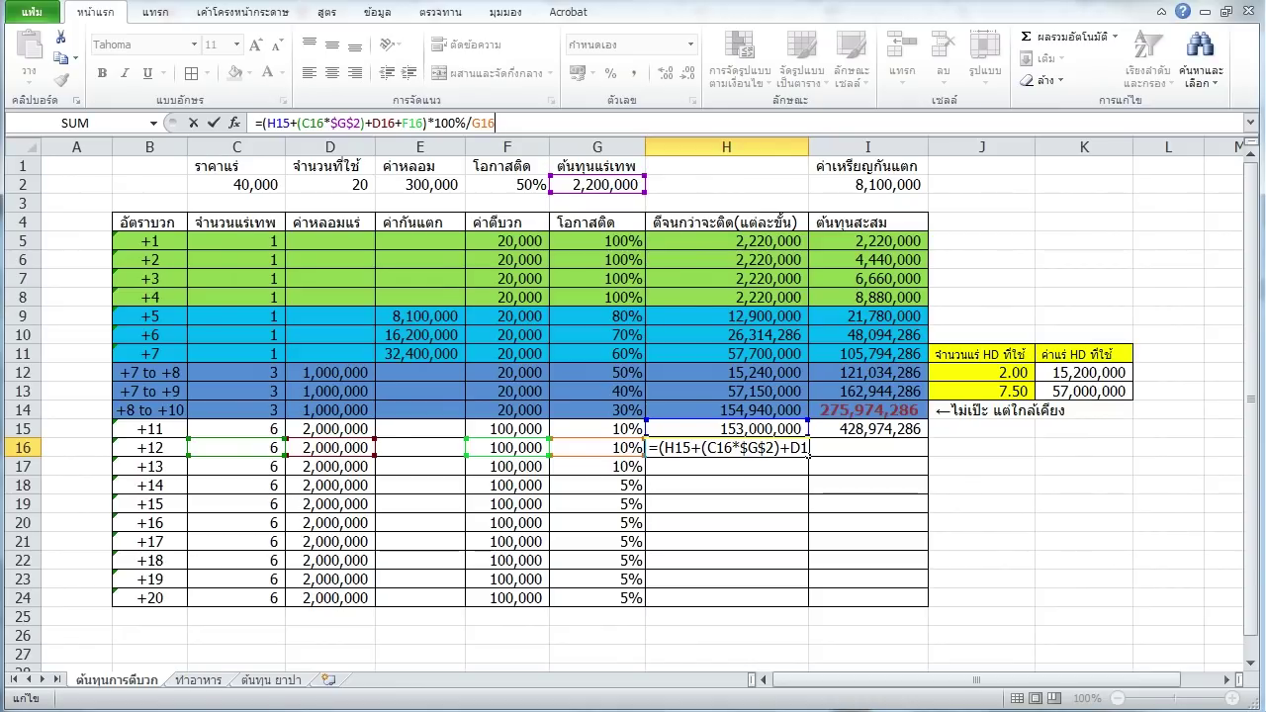
pyautogui.press('Return')
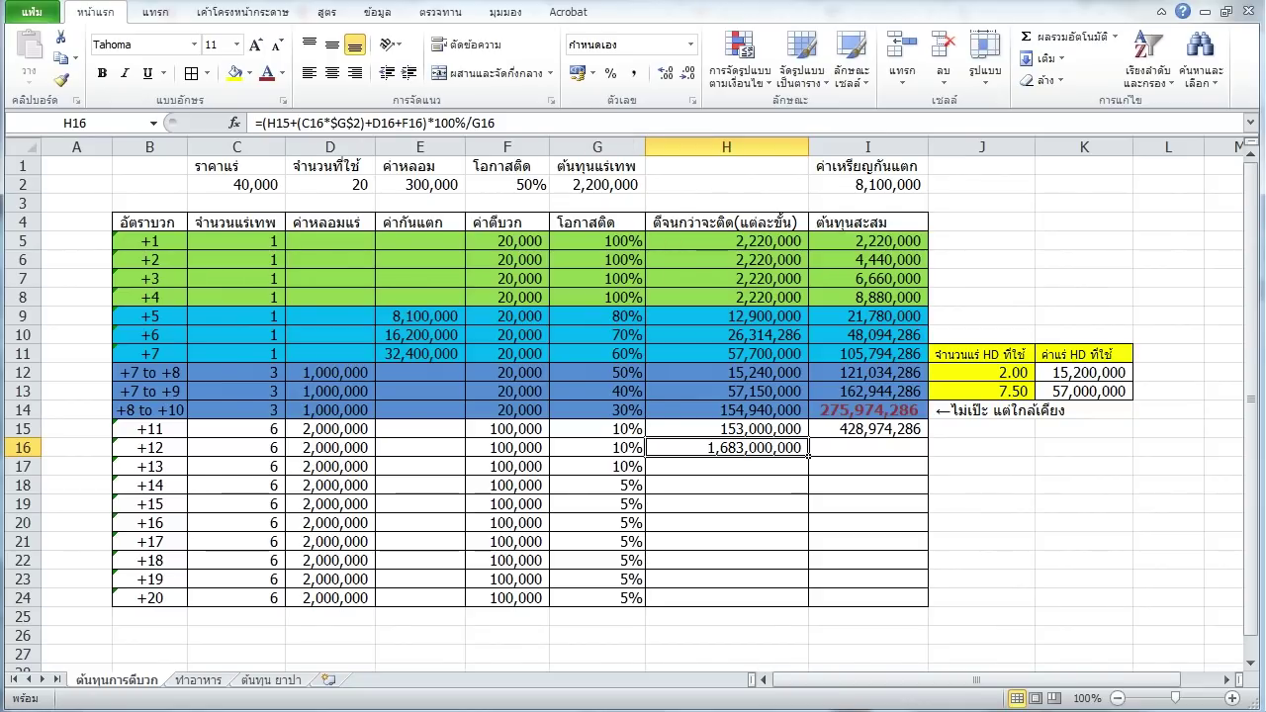
pyautogui.click(727, 428)
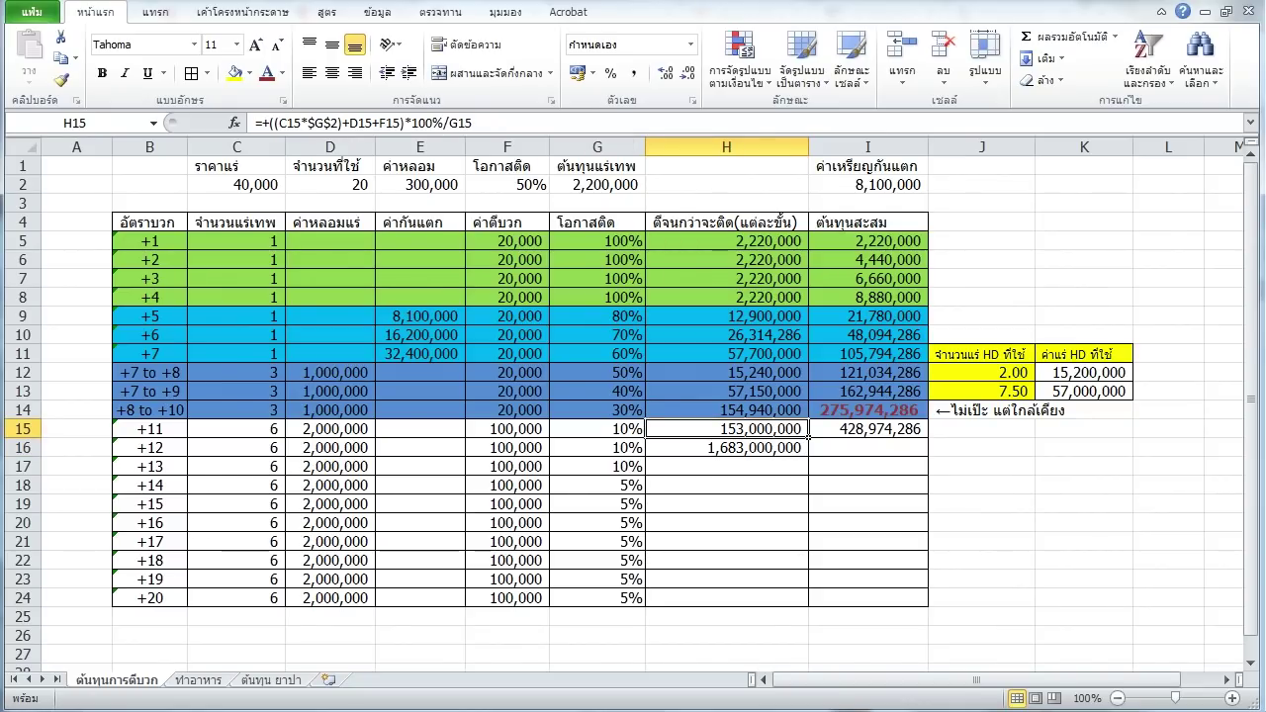
pyautogui.click(726, 447)
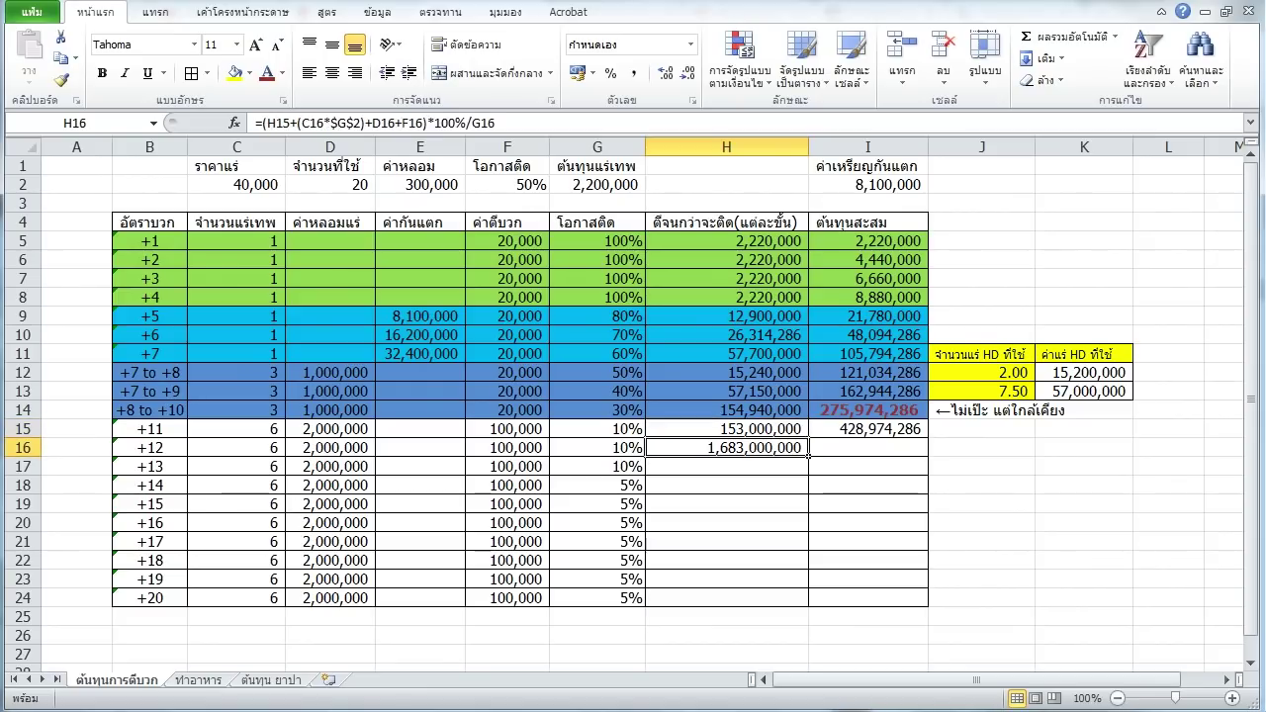
pyautogui.click(597, 447)
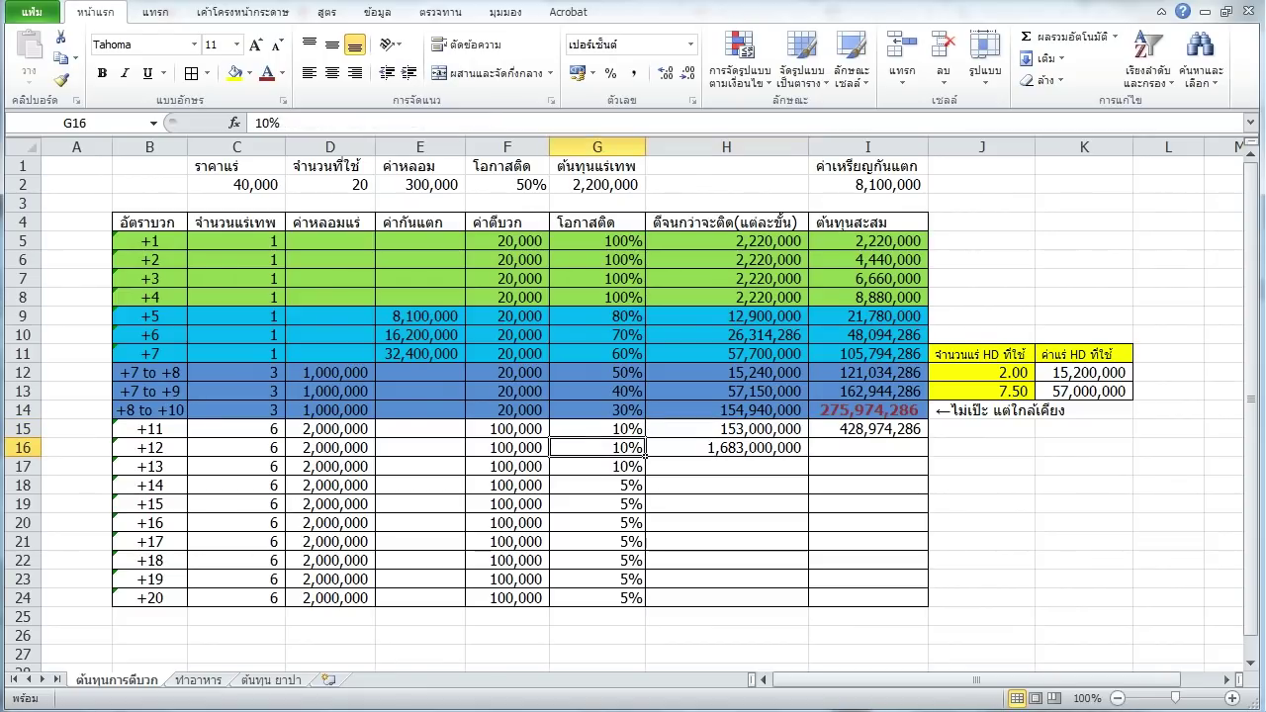
pyautogui.moveTo(506, 448); pyautogui.dragTo(237, 447)
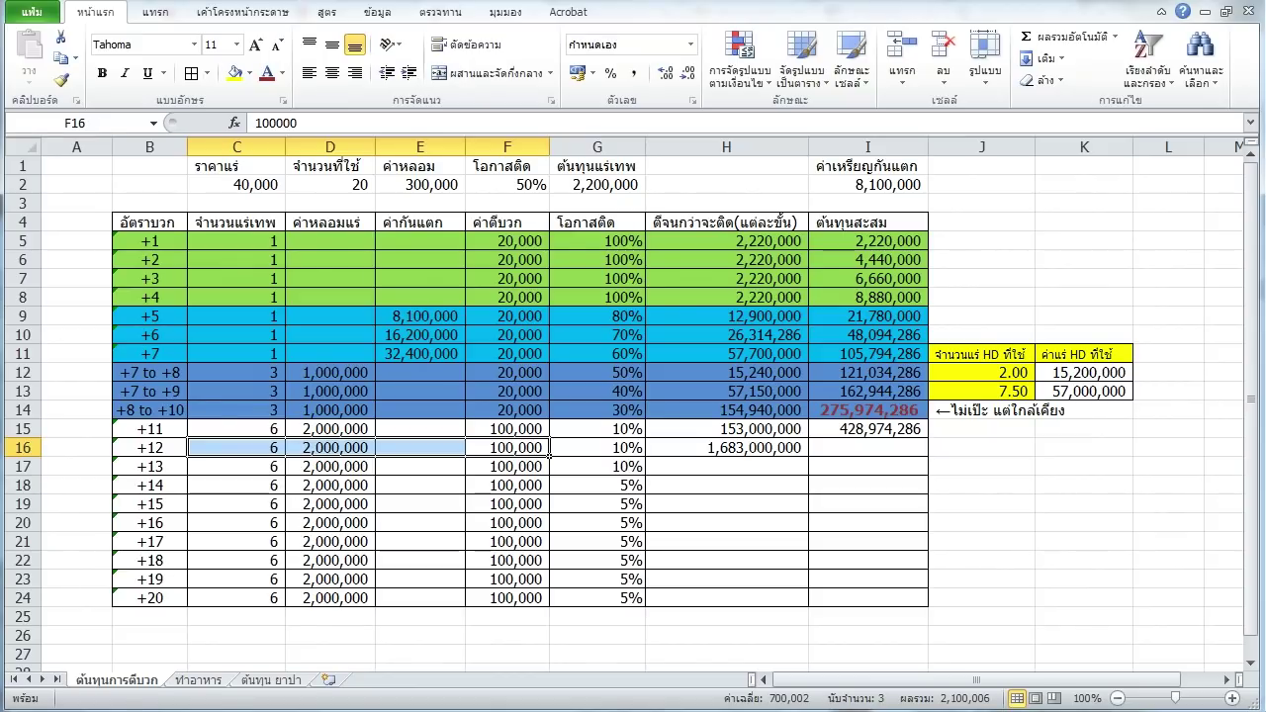
# Calculate the cost of a single upgrade attempt in J16 with the formula +(C16*G2)+D16+F16, accepting the suggested bracket correction.
pyautogui.click(982, 447)
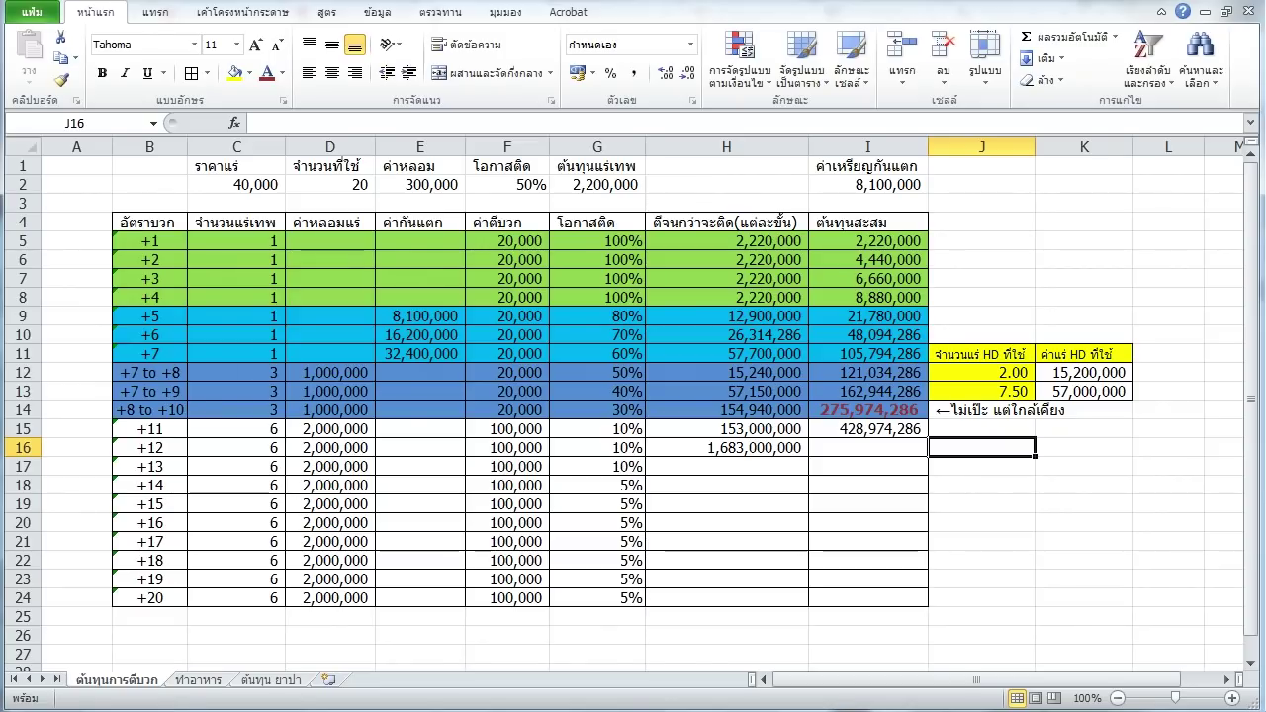
pyautogui.write('+')
pyautogui.click(237, 447)
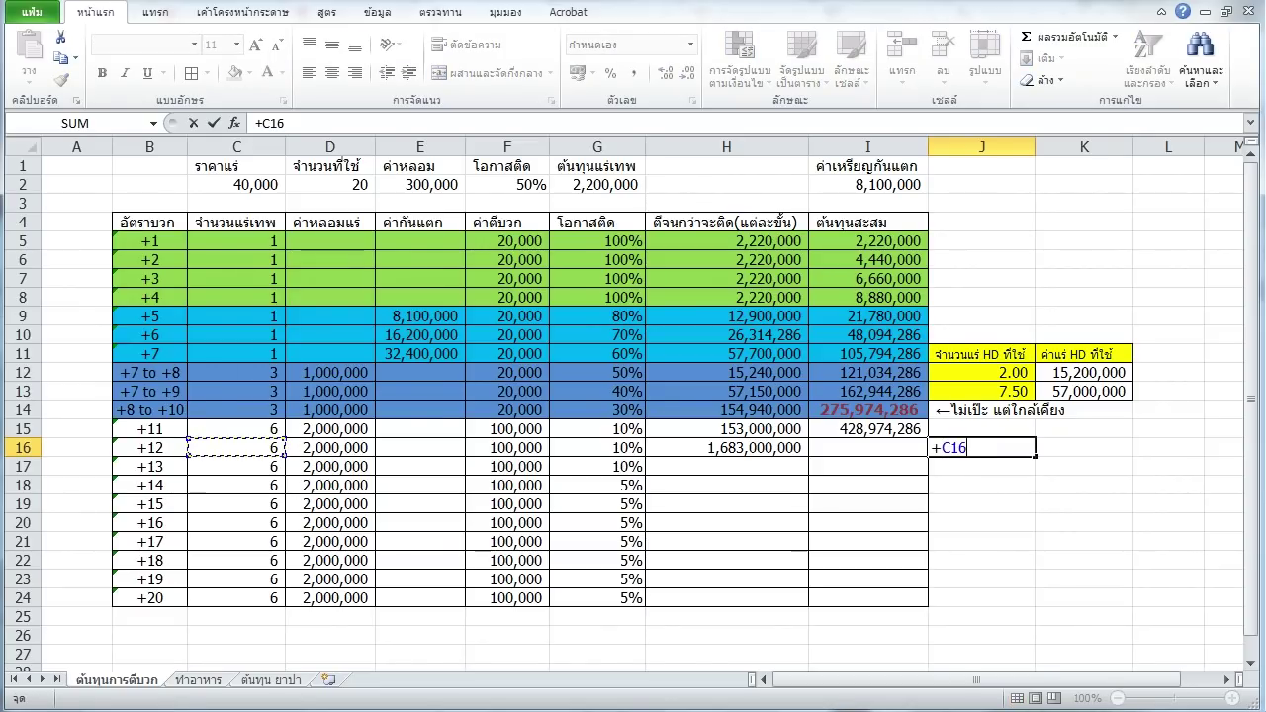
pyautogui.write('*')
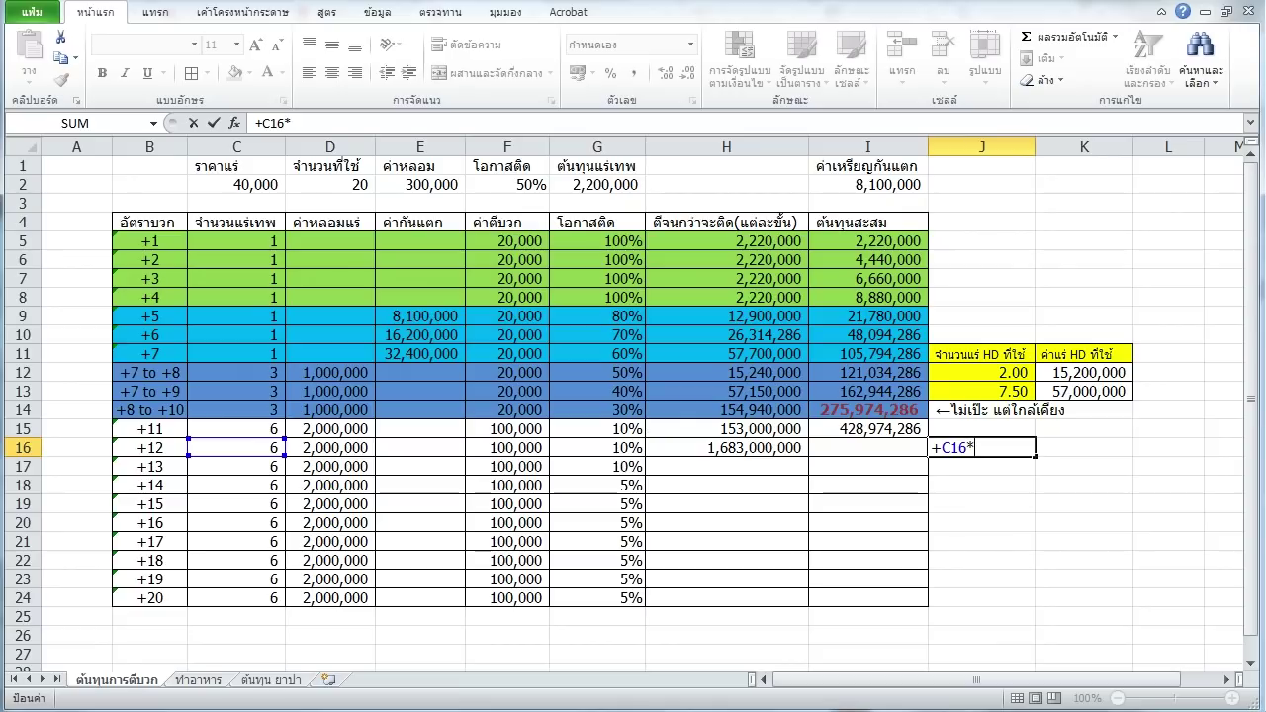
pyautogui.click(597, 185)
pyautogui.write('7')
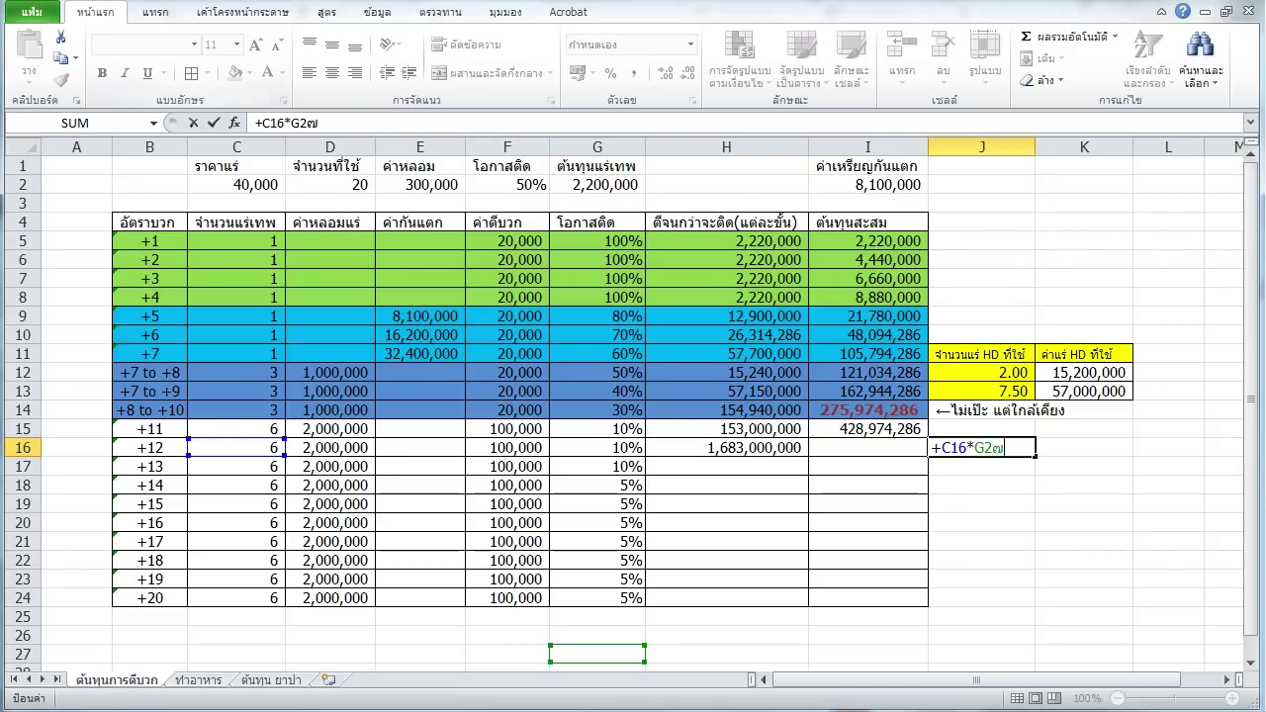
pyautogui.press('BackSpace')
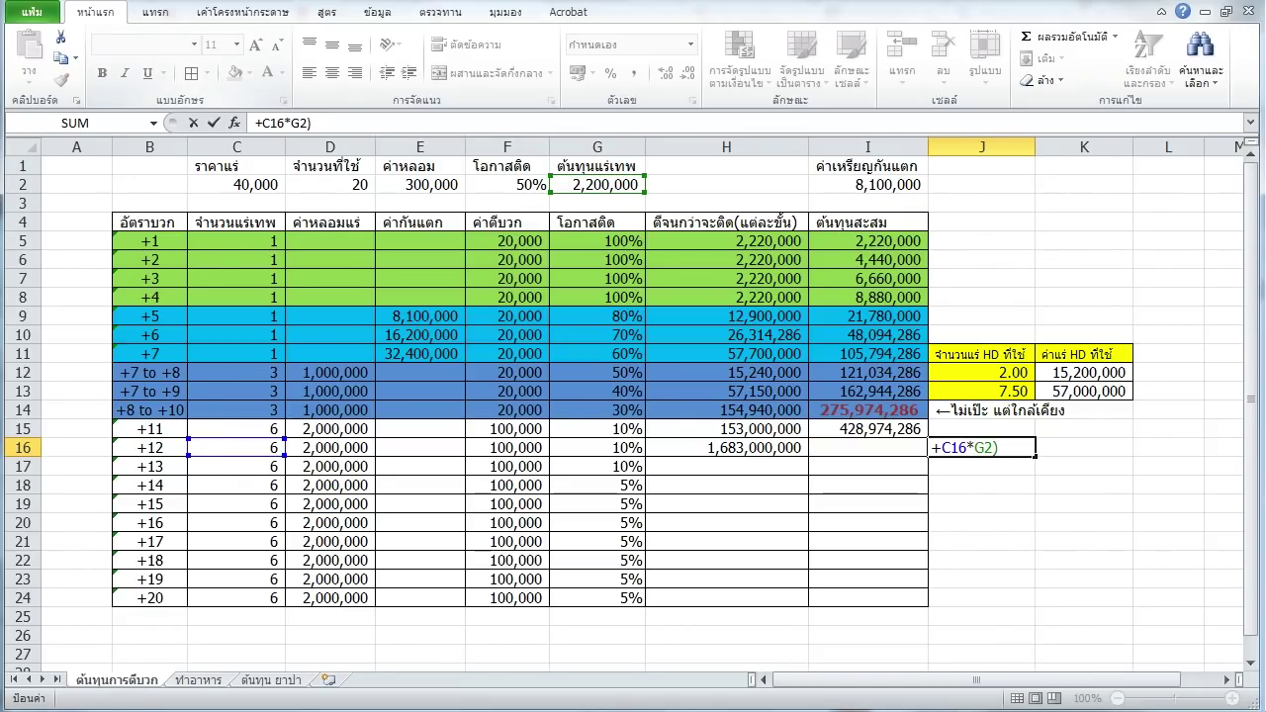
pyautogui.click(262, 123)
pyautogui.write('(')
pyautogui.click(317, 122)
pyautogui.write('+')
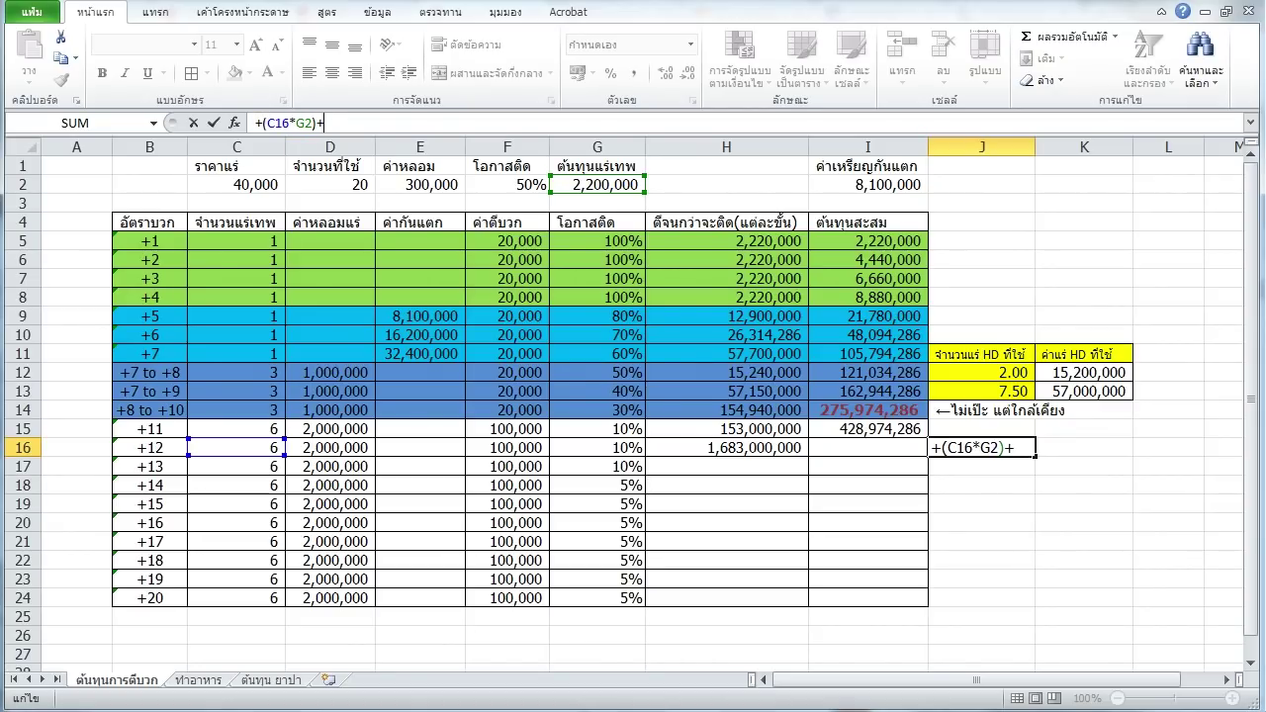
pyautogui.click(329, 447)
pyautogui.write('+')
pyautogui.click(507, 448)
pyautogui.write('ฅ')
pyautogui.write(')')
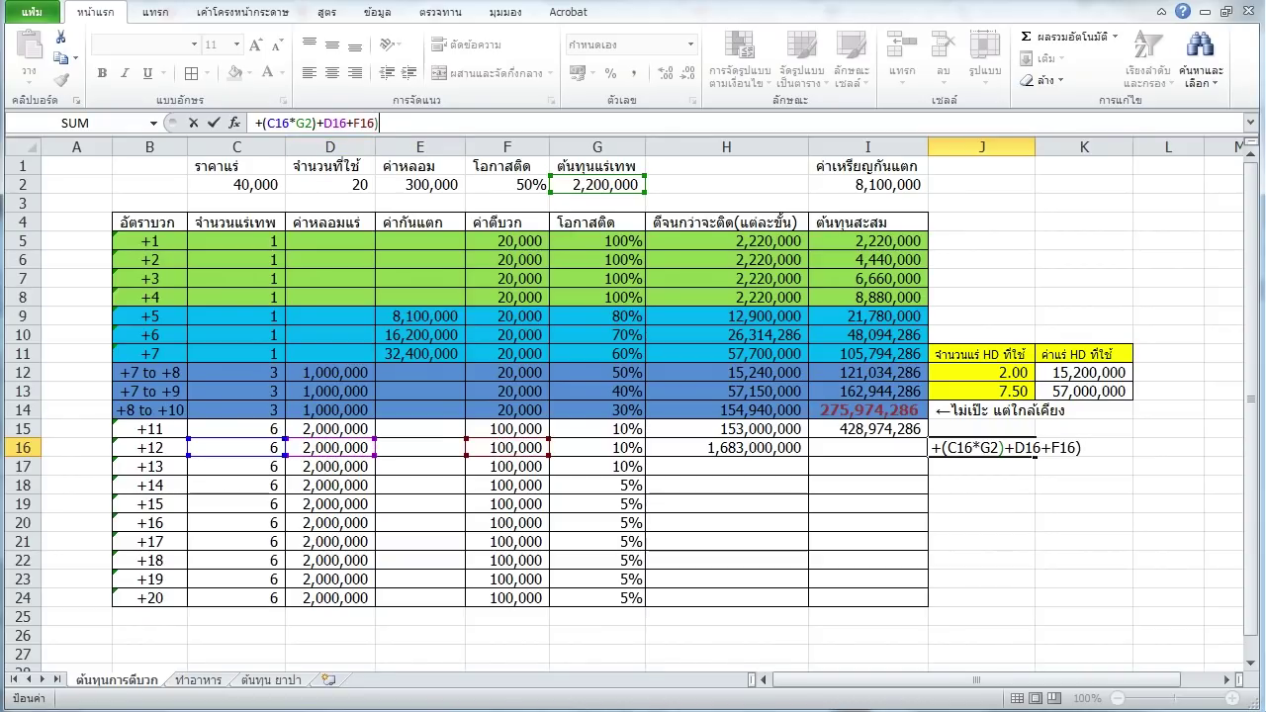
pyautogui.press('Return')
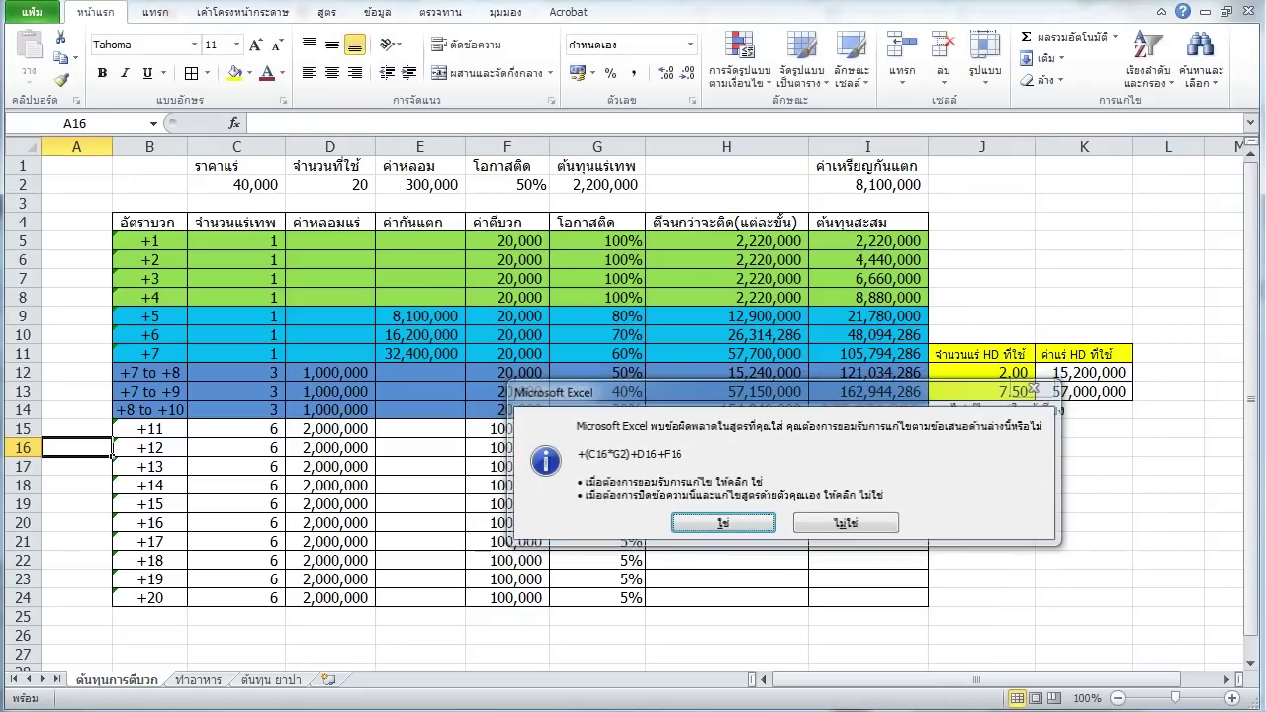
pyautogui.press('Return')
# Enclose the whole J16 formula in parentheses so it reads =((C16*G2)+D16+F16).
pyautogui.click(76, 447)
pyautogui.click(981, 447)
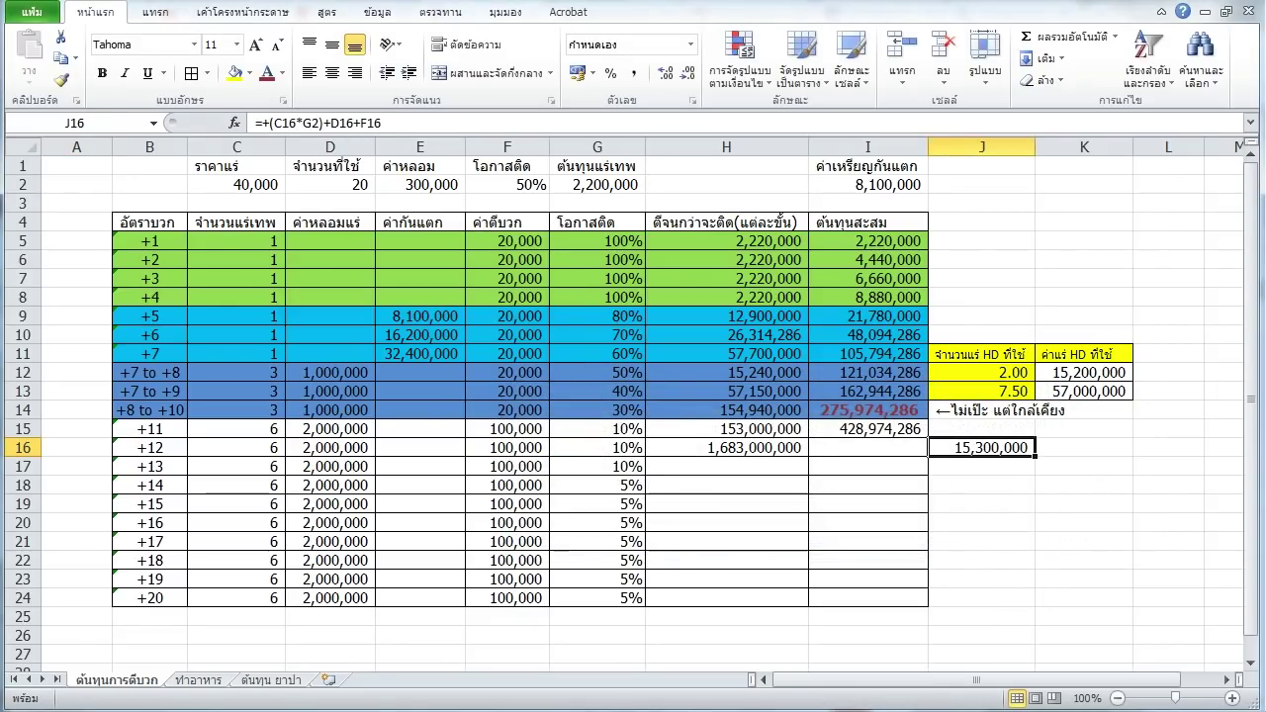
pyautogui.click(382, 122)
pyautogui.press('End')
pyautogui.write(')')
pyautogui.press('BackSpace')
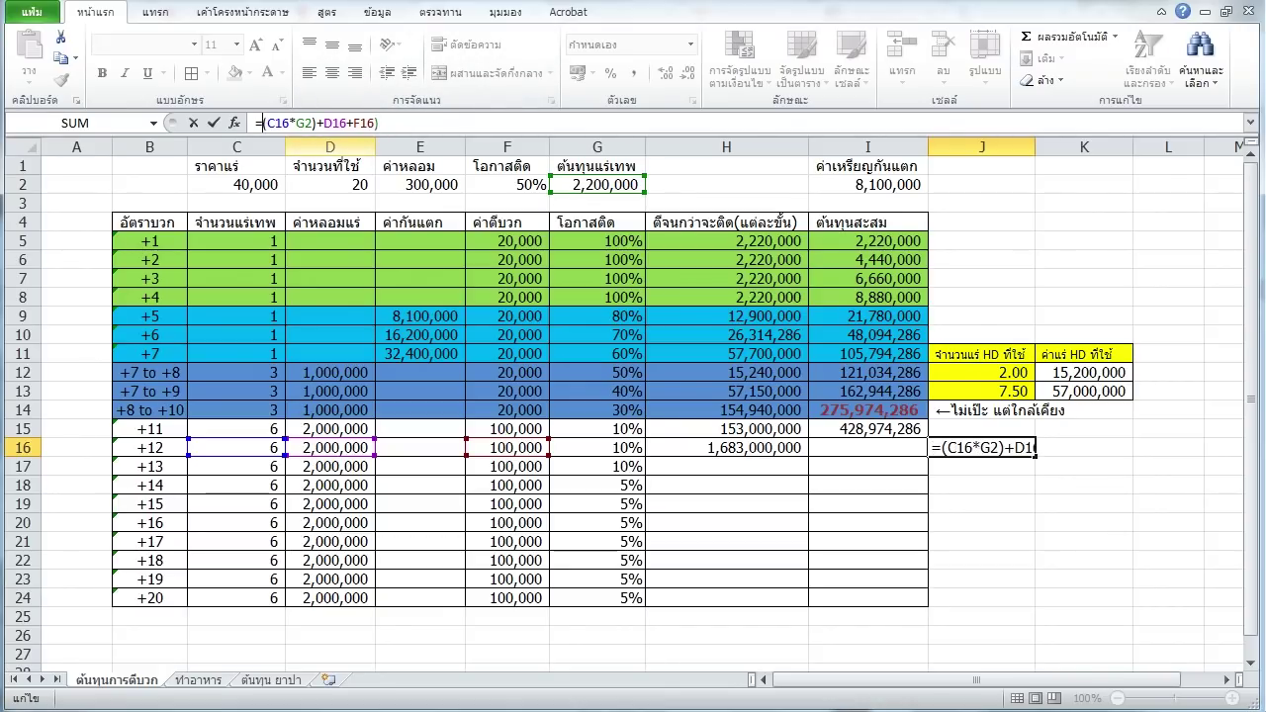
pyautogui.press('Return')
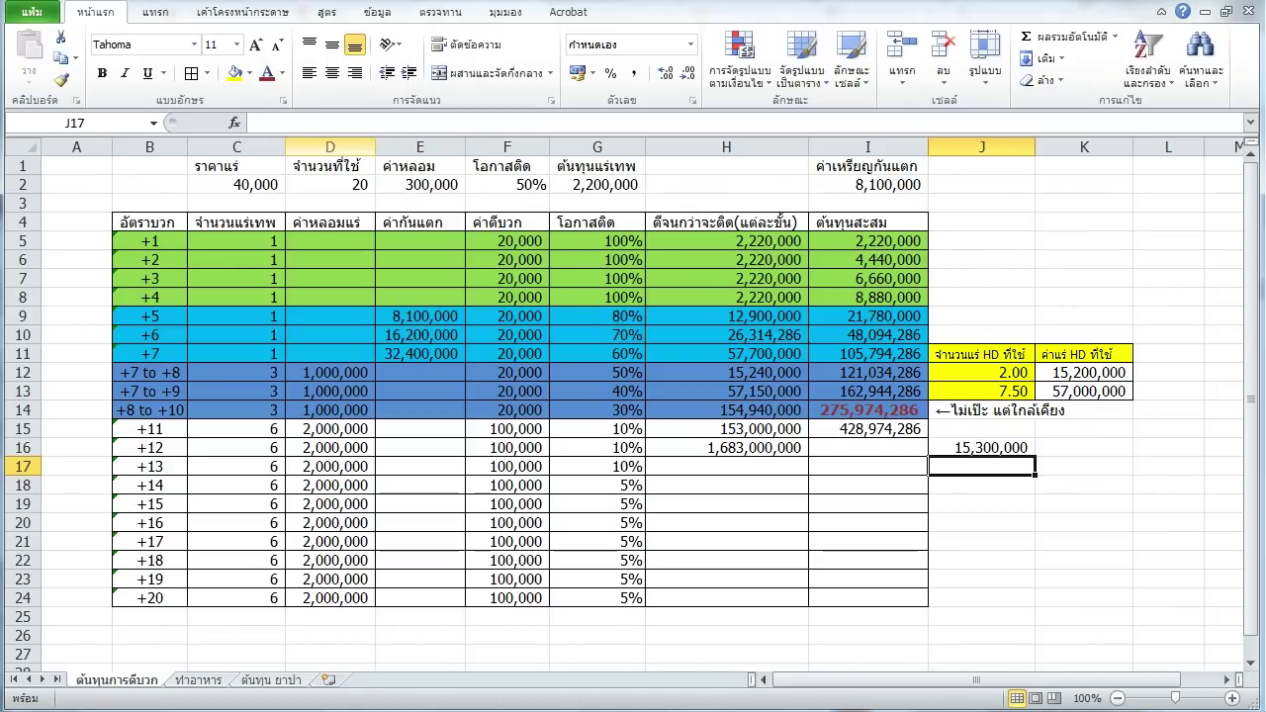
# Enter the label "ค่าตี +11 ต่อครั้ง" in J15 above the per-attempt cost.
pyautogui.press('Up')
pyautogui.press('Up')
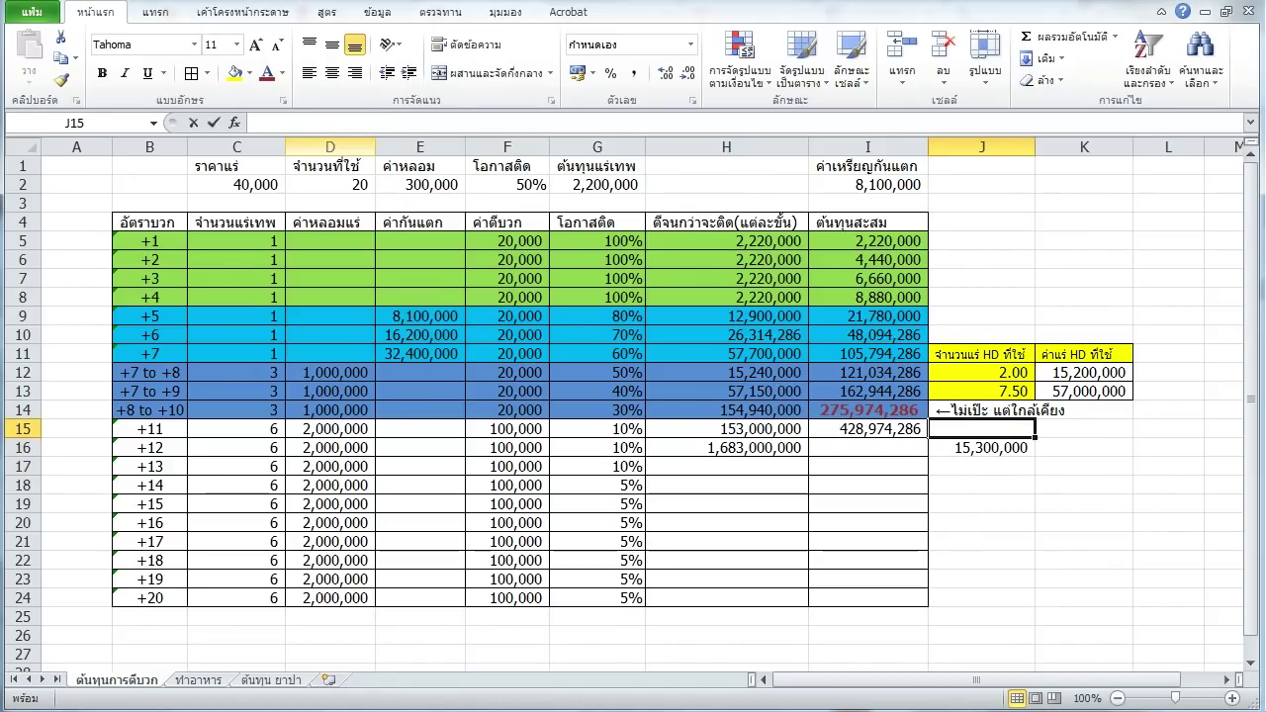
pyautogui.write('ค่าตี +11 ต่อครั้ง')
pyautogui.press('Return')
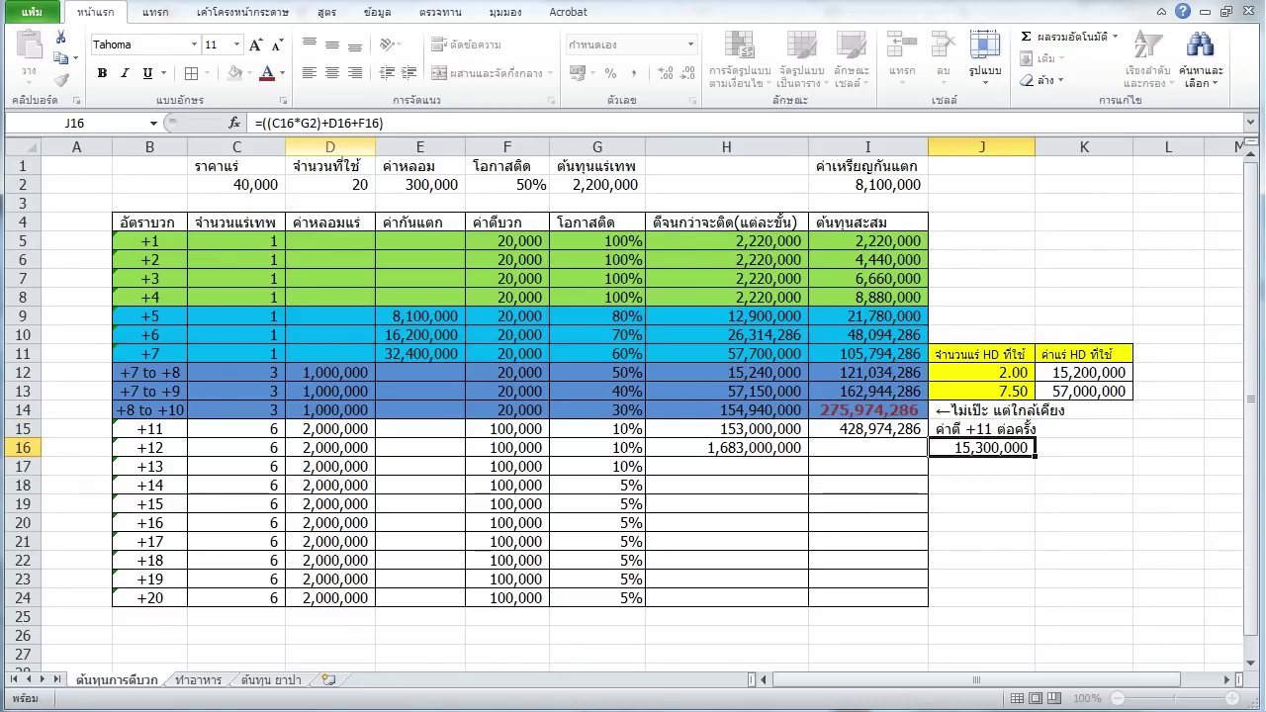
# Try to copy the per-attempt cost formula from J16 into K15.
pyautogui.hotkey('ctrl', 'c')
pyautogui.press('Right')
pyautogui.press('Up')
pyautogui.hotkey('ctrl', 'v')
# Move the per-attempt cost from J16 to K15 beside its label, keeping the original cell references.
pyautogui.press('Down')
pyautogui.press('Left')
pyautogui.hotkey('ctrl', 'x')
pyautogui.press('Up')
pyautogui.press('Right')
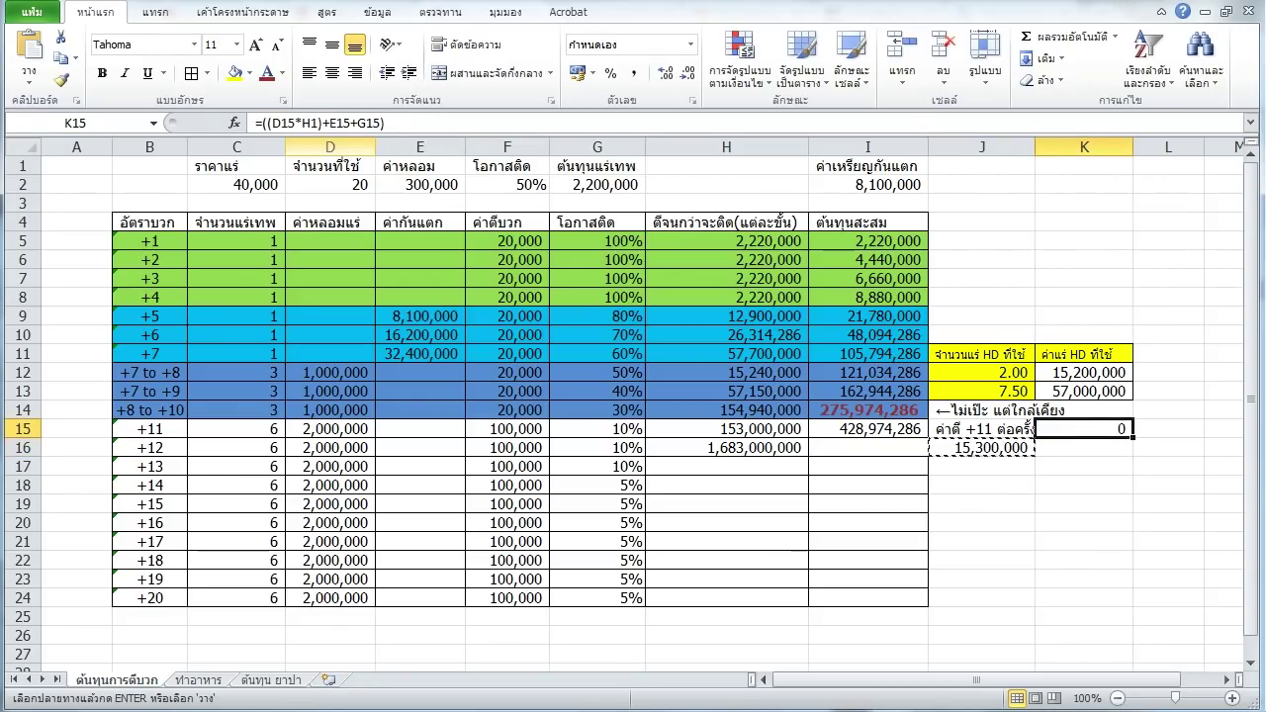
pyautogui.hotkey('ctrl', 'v')
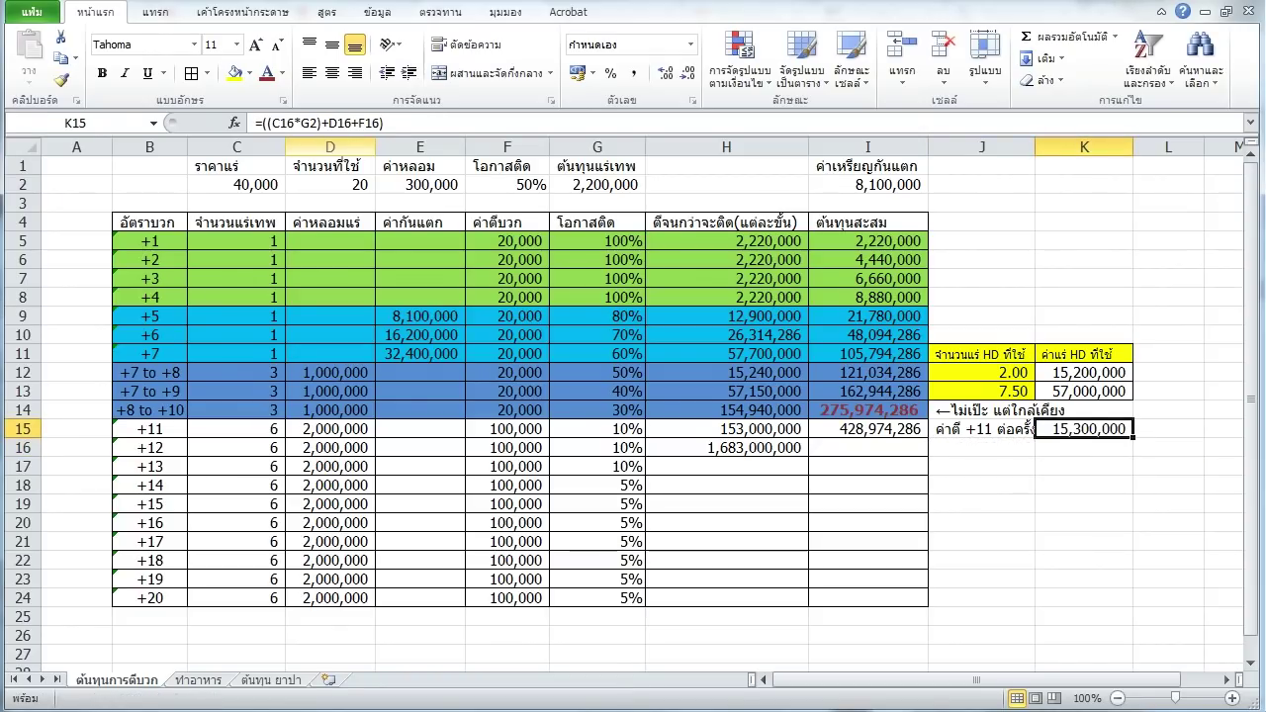
# Fit the width of column K to its contents and adjust column J to just hold the per-attempt label.
pyautogui.hotkey('shift', 'Left')
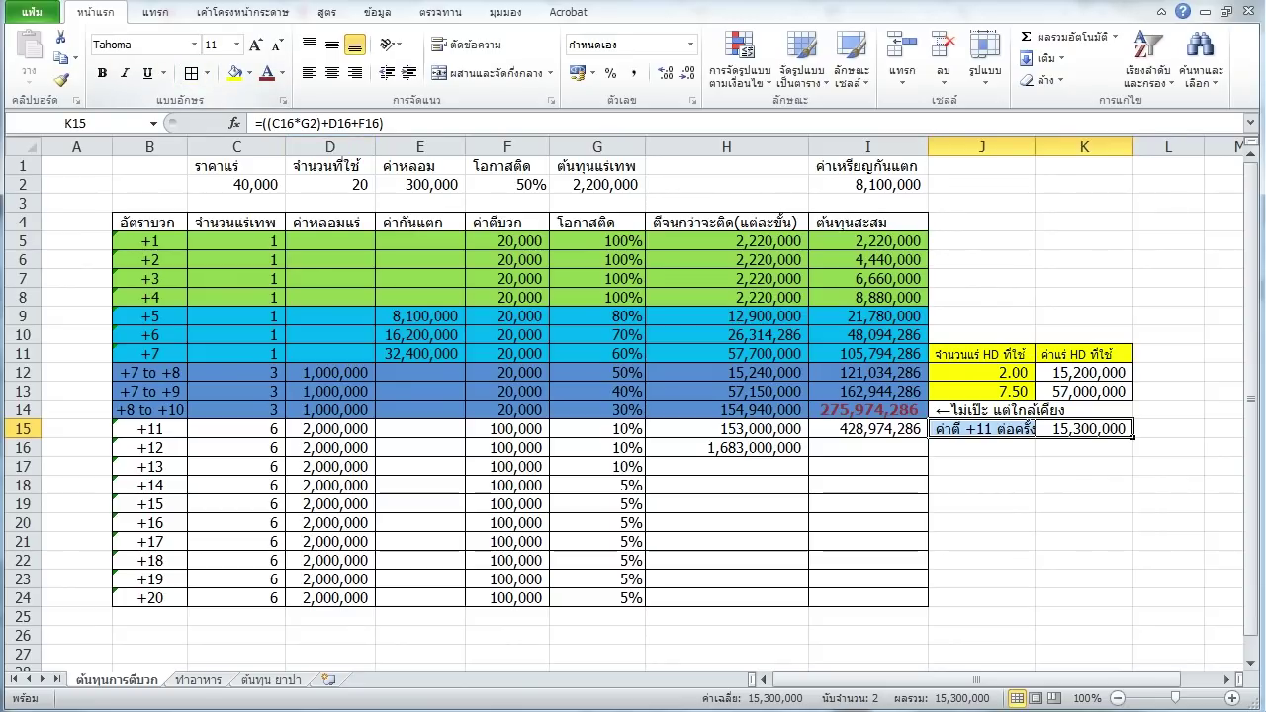
pyautogui.doubleClick(1134, 146)
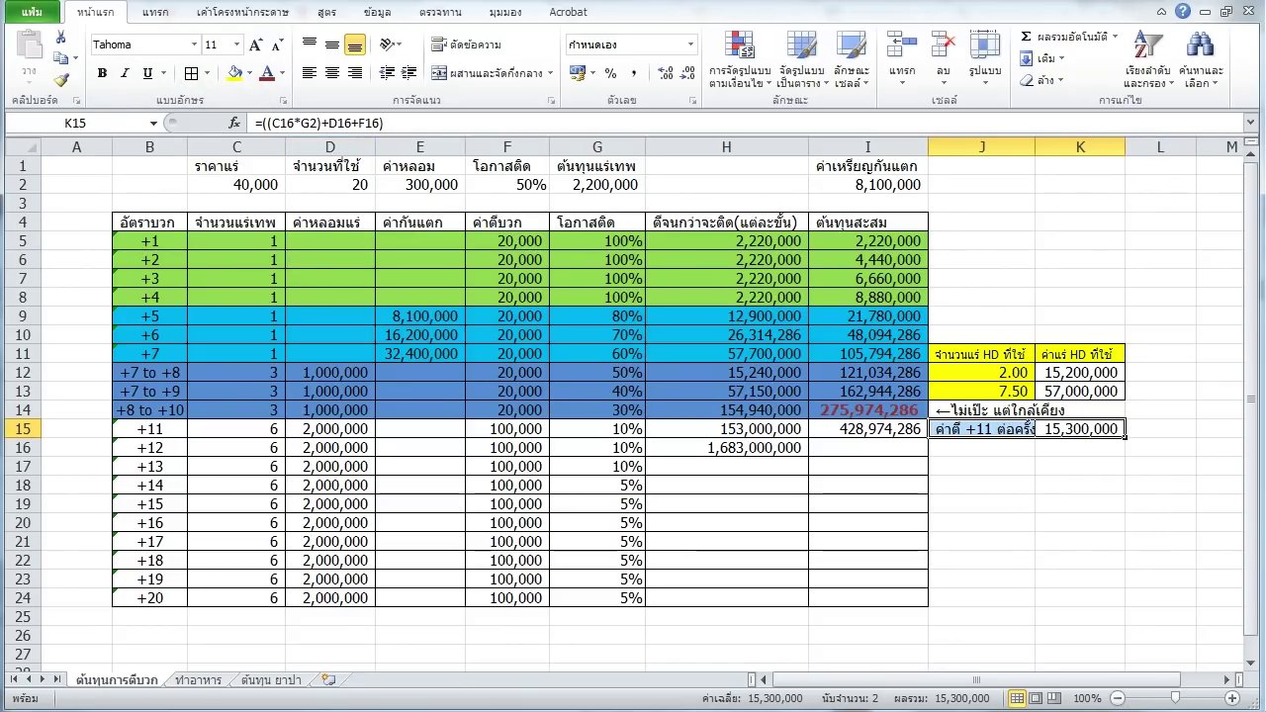
pyautogui.doubleClick(1035, 146)
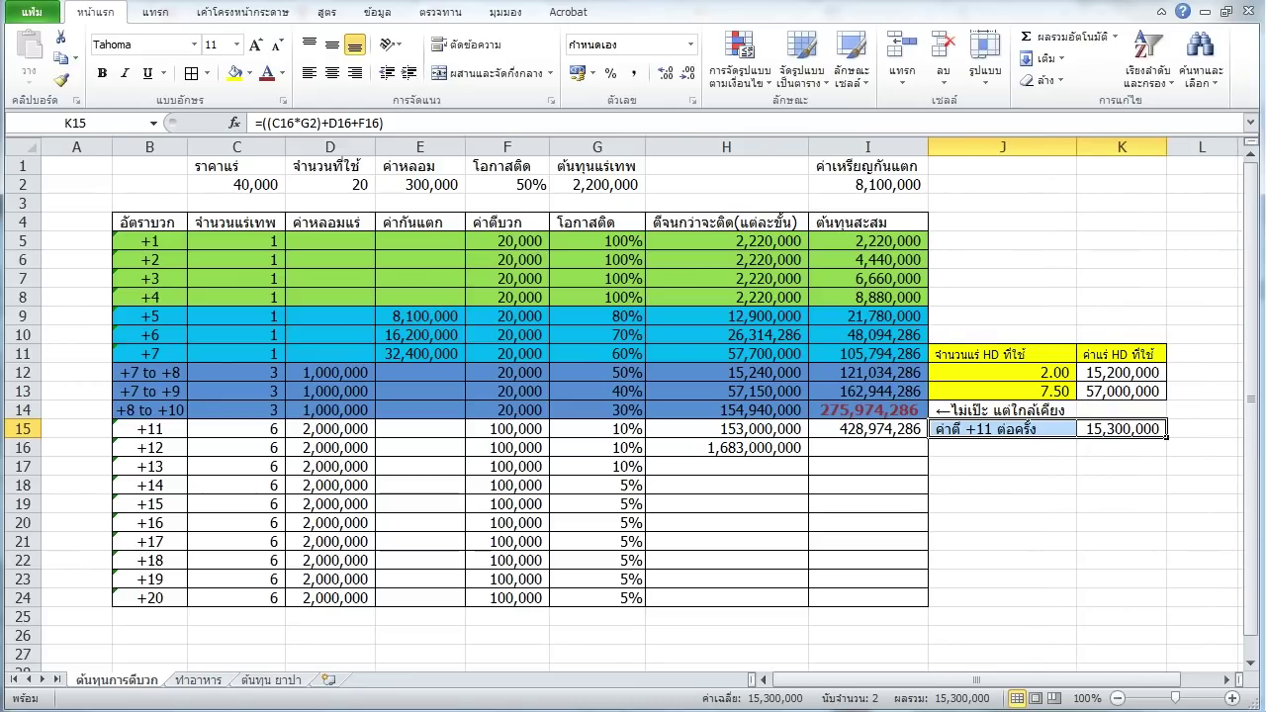
pyautogui.moveTo(1077, 147); pyautogui.dragTo(1047, 147)
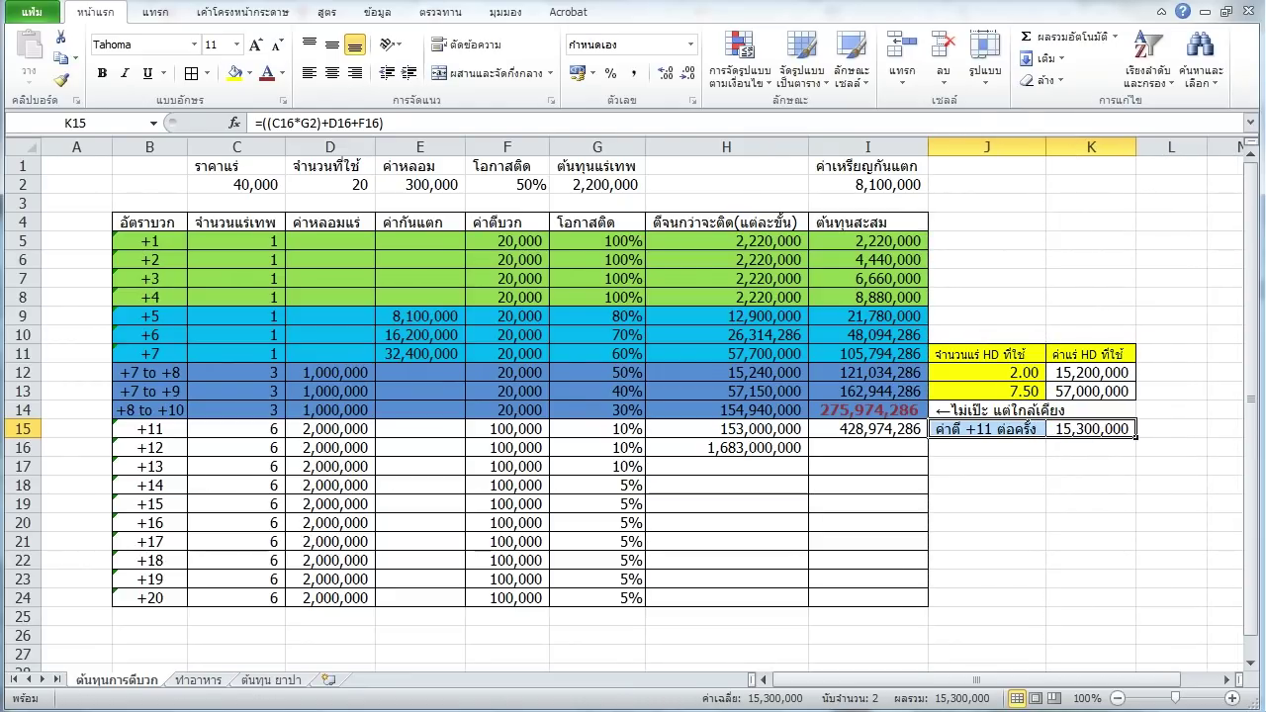
pyautogui.click(987, 541)
# Calculate the cost of ten +11 attempts in K16 with the formula +K15*10.
pyautogui.click(1092, 447)
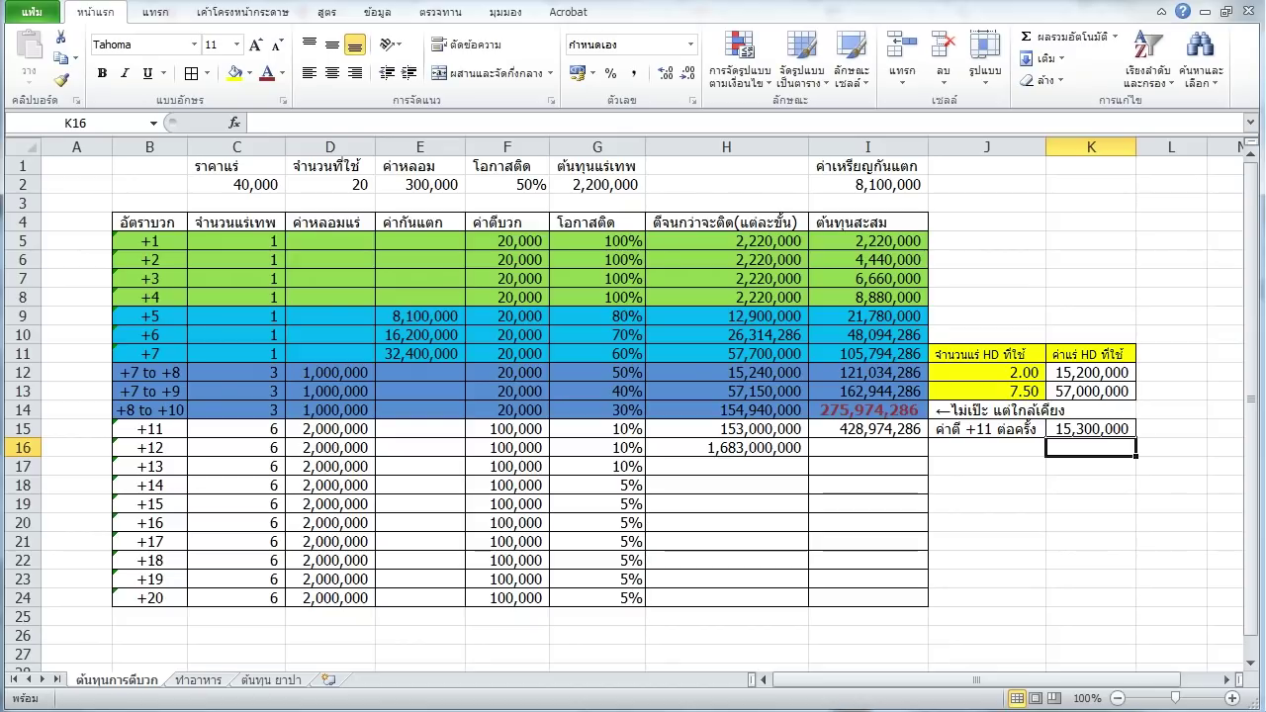
pyautogui.write('+K15')
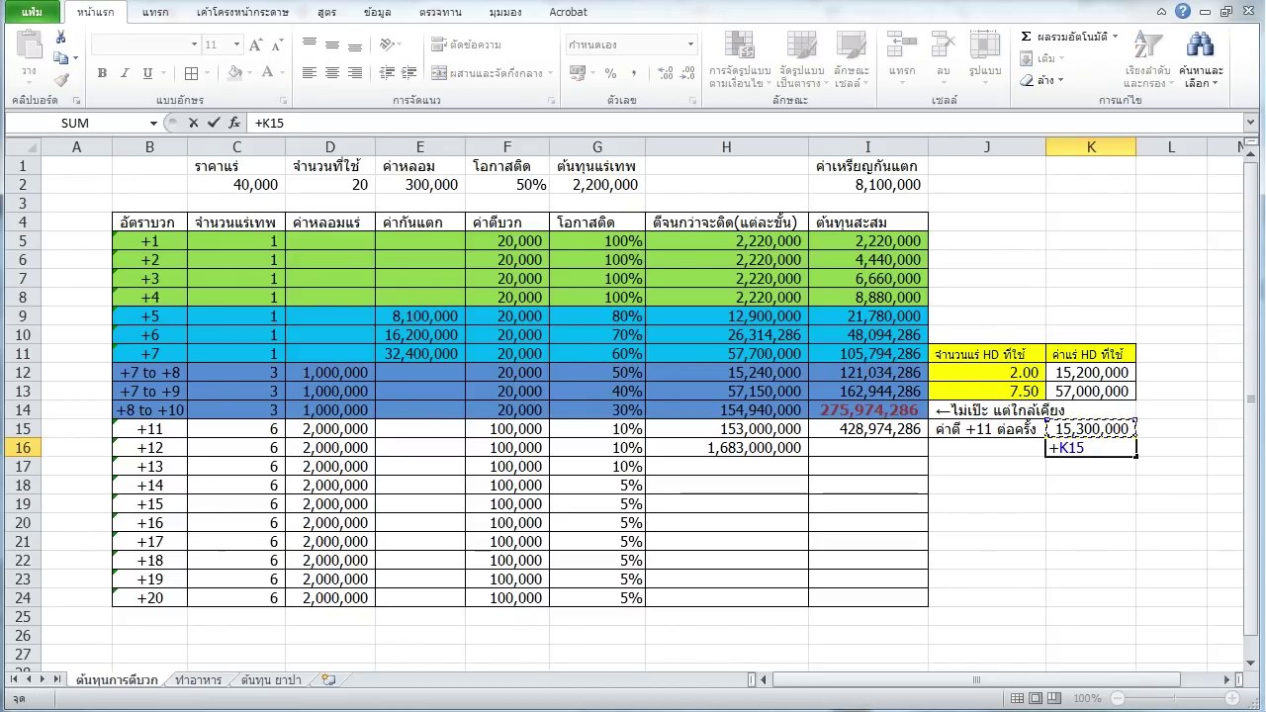
pyautogui.write('*10')
pyautogui.press('Return')
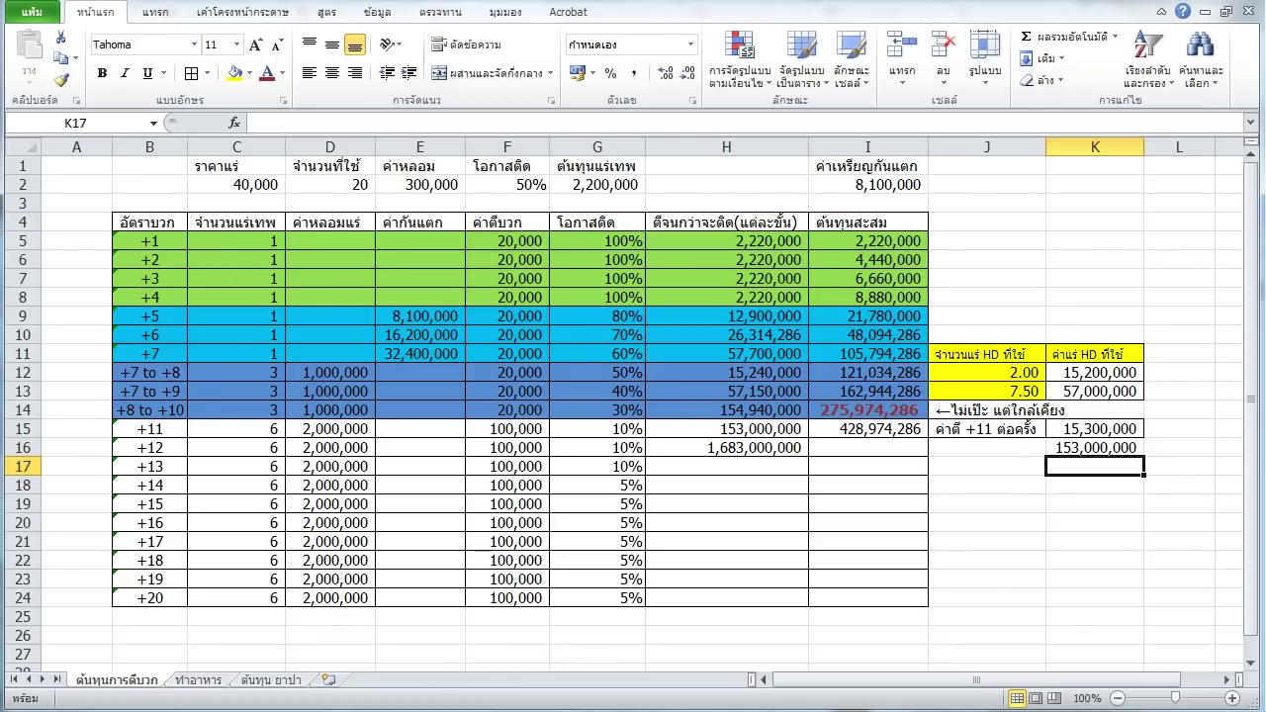
# Calculate ten times the +11 stage cost in K17 with +H15*10 and add K16 and K17 in K18.
pyautogui.write('+')
pyautogui.click(726, 429)
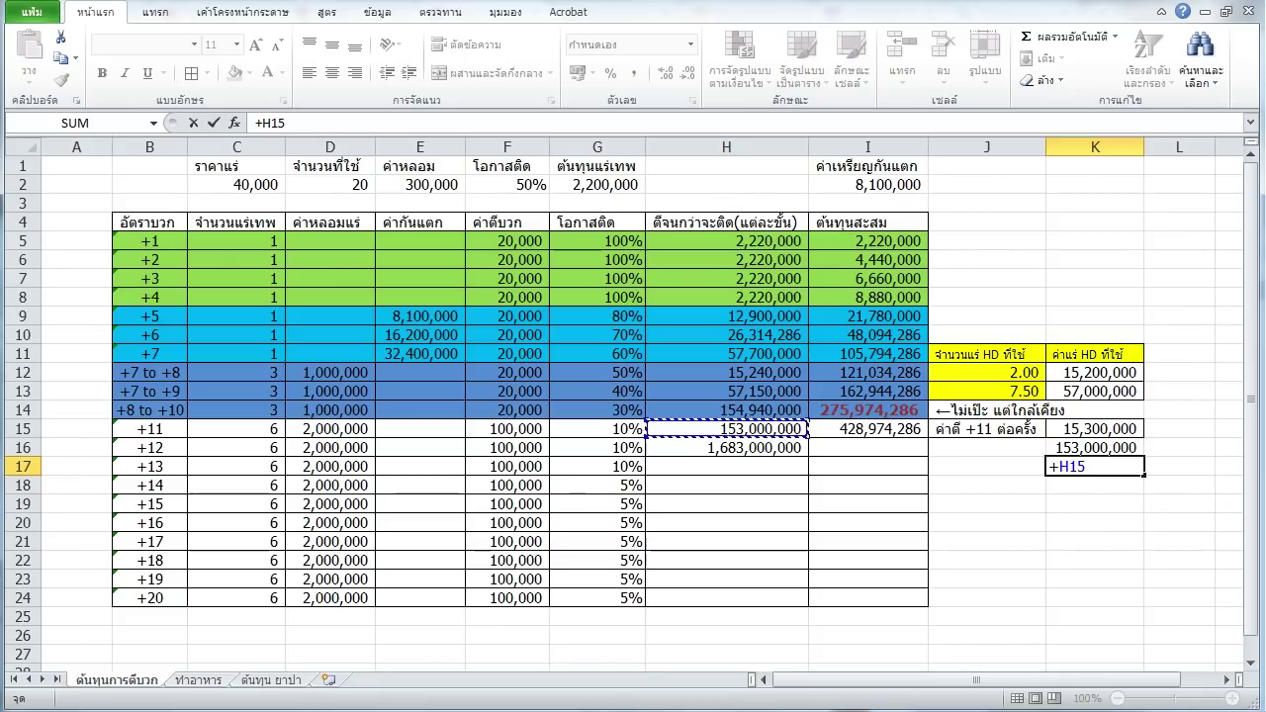
pyautogui.write('*10')
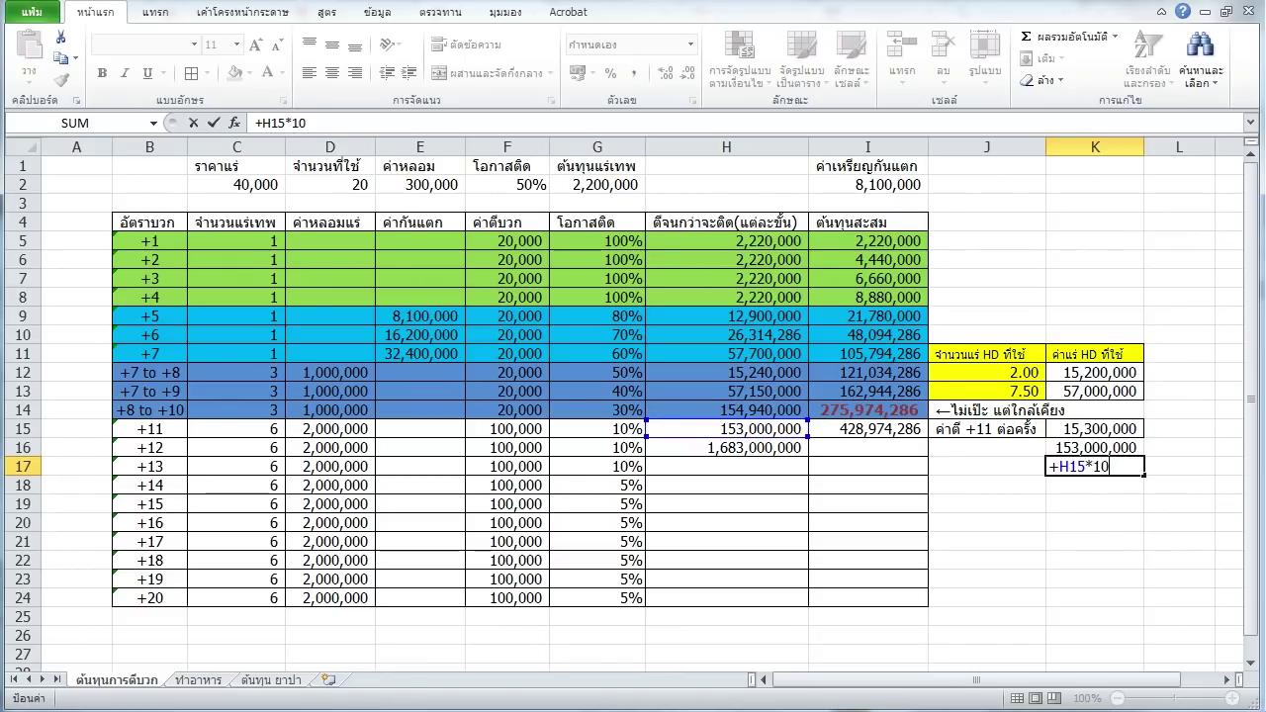
pyautogui.press('Return')
pyautogui.write('+')
pyautogui.click(1101, 447)
pyautogui.write('+')
pyautogui.click(1101, 466)
pyautogui.press('Return')
pyautogui.click(1101, 466)
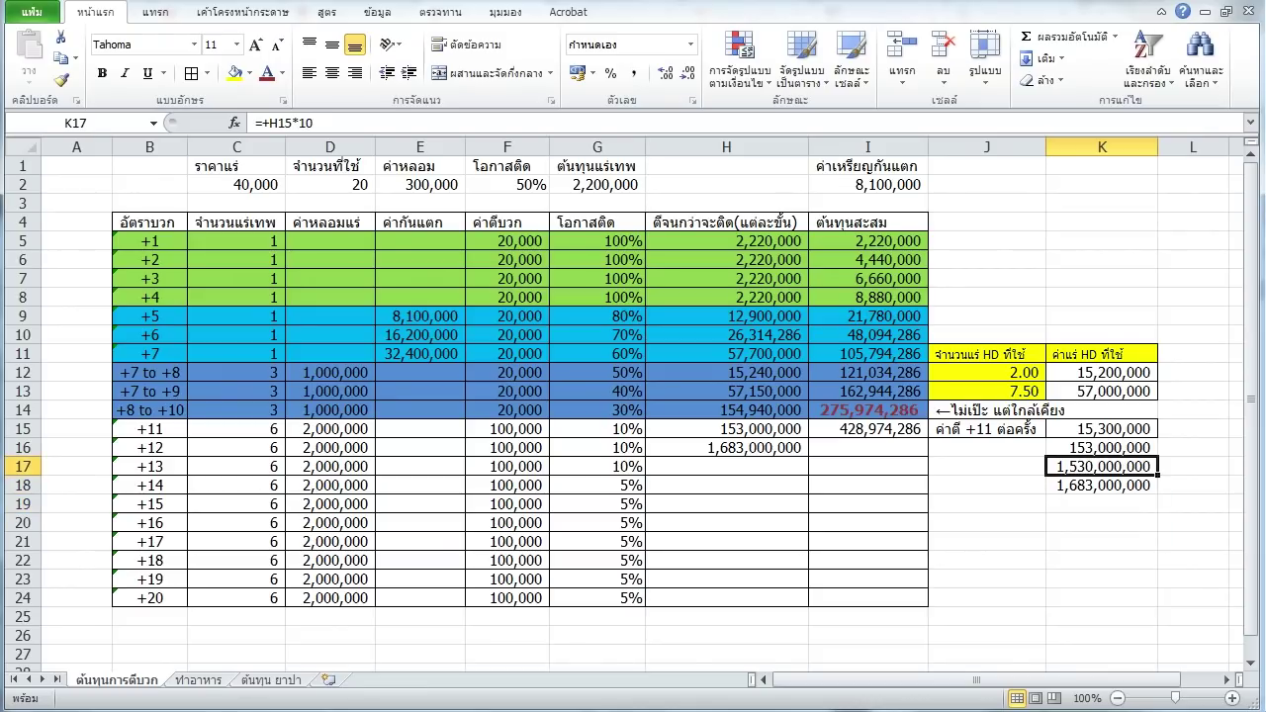
# Clear the side calculations in K16:K18 and fit the width of column K to its remaining contents.
pyautogui.click(1101, 447)
pyautogui.moveTo(1101, 447); pyautogui.dragTo(1102, 485)
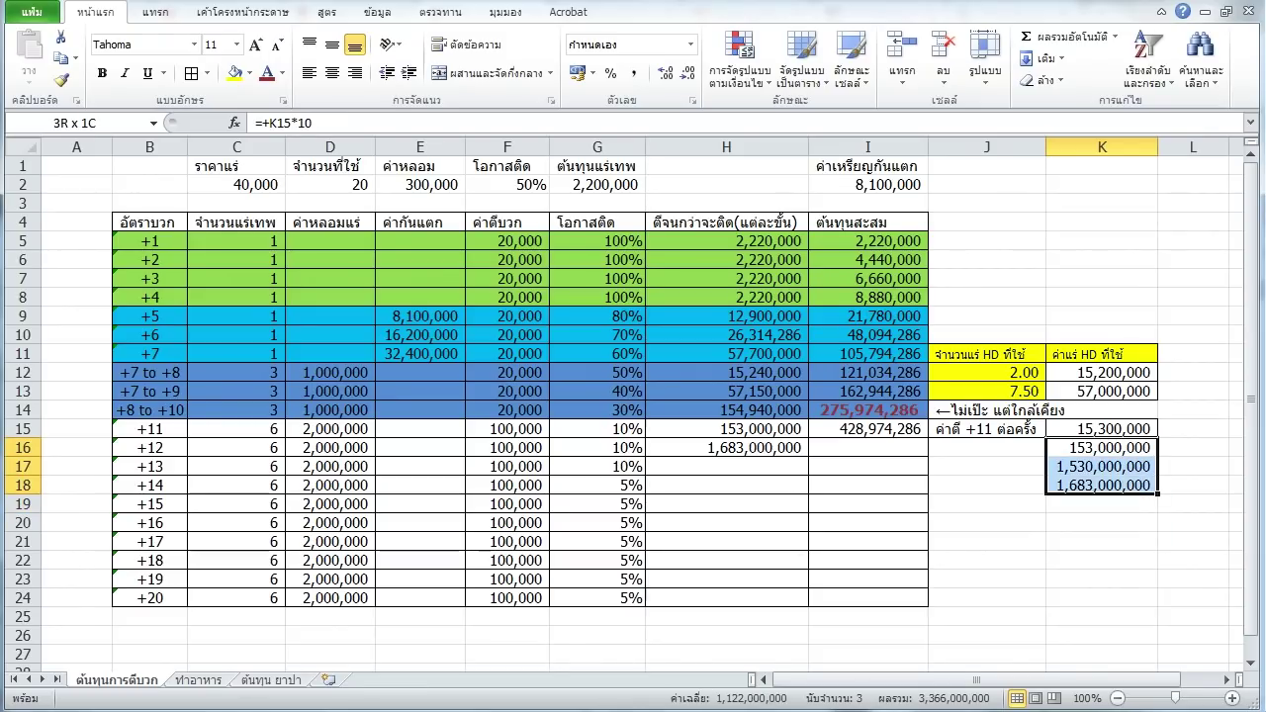
pyautogui.press('Delete')
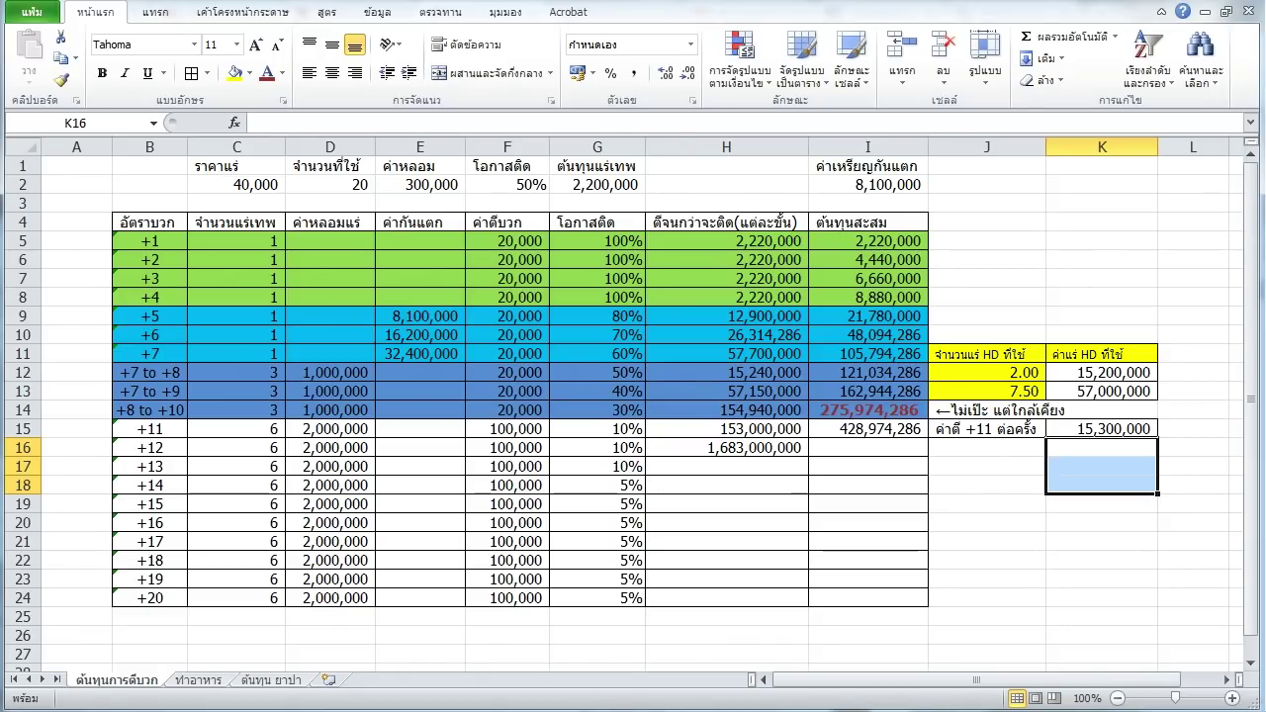
pyautogui.click(726, 466)
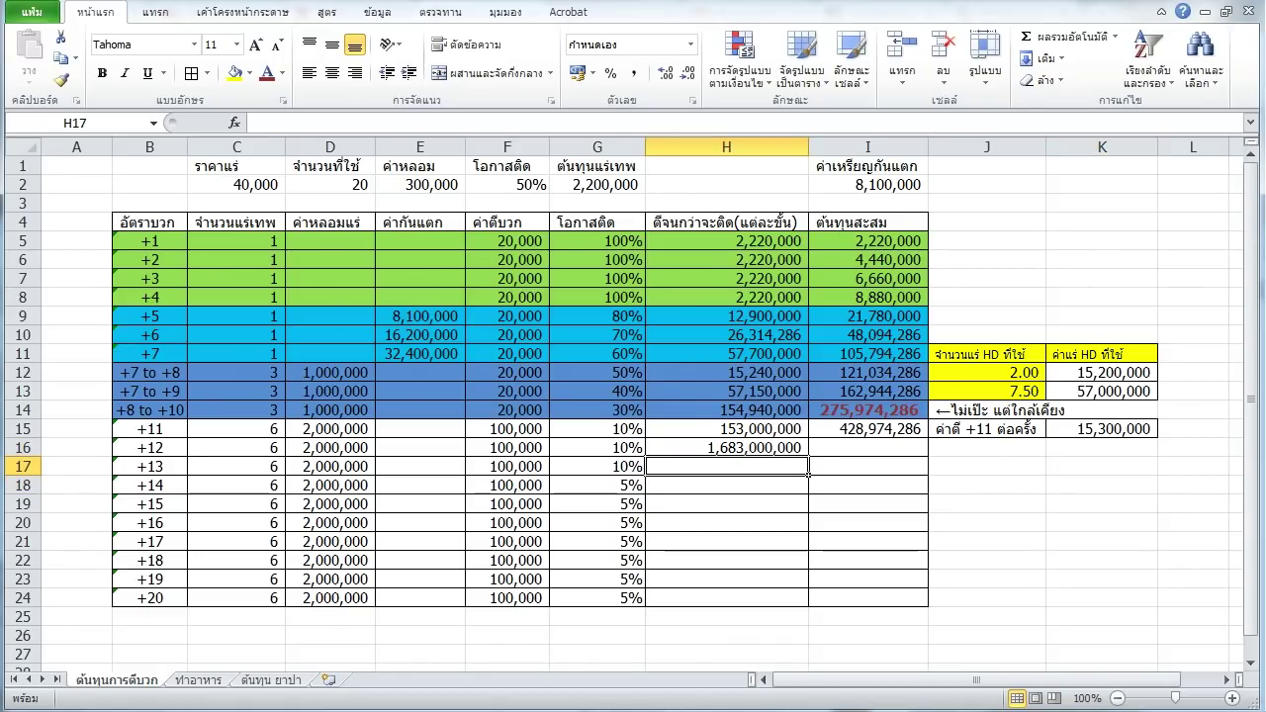
pyautogui.doubleClick(1158, 147)
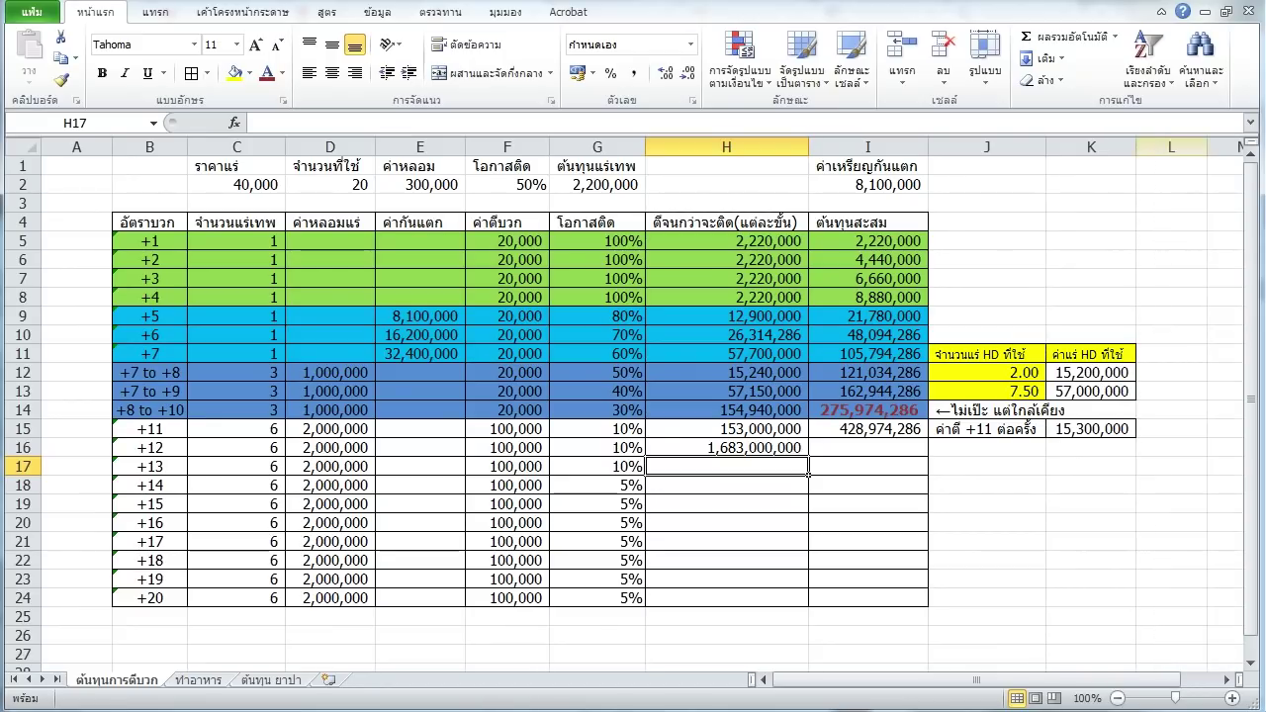
# Try to save the workbook over the existing ต้นทุนค่ายา file in the ข้อมูลสำรอง folder.
pyautogui.click(1092, 278)
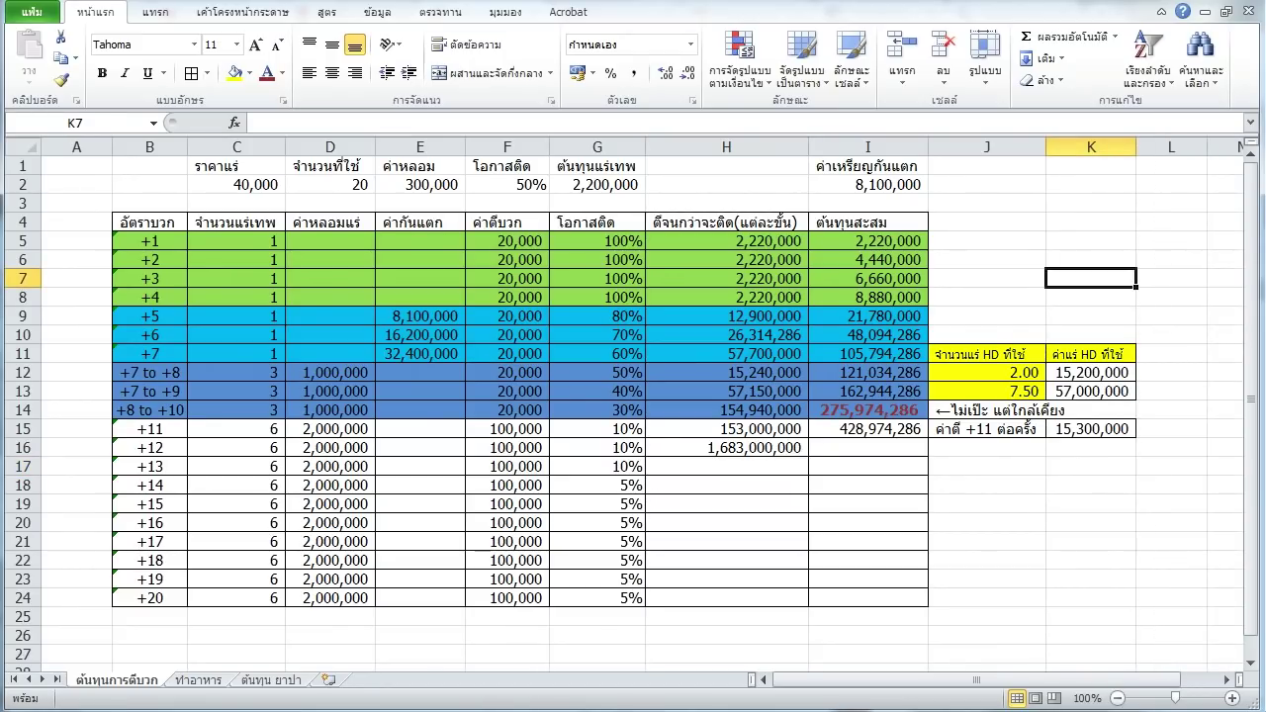
pyautogui.hotkey('ctrl', 's')
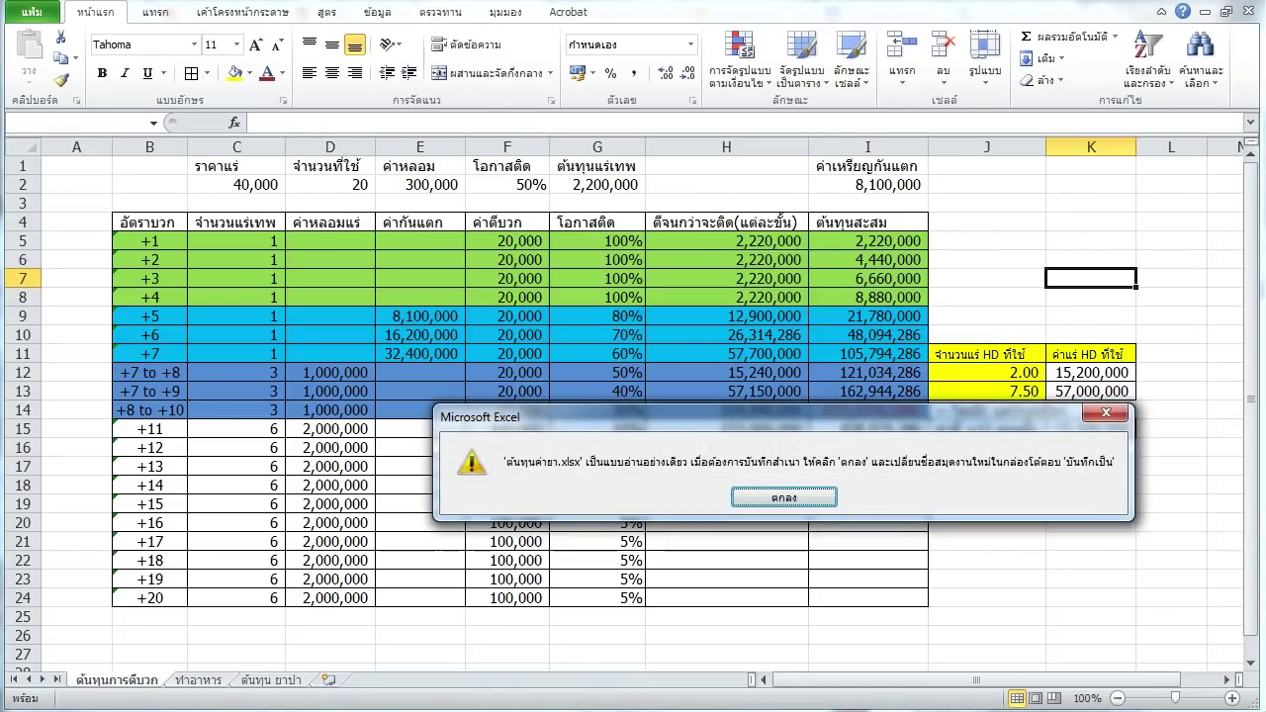
pyautogui.press('Return')
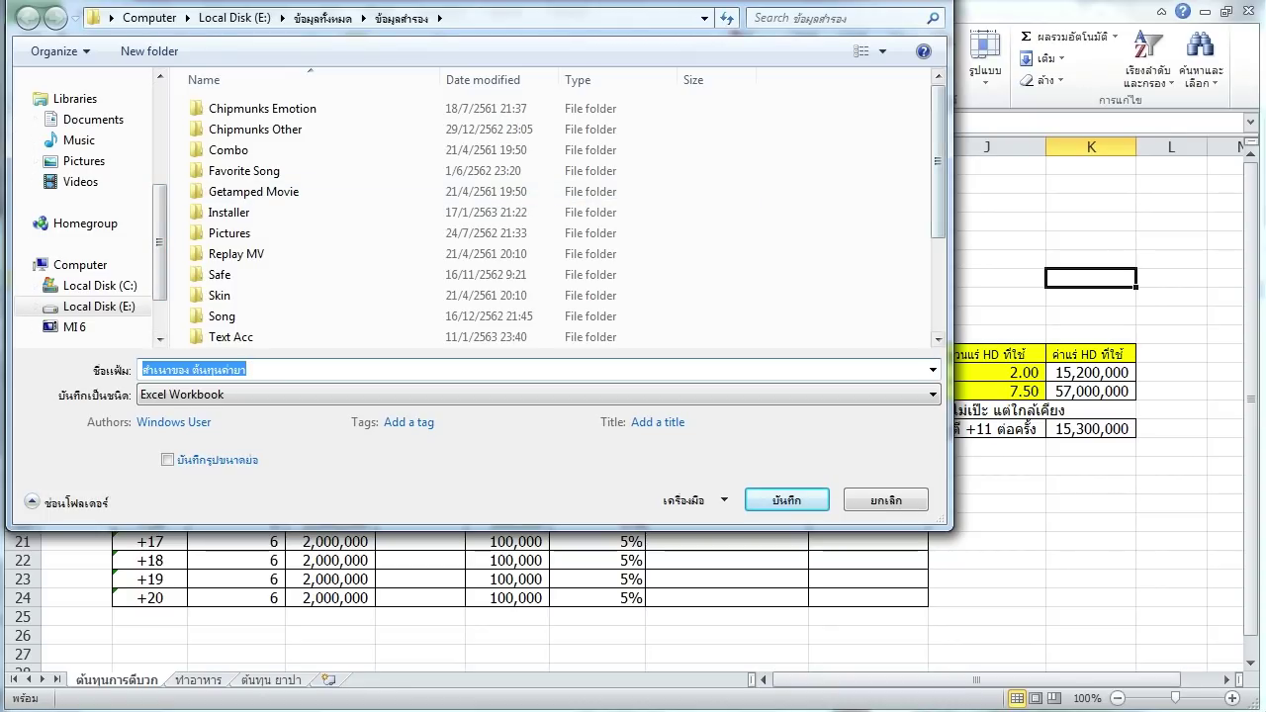
pyautogui.click(841, 218)
pyautogui.moveTo(938, 162); pyautogui.dragTo(938, 251)
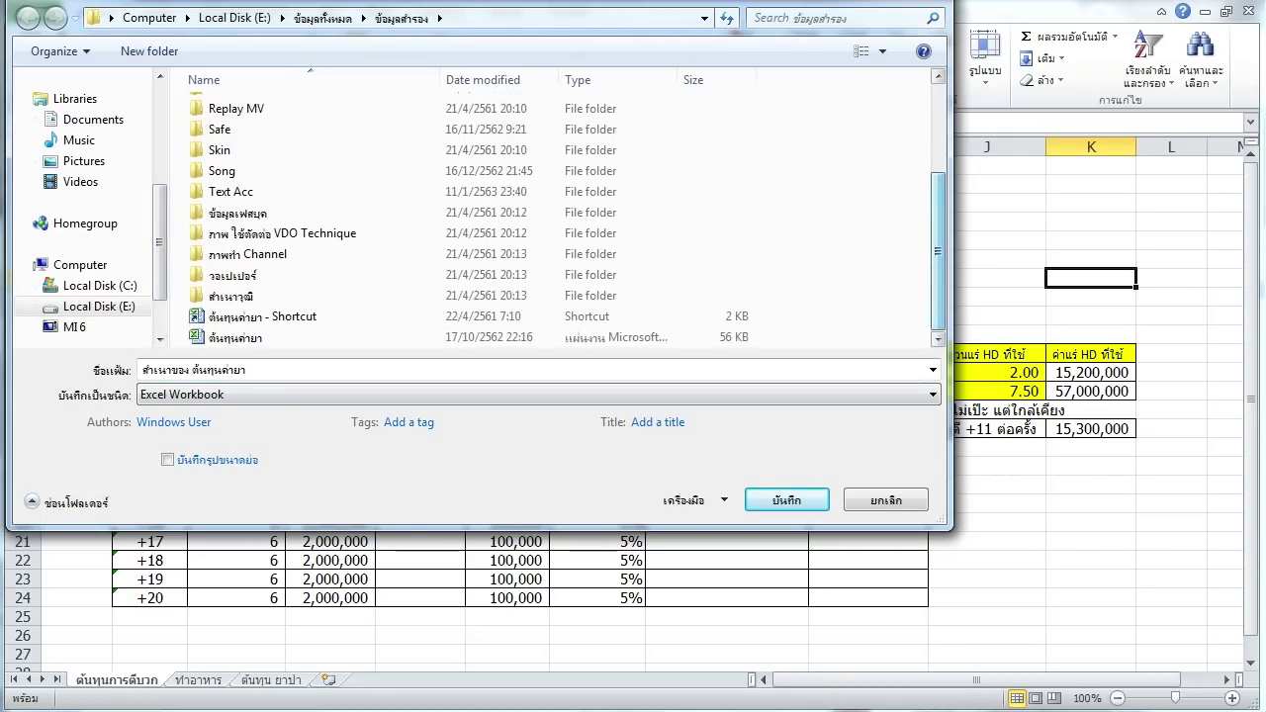
pyautogui.doubleClick(234, 338)
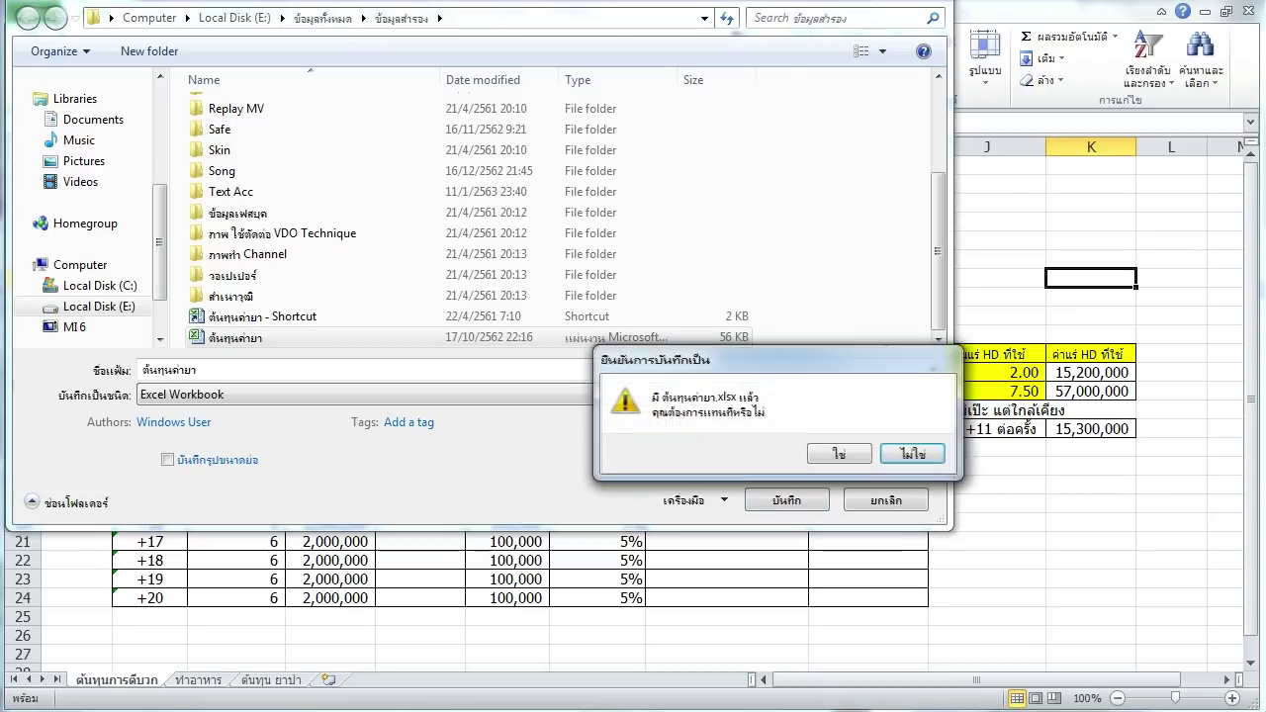
pyautogui.click(839, 453)
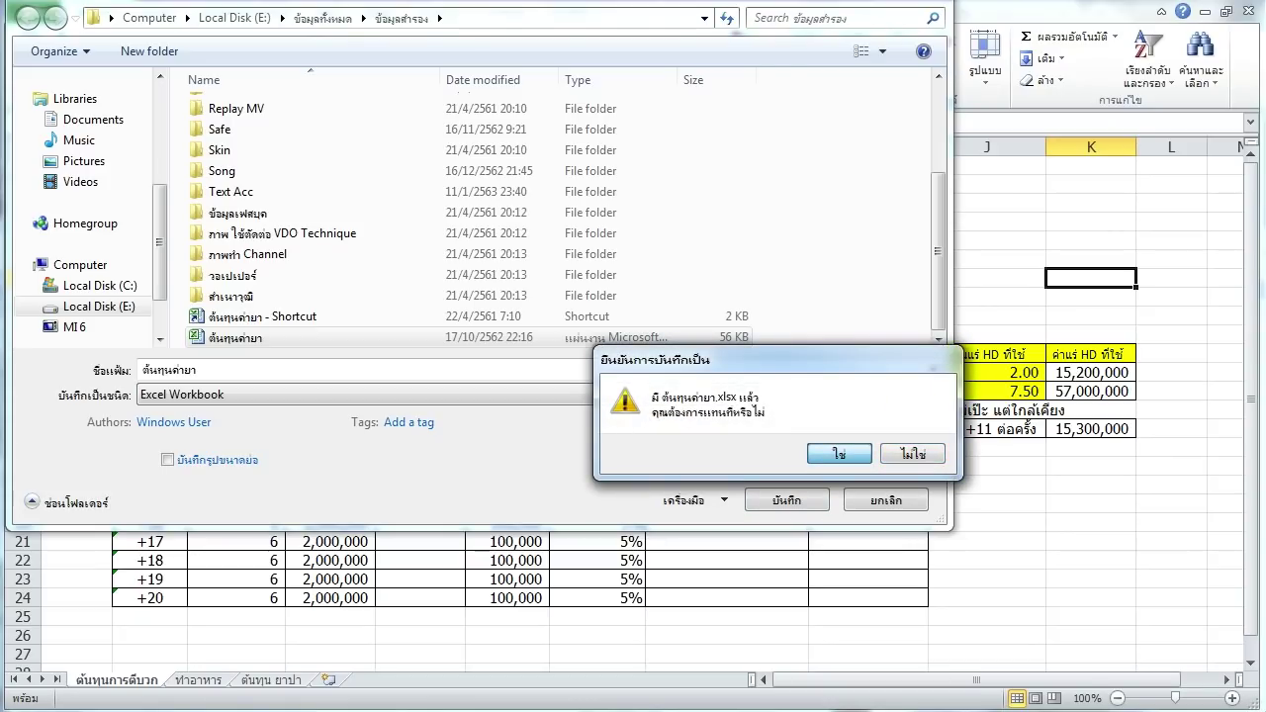
pyautogui.press('Return')
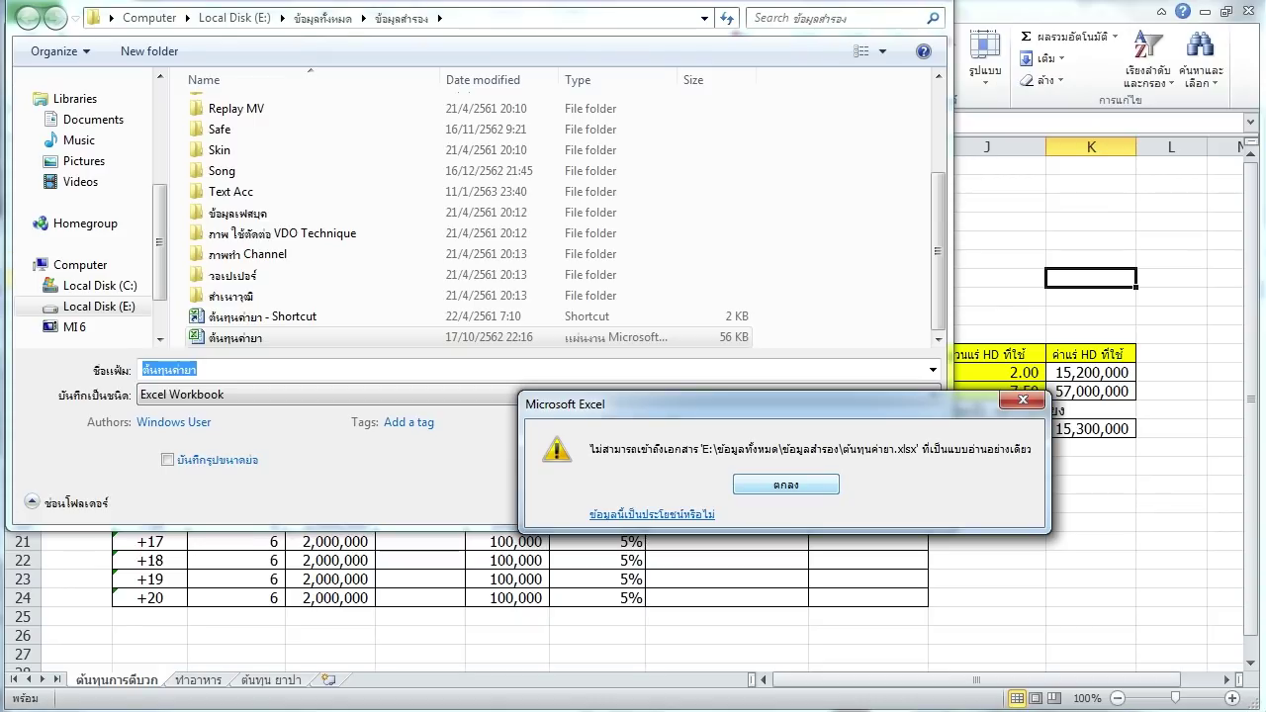
pyautogui.press('Return')
pyautogui.click(886, 499)
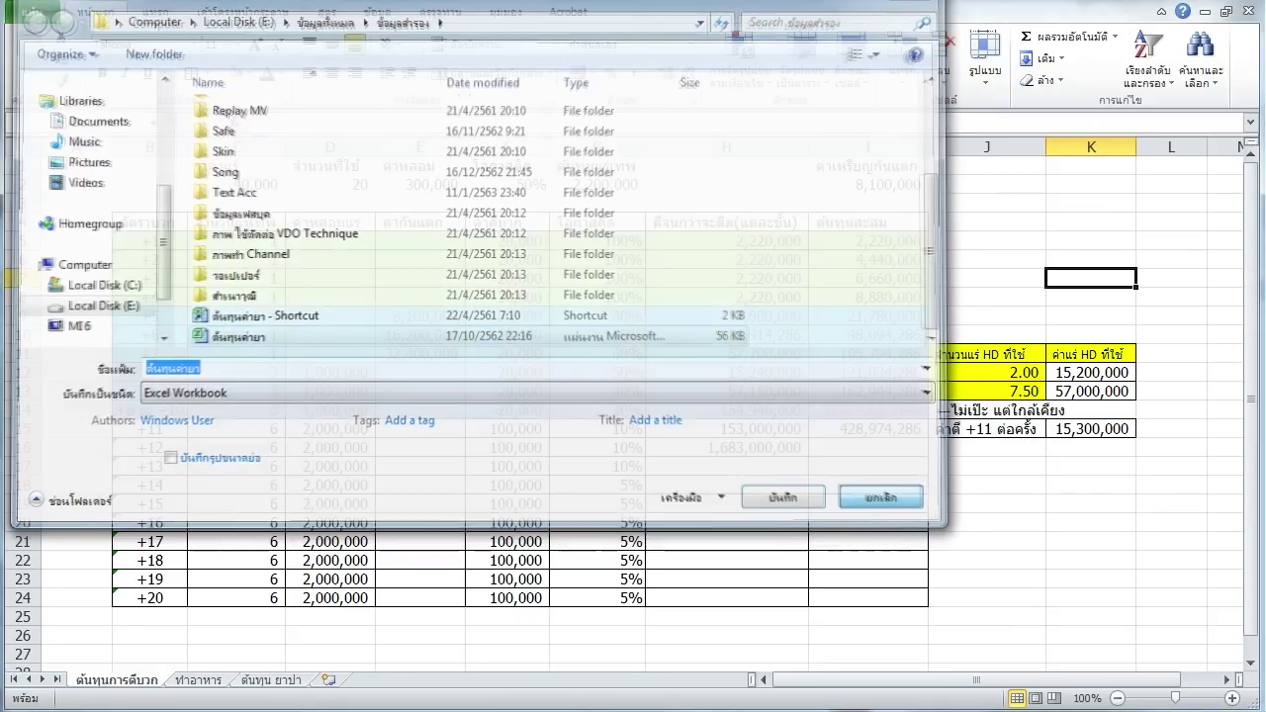
pyautogui.click(987, 485)
pyautogui.click(1091, 297)
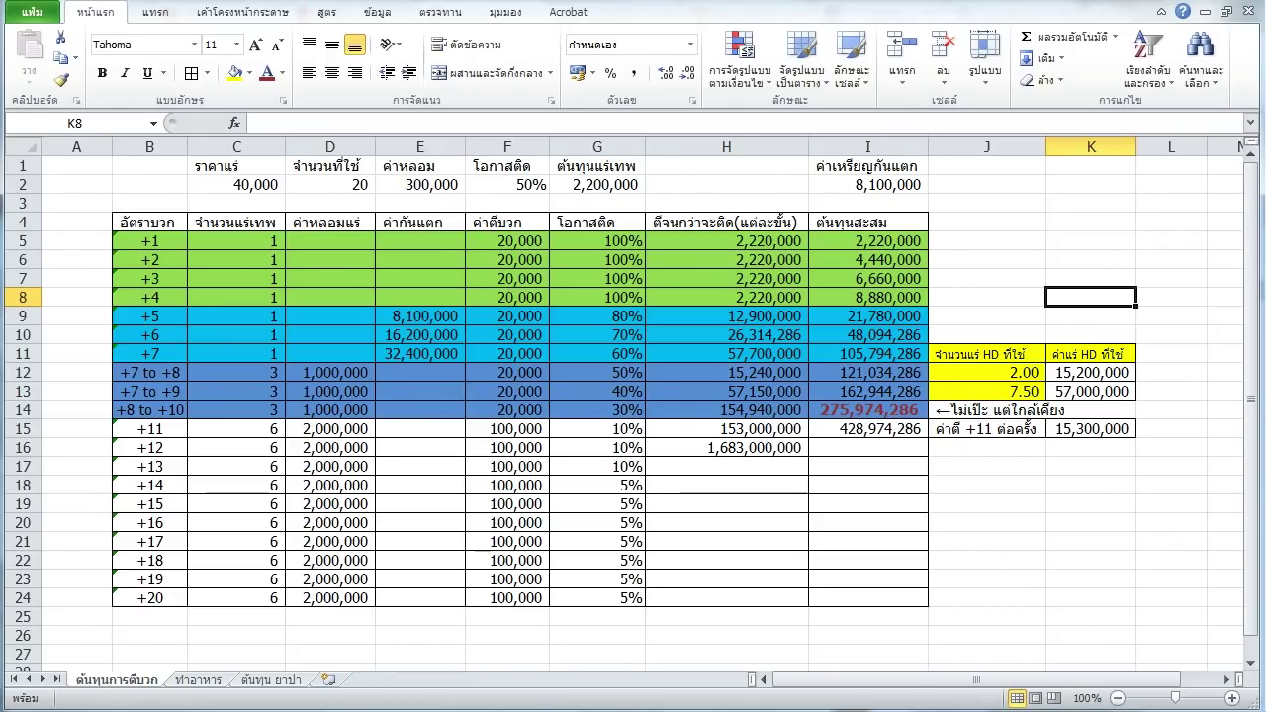
pyautogui.click(727, 447)
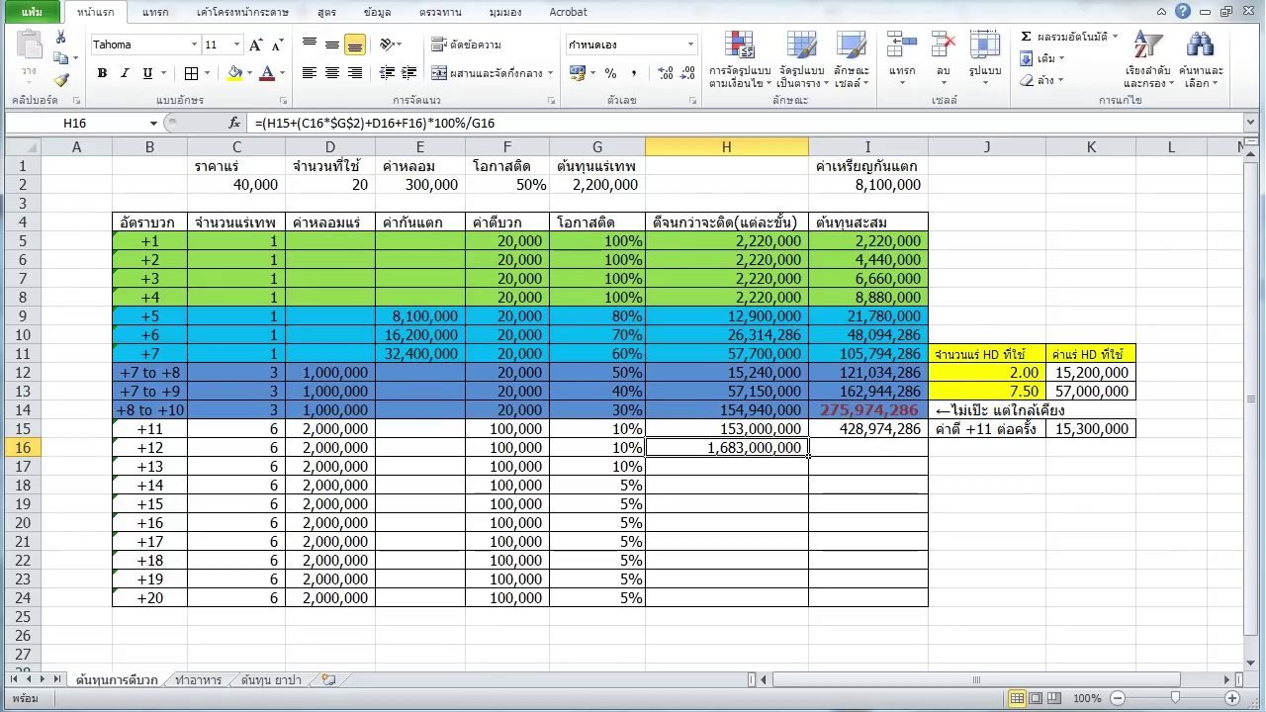
pyautogui.press('Down')
pyautogui.press('Down')
pyautogui.press('Down')
pyautogui.press('Down')
pyautogui.press('Down')
pyautogui.press('Down')
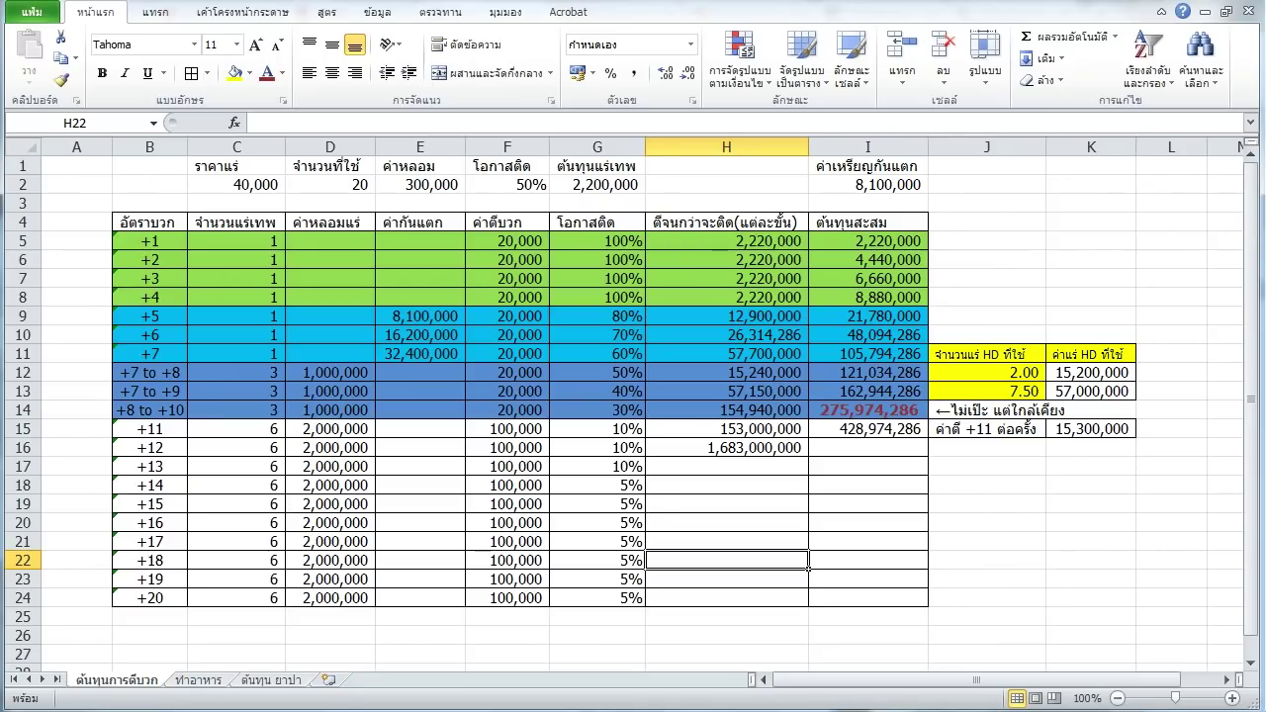
# Calculate the combined chance of passing stages +11 to +20 in G25 by multiplying all the success rates from G24 up to G15.
pyautogui.click(597, 617)
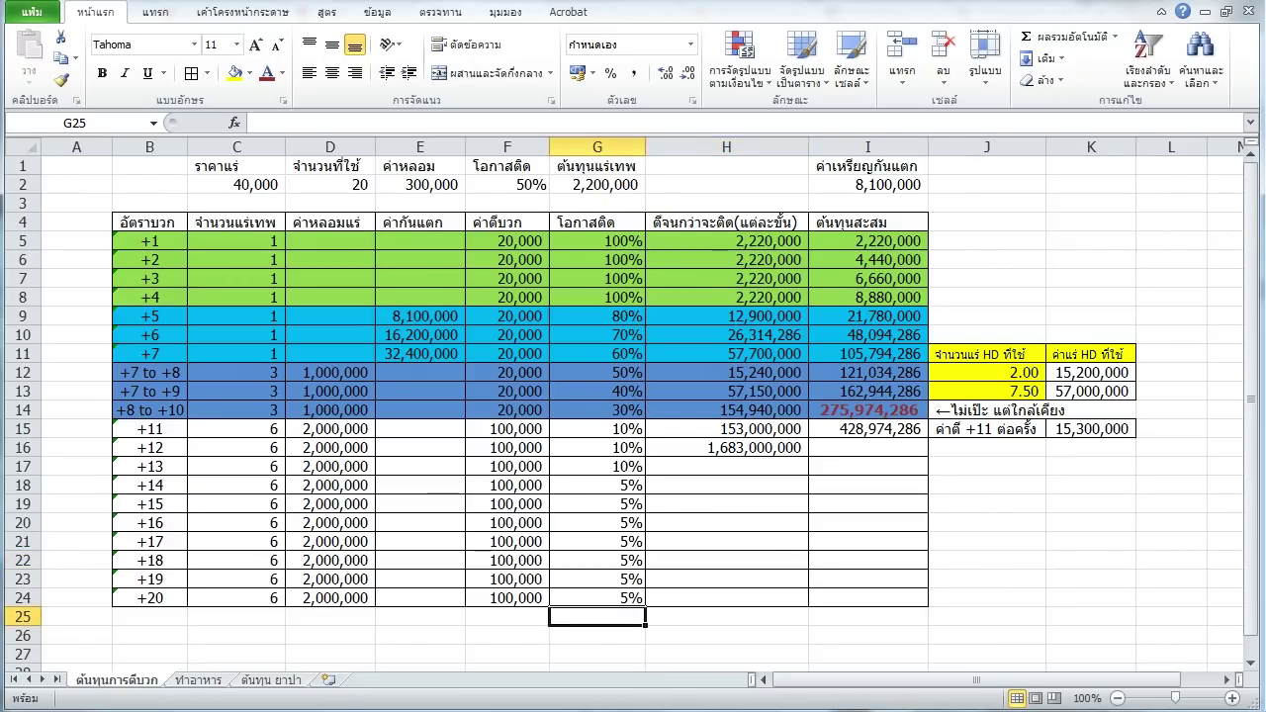
pyautogui.write('+')
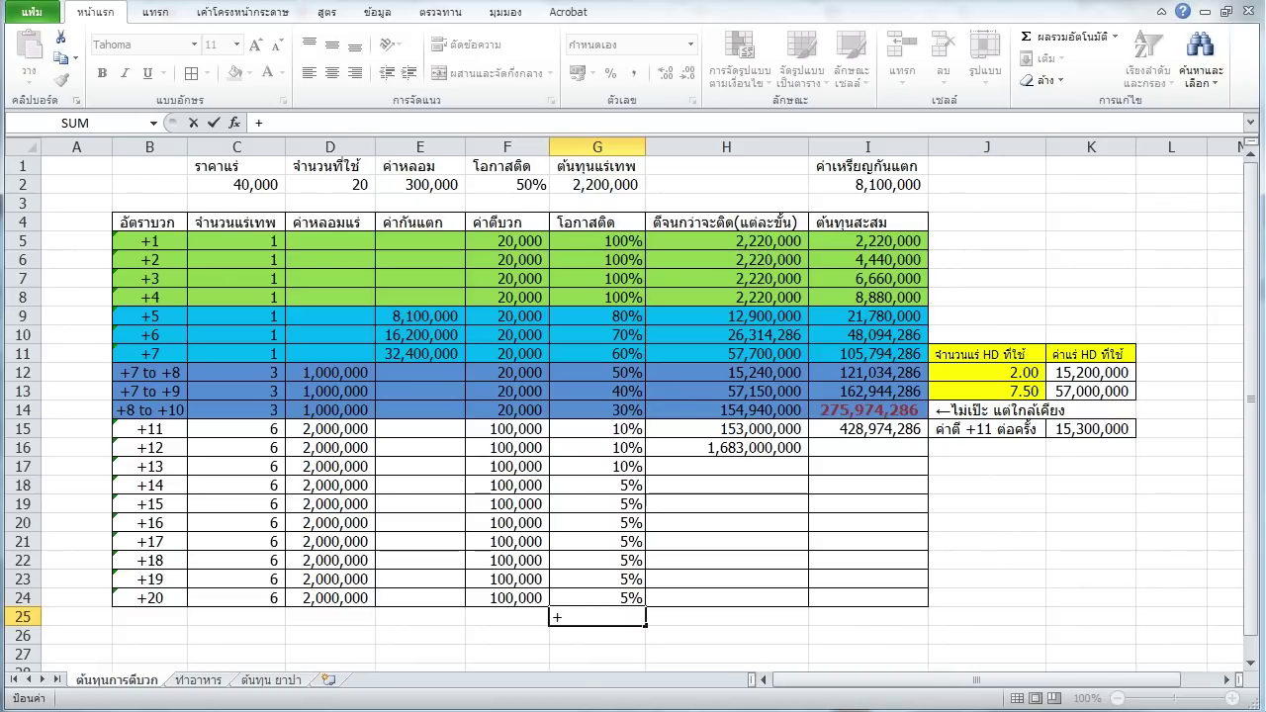
pyautogui.click(597, 598)
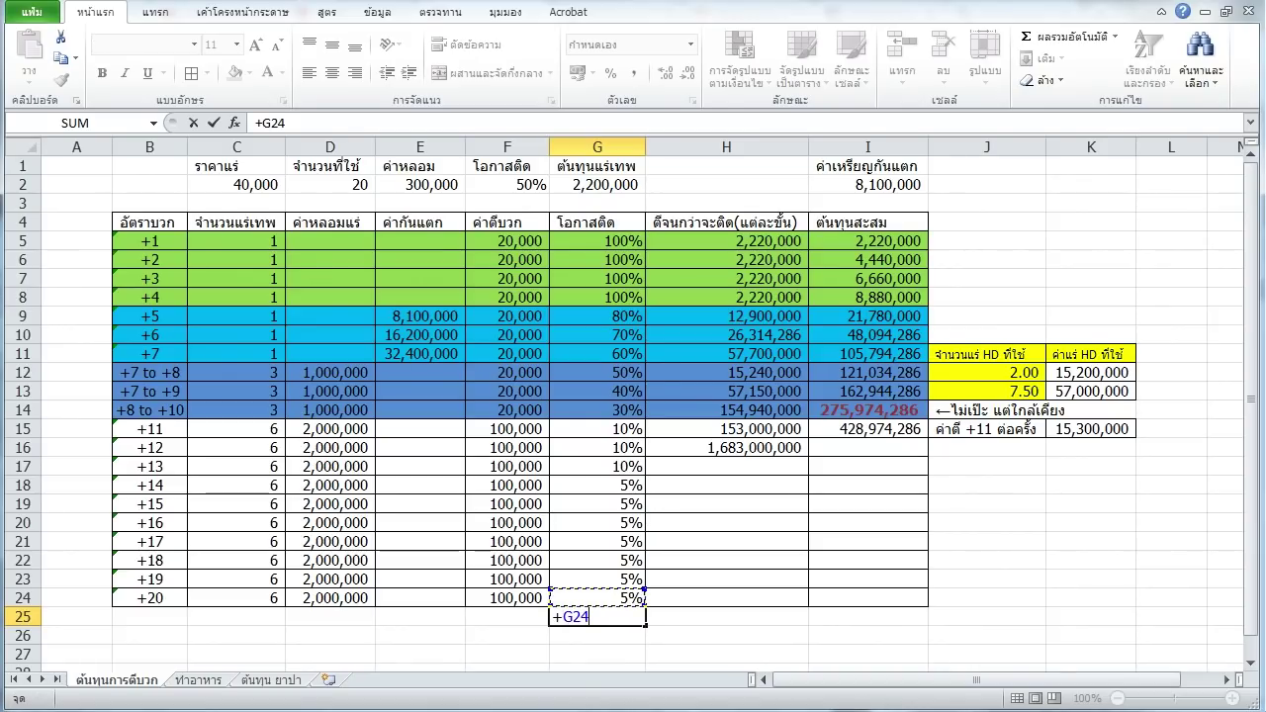
pyautogui.write('*')
pyautogui.press('Up')
pyautogui.press('Up')
pyautogui.write('*')
pyautogui.press('Up')
pyautogui.press('Up')
pyautogui.press('Up')
pyautogui.press('Up')
pyautogui.press('Down')
pyautogui.write('*')
pyautogui.press('Up')
pyautogui.press('Up')
pyautogui.press('Up')
pyautogui.press('Up')
pyautogui.write('*')
pyautogui.click(598, 522)
pyautogui.write('*')
pyautogui.click(597, 504)
pyautogui.write('*')
pyautogui.click(597, 485)
pyautogui.write('*')
pyautogui.click(598, 466)
pyautogui.write('*')
pyautogui.click(598, 448)
pyautogui.write('*')
pyautogui.click(598, 429)
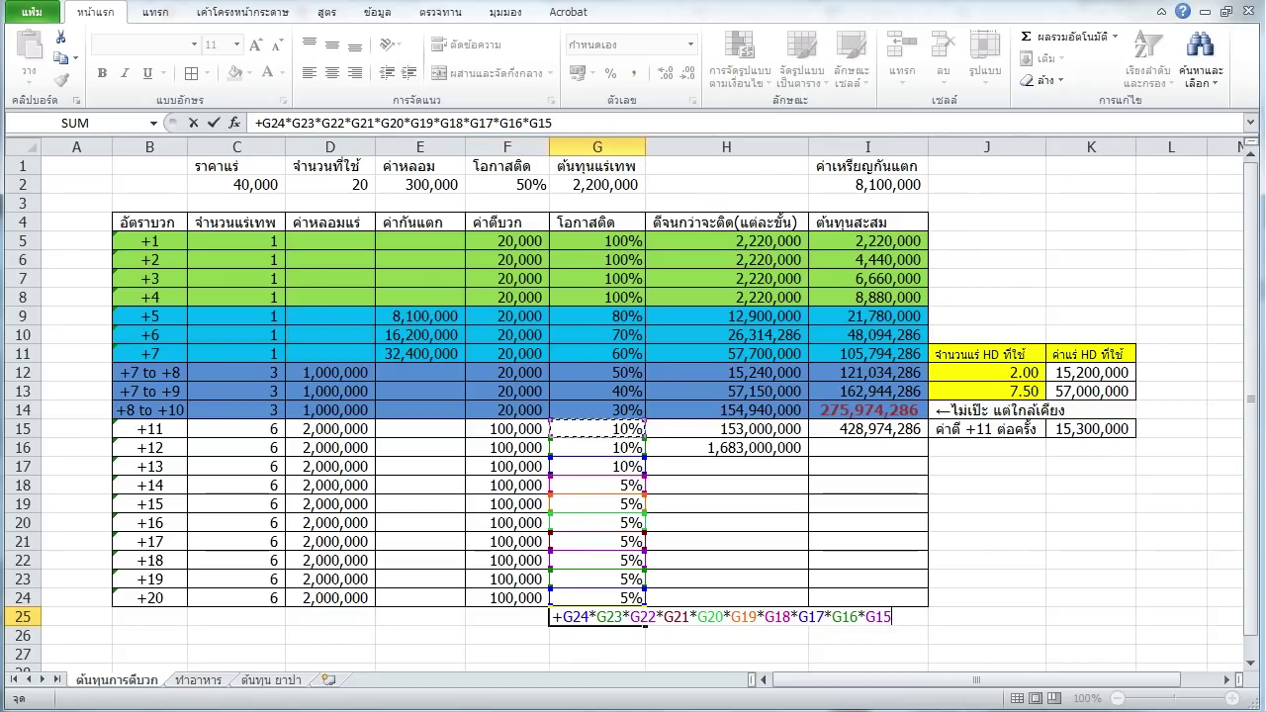
pyautogui.doubleClick(540, 122)
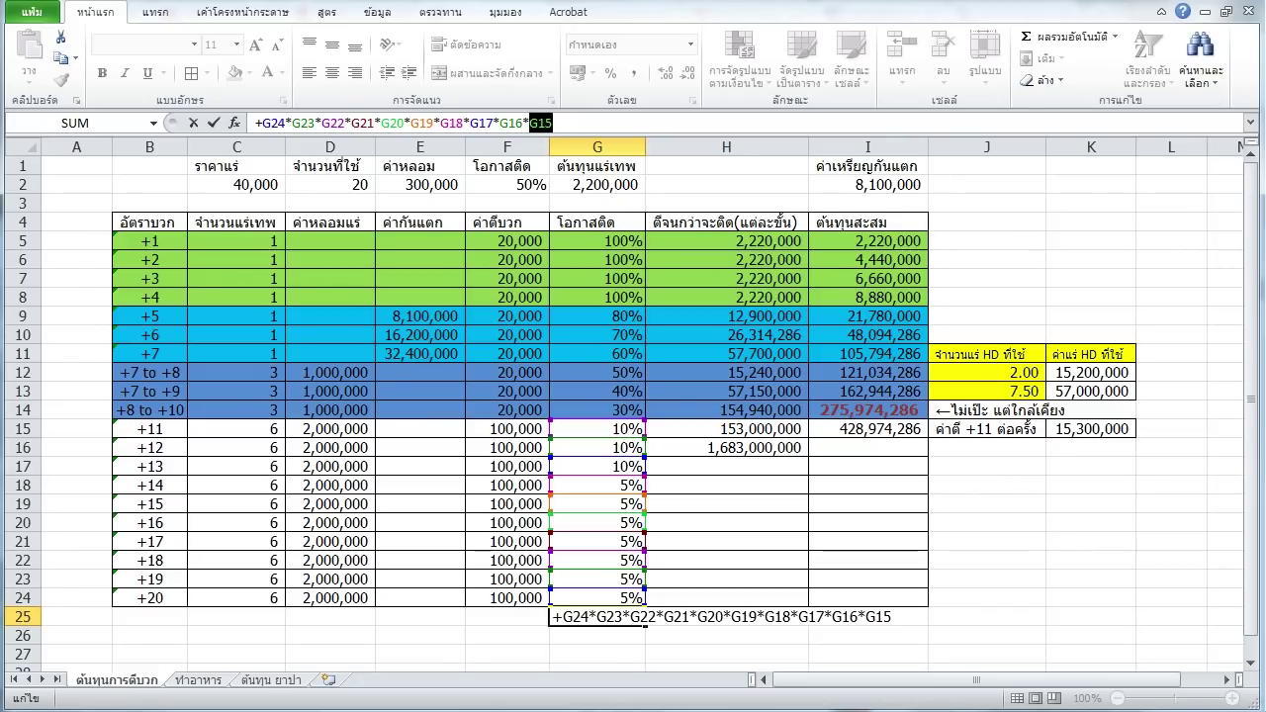
pyautogui.press('Return')
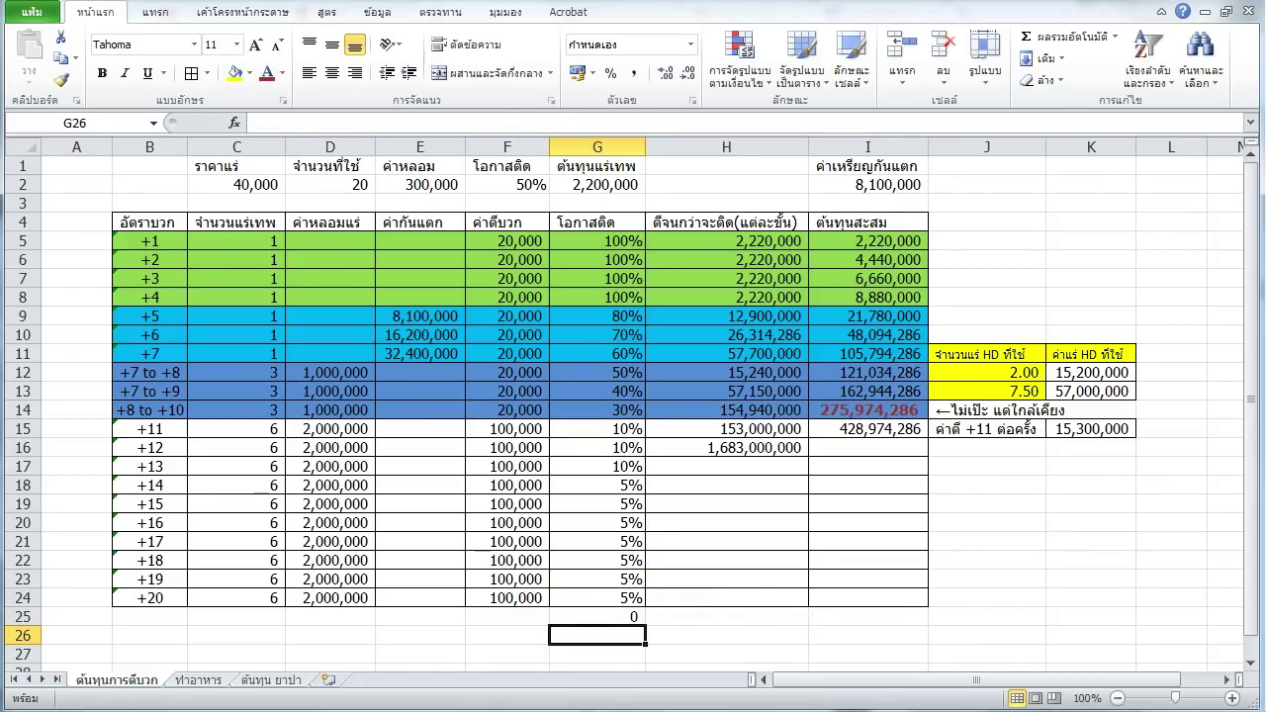
# Extend the combined chance in G25 to 22 decimal places.
pyautogui.click(596, 617)
pyautogui.click(664, 72)
pyautogui.click(665, 72)
pyautogui.click(665, 73)
pyautogui.click(664, 73)
pyautogui.click(665, 73)
pyautogui.click(665, 73)
pyautogui.click(665, 74)
pyautogui.click(665, 73)
pyautogui.click(665, 73)
pyautogui.click(665, 74)
pyautogui.click(665, 73)
pyautogui.click(665, 73)
pyautogui.click(664, 74)
pyautogui.click(665, 74)
pyautogui.click(665, 73)
pyautogui.click(665, 73)
pyautogui.click(665, 73)
pyautogui.click(665, 73)
pyautogui.click(665, 73)
pyautogui.click(665, 73)
pyautogui.click(665, 73)
pyautogui.click(664, 73)
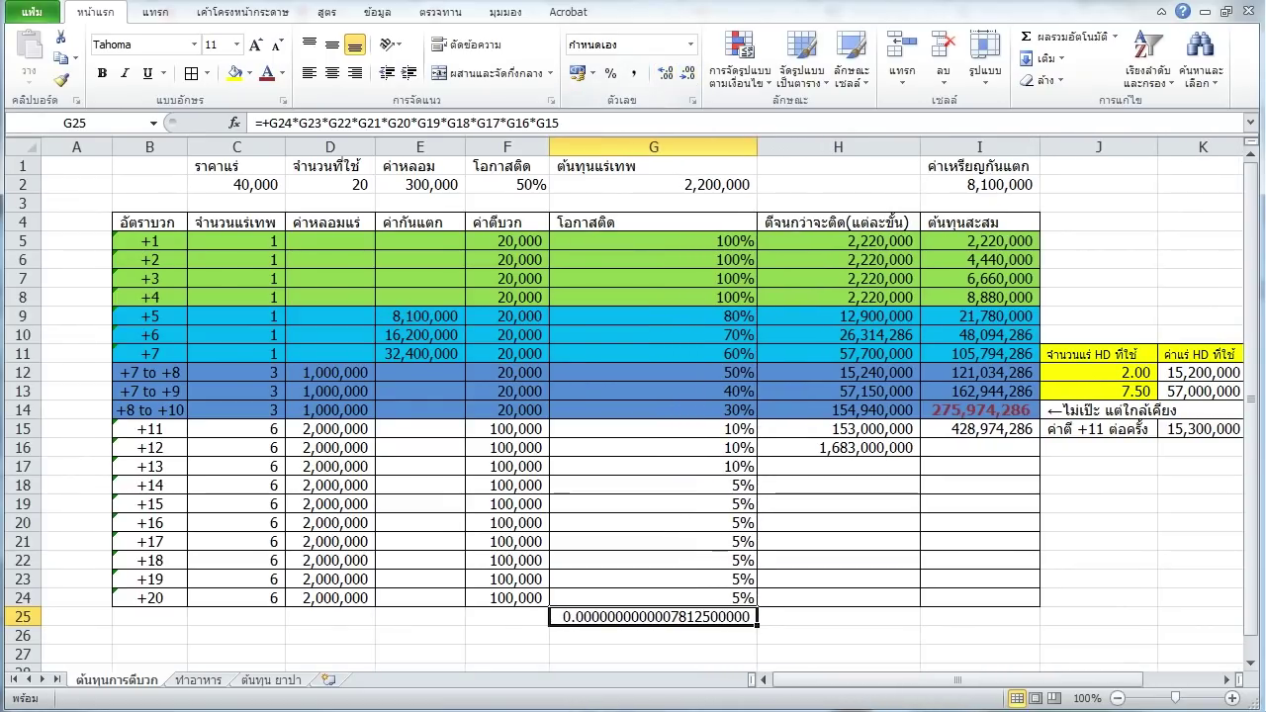
# Format the combined chance in G25 as a percentage with 12 decimal places and fit column G to its contents.
pyautogui.click(610, 74)
pyautogui.click(665, 73)
pyautogui.click(665, 74)
pyautogui.click(665, 73)
pyautogui.click(665, 73)
pyautogui.click(665, 73)
pyautogui.click(665, 73)
pyautogui.click(664, 74)
pyautogui.click(665, 73)
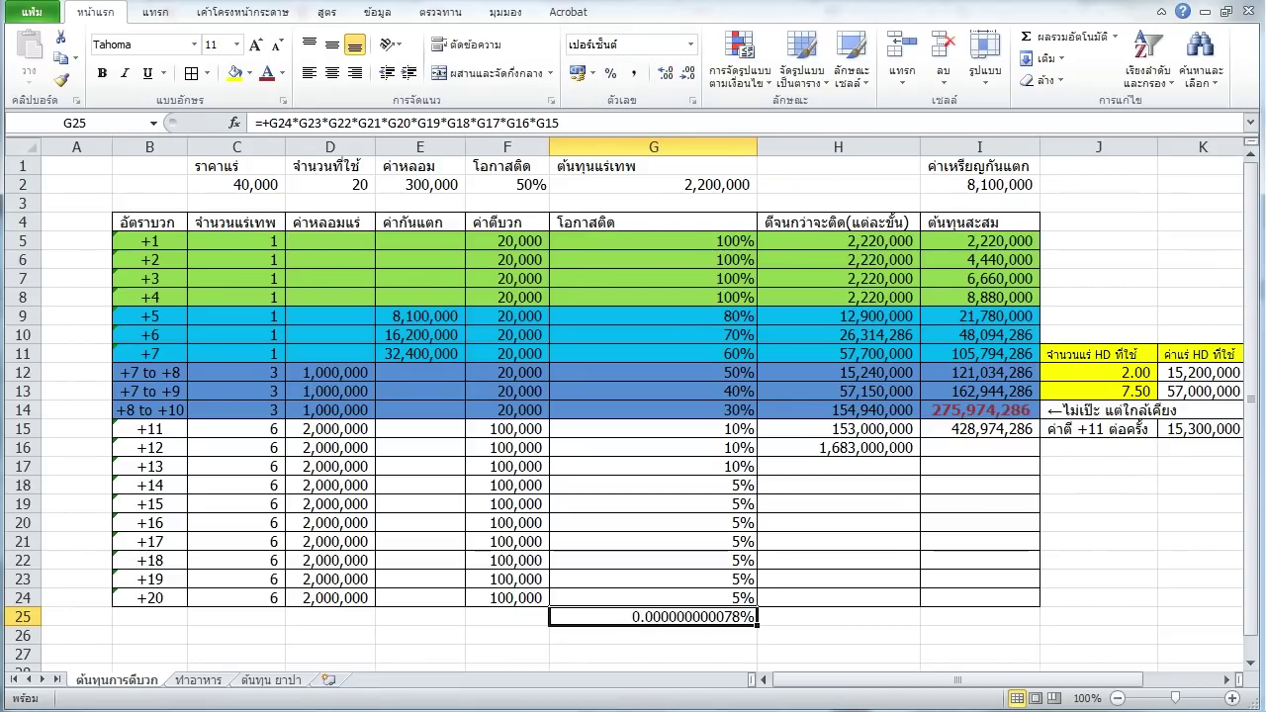
pyautogui.doubleClick(757, 146)
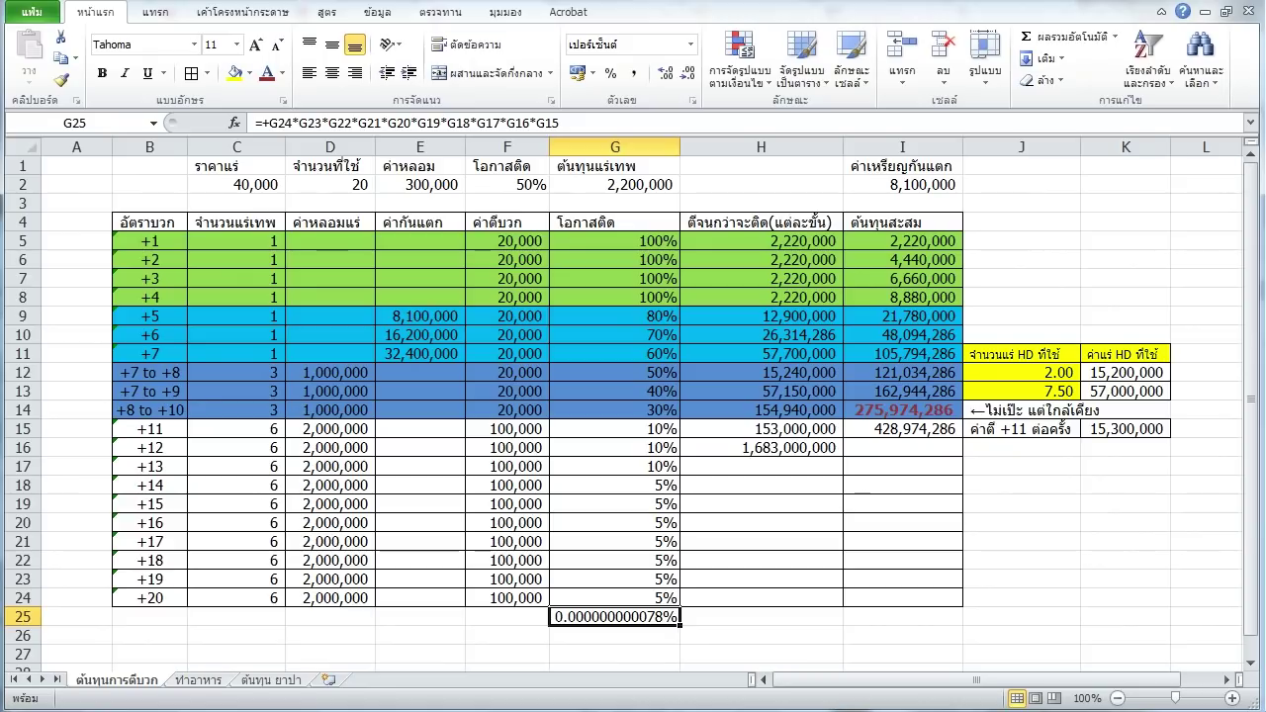
# Try to paste the combined chance from G25 into G26 as a plain value without its formula.
pyautogui.press('F2')
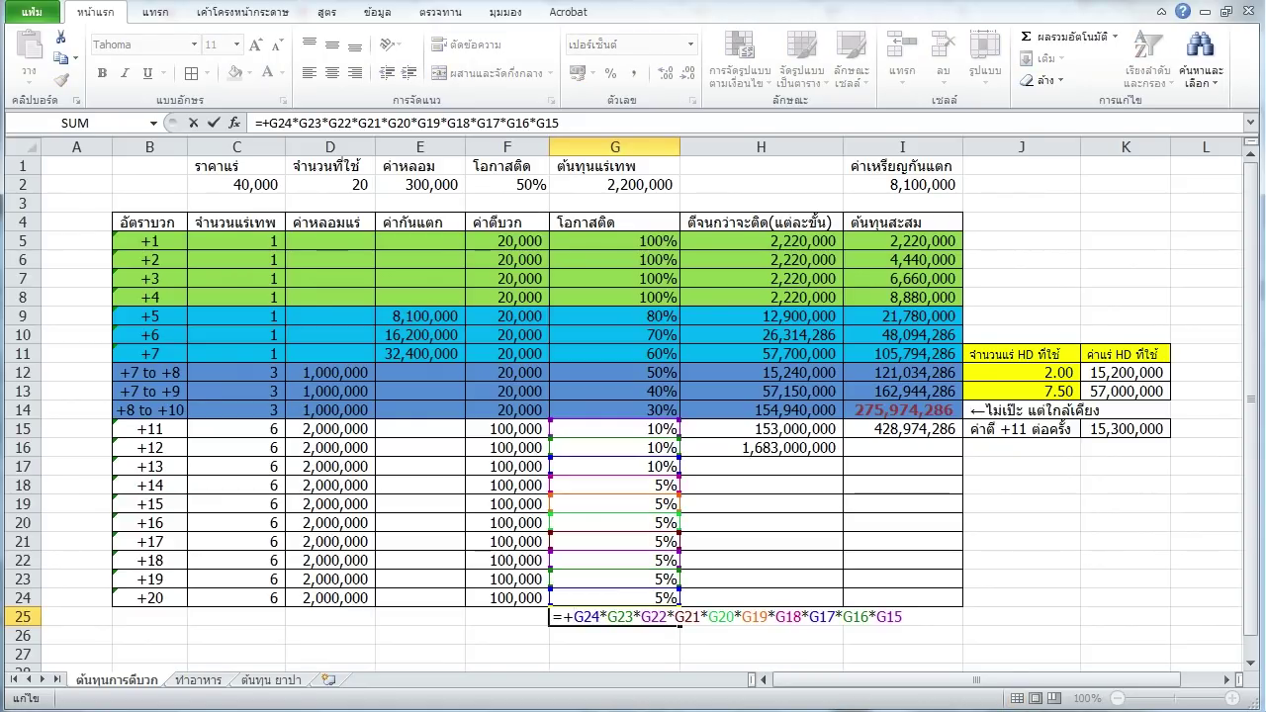
pyautogui.press('Escape')
pyautogui.hotkey('ctrl', 'c')
pyautogui.press('Down')
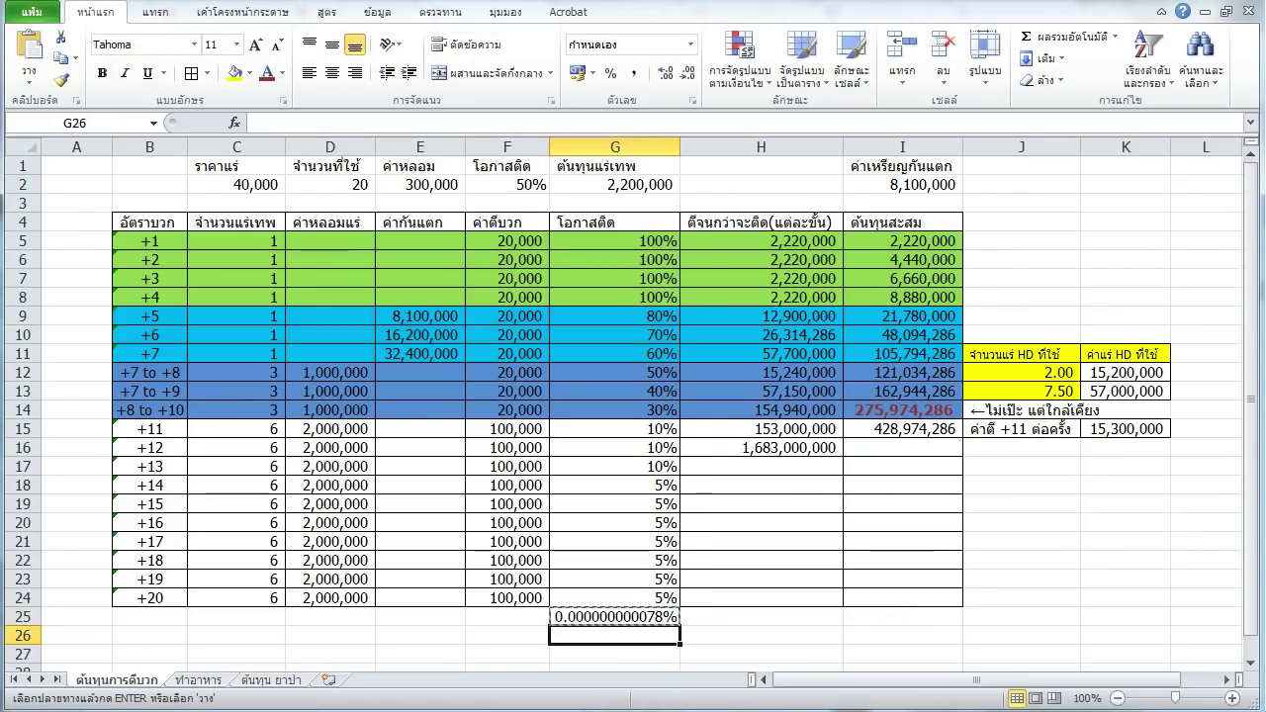
pyautogui.click(29, 77)
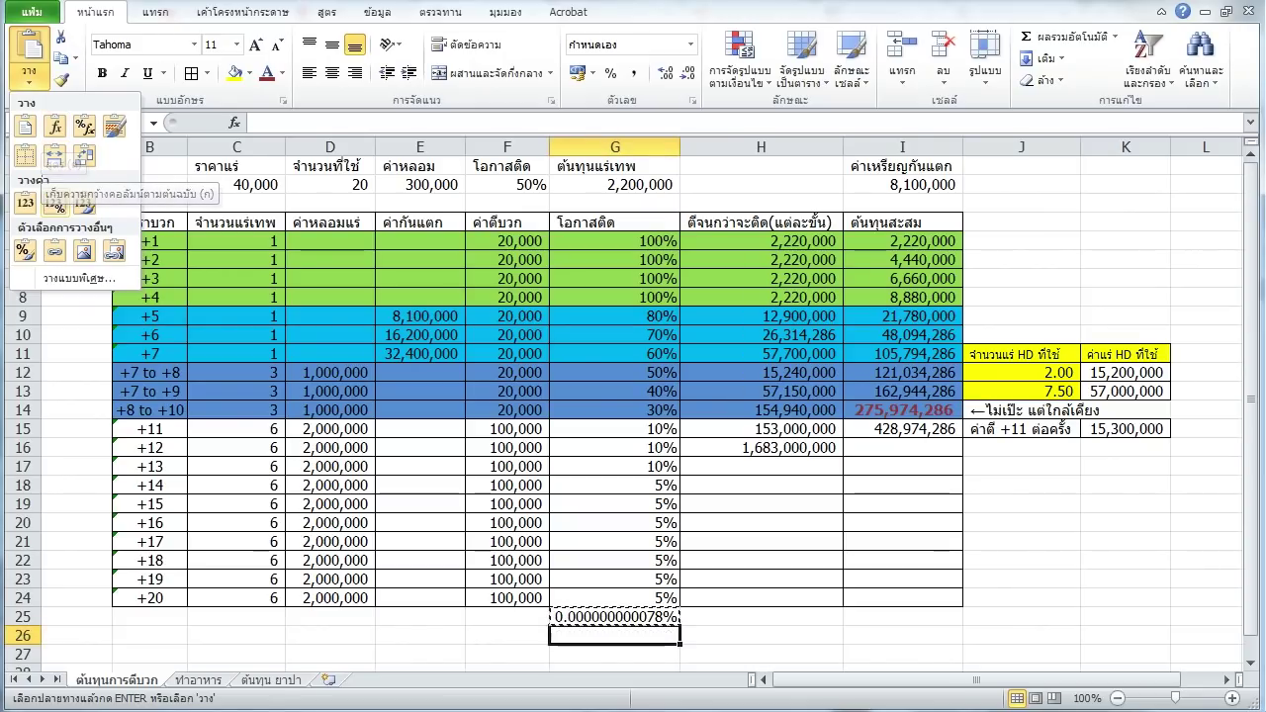
pyautogui.click(25, 203)
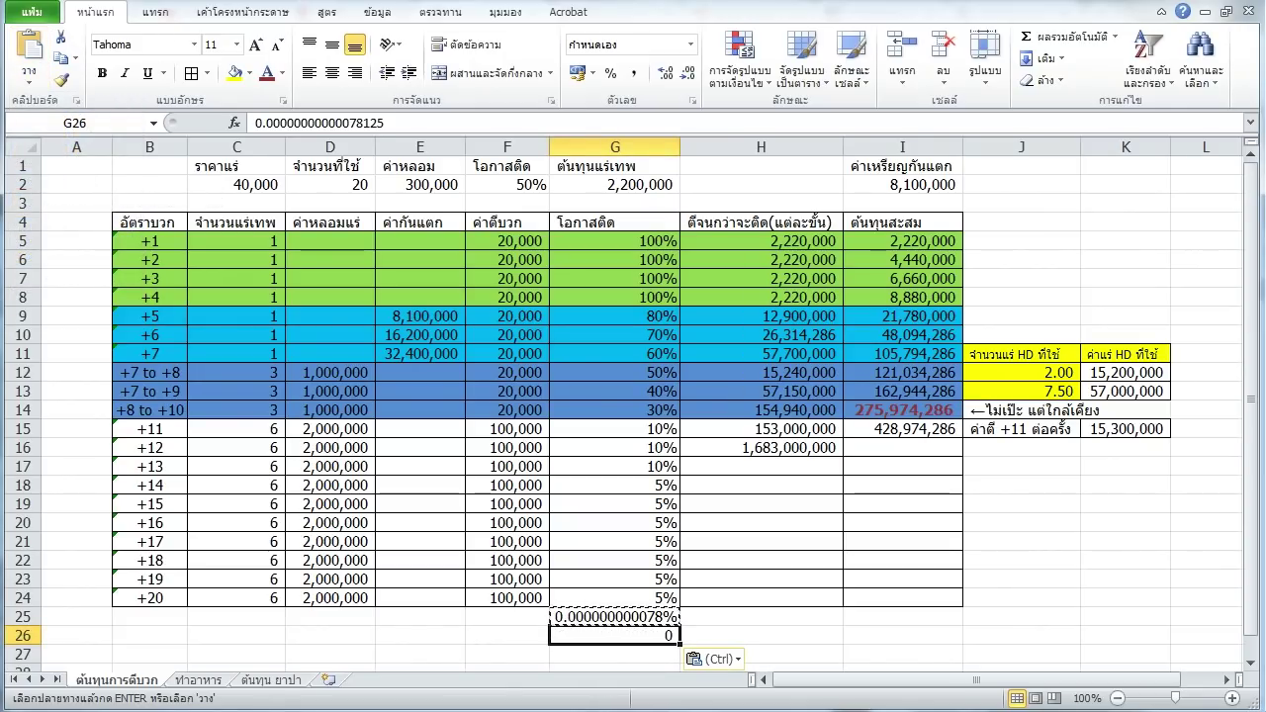
pyautogui.hotkey('ctrl', 'z')
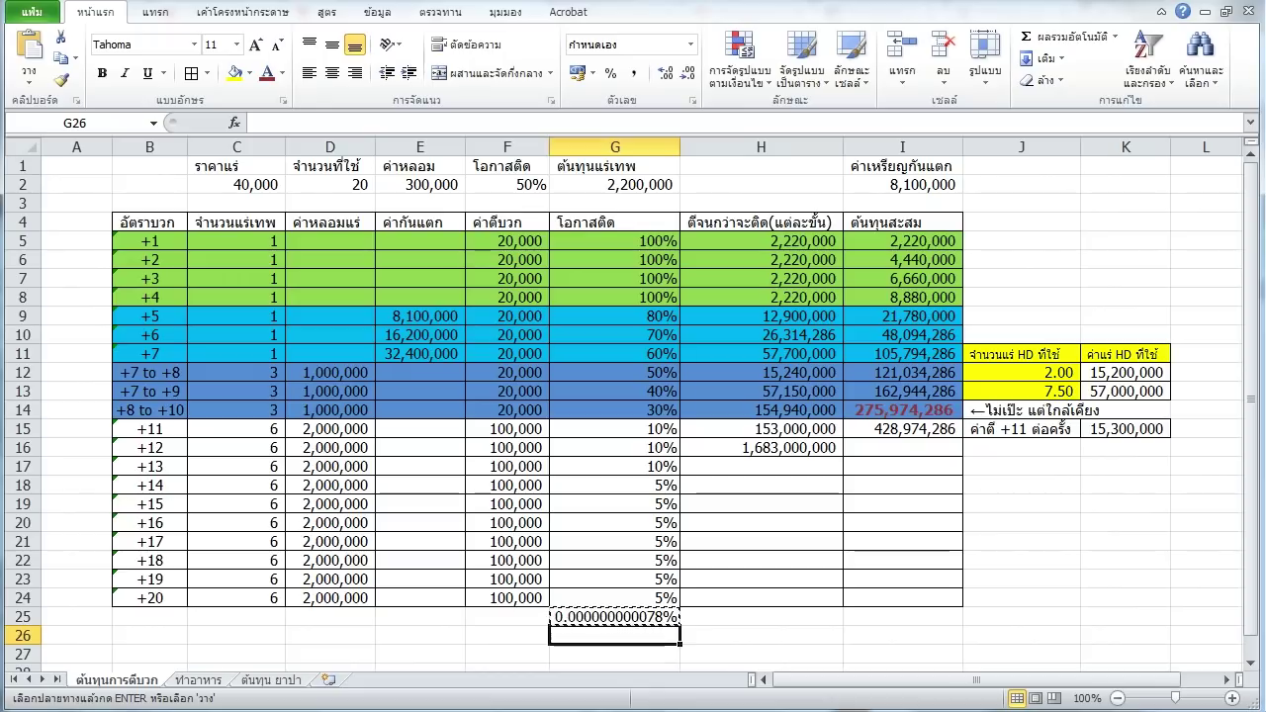
# Examine the +12 to +20 per-stage cost cells and compare the H16 formula with those in H13 and H14.
pyautogui.click(614, 616)
pyautogui.moveTo(762, 447); pyautogui.dragTo(762, 597)
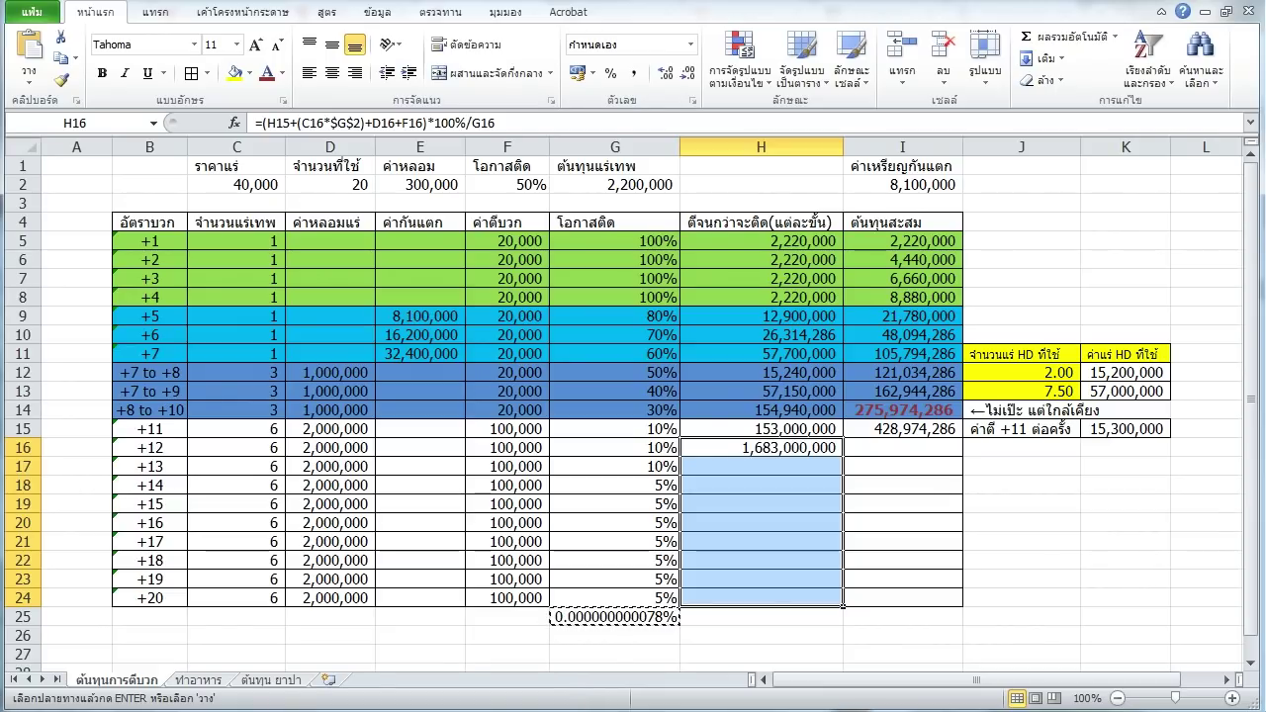
pyautogui.click(762, 447)
pyautogui.moveTo(419, 466); pyautogui.dragTo(331, 541)
pyautogui.click(762, 391)
pyautogui.click(762, 410)
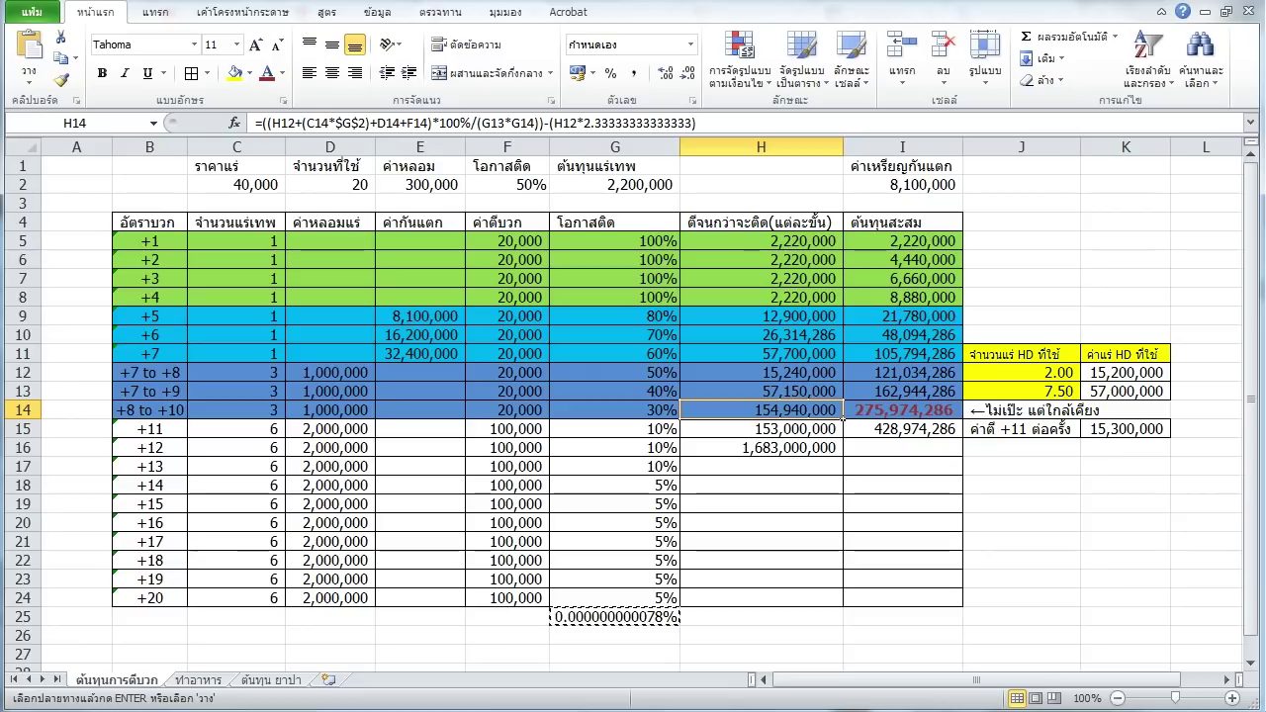
pyautogui.click(235, 466)
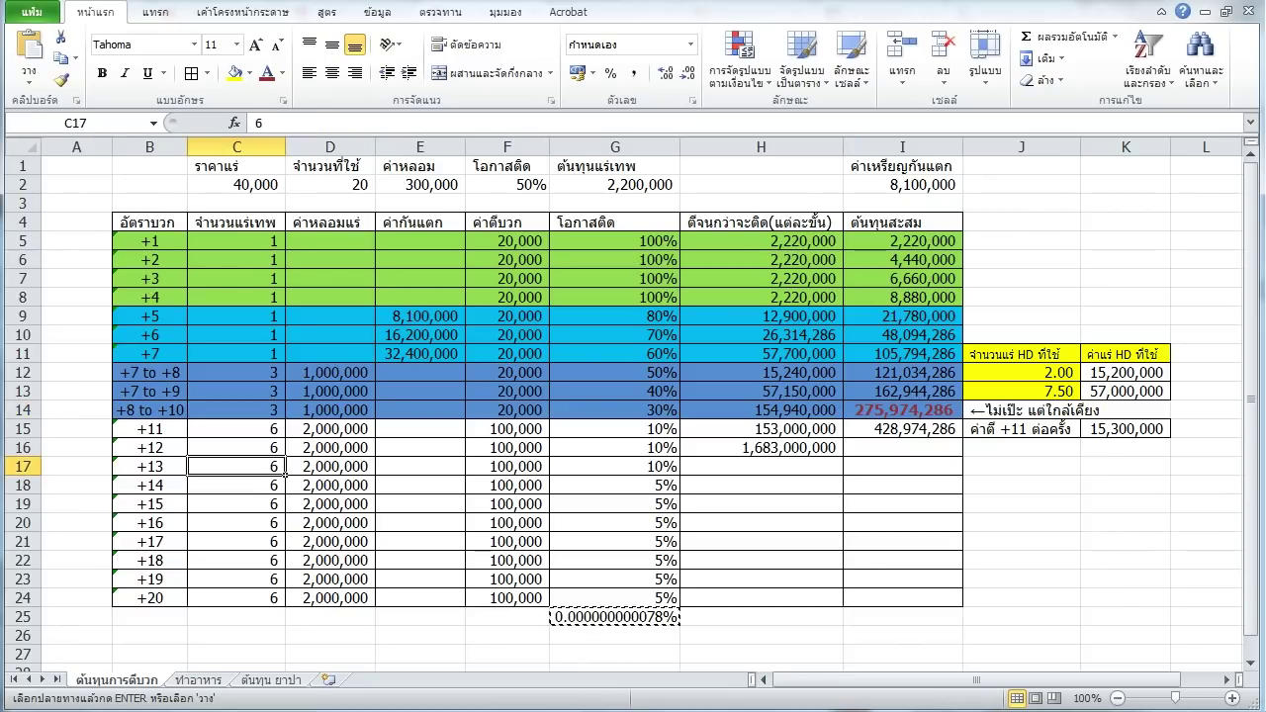
# Compare the per-stage cost formulas for +8 to +10, +11 and +12 in H14, H15 and H16.
pyautogui.click(761, 466)
pyautogui.click(761, 410)
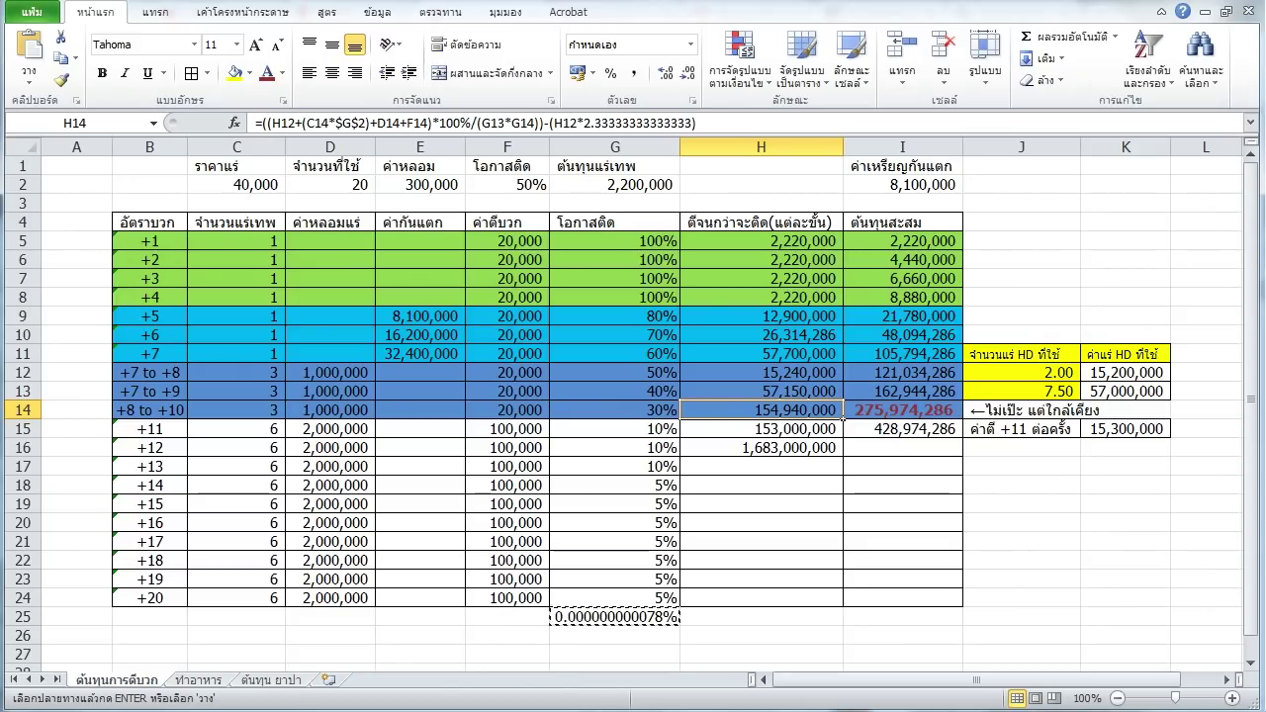
pyautogui.click(761, 429)
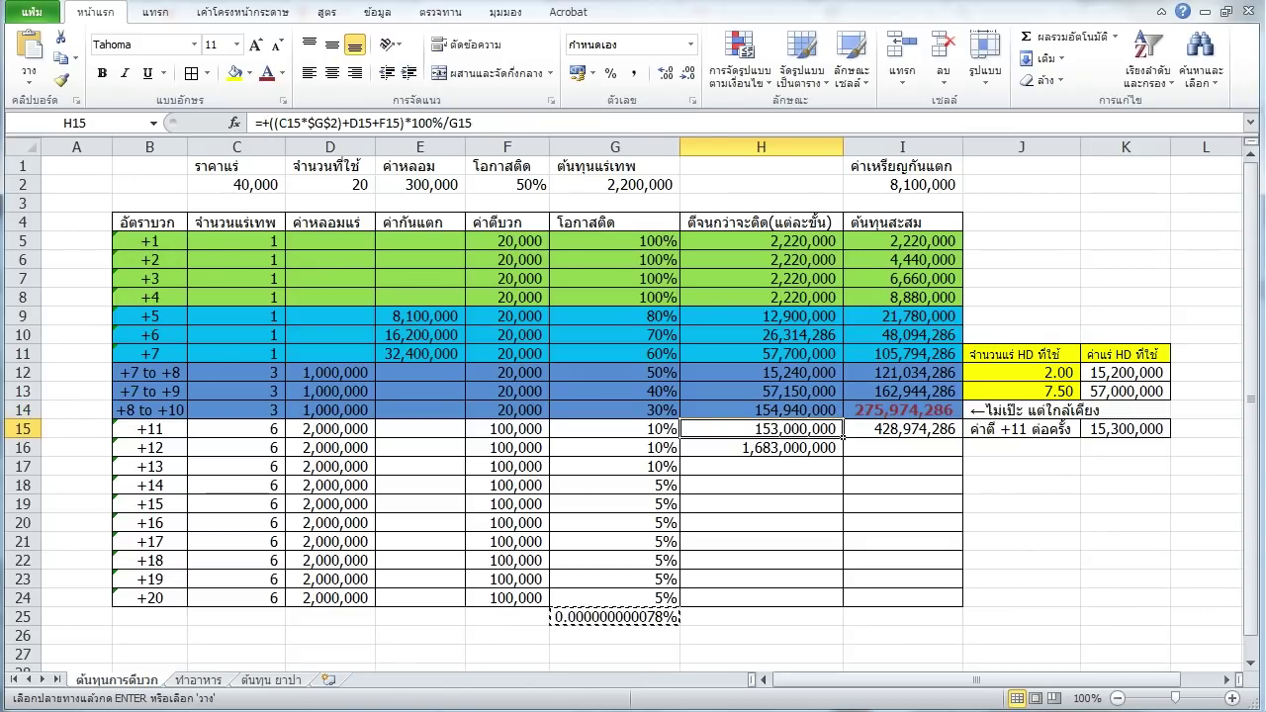
pyautogui.click(840, 451)
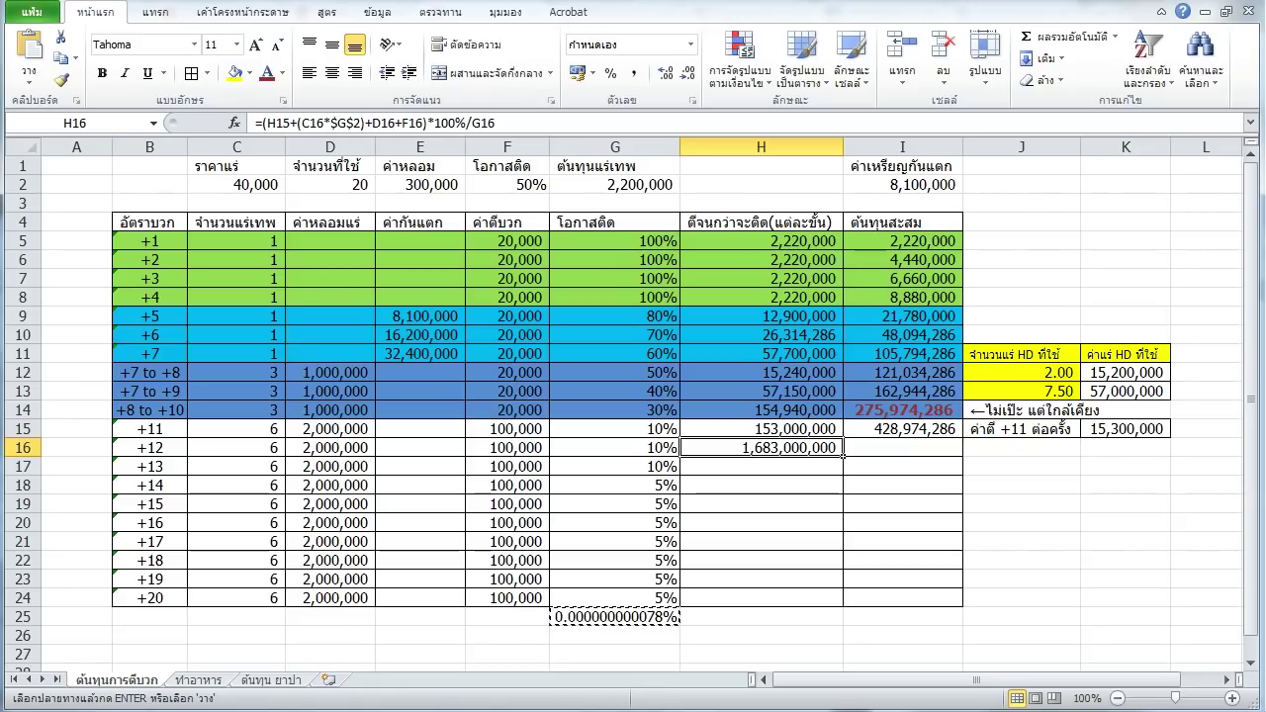
pyautogui.click(841, 471)
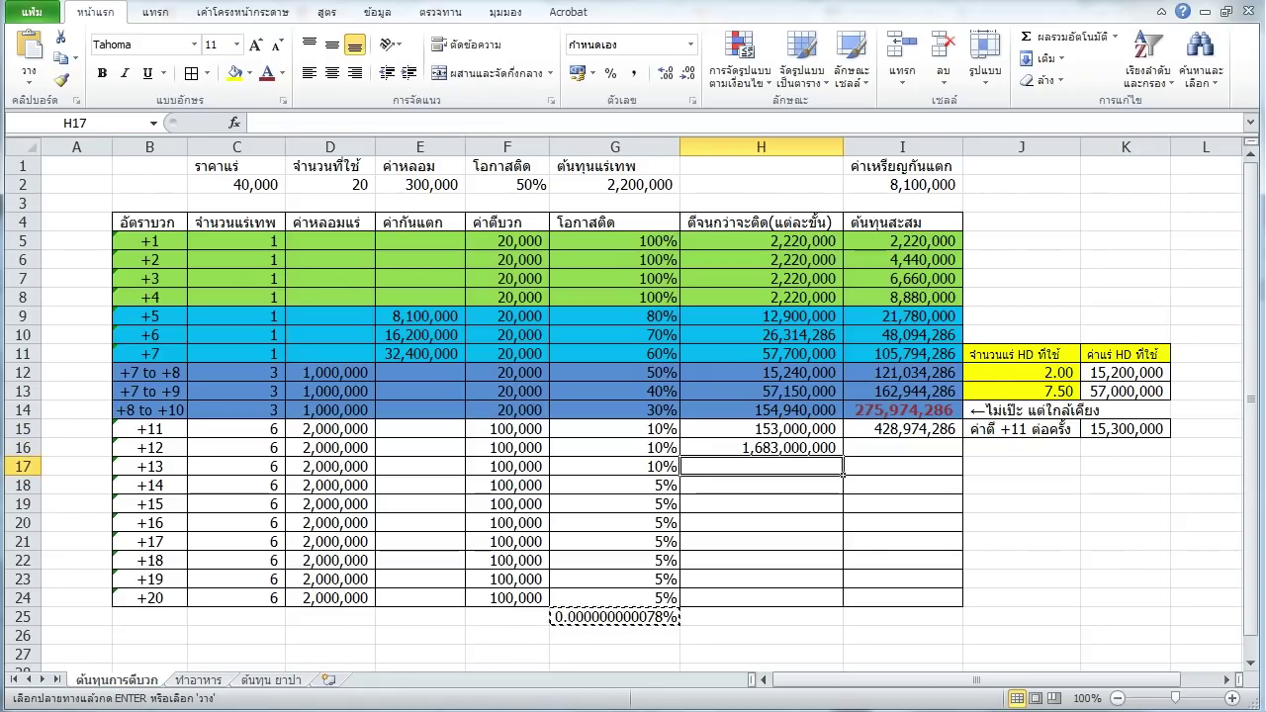
pyautogui.click(842, 490)
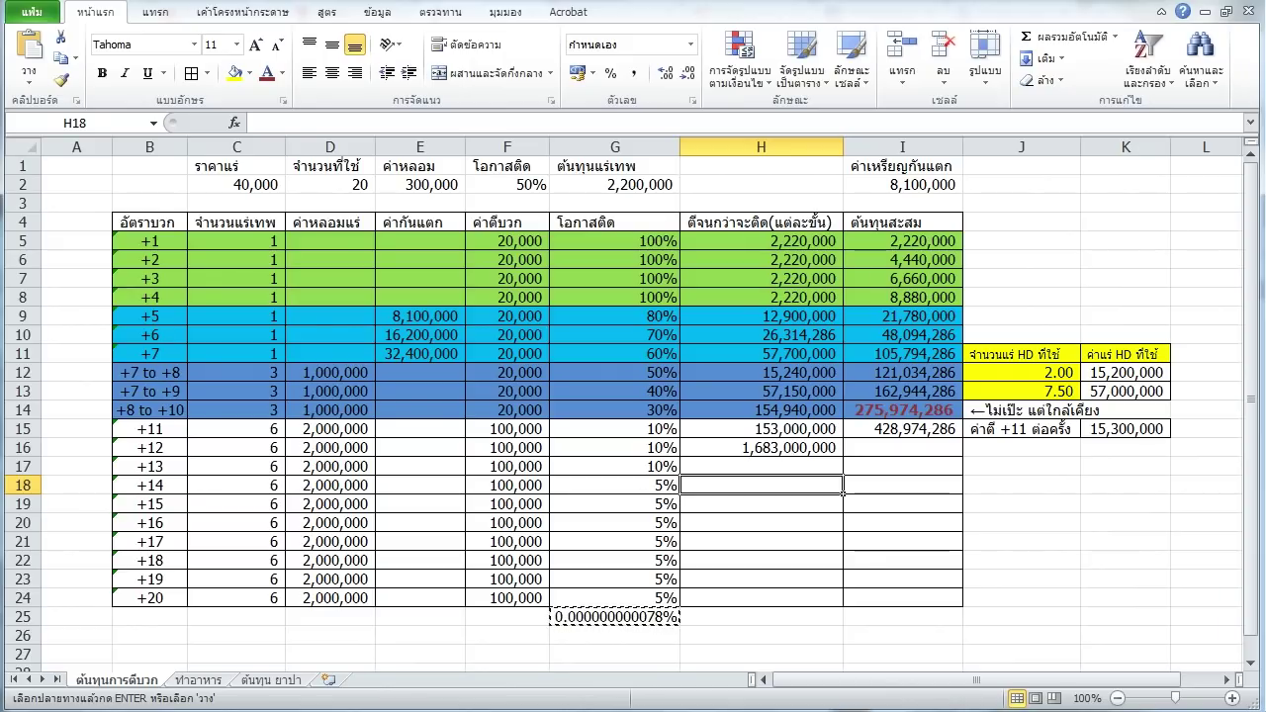
# Examine the +14 to +20 rows, from the level labels in column B to the per-stage cost cells in column H.
pyautogui.moveTo(148, 485); pyautogui.dragTo(839, 489)
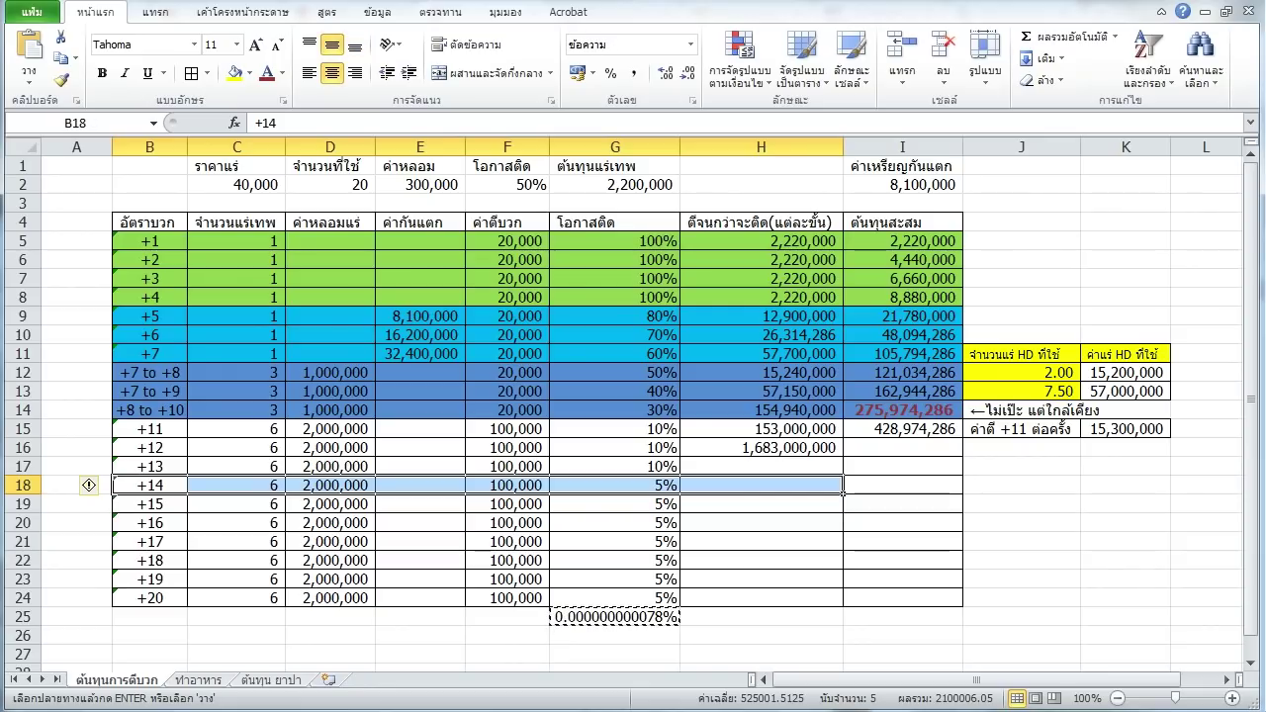
pyautogui.click(841, 507)
pyautogui.click(841, 524)
pyautogui.moveTo(836, 522); pyautogui.dragTo(836, 504)
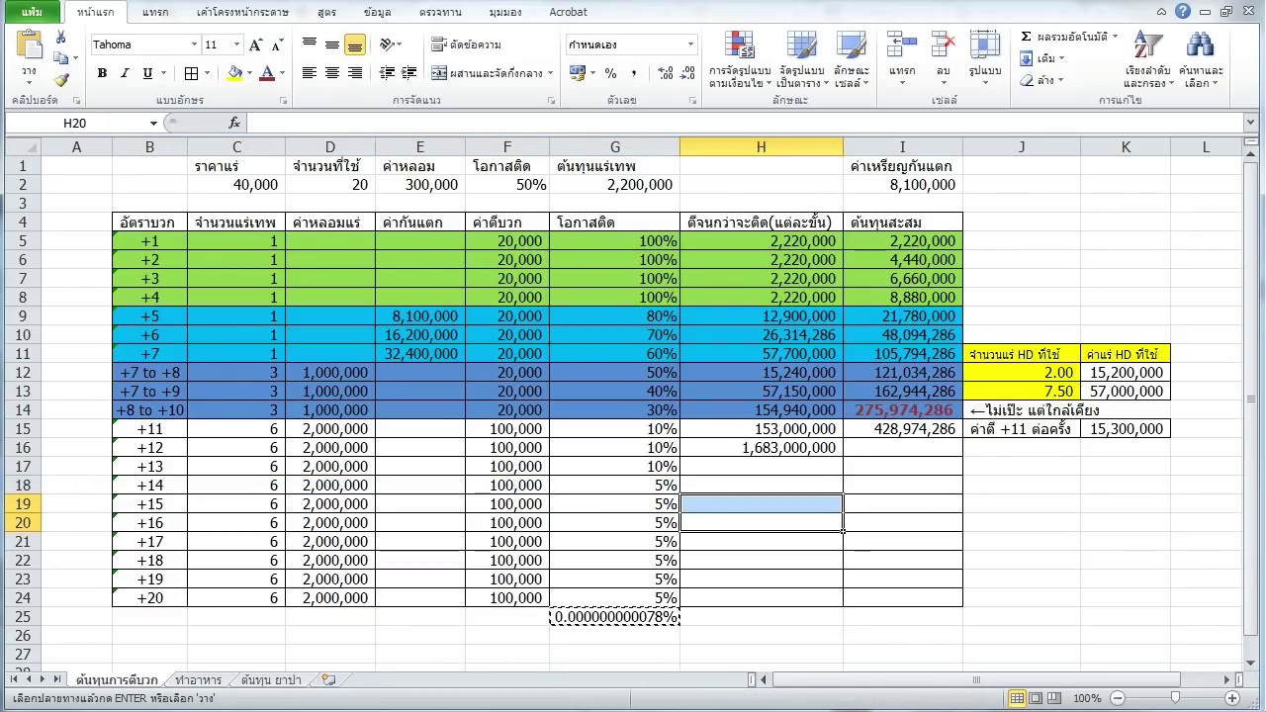
pyautogui.click(841, 543)
pyautogui.click(841, 562)
pyautogui.click(841, 582)
pyautogui.click(841, 599)
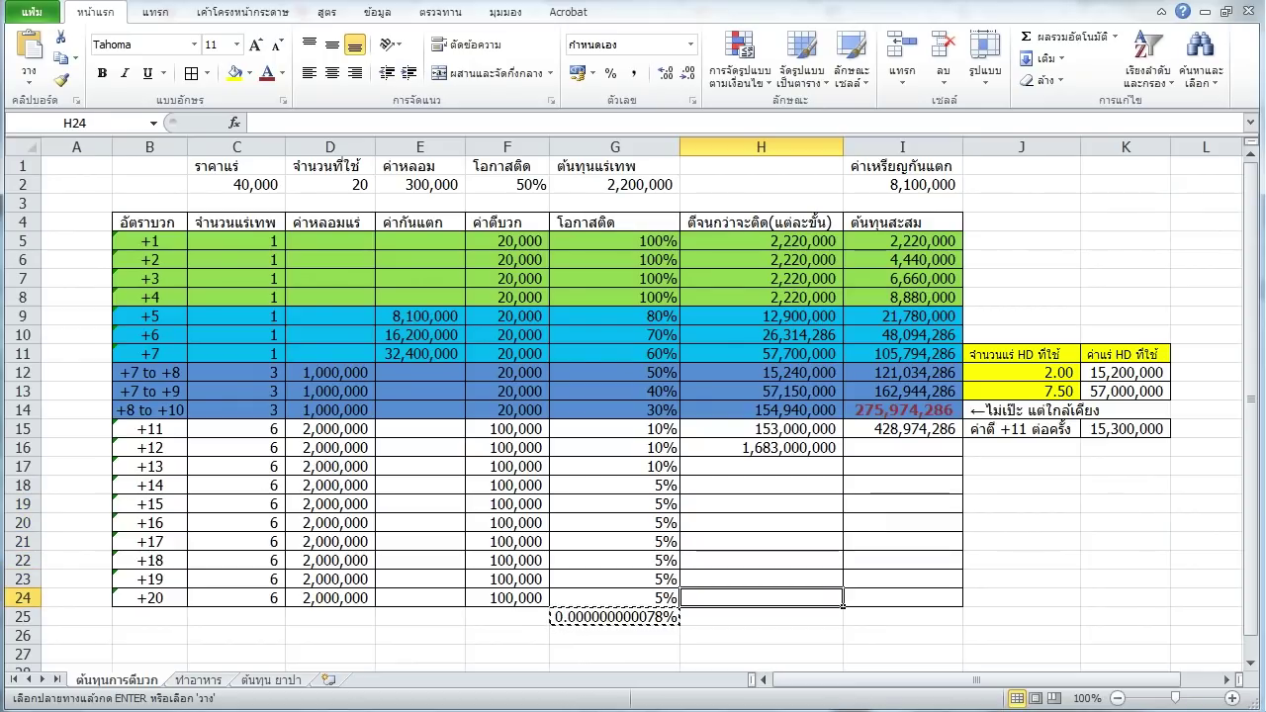
pyautogui.click(149, 504)
pyautogui.click(150, 522)
pyautogui.click(149, 541)
pyautogui.click(149, 560)
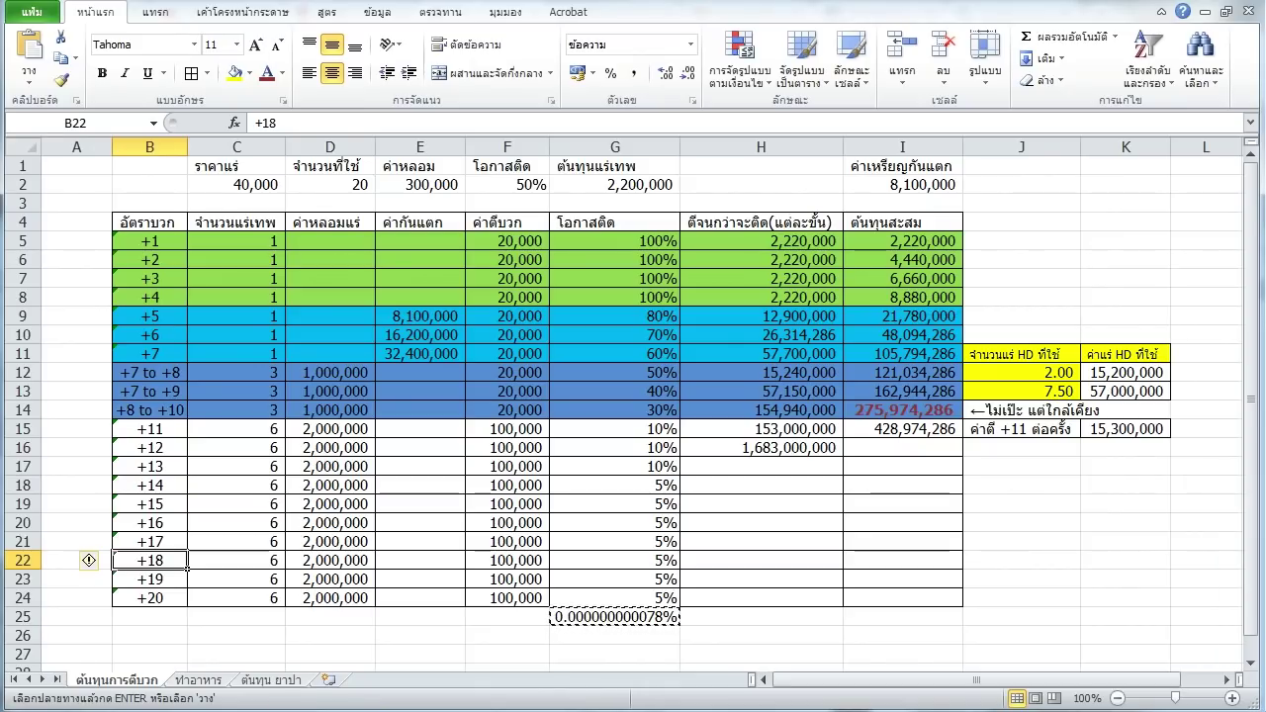
# Calculate the cumulative cost for +12 in I16 by adding I15 and H16.
pyautogui.click(903, 447)
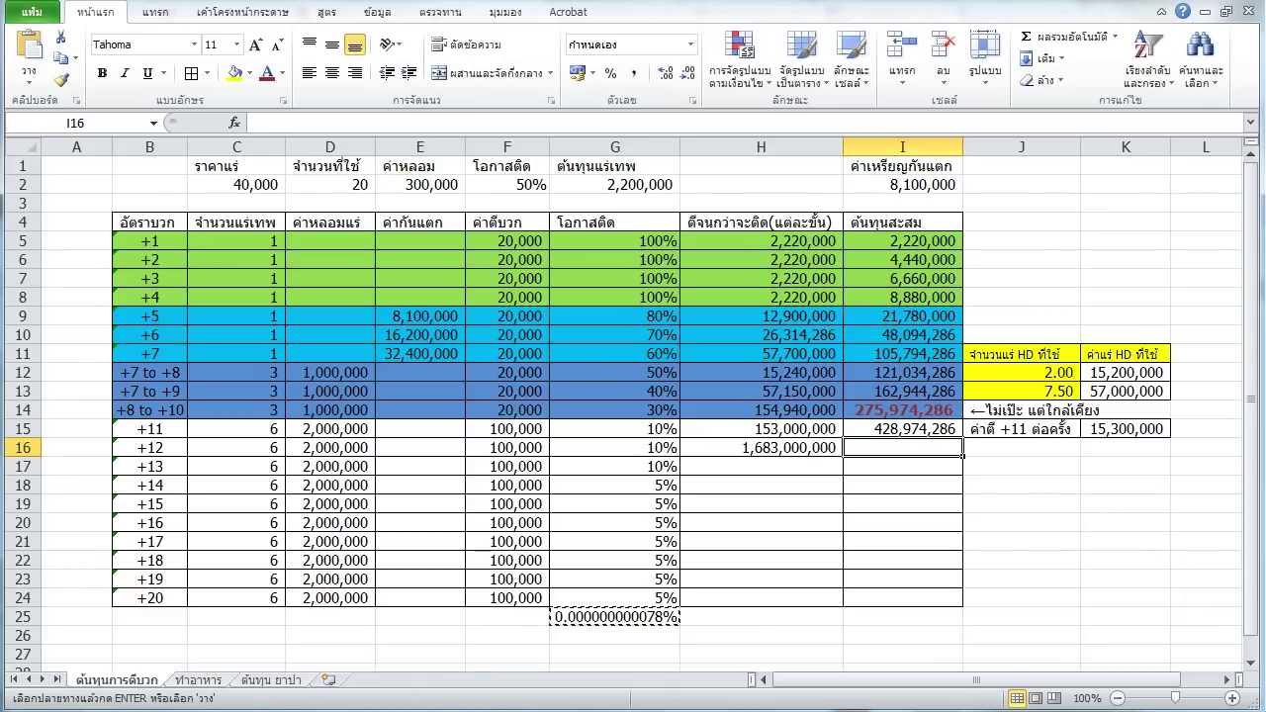
pyautogui.write('+')
pyautogui.press('Up')
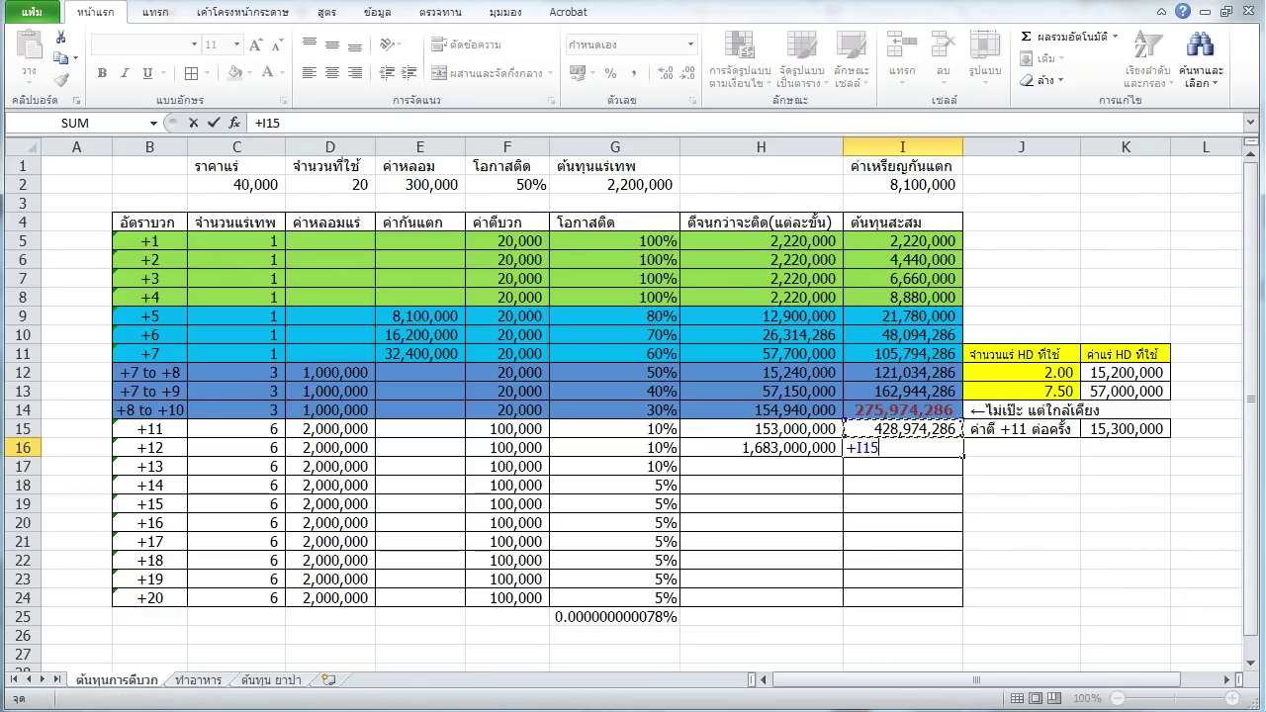
pyautogui.write('+')
pyautogui.press('Left')
pyautogui.press('Return')
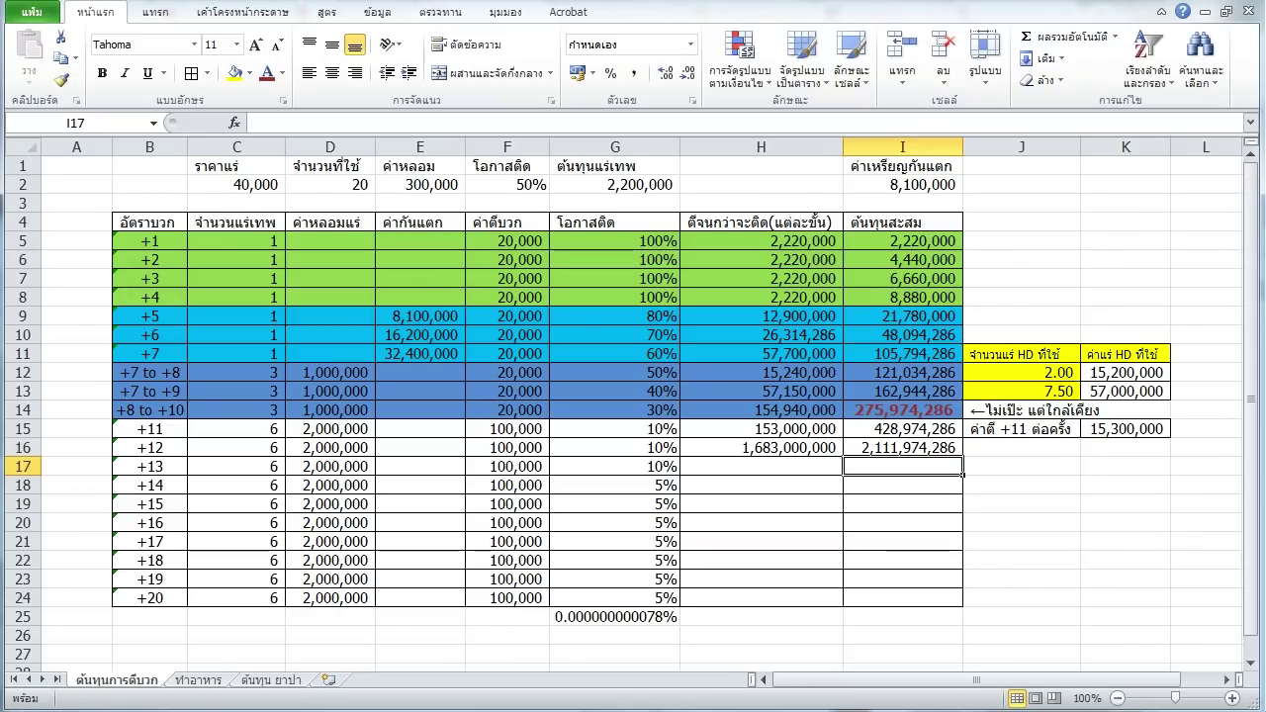
# Examine the combined chance formula in G25 and the cost rows from +1 up to +7 to +9.
pyautogui.click(614, 616)
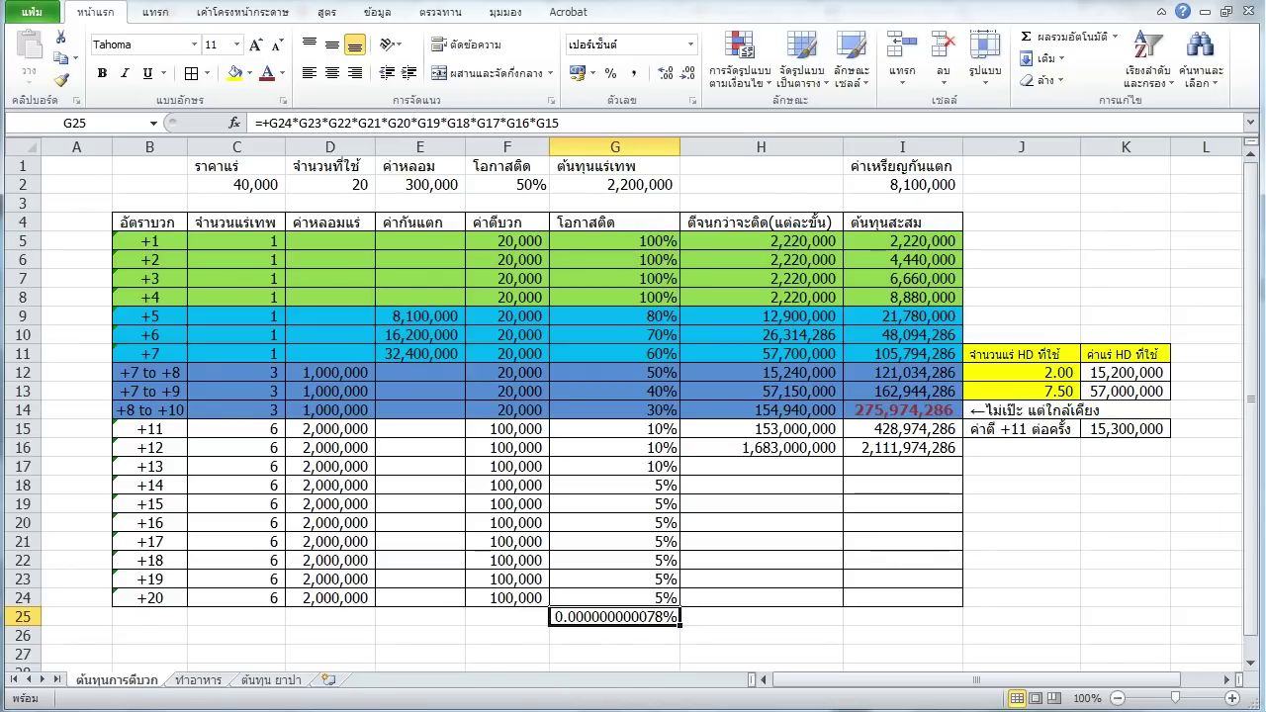
pyautogui.click(149, 353)
pyautogui.moveTo(149, 354); pyautogui.dragTo(962, 362)
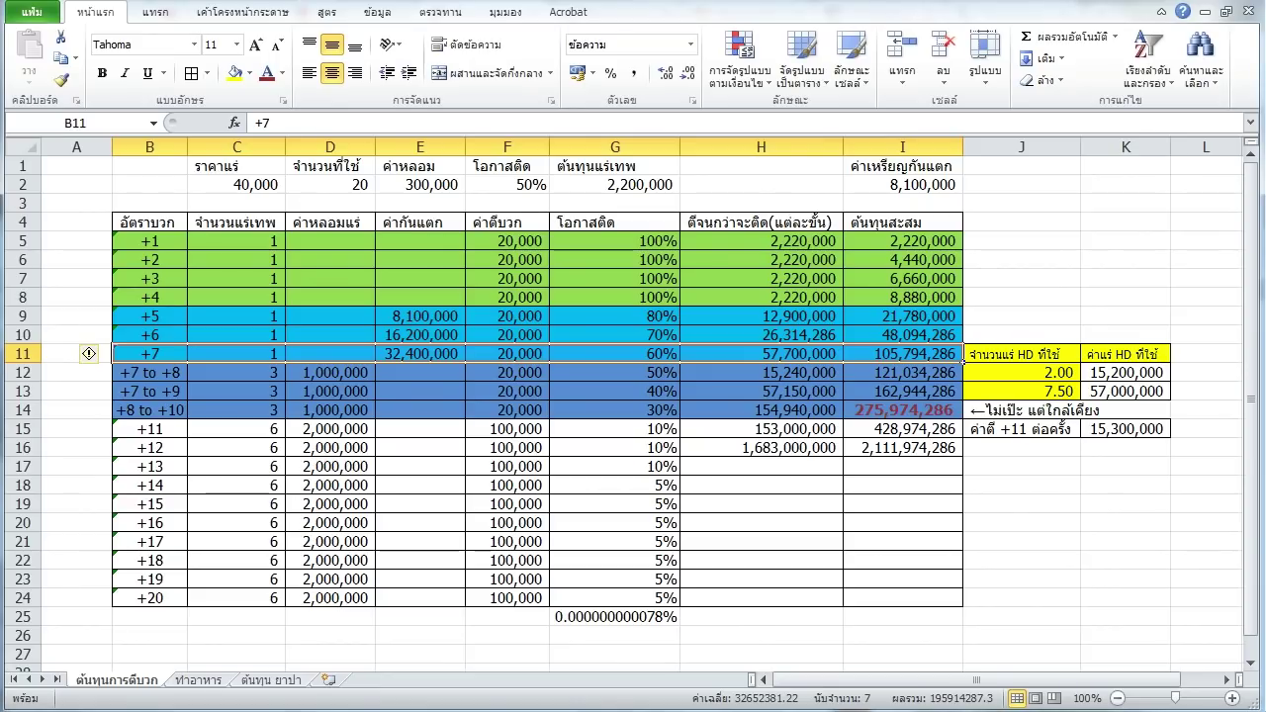
pyautogui.moveTo(930, 391); pyautogui.dragTo(149, 316)
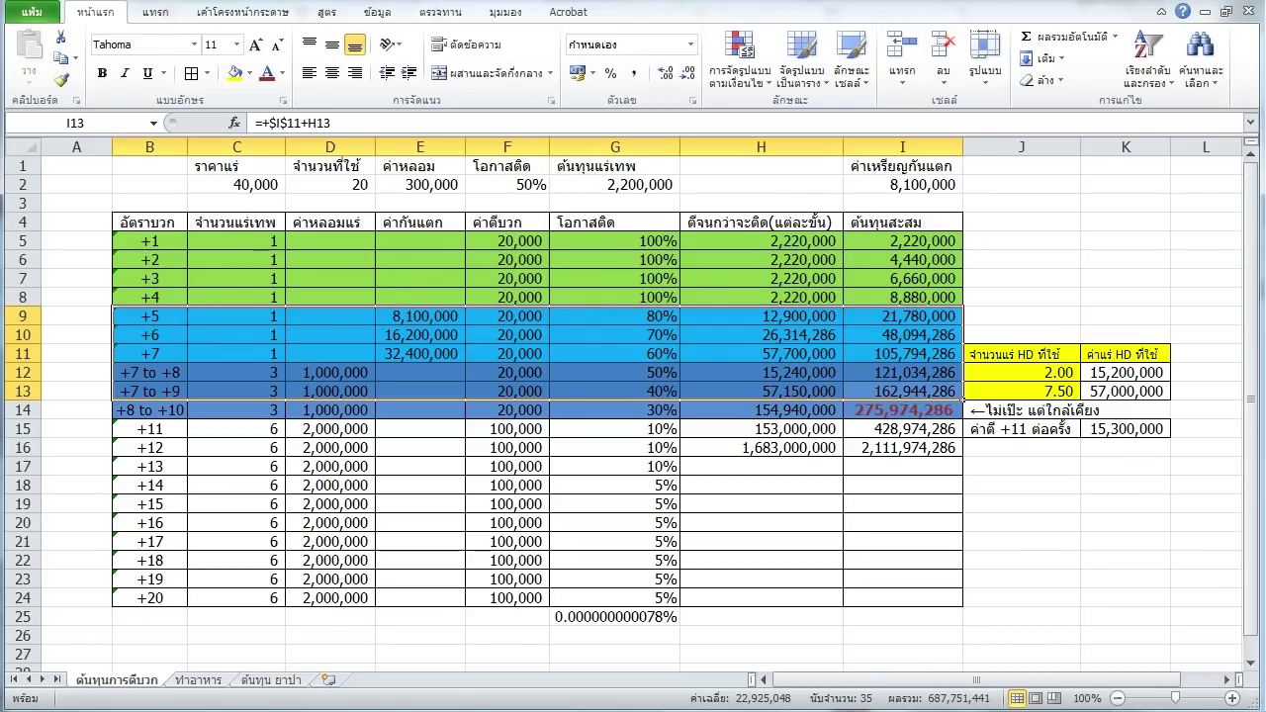
pyautogui.moveTo(149, 315); pyautogui.dragTo(902, 241)
pyautogui.click(149, 353)
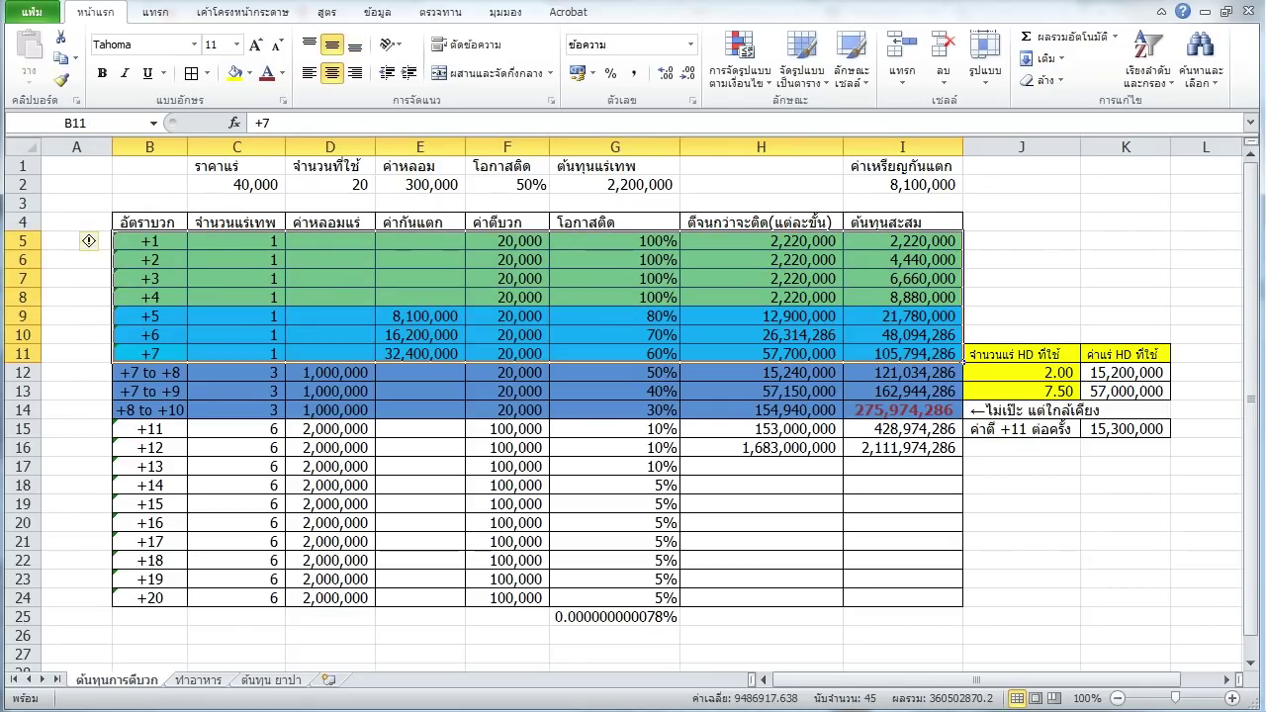
# Compare the per-stage cost formulas in H12 and H13 with the cumulative cost formula in I13.
pyautogui.click(761, 391)
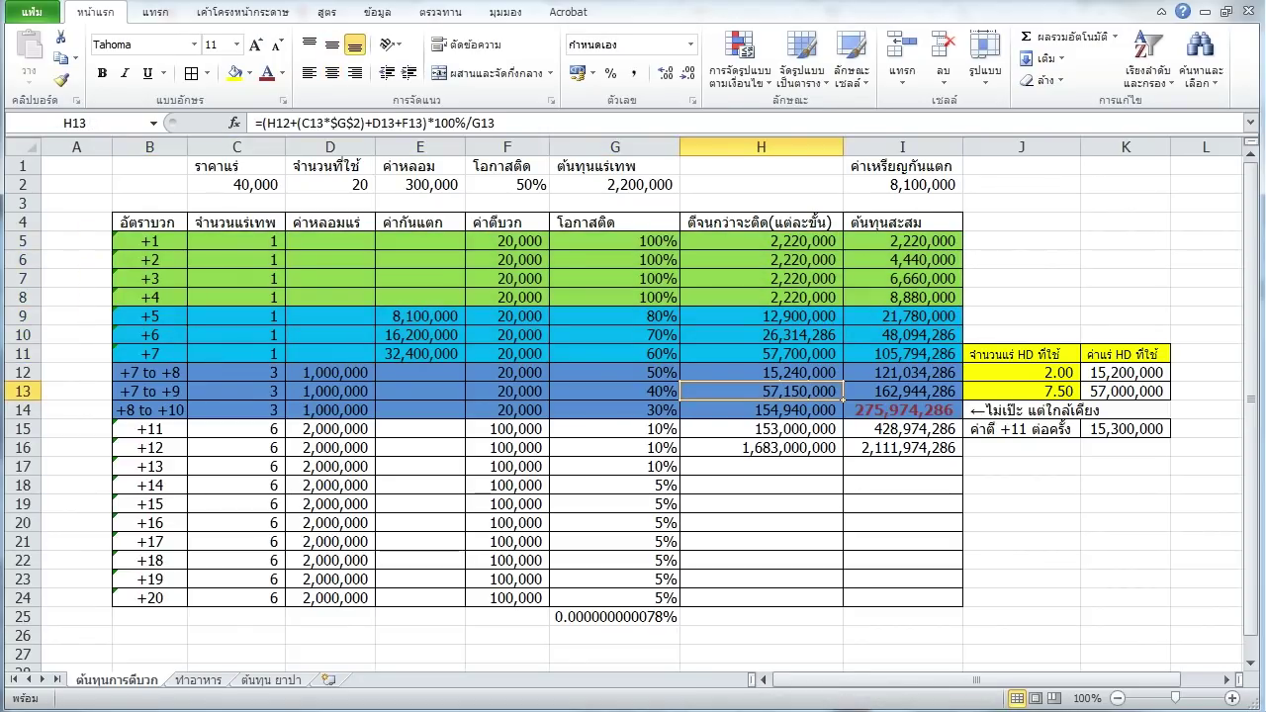
pyautogui.click(902, 391)
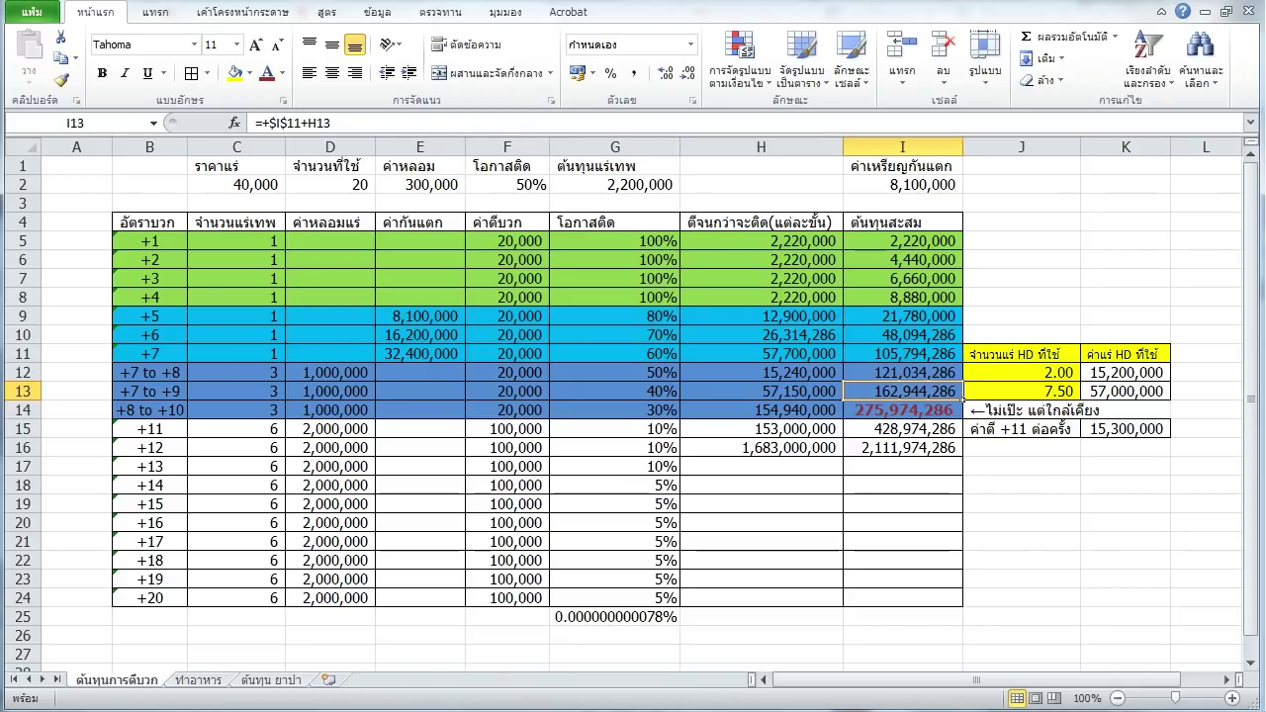
pyautogui.click(841, 399)
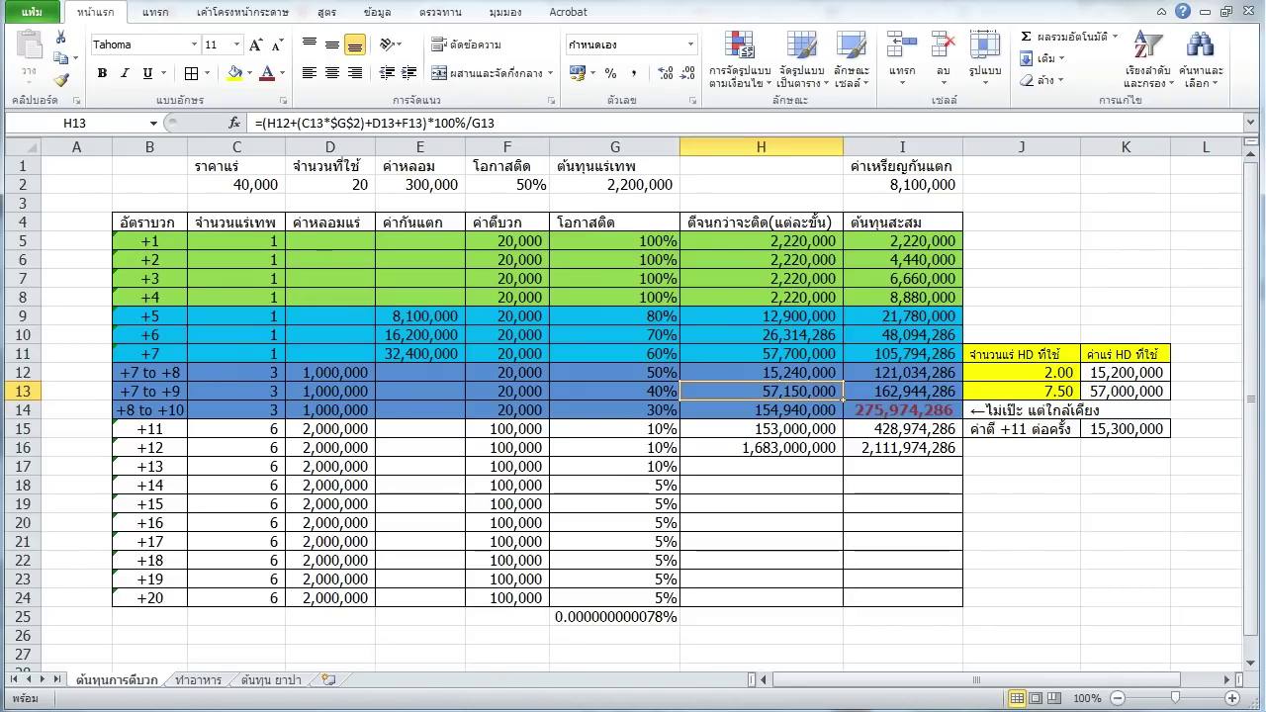
pyautogui.press('Up')
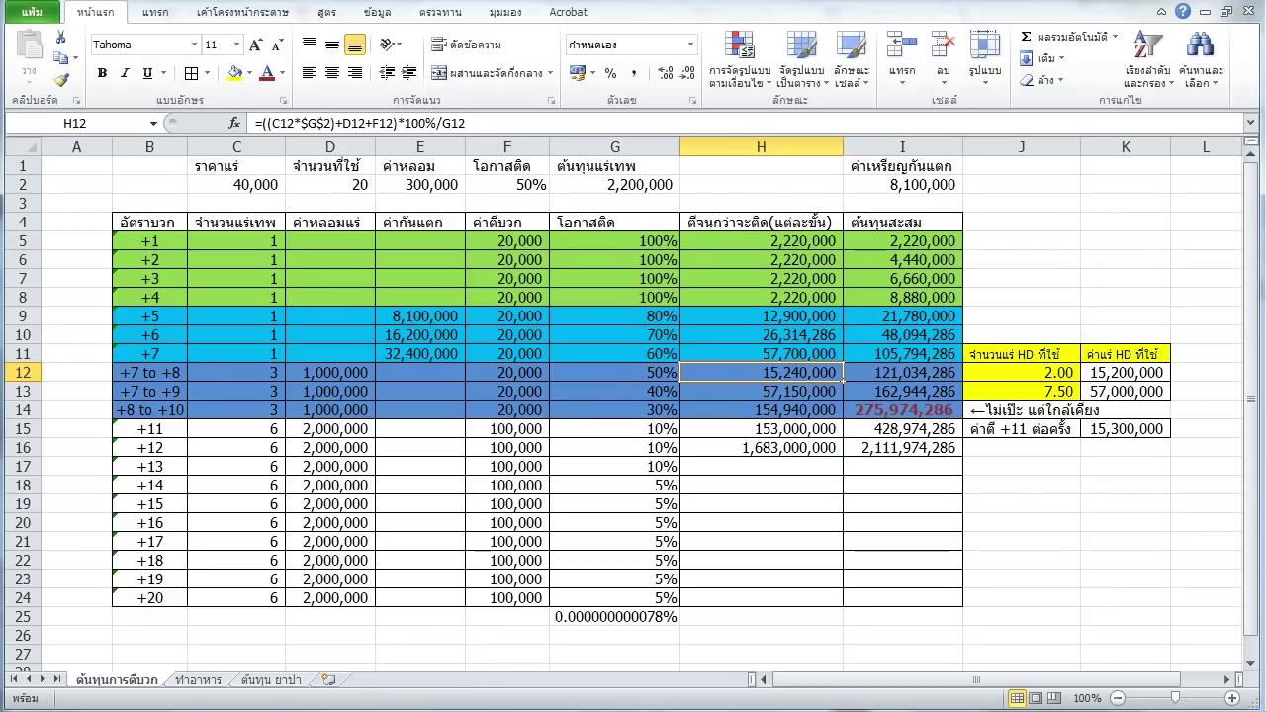
pyautogui.press('Down')
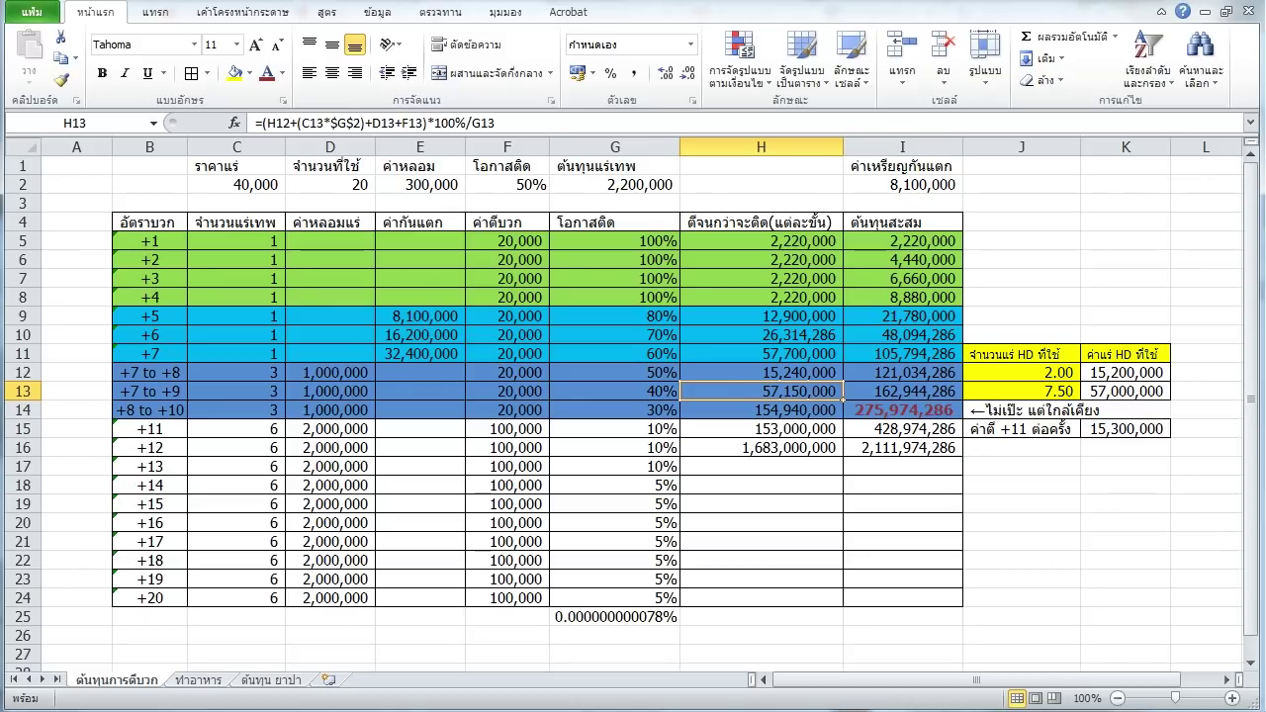
pyautogui.press('Right')
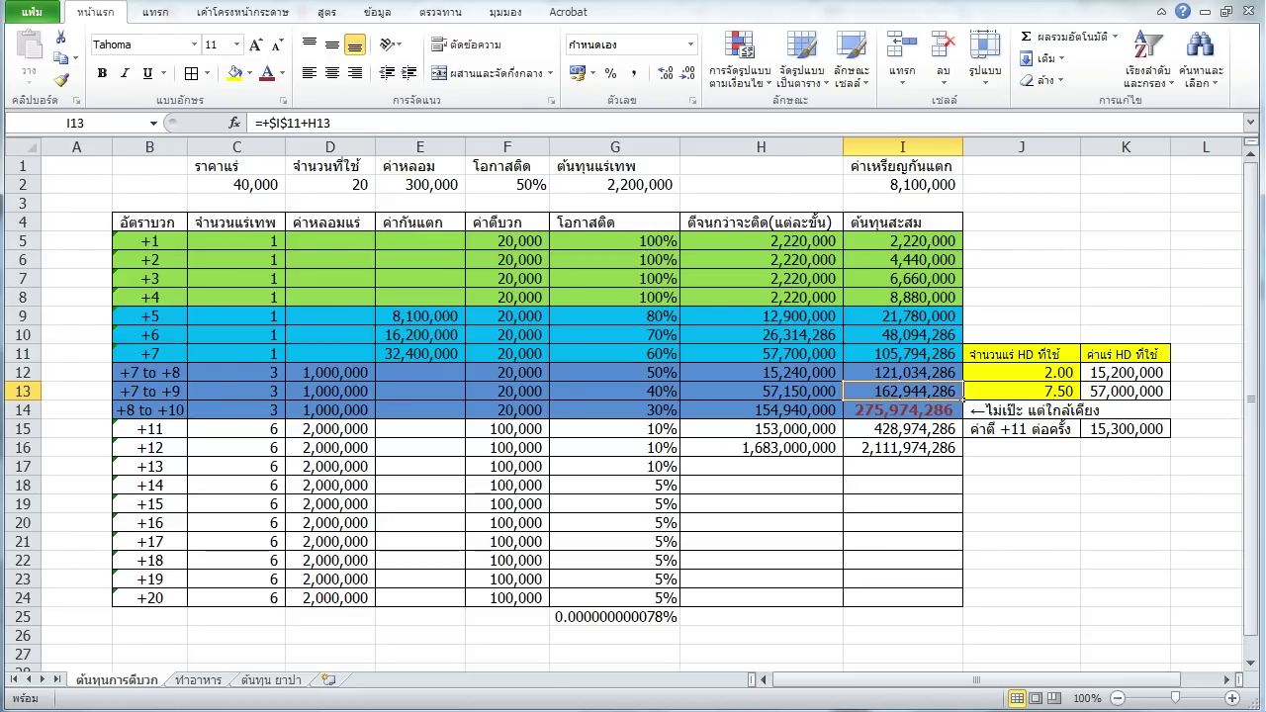
# Examine how the per-stage costs in H14, H15 and H16 are calculated, along with the cumulative cost formula in I15.
pyautogui.click(840, 416)
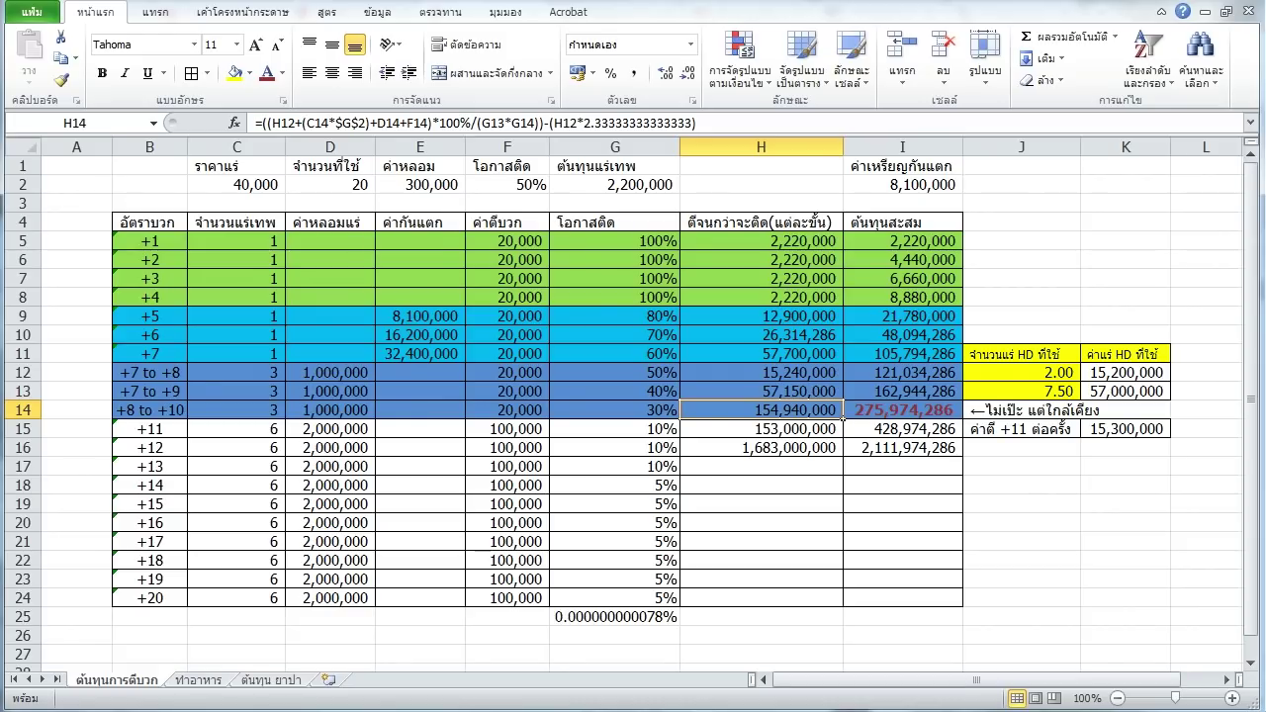
pyautogui.click(851, 428)
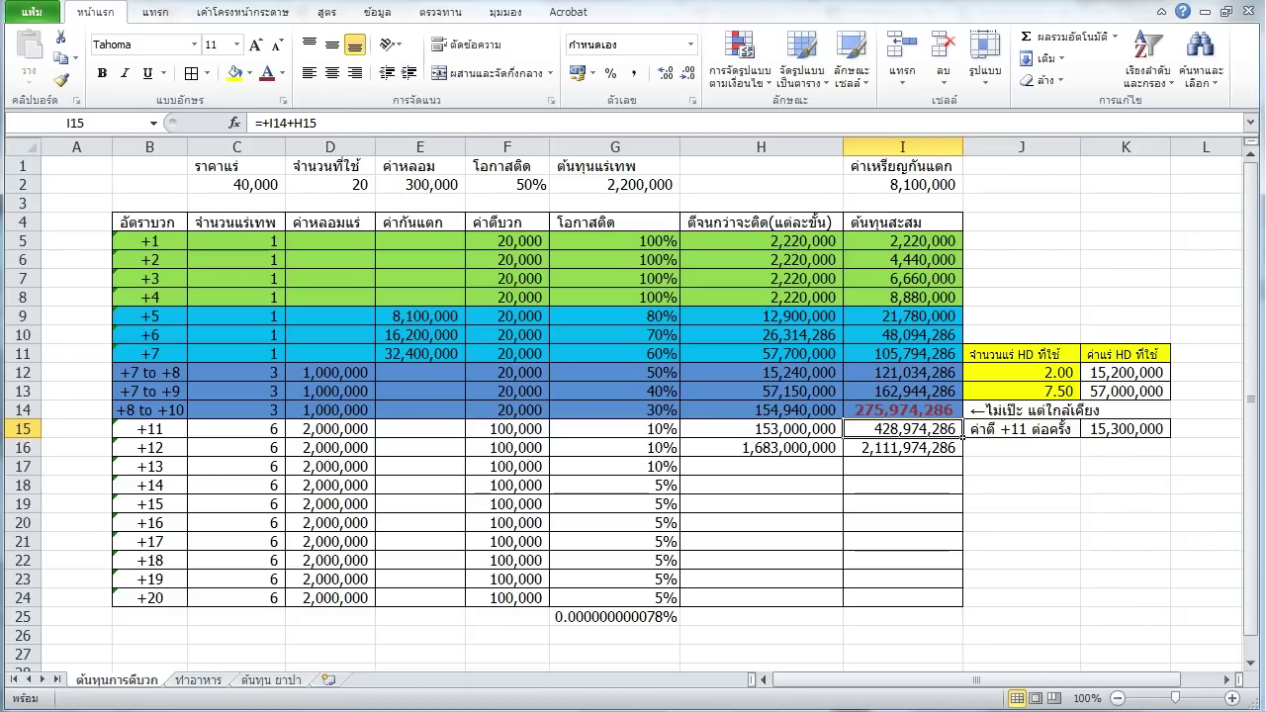
pyautogui.click(761, 428)
pyautogui.click(761, 409)
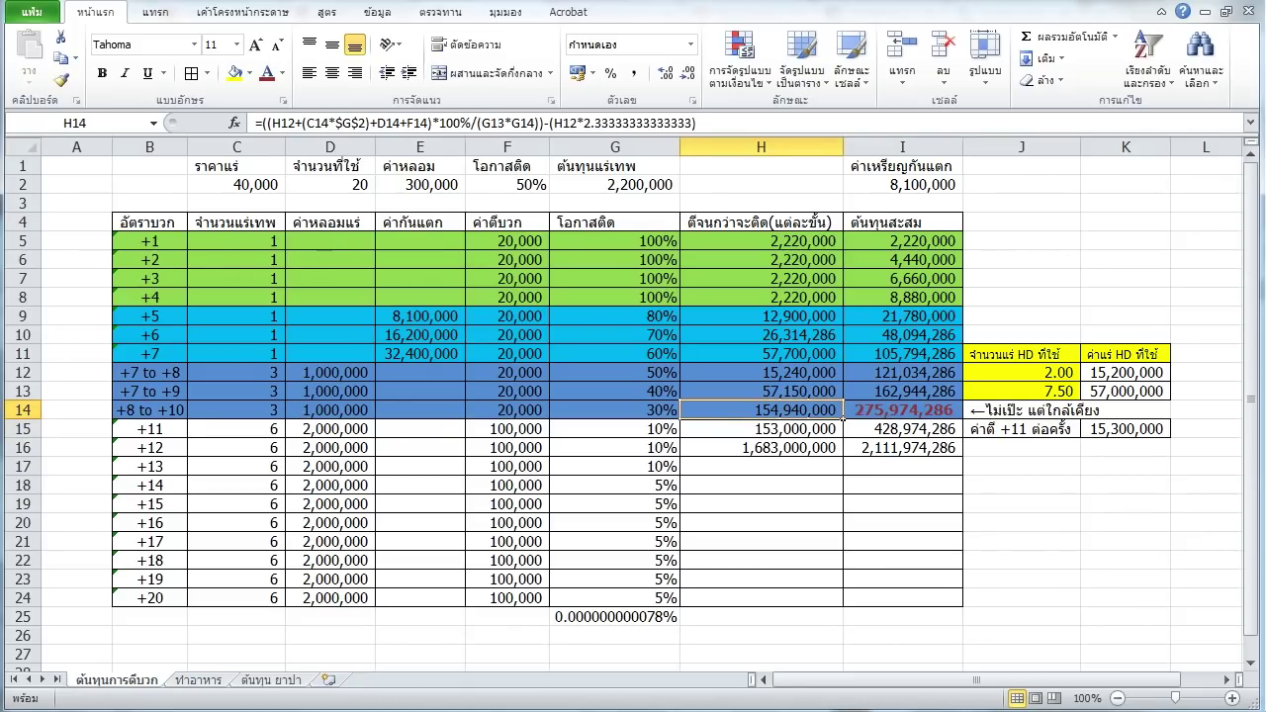
pyautogui.click(840, 433)
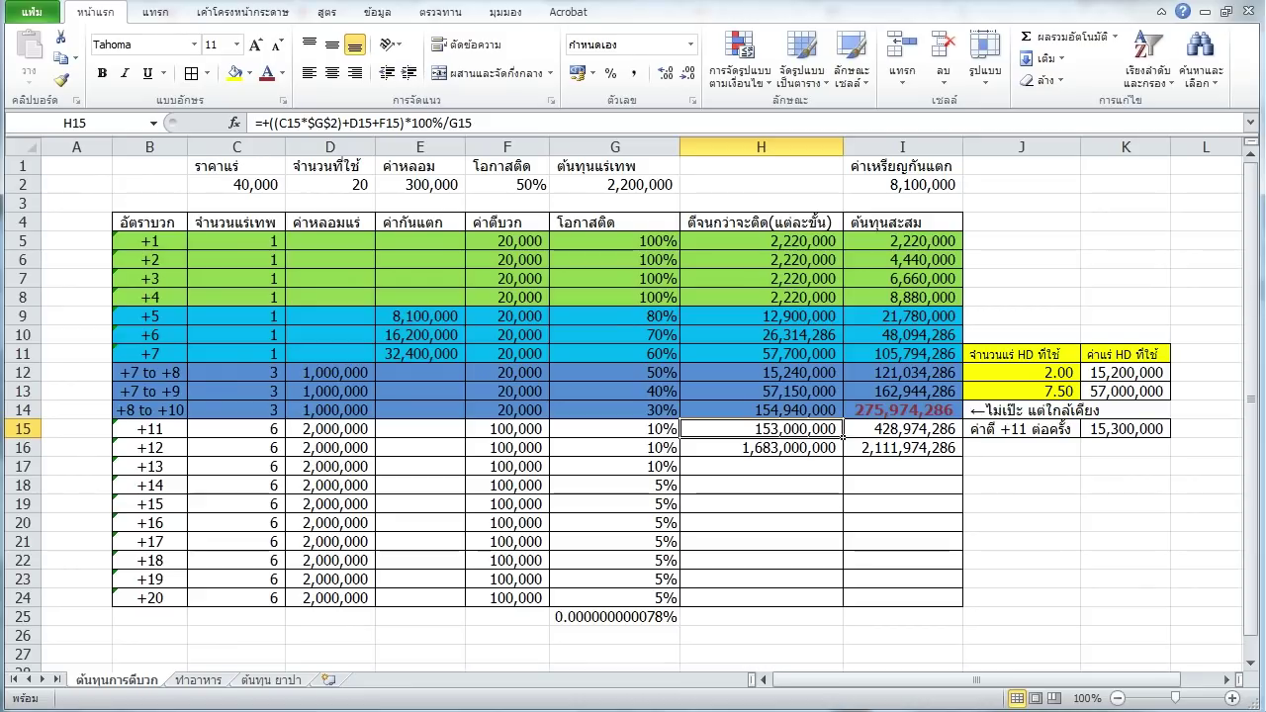
pyautogui.click(761, 447)
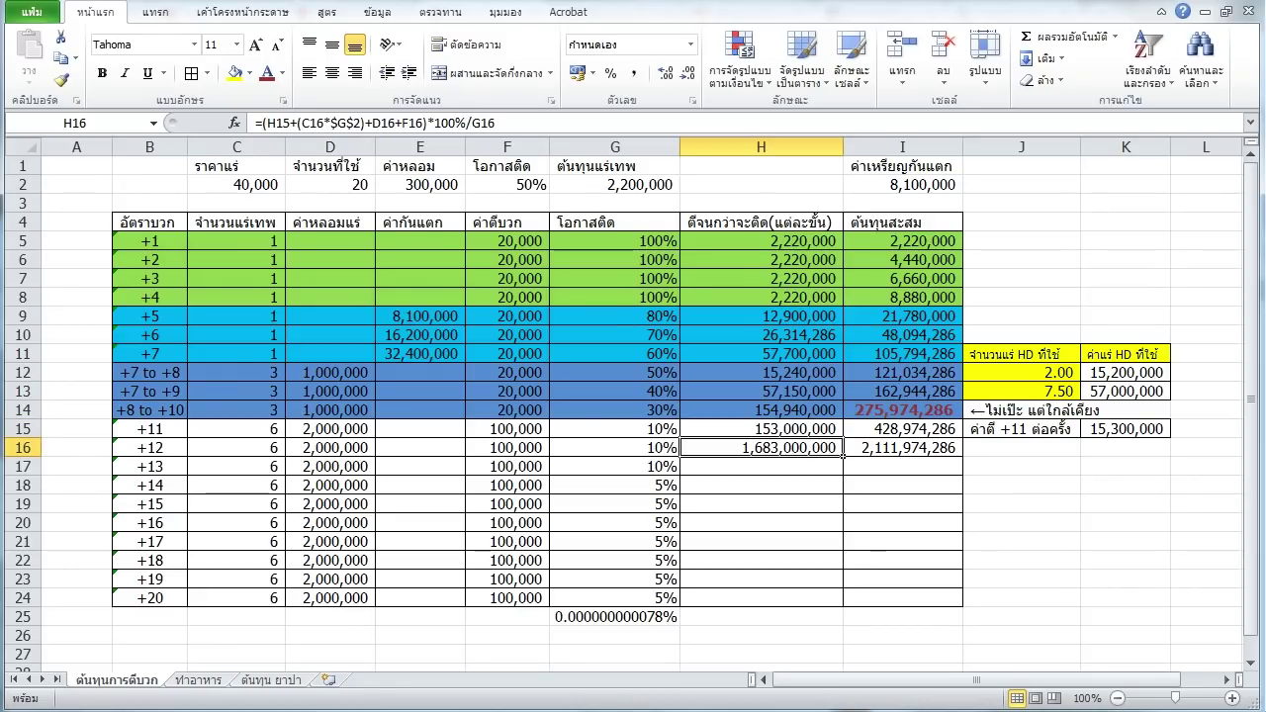
pyautogui.moveTo(761, 428); pyautogui.dragTo(760, 447)
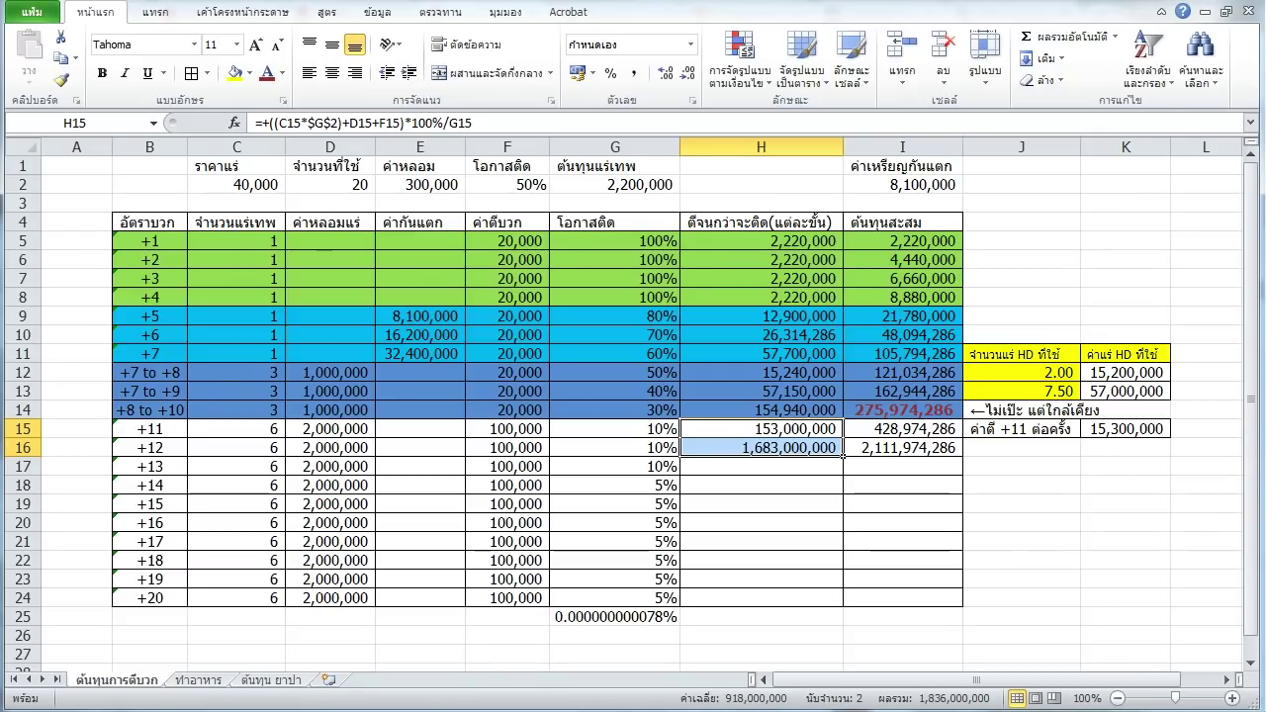
pyautogui.click(761, 485)
pyautogui.click(761, 448)
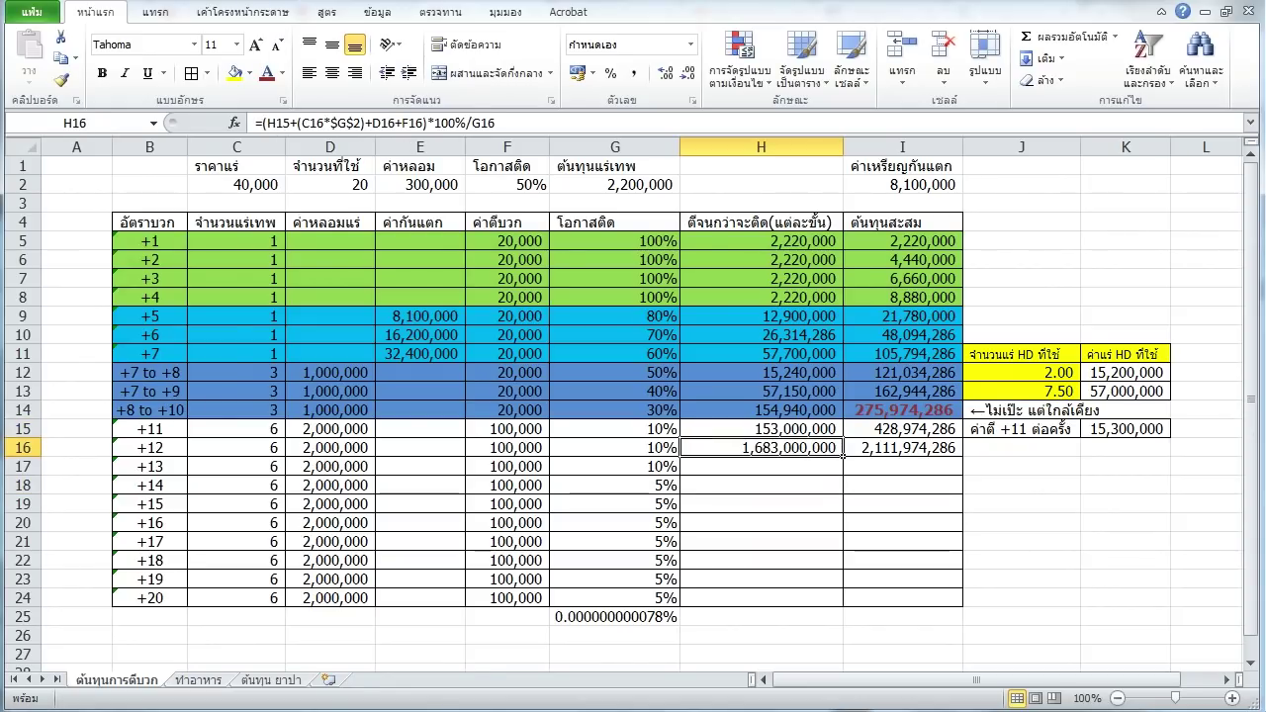
pyautogui.click(761, 410)
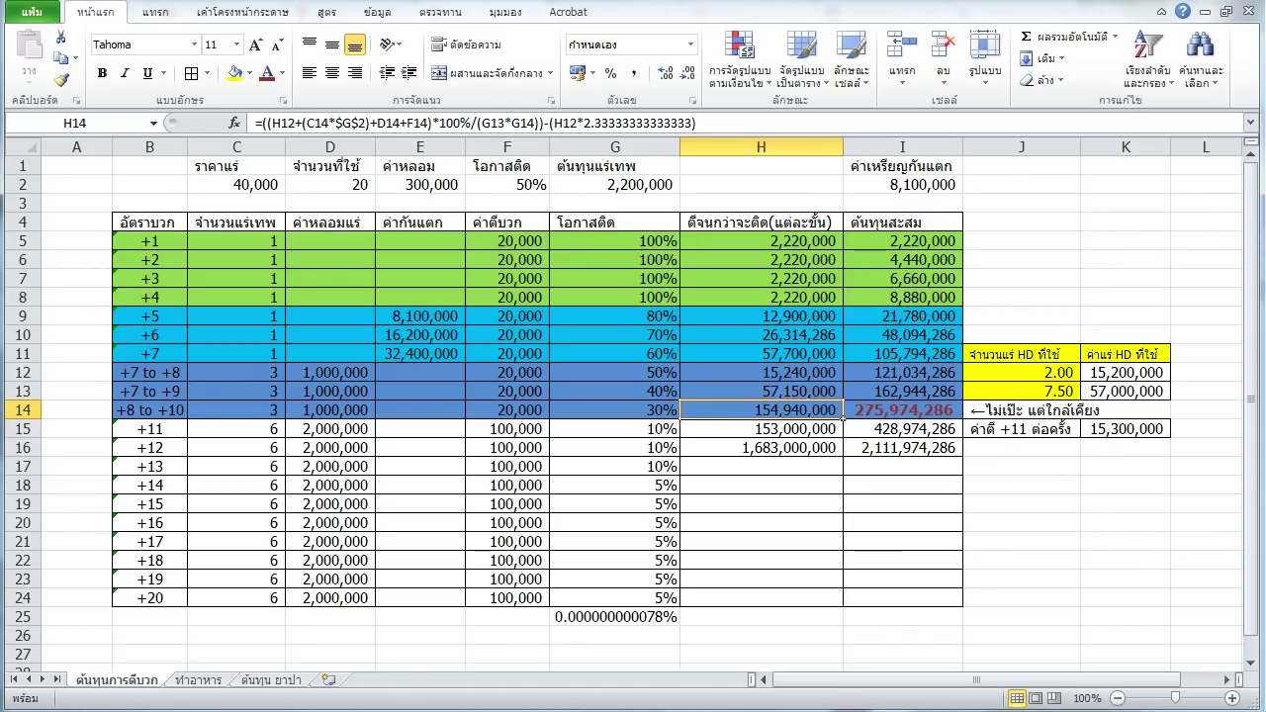
pyautogui.click(840, 435)
pyautogui.click(840, 452)
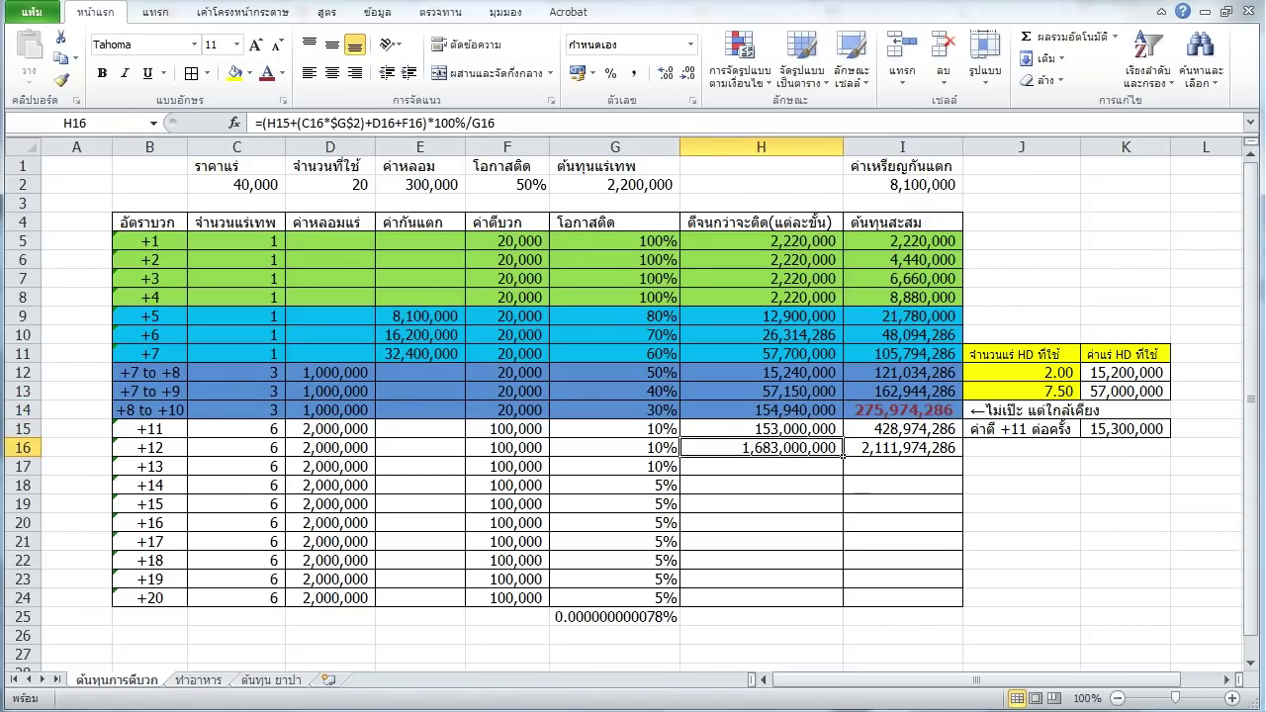
pyautogui.click(840, 436)
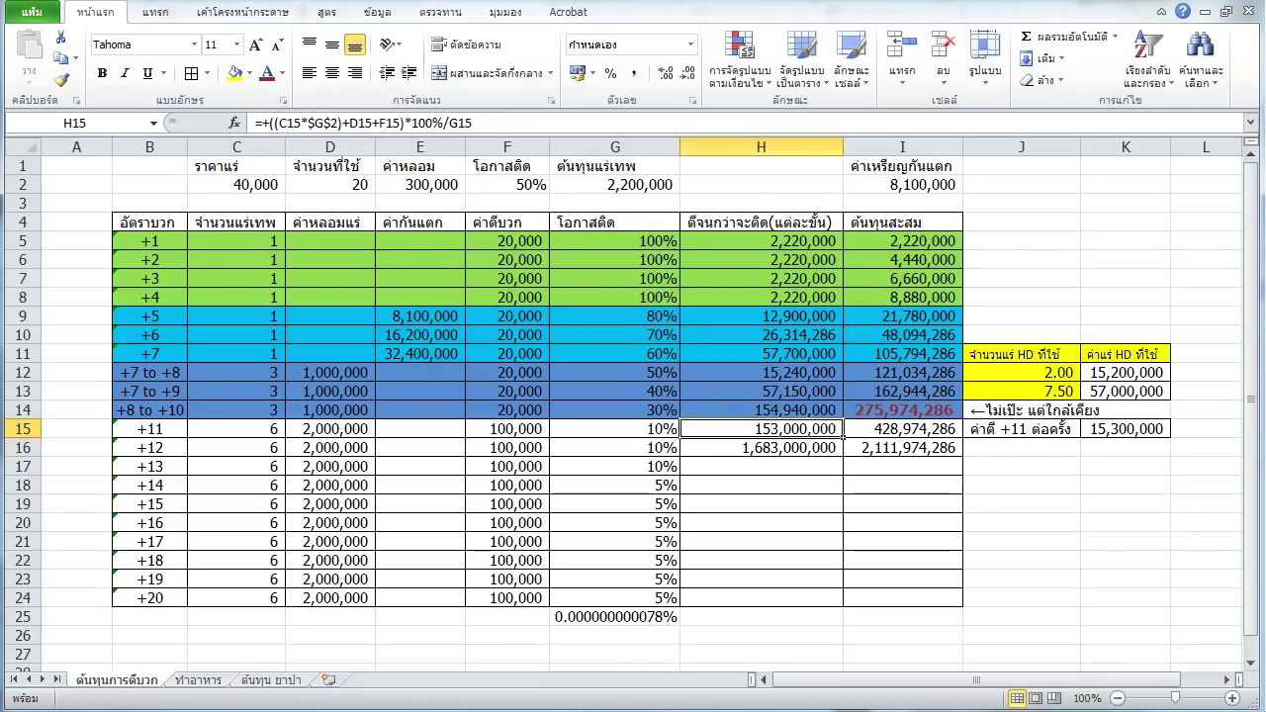
pyautogui.click(841, 451)
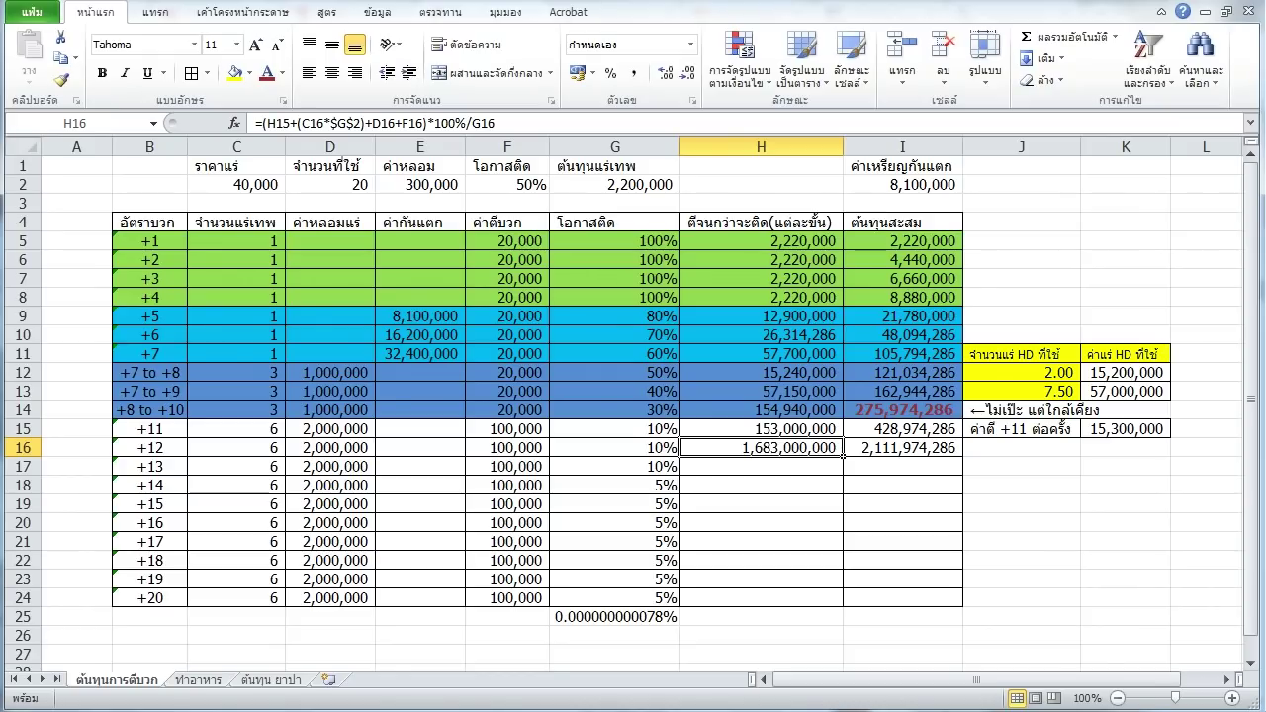
pyautogui.hotkey('ctrl', 's')
pyautogui.press('Return')
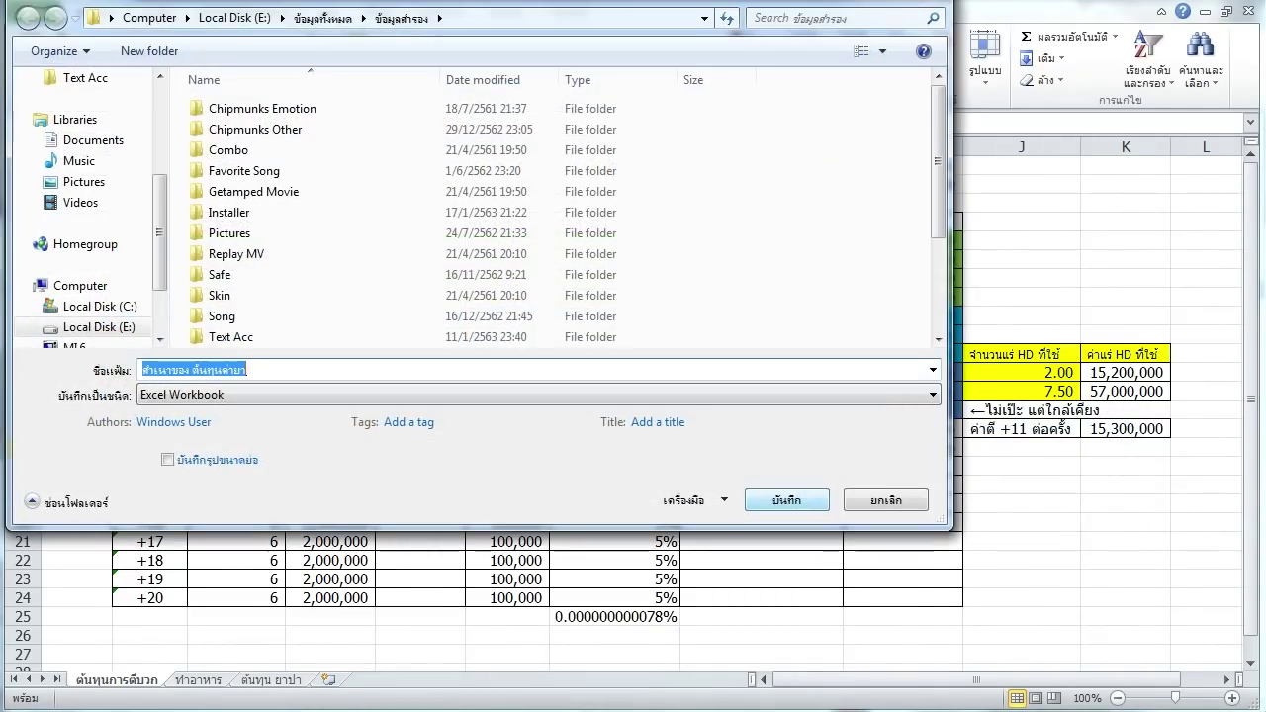
pyautogui.click(885, 500)
pyautogui.click(902, 448)
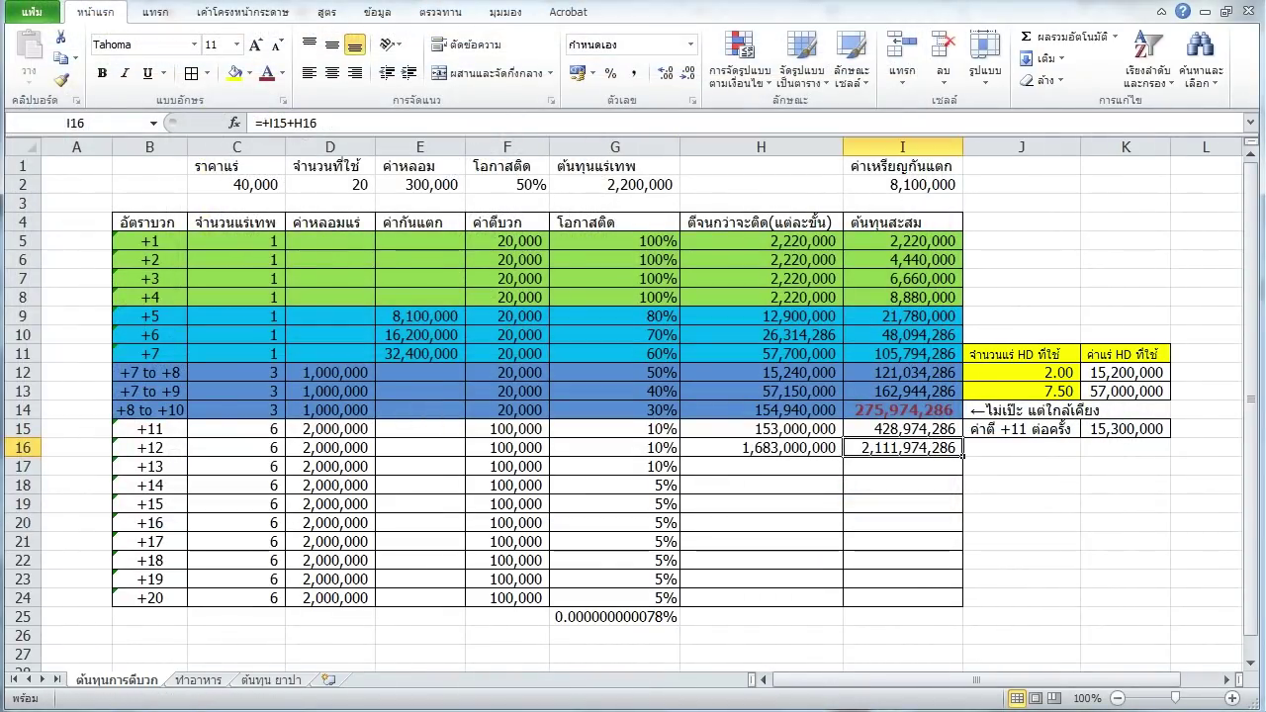
# Switch to the forum page in the browser and examine the level 4 weapon upgrade table, including the +11 to +20 success rates.
pyautogui.hotkey('alt', 'Tab')
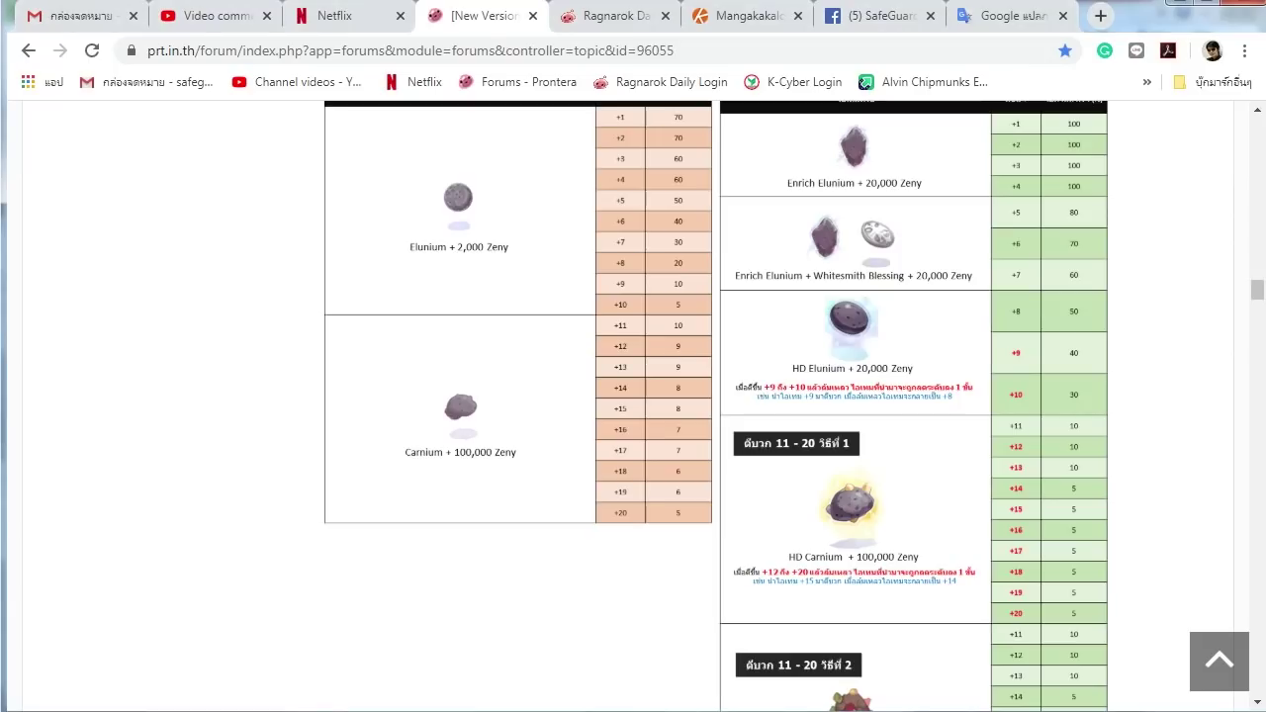
pyautogui.scroll(-15, 719, 406)
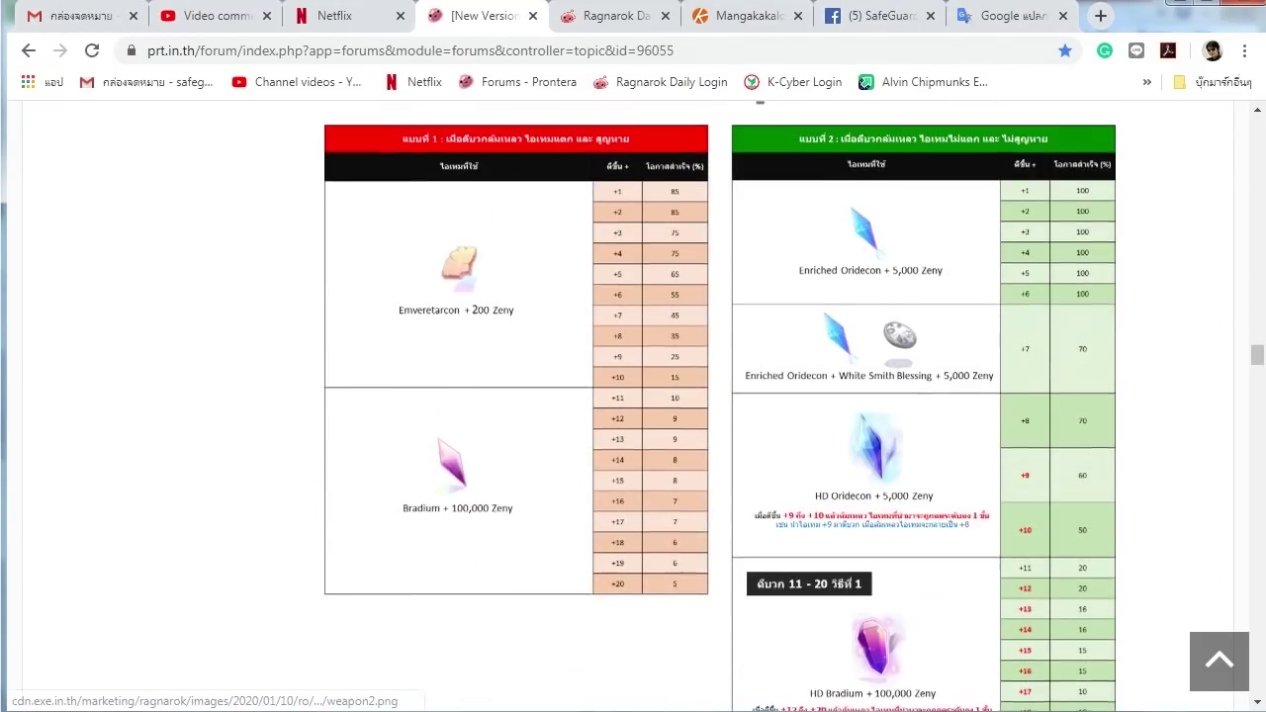
pyautogui.scroll(-4, 719, 405)
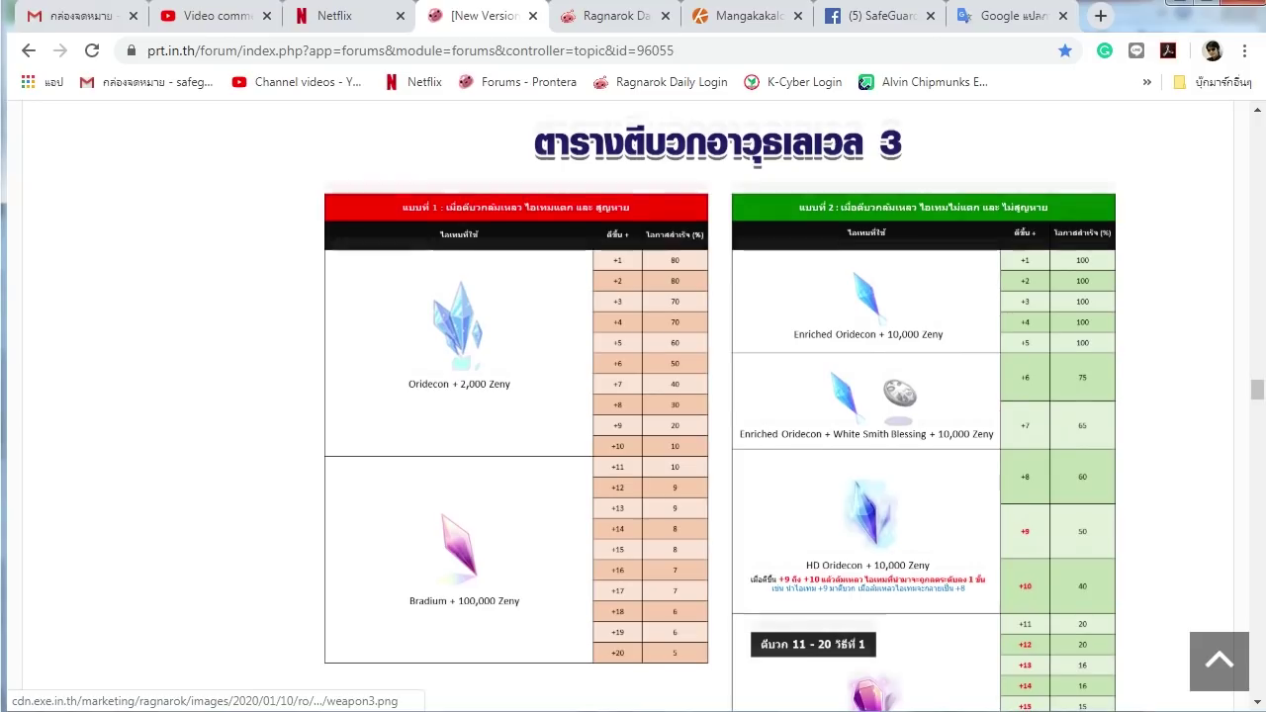
pyautogui.scroll(-11, 719, 406)
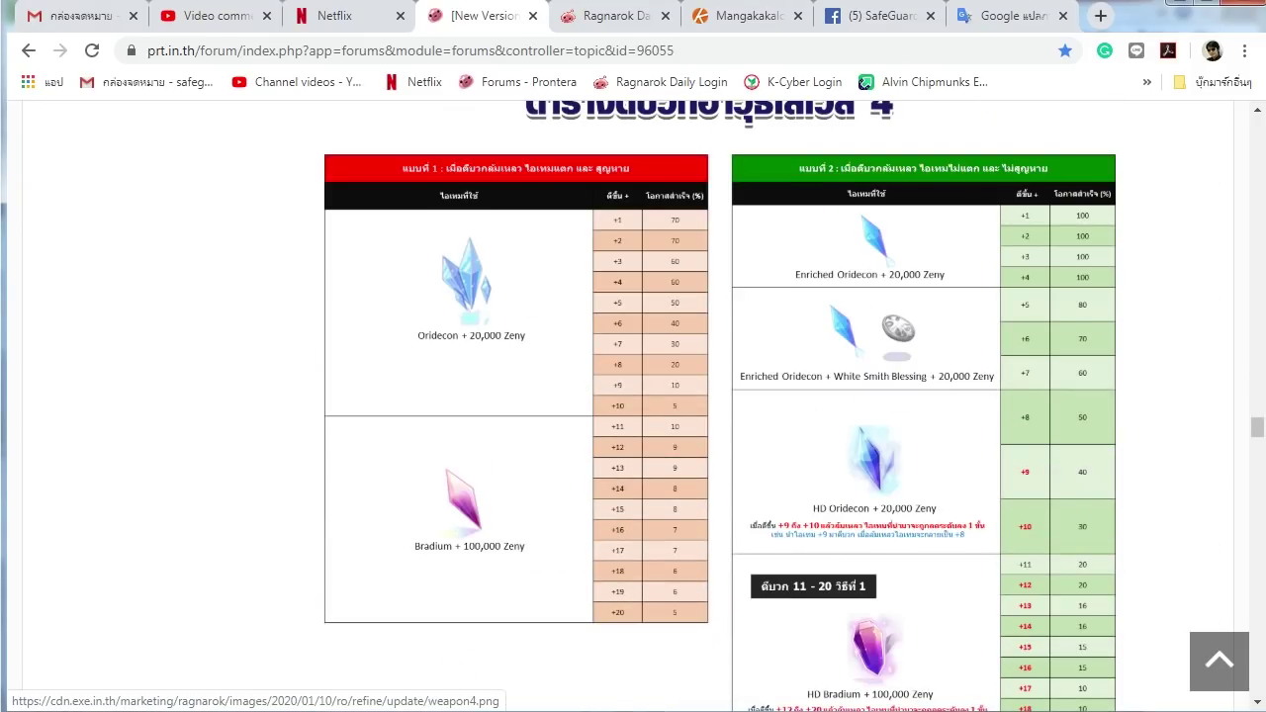
pyautogui.scroll(-3, 719, 406)
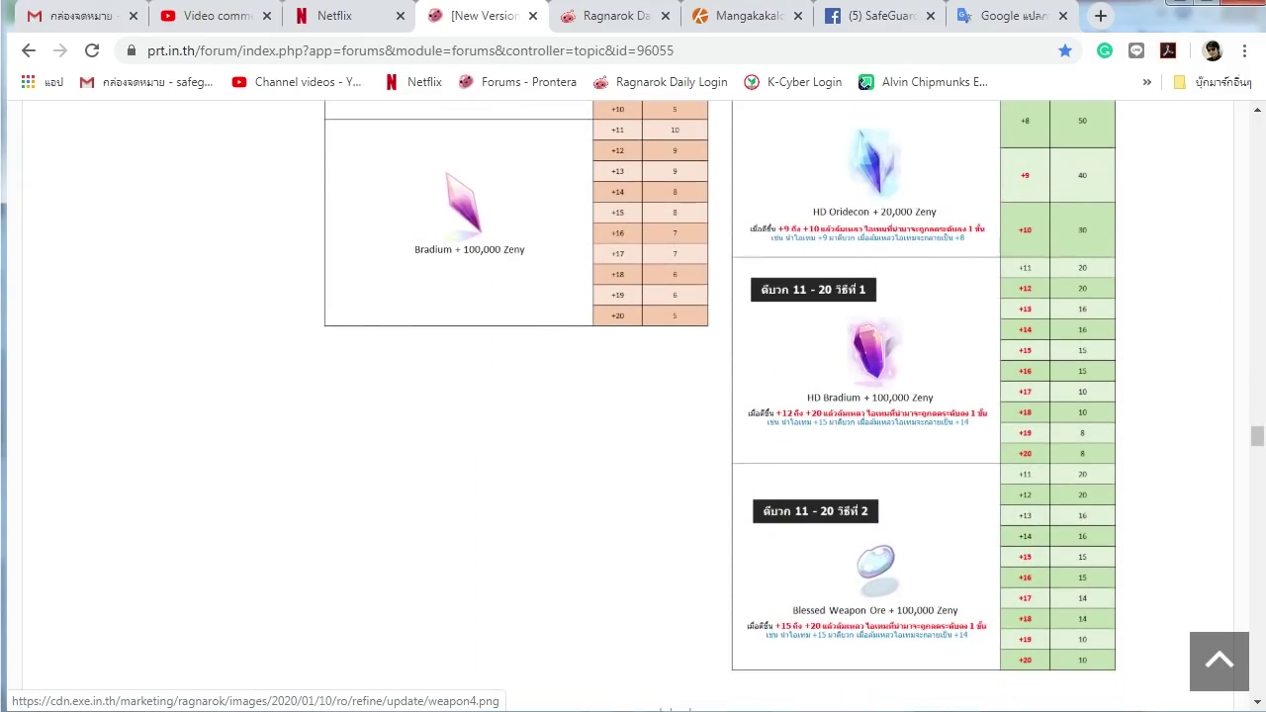
pyautogui.scroll(5, 720, 405)
pyautogui.scroll(-4, 720, 406)
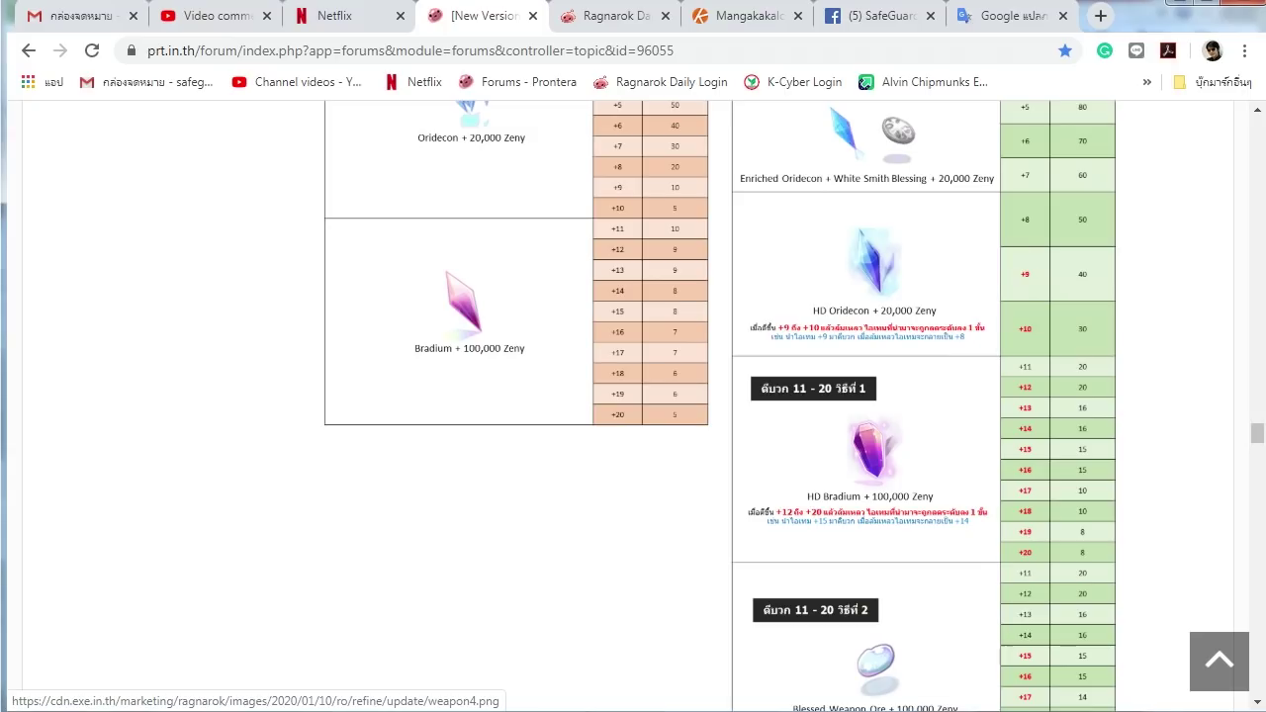
# Switch back to the spreadsheet and set the success chances to 20% for +11, 20% for +12 and 16% for +13.
pyautogui.hotkey('alt', 'Tab')
pyautogui.click(614, 372)
pyautogui.press('Down')
pyautogui.press('Down')
pyautogui.press('Down')
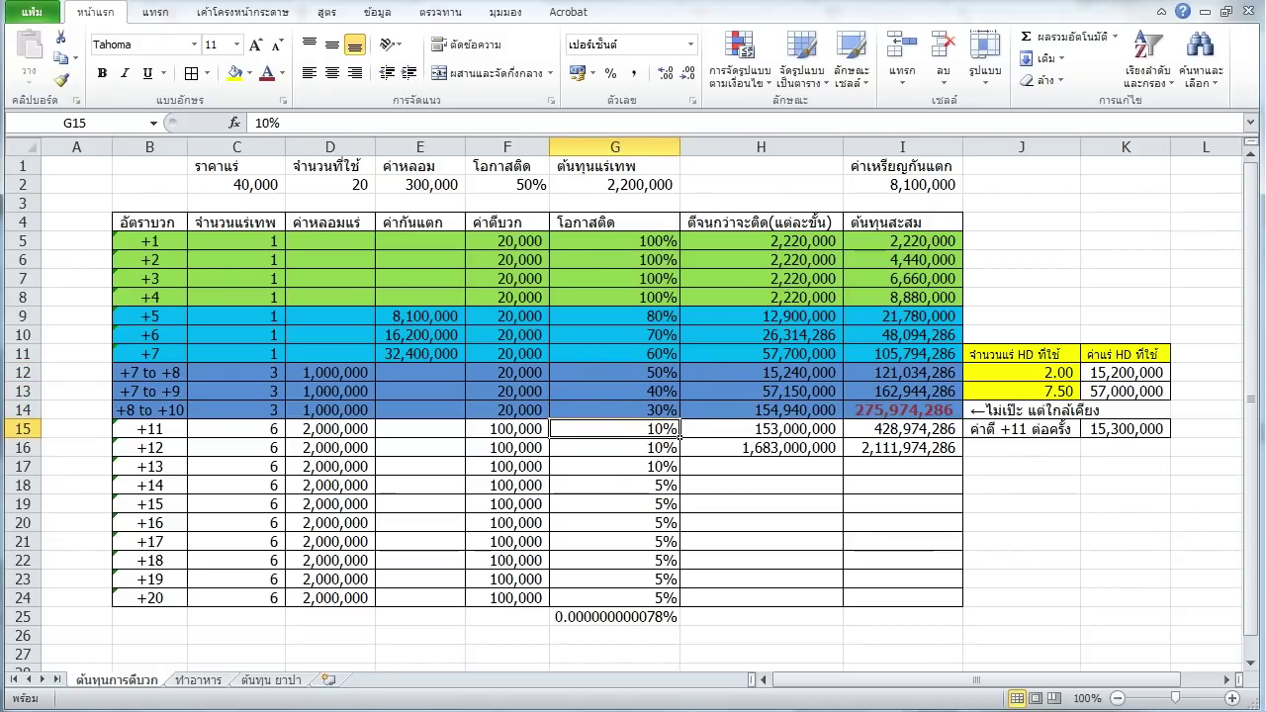
pyautogui.hotkey('alt', 'Tab')
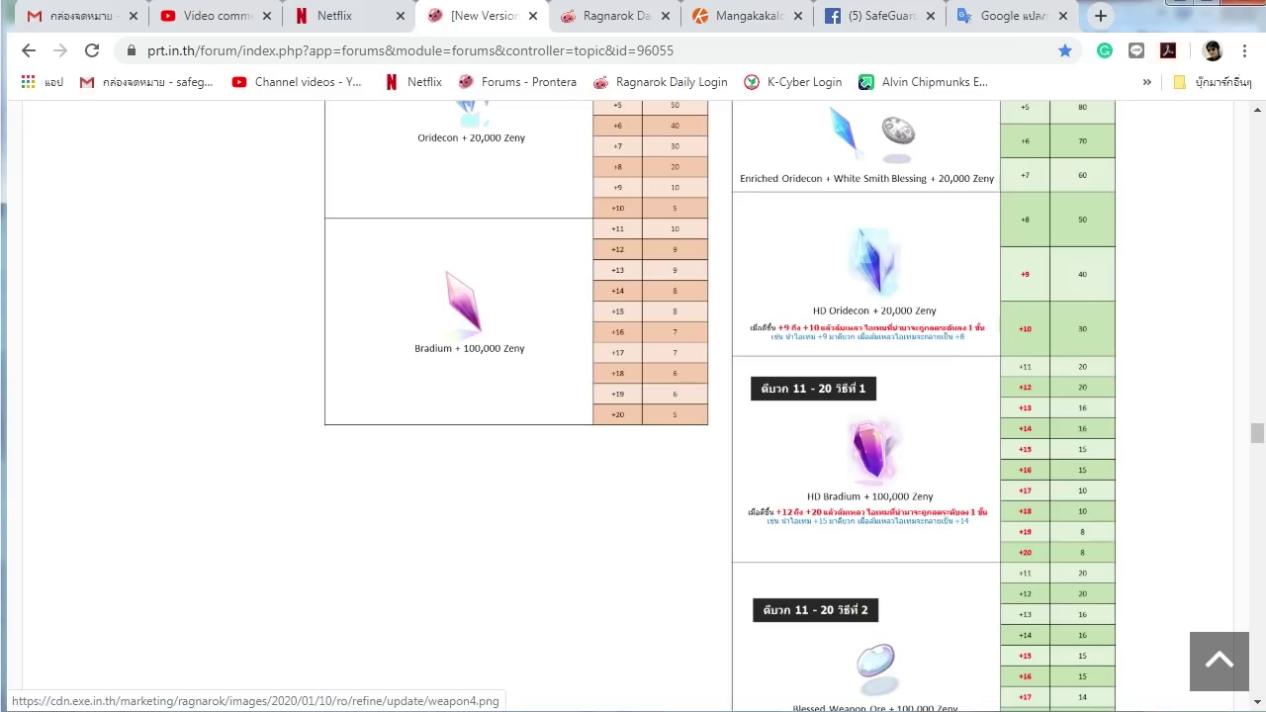
pyautogui.hotkey('alt', 'Tab')
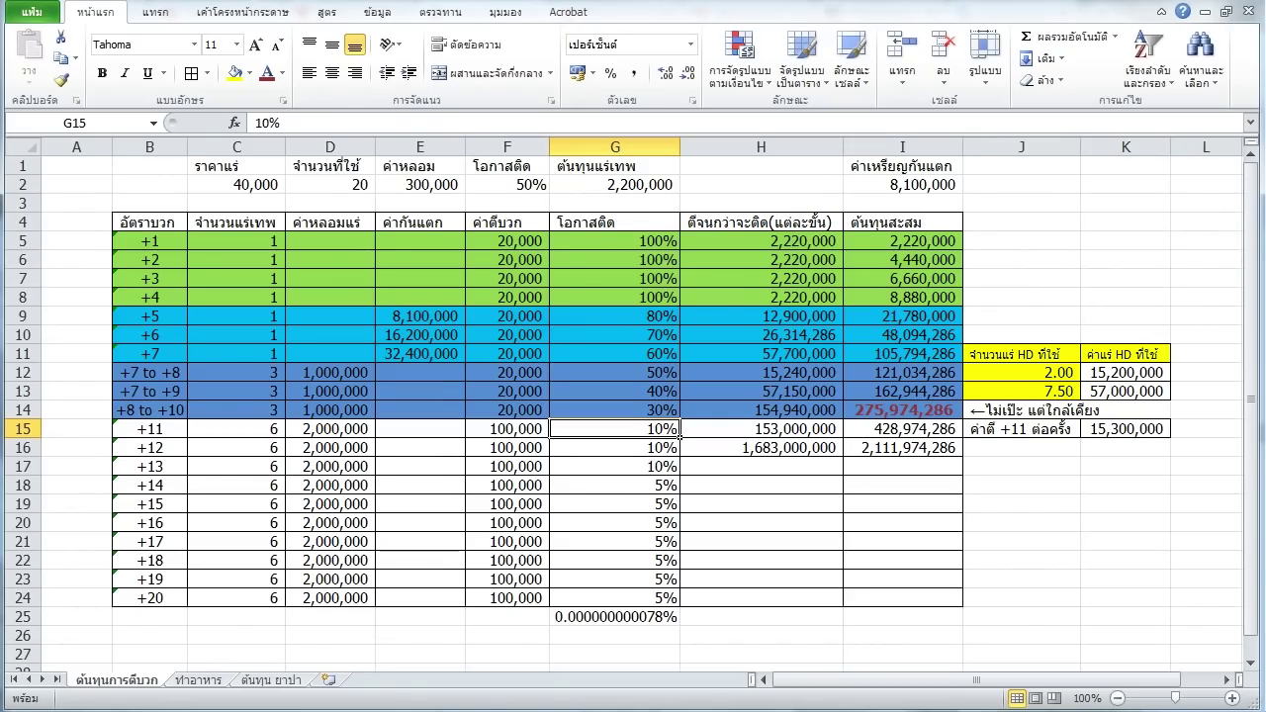
pyautogui.write('20')
pyautogui.press('Return')
pyautogui.write('2')
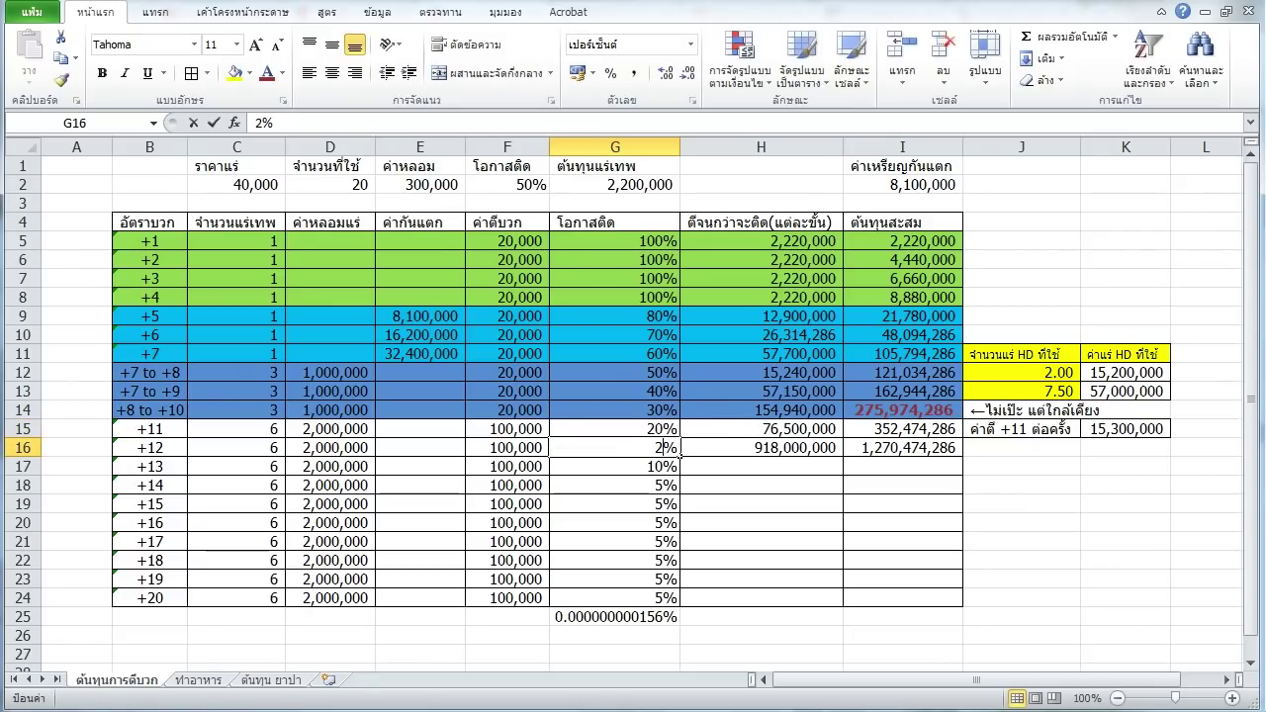
pyautogui.write('0')
pyautogui.press('Return')
pyautogui.write('16')
pyautogui.press('Return')
# Clear the success chances for +14 to +20 in G18:G24.
pyautogui.moveTo(679, 492); pyautogui.dragTo(679, 603)
pyautogui.press('Delete')
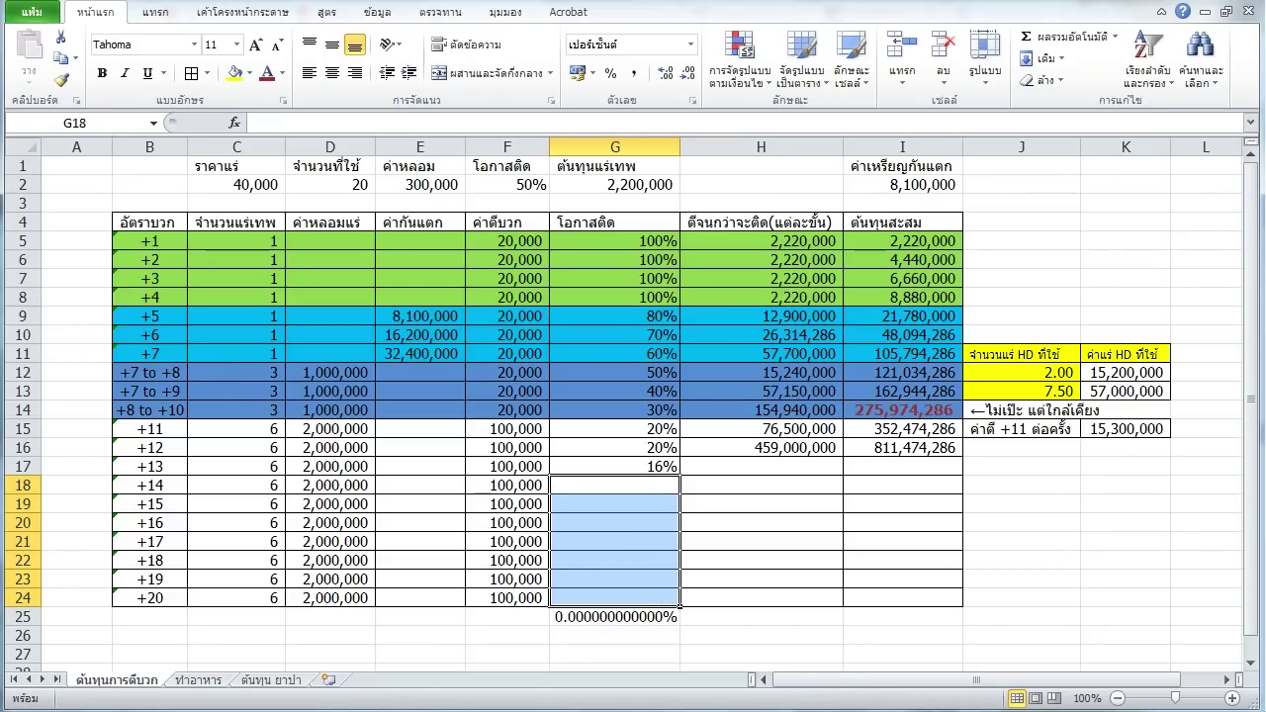
pyautogui.click(836, 450)
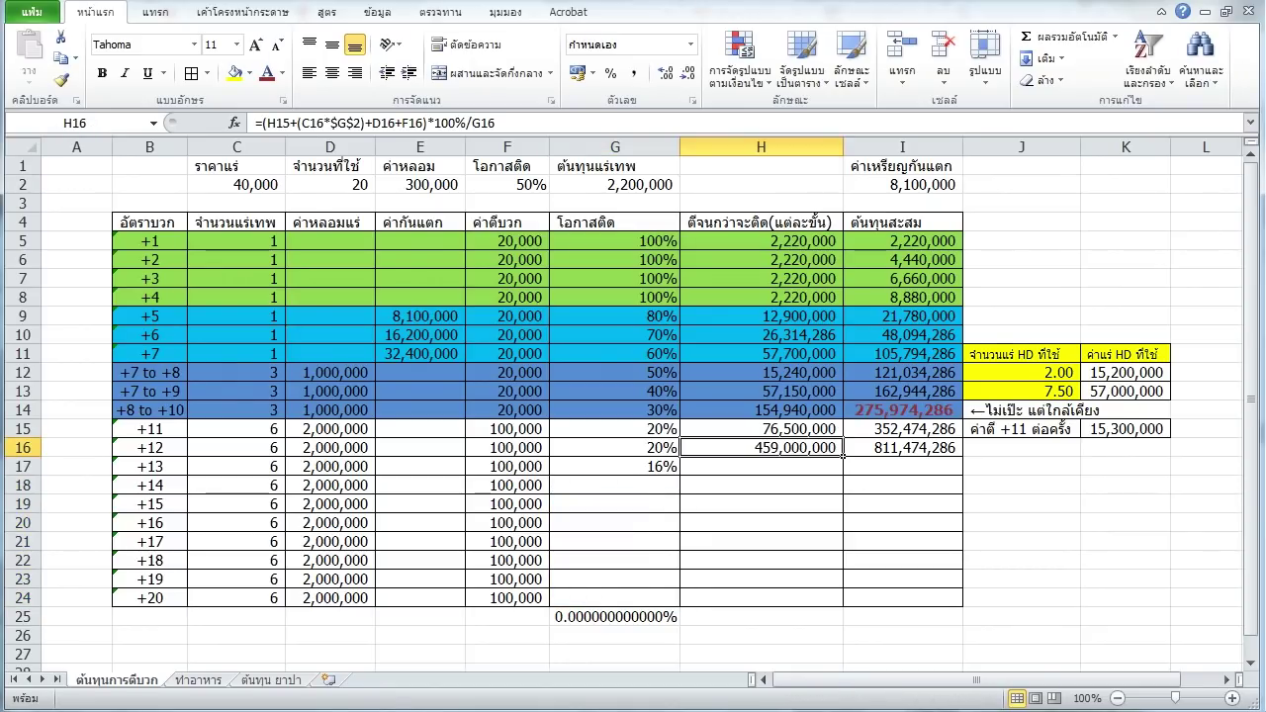
# Set the ore price in C2 to 70000.
pyautogui.click(236, 184)
pyautogui.write('70000')
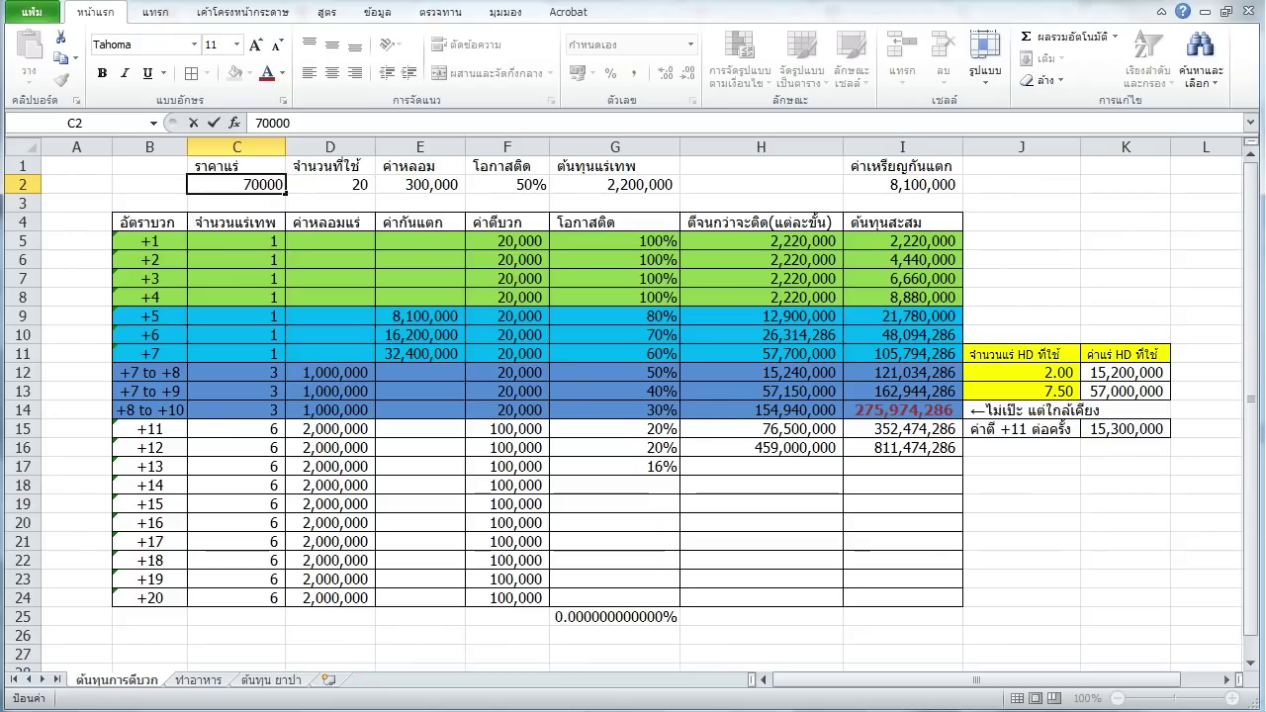
pyautogui.press('Return')
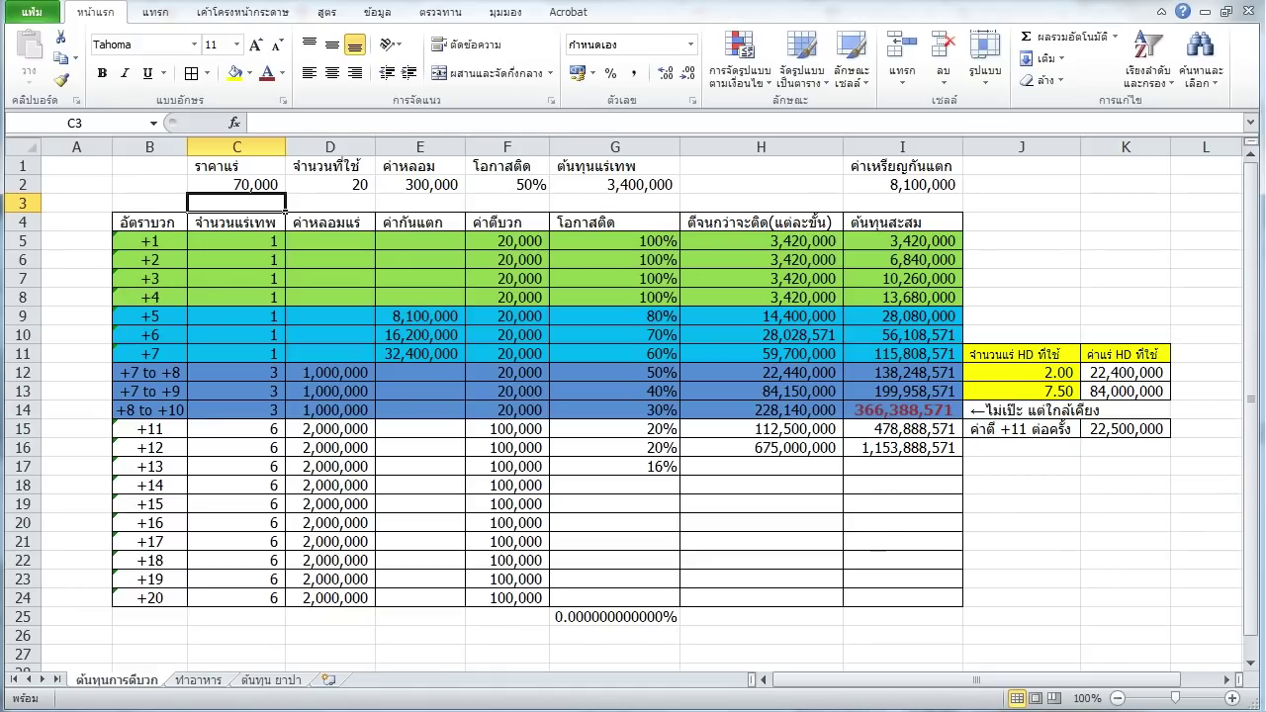
# Examine the +12 cost formula in H16 and the cells referenced by the +7 to +9 cost formula in H13.
pyautogui.click(839, 450)
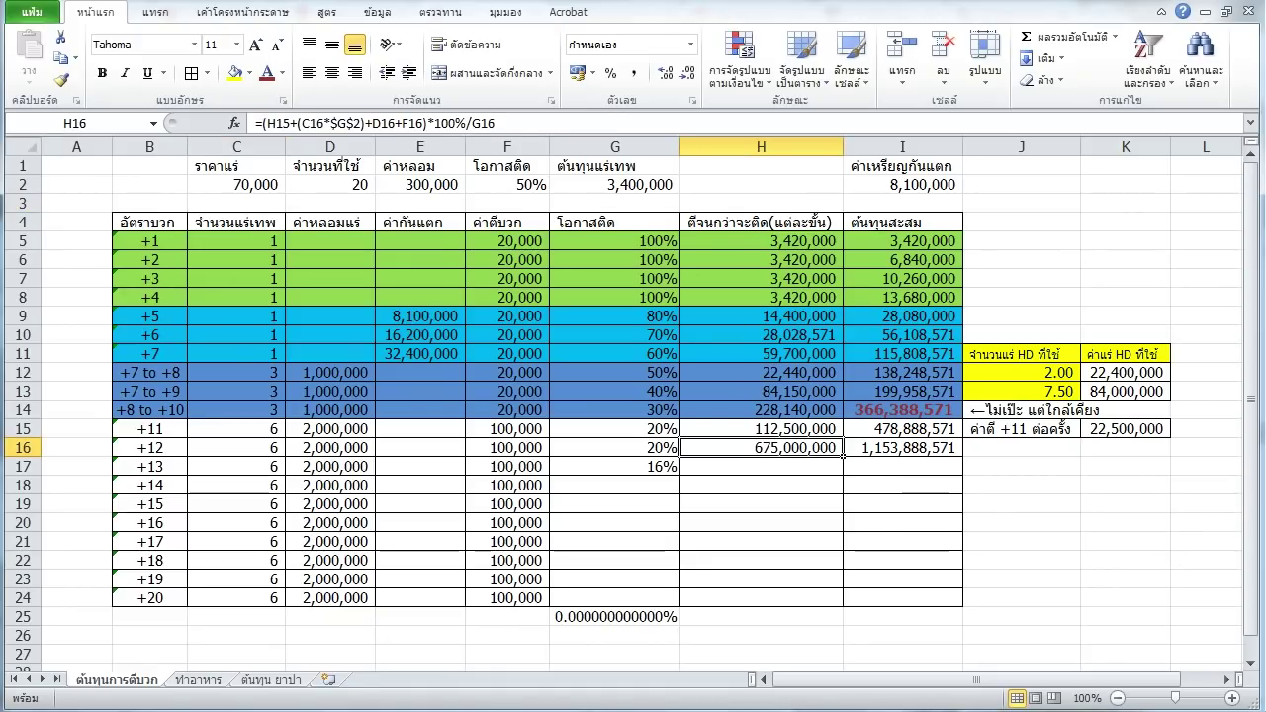
pyautogui.click(677, 455)
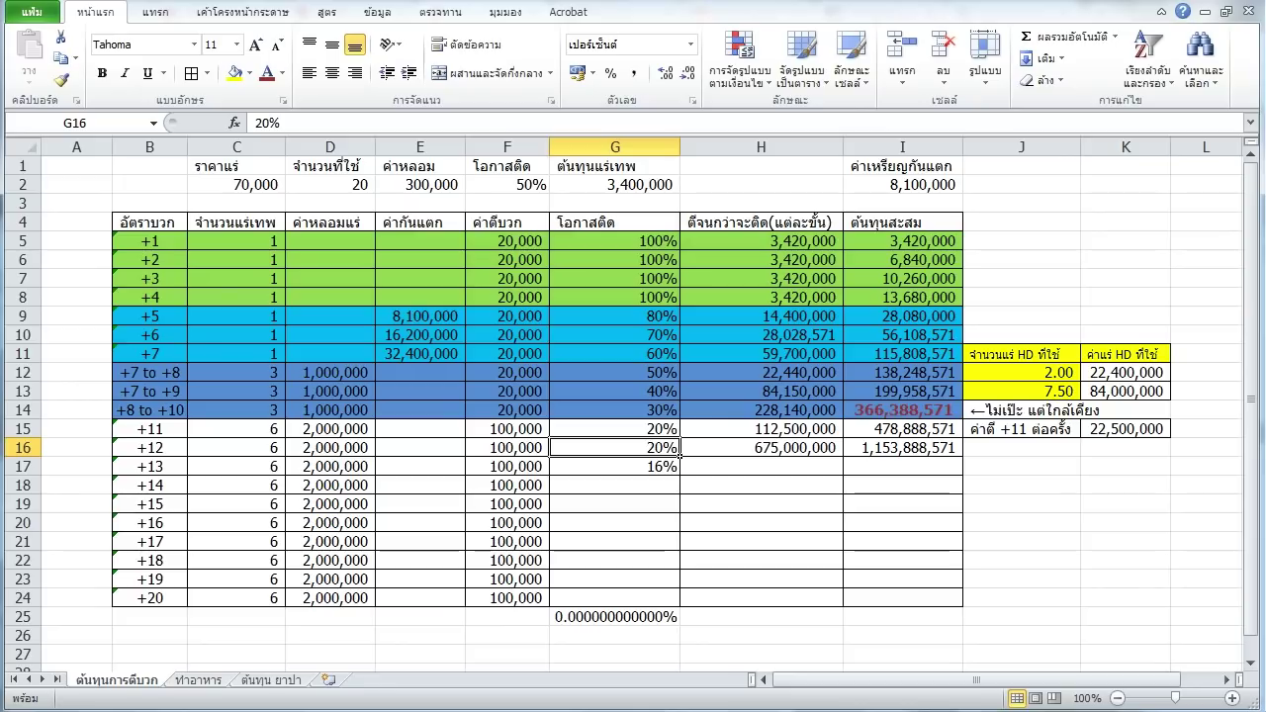
pyautogui.click(839, 471)
pyautogui.click(761, 390)
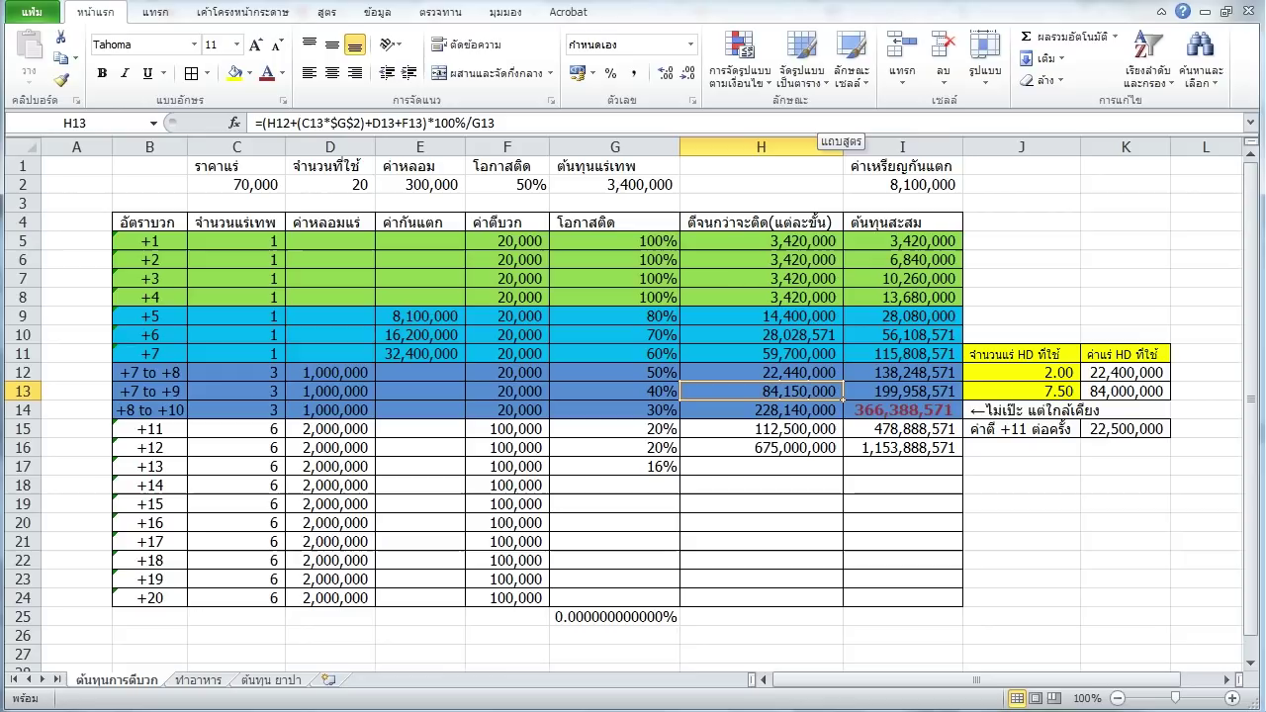
pyautogui.press('F2')
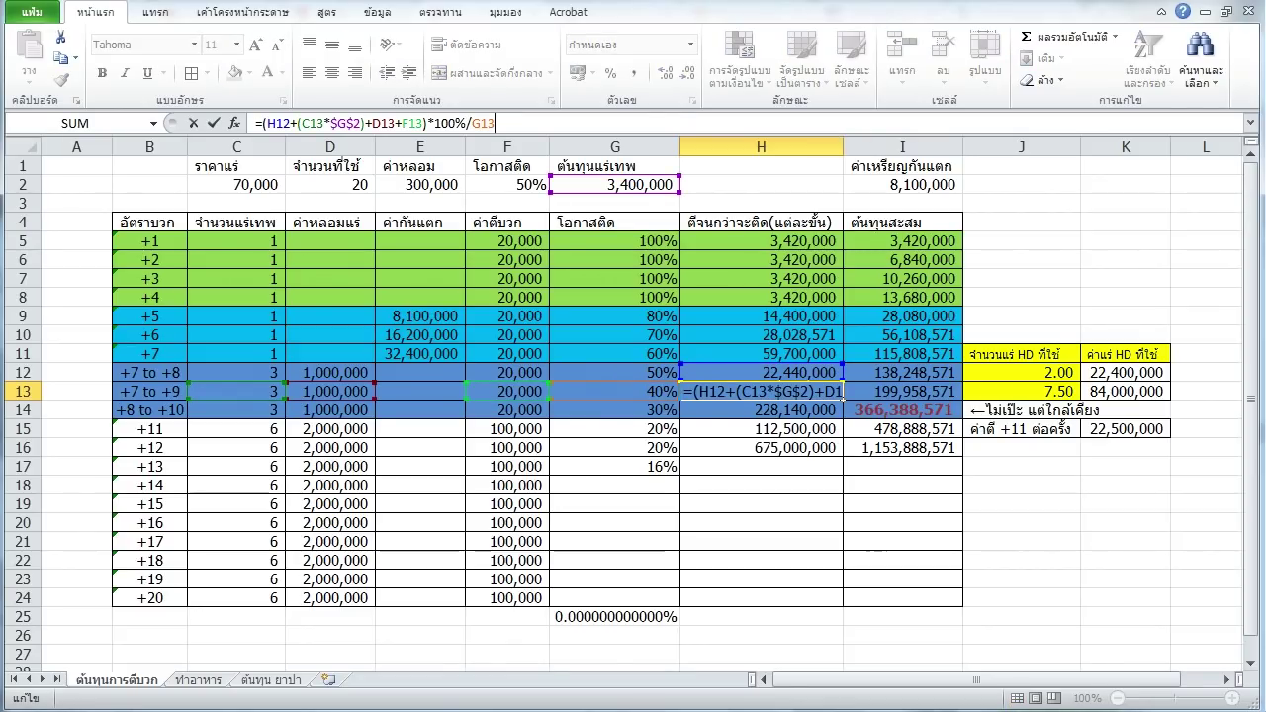
pyautogui.press('Escape')
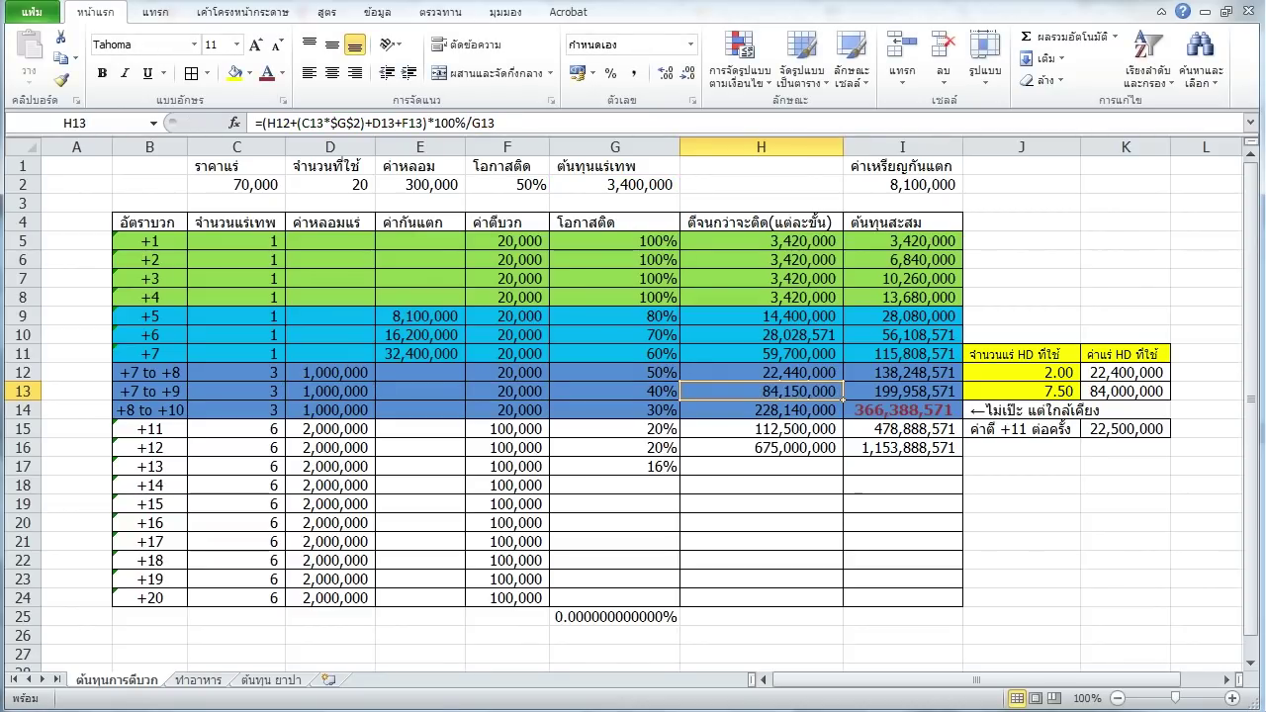
# Try to calculate the +13 cost in H17 by copying only the formula from H14.
pyautogui.click(761, 466)
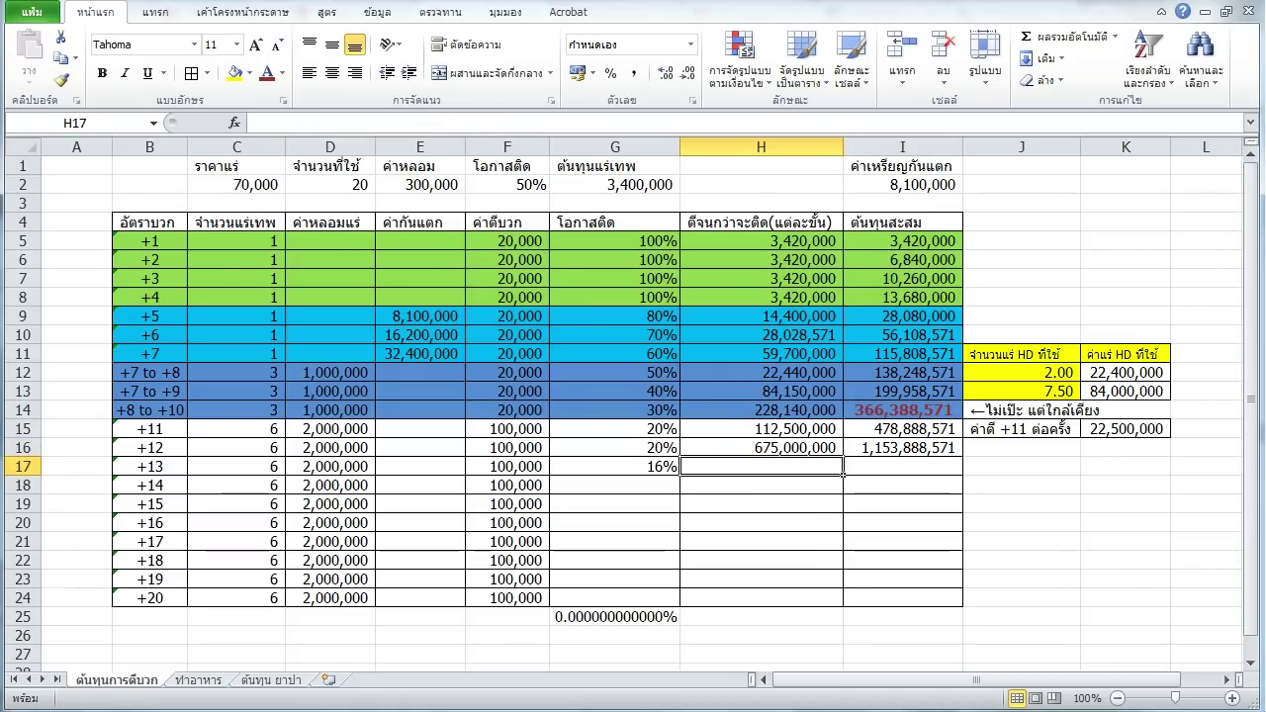
pyautogui.click(760, 447)
pyautogui.click(761, 390)
pyautogui.click(760, 410)
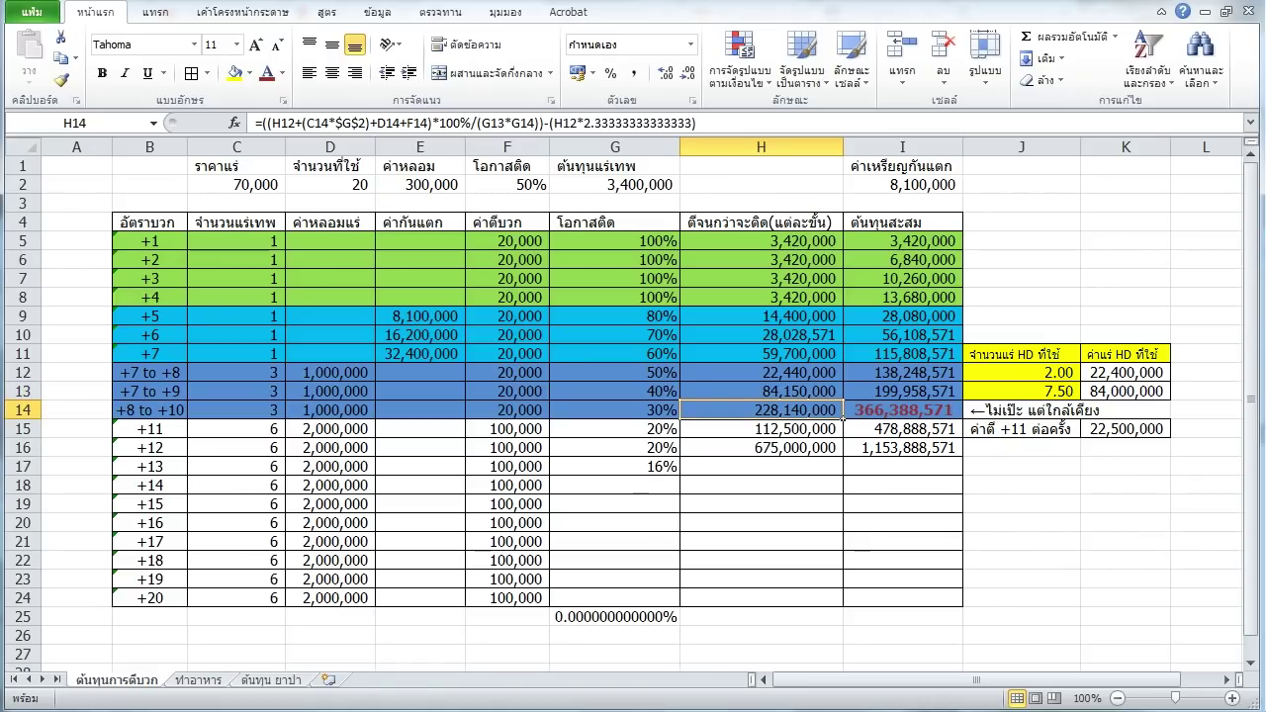
pyautogui.hotkey('ctrl', 'c')
pyautogui.click(761, 466)
pyautogui.click(29, 74)
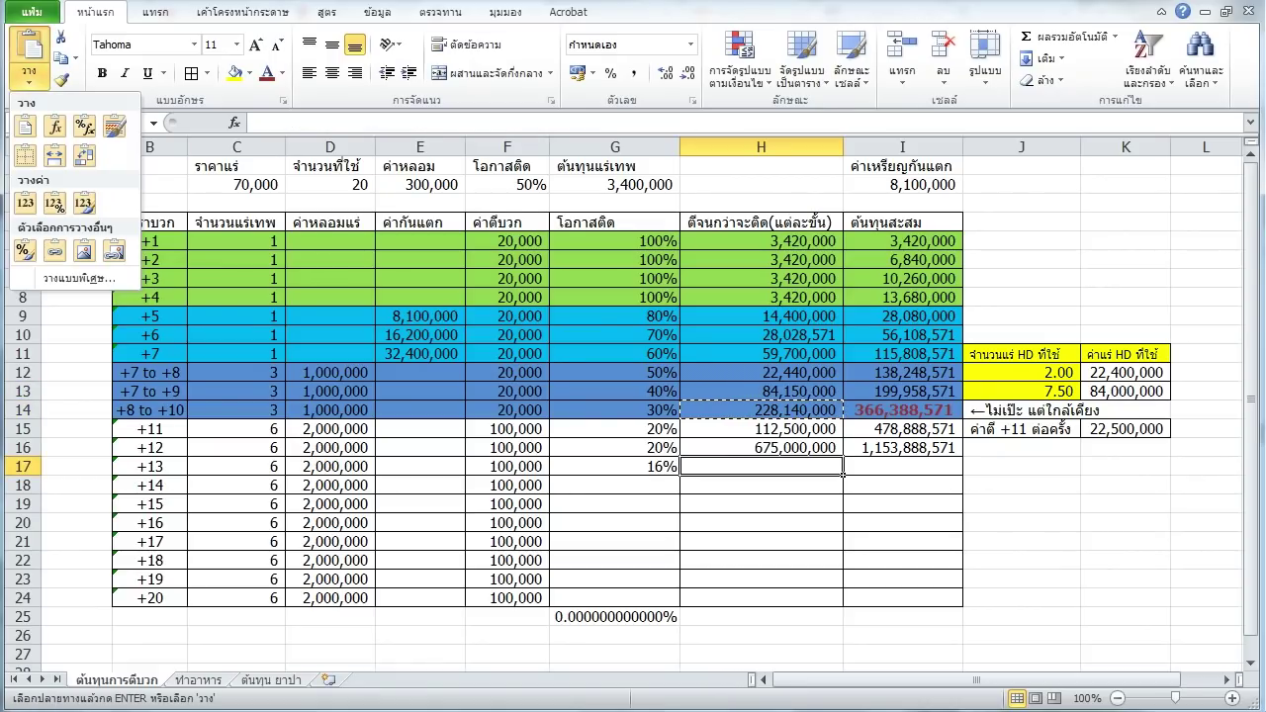
pyautogui.click(54, 126)
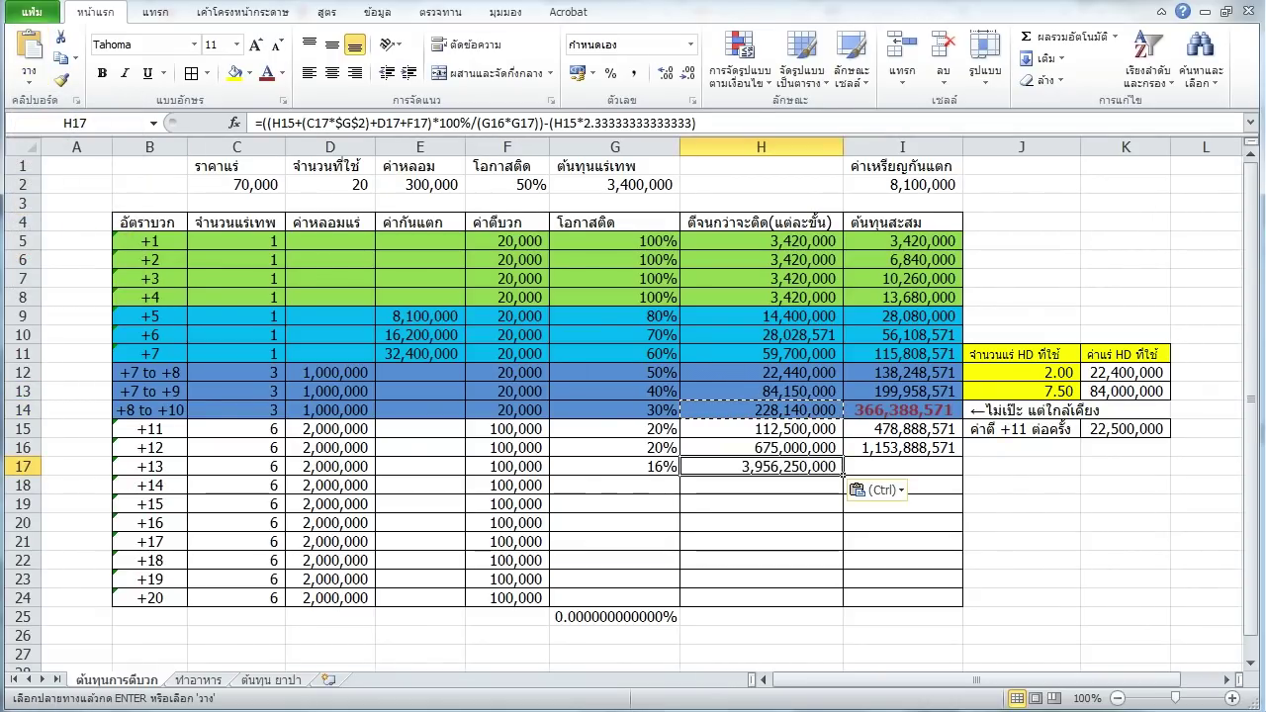
pyautogui.hotkey('ctrl', 'z')
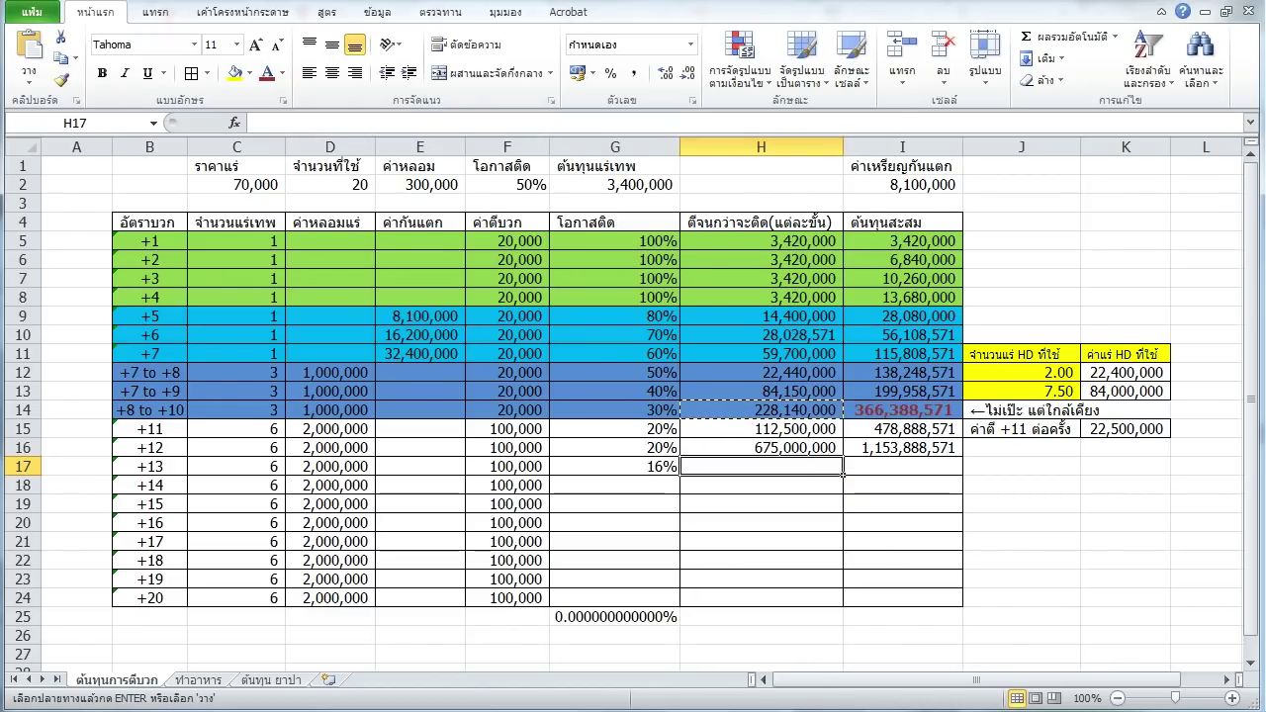
# Check the cost formulas in H16 and H15, then try the copied H14 formula in H17 again and clear it.
pyautogui.click(841, 455)
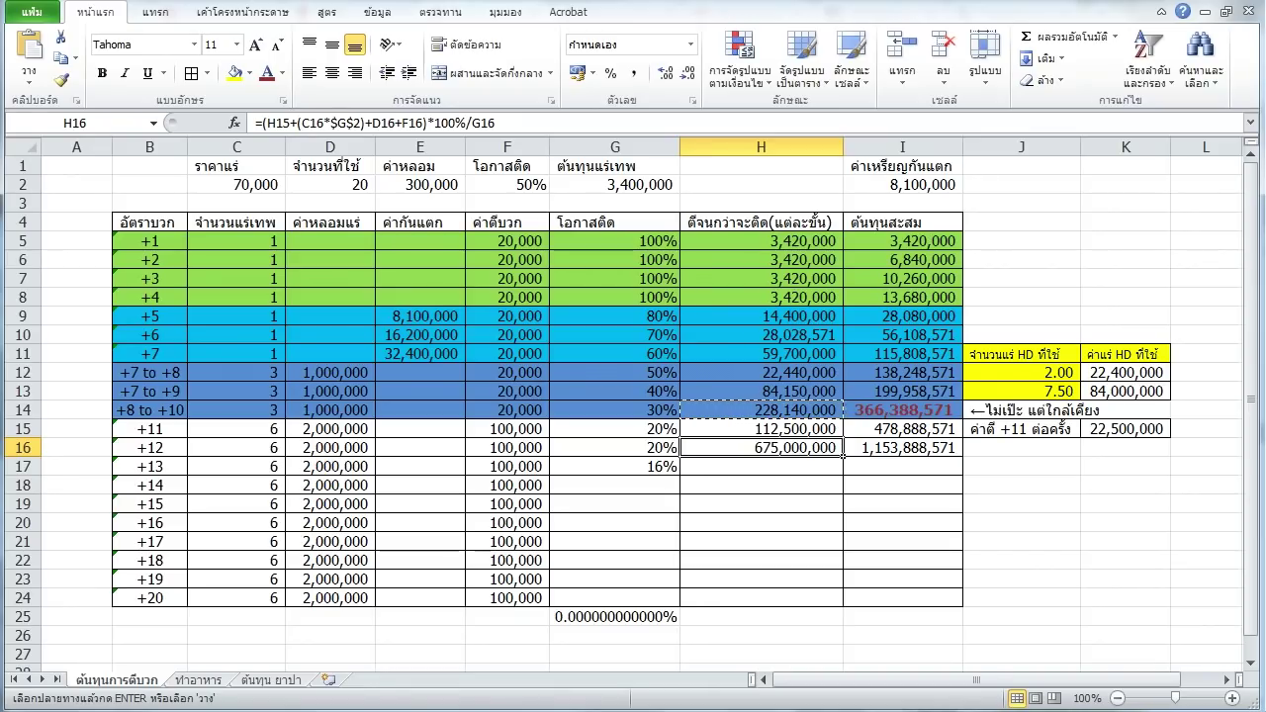
pyautogui.click(761, 428)
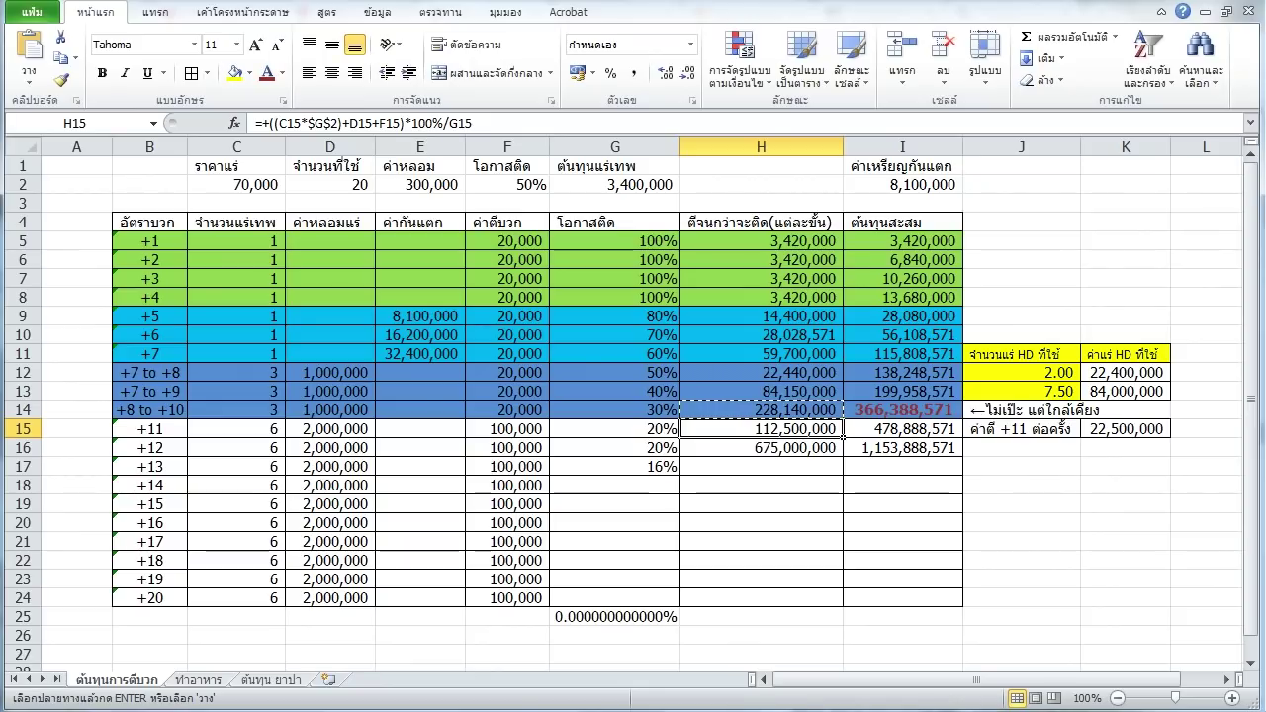
pyautogui.click(760, 466)
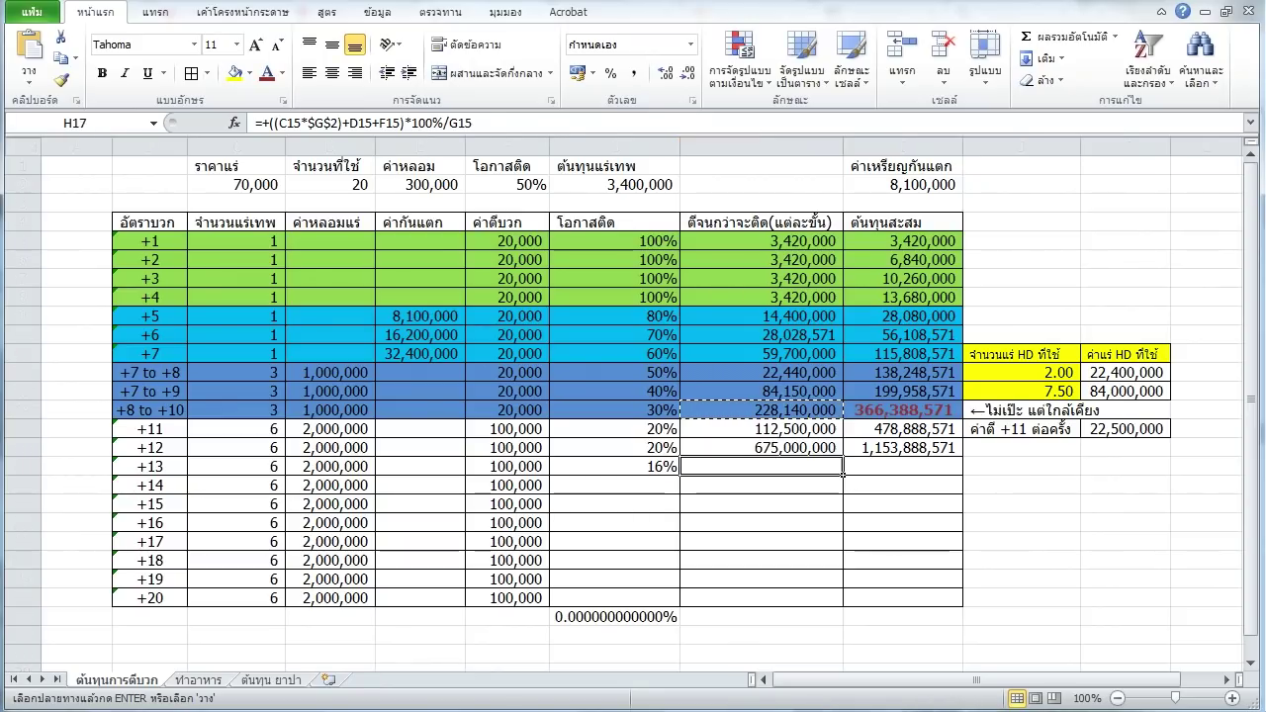
pyautogui.hotkey('ctrl', 'v')
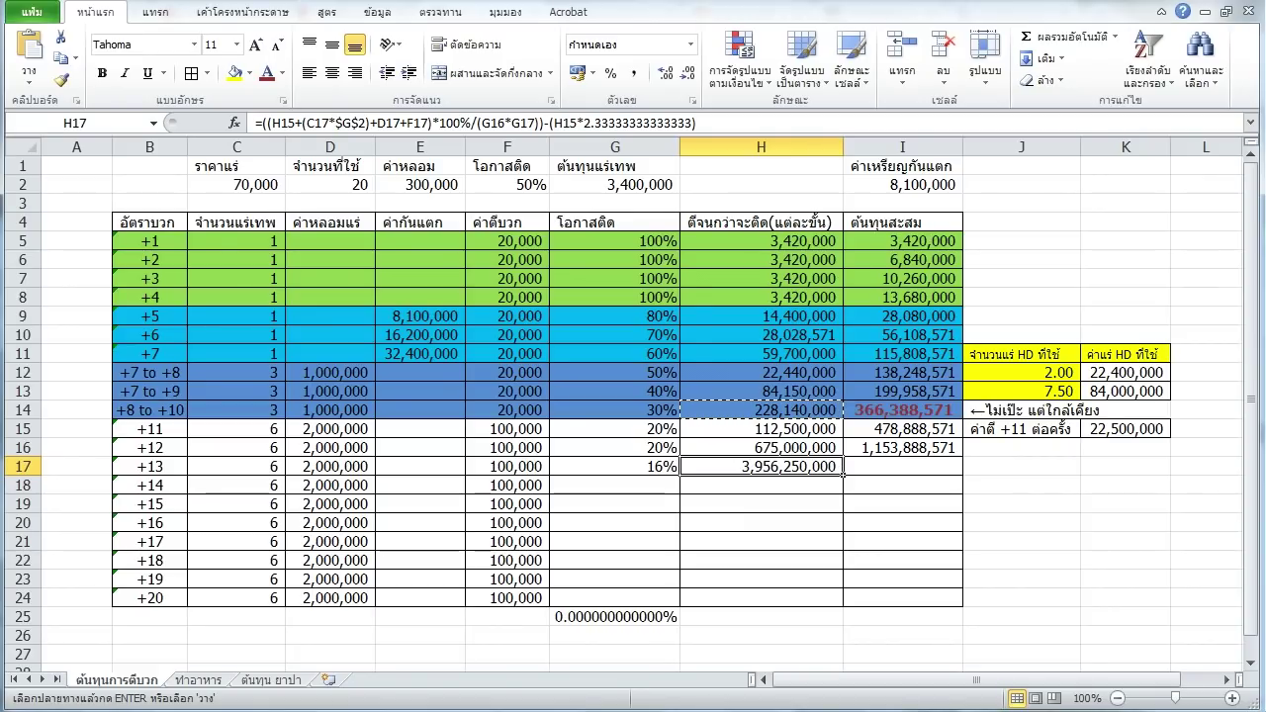
pyautogui.press('Delete')
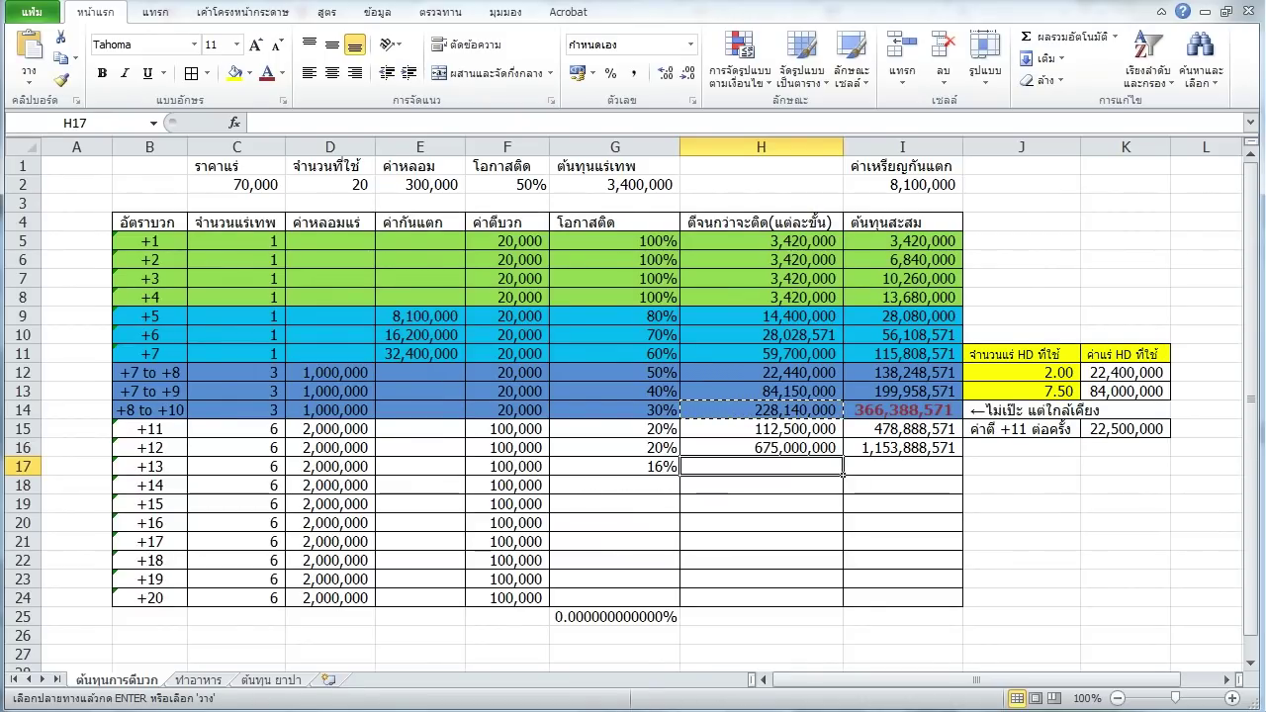
pyautogui.click(902, 466)
pyautogui.click(761, 466)
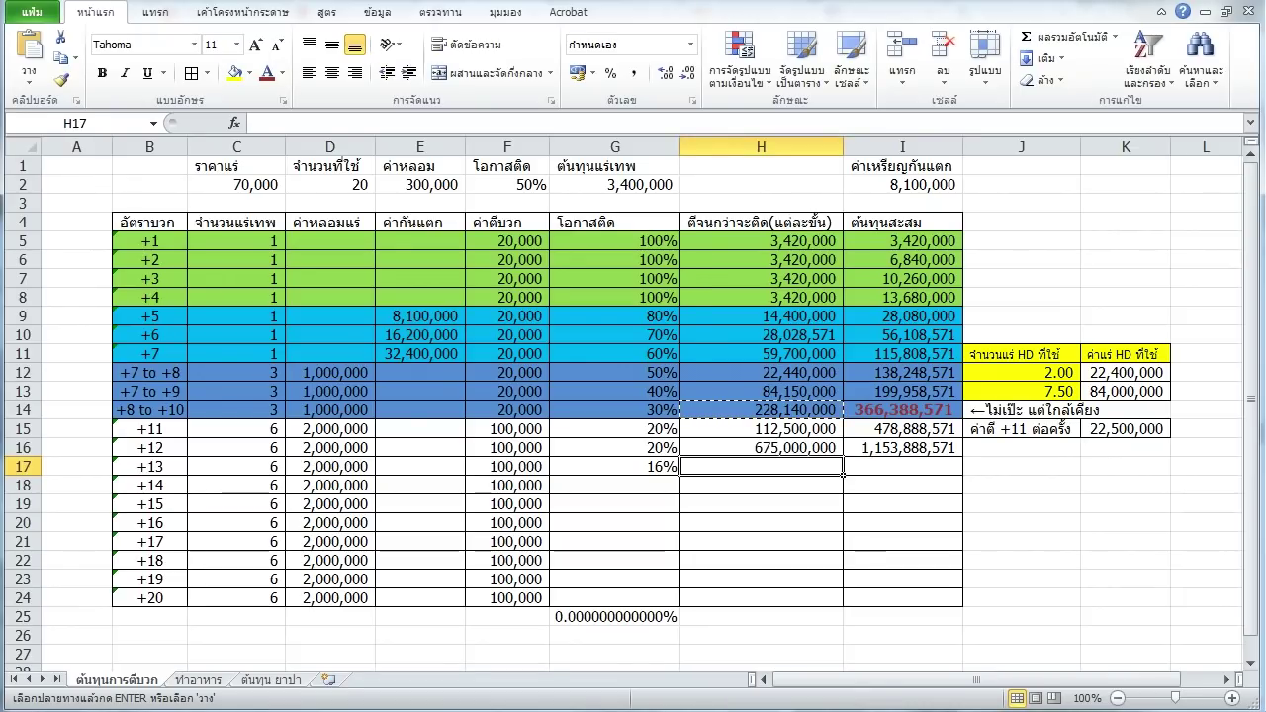
pyautogui.moveTo(761, 466); pyautogui.dragTo(761, 597)
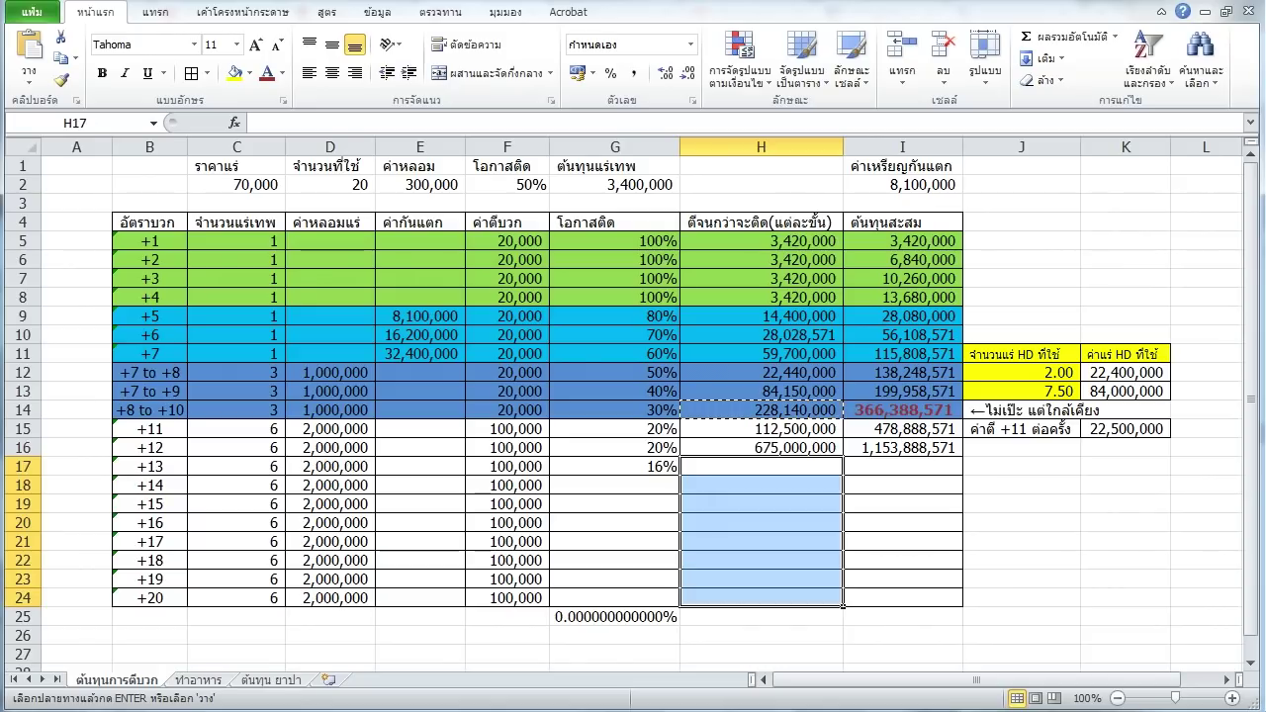
pyautogui.click(761, 447)
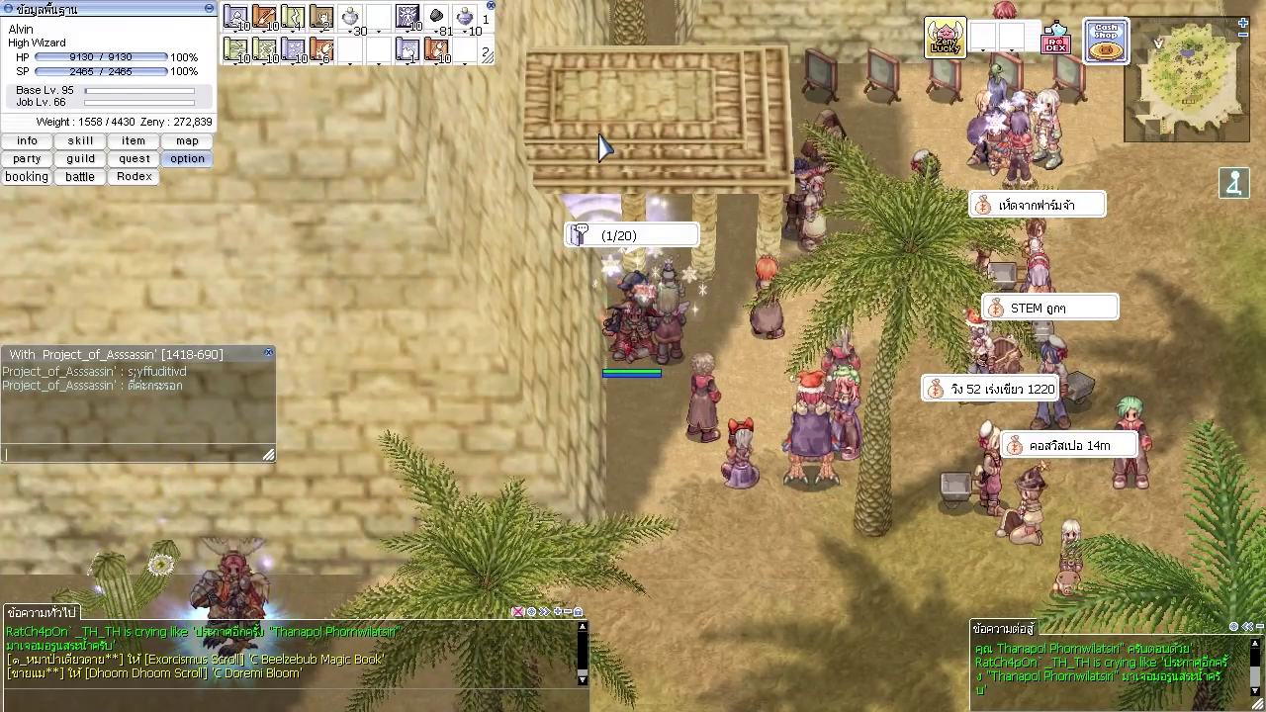
# Switch to the Ragnarok game, reply "ดีจ้า *-*/" in the open private chat and open the character's equipment window.
pyautogui.write('fu0hk')
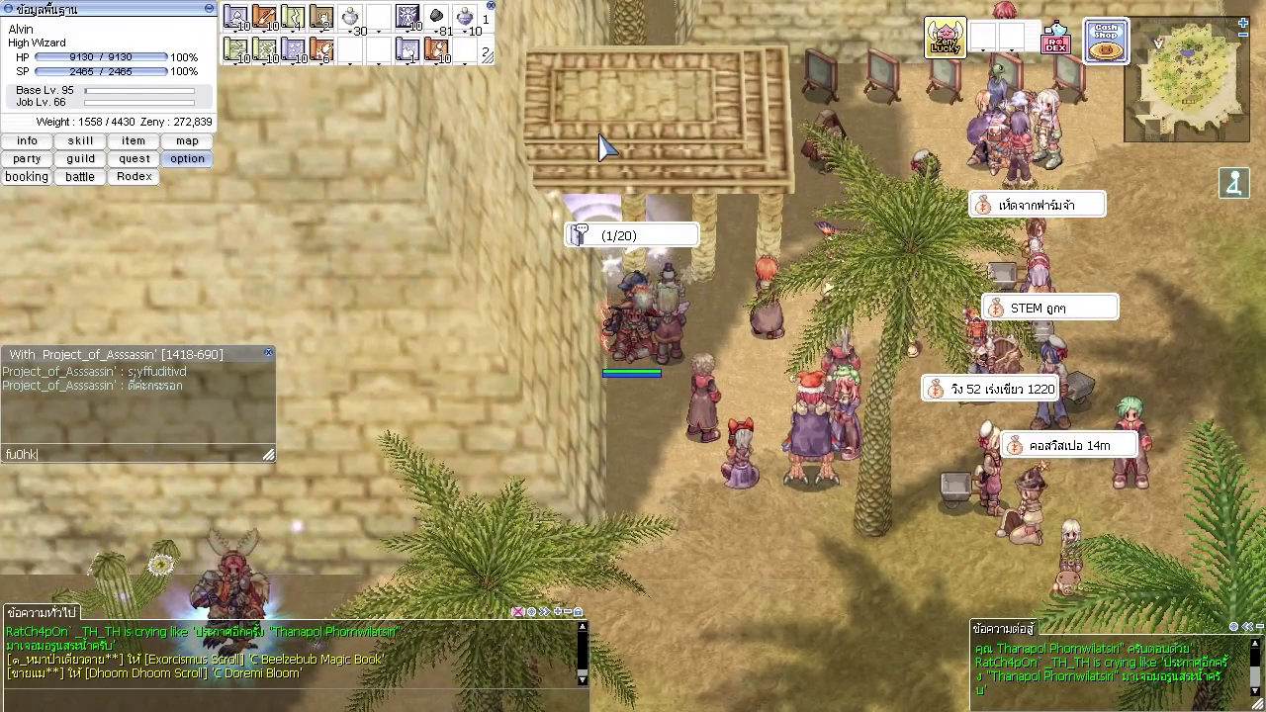
pyautogui.press('BackSpace')
pyautogui.press('BackSpace')
pyautogui.press('BackSpace')
pyautogui.press('BackSpace')
pyautogui.press('BackSpace')
pyautogui.write('ดีจ้า *-*/')
pyautogui.press('Return')
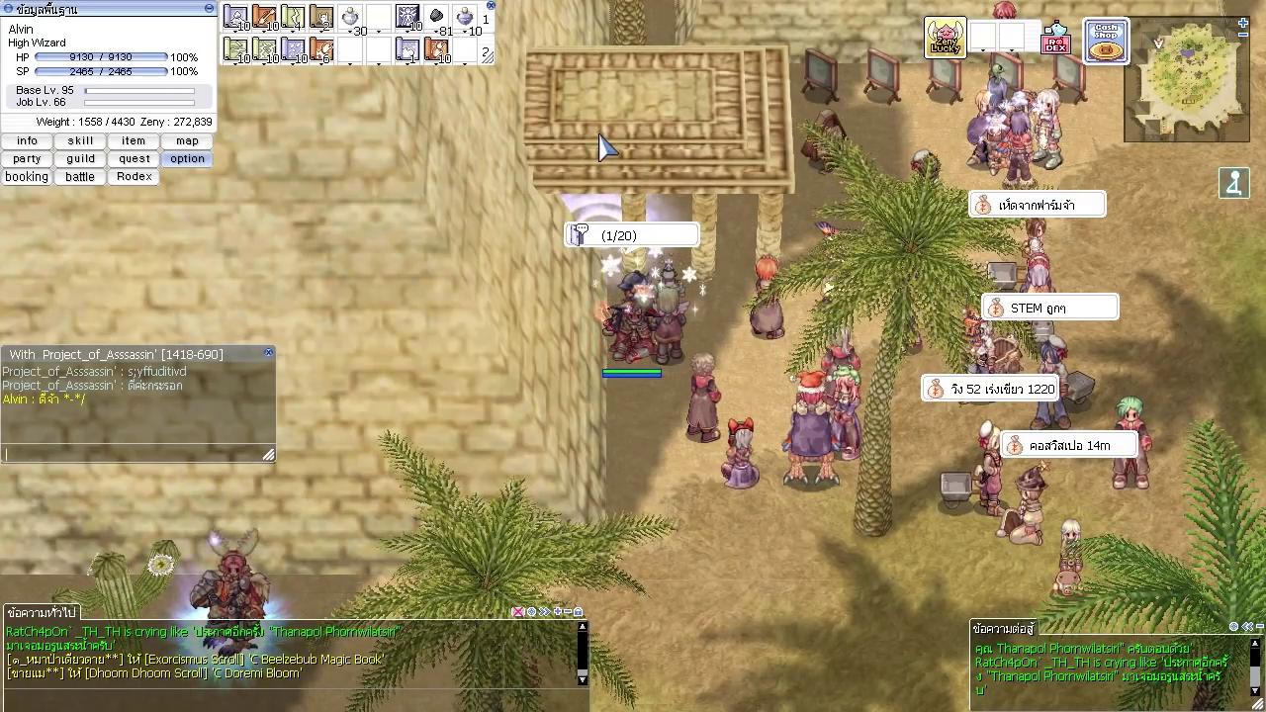
pyautogui.hotkey('alt', 'q')
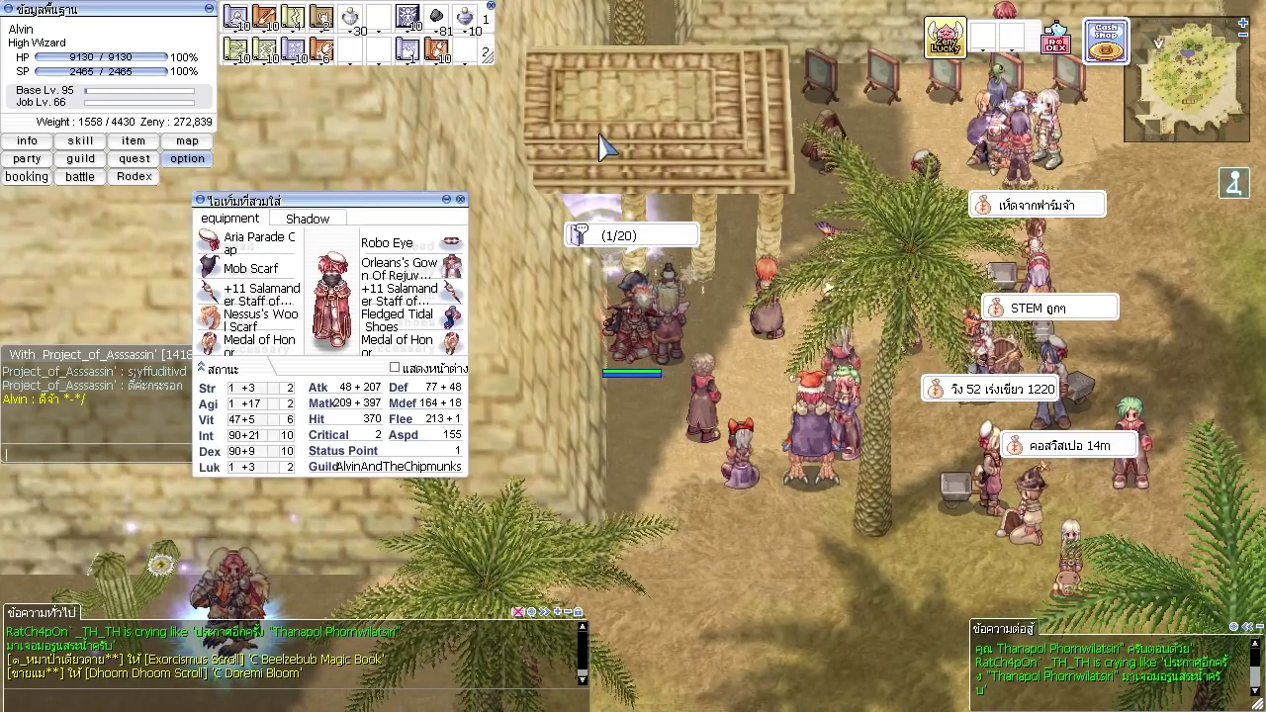
# Switch back to the Excel cost sheet and examine the cells referenced by the +12 cost formula in H16.
pyautogui.hotkey('alt', 'Tab')
pyautogui.hotkey('alt', 'Tab')
pyautogui.hotkey('alt', 'Tab')
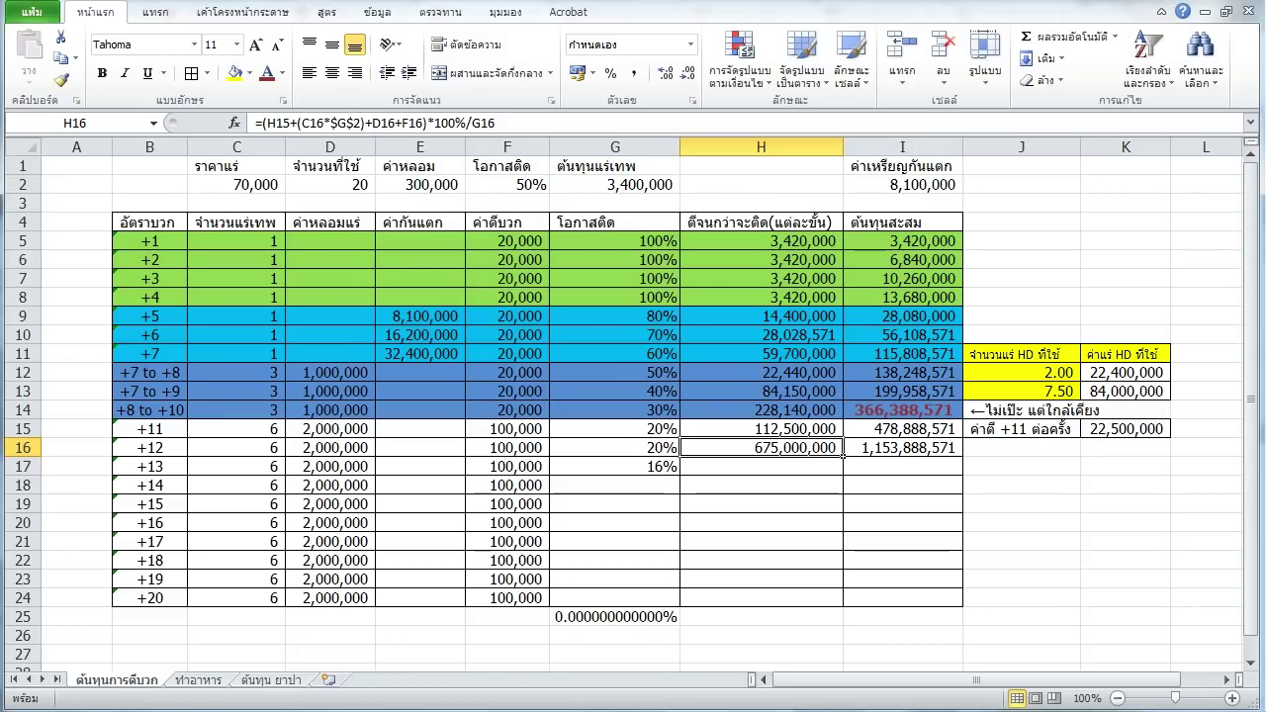
pyautogui.click(1021, 448)
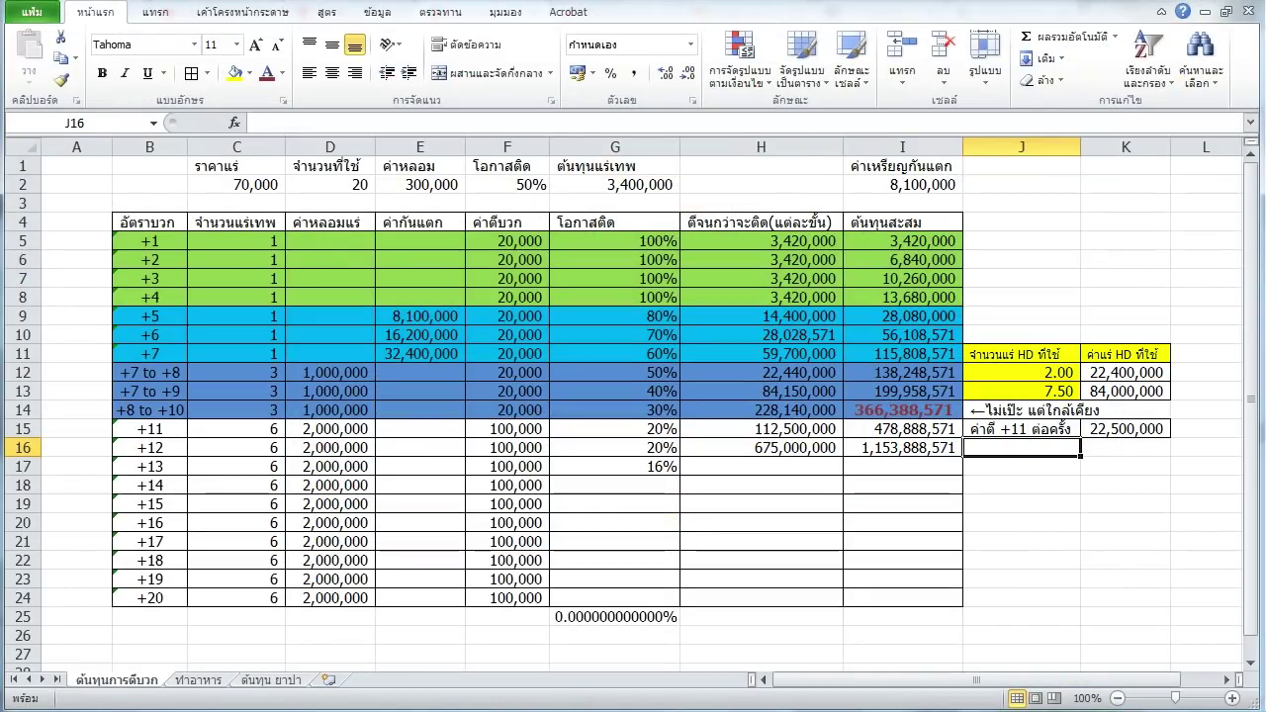
pyautogui.click(839, 451)
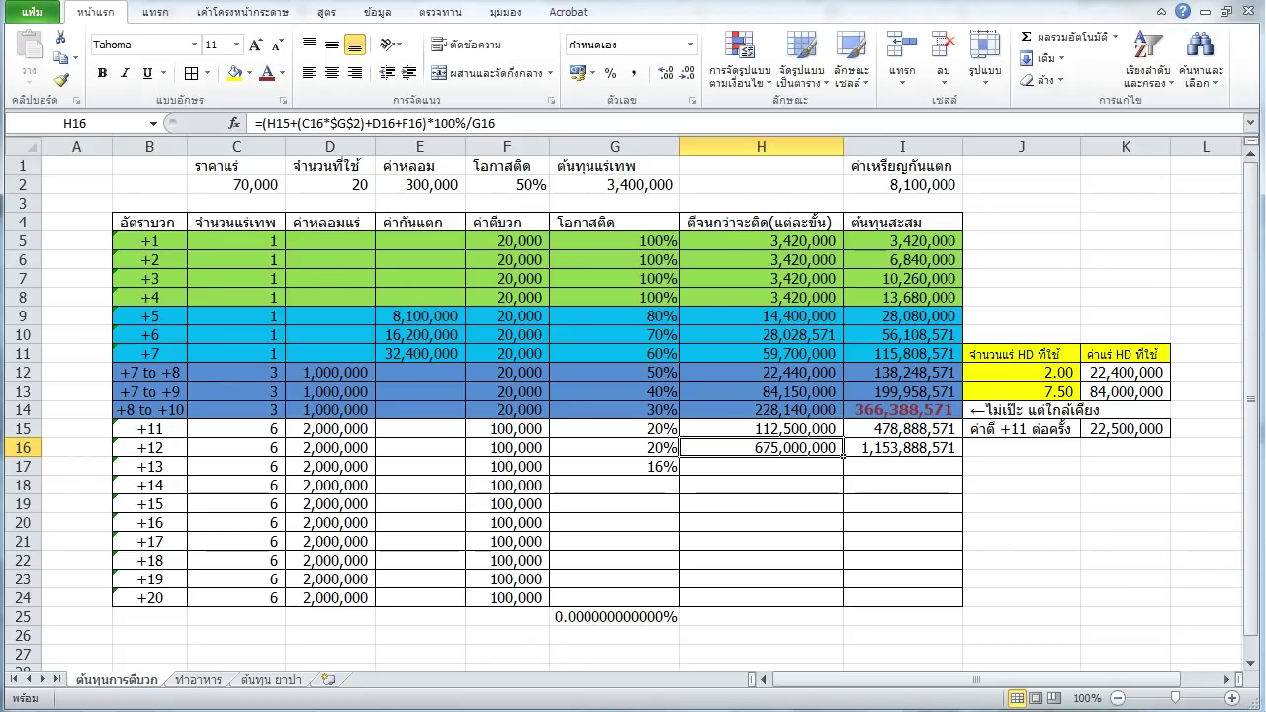
pyautogui.press('F2')
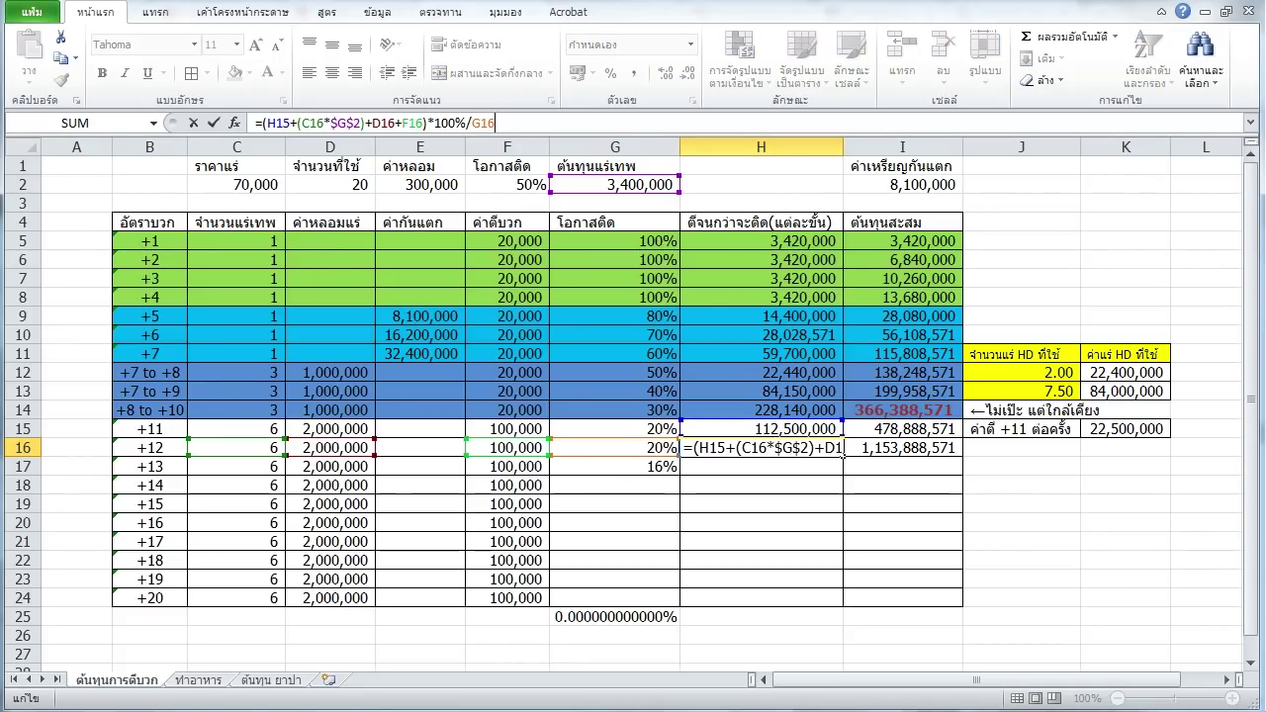
pyautogui.hotkey('ctrl', 'Return')
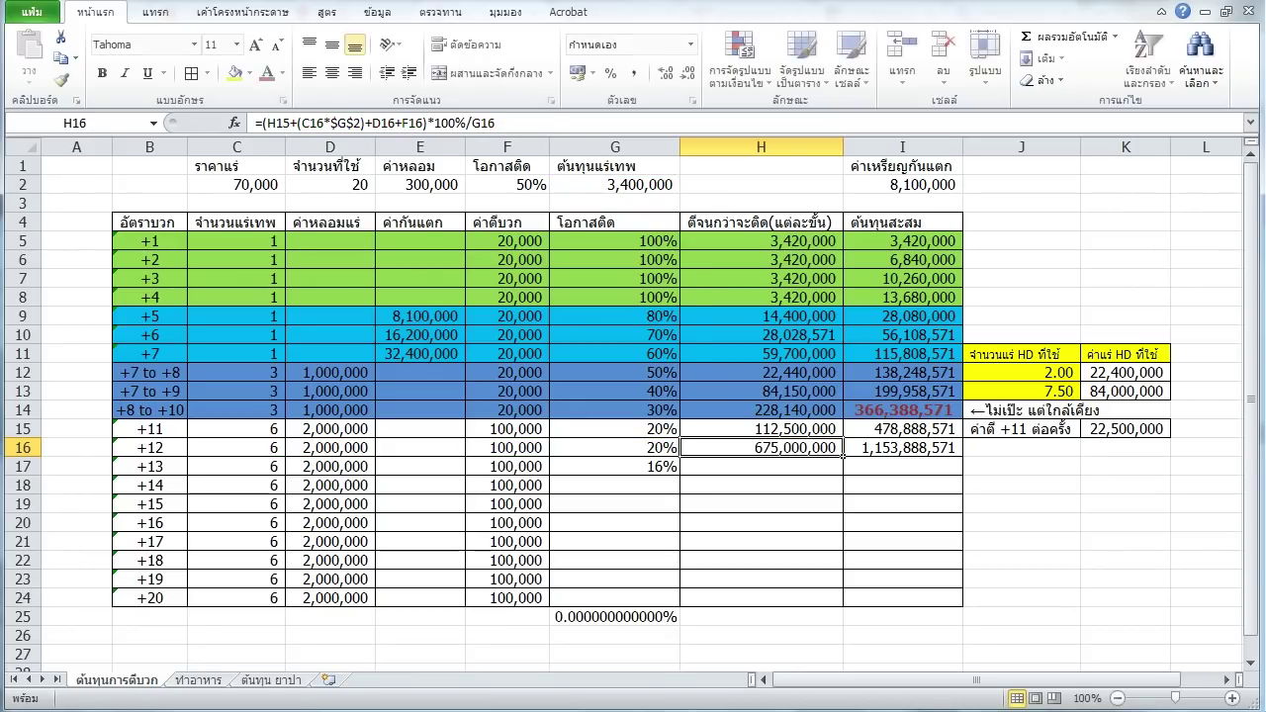
# Change the +12 cumulative cost formula in I16 to add the +10 cumulative cost in I14 and the step cost in H16.
pyautogui.click(903, 447)
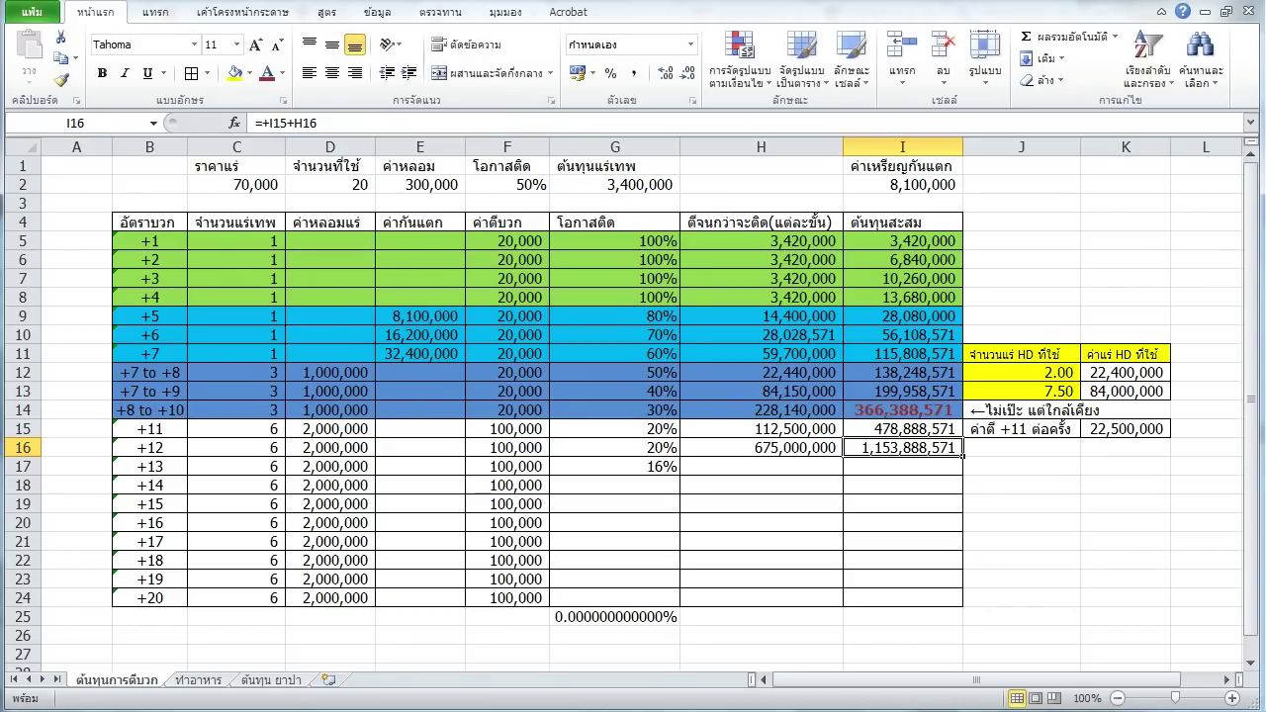
pyautogui.press('F2')
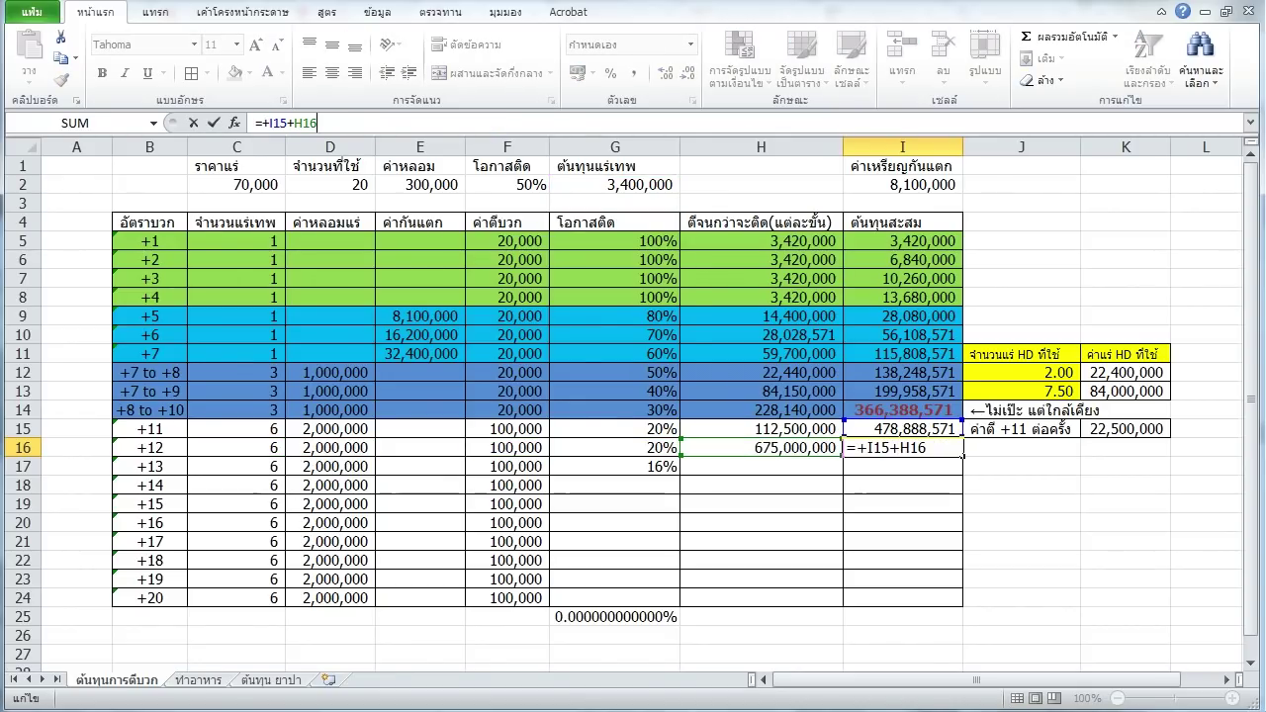
pyautogui.hotkey('ctrl', 'Return')
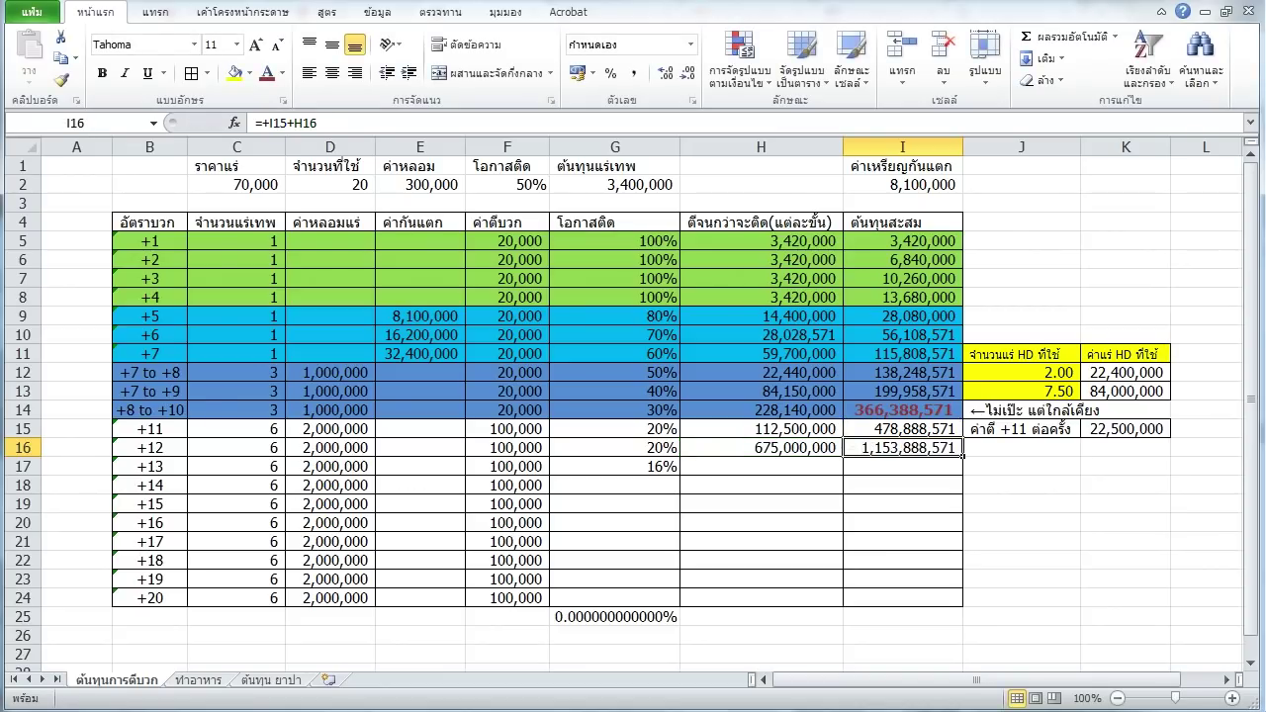
pyautogui.write('+')
pyautogui.press('Up')
pyautogui.press('Up')
pyautogui.write('+')
pyautogui.press('Left')
pyautogui.press('Return')
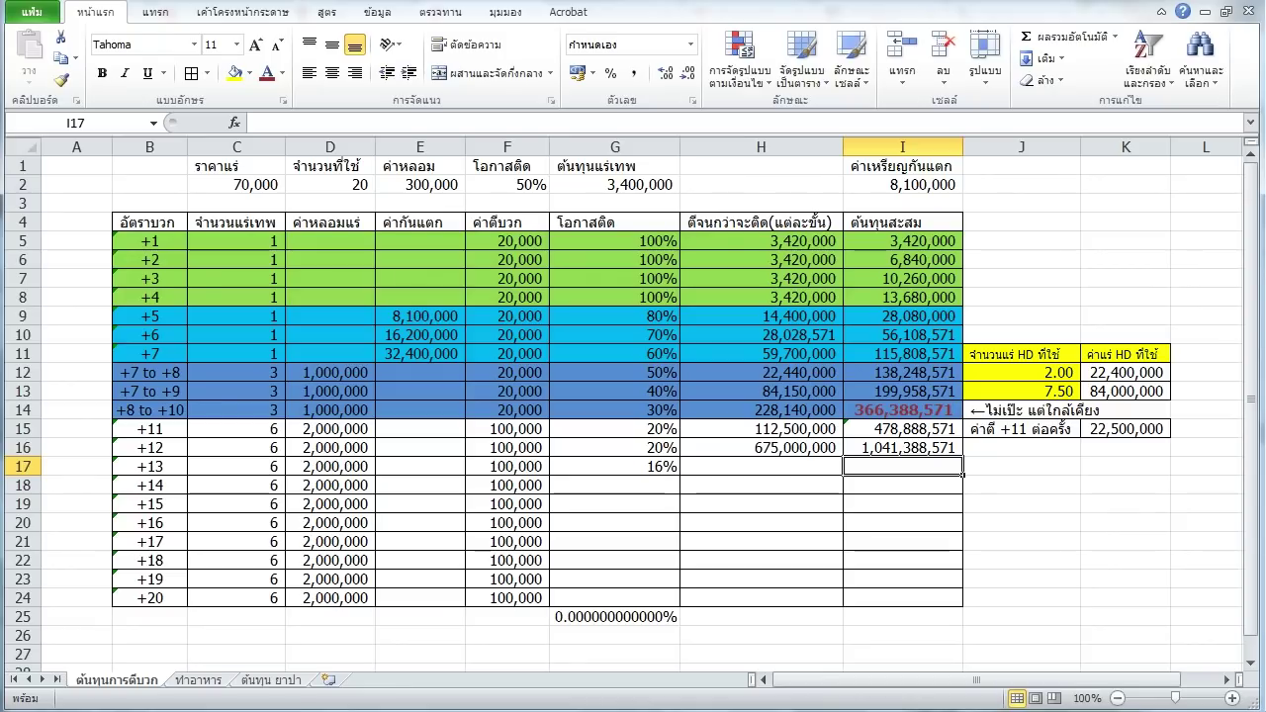
# Switch to the browser's forum topic and look through the weapon and armor refine success rate tables.
pyautogui.click(760, 466)
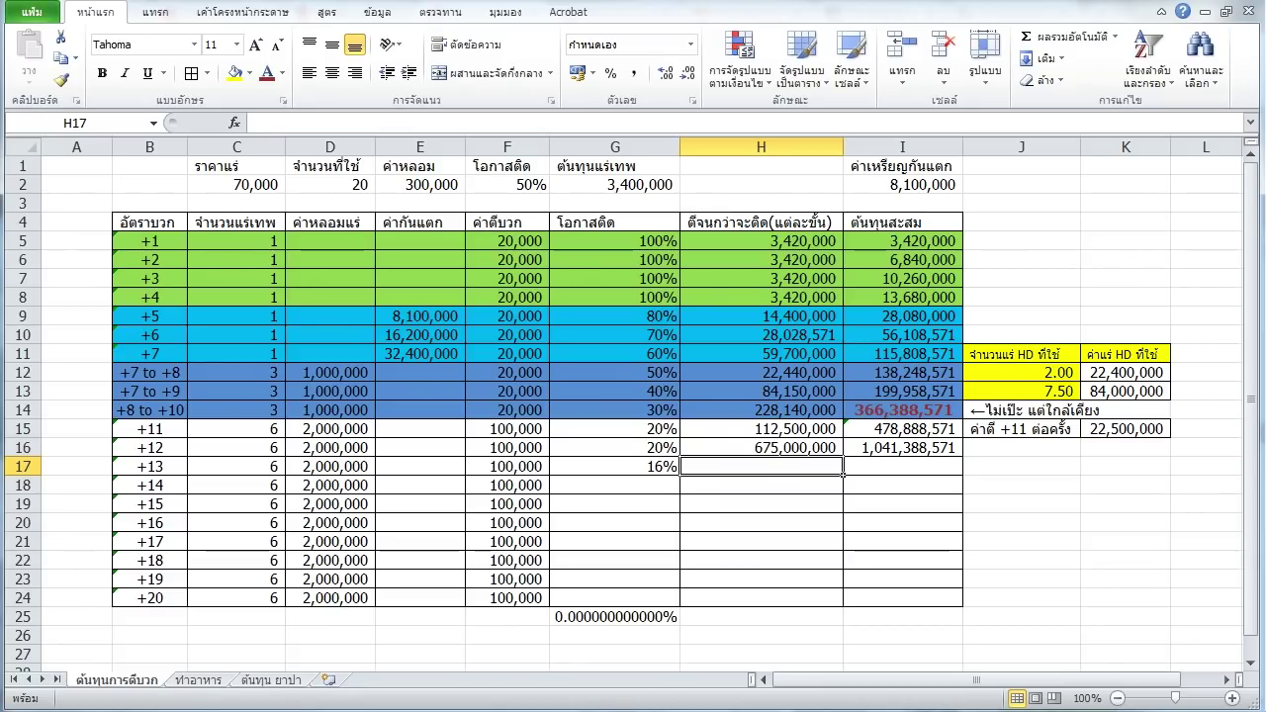
pyautogui.hotkey('alt', 'Tab')
pyautogui.scroll(-5, 719, 396)
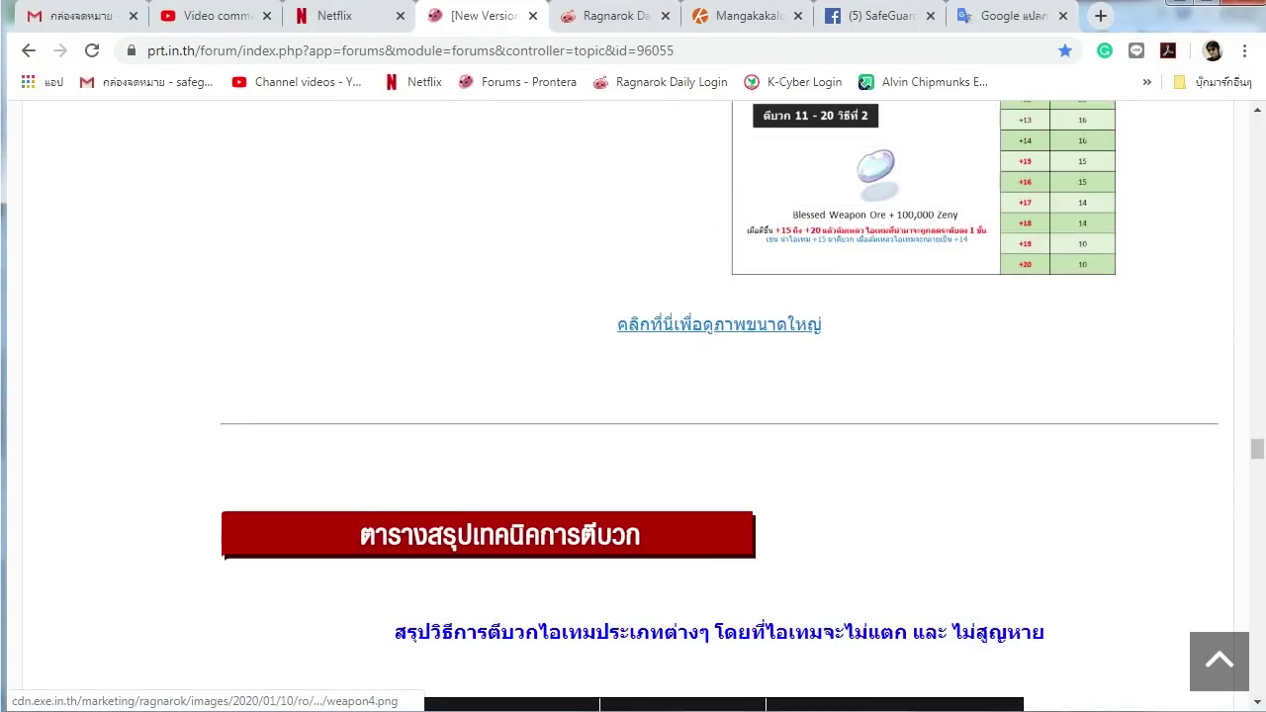
pyautogui.scroll(2, 719, 395)
pyautogui.scroll(-1, 719, 406)
pyautogui.scroll(1, 720, 406)
pyautogui.scroll(-1, 719, 405)
pyautogui.scroll(7, 719, 405)
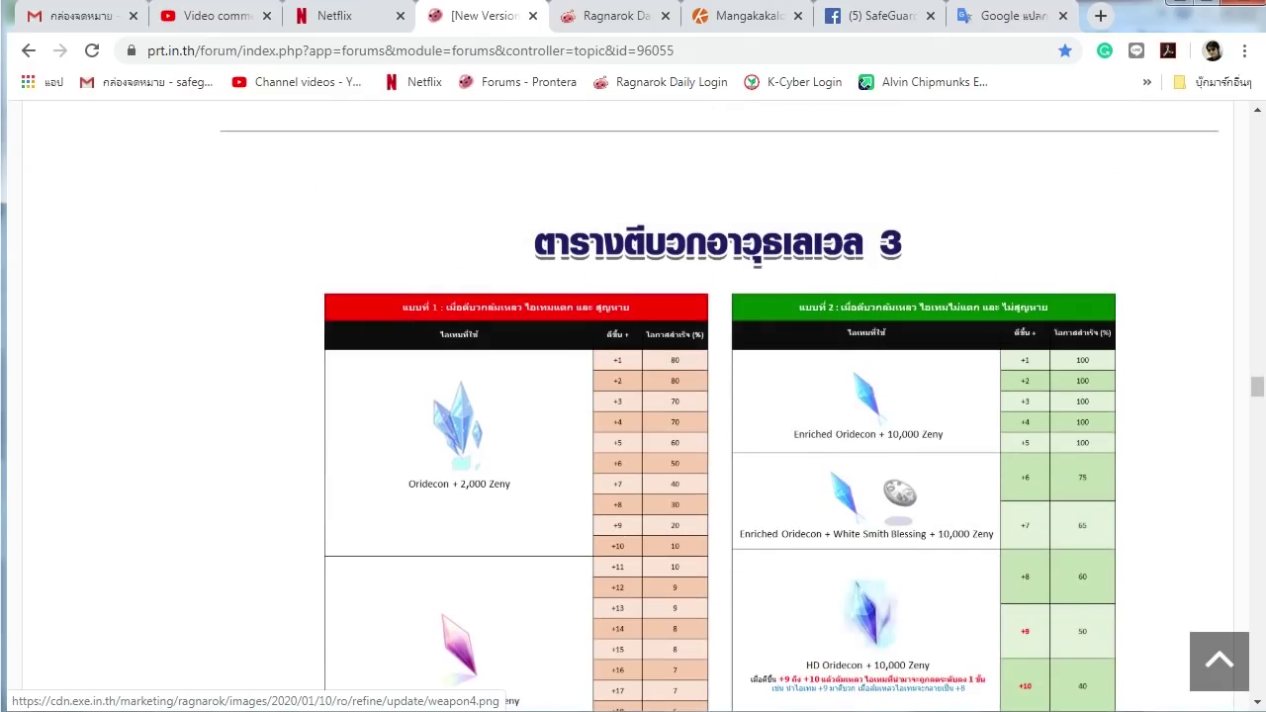
pyautogui.scroll(-7, 720, 405)
pyautogui.scroll(2, 719, 406)
pyautogui.scroll(-5, 720, 406)
pyautogui.scroll(1, 719, 406)
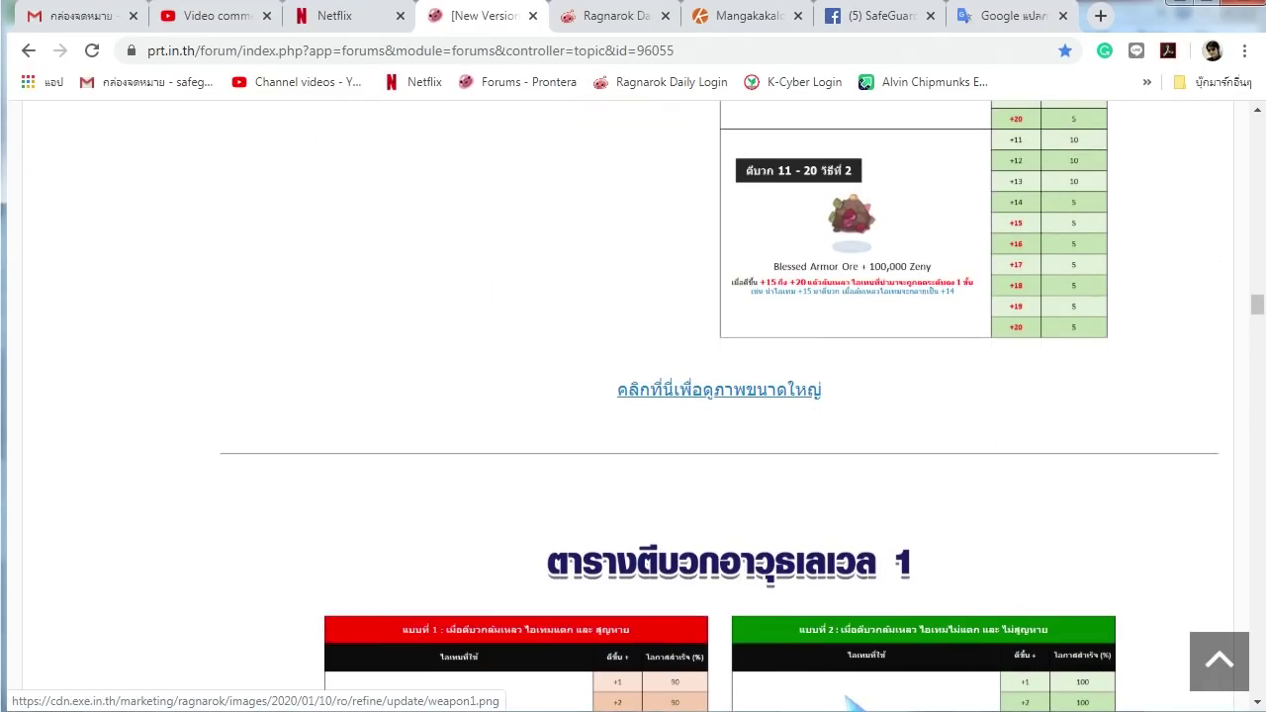
# Return to the Excel sheet and set the multiplier in the G2 ore cost formula to 2.5.
pyautogui.hotkey('alt', 'Tab')
pyautogui.click(615, 184)
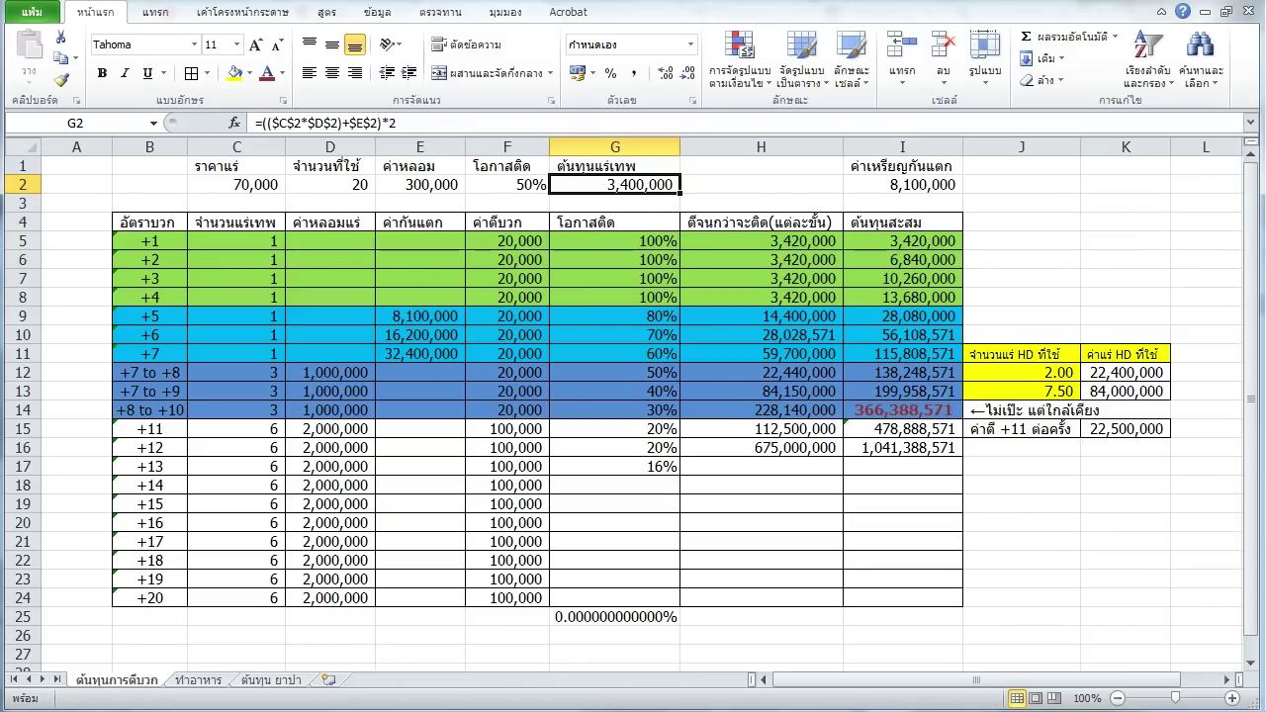
pyautogui.press('F2')
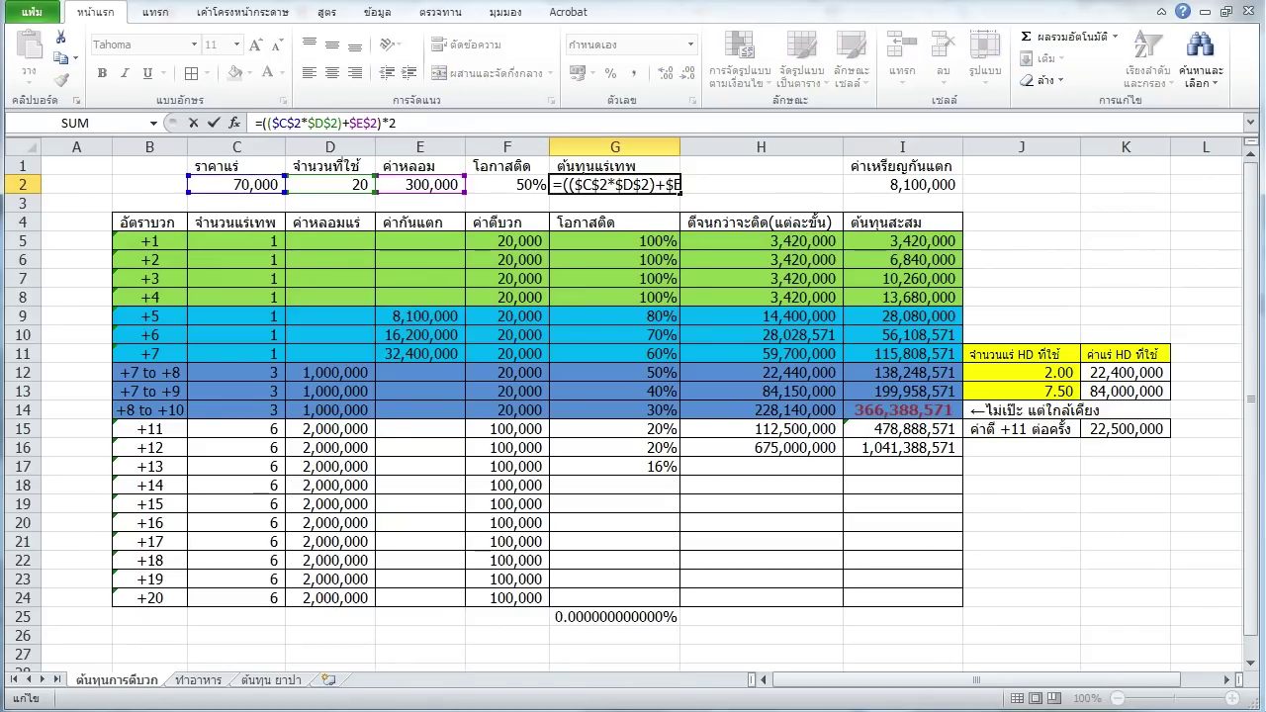
pyautogui.write('.5')
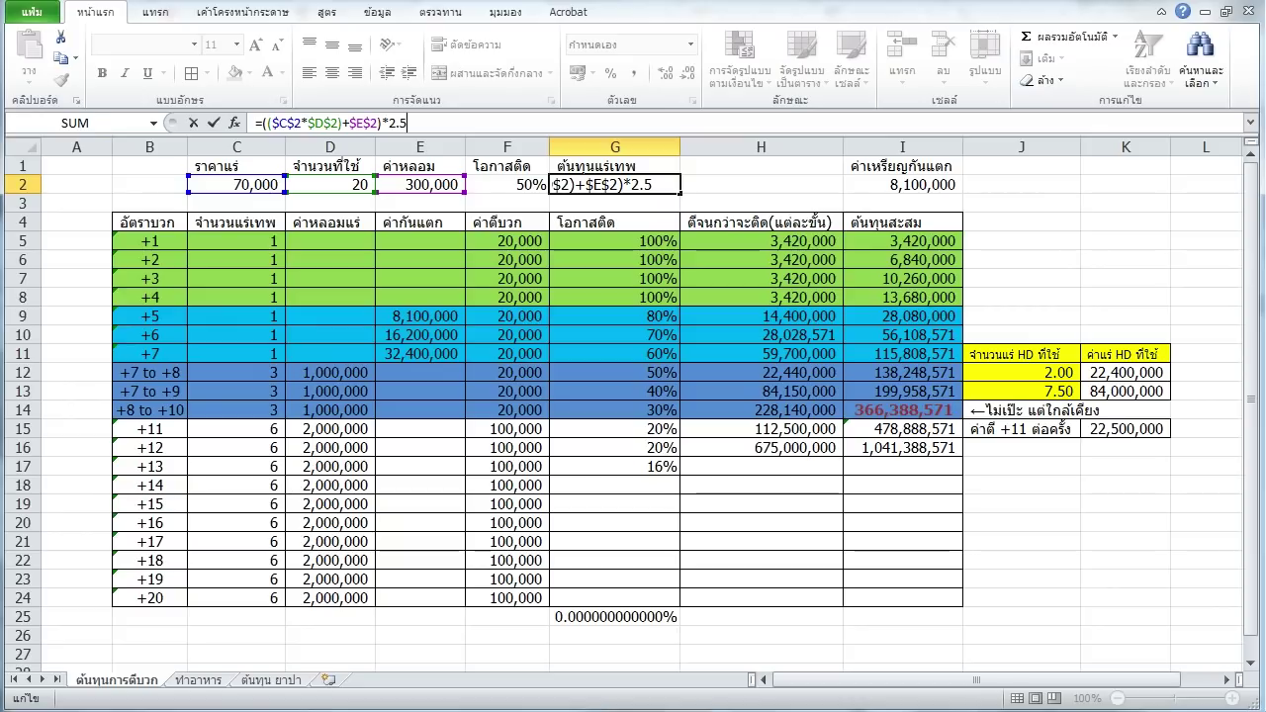
pyautogui.press('Return')
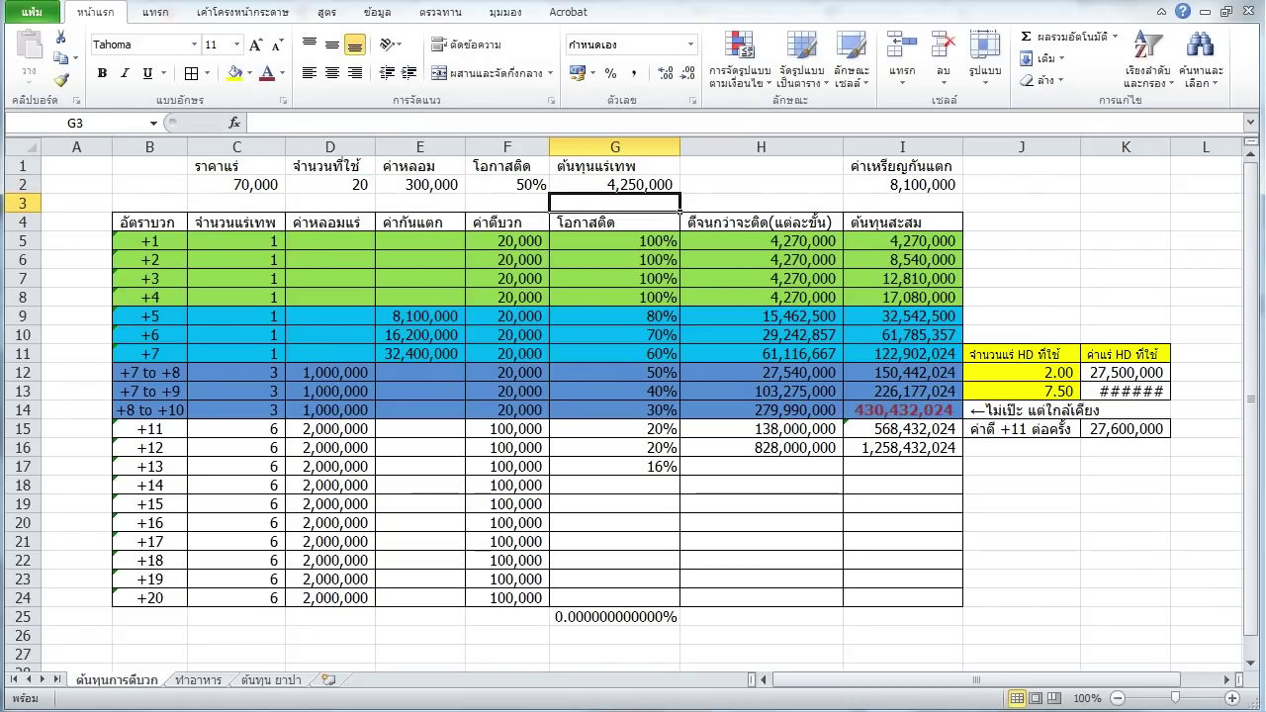
# Set the multiplier at the end of the G2 ore cost formula to 3.
pyautogui.click(614, 184)
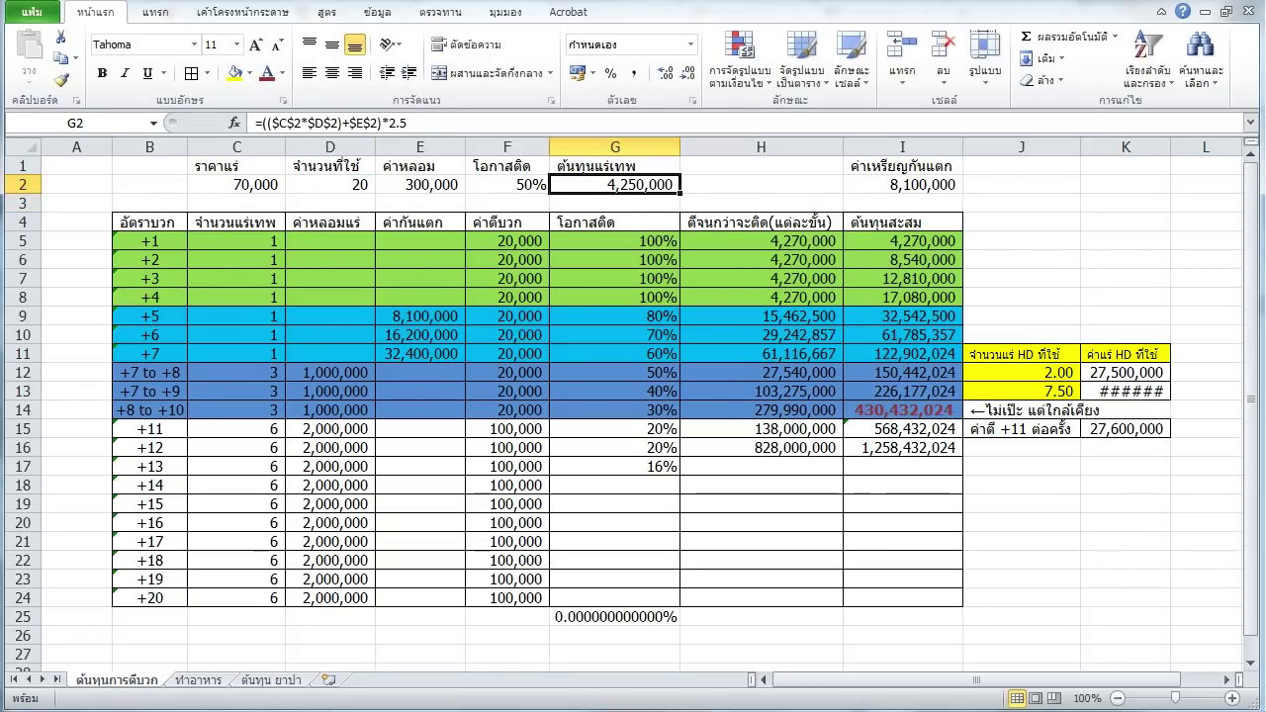
pyautogui.press('F2')
pyautogui.press('BackSpace')
pyautogui.press('BackSpace')
pyautogui.press('BackSpace')
pyautogui.write('3')
pyautogui.press('Return')
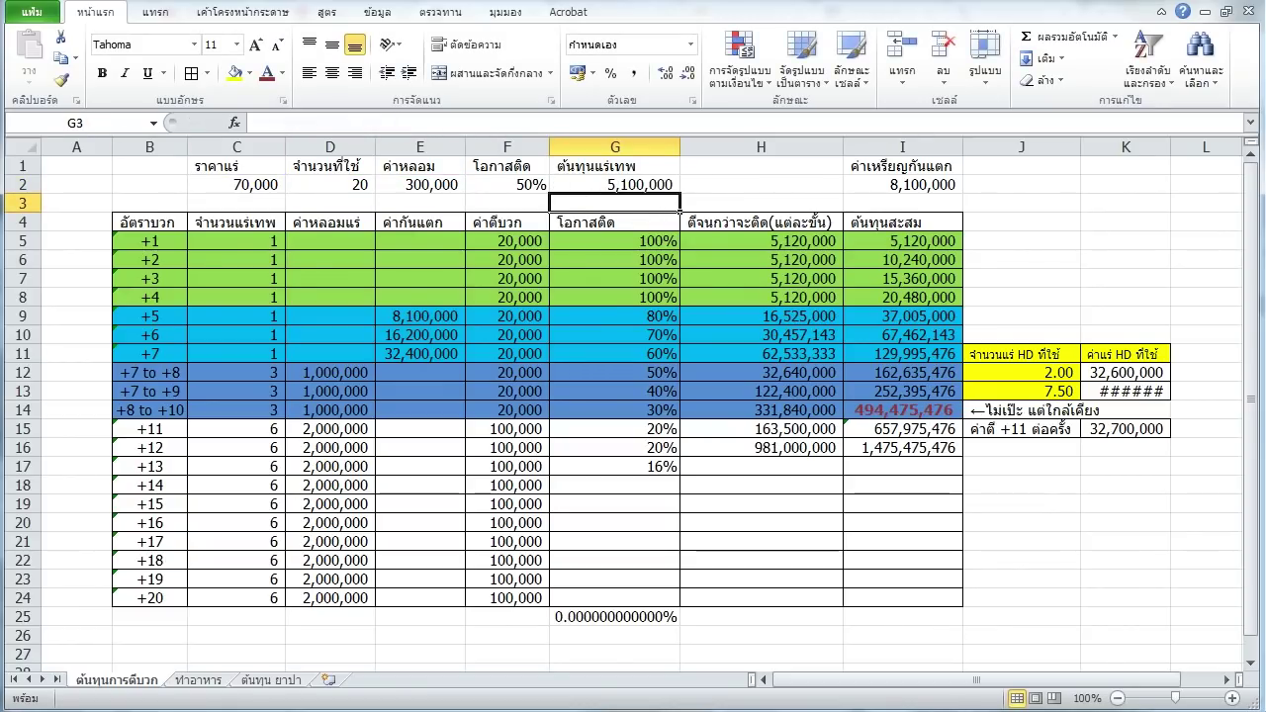
# Try ore prices of 75,000 and 80,000 in C2 to see their effect on the upgrade costs.
pyautogui.click(237, 184)
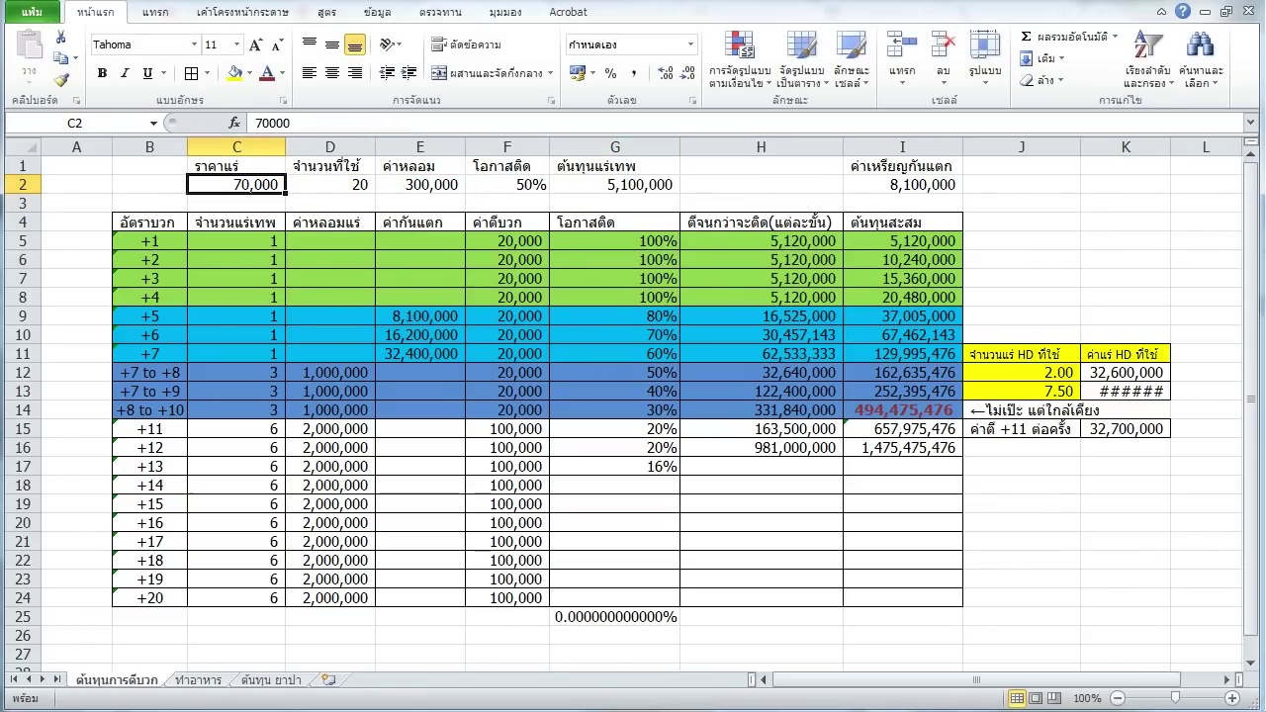
pyautogui.write('75000')
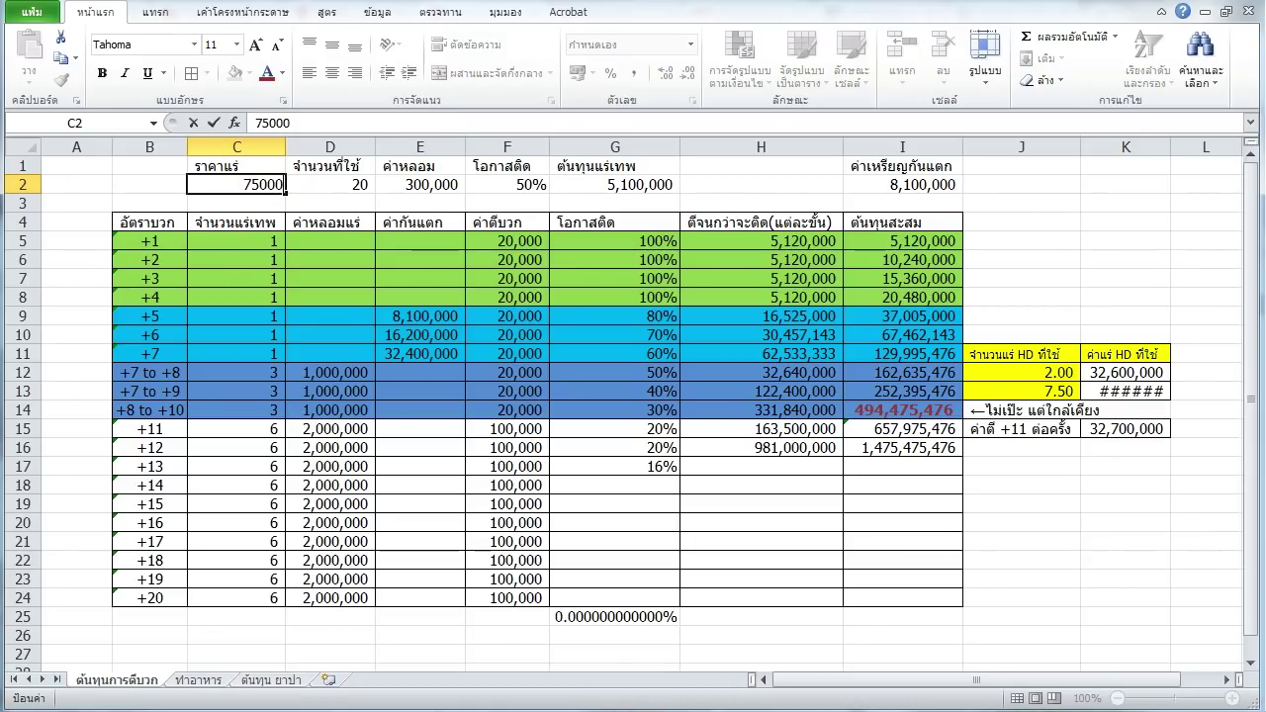
pyautogui.press('Return')
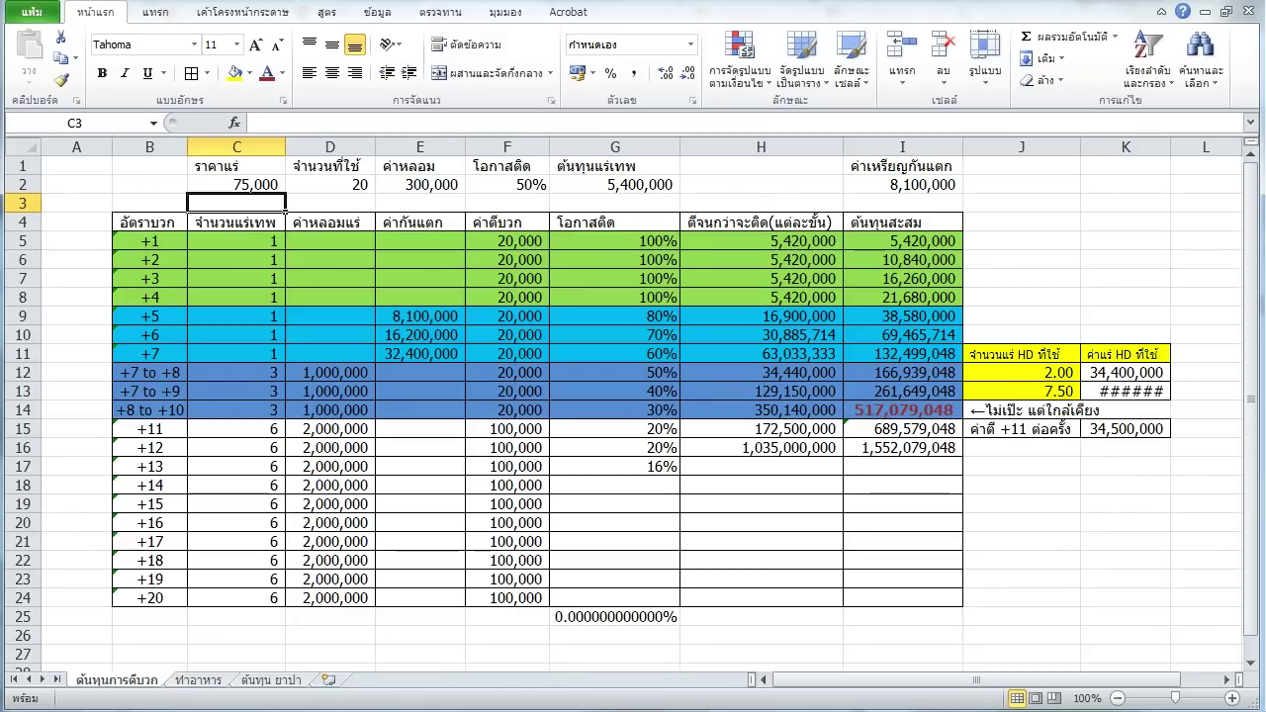
pyautogui.click(236, 184)
pyautogui.write('80000')
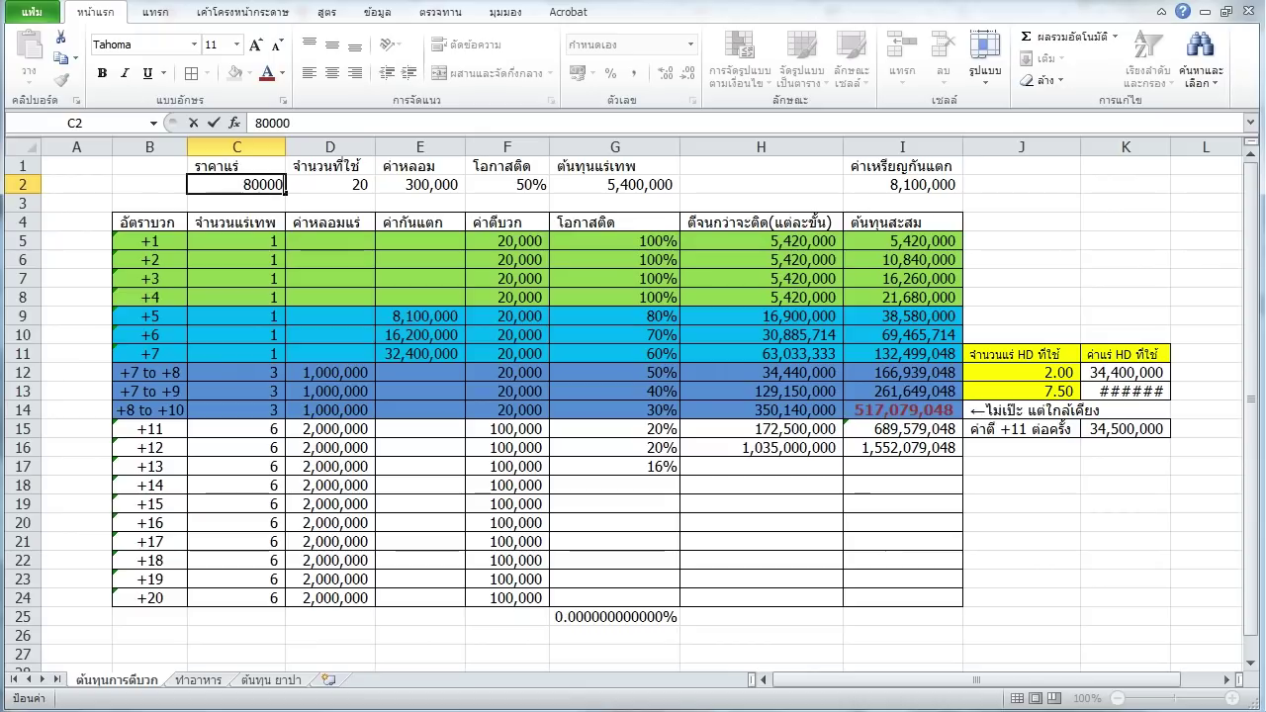
pyautogui.press('Return')
# Try ore prices of 65,000 and 60,000 in C2 and restore the price to 70,000.
pyautogui.click(235, 184)
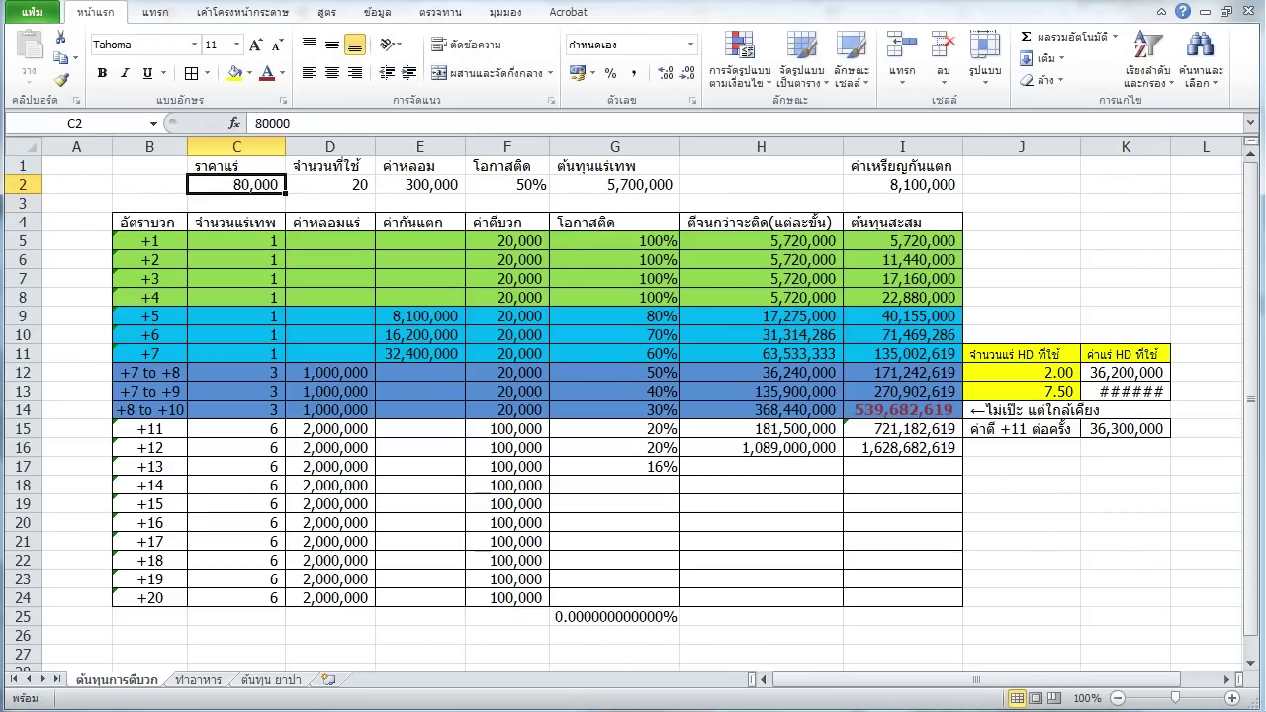
pyautogui.write('65000')
pyautogui.press('Return')
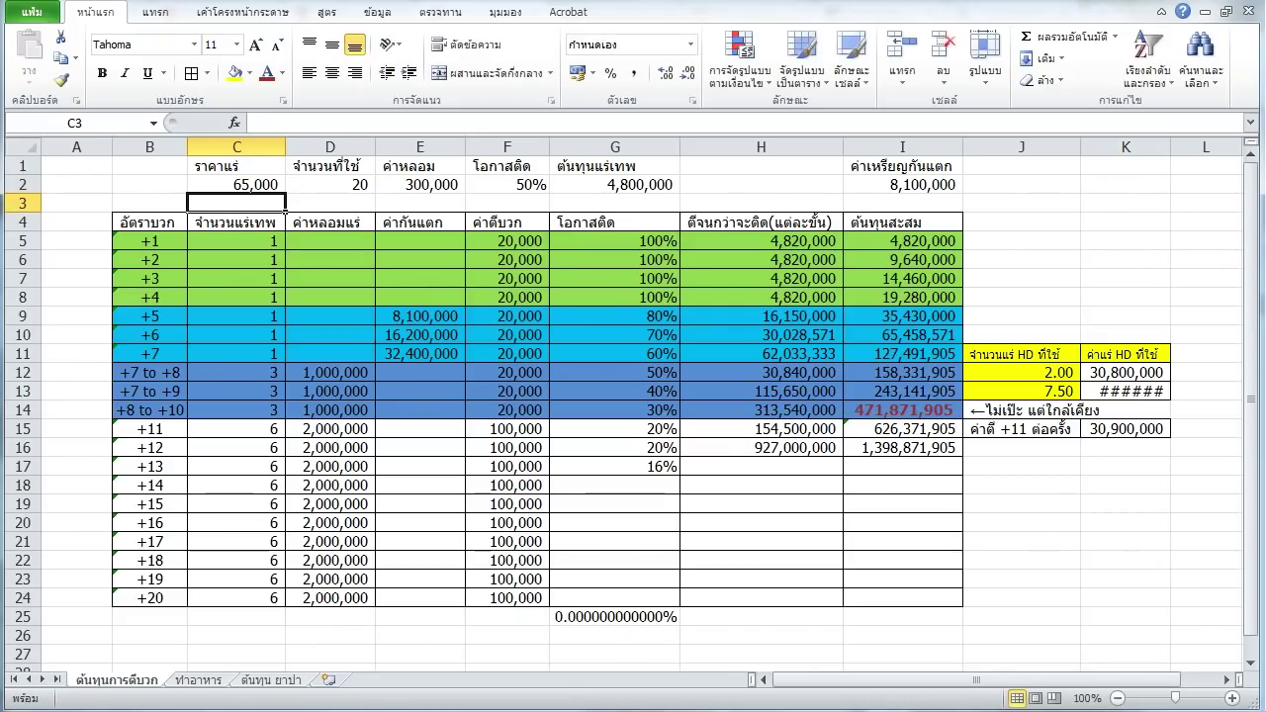
pyautogui.click(236, 184)
pyautogui.write('60000')
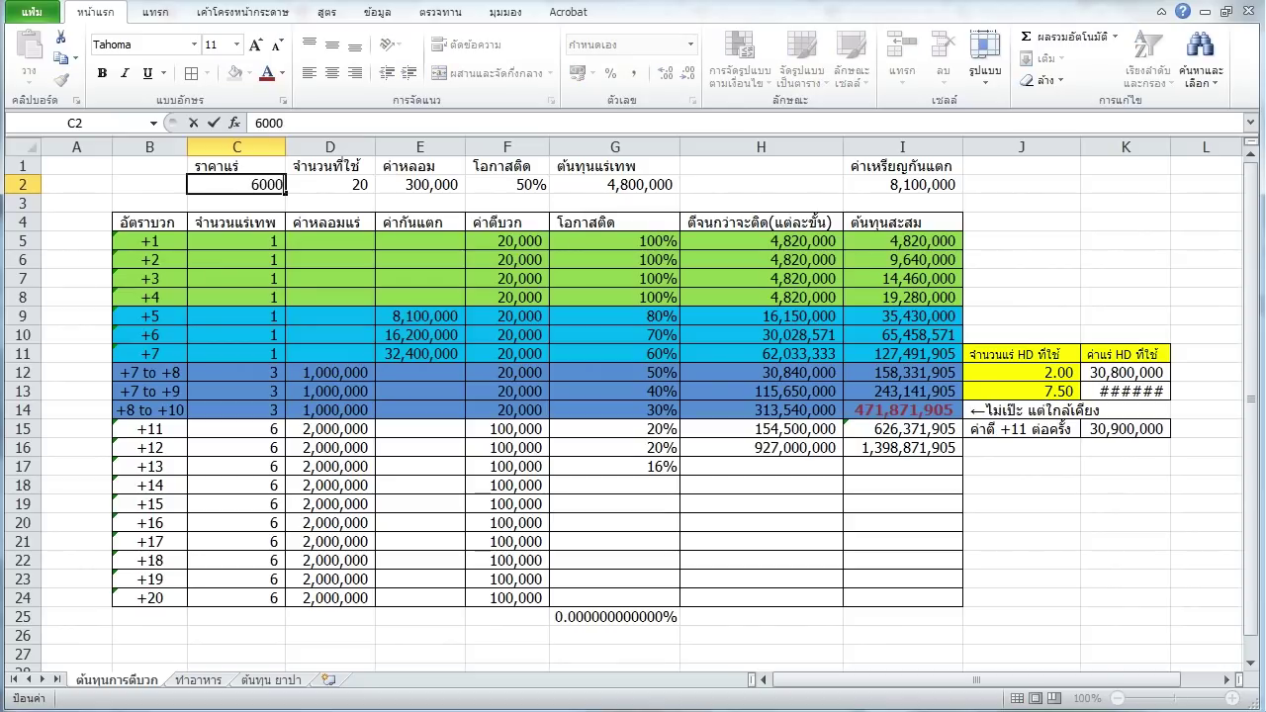
pyautogui.press('Return')
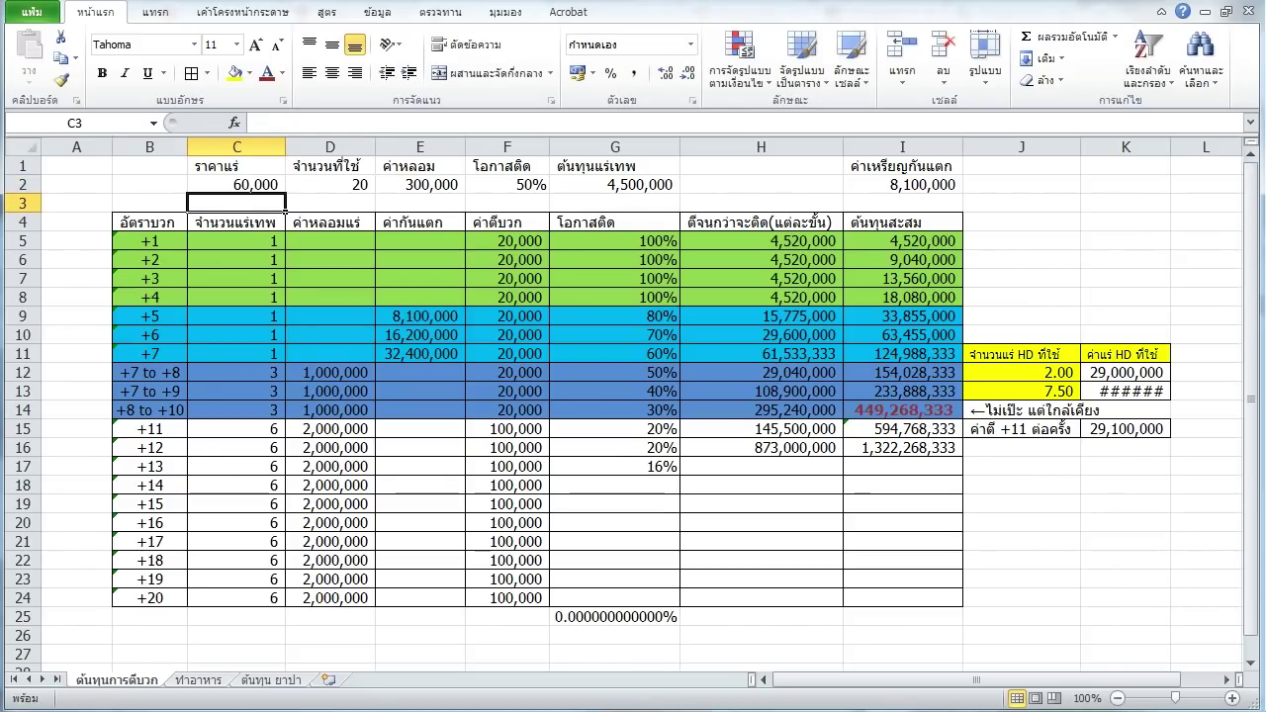
pyautogui.click(236, 184)
pyautogui.write('70000')
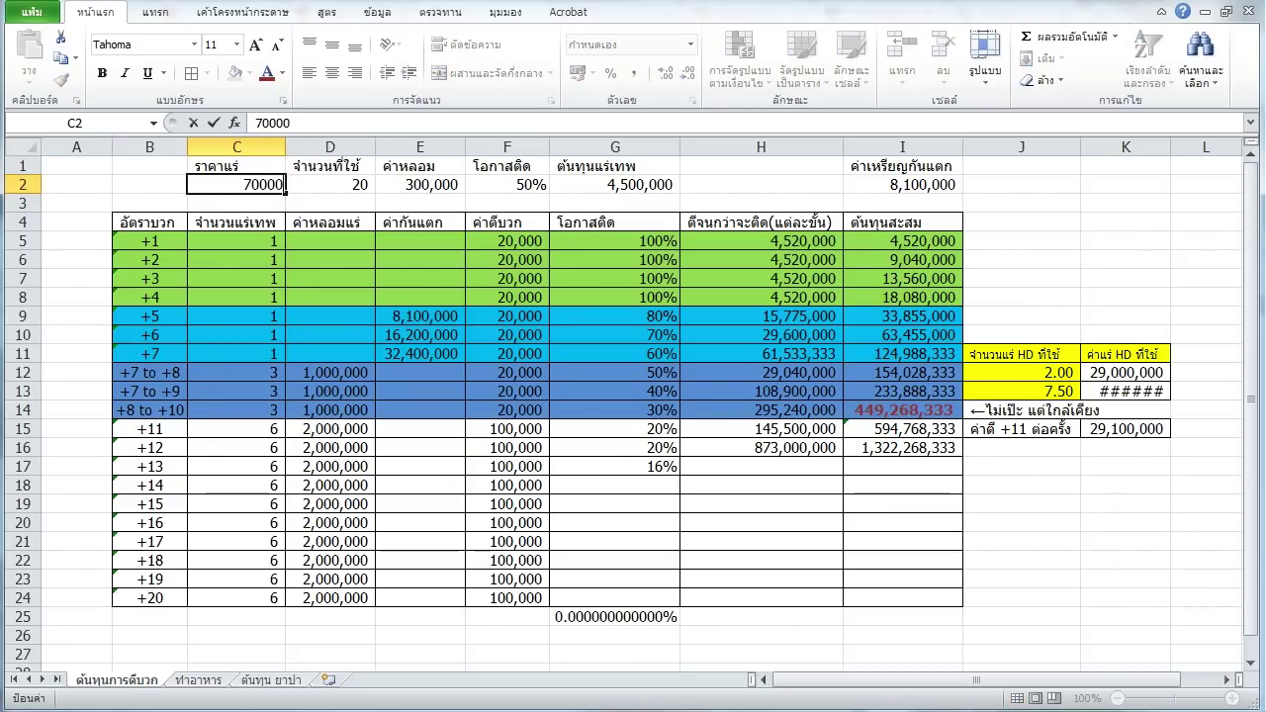
pyautogui.press('Return')
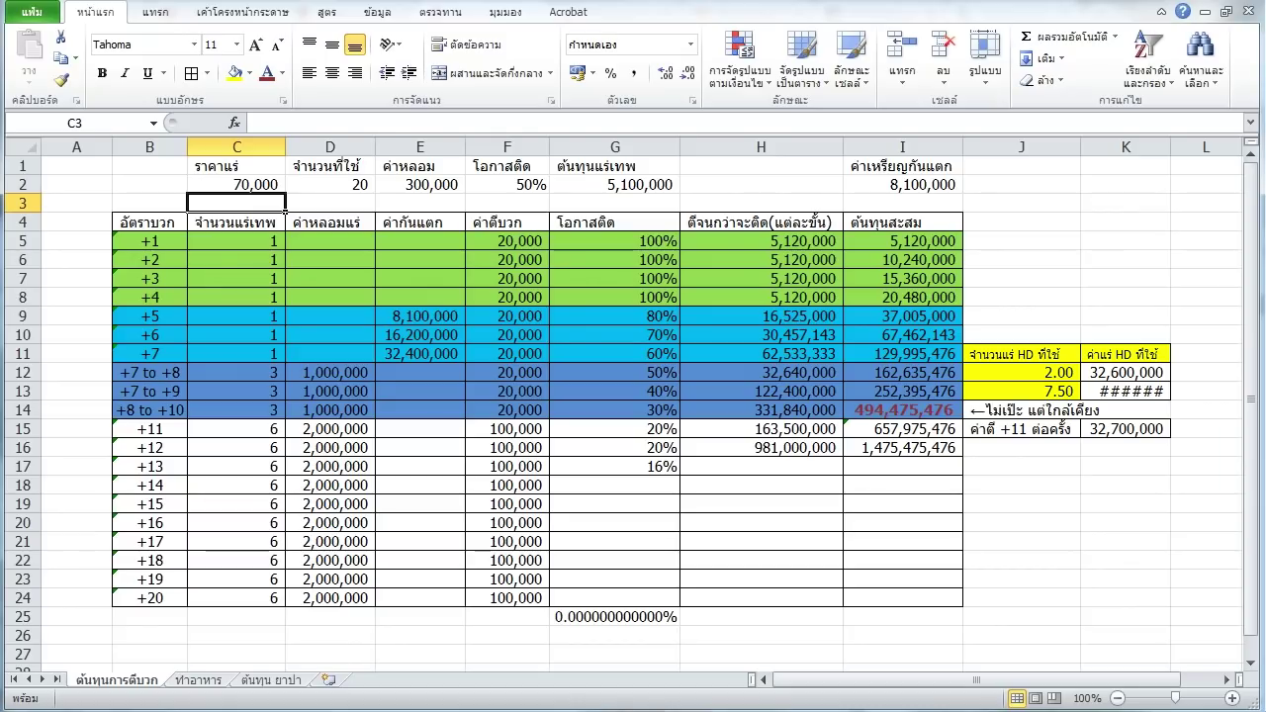
# Review the step cost formulas from +7 to +10 in H11 to H14 and the cumulative cost formula in I14.
pyautogui.click(761, 354)
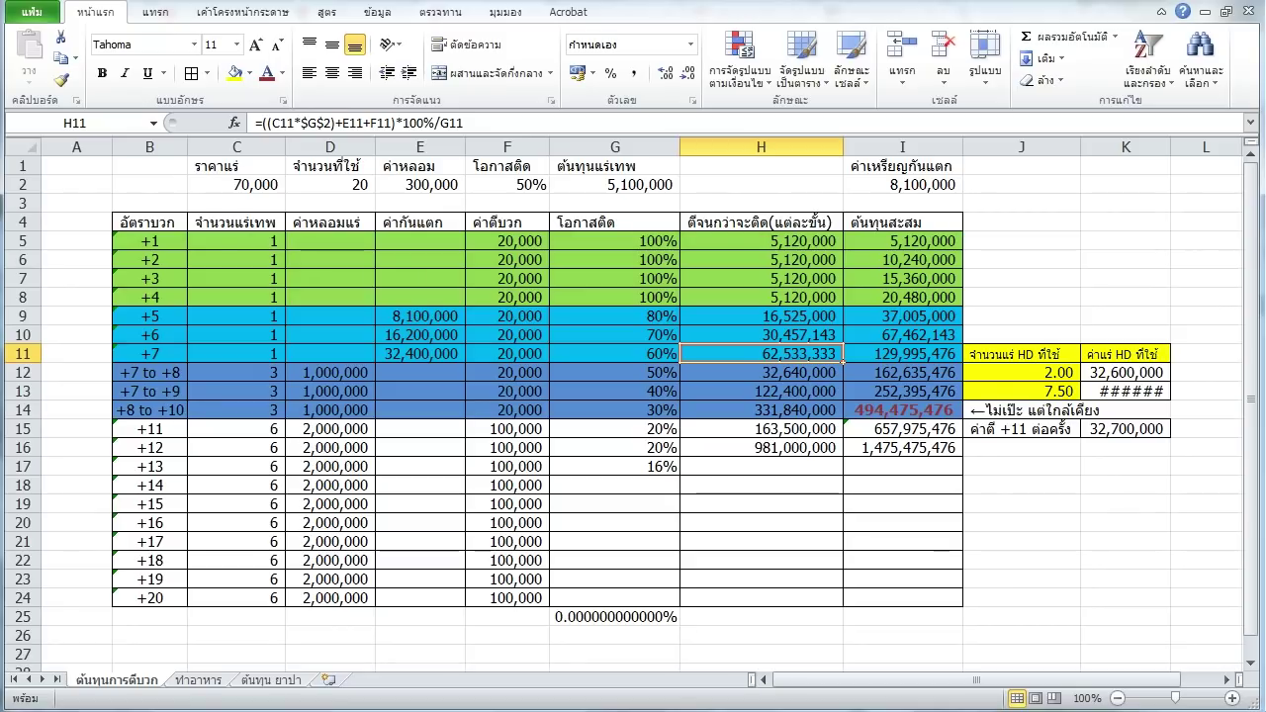
pyautogui.click(420, 372)
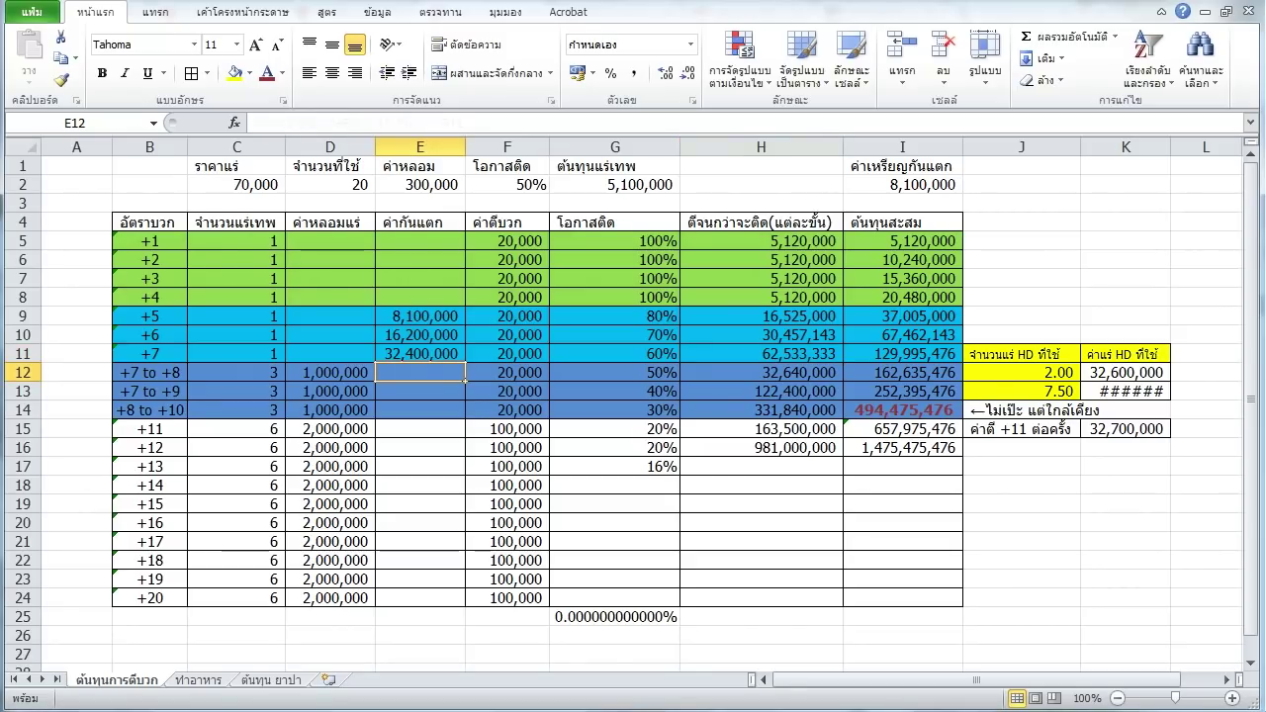
pyautogui.click(760, 353)
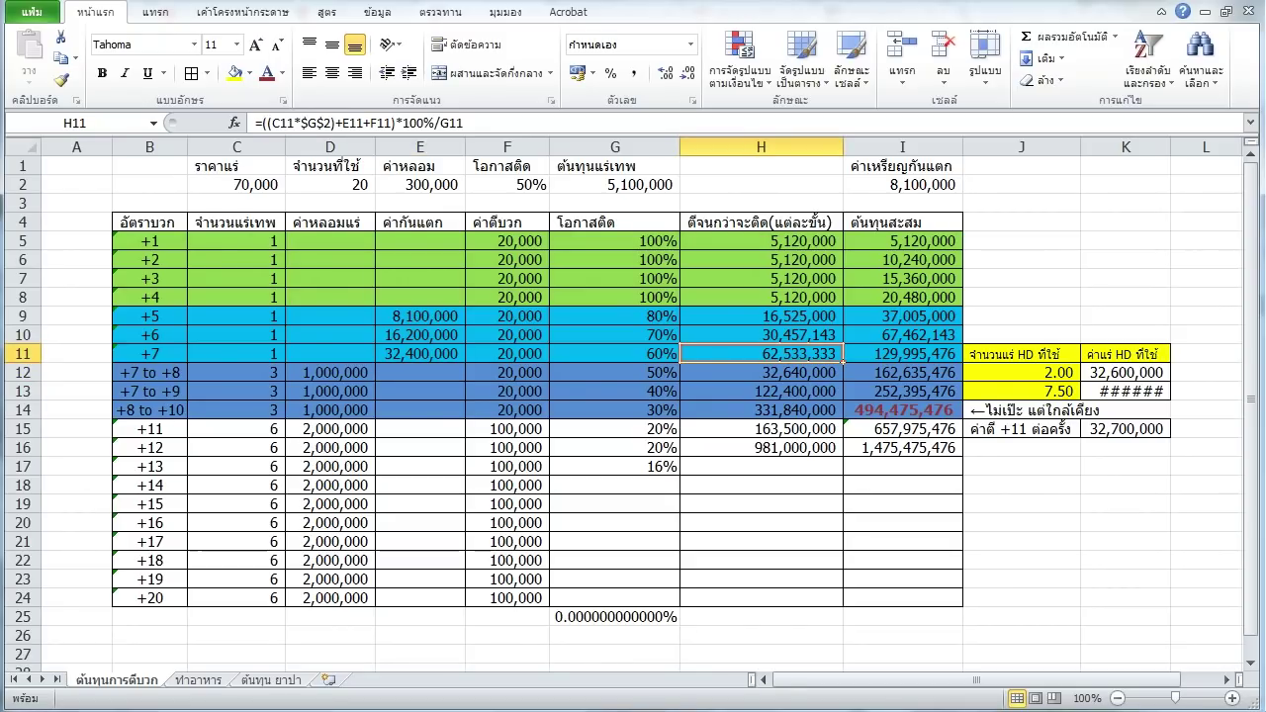
pyautogui.press('Down')
pyautogui.press('Down')
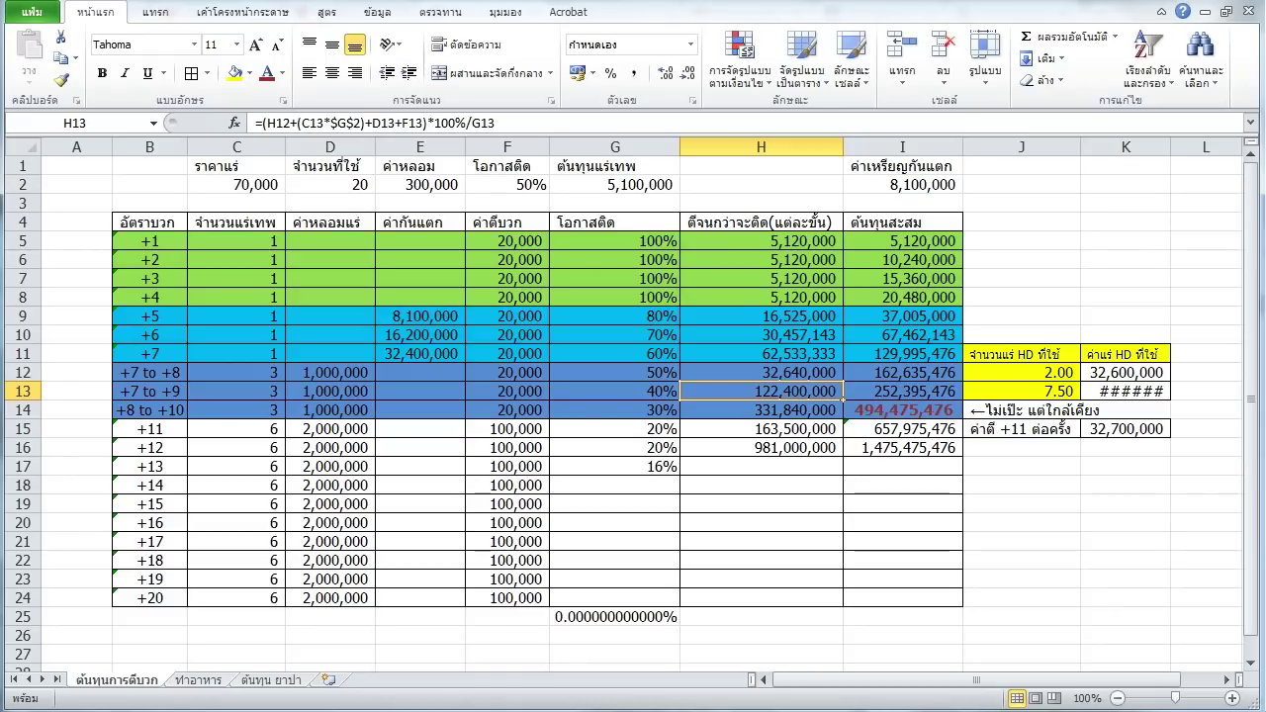
pyautogui.click(761, 409)
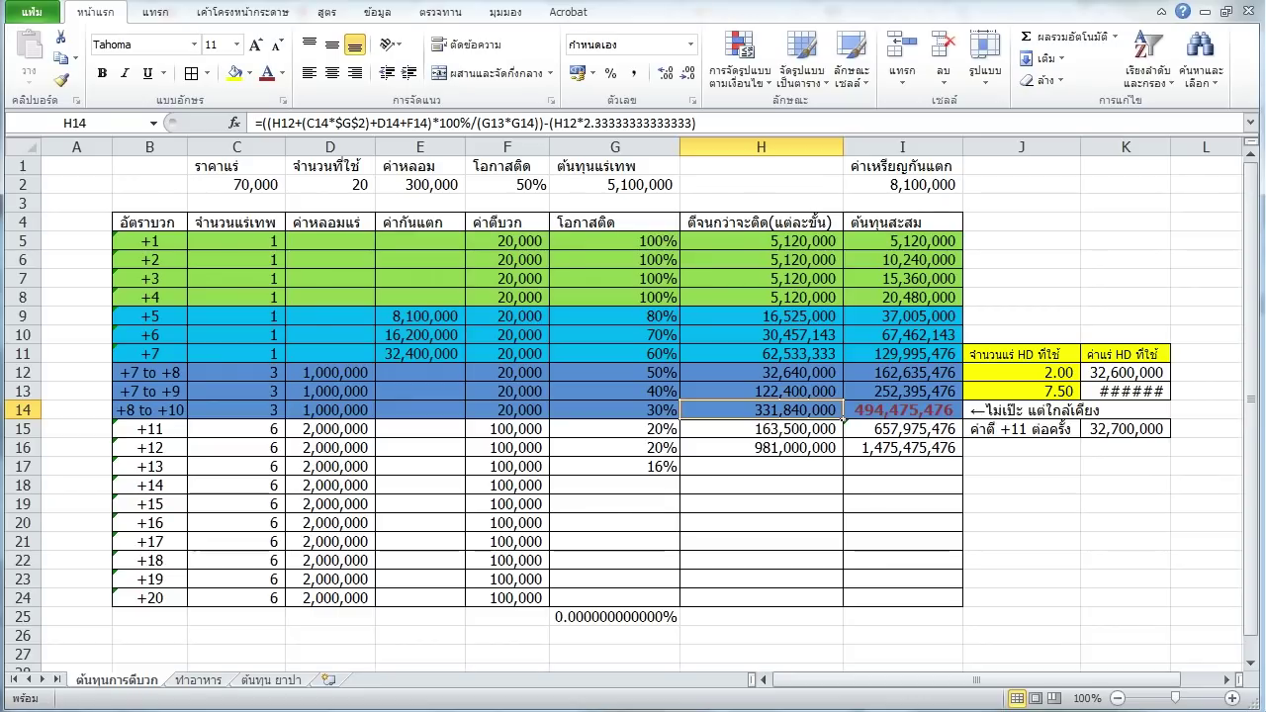
pyautogui.click(903, 409)
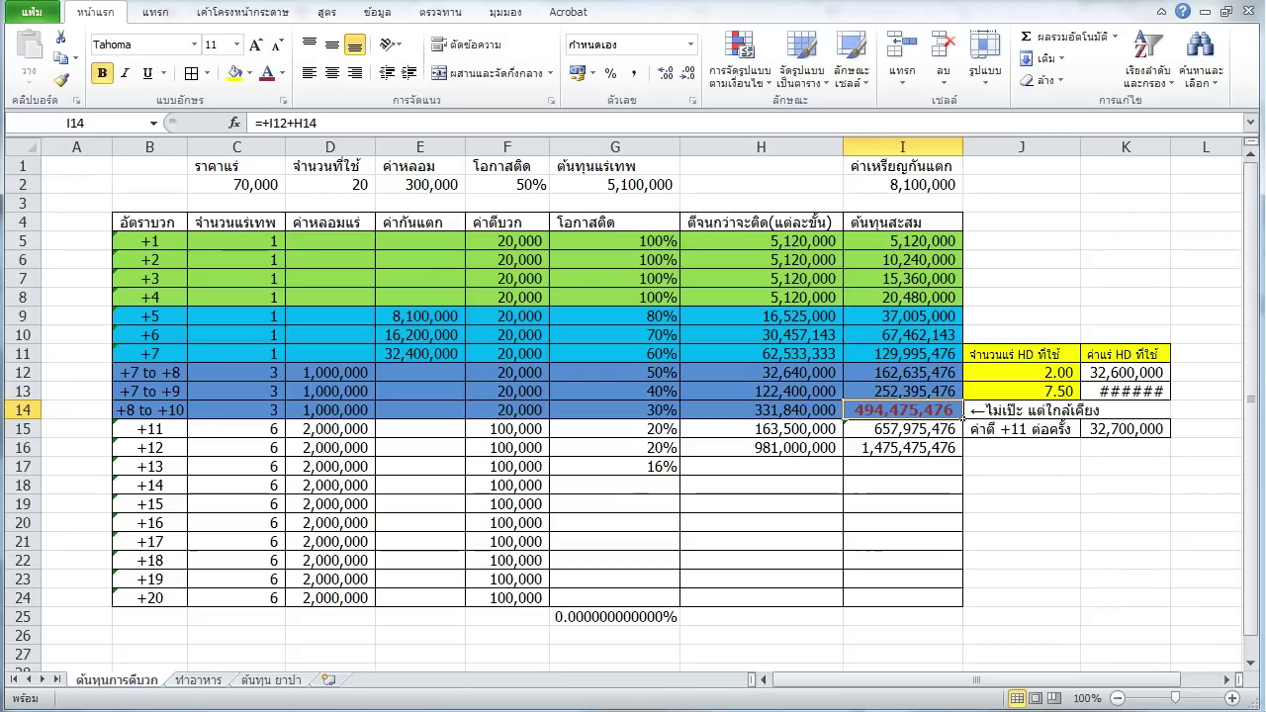
# Compare the cumulative costs of +10 and +11 in I14 and I15 and examine the +7 to +10 rows.
pyautogui.press('Down')
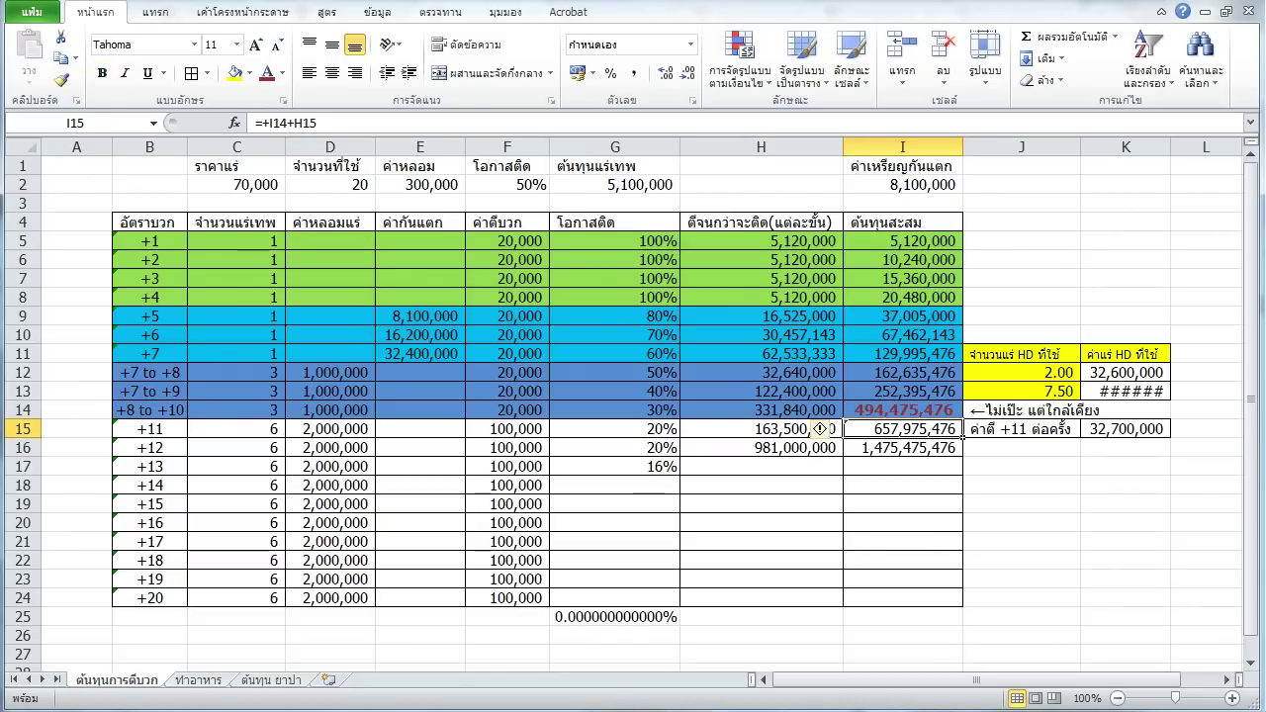
pyautogui.moveTo(895, 410); pyautogui.dragTo(149, 410)
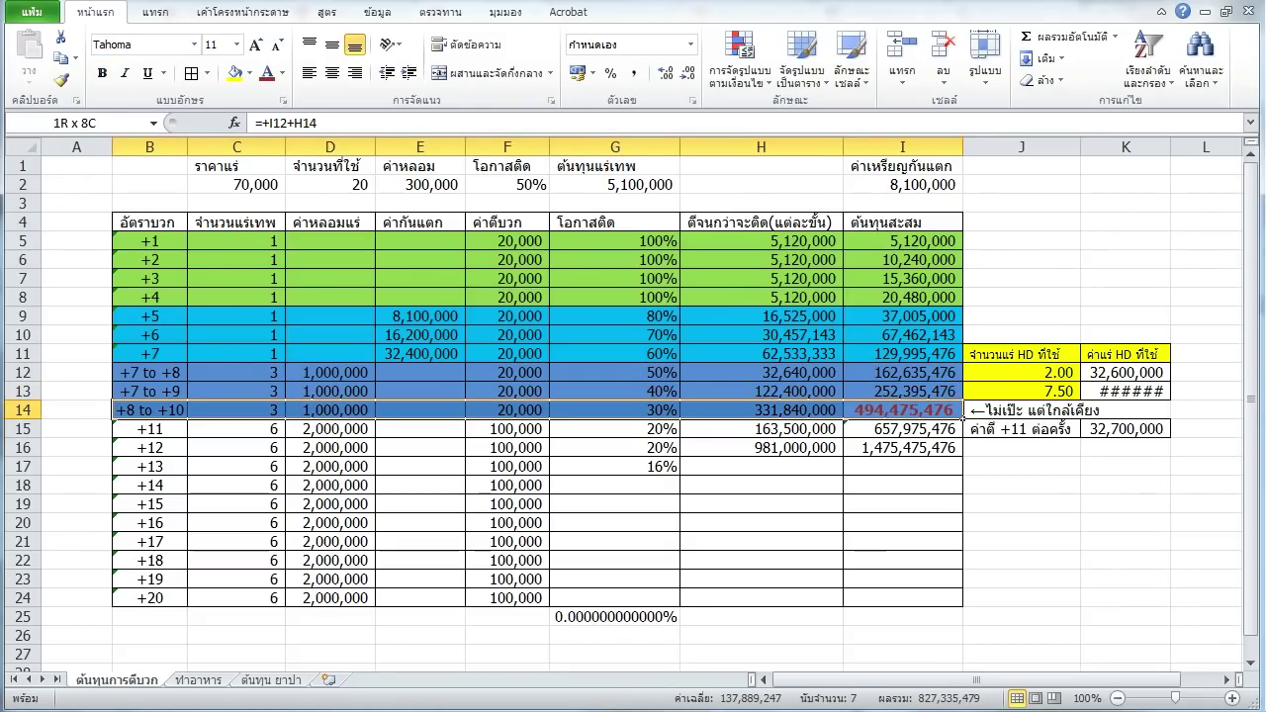
pyautogui.moveTo(149, 409); pyautogui.dragTo(153, 374)
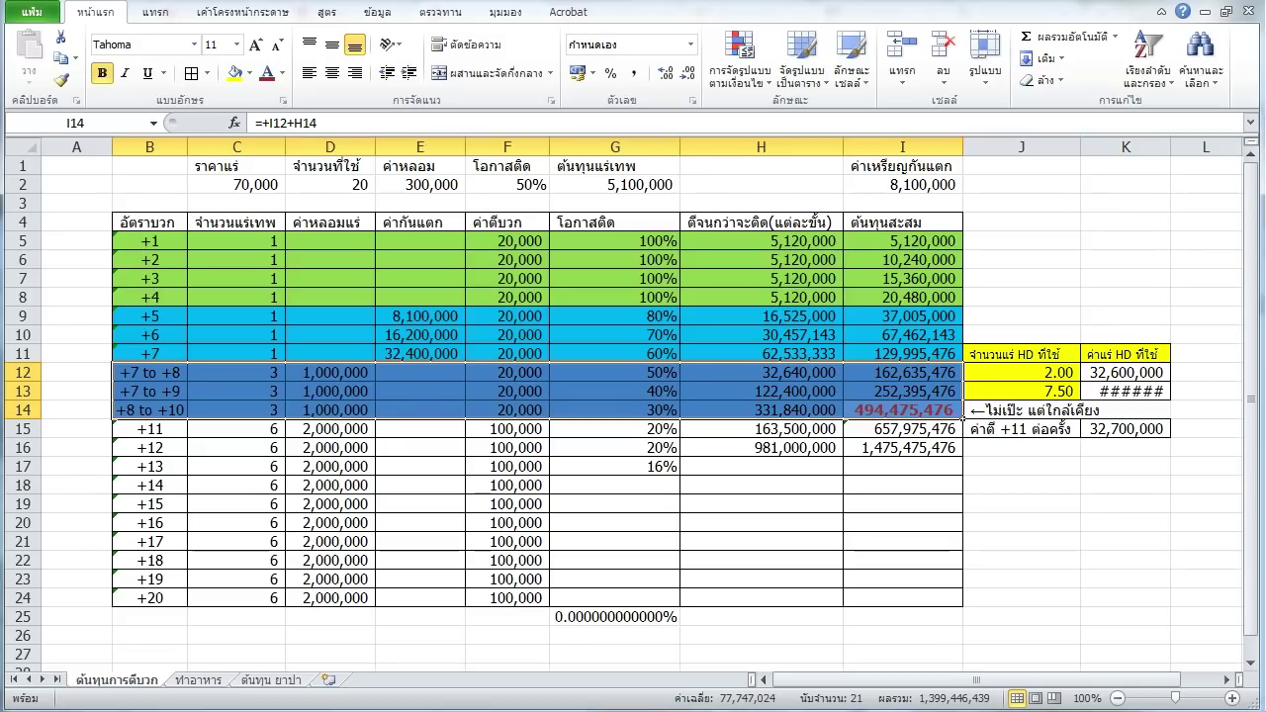
pyautogui.press('alt')
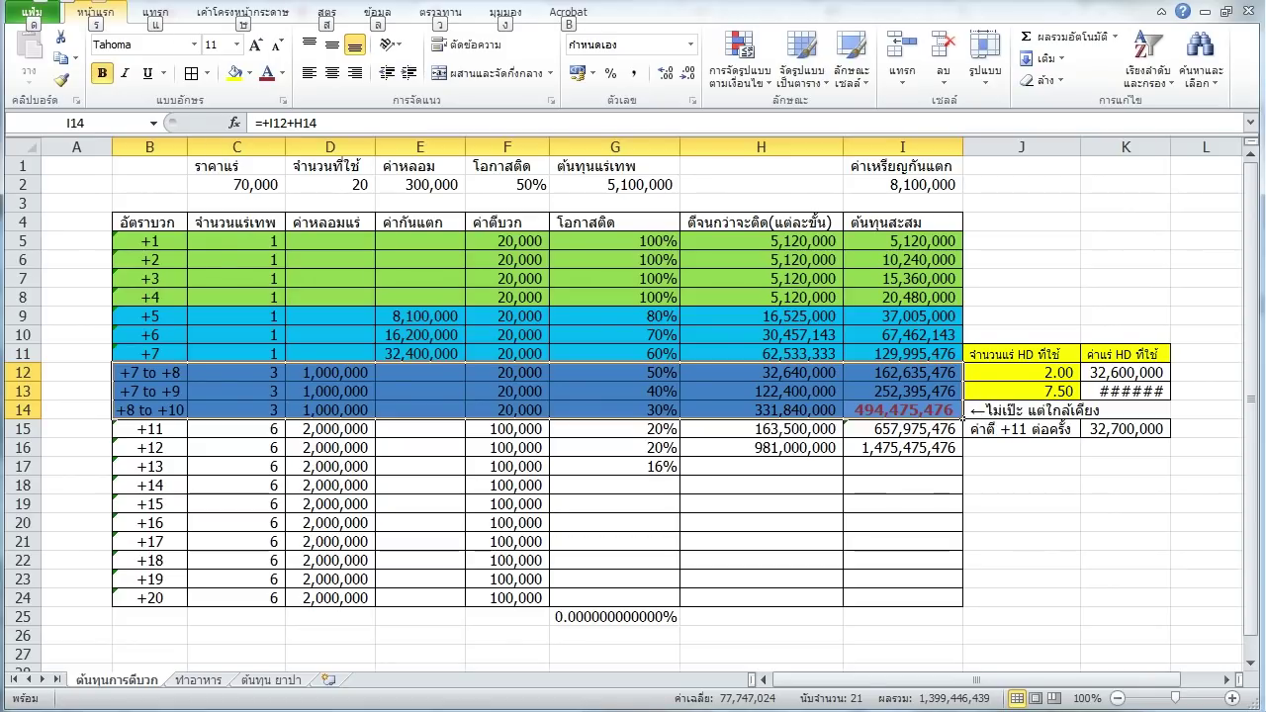
pyautogui.click(329, 410)
pyautogui.click(902, 410)
pyautogui.press('Down')
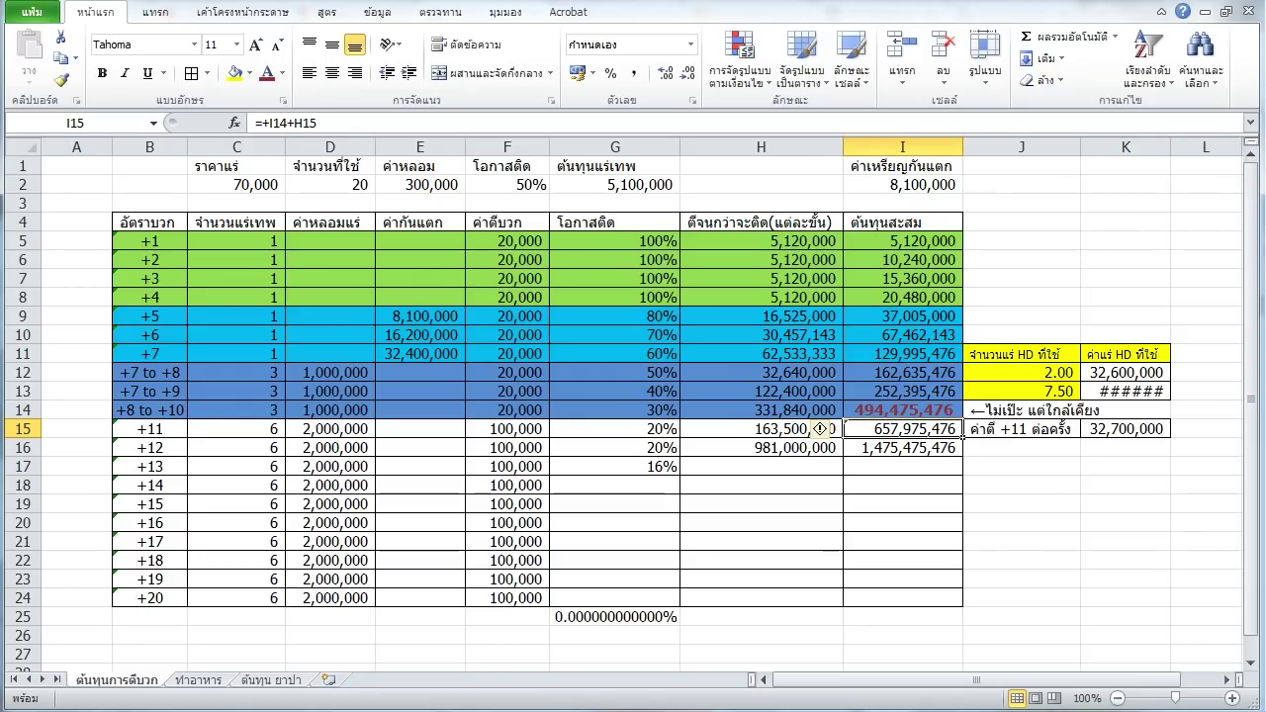
pyautogui.press('Up')
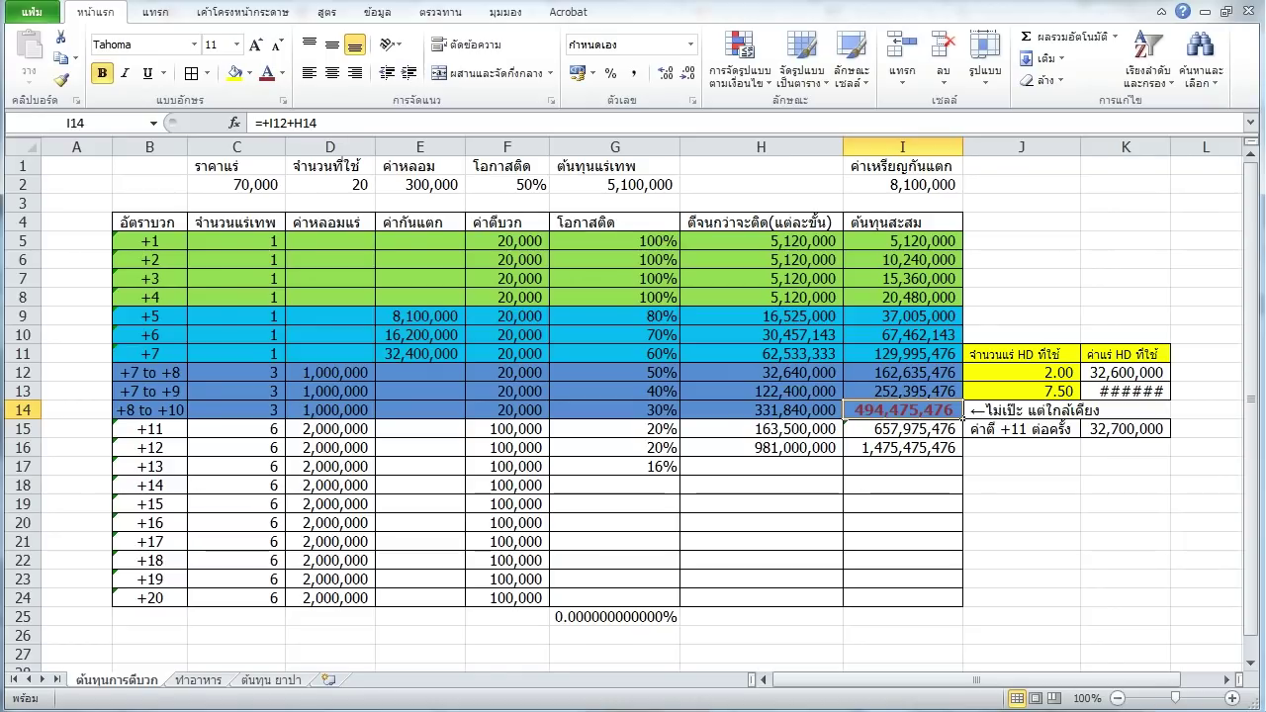
pyautogui.press('Down')
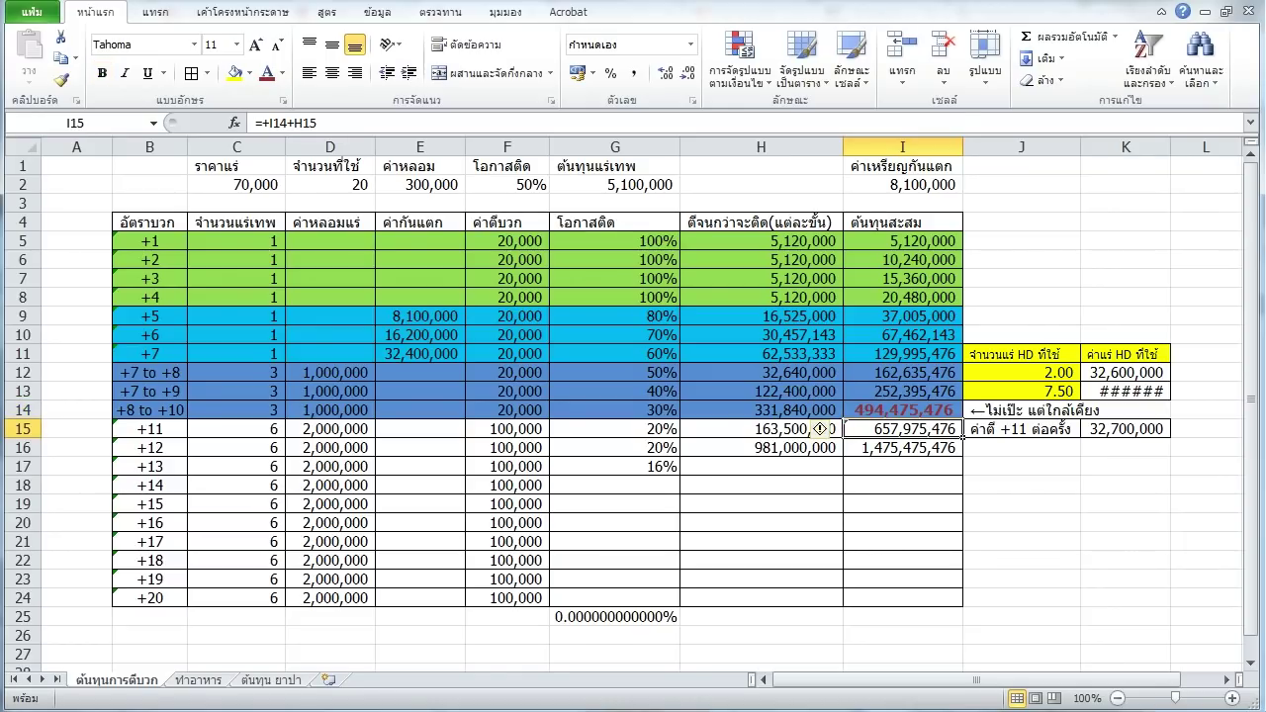
# Review the +9 to +11 rows and the step cost formulas in H11, H13, H14 and H15.
pyautogui.moveTo(150, 429)
pyautogui.mouseDown()
pyautogui.moveTo(903, 447)
pyautogui.moveTo(890, 410)
pyautogui.moveTo(149, 391)
pyautogui.moveTo(149, 430)
pyautogui.mouseUp()
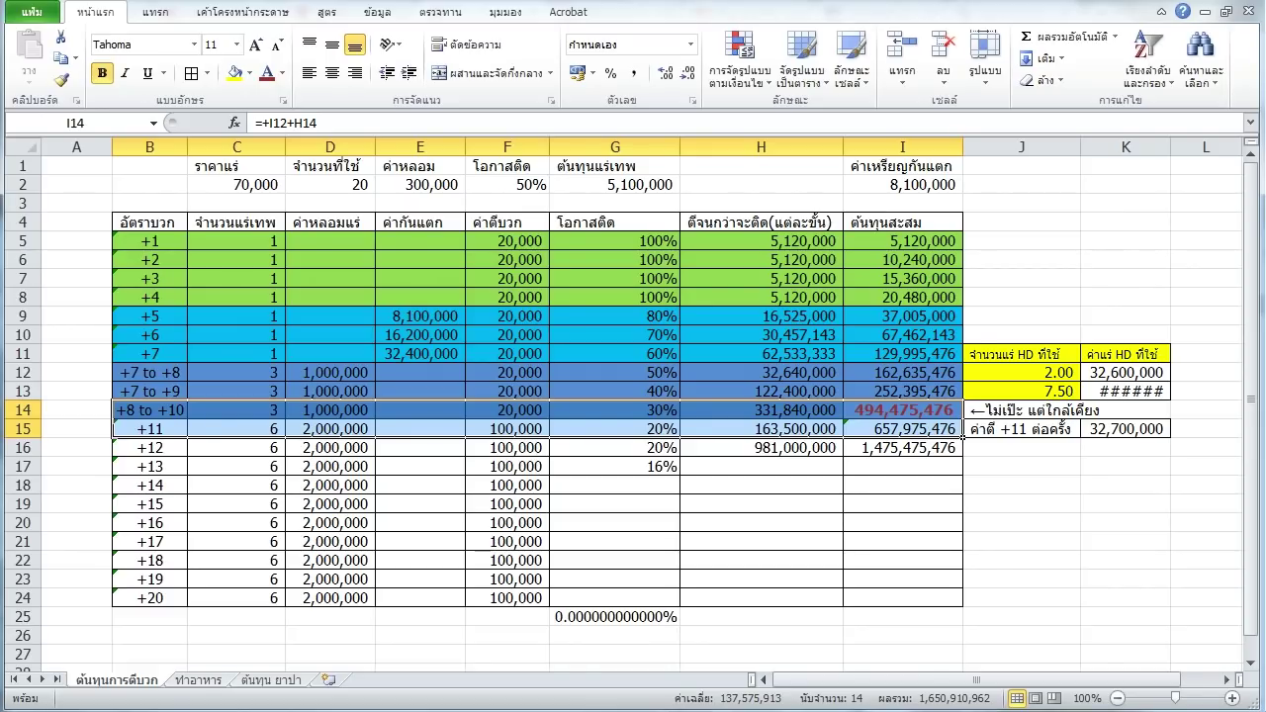
pyautogui.moveTo(902, 391); pyautogui.dragTo(149, 391)
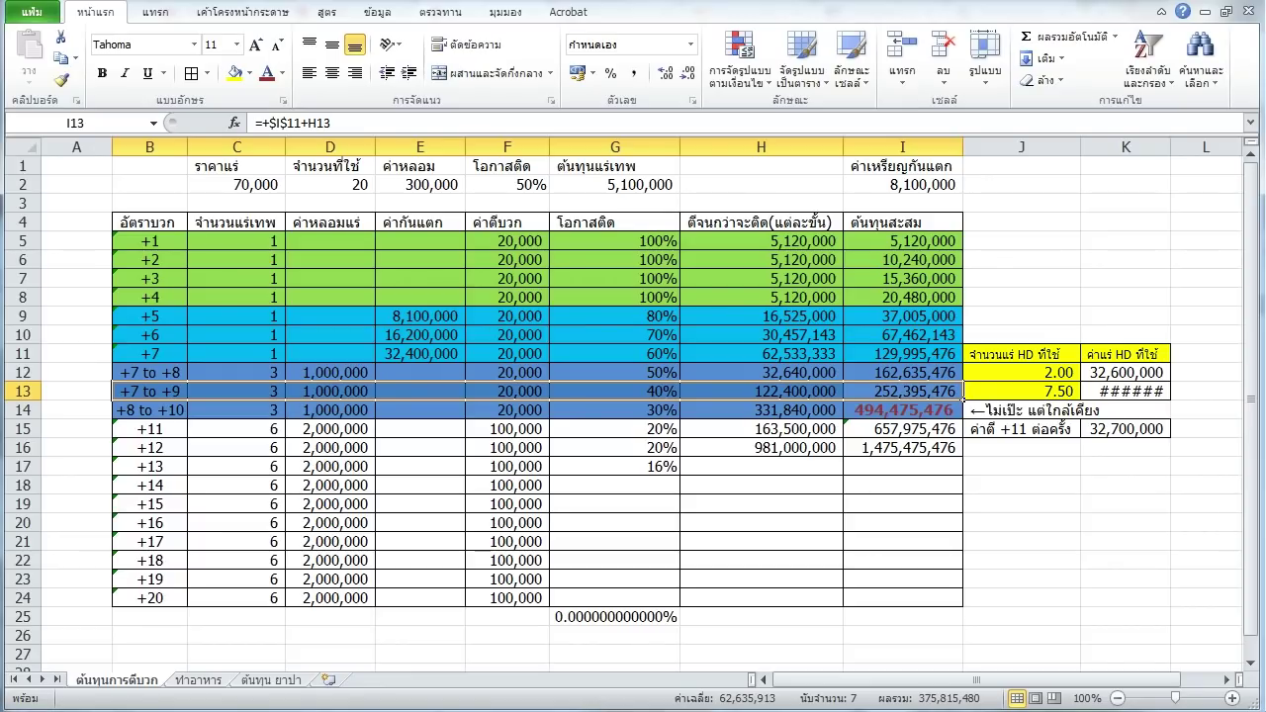
pyautogui.moveTo(150, 391); pyautogui.dragTo(903, 391)
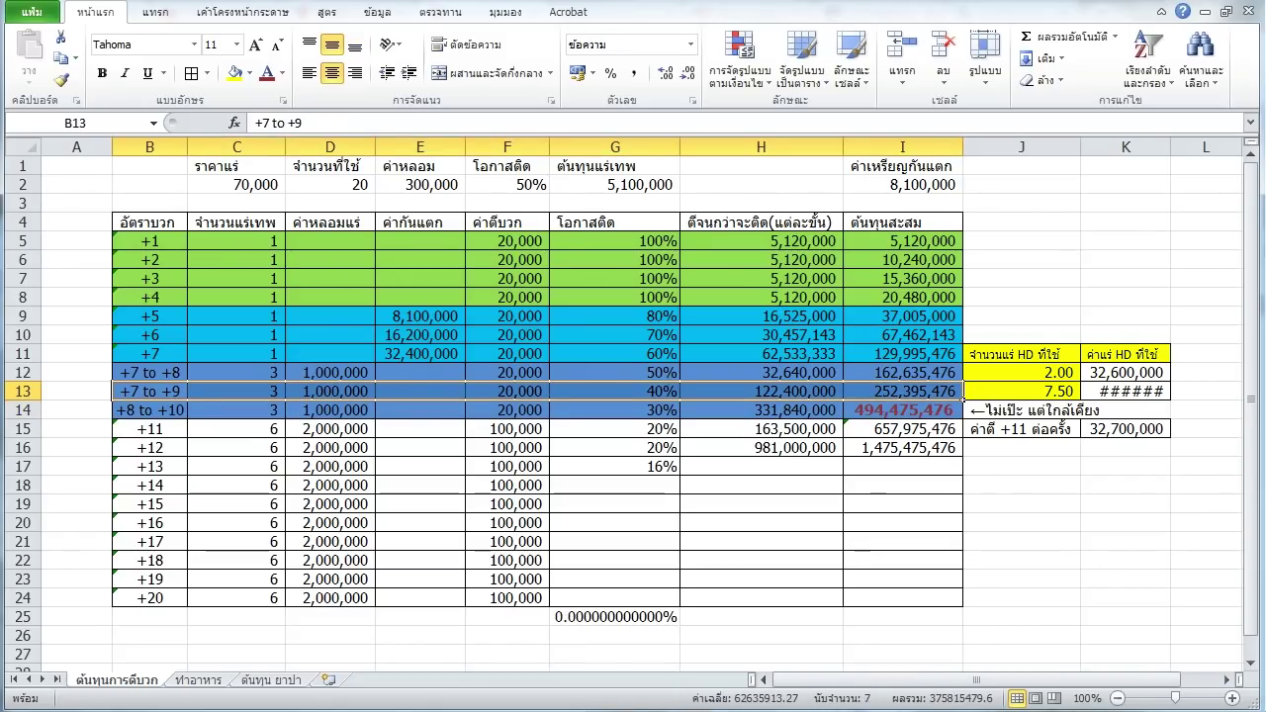
pyautogui.click(839, 396)
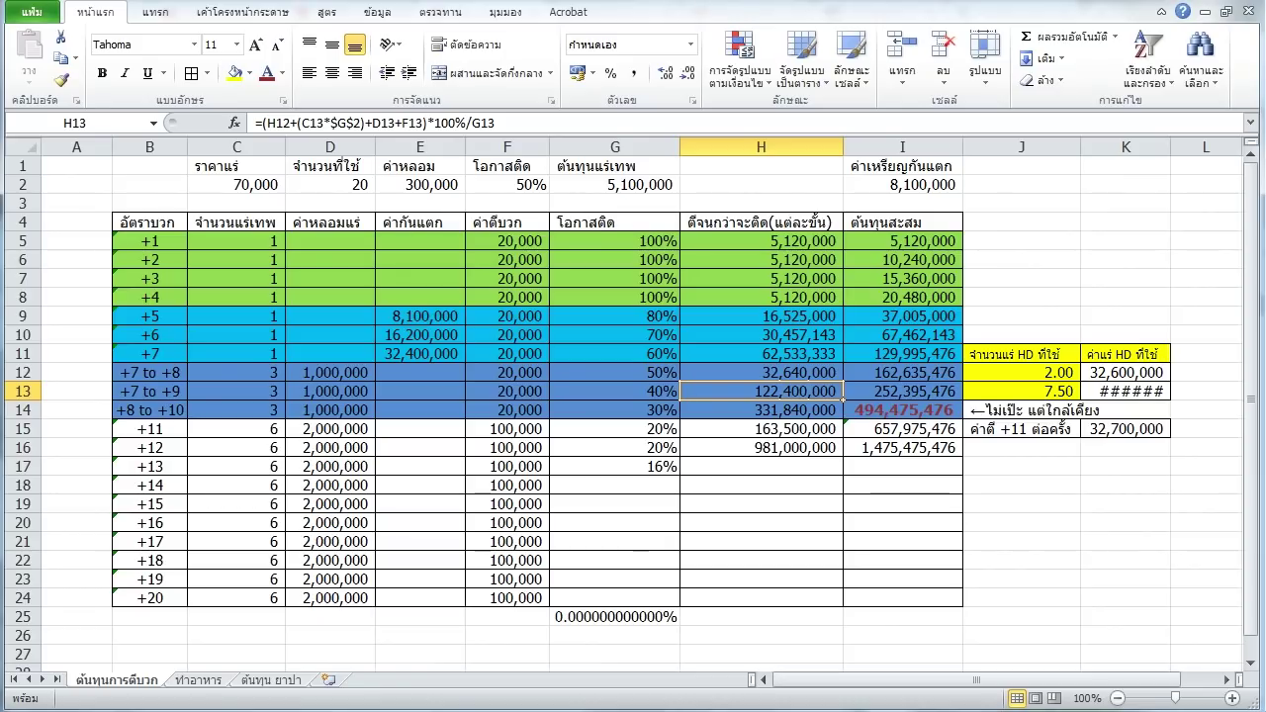
pyautogui.click(839, 359)
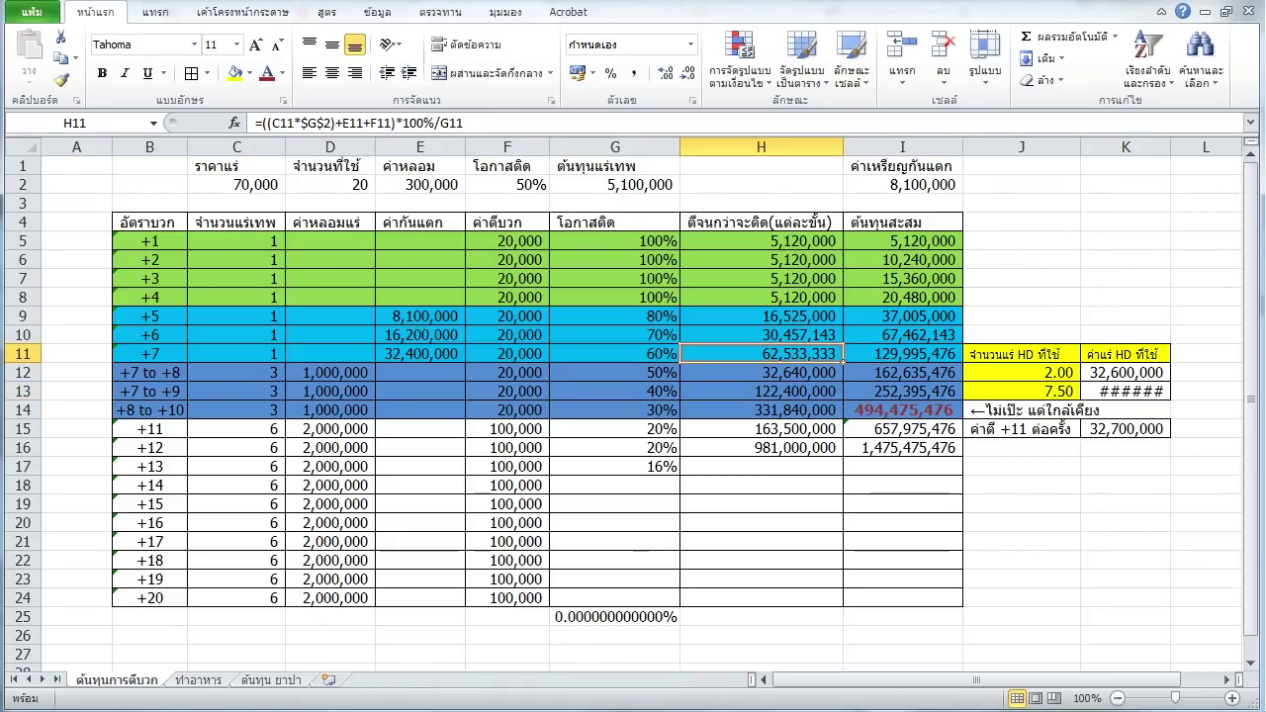
pyautogui.click(761, 391)
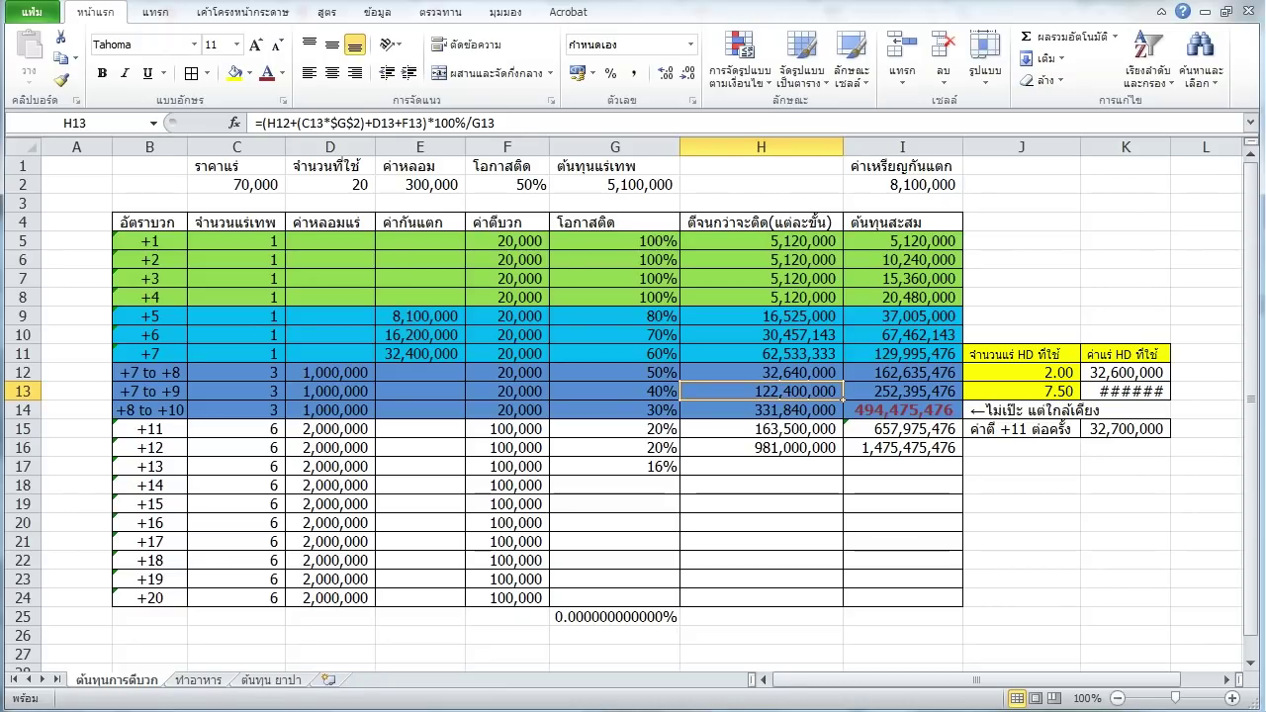
pyautogui.click(840, 410)
pyautogui.click(841, 430)
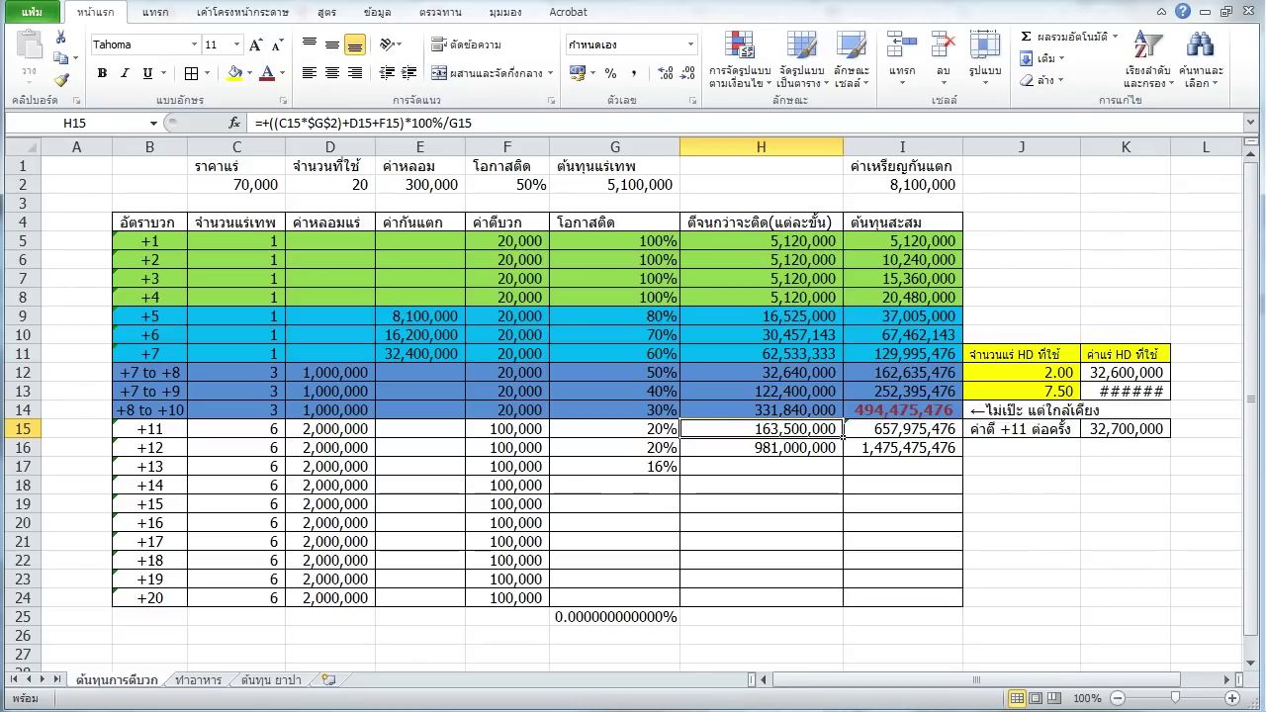
pyautogui.moveTo(886, 430); pyautogui.dragTo(88, 428)
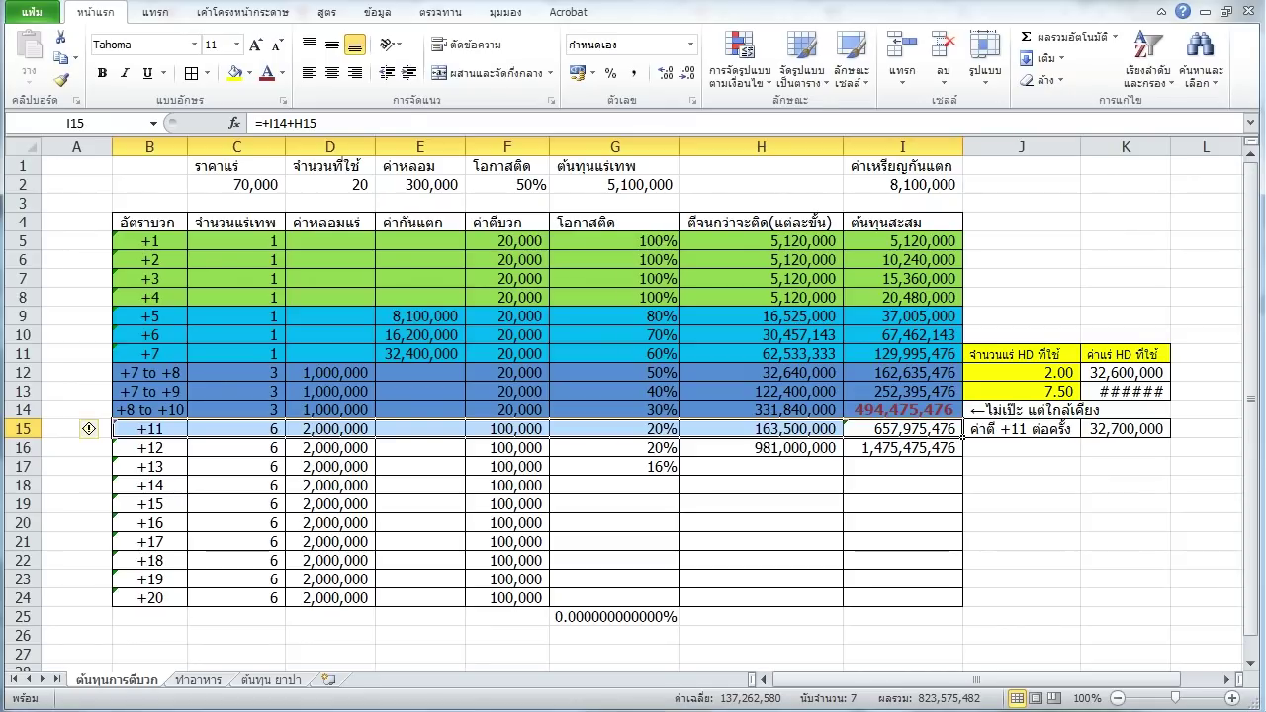
# Set the success chances for +11 and +12 to 10% in G15 and G16, and clear the +13 chance in G17.
pyautogui.click(675, 431)
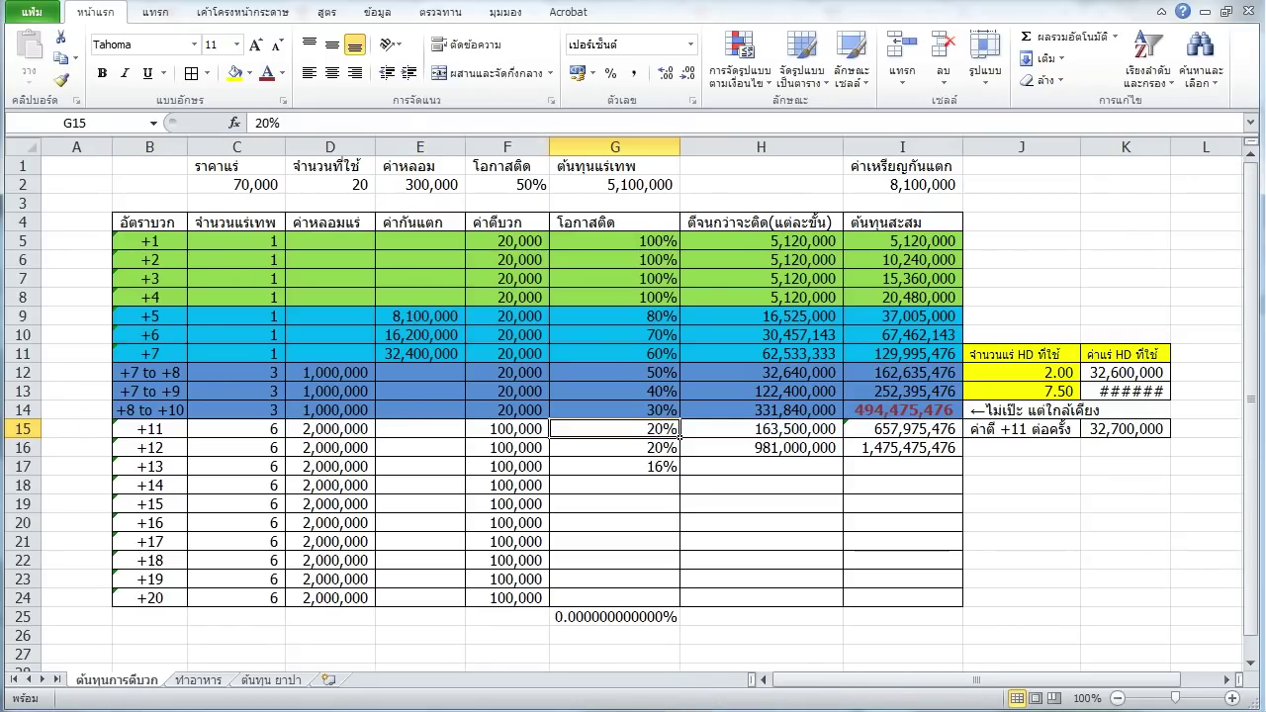
pyautogui.write('10')
pyautogui.press('Return')
pyautogui.write('10')
pyautogui.press('Return')
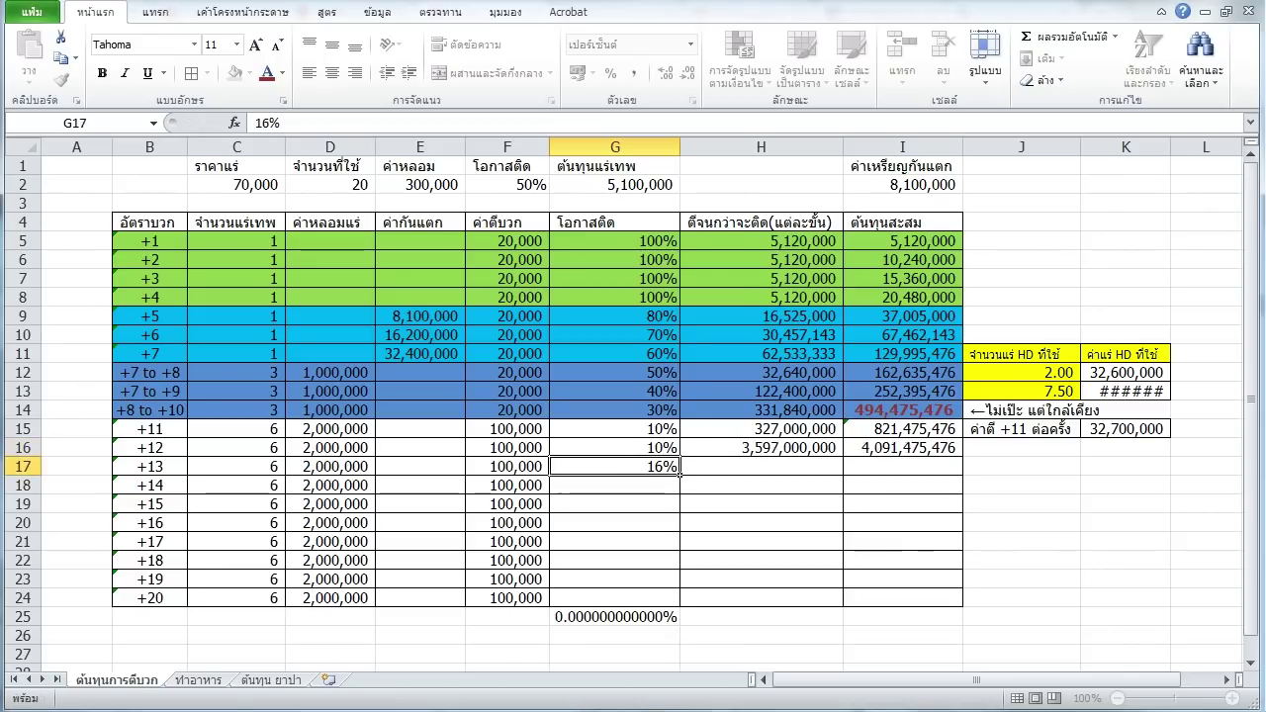
pyautogui.press('Delete')
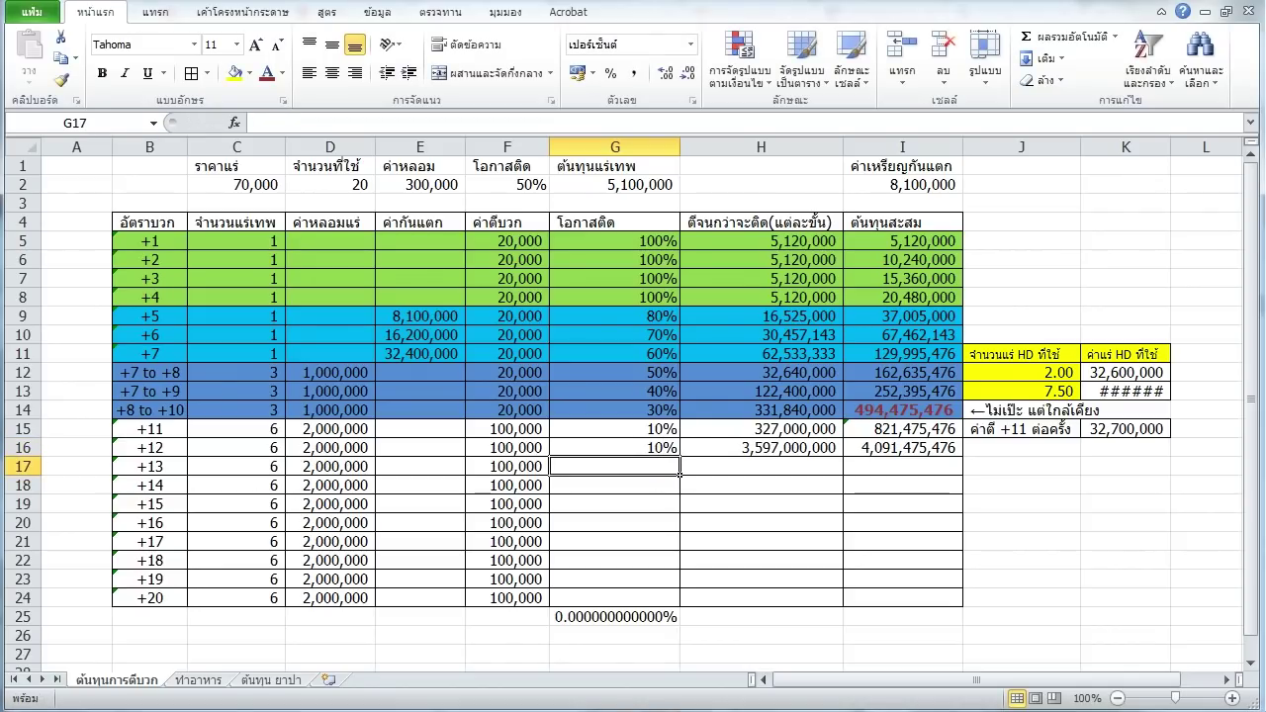
# Widen column K to fit its contents so the HD ore cost in K13 shows in full.
pyautogui.click(236, 184)
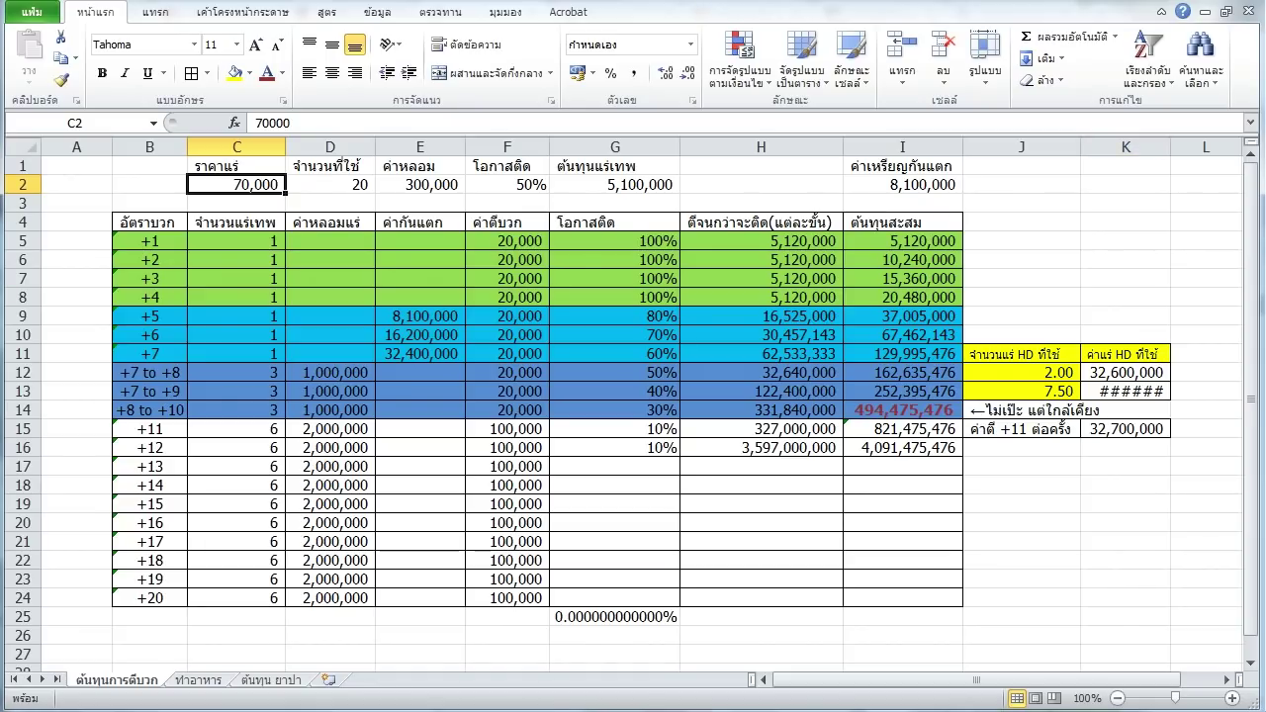
pyautogui.doubleClick(1170, 147)
# Examine the step costs in column H and the table rows from +1 to +11.
pyautogui.click(761, 260)
pyautogui.click(761, 334)
pyautogui.click(837, 411)
pyautogui.click(839, 449)
pyautogui.moveTo(902, 240); pyautogui.dragTo(150, 429)
pyautogui.click(507, 485)
pyautogui.click(761, 466)
pyautogui.click(1021, 447)
pyautogui.click(1021, 504)
pyautogui.click(761, 466)
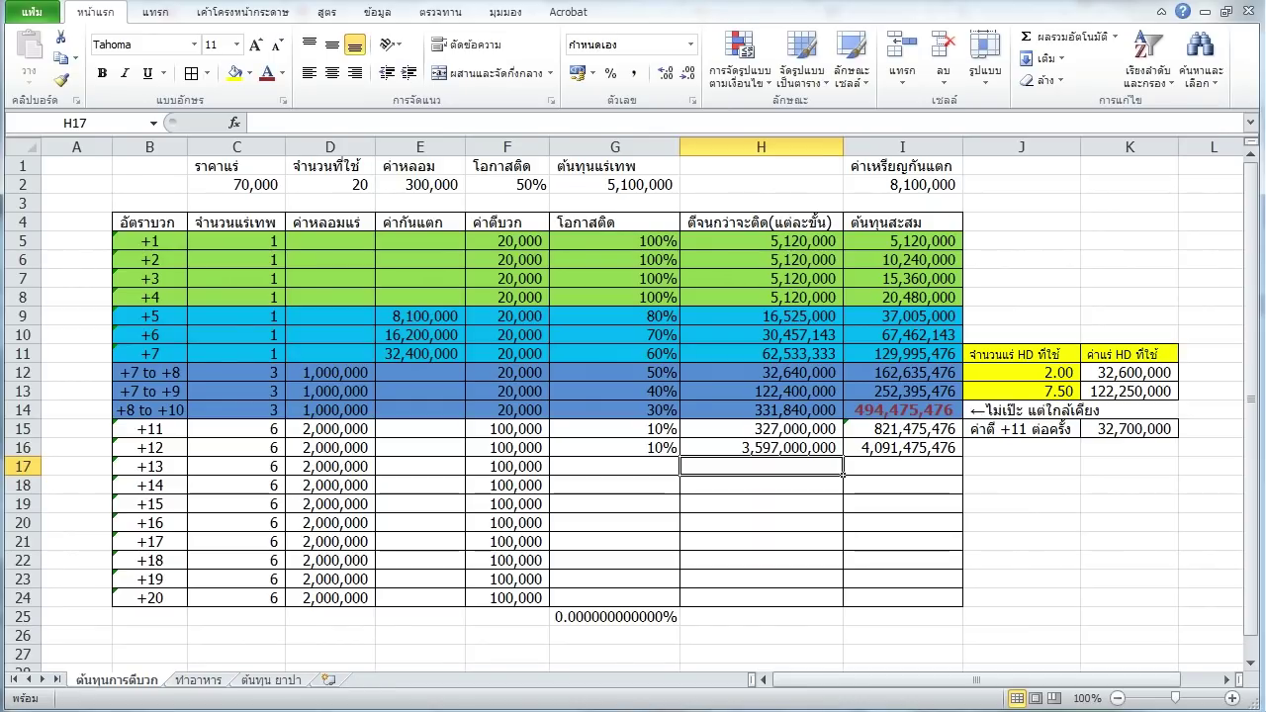
pyautogui.press('Left')
pyautogui.press('Right')
pyautogui.press('Right')
pyautogui.press('Left')
pyautogui.press('Left')
pyautogui.press('Down')
pyautogui.press('Down')
pyautogui.press('Down')
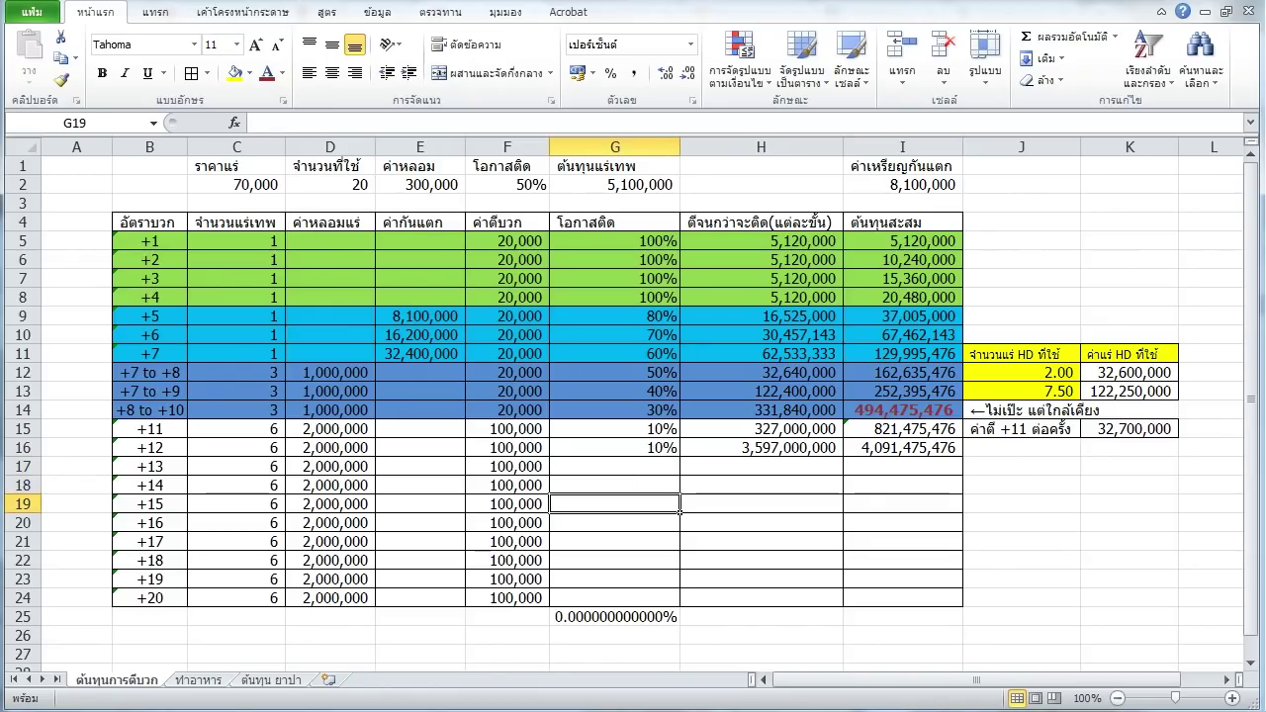
pyautogui.click(761, 466)
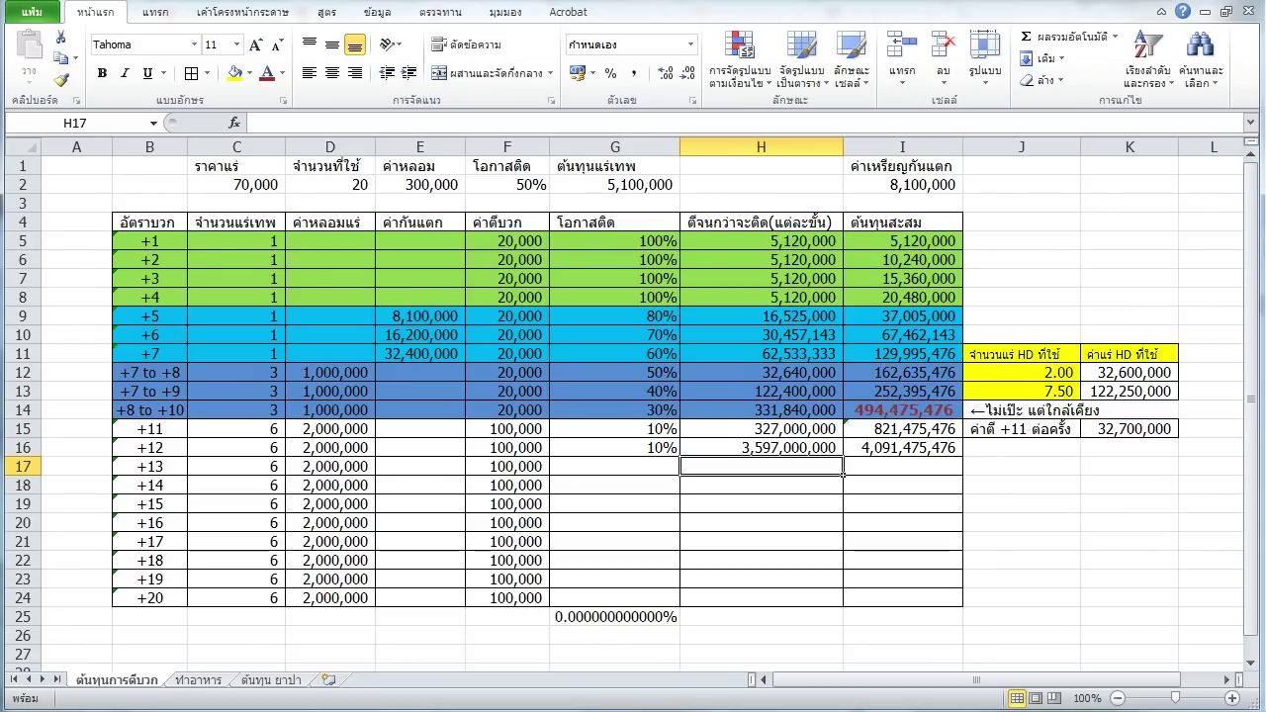
# Switch to the Ragnarok game and send the reply "อัดคลิปอยู่แฮะๆ แต่ไม่ตรีม" in the open private chat.
pyautogui.hotkey('alt', 'Tab')
pyautogui.hotkey('alt', 'Tab')
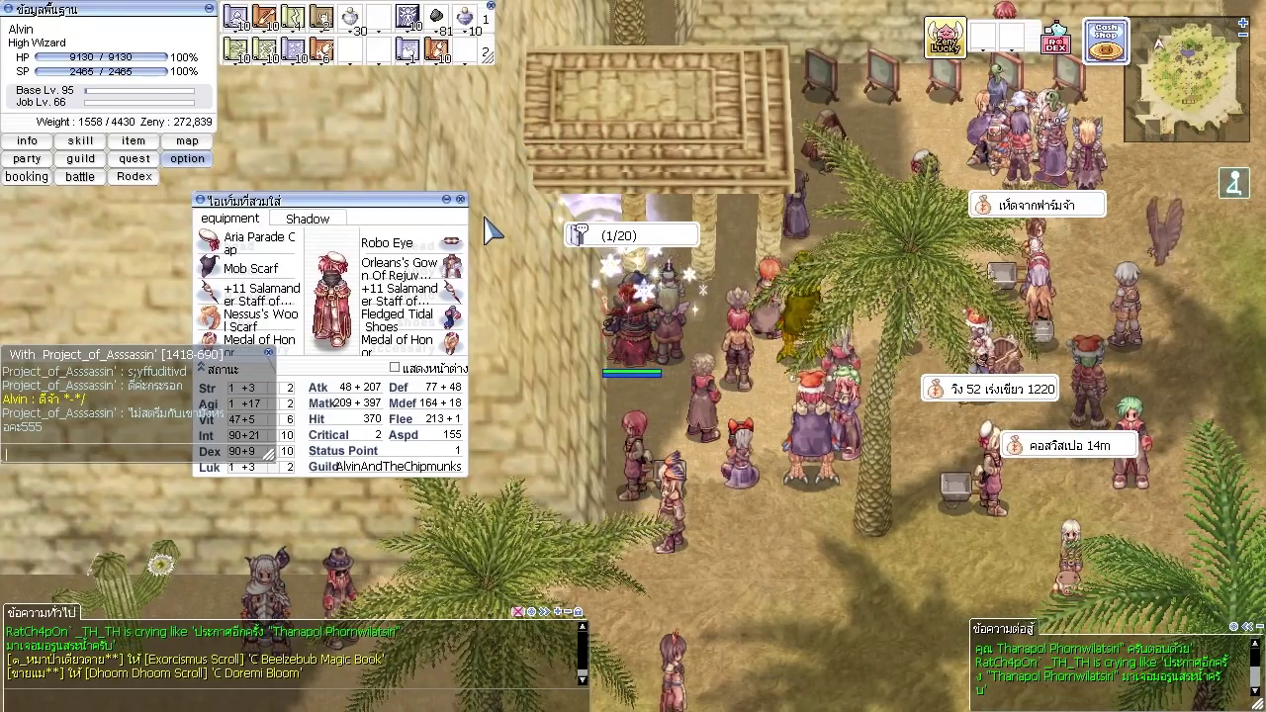
pyautogui.write('อัดค')
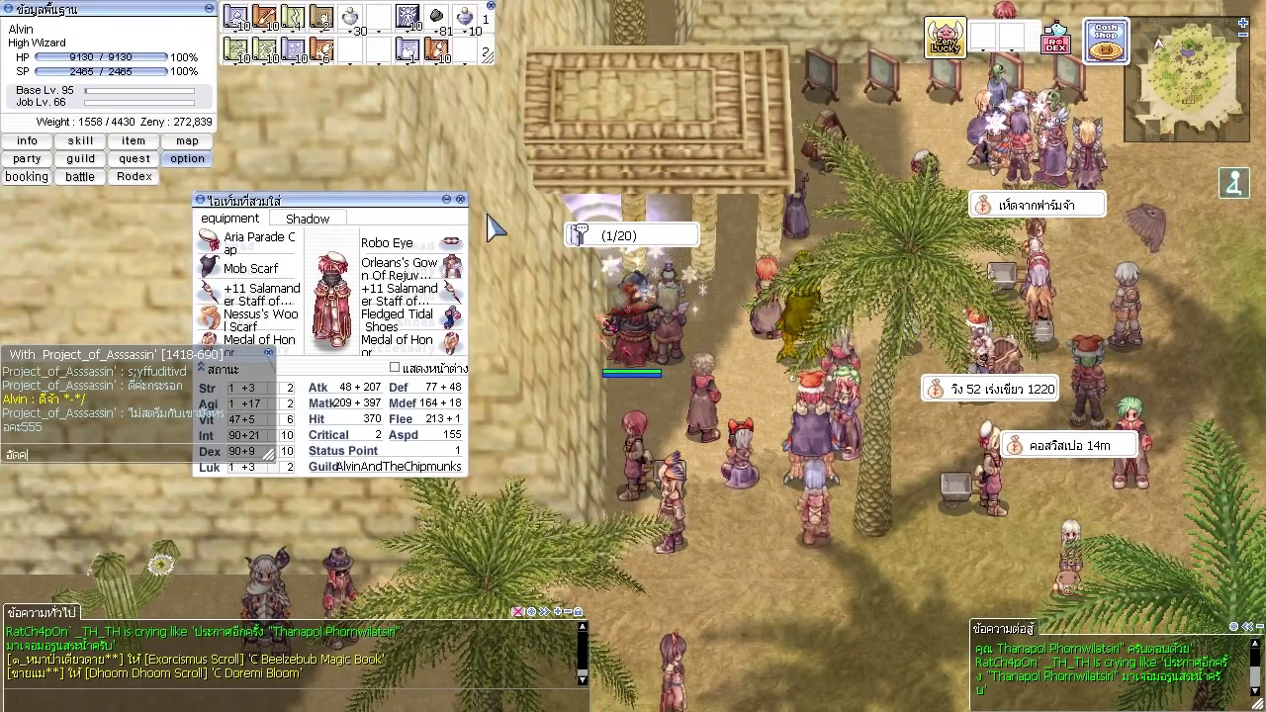
pyautogui.write('ลิปอ่ยูแฮะๆ แต่ไม่')
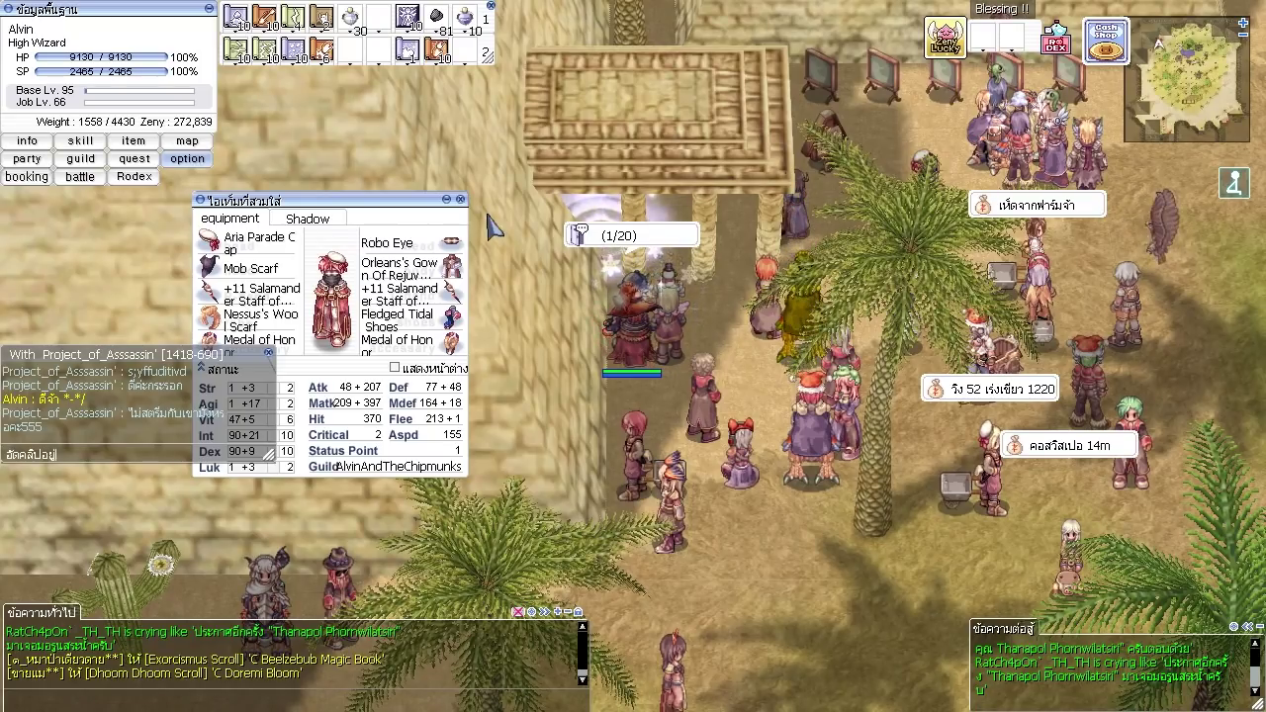
pyautogui.write('สตรีม')
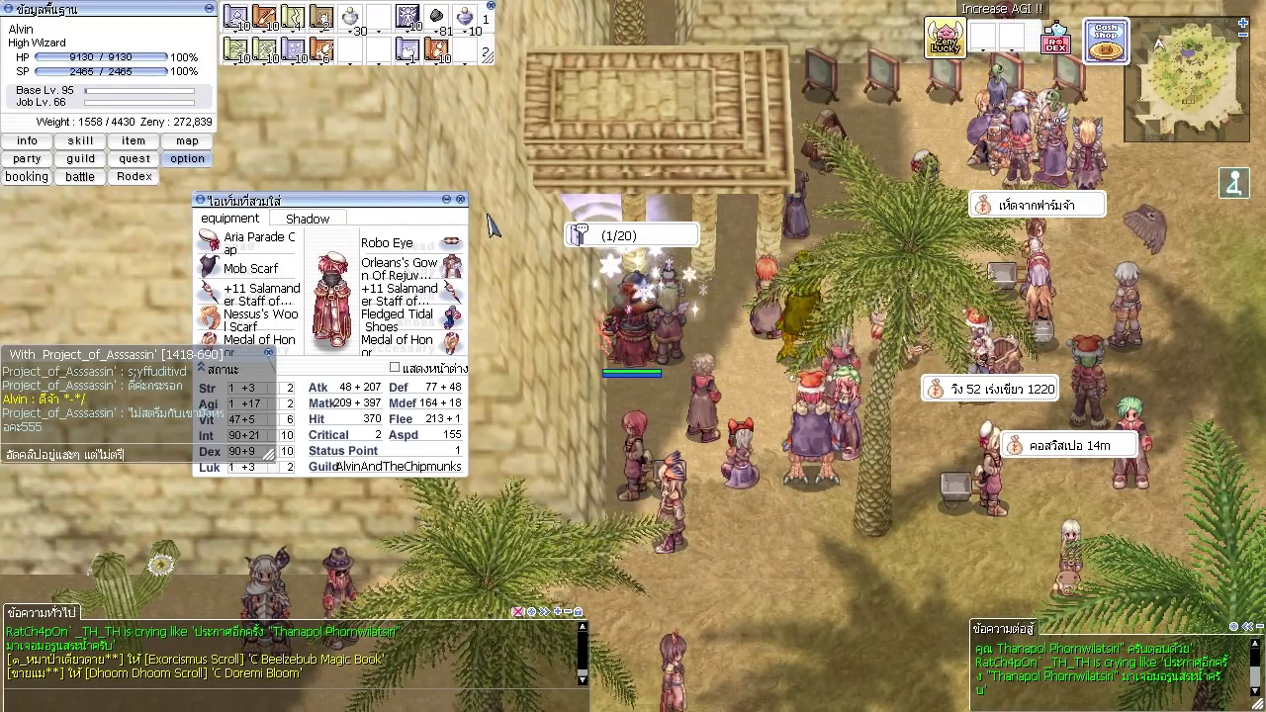
pyautogui.press('Return')
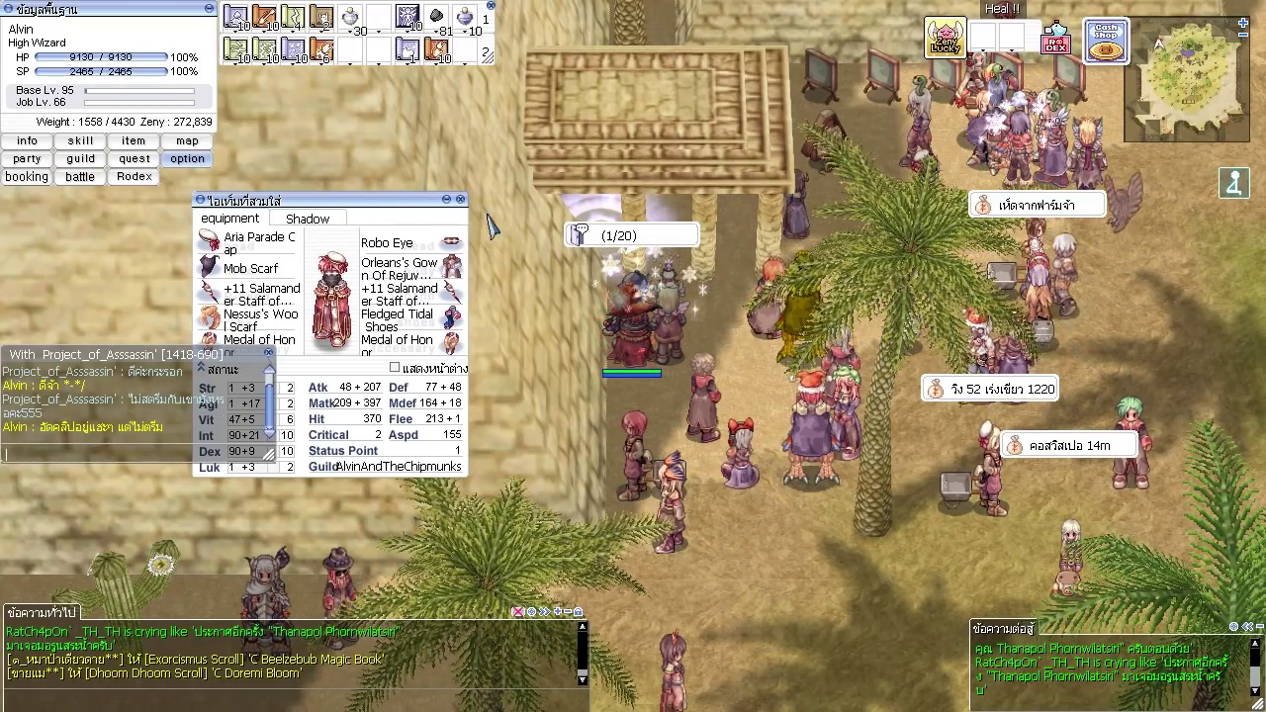
# Walk the character to the Eden Teleport Officer and go through the officer's dialog.
pyautogui.click(853, 306)
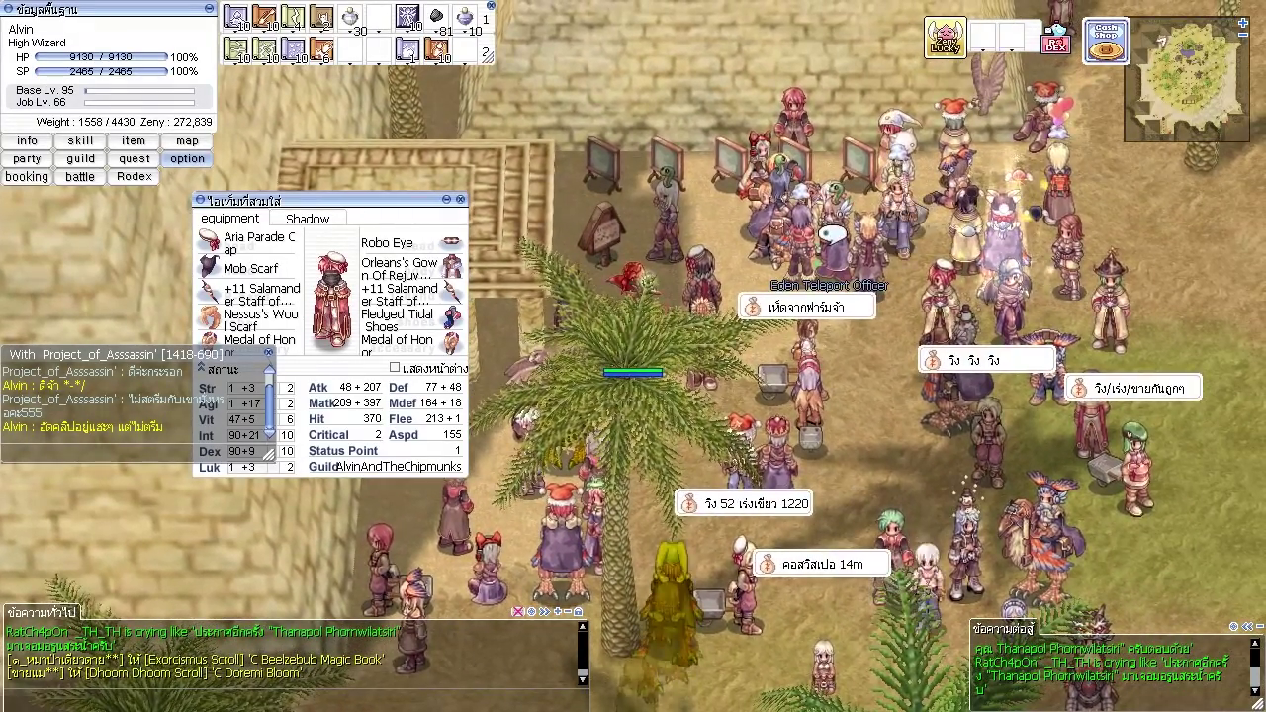
pyautogui.click(809, 212)
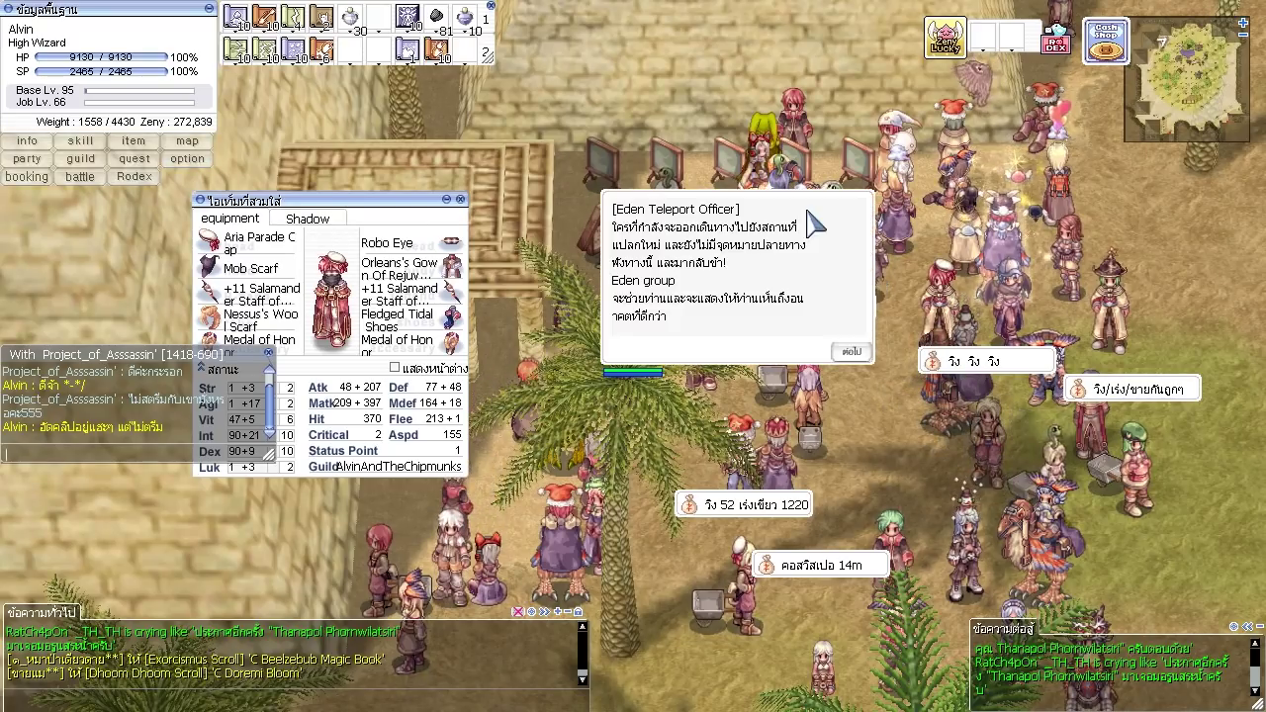
pyautogui.press('Return')
pyautogui.press('Return')
pyautogui.press('Return')
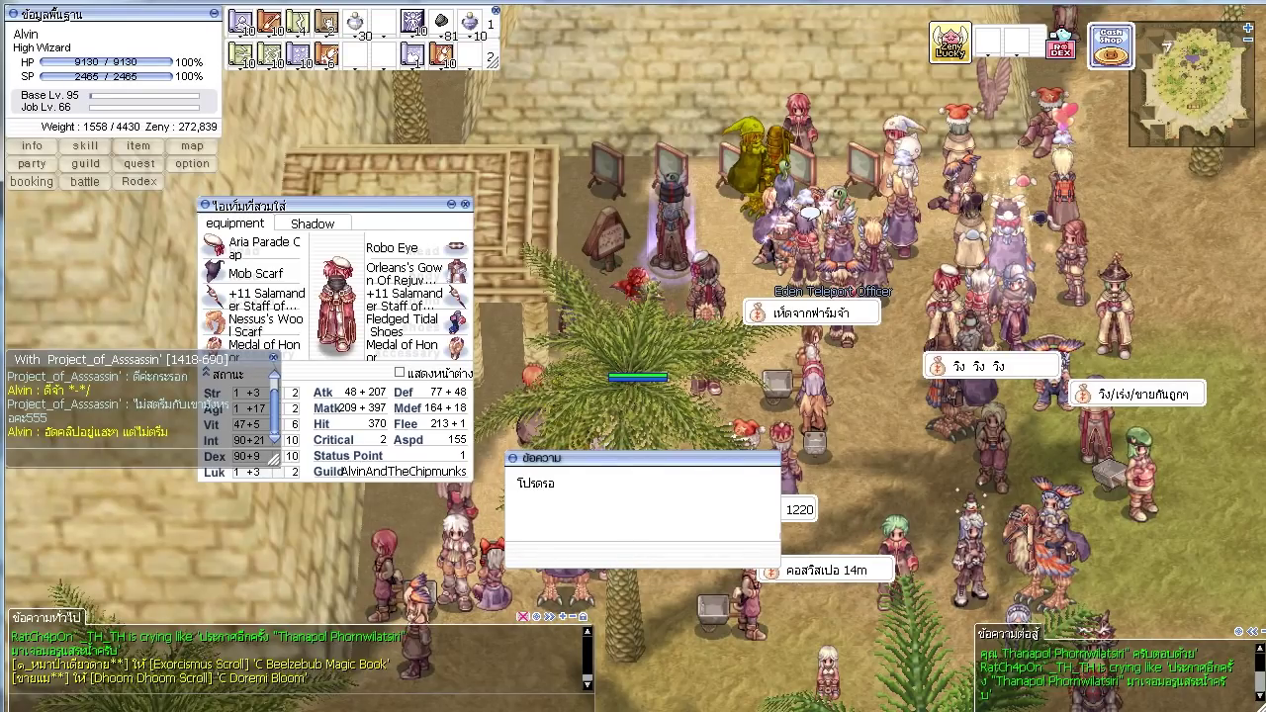
# Switch back to the upgrade cost sheet in Excel and select the empty cell J18.
pyautogui.hotkey('alt', 'Tab')
pyautogui.hotkey('alt', 'Tab')
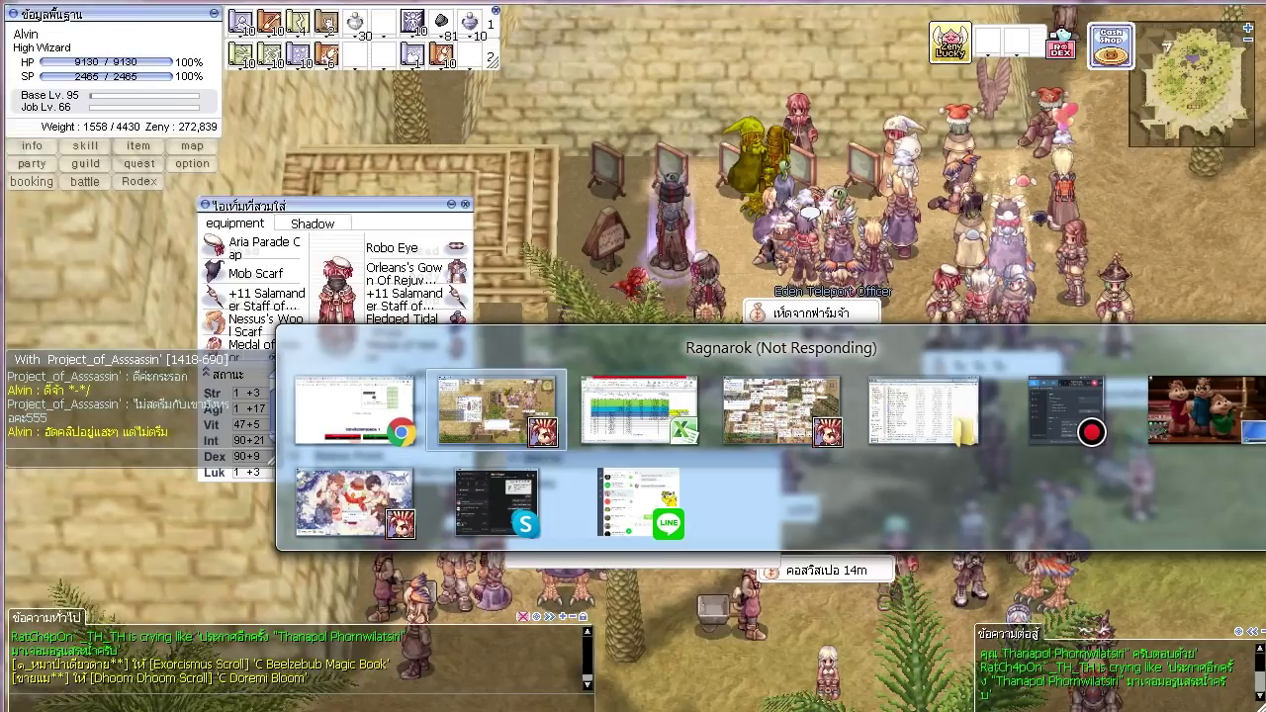
pyautogui.hotkey('alt', 'Tab')
pyautogui.click(1129, 523)
pyautogui.click(1021, 485)
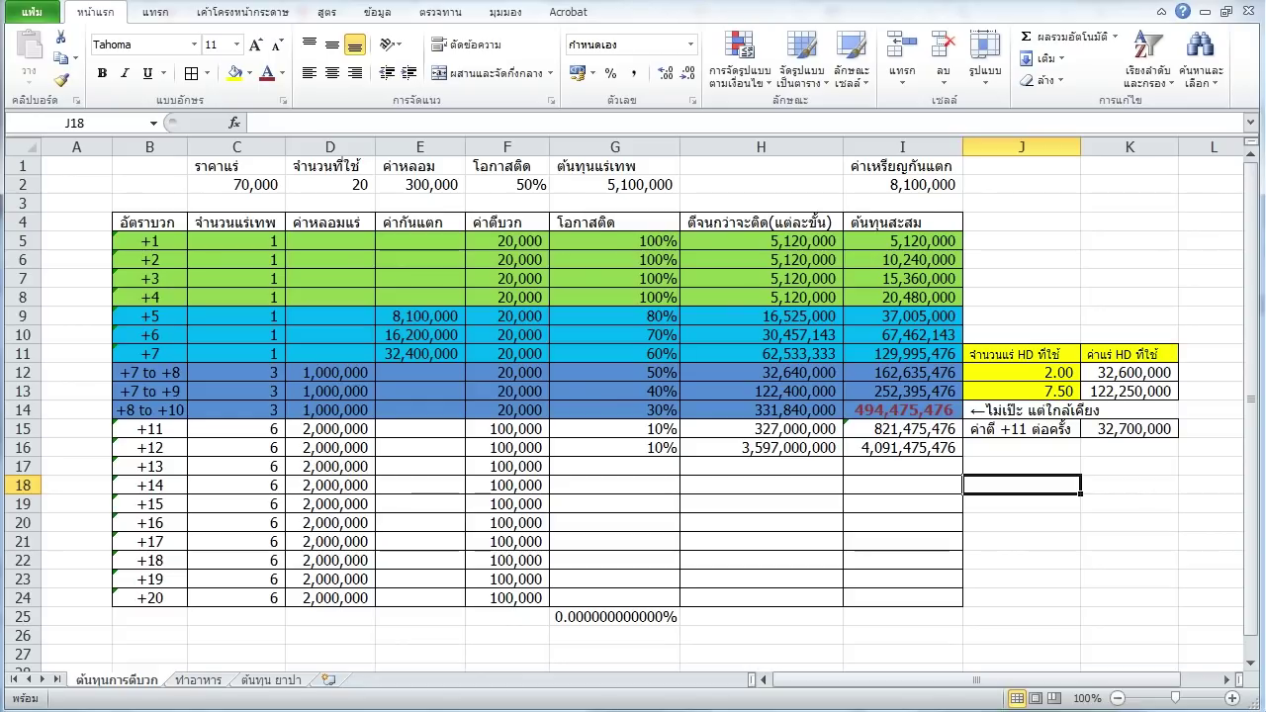